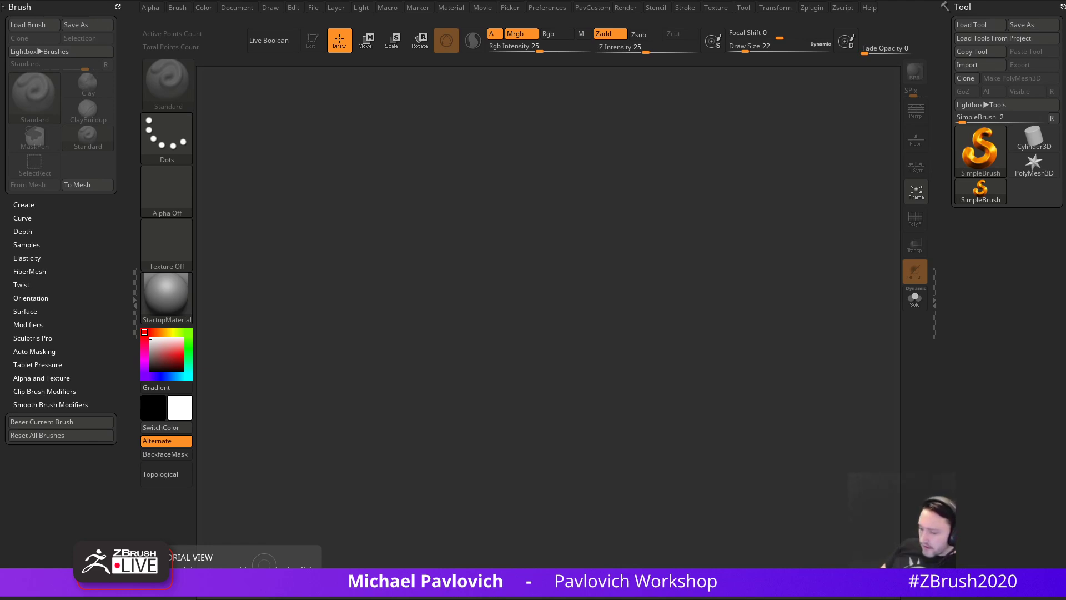
- Set Draw Size to 22 and load the saved centipede spirit .ztl tool file
key(s)
drag(564, 262, 547, 258)
key(s)
drag(559, 302, 562, 307)
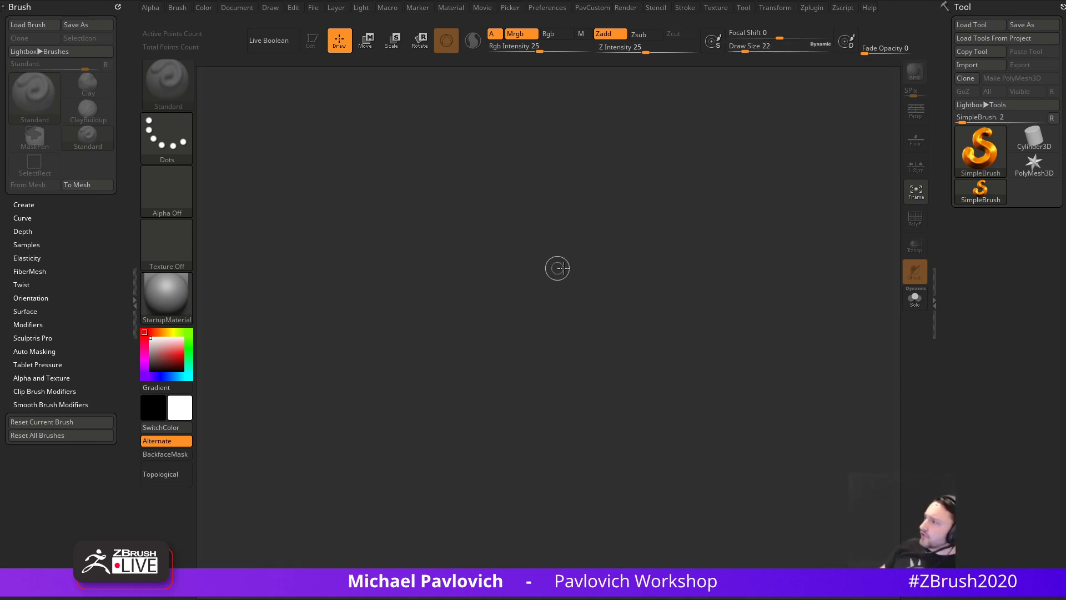
click(972, 24)
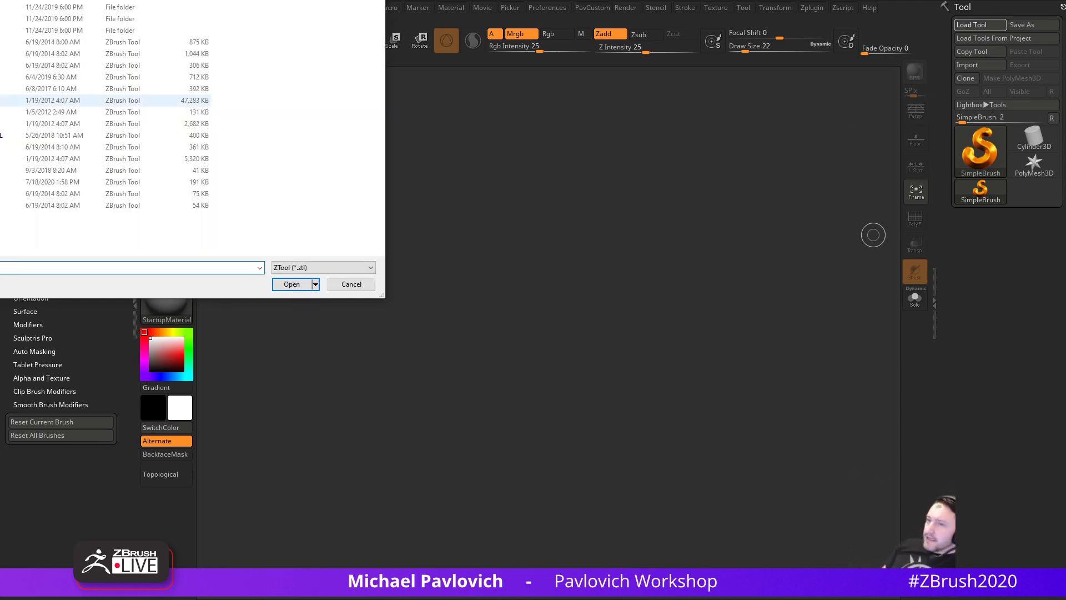
drag(0, 0, 0, 72)
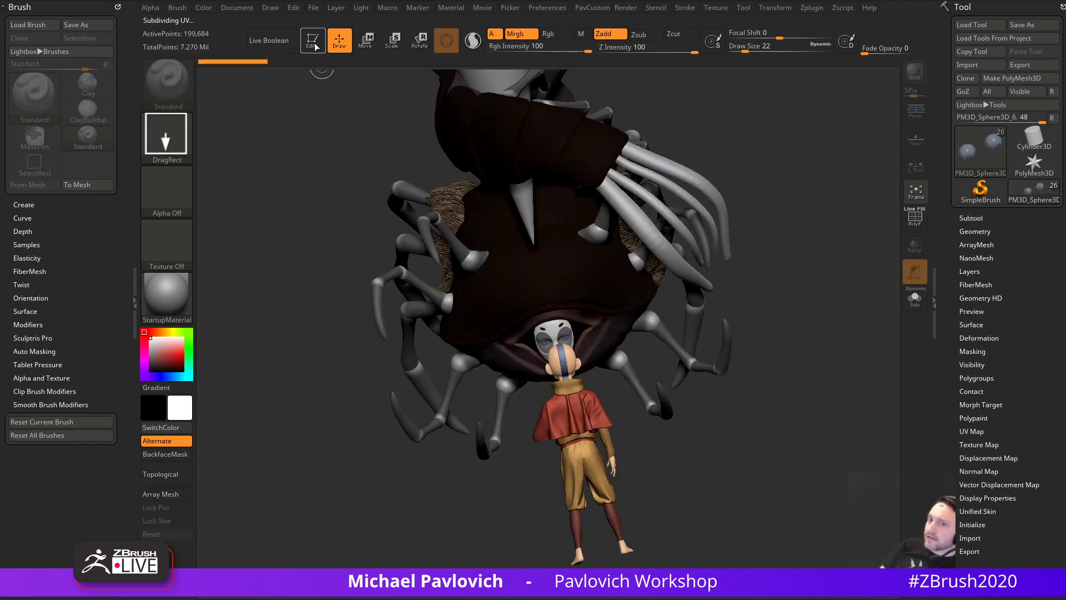
- In the Subtool list, toggle polypaint off for all subtools so the model shows grey
drag(730, 208, 835, 215)
click(965, 218)
shift+click(1042, 242)
mouse_move(767, 290)
mouse_down()
mouse_move(922, 295)
mouse_move(781, 324)
mouse_move(821, 340)
mouse_move(808, 364)
mouse_move(645, 328)
mouse_up()
- Set Draw Size to 94 and orbit to the creature's other side
key(s)
click(821, 343)
key(s)
click(807, 364)
key(s)
click(701, 382)
drag(750, 388, 495, 423)
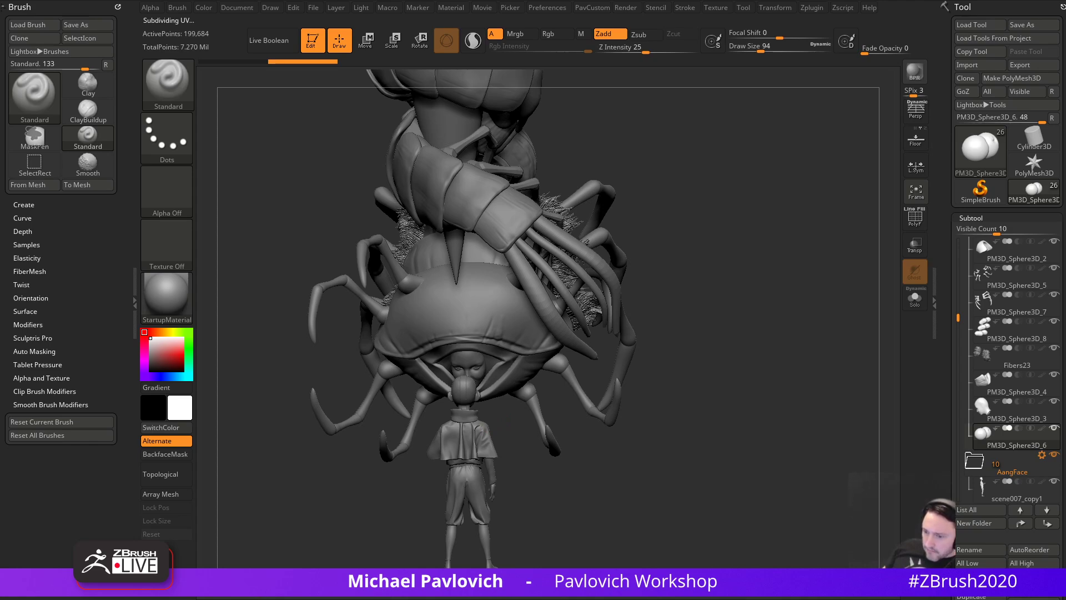
drag(497, 0, 483, 0)
scroll(422, 300, down, 3)
scroll(422, 300, down, 8)
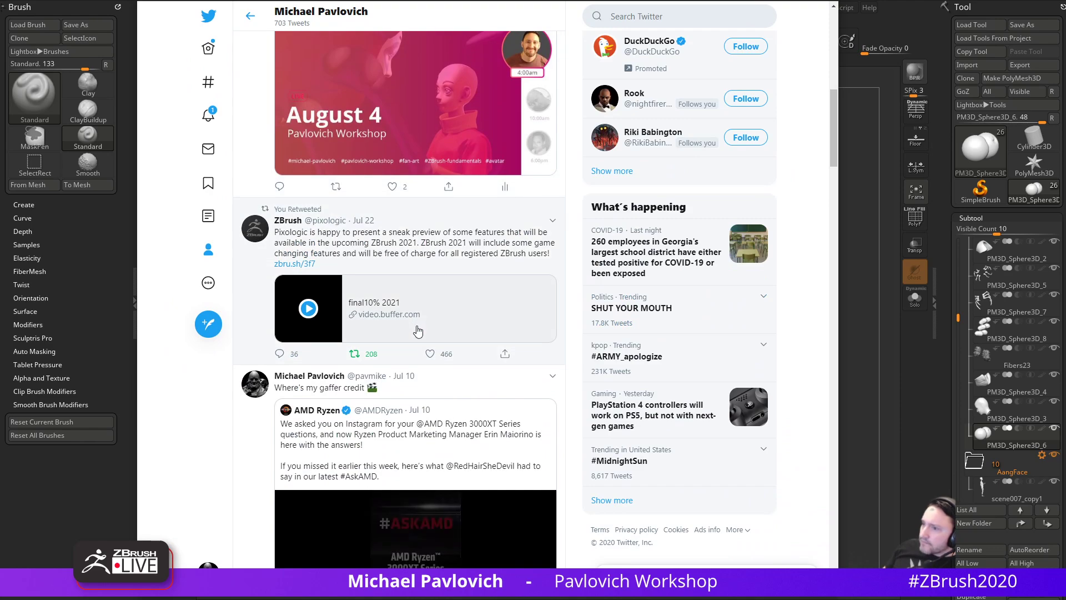
scroll(418, 332, down, 8)
scroll(397, 350, up, 6)
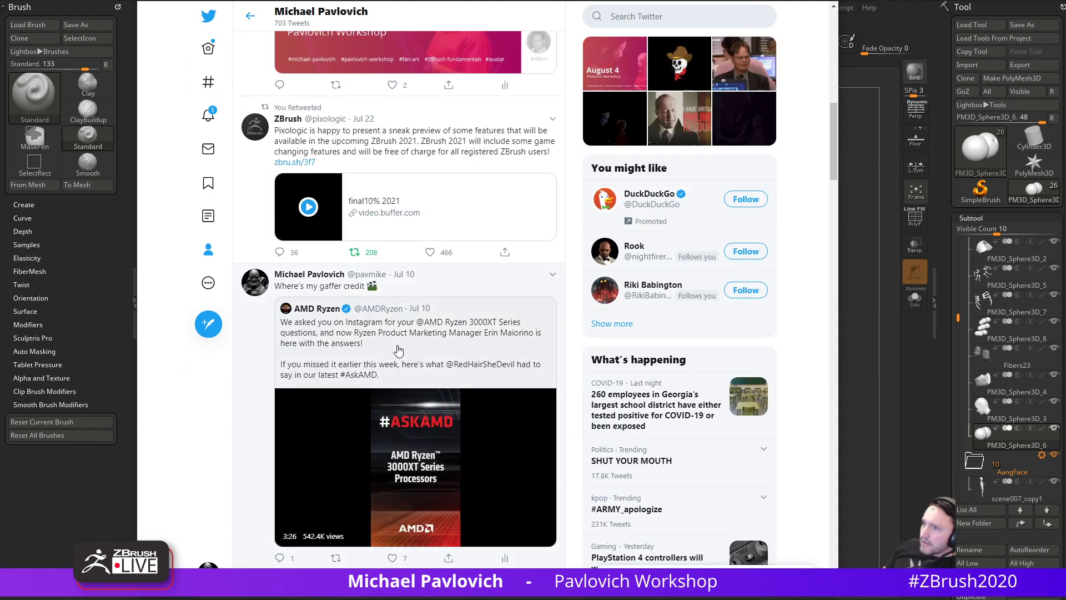
scroll(398, 350, up, 10)
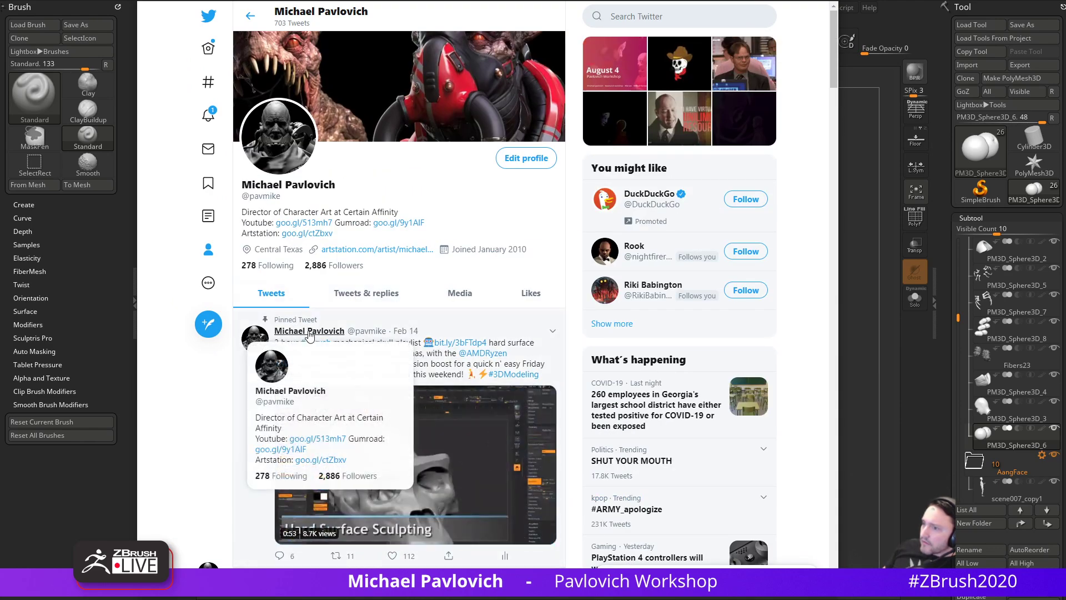
scroll(317, 338, down, 15)
scroll(357, 350, up, 3)
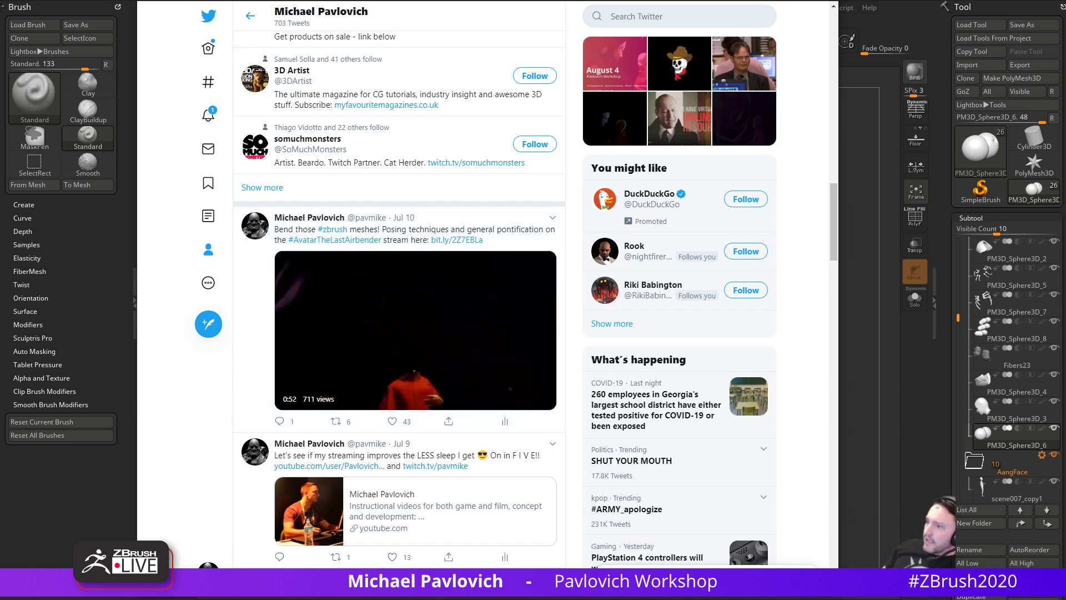
key(alt+Tab)
- Orbit the model, make the head shell the active subtool, and pan down slightly
mouse_move(674, 231)
mouse_down()
mouse_move(807, 269)
mouse_move(766, 278)
mouse_move(793, 331)
mouse_move(845, 353)
mouse_up()
key(s)
click(670, 351)
alt+click(568, 309)
key(2)
mouse_move(652, 319)
alt+mouse_down()
mouse_move(648, 358)
mouse_move(658, 358)
alt+mouse_up()
- Reduce Draw Size to 56 while rotating the view to face the figures
key(s)
key(s)
drag(657, 358, 664, 358)
key(s)
mouse_move(596, 351)
alt+mouse_down()
mouse_move(643, 359)
mouse_move(622, 373)
alt+mouse_up()
key(s)
drag(623, 373, 614, 374)
key(s)
drag(372, 411, 361, 411)
mouse_move(684, 367)
mouse_down()
mouse_move(720, 374)
mouse_move(726, 338)
mouse_move(766, 408)
mouse_move(712, 423)
mouse_move(669, 390)
mouse_up()
key(s)
- Select the boy's collar, cape, trousers and body subtools in turn while orbiting around him
alt+click(598, 419)
alt+click(619, 383)
drag(788, 422, 728, 427)
alt+click(620, 499)
drag(750, 462, 618, 422)
alt+click(573, 489)
- Set Draw Size to 112, select the Fibers23 fur tufts subtool, and delete it permanently
alt+drag(720, 305, 720, 228)
alt+click(595, 112)
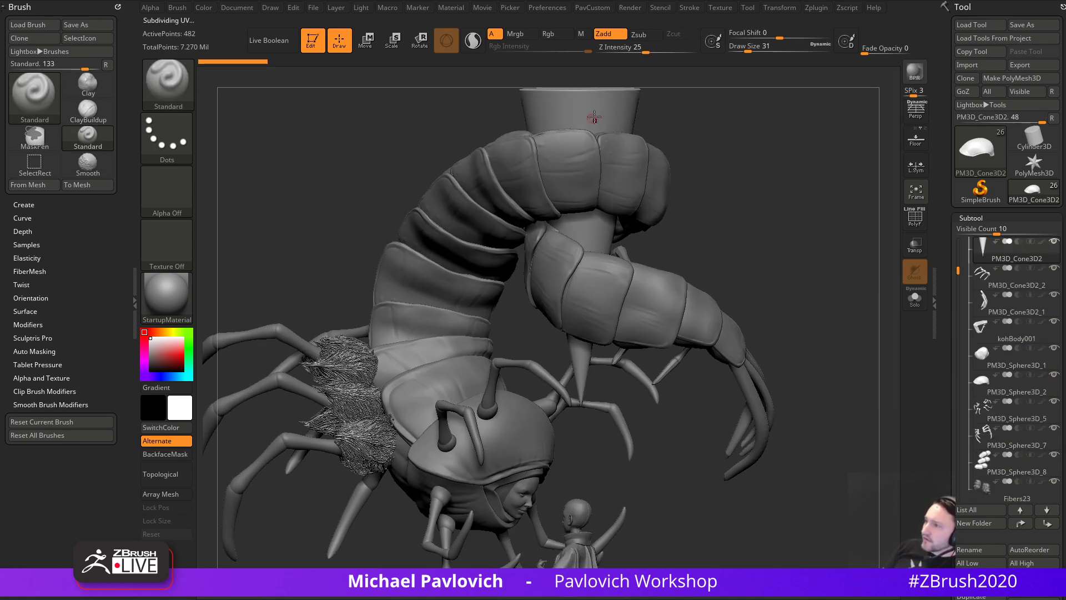
key(s)
key(s)
mouse_move(774, 252)
mouse_down()
mouse_move(799, 222)
mouse_move(759, 224)
mouse_up()
alt+click(364, 371)
mouse_move(683, 388)
mouse_down()
mouse_move(701, 406)
mouse_move(888, 391)
mouse_up()
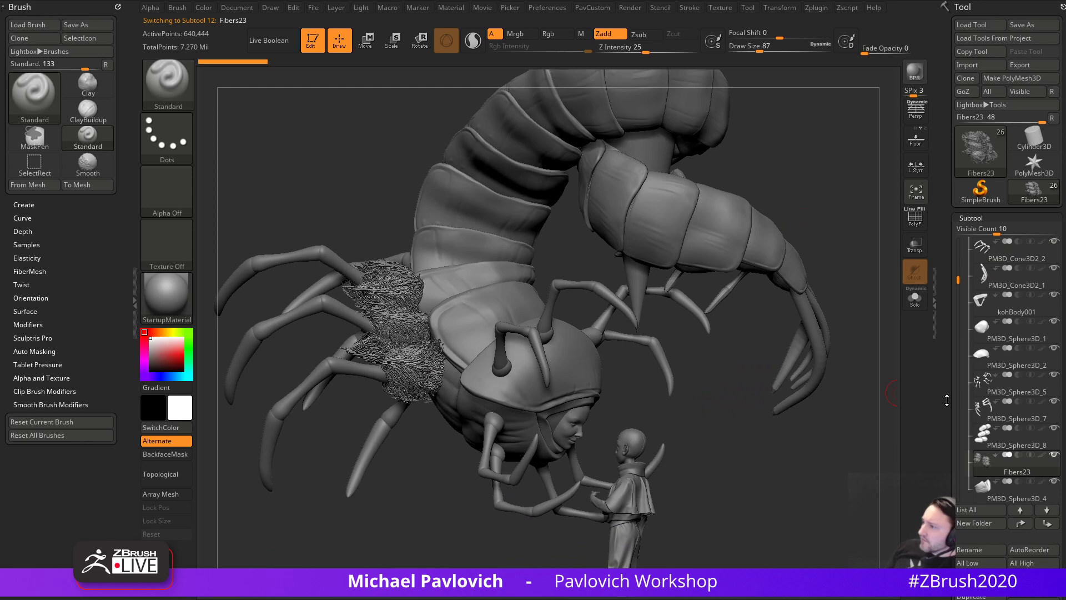
scroll(966, 375, down, 5)
click(966, 371)
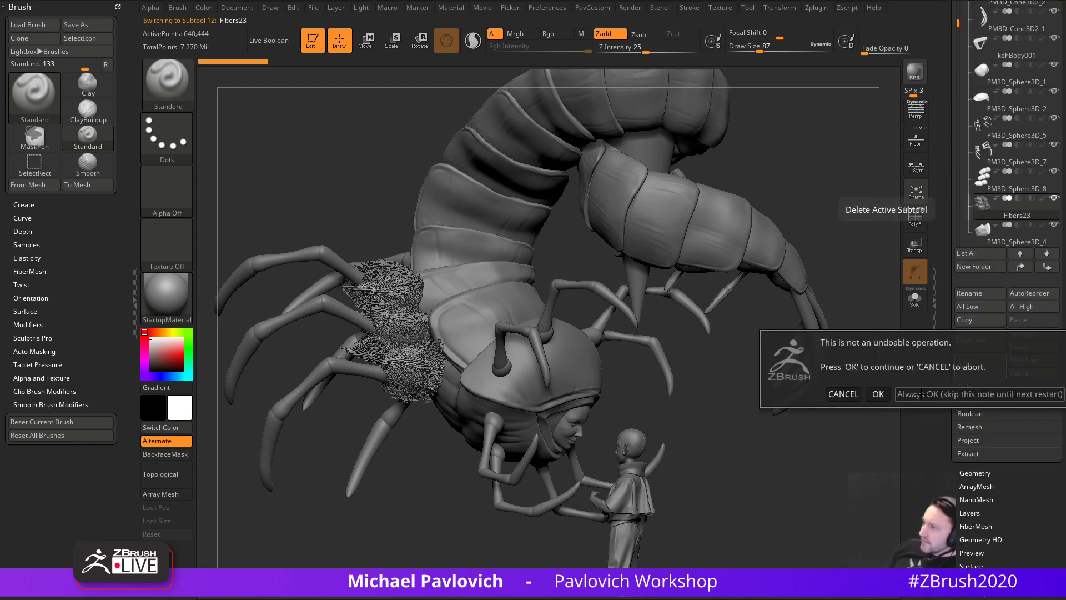
key(Return)
- Make the head shell the active subtool and zoom in on the hooded head
mouse_move(778, 446)
mouse_down()
mouse_move(628, 449)
mouse_move(805, 448)
mouse_up()
alt+click(527, 380)
alt+drag(693, 418, 656, 421)
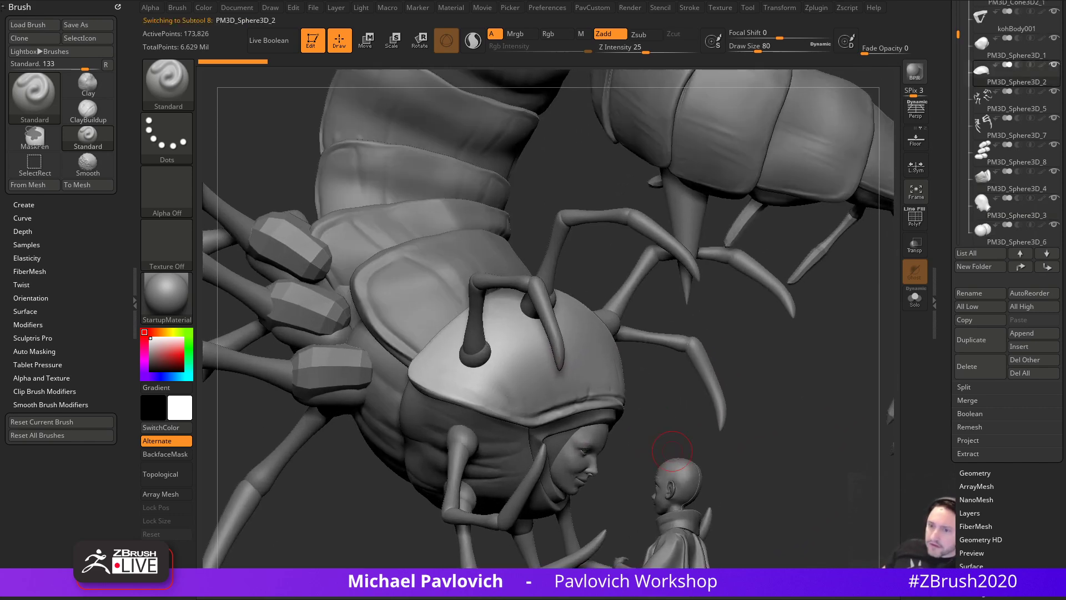
key(super)
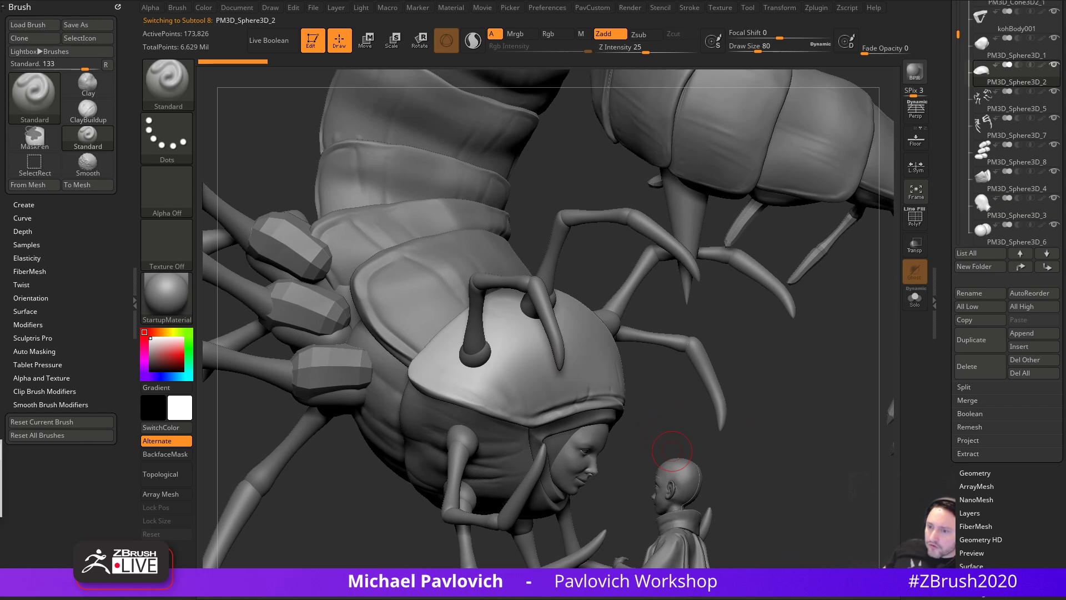
click(34, 491)
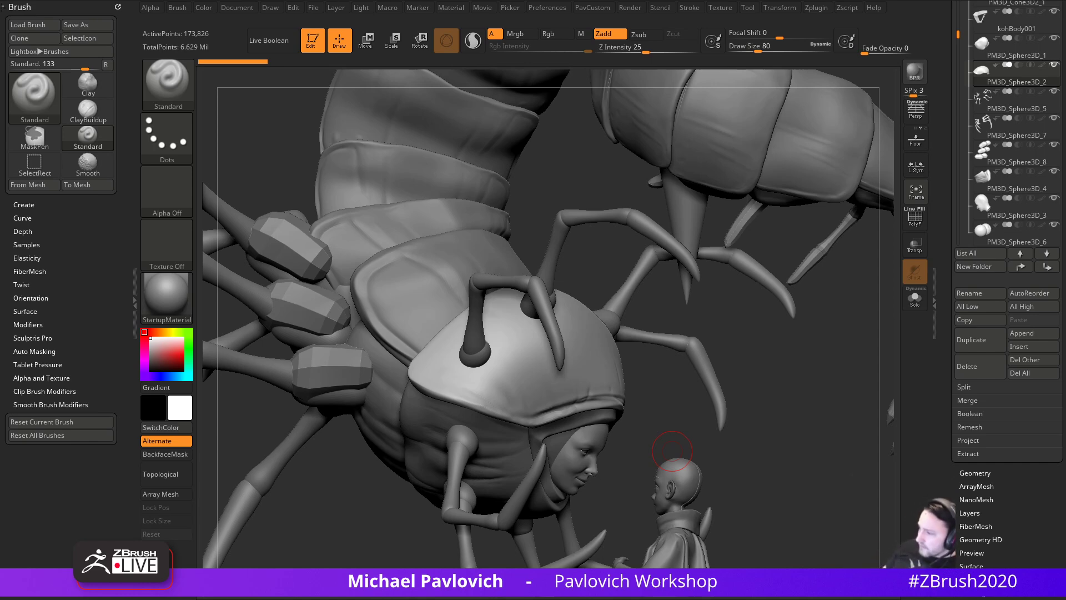
drag(581, 0, 634, 0)
scroll(581, 183, down, 5)
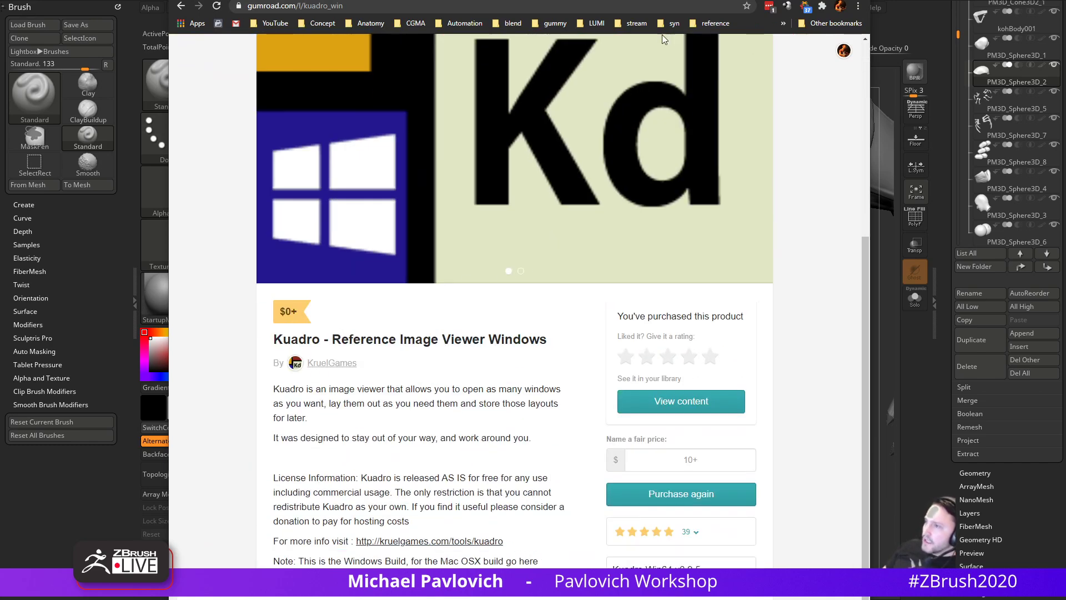
key(alt+Tab)
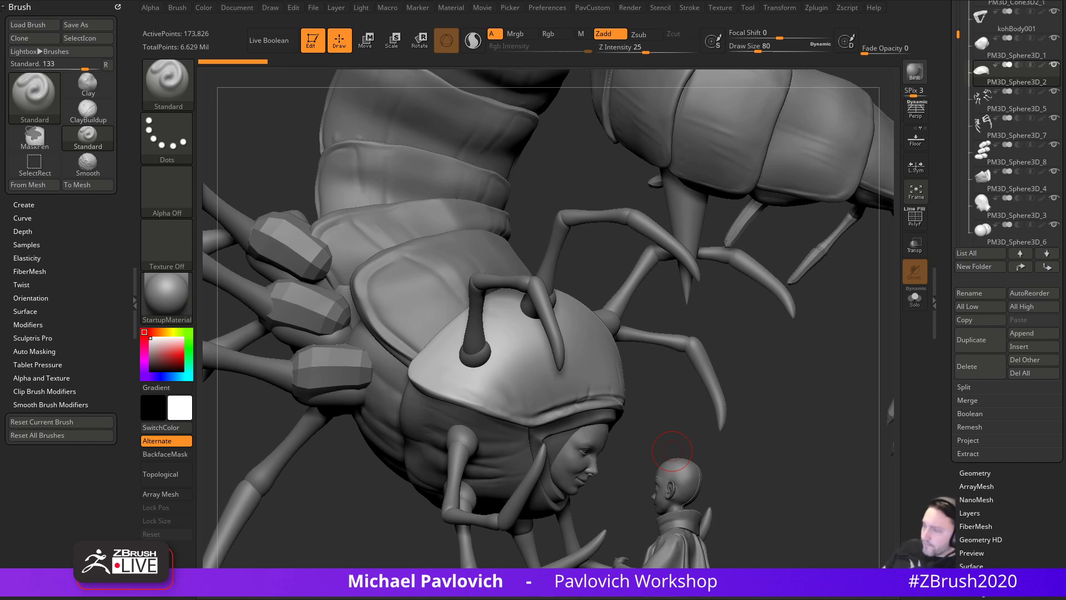
mouse_move(797, 390)
mouse_down()
mouse_move(800, 364)
mouse_move(767, 396)
mouse_up()
key(s)
key(s)
alt+drag(767, 401, 765, 383)
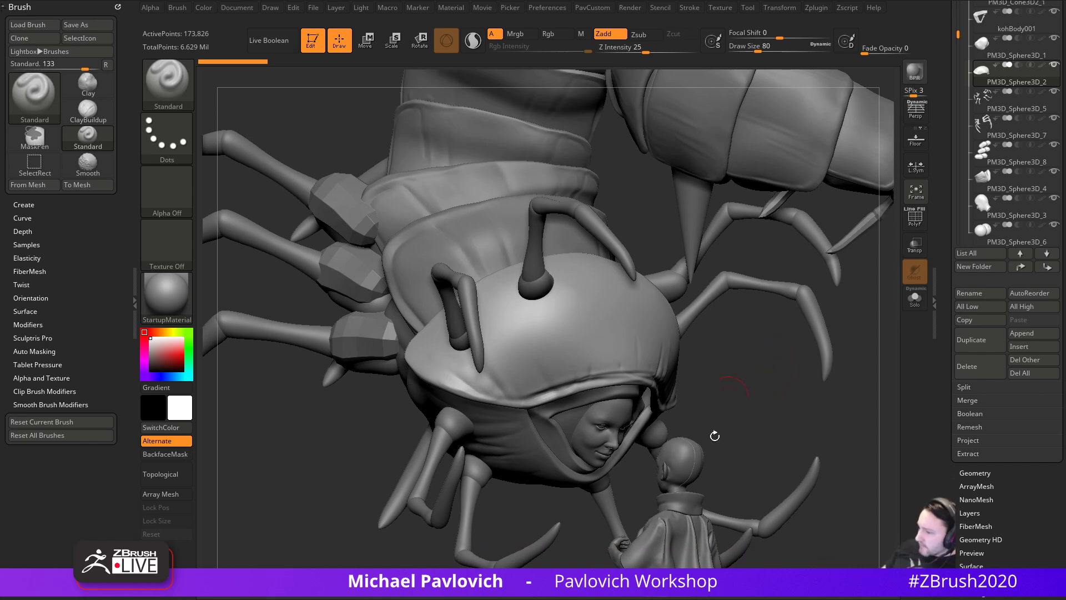
drag(675, 599, 570, 272)
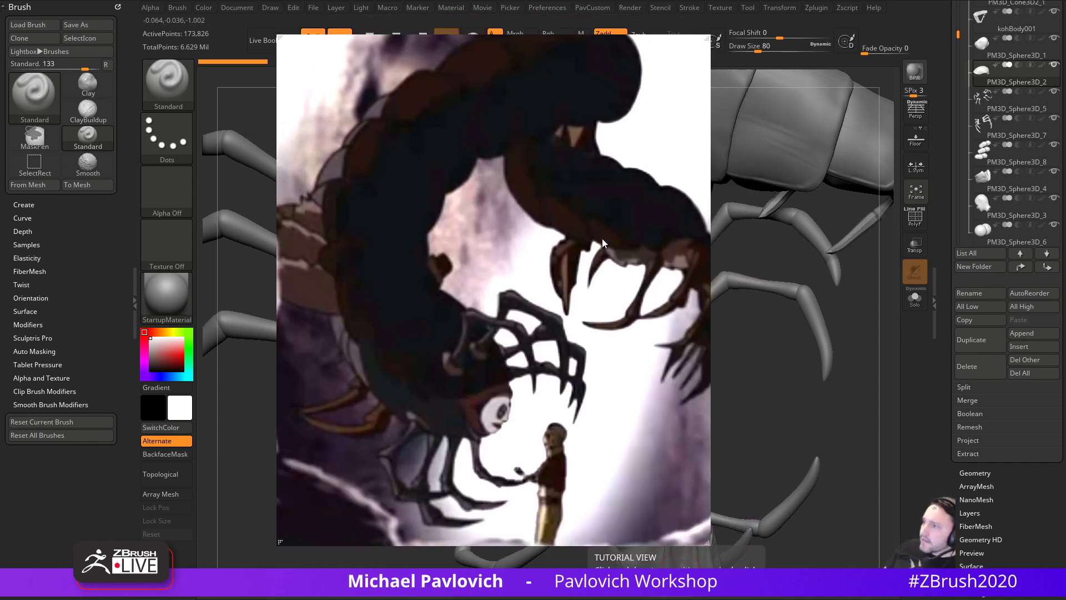
key(alt+Tab)
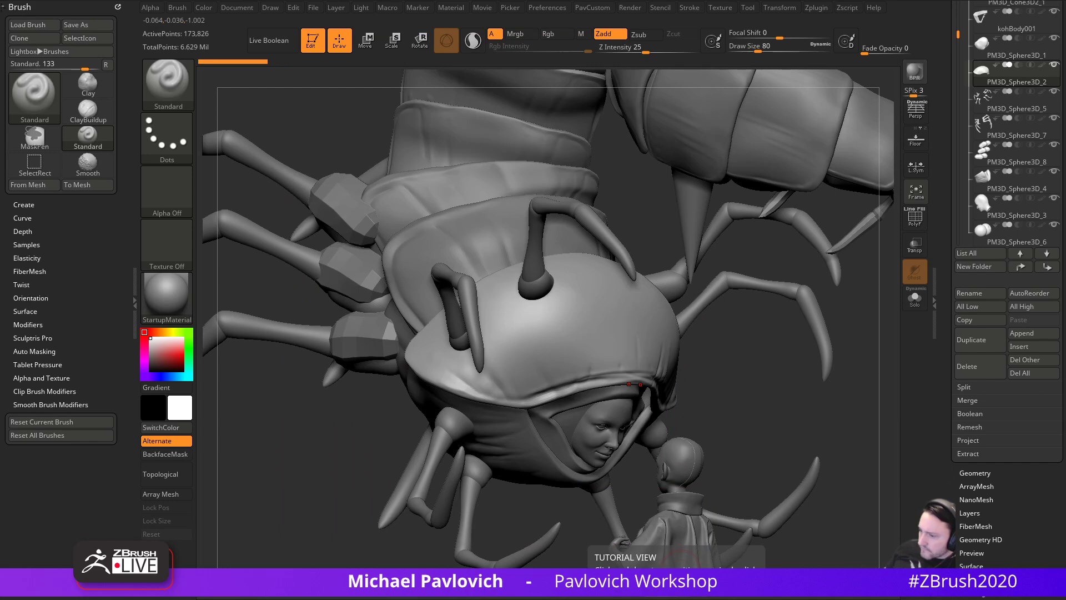
key(alt+Tab)
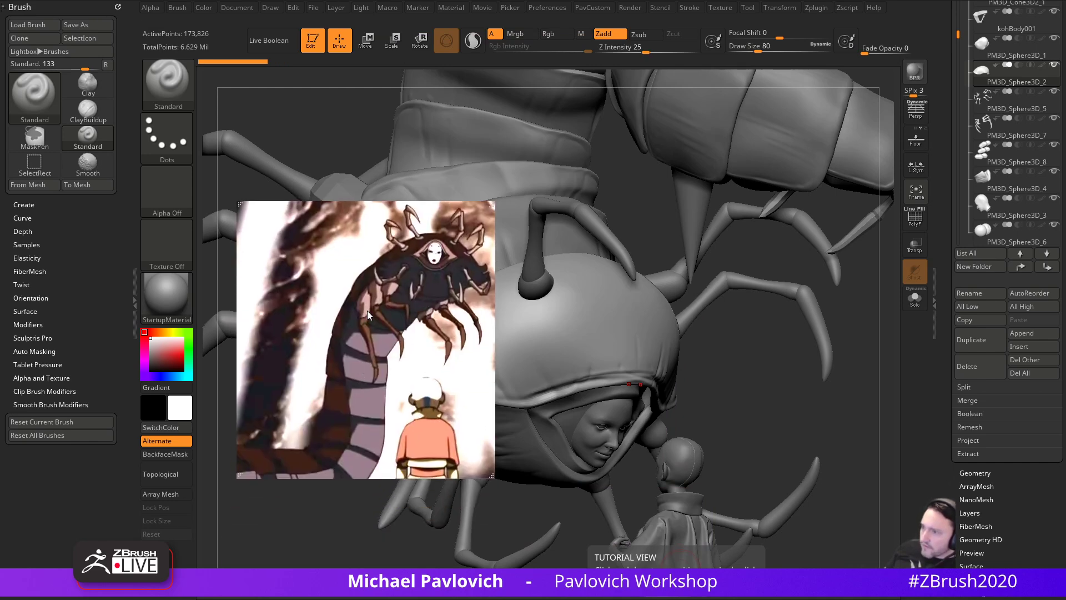
key(alt+Tab)
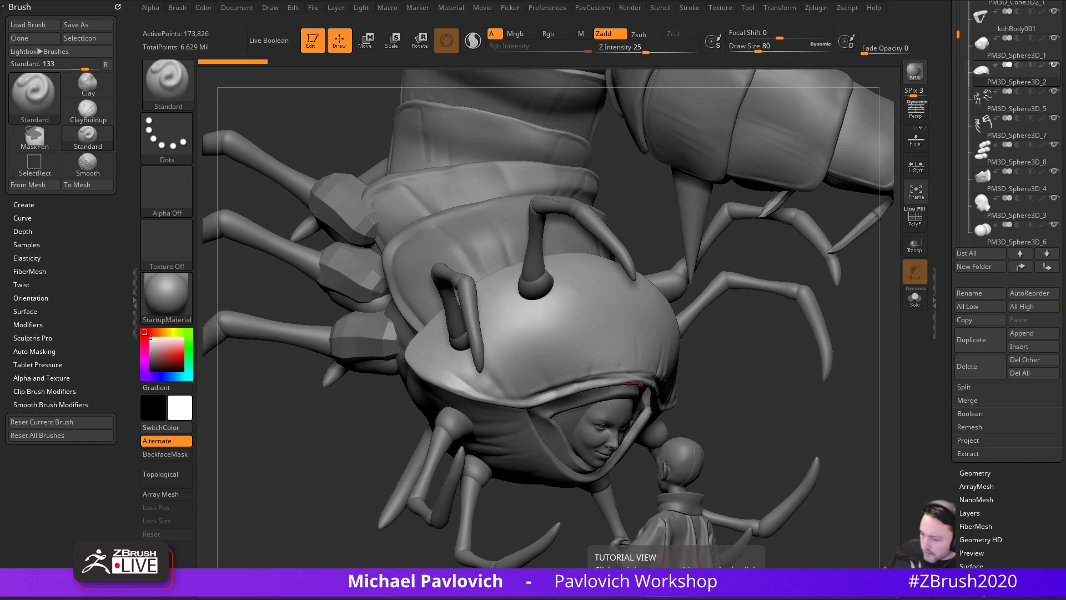
drag(520, 599, 556, 599)
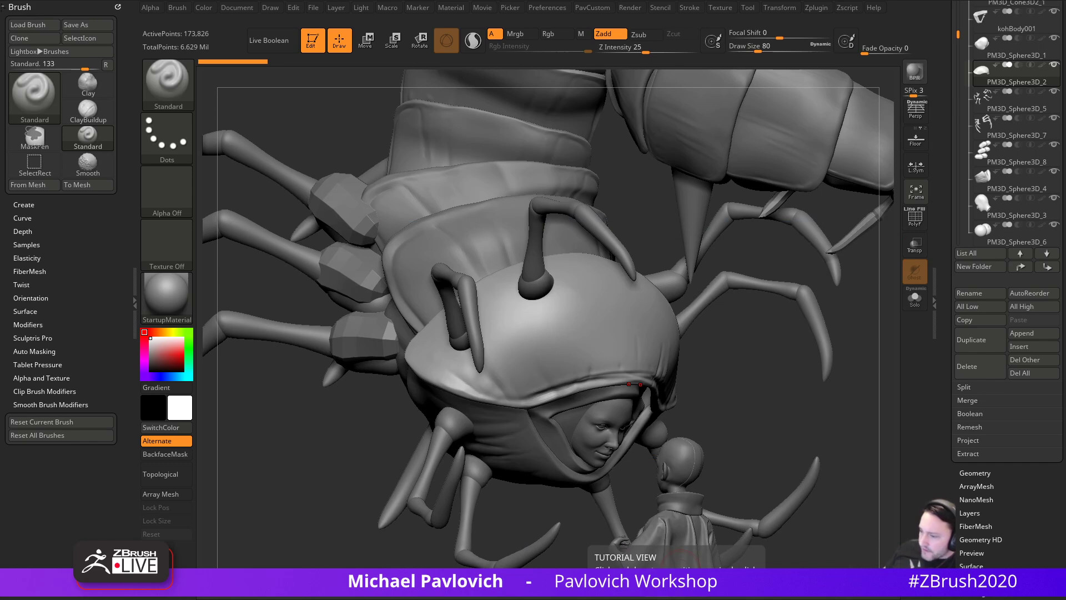
- Filter the centipede image search to Large images and scroll through the results
key(alt+Tab)
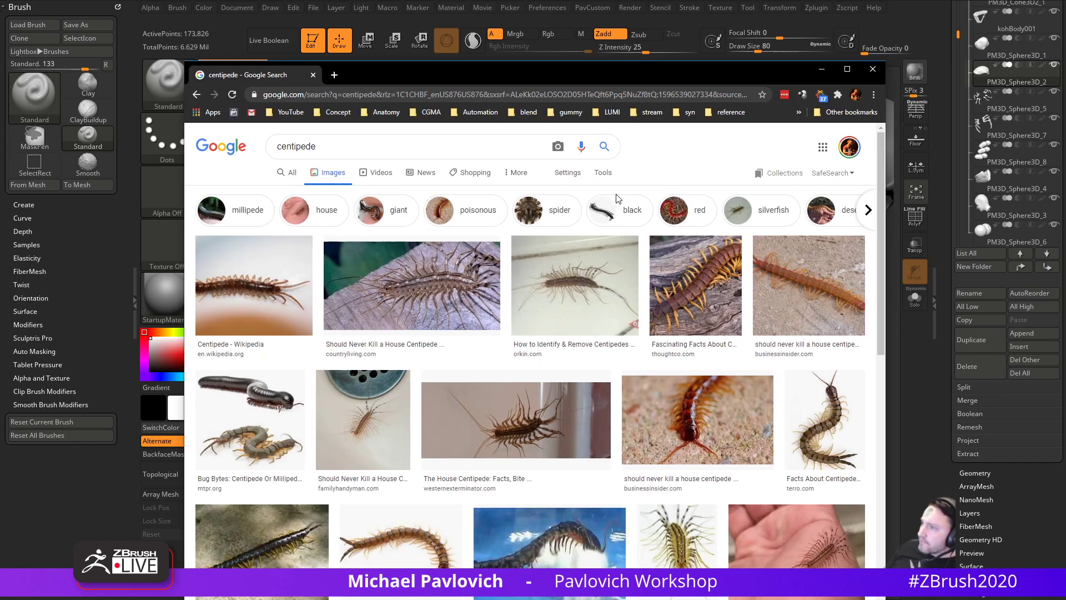
click(603, 173)
click(293, 193)
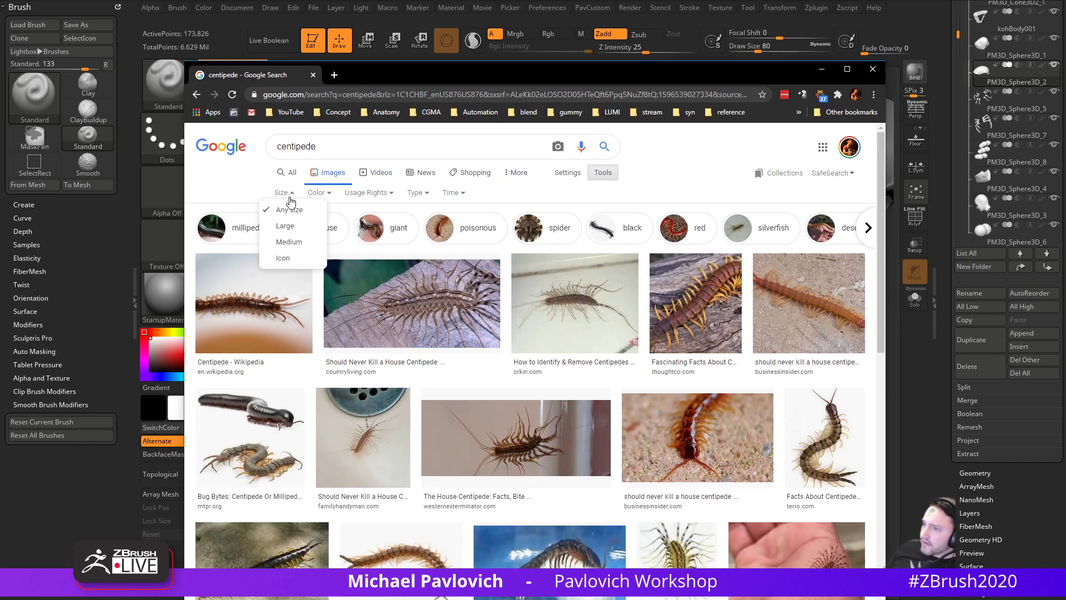
click(284, 229)
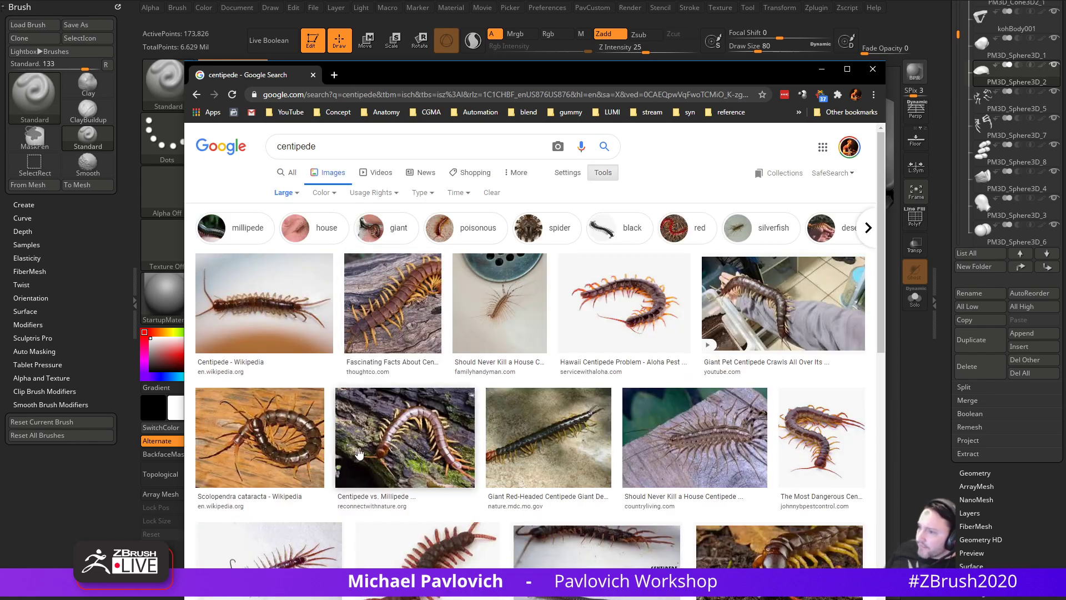
scroll(360, 449, down, 3)
scroll(360, 449, down, 5)
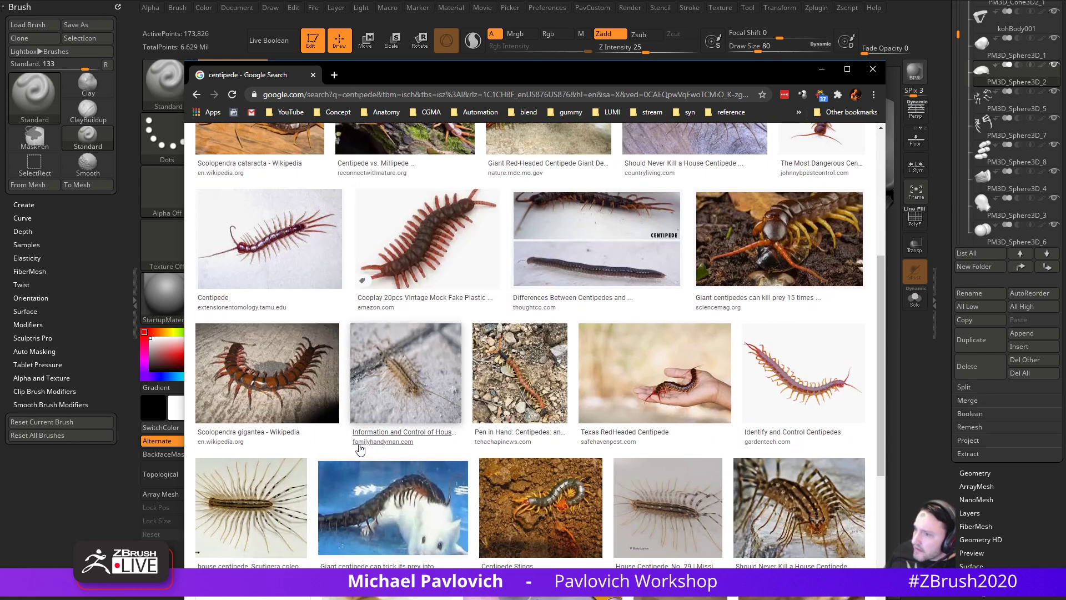
scroll(359, 448, down, 6)
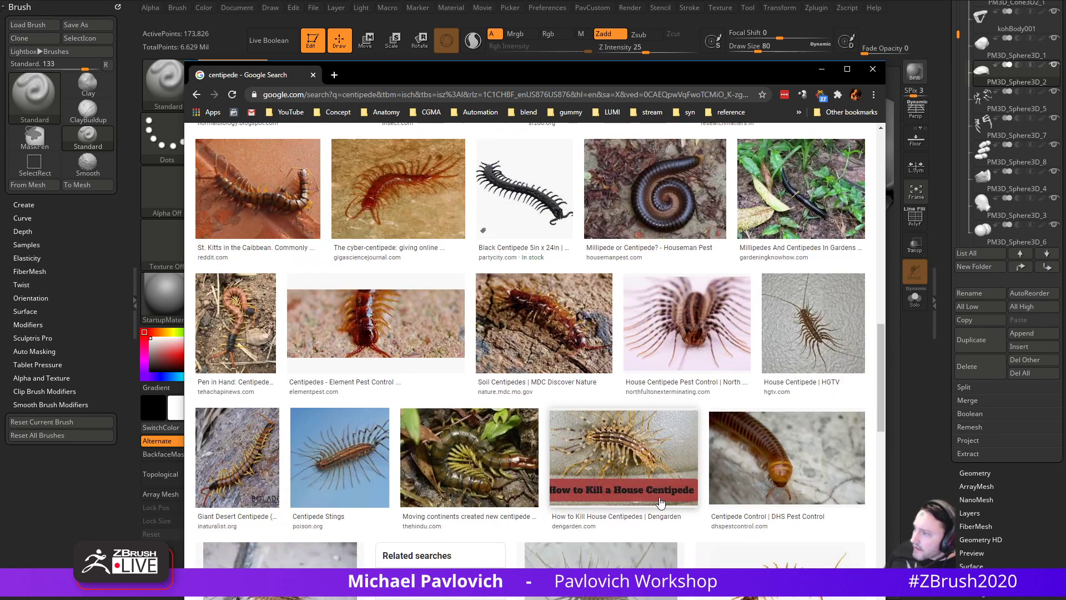
scroll(667, 504, down, 3)
scroll(667, 504, down, 12)
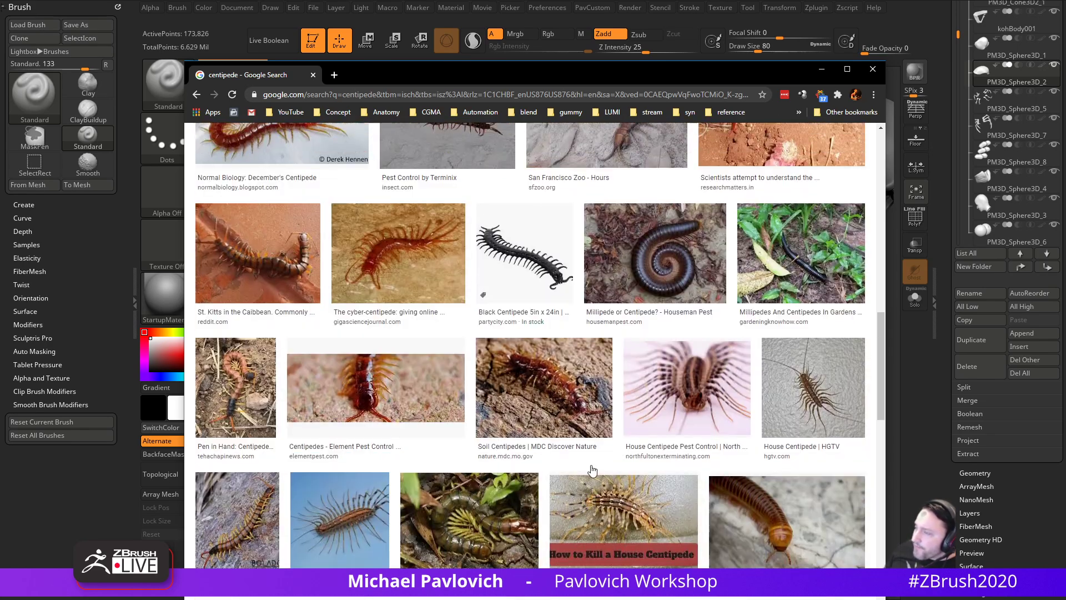
scroll(592, 459, up, 15)
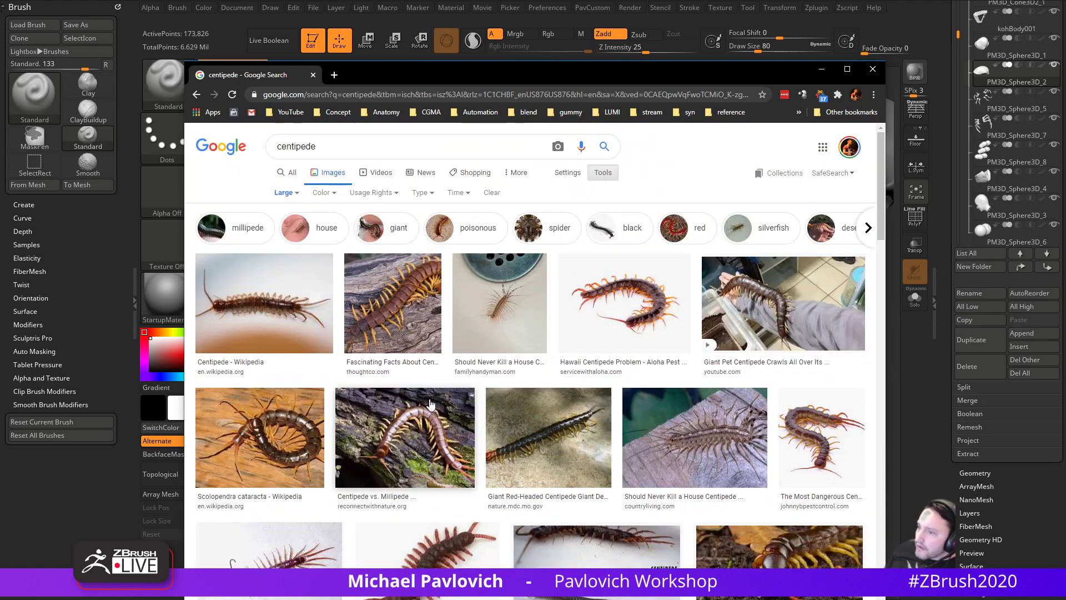
- Open the Scolopendra cataracta photo at full size in a new tab and view it
click(300, 425)
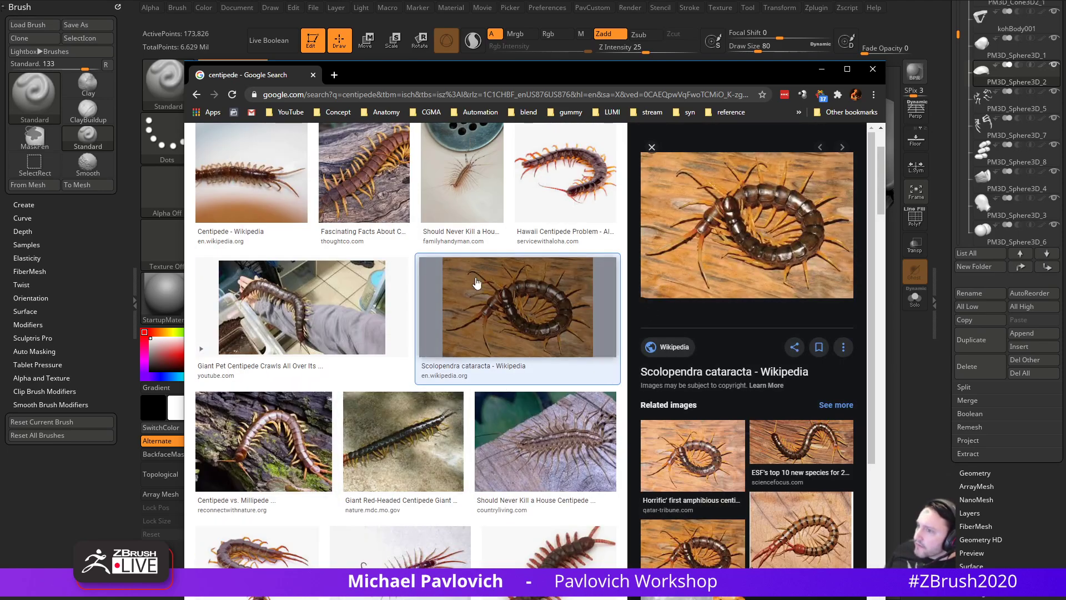
right_click(747, 235)
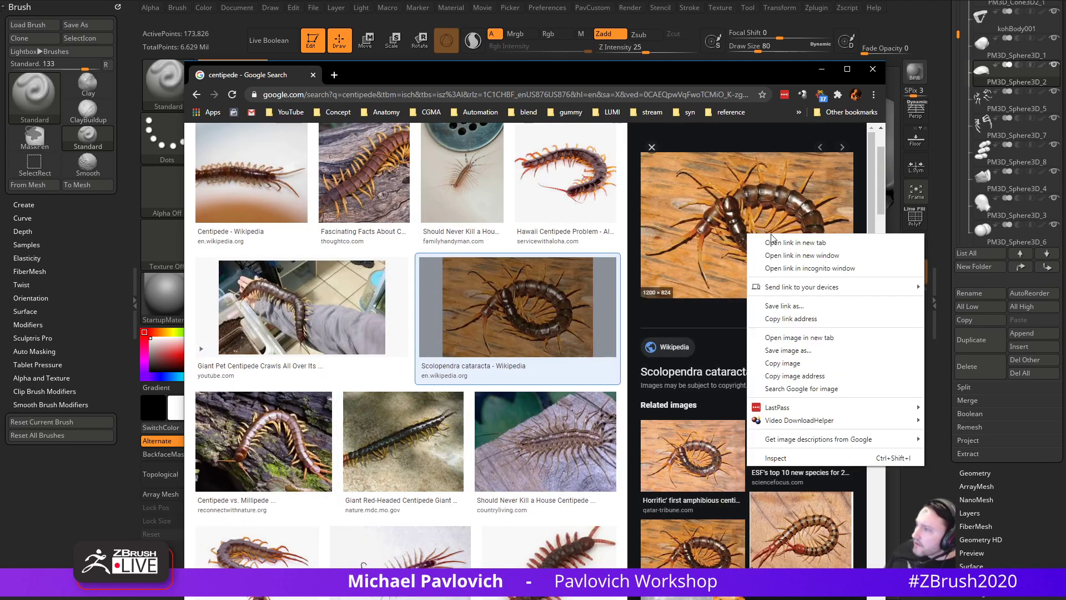
click(773, 338)
click(422, 76)
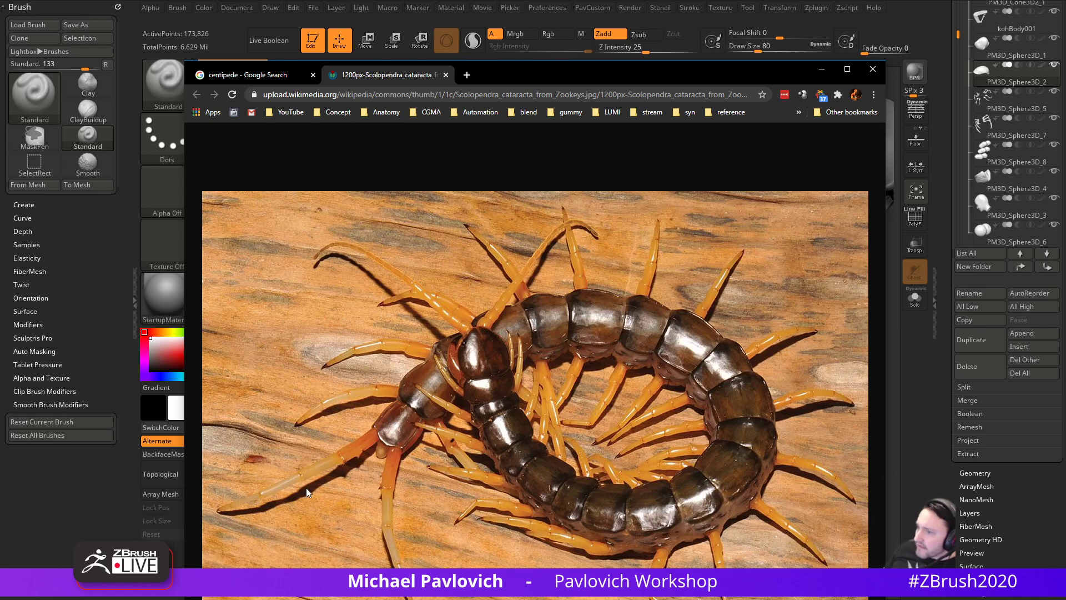
drag(541, 85, 545, 599)
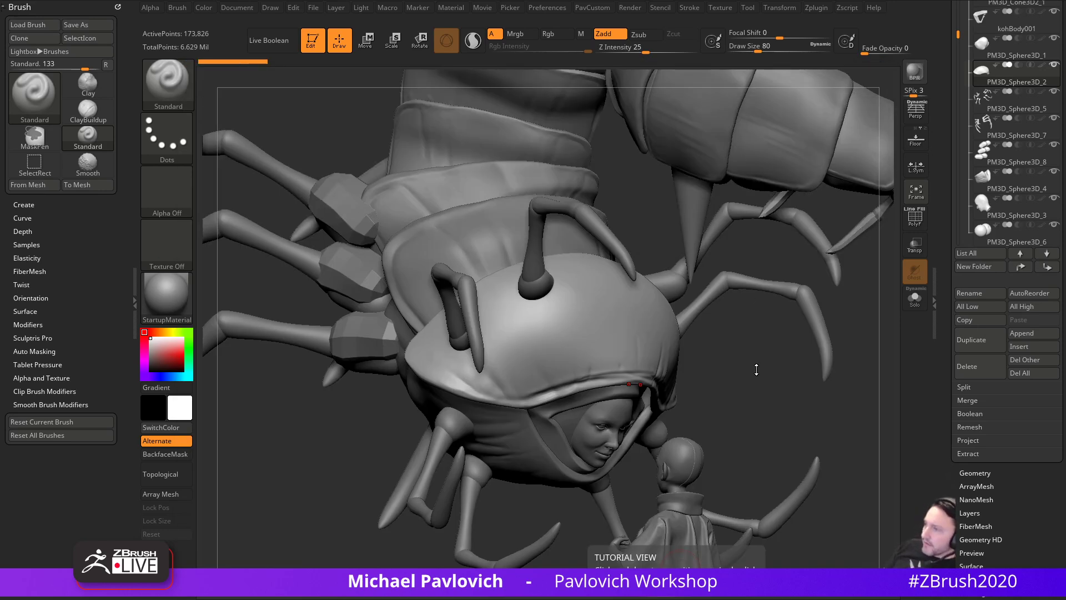
- Collapse the Koh and AangFace folders, hide the Aang figure, and select the centipede body
mouse_move(745, 365)
mouse_down()
mouse_move(743, 391)
mouse_move(743, 353)
mouse_up()
drag(937, 317, 942, 397)
drag(959, 289, 960, 240)
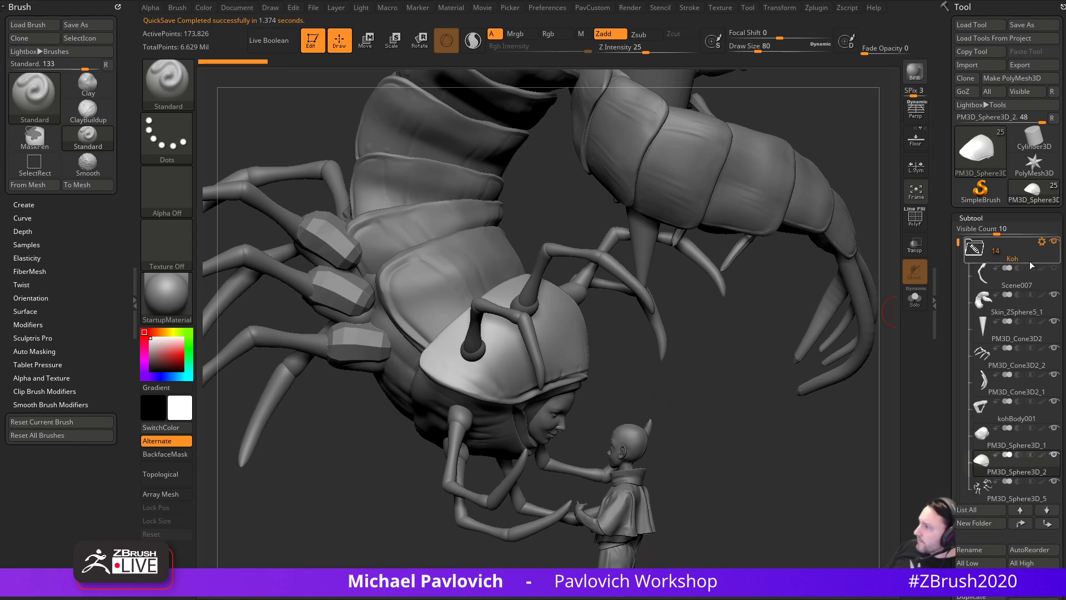
click(992, 254)
click(980, 277)
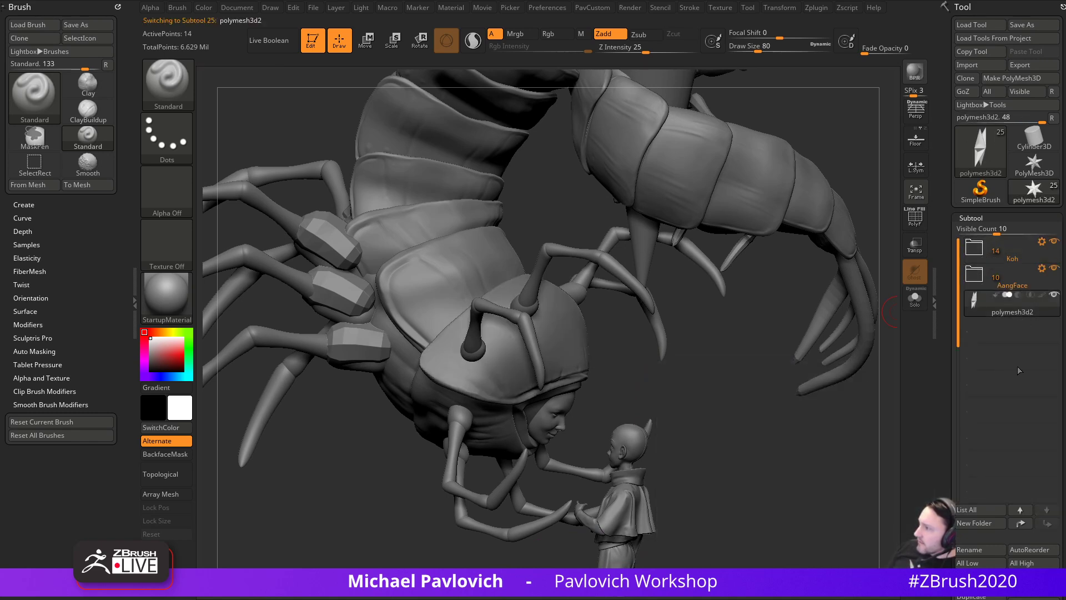
click(1015, 310)
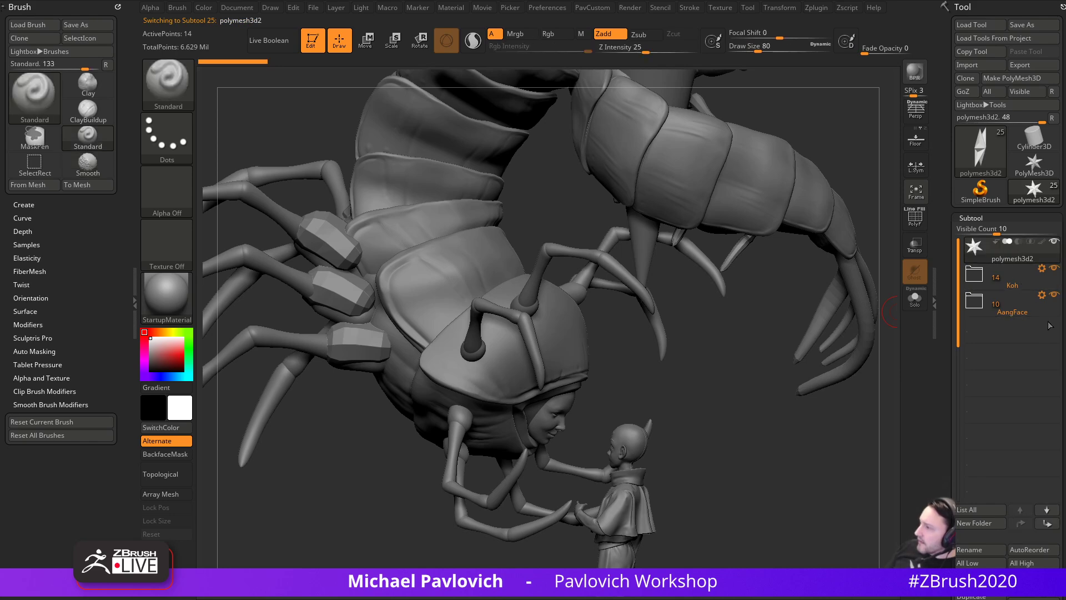
shift+click(1055, 297)
click(1013, 286)
- Orbit above the hood, expand the Koh folder, and select the face then the hood shell
drag(769, 431, 637, 440)
drag(798, 515, 784, 438)
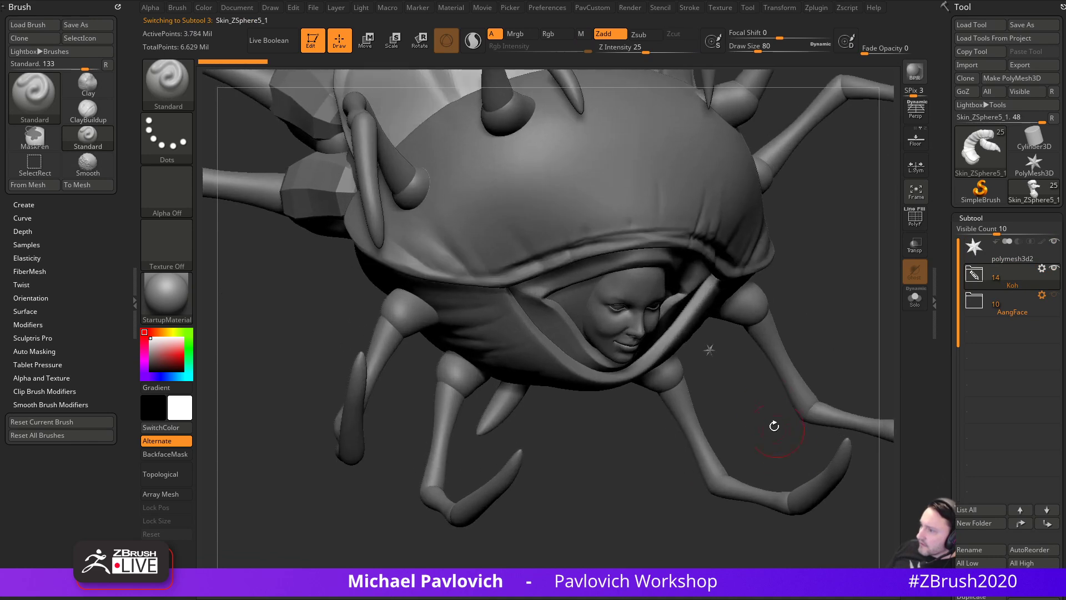
click(987, 269)
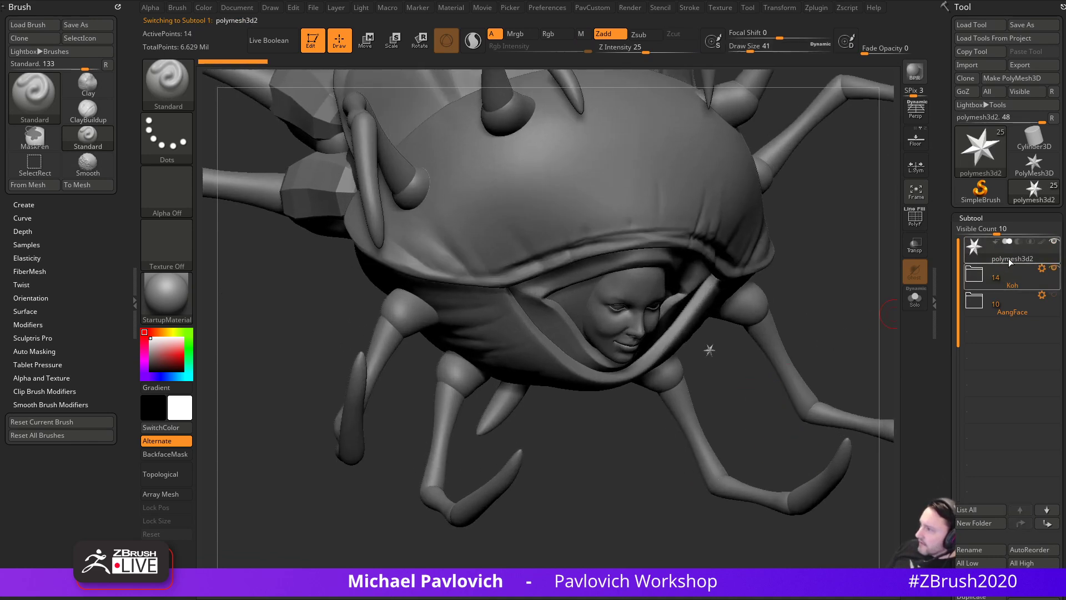
click(980, 280)
drag(832, 319, 602, 308)
alt+click(602, 307)
alt+click(647, 239)
- Change Draw Size from 35 to 94, select the centipede body, and orbit back near the original angle
key(s)
click(730, 267)
mouse_move(731, 267)
alt+mouse_down()
mouse_move(745, 258)
mouse_move(764, 349)
alt+mouse_up()
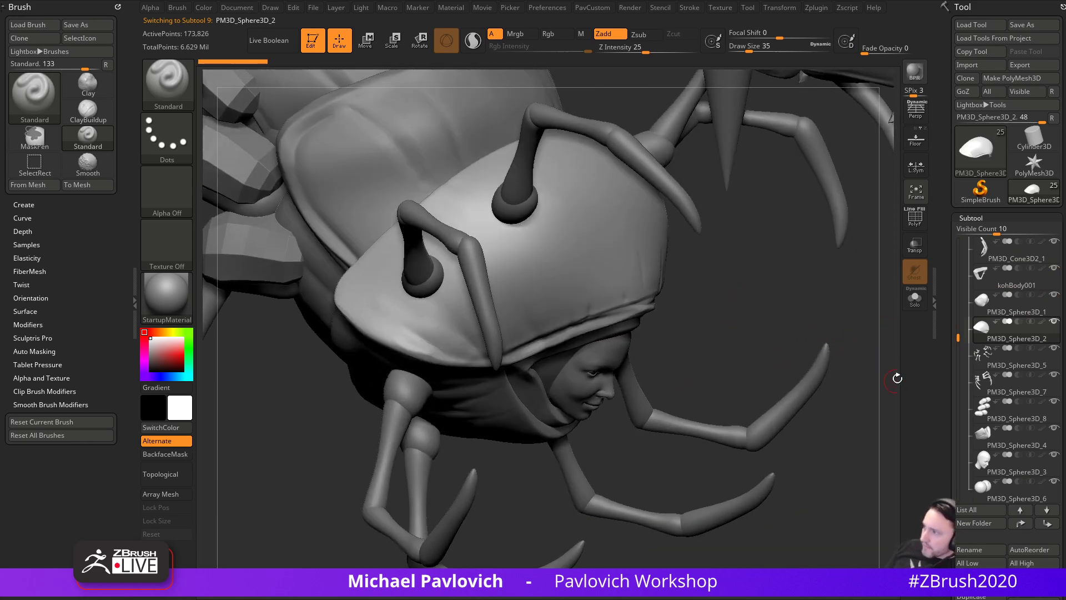
mouse_move(822, 320)
alt+mouse_down()
mouse_move(831, 145)
mouse_move(761, 310)
mouse_move(798, 295)
alt+mouse_up()
key(s)
click(773, 309)
alt+click(415, 332)
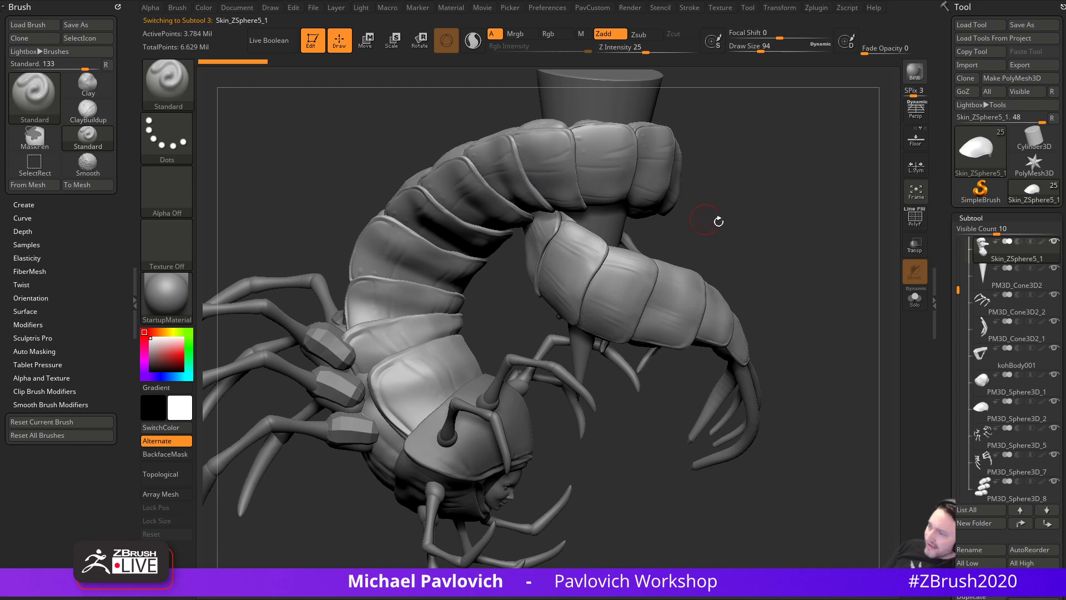
drag(703, 217, 520, 219)
drag(744, 166, 327, 172)
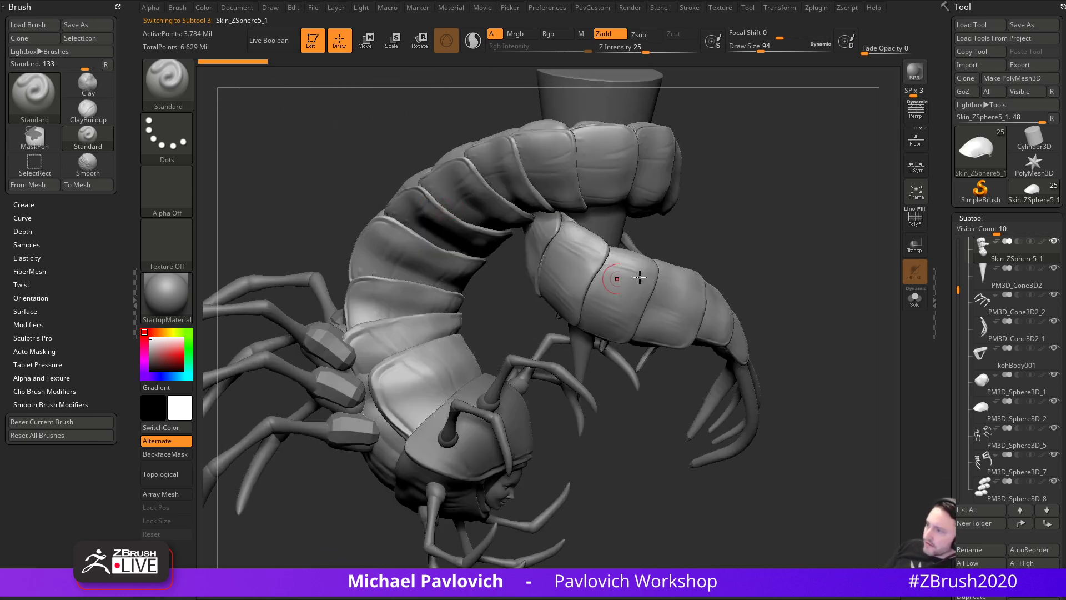
drag(711, 229, 706, 207)
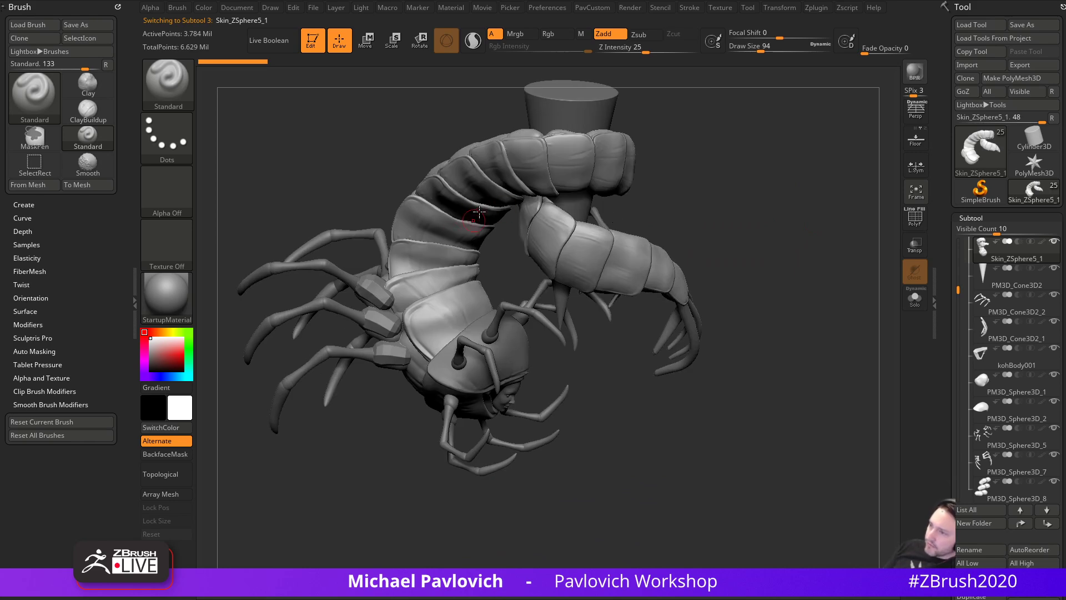
- Open the custom tool palette, zoom in, and settle Draw Size at 80
key(grave)
alt+drag(722, 188, 764, 225)
key(s)
click(746, 206)
key(s)
drag(754, 184, 761, 205)
click(741, 213)
key(s)
click(685, 232)
drag(727, 206, 738, 227)
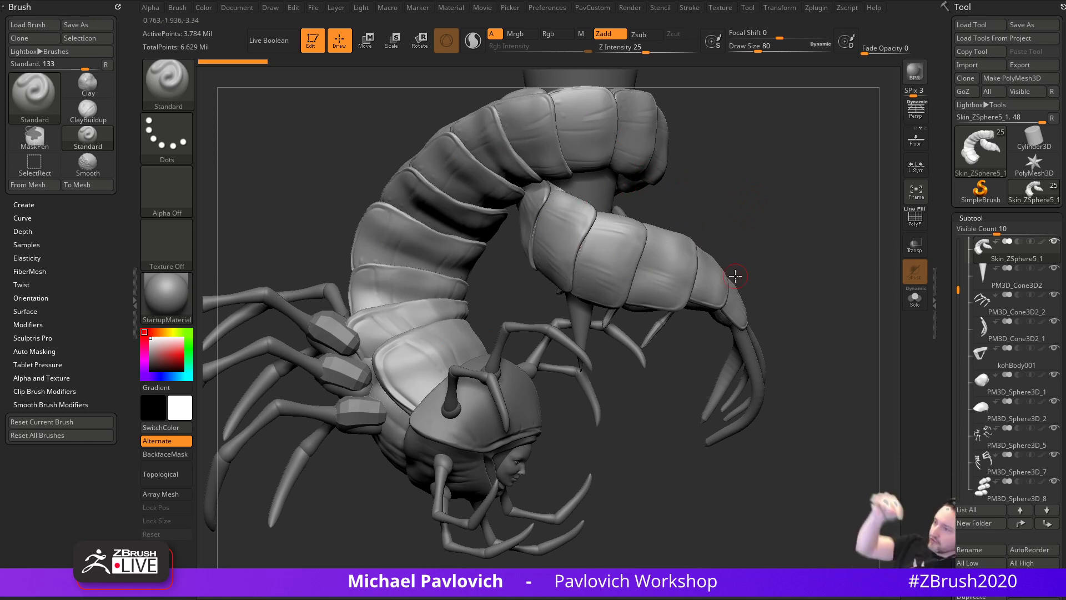
- Mask everything except one back plate behind the head and place the Transpose gizmo on it
drag(769, 238, 778, 280)
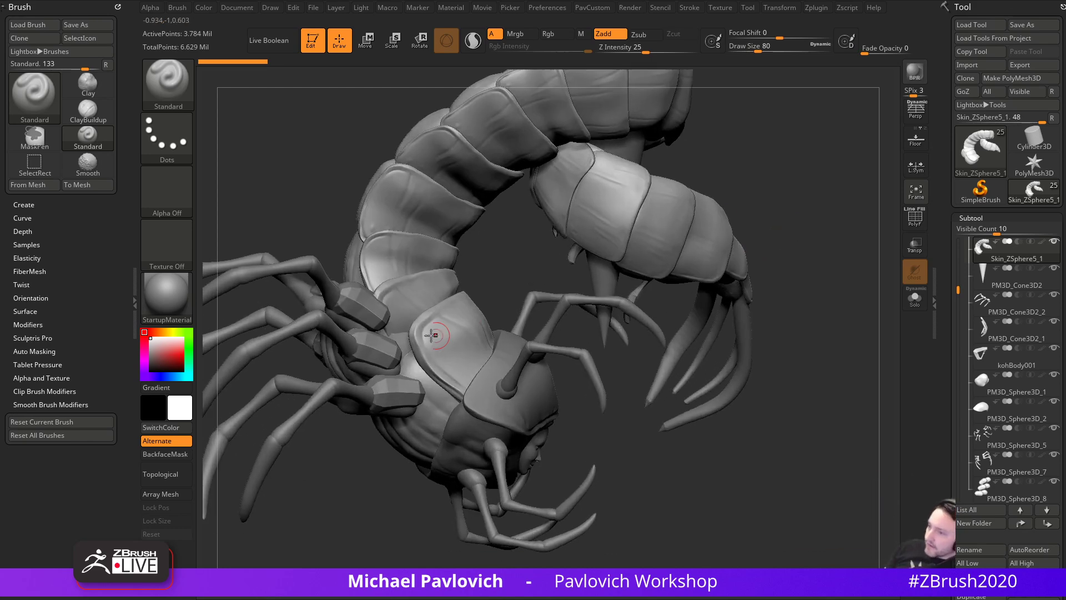
drag(482, 267, 526, 297)
key(w)
ctrl+click(450, 301)
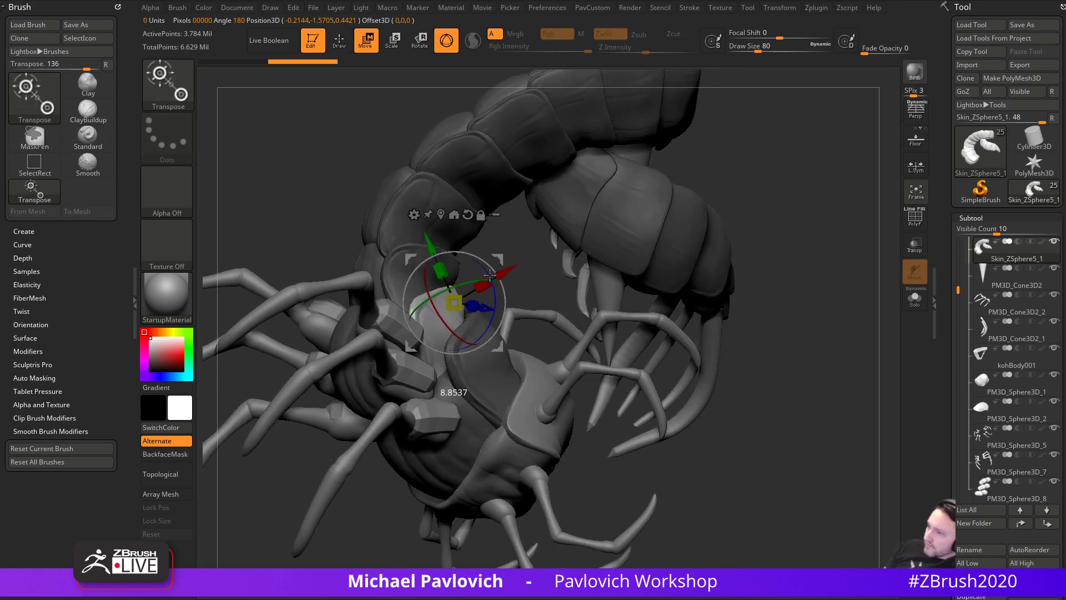
- With the Move brush (BMV) at size 132, pull the unmasked plate into shape on both sides
key(q)
key(s)
key(b)
key(m)
key(v)
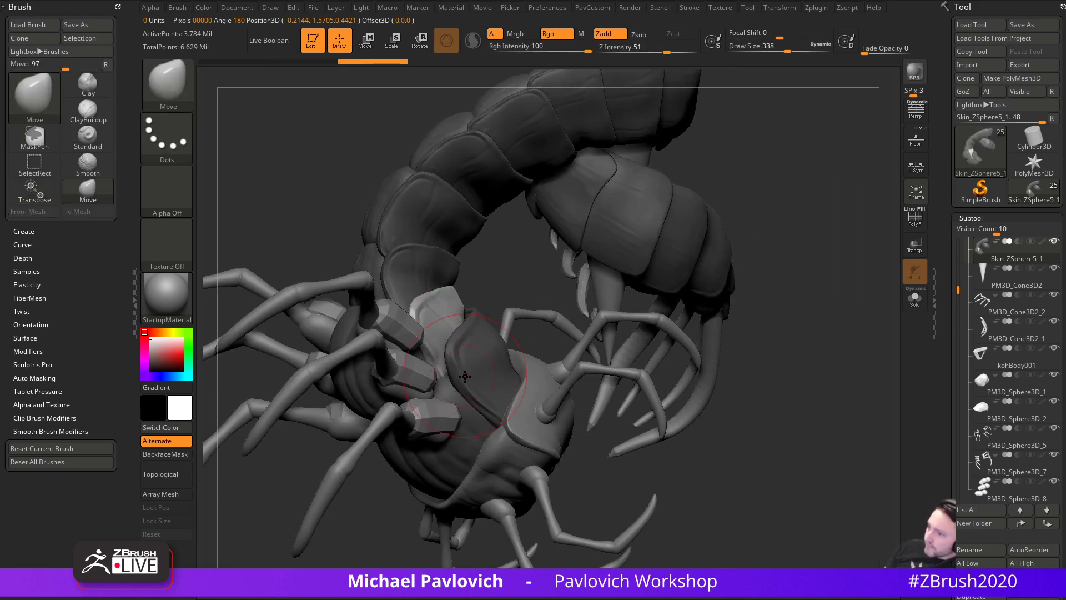
drag(465, 371, 466, 382)
drag(499, 301, 433, 366)
drag(452, 316, 456, 313)
drag(555, 282, 377, 272)
drag(469, 278, 466, 273)
key(s)
drag(677, 271, 662, 271)
drag(522, 244, 731, 352)
- Return to the Standard brush at size 77, clear the mask, and select the hood shell subtool
key(b)
key(s)
key(t)
drag(704, 418, 717, 384)
key(s)
drag(517, 397, 512, 397)
ctrl+drag(722, 369, 732, 429)
alt+drag(732, 428, 660, 376)
alt+click(606, 366)
drag(728, 423, 574, 424)
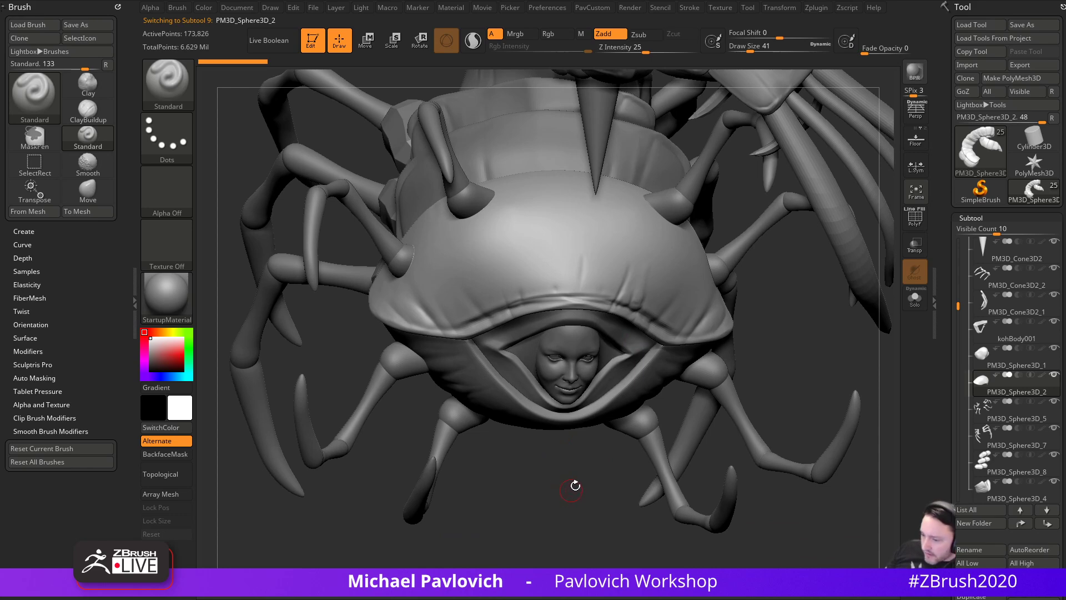
- Switch to DamStandard at size 101 and crease along the shell's edge
drag(382, 483, 753, 399)
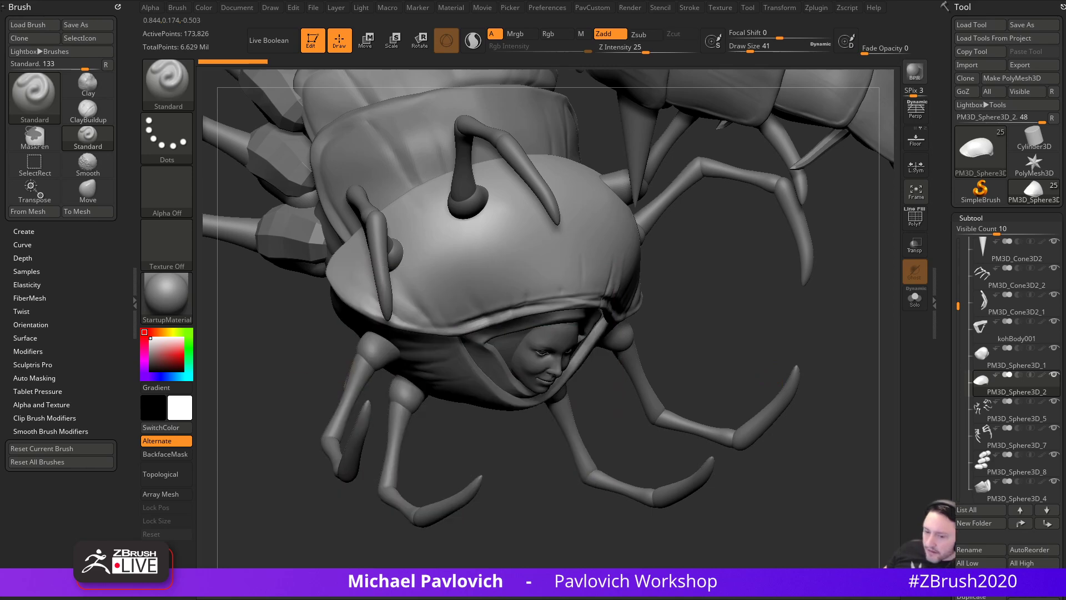
mouse_move(758, 348)
mouse_down()
mouse_move(747, 338)
mouse_move(736, 354)
mouse_move(754, 348)
mouse_move(763, 363)
mouse_move(769, 351)
mouse_up()
key(b)
key(d)
key(s)
key(s)
drag(429, 344, 442, 343)
mouse_move(321, 336)
mouse_down()
mouse_move(460, 367)
mouse_move(525, 338)
mouse_up()
- Add DamStandard creases along the shell's lower edge from several angles
mouse_move(734, 333)
mouse_down()
mouse_move(495, 346)
mouse_move(594, 325)
mouse_up()
drag(520, 330, 675, 312)
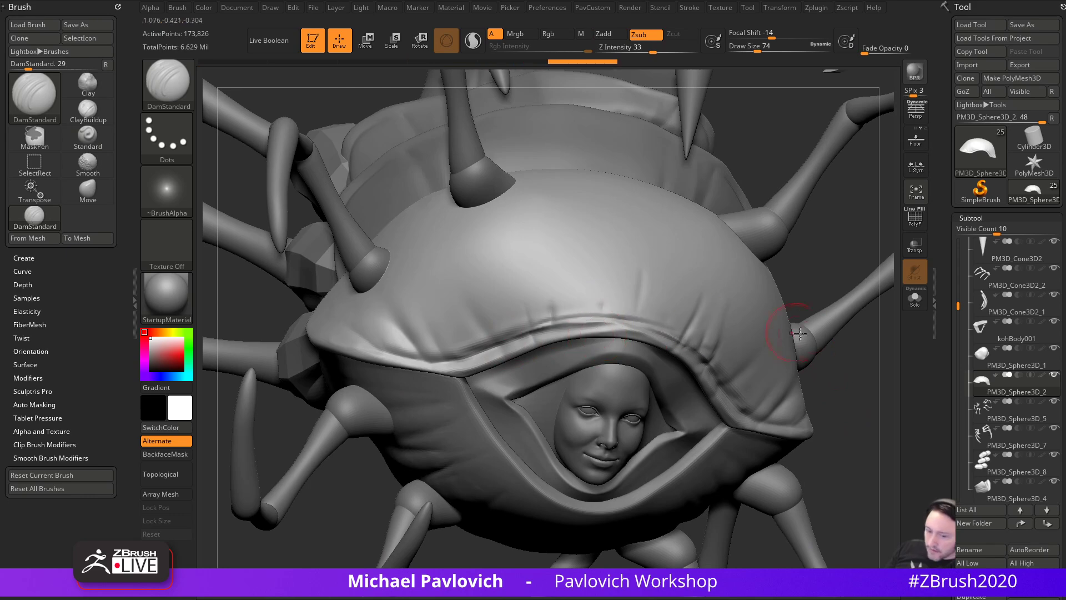
drag(779, 330, 697, 375)
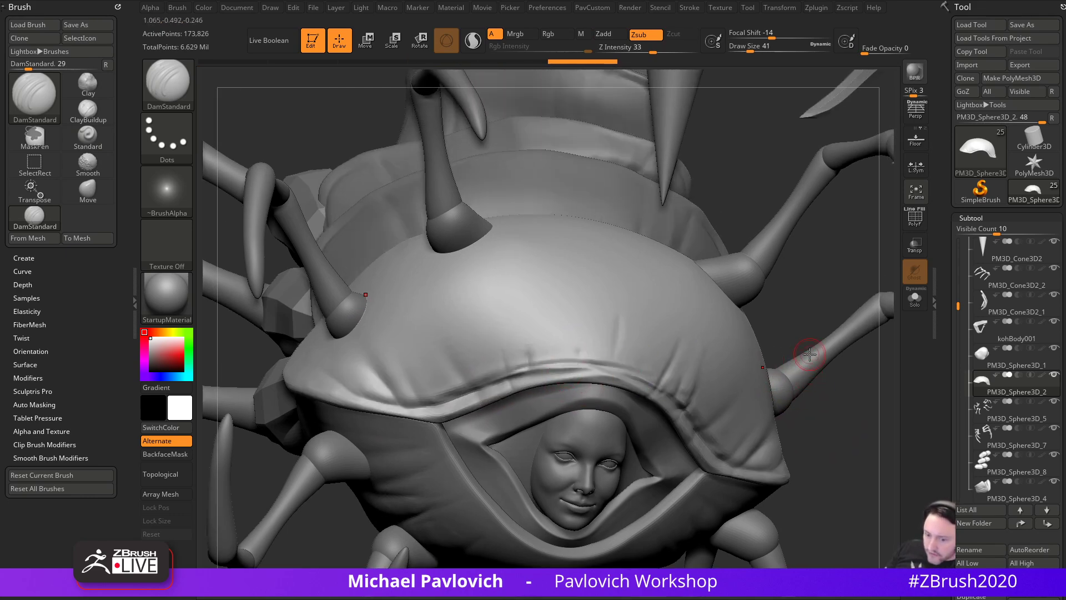
drag(791, 320, 507, 393)
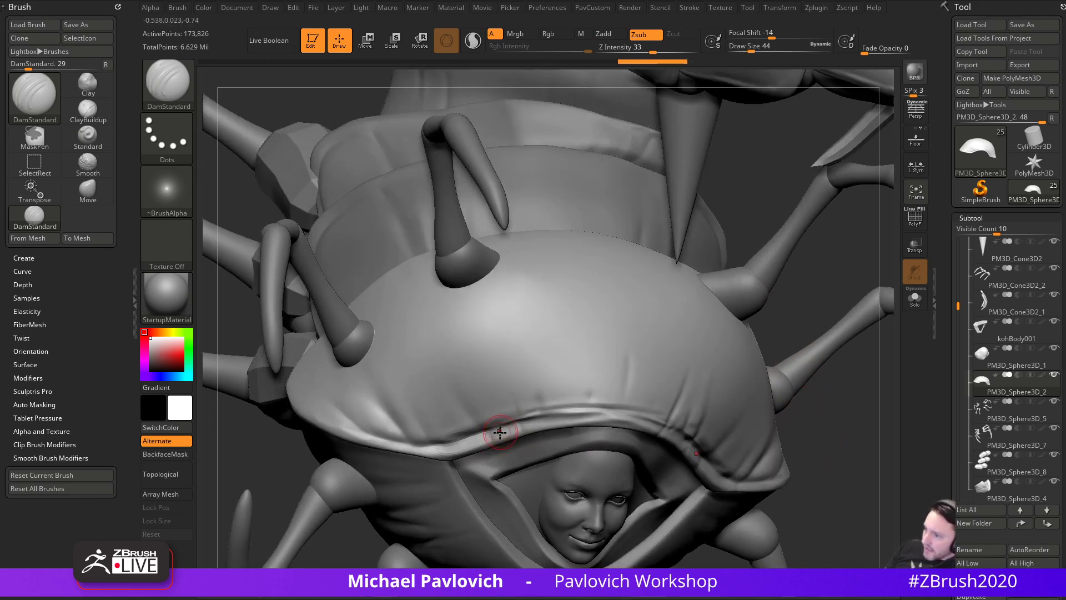
drag(498, 437, 519, 424)
mouse_move(809, 381)
mouse_down()
mouse_move(819, 377)
mouse_move(799, 370)
mouse_up()
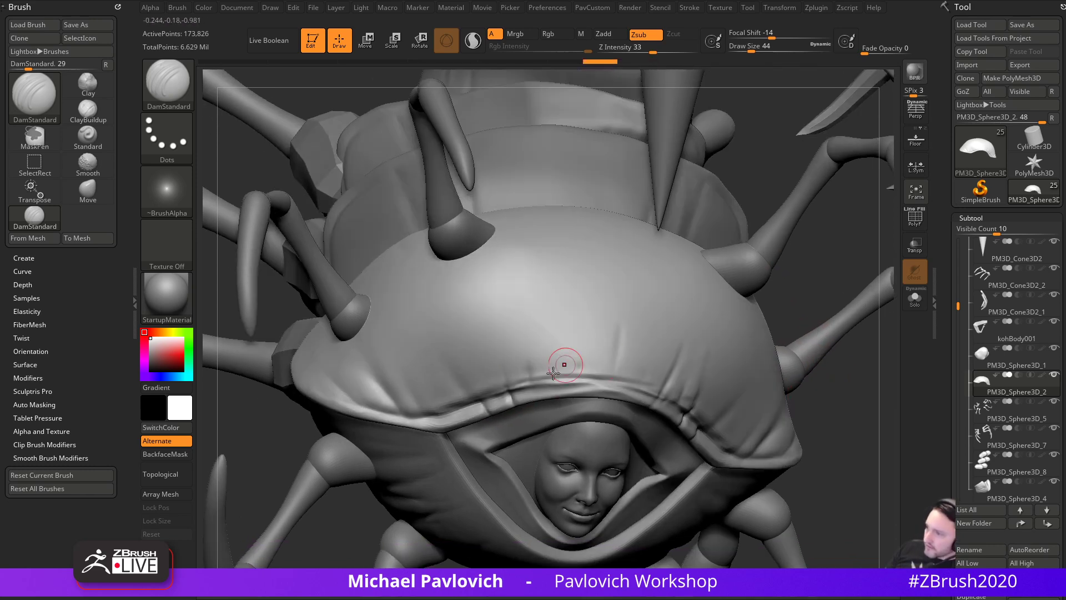
drag(534, 315, 542, 340)
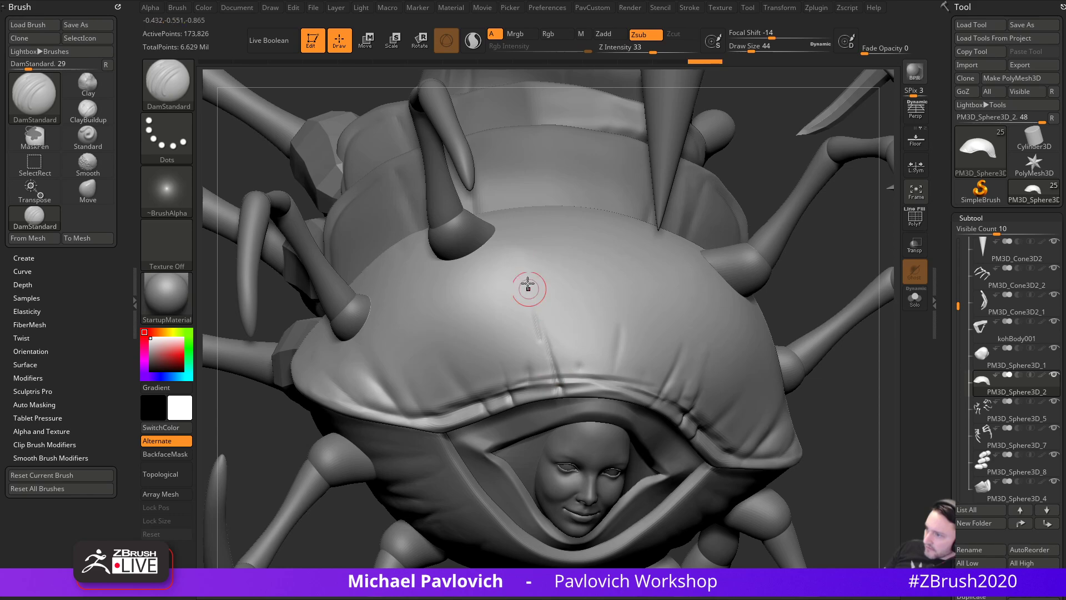
mouse_move(809, 388)
mouse_down()
mouse_move(881, 424)
mouse_move(481, 379)
mouse_move(445, 416)
mouse_move(432, 380)
mouse_move(866, 384)
mouse_up()
- Carve a groove across the shell at brush sizes 112 and 80, then undo it
key(s)
click(490, 338)
mouse_move(415, 295)
mouse_down()
mouse_move(428, 323)
mouse_move(483, 375)
mouse_up()
key(s)
click(435, 327)
drag(423, 298, 477, 345)
key(ctrl+z)
key(ctrl+z)
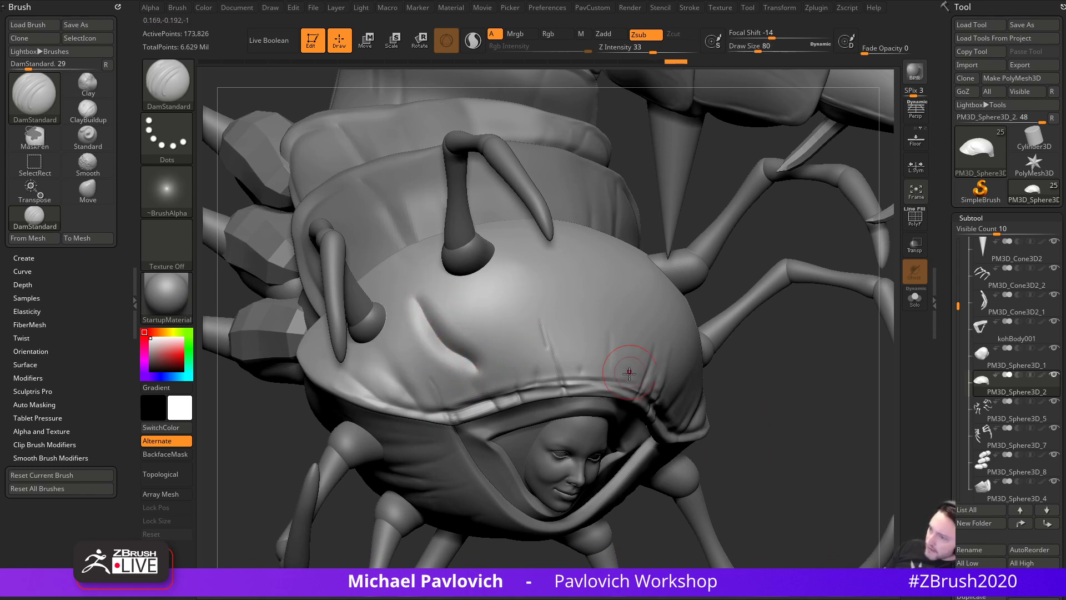
key(ctrl+z)
- Switch to the Orb_Cracks brush at size 97 and carve a crack line down the shell
key(3)
key(s)
click(478, 328)
key(s)
click(451, 325)
drag(430, 301, 450, 351)
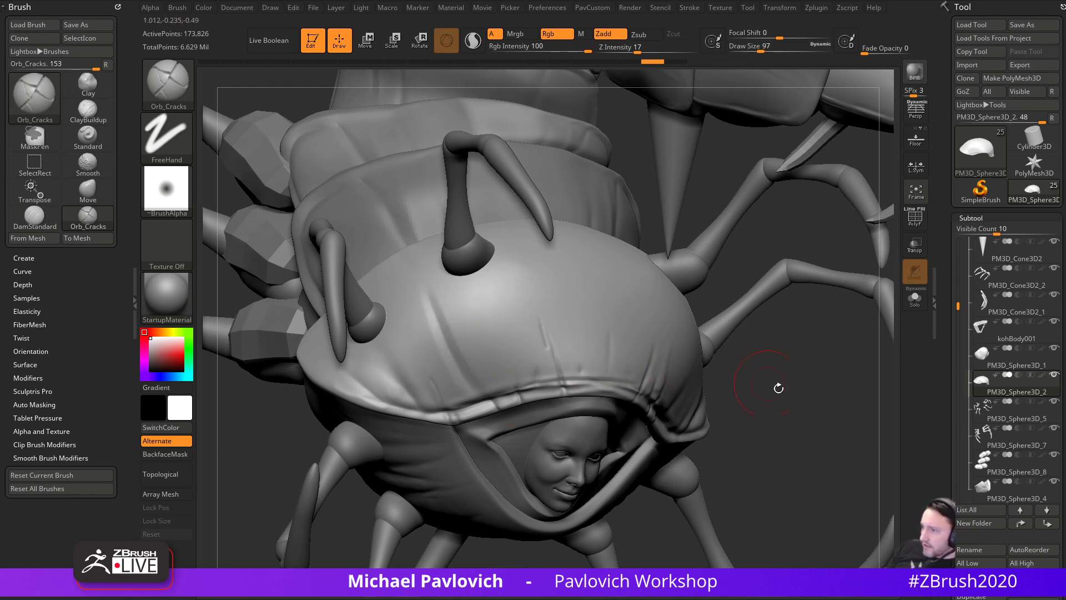
- Raise Z intensity to 25, extend and deepen the crack, then undo the latest crack crease
drag(746, 378, 639, 350)
click(646, 52)
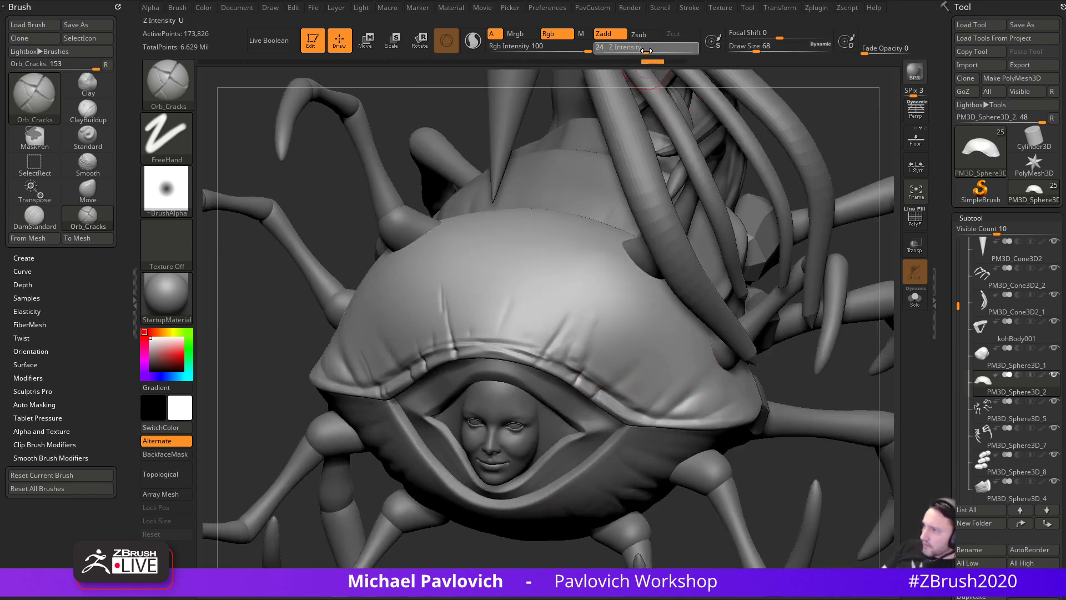
mouse_move(257, 305)
mouse_down()
mouse_move(440, 351)
mouse_move(370, 255)
mouse_up()
drag(651, 366, 761, 364)
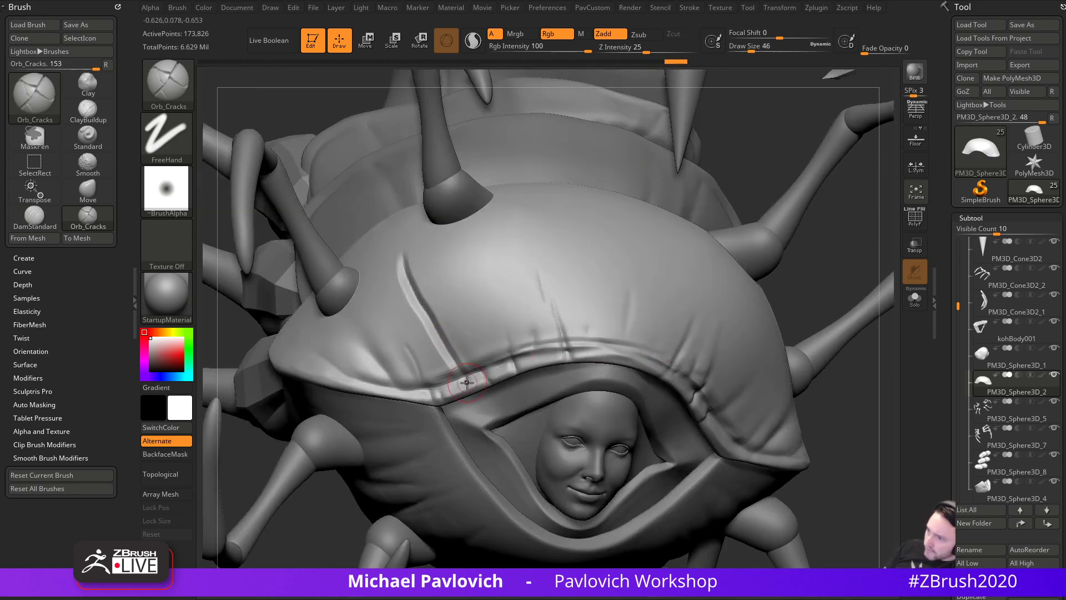
drag(421, 305, 457, 362)
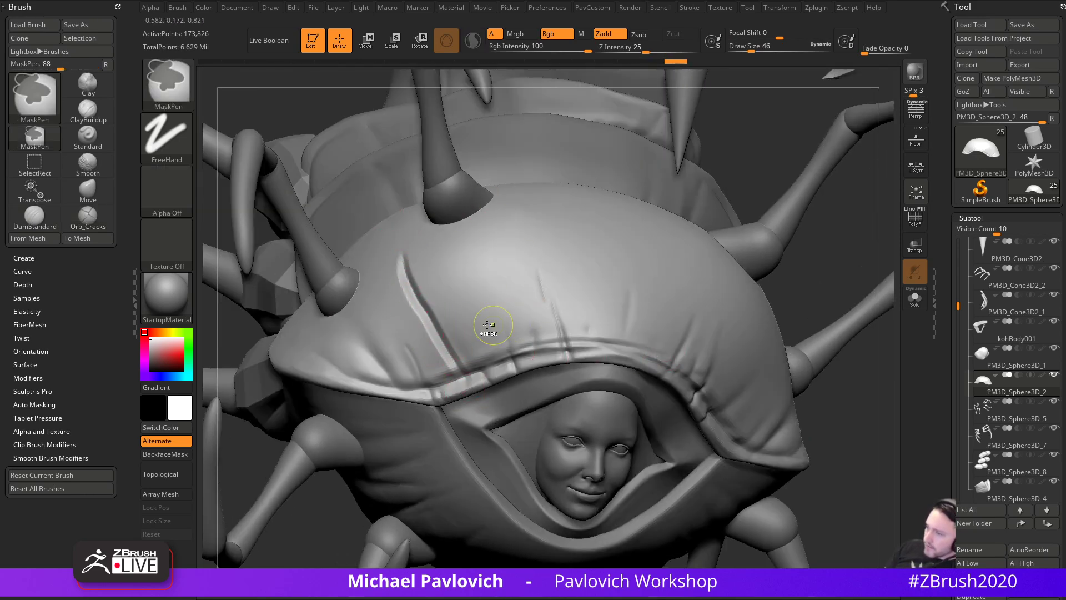
key(ctrl+z)
key(bracketleft)
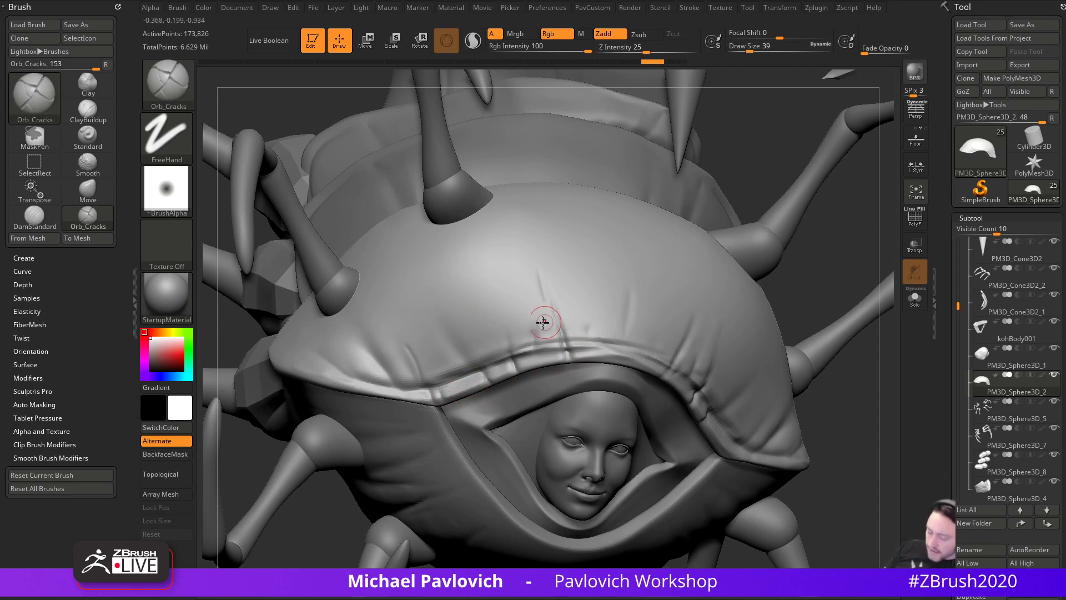
key(comma)
key(comma)
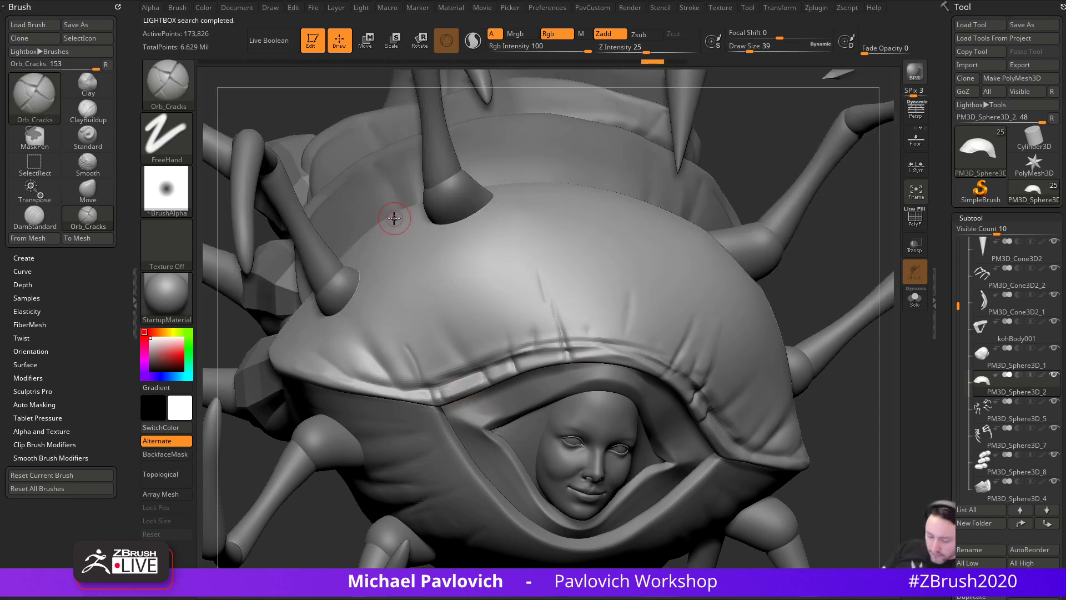
key(comma)
key(comma)
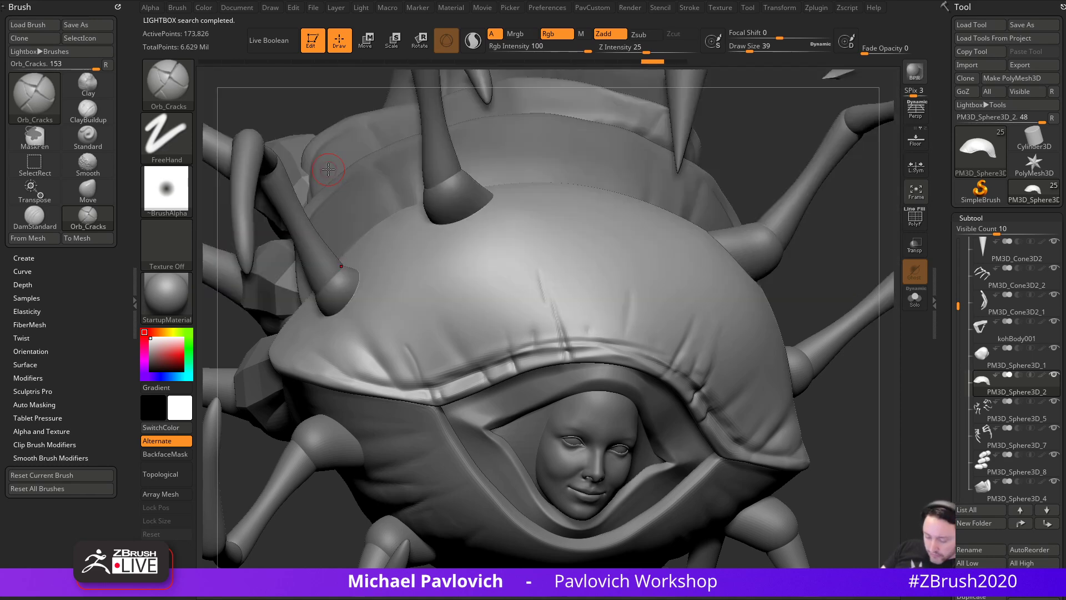
- Switch to the Chisel brush with BrushTip 7 at size 56 and test a ridge down the hood, undoing it
key(b)
click(87, 246)
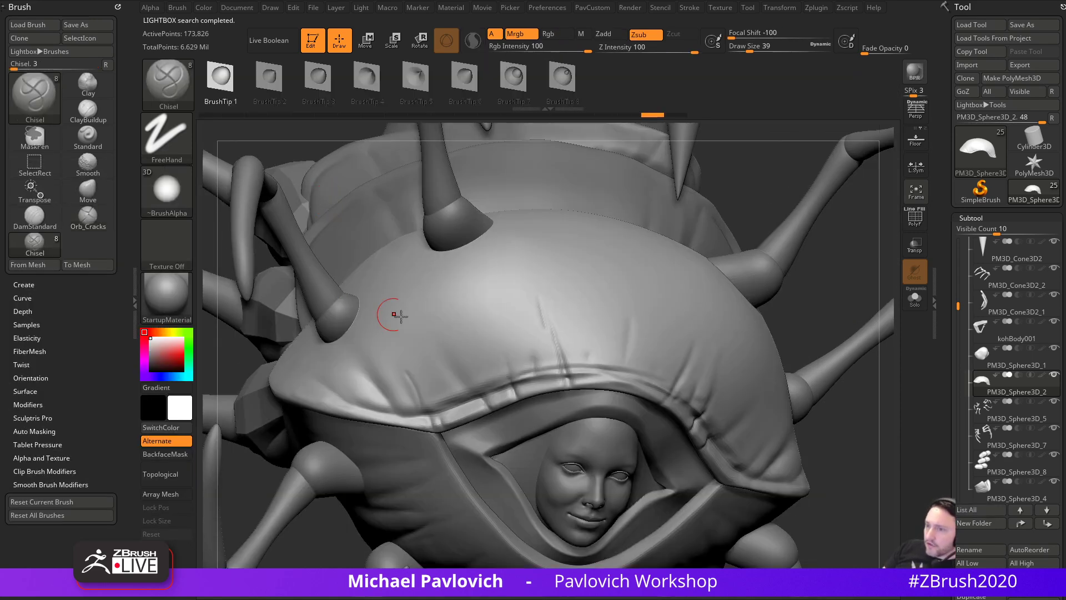
drag(389, 267, 479, 457)
key(ctrl+z)
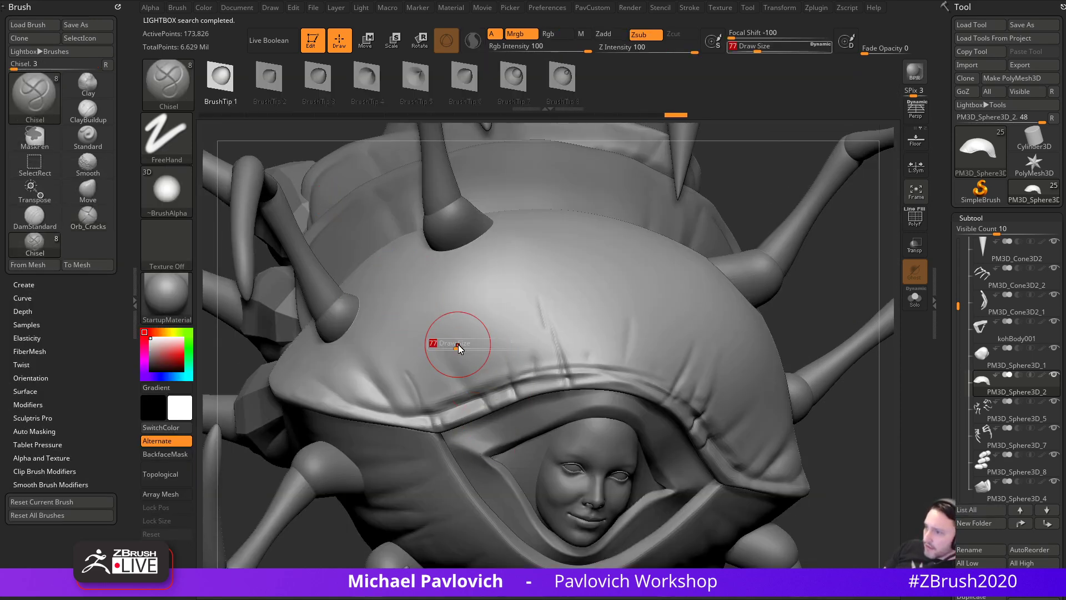
click(754, 49)
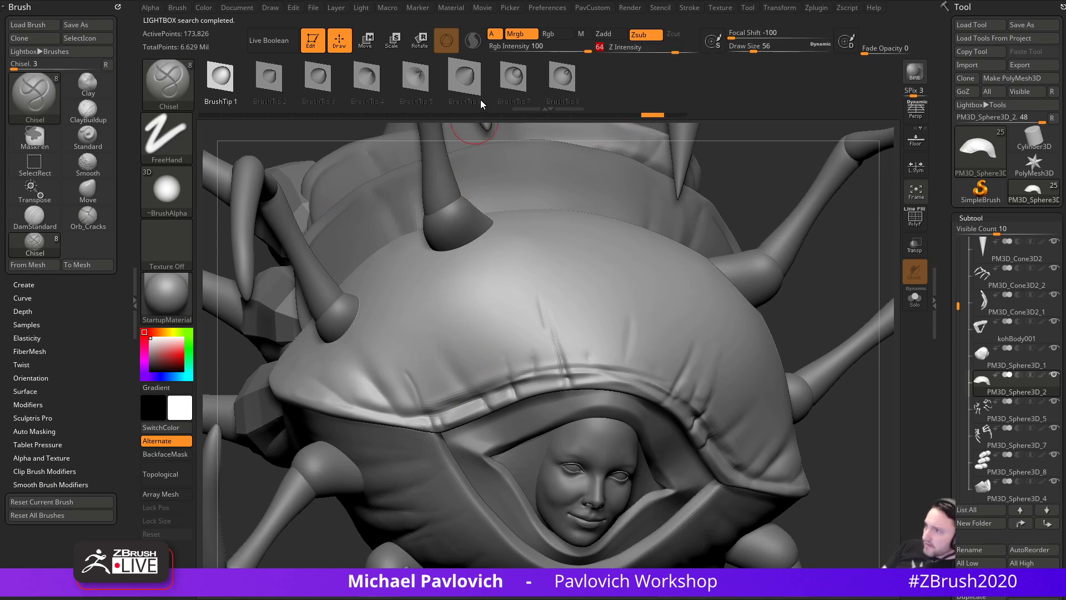
click(513, 78)
drag(401, 243, 485, 457)
key(ctrl+z)
- Test several Chisel ridges down the hood at size 51, undo each, and open LightBox
key(s)
click(469, 362)
drag(431, 289, 485, 445)
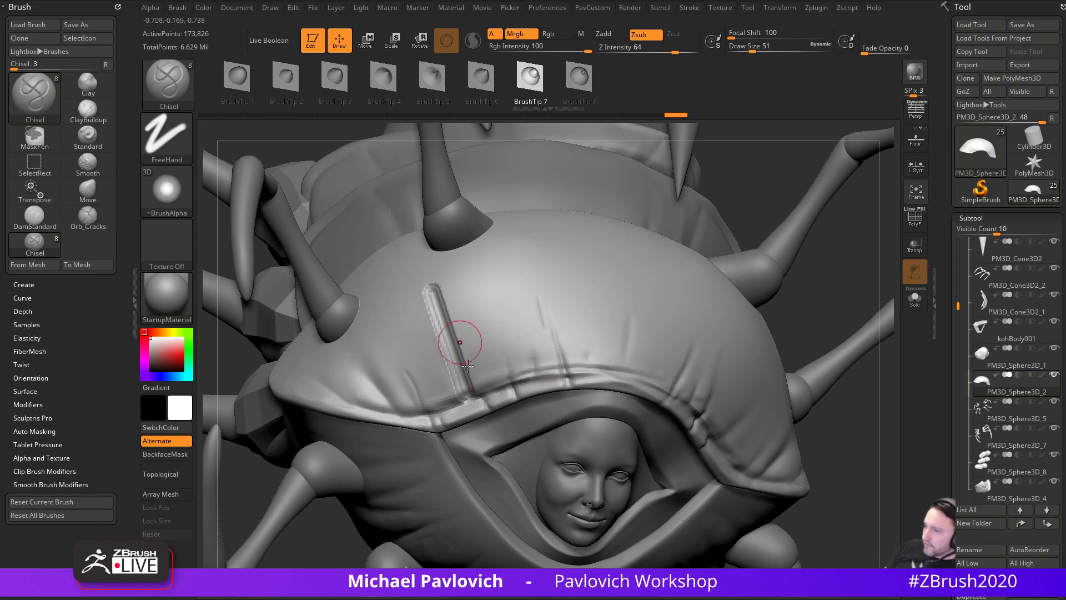
key(ctrl+z)
drag(413, 282, 470, 399)
key(ctrl+z)
key(ctrl+z)
drag(405, 284, 457, 412)
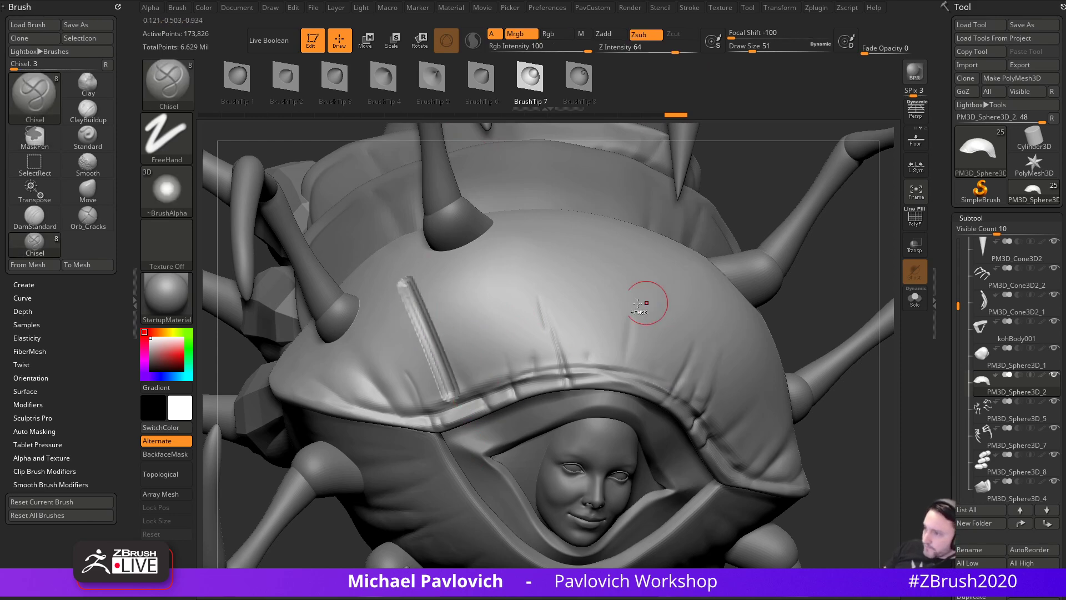
key(ctrl+z)
key(comma)
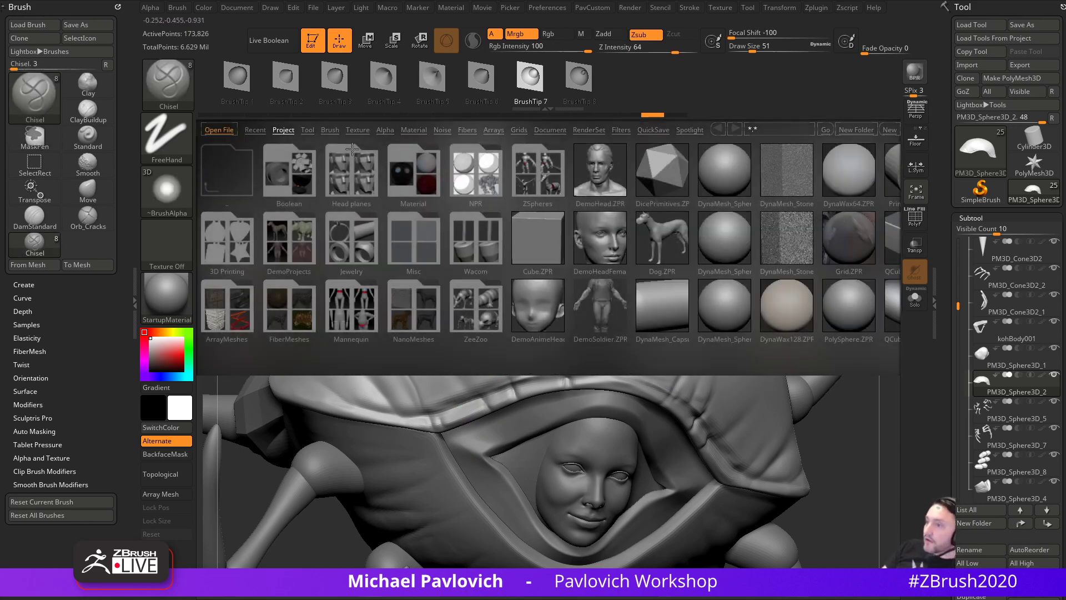
- Load Ram.ZBP from LightBox's Ram brush folder and test a stroke on the shell, undoing it
click(330, 129)
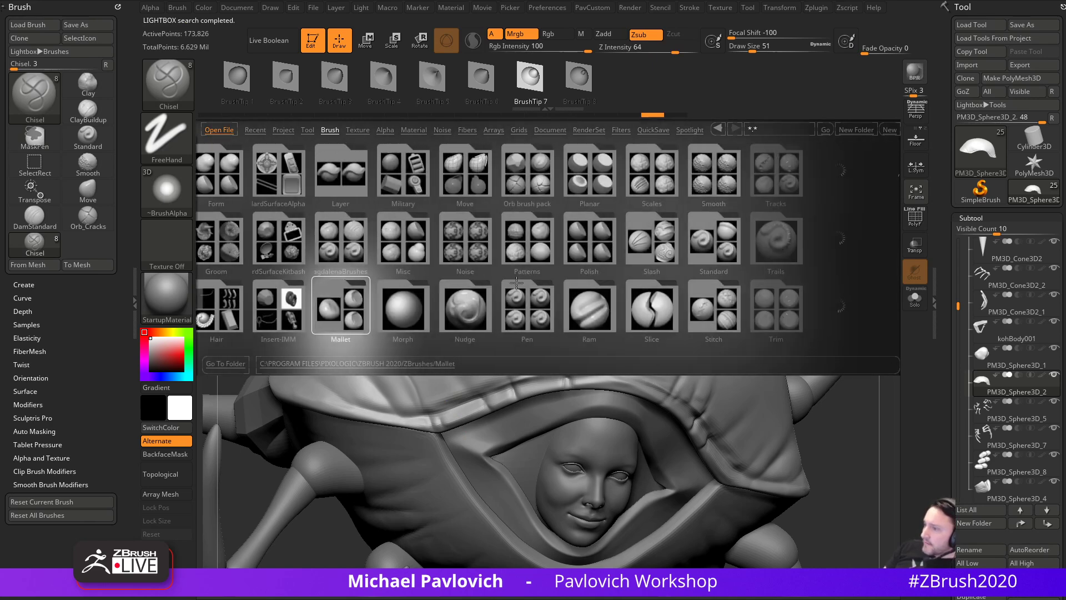
double_click(509, 309)
double_click(248, 239)
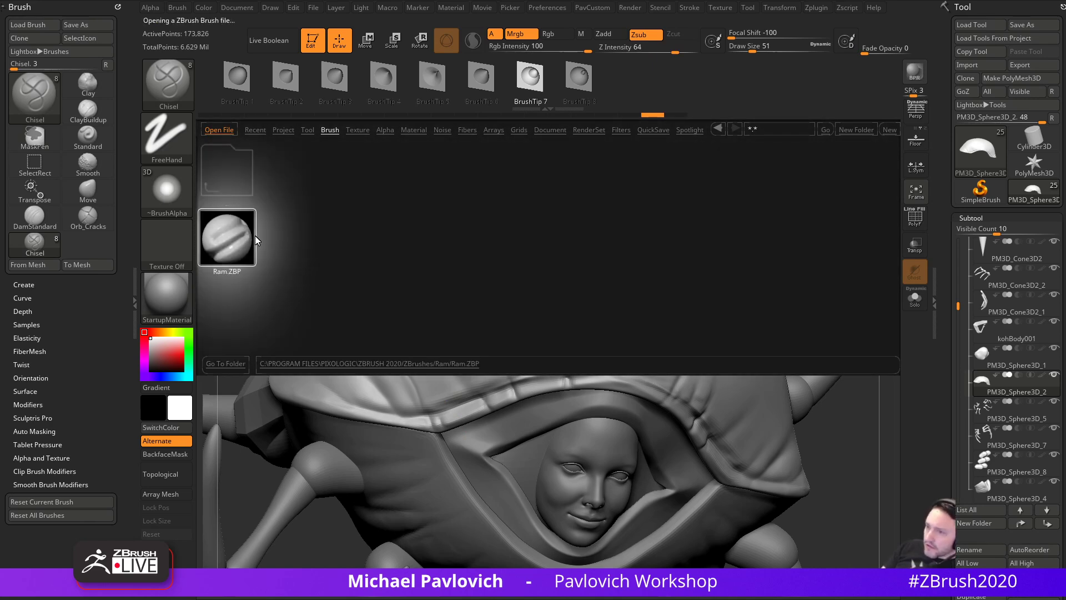
drag(426, 286, 456, 347)
key(ctrl+z)
- Test Ram strokes at Z intensity 22, then 78 with size 51, undoing each
click(643, 50)
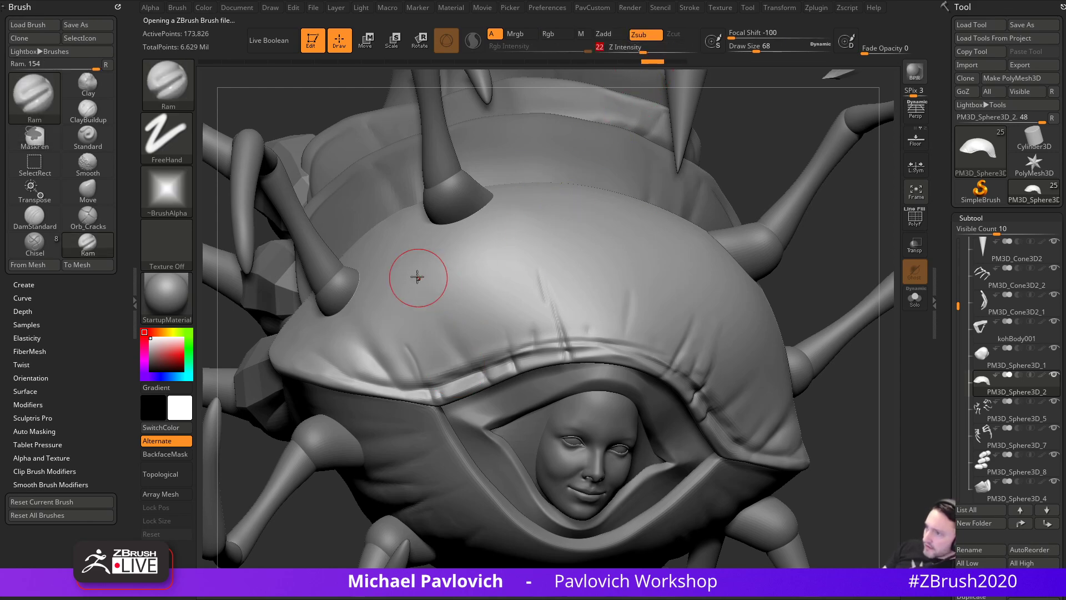
drag(436, 306, 443, 321)
key(ctrl+z)
click(684, 50)
key([)
drag(423, 256, 470, 357)
key(ctrl+z)
- Try diagonal Ram strokes on the shell at a smaller size of 27, undoing them
key(space)
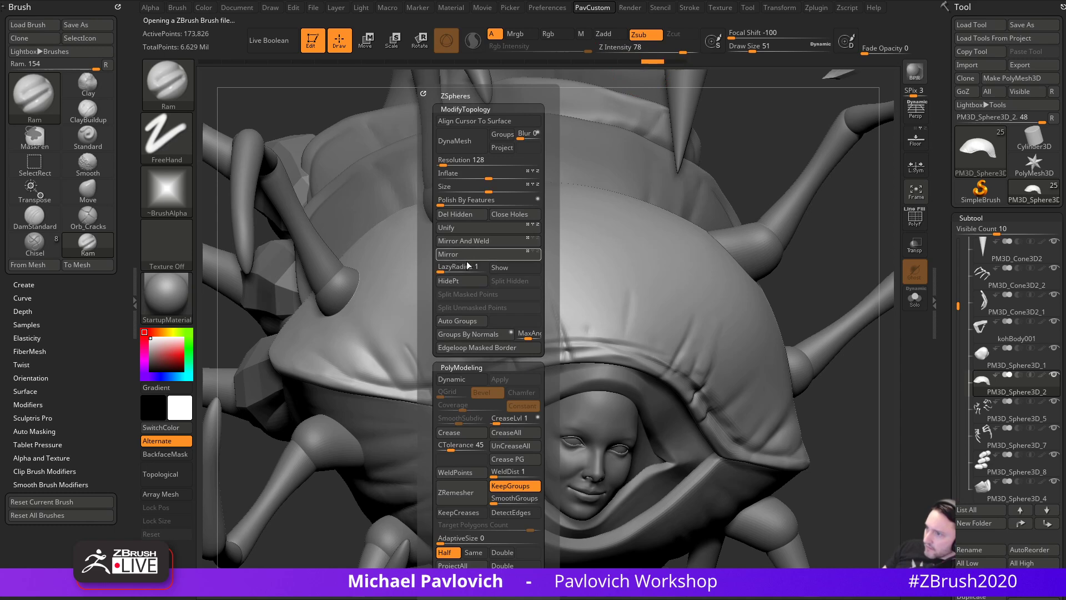
key([)
drag(398, 253, 451, 371)
key(ctrl+z)
key([)
drag(401, 248, 467, 371)
mouse_move(762, 201)
mouse_down()
mouse_move(798, 240)
mouse_move(717, 244)
mouse_up()
key(ctrl+z)
- Switch to the DamStandard brush and adjust its draw size
key(1)
key(4)
key(s)
mouse_move(453, 369)
mouse_down()
mouse_move(469, 370)
mouse_move(446, 372)
mouse_up()
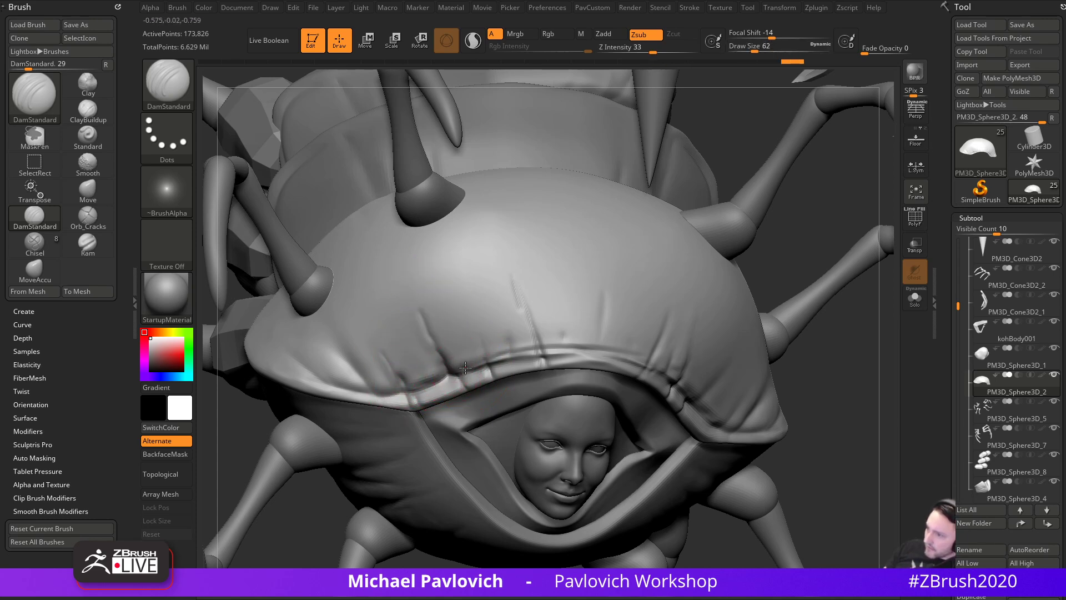
- Carve and deepen DamStandard creases just above the shell rim around the face
mouse_move(789, 333)
mouse_down()
mouse_move(771, 365)
mouse_move(722, 361)
mouse_up()
key(s)
drag(572, 361, 608, 337)
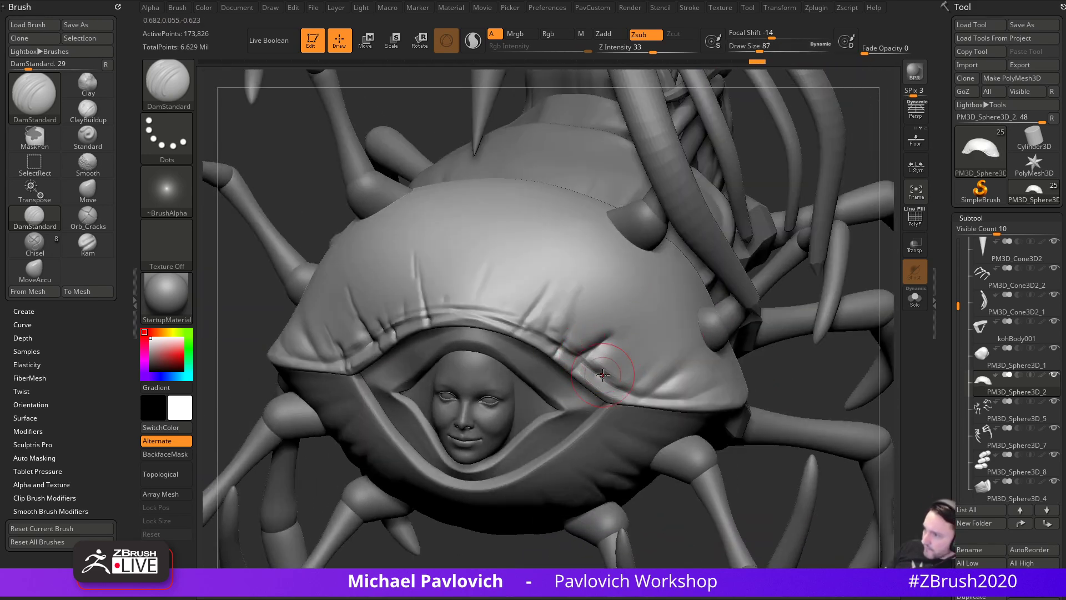
drag(613, 381, 623, 372)
right_drag(745, 354, 688, 351)
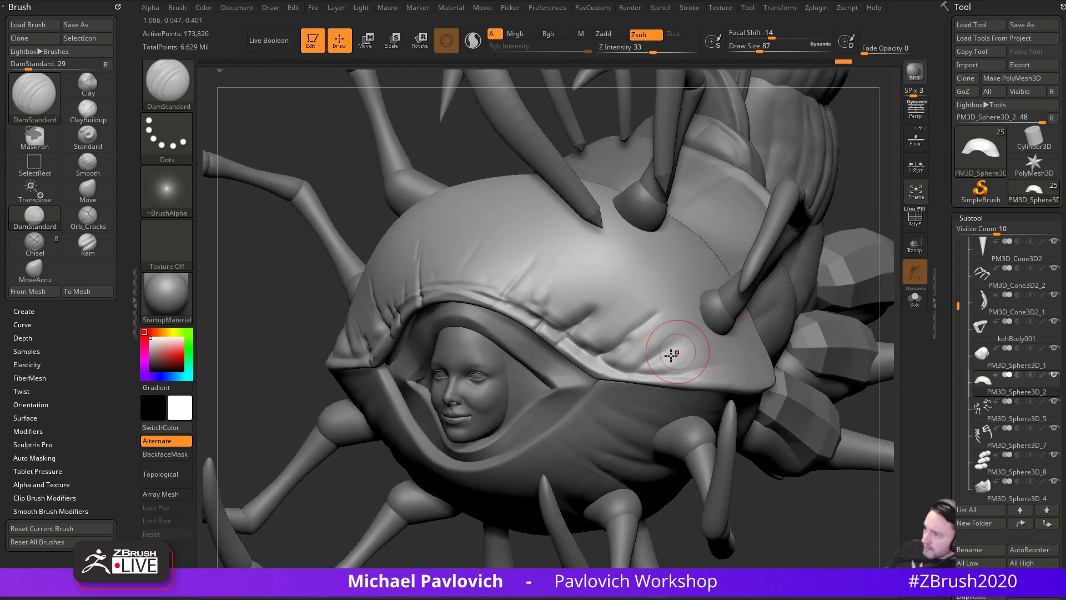
drag(627, 359, 675, 330)
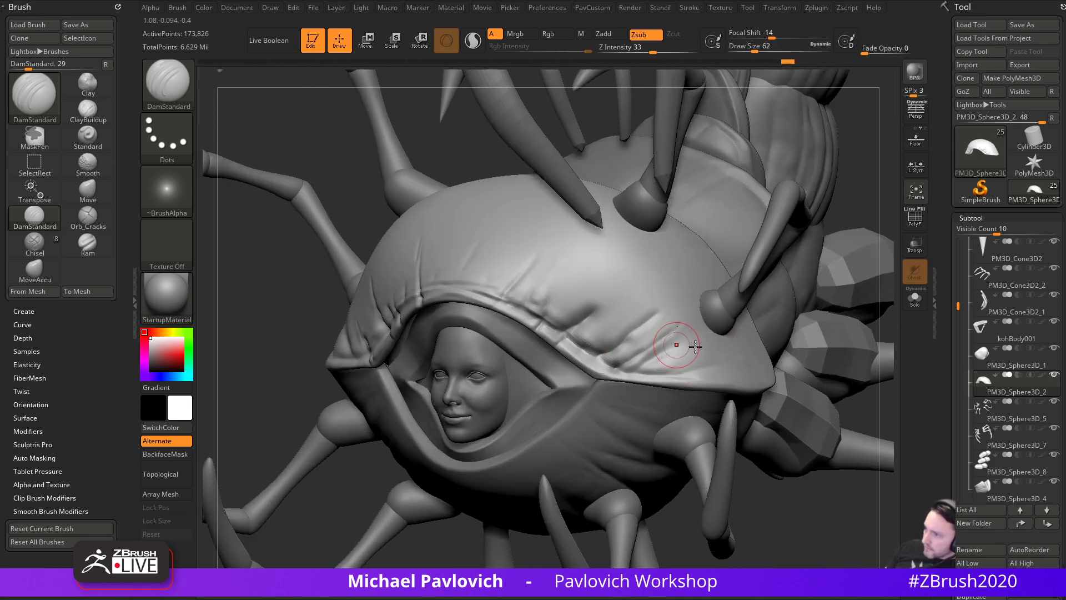
right_drag(861, 399, 795, 333)
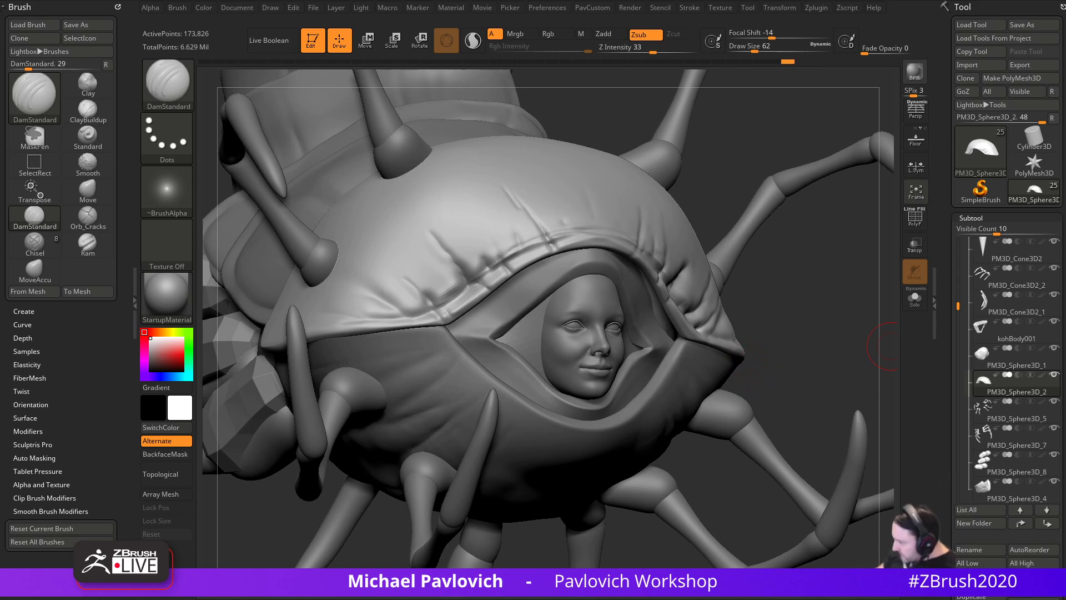
- Check the centipede reference image, reduce the brush size to 46, then return to the reference photos
key(alt+Tab)
right_drag(533, 296, 452, 384)
scroll(402, 344, up, 2)
middle_drag(372, 332, 403, 352)
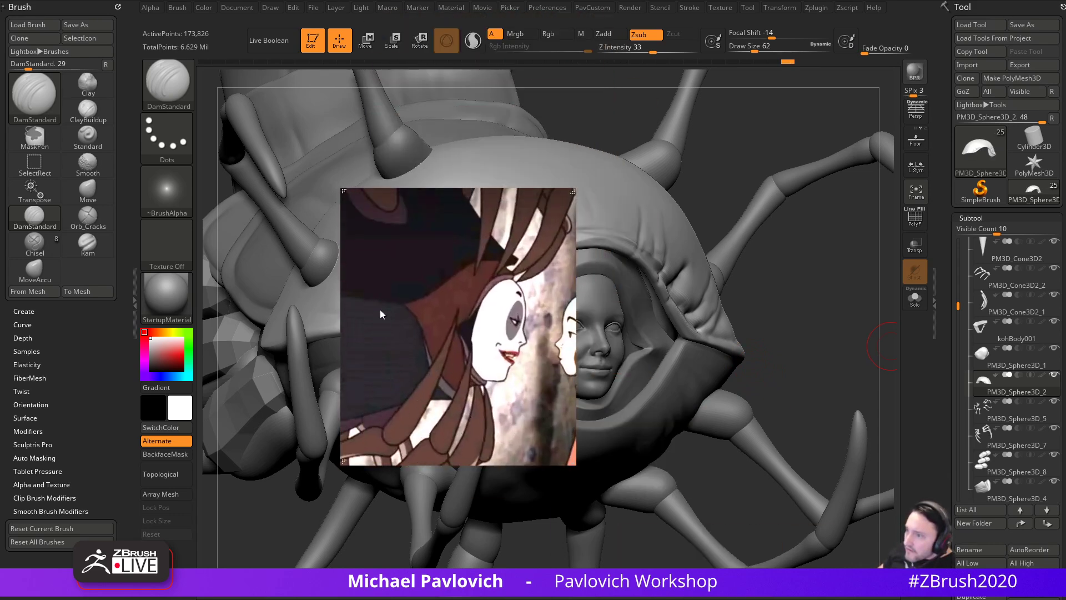
key(alt+Tab)
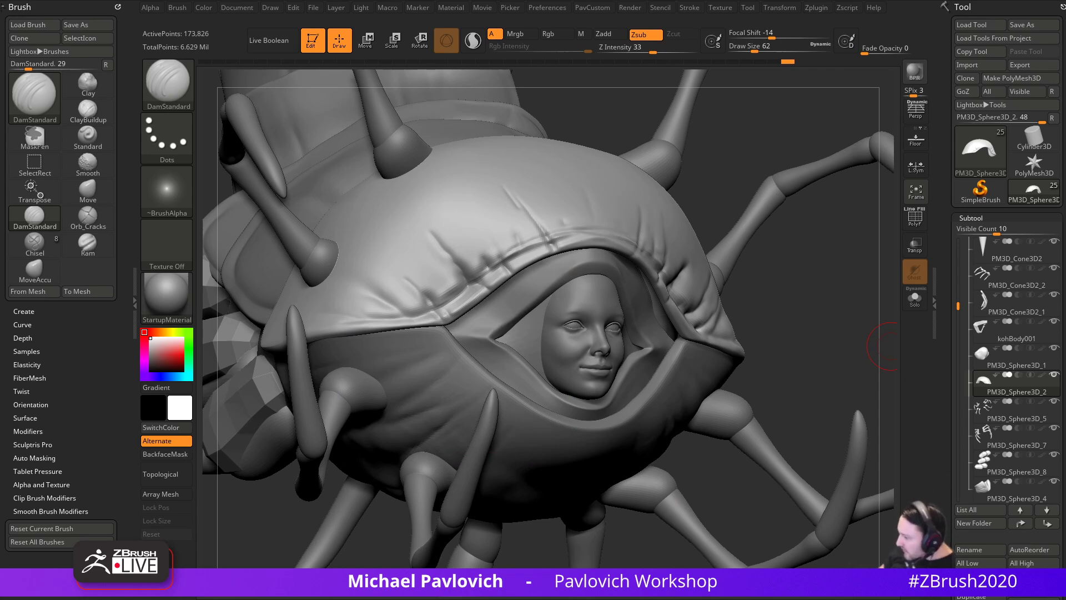
mouse_move(813, 348)
mouse_down()
mouse_move(762, 236)
mouse_move(797, 298)
mouse_move(855, 355)
mouse_up()
key(bracketleft)
key(bracketleft)
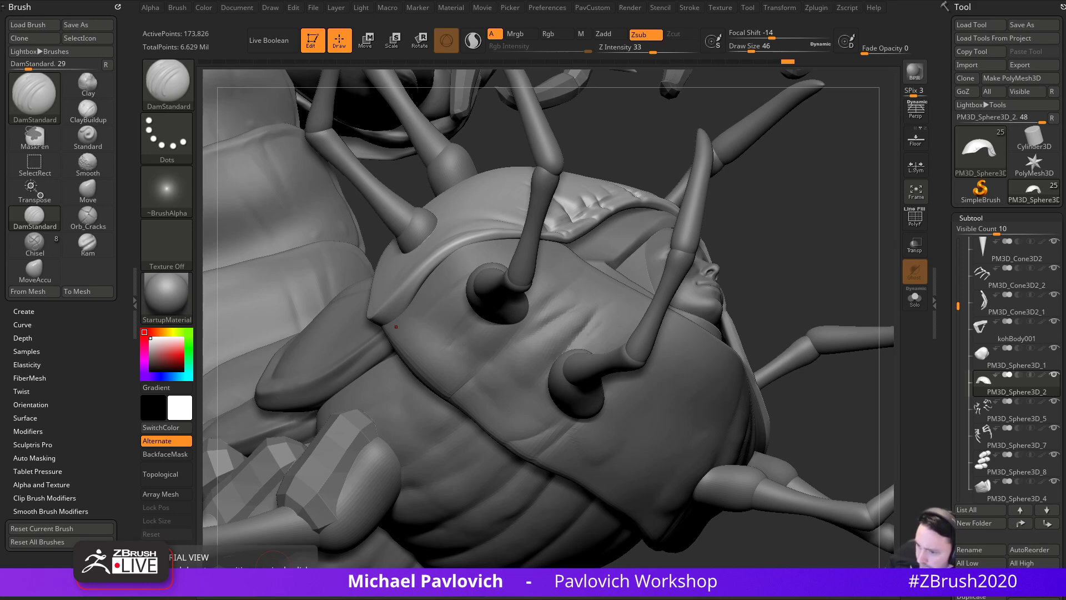
key(alt+Tab)
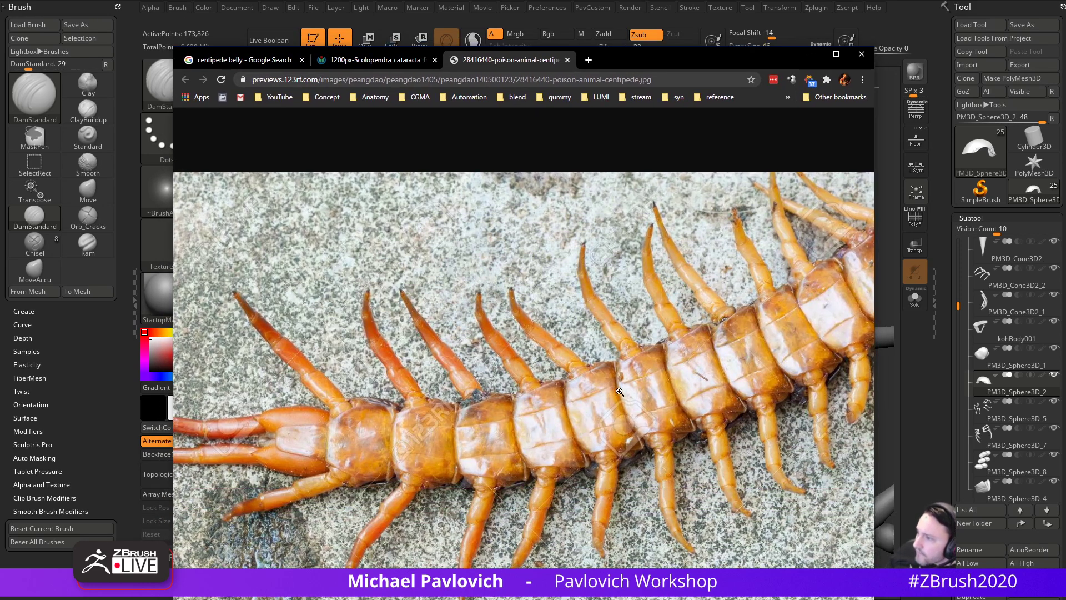
- Compare the Scolopendra cataracta and orange centipede underside photos, then return to the ZBrush model
click(409, 64)
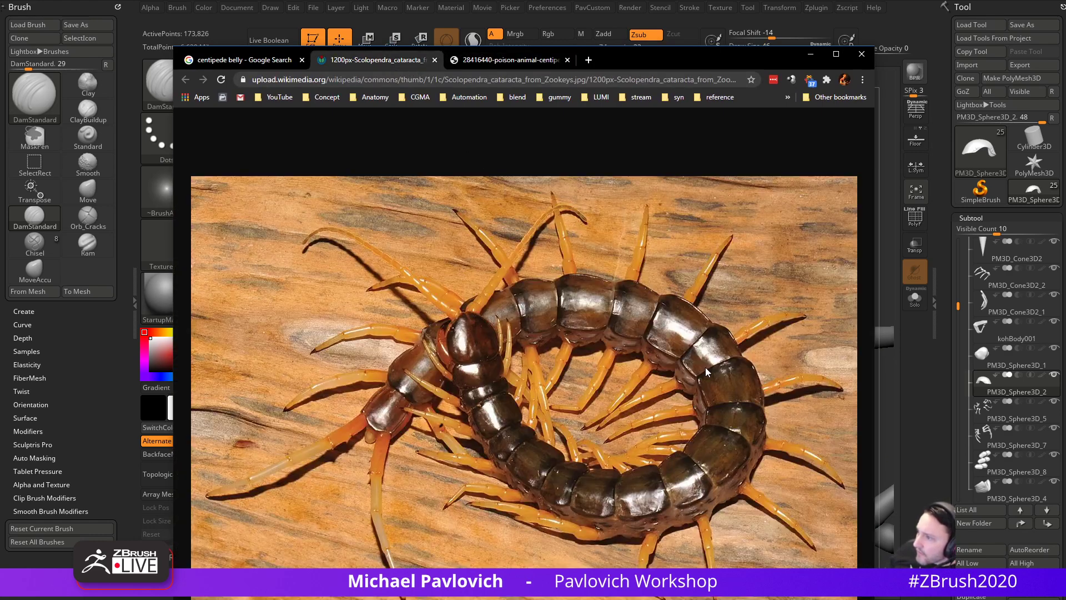
click(505, 61)
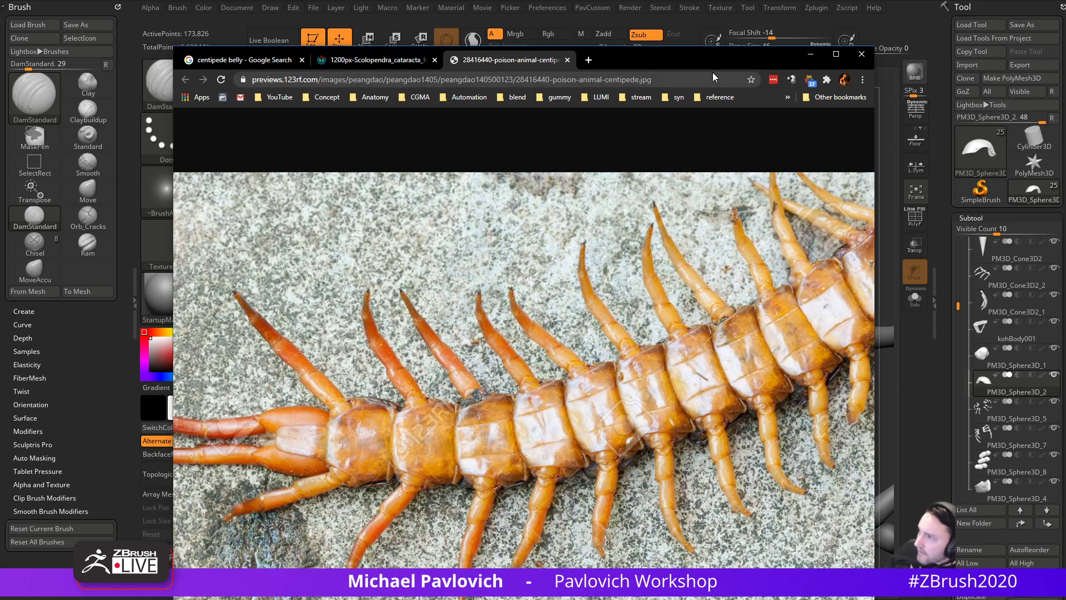
key(alt+Tab)
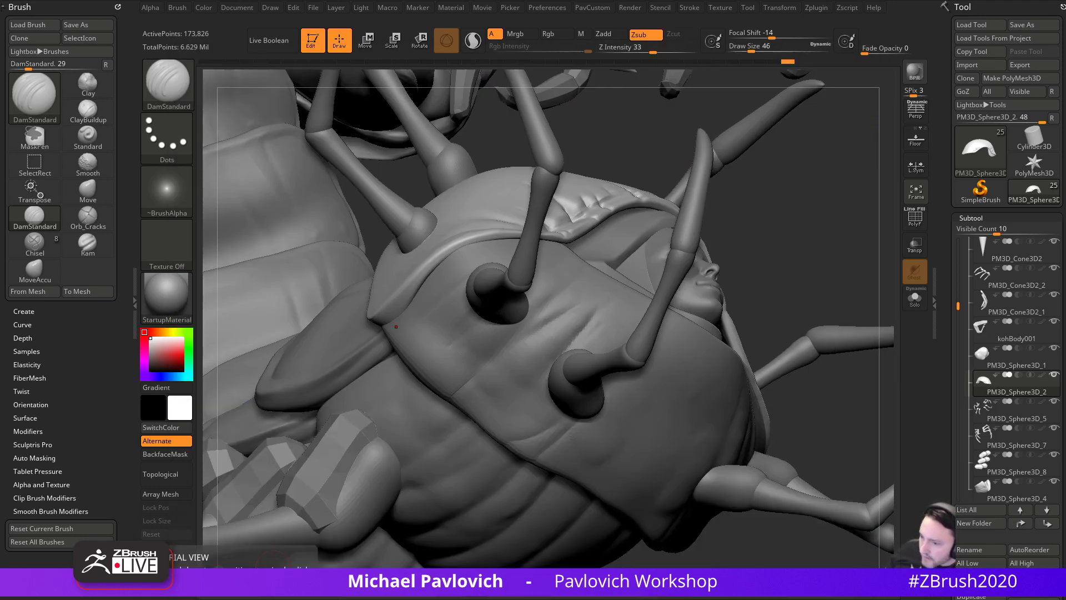
drag(823, 256, 784, 289)
- Select PM3D_Sphere3D_4, switch to the Standard brush, and glance at the centipede reference photo
key(s)
mouse_move(610, 382)
mouse_down()
mouse_move(596, 382)
mouse_move(614, 382)
mouse_up()
alt+click(600, 388)
key(b)
key(s)
key(t)
mouse_move(776, 328)
mouse_down()
mouse_move(762, 323)
mouse_move(752, 336)
mouse_up()
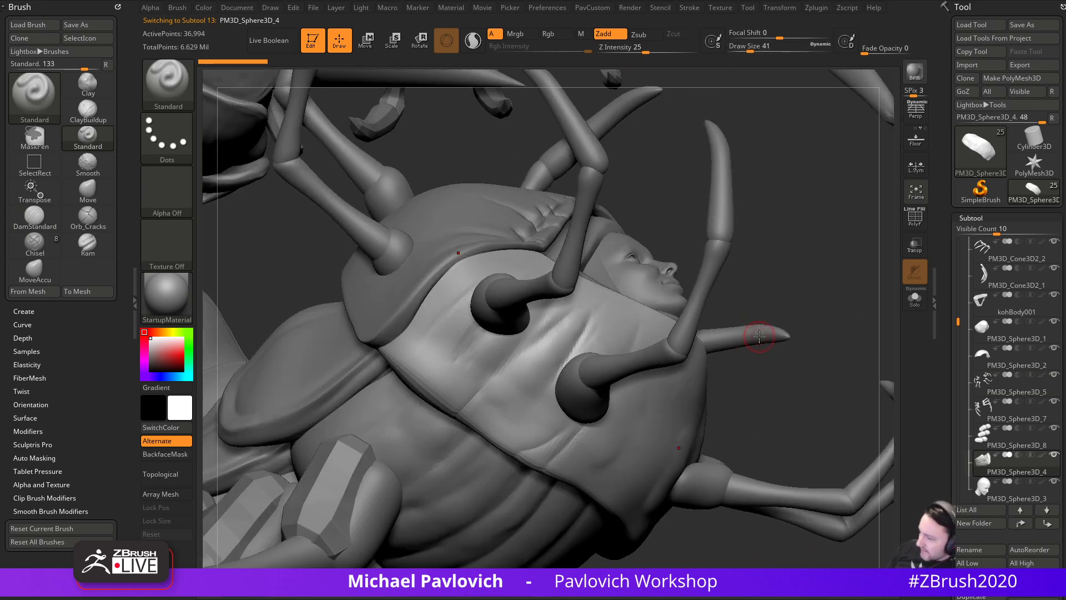
drag(777, 599, 698, 226)
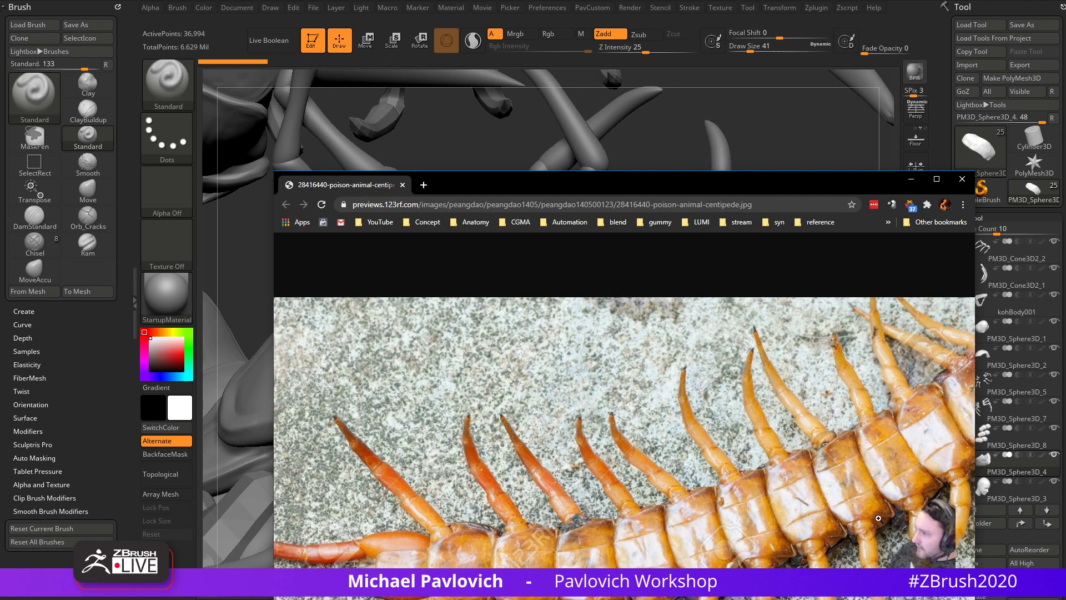
drag(778, 180, 811, 599)
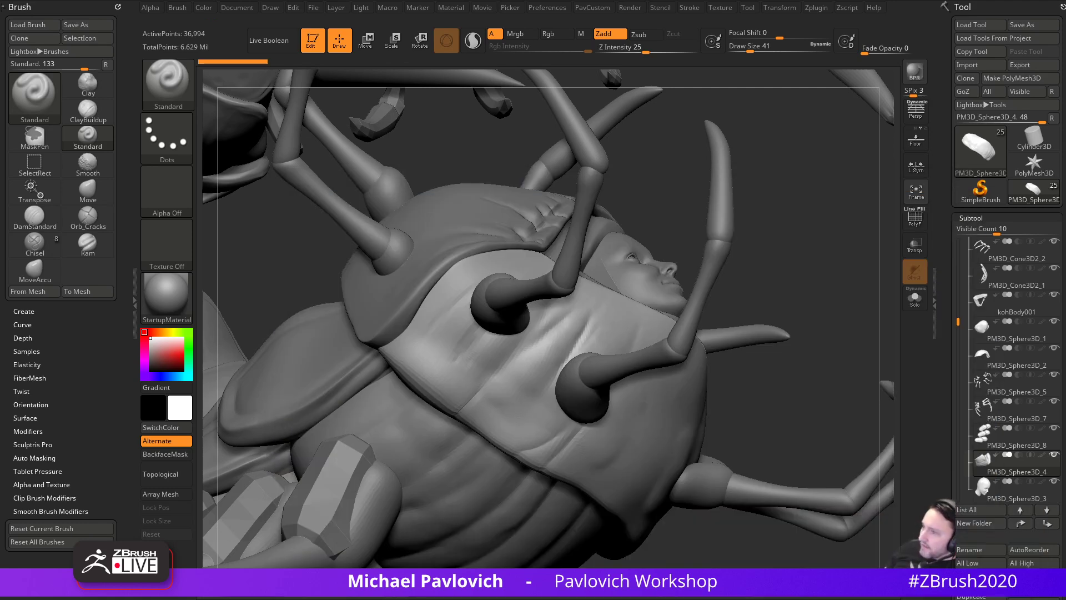
drag(780, 254, 833, 344)
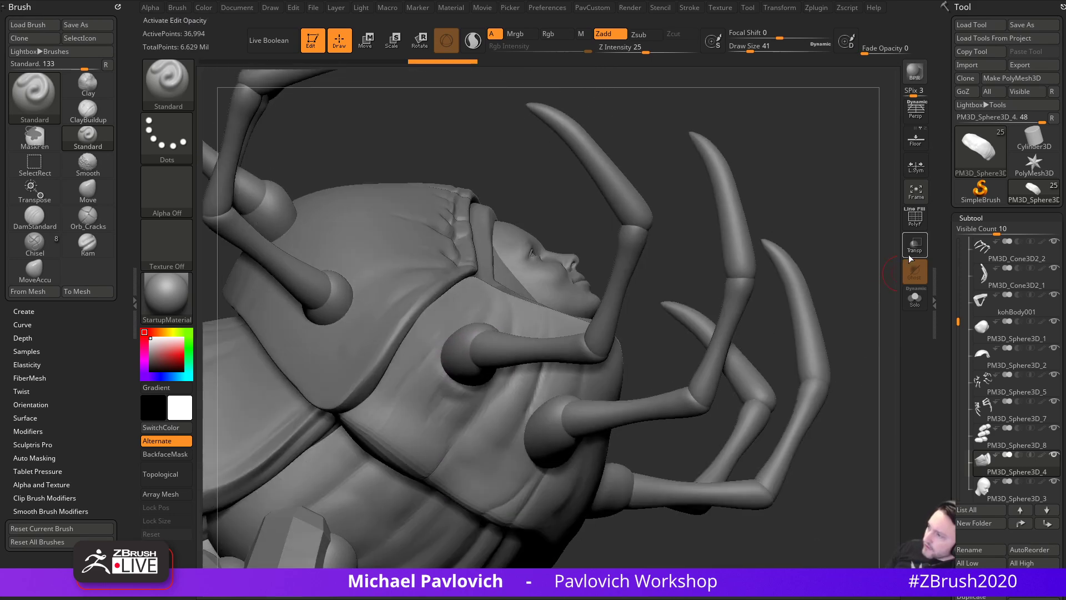
- Turn on Transp and use the Clay brush to raise a ridge around the shoulder joint socket
click(915, 246)
drag(830, 248, 796, 232)
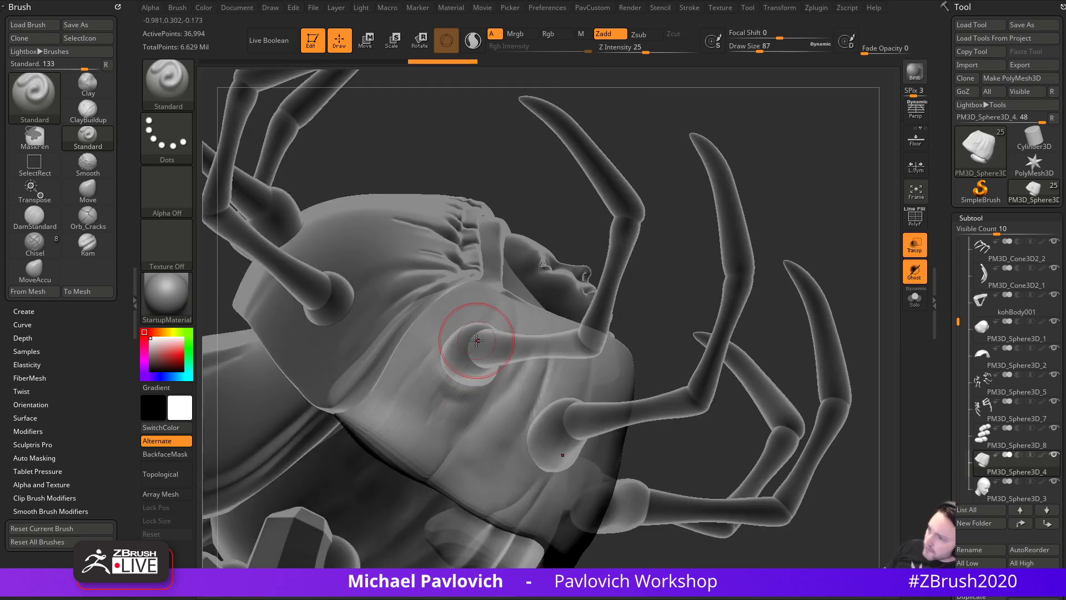
key(b)
key(c)
key(l)
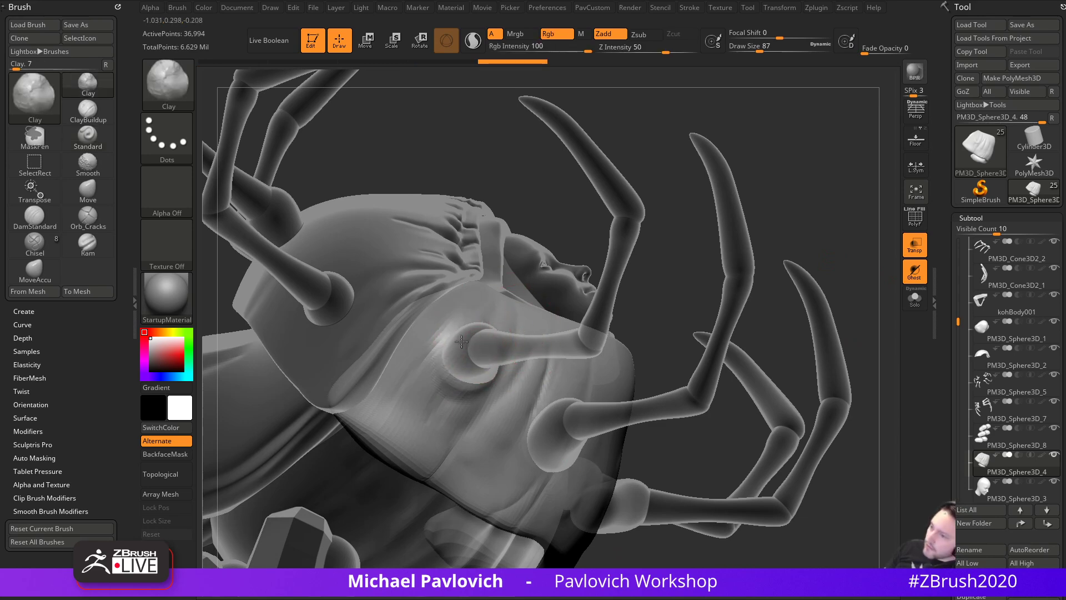
mouse_move(489, 332)
mouse_down()
mouse_move(469, 351)
mouse_move(482, 362)
mouse_up()
mouse_move(673, 332)
alt+mouse_down()
mouse_move(644, 276)
mouse_move(602, 288)
alt+mouse_up()
- Build up clay around the leg socket from front and lower angles
drag(552, 381, 547, 406)
drag(706, 316, 638, 323)
mouse_move(574, 370)
mouse_down()
mouse_move(564, 407)
mouse_move(574, 377)
mouse_move(542, 428)
mouse_move(565, 417)
mouse_up()
alt+drag(347, 384, 305, 320)
mouse_move(817, 388)
mouse_down()
mouse_move(840, 364)
mouse_move(828, 358)
mouse_up()
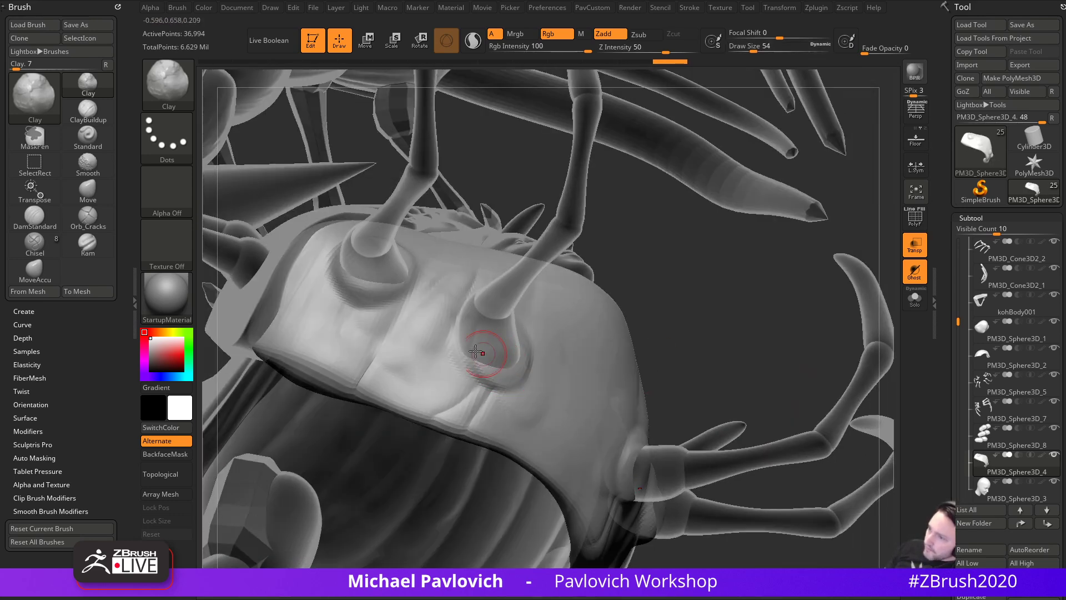
drag(483, 366, 505, 378)
drag(703, 294, 736, 328)
- Turn Transp off and thicken the clay ridge around the leg socket
click(915, 245)
mouse_move(669, 314)
mouse_down()
mouse_move(684, 325)
mouse_move(673, 333)
mouse_up()
drag(535, 382, 568, 392)
drag(691, 320, 669, 315)
mouse_move(584, 351)
mouse_down()
mouse_move(574, 386)
mouse_move(580, 362)
mouse_up()
drag(733, 322, 661, 328)
- Add Standard-brush ridge strokes beside the leg sockets, then select the upper shell PM3D_Sphere3D_2
key(b)
key(s)
key(t)
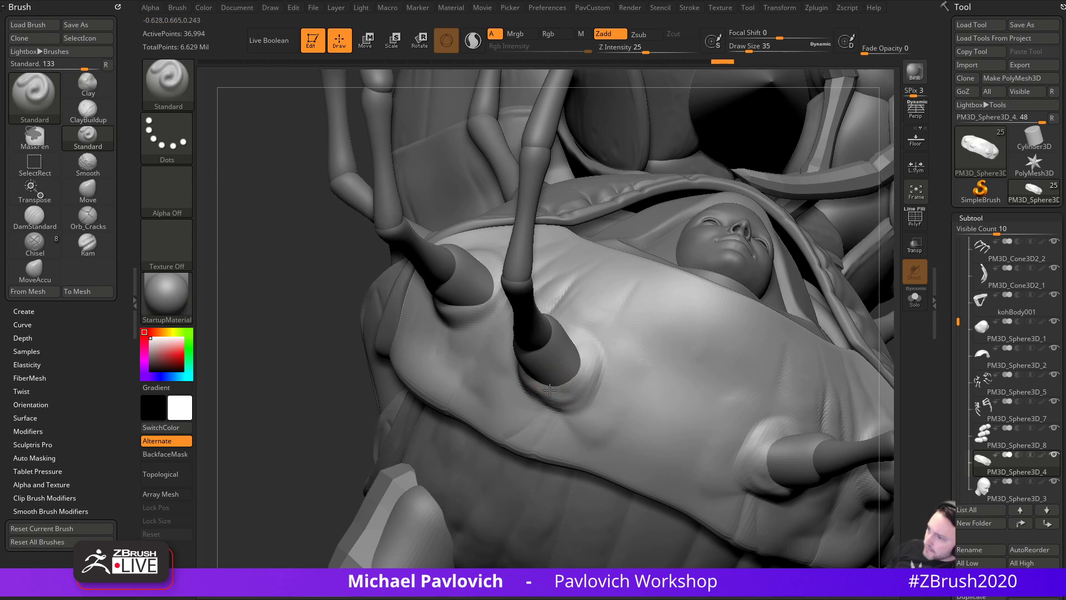
drag(538, 378, 575, 335)
drag(399, 388, 344, 352)
mouse_move(455, 265)
mouse_down()
mouse_move(439, 275)
mouse_move(461, 263)
mouse_up()
alt+drag(678, 206, 557, 266)
alt+click(483, 250)
mouse_move(581, 200)
mouse_down()
mouse_move(635, 200)
mouse_move(828, 261)
mouse_move(709, 284)
mouse_move(681, 305)
mouse_move(675, 327)
mouse_up()
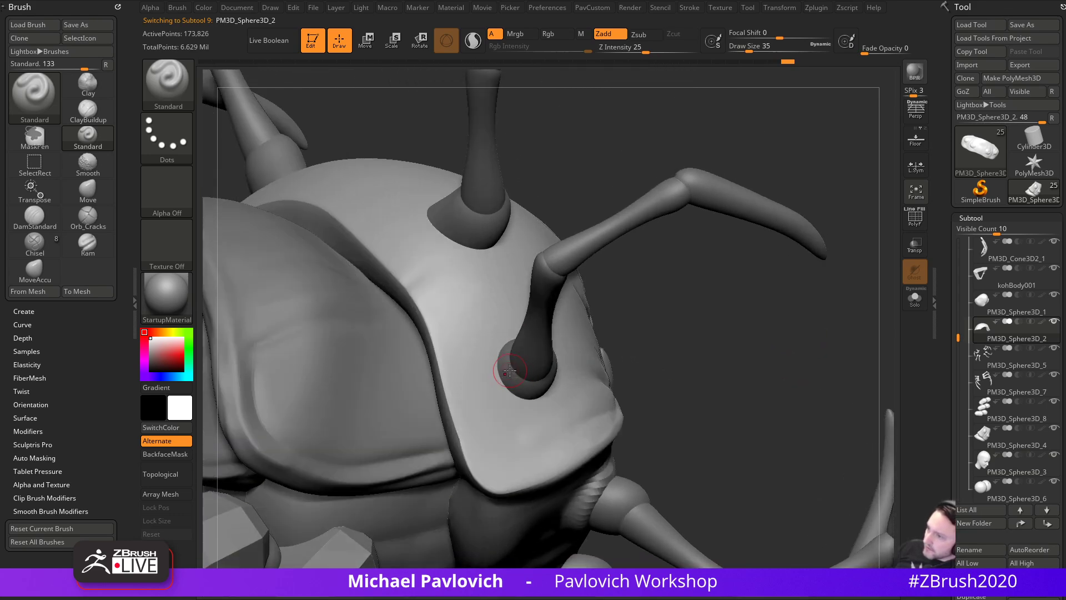
- Sculpt the shell around the leg joint with the Standard brush, resizing as needed
key(s)
mouse_move(498, 361)
mouse_down()
mouse_move(525, 399)
mouse_move(511, 397)
mouse_up()
drag(657, 338, 566, 361)
key(s)
drag(540, 374, 534, 395)
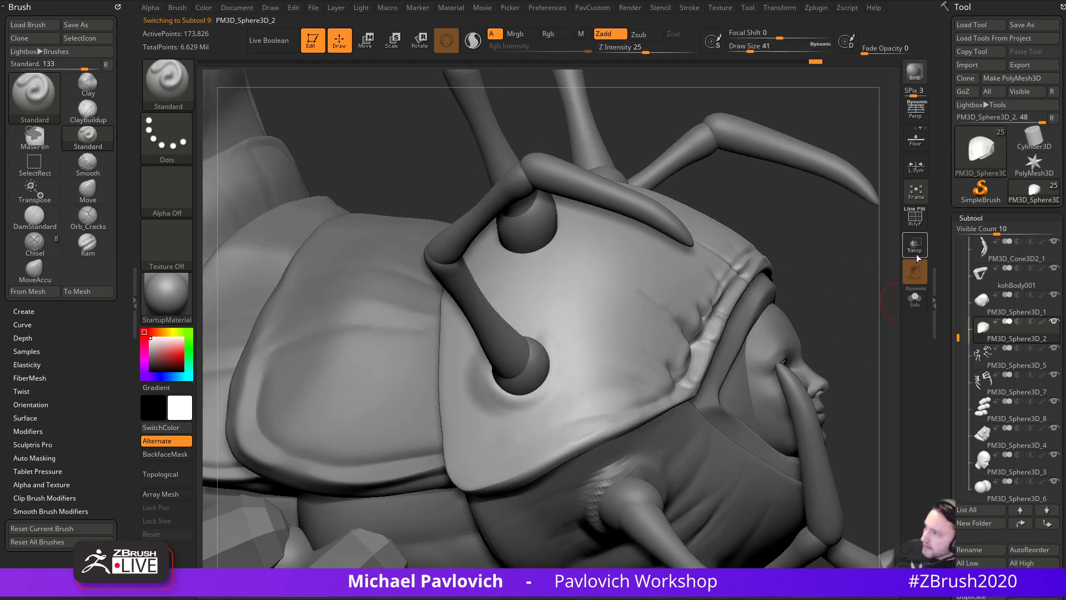
- Build up the leg socket rim with the Clay brush while viewing the model see-through
click(915, 244)
key(b)
key(c)
key(l)
drag(822, 261, 780, 286)
key(s)
mouse_move(531, 372)
mouse_down()
mouse_move(543, 373)
mouse_move(527, 376)
mouse_up()
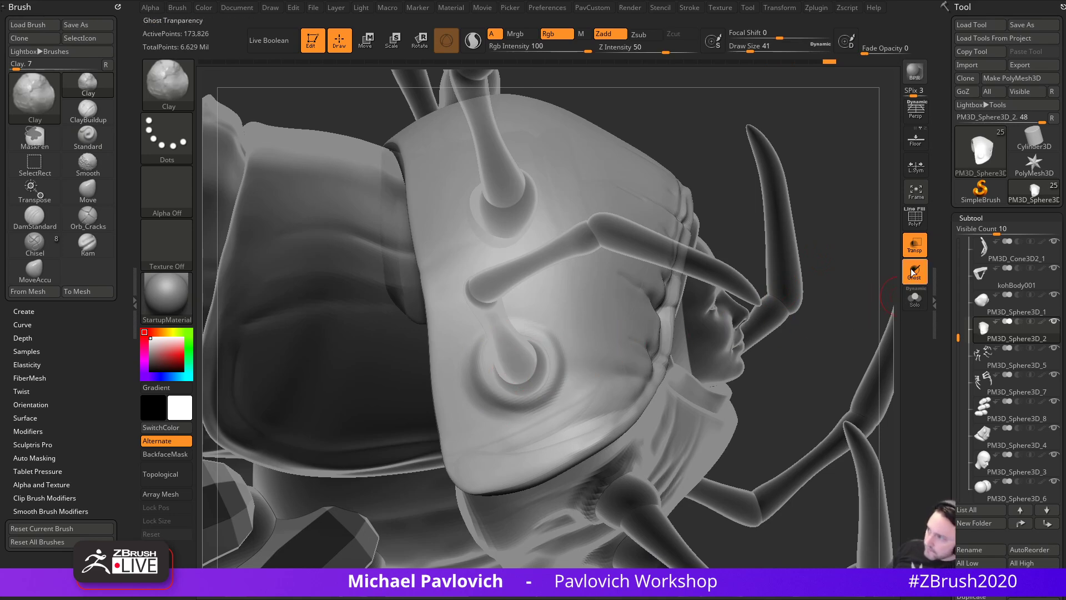
click(915, 271)
click(914, 244)
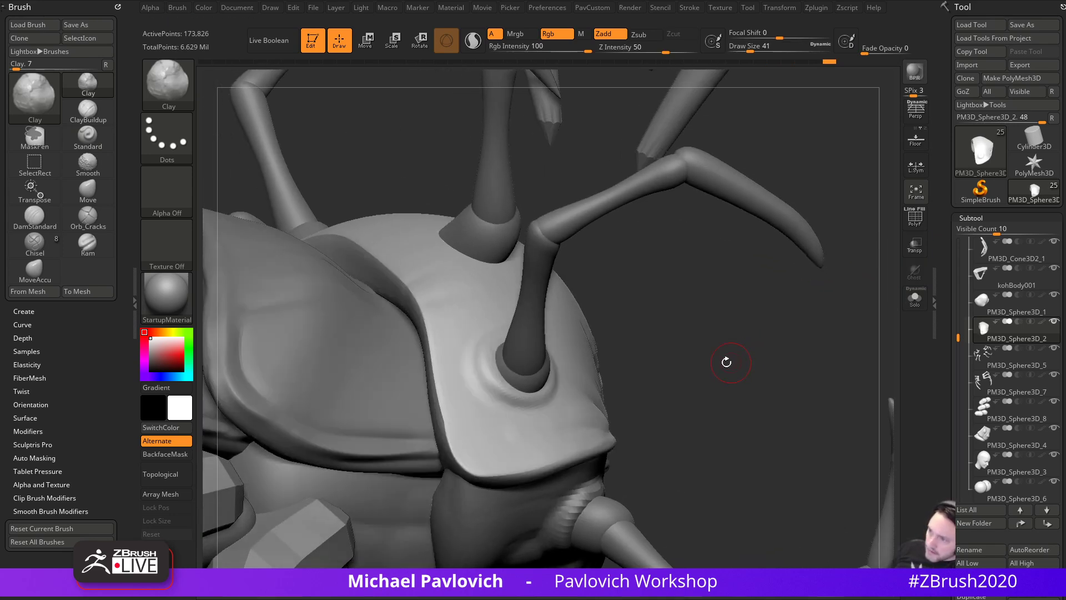
- Flatten the leg socket rim with the TrimDynamic brush
key(b)
key(t)
key(d)
drag(486, 354, 486, 353)
mouse_move(664, 358)
mouse_down()
mouse_move(517, 361)
mouse_move(562, 351)
mouse_move(554, 378)
mouse_up()
- Raise and reshape the socket's lower, upper and left rims with Standard at size 29
key(b)
key(s)
key(t)
mouse_move(760, 306)
mouse_down()
mouse_move(887, 419)
mouse_move(881, 433)
mouse_up()
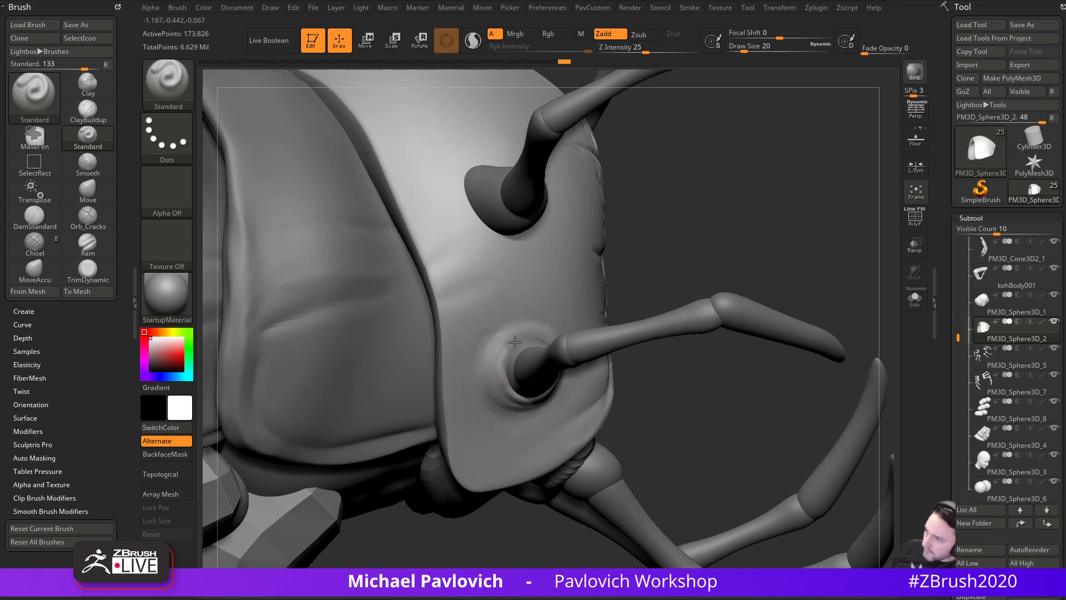
drag(508, 352, 544, 334)
drag(689, 269, 630, 303)
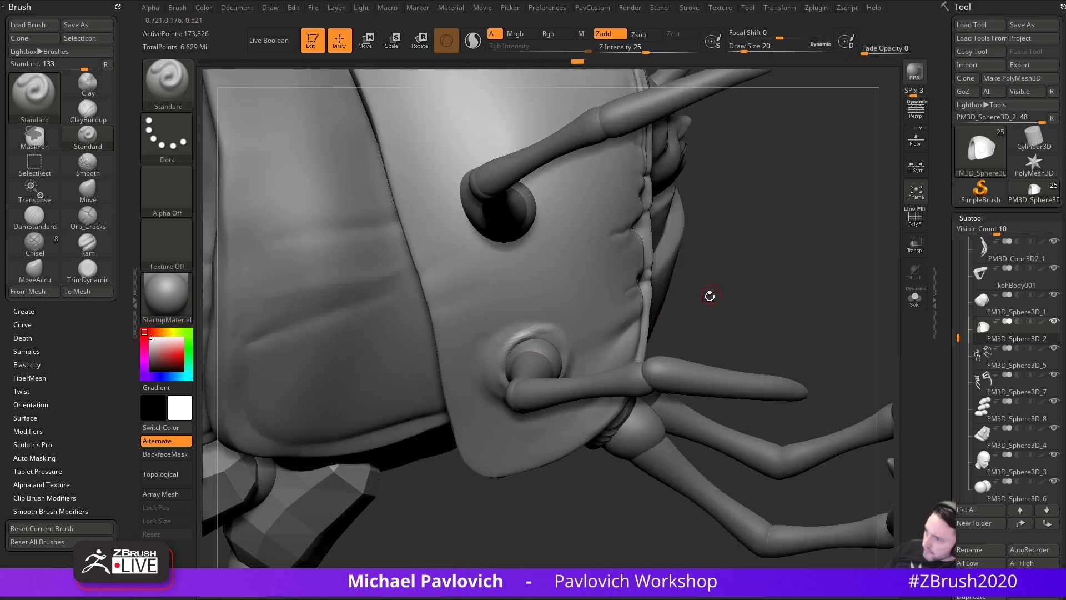
drag(711, 294, 639, 300)
drag(517, 342, 543, 339)
mouse_move(575, 509)
mouse_down()
mouse_move(672, 334)
mouse_move(656, 319)
mouse_up()
key(s)
drag(528, 377, 531, 377)
mouse_move(524, 337)
mouse_down()
mouse_move(531, 382)
mouse_move(516, 338)
mouse_move(558, 399)
mouse_up()
- Raise and smooth the socket rim with the Clay brush
key(b)
key(c)
key(l)
drag(624, 350, 561, 352)
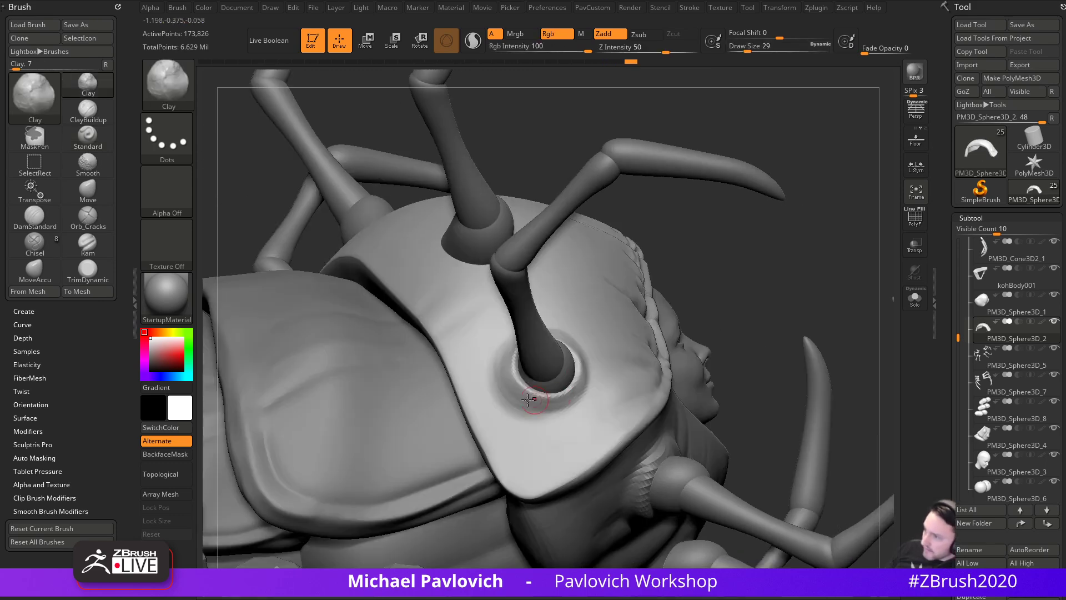
right_drag(659, 329, 713, 329)
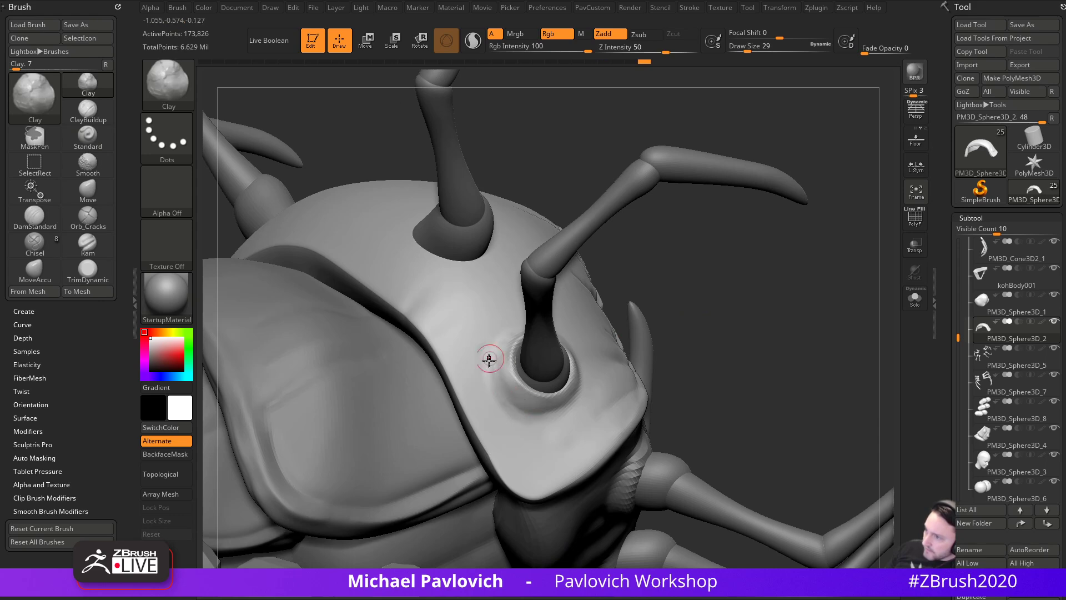
mouse_move(704, 317)
mouse_down()
mouse_move(723, 306)
mouse_move(678, 311)
mouse_up()
- Carve small DamStandard creases along the socket rim
key(b)
key(d)
key(s)
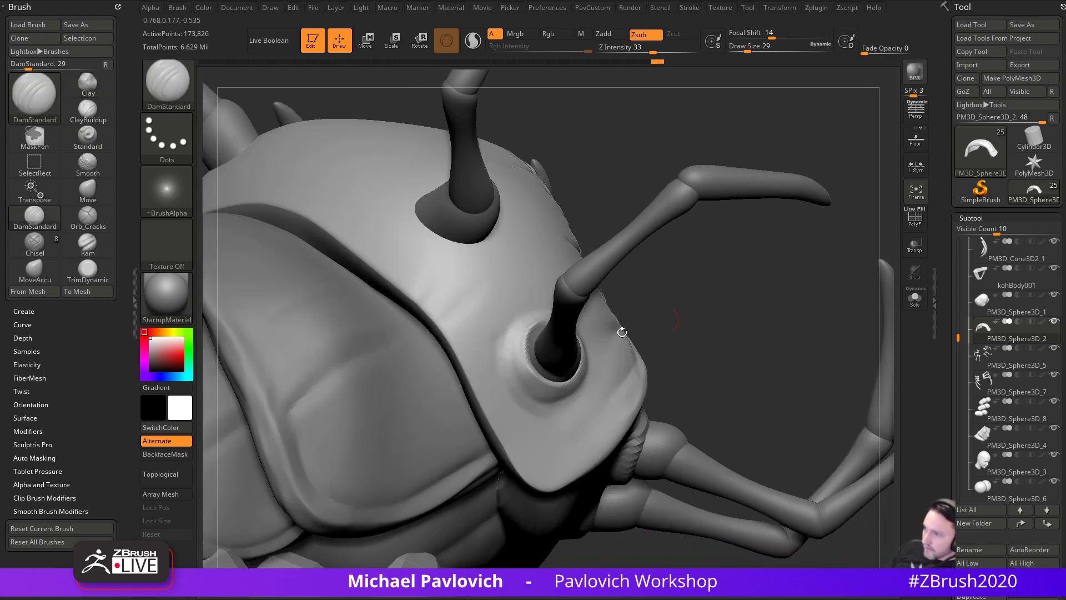
drag(560, 370, 570, 373)
drag(689, 328, 628, 364)
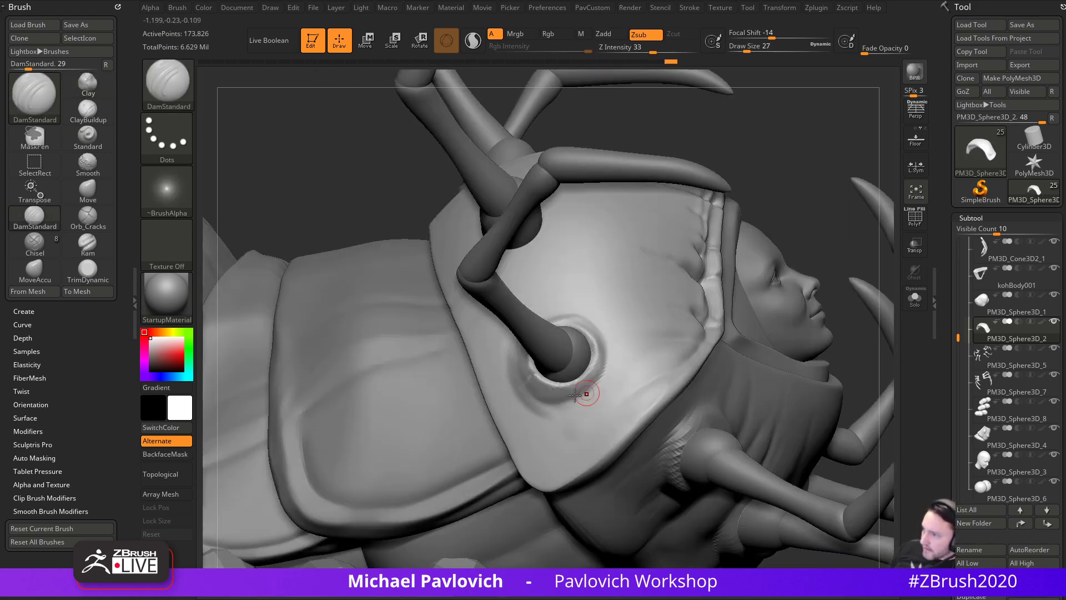
mouse_move(562, 392)
mouse_down()
mouse_move(556, 380)
mouse_move(592, 360)
mouse_up()
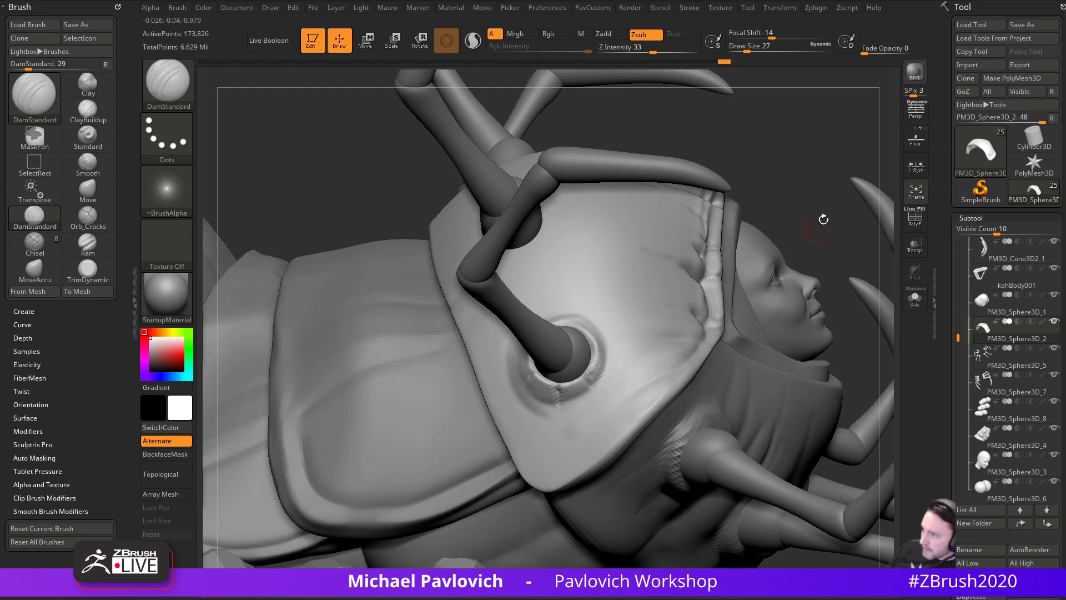
drag(873, 236, 740, 315)
drag(547, 388, 554, 384)
- Carve further creases around the rim, including the lower leg socket
right_drag(573, 331, 574, 362)
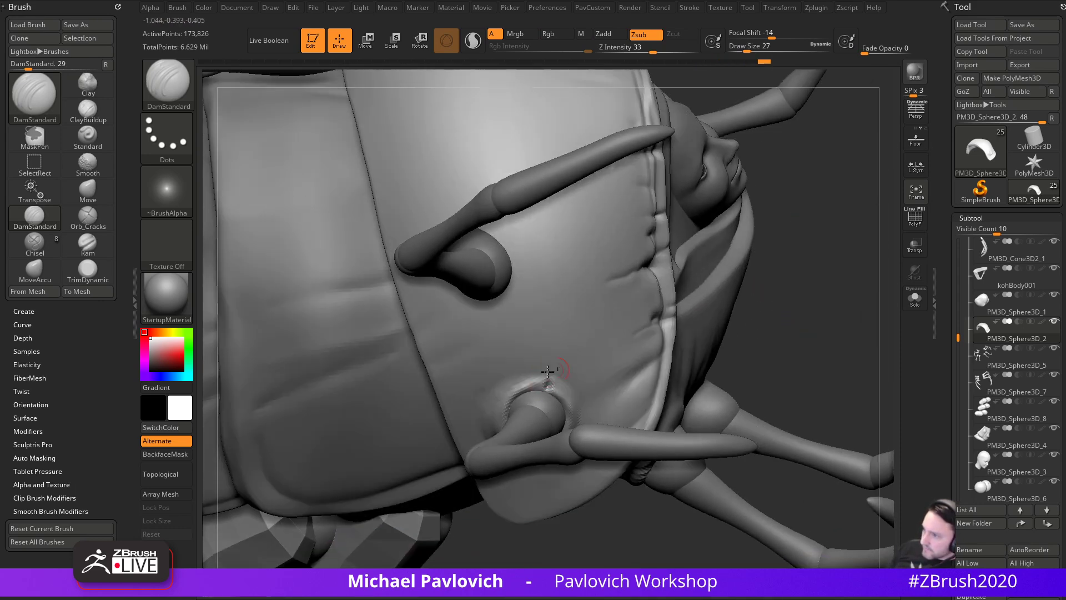
drag(512, 380, 507, 391)
right_drag(645, 347, 716, 315)
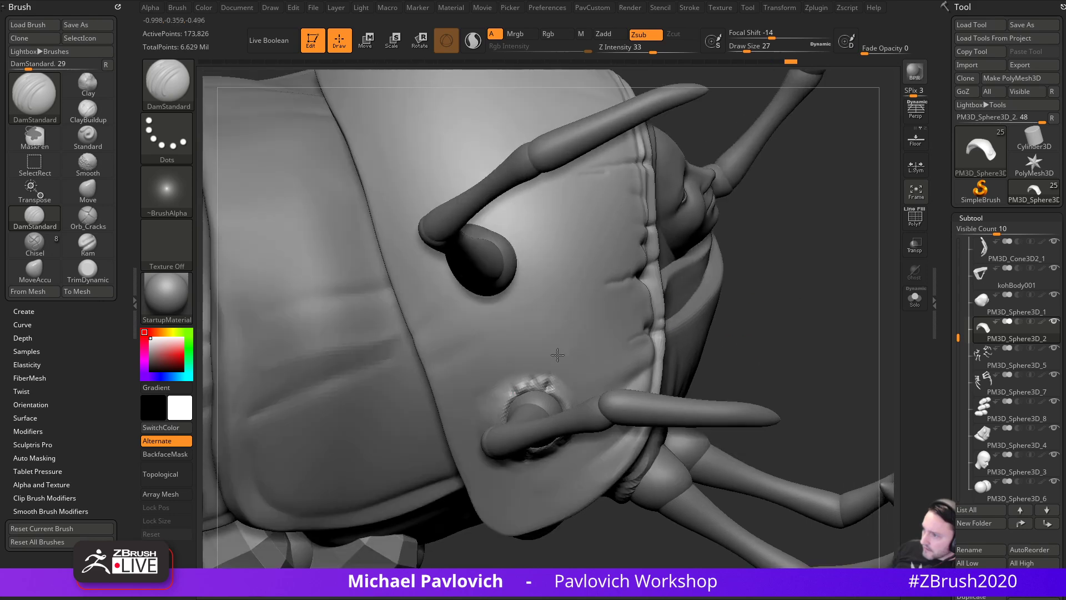
drag(506, 371, 510, 384)
mouse_move(737, 332)
right_down()
mouse_move(607, 336)
mouse_move(828, 329)
right_up()
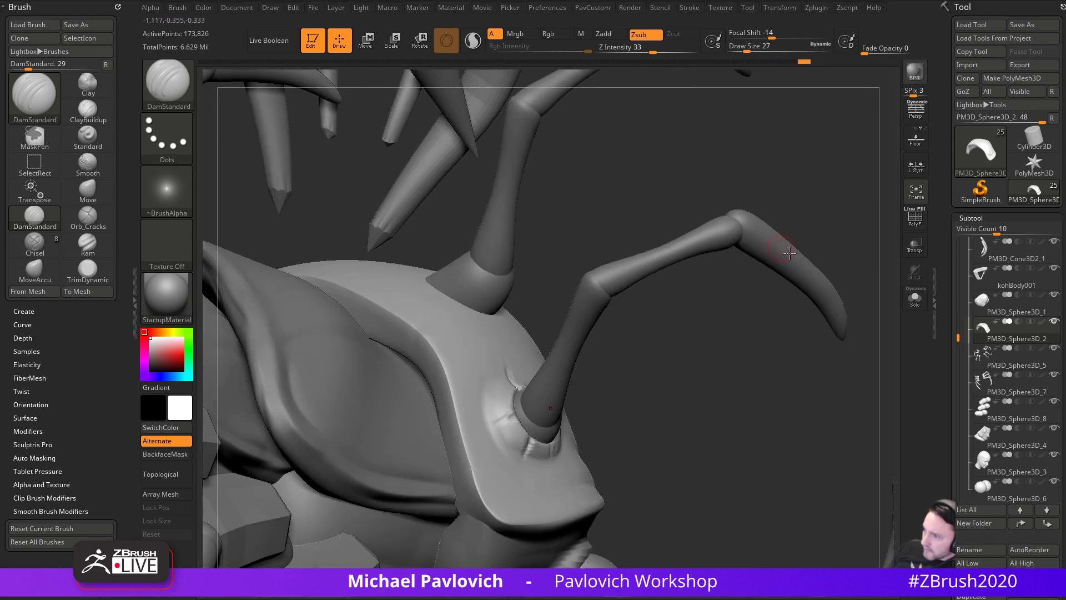
right_drag(740, 339, 631, 381)
right_drag(494, 433, 413, 337)
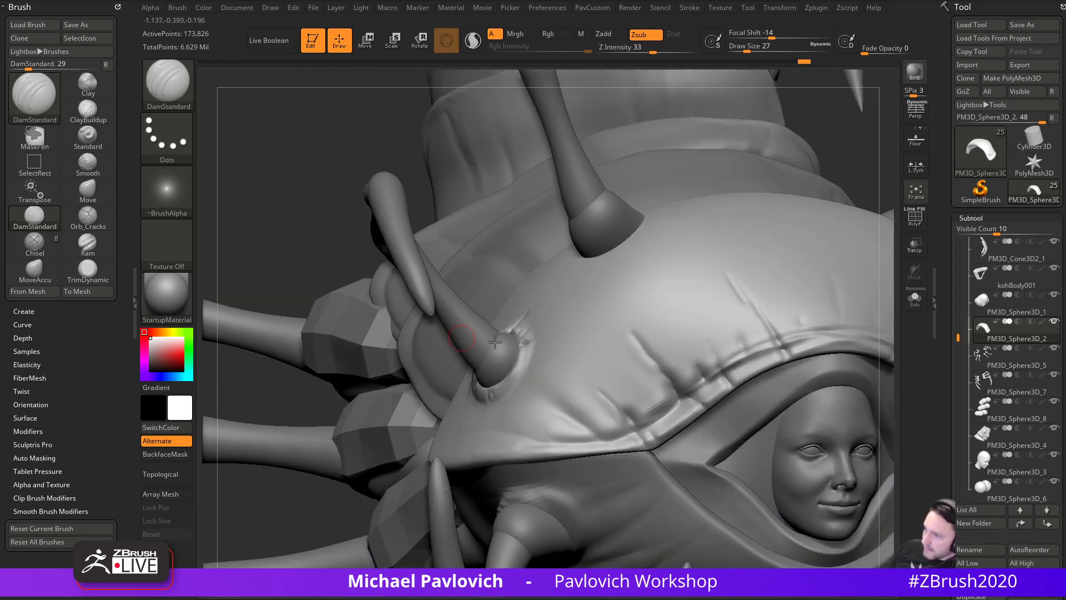
drag(514, 366, 594, 437)
- Select the body segment subtool PM3D_Sphere3D_4
mouse_move(281, 398)
right_down()
mouse_move(611, 366)
mouse_move(683, 309)
mouse_move(515, 406)
right_up()
alt+click(515, 406)
alt+right_drag(701, 276, 771, 288)
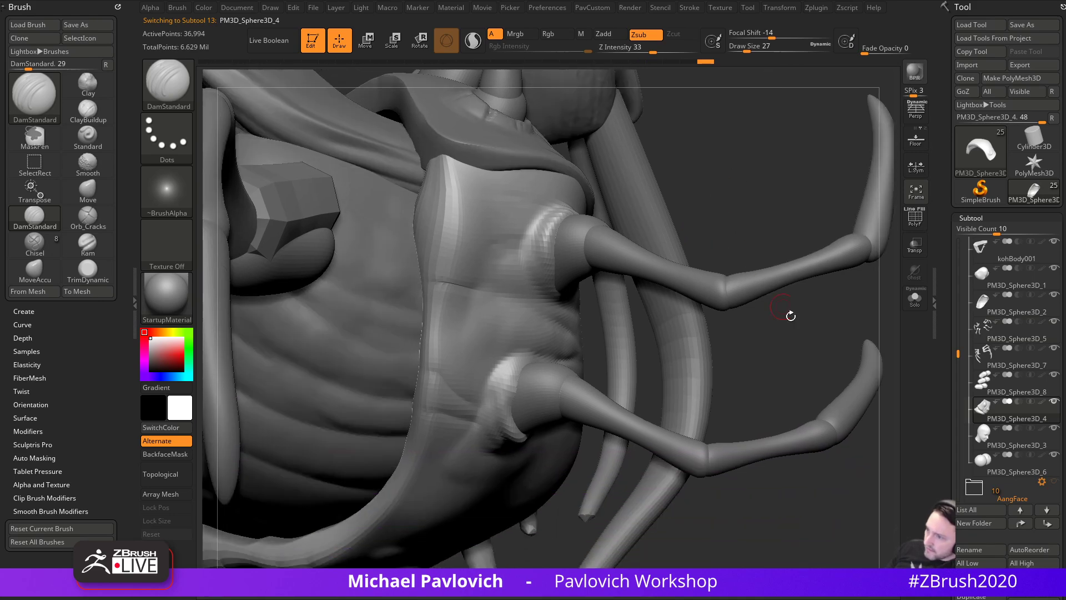
- Review the body segment and step its subdivision levels, adding a fifth level
mouse_move(774, 332)
ctrl+right_down()
mouse_move(759, 326)
mouse_move(575, 375)
ctrl+right_up()
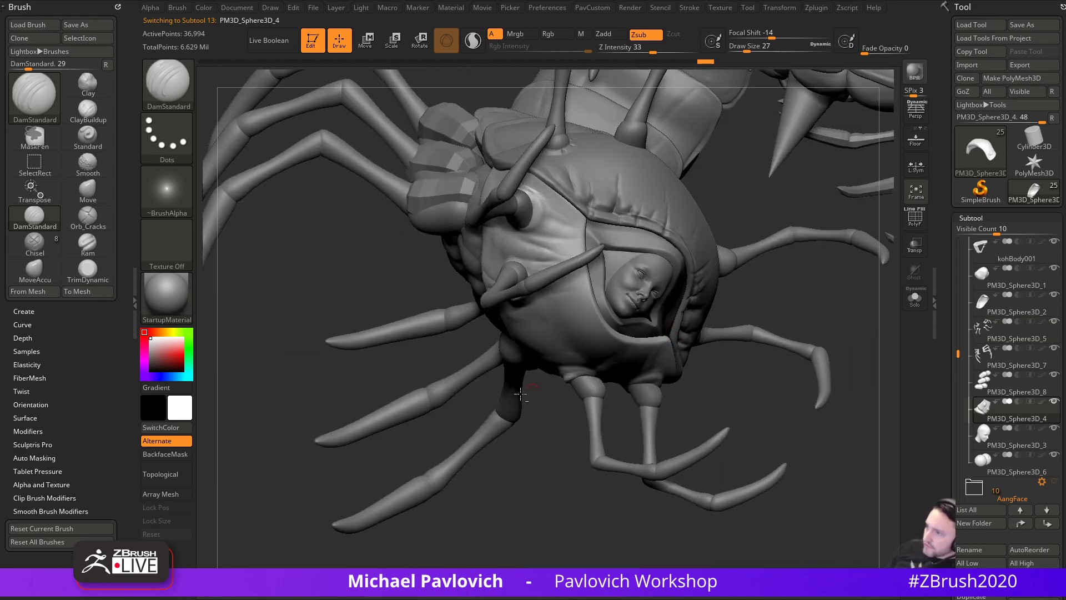
mouse_move(838, 307)
alt+right_down()
mouse_move(749, 335)
mouse_move(785, 373)
alt+right_up()
right_drag(788, 324, 729, 345)
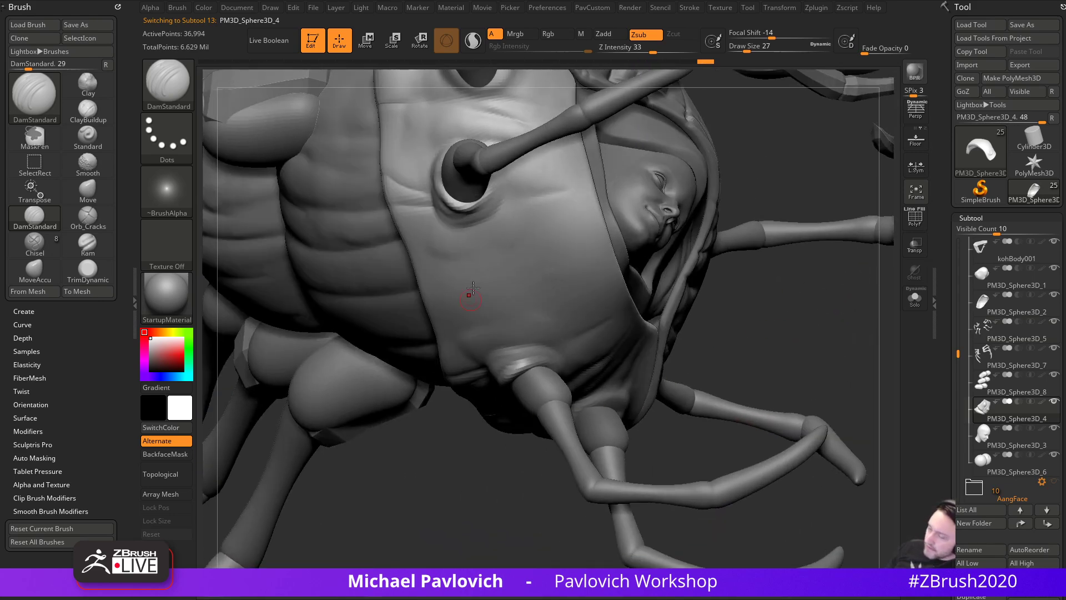
right_drag(797, 349, 510, 280)
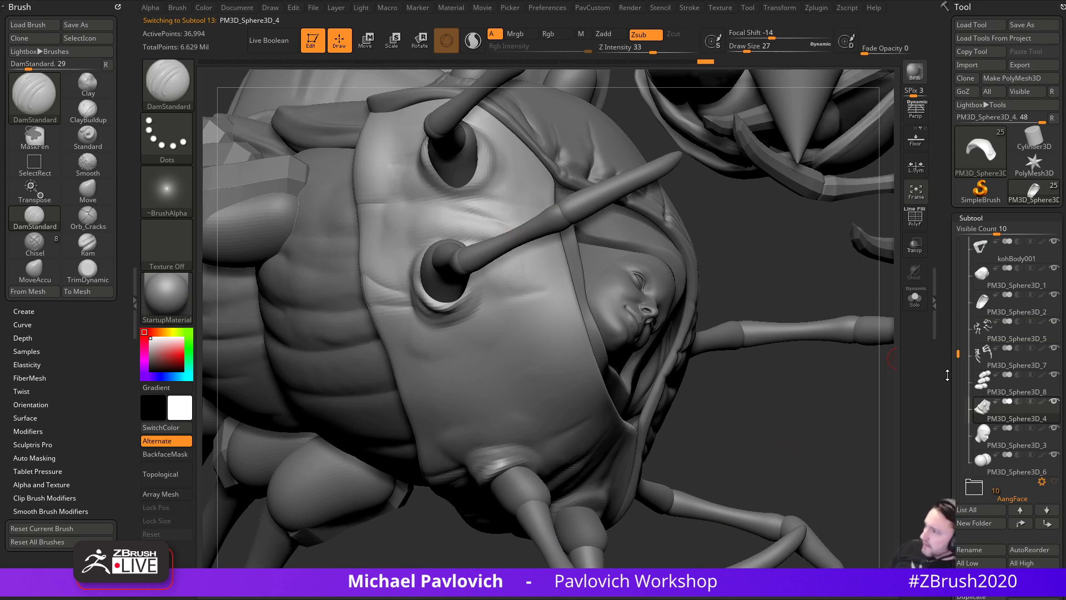
scroll(947, 375, down, 5)
right_drag(787, 424, 810, 427)
click(957, 361)
key(d)
key(d)
key(d)
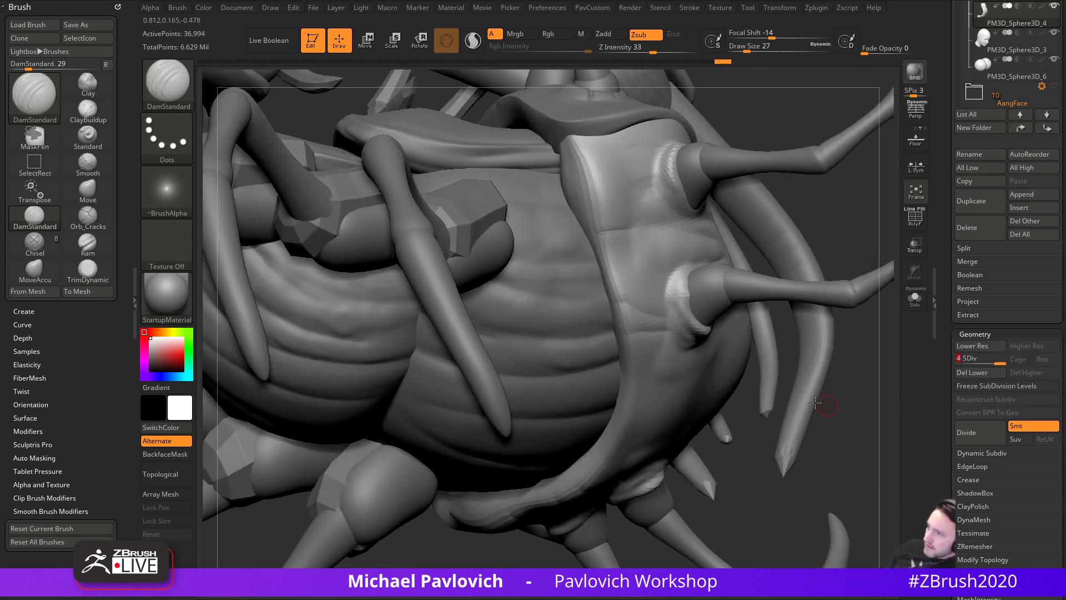
mouse_move(872, 391)
right_down()
mouse_move(850, 412)
mouse_move(806, 295)
mouse_move(714, 424)
mouse_move(741, 431)
mouse_move(605, 313)
right_up()
key(d)
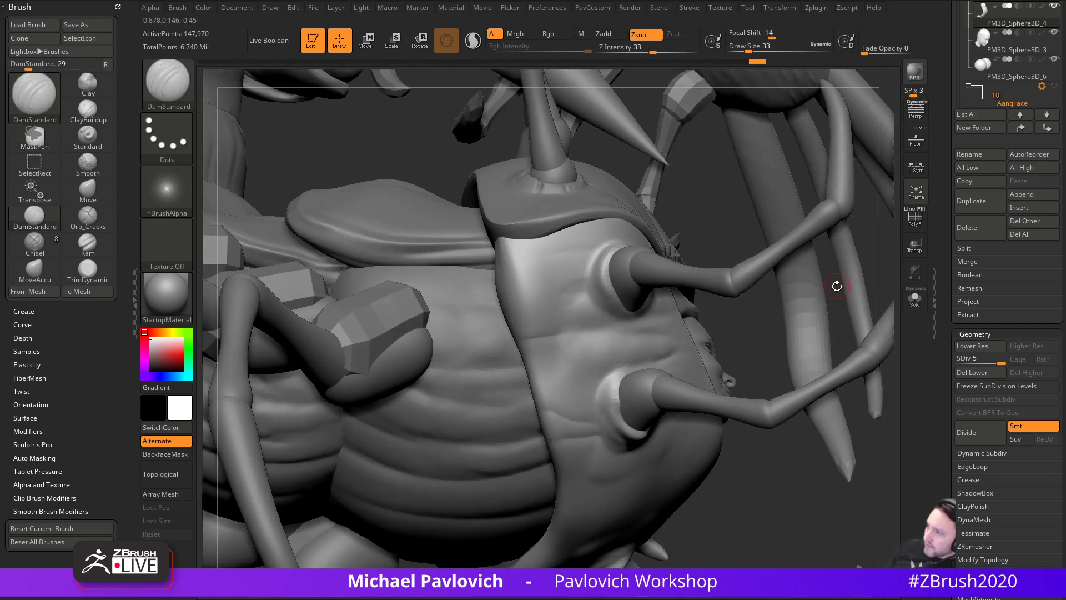
- Build up the socket's left, lower and right rims with Clay at sizes 62 and 54
right_drag(706, 224, 672, 262)
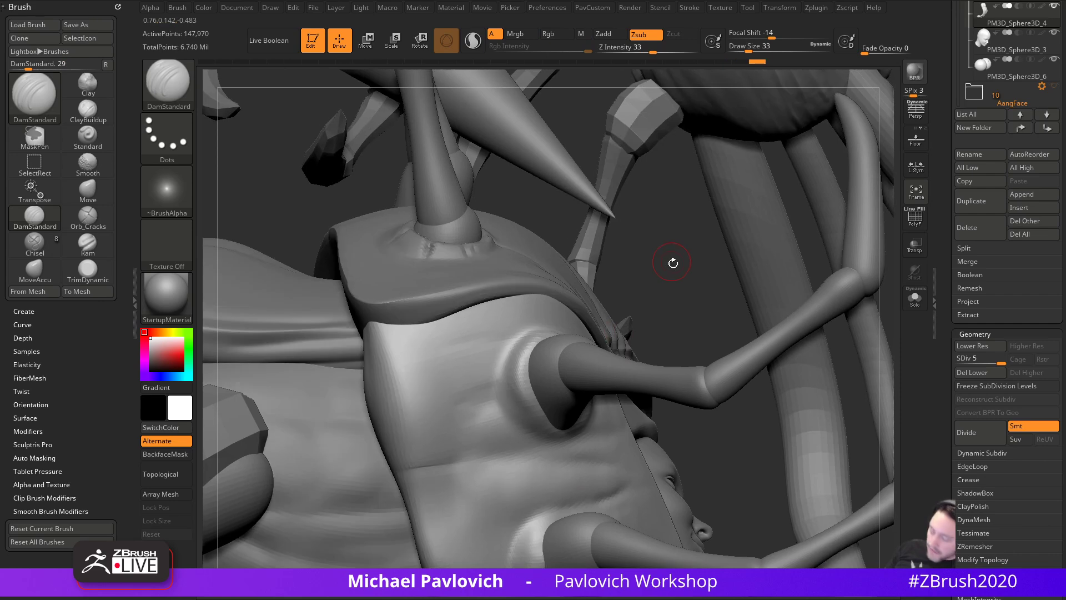
key(b)
key(c)
key(l)
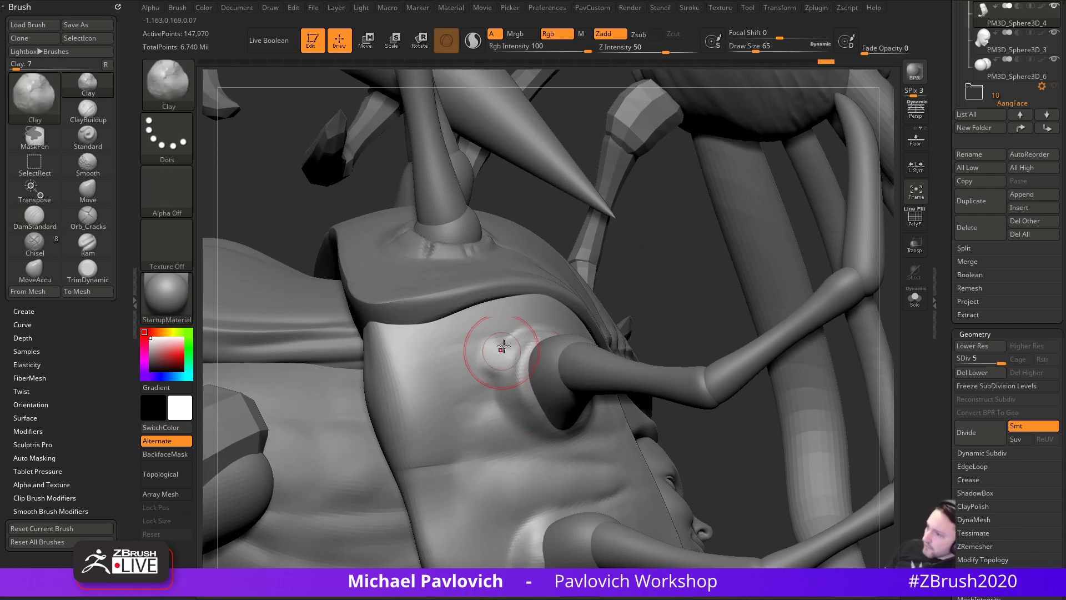
right_drag(509, 303, 512, 393)
key(s)
drag(512, 394, 510, 393)
mouse_move(513, 403)
mouse_down()
mouse_move(525, 426)
mouse_move(553, 430)
mouse_up()
right_drag(815, 333, 622, 372)
key(s)
mouse_move(543, 381)
mouse_down()
mouse_move(536, 406)
mouse_move(576, 382)
mouse_move(565, 376)
mouse_move(563, 412)
mouse_move(525, 428)
mouse_move(585, 395)
mouse_move(525, 436)
mouse_move(502, 381)
mouse_up()
- Carve DamStandard creases at size 56 along the socket's lower rim and upper right
key(b)
key(d)
key(s)
drag(870, 301, 915, 250)
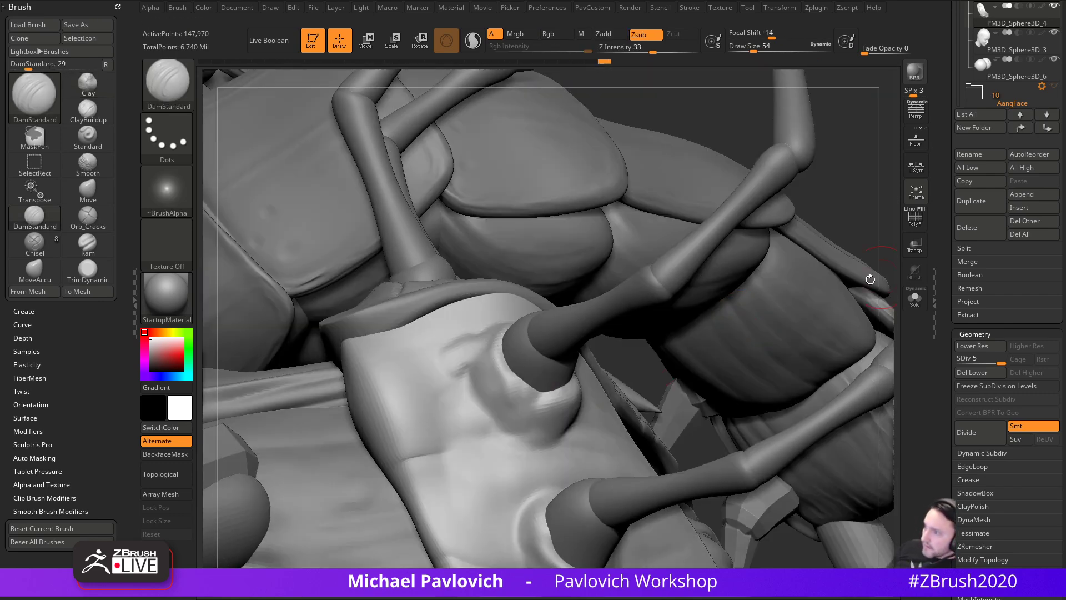
key(s)
mouse_move(548, 400)
mouse_down()
mouse_move(536, 400)
mouse_move(555, 408)
mouse_move(494, 436)
mouse_up()
drag(703, 131, 643, 171)
drag(589, 361, 540, 389)
drag(400, 445, 608, 407)
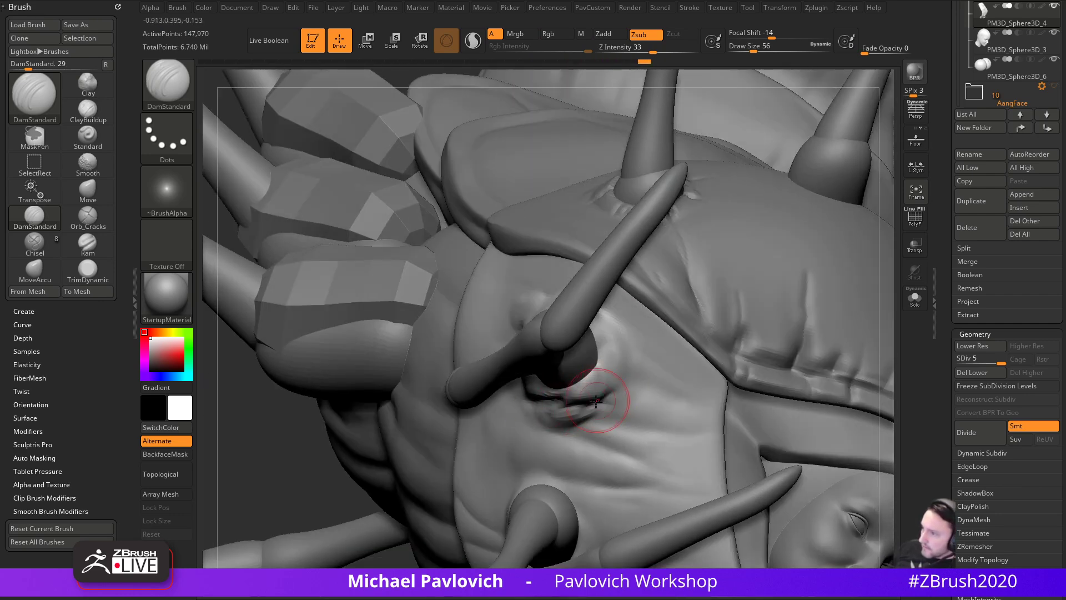
mouse_move(311, 458)
mouse_down()
mouse_move(240, 505)
mouse_move(399, 400)
mouse_up()
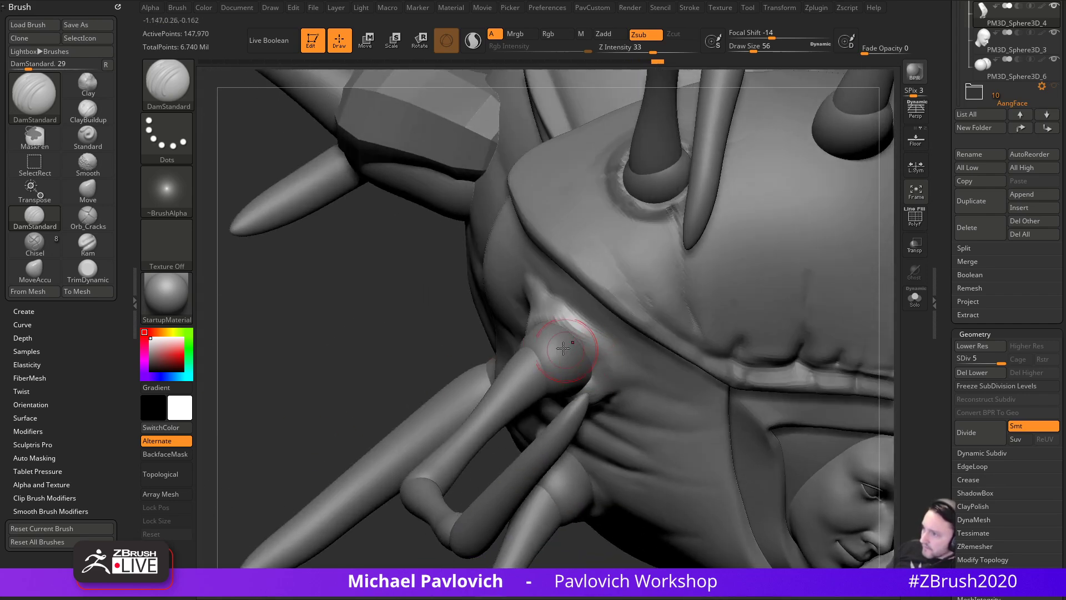
drag(555, 336, 618, 367)
- Deepen the crease at the socket's upper right and adjust the brush size
drag(560, 330, 601, 349)
drag(458, 333, 385, 337)
key(s)
mouse_move(565, 348)
mouse_down()
mouse_move(557, 319)
mouse_move(519, 309)
mouse_move(544, 315)
mouse_up()
- Push the surface around the leg socket into shape with MoveAccu
key(b)
key(m)
key(a)
mouse_move(550, 431)
mouse_down()
mouse_move(571, 345)
mouse_move(608, 373)
mouse_up()
drag(568, 437, 672, 411)
mouse_move(702, 309)
mouse_down()
mouse_move(734, 320)
mouse_move(648, 378)
mouse_move(647, 334)
mouse_move(605, 344)
mouse_up()
- Build up clay beside the leg joint with an enlarged Clay brush
key(b)
key(c)
key(l)
mouse_move(590, 356)
mouse_down()
mouse_move(590, 334)
mouse_move(666, 306)
mouse_up()
mouse_move(796, 333)
mouse_down()
mouse_move(785, 304)
mouse_move(741, 317)
mouse_up()
key(s)
mouse_move(650, 307)
mouse_down()
mouse_move(659, 308)
mouse_move(611, 314)
mouse_up()
drag(713, 292, 714, 268)
mouse_move(656, 317)
mouse_down()
mouse_move(617, 335)
mouse_move(630, 342)
mouse_move(645, 316)
mouse_up()
drag(785, 321, 784, 292)
mouse_move(633, 342)
mouse_down()
mouse_move(589, 380)
mouse_move(603, 388)
mouse_up()
drag(780, 309, 608, 368)
- Soften the upper joint crease and nudge it into shape with MoveAccu
mouse_move(554, 226)
mouse_down()
mouse_move(521, 203)
mouse_move(570, 197)
mouse_up()
drag(638, 218, 607, 276)
mouse_move(872, 260)
mouse_down()
mouse_move(488, 310)
mouse_move(507, 303)
mouse_up()
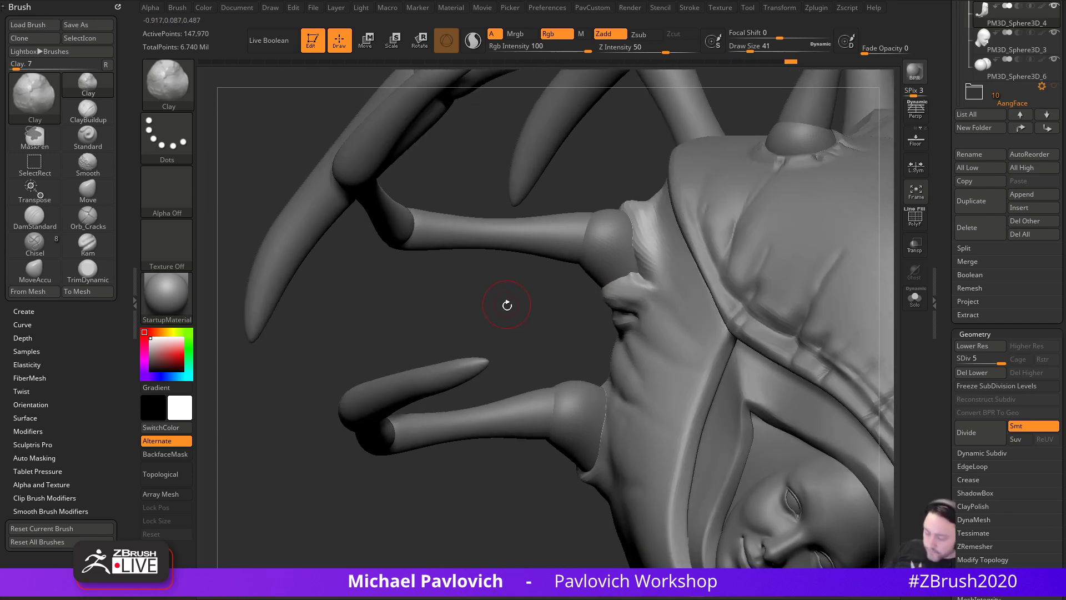
key(1)
drag(631, 277, 630, 271)
drag(519, 307, 565, 289)
drag(621, 284, 626, 278)
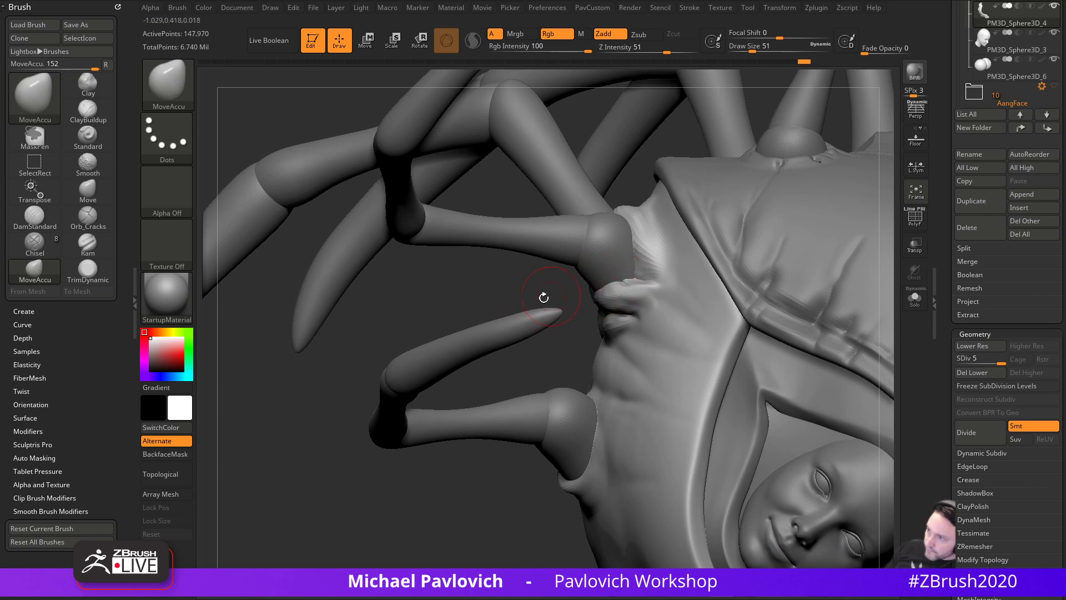
- Smooth the surface around the leg joint
drag(497, 290, 474, 350)
shift+drag(622, 303, 602, 295)
drag(555, 359, 495, 398)
drag(482, 312, 497, 397)
shift+drag(565, 375, 521, 342)
drag(501, 199, 504, 158)
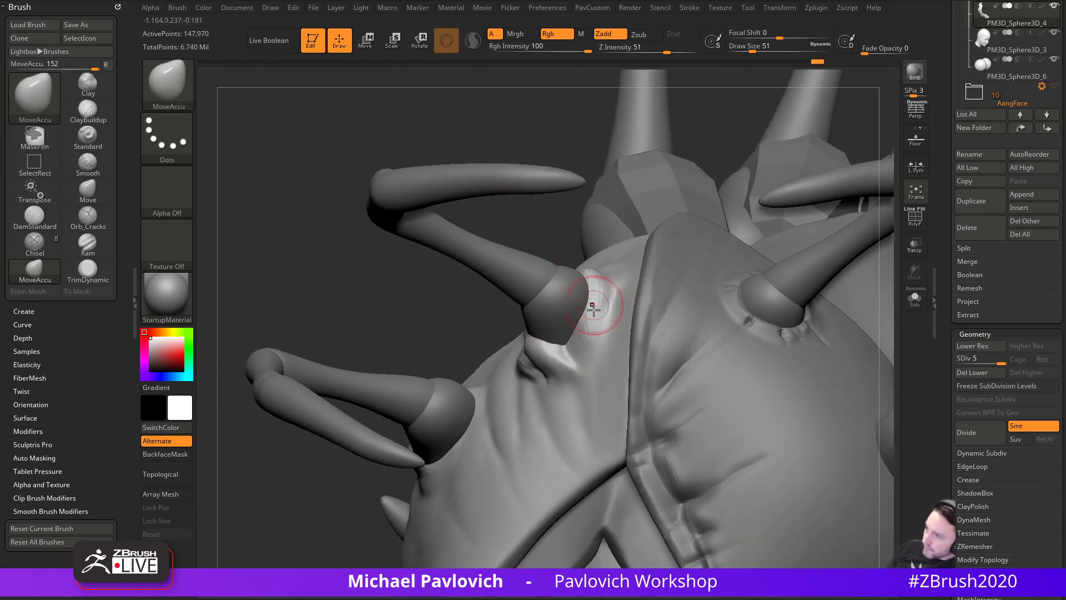
- Switch to the Move brush at draw size 59
key(s)
mouse_move(444, 317)
mouse_down()
mouse_move(602, 312)
mouse_move(594, 303)
mouse_up()
key(b)
key(m)
key(v)
key(s)
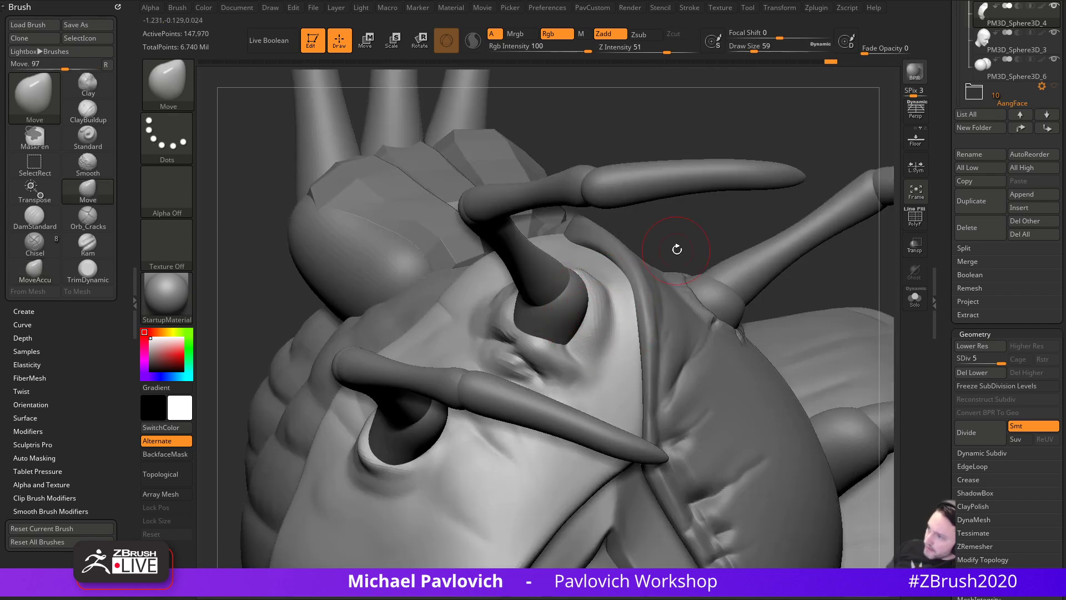
- Drop to subdivision level 3 and smooth the faceted surface beside the leg socket with Smooth and Clay
click(981, 358)
shift+drag(603, 307, 591, 327)
drag(769, 240, 695, 260)
key(b)
key(c)
key(l)
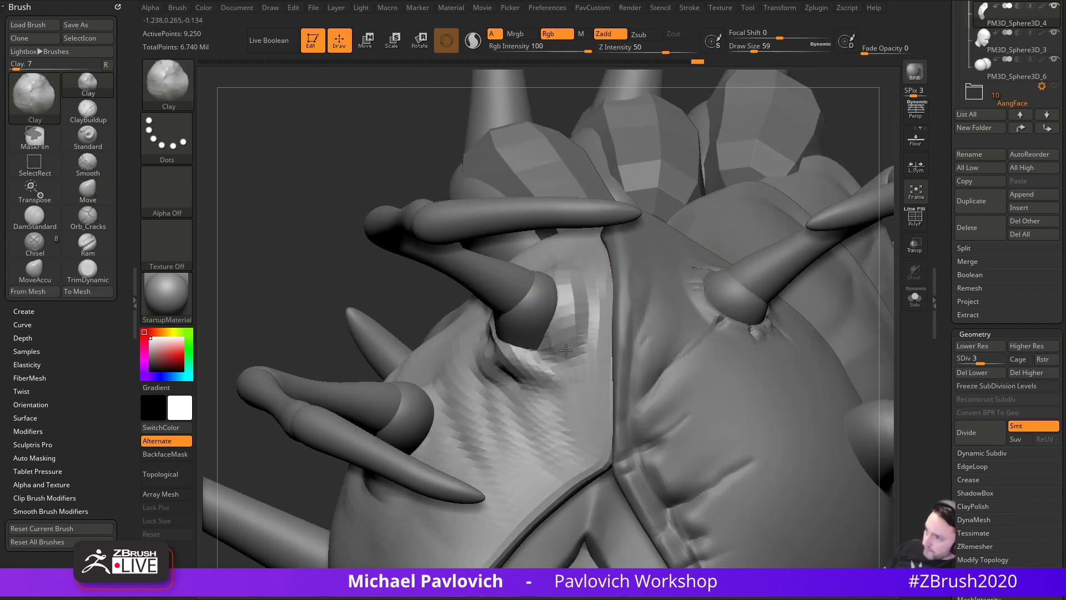
mouse_move(568, 354)
shift+mouse_down()
mouse_move(574, 319)
mouse_move(558, 278)
shift+mouse_up()
- Pull the surface beside the socket with a smaller Move brush, then bring up the Project options
key(s)
key(b)
key(m)
key(v)
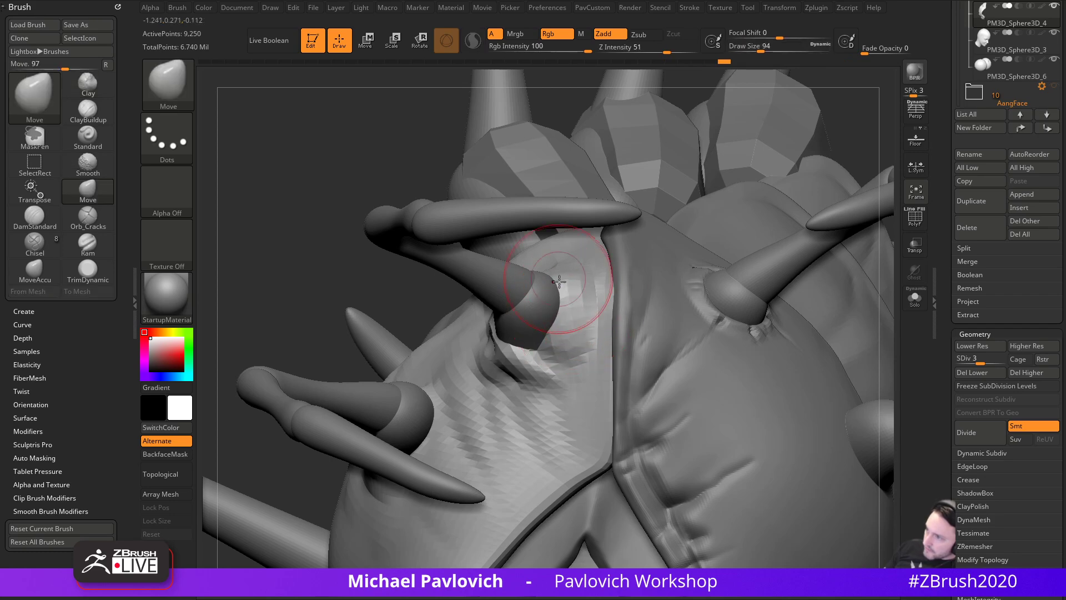
drag(409, 323, 361, 294)
key(s)
drag(565, 308, 561, 309)
mouse_move(559, 304)
mouse_down()
mouse_move(547, 304)
mouse_move(588, 280)
mouse_move(631, 282)
mouse_up()
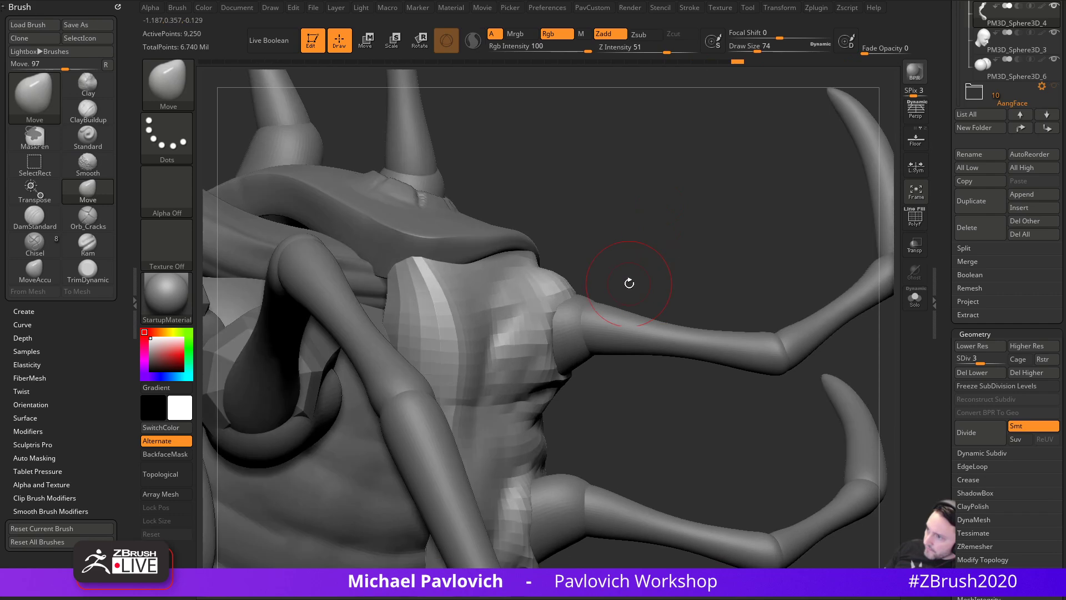
mouse_move(624, 239)
mouse_down()
mouse_move(564, 290)
mouse_move(560, 278)
mouse_move(639, 267)
mouse_move(710, 276)
mouse_up()
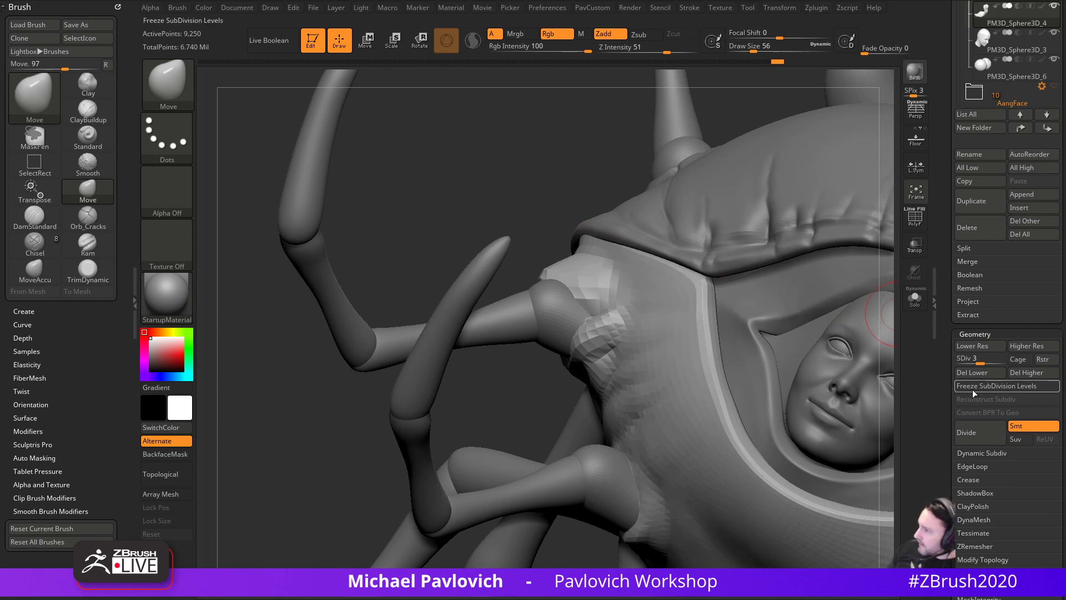
click(968, 301)
scroll(981, 333, down, 2)
- Reproject the edits up to the highest subdivision and pull the surface near the leg joint
click(985, 365)
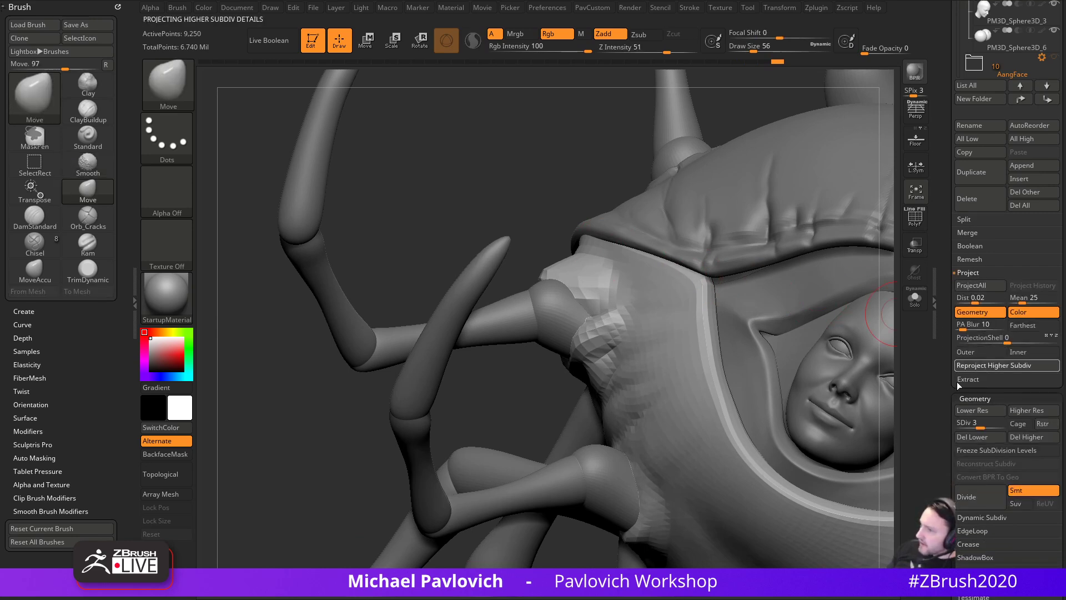
drag(373, 398, 539, 390)
drag(686, 302, 750, 245)
drag(595, 283, 590, 302)
key(bracketleft)
key(bracketleft)
drag(542, 329, 531, 310)
drag(593, 267, 614, 305)
- Carve DamStandard creases above the upper leg joint, undoing one stray groove
key(b)
key(d)
key(s)
drag(731, 250, 638, 277)
mouse_move(524, 314)
mouse_down()
mouse_move(542, 278)
mouse_move(508, 304)
mouse_up()
key(bracketright)
key(bracketright)
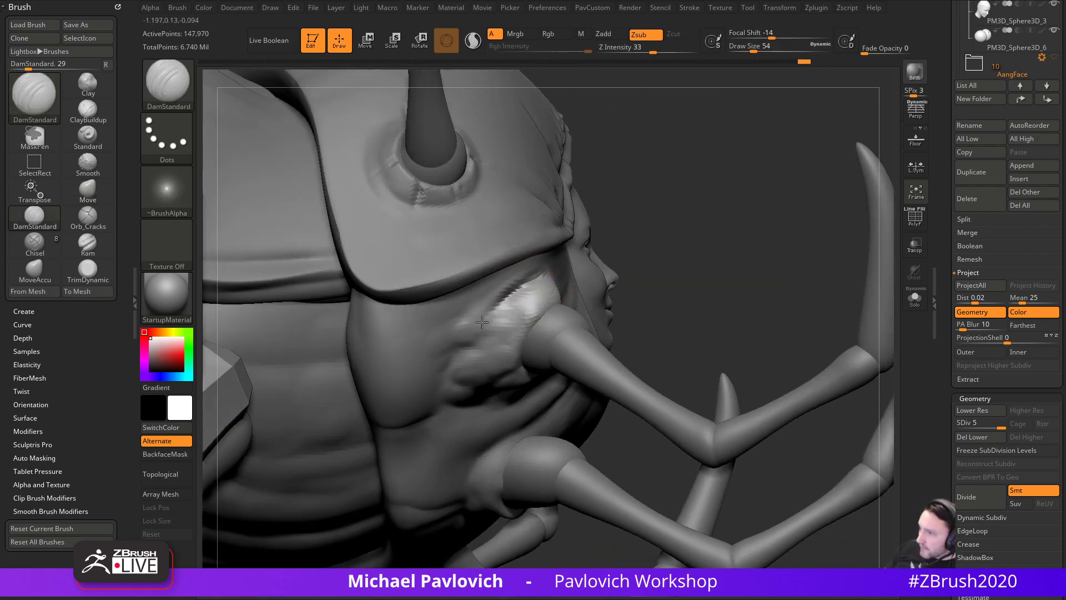
drag(635, 278, 647, 255)
mouse_move(538, 290)
shift+mouse_down()
mouse_move(468, 312)
mouse_move(523, 292)
mouse_move(479, 301)
mouse_move(545, 256)
shift+mouse_up()
key(ctrl+z)
- Lower the smoothing strength, smooth the leg base, and carve a crease above it
shift+click(658, 50)
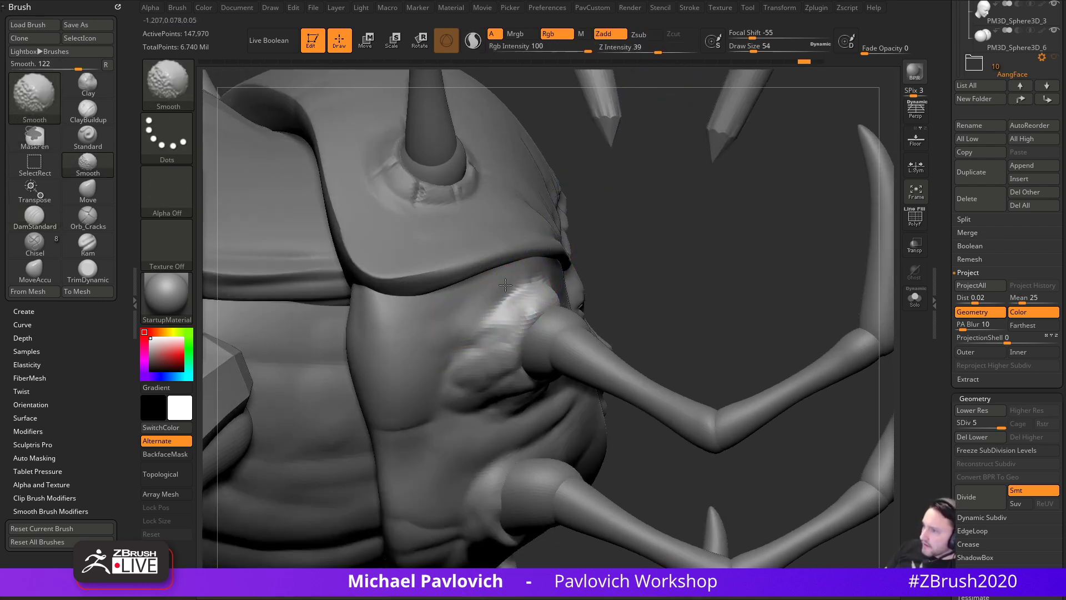
mouse_move(656, 244)
mouse_down()
mouse_move(418, 236)
mouse_move(431, 272)
mouse_up()
mouse_move(514, 319)
shift+mouse_down()
mouse_move(504, 300)
mouse_move(542, 339)
shift+mouse_up()
drag(475, 215, 528, 288)
mouse_move(355, 351)
mouse_down()
mouse_move(452, 302)
mouse_move(488, 300)
mouse_move(428, 295)
mouse_move(457, 286)
mouse_move(527, 333)
mouse_up()
- Raise and smooth a ridge beside the leg base with the Standard brush
key(2)
key(1)
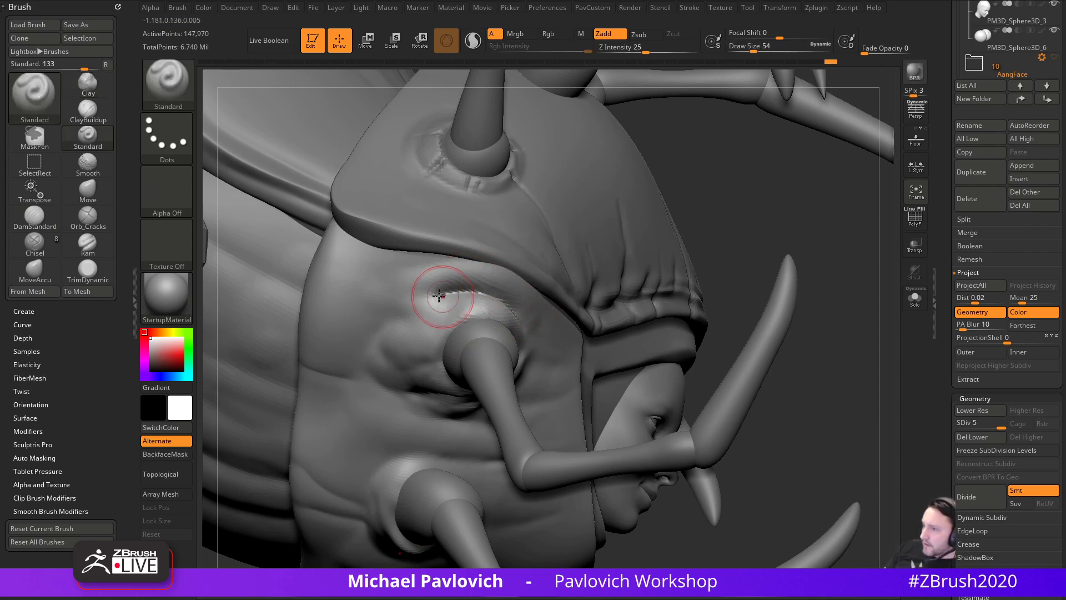
mouse_move(719, 246)
mouse_down()
mouse_move(583, 300)
mouse_move(559, 333)
mouse_up()
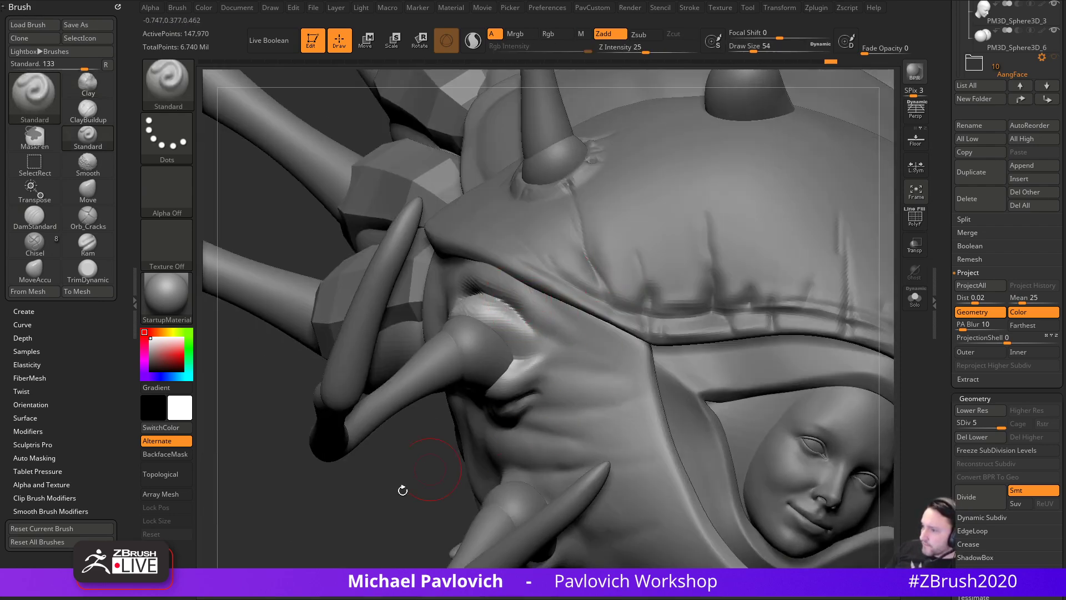
drag(453, 456, 348, 530)
mouse_move(514, 469)
mouse_down()
mouse_move(471, 469)
mouse_move(474, 455)
mouse_up()
drag(499, 364, 538, 384)
drag(503, 464, 536, 459)
shift+drag(488, 355, 522, 369)
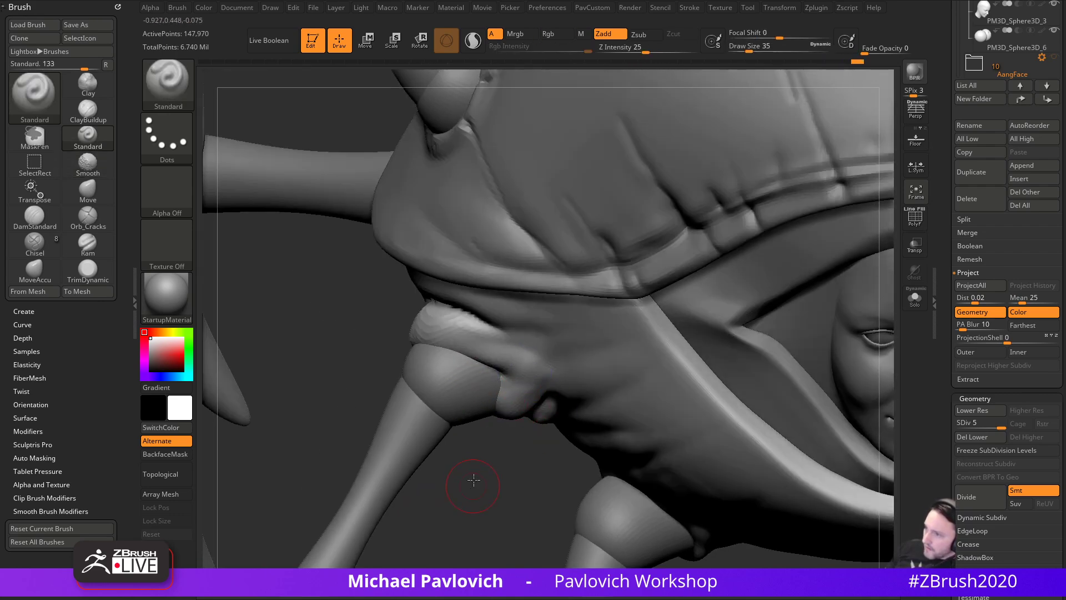
- Raise a ridge above the leg base, crease between the ridges, and smooth the lumpy bumps
drag(473, 485, 474, 467)
mouse_move(442, 341)
mouse_down()
mouse_move(546, 379)
mouse_move(536, 377)
mouse_move(572, 378)
mouse_up()
shift+drag(506, 359, 522, 354)
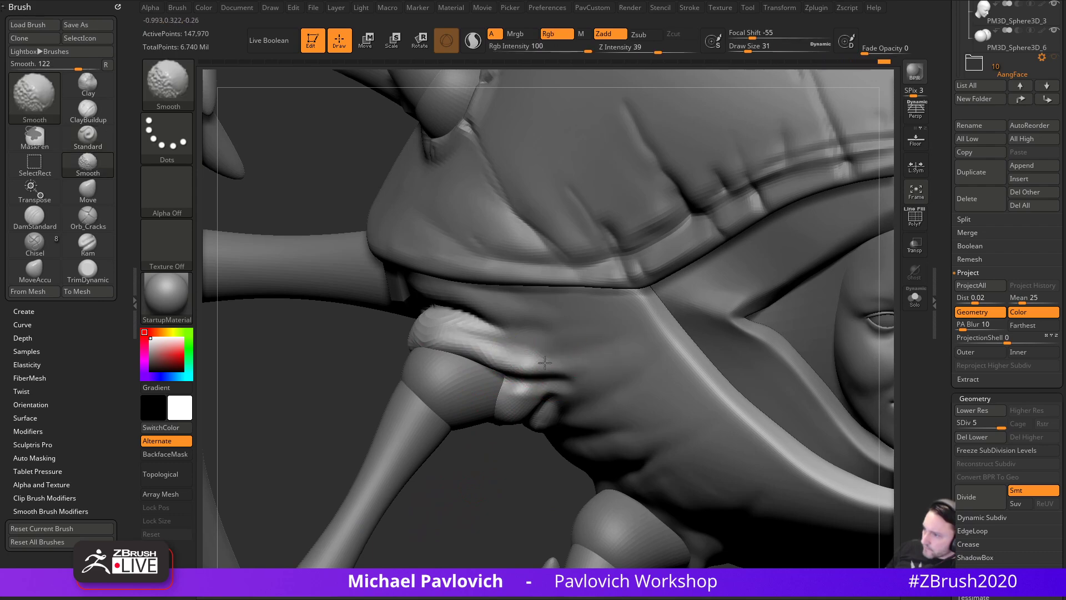
shift+drag(470, 323, 490, 348)
drag(484, 495, 482, 451)
- Load the MagicFolds_Soft brush from the Lightbox brush library's Cloth folder
key(comma)
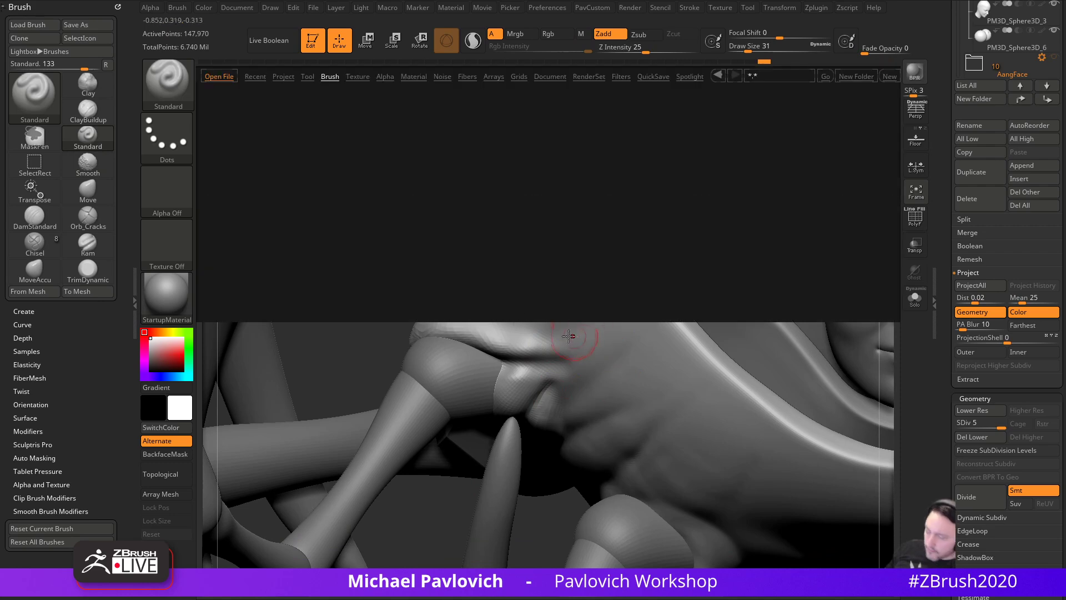
click(329, 77)
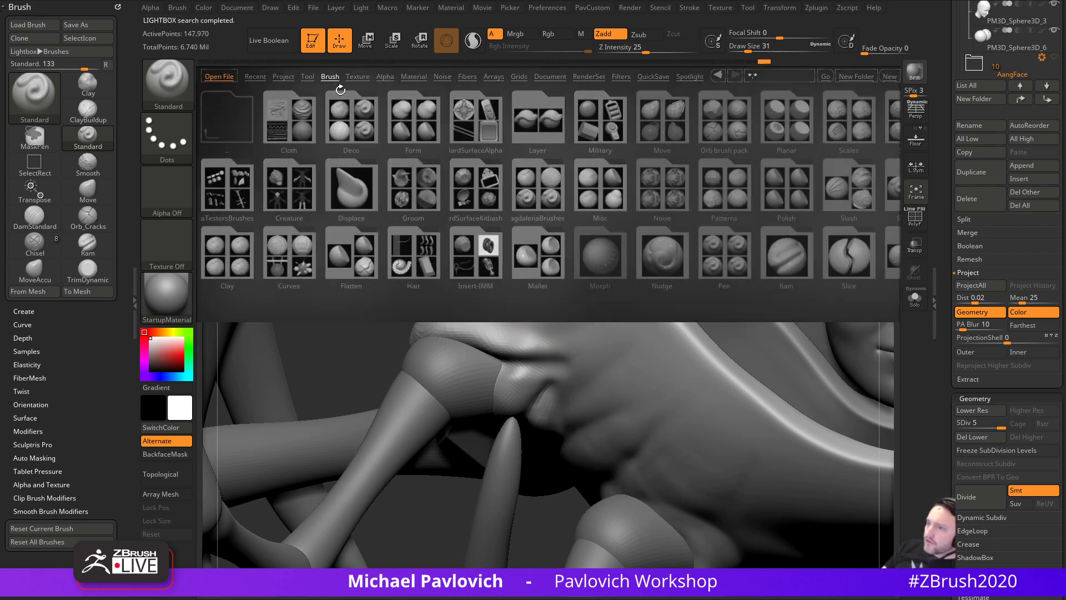
click(325, 103)
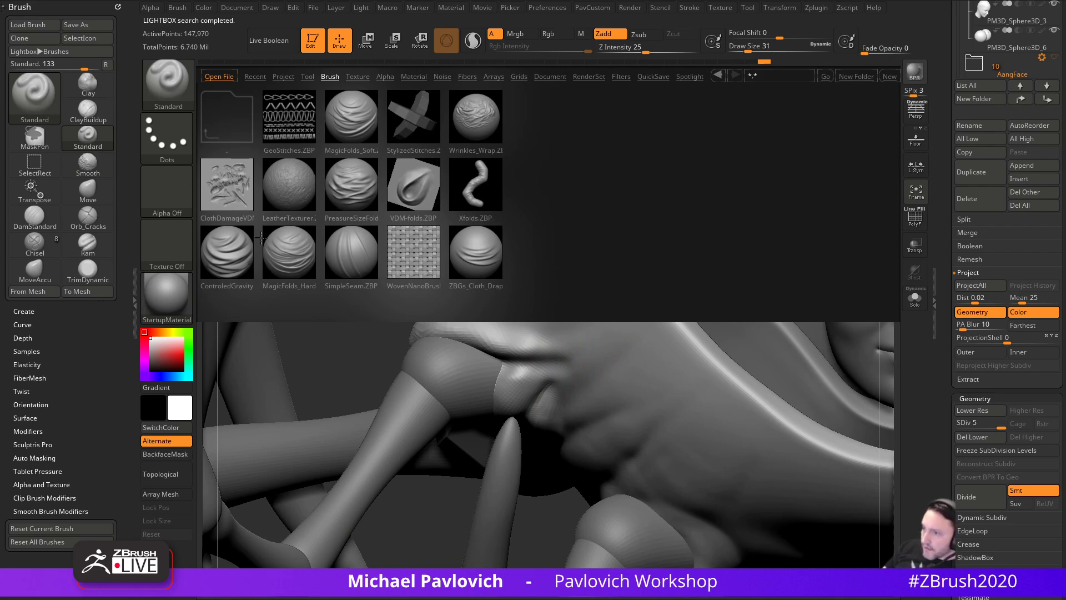
double_click(353, 116)
- Sculpt a fold across the shell near the lower leg socket from a low side view
alt+drag(445, 543, 487, 491)
mouse_move(658, 545)
mouse_down()
mouse_move(600, 498)
mouse_move(529, 388)
mouse_up()
drag(399, 489, 501, 393)
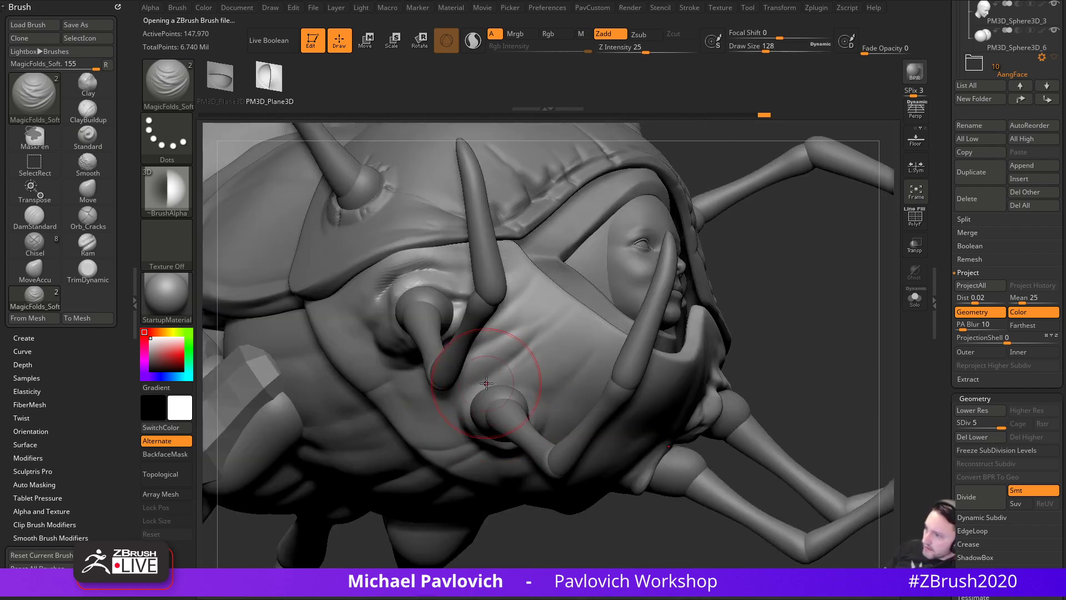
drag(468, 401, 543, 391)
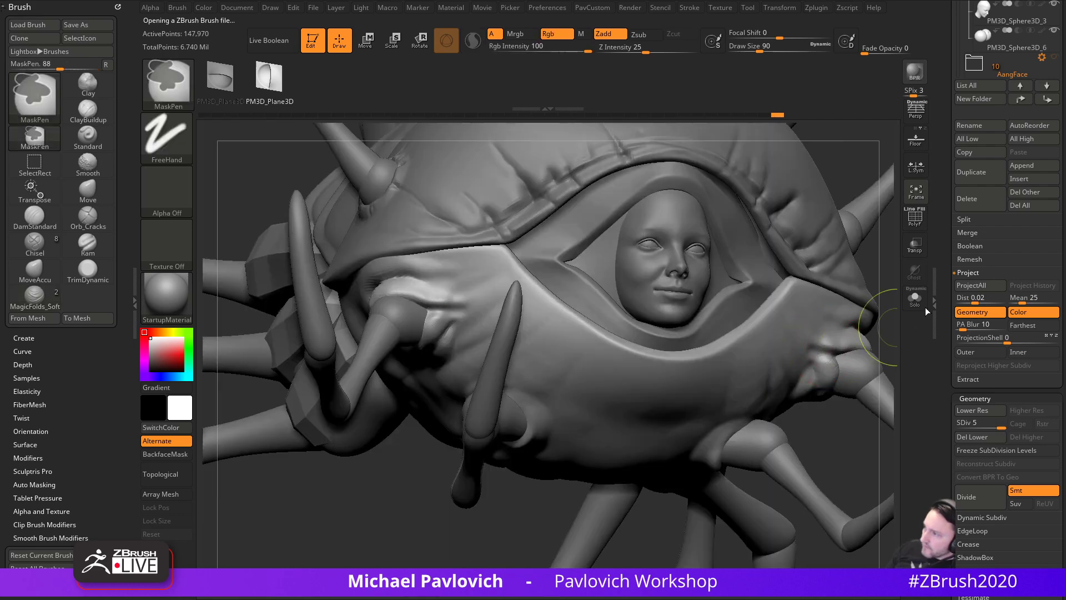
- Make the model see-through, then deepen and refine the fold under the lower socket with MagicFolds_Soft
click(915, 244)
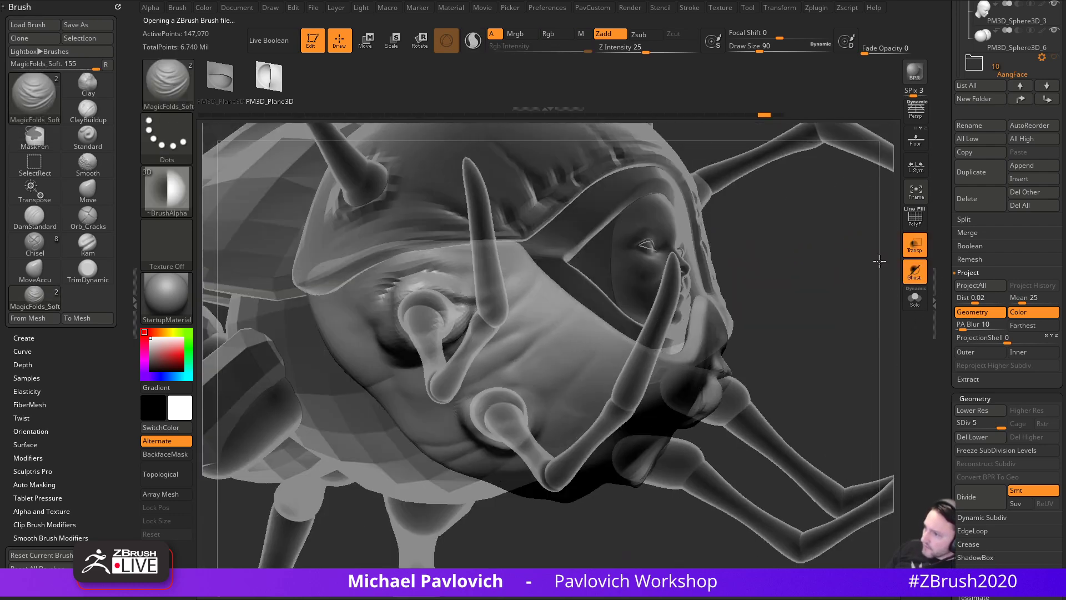
drag(880, 261, 899, 253)
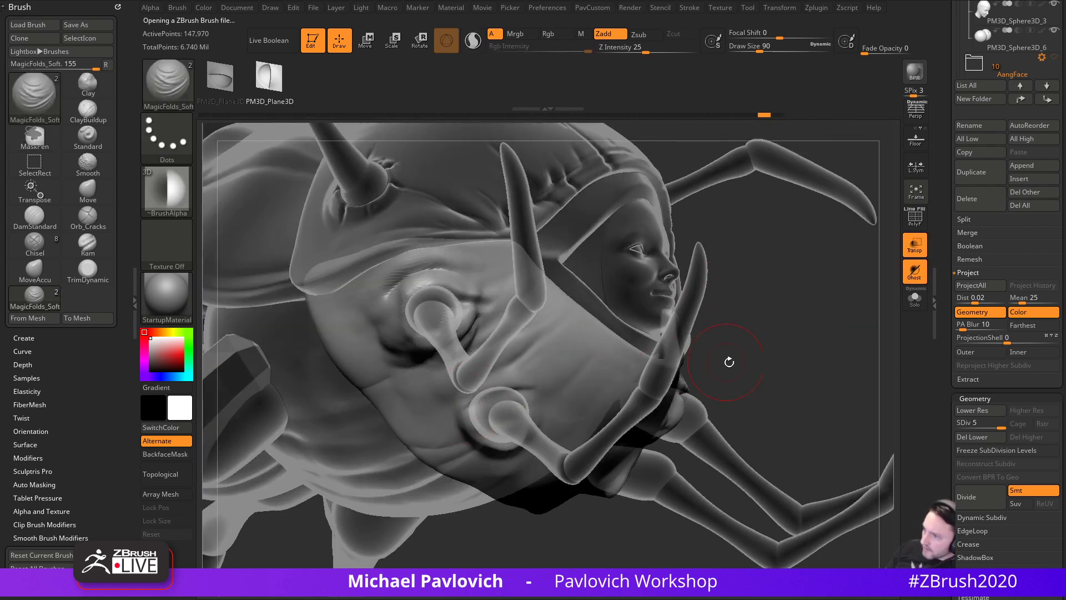
drag(712, 360, 531, 352)
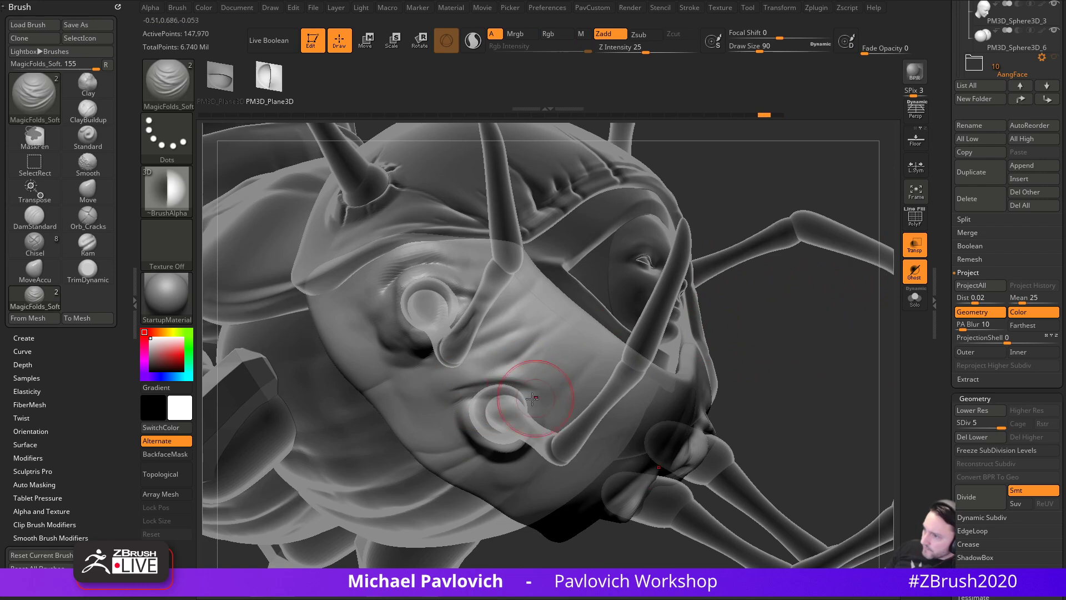
drag(551, 437, 524, 485)
mouse_move(514, 428)
mouse_down()
mouse_move(509, 436)
mouse_move(682, 416)
mouse_up()
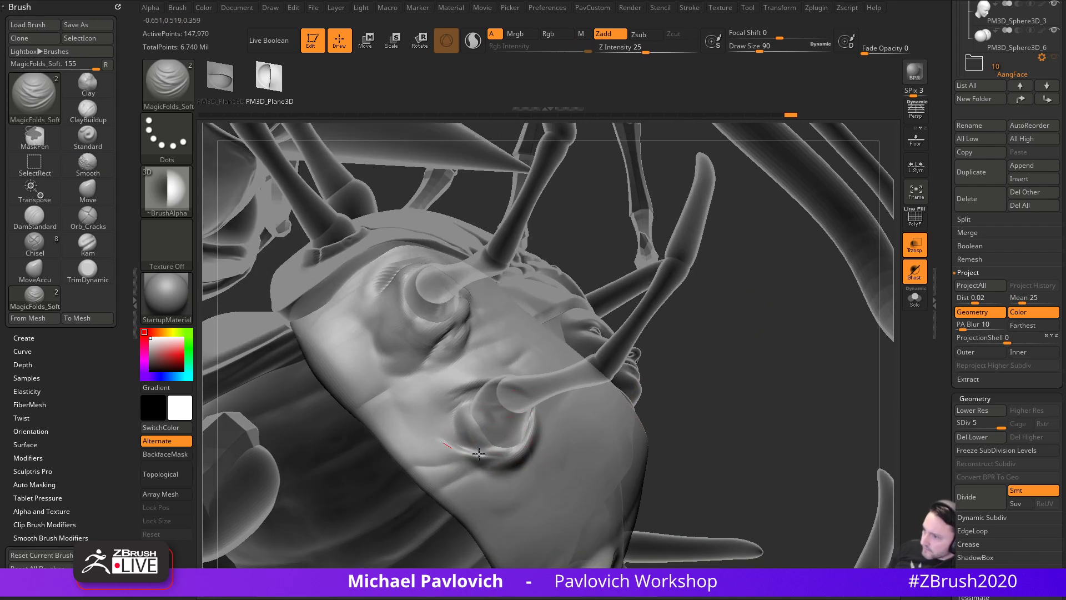
drag(442, 440, 619, 402)
mouse_move(456, 448)
mouse_down()
mouse_move(475, 447)
mouse_move(440, 435)
mouse_move(479, 405)
mouse_up()
drag(733, 376, 772, 363)
alt+drag(469, 421, 493, 407)
- Nudge the socket fold into shape with the Move brush shrunk to draw size 39
drag(599, 372, 618, 360)
key(b)
key(m)
key(v)
key(s)
drag(484, 399, 473, 398)
drag(472, 381, 481, 369)
mouse_move(549, 346)
mouse_down()
mouse_move(559, 343)
mouse_move(557, 373)
mouse_up()
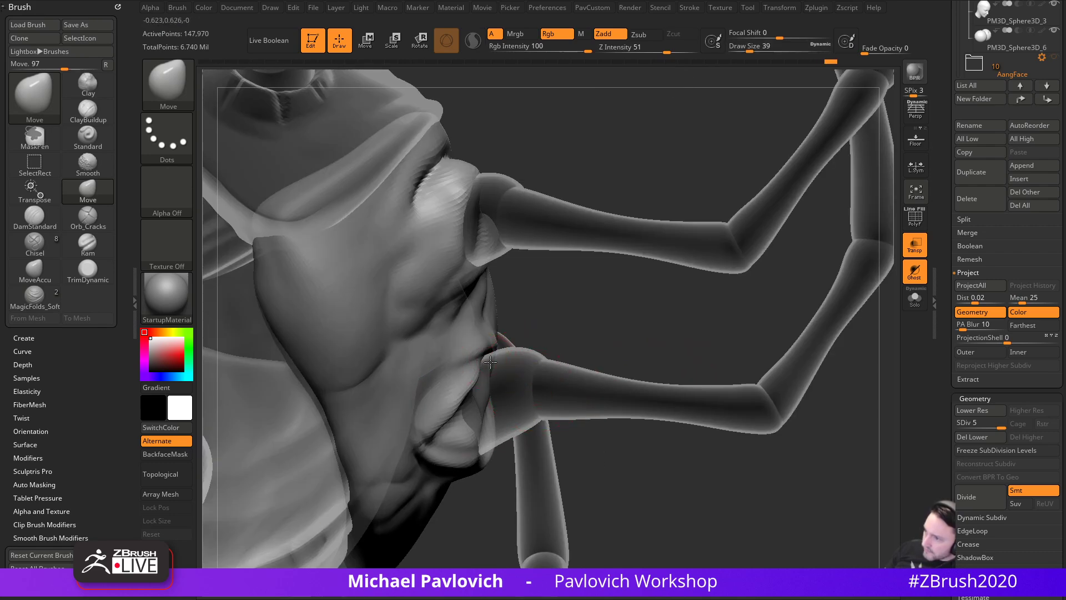
- Turn off ghost and transparency, then pull and reshape the fold edge beside the limb joint
click(917, 274)
drag(621, 338, 561, 343)
click(915, 248)
key(s)
drag(484, 367, 493, 365)
drag(566, 340, 568, 328)
drag(482, 395, 483, 385)
- Enlarge the brush, raise the fold by the lower limb, and nudge the limb fold into shape
drag(556, 461, 558, 451)
key(s)
mouse_move(498, 378)
mouse_down()
mouse_move(508, 379)
mouse_move(493, 355)
mouse_up()
key(s)
drag(577, 327, 557, 334)
key(s)
drag(520, 343, 515, 343)
drag(647, 336, 533, 355)
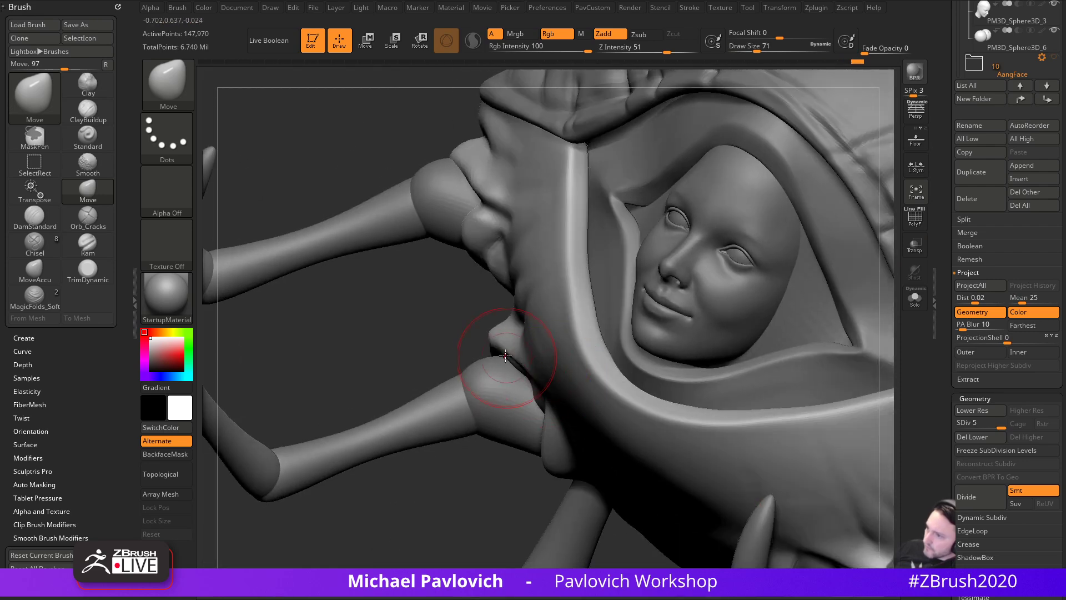
drag(471, 338, 508, 352)
right_drag(472, 346, 600, 345)
drag(498, 350, 489, 339)
- Undo a stray cheek nudge and deepen the crease under the lower fold with DamStandard
right_drag(727, 343, 800, 340)
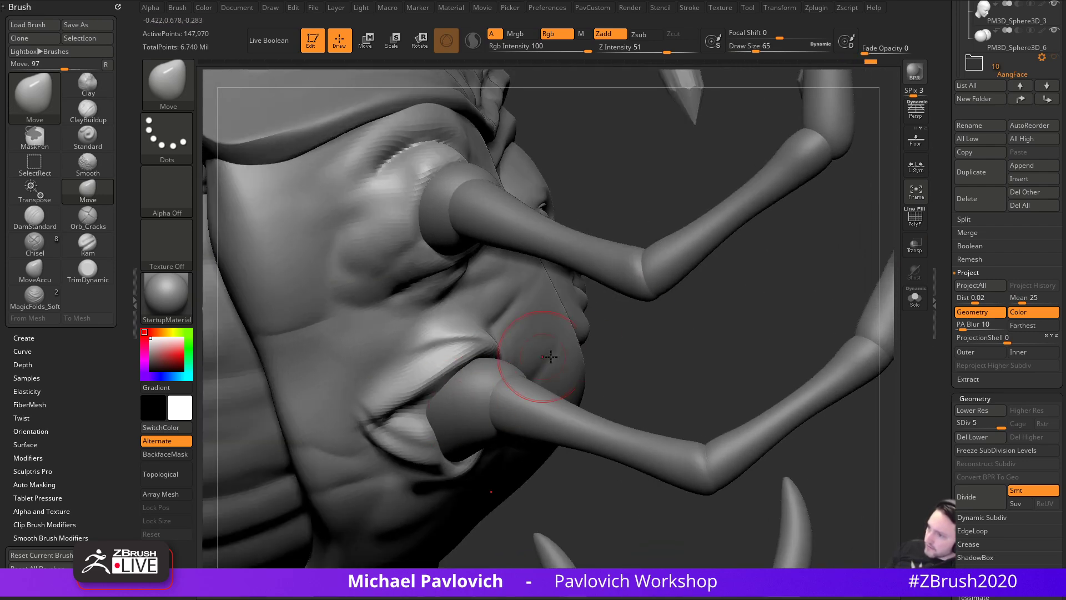
right_drag(661, 355, 598, 355)
drag(592, 355, 603, 347)
key(ctrl+z)
right_drag(733, 314, 778, 311)
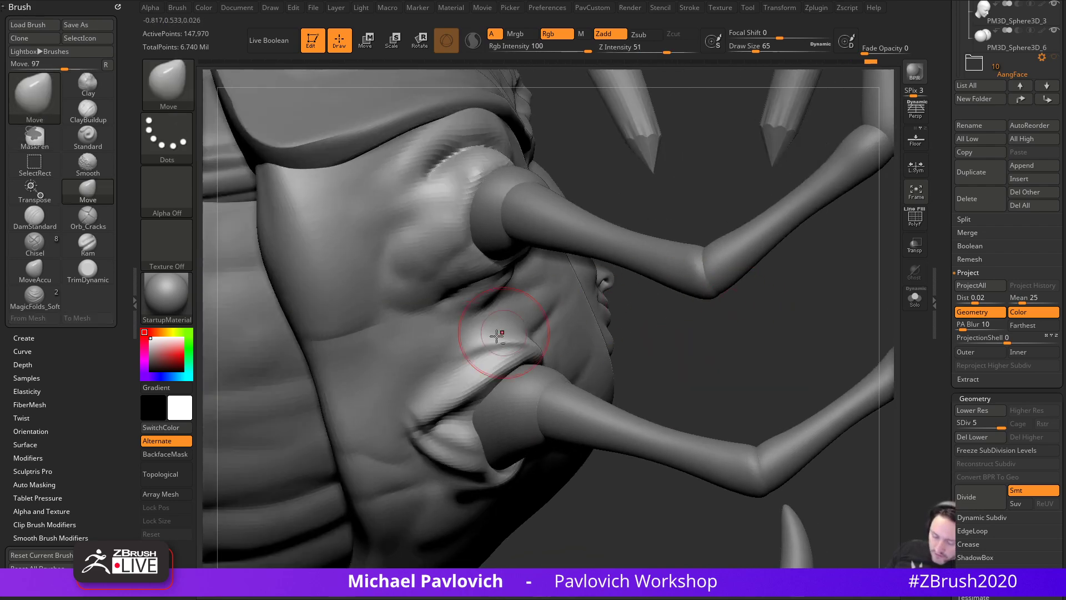
key(b)
key(d)
key(s)
mouse_move(481, 393)
mouse_down()
mouse_move(431, 422)
mouse_move(487, 387)
mouse_move(405, 418)
mouse_up()
- Orbit around the shell to inspect the horn bases and sleeping face, then switch to Move
mouse_move(445, 431)
right_down()
mouse_move(703, 322)
mouse_move(639, 339)
right_up()
ctrl+right_drag(565, 415, 425, 365)
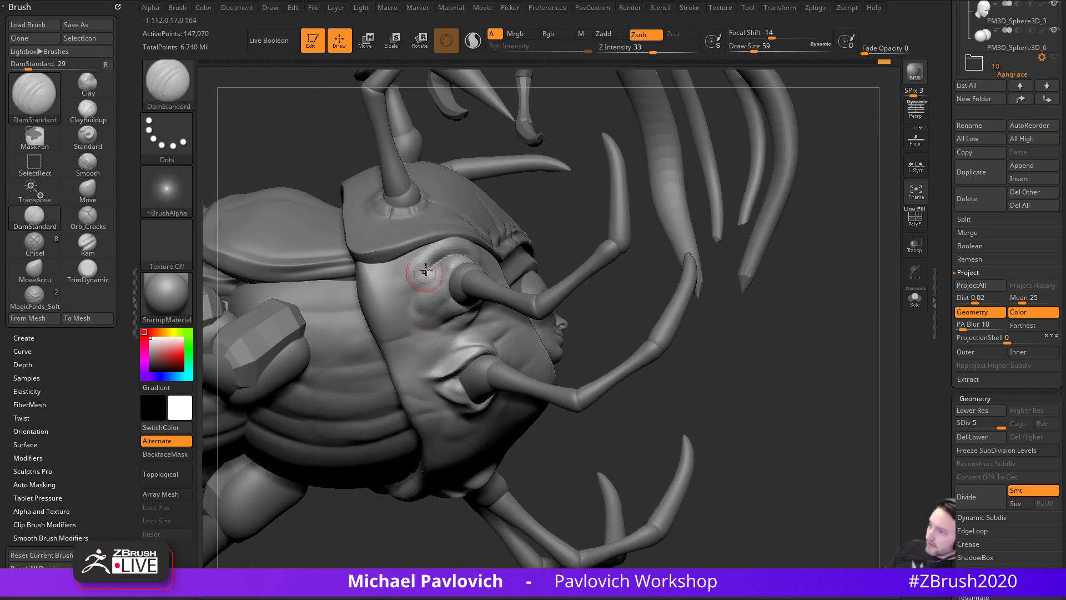
ctrl+right_drag(803, 317, 740, 348)
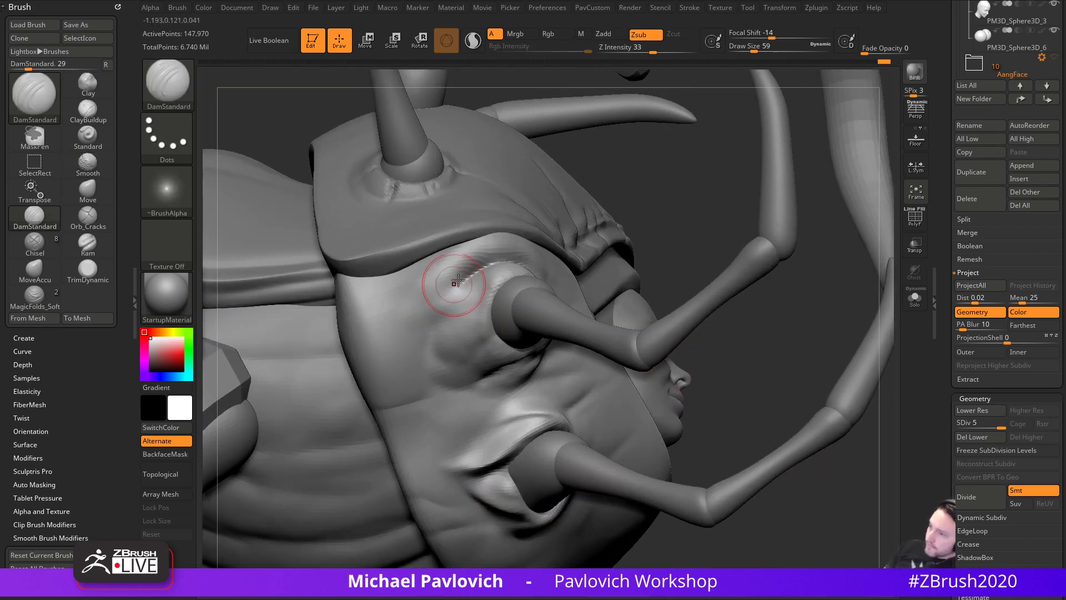
mouse_move(650, 268)
right_down()
mouse_move(446, 301)
mouse_move(613, 348)
right_up()
mouse_move(488, 307)
right_down()
mouse_move(659, 305)
mouse_move(431, 333)
mouse_move(482, 393)
right_up()
right_drag(635, 440, 582, 385)
mouse_move(291, 213)
right_down()
mouse_move(440, 369)
mouse_move(333, 466)
mouse_move(512, 359)
right_up()
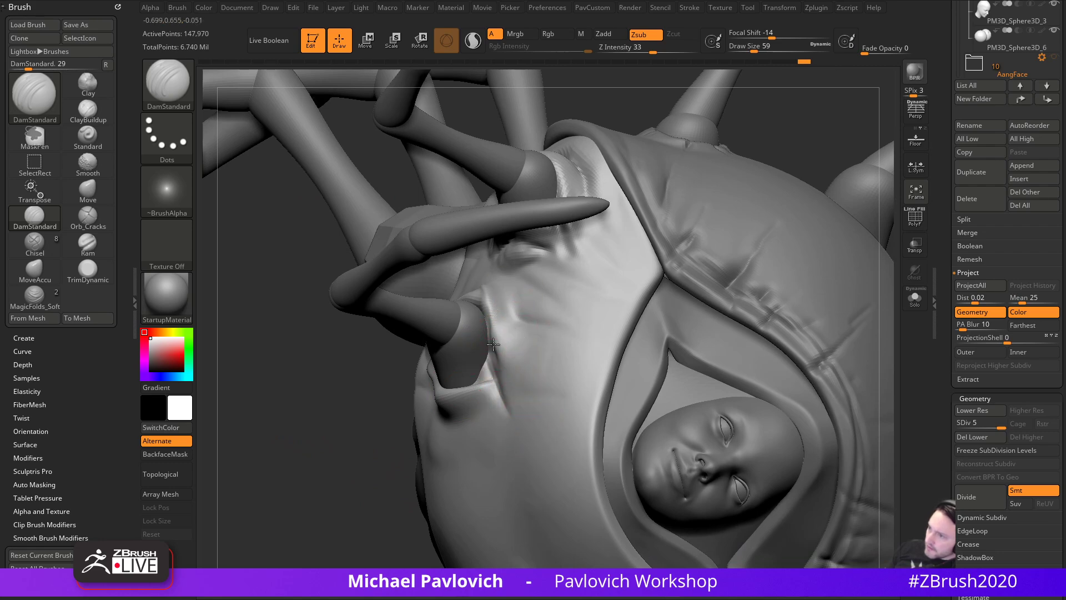
right_drag(450, 392, 488, 352)
key(b)
key(m)
key(v)
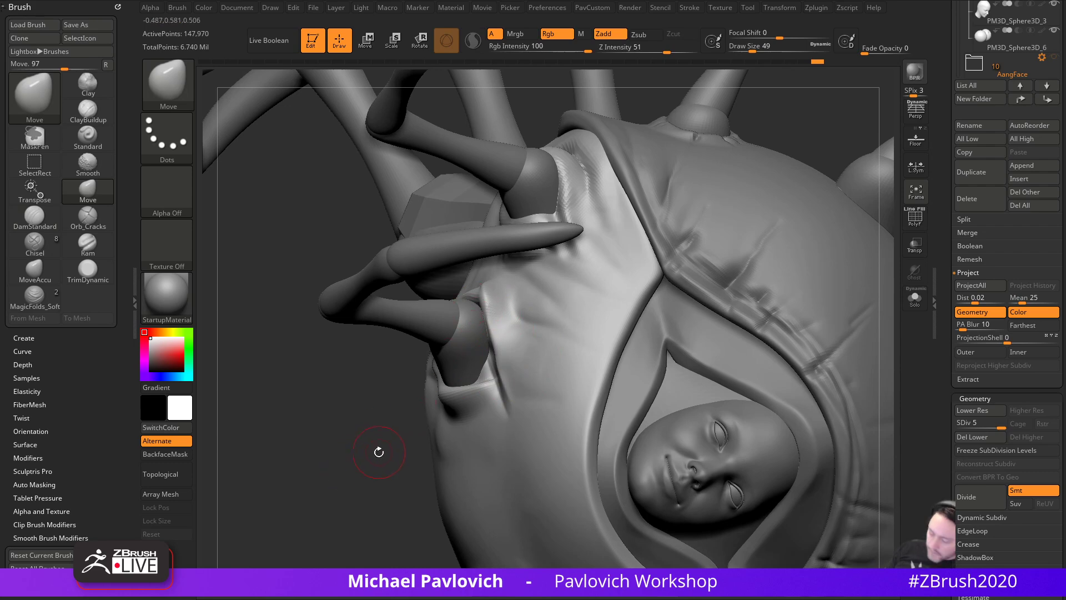
- Pull the hood fold at the upper horn's base into shape with the Move brush
key(b)
key(c)
key(l)
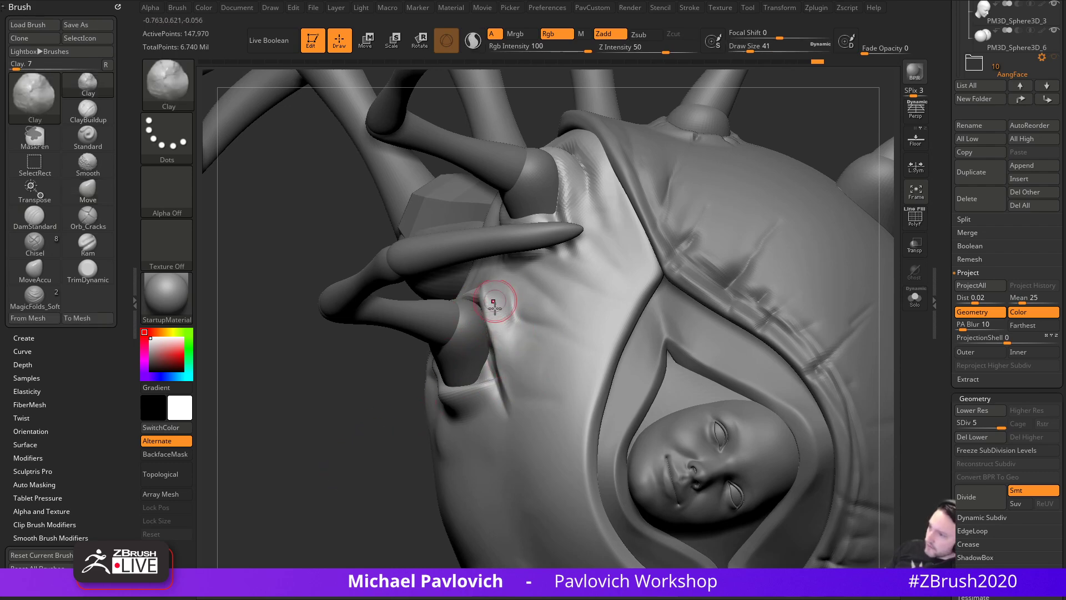
right_drag(396, 517, 480, 408)
right_drag(256, 460, 442, 328)
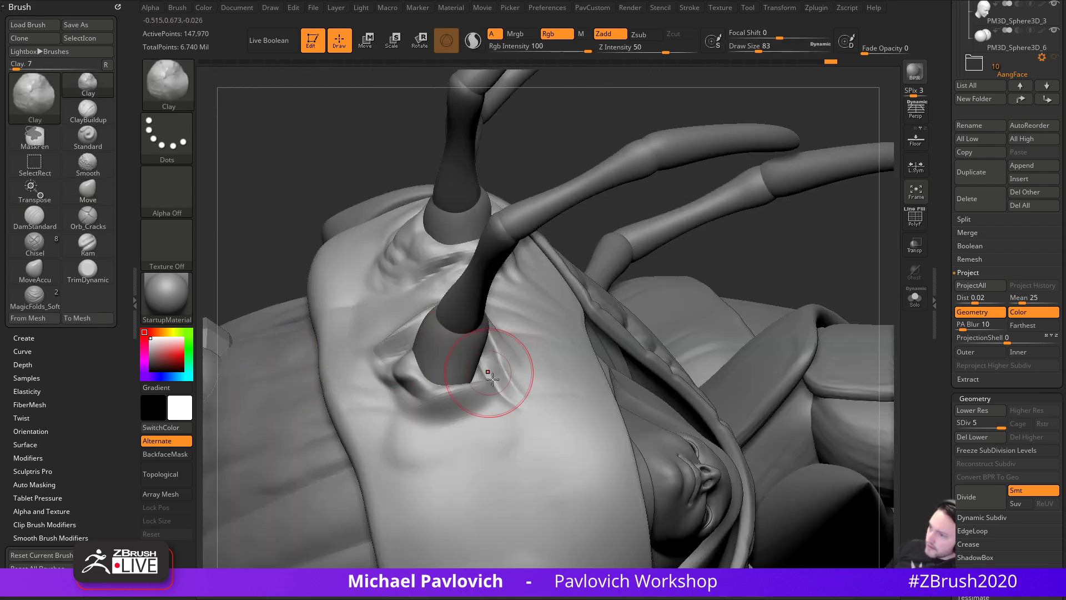
key(b)
key(m)
key(v)
drag(412, 365, 417, 356)
mouse_move(417, 356)
right_down()
mouse_move(519, 219)
mouse_move(648, 309)
right_up()
- Carve curved DamStandard creases below and beside the lower and upper horn bases
key(b)
key(c)
key(l)
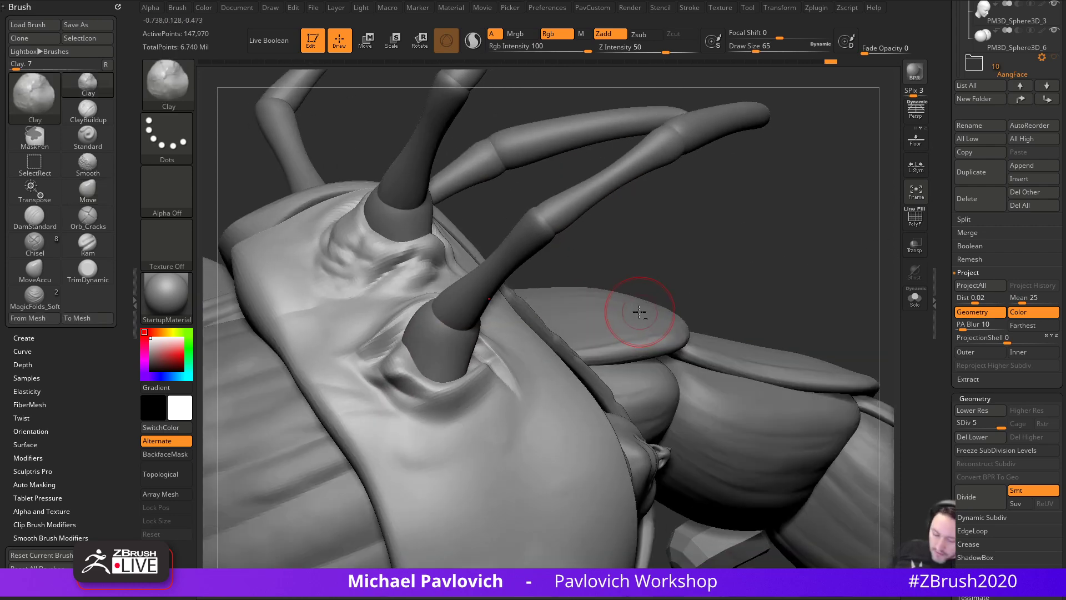
key(b)
key(d)
key(s)
right_drag(512, 361, 489, 418)
mouse_move(476, 420)
mouse_down()
mouse_move(396, 451)
mouse_move(411, 466)
mouse_up()
right_drag(725, 394, 640, 434)
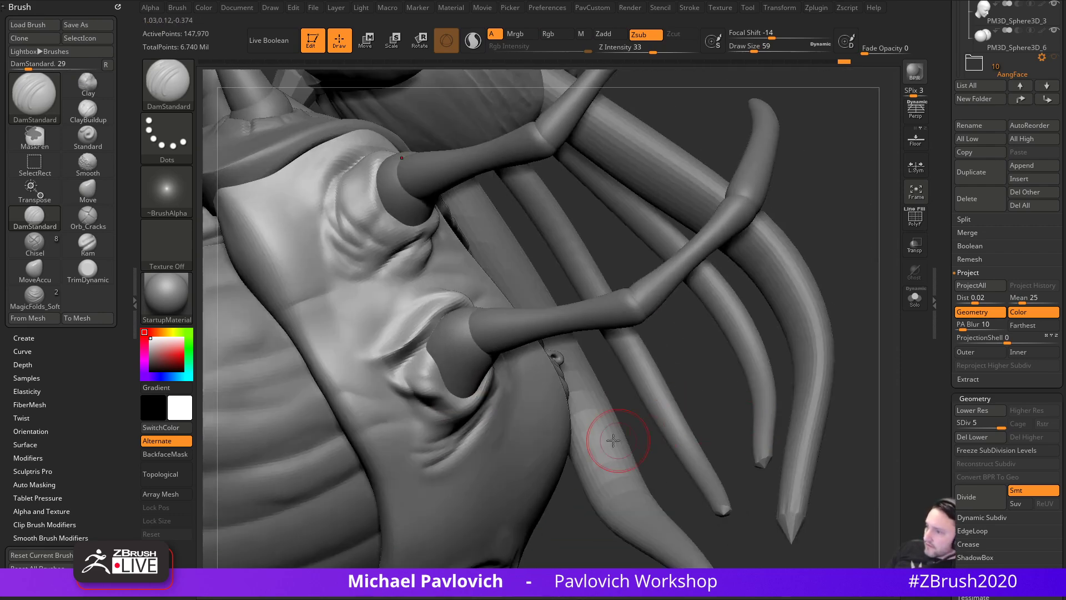
drag(461, 427, 395, 454)
mouse_move(668, 172)
right_down()
mouse_move(704, 194)
mouse_move(714, 225)
right_up()
mouse_move(354, 347)
mouse_down()
mouse_move(401, 404)
mouse_move(473, 376)
mouse_up()
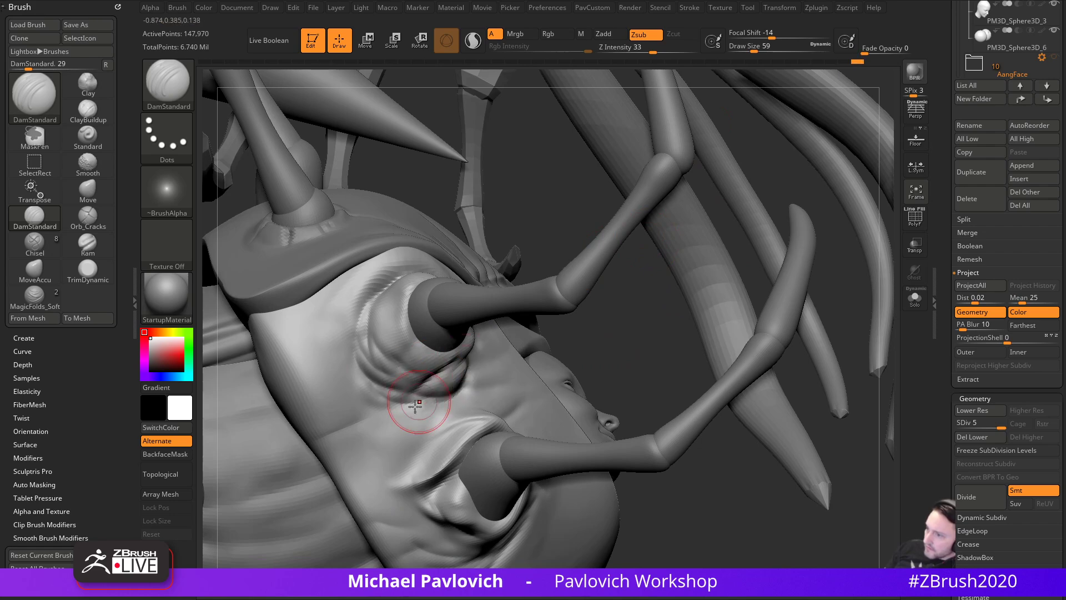
drag(342, 336, 355, 408)
- Pull the hood's fold edge down over the leg joint with the Move brush
key(b)
key(c)
key(l)
mouse_move(598, 361)
alt+right_down()
mouse_move(615, 381)
mouse_move(569, 349)
alt+right_up()
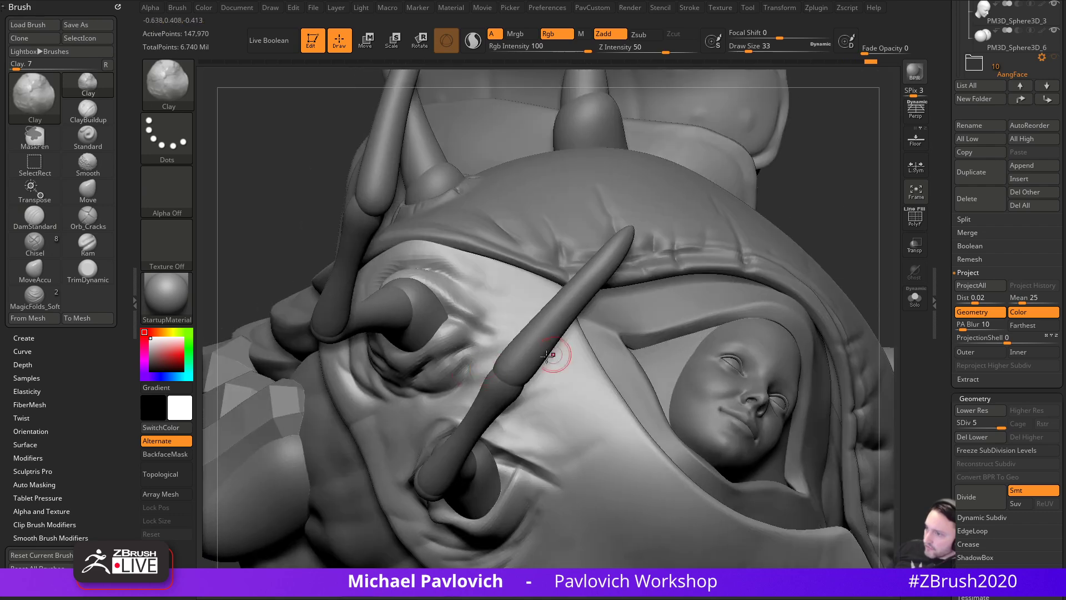
mouse_move(782, 198)
right_down()
mouse_move(517, 231)
mouse_move(274, 505)
right_up()
key(b)
key(m)
key(v)
mouse_move(438, 292)
mouse_down()
mouse_move(431, 299)
mouse_move(451, 310)
mouse_up()
- Use a smaller MoveAccu brush on the hood edge over the leg and show the Brush Curve settings
key(s)
key(b)
key(m)
key(a)
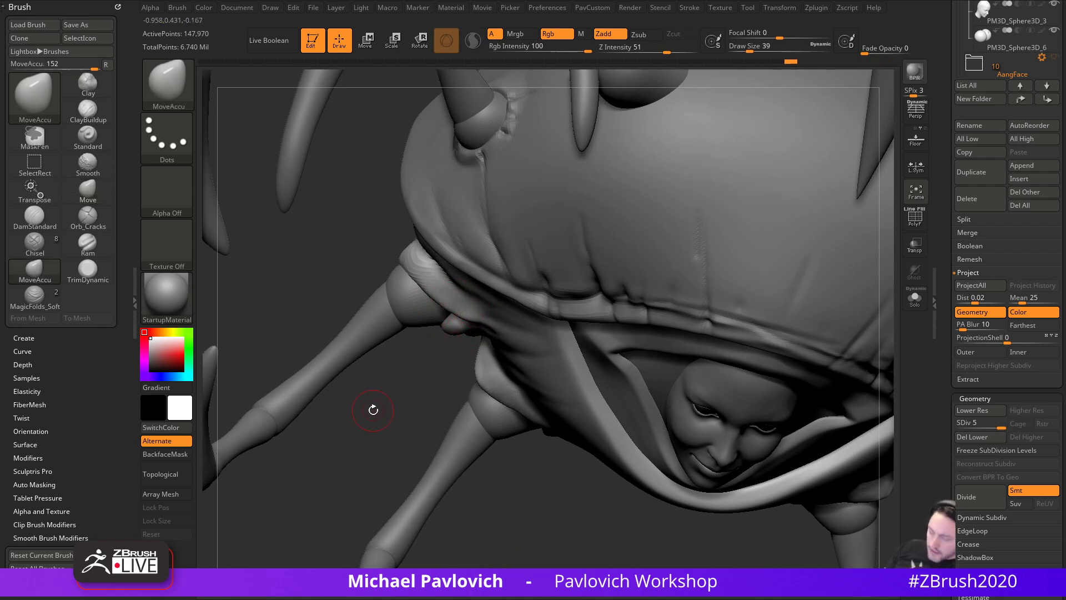
ctrl+right_drag(373, 410, 437, 360)
key(s)
drag(437, 352, 436, 353)
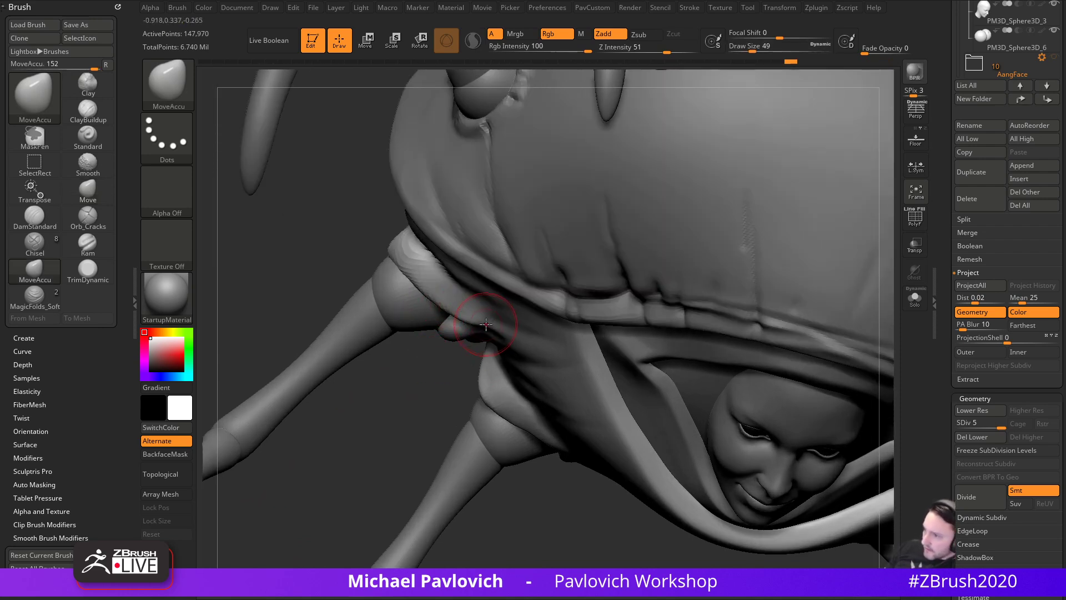
click(67, 351)
mouse_move(214, 322)
right_down()
mouse_move(416, 423)
mouse_move(414, 455)
mouse_move(495, 405)
right_up()
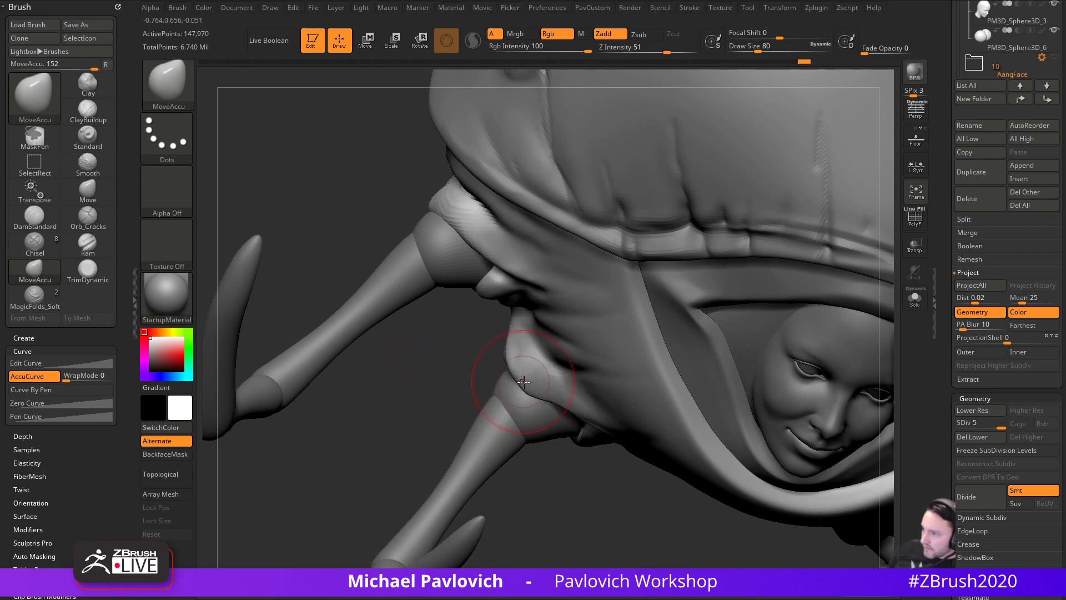
right_drag(539, 398, 600, 376)
drag(575, 365, 509, 309)
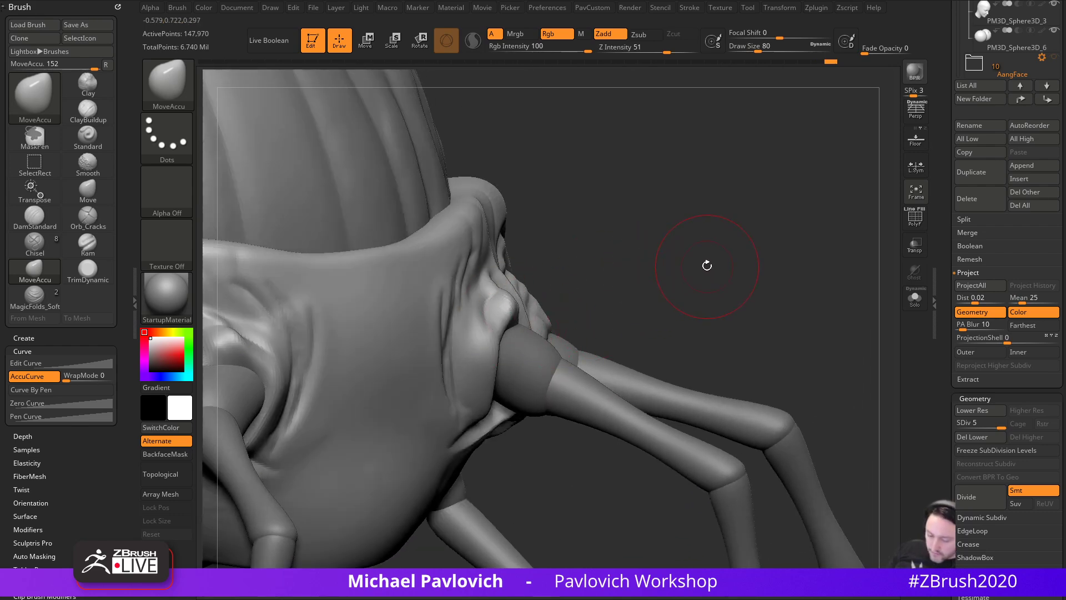
- Pinch the crease above the leg and the folds around the leg socket into crisp edges
key(b)
key(p)
key(i)
drag(764, 264, 599, 314)
drag(540, 266, 565, 305)
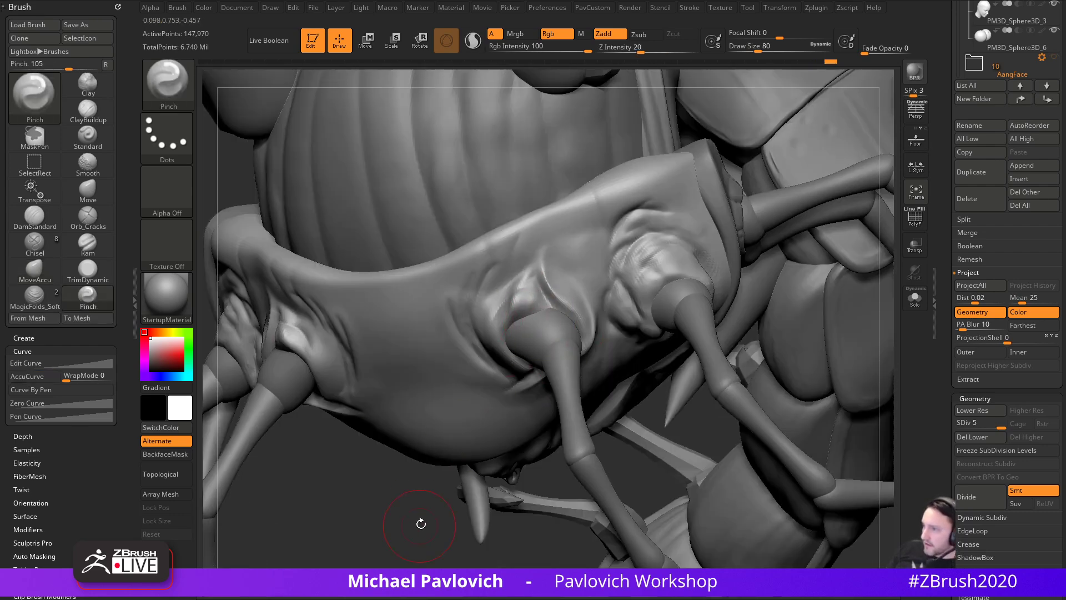
drag(419, 520, 433, 413)
key(])
key(])
mouse_move(508, 394)
mouse_down()
mouse_move(536, 364)
mouse_move(479, 330)
mouse_up()
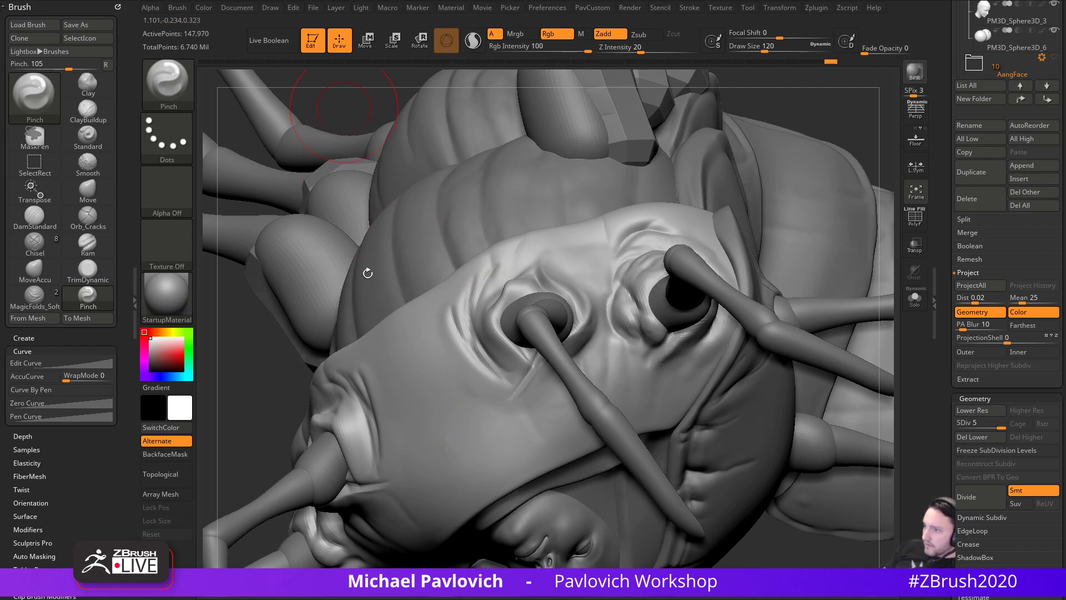
drag(789, 125, 769, 78)
mouse_move(425, 183)
mouse_down()
mouse_move(471, 340)
mouse_move(443, 384)
mouse_move(755, 417)
mouse_move(697, 441)
mouse_move(695, 419)
mouse_move(650, 507)
mouse_move(615, 515)
mouse_move(639, 516)
mouse_up()
key(b)
key(s)
key(t)
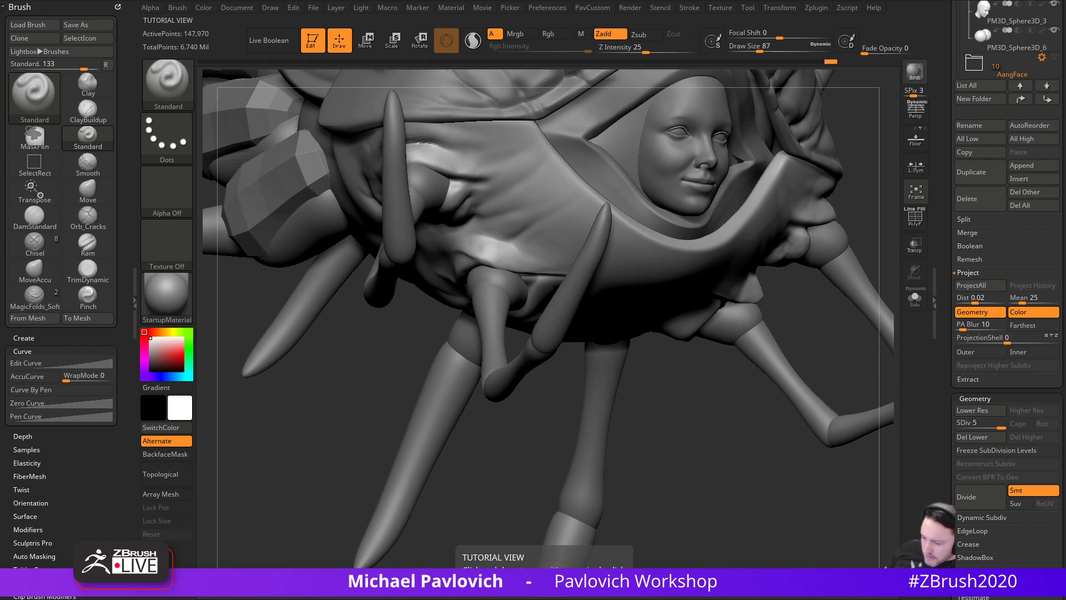
- Make the ring around the face (kohBody001) the active subtool and shrink the brush
drag(441, 349, 289, 538)
alt+click(526, 220)
key(s)
drag(525, 219, 516, 220)
drag(749, 261, 764, 311)
alt+click(466, 348)
key(s)
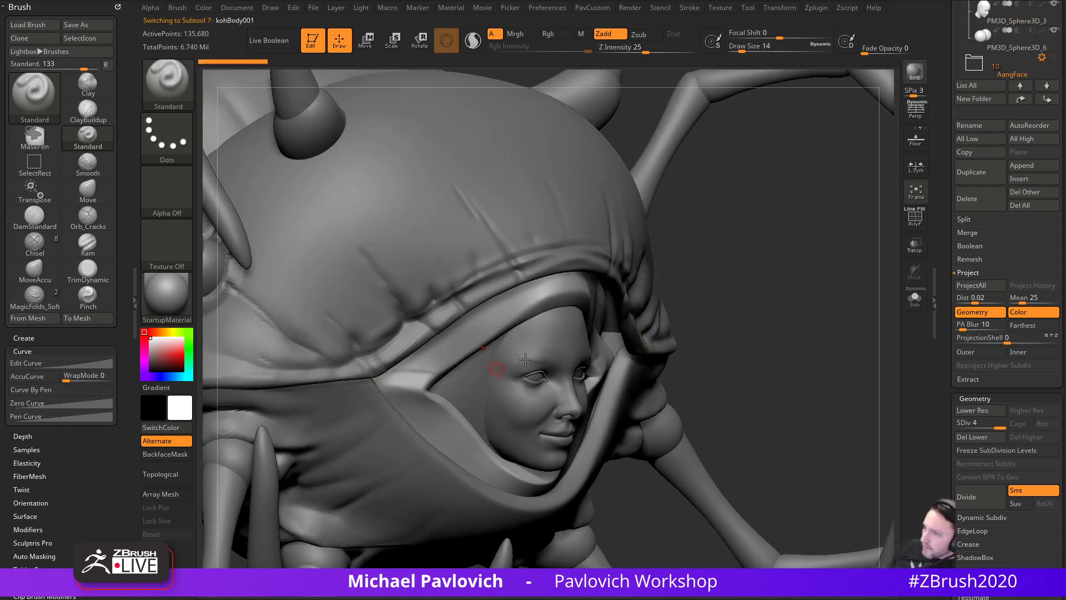
right_drag(465, 381, 429, 371)
key(s)
drag(441, 370, 438, 368)
drag(741, 302, 691, 305)
- Choose the MagicFolds_Soft brush from the brush picker
key(b)
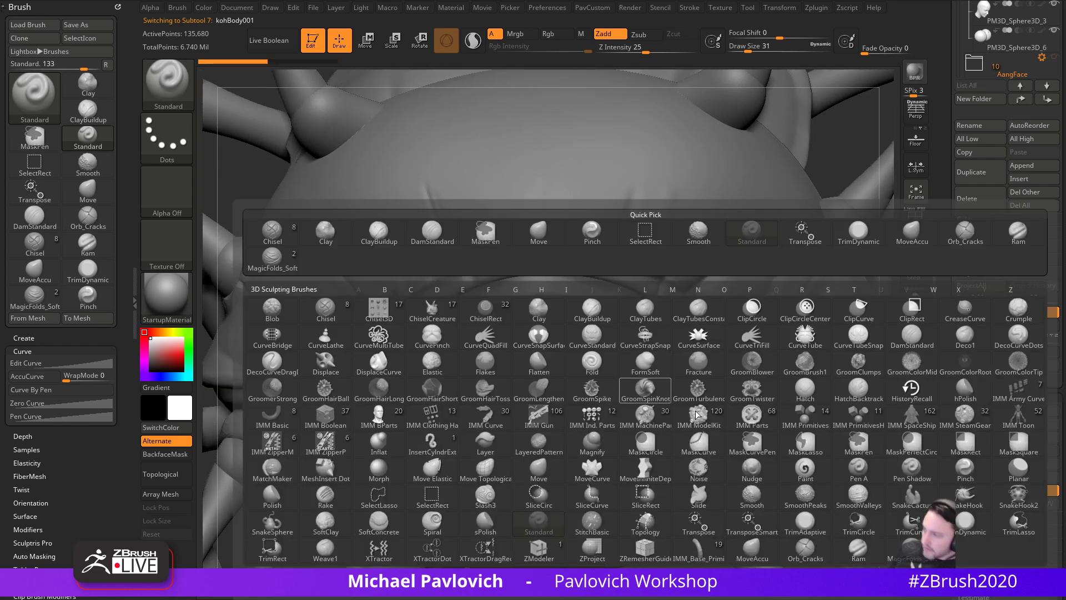
click(858, 496)
drag(864, 197, 742, 321)
- Solo the face ring, smooth its top crease and sculpt soft folds on its lower left and right
click(915, 300)
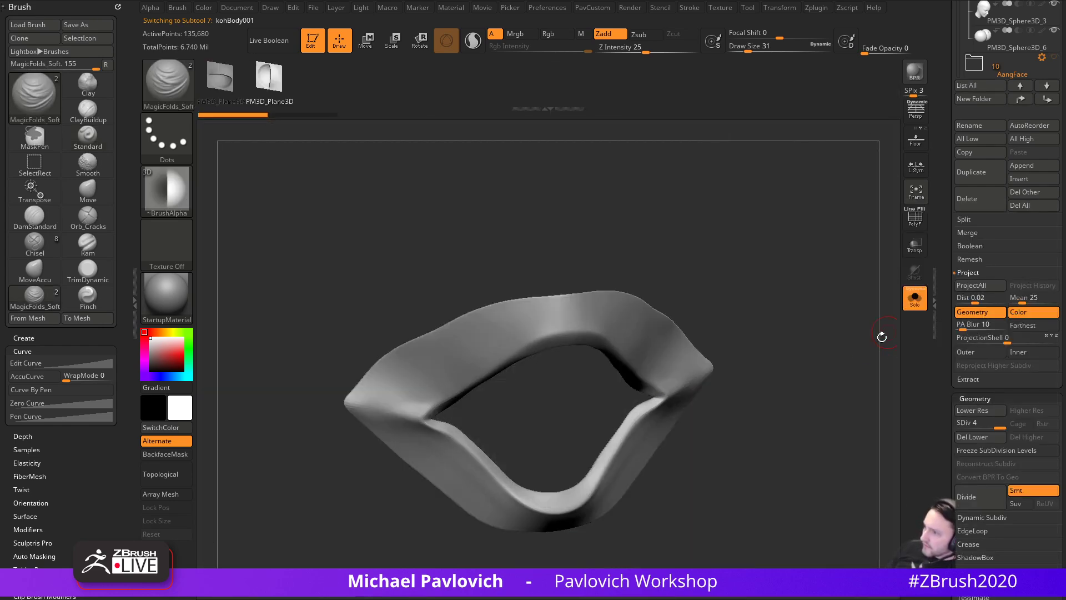
drag(892, 324, 476, 391)
mouse_move(416, 281)
mouse_down()
mouse_move(540, 359)
mouse_move(538, 383)
mouse_move(617, 326)
mouse_up()
key(s)
drag(446, 334, 433, 332)
drag(604, 169, 626, 280)
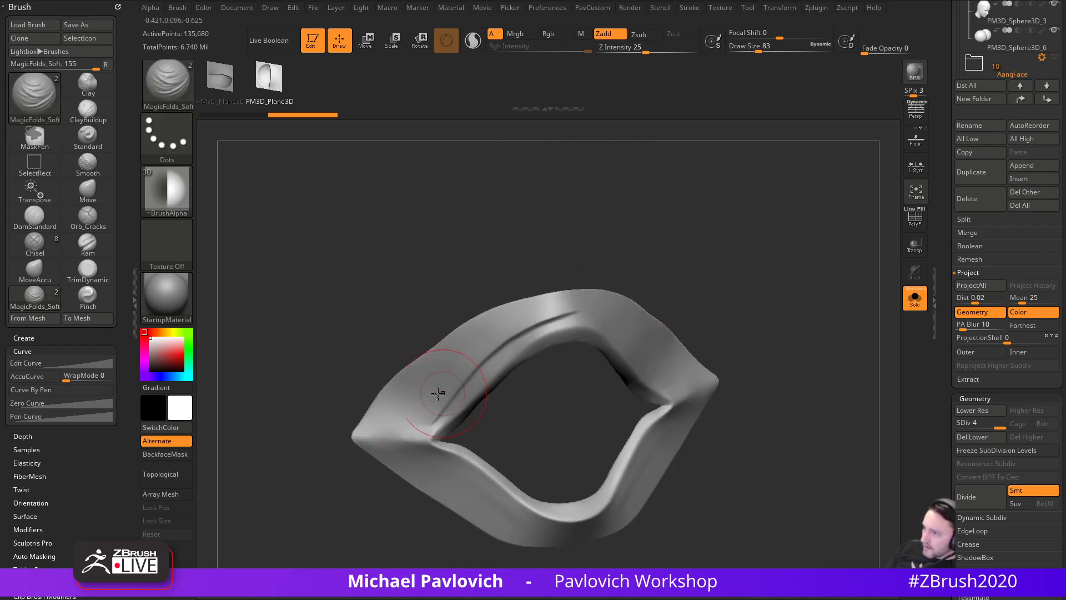
drag(731, 340, 565, 328)
mouse_move(802, 362)
mouse_down()
mouse_move(753, 374)
mouse_move(705, 364)
mouse_up()
mouse_move(627, 336)
shift+mouse_down()
mouse_move(603, 298)
mouse_move(619, 330)
shift+mouse_up()
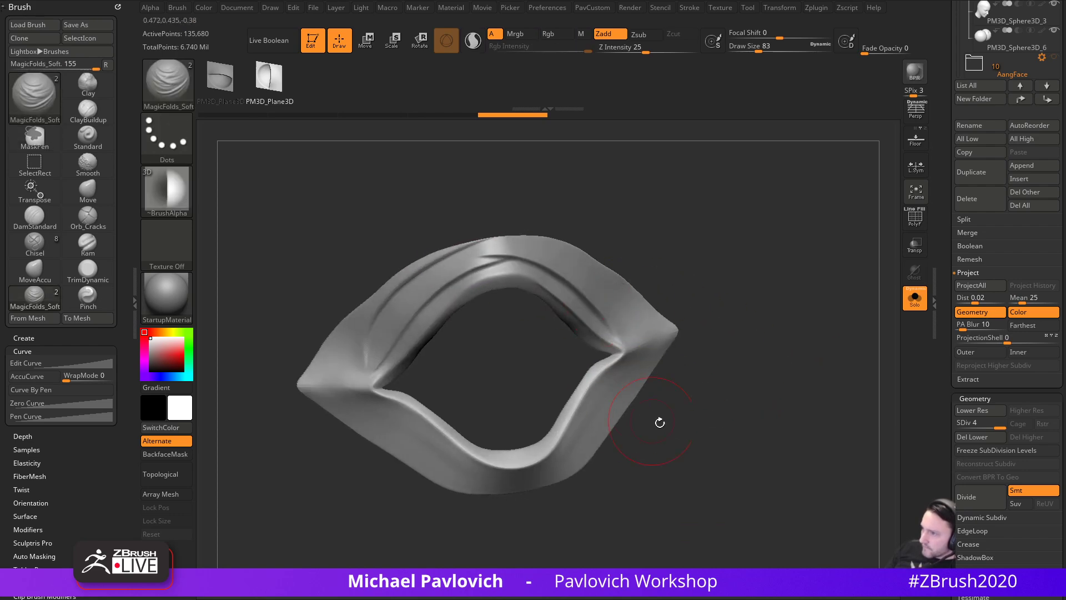
drag(642, 417, 672, 439)
drag(366, 409, 493, 476)
mouse_move(617, 380)
mouse_down()
mouse_move(562, 462)
mouse_move(568, 477)
mouse_up()
click(915, 299)
drag(877, 305, 925, 317)
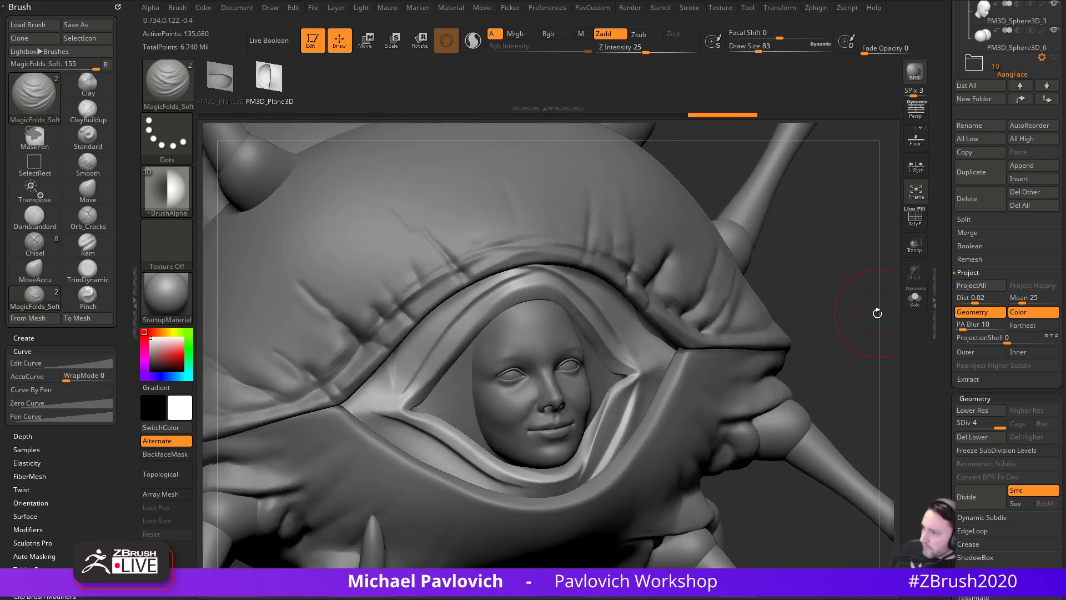
- Undo those folds, re-solo the ring, and add soft folds across its top and lower right
key(ctrl+z)
key(ctrl+z)
key(ctrl+z)
key(ctrl+z)
key(ctrl+z)
key(ctrl+z)
key(ctrl+z)
key(ctrl+z)
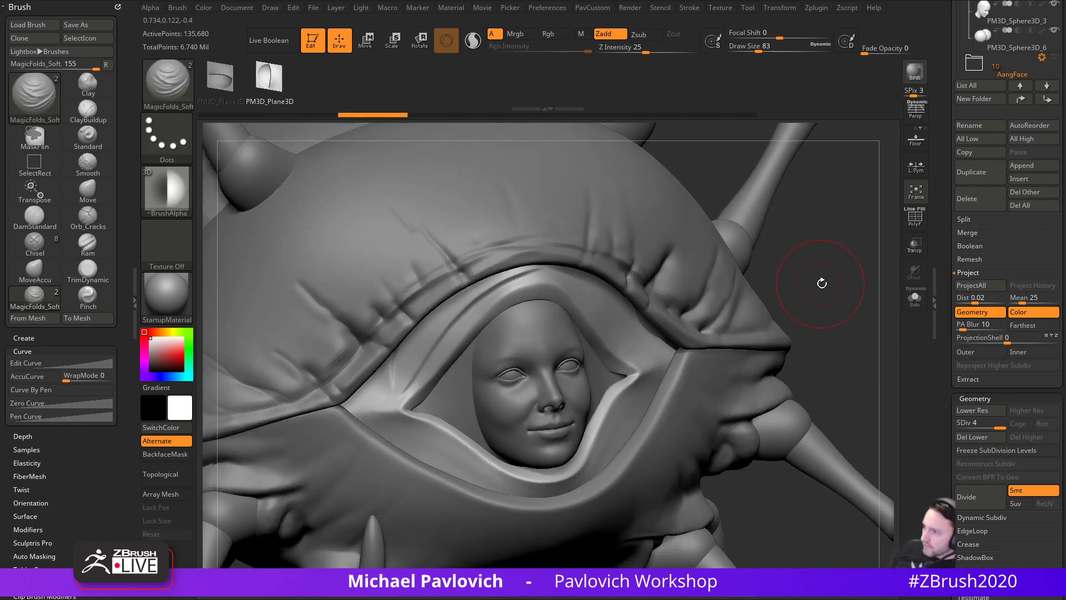
click(914, 301)
drag(832, 285, 830, 303)
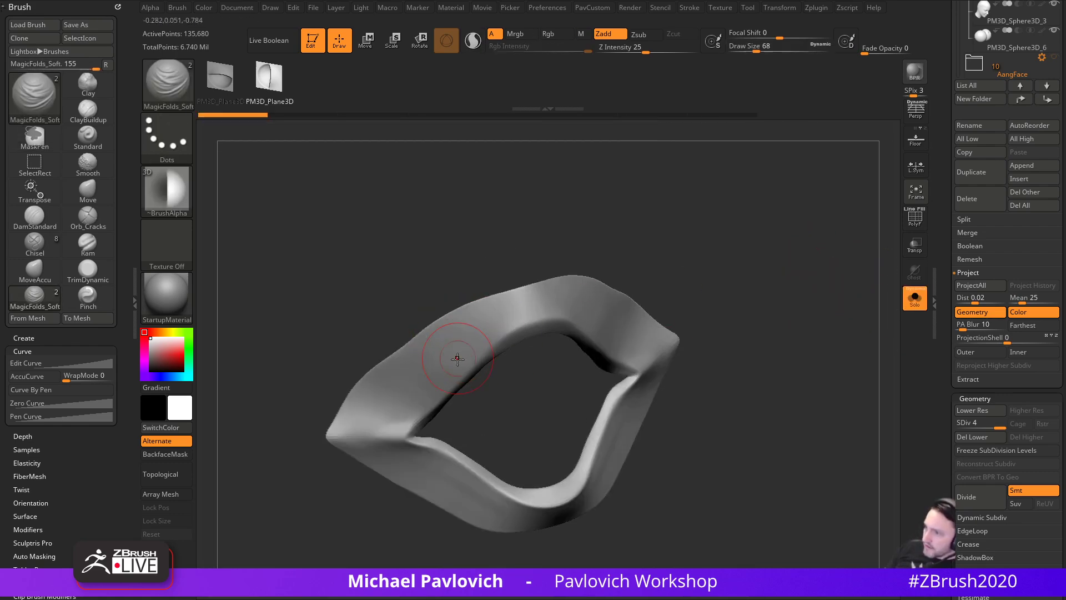
drag(471, 376, 427, 323)
drag(493, 357, 469, 300)
mouse_move(523, 337)
mouse_down()
mouse_move(524, 284)
mouse_move(557, 282)
mouse_up()
drag(584, 339, 600, 292)
drag(685, 302, 656, 310)
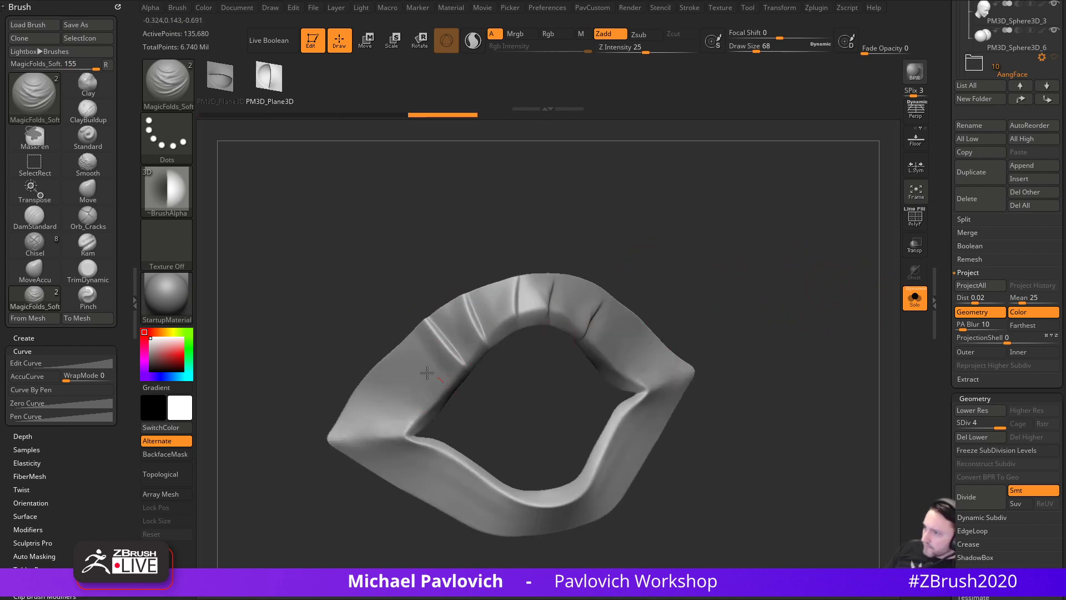
drag(450, 387, 399, 364)
drag(433, 406, 363, 398)
drag(643, 328, 647, 324)
drag(707, 340, 723, 376)
mouse_move(613, 399)
mouse_down()
mouse_move(718, 443)
mouse_move(639, 397)
mouse_up()
mouse_move(416, 501)
mouse_down()
mouse_move(482, 503)
mouse_move(431, 503)
mouse_up()
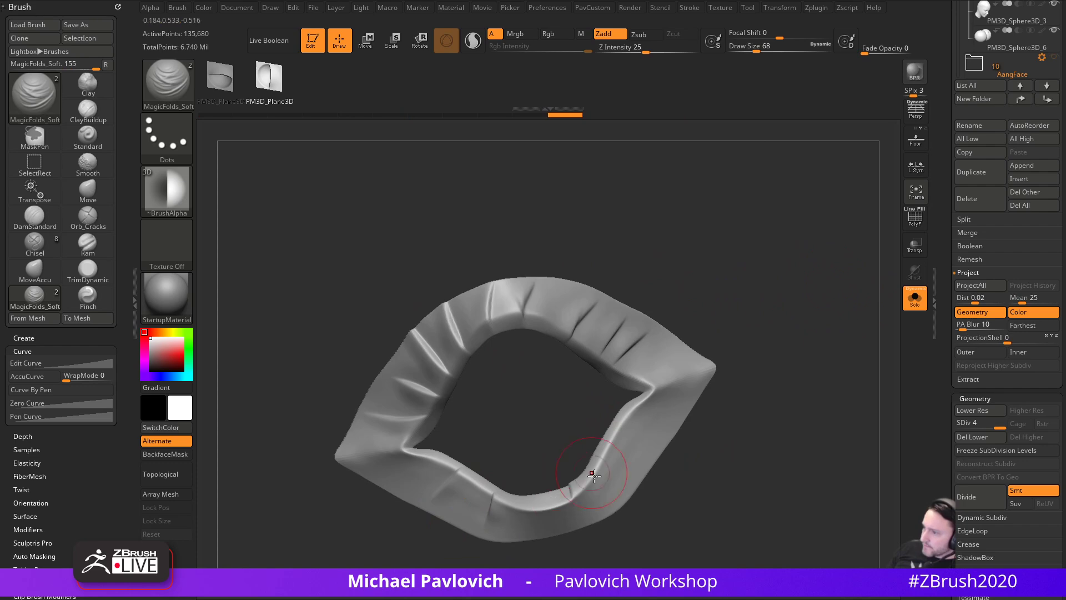
drag(586, 471, 639, 422)
- Show the full creature in a three-quarter view and undo the ridge strokes on the ring
click(915, 298)
mouse_move(888, 222)
mouse_down()
mouse_move(818, 261)
mouse_move(414, 346)
mouse_up()
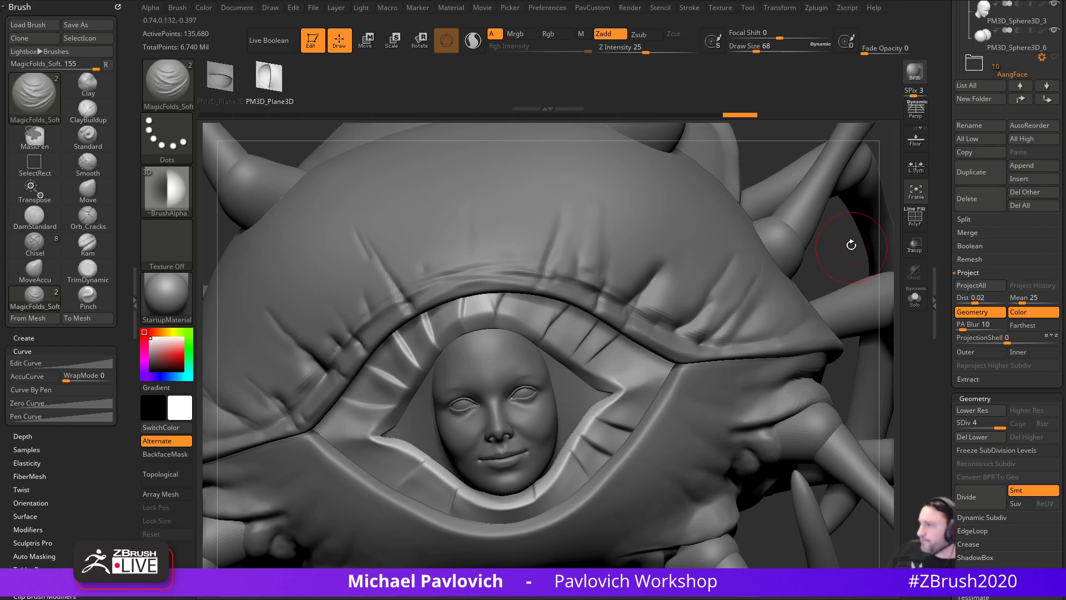
drag(853, 247, 862, 252)
key(ctrl)
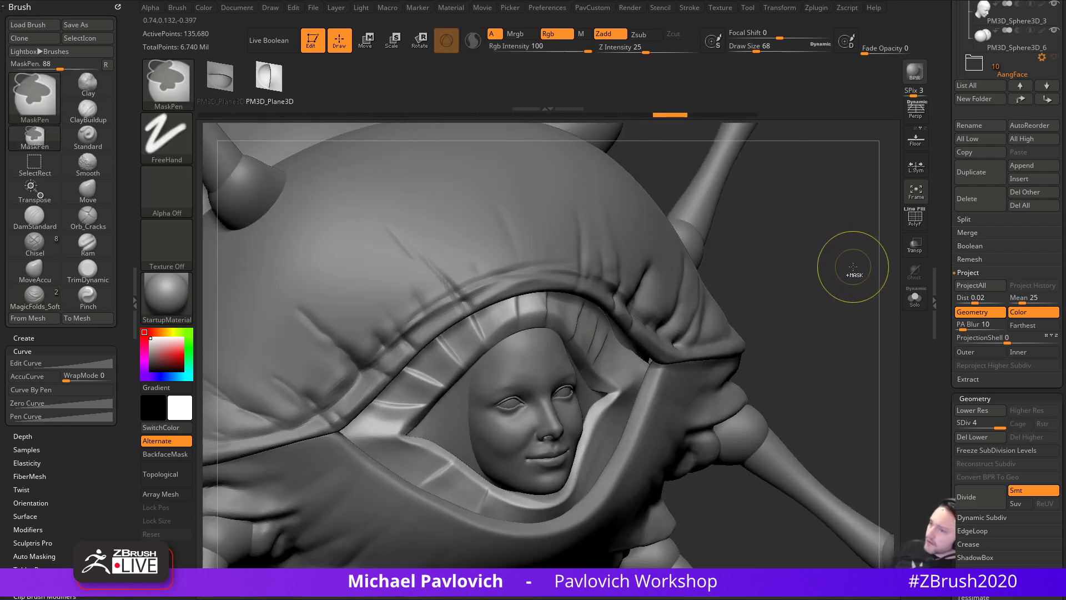
key(ctrl+z)
key(ctrl+z)
key(ctrl+z)
key(ctrl+z)
key(ctrl+z)
key(ctrl+z)
key(ctrl+z)
key(ctrl+z)
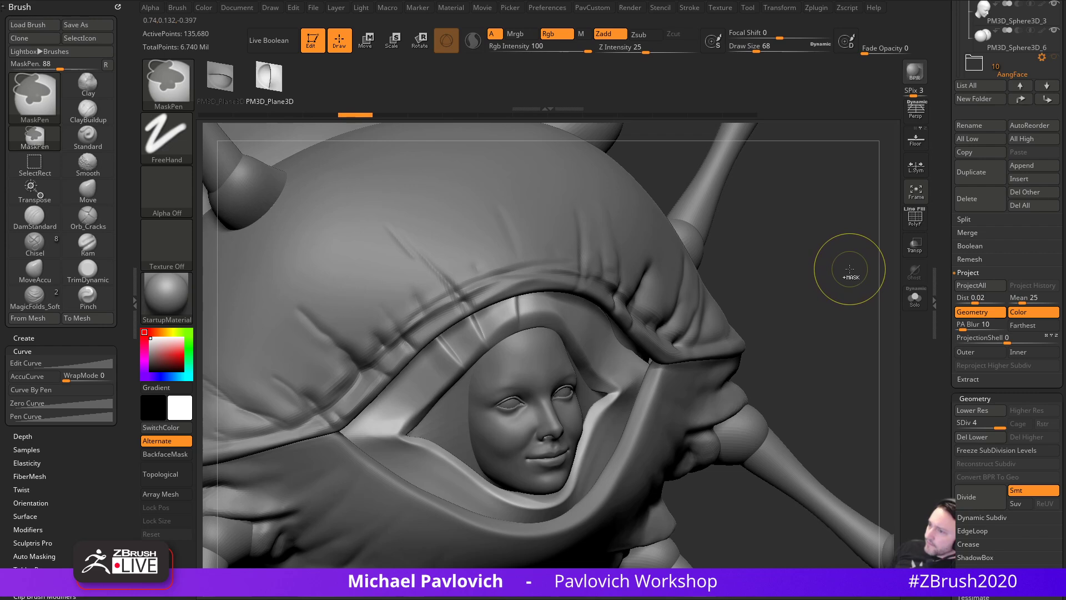
- Solo the shell ring and set up DamStandard at draw size 71
key(ctrl+z)
click(915, 297)
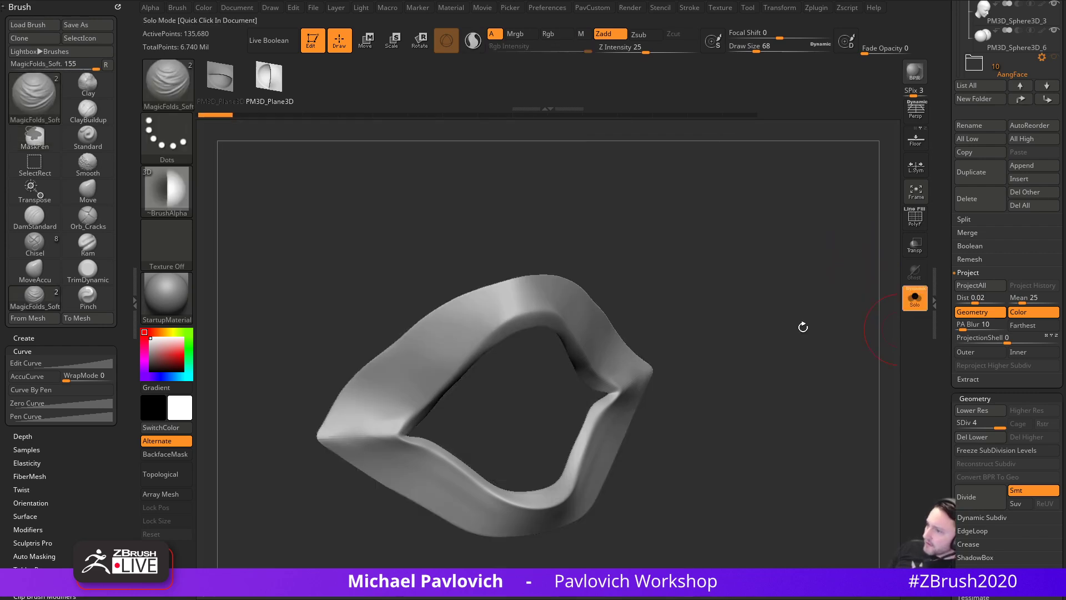
key(b)
key(d)
key(s)
drag(777, 293, 782, 286)
key(s)
click(481, 355)
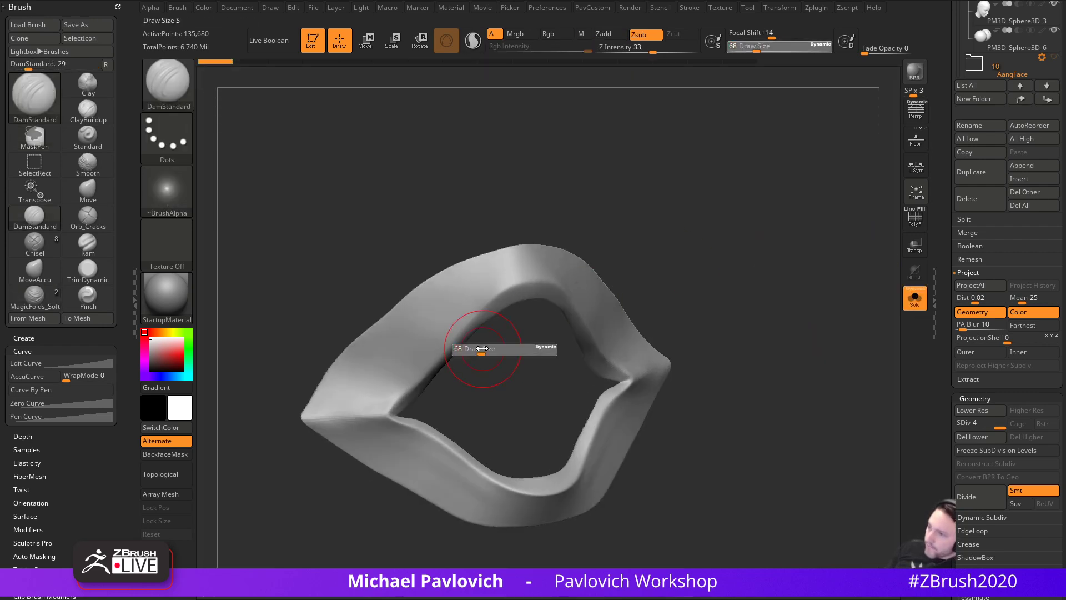
- Carve creases along the upper rim and the upper-left and right inner edges
drag(386, 410, 528, 284)
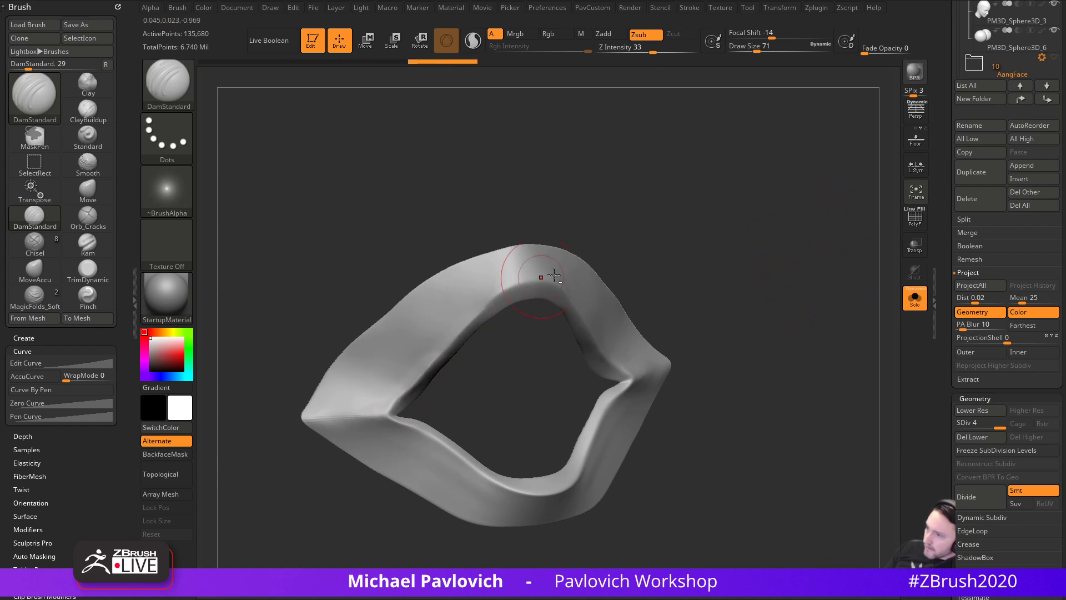
drag(360, 411, 467, 312)
mouse_move(699, 247)
mouse_down()
mouse_move(714, 276)
mouse_move(722, 243)
mouse_move(672, 302)
mouse_move(699, 294)
mouse_up()
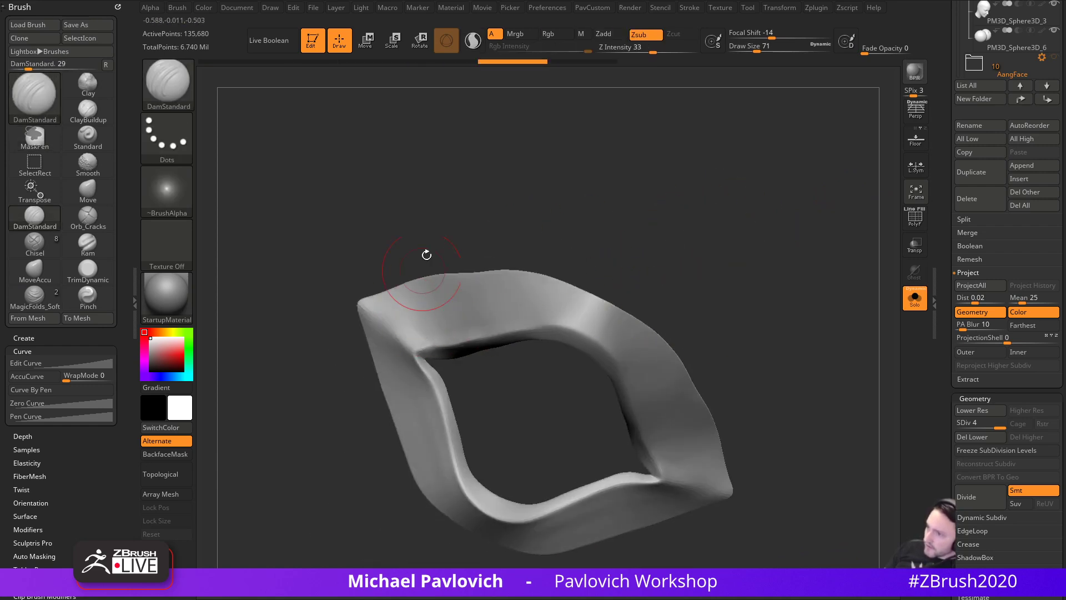
key(ctrl+z)
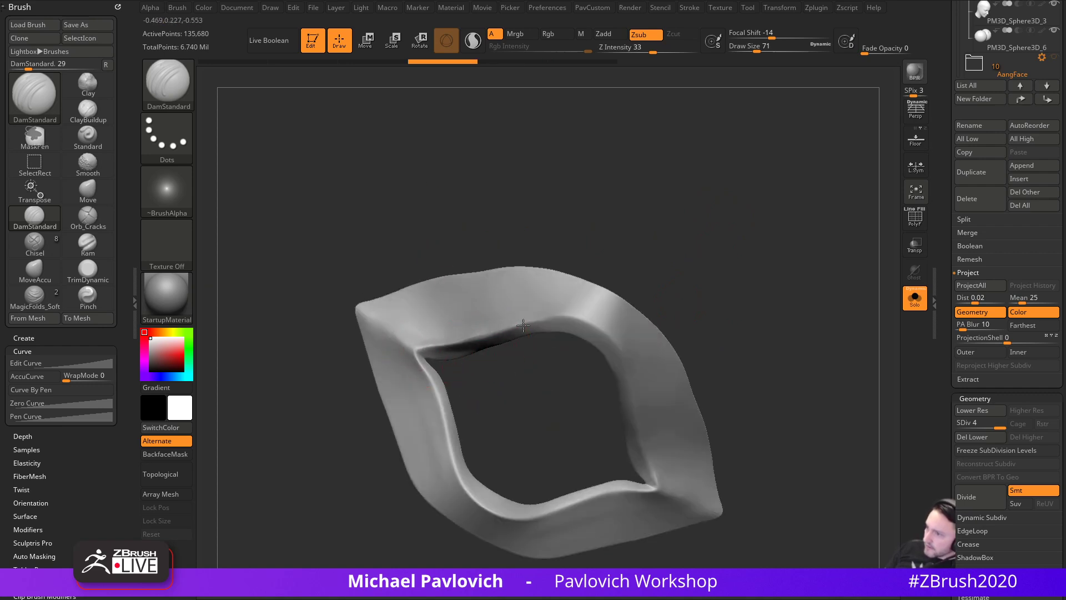
key(ctrl+shift+z)
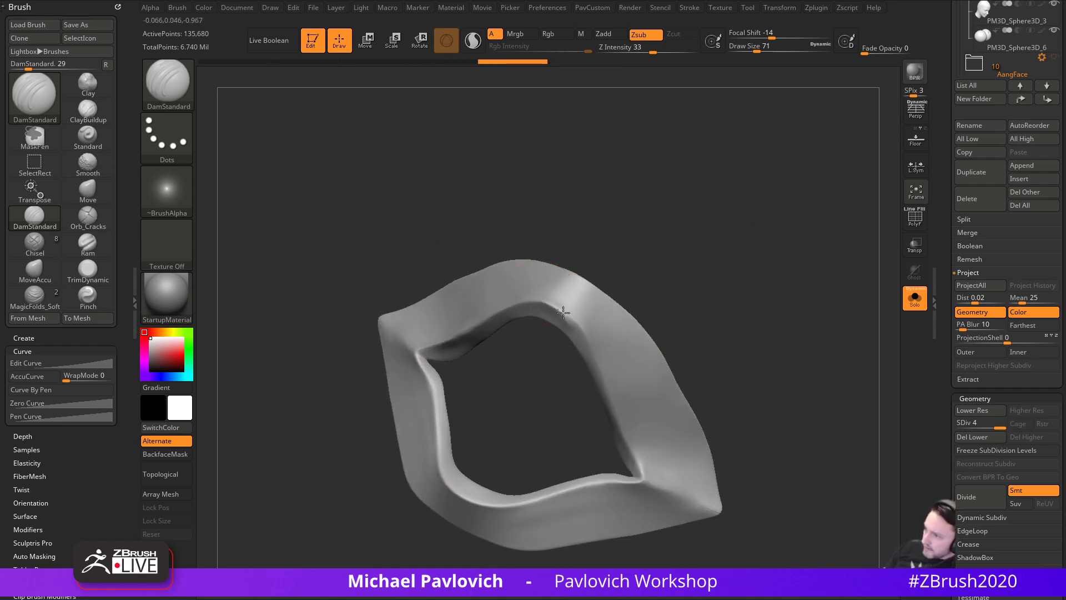
drag(592, 349, 621, 413)
mouse_move(732, 383)
mouse_down()
mouse_move(755, 360)
mouse_move(743, 380)
mouse_move(735, 370)
mouse_up()
drag(578, 430, 537, 286)
mouse_move(672, 322)
mouse_down()
mouse_move(669, 289)
mouse_move(638, 332)
mouse_up()
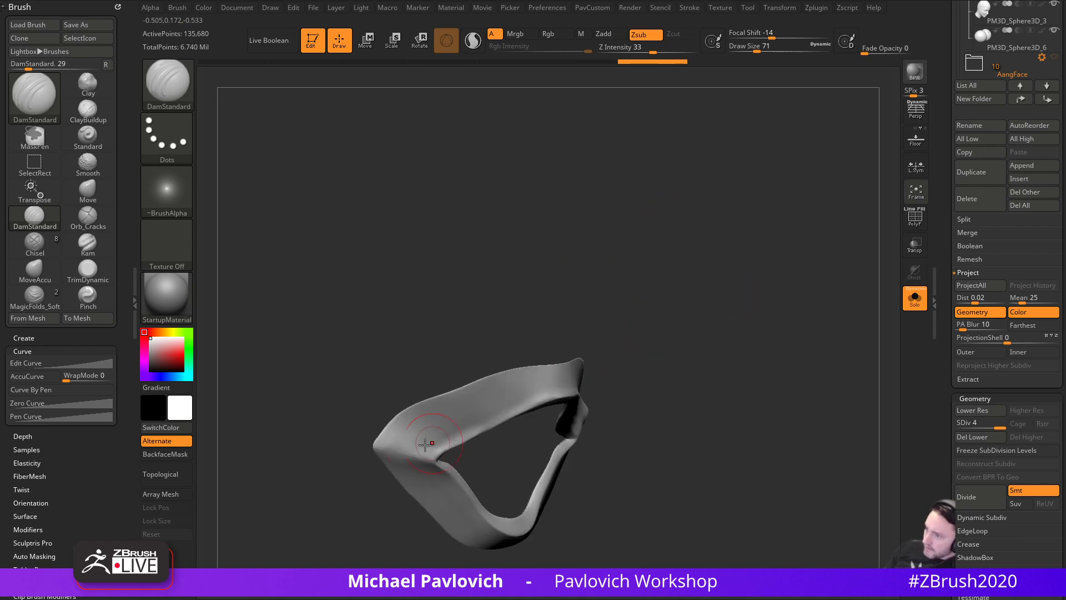
mouse_move(445, 439)
mouse_down()
mouse_move(533, 395)
mouse_move(417, 451)
mouse_up()
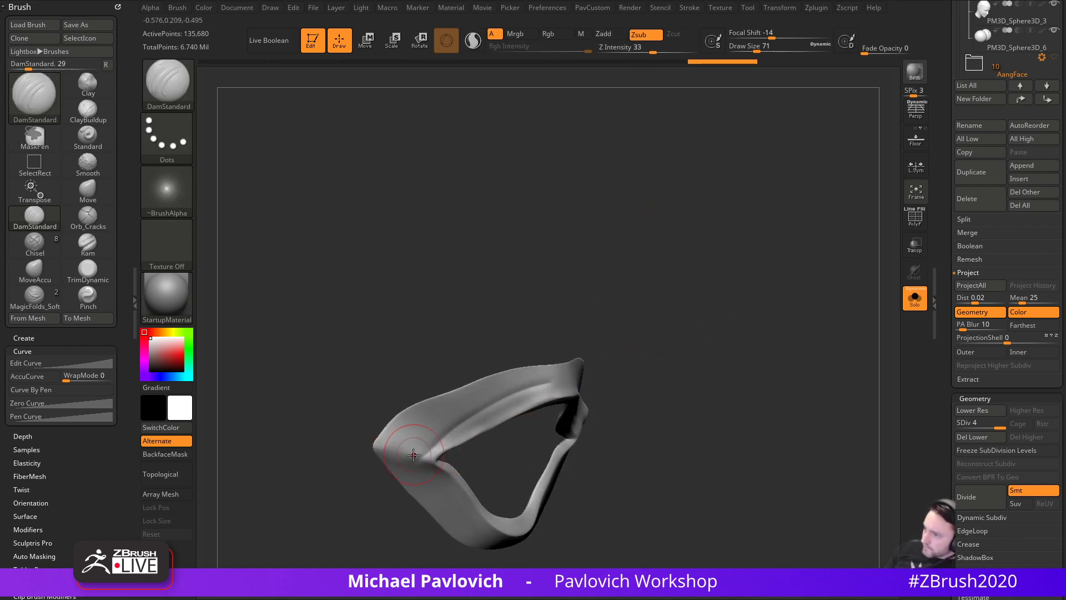
- Cut more creases along the upper rim, lower-left rim and lower inner rim, then inspect them
drag(696, 371, 488, 357)
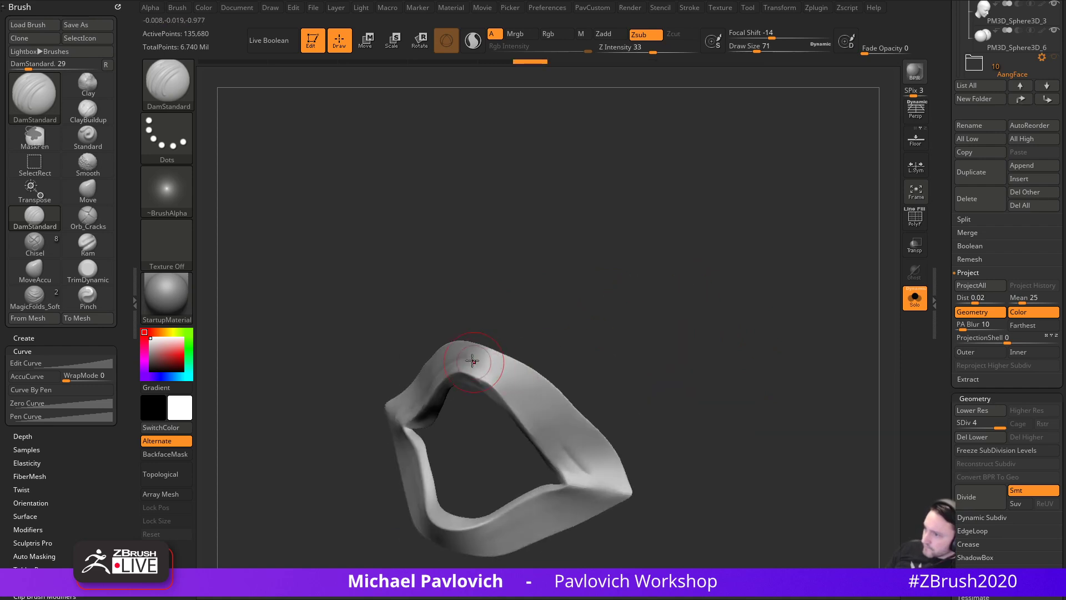
drag(650, 451, 637, 412)
shift+drag(548, 381, 494, 345)
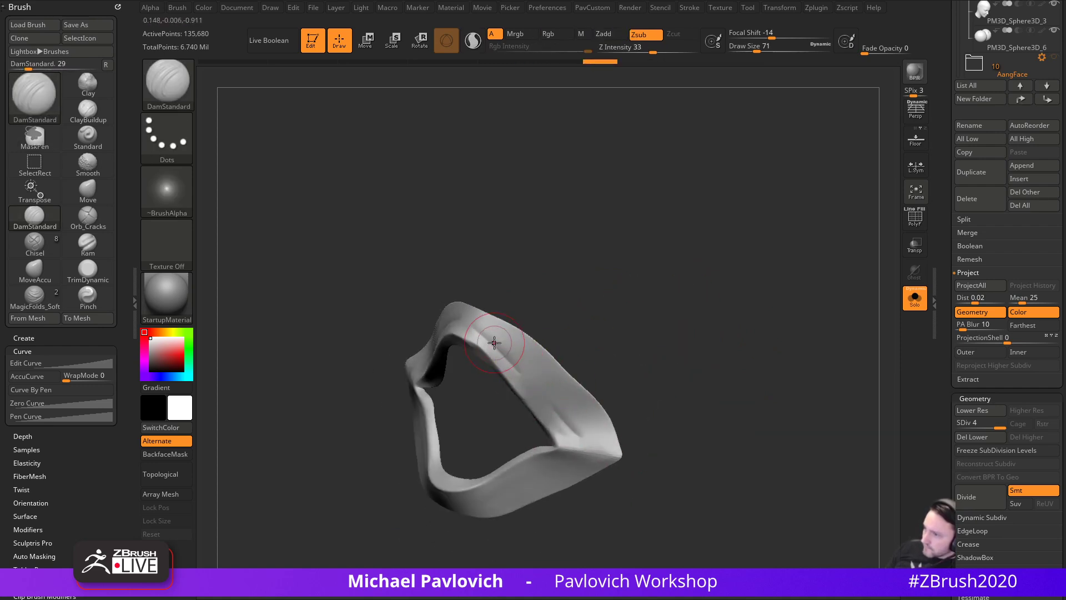
mouse_move(539, 416)
mouse_down()
mouse_move(554, 425)
mouse_move(483, 338)
mouse_move(516, 377)
mouse_up()
mouse_move(622, 356)
mouse_down()
mouse_move(686, 330)
mouse_move(722, 332)
mouse_up()
mouse_move(349, 382)
mouse_down()
mouse_move(411, 447)
mouse_move(368, 429)
mouse_up()
drag(330, 382, 415, 469)
drag(508, 483, 578, 445)
drag(457, 460, 524, 431)
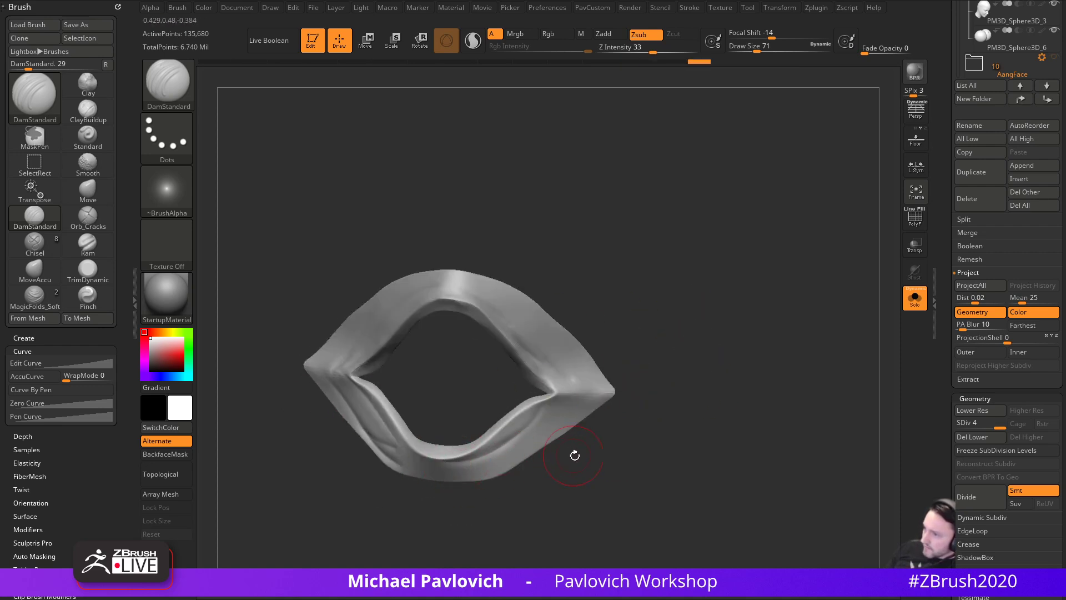
drag(573, 455, 508, 445)
drag(572, 385, 469, 458)
mouse_move(613, 247)
mouse_down()
mouse_move(629, 301)
mouse_move(529, 317)
mouse_up()
drag(655, 272, 626, 314)
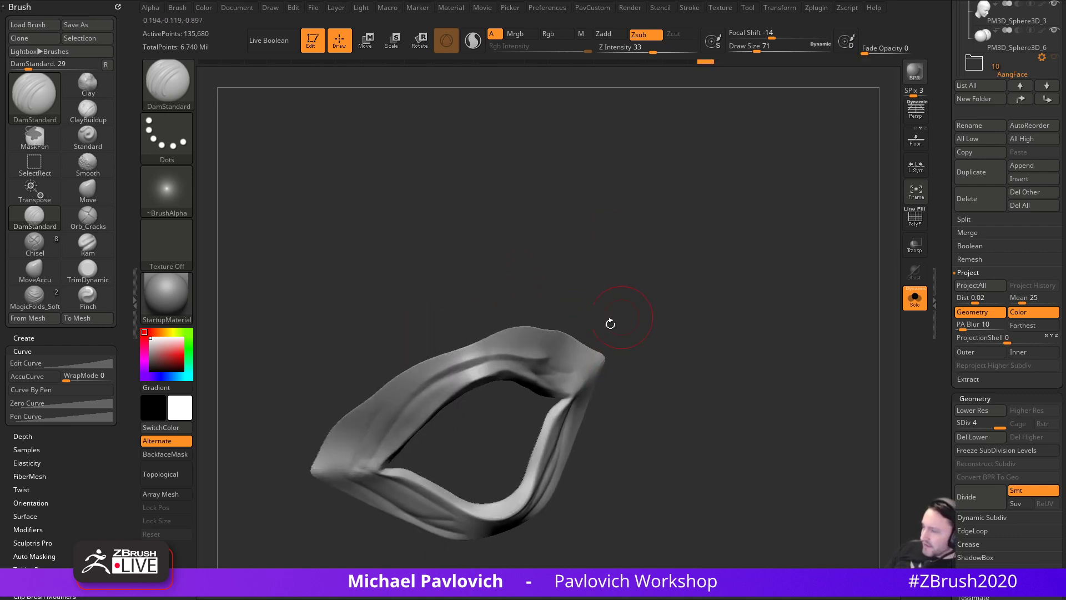
drag(667, 352, 680, 305)
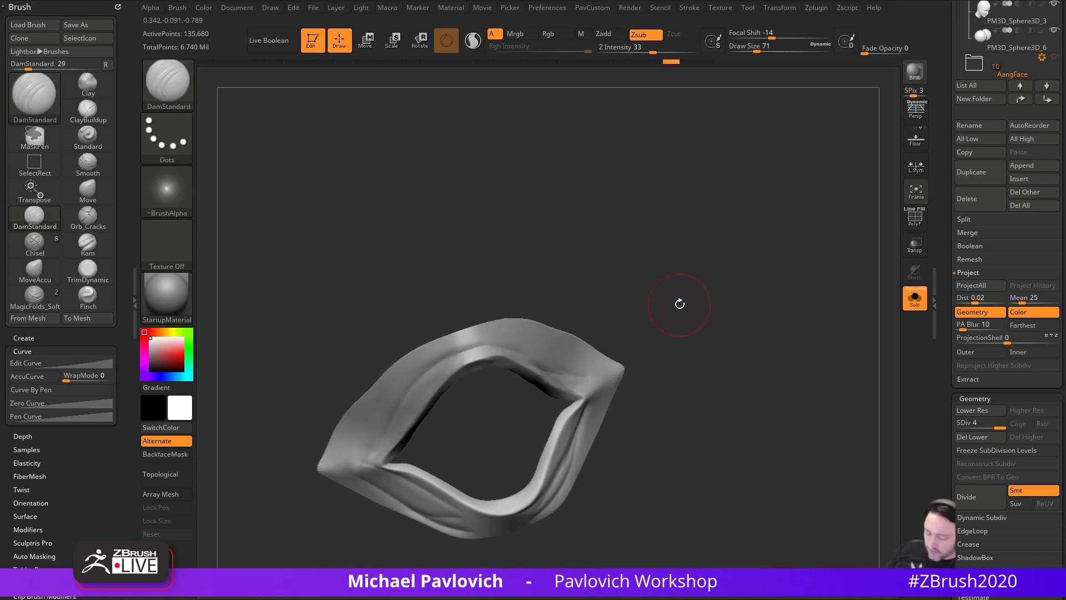
- Switch to the Standard build-up brush and set its draw size to 44
key(b)
key(s)
key(t)
key(space)
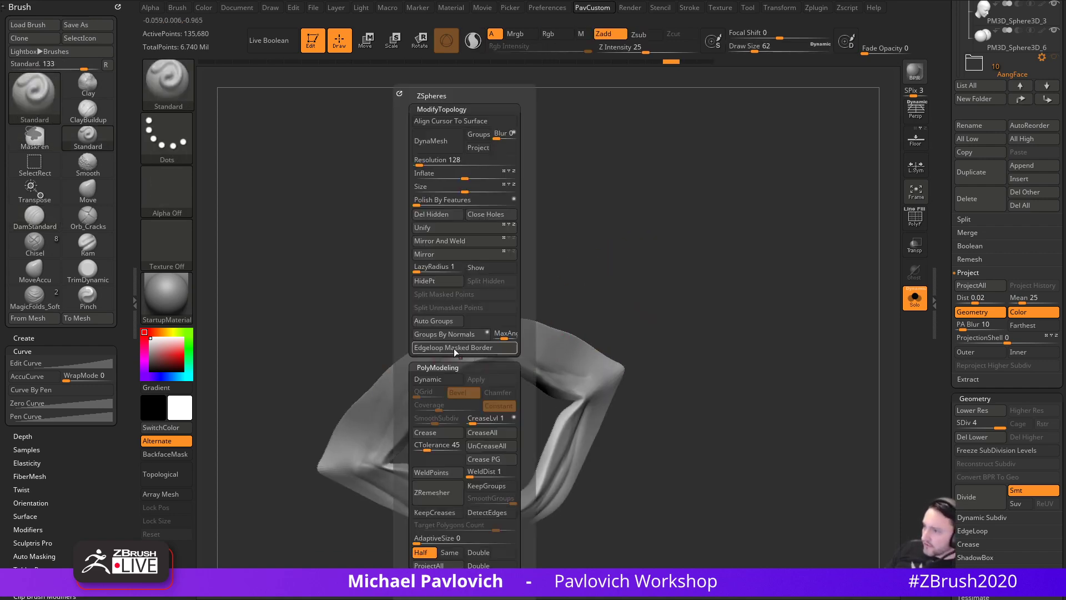
mouse_move(676, 225)
mouse_down()
mouse_move(711, 223)
mouse_move(642, 259)
mouse_up()
key(s)
key(s)
drag(405, 418, 401, 418)
- Raise ridges along the upper band and the lower-left band of the ring
drag(404, 412, 478, 348)
key(ctrl+z)
drag(377, 443, 497, 342)
drag(650, 341, 613, 335)
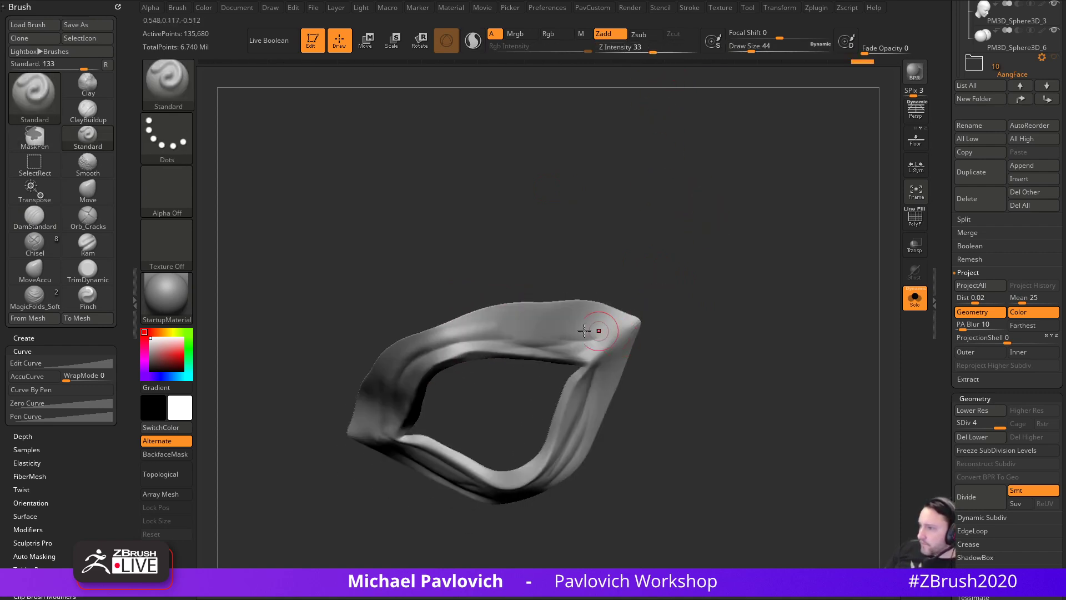
drag(463, 333, 536, 347)
drag(502, 412, 556, 428)
drag(400, 457, 451, 489)
drag(588, 481, 519, 482)
- Resize the brush from 62 to 49 and run a ridge down the right band
key(s)
drag(454, 473, 569, 447)
key(s)
drag(598, 404, 594, 404)
drag(602, 384, 566, 439)
mouse_move(757, 377)
mouse_down()
mouse_move(781, 293)
mouse_move(794, 326)
mouse_up()
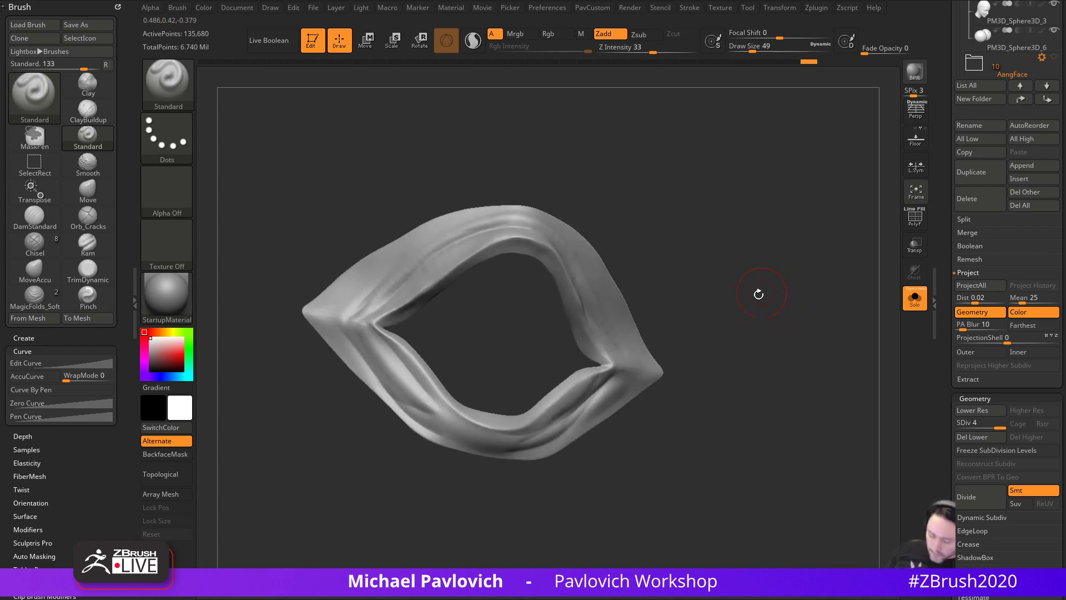
- Switch back to DamStandard at draw size 44 and zoom in on the ring
key(b)
key(d)
key(s)
alt+drag(758, 293, 690, 323)
key(s)
drag(347, 363, 335, 363)
- Lower DamStandard to draw size 35 and carve a short groove into the ring's left corner
mouse_move(407, 317)
alt+mouse_down()
mouse_move(448, 373)
mouse_move(388, 362)
alt+mouse_up()
drag(495, 374, 807, 389)
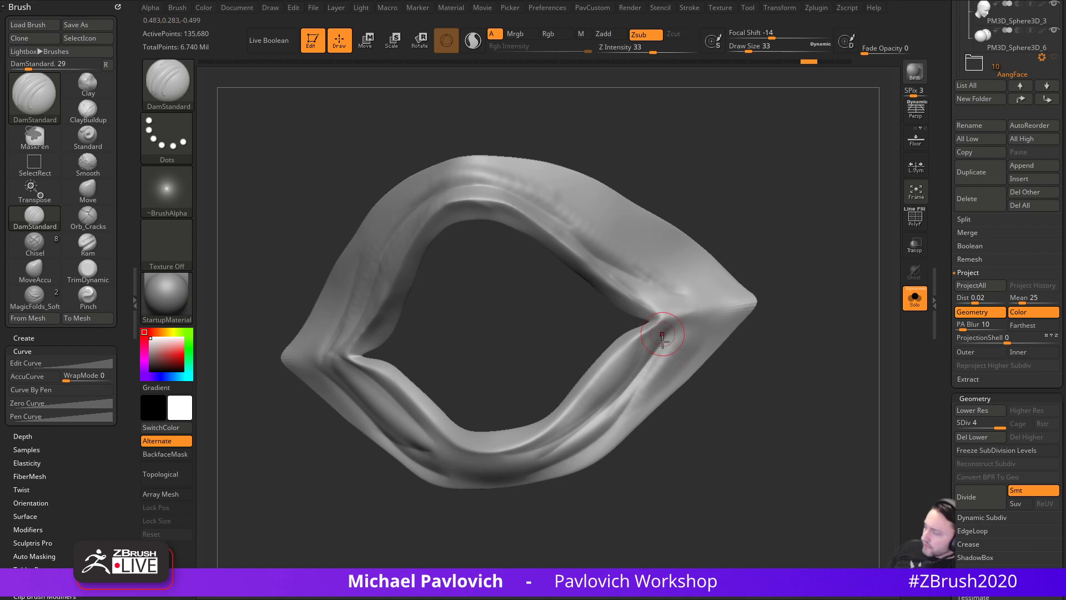
drag(755, 219, 788, 322)
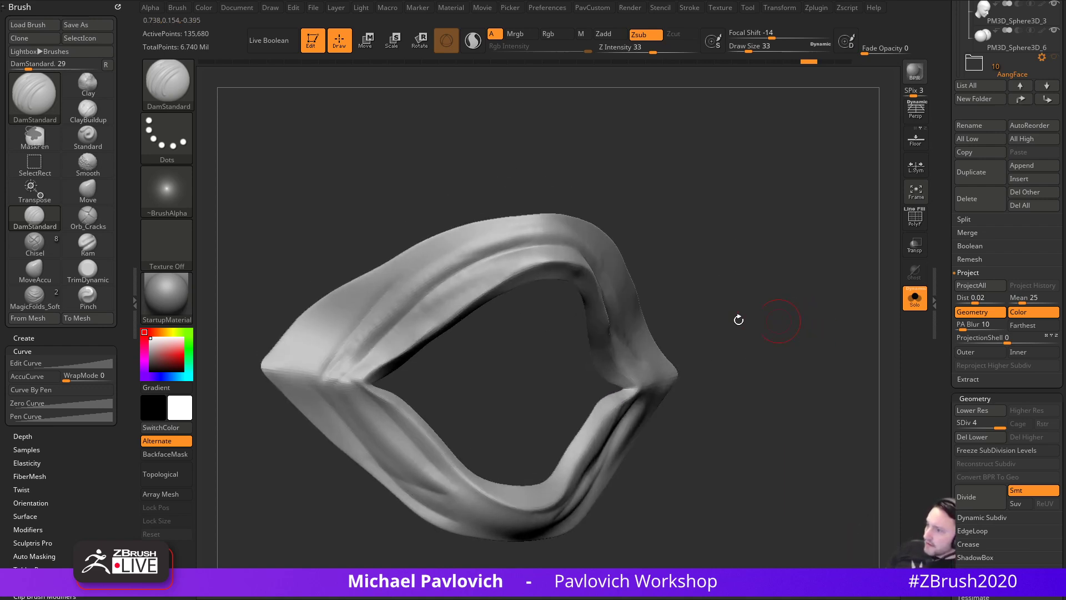
drag(320, 372, 324, 405)
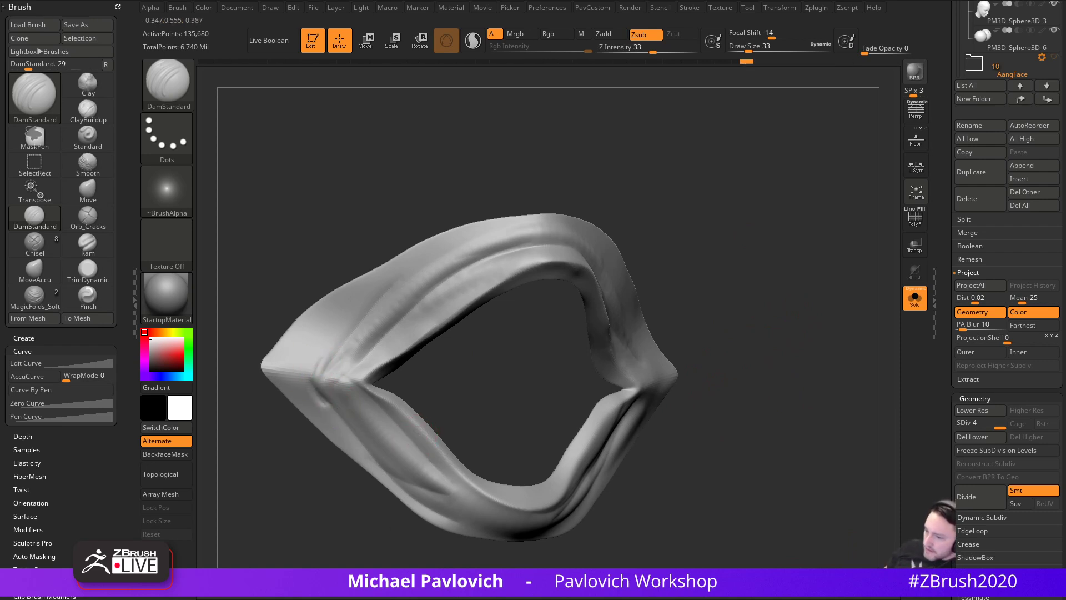
key(super+e)
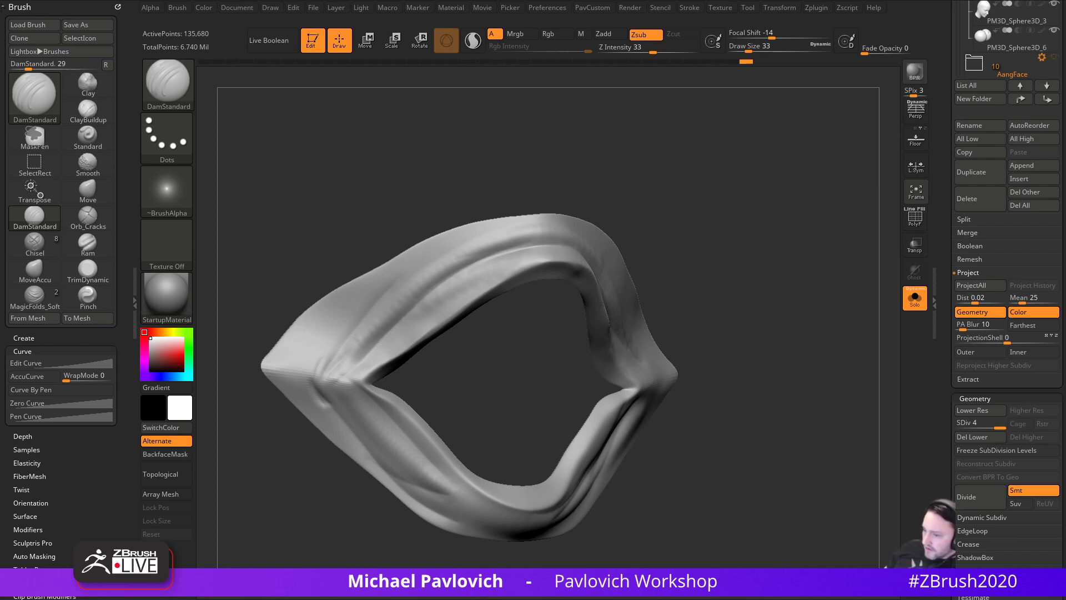
- Scroll the Schell reference folder down and open goliath-head-12.jpg
drag(568, 0, 525, 76)
scroll(471, 297, down, 10)
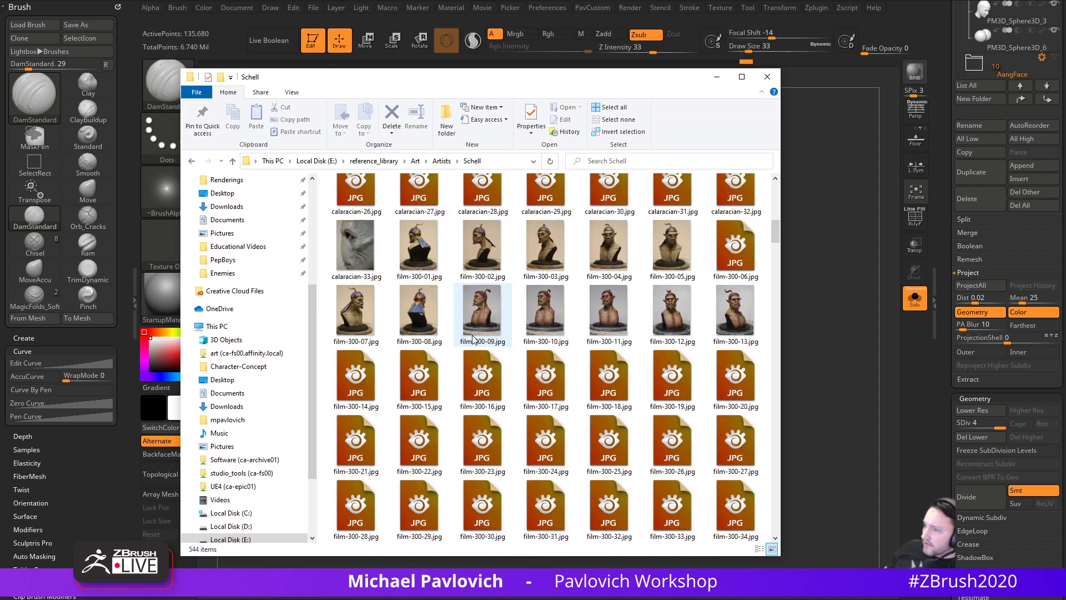
scroll(474, 316, down, 6)
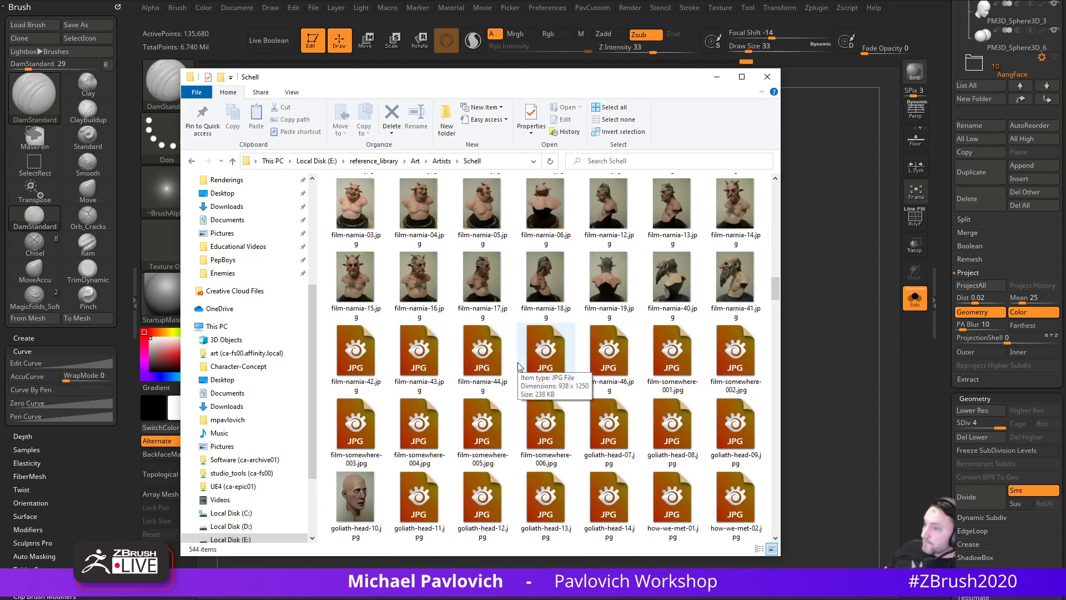
click(364, 198)
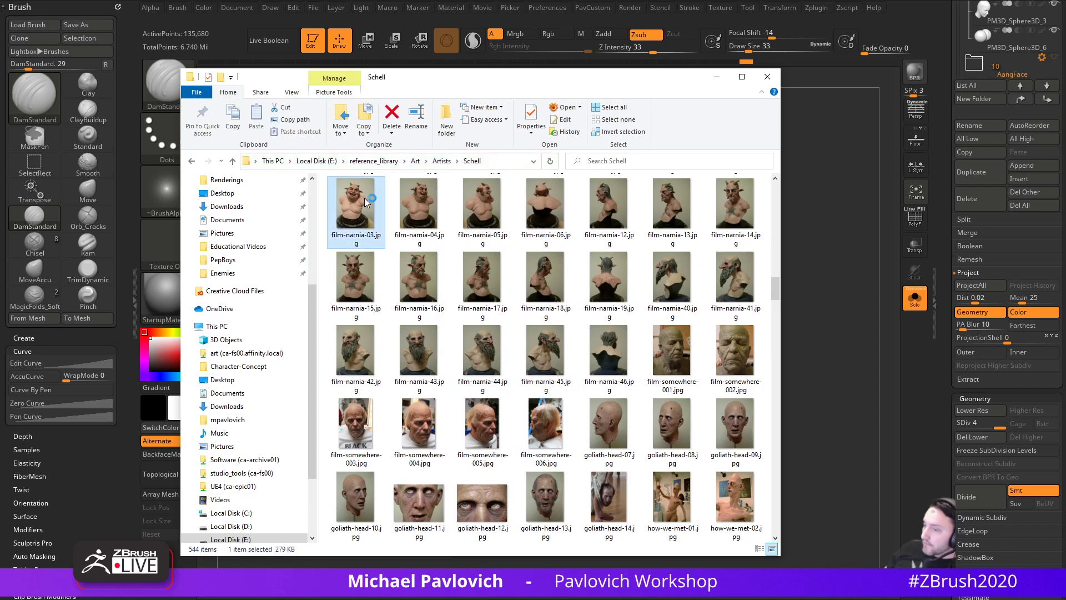
double_click(492, 502)
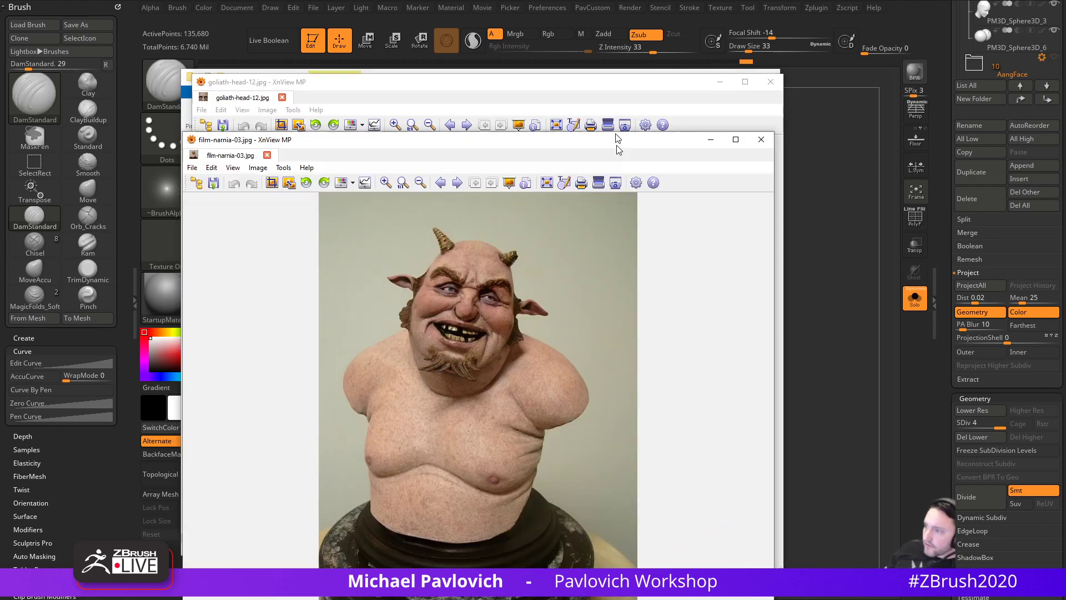
- Pan over the film-narnia-03.jpg face, then close it and goliath-head-12.jpg
drag(617, 145, 611, 122)
scroll(495, 301, up, 4)
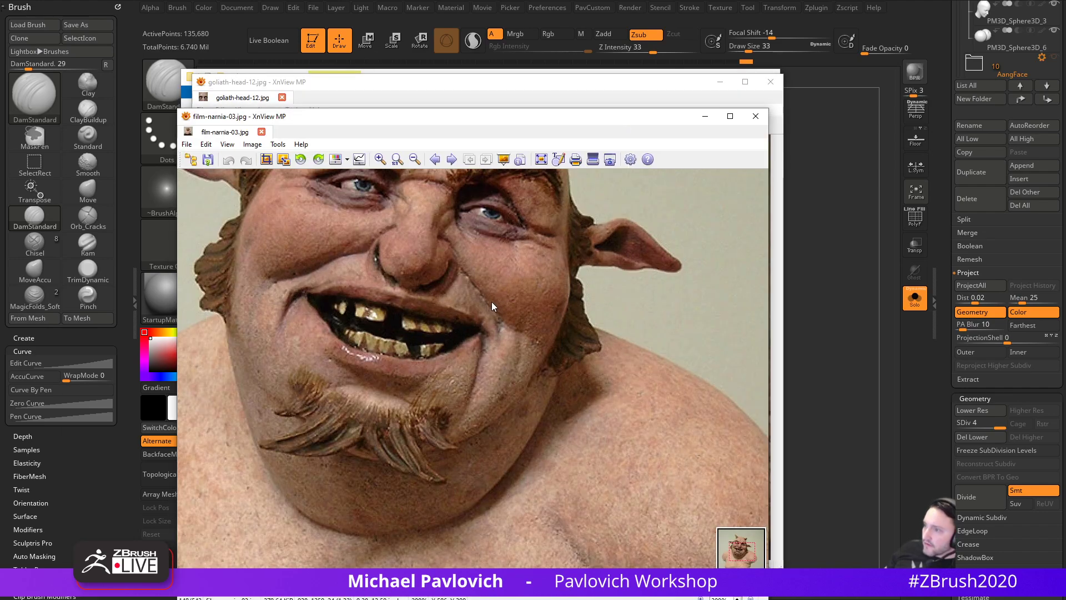
drag(495, 302, 561, 417)
click(755, 116)
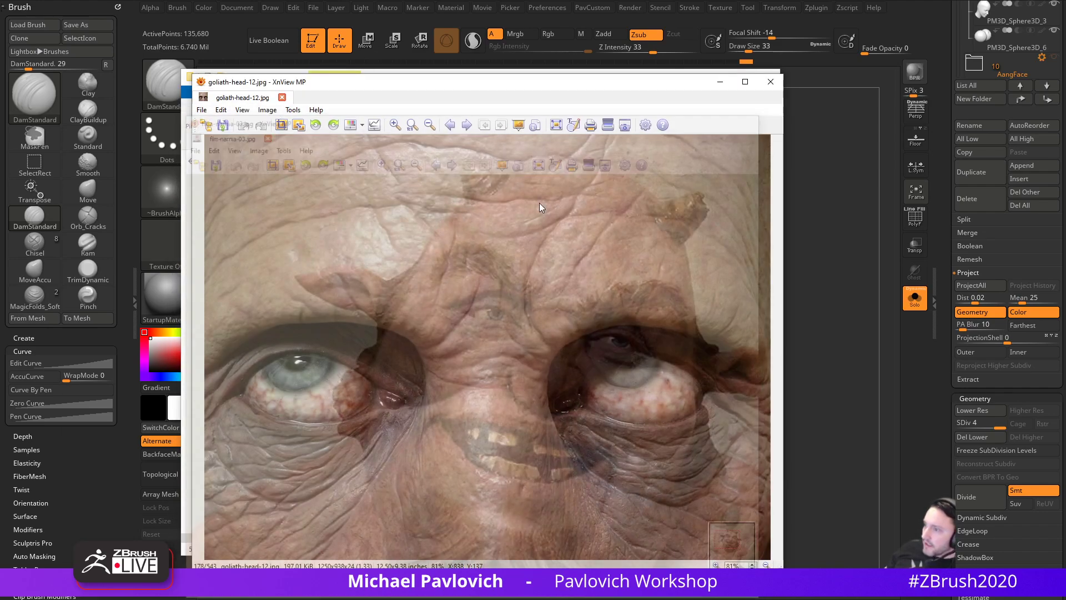
scroll(411, 394, up, 1)
scroll(504, 290, down, 3)
scroll(504, 293, up, 2)
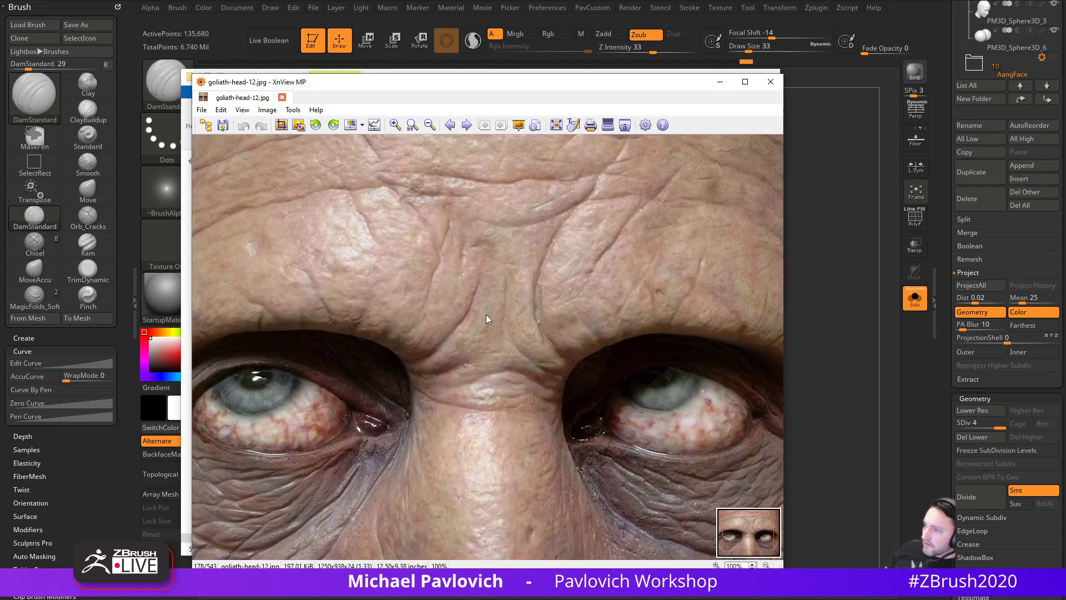
click(771, 82)
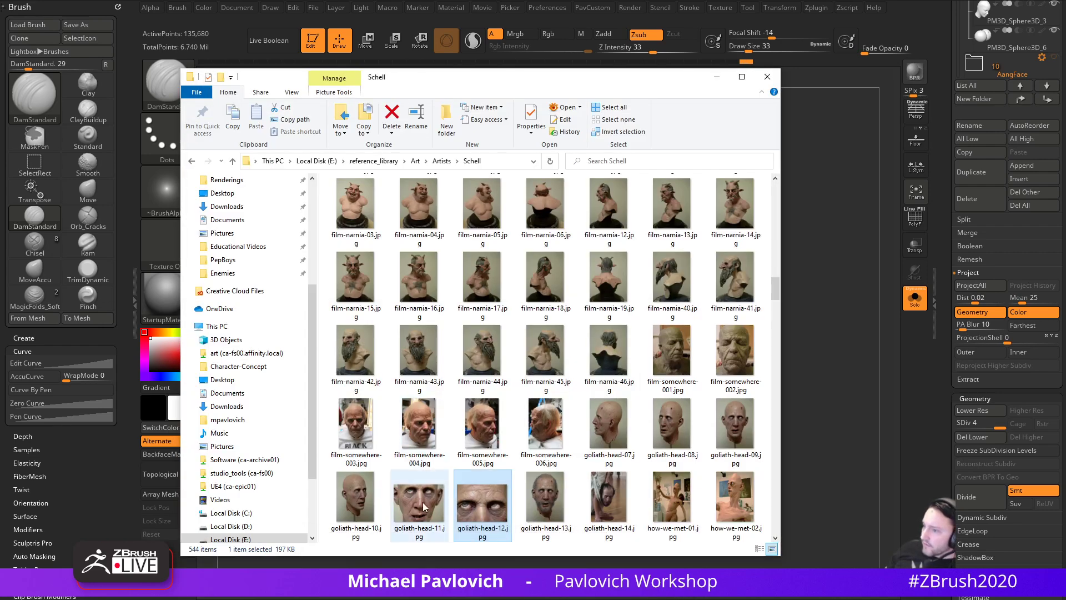
- View goliath-head-09.jpg's wrinkled face, then move the photo and Explorer aside to reveal ZBrush
click(728, 426)
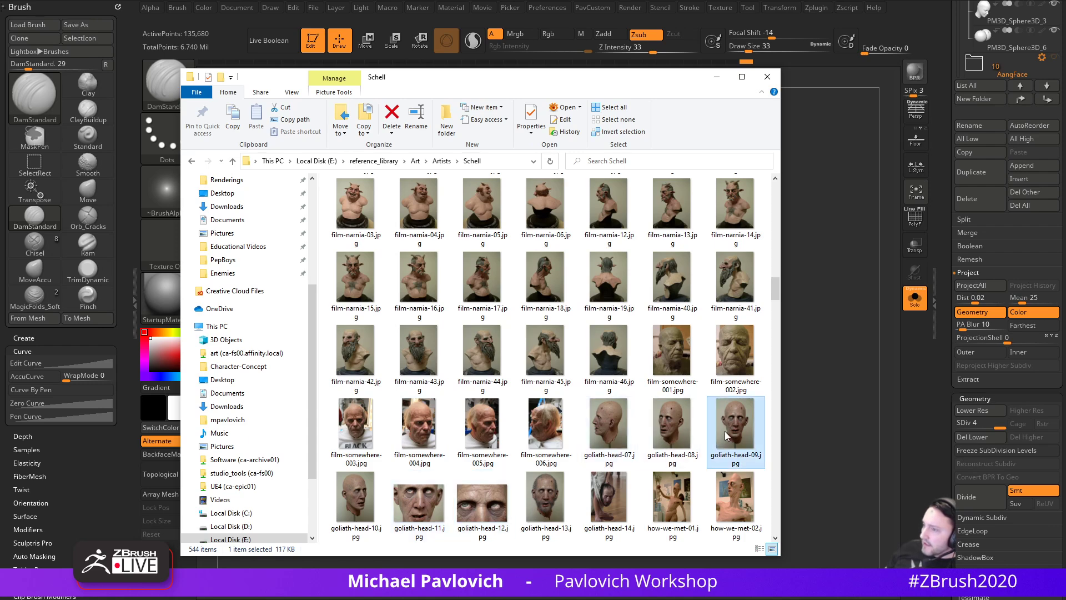
drag(489, 598, 743, 66)
scroll(639, 311, up, 3)
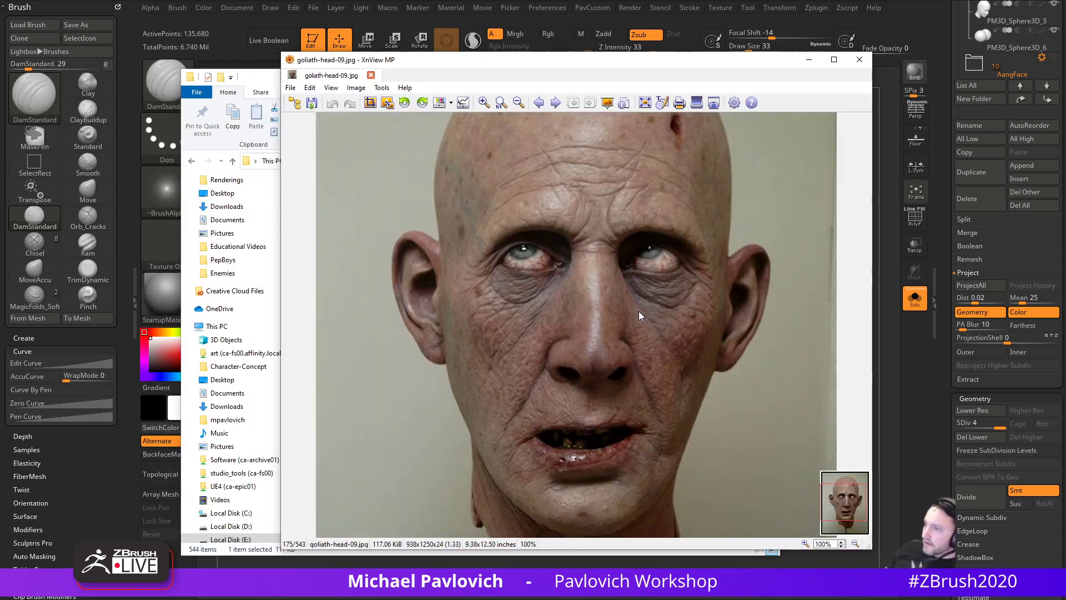
drag(569, 302, 502, 325)
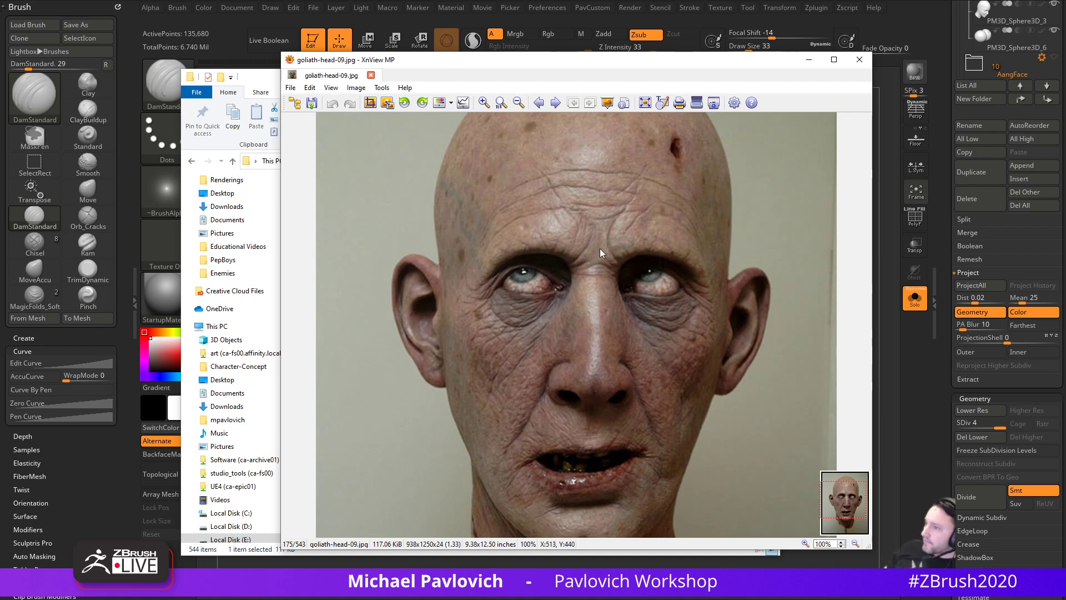
drag(593, 62, 861, 175)
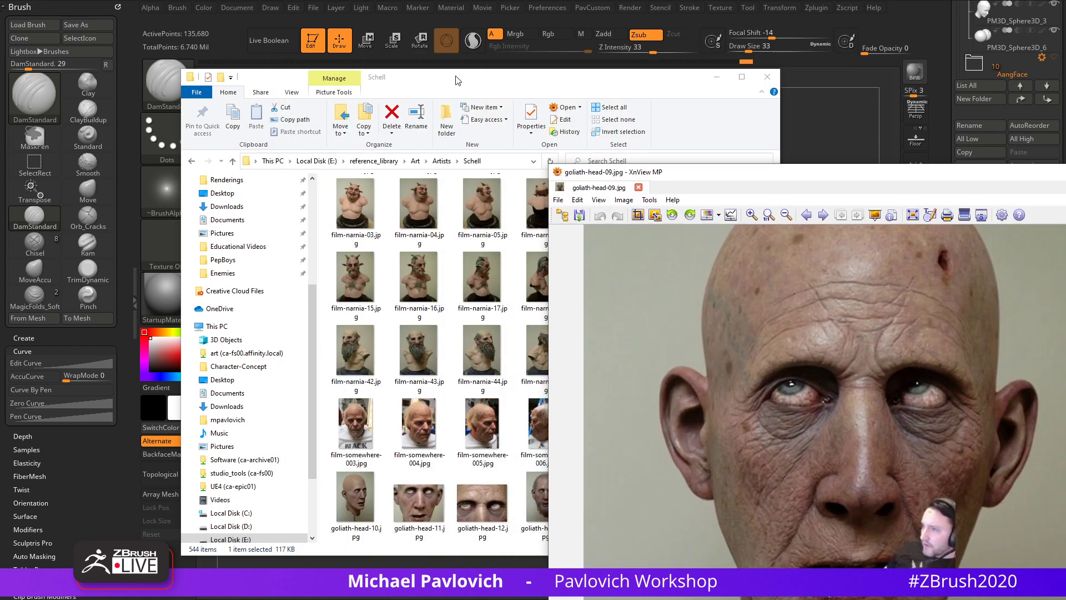
drag(457, 81, 0, 80)
drag(824, 174, 1065, 173)
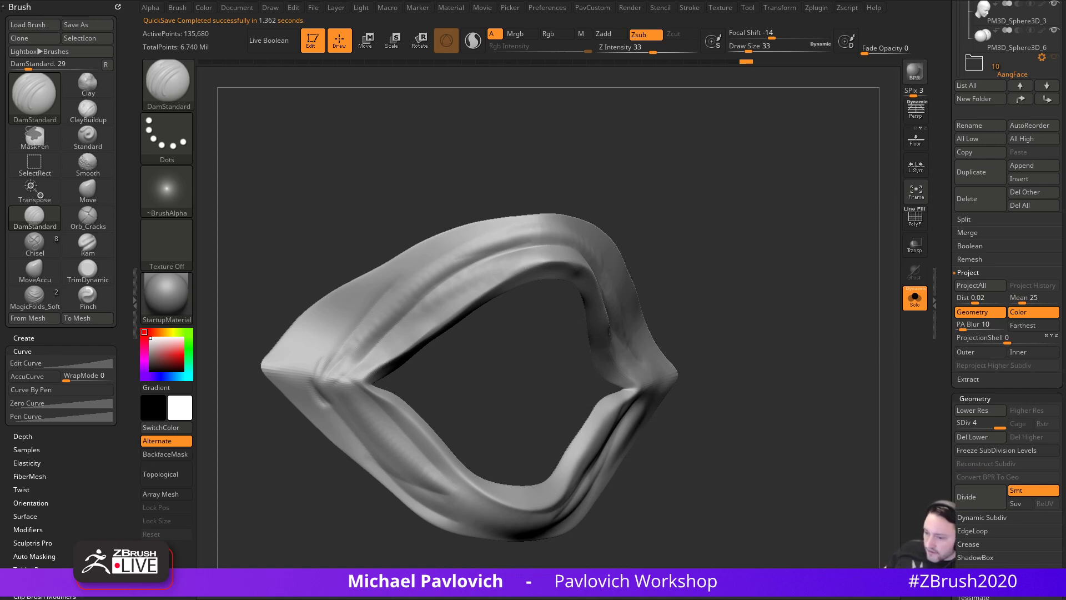
- Carve a groove along the lower-right band, softening and re-creasing it
mouse_move(770, 237)
mouse_down()
mouse_move(805, 239)
mouse_move(785, 294)
mouse_move(756, 286)
mouse_move(777, 251)
mouse_move(756, 370)
mouse_move(769, 373)
mouse_move(775, 326)
mouse_move(783, 357)
mouse_move(769, 356)
mouse_up()
drag(500, 364, 573, 321)
drag(668, 356, 688, 367)
mouse_move(546, 352)
shift+mouse_down()
mouse_move(541, 345)
mouse_move(580, 327)
mouse_move(499, 365)
mouse_move(518, 355)
mouse_move(494, 386)
shift+mouse_up()
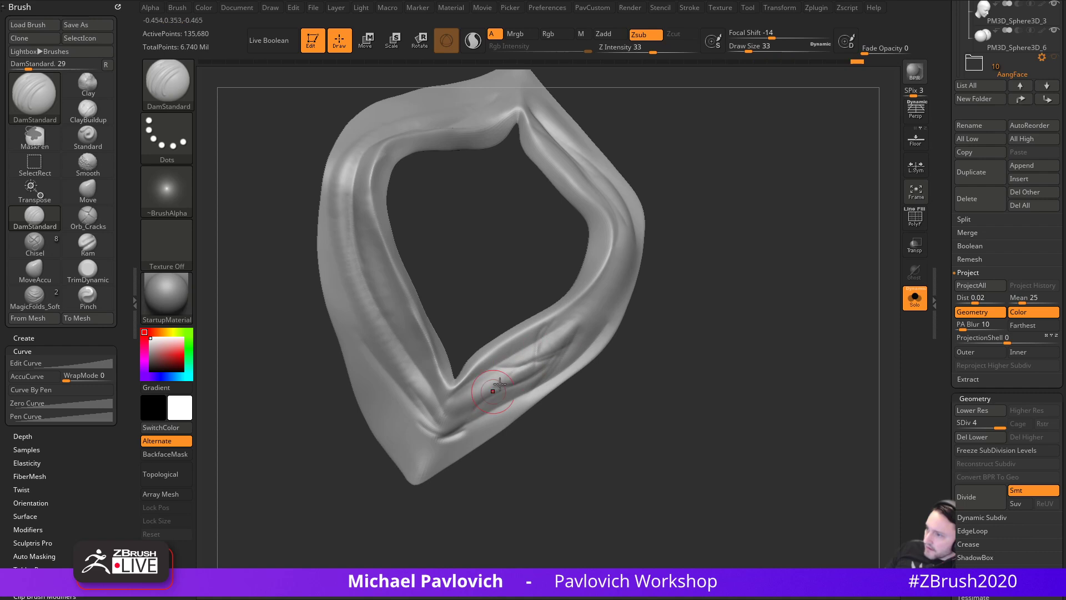
- Reshape the ridge below the right corner and add creases along the lower-right ridge
mouse_move(555, 422)
mouse_down()
mouse_move(678, 262)
mouse_move(707, 340)
mouse_move(742, 161)
mouse_move(455, 397)
mouse_move(783, 305)
mouse_move(812, 381)
mouse_move(790, 304)
mouse_up()
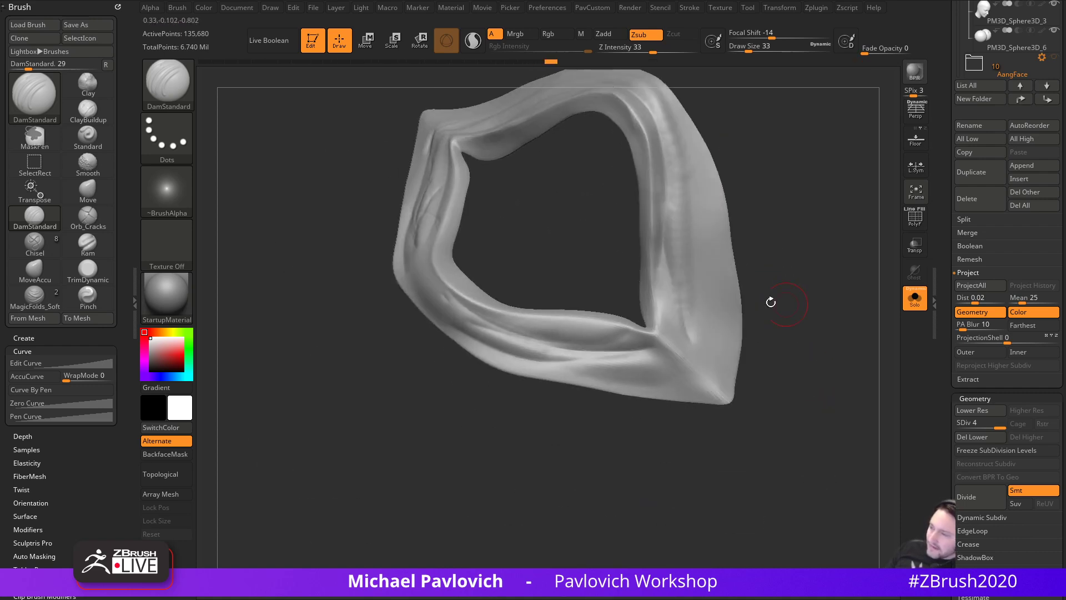
mouse_move(464, 401)
mouse_down()
mouse_move(455, 407)
mouse_move(447, 394)
mouse_up()
drag(422, 262, 432, 294)
mouse_move(453, 401)
mouse_down()
mouse_move(643, 407)
mouse_move(714, 395)
mouse_move(690, 414)
mouse_up()
drag(674, 339, 671, 385)
drag(622, 280, 581, 350)
drag(576, 311, 576, 365)
drag(611, 328, 572, 363)
drag(569, 315, 551, 353)
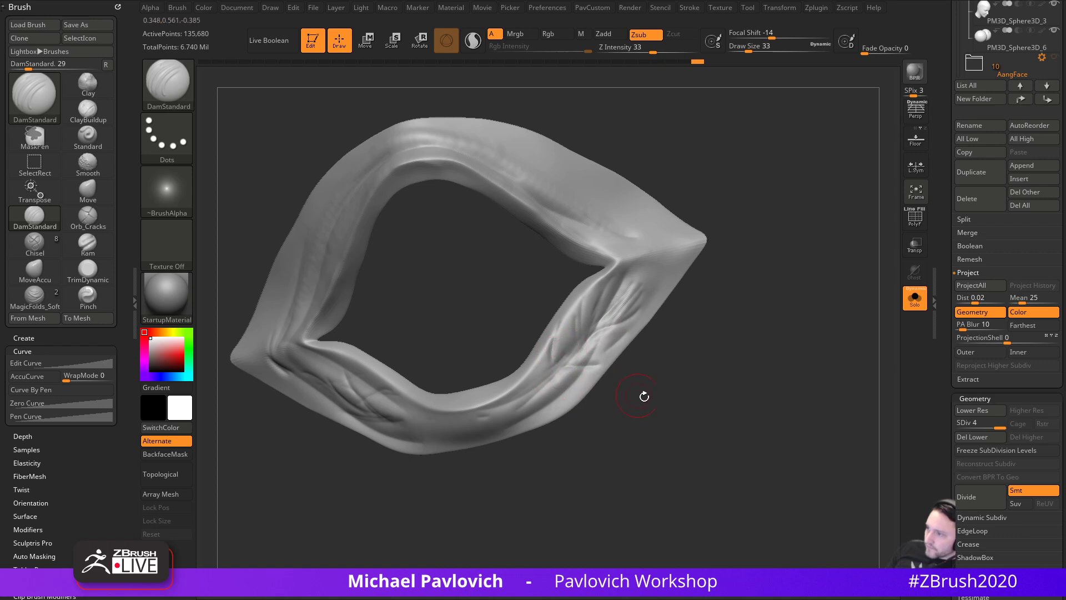
- Carve creases into the left corner, undoing the last unwanted stroke
drag(626, 390, 568, 383)
drag(309, 362, 320, 363)
mouse_move(606, 444)
mouse_down()
mouse_move(755, 283)
mouse_move(712, 290)
mouse_move(779, 232)
mouse_up()
mouse_move(354, 352)
mouse_down()
mouse_move(396, 389)
mouse_move(364, 367)
mouse_move(371, 414)
mouse_move(367, 398)
mouse_up()
mouse_move(355, 273)
mouse_down()
mouse_move(469, 245)
mouse_move(683, 233)
mouse_move(696, 252)
mouse_up()
drag(392, 366, 396, 359)
drag(645, 270, 746, 309)
mouse_move(327, 476)
mouse_down()
mouse_move(365, 502)
mouse_move(389, 497)
mouse_up()
key(ctrl+z)
mouse_move(395, 275)
mouse_down()
mouse_move(645, 245)
mouse_move(645, 385)
mouse_move(714, 300)
mouse_move(698, 333)
mouse_move(679, 278)
mouse_up()
key(ctrl)
- Divide the ring to subdivision level 5 and carve a V-shaped crease below the mouth corner
key(ctrl+d)
key(b)
key(d)
key(s)
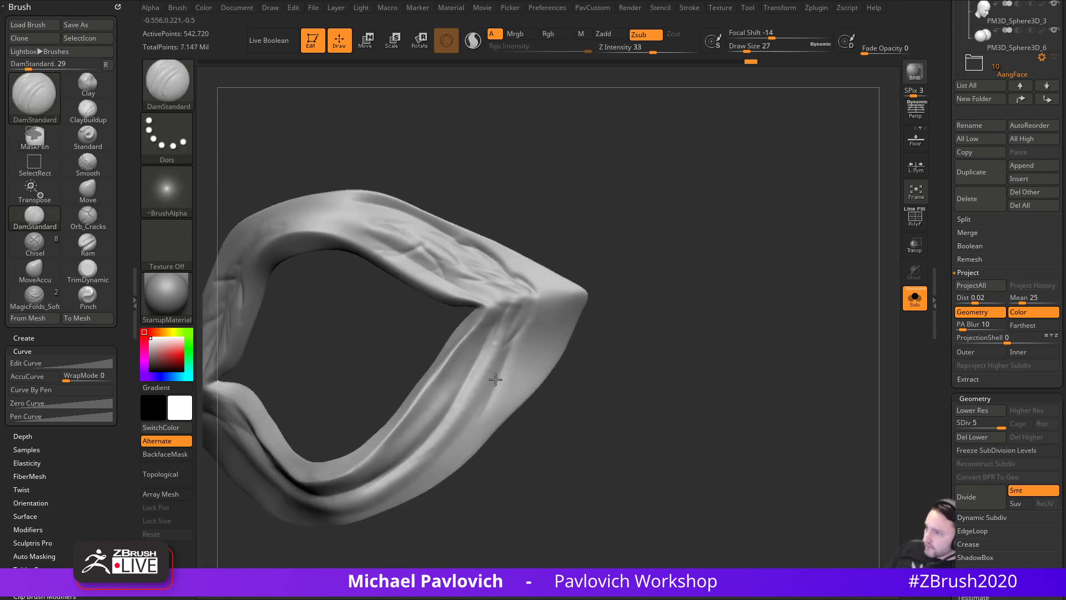
drag(507, 354, 499, 322)
mouse_move(479, 356)
mouse_down()
mouse_move(481, 397)
mouse_move(505, 355)
mouse_move(483, 397)
mouse_up()
alt+drag(598, 392, 660, 343)
- Carve crossing creases down the right band, including one from its inner edge
shift+drag(593, 334, 577, 347)
mouse_move(694, 328)
mouse_down()
mouse_move(733, 284)
mouse_move(709, 348)
mouse_move(695, 346)
mouse_up()
drag(568, 343, 548, 360)
drag(569, 318, 551, 340)
mouse_move(550, 358)
mouse_down()
mouse_move(565, 392)
mouse_move(548, 427)
mouse_up()
drag(571, 326, 548, 365)
drag(540, 302, 525, 332)
- Carve two creases on the left limb and soften the creases on the right limb
drag(717, 281, 789, 276)
drag(500, 389, 800, 344)
mouse_move(717, 327)
mouse_down()
mouse_move(676, 288)
mouse_move(534, 422)
mouse_move(826, 266)
mouse_move(778, 198)
mouse_move(572, 247)
mouse_up()
mouse_move(789, 247)
mouse_down()
mouse_move(824, 252)
mouse_move(613, 316)
mouse_up()
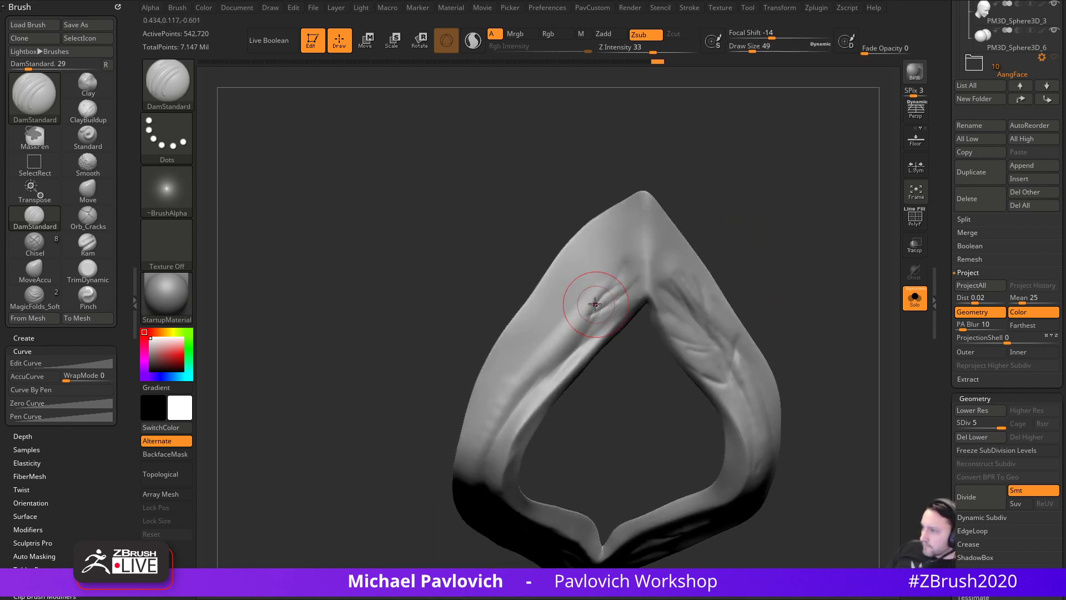
mouse_move(576, 305)
mouse_down()
mouse_move(529, 353)
mouse_move(578, 327)
mouse_up()
mouse_move(805, 256)
mouse_down()
mouse_move(845, 207)
mouse_move(837, 324)
mouse_move(778, 312)
mouse_move(720, 278)
mouse_up()
drag(698, 352, 642, 366)
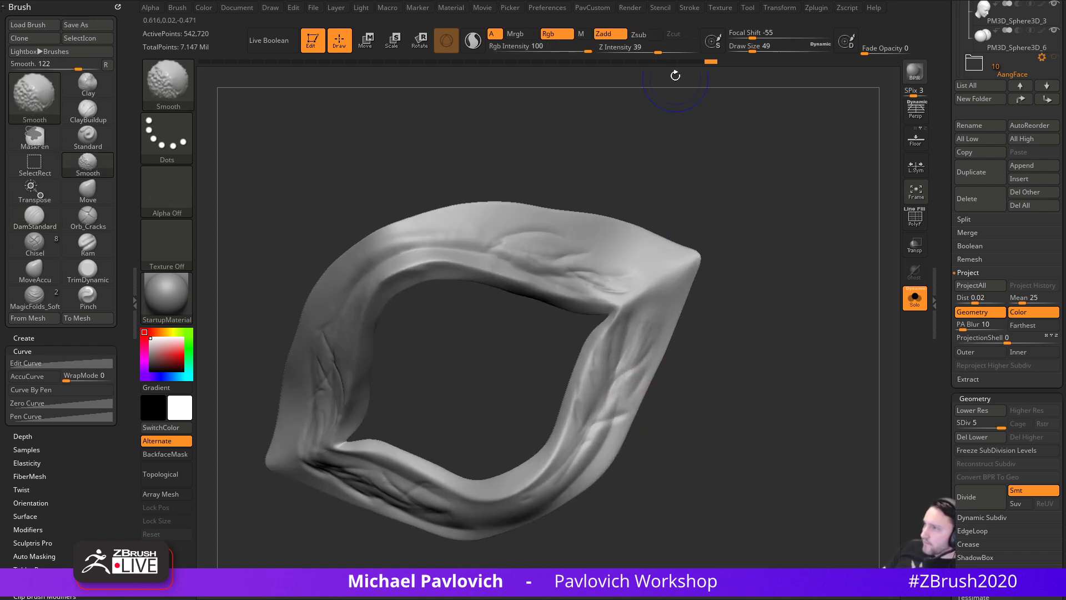
- Add more creases below the inner corner and along the right limb
drag(726, 126, 761, 241)
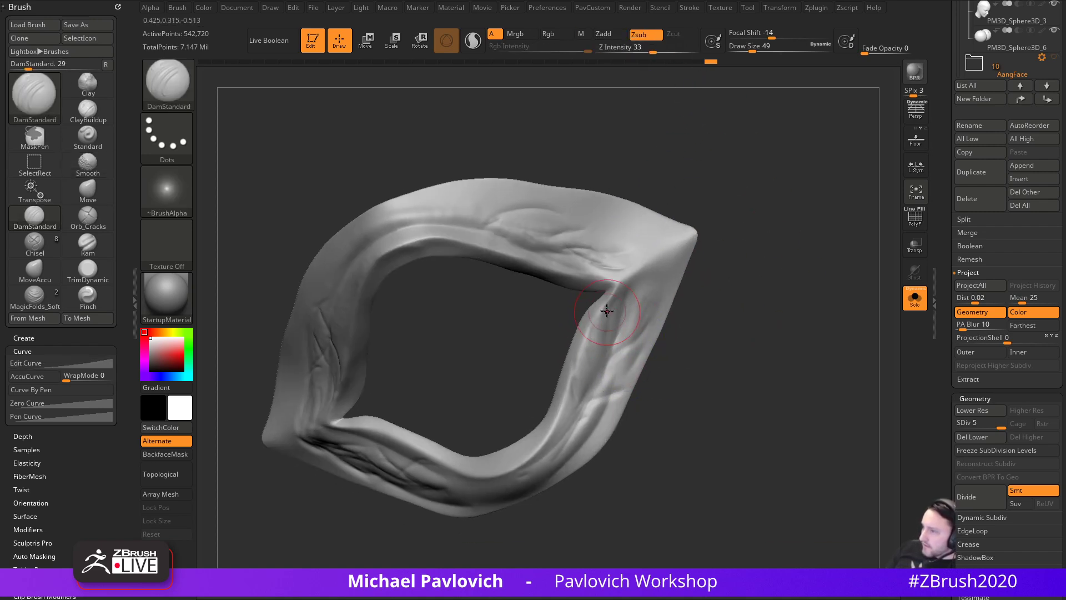
drag(608, 328, 589, 362)
mouse_move(623, 308)
mouse_down()
mouse_move(611, 360)
mouse_move(651, 323)
mouse_up()
mouse_move(604, 384)
mouse_down()
mouse_move(637, 349)
mouse_move(682, 334)
mouse_up()
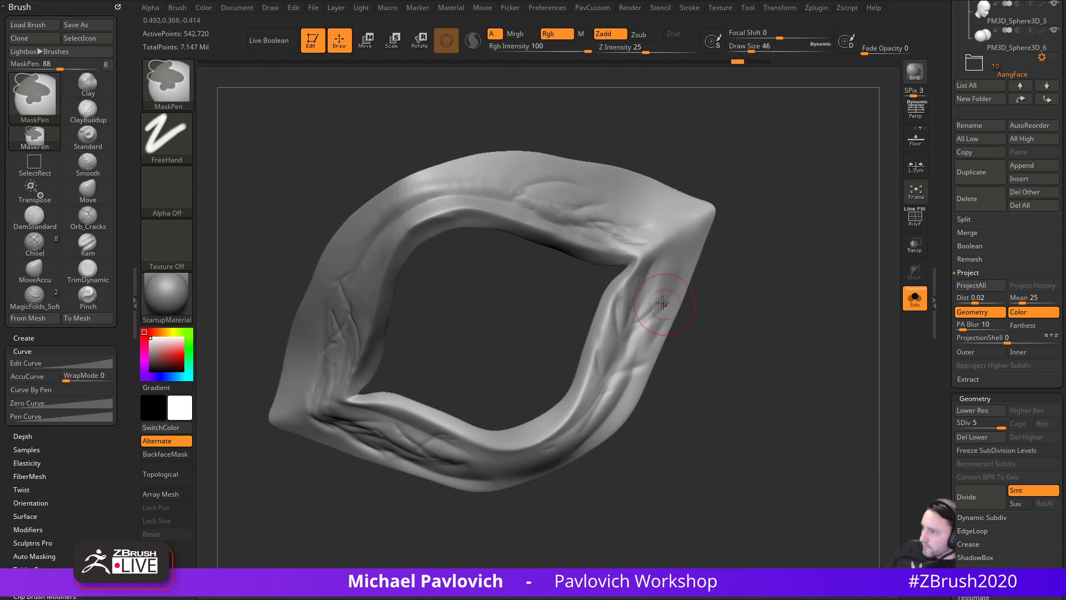
mouse_move(667, 355)
mouse_down()
mouse_move(721, 336)
mouse_move(762, 298)
mouse_up()
- Smooth the surface at subdivision levels 3 and 4, then carve diagonal grooves on the right corner
drag(994, 426, 979, 427)
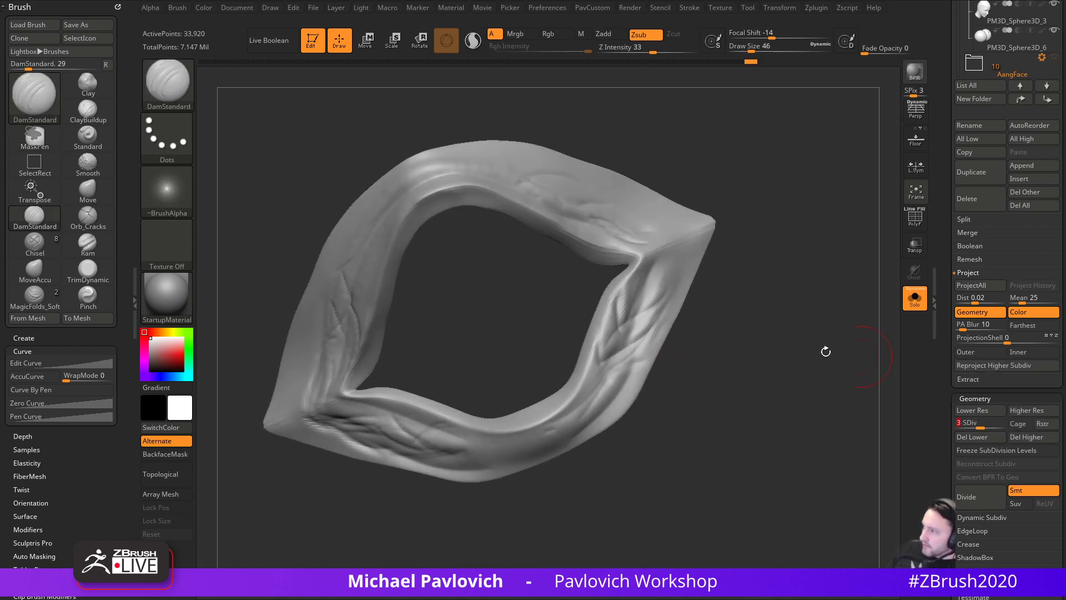
shift+drag(612, 372, 619, 377)
click(992, 426)
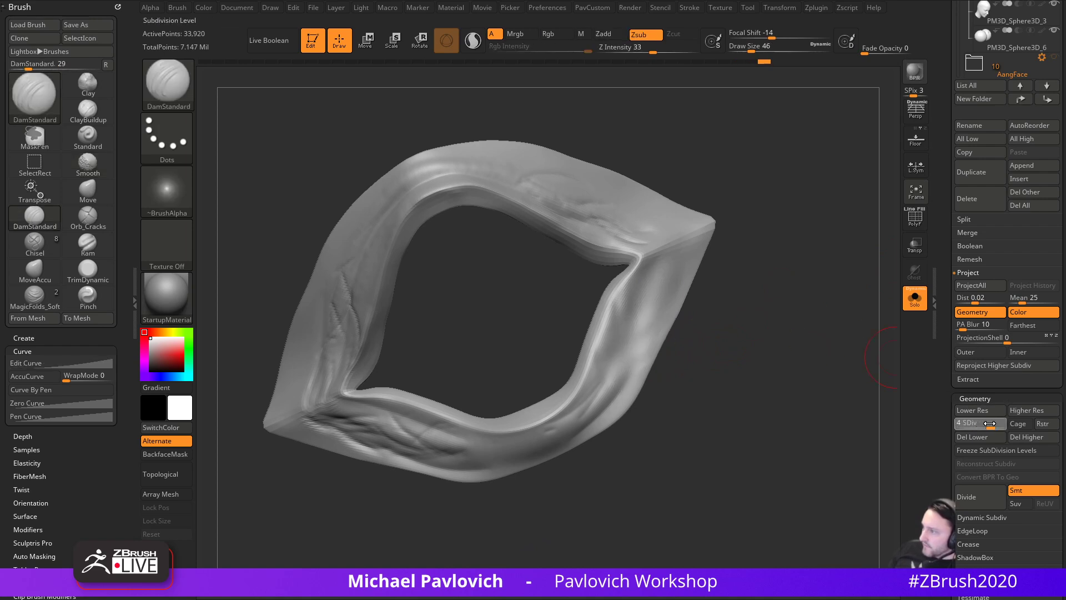
shift+drag(661, 300, 677, 268)
key(d)
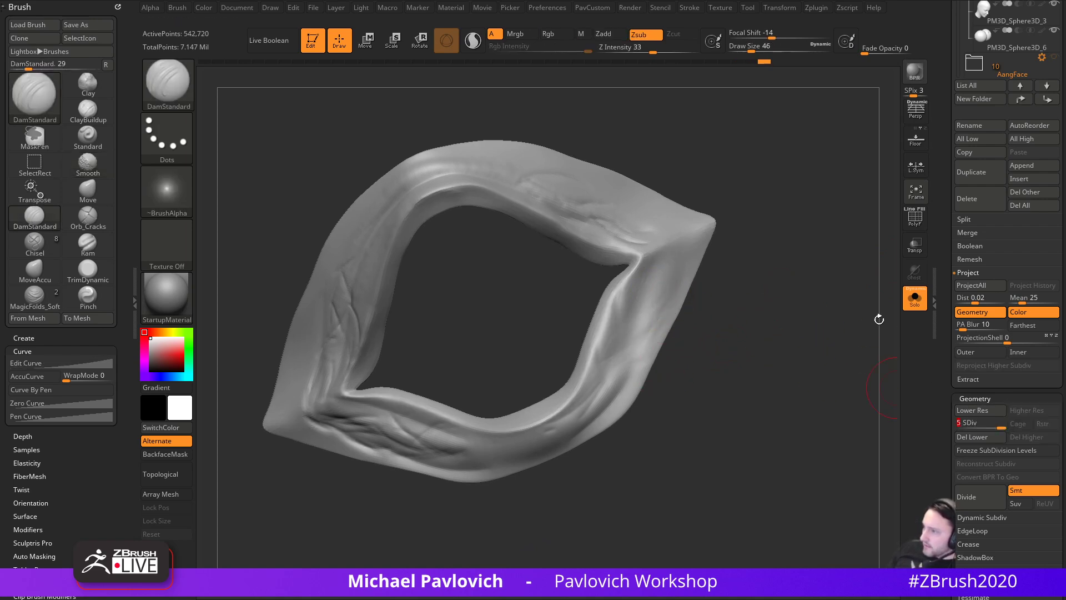
click(991, 426)
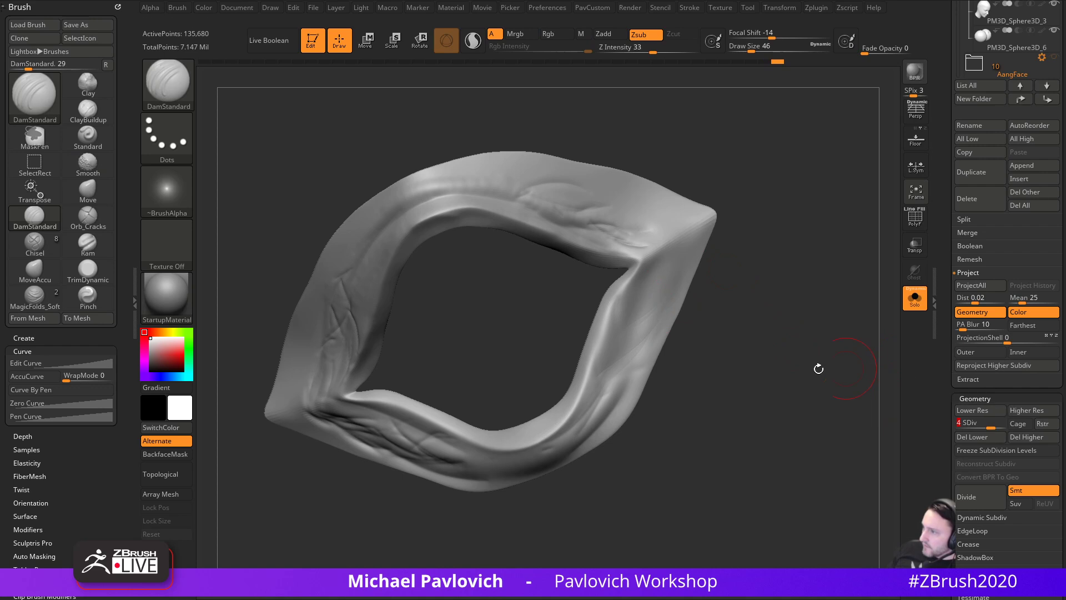
drag(648, 258, 611, 338)
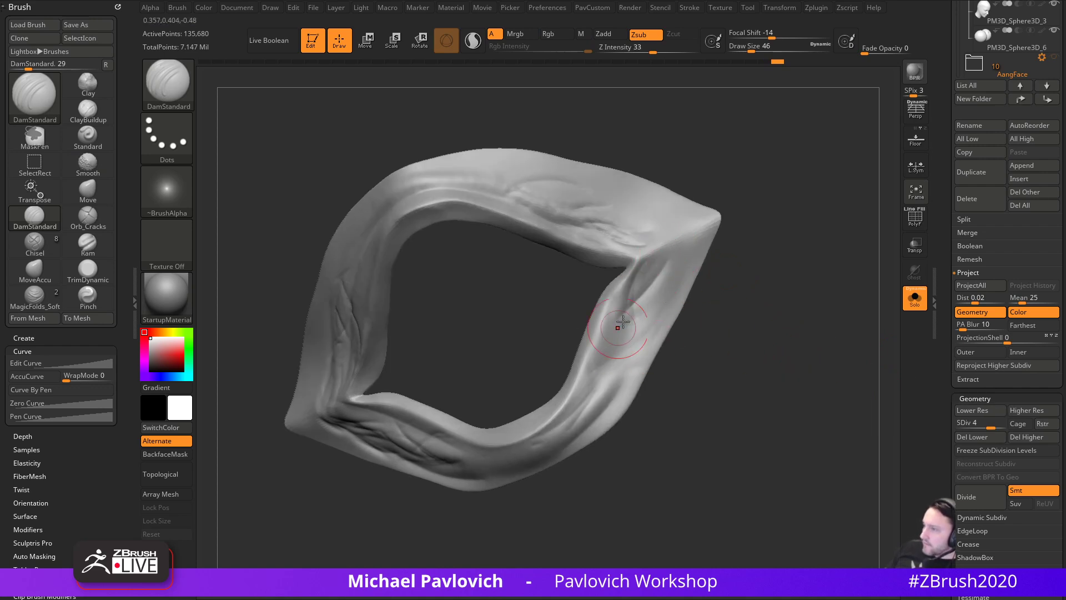
mouse_move(649, 293)
mouse_down()
mouse_move(597, 371)
mouse_move(679, 278)
mouse_move(603, 353)
mouse_move(639, 353)
mouse_up()
mouse_move(767, 305)
alt+mouse_down()
mouse_move(758, 334)
mouse_move(813, 353)
alt+mouse_up()
- Switch to the Clay Buildup brush at subdivision level 5 with draw size 31
key(b)
key(c)
key(l)
click(1002, 426)
key(s)
drag(689, 353, 688, 353)
- Add clay strokes to the ring's bands at draw size 31
drag(783, 318, 741, 314)
drag(687, 347, 674, 328)
drag(693, 371, 688, 386)
alt+drag(755, 373, 770, 330)
drag(770, 330, 784, 330)
- Orbit the ring through several views to inspect the clay strokes
drag(611, 489, 765, 264)
drag(527, 381, 485, 384)
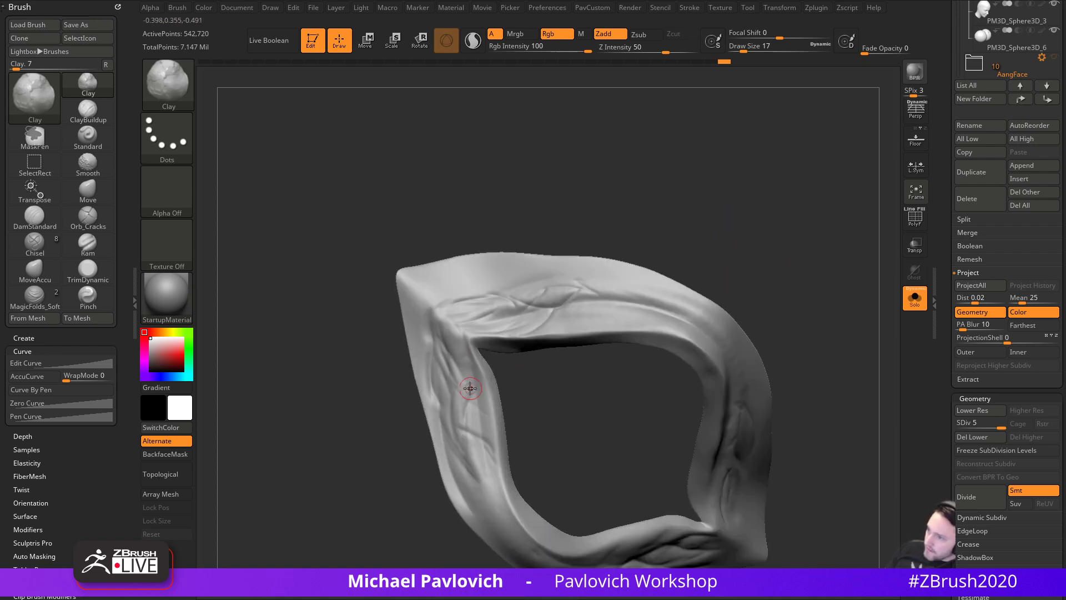
drag(560, 401, 483, 405)
drag(411, 400, 450, 401)
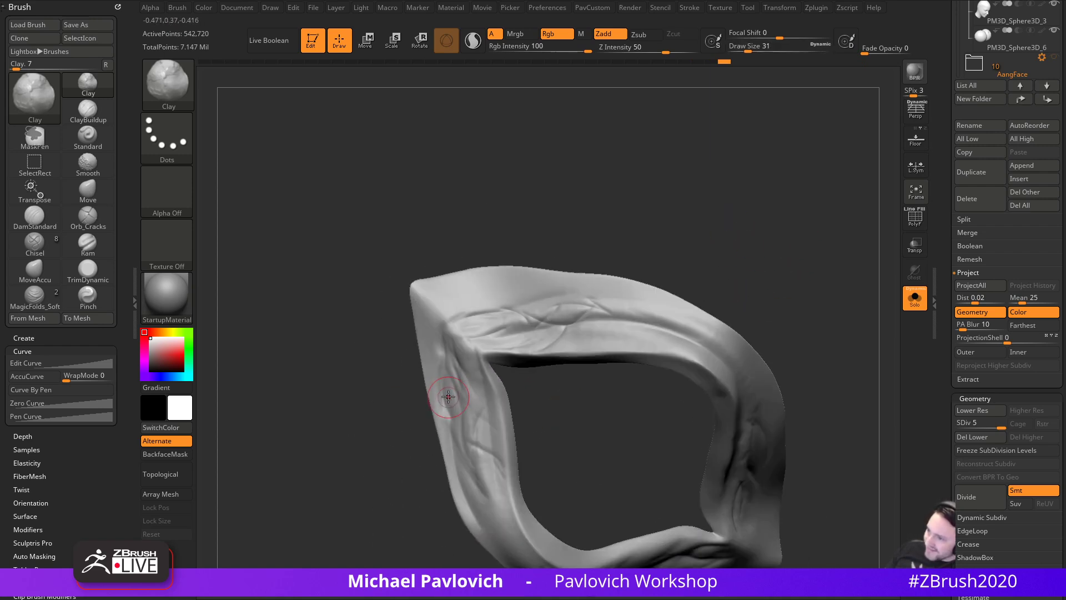
drag(393, 344, 470, 369)
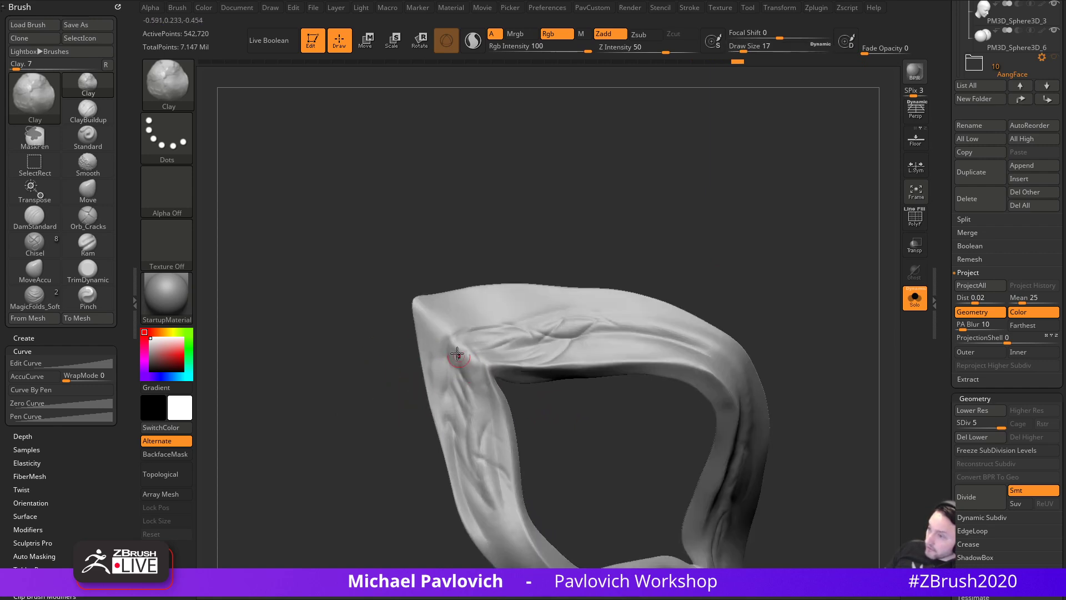
mouse_move(564, 433)
mouse_down()
mouse_move(477, 413)
mouse_move(483, 408)
mouse_up()
drag(453, 467, 765, 317)
drag(392, 447, 543, 370)
mouse_move(393, 331)
mouse_down()
mouse_move(678, 319)
mouse_move(664, 405)
mouse_move(651, 380)
mouse_up()
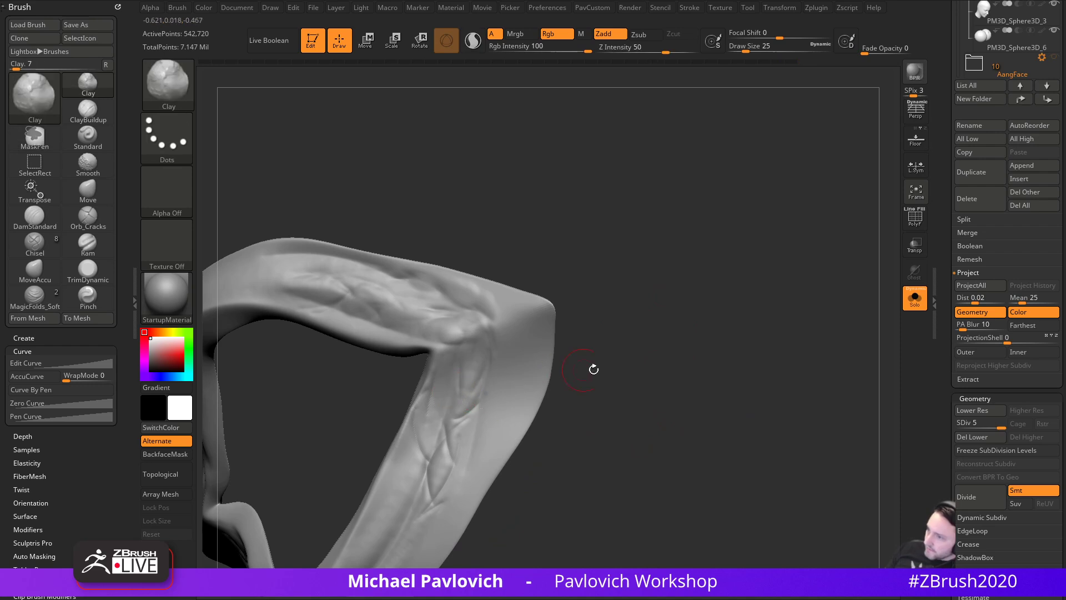
drag(574, 369, 453, 368)
drag(543, 354, 476, 361)
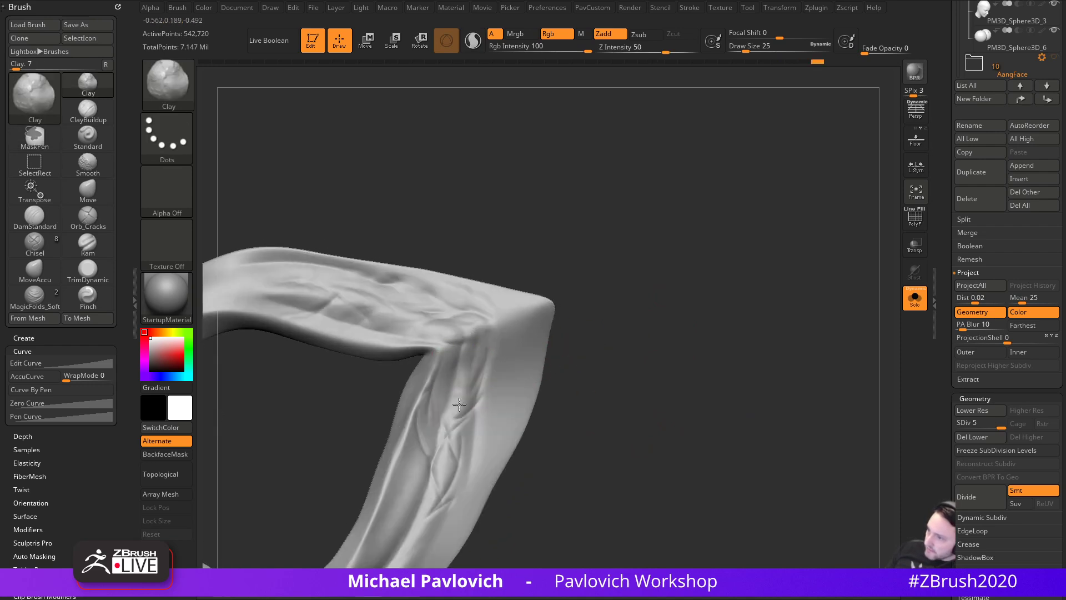
drag(561, 422, 500, 420)
- Enlarge the Clay brush to 41 and build up clay on the fold
key(s)
drag(485, 422, 492, 422)
drag(462, 457, 479, 423)
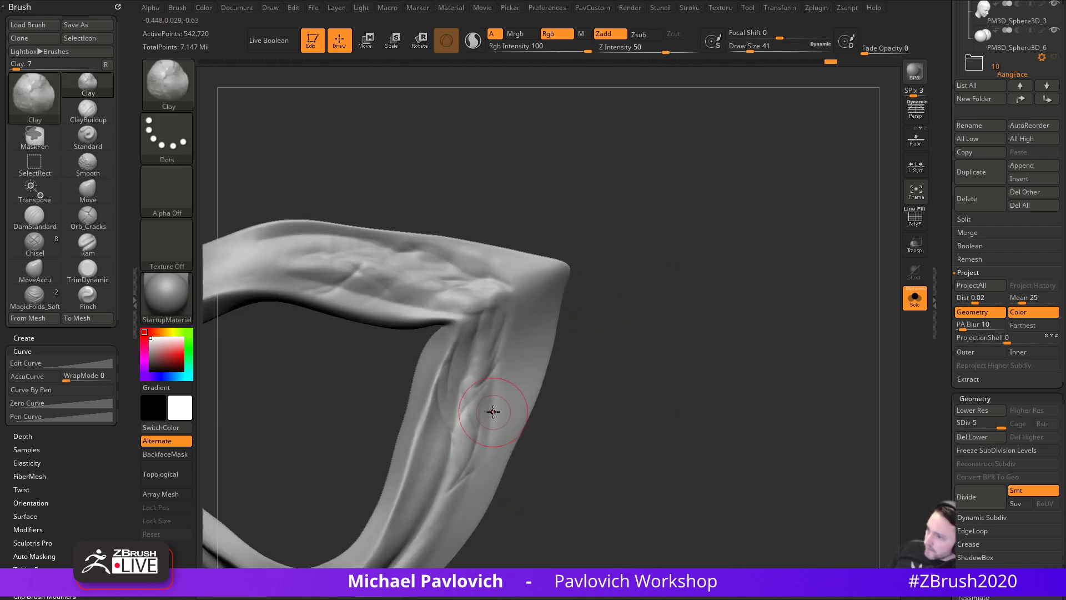
drag(577, 382, 517, 383)
mouse_move(490, 428)
mouse_down()
mouse_move(479, 445)
mouse_move(489, 451)
mouse_up()
drag(581, 373, 546, 377)
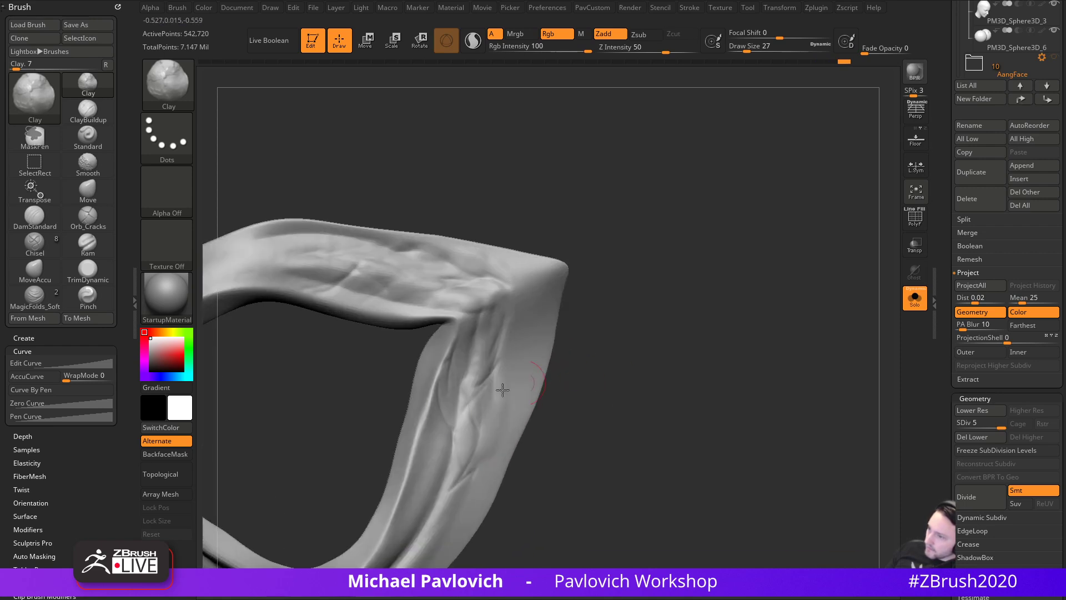
alt+drag(616, 384, 719, 294)
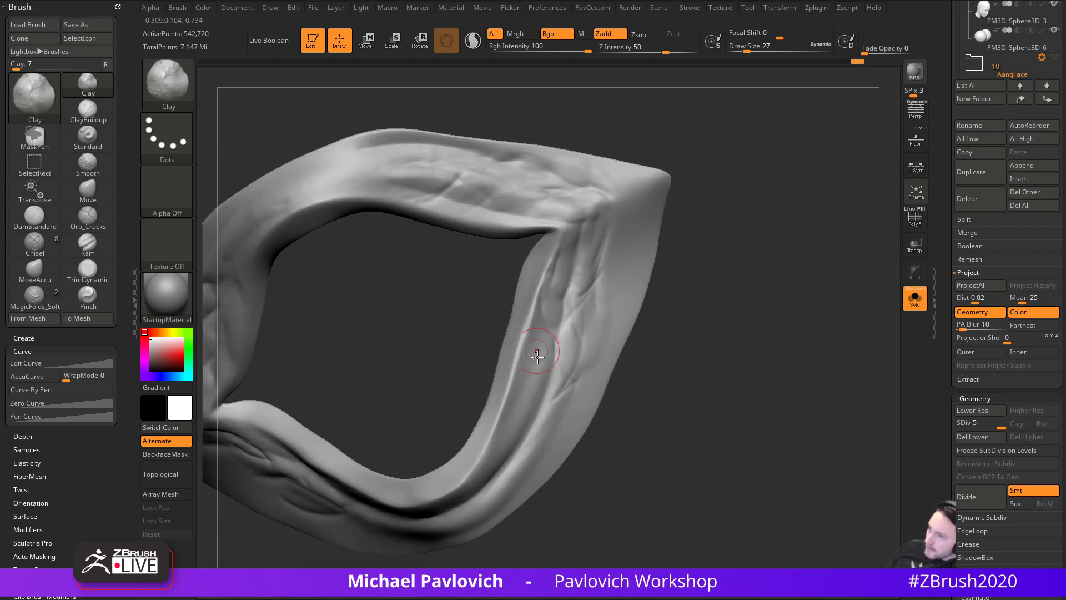
mouse_move(679, 336)
mouse_down()
mouse_move(681, 354)
mouse_move(679, 339)
mouse_up()
- Flatten the inner ridge with the TrimDynamic brush
key(b)
key(t)
key(d)
mouse_move(536, 332)
mouse_down()
mouse_move(537, 298)
mouse_move(504, 411)
mouse_up()
drag(530, 312, 514, 401)
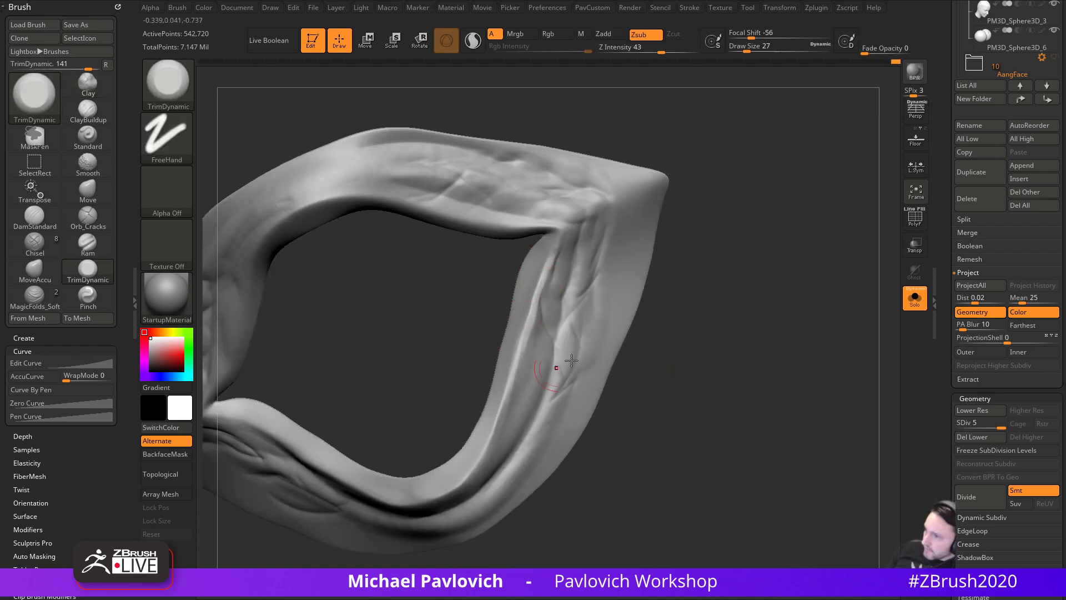
drag(683, 353, 668, 354)
shift+drag(534, 294, 506, 409)
alt+drag(658, 406, 744, 348)
drag(588, 295, 545, 388)
drag(581, 332, 497, 419)
mouse_move(744, 383)
mouse_down()
mouse_move(795, 302)
mouse_move(782, 293)
mouse_move(784, 331)
mouse_up()
mouse_move(455, 333)
alt+mouse_down()
mouse_move(531, 367)
mouse_move(530, 335)
mouse_move(455, 381)
mouse_move(428, 355)
alt+mouse_up()
- Fill in the crease area with the Clay Buildup brush at draw size 25
key(b)
key(d)
key(s)
key(])
key(s)
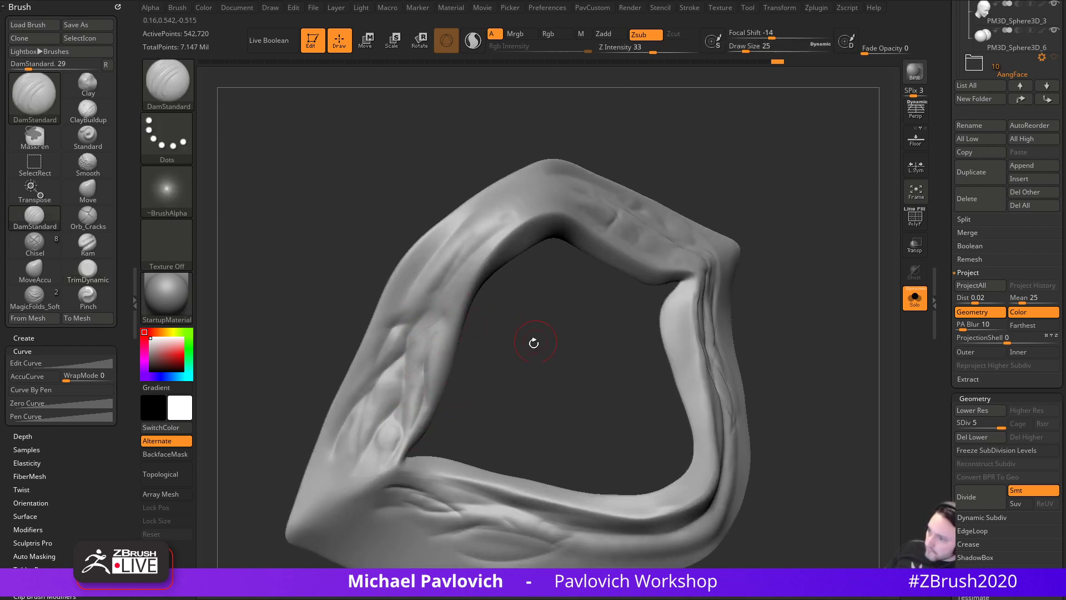
drag(537, 335, 513, 350)
key(b)
key(c)
key(l)
mouse_move(434, 374)
mouse_down()
mouse_move(416, 369)
mouse_move(431, 331)
mouse_up()
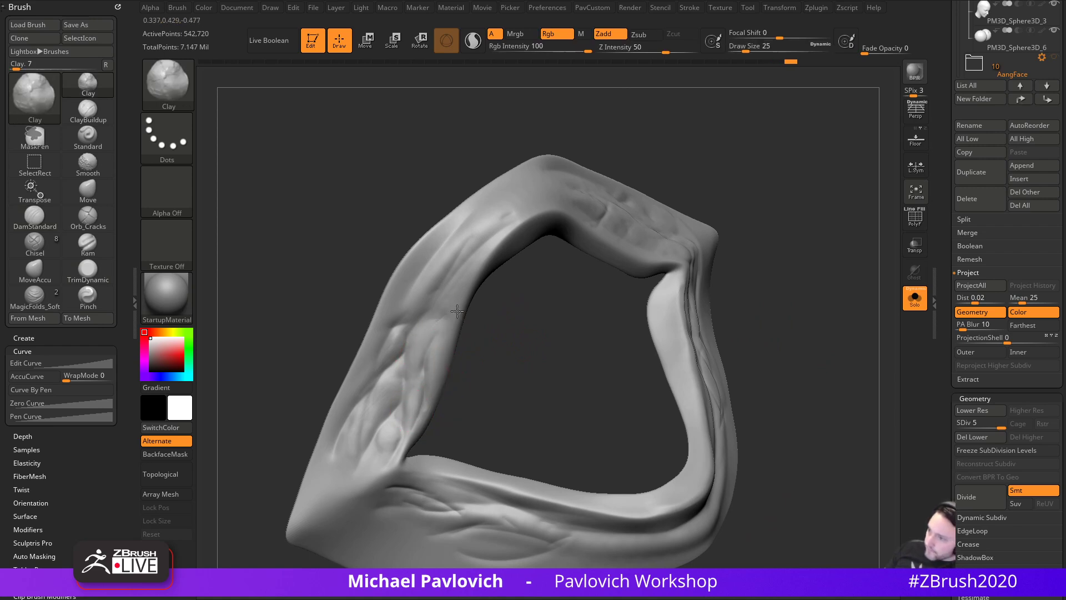
- Orbit around the ring to inspect it and shrink the brush below 39
drag(522, 276, 438, 411)
drag(554, 343, 605, 335)
drag(555, 279, 581, 285)
mouse_move(615, 171)
mouse_down()
mouse_move(757, 139)
mouse_move(800, 249)
mouse_move(698, 290)
mouse_move(745, 281)
mouse_move(607, 310)
mouse_move(647, 316)
mouse_move(619, 275)
mouse_move(629, 256)
mouse_move(748, 276)
mouse_move(684, 236)
mouse_up()
key([)
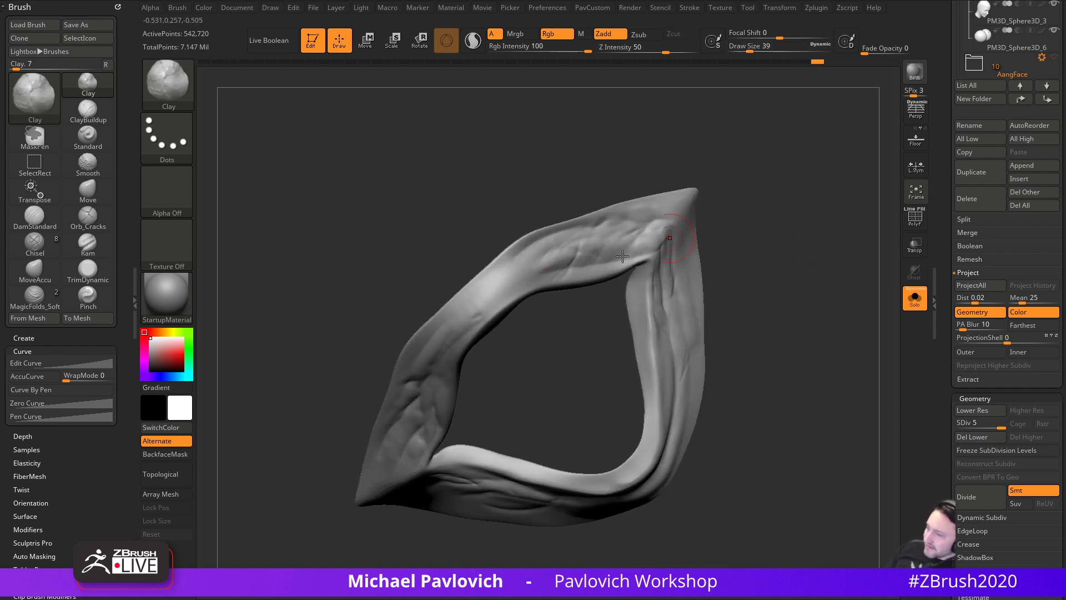
mouse_move(514, 314)
mouse_down()
mouse_move(569, 331)
mouse_move(719, 282)
mouse_move(788, 215)
mouse_move(842, 317)
mouse_move(761, 433)
mouse_move(810, 481)
mouse_move(536, 341)
mouse_move(414, 386)
mouse_up()
key([)
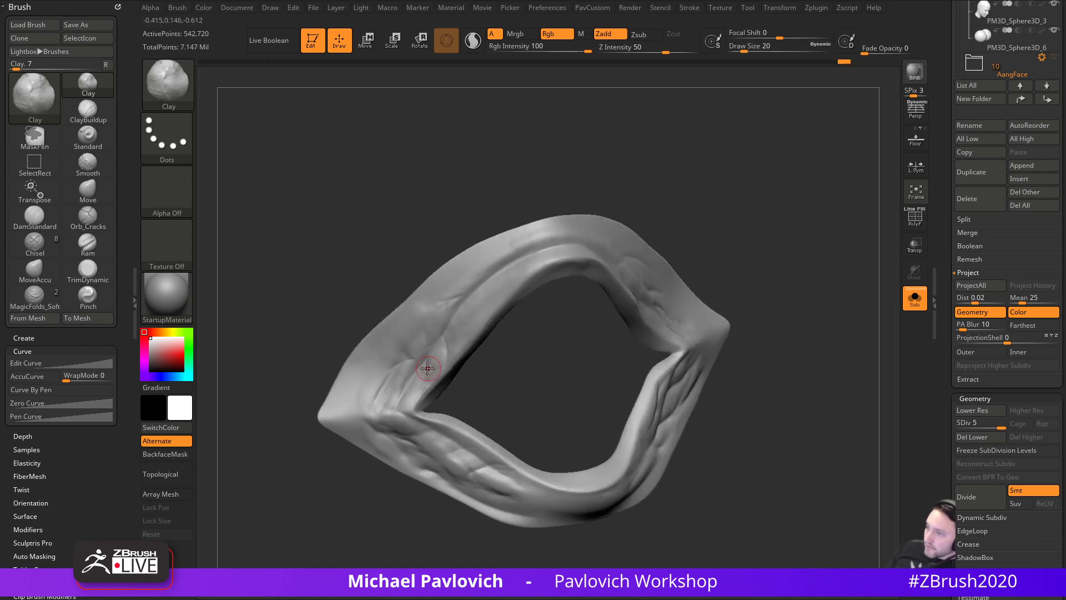
- Switch to the Standard brush at Z Intensity 33
key(b)
key(s)
key(t)
drag(517, 377, 527, 363)
- Adjust the Standard brush's LazyRadius and make the brush slightly smaller
key(space)
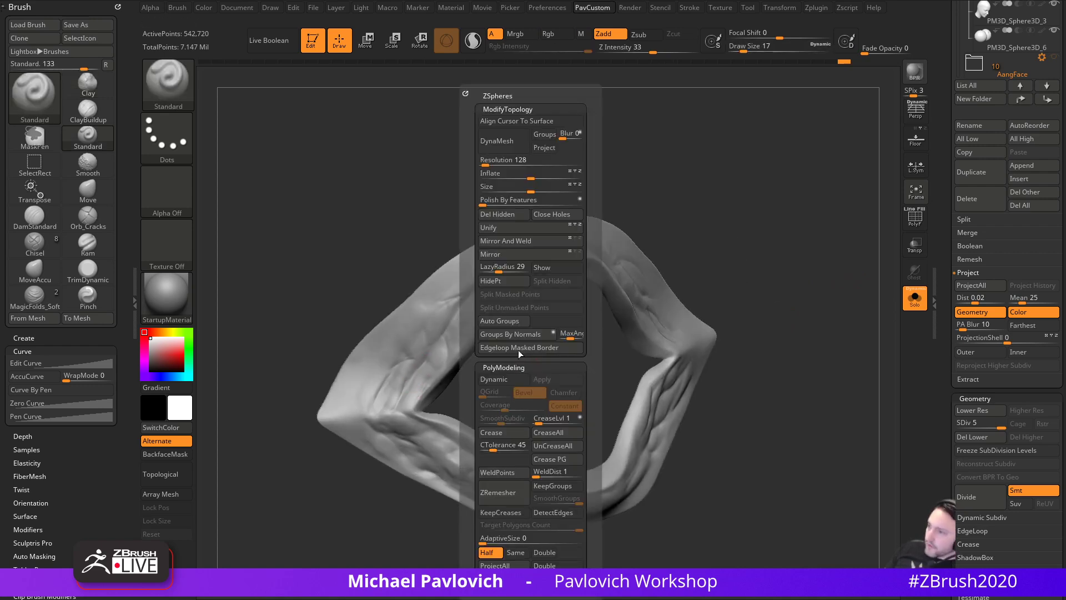
click(497, 271)
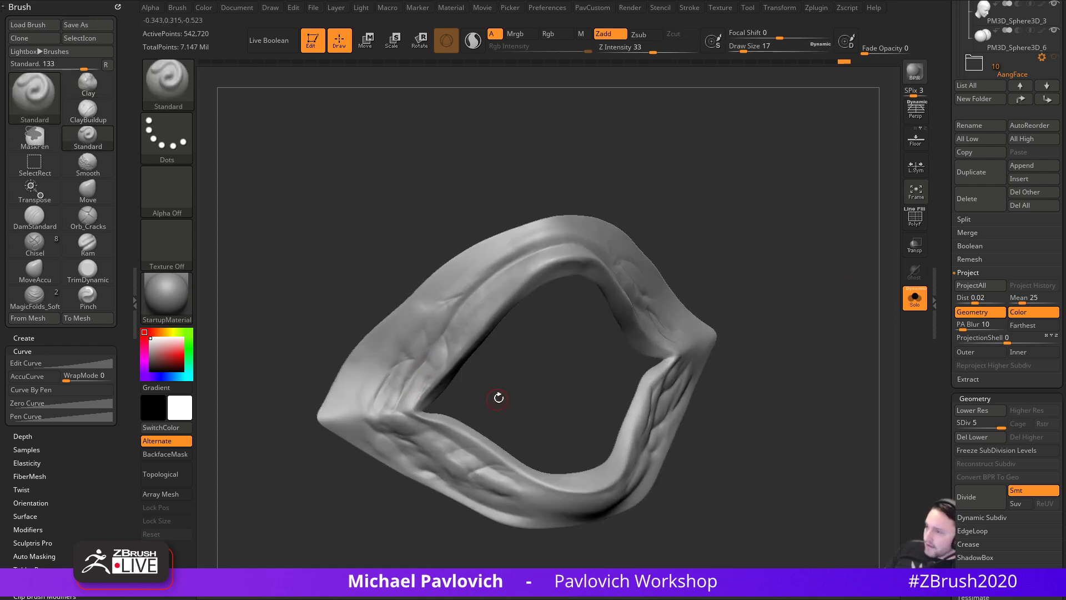
drag(493, 401, 488, 411)
key(s)
click(415, 383)
drag(410, 381, 549, 377)
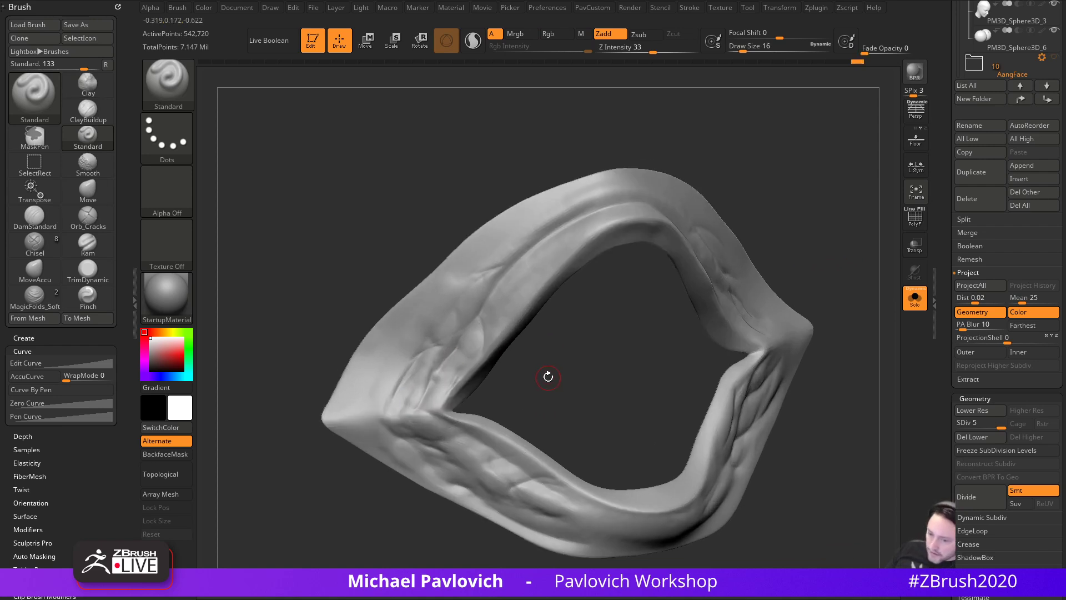
mouse_move(428, 363)
mouse_down()
mouse_move(519, 381)
mouse_move(427, 386)
mouse_up()
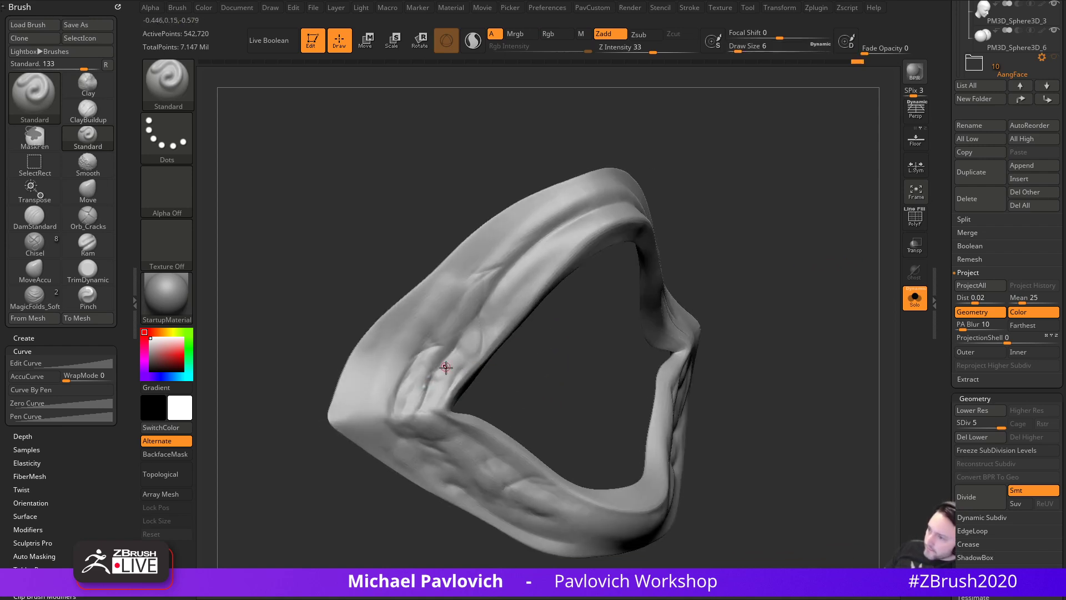
drag(555, 401, 411, 414)
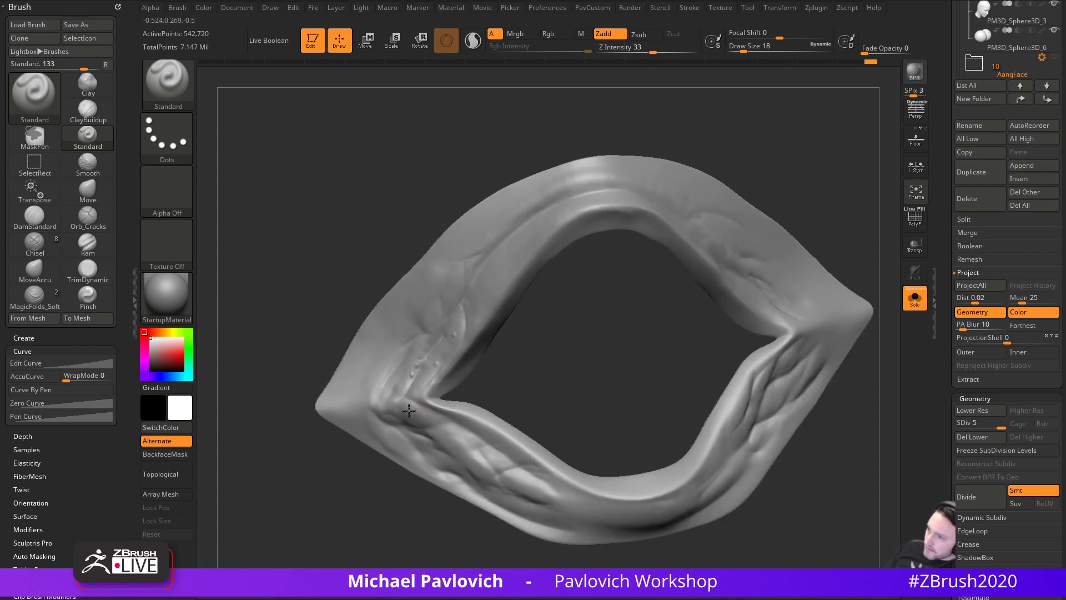
- Undo the last stroke, resize the brush to about 13, and raise the surface near the corner
key(ctrl+z)
drag(594, 413, 566, 416)
key(s)
drag(620, 382, 616, 383)
key(s)
alt+right_drag(613, 292, 623, 384)
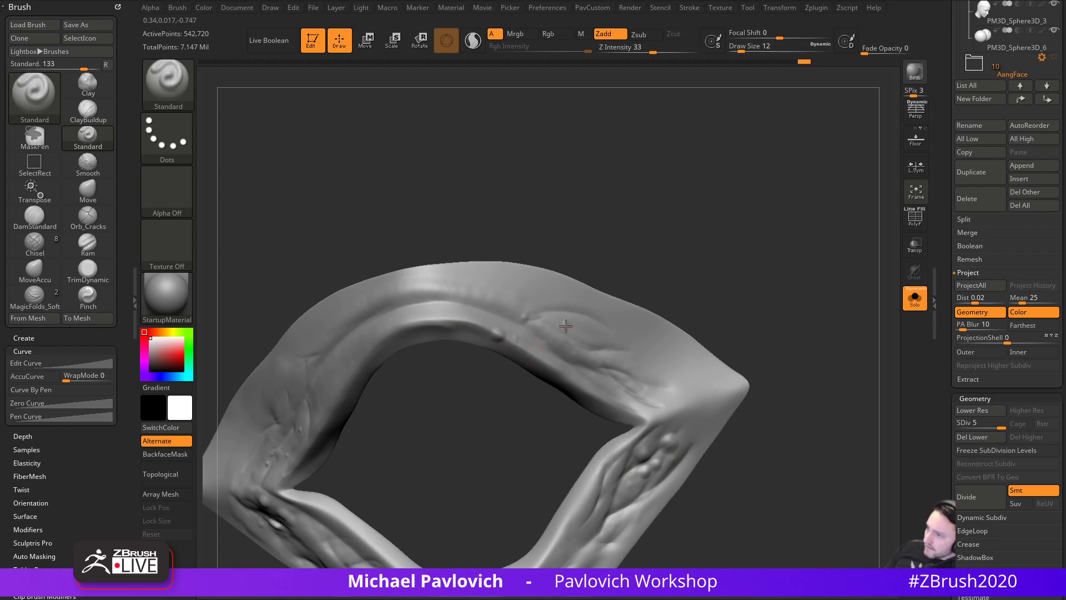
key(s)
mouse_move(591, 369)
mouse_down()
mouse_move(650, 367)
mouse_move(663, 380)
mouse_up()
right_drag(782, 377, 790, 392)
mouse_move(740, 327)
mouse_down()
mouse_move(797, 345)
mouse_move(668, 318)
mouse_up()
- Switch to the Inflat brush at size 25 and inflate bumps at the opening and eye corners
key(b)
key(i)
key(n)
key(bracketleft)
drag(584, 390, 581, 382)
drag(675, 337, 667, 378)
drag(598, 391, 600, 404)
drag(701, 369, 665, 363)
- Inflate bumps near the left corner of the opening from a frontal view
drag(596, 393, 610, 407)
drag(714, 333, 570, 399)
drag(676, 307, 771, 250)
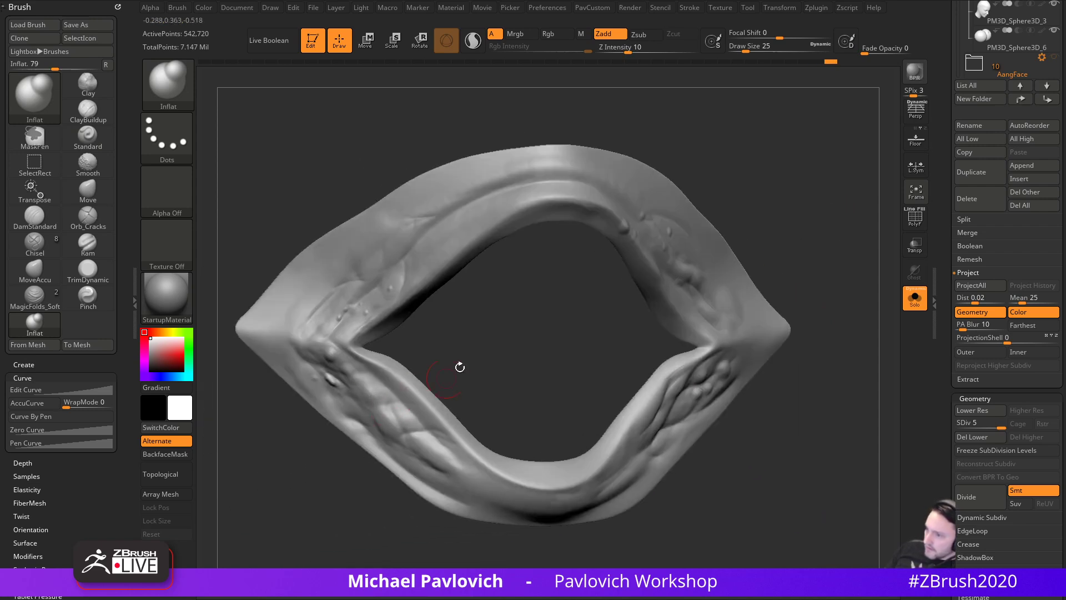
drag(433, 384, 404, 416)
alt+drag(483, 354, 499, 418)
drag(361, 395, 383, 371)
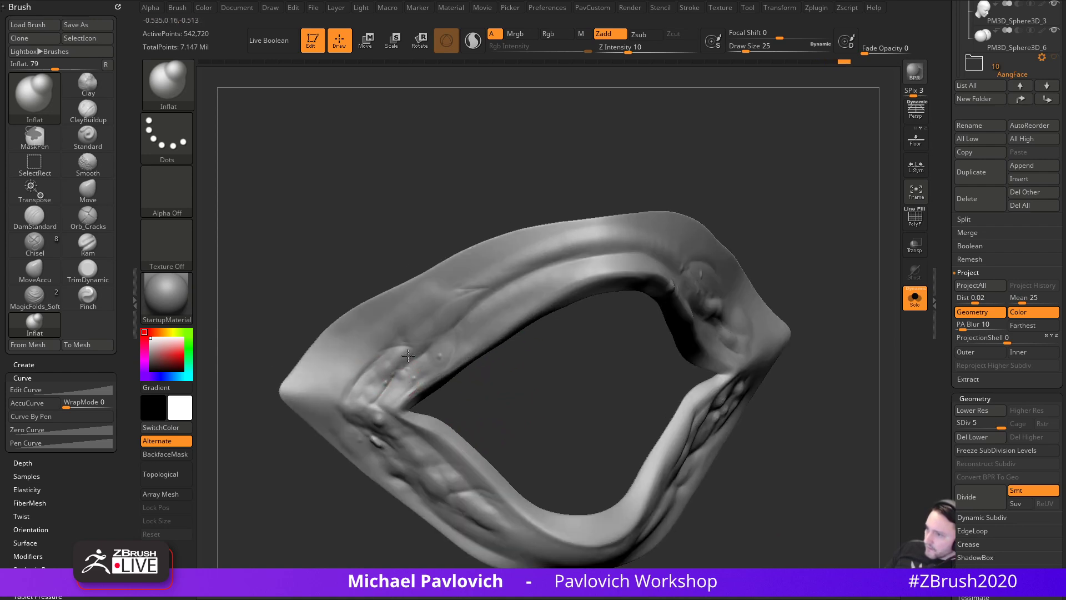
mouse_move(494, 353)
mouse_down()
mouse_move(573, 369)
mouse_move(484, 360)
mouse_move(522, 365)
mouse_move(465, 394)
mouse_up()
- Switch to DamStandard in Zsub with draw size 17 and Z Intensity 24
key(b)
key(d)
key(s)
key(s)
click(412, 415)
drag(653, 53, 644, 52)
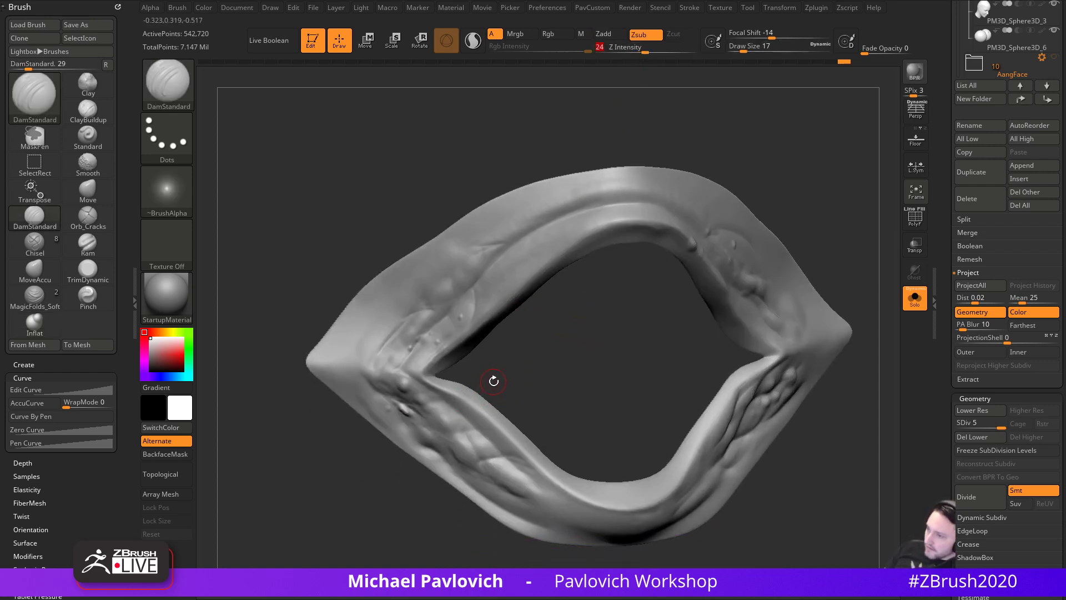
- Set the DamStandard brush's LazyRadius and draw size
key(2)
click(463, 268)
key(s)
click(435, 427)
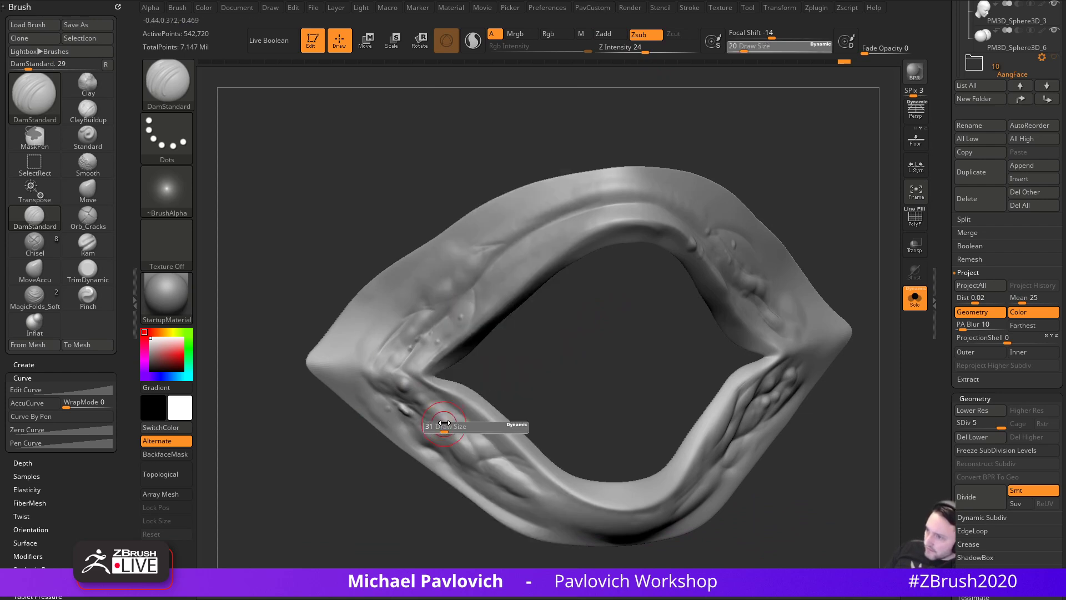
drag(492, 387, 482, 391)
- Carve creases along the lower rim and lower-left lip
drag(476, 429, 462, 430)
drag(533, 396, 547, 364)
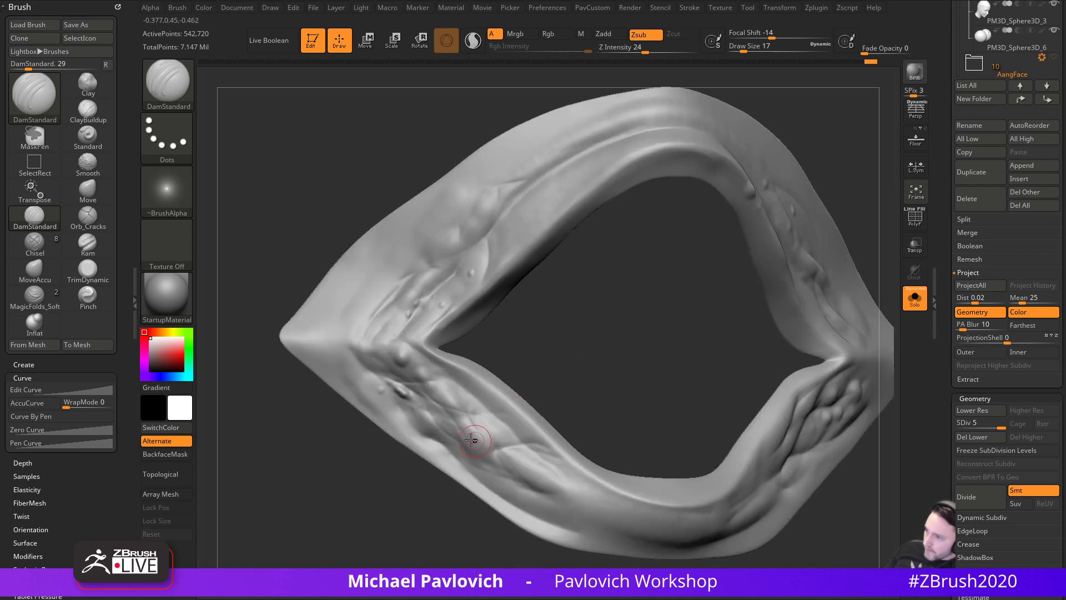
drag(518, 455, 525, 457)
drag(550, 389, 528, 366)
drag(504, 437, 548, 468)
drag(573, 431, 555, 345)
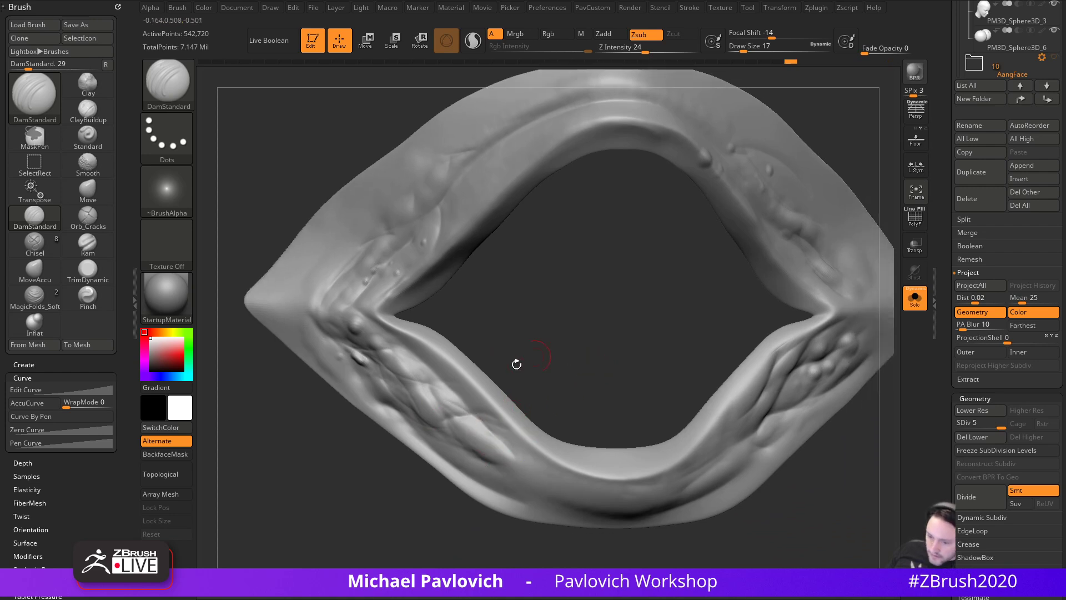
drag(482, 433, 512, 464)
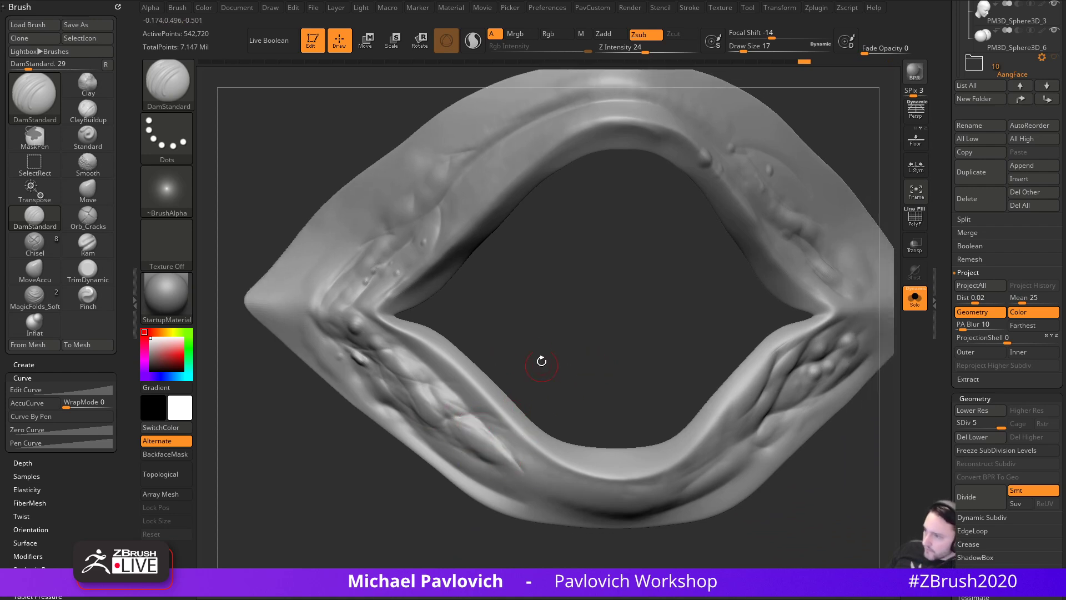
drag(542, 378, 538, 410)
alt+drag(519, 356, 529, 387)
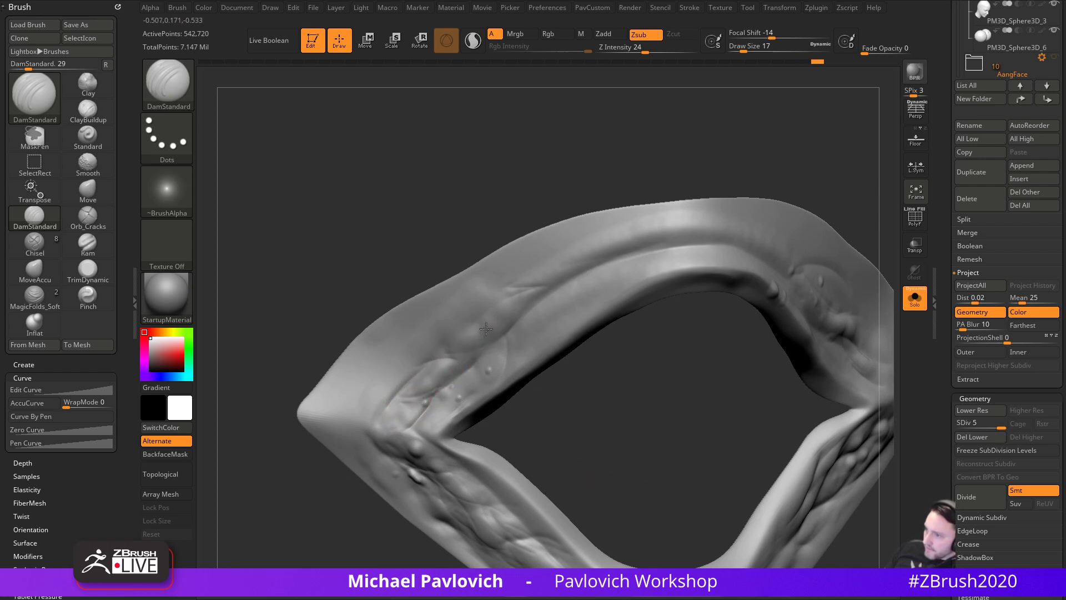
alt+drag(596, 395, 529, 376)
alt+drag(525, 412, 536, 423)
- Enlarge the brush to 27 and carve creases along the upper-left edge and rim
key(s)
drag(419, 402, 422, 402)
drag(452, 333, 433, 384)
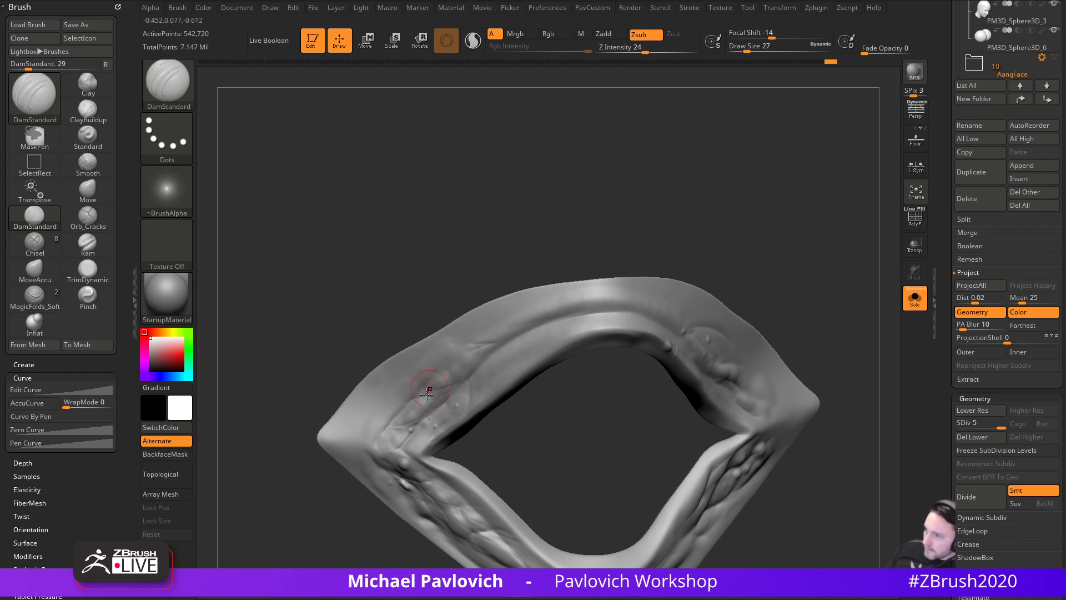
mouse_move(531, 445)
mouse_down()
mouse_move(666, 335)
mouse_move(697, 335)
mouse_move(518, 374)
mouse_move(547, 420)
mouse_up()
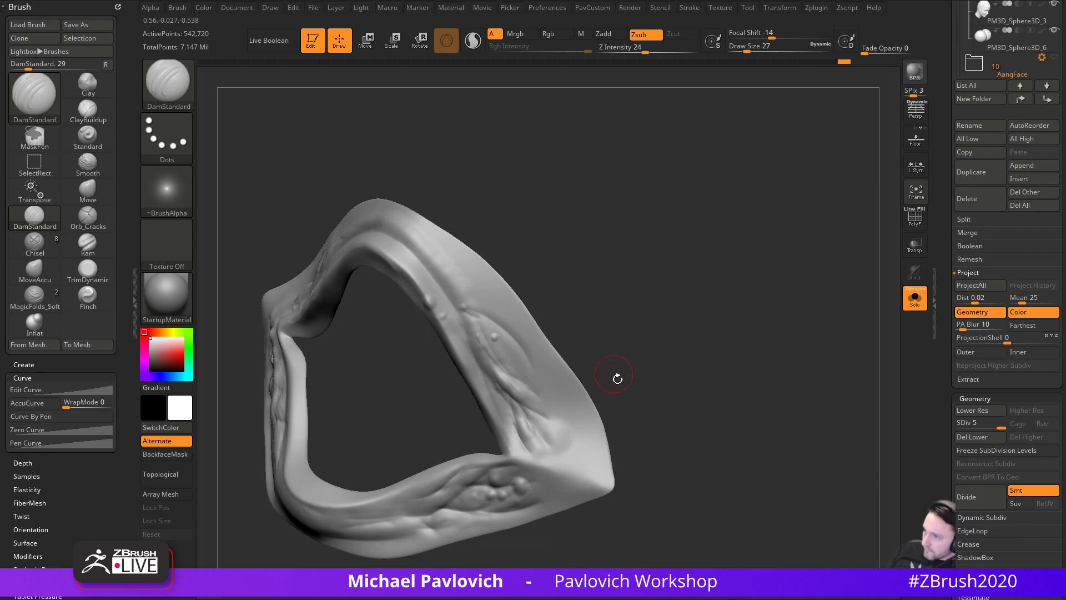
alt+drag(613, 372, 595, 408)
mouse_move(515, 410)
mouse_down()
mouse_move(592, 489)
mouse_move(753, 322)
mouse_move(762, 367)
mouse_move(722, 300)
mouse_up()
- Deepen creases beside the inner corner and along the lower lid
drag(628, 347, 570, 414)
drag(714, 411, 668, 375)
drag(585, 353, 540, 448)
drag(669, 412, 611, 451)
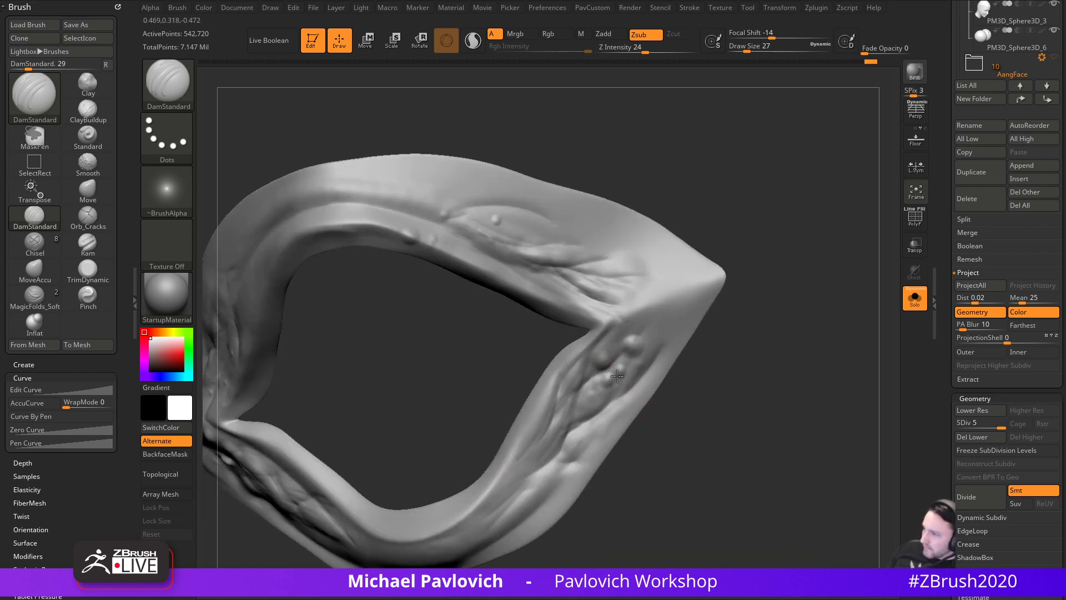
drag(655, 356, 588, 426)
drag(678, 395, 706, 340)
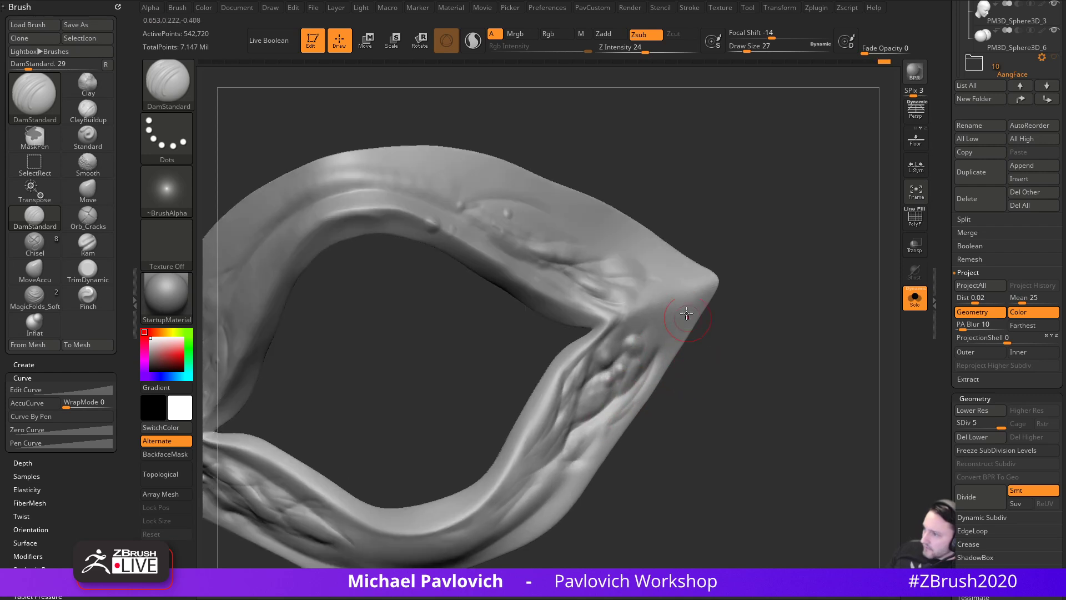
drag(609, 291, 650, 302)
alt+drag(691, 369, 745, 304)
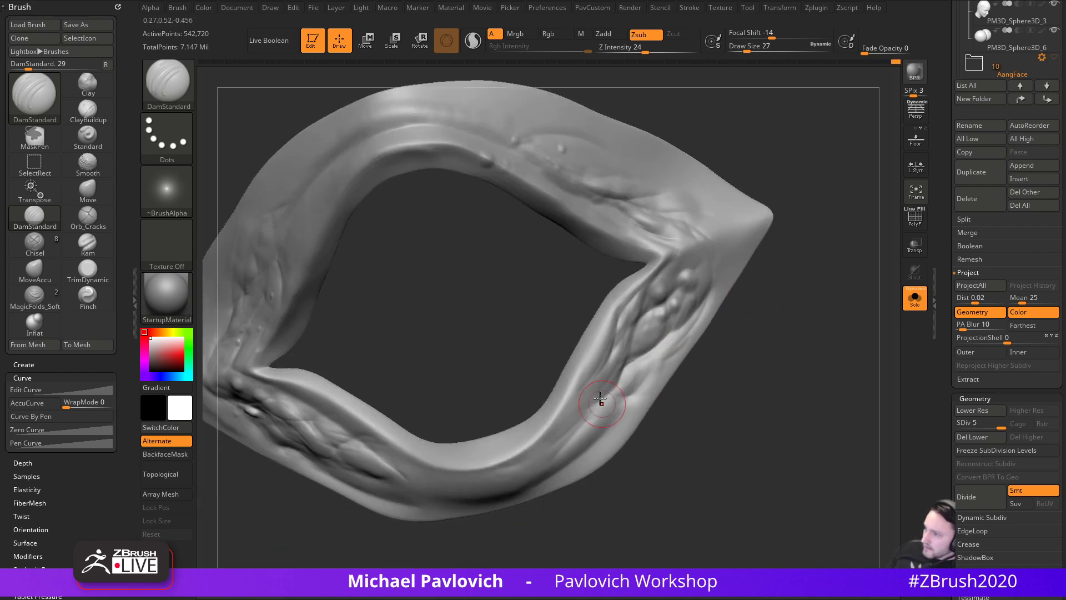
drag(597, 400, 587, 446)
- Cut a short crease on the lower rim, then show the whole creature again
drag(656, 436, 662, 333)
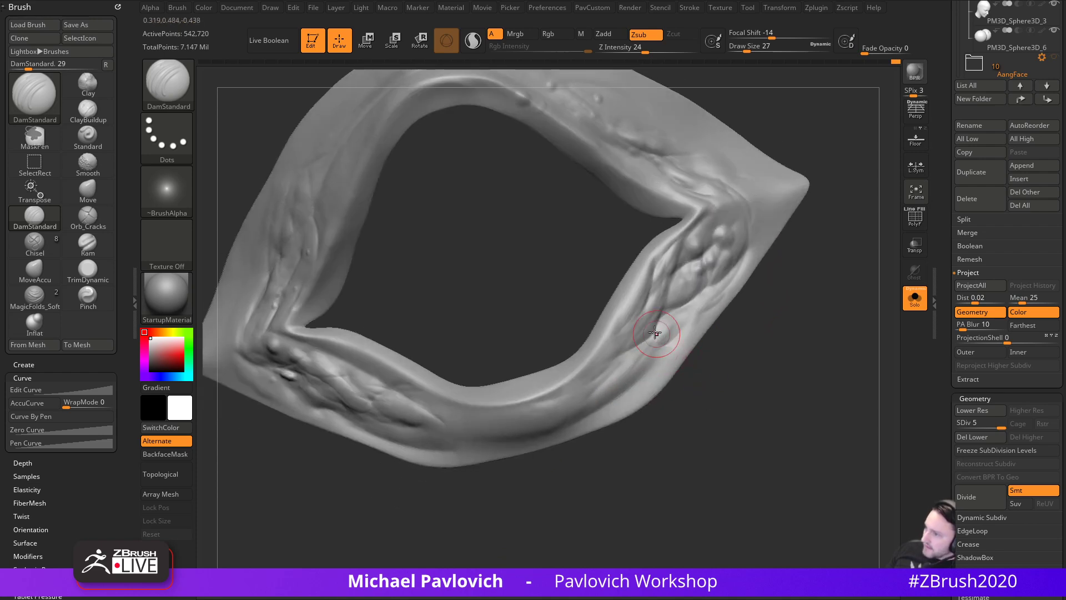
mouse_move(410, 479)
mouse_down()
mouse_move(416, 495)
mouse_move(369, 414)
mouse_move(425, 445)
mouse_up()
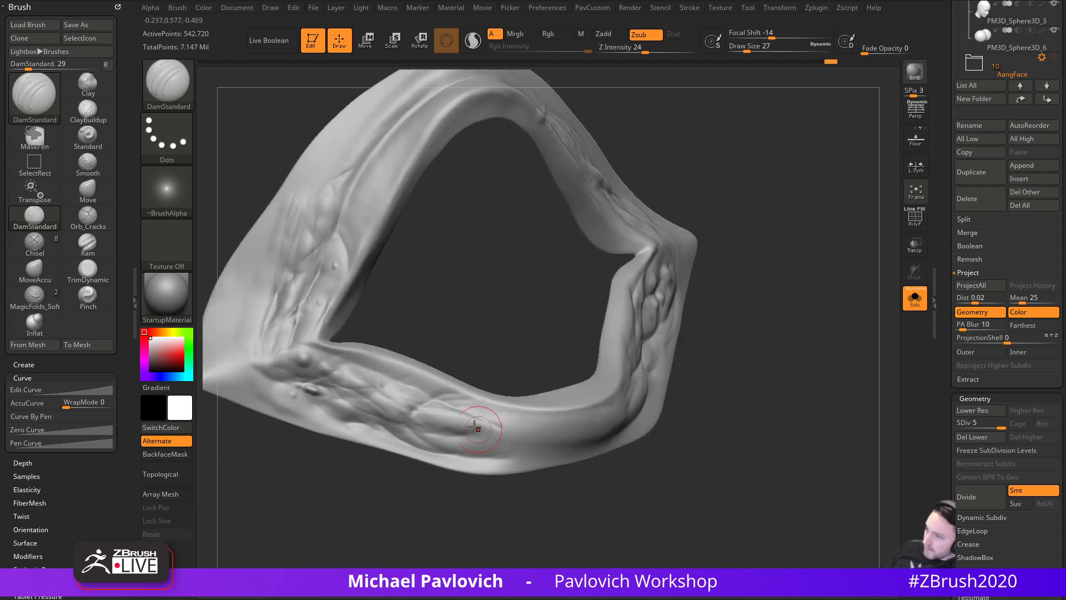
drag(714, 463, 667, 458)
shift+drag(800, 432, 805, 403)
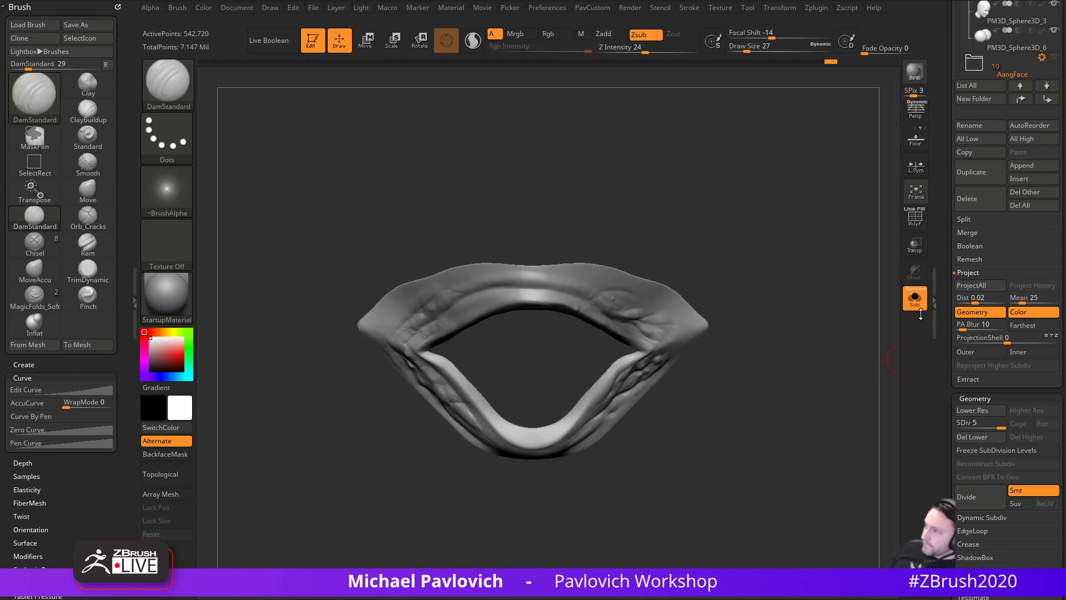
click(918, 306)
- Switch to the Standard brush and make PM3D_Sphere3D_1 the active subtool, showing the whole creature
mouse_move(615, 525)
mouse_down()
mouse_move(688, 425)
mouse_move(824, 389)
mouse_move(722, 289)
mouse_move(683, 280)
mouse_move(700, 343)
mouse_move(726, 350)
mouse_move(691, 348)
mouse_up()
key(b)
key(s)
key(t)
alt+click(474, 378)
alt+drag(800, 305, 811, 341)
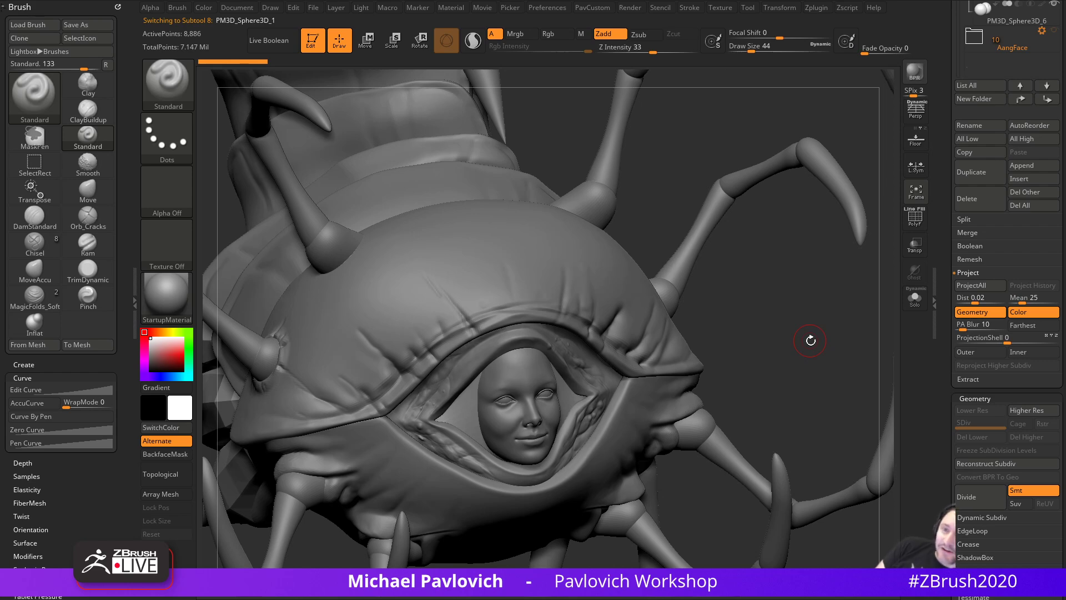
- Set draw size to 29, enable Persp, and open the Draw menu's focal-length settings
mouse_move(768, 295)
mouse_down()
mouse_move(791, 316)
mouse_move(780, 371)
mouse_move(785, 309)
mouse_move(784, 341)
mouse_up()
key(space)
key(s)
drag(784, 355, 779, 378)
click(916, 111)
click(270, 7)
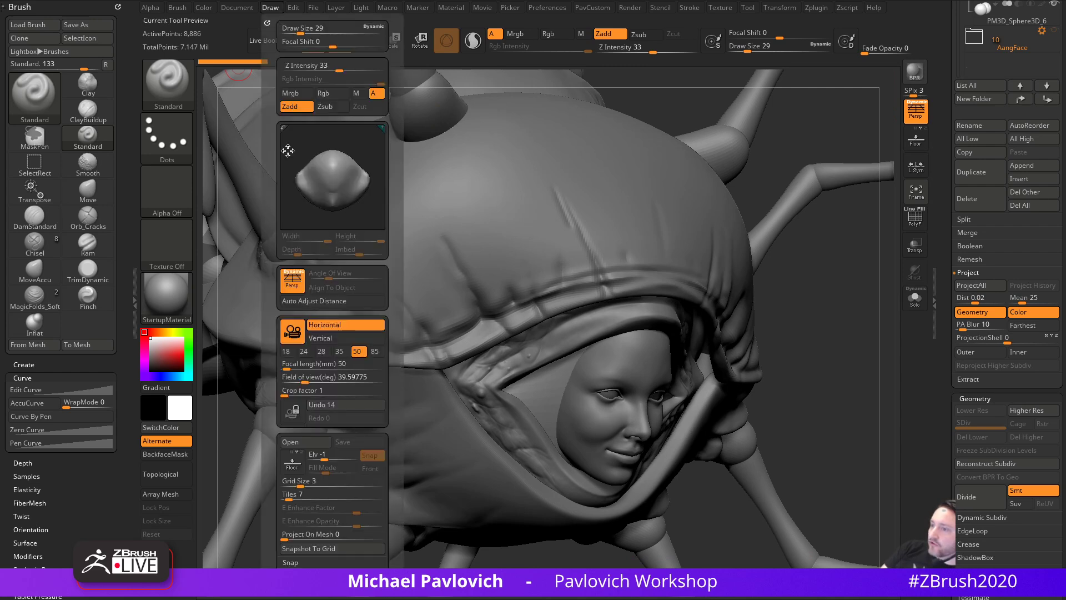
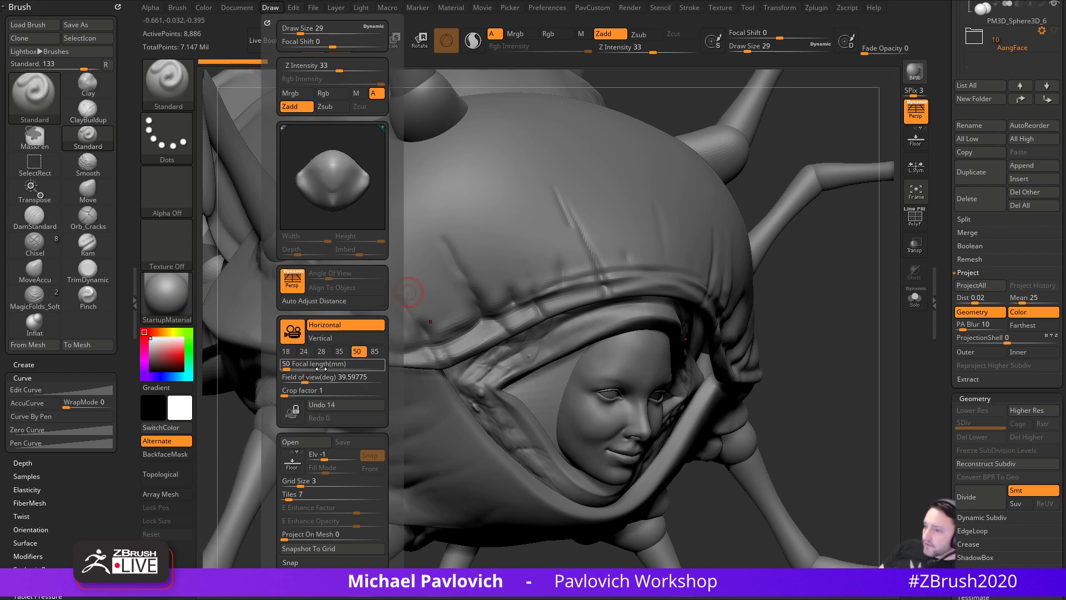
- Switch the camera to a 50 mm angle of view and orbit in toward the face
click(294, 335)
drag(782, 327, 741, 312)
alt+click(519, 305)
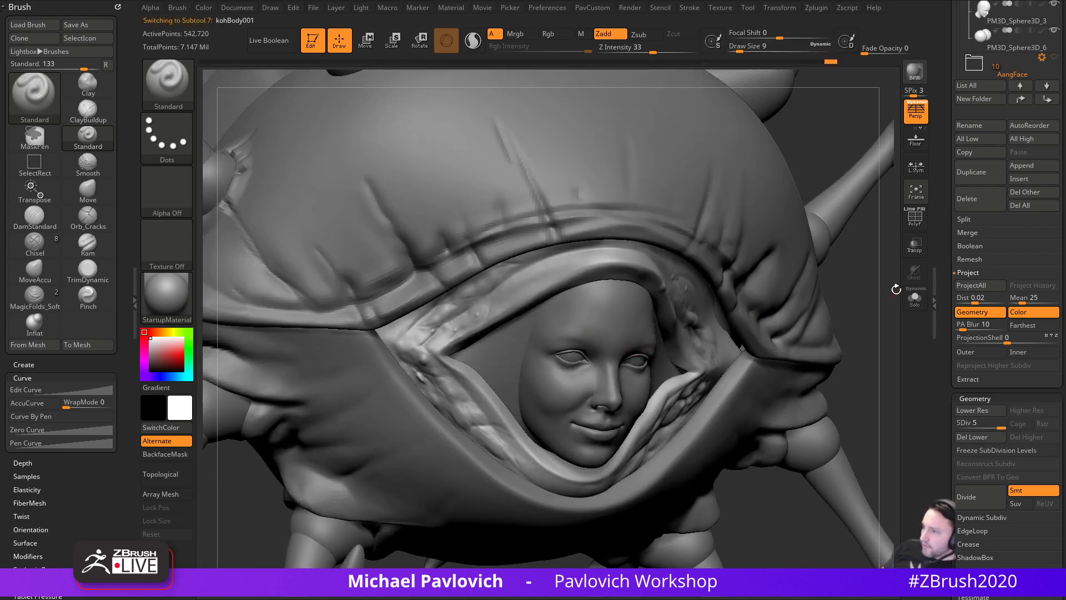
drag(889, 297, 853, 299)
- Set the brush size to 37 and make the face piece active in a three-quarter view
key(s)
click(822, 302)
mouse_move(788, 310)
mouse_down()
mouse_move(759, 284)
mouse_move(860, 340)
mouse_move(757, 307)
mouse_move(789, 318)
mouse_move(740, 314)
mouse_move(722, 361)
mouse_up()
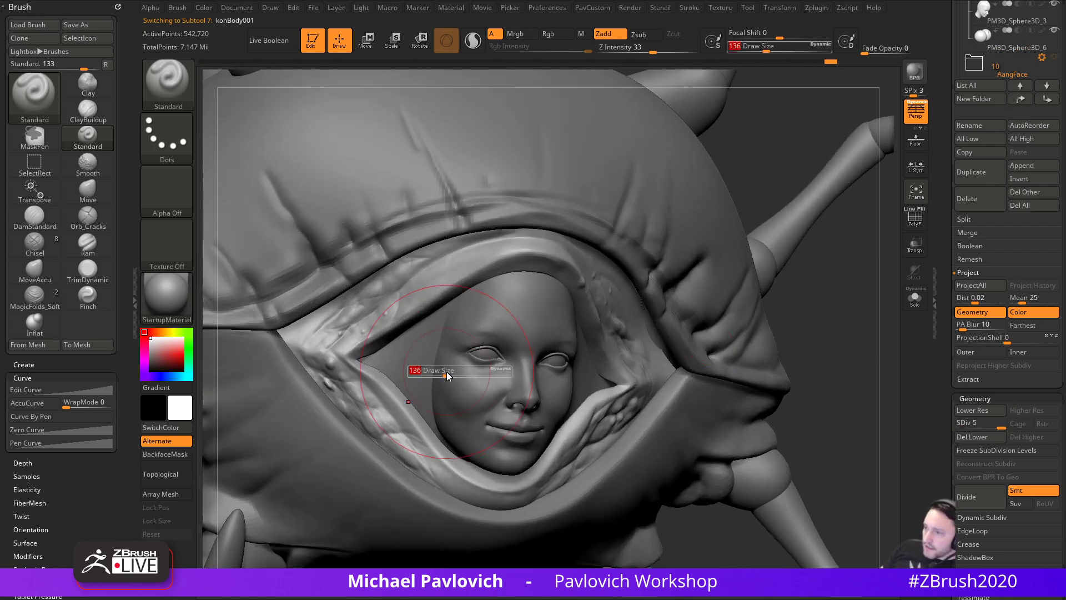
alt+click(414, 358)
drag(799, 326, 837, 333)
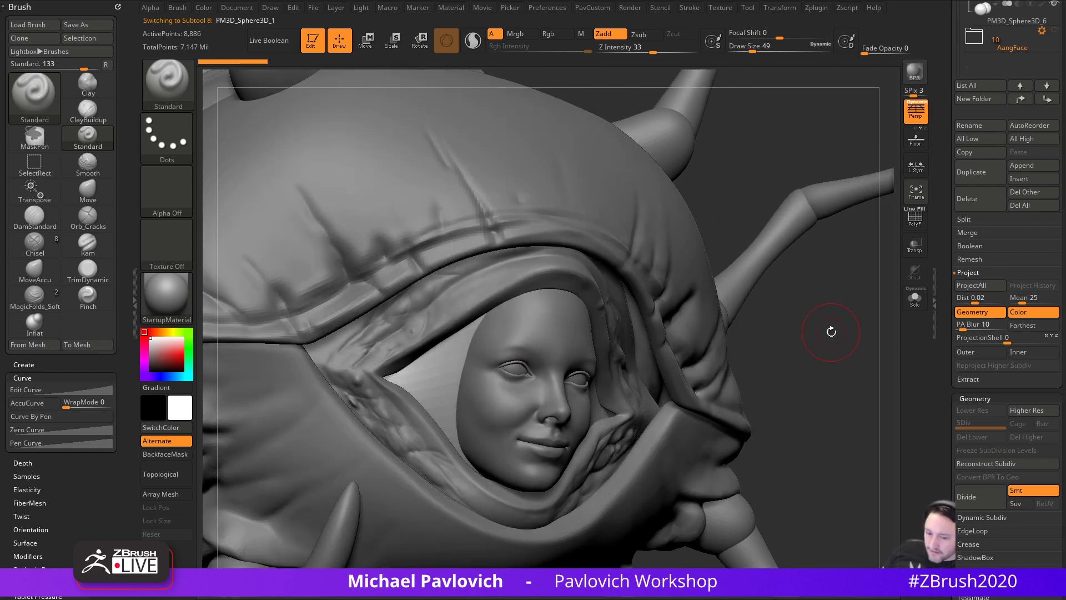
drag(633, 599, 373, 481)
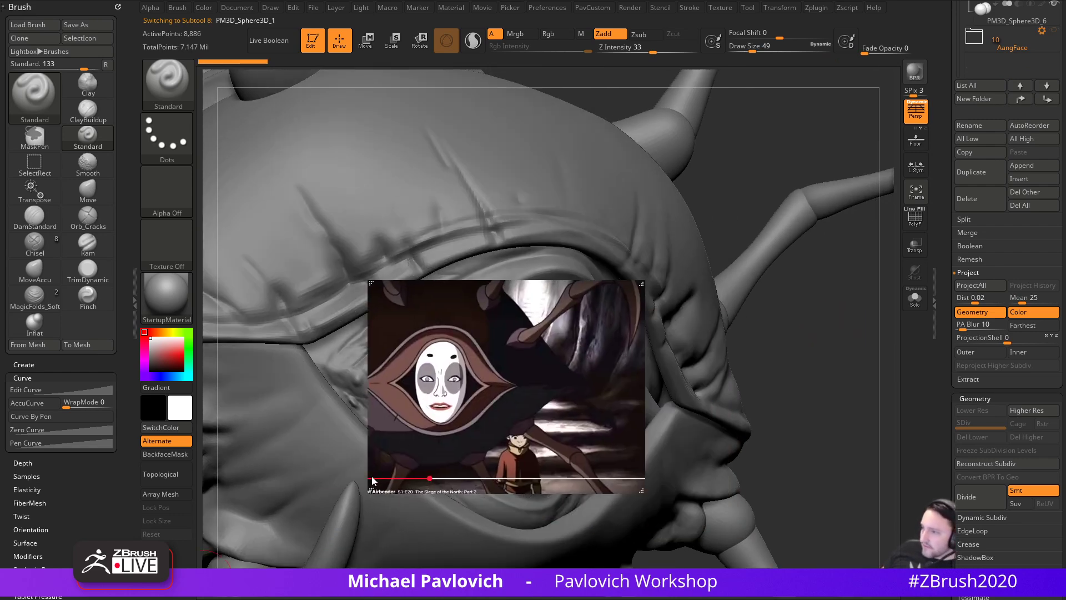
drag(419, 409, 423, 599)
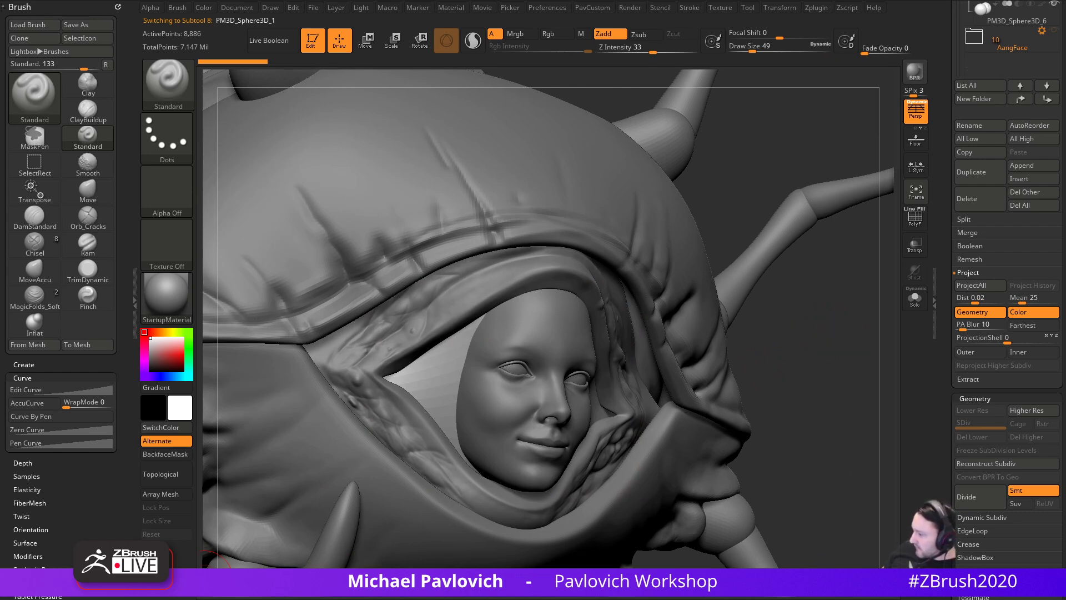
mouse_move(604, 599)
mouse_down()
mouse_move(604, 414)
mouse_move(609, 599)
mouse_move(423, 332)
mouse_up()
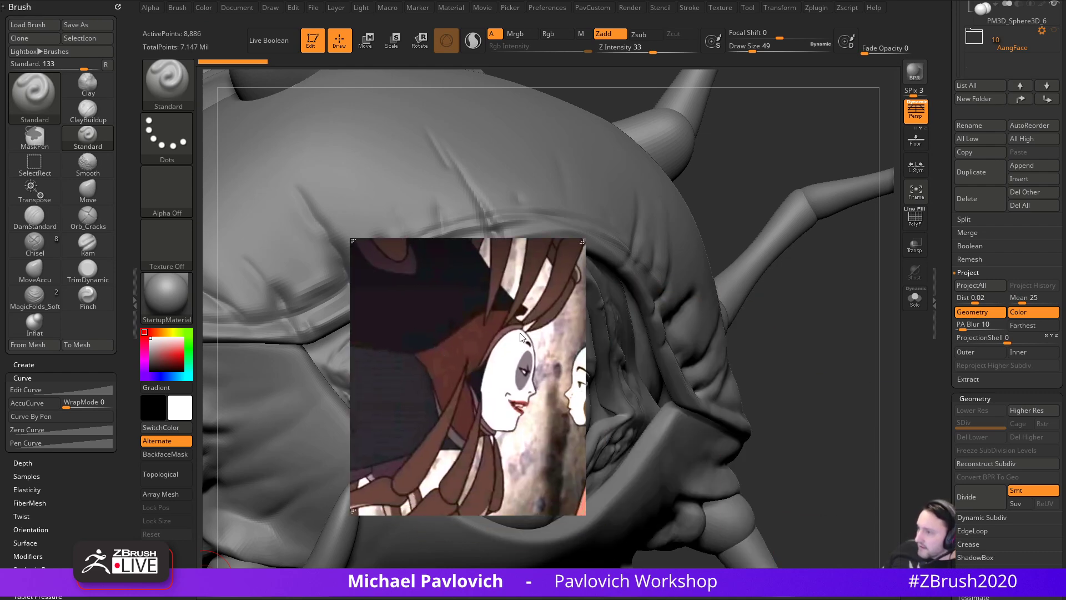
mouse_move(437, 332)
mouse_down()
mouse_move(600, 599)
mouse_move(454, 348)
mouse_up()
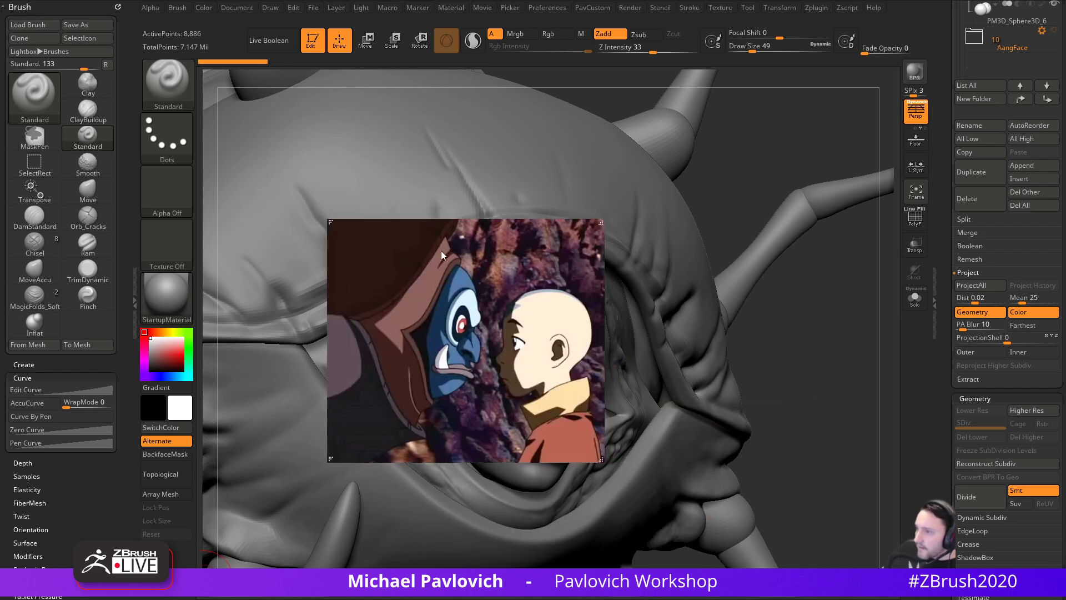
drag(390, 340, 550, 599)
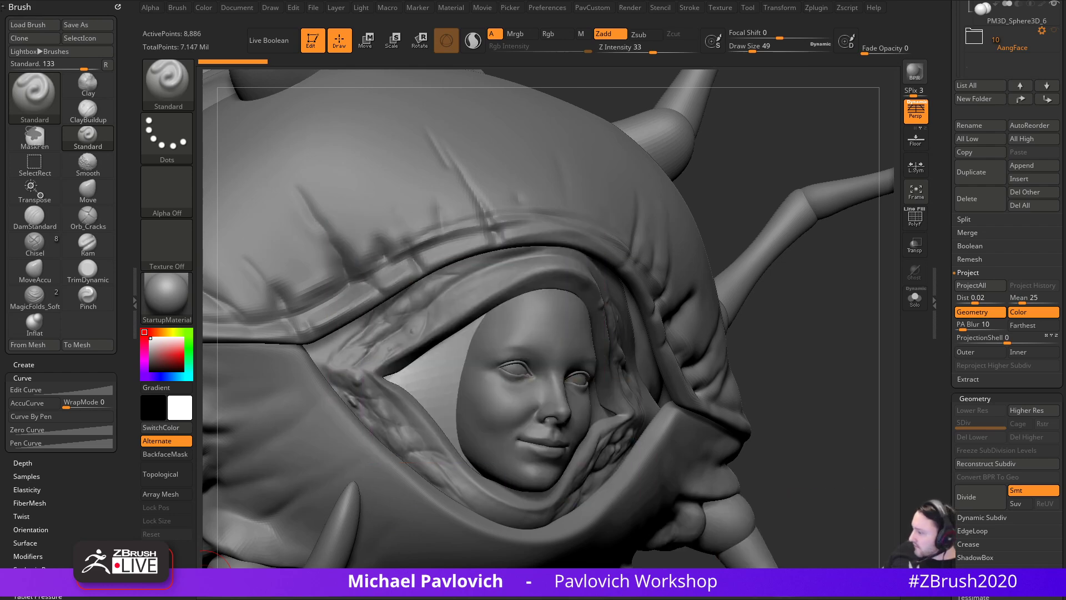
- Make the face piece the active subtool, viewed from a side angle
drag(737, 175, 661, 283)
alt+click(478, 311)
drag(885, 201, 798, 221)
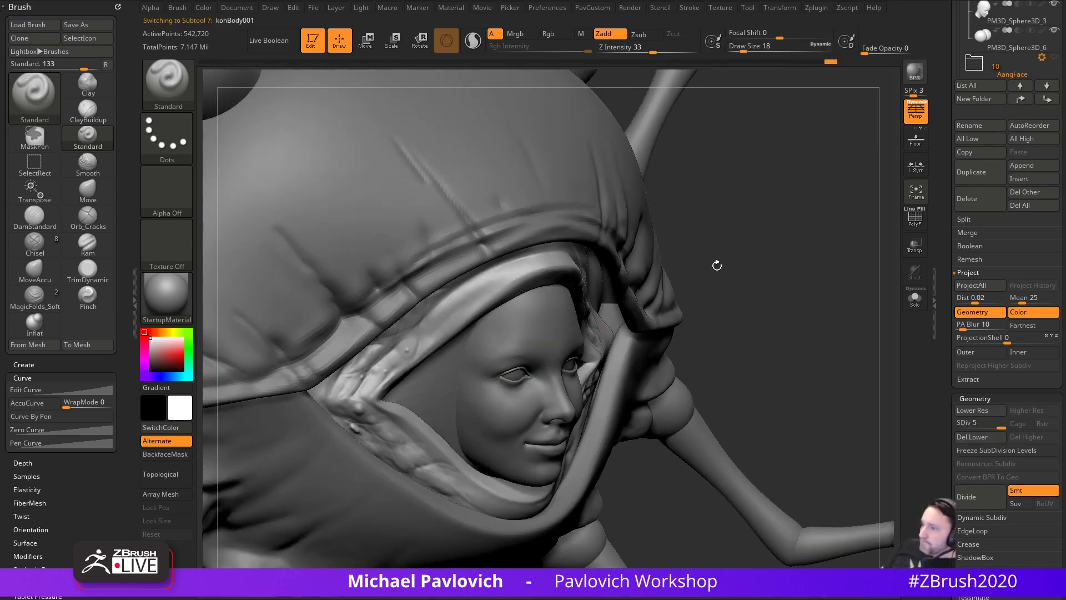
alt+click(431, 391)
mouse_move(711, 294)
mouse_down()
mouse_move(651, 281)
mouse_move(500, 336)
mouse_up()
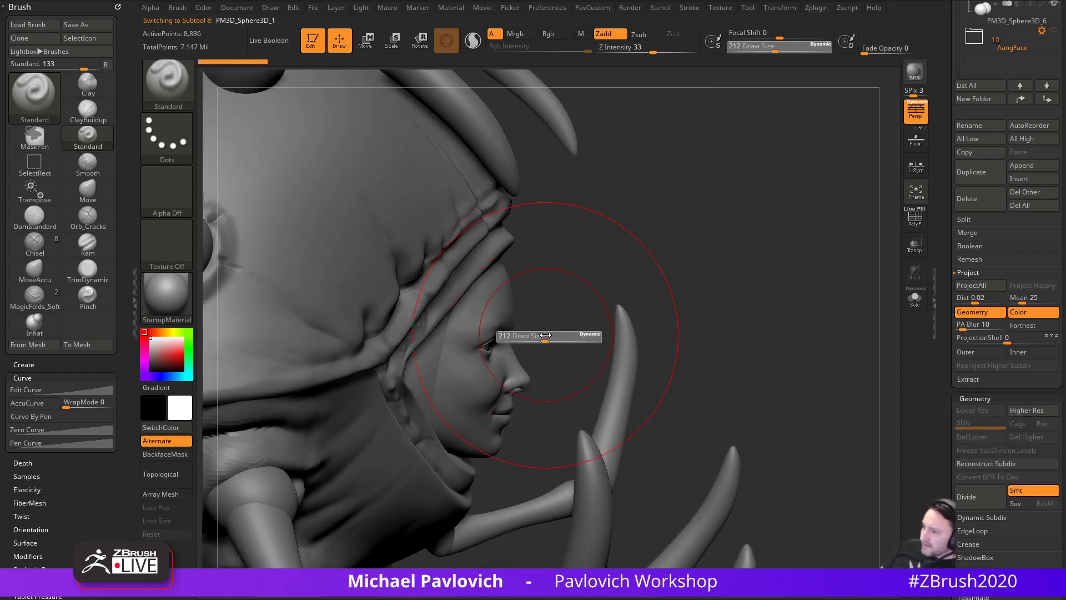
- Switch to the Move brush at size 41 and push the face's edge into shape
key(b)
key(m)
key(v)
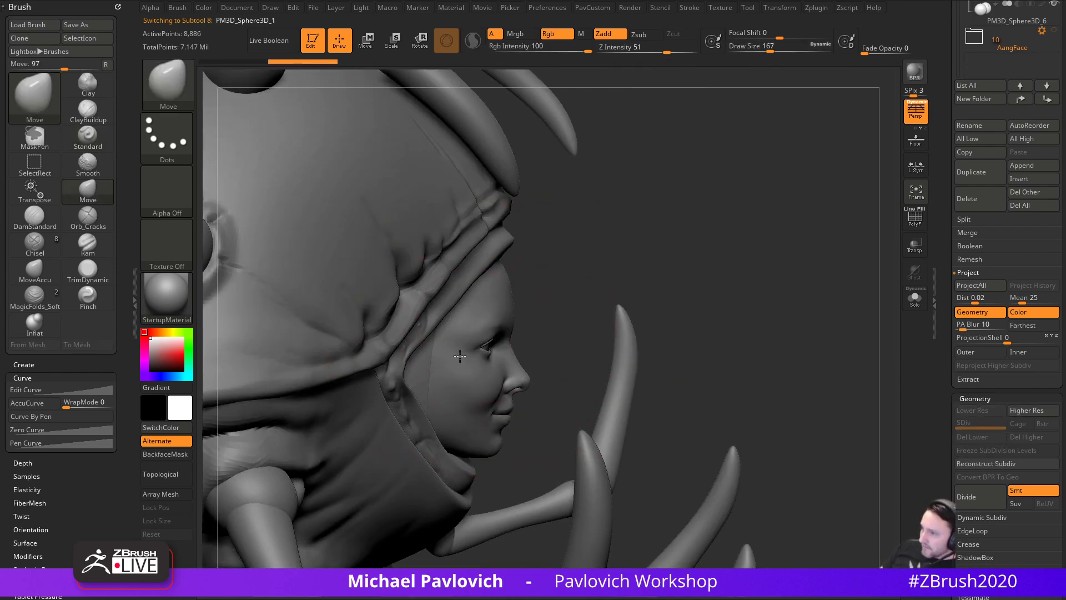
key(s)
click(450, 369)
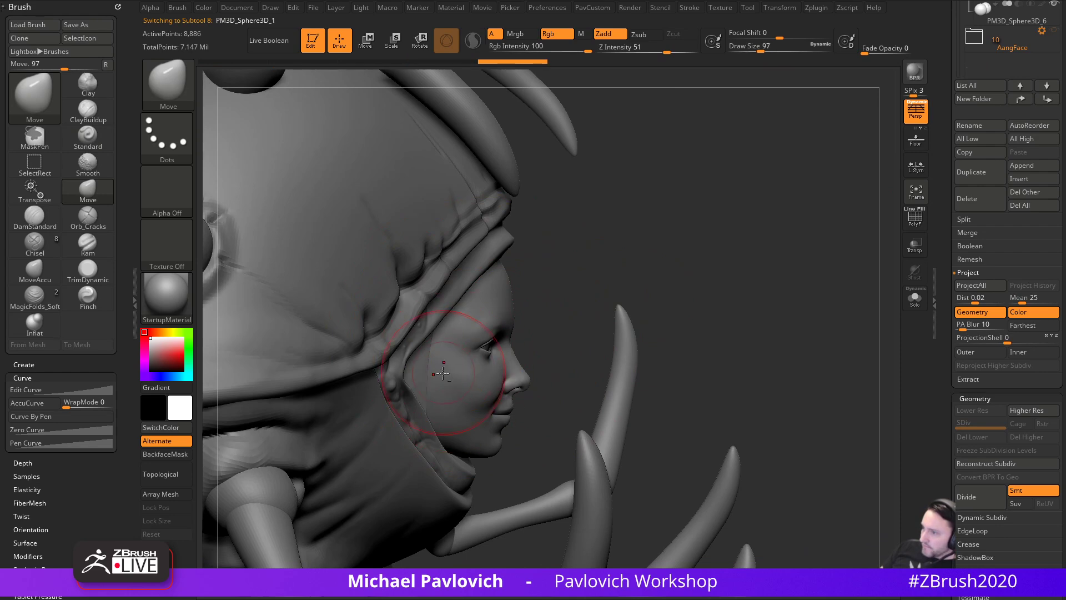
mouse_move(722, 250)
mouse_down()
mouse_move(600, 237)
mouse_move(516, 329)
mouse_up()
drag(507, 367, 476, 319)
drag(250, 355, 389, 378)
- Return to the Standard brush and step the face piece up to subdivision level 2
key(b)
key(s)
key(t)
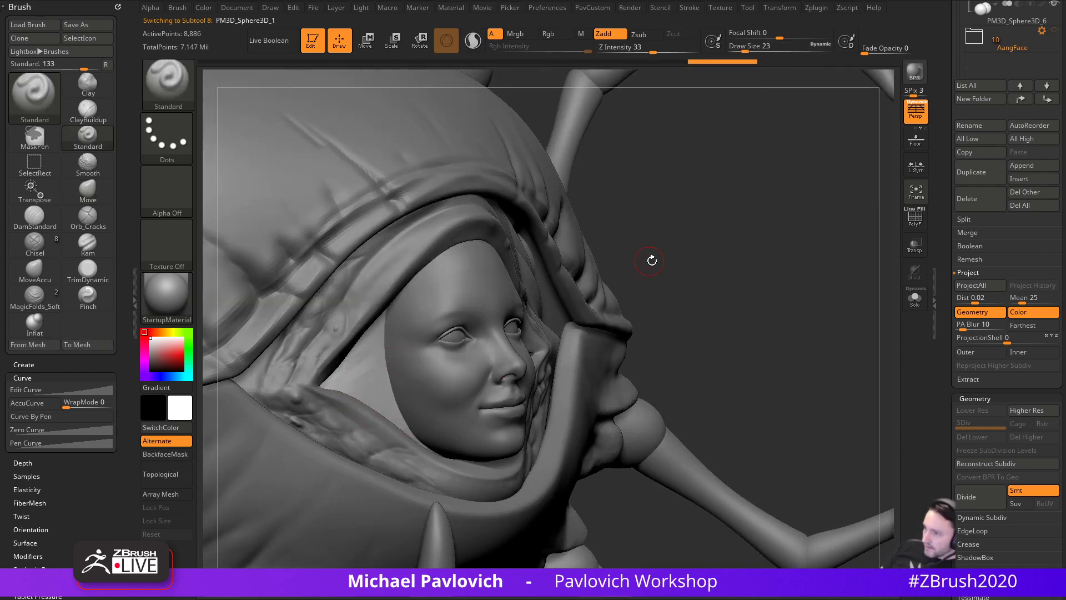
key(d)
drag(697, 245, 757, 252)
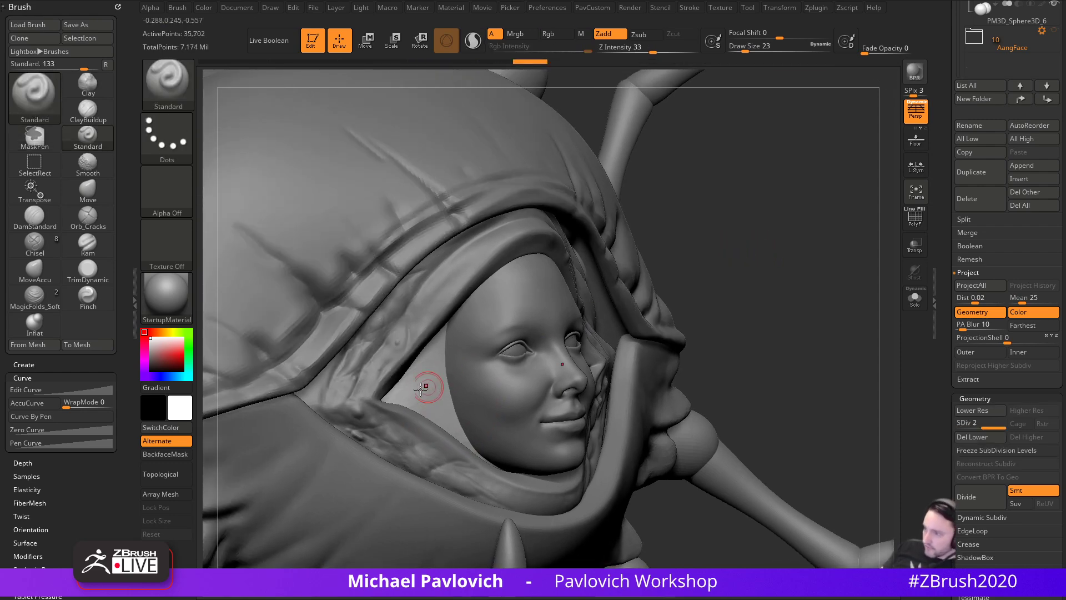
drag(686, 280, 723, 254)
- With the Move brush, nudge the cheek and push the face edge into shape
key(b)
key(m)
key(v)
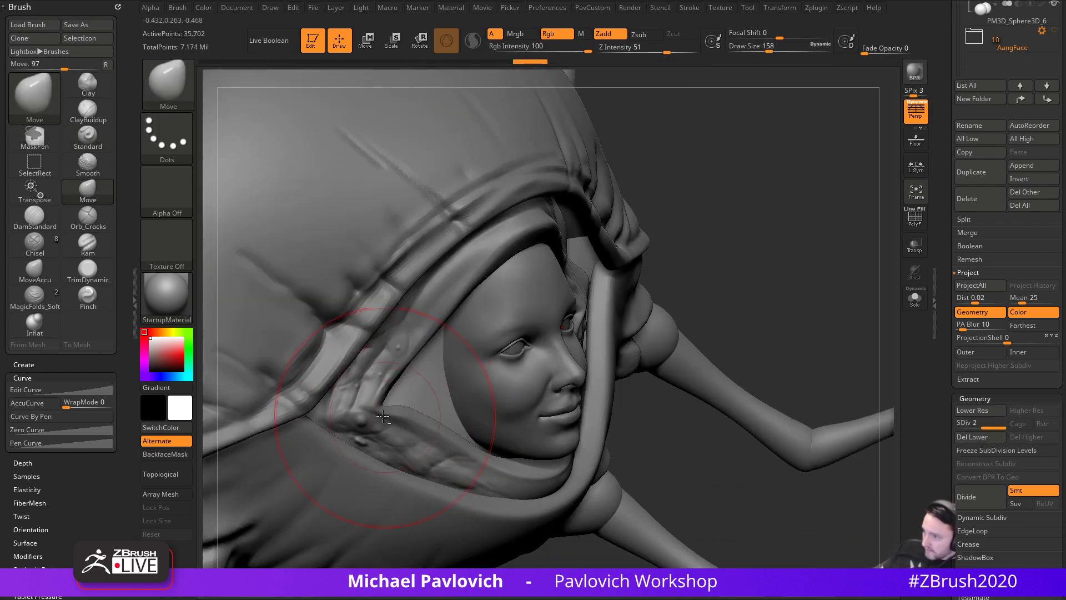
drag(386, 418, 402, 408)
drag(742, 278, 541, 298)
key(bracketleft)
key(bracketleft)
key(bracketleft)
drag(507, 353, 484, 298)
drag(216, 422, 450, 401)
drag(716, 238, 686, 247)
- Add a small Standard stroke at size 25 beside the face, then divide to SDiv 3
key(b)
key(s)
key(t)
key(s)
drag(524, 373, 511, 374)
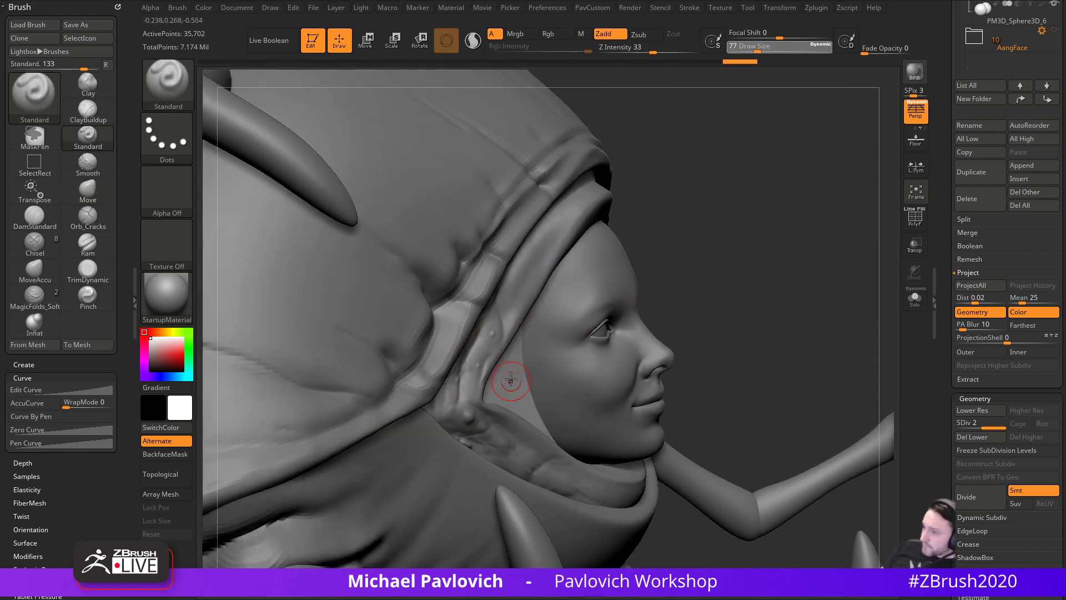
drag(688, 234, 611, 277)
drag(503, 387, 519, 371)
mouse_move(822, 256)
alt+mouse_down()
mouse_move(790, 276)
mouse_move(922, 293)
alt+mouse_up()
key(ctrl+d)
- Check the fit with Transp and Ghost, dropping back to subdivision level 2
click(920, 294)
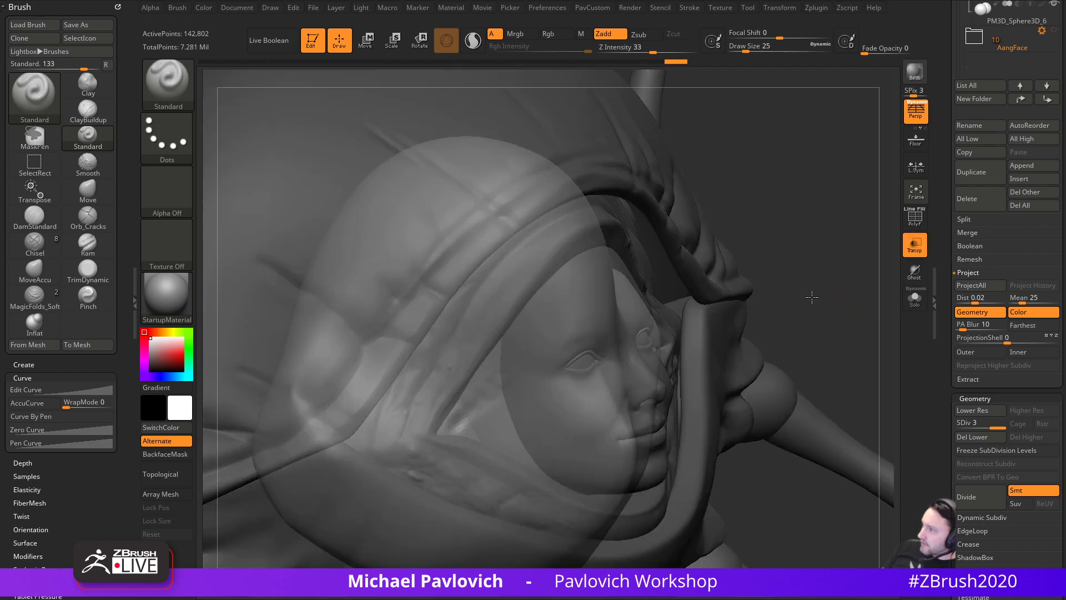
click(916, 273)
key(shift+d)
click(916, 248)
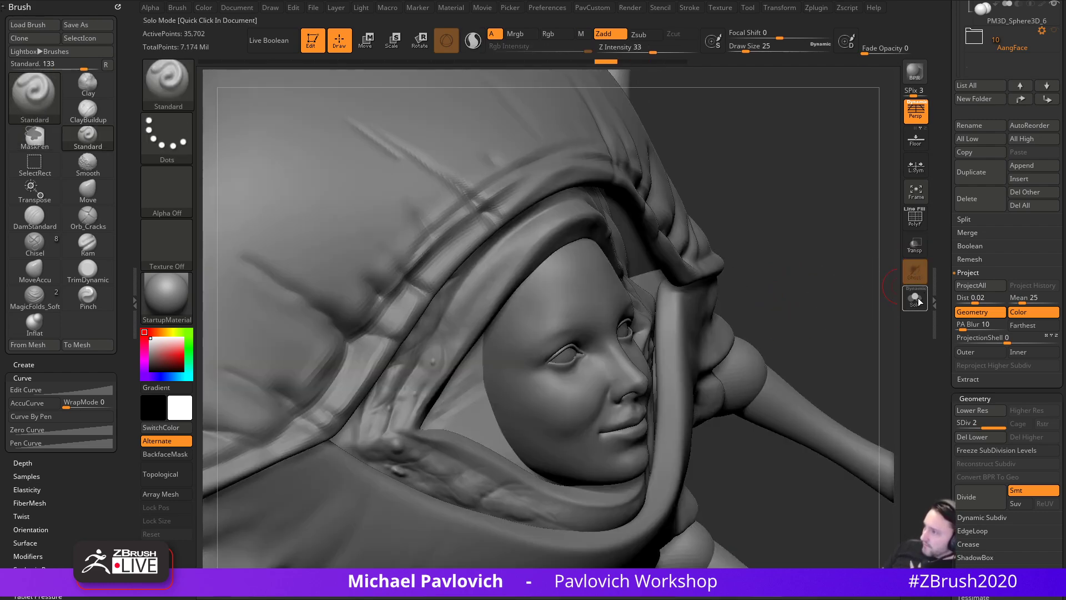
click(915, 298)
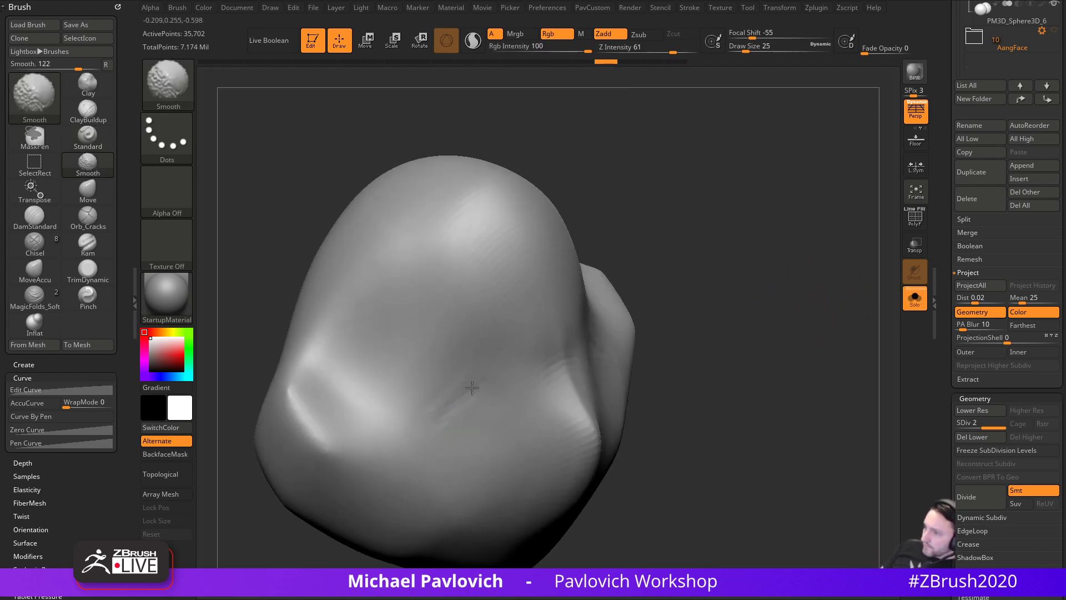
click(914, 298)
- Briefly solo the face piece, then make the model semi-transparent with Ghost off
mouse_move(821, 323)
mouse_down()
mouse_move(756, 311)
mouse_move(826, 299)
mouse_move(847, 315)
mouse_up()
drag(776, 314, 788, 317)
click(915, 299)
click(915, 299)
click(916, 244)
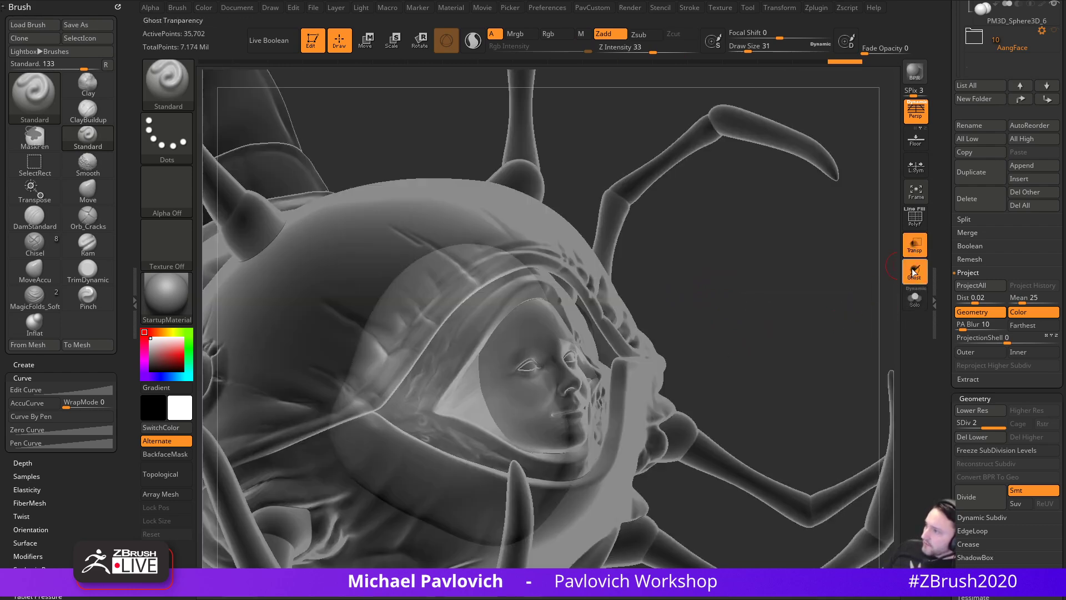
click(915, 270)
- Enlarge the brush to 116, make the model opaque, and switch to mask painting
drag(805, 299, 747, 308)
key(s)
drag(585, 370, 572, 370)
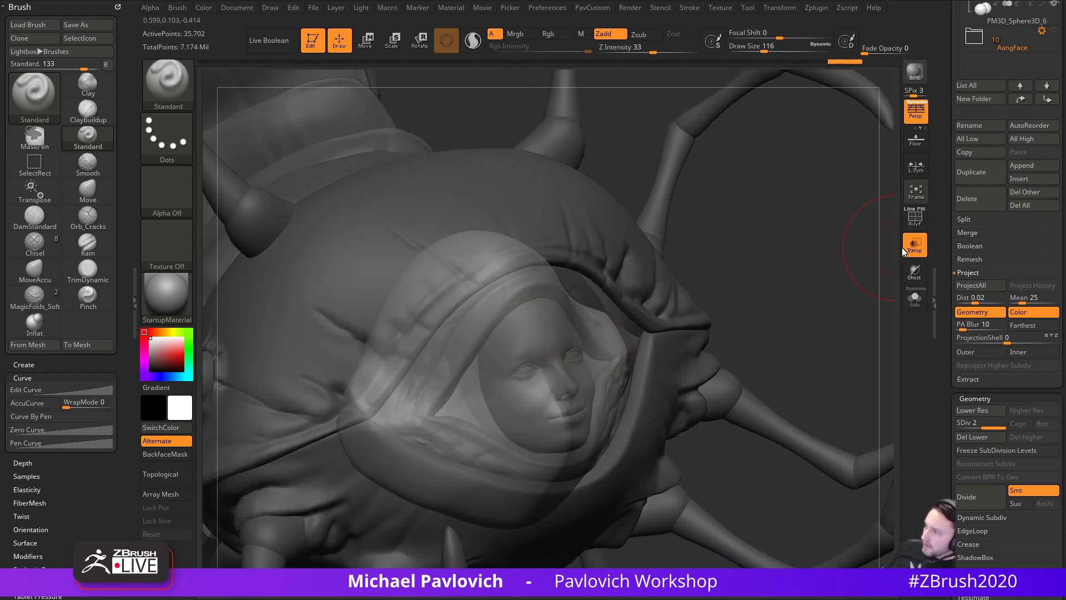
click(915, 245)
key(ctrl)
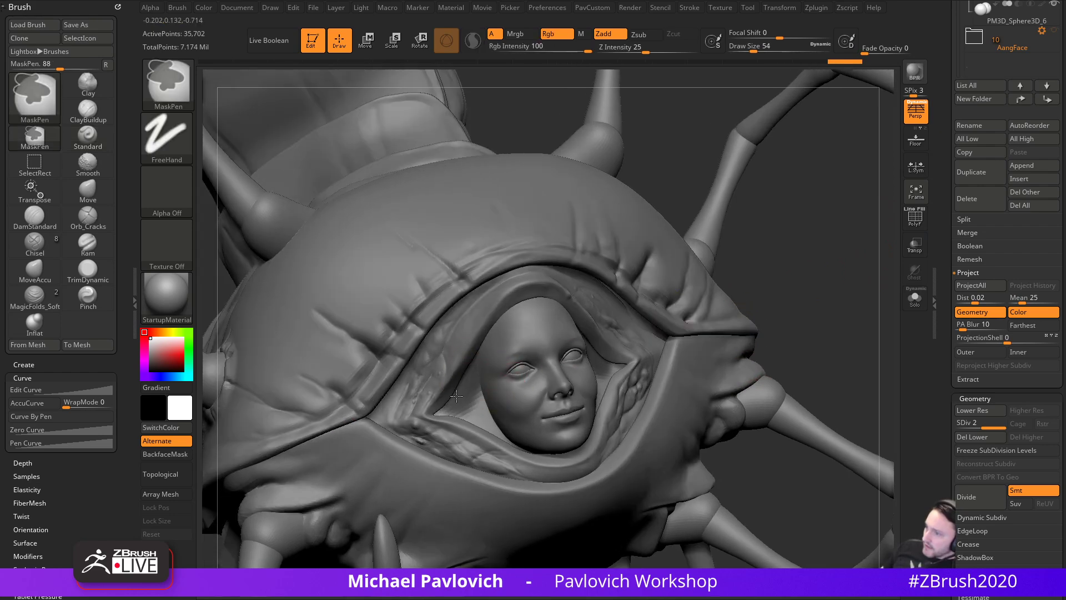
right_drag(442, 389, 482, 381)
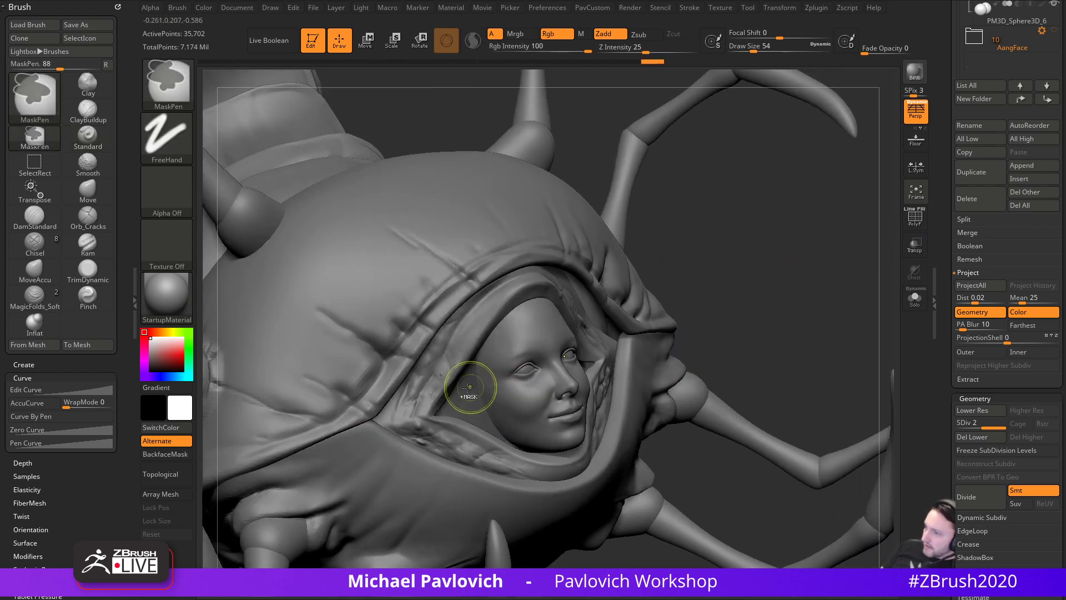
- Solo the face piece and mask the centre of its front and the remaining bright patch
click(915, 299)
right_drag(757, 338, 594, 333)
mouse_move(533, 311)
ctrl+mouse_down()
mouse_move(508, 355)
mouse_move(520, 411)
mouse_move(561, 414)
ctrl+mouse_up()
right_drag(726, 360, 686, 371)
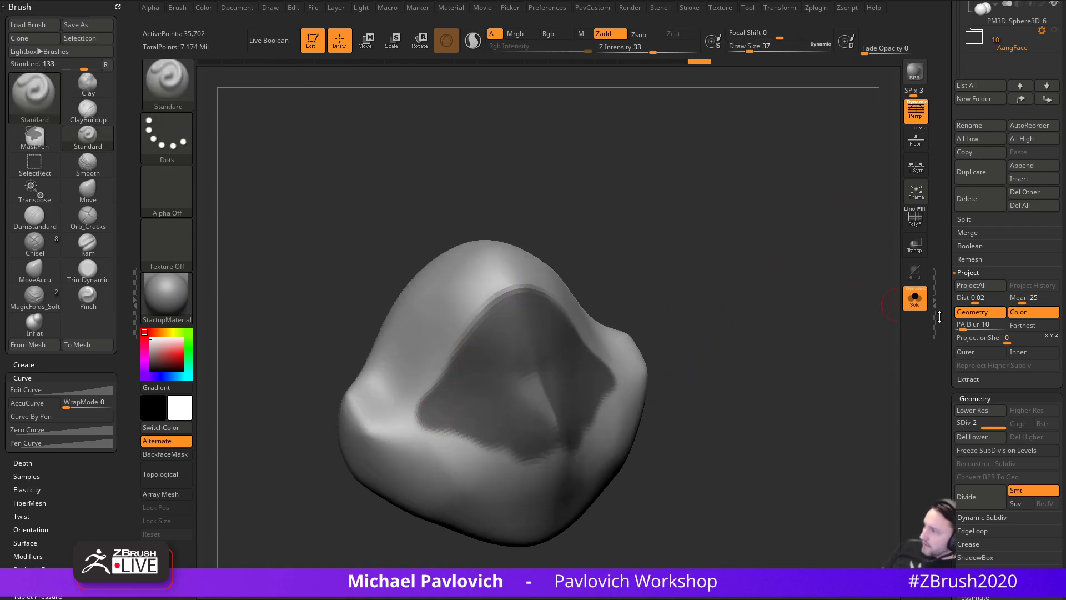
- Smooth the surface, then grow and sharpen the mask on the face piece
drag(938, 318, 937, 209)
key(shift)
shift+drag(949, 346, 943, 301)
click(965, 337)
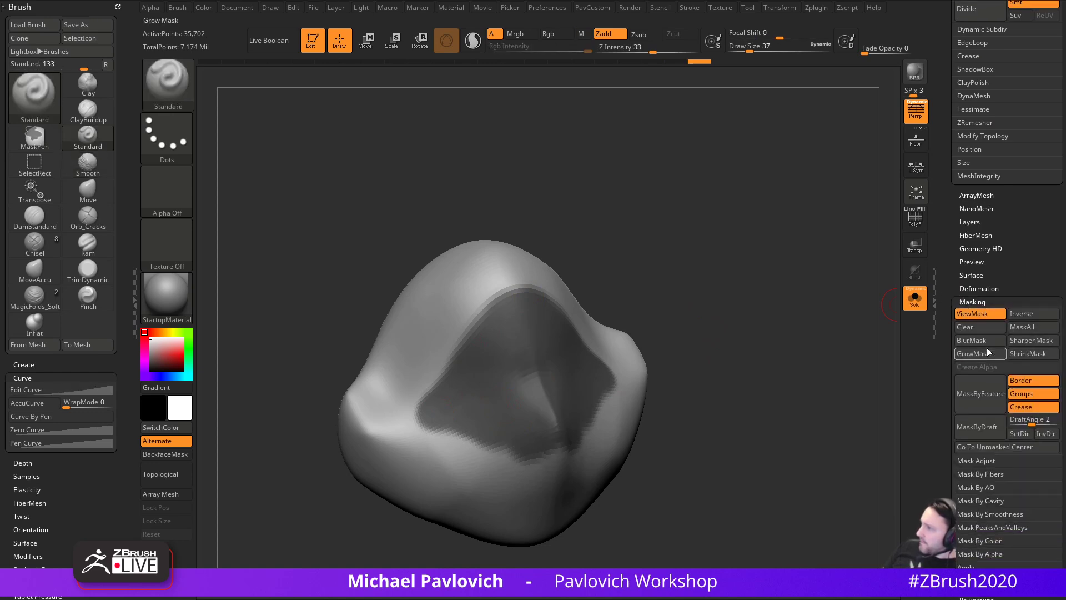
click(975, 356)
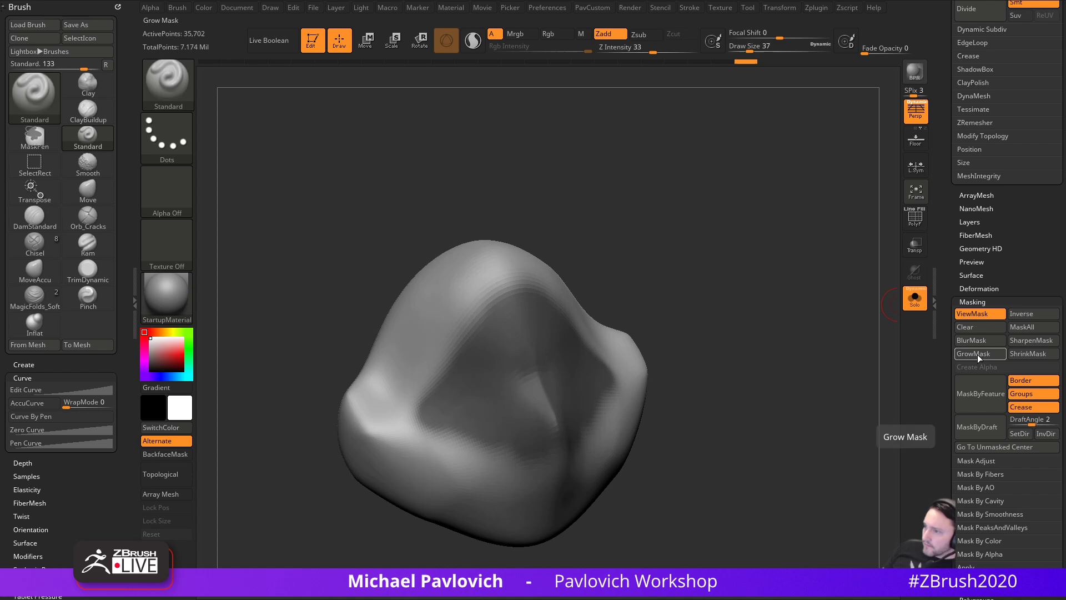
key(ctrl)
ctrl+alt+click(411, 307)
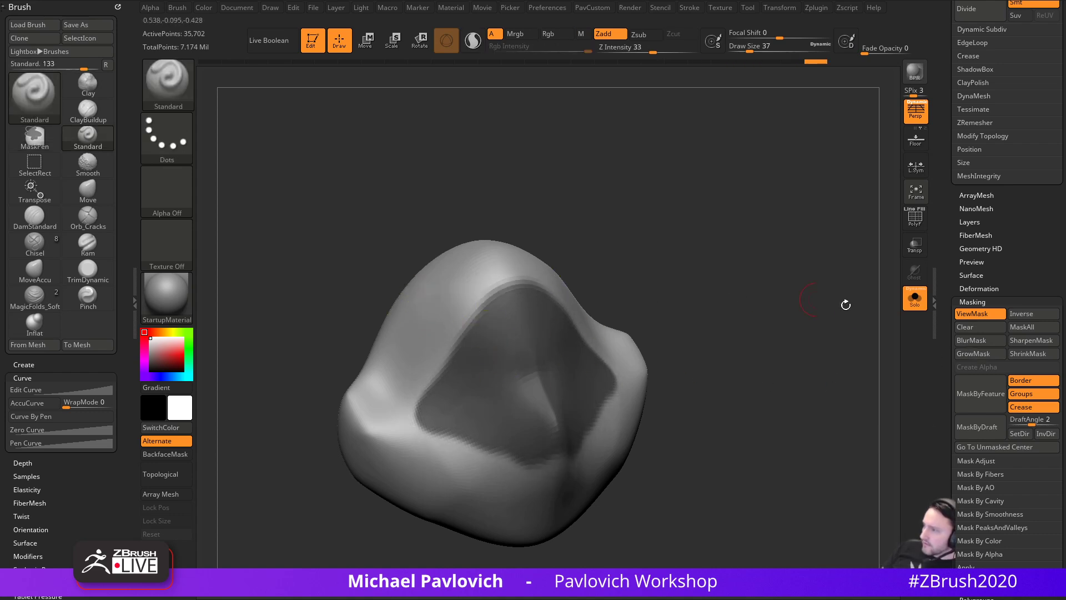
click(975, 355)
click(975, 354)
- Soften the mask edge and show the polygroup wireframe, framing the mesh larger
mouse_move(639, 278)
mouse_down()
mouse_move(714, 291)
mouse_move(701, 288)
mouse_up()
drag(761, 316, 731, 276)
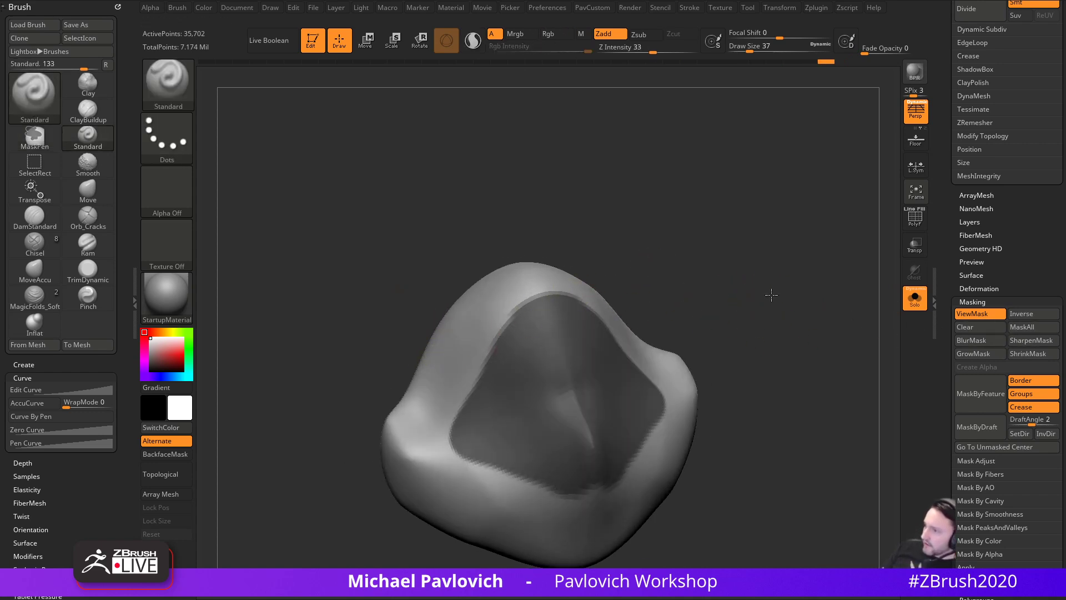
drag(772, 305, 764, 289)
ctrl+click(604, 464)
drag(748, 396, 709, 384)
key(f)
click(908, 224)
scroll(949, 293, up, 3)
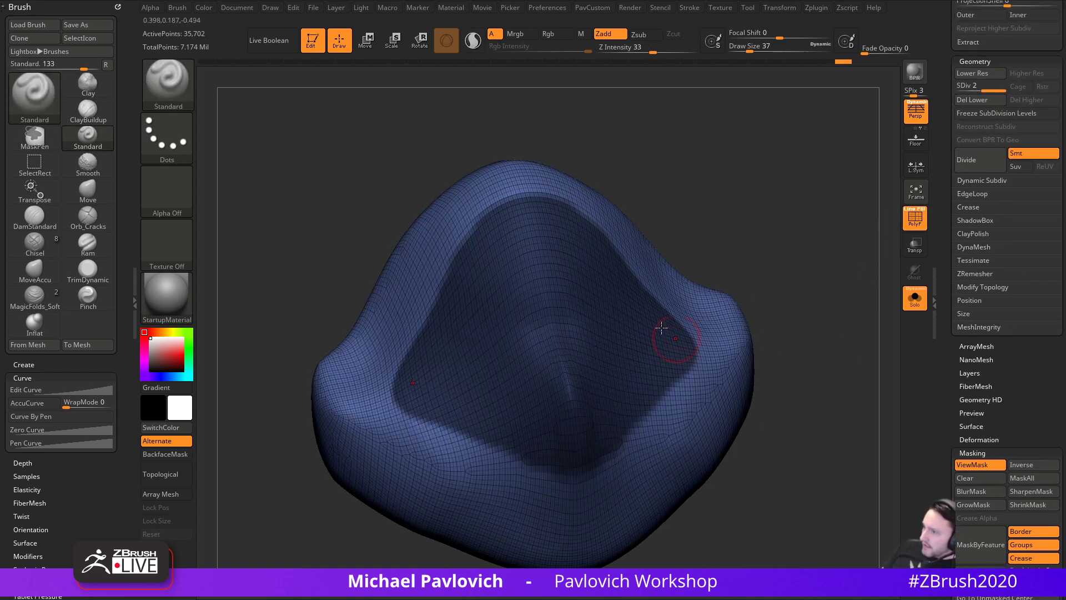
scroll(952, 307, up, 3)
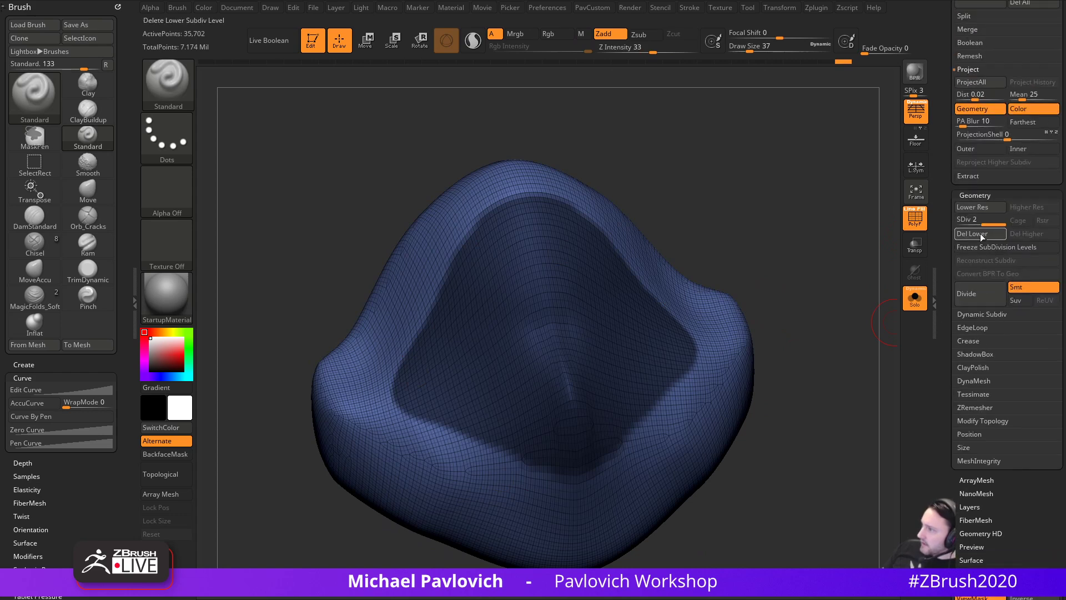
- Polygroup the masked border with Edgeloop, keep only the blue group, and delete hidden polygons
click(973, 327)
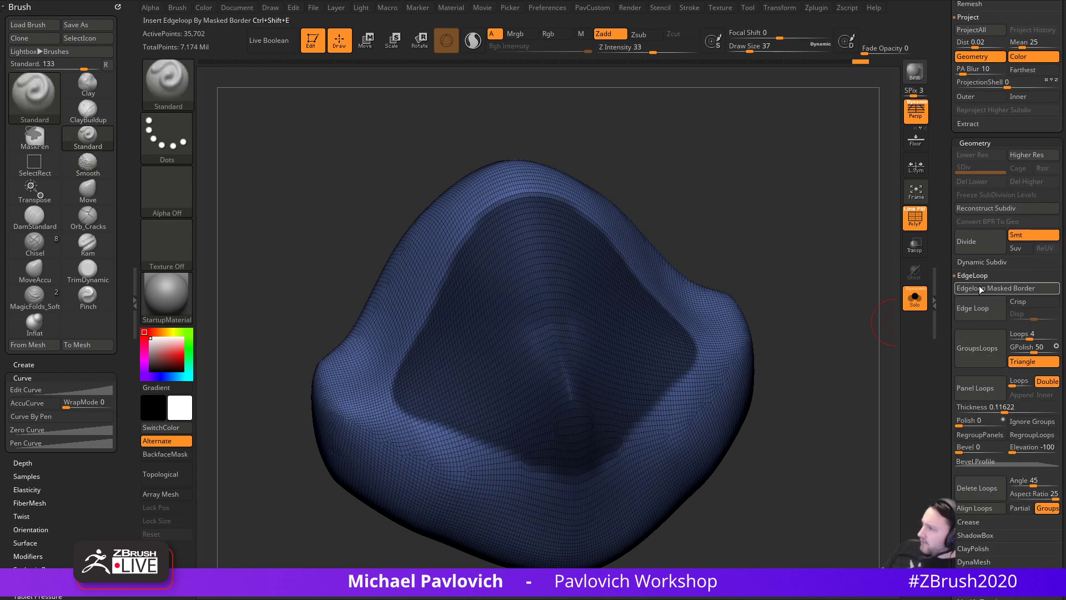
click(996, 288)
ctrl+drag(800, 361, 785, 368)
ctrl+shift+click(676, 356)
key(2)
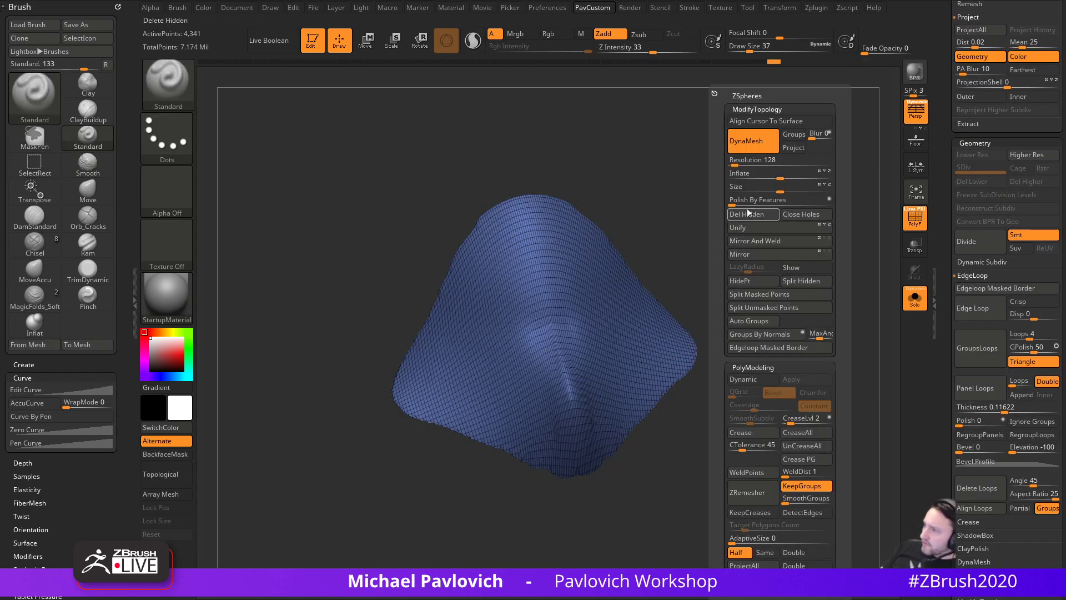
click(751, 214)
- Run ZRemesher with Half three times to rebuild the patch as coarse quads
drag(733, 256, 767, 283)
key(2)
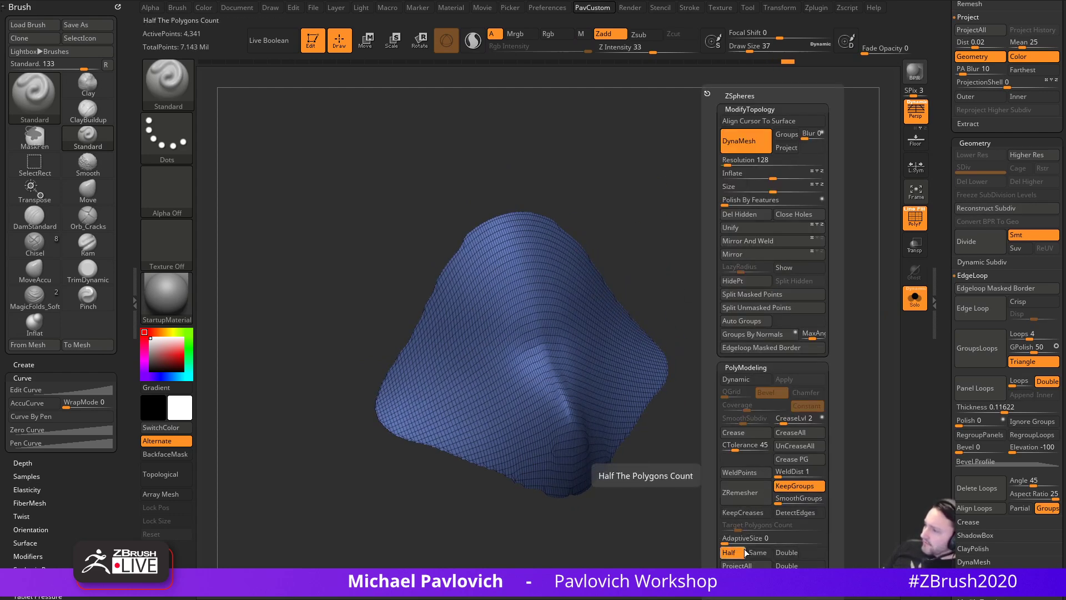
click(750, 497)
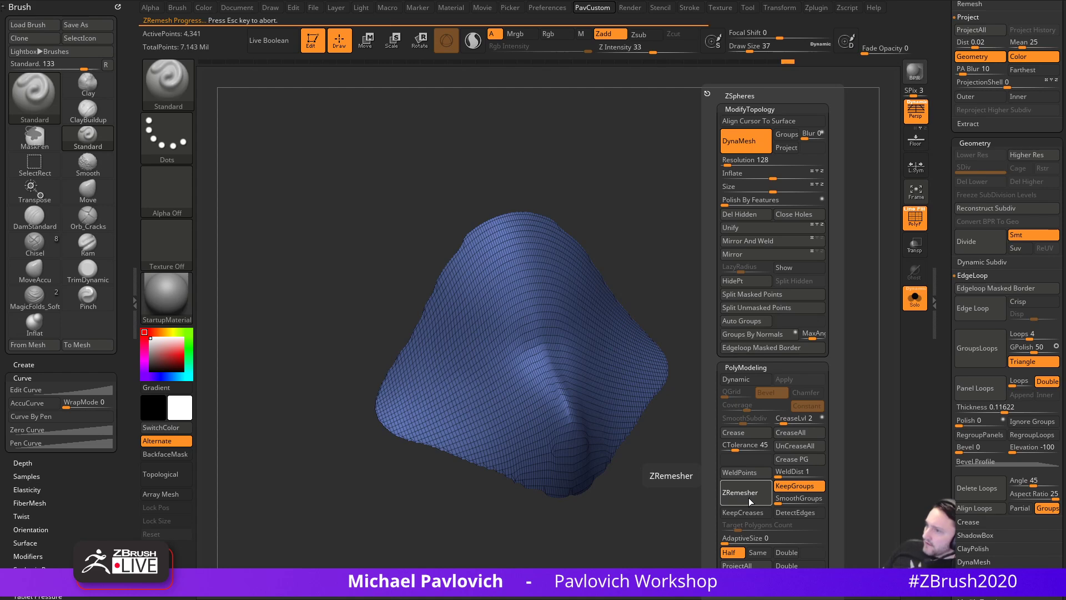
click(749, 497)
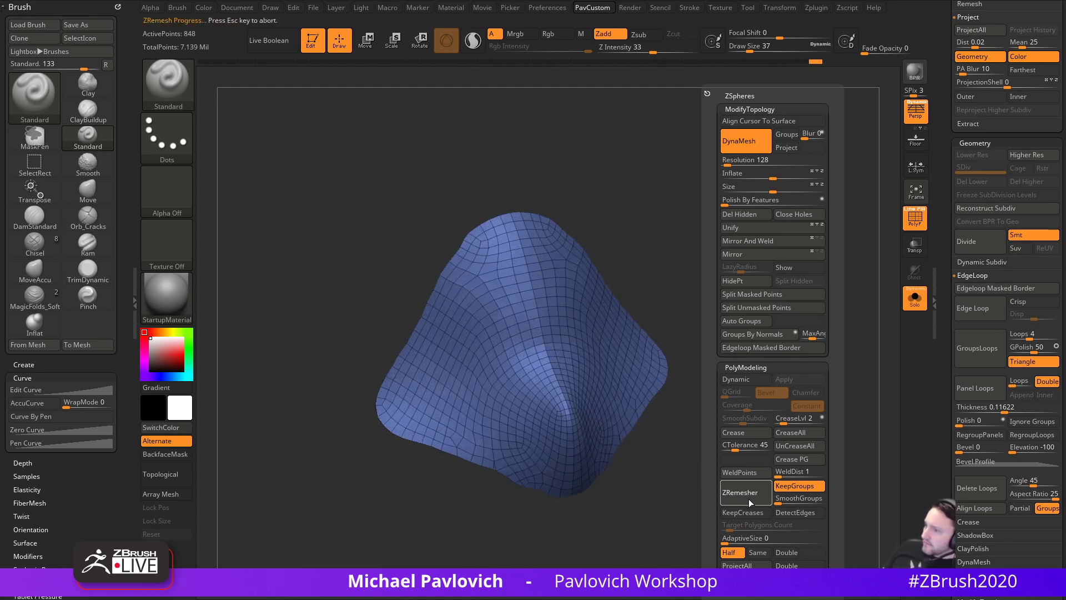
click(749, 498)
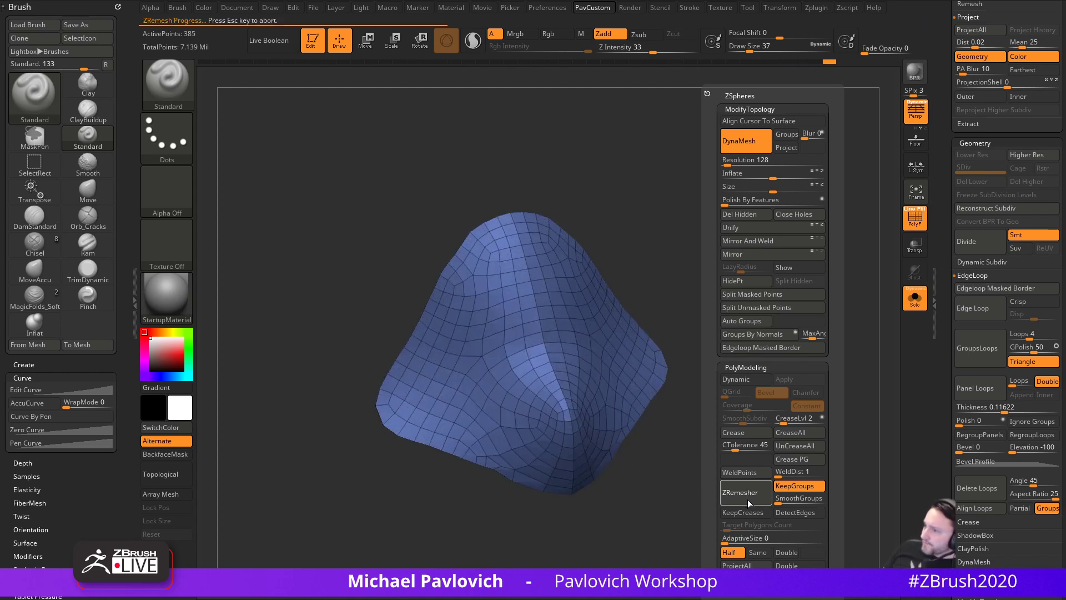
- Solo the blue mesh and extrude it with ZModeler QMesh set to Polygroup All
click(916, 300)
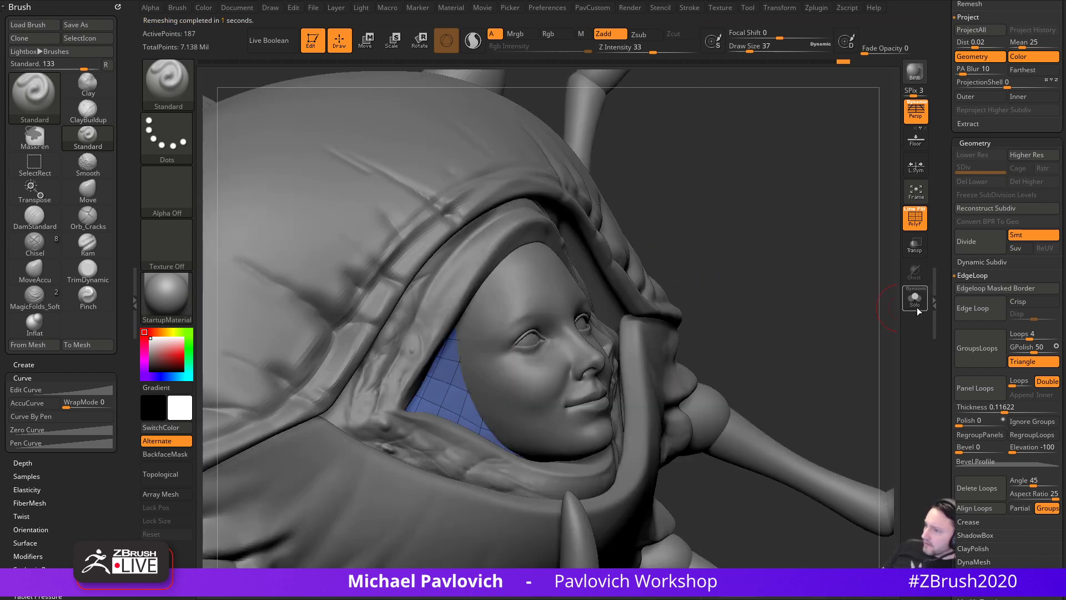
click(916, 305)
drag(795, 302, 815, 300)
key(b)
key(z)
key(m)
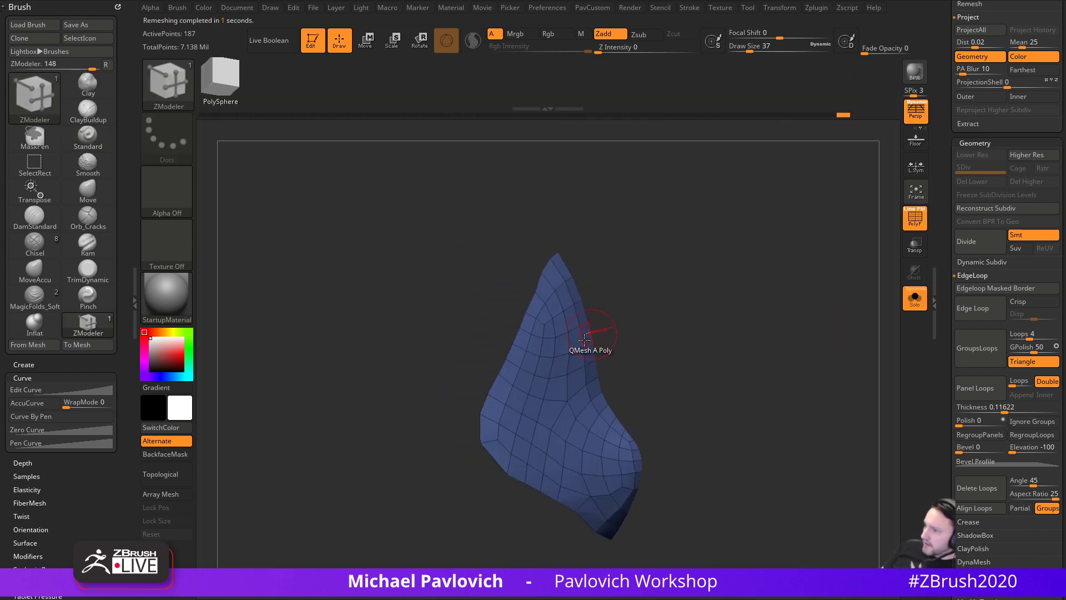
key(space)
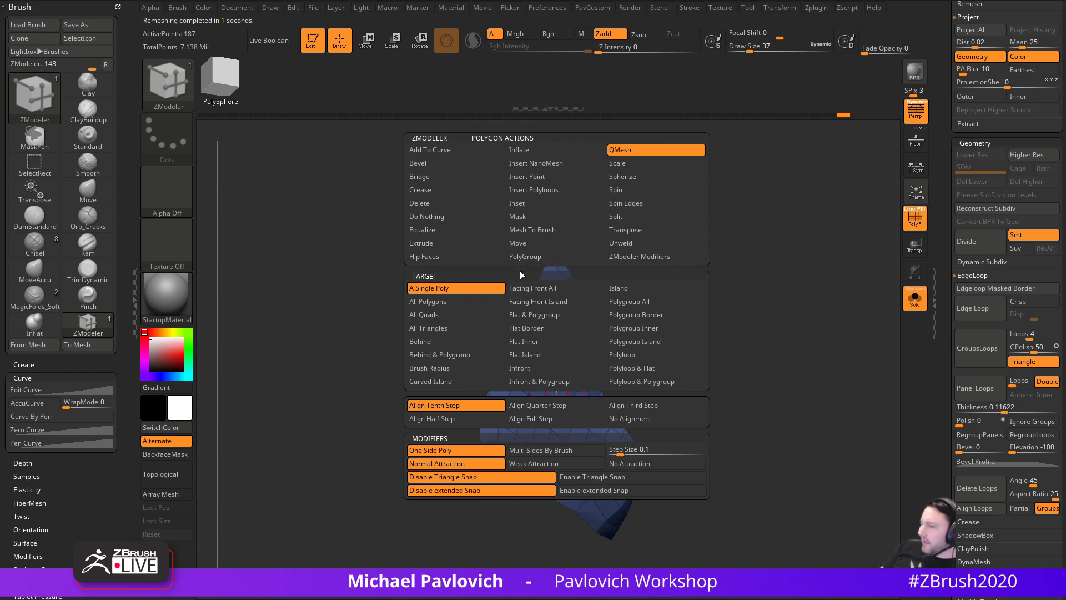
click(633, 302)
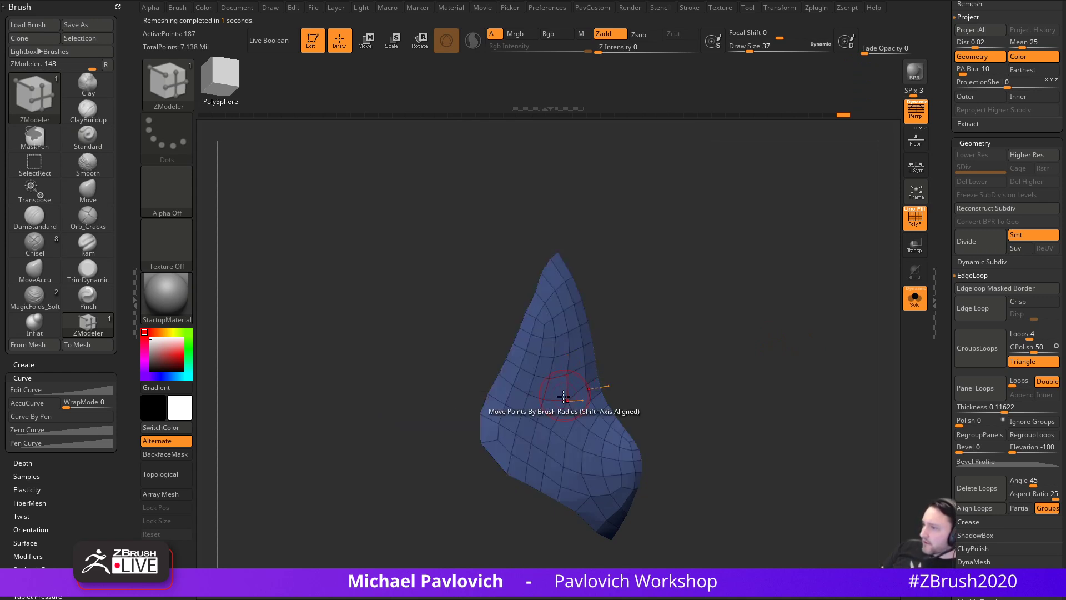
drag(549, 410, 538, 412)
- Flip the mesh normals and inspect the thickened patch
key(grave)
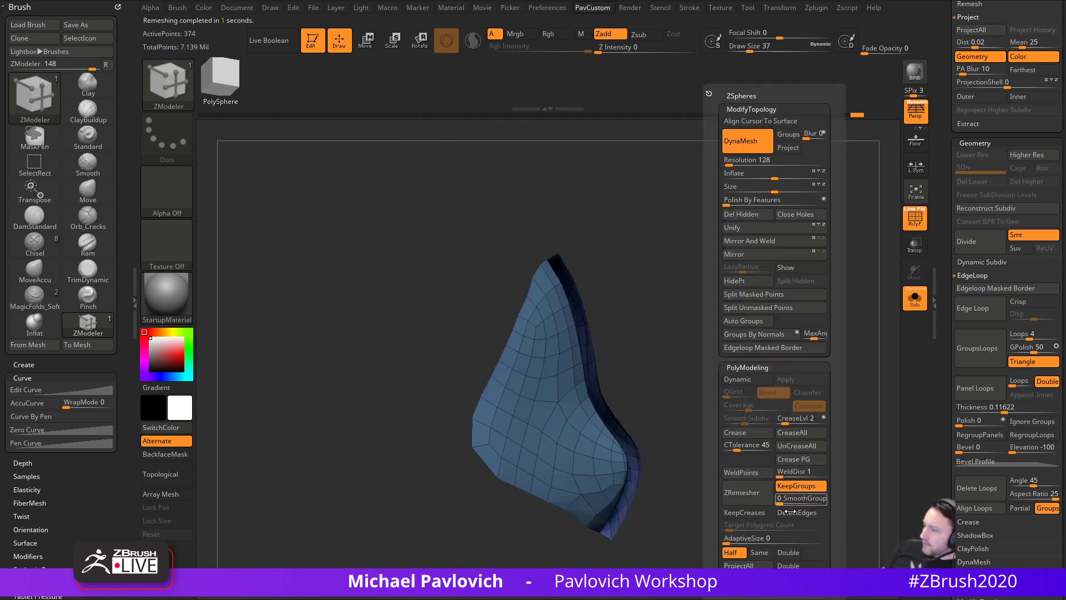
click(798, 579)
drag(776, 362, 883, 362)
drag(939, 398, 939, 266)
drag(937, 350, 923, 266)
drag(939, 389, 935, 226)
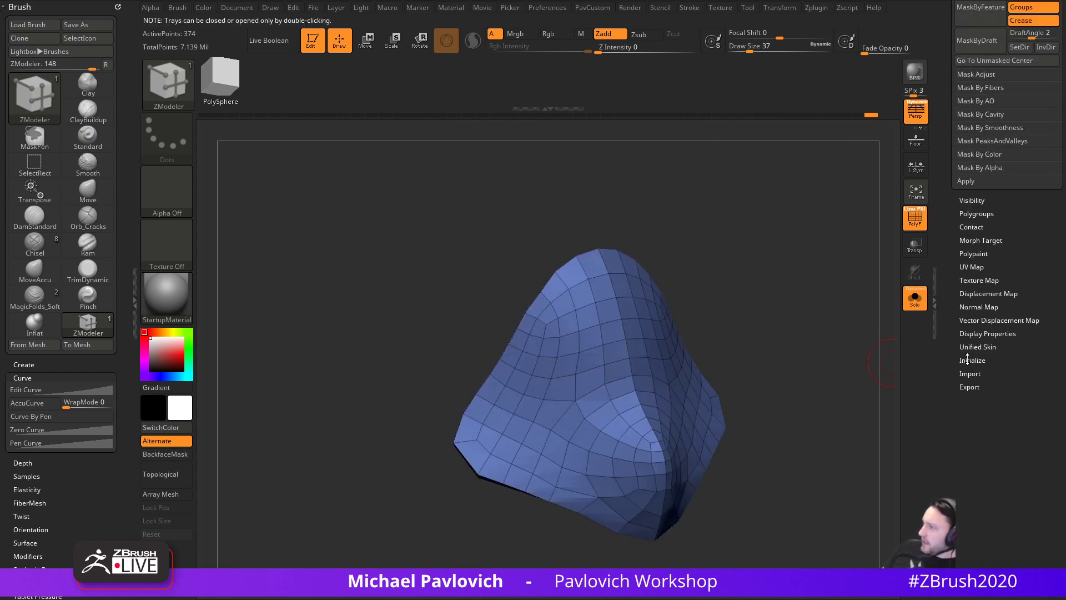
drag(813, 358, 878, 365)
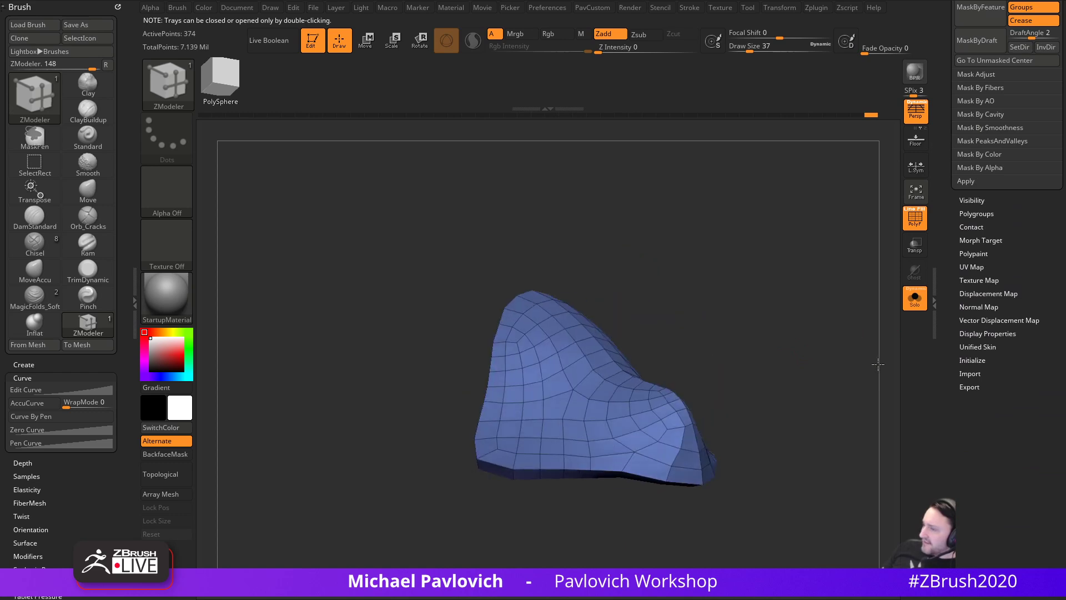
mouse_move(795, 352)
mouse_down()
mouse_move(833, 283)
mouse_move(831, 316)
mouse_move(811, 345)
mouse_move(828, 354)
mouse_move(779, 346)
mouse_up()
- Mask everything except the side strip and align the Transpose gizmo to it
ctrl+shift+click(494, 368)
ctrl+shift+click(781, 346)
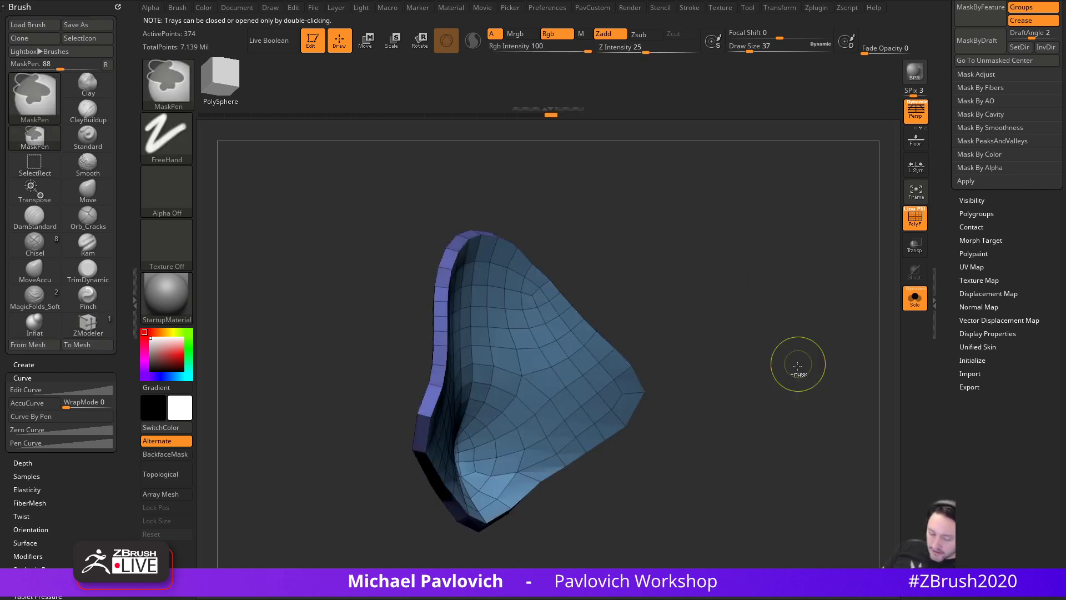
key(w)
ctrl+click(435, 248)
drag(736, 328, 758, 316)
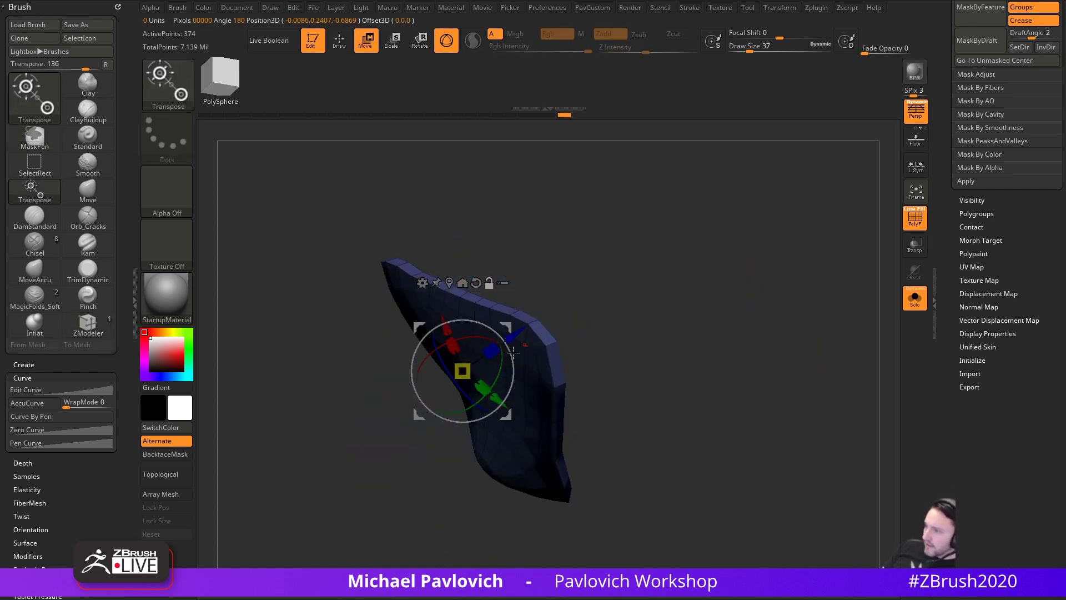
alt+click(479, 284)
click(449, 283)
alt+drag(553, 317, 660, 274)
alt+drag(658, 289, 646, 268)
- Scale the side strip with Transpose to flatten the patch's back face
drag(584, 335, 521, 376)
key(ctrl+z)
drag(585, 338, 543, 372)
key(ctrl+z)
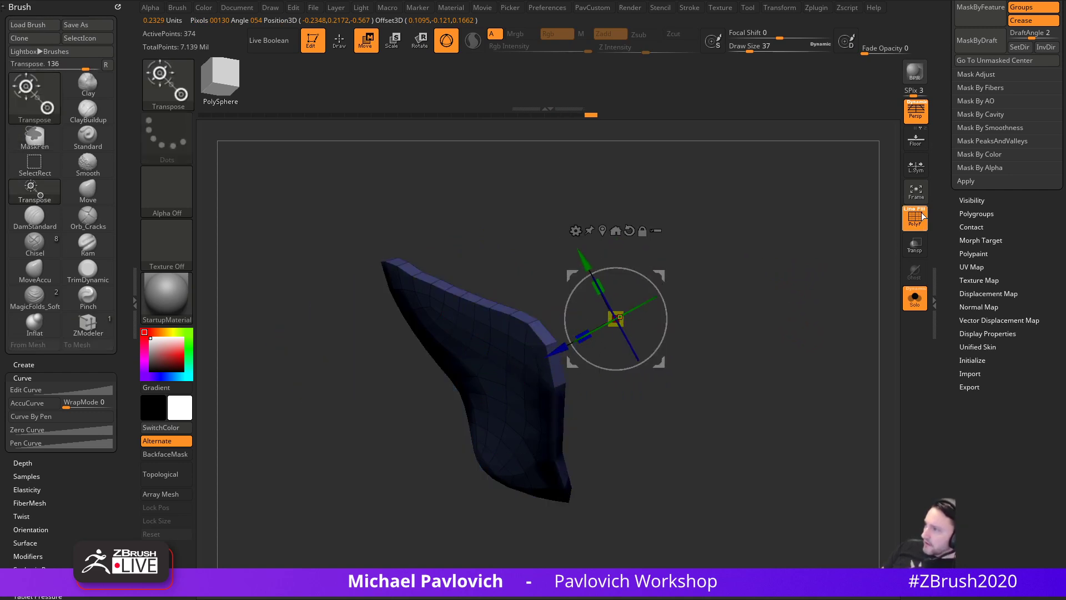
drag(586, 340, 543, 365)
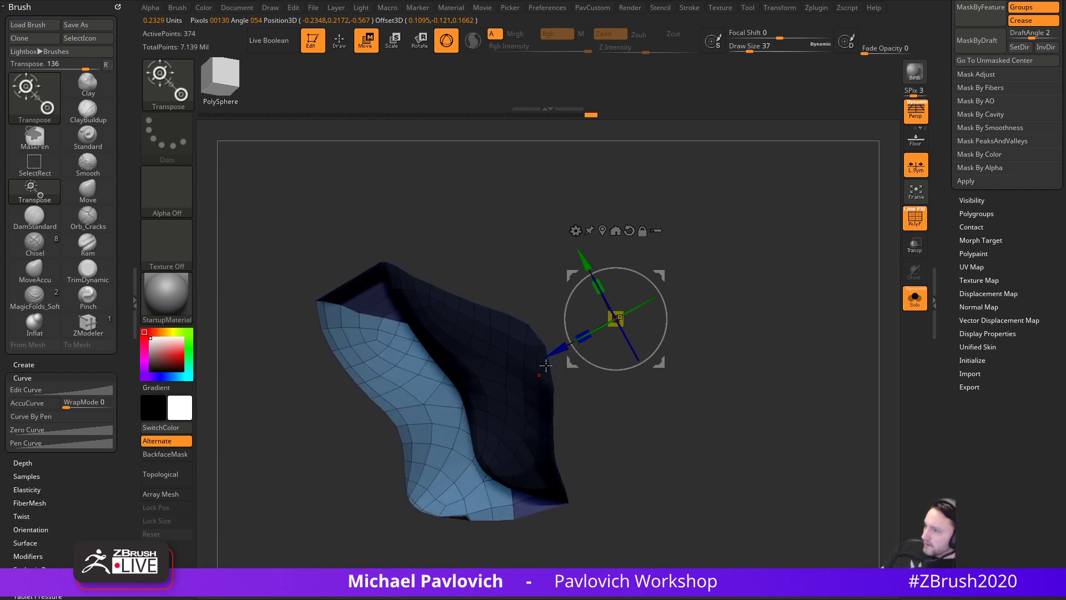
key(ctrl+z)
drag(584, 332, 614, 309)
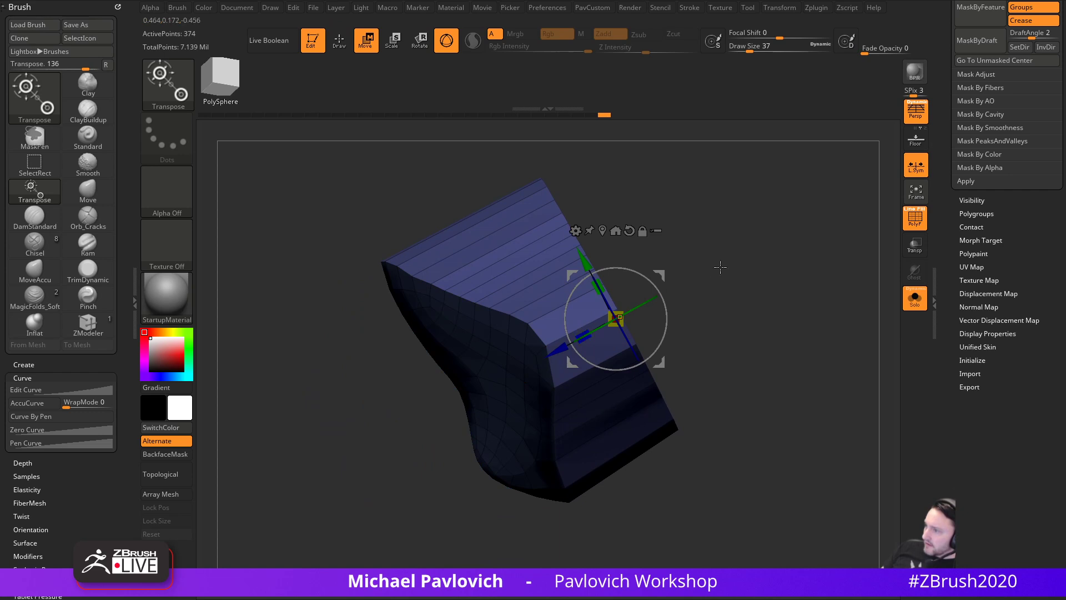
- Insert multiple edge loops across the patch with ZModeler, keeping existing polygroups
key(b)
key(z)
key(m)
mouse_move(745, 331)
mouse_down()
mouse_move(764, 316)
mouse_move(863, 333)
mouse_move(762, 364)
mouse_move(752, 341)
mouse_move(560, 357)
mouse_up()
key(space)
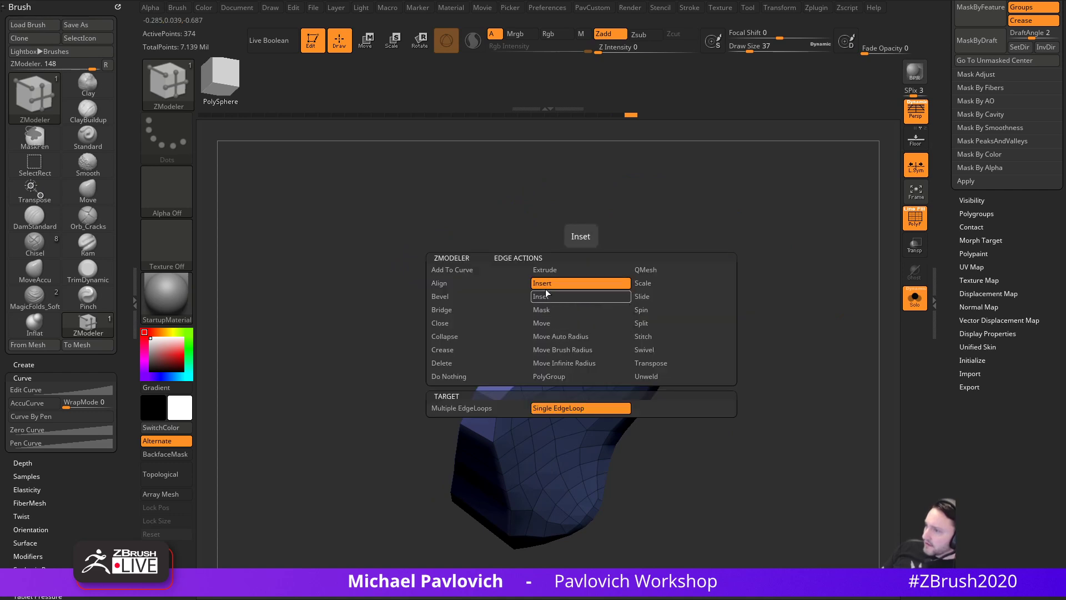
click(499, 410)
key(space)
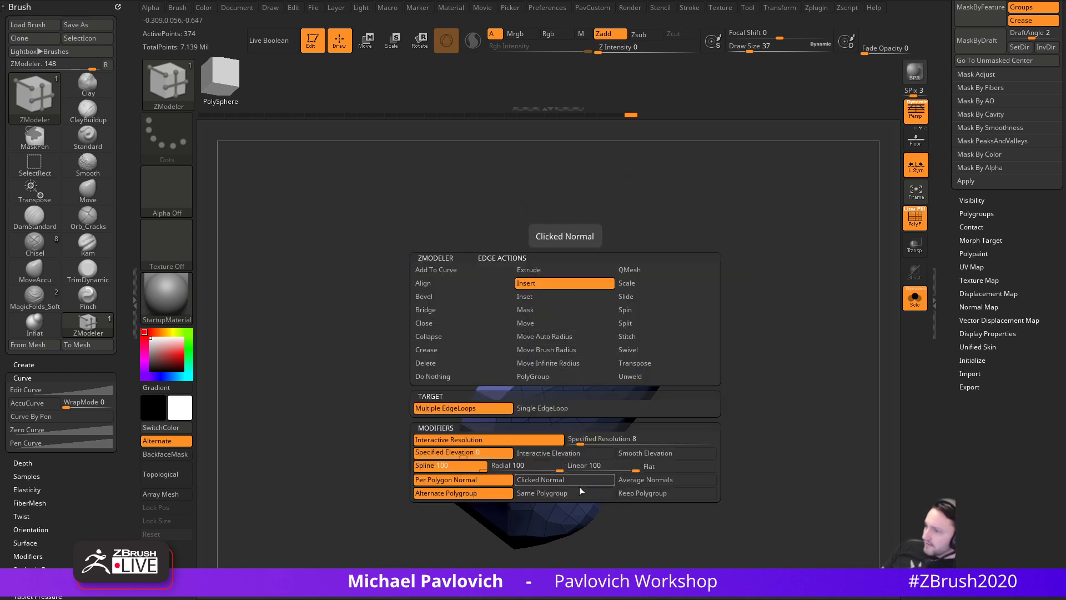
click(638, 494)
click(564, 325)
mouse_move(814, 331)
mouse_down()
mouse_move(799, 322)
mouse_move(850, 302)
mouse_move(810, 315)
mouse_move(813, 333)
mouse_up()
- Crease the blue patch's polygroup borders, subdivide it, and bring the whole model back
key(f)
key(2)
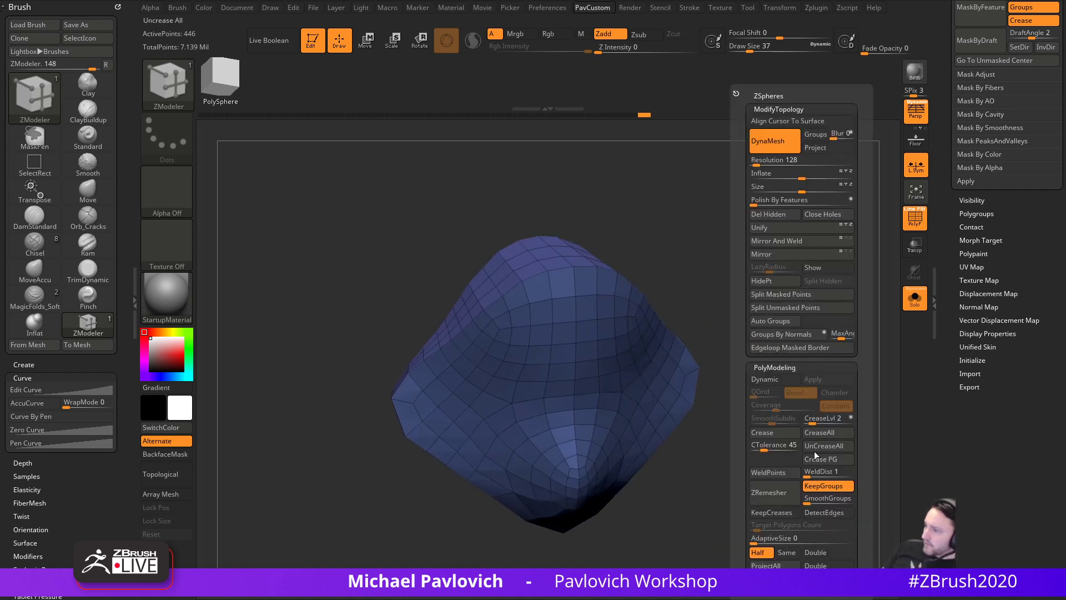
click(824, 459)
key(ctrl)
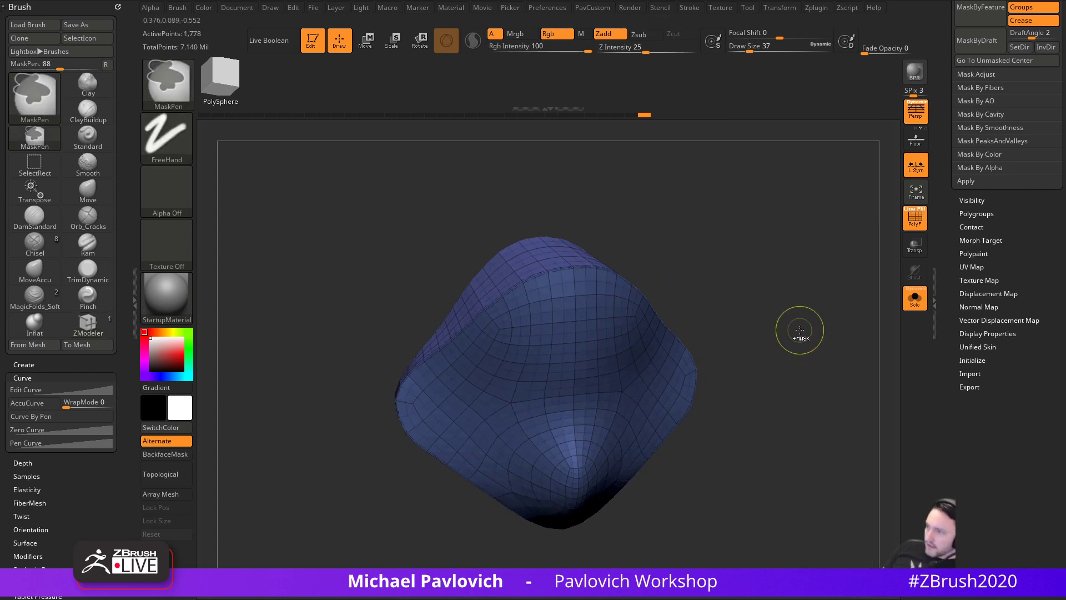
key(ctrl+d)
click(913, 302)
drag(942, 233, 929, 354)
mouse_move(834, 509)
mouse_down()
mouse_move(797, 353)
mouse_move(812, 354)
mouse_up()
- Pull the blue patch outward behind the face with the accurate Move brush, easing its corners back
key(1)
key(s)
mouse_move(449, 377)
mouse_down()
mouse_move(329, 320)
mouse_move(338, 325)
mouse_up()
key(s)
drag(426, 341, 399, 343)
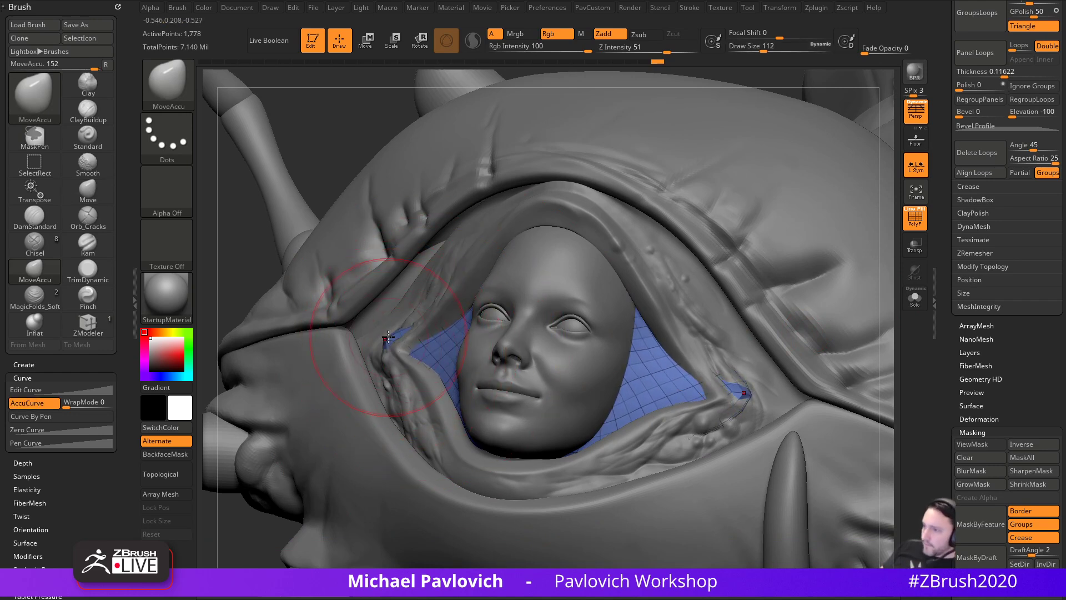
mouse_move(366, 183)
mouse_down()
mouse_move(494, 238)
mouse_move(631, 257)
mouse_move(489, 161)
mouse_move(644, 177)
mouse_up()
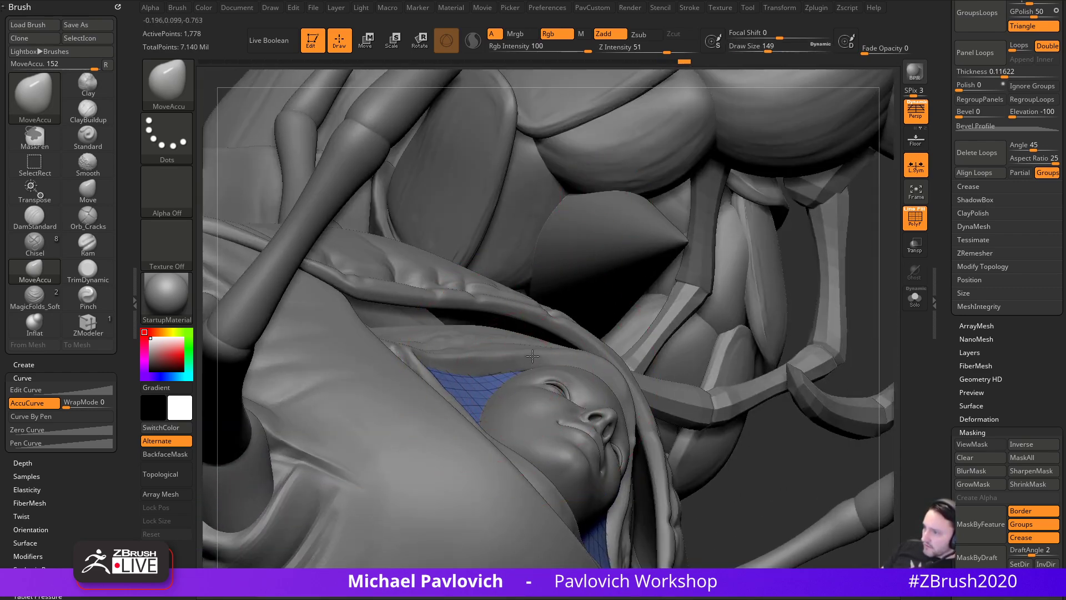
- Check the patch fit around the face, then set up a sculpting brush with the wireframe hidden
click(915, 300)
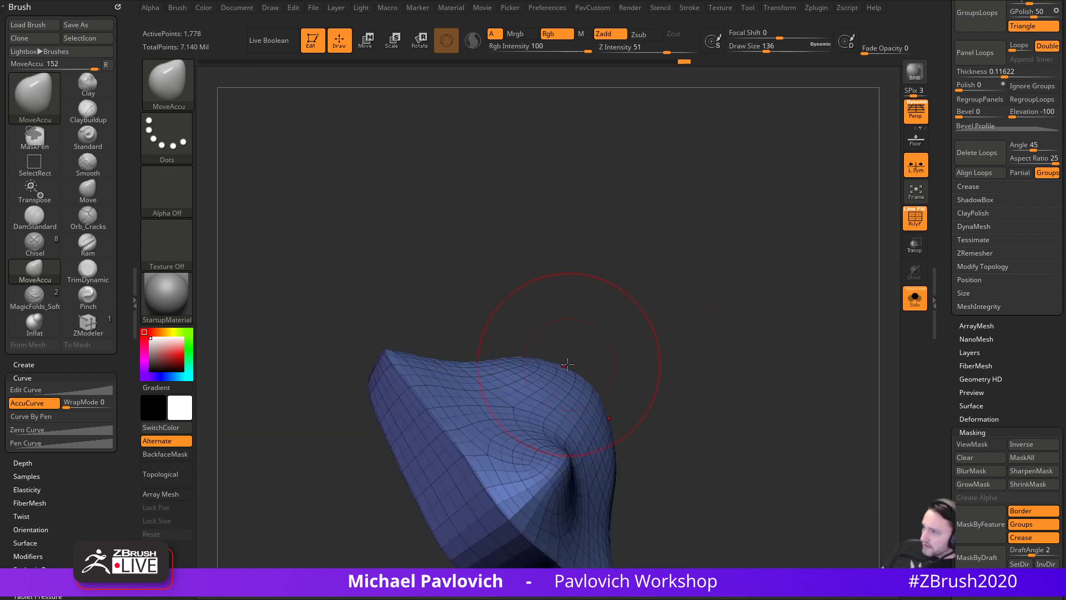
click(911, 303)
mouse_move(881, 283)
mouse_down()
mouse_move(812, 257)
mouse_move(348, 438)
mouse_up()
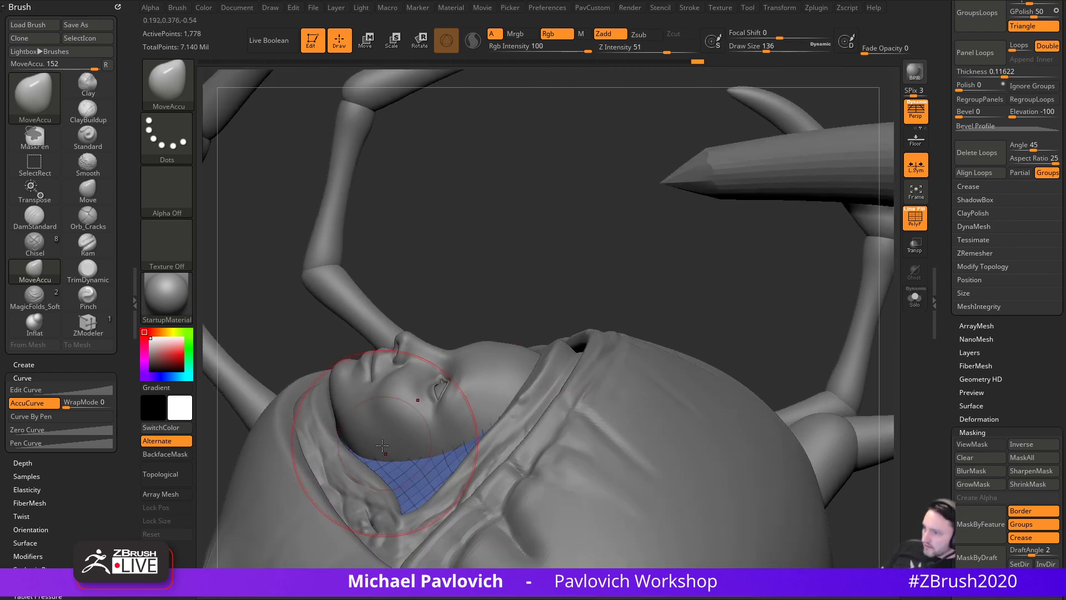
mouse_move(465, 307)
mouse_down()
mouse_move(567, 332)
mouse_move(636, 382)
mouse_move(561, 397)
mouse_up()
key(1)
mouse_move(510, 444)
mouse_down()
mouse_move(640, 411)
mouse_move(710, 414)
mouse_move(483, 500)
mouse_move(471, 524)
mouse_move(499, 486)
mouse_move(745, 397)
mouse_move(787, 405)
mouse_move(790, 328)
mouse_move(800, 345)
mouse_move(769, 343)
mouse_move(800, 361)
mouse_up()
key(bracketleft)
click(914, 220)
key(ctrl)
key(bracketright)
- Carve mirrored DamStandard creases into the isolated hood shell, including one along its bottom edge
key(b)
key(d)
key(s)
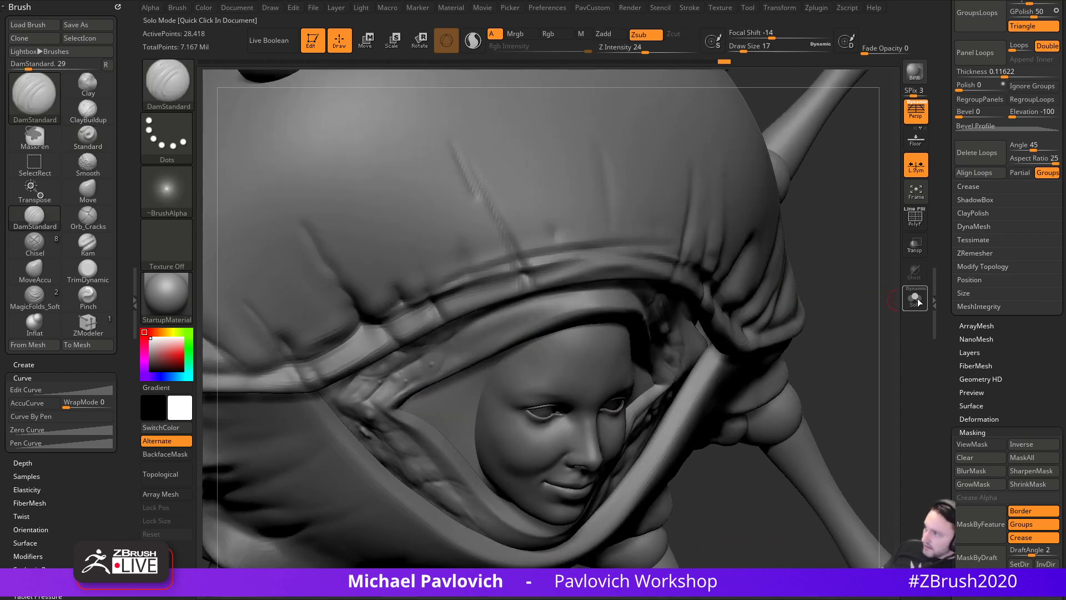
click(914, 298)
drag(405, 423, 403, 422)
mouse_move(772, 289)
mouse_down()
mouse_move(787, 309)
mouse_move(744, 388)
mouse_up()
alt+drag(687, 363, 708, 382)
key(s)
drag(438, 392, 443, 391)
drag(399, 418, 461, 364)
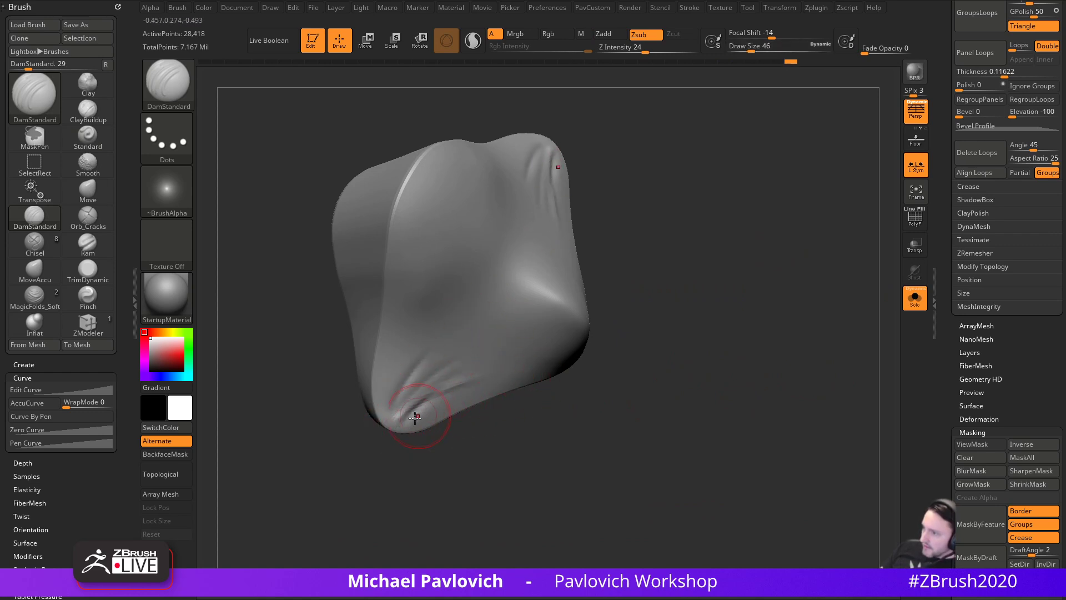
drag(420, 425, 504, 393)
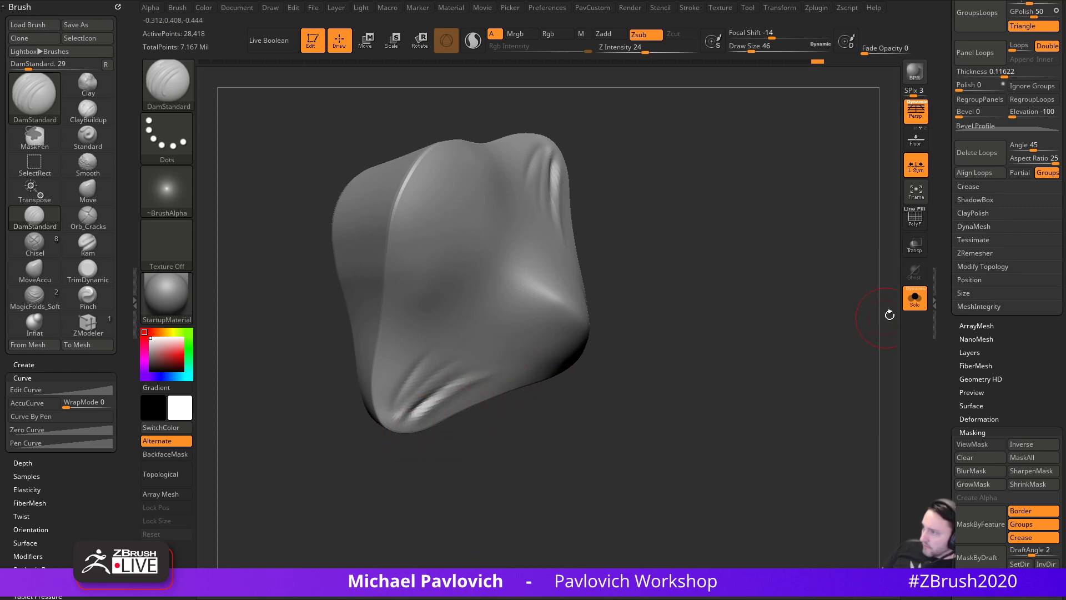
- With the whole character shown, smooth the skin around the face opening using lowered Z Intensity
click(910, 300)
drag(795, 355, 651, 470)
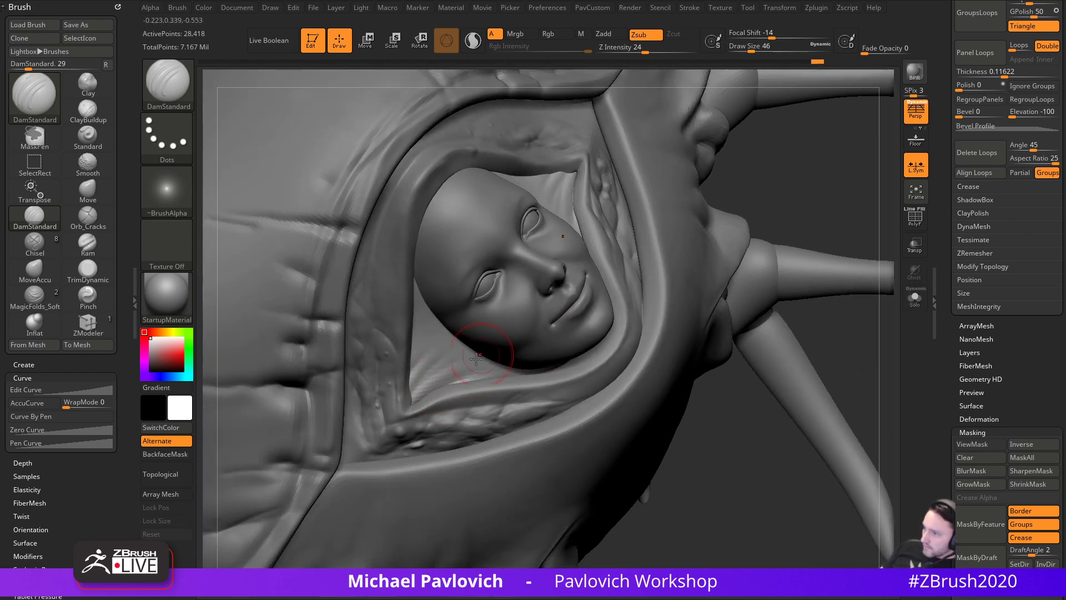
key(b)
key(s)
key(t)
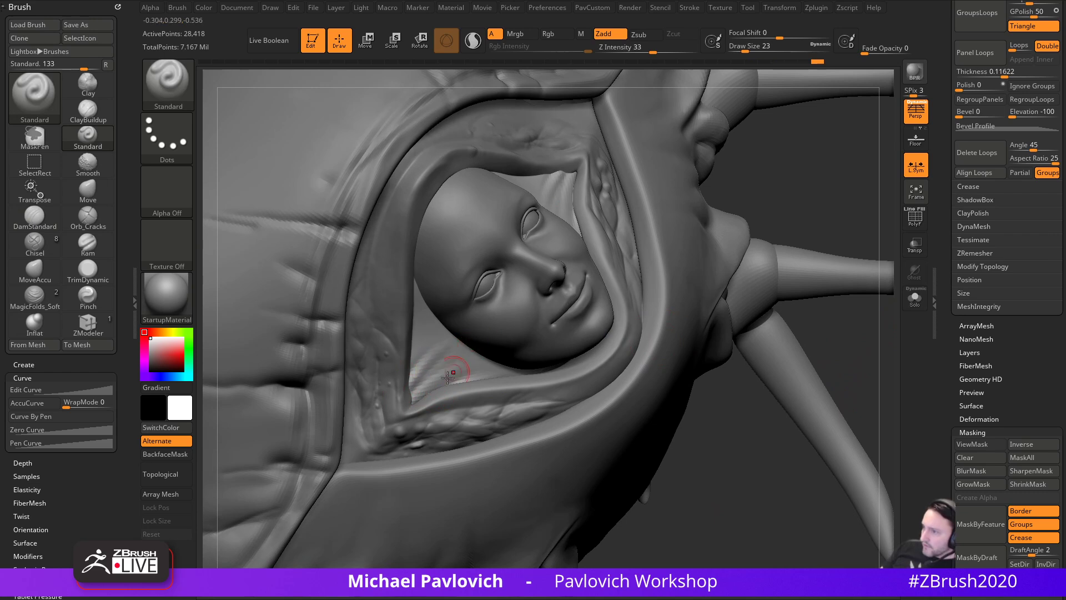
shift+drag(442, 394, 425, 427)
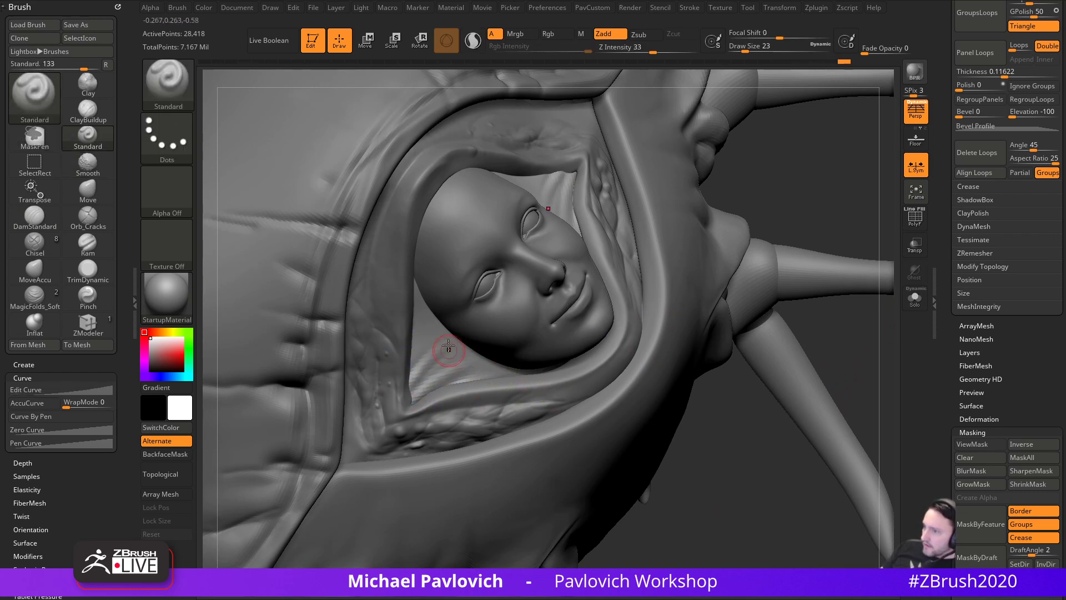
shift+click(655, 49)
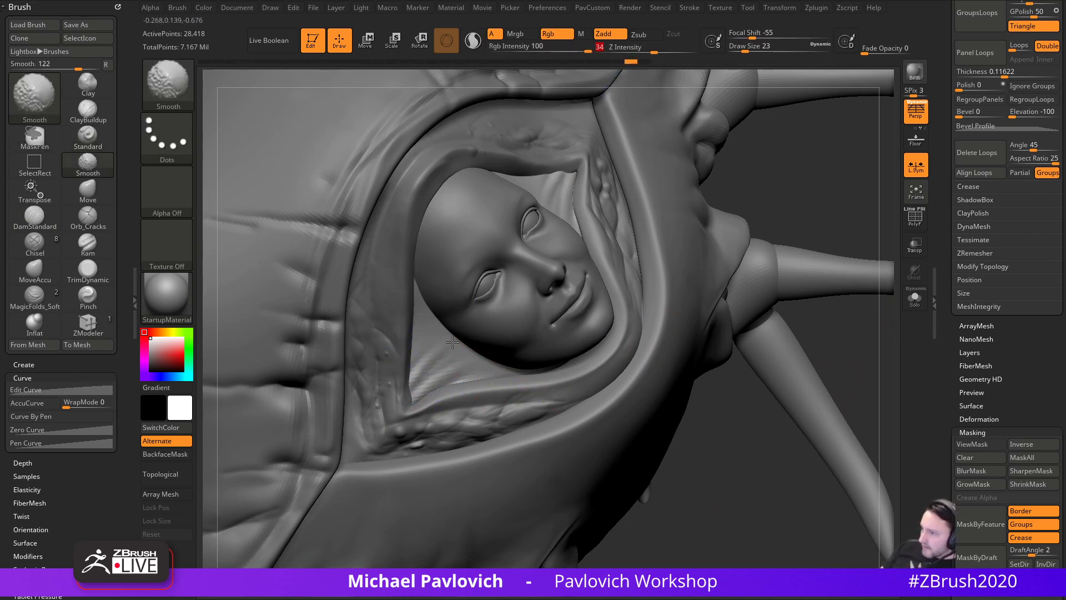
mouse_move(827, 204)
alt+mouse_down()
mouse_move(835, 243)
mouse_move(789, 228)
alt+mouse_up()
- Subdivide and smooth the mesh, then make the helmet piece active in a front view
key(ctrl+d)
key(shift)
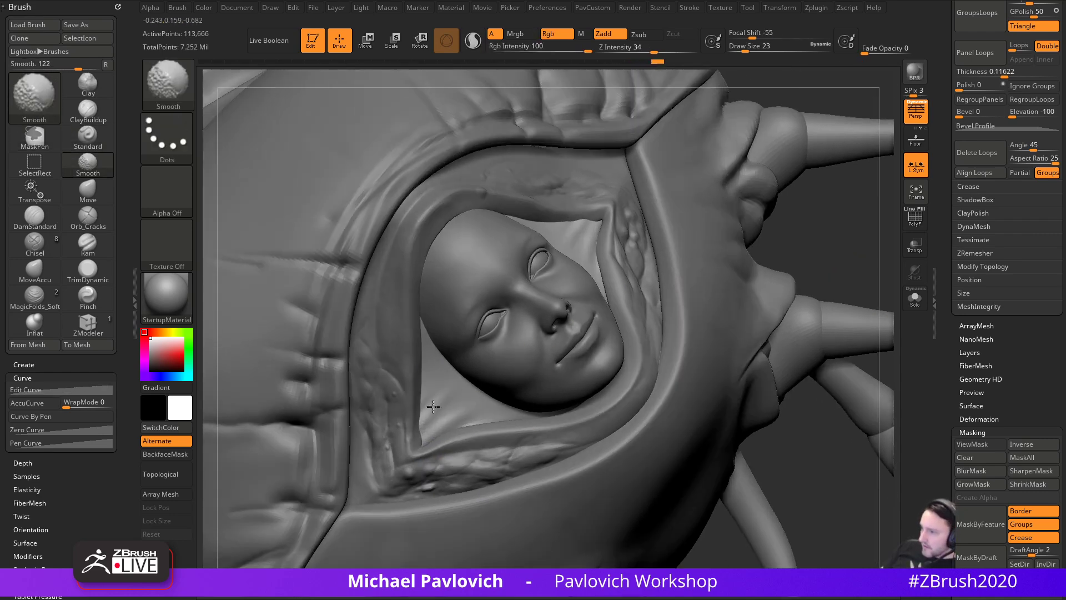
mouse_move(861, 272)
alt+mouse_down()
mouse_move(835, 239)
mouse_move(833, 263)
mouse_move(776, 342)
alt+mouse_up()
mouse_move(703, 403)
mouse_down()
mouse_move(716, 397)
mouse_move(655, 389)
mouse_move(722, 377)
mouse_move(781, 348)
mouse_move(581, 347)
mouse_up()
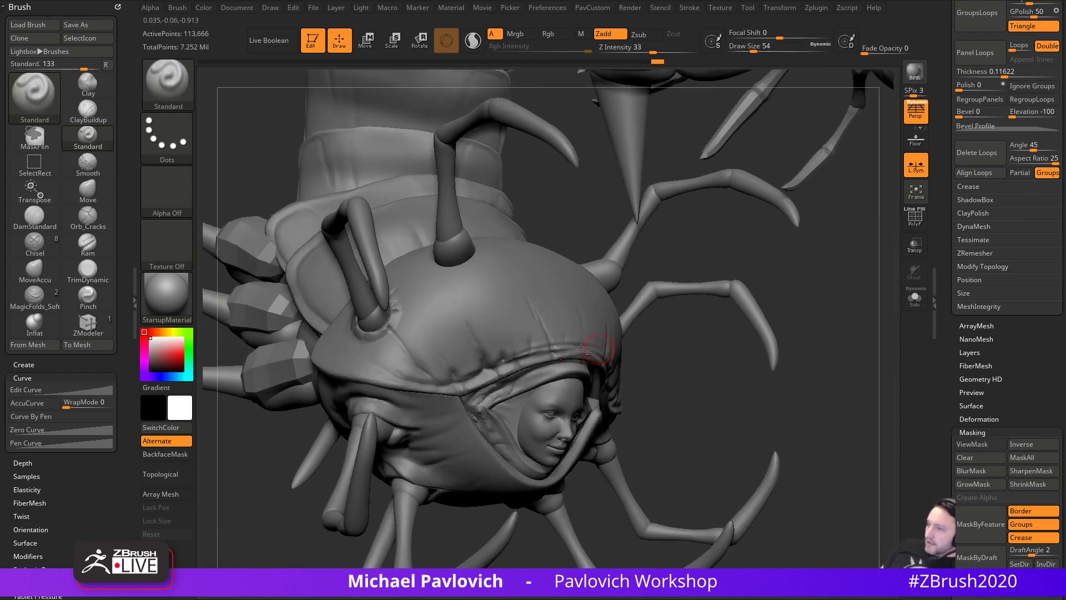
alt+click(558, 326)
alt+drag(799, 279, 728, 400)
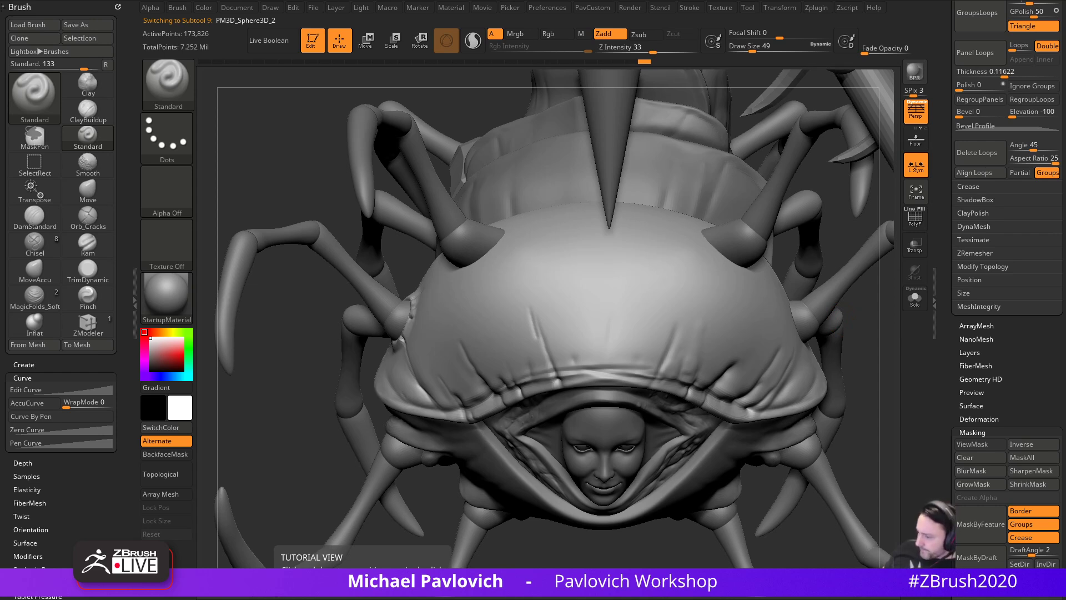
- Carve a DamStandard groove along the side edge of the head shell around the antenna socket
drag(233, 525, 356, 599)
drag(222, 169, 258, 163)
mouse_move(245, 461)
mouse_down()
mouse_move(286, 465)
mouse_move(407, 431)
mouse_up()
key(b)
key(d)
key(s)
key(s)
drag(490, 427, 473, 381)
drag(391, 503, 457, 370)
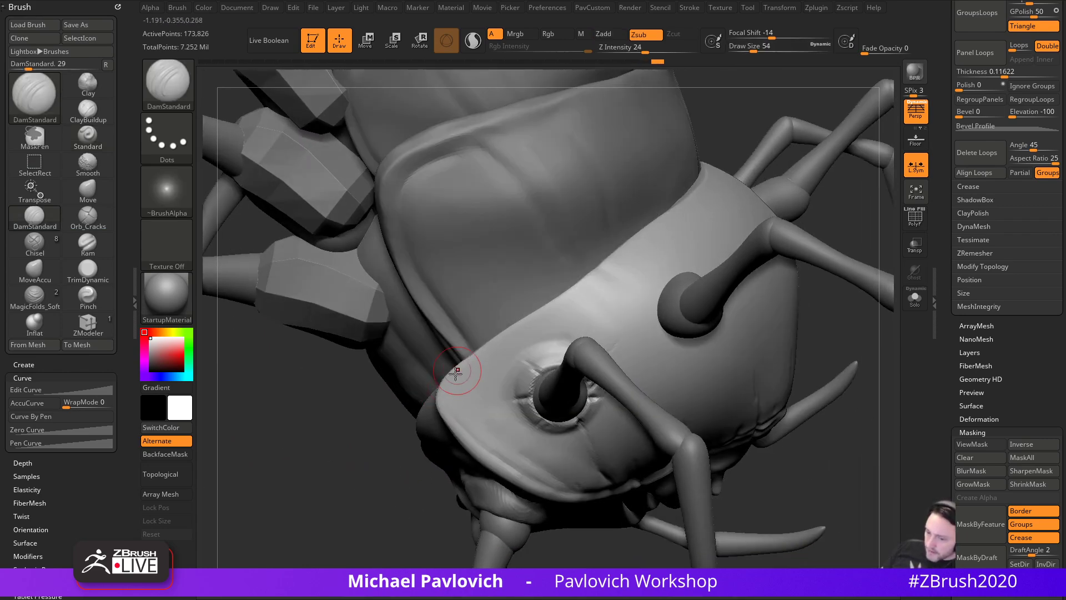
drag(517, 476, 520, 479)
mouse_move(410, 495)
mouse_down()
mouse_move(314, 564)
mouse_move(359, 497)
mouse_move(325, 523)
mouse_up()
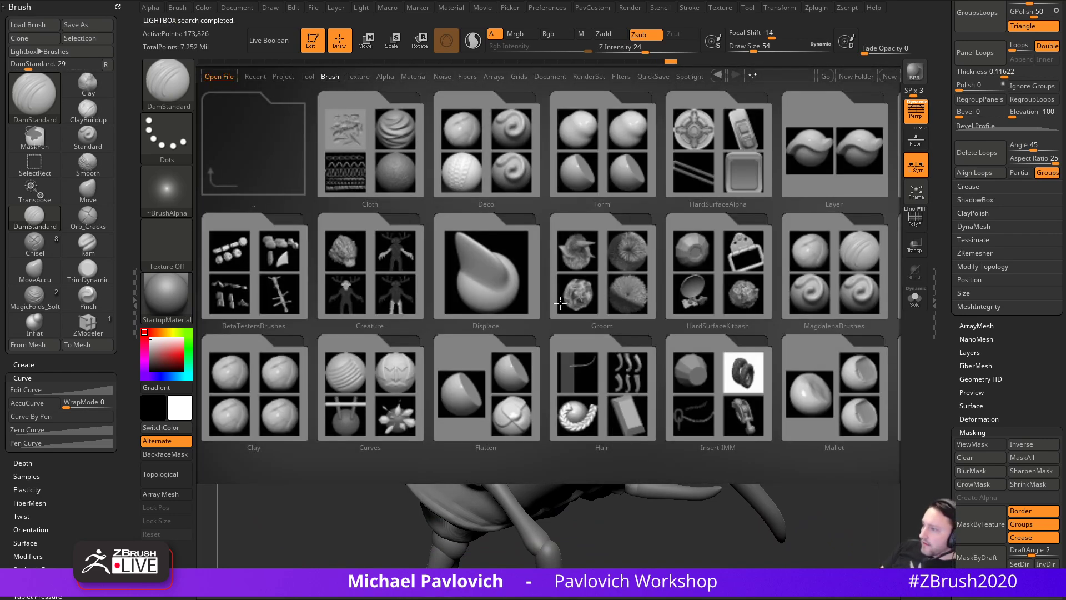
- Open the Orb brush pack folder in LightBox and load Orb_hammeredMetal.ZBP
drag(559, 303, 642, 357)
drag(486, 347, 430, 368)
double_click(581, 158)
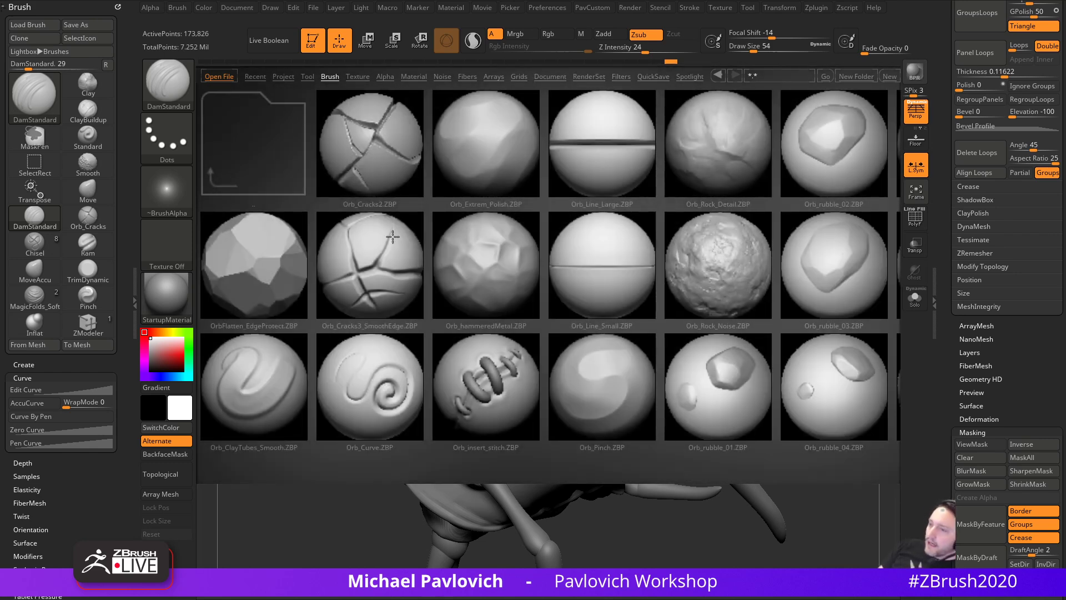
mouse_move(529, 326)
mouse_down()
mouse_move(340, 323)
mouse_move(603, 334)
mouse_up()
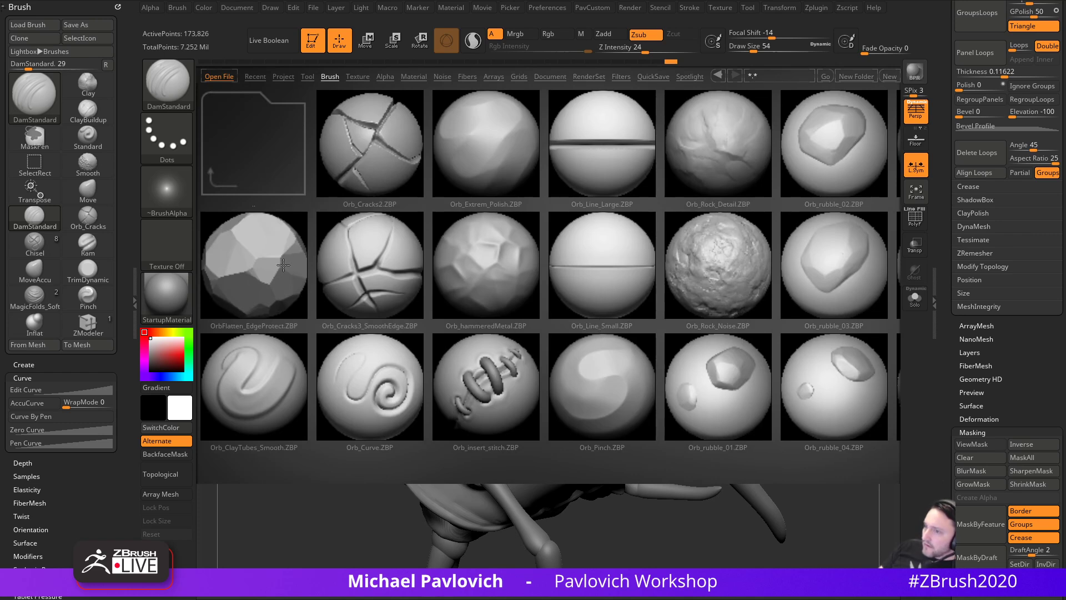
double_click(488, 261)
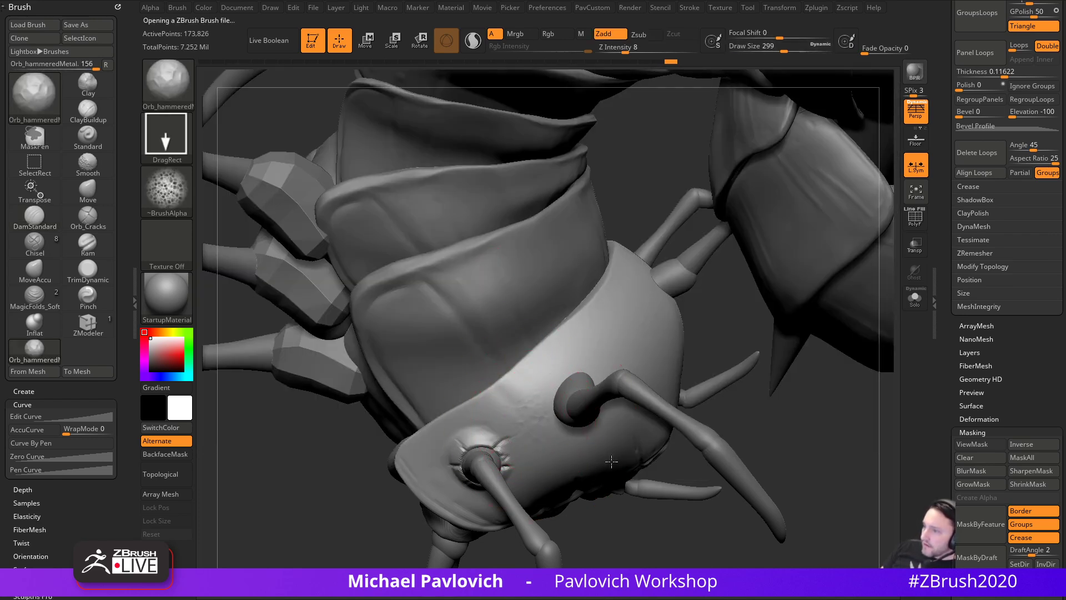
- Test the hammered brush on the head shell with Spray, then DragDot stroke, and undo it
mouse_move(687, 503)
right_down()
mouse_move(547, 509)
mouse_move(628, 422)
right_up()
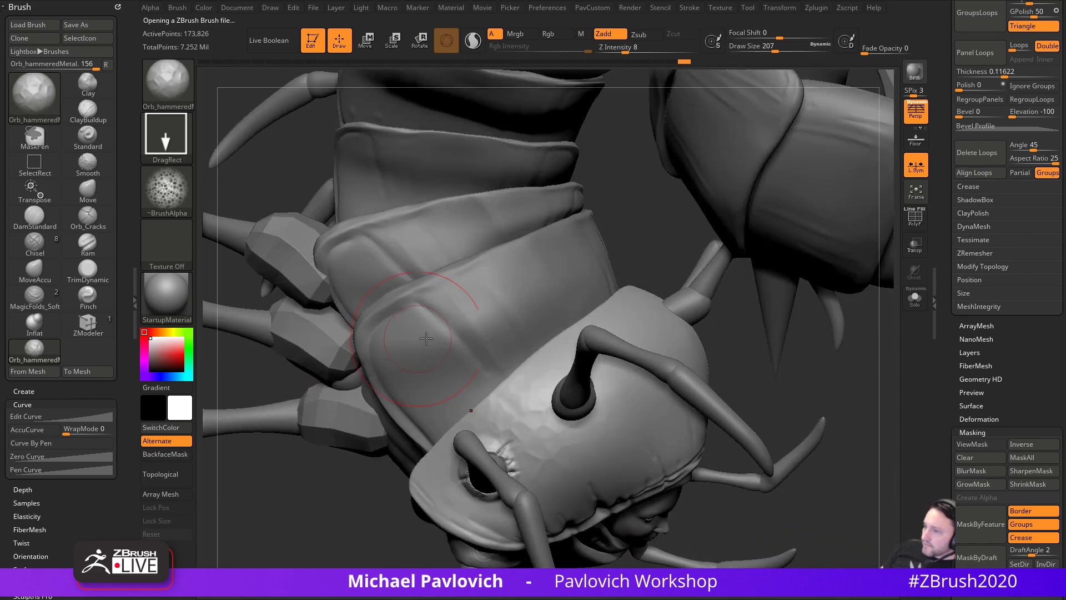
click(168, 140)
click(436, 162)
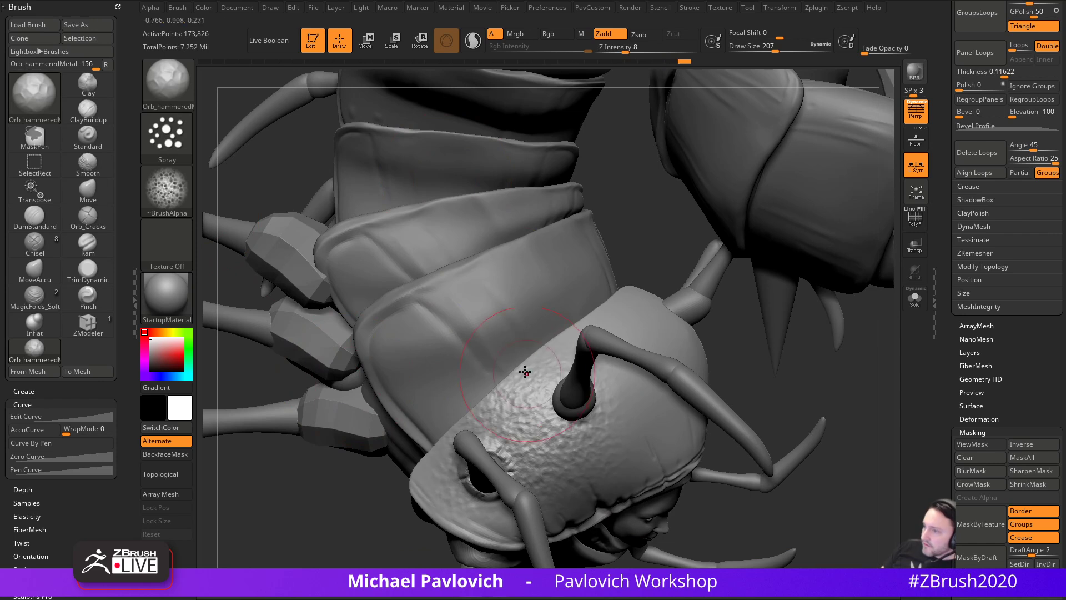
click(181, 138)
click(502, 145)
key(bracketright)
key(bracketleft)
key(ctrl+z)
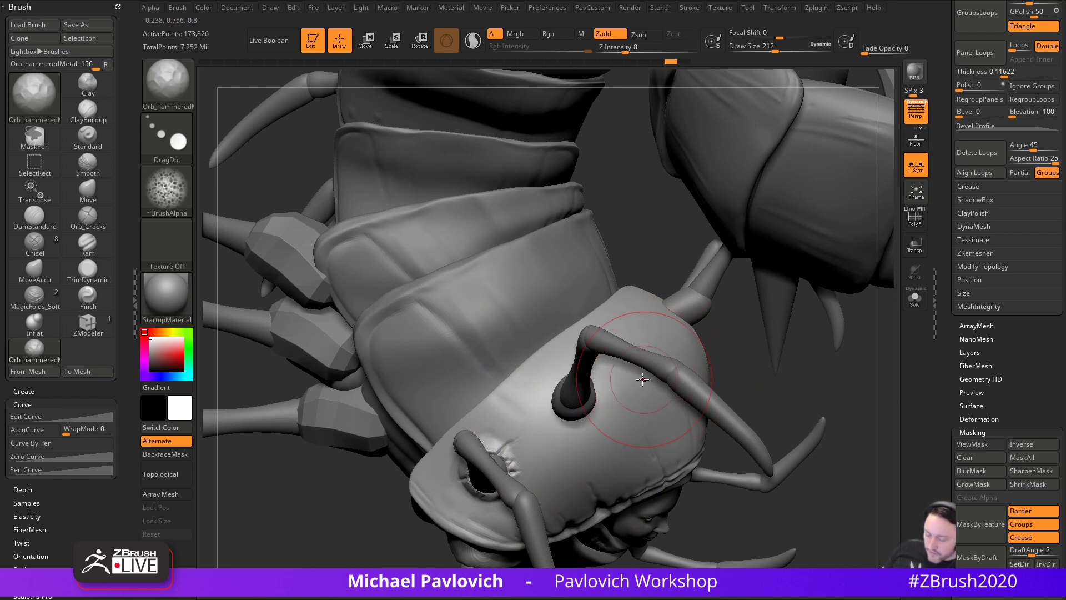
- Load TrimSmoothBorder from LightBox's Trim brushes folder
key(comma)
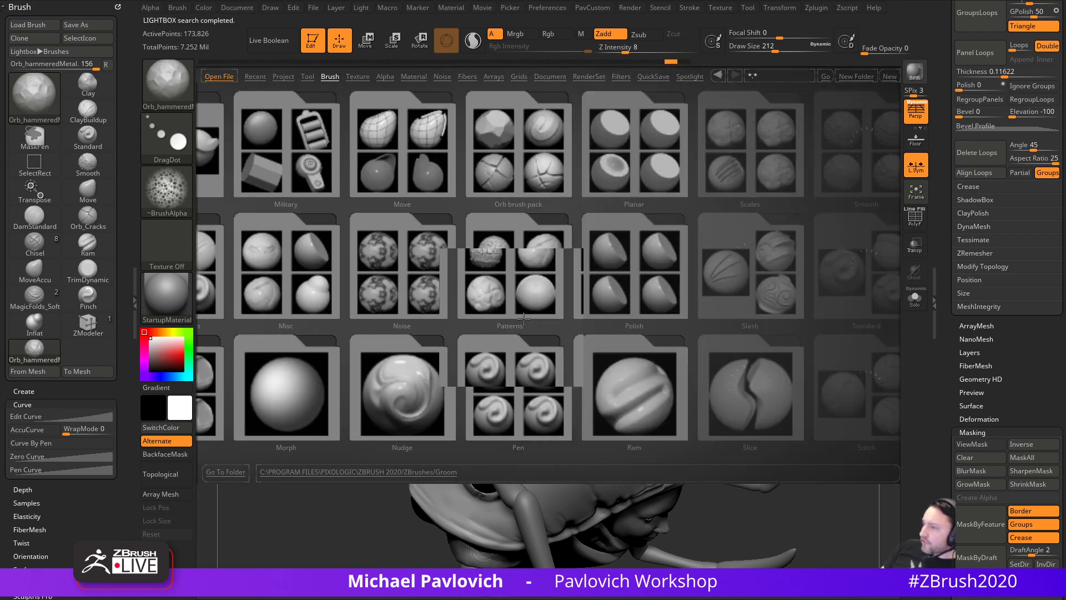
drag(651, 335, 494, 339)
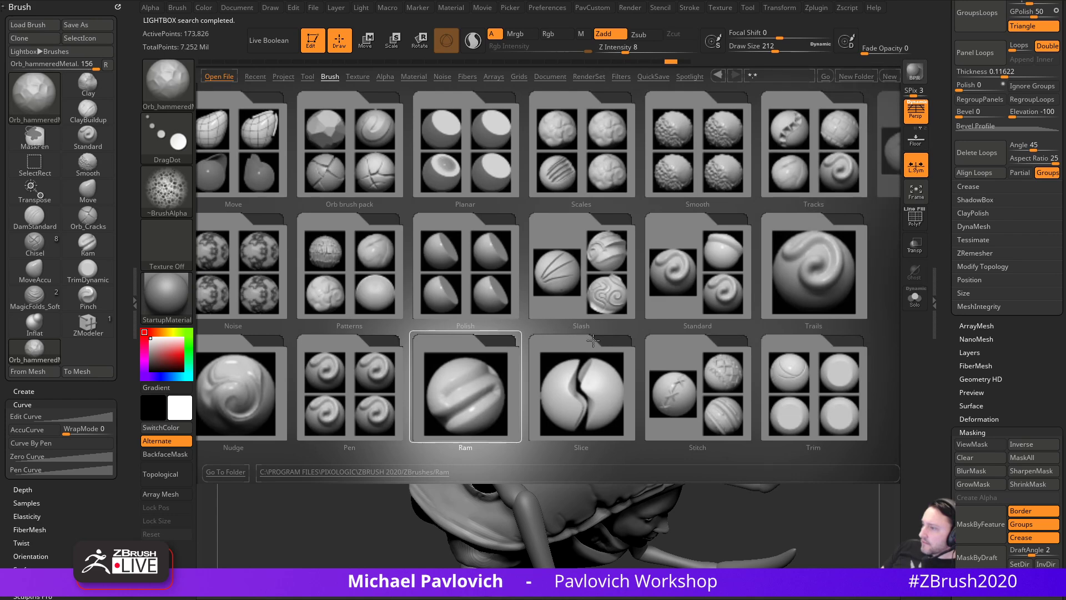
double_click(782, 382)
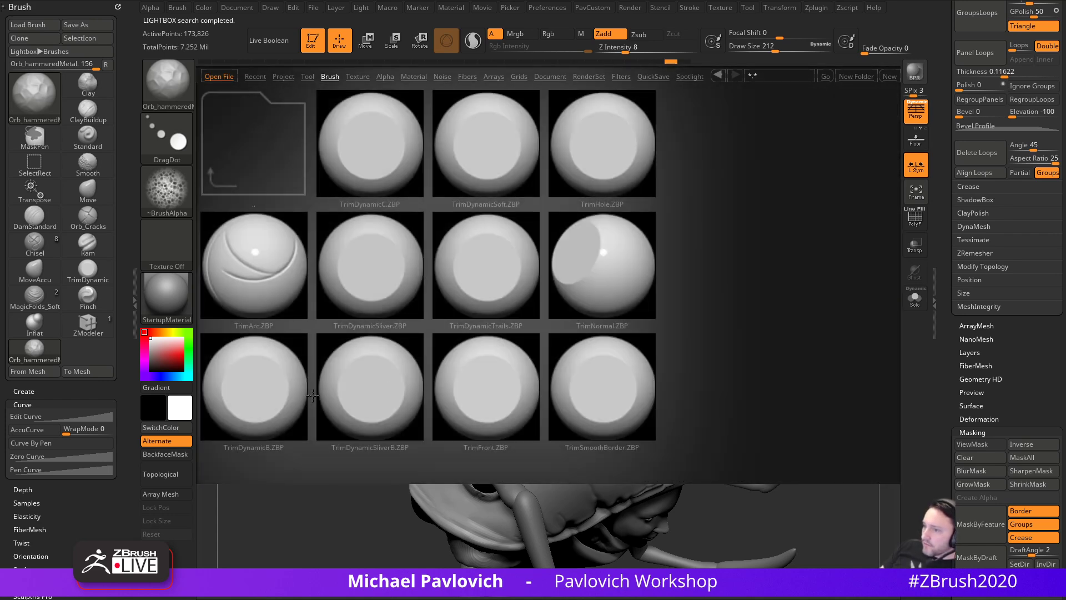
double_click(621, 384)
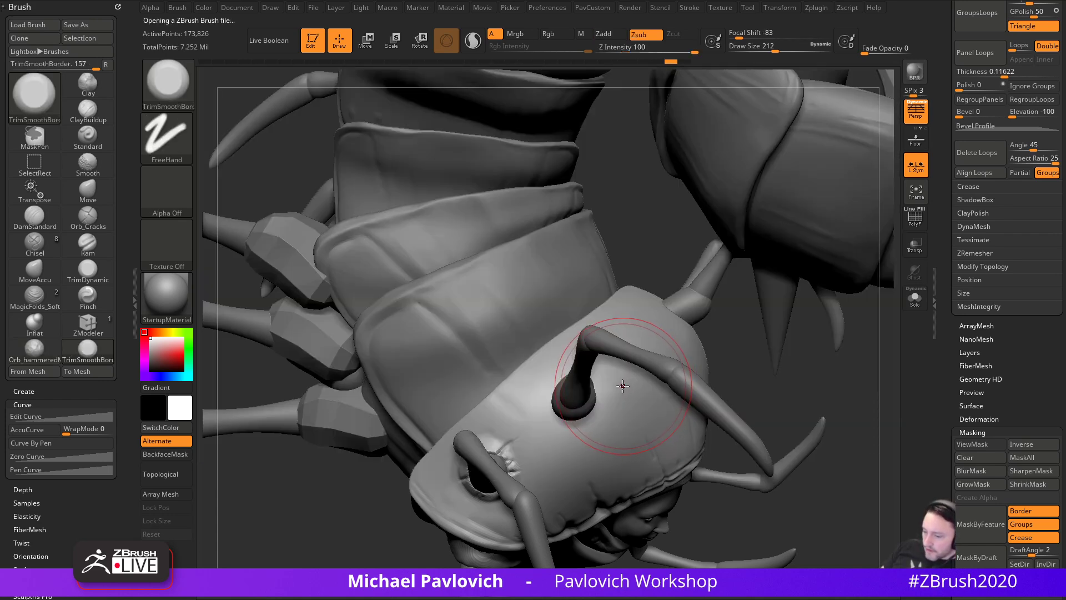
- Try Alpha 28 on the trim brush to flatten head-shell patches, then undo those strokes
click(164, 198)
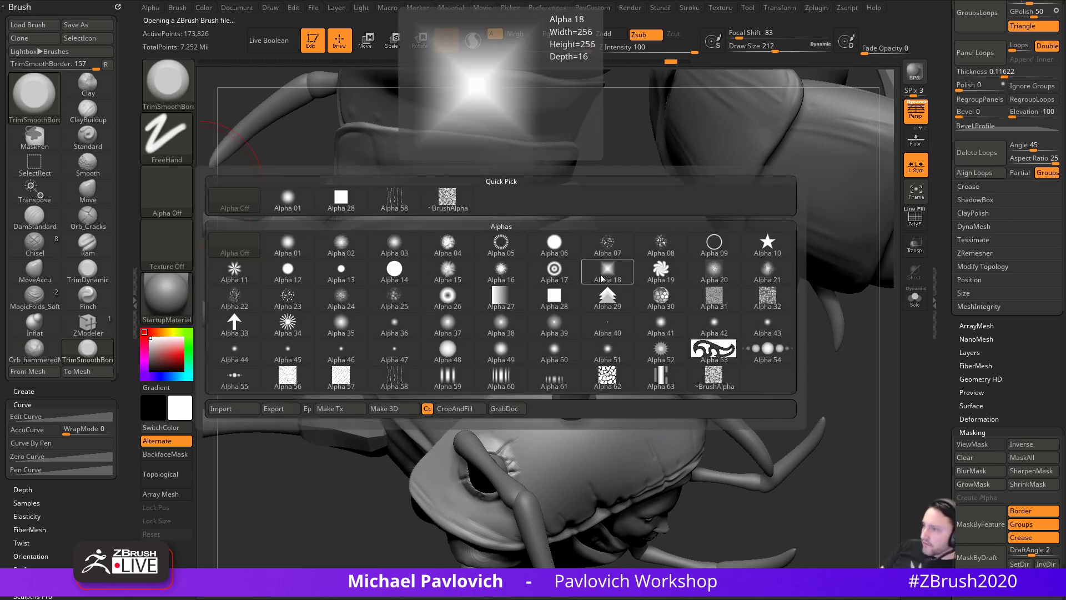
click(560, 305)
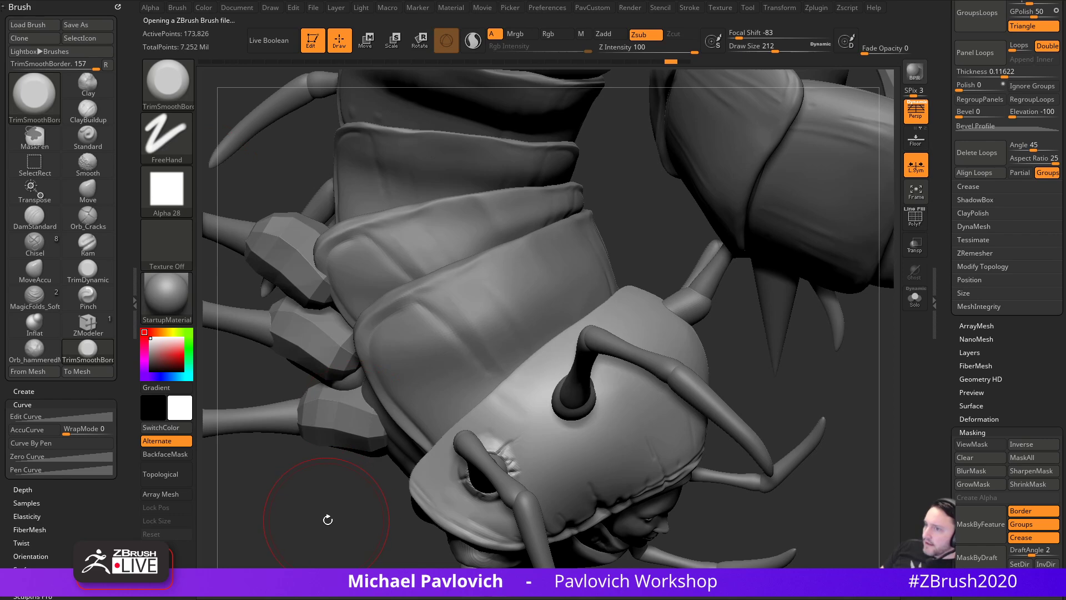
drag(326, 516, 361, 494)
mouse_move(565, 404)
mouse_down()
mouse_move(563, 412)
mouse_move(587, 410)
mouse_move(559, 420)
mouse_move(577, 416)
mouse_up()
drag(582, 409, 606, 422)
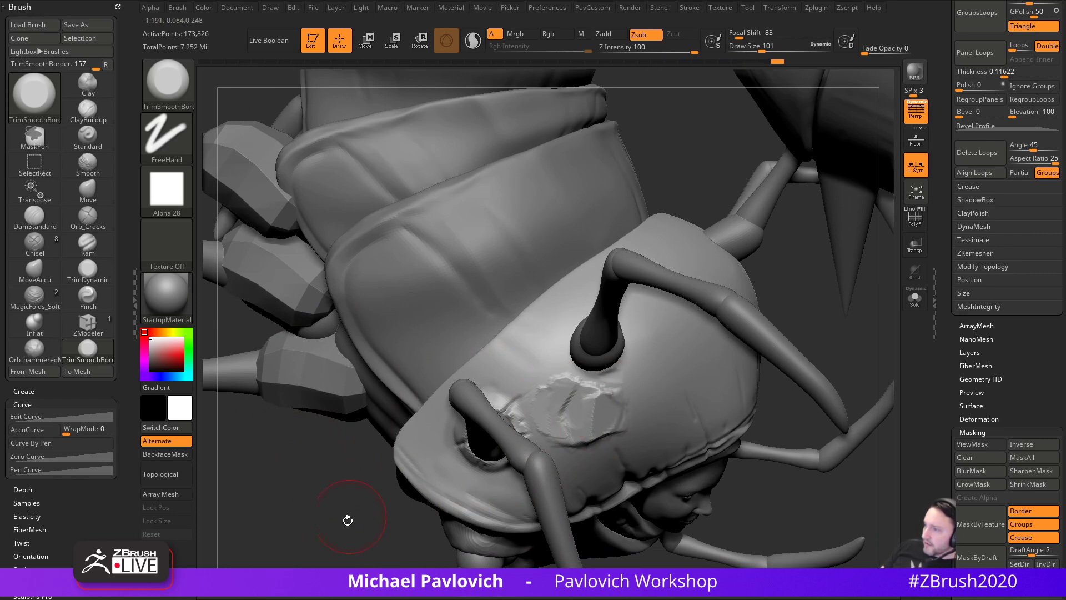
drag(357, 513, 366, 513)
key(ctrl+z)
key(ctrl+z)
key(ctrl+z)
key(ctrl+z)
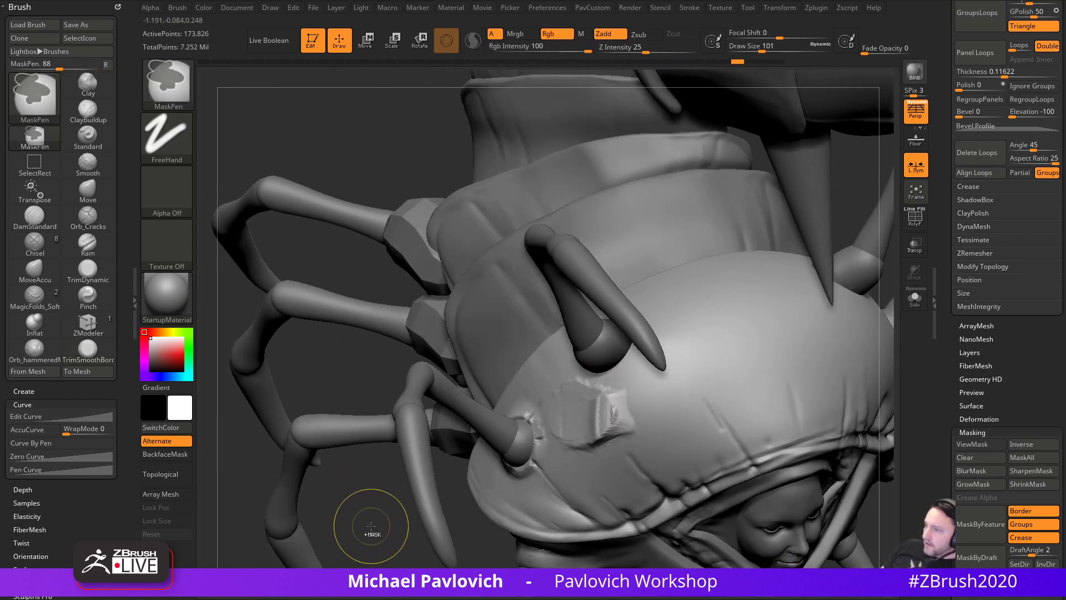
key(ctrl+z)
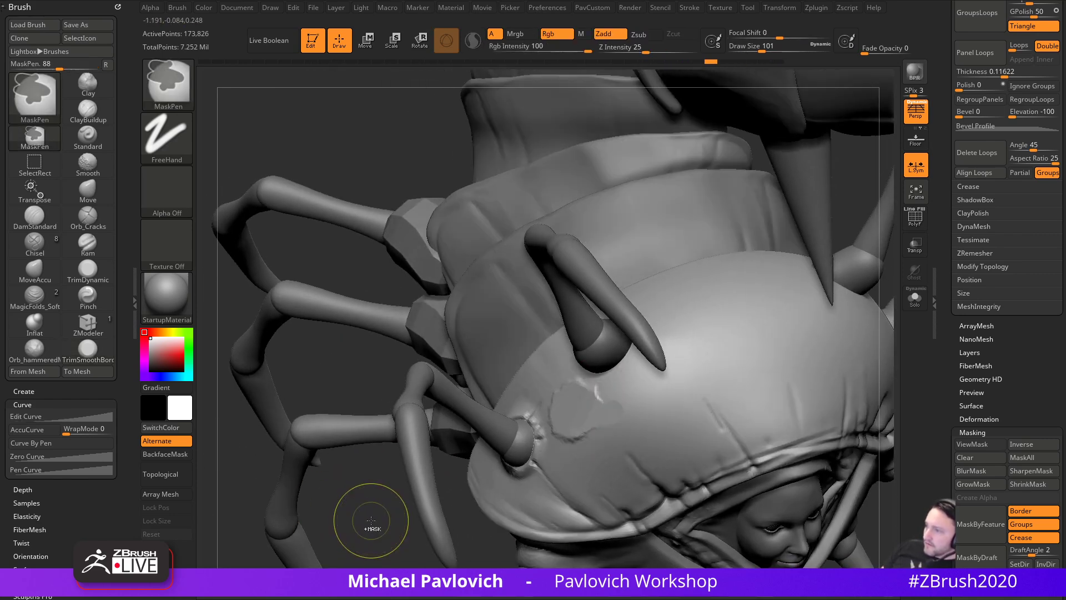
key(ctrl+z)
key(ctrl+z)
key(ctrl+z)
drag(374, 525, 356, 426)
- Switch the trim alpha to Alpha 04, then Alpha 21, and flatten a short shell patch
click(182, 210)
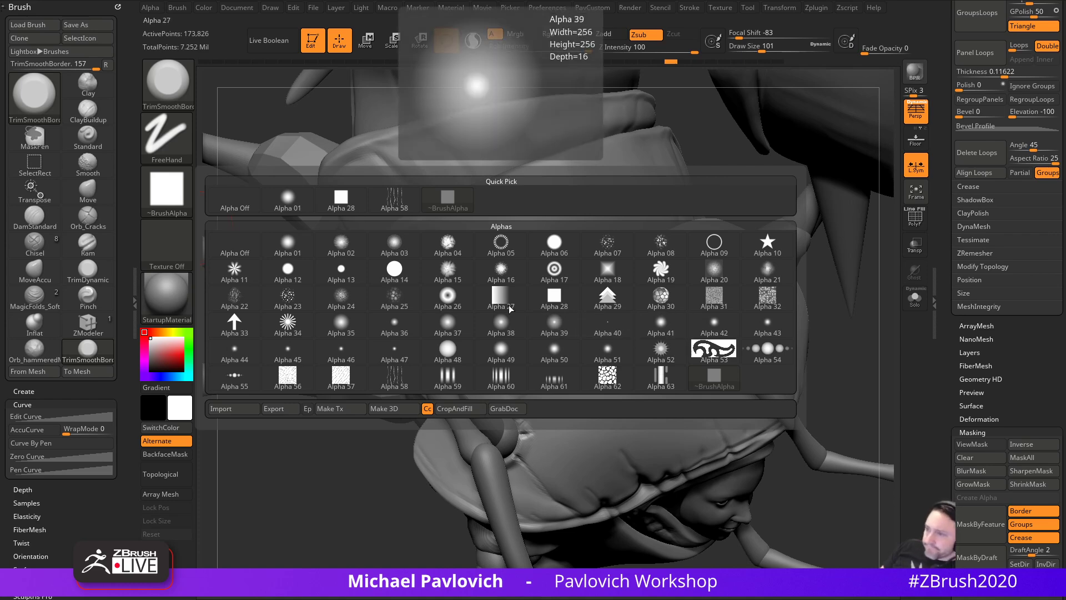
click(447, 245)
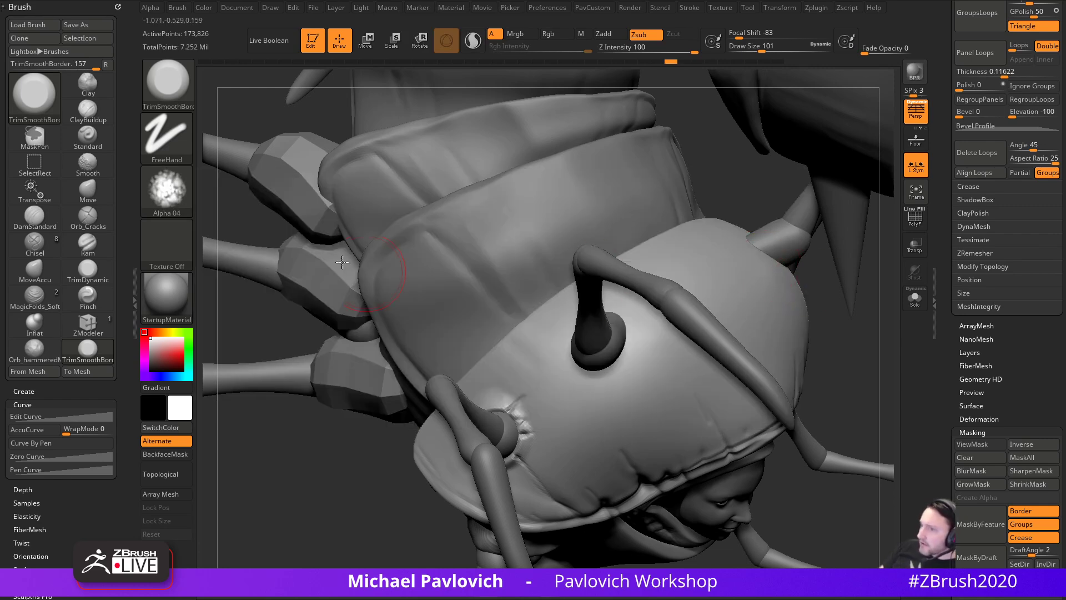
click(168, 190)
click(780, 264)
key(s)
drag(585, 418, 595, 418)
mouse_move(549, 386)
mouse_down()
mouse_move(552, 400)
mouse_move(545, 371)
mouse_move(584, 400)
mouse_up()
key(ctrl+z)
mouse_move(828, 366)
mouse_down()
mouse_move(789, 383)
mouse_move(683, 356)
mouse_up()
- Extend the flattened patches along the shell edge with a smaller brush, undoing a bad trim
mouse_move(272, 414)
mouse_down()
mouse_move(312, 426)
mouse_move(389, 411)
mouse_up()
drag(563, 325, 550, 333)
alt+drag(247, 513, 414, 434)
mouse_move(518, 350)
mouse_down()
mouse_move(535, 336)
mouse_move(523, 318)
mouse_up()
key(ctrl+z)
key(bracketleft)
alt+drag(400, 333, 314, 478)
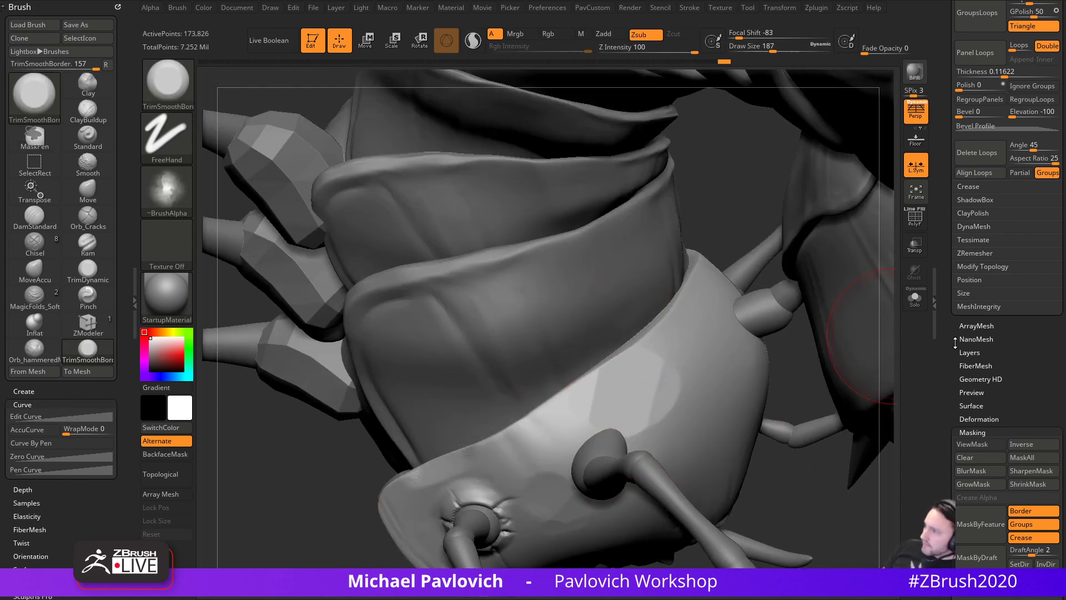
- Solo the shell piece and flatten a band across it from the side
click(915, 298)
drag(871, 286, 565, 287)
drag(431, 292, 552, 342)
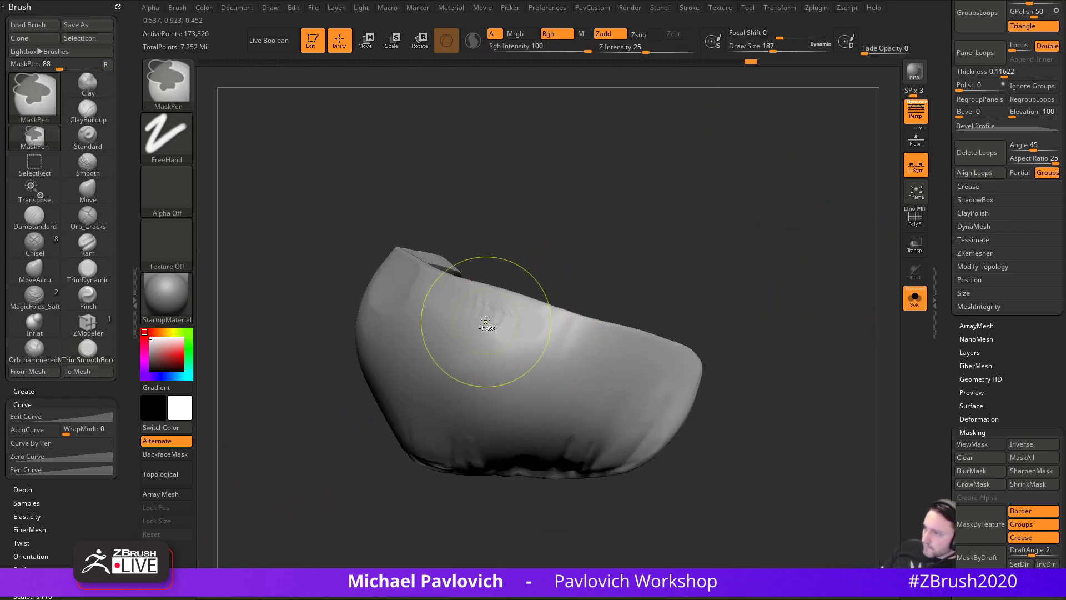
- Undo the last stroke, then flatten several patches across the shell's surface
key(ctrl+z)
drag(542, 339, 661, 358)
drag(742, 356, 800, 347)
mouse_move(673, 373)
mouse_down()
mouse_move(657, 367)
mouse_move(702, 354)
mouse_up()
drag(816, 325, 767, 328)
drag(633, 328, 527, 325)
drag(555, 264, 743, 321)
drag(653, 361, 619, 366)
mouse_move(561, 350)
mouse_down()
mouse_move(588, 361)
mouse_move(547, 349)
mouse_up()
drag(542, 272, 489, 272)
drag(472, 335, 446, 329)
drag(435, 306, 418, 342)
- Flatten patches on the shell's rim and front surface from several angles
drag(484, 308, 489, 344)
mouse_move(561, 273)
mouse_down()
mouse_move(640, 268)
mouse_move(624, 275)
mouse_up()
drag(491, 354, 489, 382)
drag(560, 266, 527, 311)
drag(561, 248, 580, 261)
drag(621, 365, 630, 370)
drag(591, 277, 644, 292)
drag(455, 293, 459, 311)
mouse_move(744, 261)
mouse_down()
mouse_move(698, 258)
mouse_move(686, 275)
mouse_up()
mouse_move(625, 337)
mouse_down()
mouse_move(581, 334)
mouse_move(562, 386)
mouse_up()
drag(733, 317, 705, 300)
drag(637, 365, 642, 349)
mouse_move(701, 230)
mouse_down()
mouse_move(757, 240)
mouse_move(775, 293)
mouse_move(745, 296)
mouse_move(767, 341)
mouse_up()
- Switch to the trim brush and flatten near the upper edge at brush size 51
key(4)
mouse_move(555, 404)
mouse_down()
mouse_move(526, 420)
mouse_move(508, 414)
mouse_up()
mouse_move(733, 309)
mouse_down()
mouse_move(707, 319)
mouse_move(699, 338)
mouse_up()
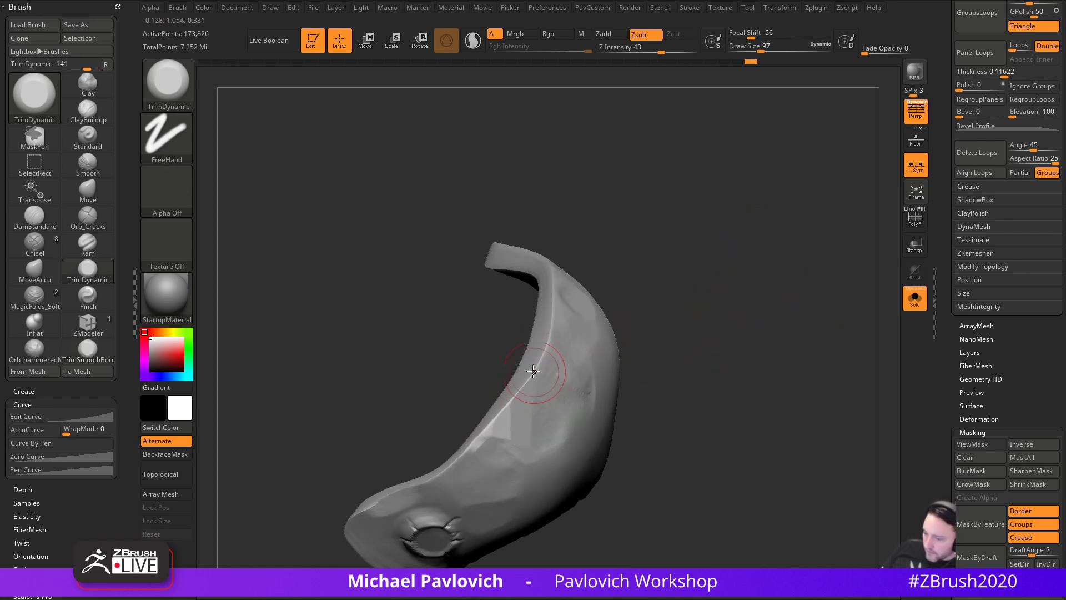
drag(549, 342, 551, 328)
mouse_move(615, 247)
mouse_down()
mouse_move(590, 337)
mouse_move(549, 297)
mouse_up()
key([)
mouse_move(610, 240)
mouse_down()
mouse_move(597, 289)
mouse_move(550, 291)
mouse_move(511, 360)
mouse_move(695, 238)
mouse_move(751, 222)
mouse_up()
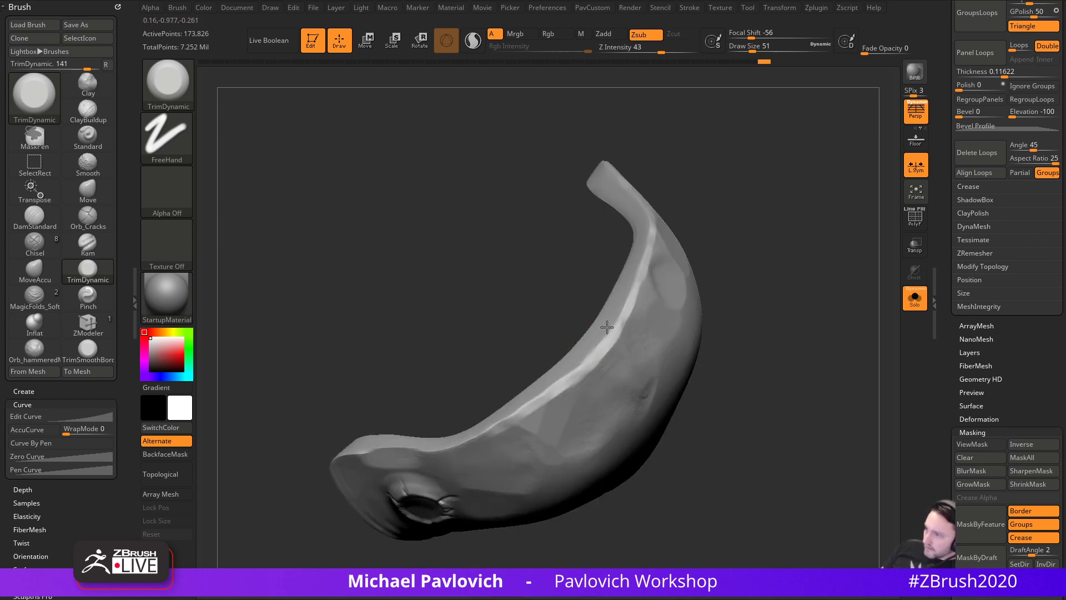
- Orbit the shell to inspect its inner face, left edge, underside, top and hole
mouse_move(571, 371)
mouse_down()
mouse_move(758, 324)
mouse_move(683, 301)
mouse_up()
mouse_move(613, 332)
mouse_down()
mouse_move(574, 339)
mouse_move(585, 365)
mouse_up()
drag(511, 361, 483, 377)
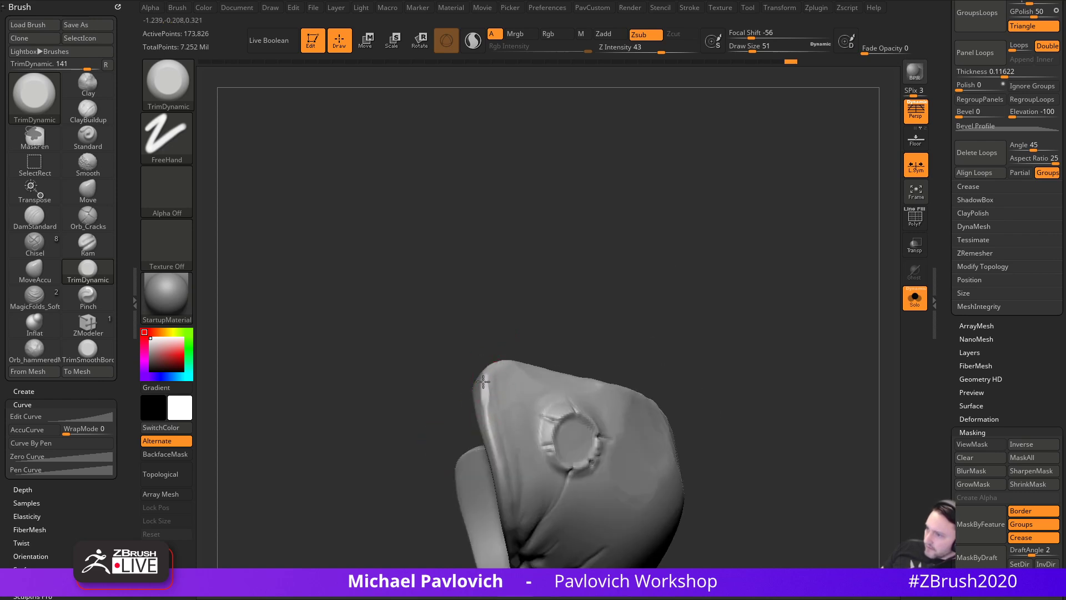
drag(557, 342, 509, 411)
mouse_move(494, 375)
mouse_down()
mouse_move(655, 297)
mouse_move(518, 361)
mouse_up()
drag(608, 417, 557, 342)
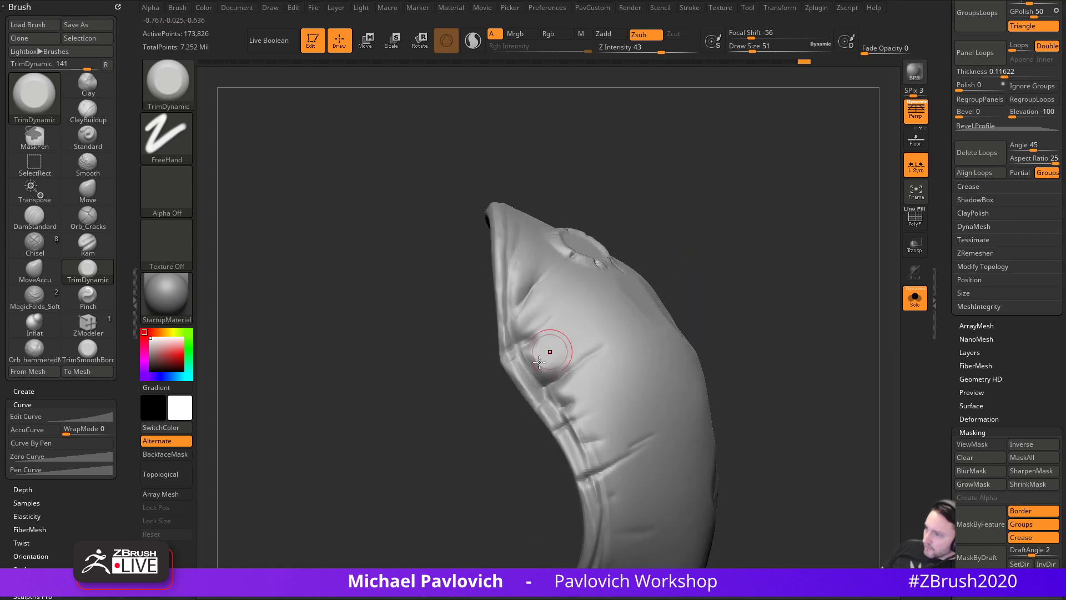
mouse_move(714, 282)
mouse_down()
mouse_move(693, 411)
mouse_move(659, 444)
mouse_move(506, 375)
mouse_up()
mouse_move(542, 305)
mouse_down()
mouse_move(473, 385)
mouse_move(498, 416)
mouse_move(600, 310)
mouse_up()
mouse_move(674, 389)
mouse_down()
mouse_move(576, 375)
mouse_move(557, 436)
mouse_move(556, 385)
mouse_move(633, 438)
mouse_move(587, 417)
mouse_up()
mouse_move(662, 405)
mouse_down()
mouse_move(781, 321)
mouse_move(695, 276)
mouse_move(816, 312)
mouse_move(817, 293)
mouse_up()
- Enlarge the brush to size 90 and flatten patches across the shell's top
key(s)
drag(524, 383, 535, 385)
drag(511, 430, 489, 392)
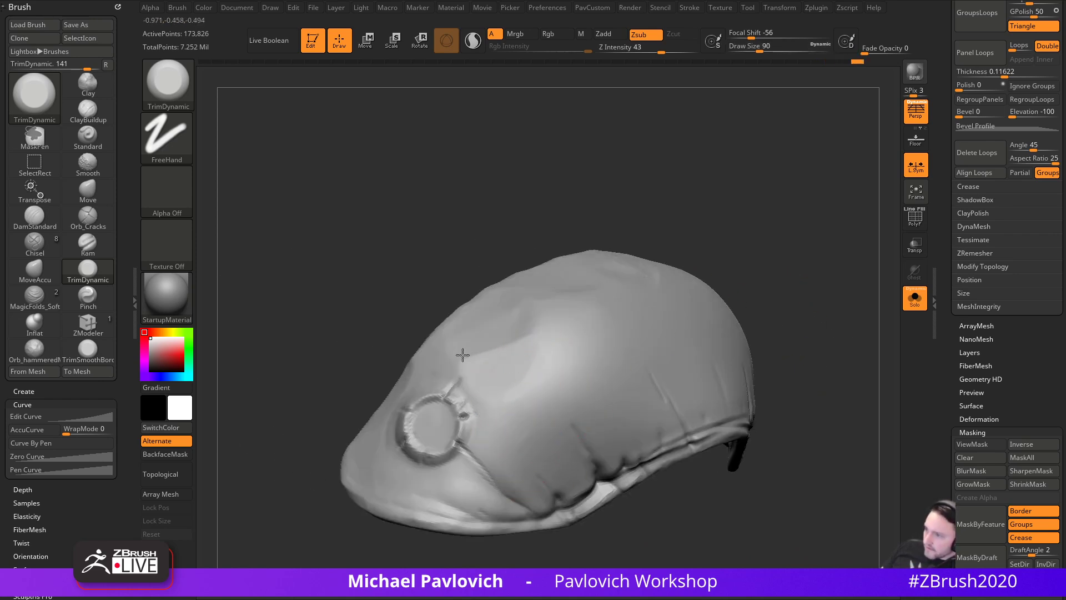
drag(514, 322, 515, 316)
mouse_move(658, 186)
mouse_down()
mouse_move(674, 200)
mouse_move(644, 266)
mouse_up()
drag(517, 300, 506, 285)
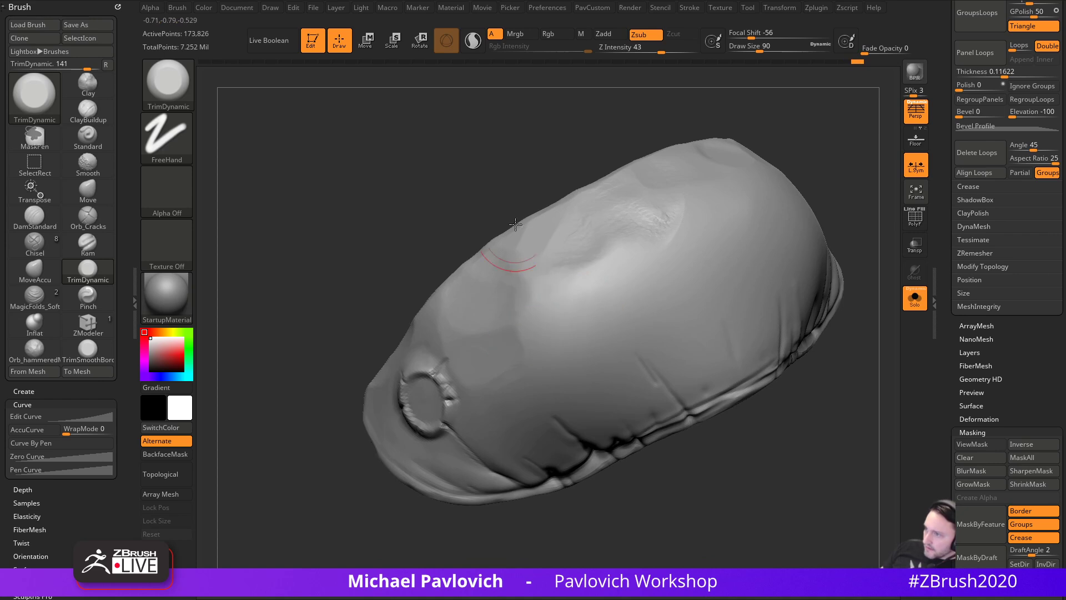
right_drag(510, 253, 535, 262)
drag(537, 260, 520, 242)
right_drag(511, 251, 664, 248)
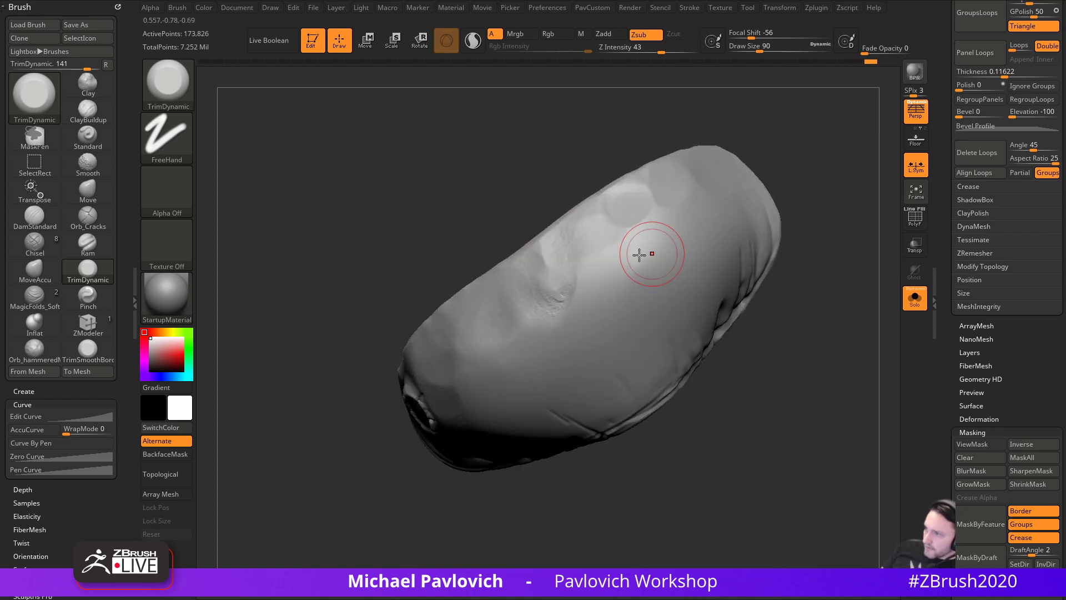
- Flatten the shell's lower-left edge with the brush at size 71
mouse_move(582, 205)
right_down()
mouse_move(604, 210)
mouse_move(723, 308)
right_up()
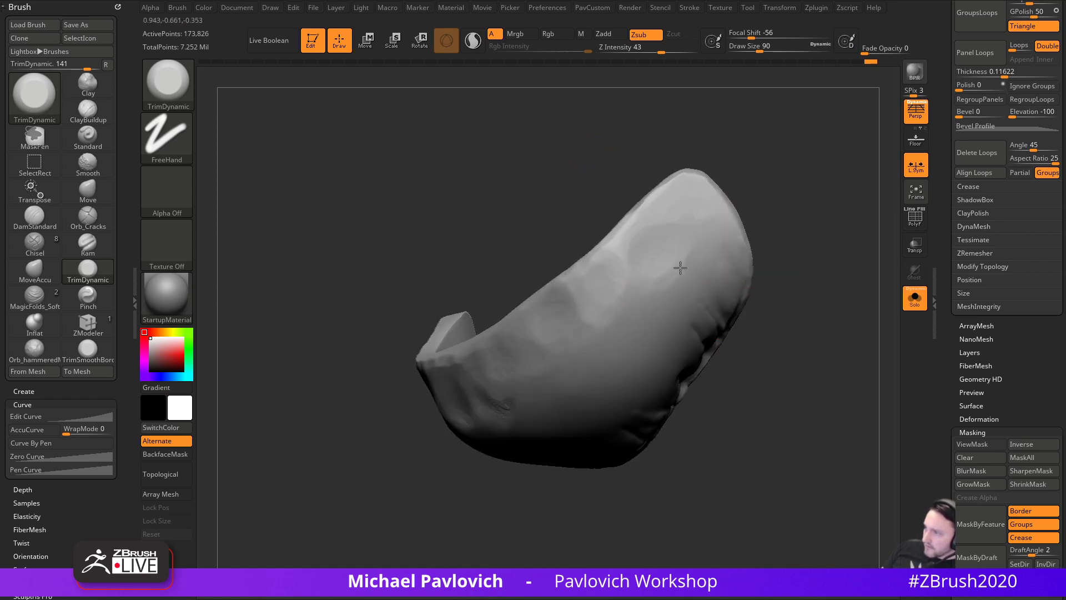
right_drag(710, 200, 593, 260)
mouse_move(757, 248)
right_down()
mouse_move(795, 202)
mouse_move(642, 300)
right_up()
key(bracketright)
right_drag(493, 326, 506, 377)
key(bracketleft)
key(bracketleft)
key(bracketleft)
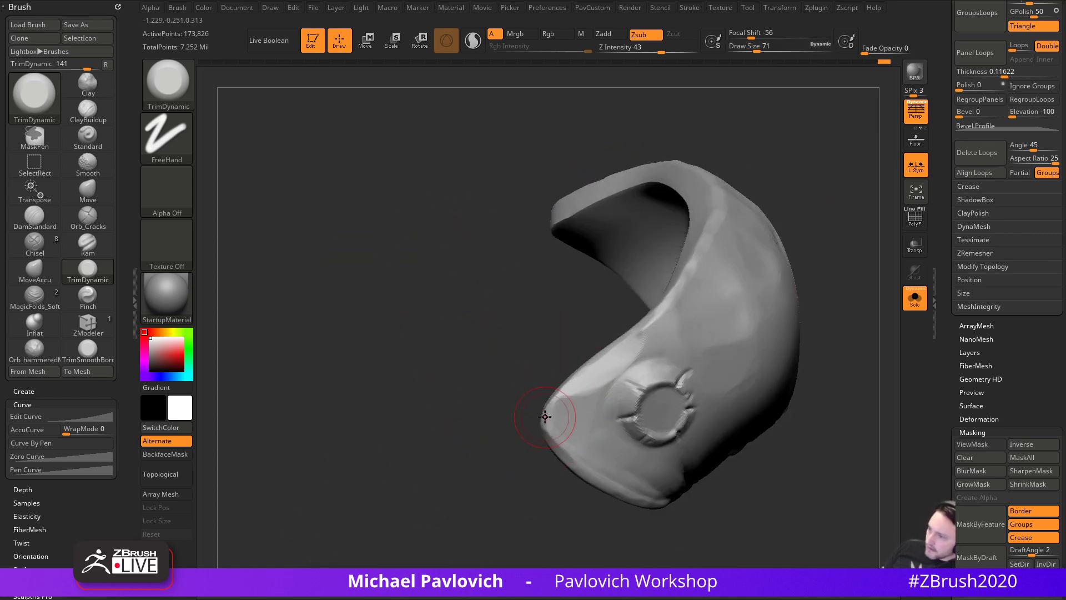
drag(555, 434, 588, 470)
right_drag(809, 467, 716, 397)
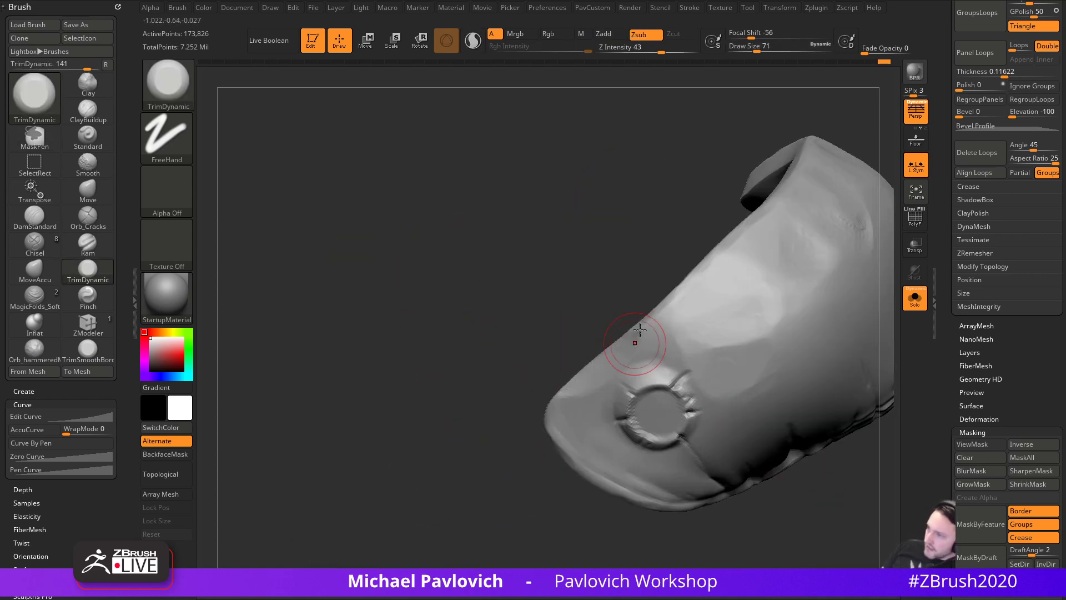
right_drag(635, 350, 650, 337)
mouse_move(520, 375)
right_down()
mouse_move(337, 440)
mouse_move(571, 363)
right_up()
right_drag(685, 287, 807, 285)
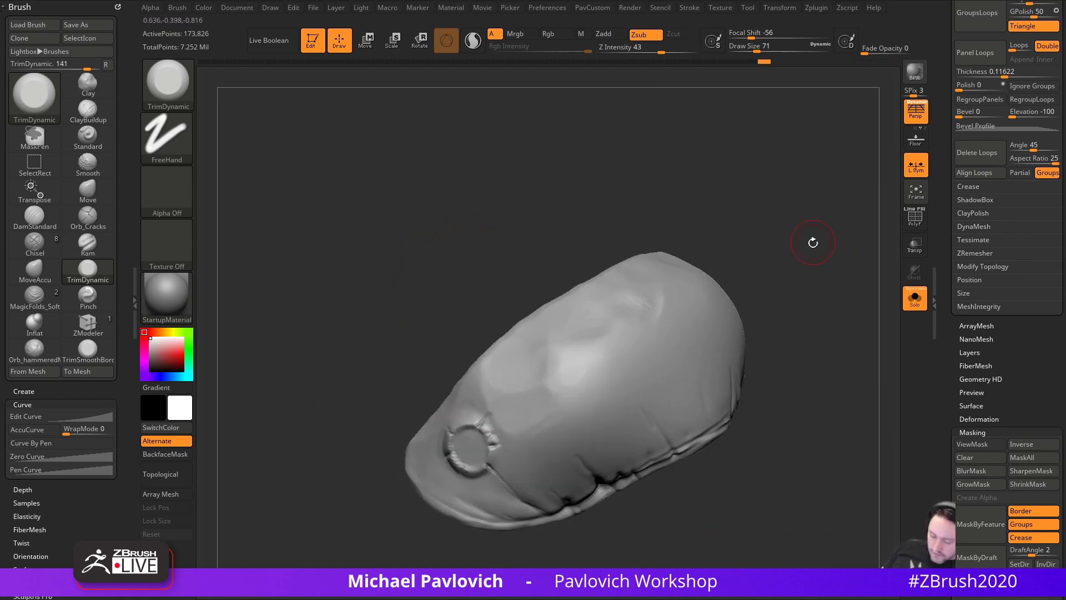
- Switch to the hPolish brush at size 120
key(b)
key(h)
key(p)
right_drag(814, 240, 602, 337)
key(s)
drag(582, 338, 584, 339)
- Polish the shell's surface near the hollow top
ctrl+right_drag(763, 275, 767, 322)
right_drag(467, 272, 513, 300)
mouse_move(624, 300)
mouse_down()
mouse_move(614, 341)
mouse_move(547, 371)
mouse_up()
right_drag(696, 390, 624, 371)
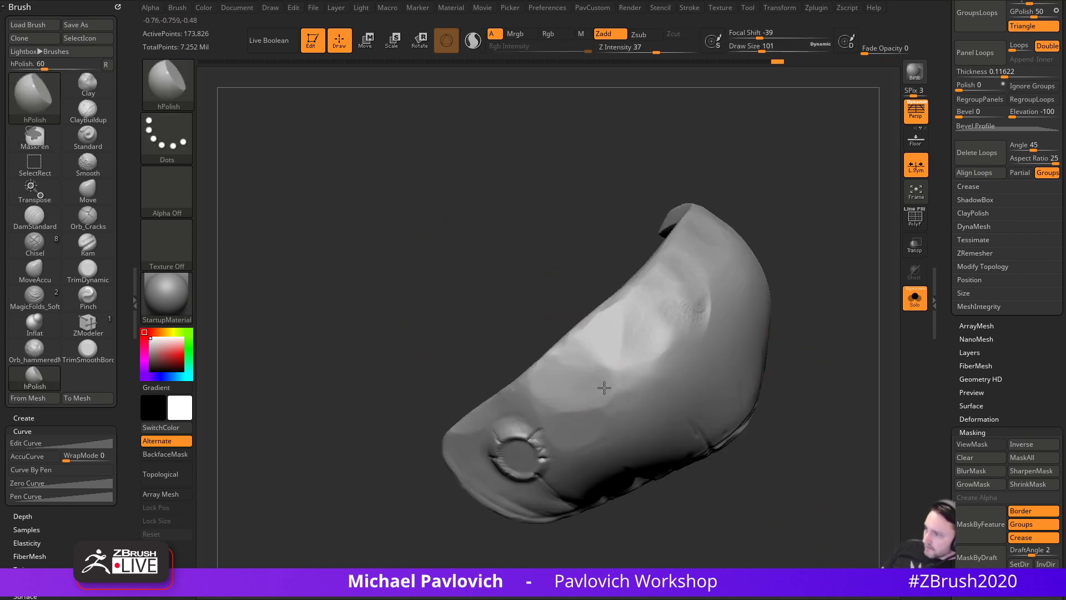
right_drag(532, 419, 532, 355)
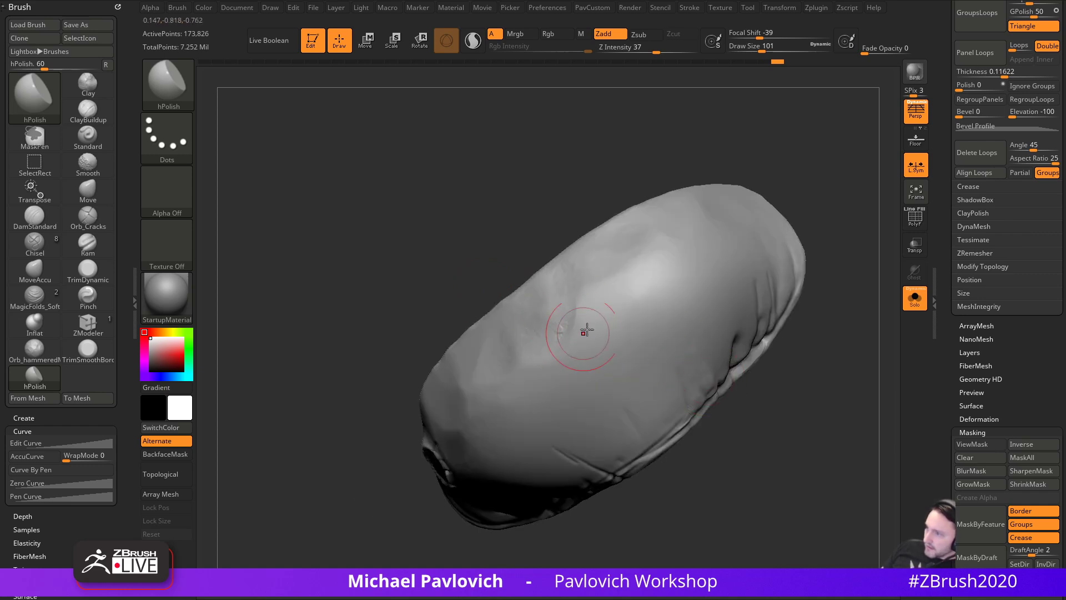
right_drag(603, 286, 578, 352)
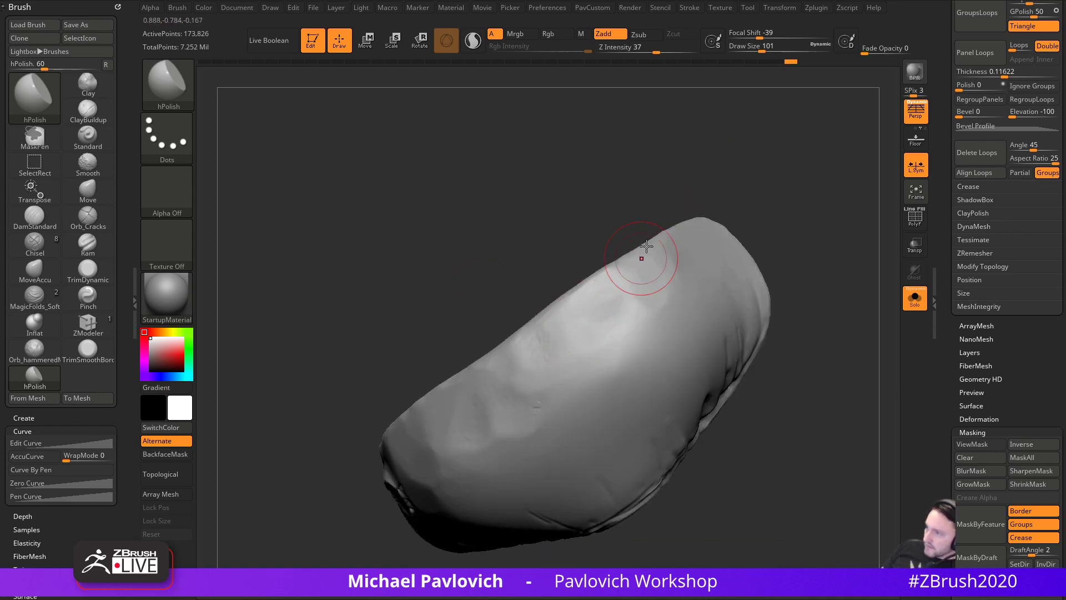
right_drag(635, 276, 609, 310)
right_drag(682, 250, 738, 250)
- Polish with a square alpha, then set the brush to Alpha Off
click(189, 216)
click(497, 283)
drag(563, 358, 536, 382)
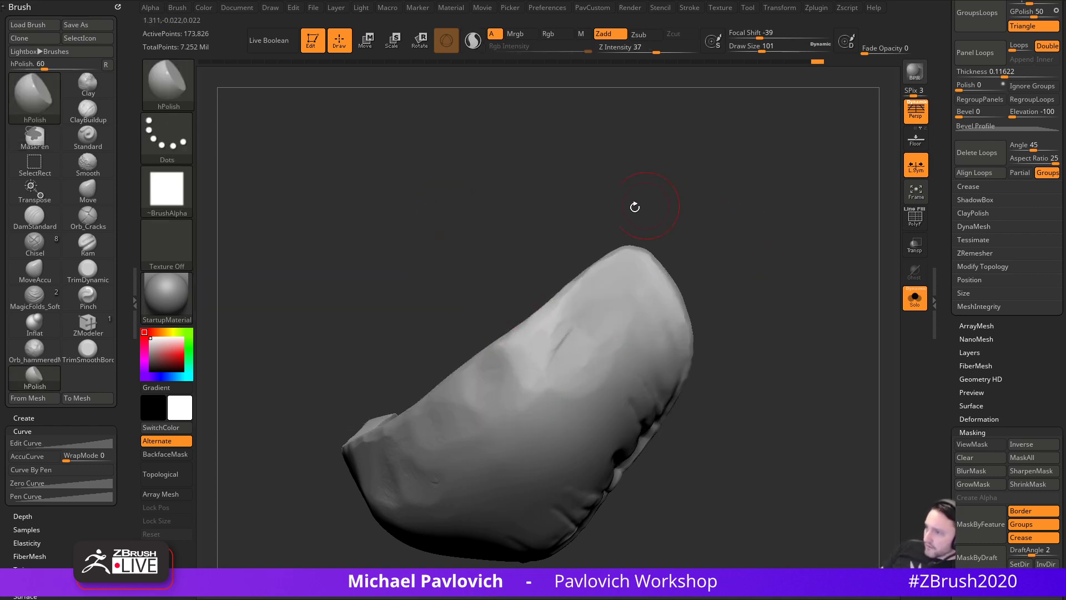
click(167, 192)
click(241, 199)
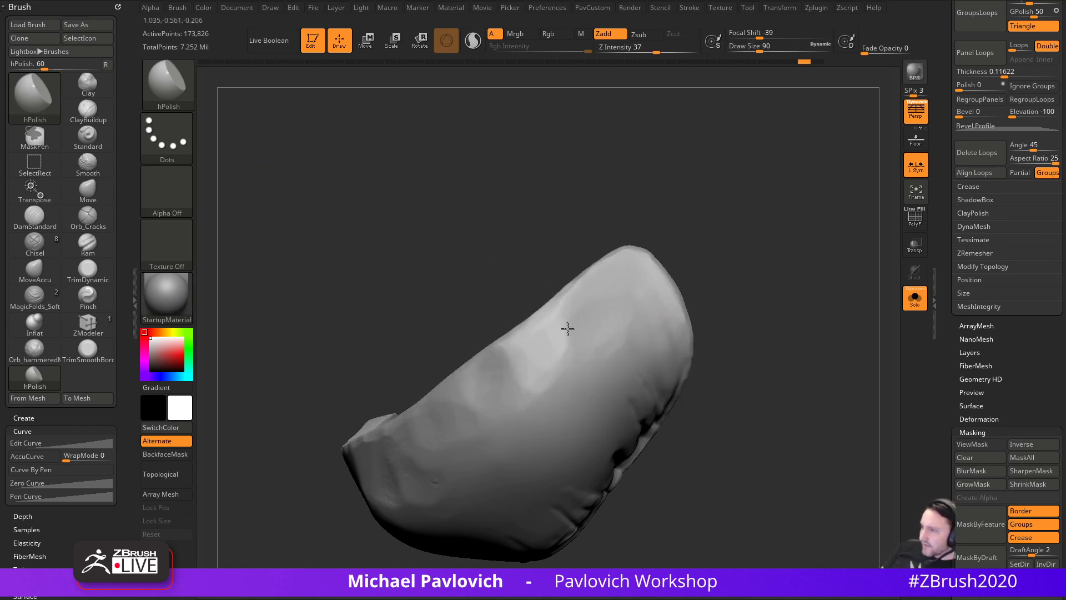
- Polish the surface and lower ridge at brush size 56, undoing one stroke
mouse_move(752, 273)
mouse_down()
mouse_move(736, 283)
mouse_move(727, 268)
mouse_up()
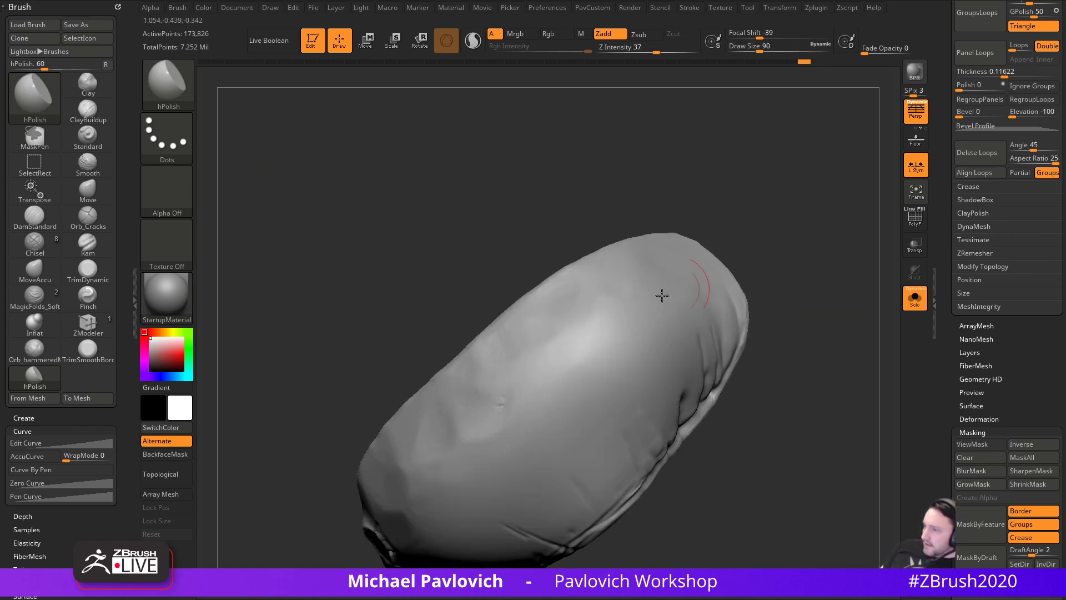
right_drag(455, 471, 517, 398)
alt+drag(767, 342, 543, 389)
alt+drag(694, 436, 564, 412)
key(bracketleft)
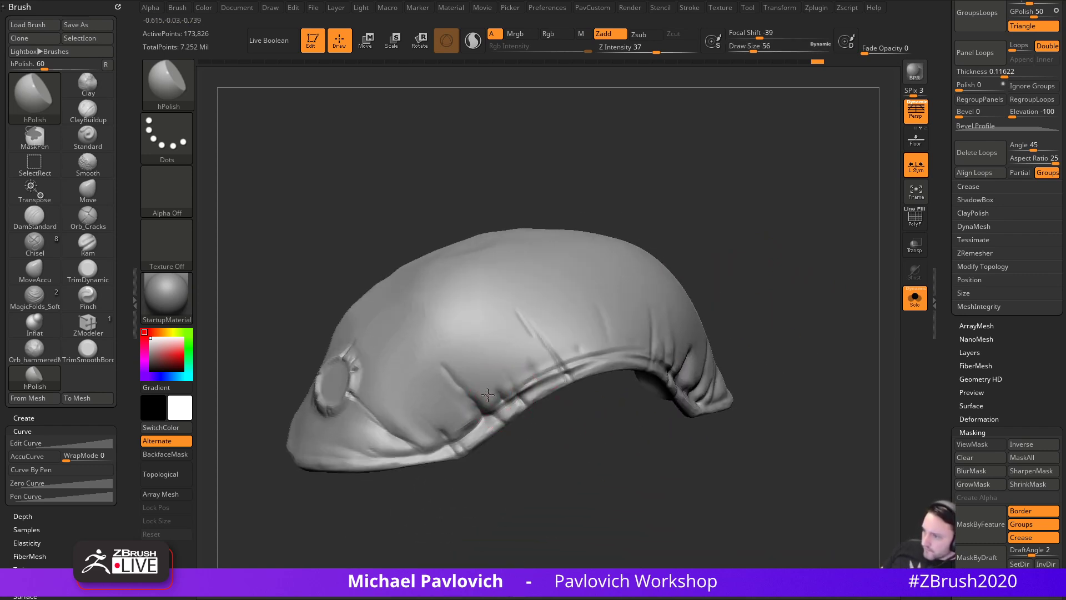
drag(487, 383, 493, 369)
mouse_move(567, 440)
alt+mouse_down()
mouse_move(566, 489)
mouse_move(667, 432)
alt+mouse_up()
key(ctrl+z)
drag(620, 363, 605, 369)
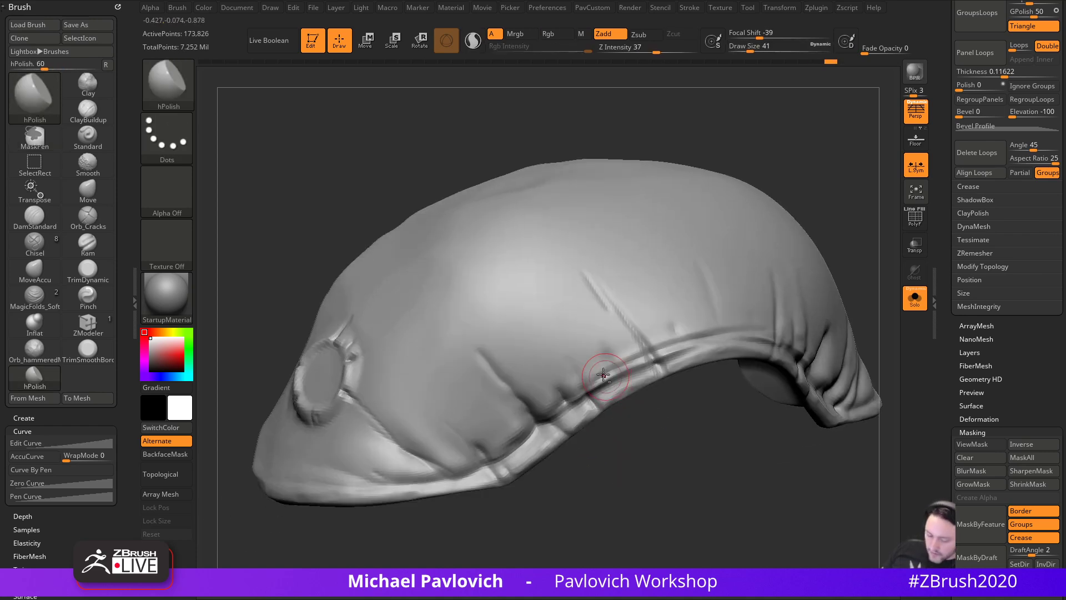
- Switch to the Pinch brush at size 59 and view the shell's inner side
key(b)
key(p)
key(i)
key(s)
drag(531, 422, 522, 422)
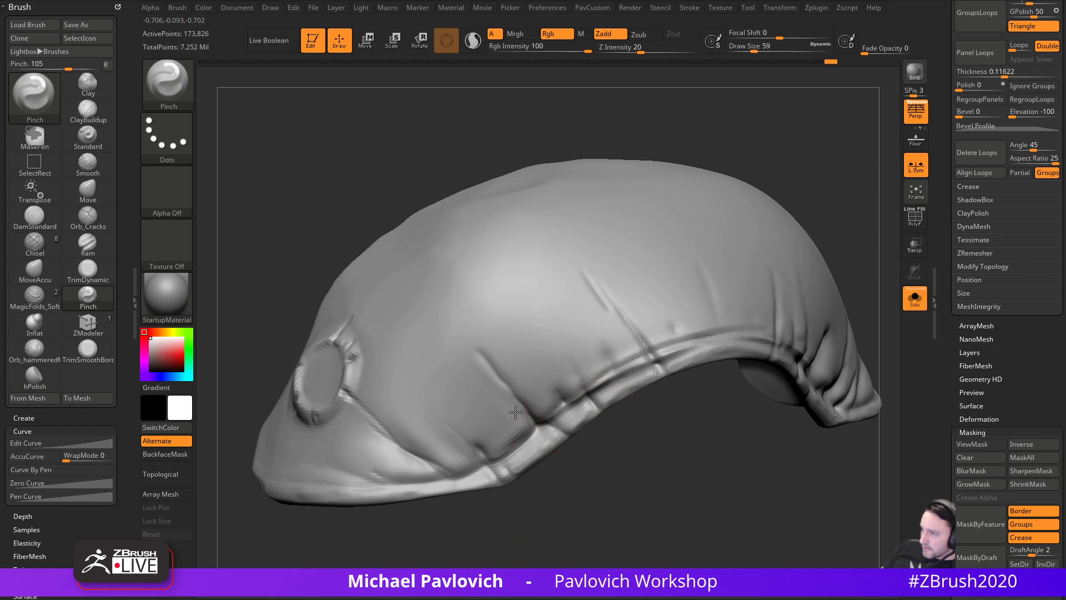
drag(656, 430, 634, 414)
mouse_move(646, 371)
mouse_down()
mouse_move(542, 459)
mouse_move(550, 418)
mouse_move(550, 474)
mouse_move(622, 357)
mouse_move(608, 397)
mouse_move(670, 412)
mouse_up()
mouse_move(569, 465)
mouse_down()
mouse_move(650, 453)
mouse_move(622, 481)
mouse_move(528, 472)
mouse_up()
- Switch back to TrimDynamic and orbit the shell through underside, side, front and profile views
key(b)
key(t)
key(d)
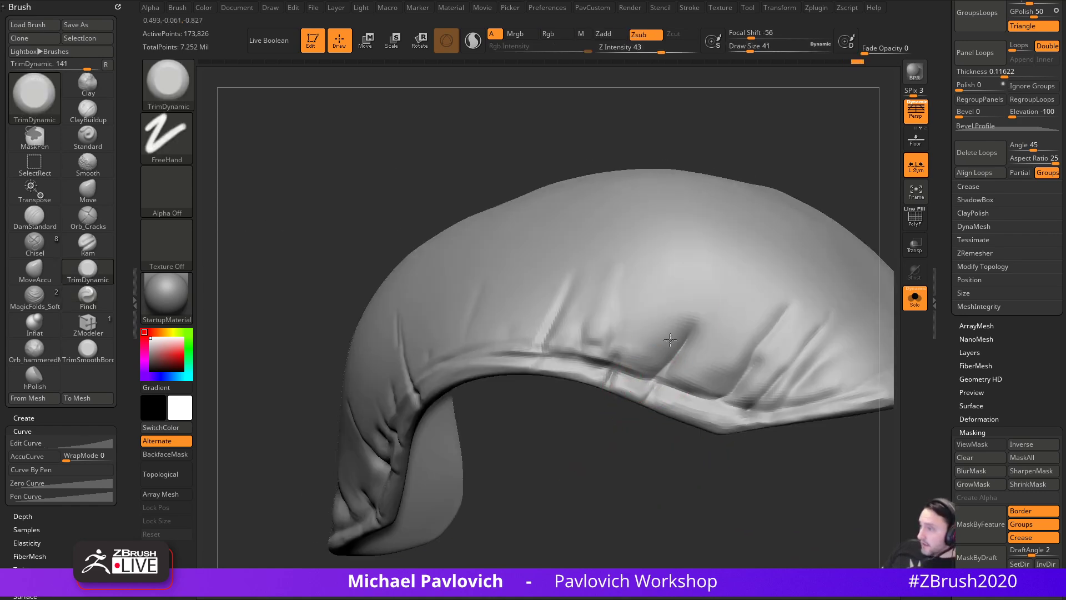
mouse_move(665, 407)
mouse_down()
mouse_move(689, 444)
mouse_move(625, 368)
mouse_up()
mouse_move(750, 412)
mouse_down()
mouse_move(748, 444)
mouse_move(738, 412)
mouse_move(542, 416)
mouse_up()
drag(579, 502, 693, 355)
drag(576, 340, 682, 347)
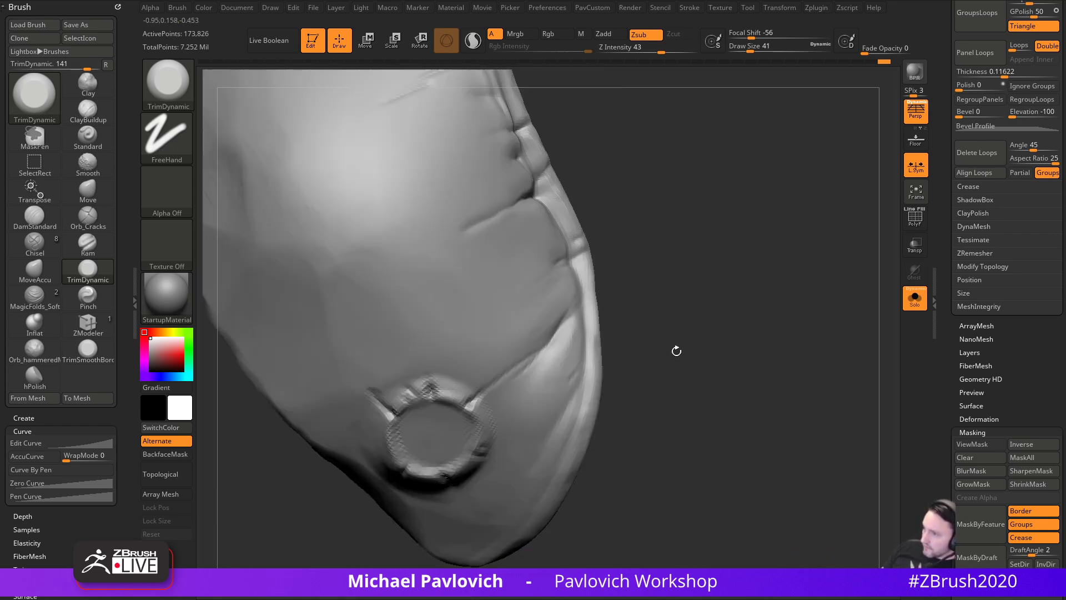
mouse_move(678, 416)
mouse_down()
mouse_move(740, 338)
mouse_move(561, 425)
mouse_up()
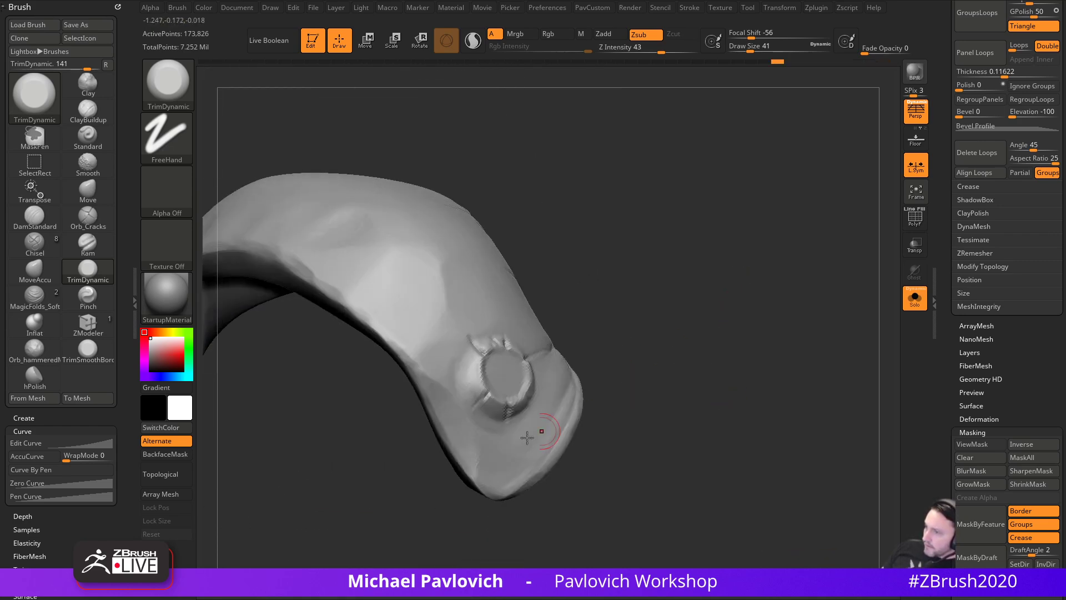
drag(656, 410, 752, 509)
drag(788, 231, 636, 154)
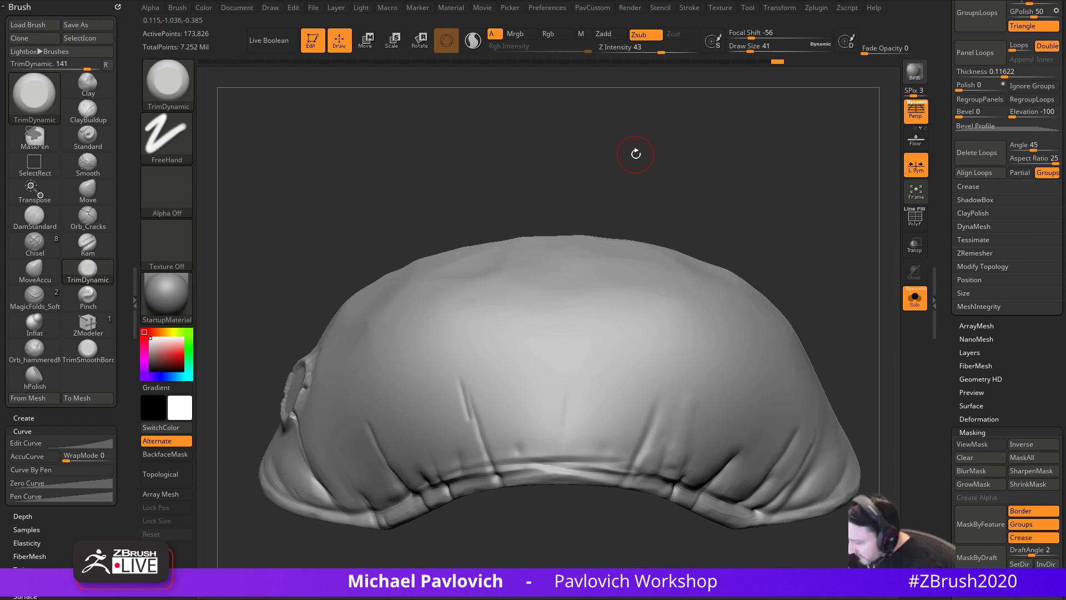
mouse_move(636, 154)
mouse_down()
mouse_move(738, 165)
mouse_move(757, 210)
mouse_move(785, 185)
mouse_move(762, 196)
mouse_up()
- Switch to DamStandard and carve a groove below the hood shell's top edge
key(b)
key(c)
key(l)
mouse_move(751, 275)
alt+mouse_down()
mouse_move(743, 301)
mouse_move(697, 305)
mouse_move(726, 268)
mouse_move(714, 278)
alt+mouse_up()
key(b)
key(d)
key(s)
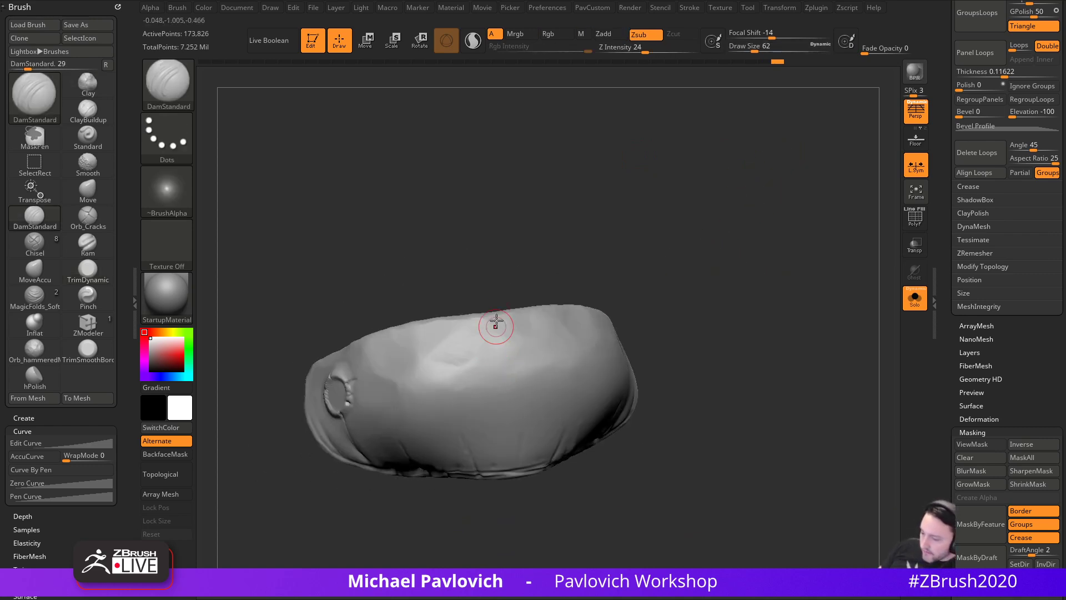
mouse_move(443, 289)
mouse_down()
mouse_move(432, 381)
mouse_move(429, 368)
mouse_up()
- Carve more thin vertical grooves near the shell's top edge, lengthening and reworking them
key(s)
drag(495, 477, 499, 334)
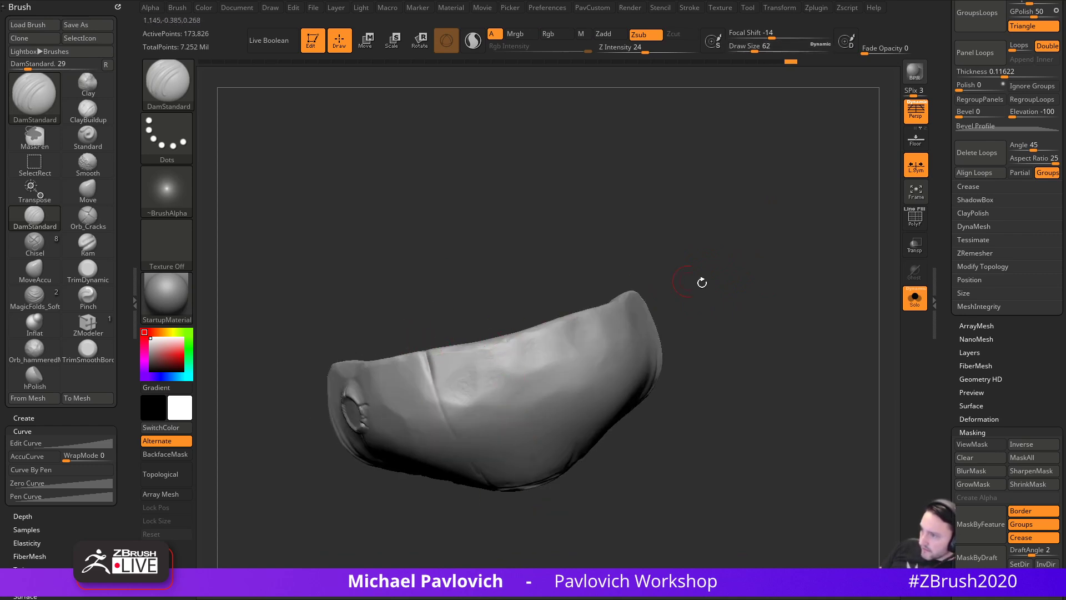
alt+drag(668, 282, 638, 286)
drag(531, 371, 525, 332)
drag(669, 301, 633, 302)
mouse_move(571, 371)
mouse_down()
mouse_move(561, 317)
mouse_move(573, 382)
mouse_up()
right_drag(611, 384, 638, 345)
drag(576, 327, 561, 313)
mouse_move(607, 253)
right_down()
mouse_move(610, 300)
mouse_move(623, 305)
mouse_move(616, 338)
right_up()
- Try TrimDynamic briefly, then return to DamStandard with the shell turned front-facing
mouse_move(799, 259)
alt+mouse_down()
mouse_move(749, 307)
mouse_move(759, 317)
mouse_move(750, 355)
alt+mouse_up()
key(b)
key(t)
key(d)
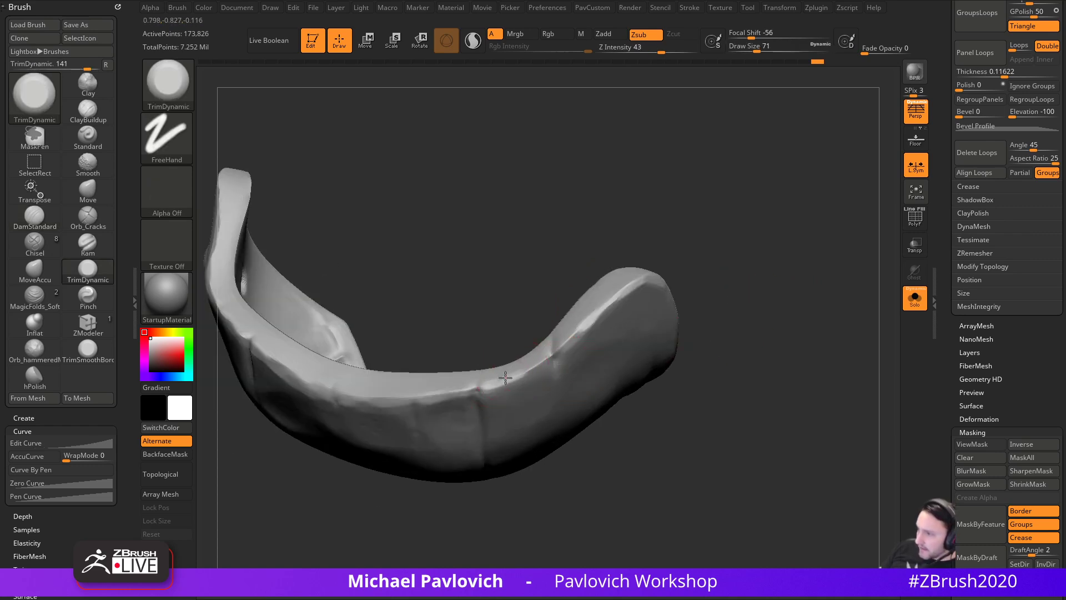
mouse_move(584, 325)
right_down()
mouse_move(706, 316)
mouse_move(727, 271)
right_up()
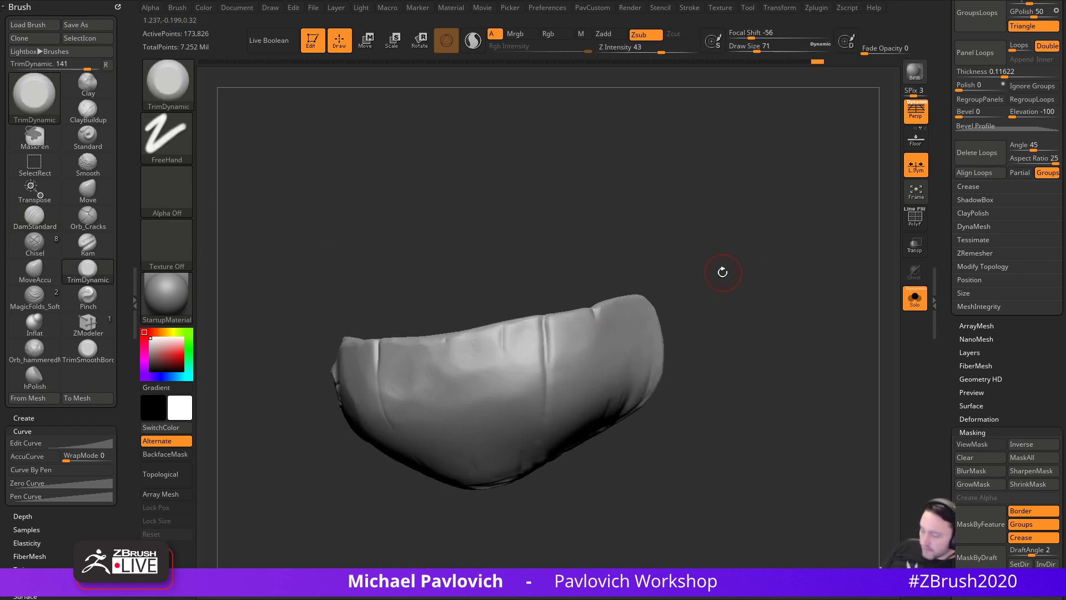
key(b)
key(d)
key(s)
right_drag(742, 306, 778, 248)
right_drag(712, 293, 546, 340)
- Enlarge the DamStandard brush to 112, then shrink it to Draw Size 65
key(s)
drag(546, 340, 554, 338)
right_drag(547, 352, 742, 306)
key(s)
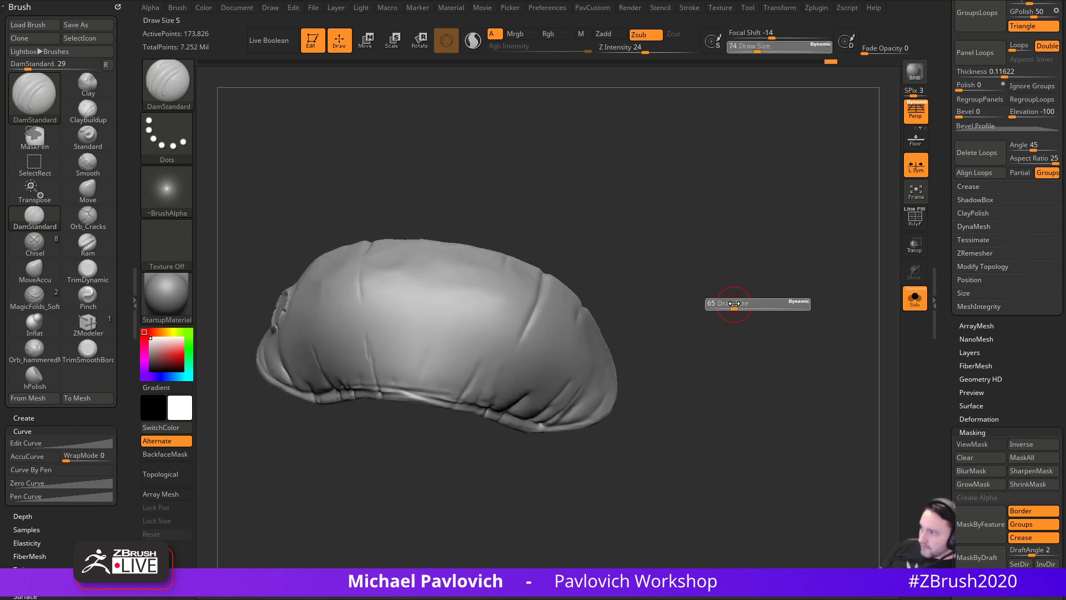
drag(742, 307, 734, 307)
click(909, 295)
- Orbit around the full creature to view its face, body and legs, ending above the head shell
mouse_move(866, 311)
right_down()
mouse_move(817, 289)
mouse_move(782, 294)
right_up()
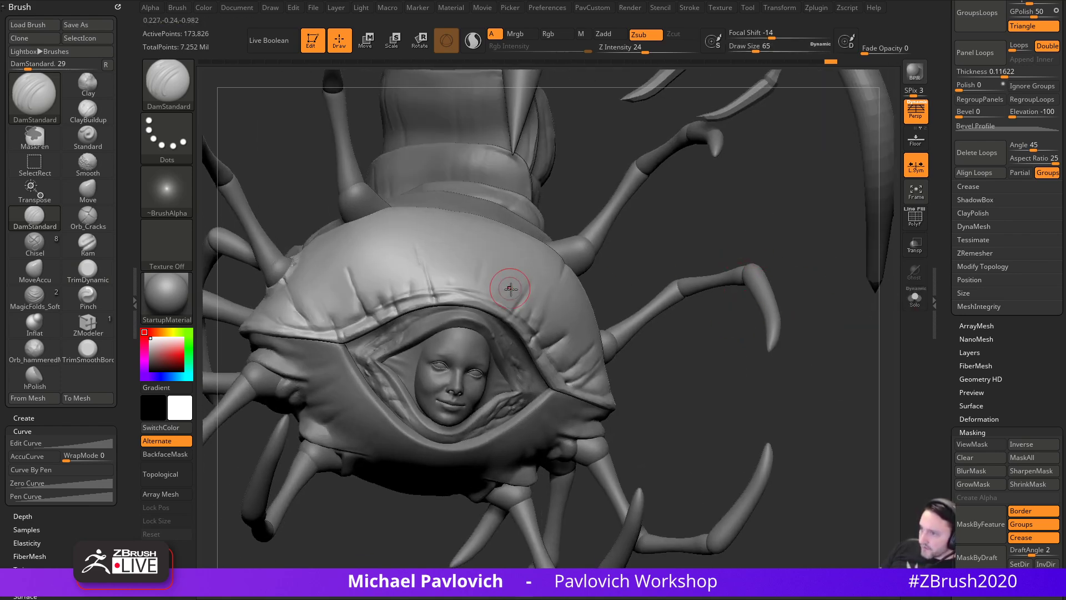
right_drag(706, 261, 761, 264)
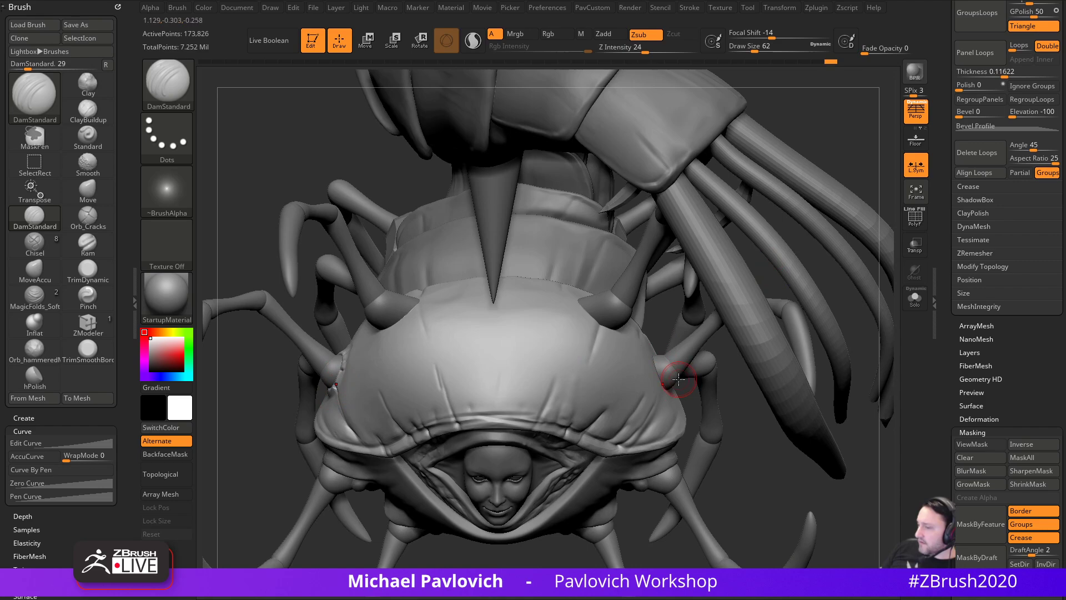
mouse_move(839, 137)
right_down()
mouse_move(680, 303)
mouse_move(773, 219)
mouse_move(830, 257)
mouse_move(534, 225)
mouse_move(564, 282)
right_up()
right_drag(759, 226, 595, 238)
mouse_move(670, 255)
right_down()
mouse_move(611, 268)
mouse_move(841, 189)
mouse_move(742, 278)
right_up()
alt+right_drag(842, 423, 789, 438)
mouse_move(533, 302)
right_down()
mouse_move(561, 519)
mouse_move(661, 360)
right_up()
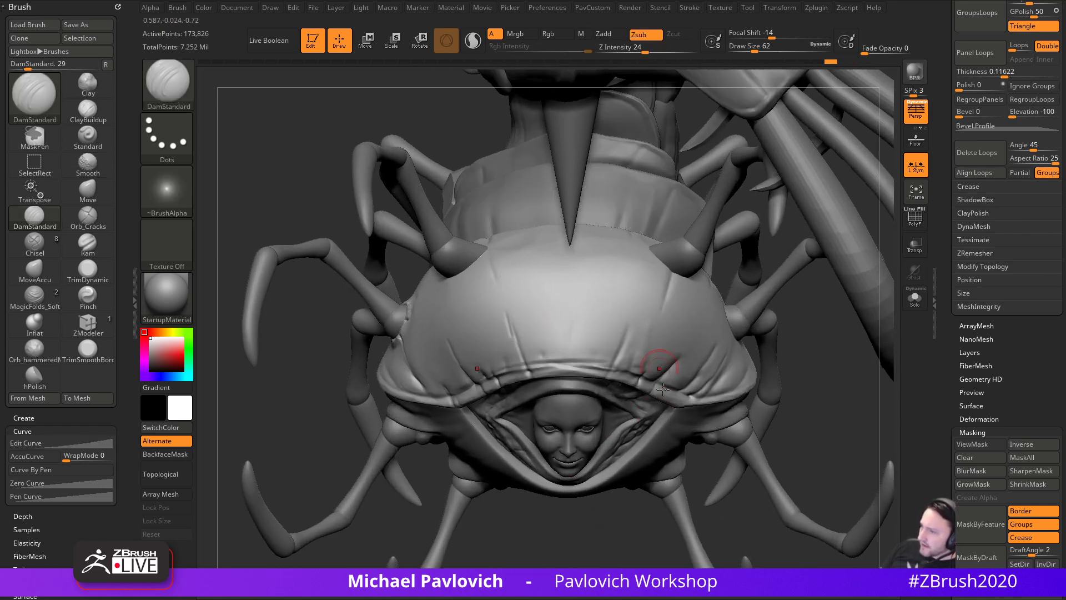
- Switch to Clay, make the hood shell active, and set the secondary colour to white
key(b)
key(c)
key(l)
mouse_move(806, 392)
alt+right_down()
mouse_move(824, 407)
mouse_move(838, 345)
alt+right_up()
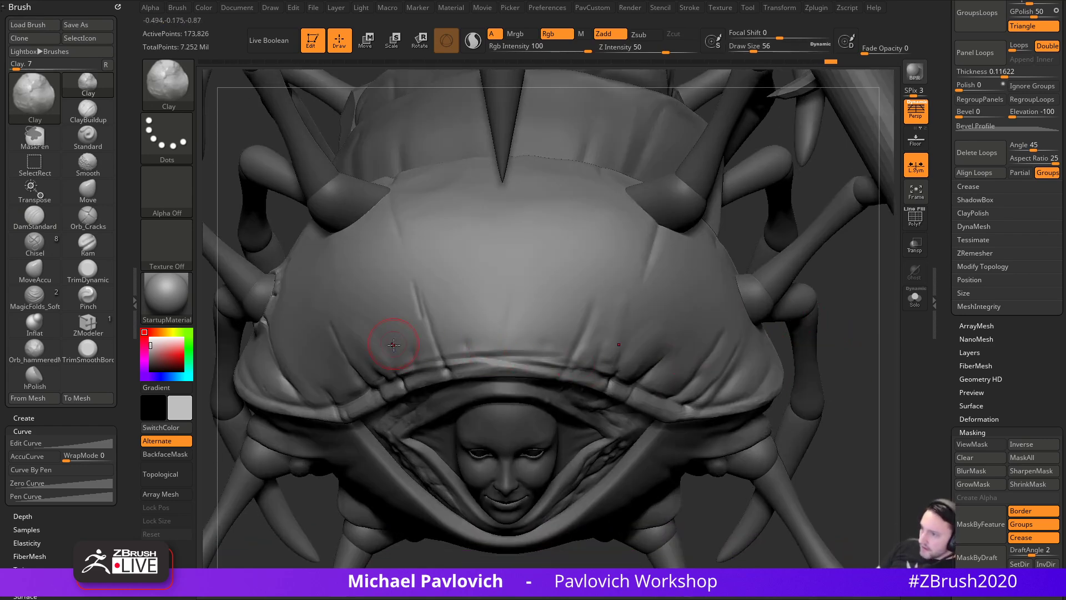
alt+click(610, 297)
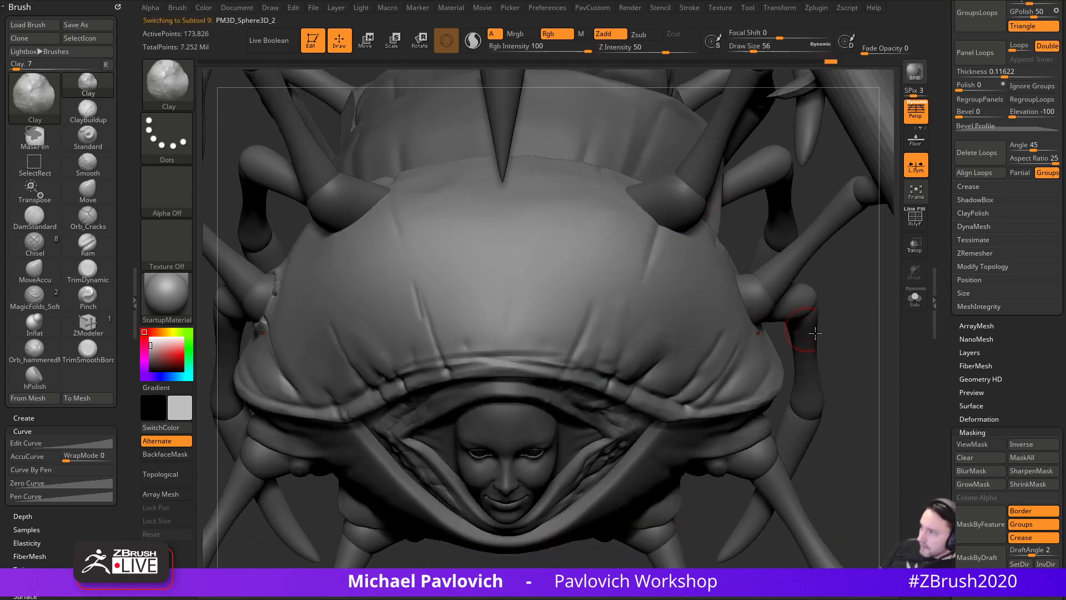
click(150, 337)
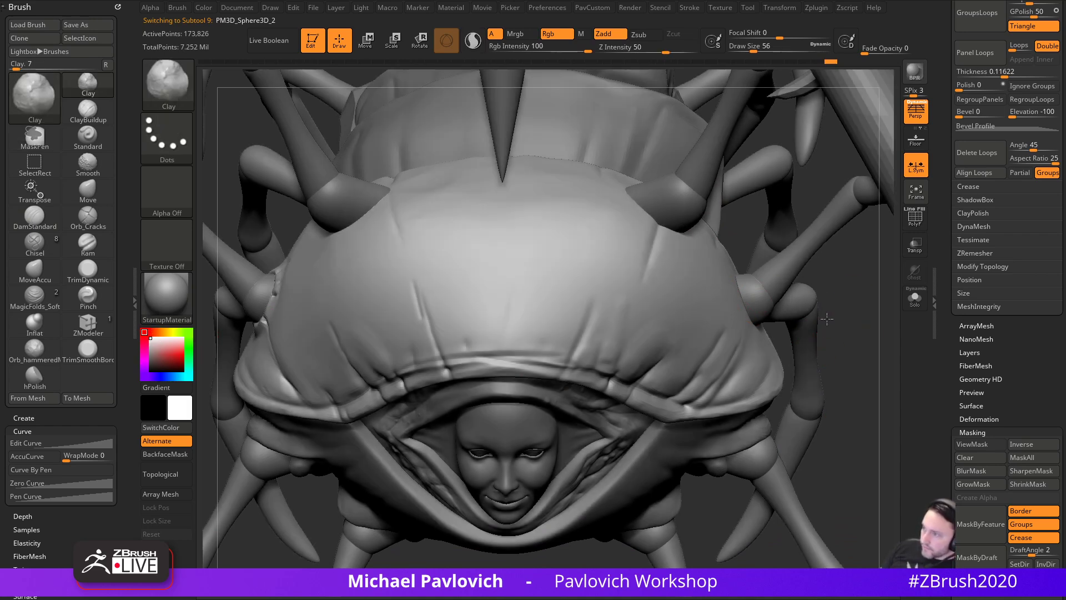
- Build up several mirrored clay folds across the front of the hood shell
drag(397, 358, 401, 284)
drag(393, 335, 370, 269)
shift+drag(370, 269, 374, 270)
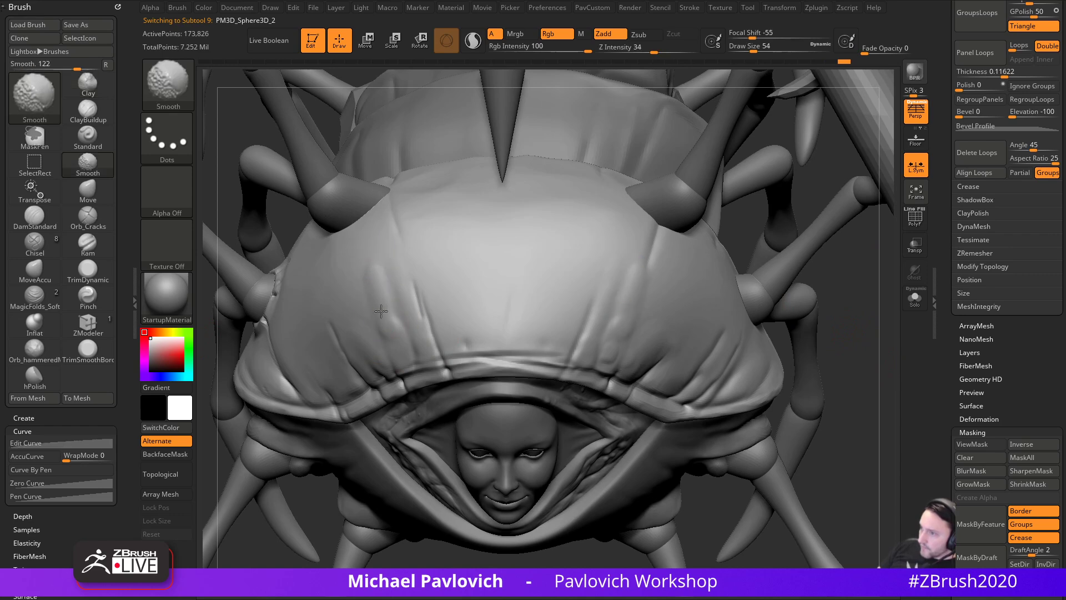
drag(532, 300, 521, 346)
mouse_move(572, 296)
mouse_down()
mouse_move(557, 325)
mouse_move(555, 306)
mouse_up()
drag(826, 287, 840, 293)
- Switch to the TrimDynamic brush and set Z Intensity to 11
key(b)
key(t)
key(d)
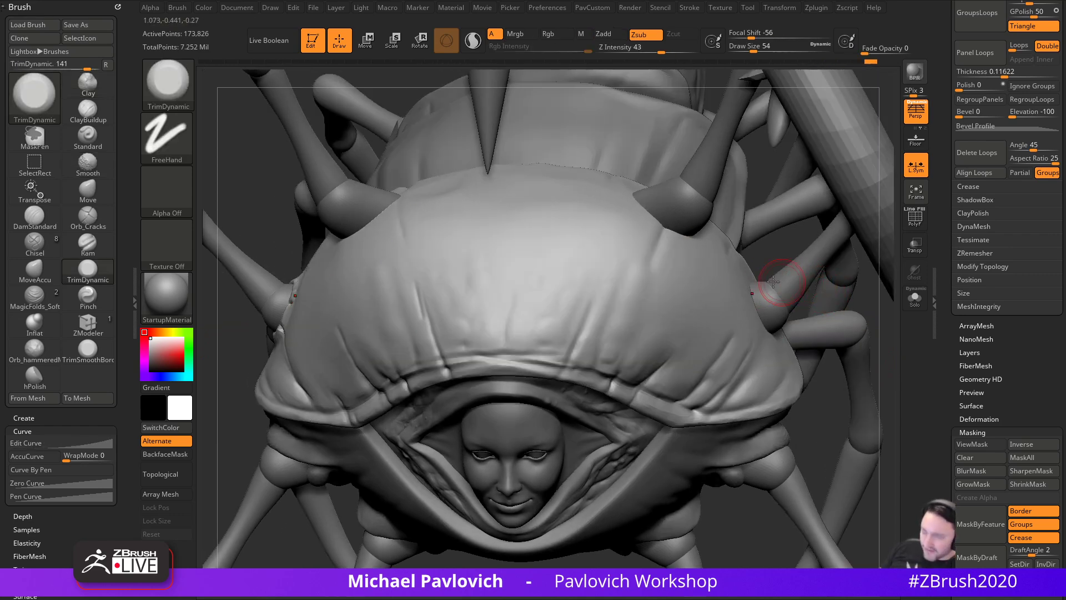
drag(690, 48, 657, 49)
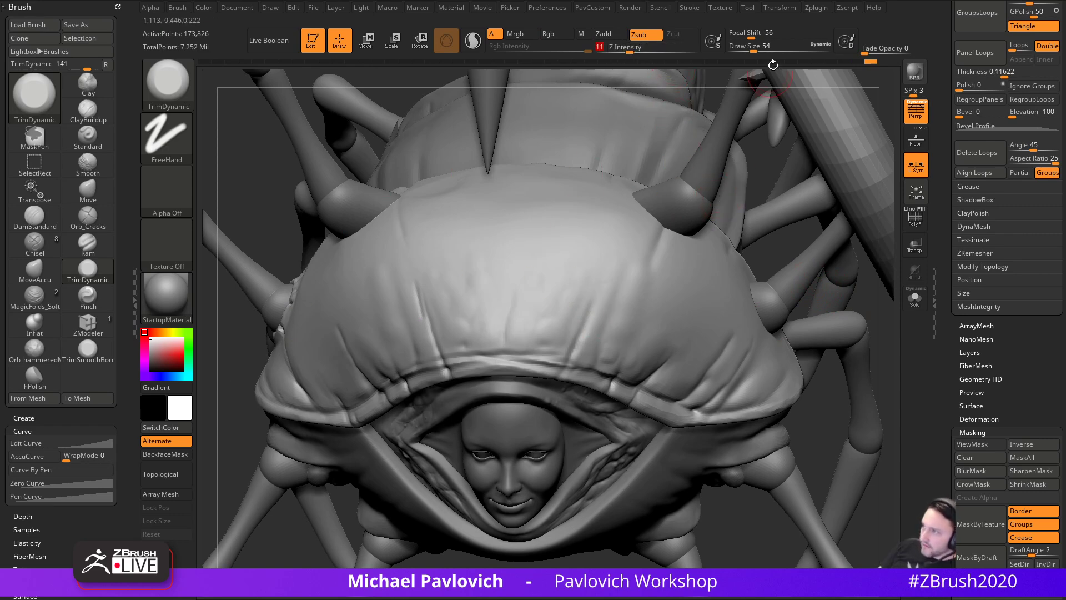
- Open the Tool and Stroke palettes and expand the stroke modifiers to check Roll
click(732, 9)
click(748, 9)
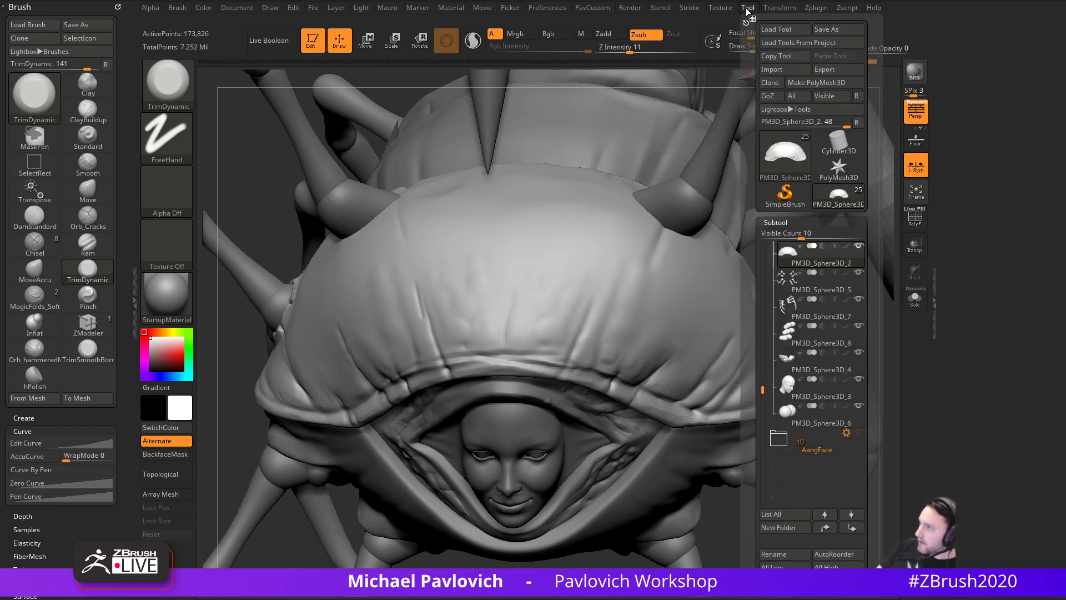
click(688, 8)
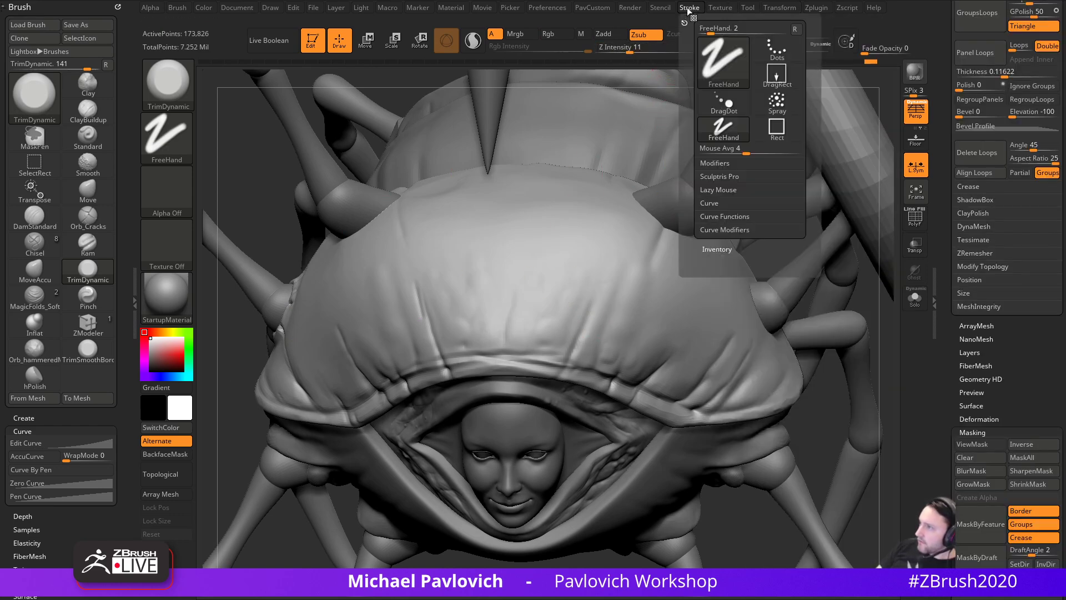
click(715, 163)
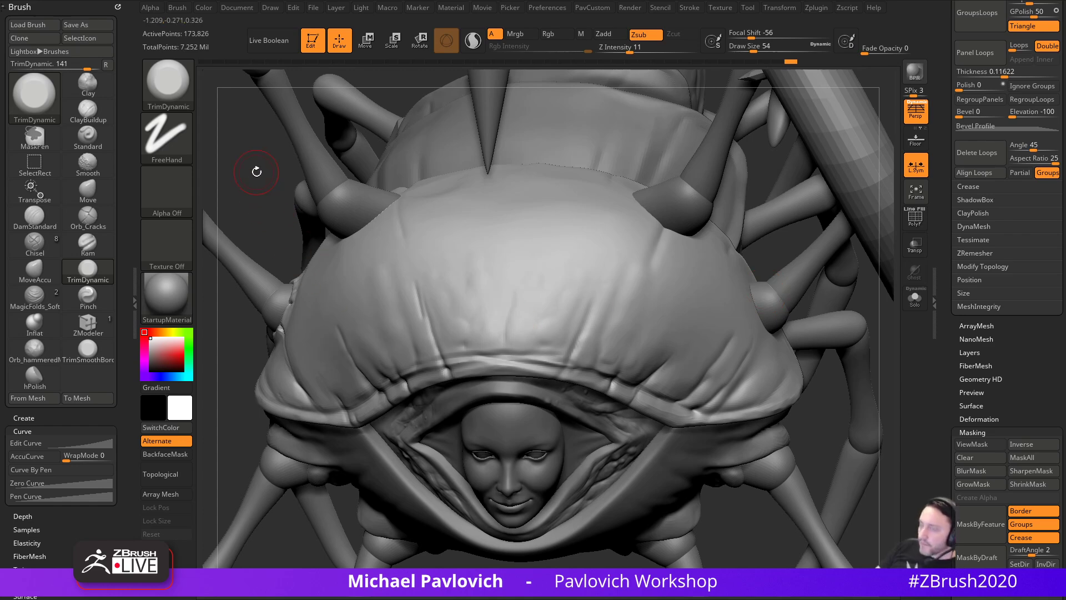
- Select the ClayTubes brush and drag Z Intensity down to 16
drag(264, 189, 316, 209)
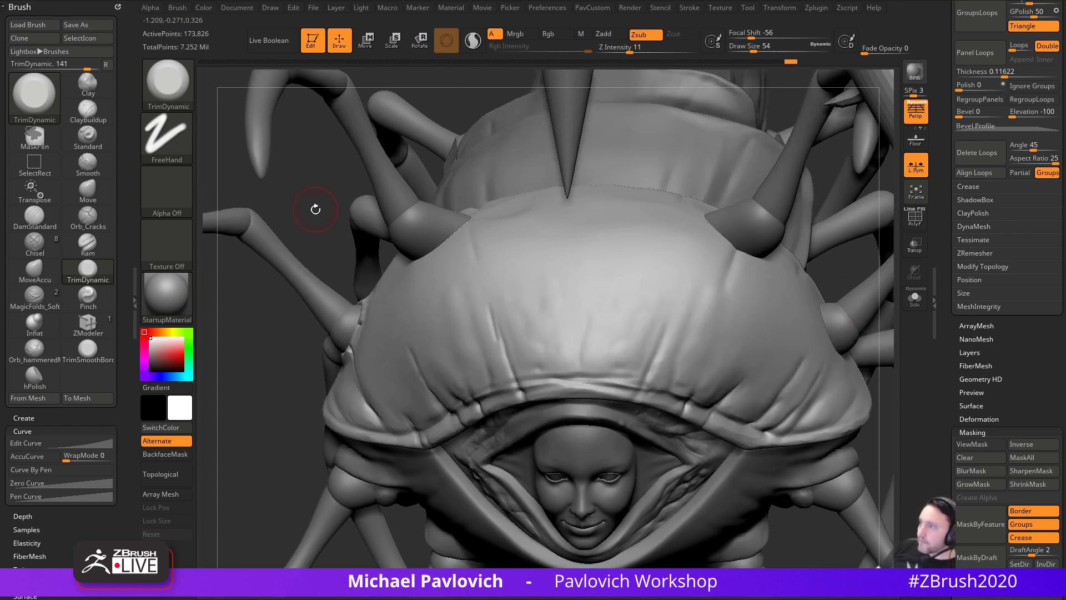
drag(225, 128, 276, 178)
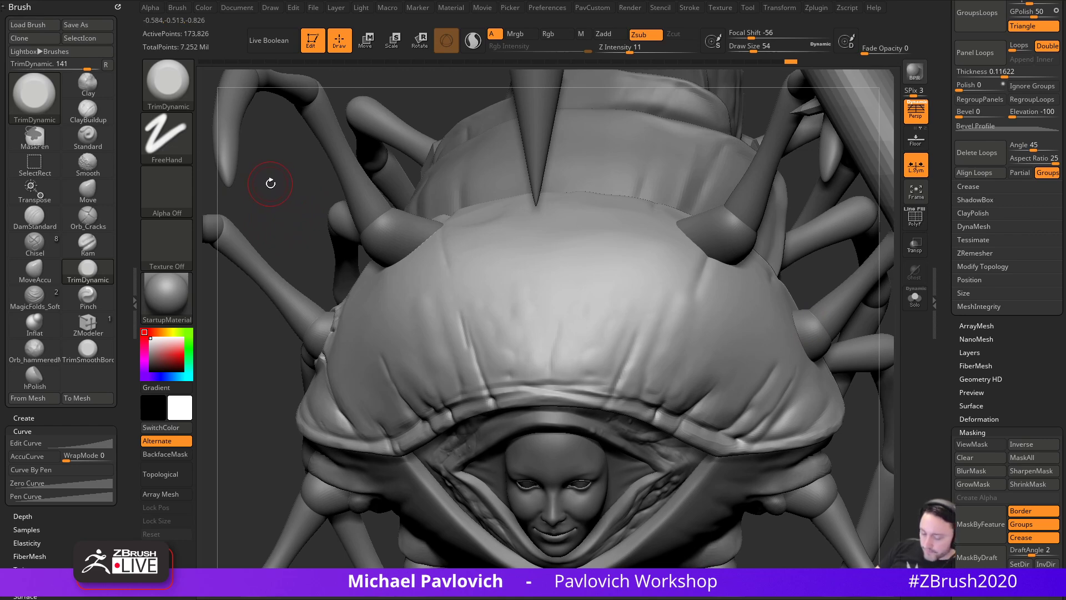
key(b)
key(c)
key(t)
alt+drag(269, 162, 265, 174)
drag(666, 50, 641, 50)
- Set ClayTubes to Z Intensity 14 and undo a faint test stroke on the shell
click(177, 7)
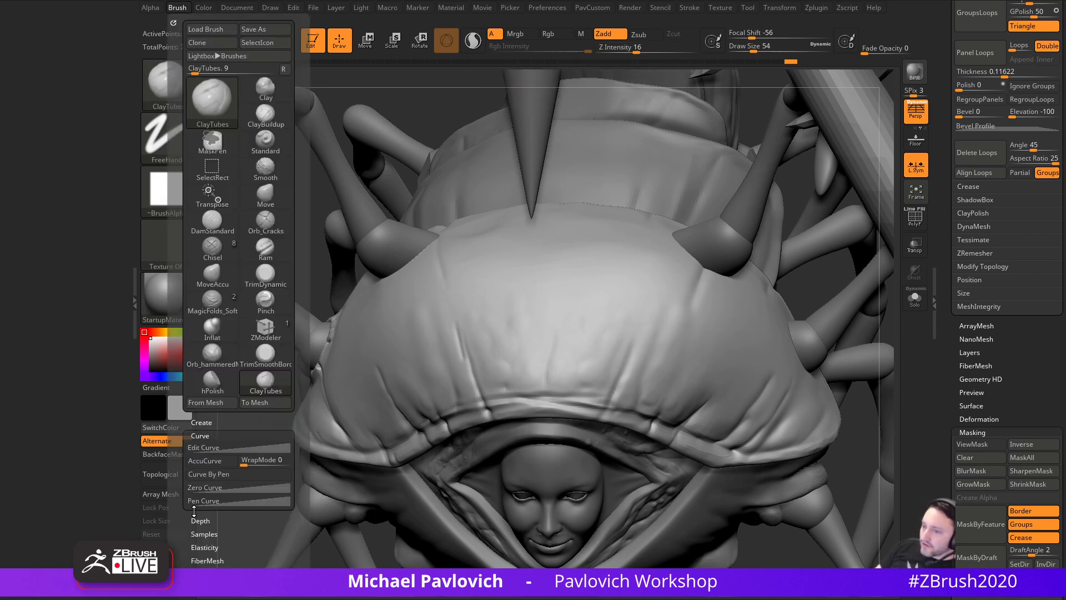
scroll(200, 444, down, 5)
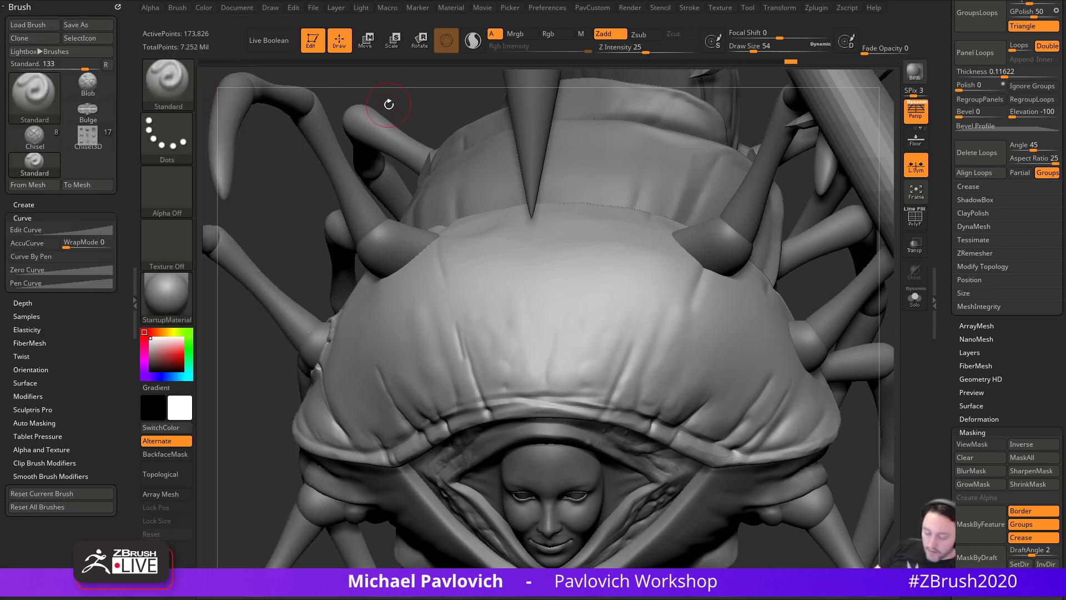
key(b)
key(c)
key(t)
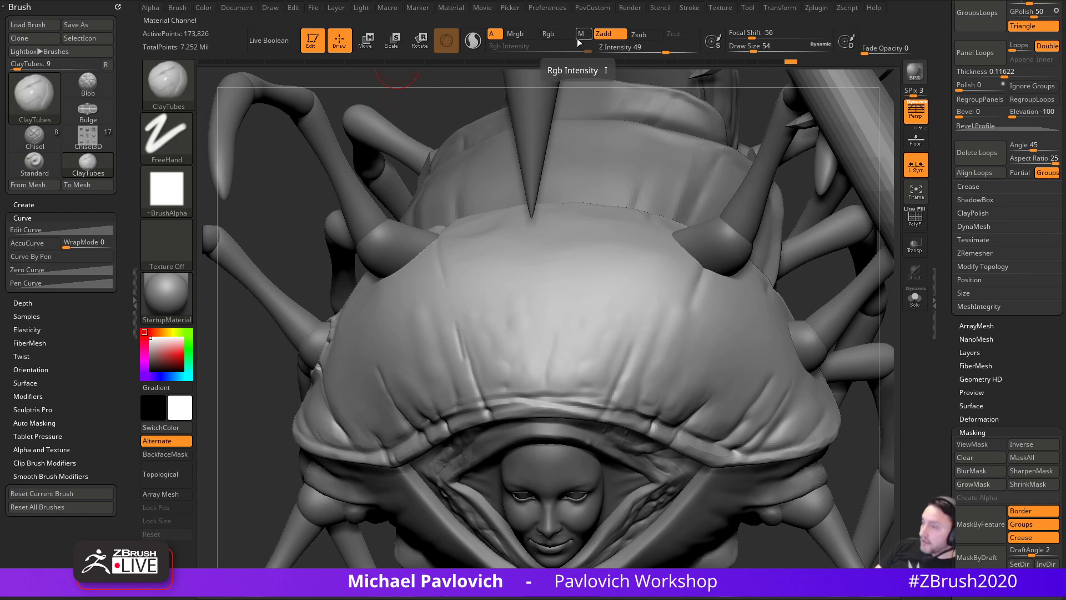
drag(665, 51, 642, 50)
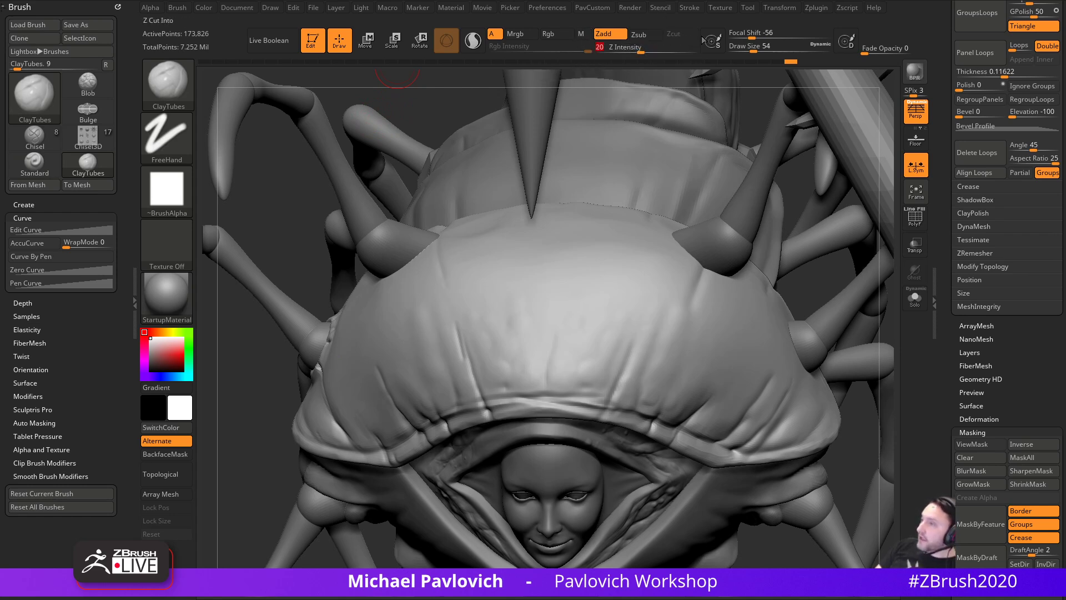
click(694, 11)
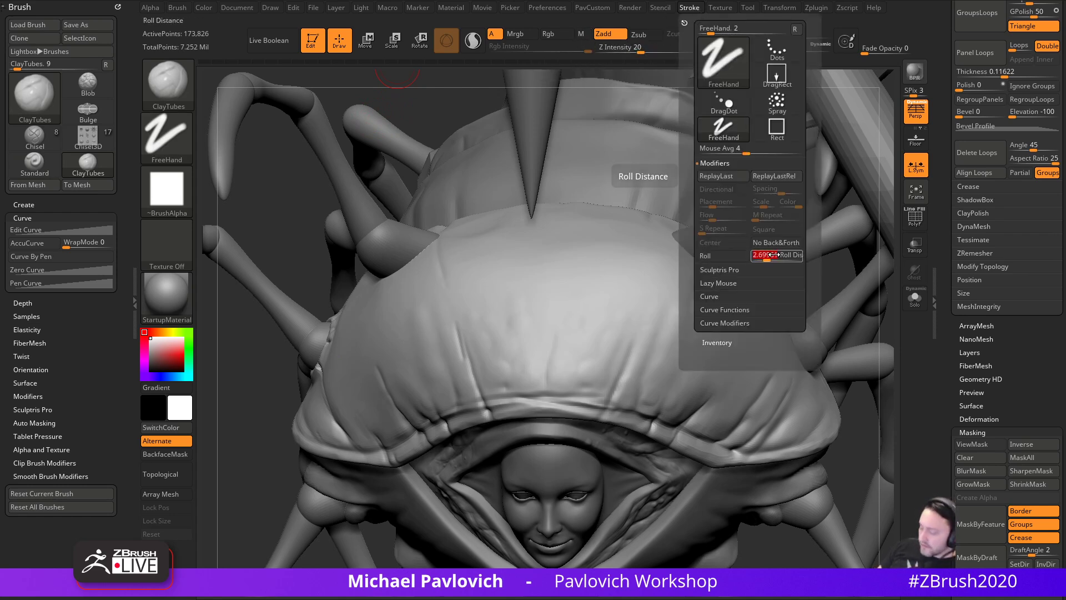
drag(641, 50, 635, 50)
mouse_move(584, 361)
mouse_down()
mouse_move(597, 344)
mouse_move(603, 374)
mouse_up()
key(ctrl+z)
- Turn off the brush alpha, use size 33 and intensity 10, adding a short clay stroke
click(166, 192)
click(225, 205)
drag(276, 236, 502, 277)
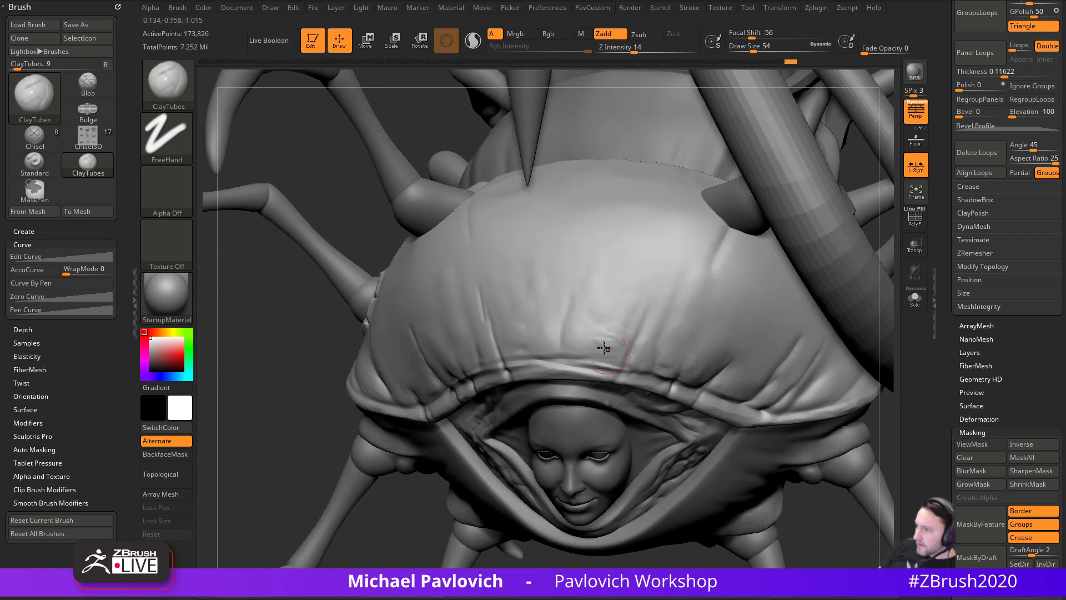
key(bracketleft)
key(bracketleft)
drag(655, 333, 639, 346)
drag(633, 47, 627, 47)
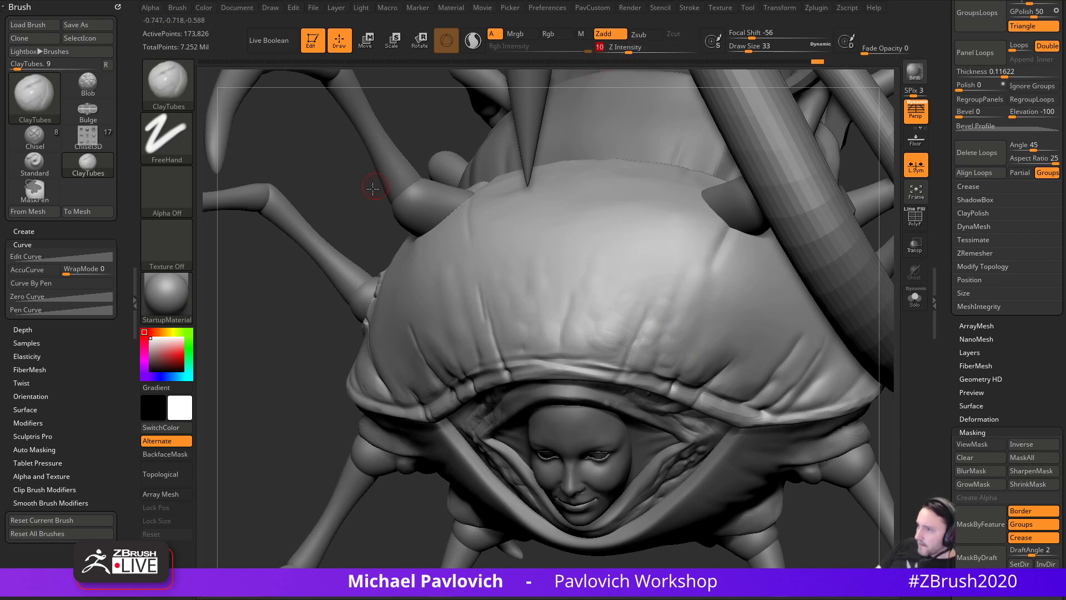
drag(391, 186, 572, 305)
drag(744, 247, 446, 372)
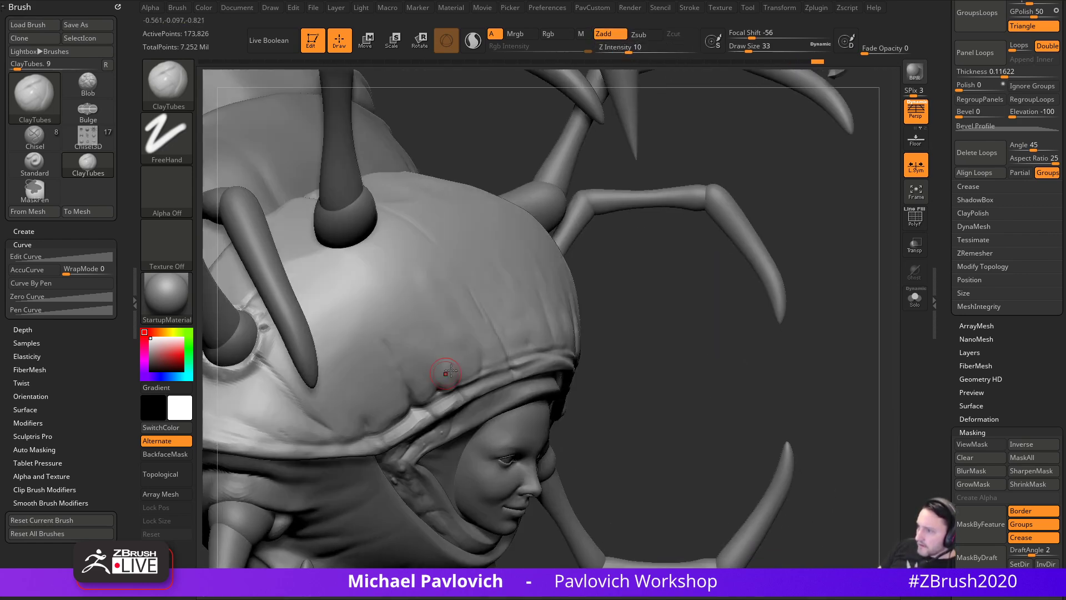
drag(617, 312, 530, 338)
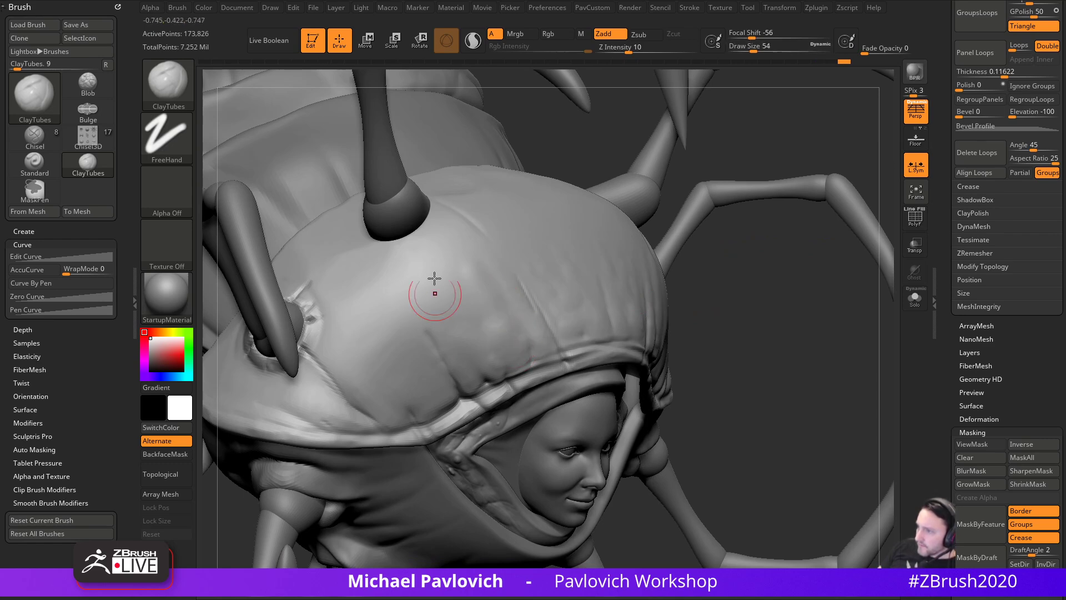
- Apply Alpha 06, build a ridge, then deepen a fold at brush size 37
click(166, 189)
click(554, 244)
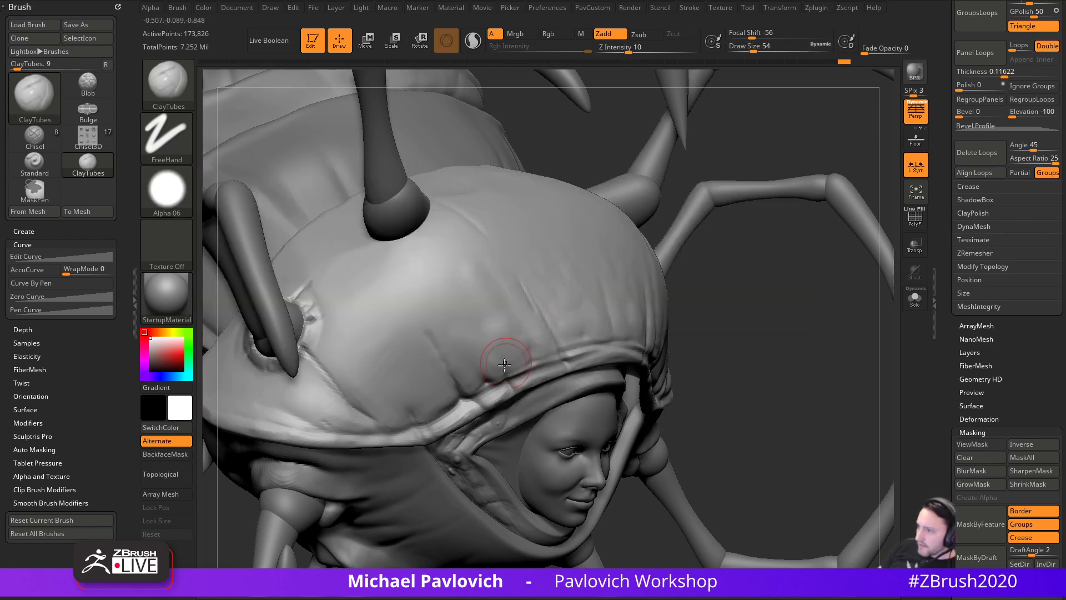
drag(491, 354, 496, 371)
drag(677, 328, 611, 333)
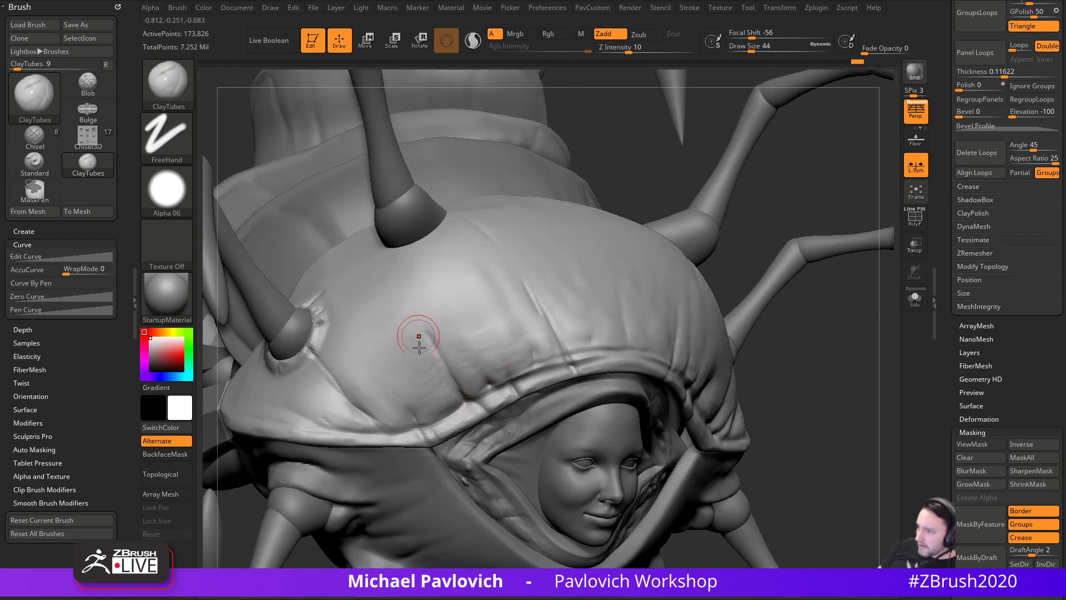
right_drag(717, 356, 570, 313)
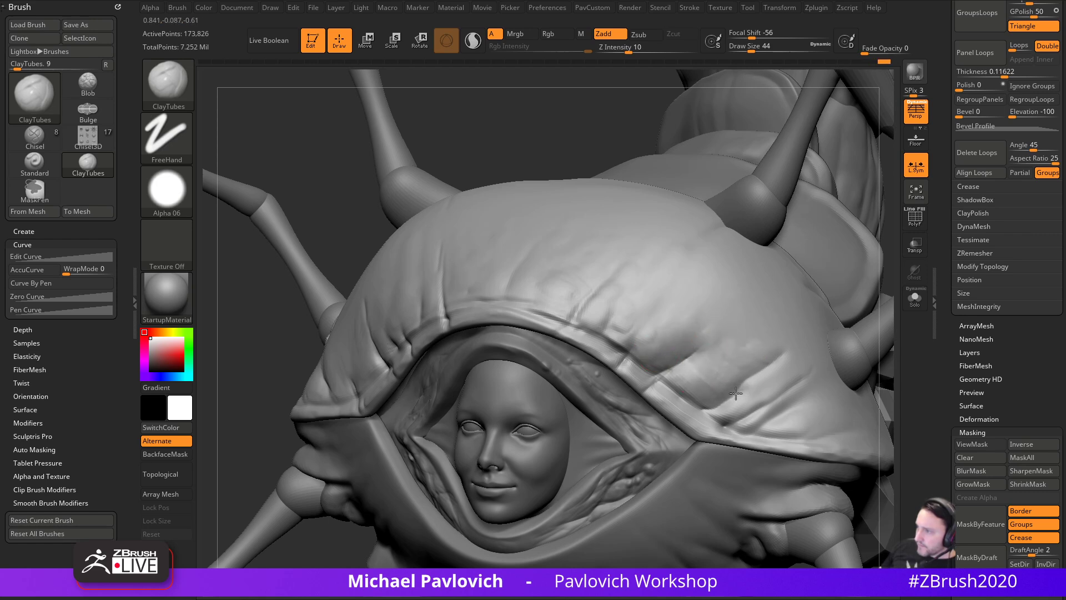
key(s)
click(769, 415)
drag(769, 416, 792, 402)
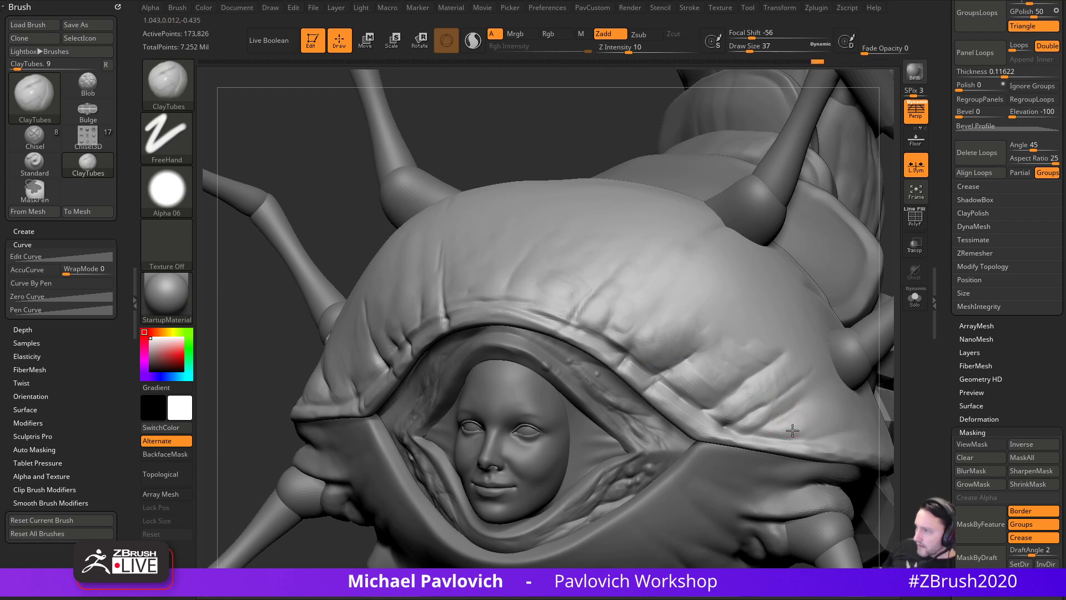
- Build up subtle clay texture low on the shell from its left side
drag(297, 312, 290, 329)
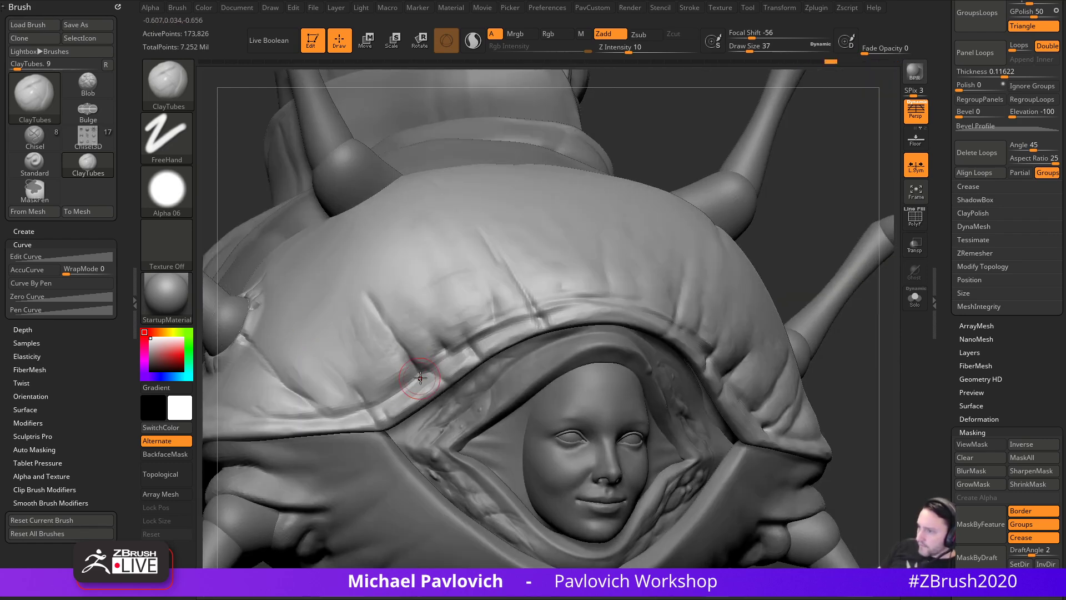
mouse_move(643, 106)
alt+mouse_down()
mouse_move(704, 159)
mouse_move(743, 161)
alt+mouse_up()
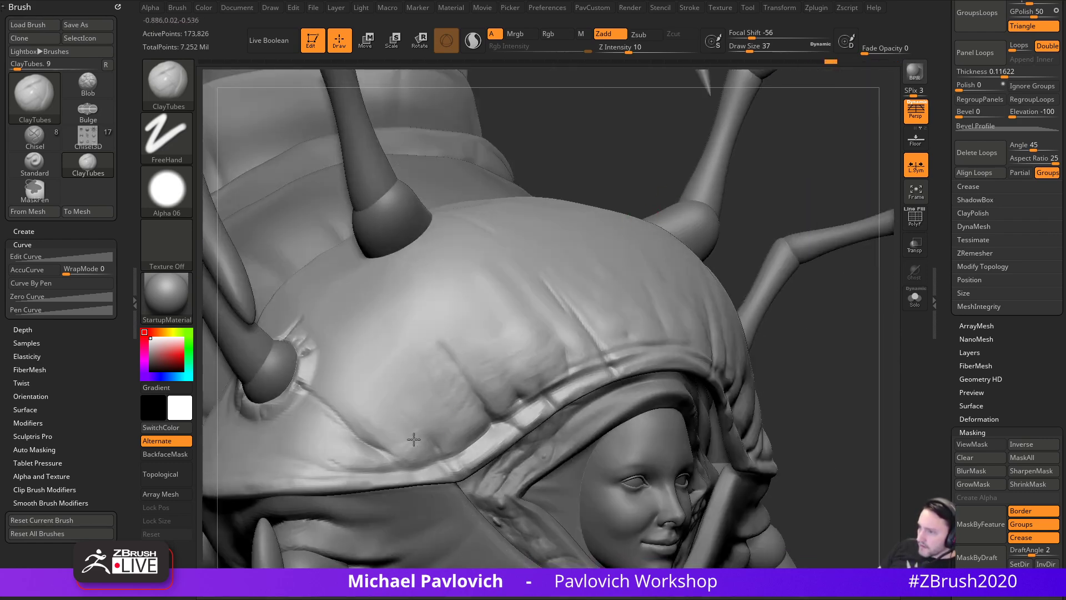
drag(396, 415, 349, 445)
mouse_move(812, 352)
alt+mouse_down()
mouse_move(805, 343)
mouse_move(821, 414)
mouse_move(771, 375)
mouse_move(695, 278)
mouse_move(837, 404)
mouse_move(868, 273)
mouse_move(850, 258)
mouse_move(844, 347)
mouse_move(855, 408)
alt+mouse_up()
- Select Clay and toggle Transp and Ghost to inspect the model from several angles
key(b)
key(c)
key(l)
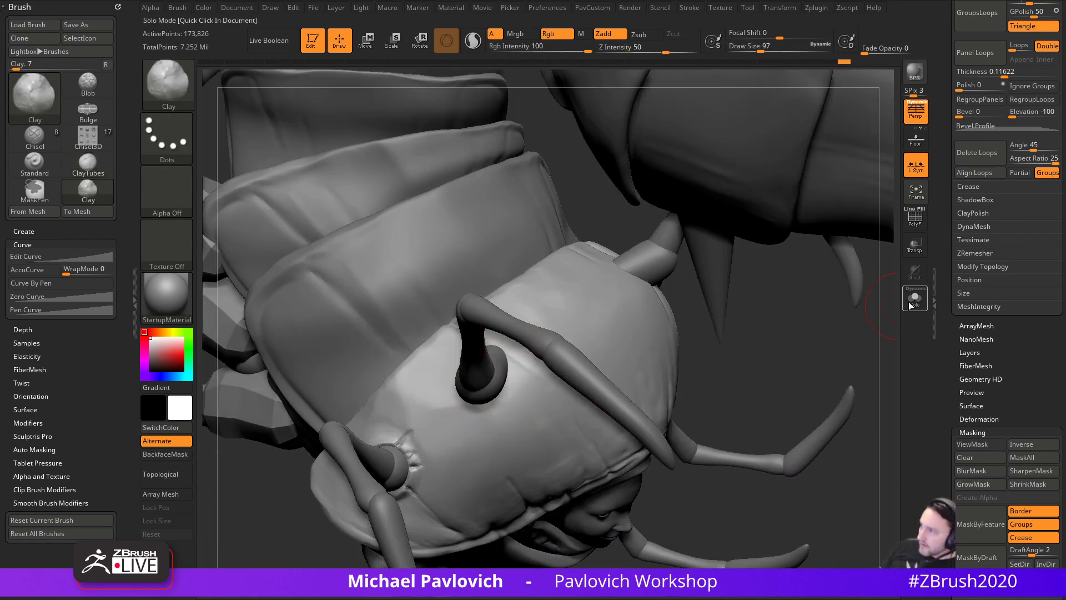
click(915, 245)
click(914, 273)
mouse_move(761, 357)
mouse_down()
mouse_move(507, 428)
mouse_move(516, 400)
mouse_up()
drag(718, 419, 507, 426)
drag(706, 463, 507, 431)
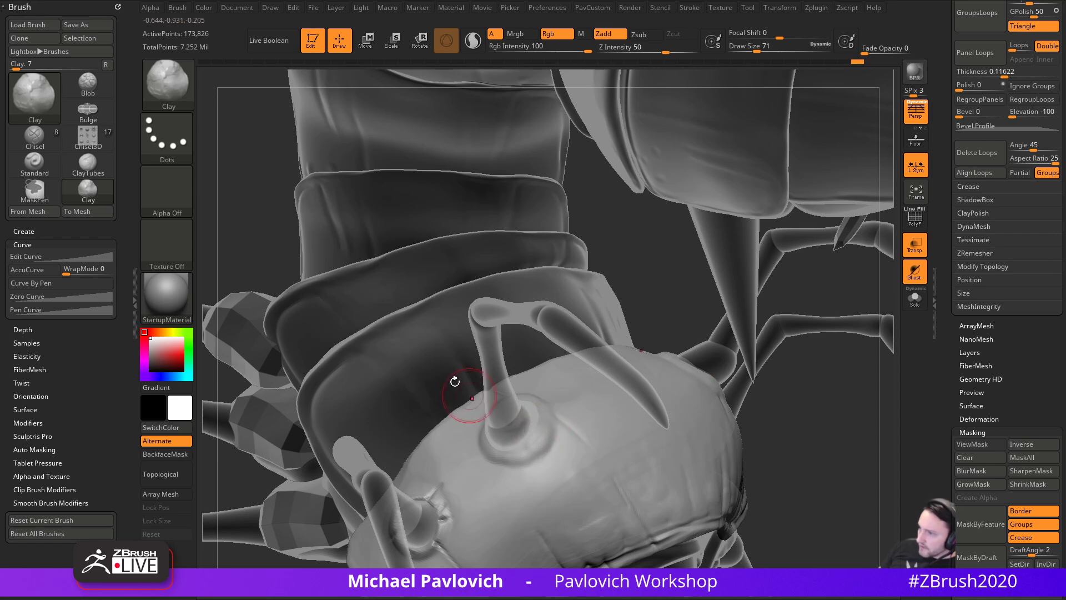
click(916, 245)
drag(874, 415, 838, 448)
mouse_move(828, 393)
mouse_down()
mouse_move(849, 383)
mouse_move(518, 404)
mouse_up()
- Switch to Standard at Z Intensity 30 and Draw Size 31 to refine the horn socket rims
key(b)
key(s)
key(t)
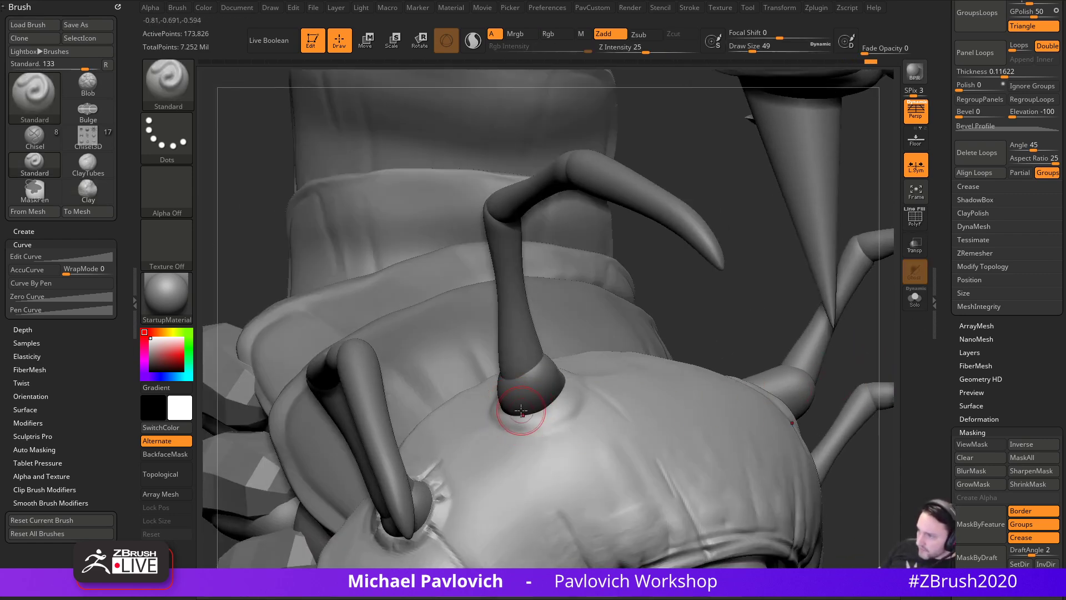
drag(611, 328, 548, 107)
drag(640, 49, 647, 49)
key(2)
mouse_move(633, 300)
mouse_down()
mouse_move(511, 392)
mouse_move(547, 338)
mouse_up()
key(s)
drag(496, 385, 498, 385)
mouse_move(561, 414)
mouse_down()
mouse_move(548, 435)
mouse_move(504, 417)
mouse_up()
key(s)
drag(503, 415, 506, 415)
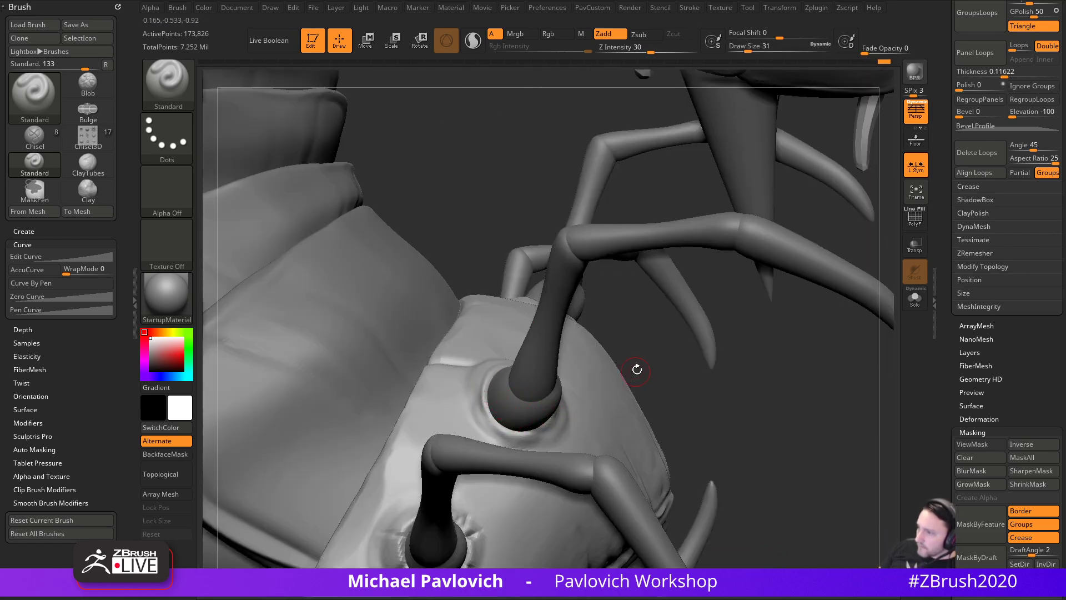
- Use MoveAccu at Draw Size 83 to reshape where the legs join the body
drag(635, 373, 531, 376)
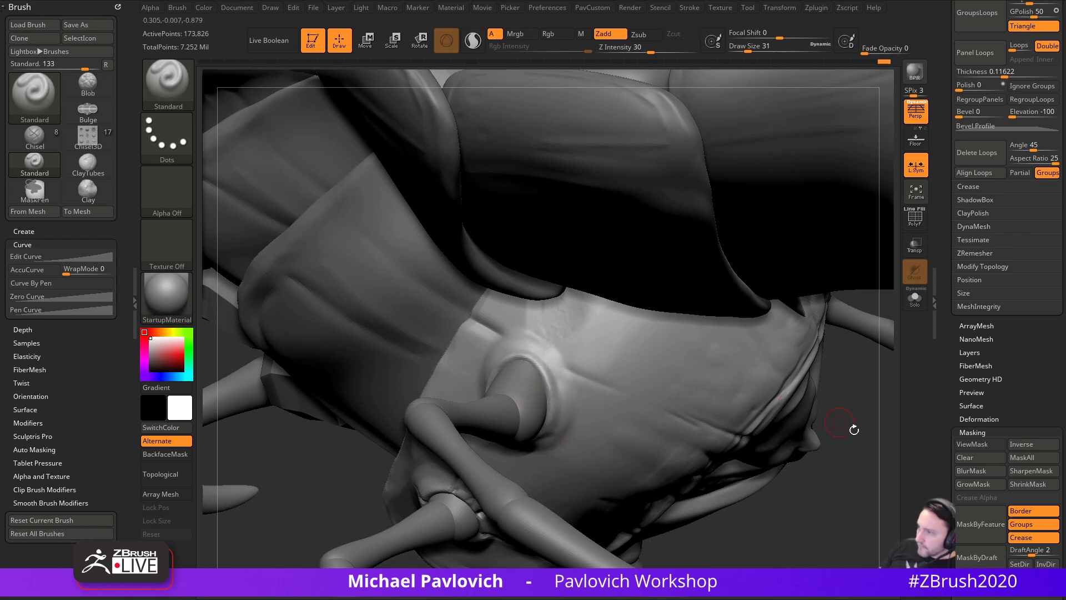
drag(840, 422, 645, 339)
key(1)
key(s)
drag(520, 353, 529, 353)
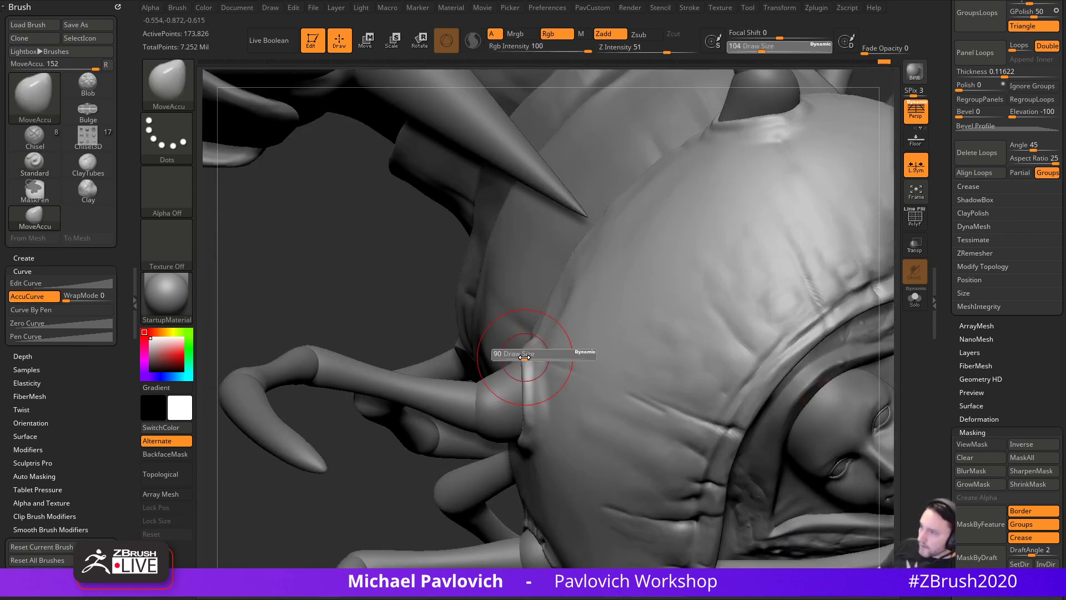
drag(442, 333, 598, 338)
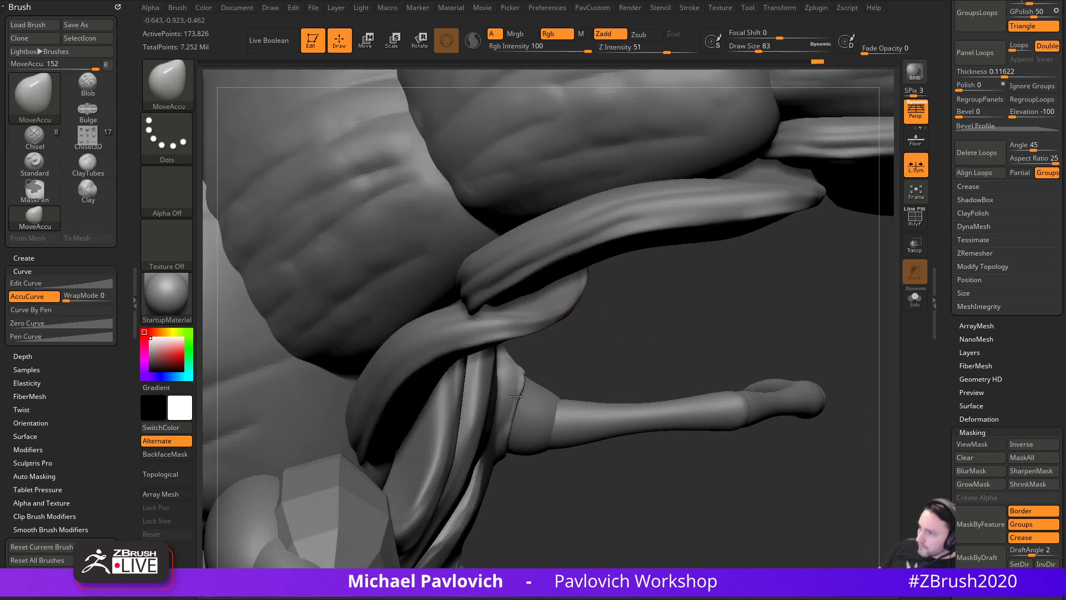
drag(549, 364, 736, 386)
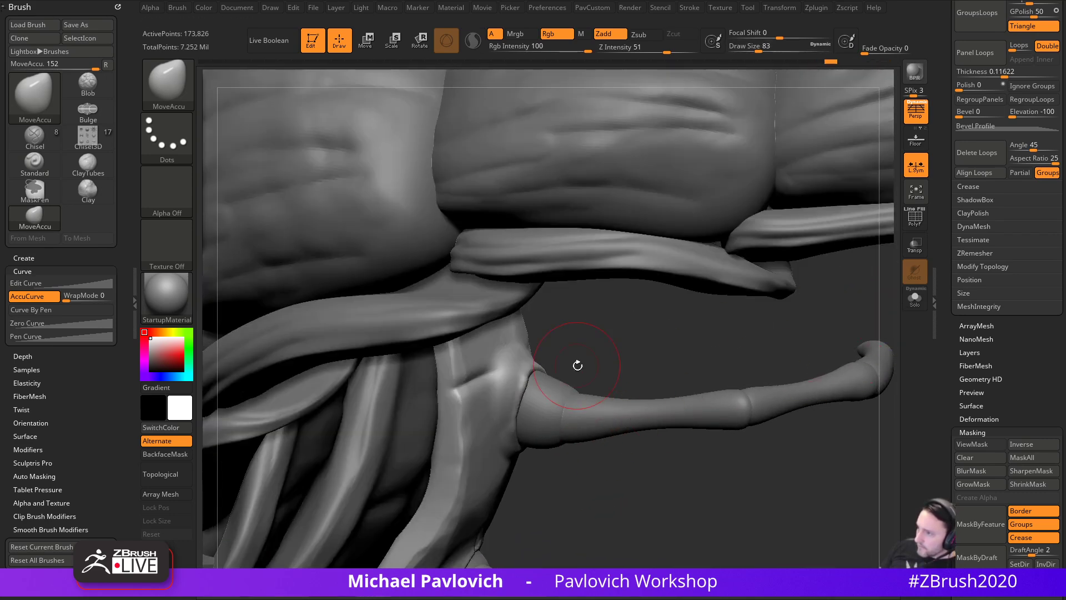
mouse_move(533, 367)
mouse_down()
mouse_move(638, 329)
mouse_move(518, 428)
mouse_move(692, 360)
mouse_move(668, 305)
mouse_move(552, 417)
mouse_up()
- Switch to DamStandard and orbit in on the leg sockets under the body
key(b)
key(d)
key(s)
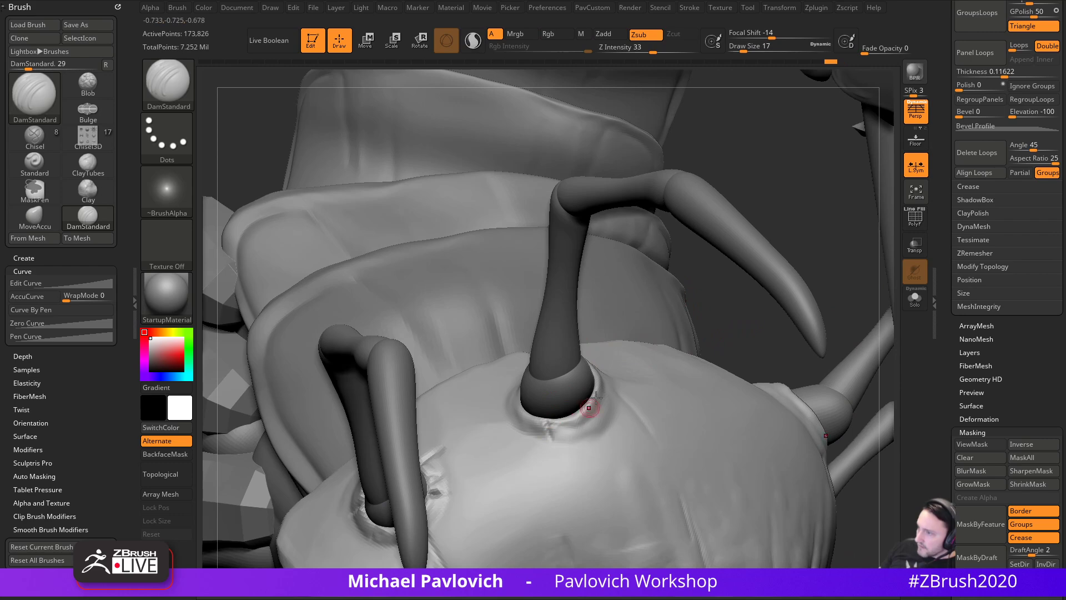
mouse_move(633, 388)
right_down()
mouse_move(728, 334)
mouse_move(768, 290)
right_up()
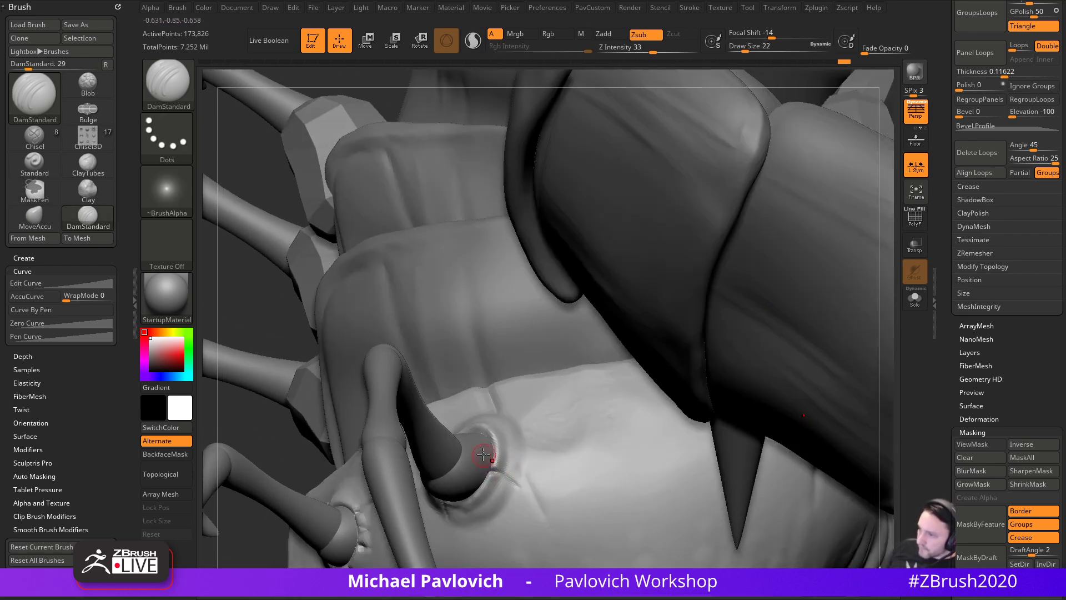
mouse_move(264, 425)
mouse_down()
mouse_move(553, 383)
mouse_move(509, 406)
mouse_up()
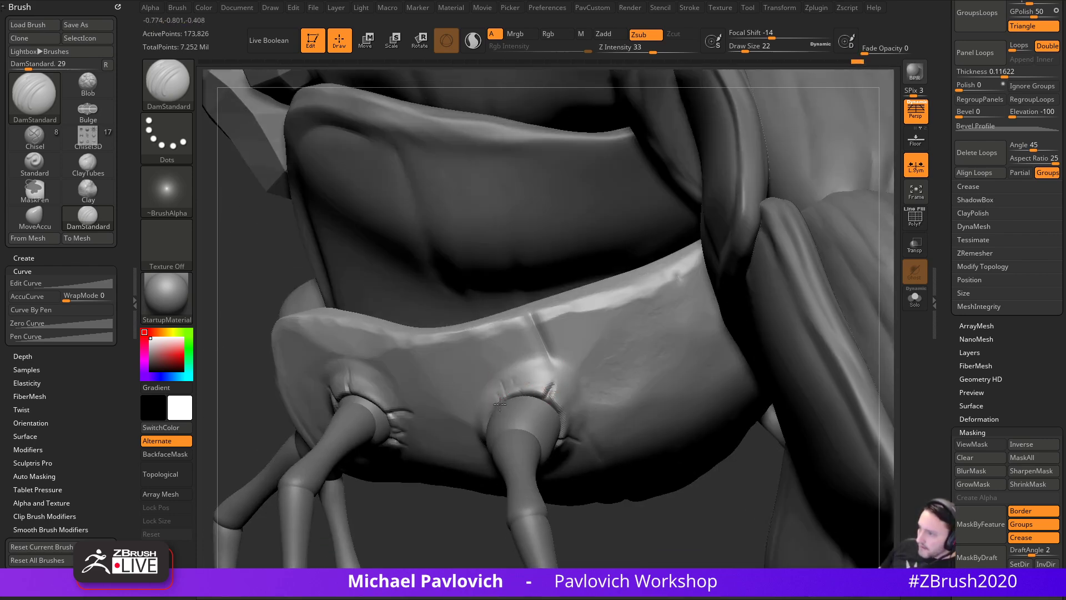
drag(695, 524, 479, 415)
mouse_move(701, 345)
mouse_down()
mouse_move(931, 375)
mouse_move(731, 174)
mouse_move(658, 496)
mouse_move(693, 392)
mouse_up()
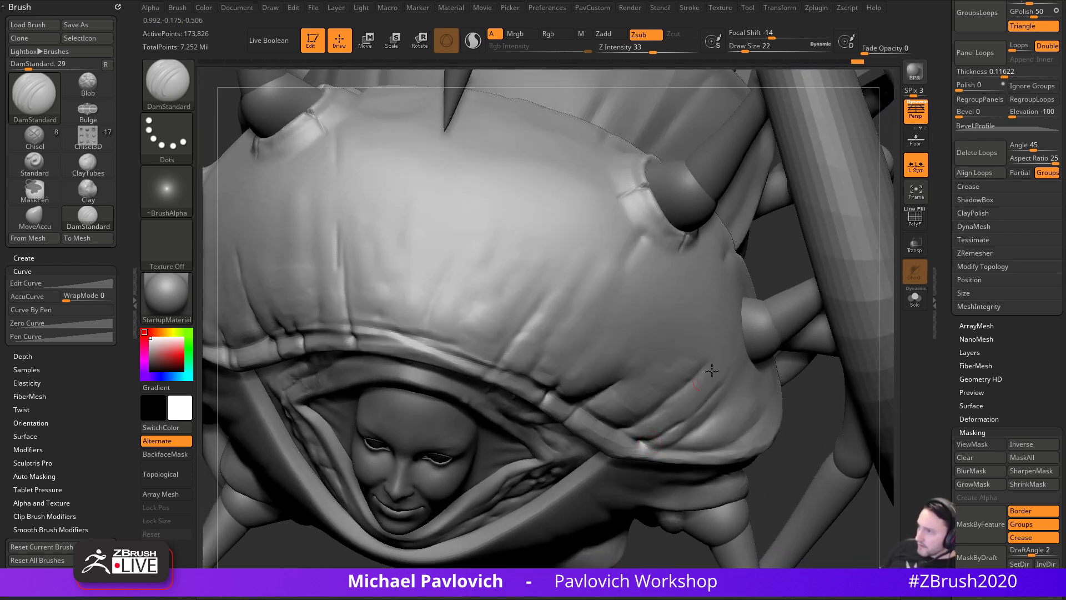
- Smooth the ring crease on the hood and review the hood and horns
drag(777, 233, 764, 270)
mouse_move(636, 272)
shift+mouse_down()
mouse_move(636, 249)
mouse_move(651, 253)
shift+mouse_up()
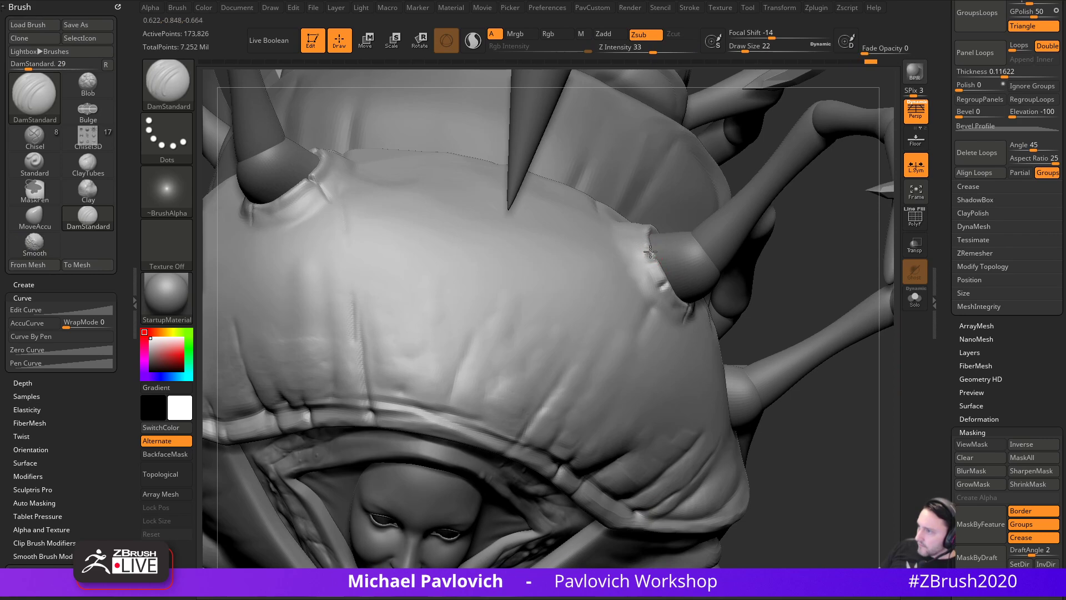
drag(719, 284, 685, 320)
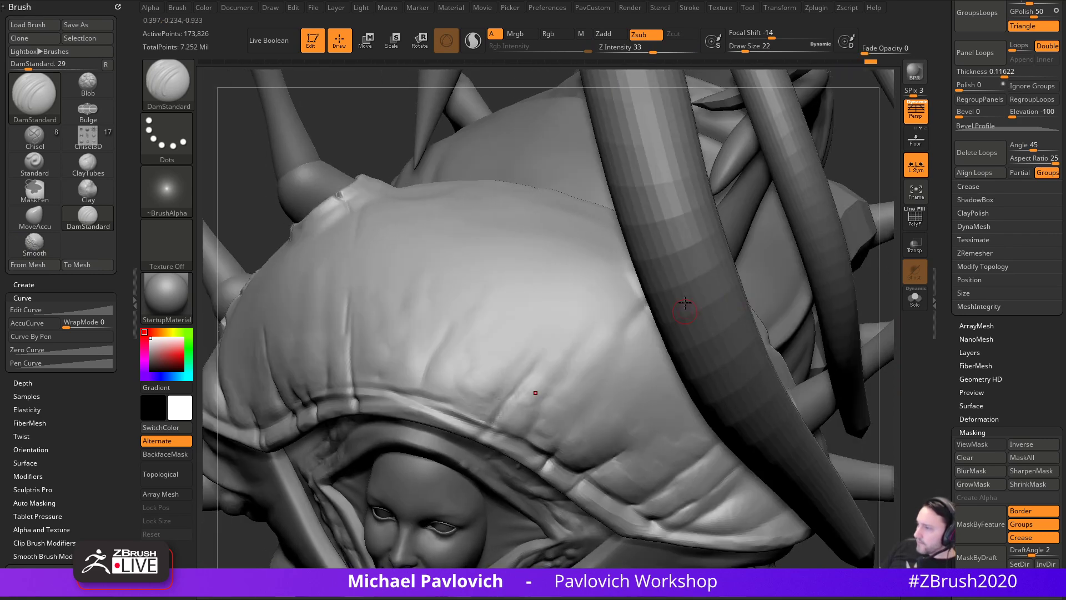
drag(888, 310, 690, 310)
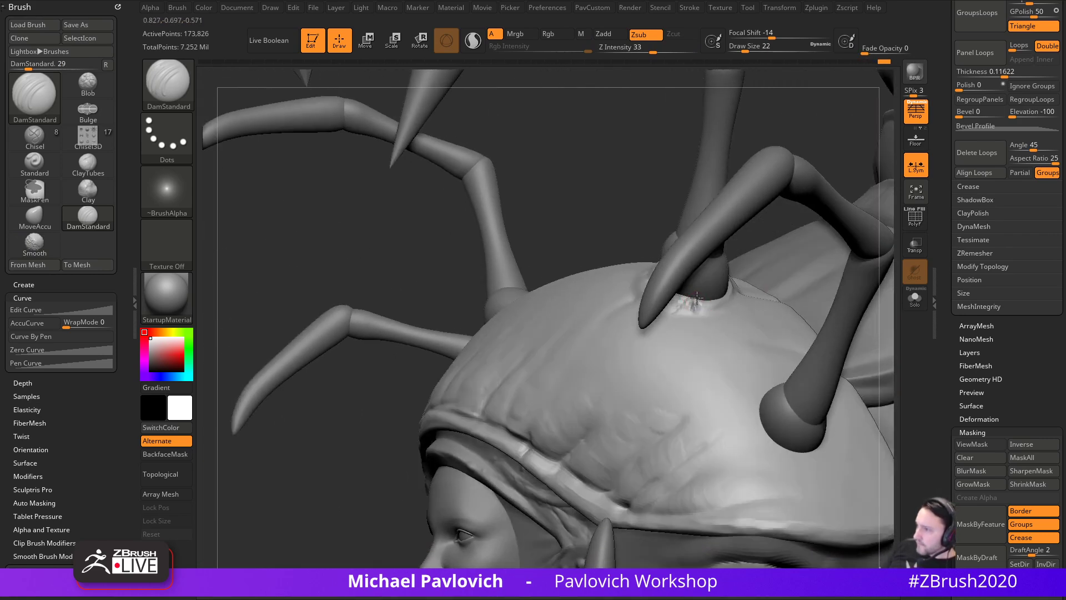
drag(322, 483, 459, 405)
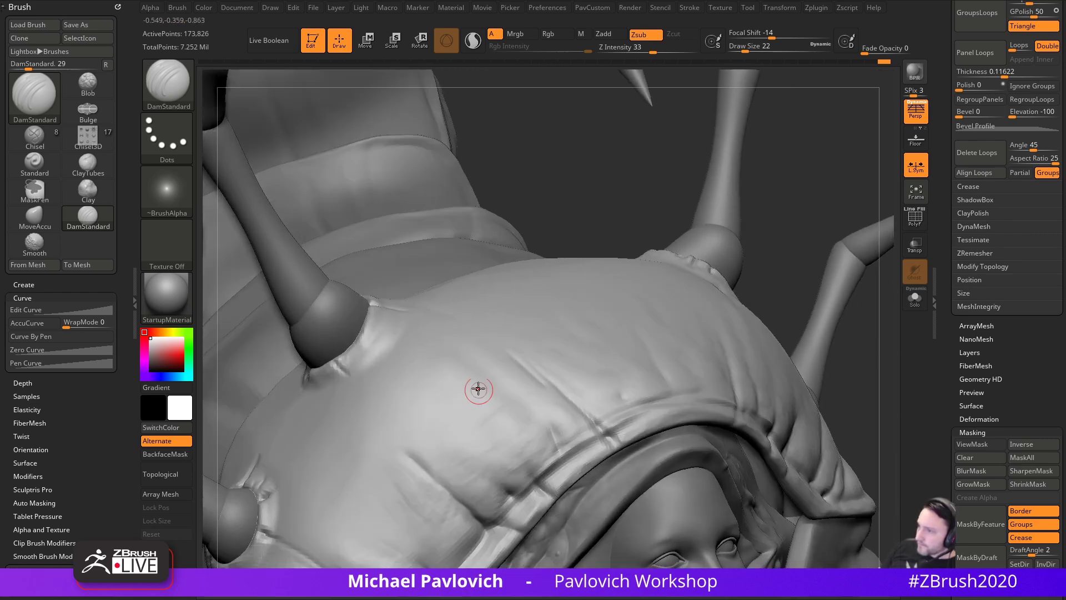
mouse_move(779, 262)
mouse_down()
mouse_move(793, 357)
mouse_move(823, 298)
mouse_move(753, 343)
mouse_up()
mouse_move(807, 287)
mouse_down()
mouse_move(797, 259)
mouse_move(830, 222)
mouse_move(643, 315)
mouse_up()
- Swell the hood bump near the horn with Clay while Transp is on
key(b)
key(c)
key(l)
click(914, 246)
alt+drag(809, 245, 922, 192)
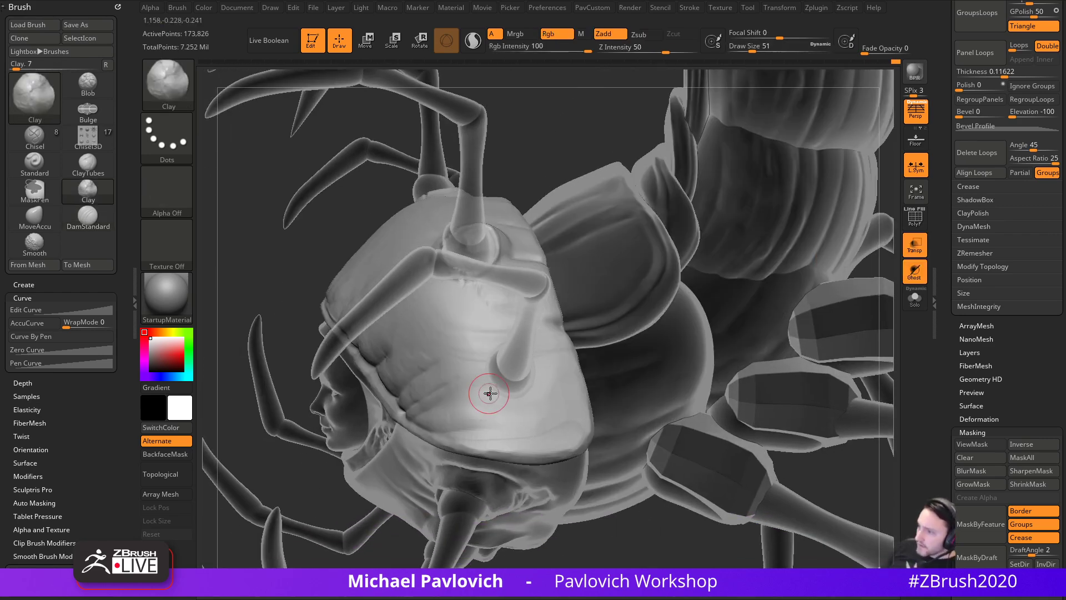
drag(509, 354, 523, 369)
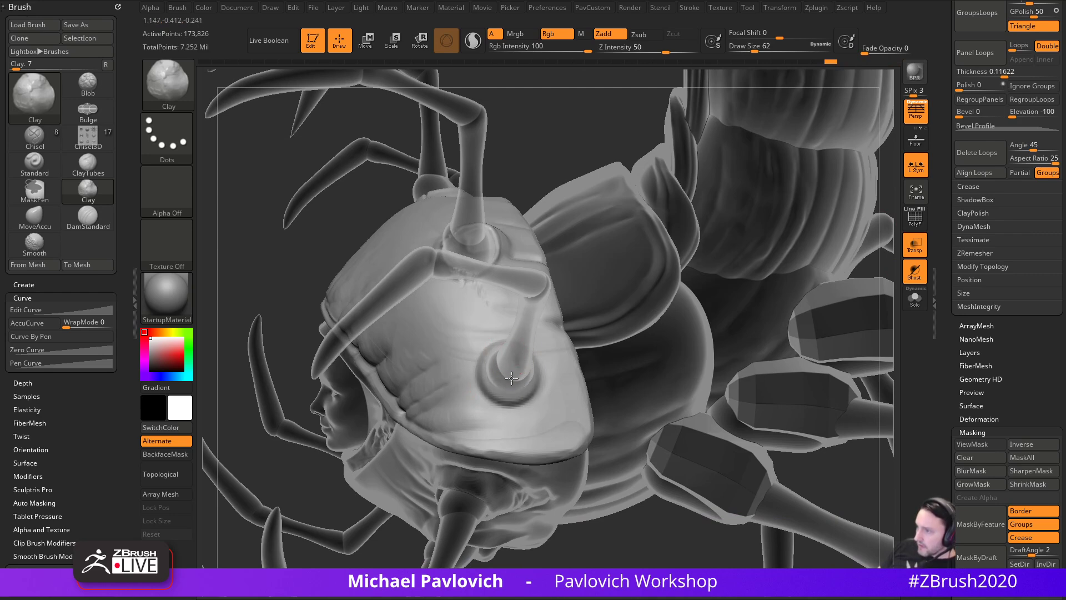
click(914, 273)
click(915, 246)
mouse_move(869, 310)
mouse_down()
mouse_move(818, 280)
mouse_move(803, 310)
mouse_up()
- Build up the area just below the horn base with Standard at size 29
key(b)
key(s)
key(t)
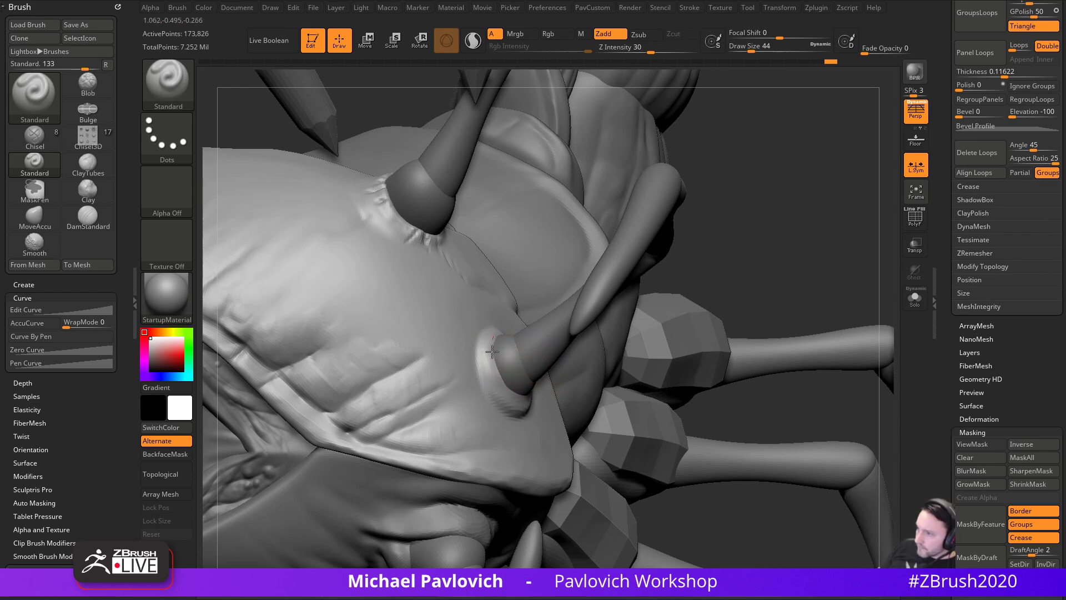
drag(754, 263, 697, 267)
key(s)
drag(504, 382, 499, 382)
mouse_move(479, 380)
mouse_down()
mouse_move(512, 398)
mouse_move(538, 388)
mouse_up()
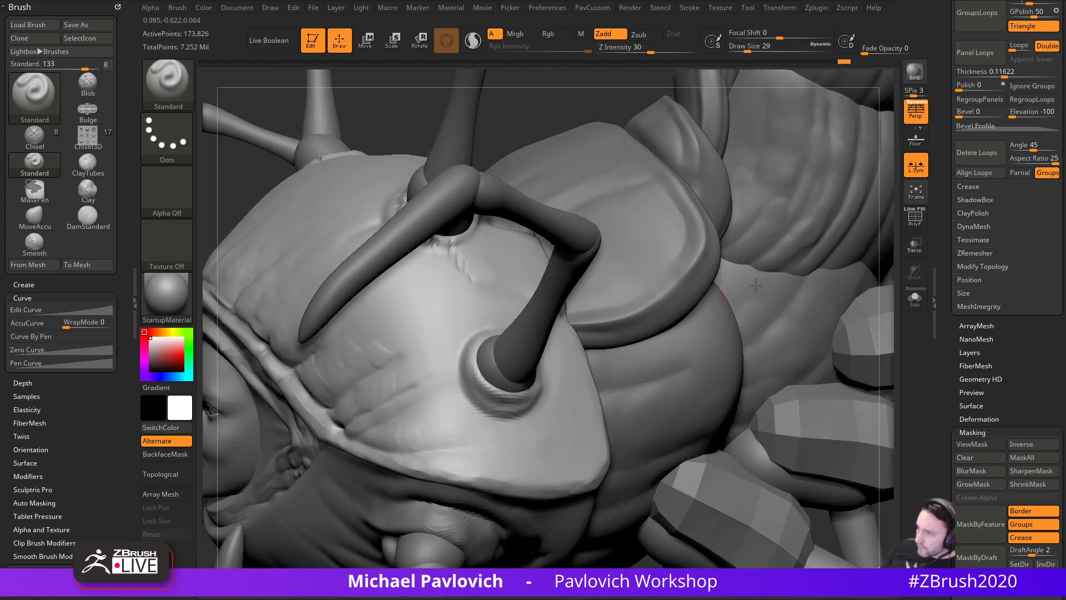
- Bulge the leg-socket rim outward with MoveAccu at brush size 65
drag(892, 257, 935, 256)
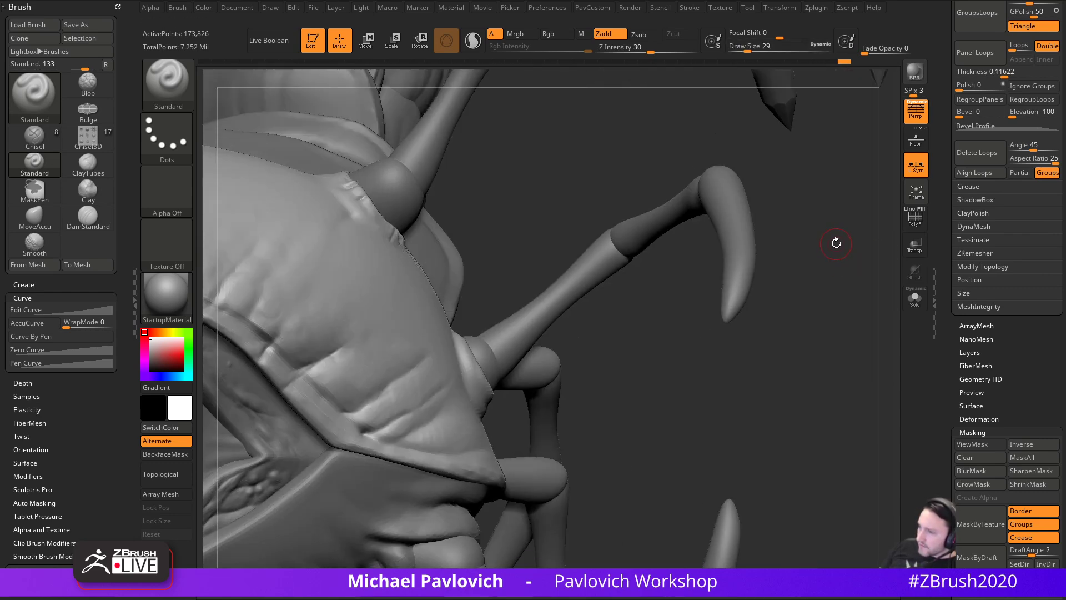
drag(835, 236, 780, 323)
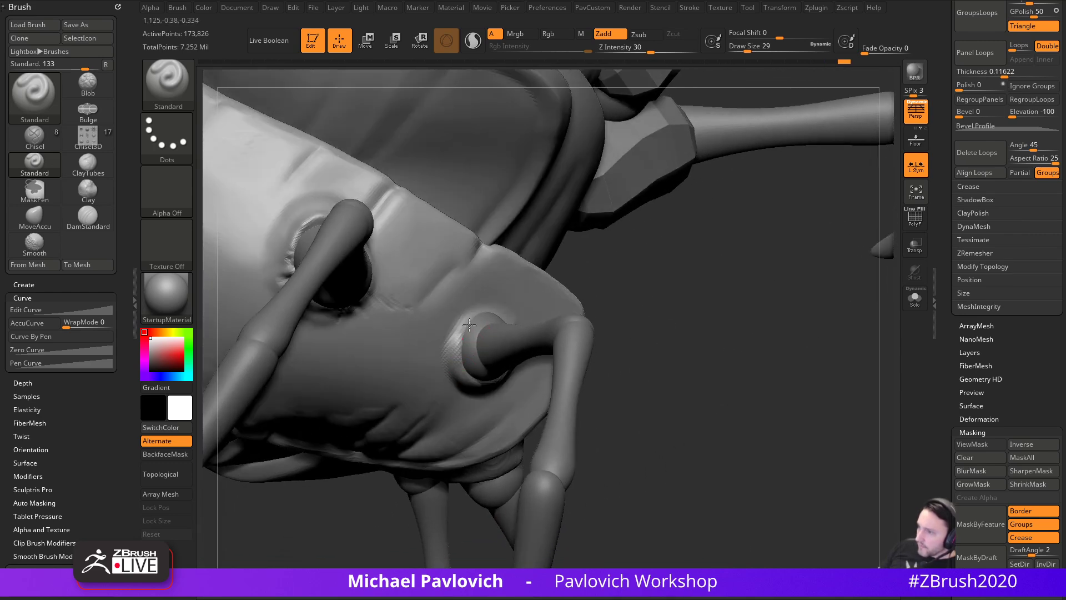
mouse_move(715, 362)
mouse_down()
mouse_move(773, 235)
mouse_move(501, 347)
mouse_up()
drag(540, 407, 494, 376)
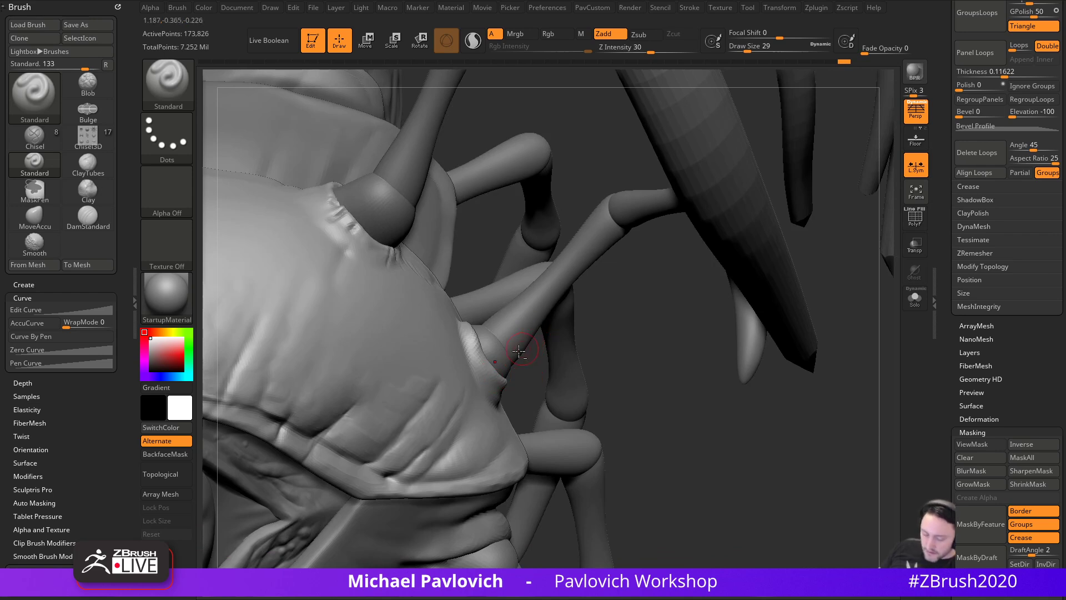
key(1)
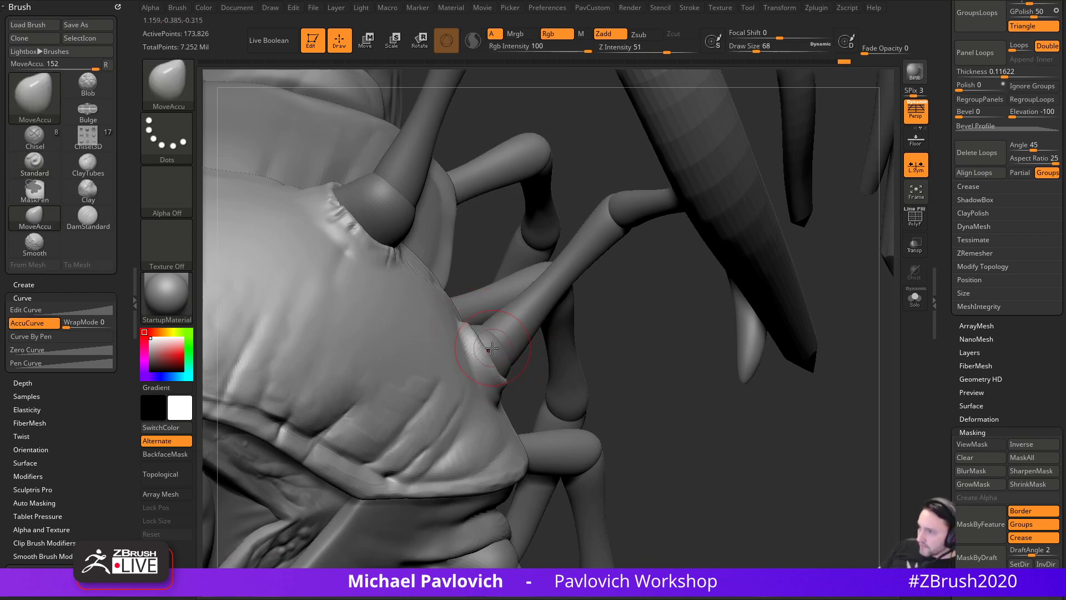
drag(493, 352, 489, 352)
key(s)
click(488, 352)
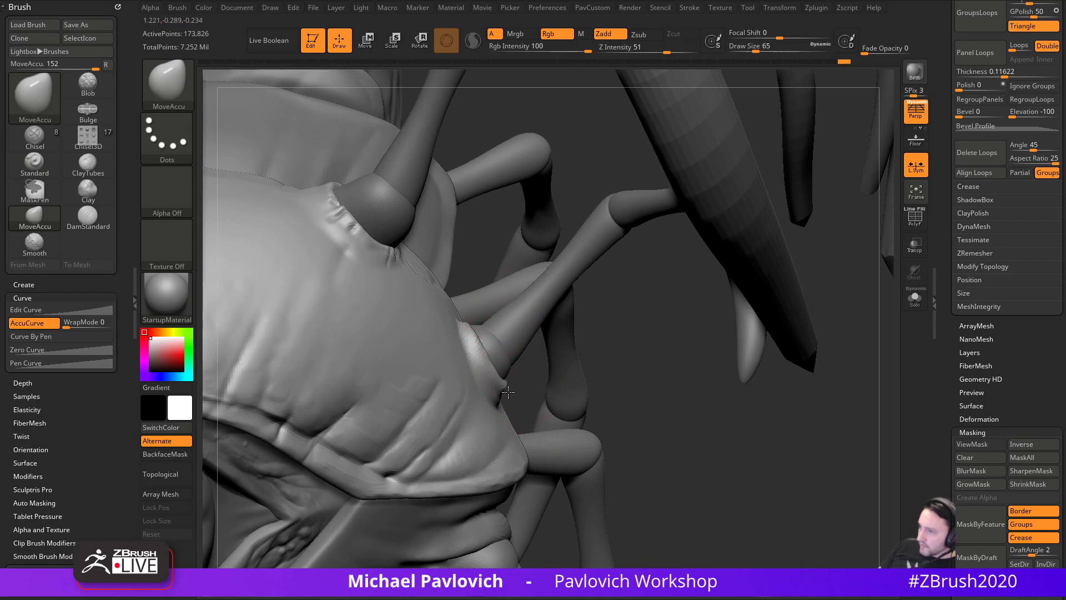
mouse_move(621, 373)
mouse_down()
mouse_move(541, 363)
mouse_move(544, 334)
mouse_up()
mouse_move(496, 396)
mouse_down()
mouse_move(465, 405)
mouse_move(514, 405)
mouse_move(573, 359)
mouse_move(554, 367)
mouse_move(525, 355)
mouse_move(538, 396)
mouse_up()
- Build up the ridge around the spike base with the Clay brush
key(1)
key(s)
key(s)
key(2)
drag(761, 350, 750, 425)
mouse_move(514, 350)
mouse_down()
mouse_move(527, 373)
mouse_move(522, 364)
mouse_up()
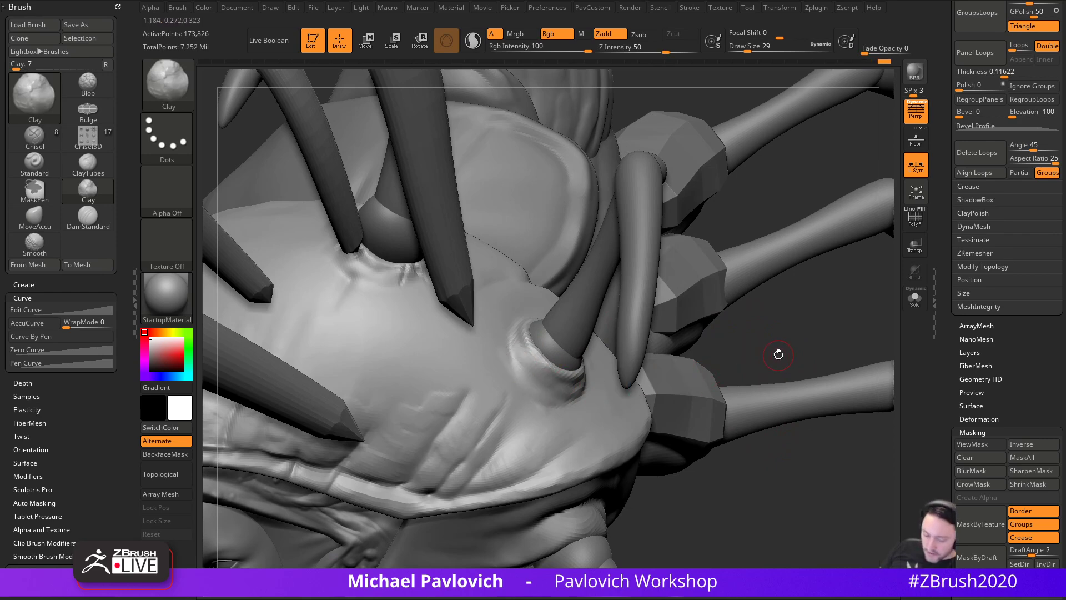
key(3)
drag(772, 351, 780, 340)
drag(948, 292, 949, 365)
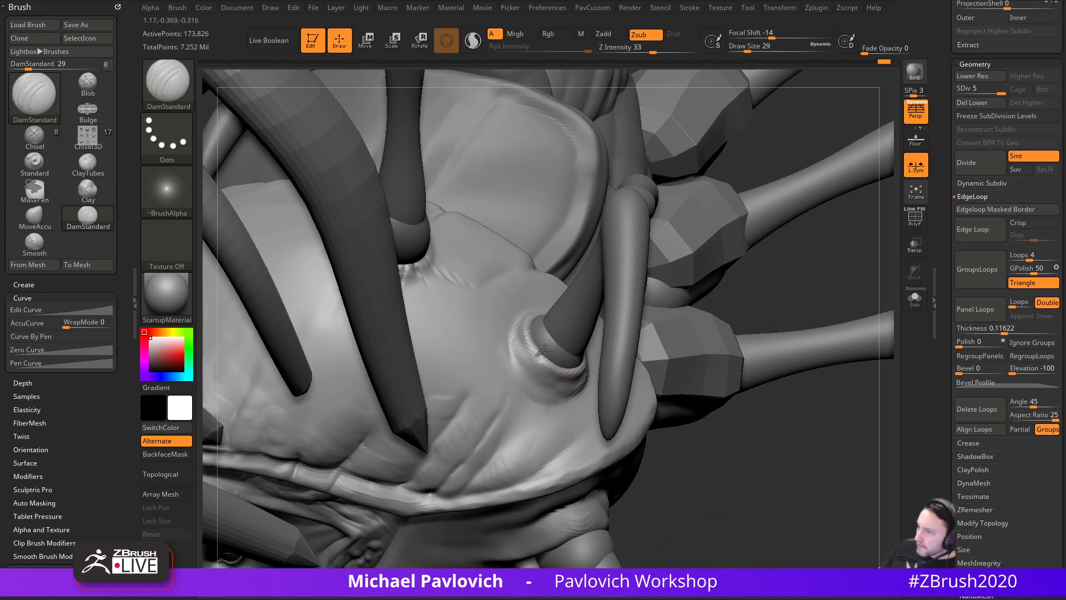
- Carve a crease on the hood running up to the horn base
mouse_move(754, 322)
mouse_down()
mouse_move(601, 358)
mouse_move(612, 331)
mouse_up()
alt+drag(476, 512, 464, 479)
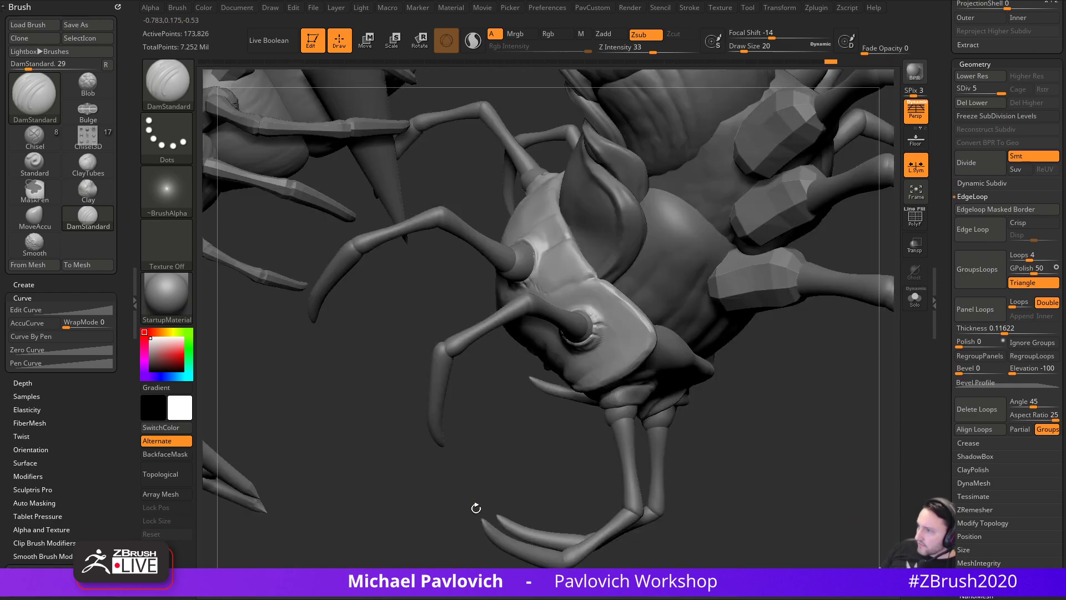
mouse_move(762, 375)
mouse_down()
mouse_move(805, 381)
mouse_move(847, 352)
mouse_move(870, 352)
mouse_move(926, 371)
mouse_move(793, 338)
mouse_move(809, 337)
mouse_move(845, 409)
mouse_move(796, 369)
mouse_up()
key(ctrl)
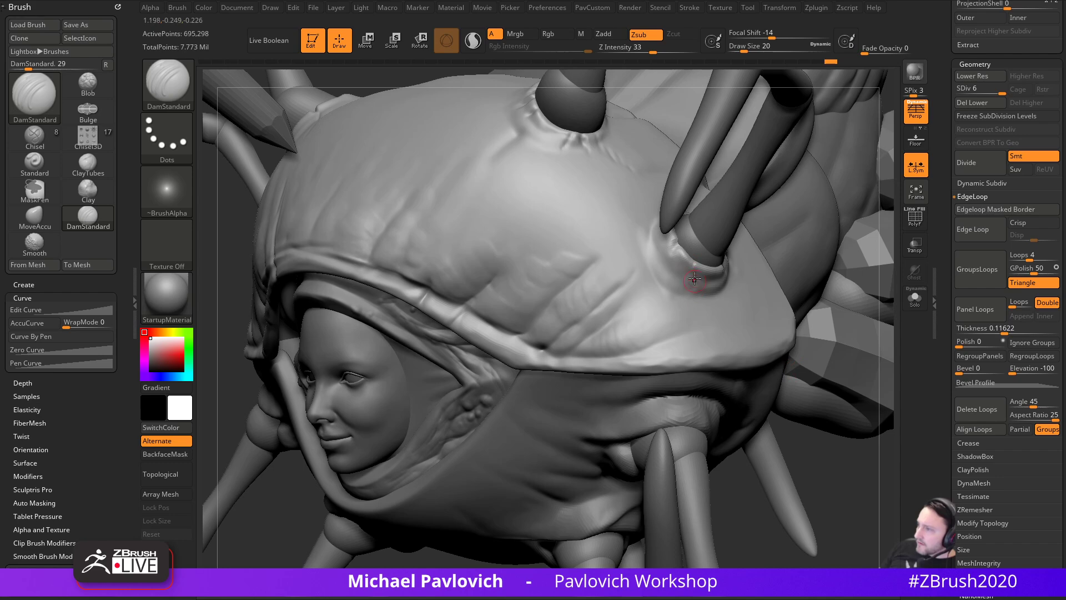
mouse_move(670, 309)
mouse_down()
mouse_move(694, 247)
mouse_move(687, 253)
mouse_up()
- Add short and thin diagonal creases across the hood above its rim
drag(223, 302, 562, 387)
alt+drag(370, 131, 555, 245)
drag(404, 333, 379, 319)
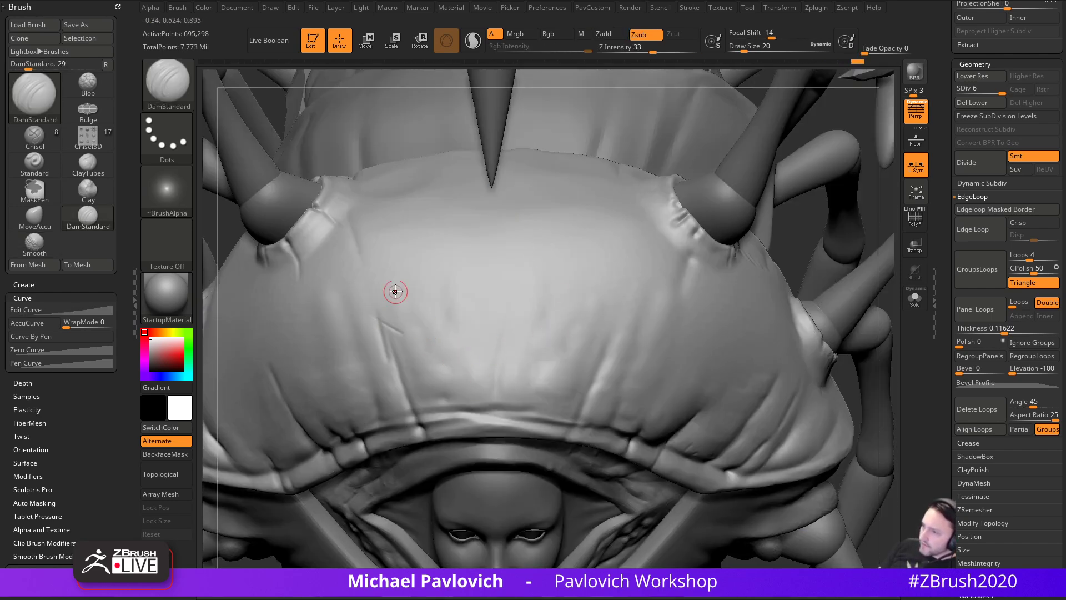
drag(546, 416, 551, 422)
alt+drag(806, 260, 886, 225)
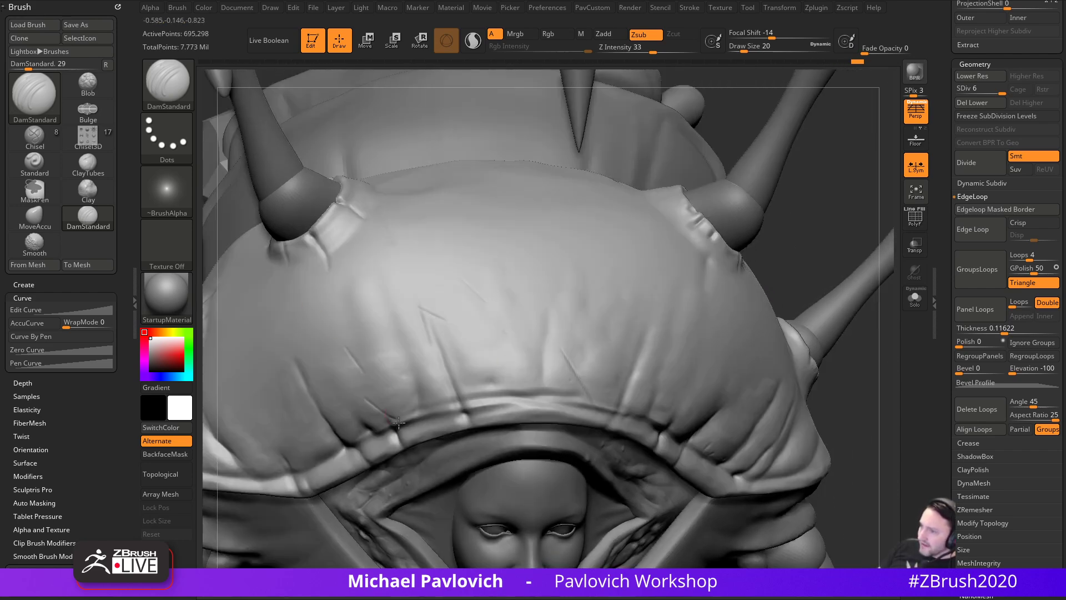
alt+drag(806, 252, 867, 251)
drag(428, 355, 464, 427)
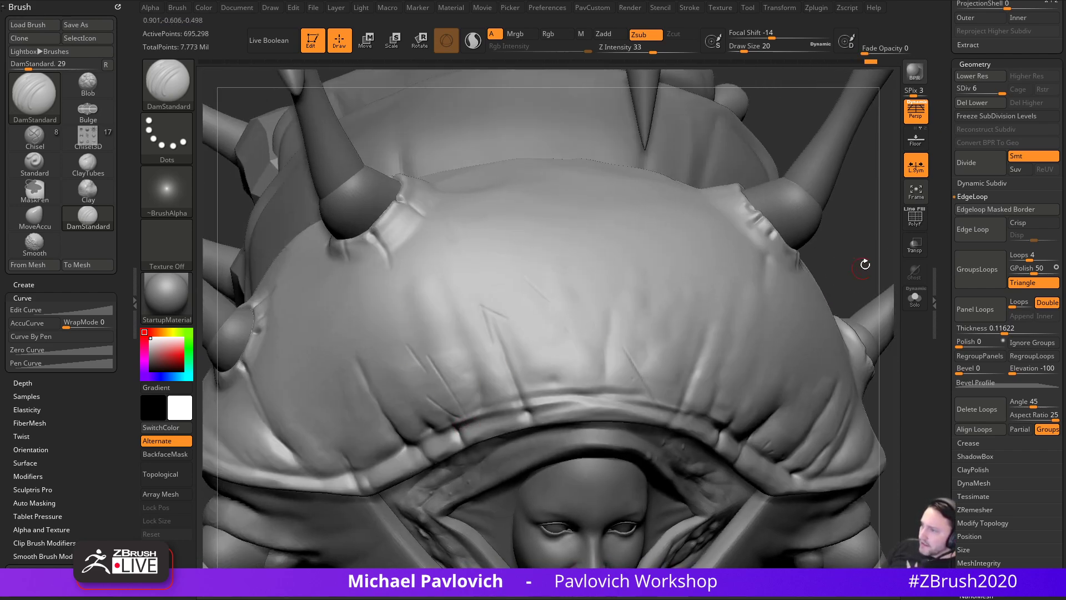
drag(852, 270, 797, 262)
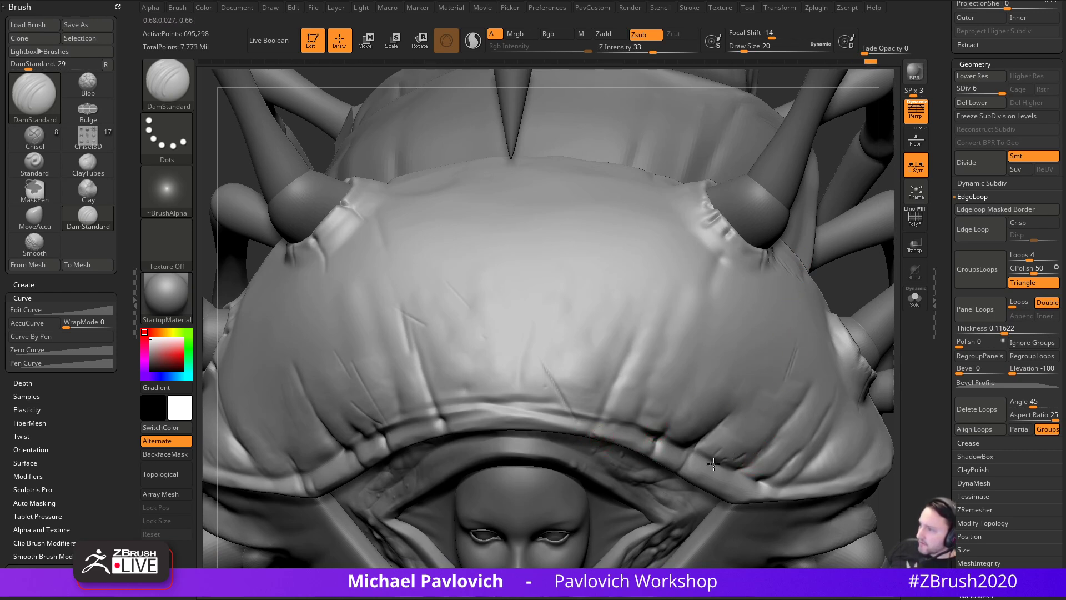
drag(819, 410, 762, 478)
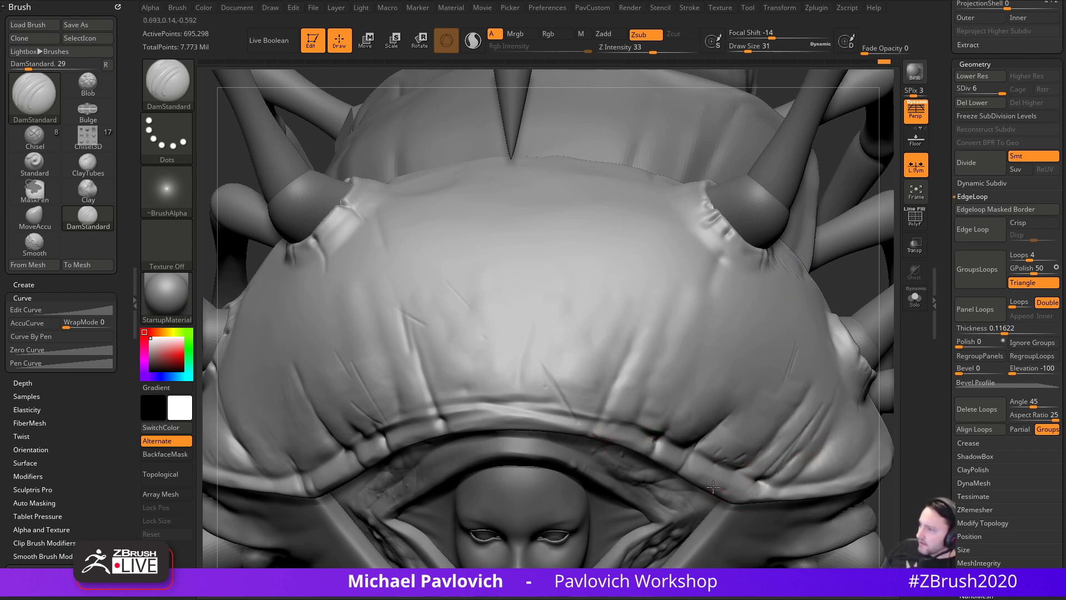
- Deepen the crease along the hood rim, then frame the whole creature
drag(896, 455, 918, 434)
mouse_move(902, 395)
mouse_down()
mouse_move(833, 423)
mouse_move(918, 405)
mouse_up()
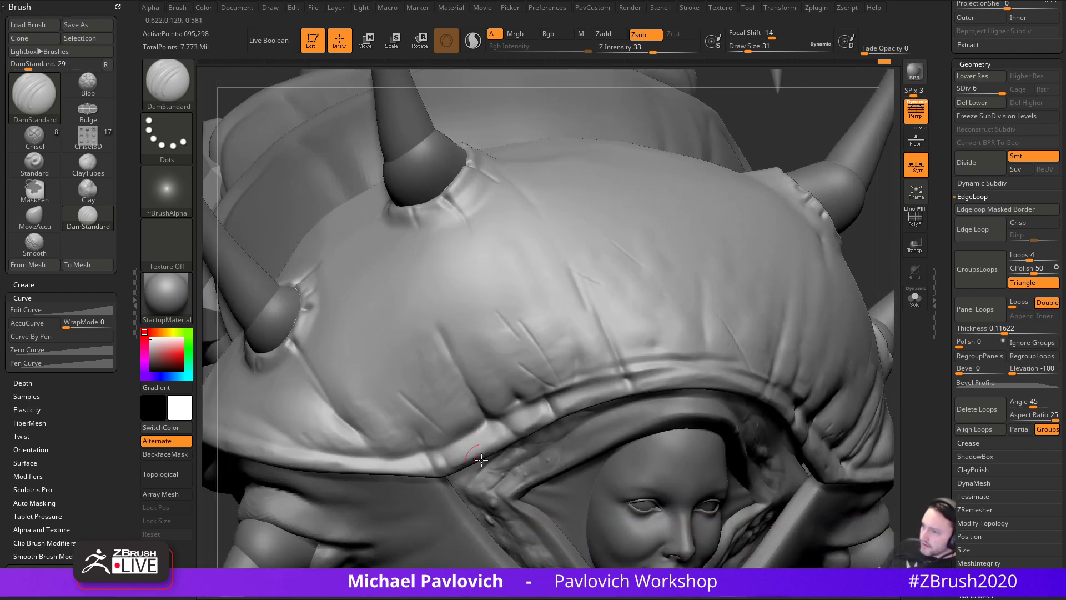
mouse_move(789, 109)
mouse_down()
mouse_move(768, 191)
mouse_move(760, 169)
mouse_move(800, 155)
mouse_move(790, 145)
mouse_up()
mouse_move(782, 242)
mouse_down()
mouse_move(802, 210)
mouse_move(821, 255)
mouse_move(822, 245)
mouse_up()
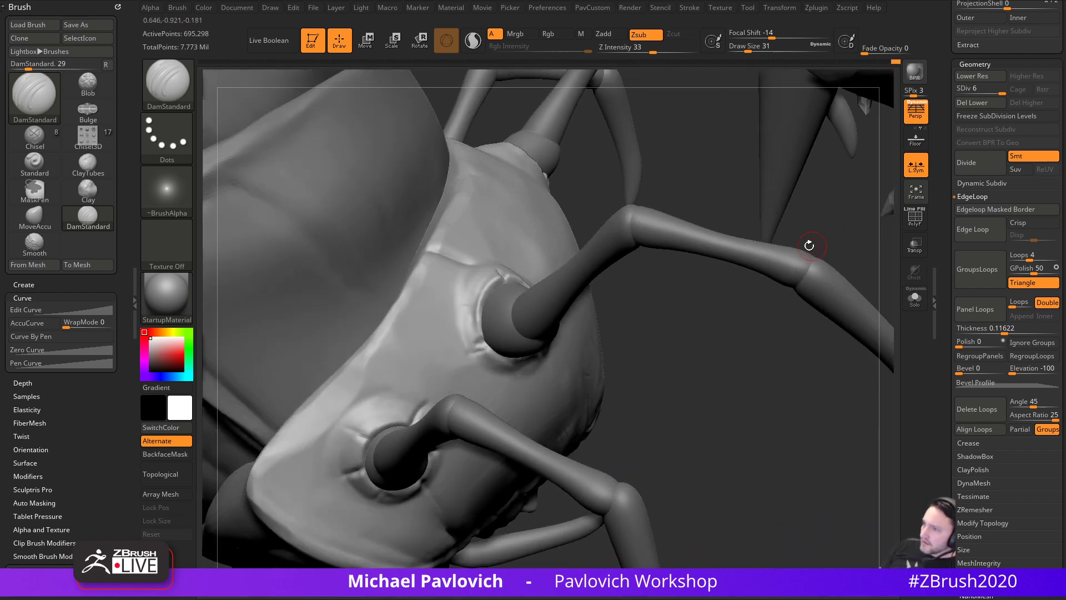
drag(699, 328, 518, 261)
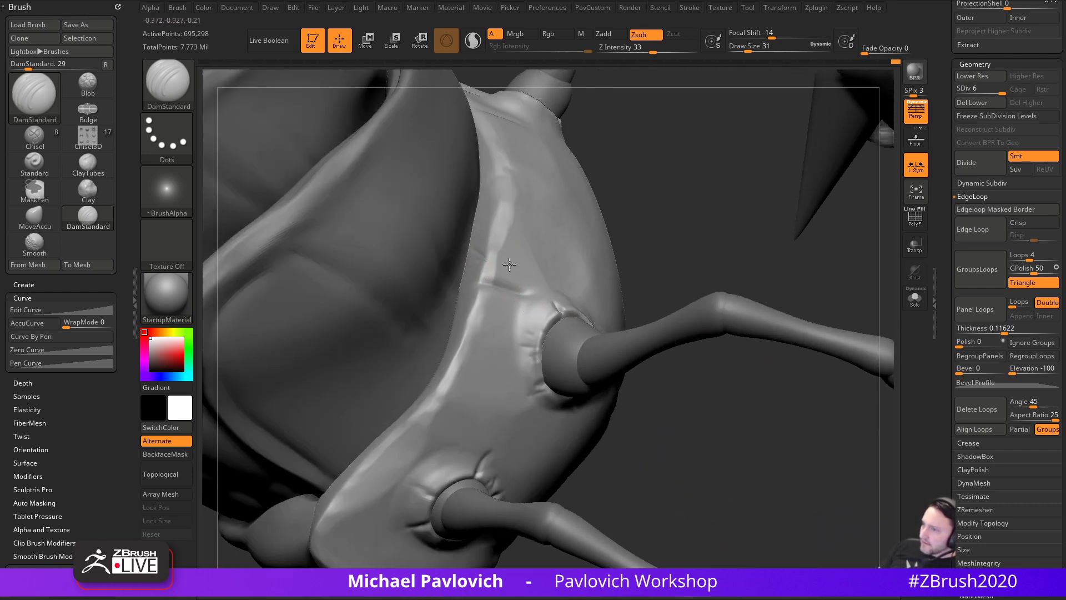
right_drag(495, 270, 500, 243)
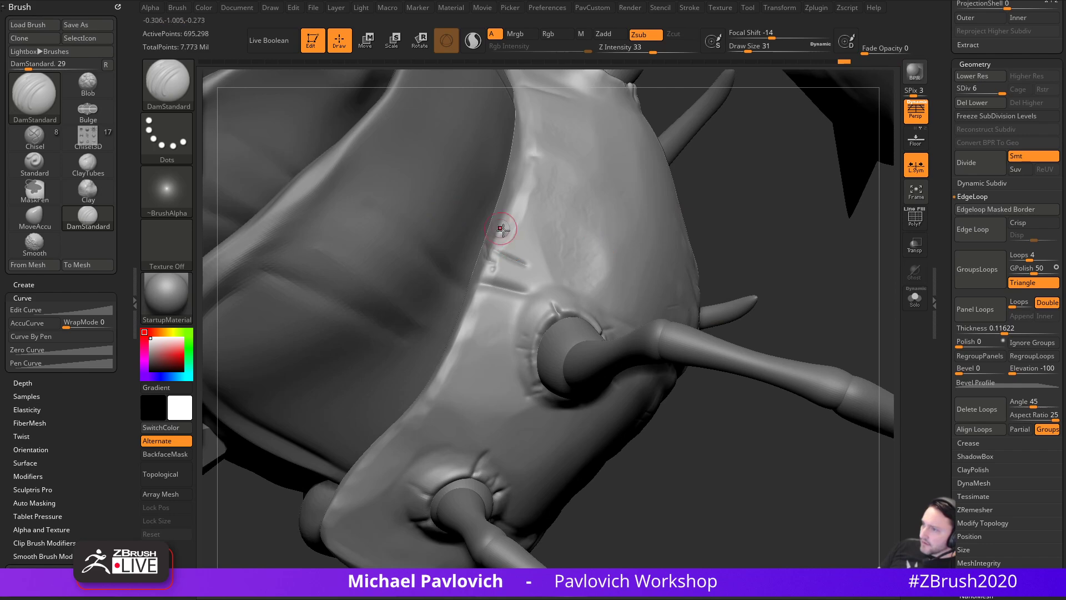
right_drag(678, 215, 539, 350)
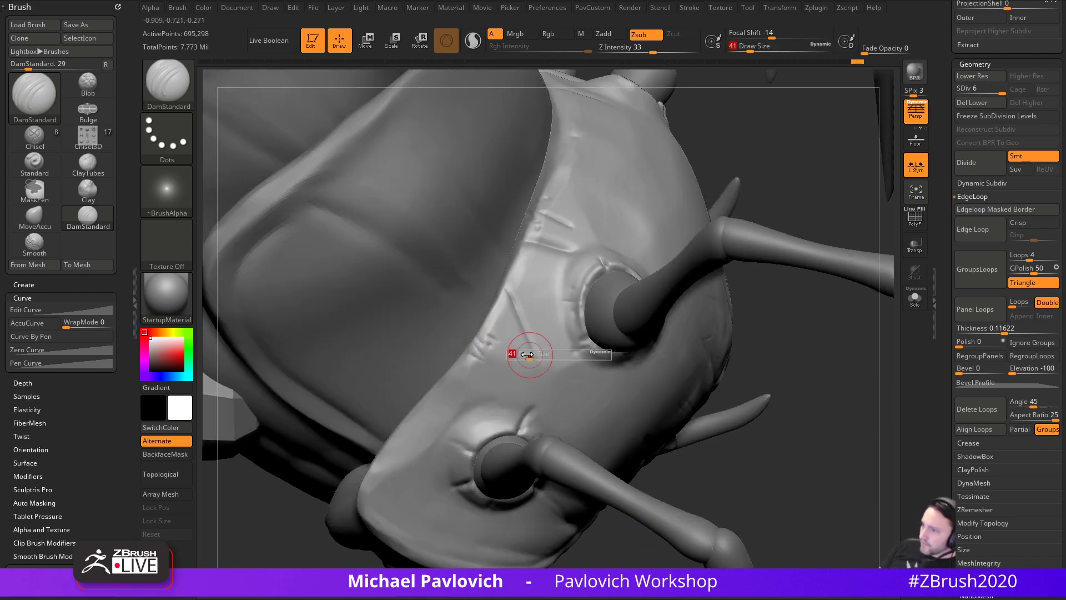
mouse_move(511, 309)
right_down()
mouse_move(814, 332)
mouse_move(428, 400)
right_up()
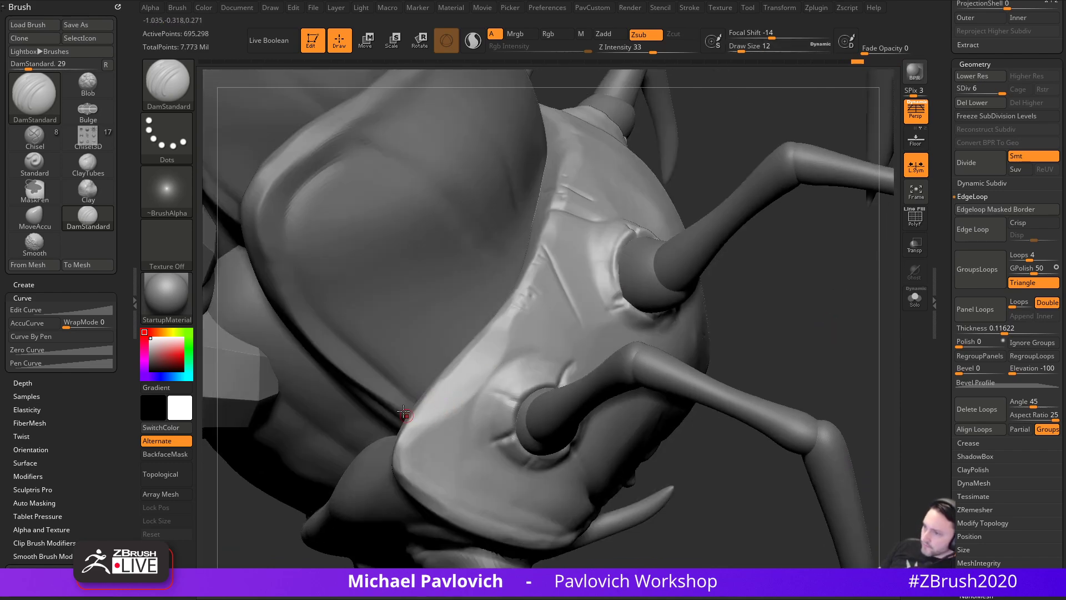
right_drag(414, 443, 434, 441)
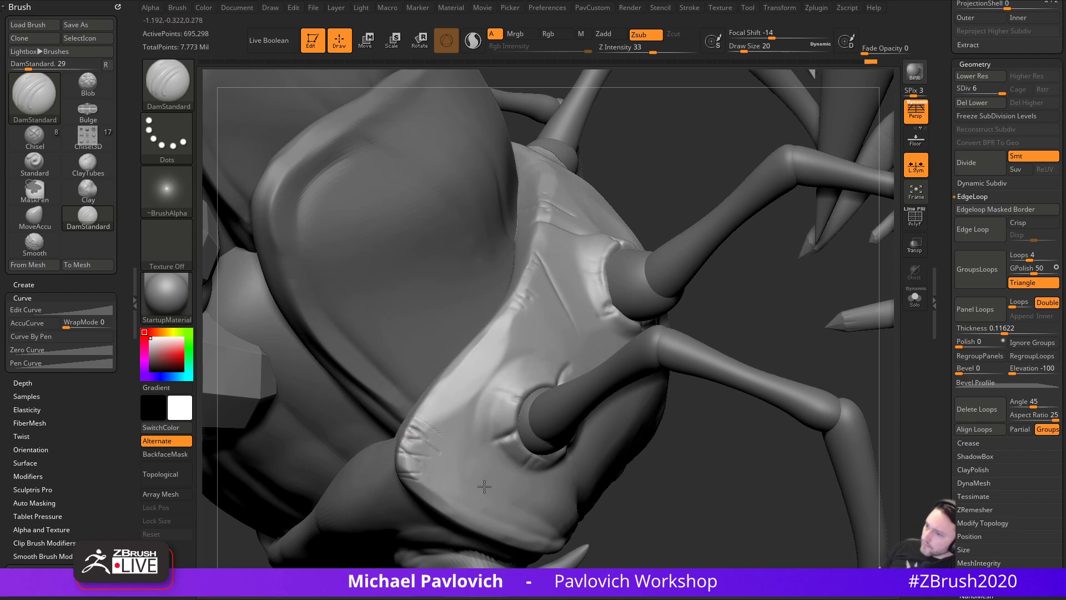
right_drag(669, 497, 442, 441)
mouse_move(443, 441)
mouse_down()
mouse_move(501, 444)
mouse_move(493, 410)
mouse_up()
alt+drag(240, 350, 129, 312)
mouse_move(845, 372)
mouse_down()
mouse_move(831, 331)
mouse_move(789, 355)
mouse_move(845, 320)
mouse_move(833, 334)
mouse_move(857, 325)
mouse_up()
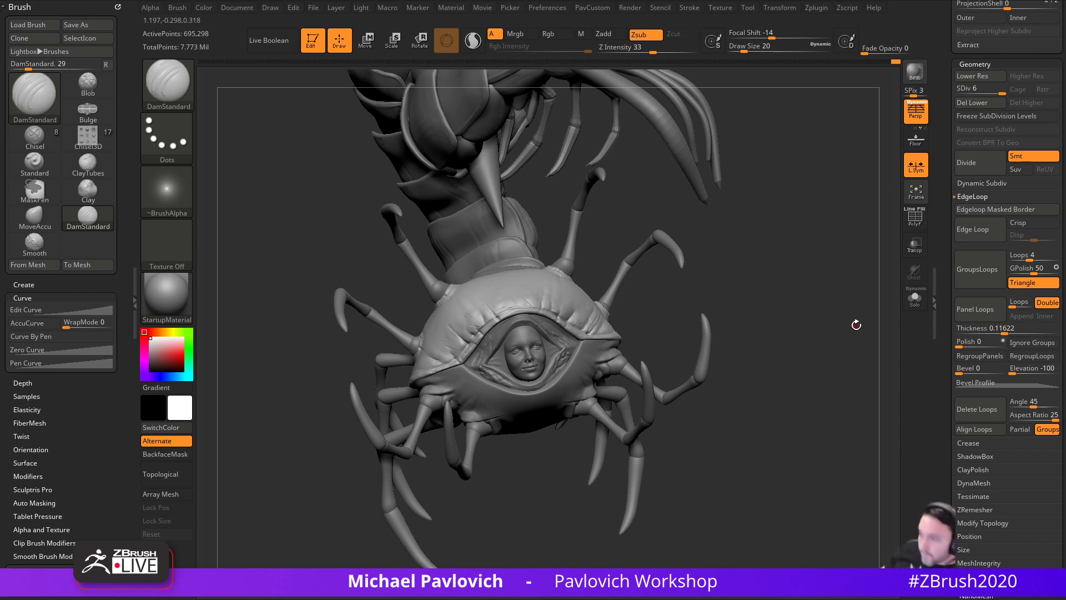
- Carve short creases into the shell's upper area
mouse_move(789, 265)
mouse_down()
mouse_move(819, 264)
mouse_move(827, 300)
mouse_up()
mouse_move(755, 267)
alt+mouse_down()
mouse_move(779, 299)
mouse_move(770, 313)
mouse_move(808, 396)
alt+mouse_up()
drag(825, 462, 778, 397)
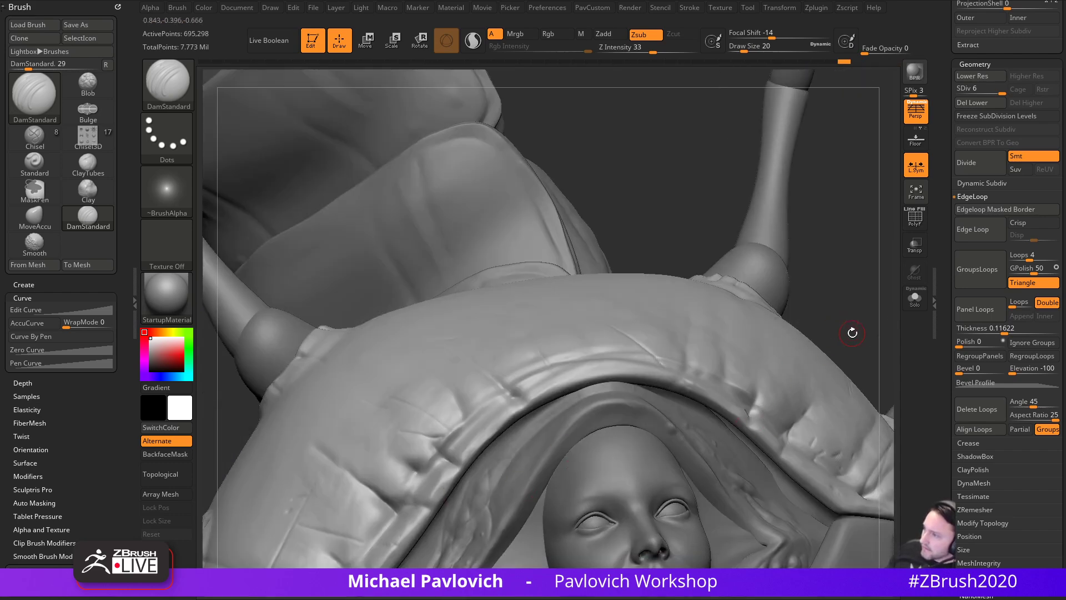
alt+drag(850, 329, 811, 273)
mouse_move(818, 231)
mouse_down()
mouse_move(797, 366)
mouse_move(678, 533)
mouse_move(680, 550)
mouse_up()
drag(534, 285, 543, 349)
drag(510, 290, 537, 323)
- Isolate the shell with Solo and orbit it, briefly checking the reference image
mouse_move(716, 461)
mouse_down()
mouse_move(831, 388)
mouse_move(809, 372)
mouse_up()
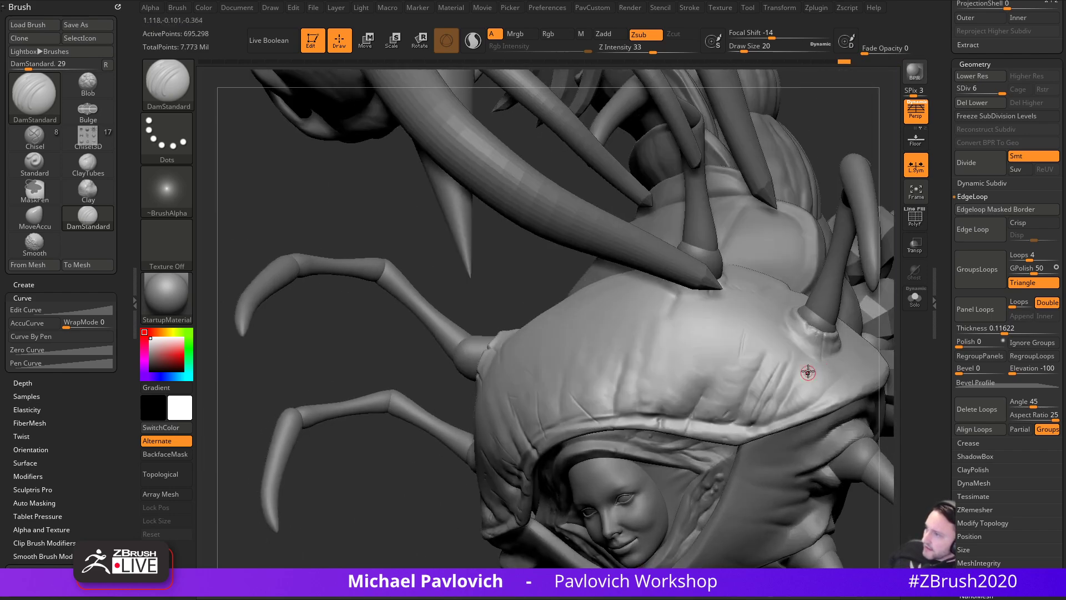
click(913, 303)
drag(892, 244, 860, 251)
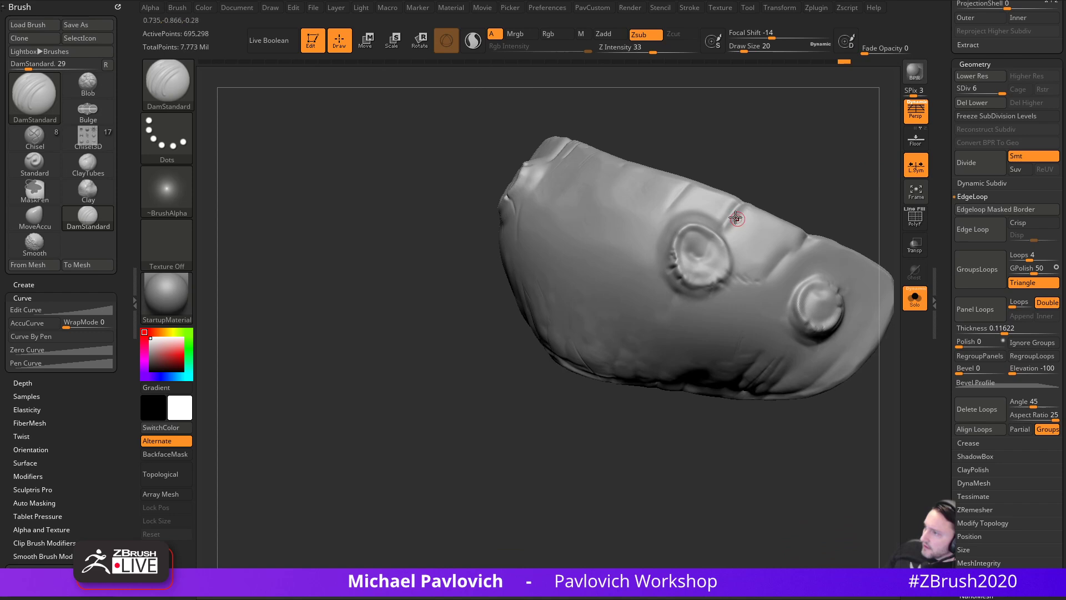
drag(786, 224, 674, 303)
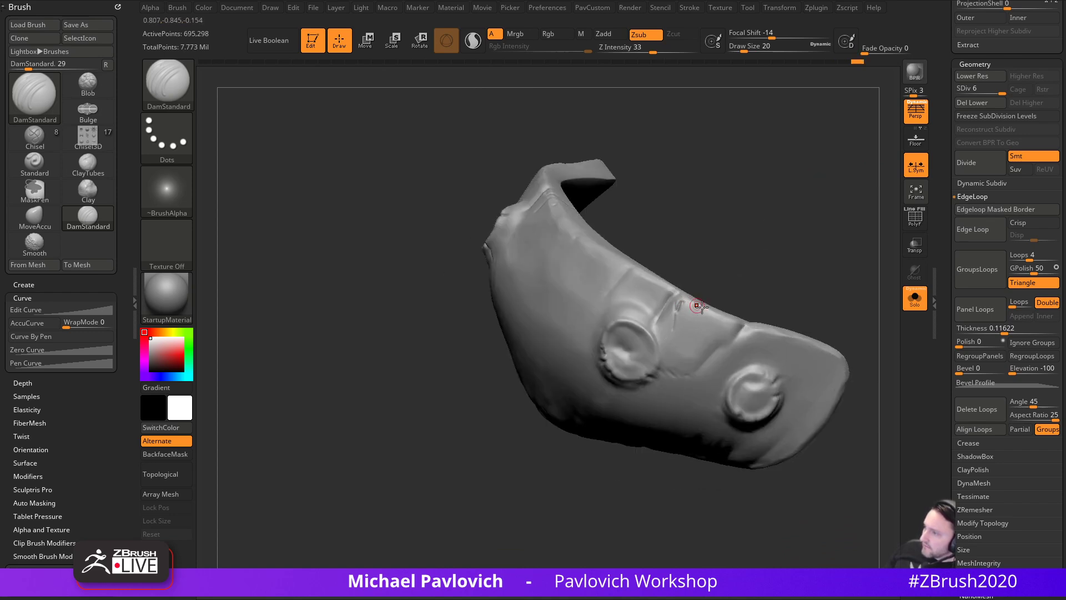
drag(822, 286, 695, 444)
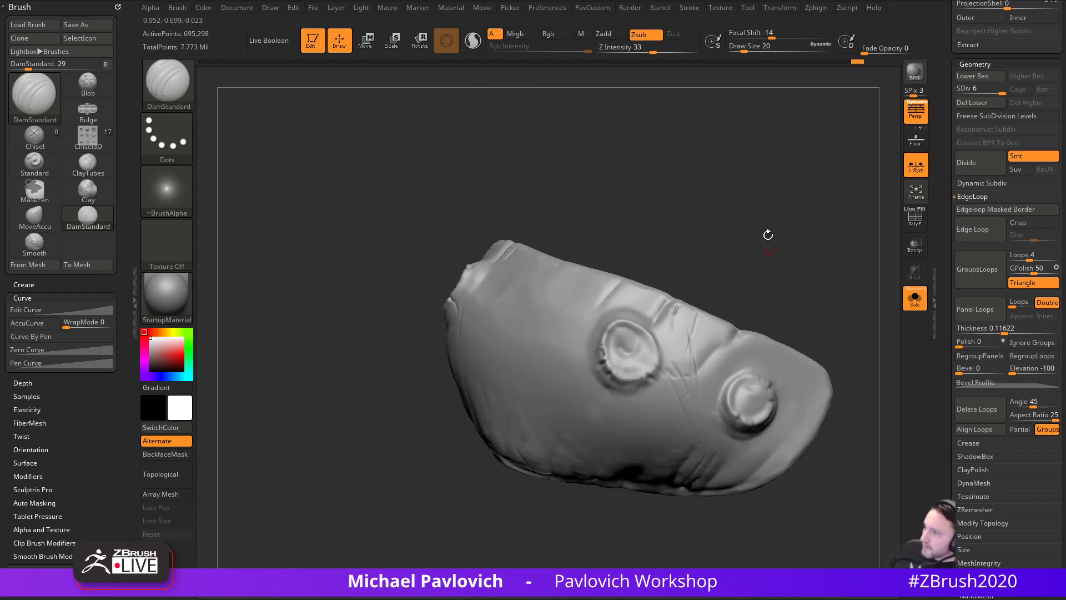
drag(768, 258, 818, 274)
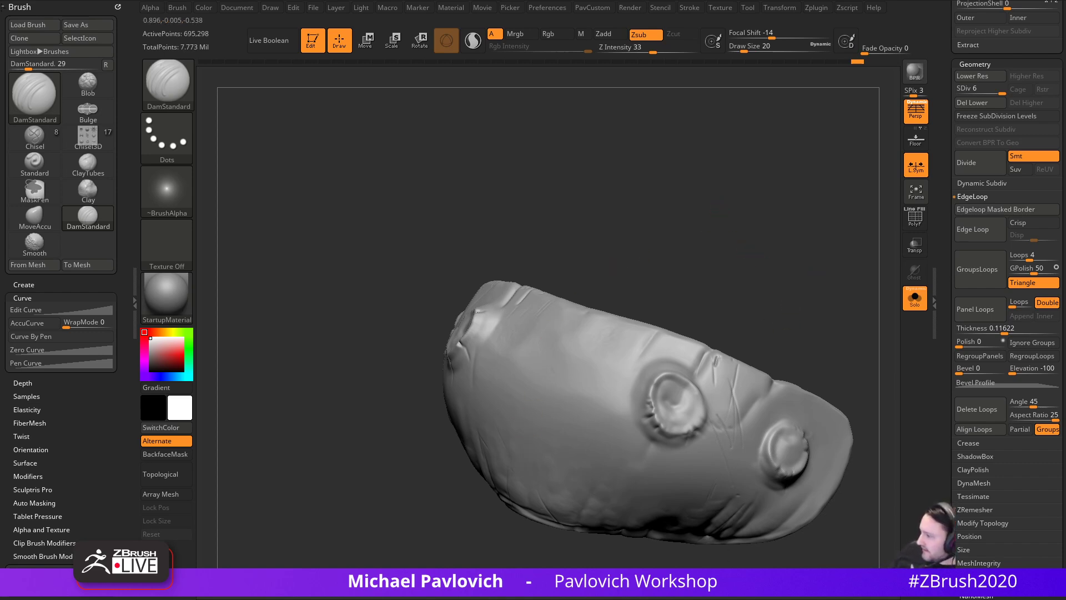
drag(383, 0, 411, 106)
drag(390, 204, 390, 0)
- Carve a central crease with small dabs and a top-edge crease, then exit Solo
mouse_move(666, 270)
mouse_down()
mouse_move(703, 200)
mouse_move(634, 311)
mouse_up()
drag(559, 368, 584, 485)
mouse_move(675, 305)
mouse_down()
mouse_move(681, 288)
mouse_move(664, 284)
mouse_up()
drag(556, 356, 567, 420)
click(585, 416)
click(599, 368)
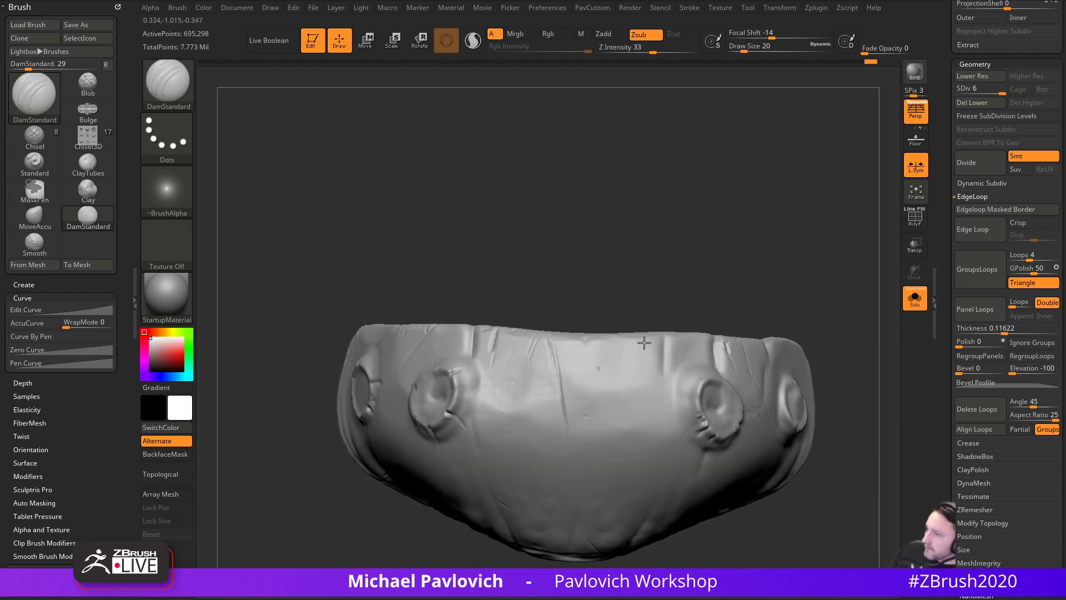
drag(647, 338, 642, 406)
mouse_move(833, 311)
mouse_down()
mouse_move(822, 295)
mouse_move(845, 327)
mouse_move(866, 425)
mouse_move(815, 452)
mouse_move(769, 431)
mouse_up()
click(914, 301)
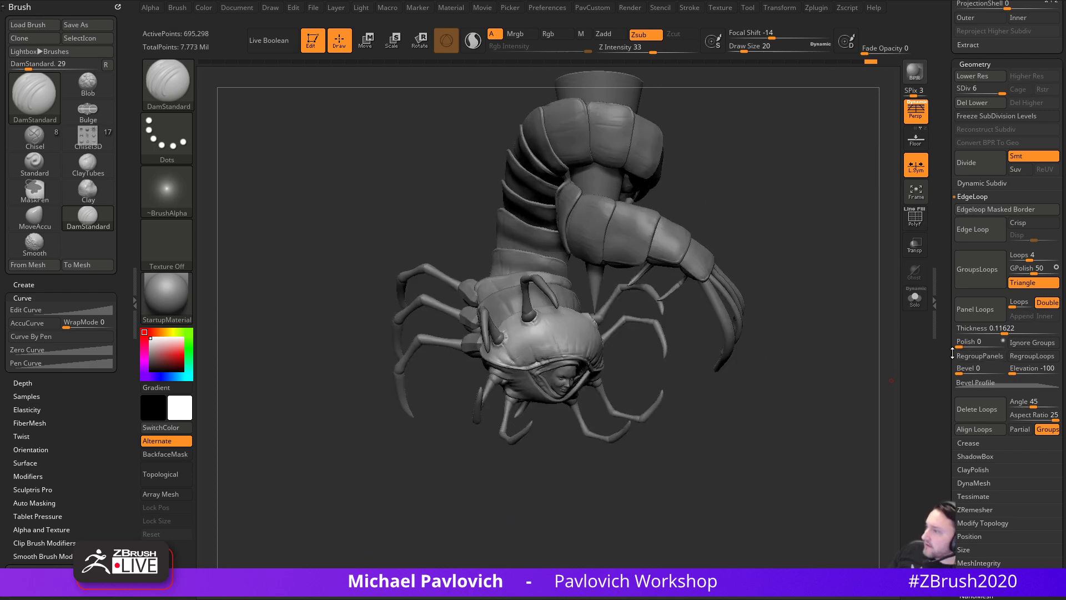
- Make the AangFace figure visible beside the centipede
drag(952, 353, 953, 500)
click(1054, 428)
drag(776, 440, 802, 405)
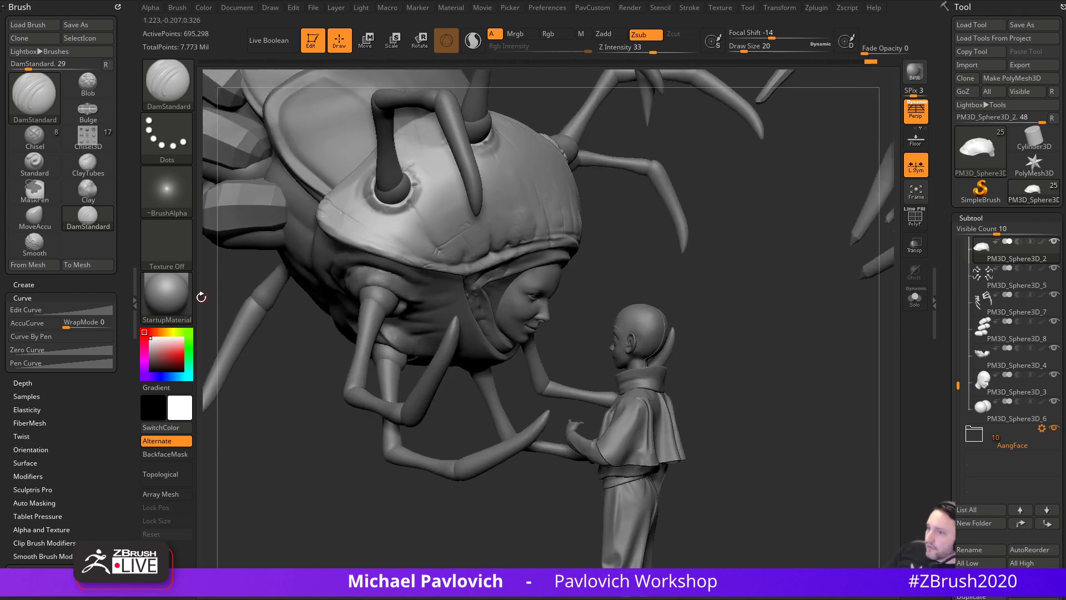
- Apply the MatCap Pearl Cavity material, then bring up the YouTube channel page
click(167, 297)
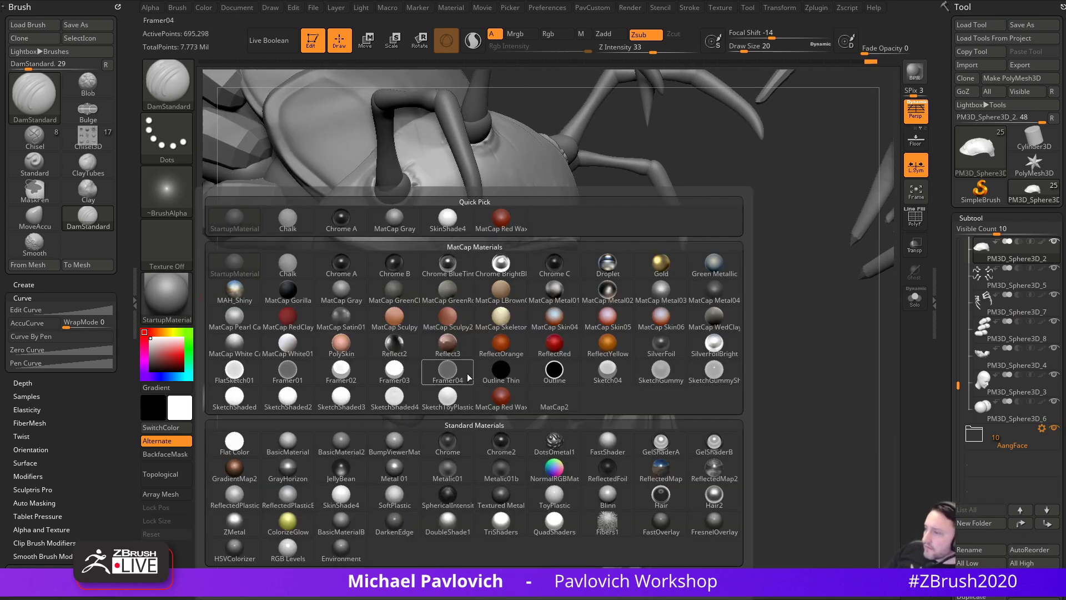
click(237, 326)
drag(765, 377, 835, 395)
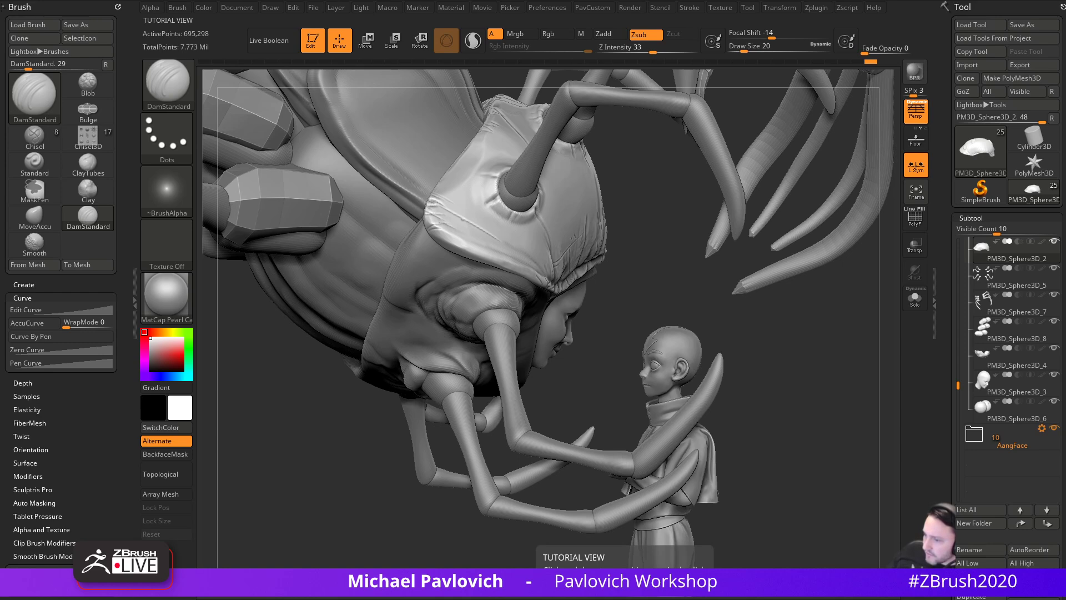
click(526, 588)
- Filter the channel's playlists to show only Created playlists
scroll(353, 364, down, 3)
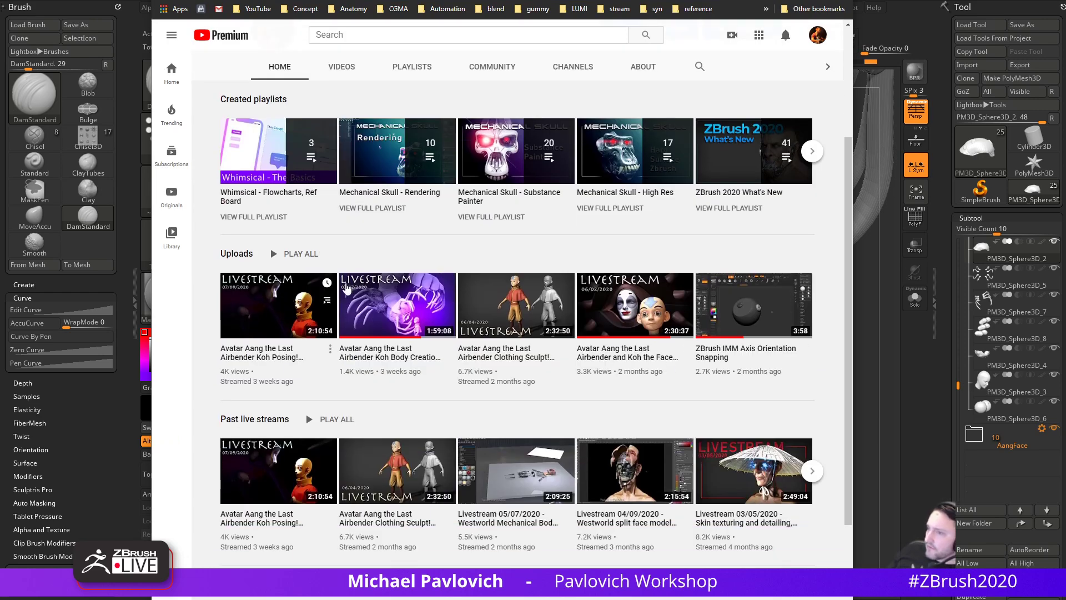
scroll(322, 515, up, 1)
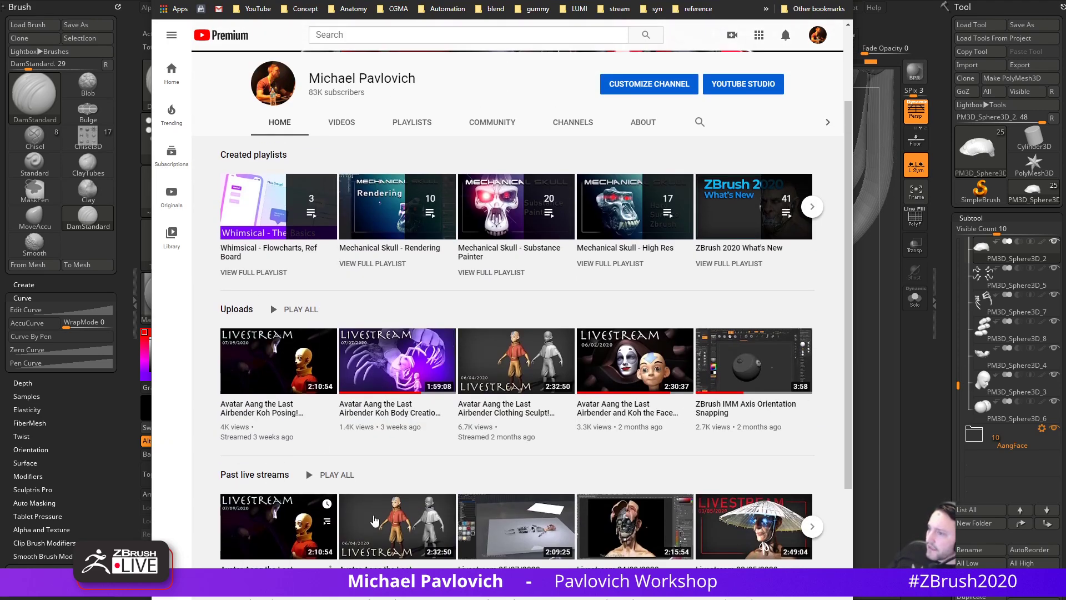
scroll(322, 516, up, 2)
scroll(374, 426, down, 4)
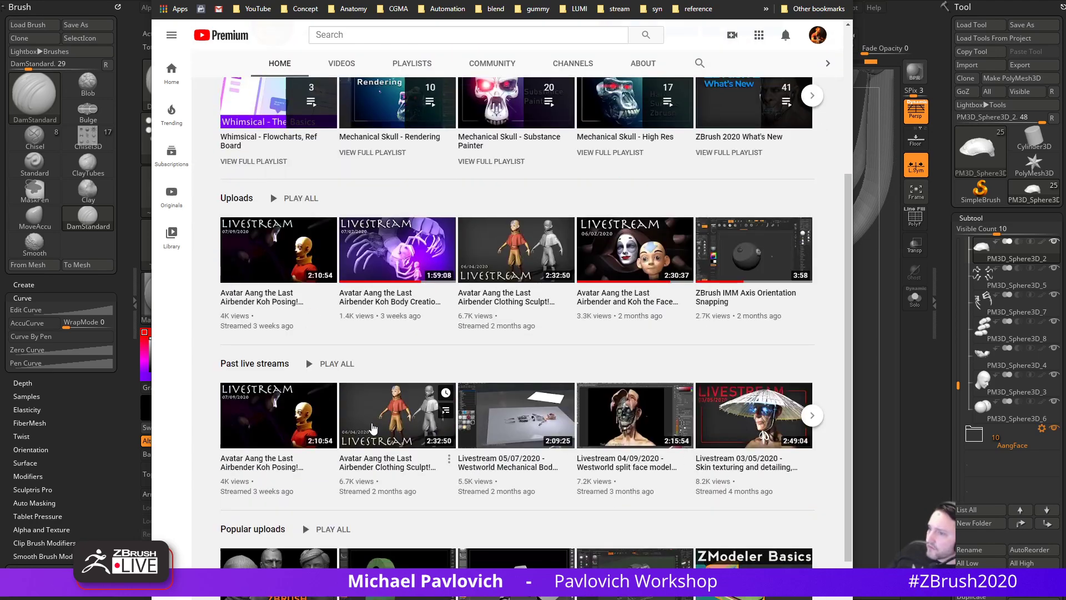
scroll(374, 426, up, 4)
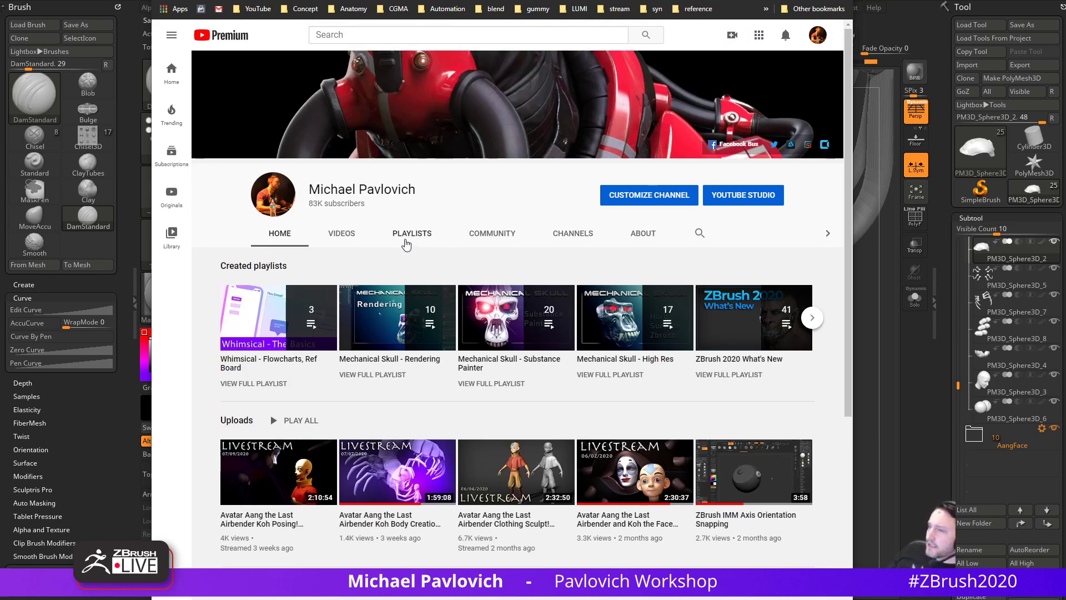
click(409, 235)
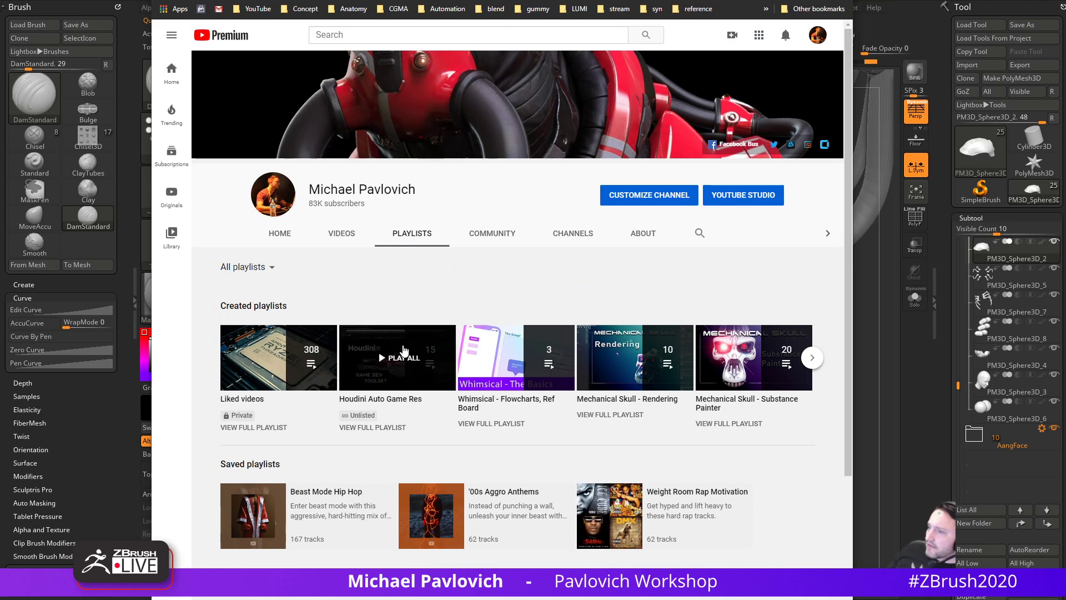
click(249, 268)
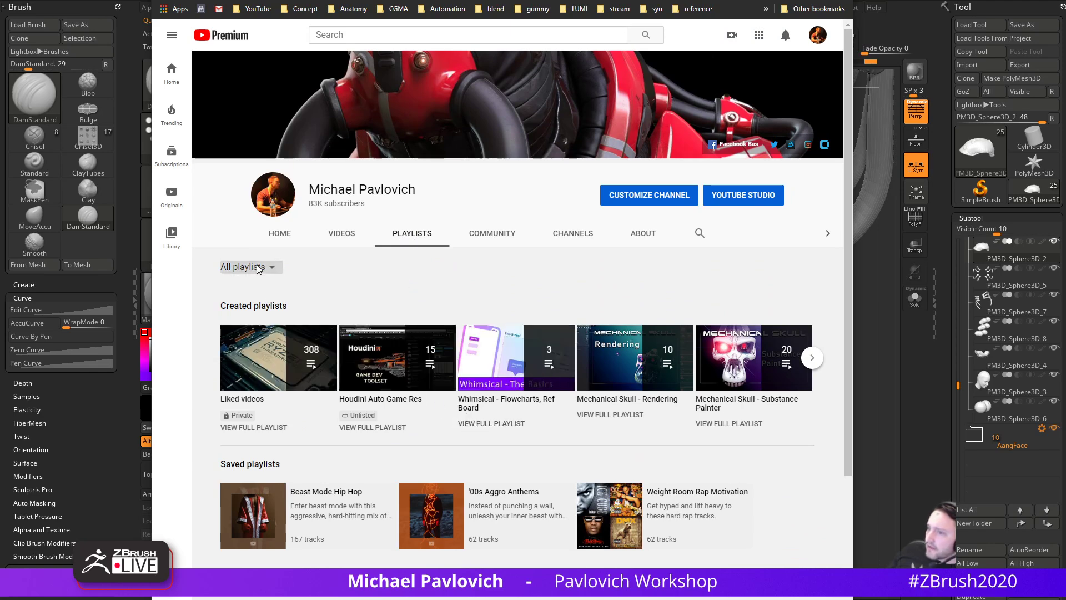
click(251, 304)
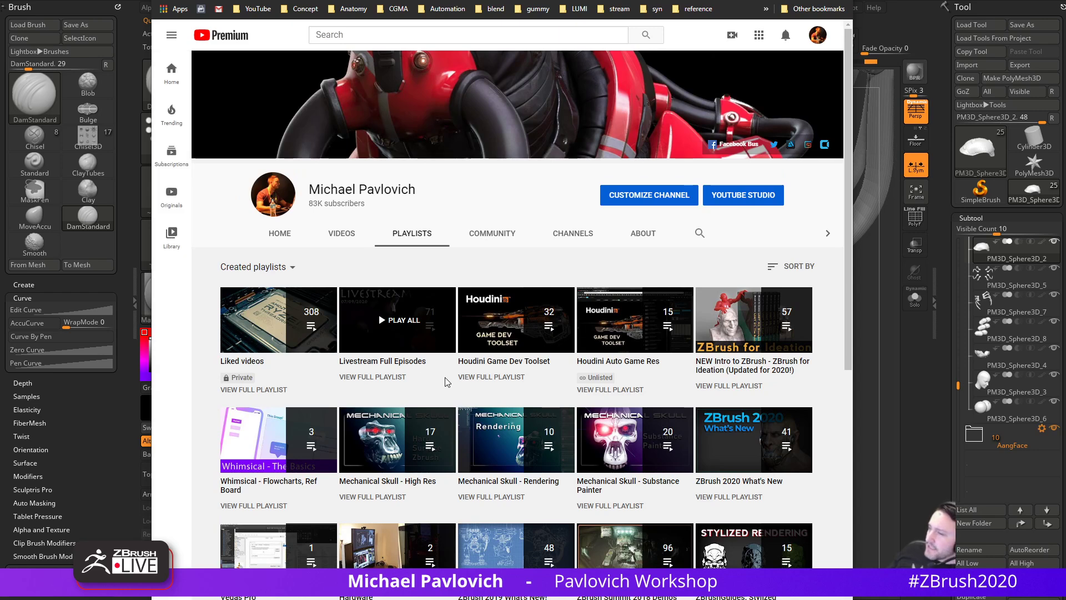
- Open the Livestream Full Episodes playlist, check its address, then return to ZBrush
scroll(445, 382, down, 4)
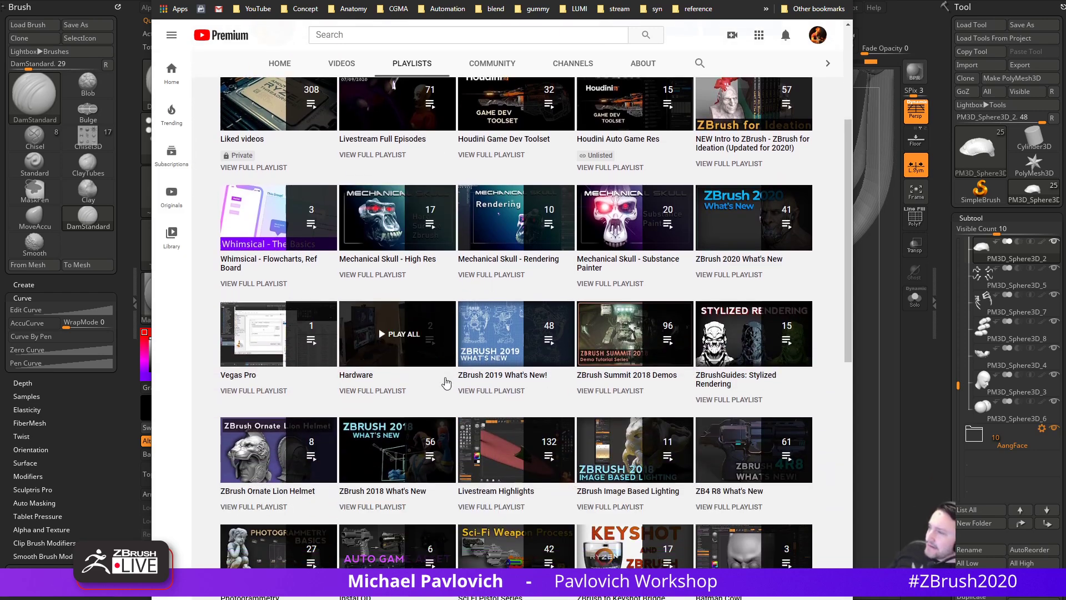
scroll(446, 381, up, 4)
click(389, 378)
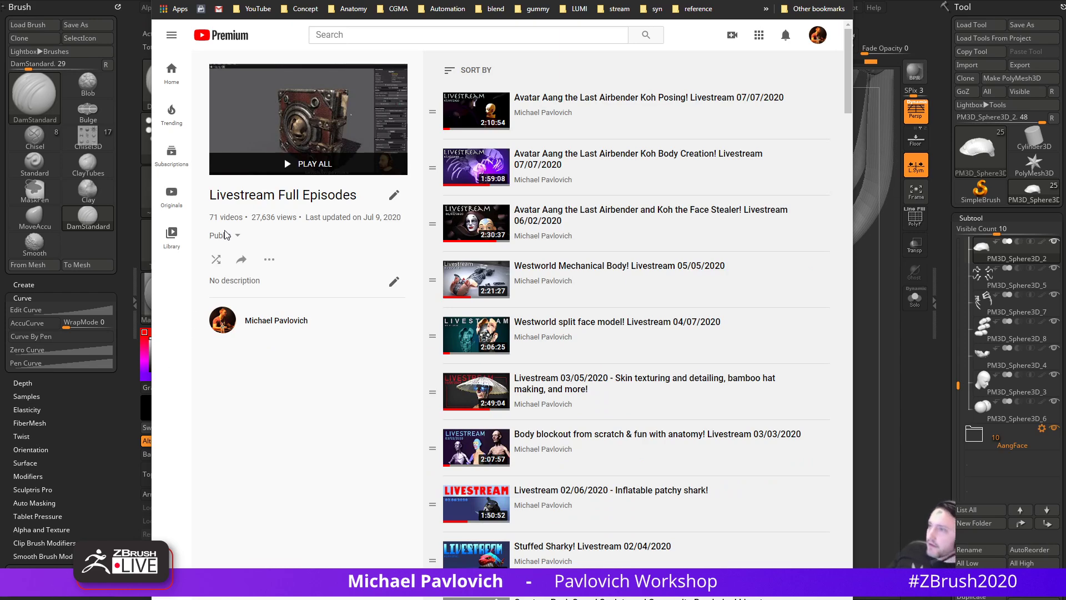
key(alt+Tab)
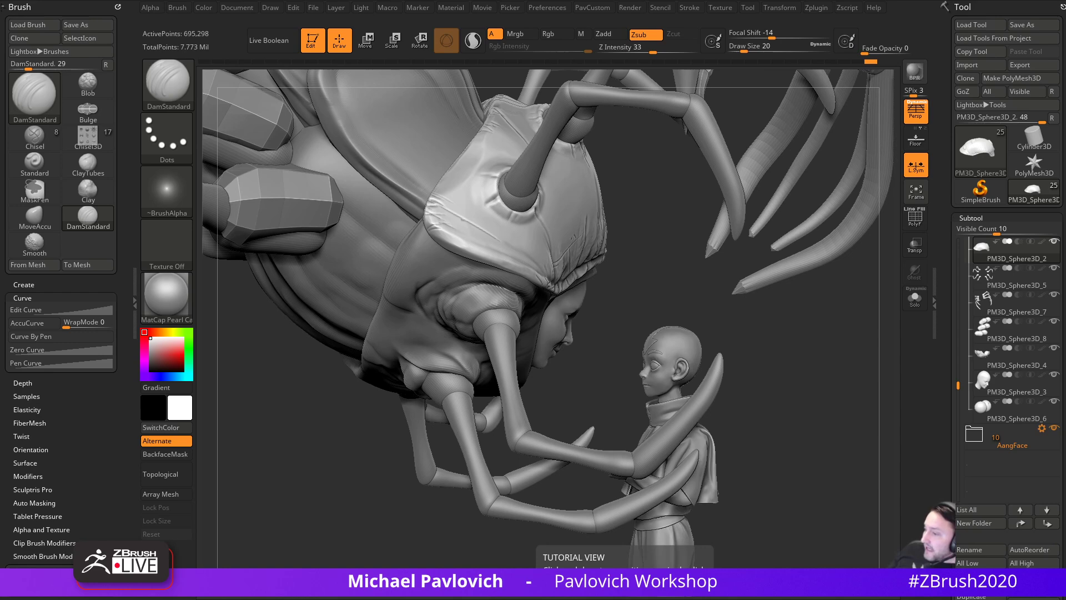
key(alt+Tab)
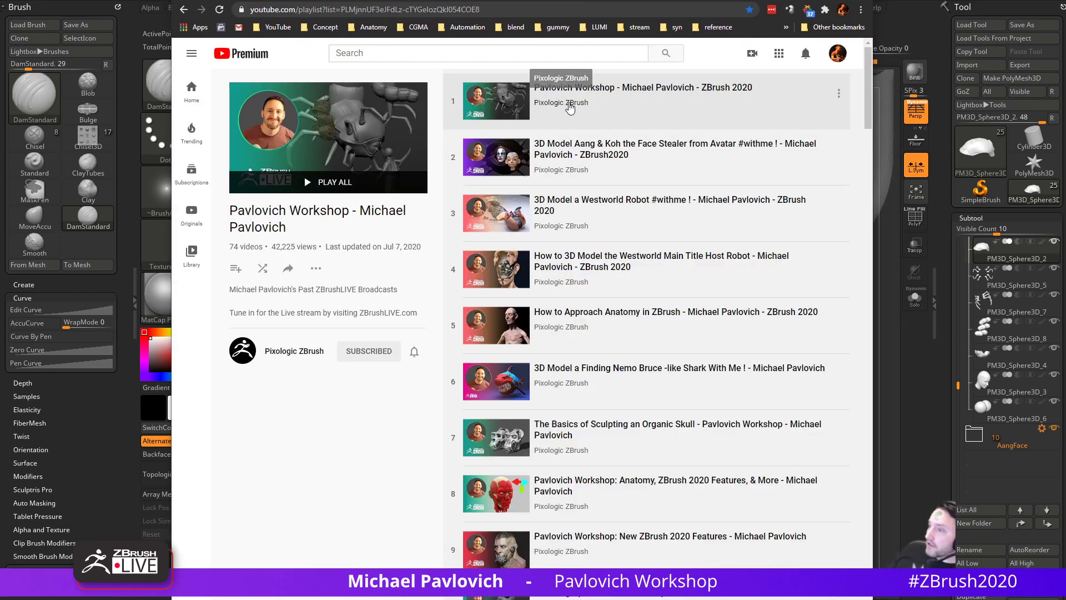
click(513, 5)
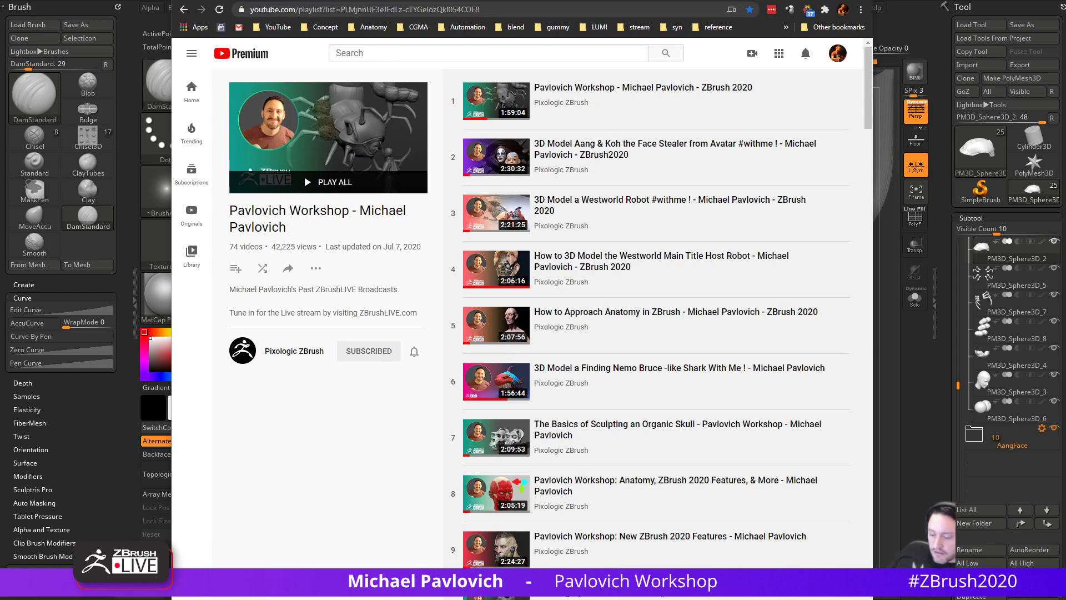
key(alt+Tab)
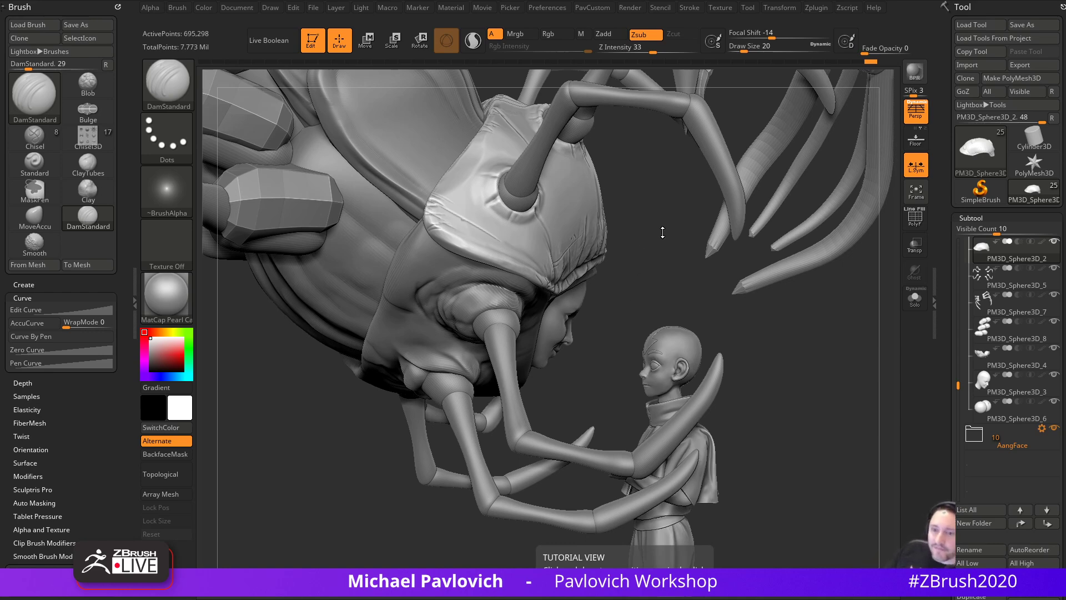
- Apply MatCap Gray to the sculpt and view the creature and boy
ctrl+right_drag(805, 301, 792, 356)
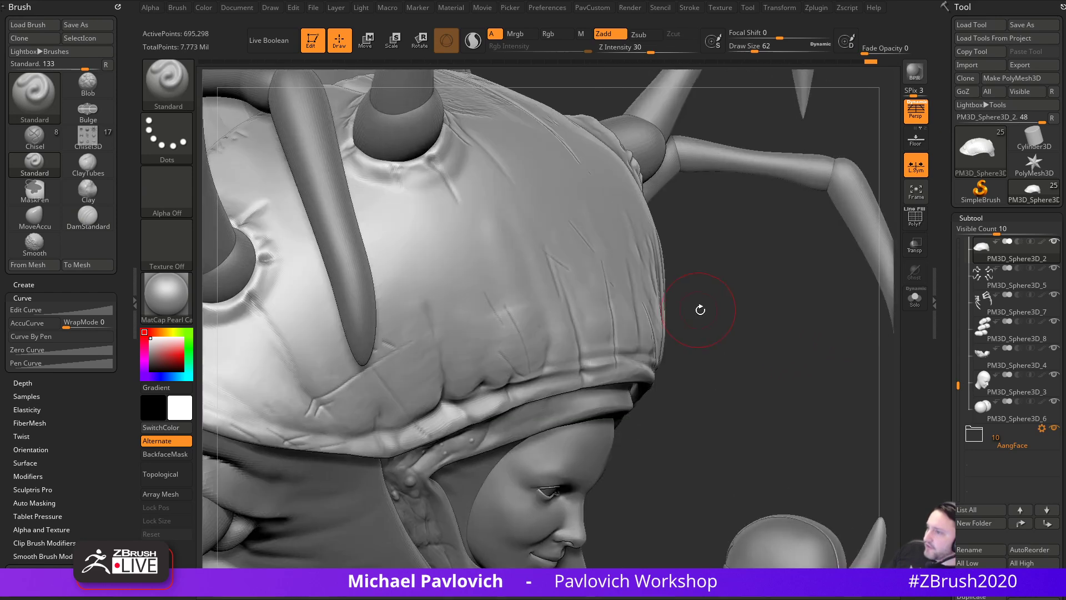
ctrl+right_drag(700, 309, 757, 329)
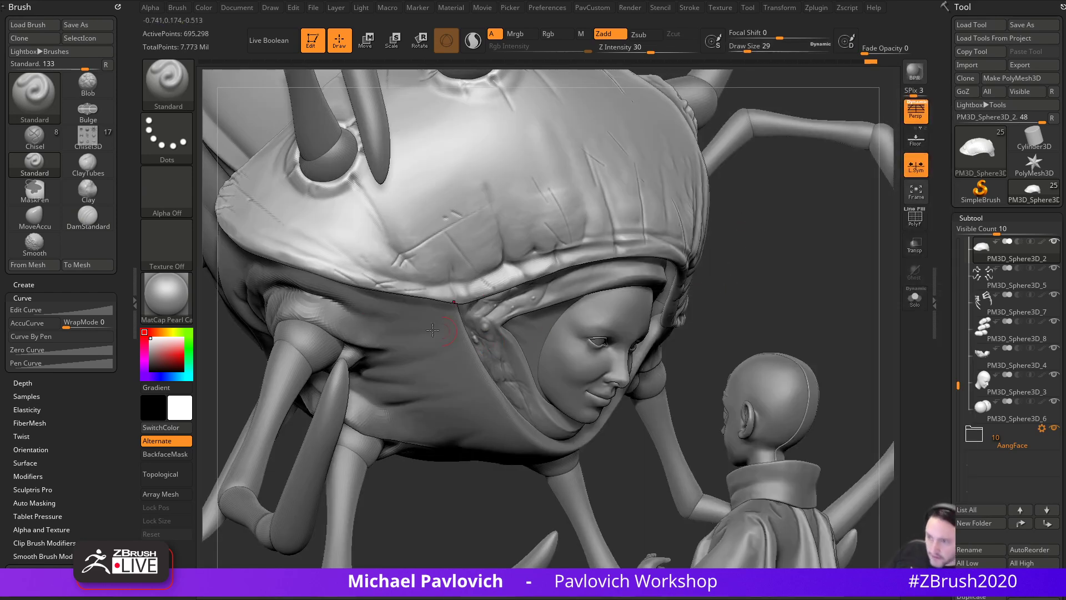
key(m)
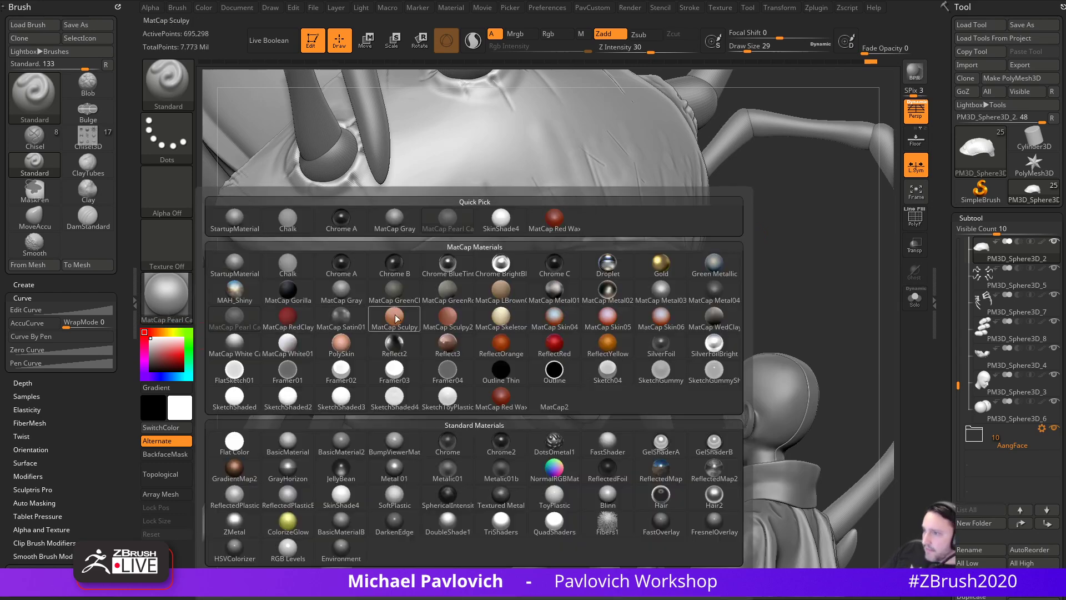
click(338, 291)
alt+drag(781, 278, 816, 369)
drag(733, 285, 768, 304)
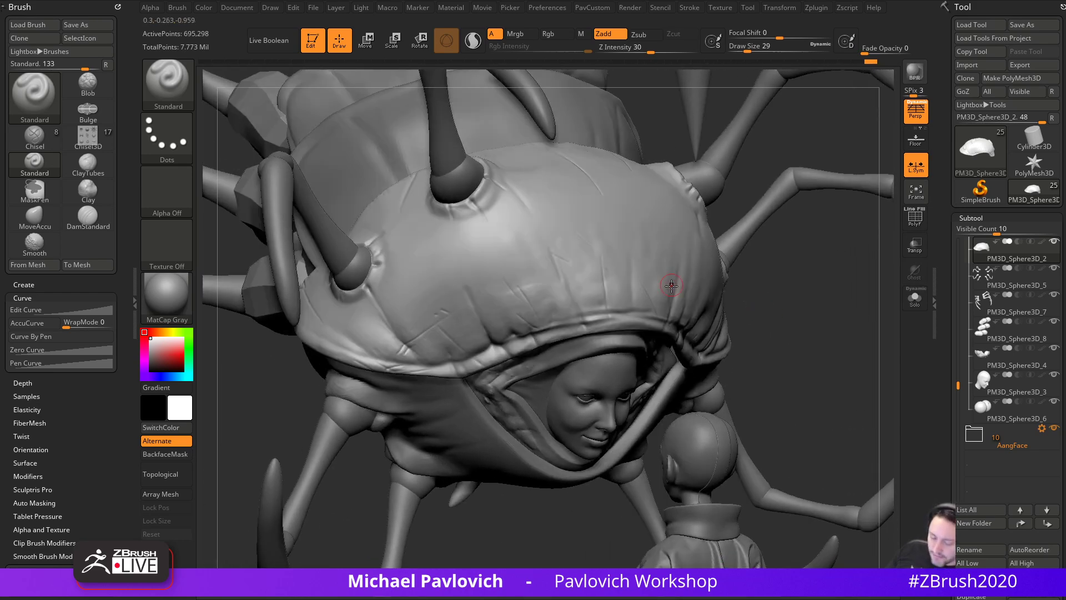
- Try MatCap Pearl Cavity and Green Metallic, then settle on BasicMaterial
click(167, 300)
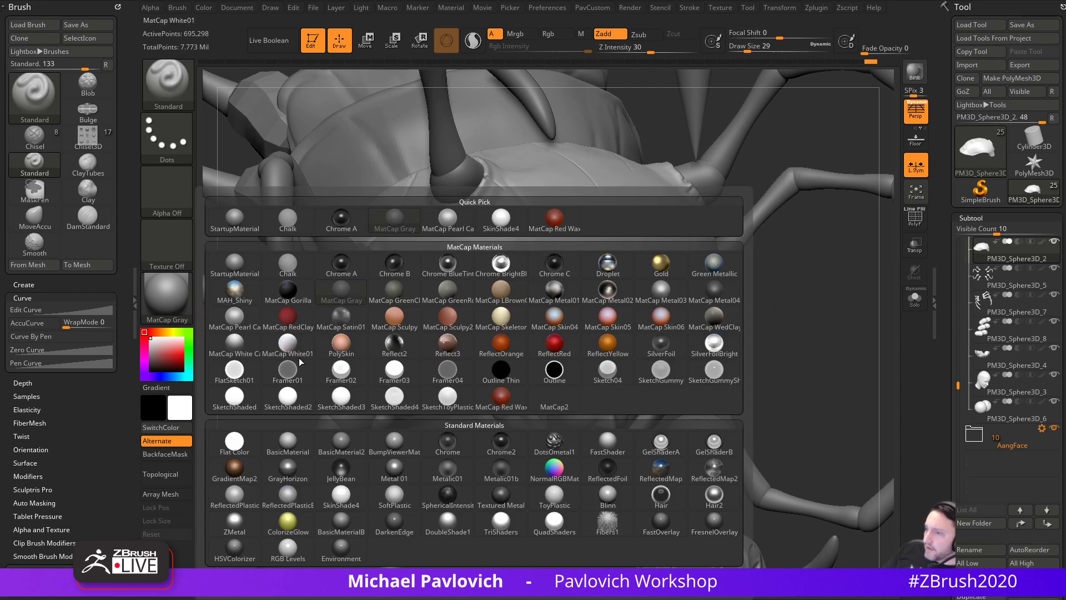
click(243, 326)
click(159, 301)
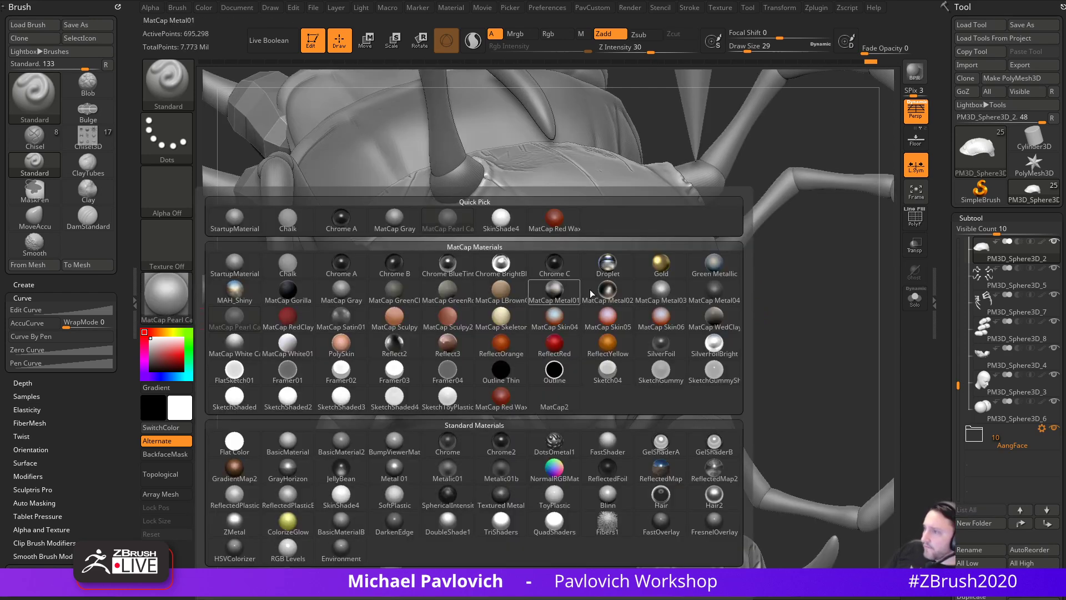
click(716, 271)
drag(809, 293, 775, 334)
click(178, 288)
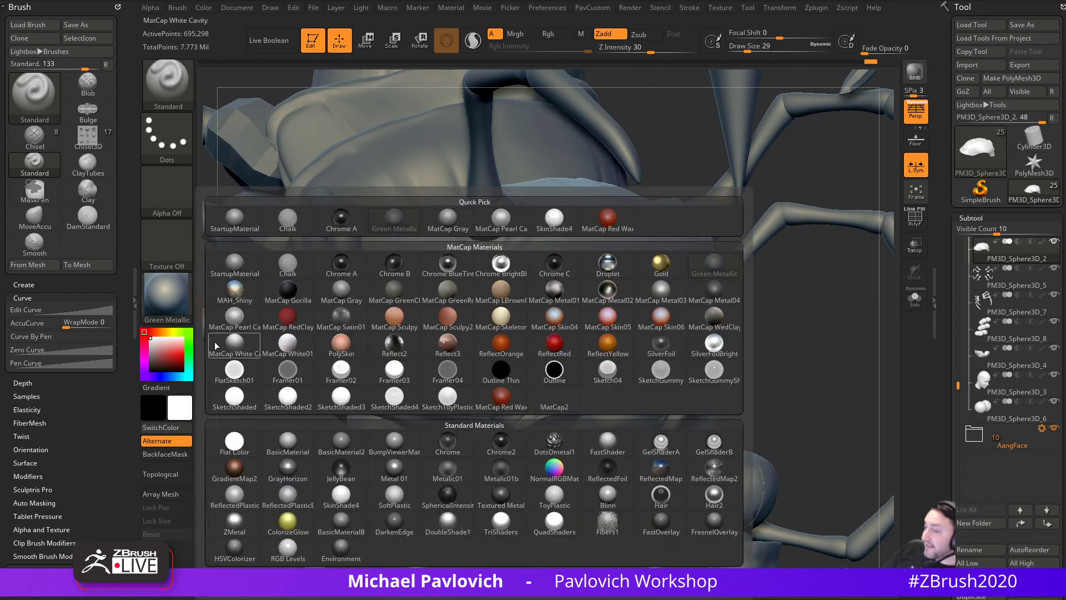
click(287, 443)
drag(749, 336, 765, 343)
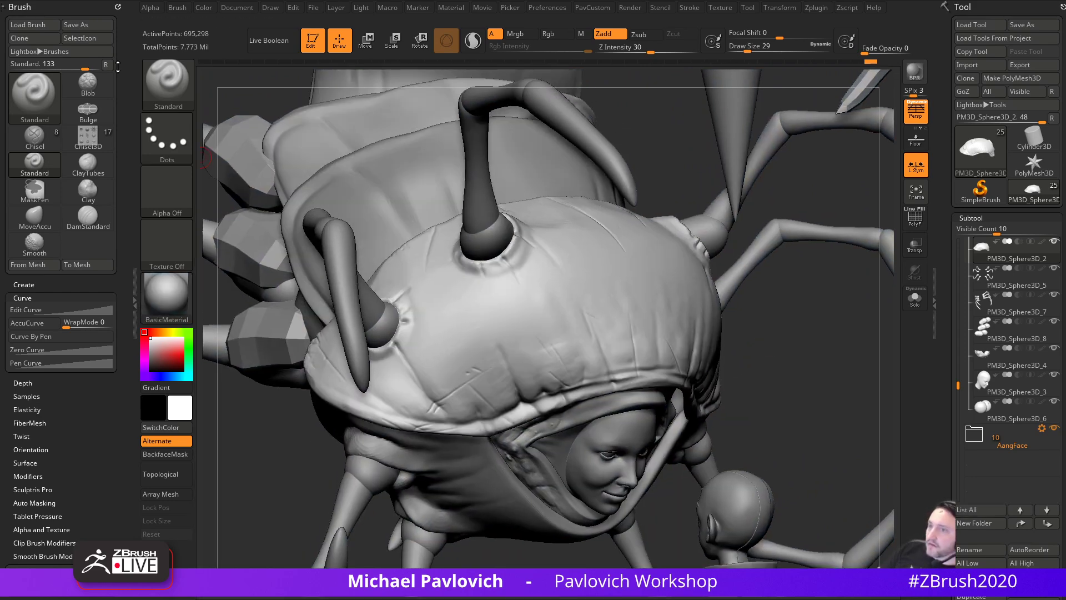
- Dock the Material palette and raise BasicMaterial's Diffuse to 90 and Specular to 31
drag(117, 8, 299, 22)
click(454, 11)
drag(440, 7, 78, 166)
click(28, 295)
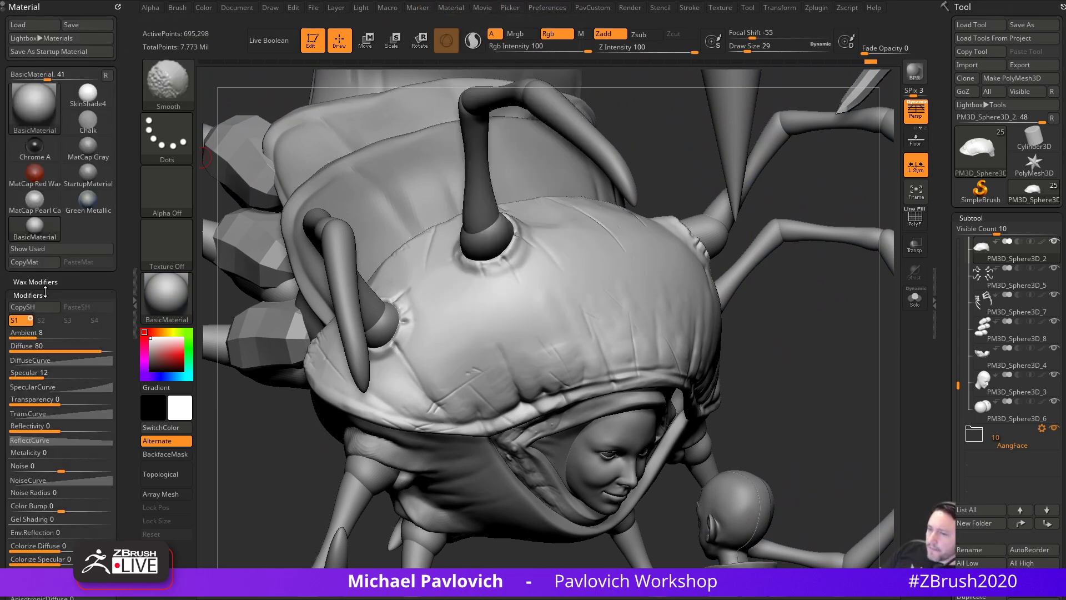
mouse_move(83, 286)
mouse_down()
mouse_move(115, 286)
mouse_move(103, 285)
mouse_up()
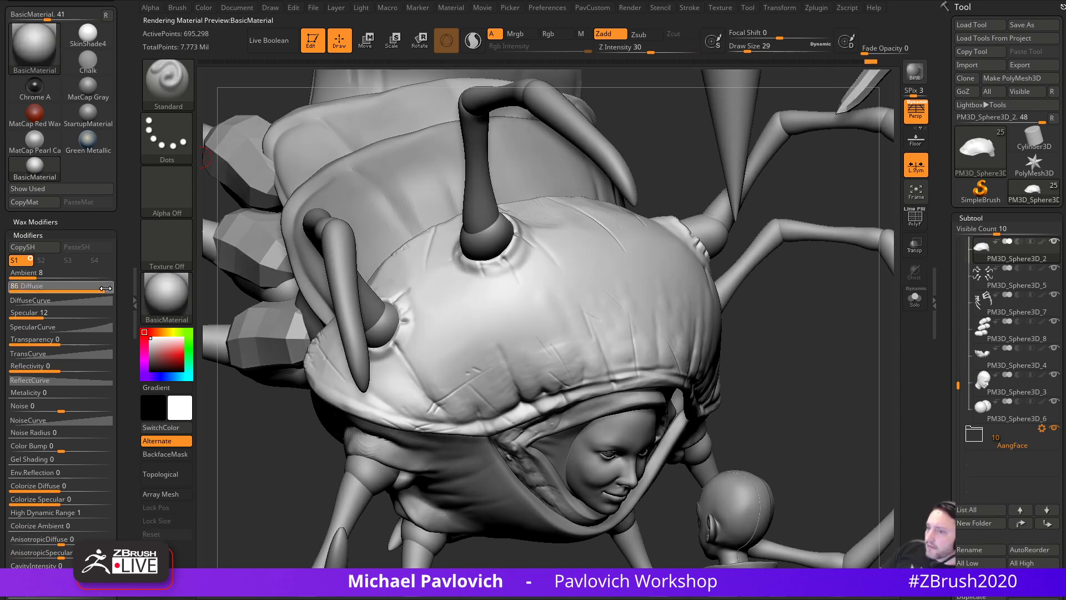
drag(59, 314, 65, 315)
- Check the new highlights and lower the scene light's intensity to about 1.008
drag(744, 364, 676, 265)
click(361, 8)
drag(447, 122, 441, 123)
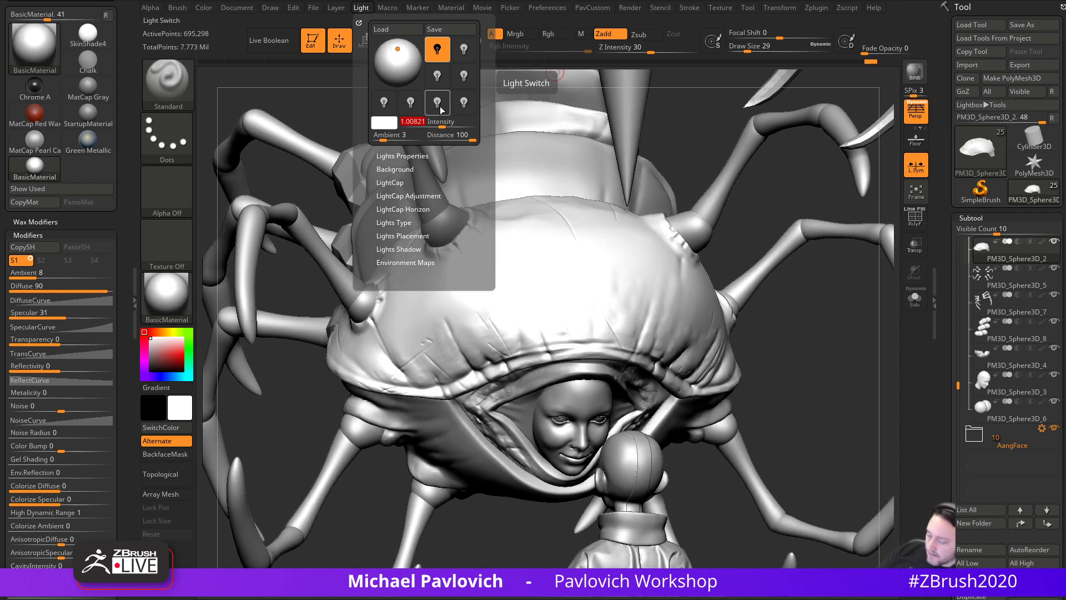
- Set the light intensity to 0.85 and lower BasicMaterial's Diffuse to 82
key(Return)
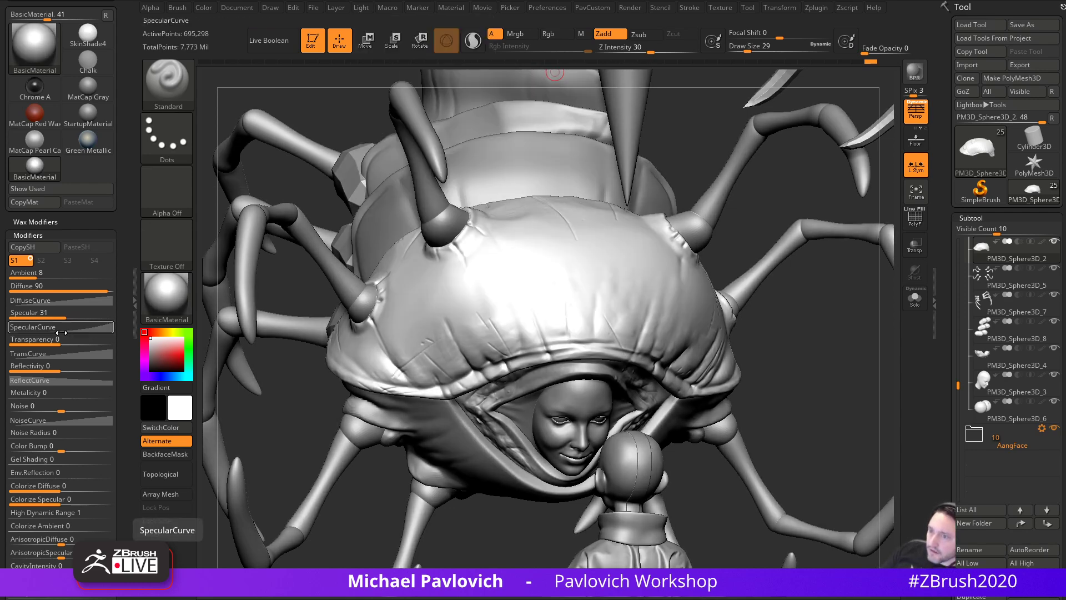
drag(107, 289, 105, 292)
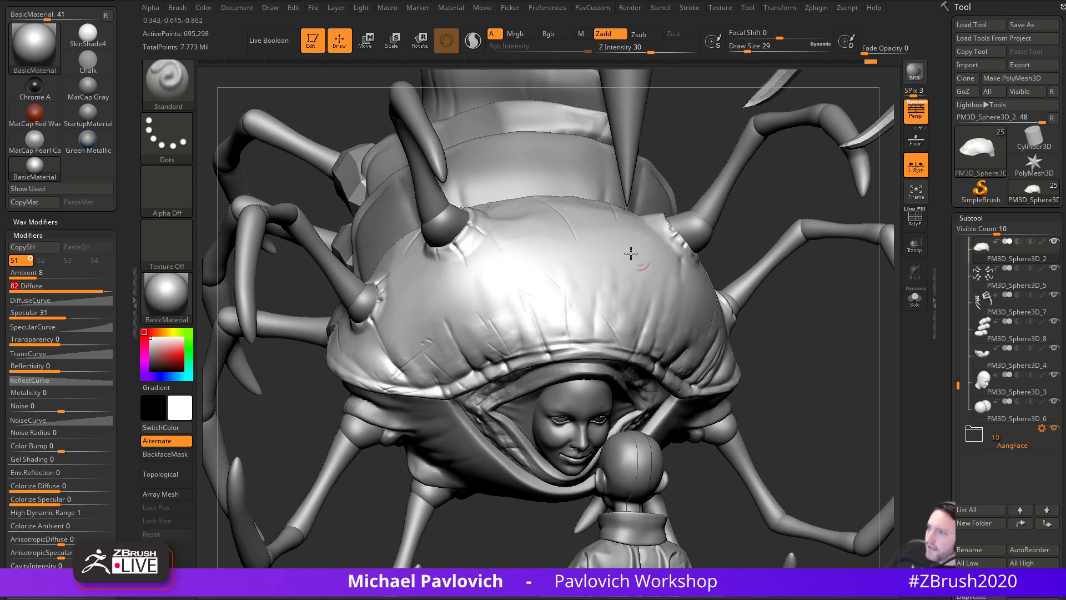
click(361, 7)
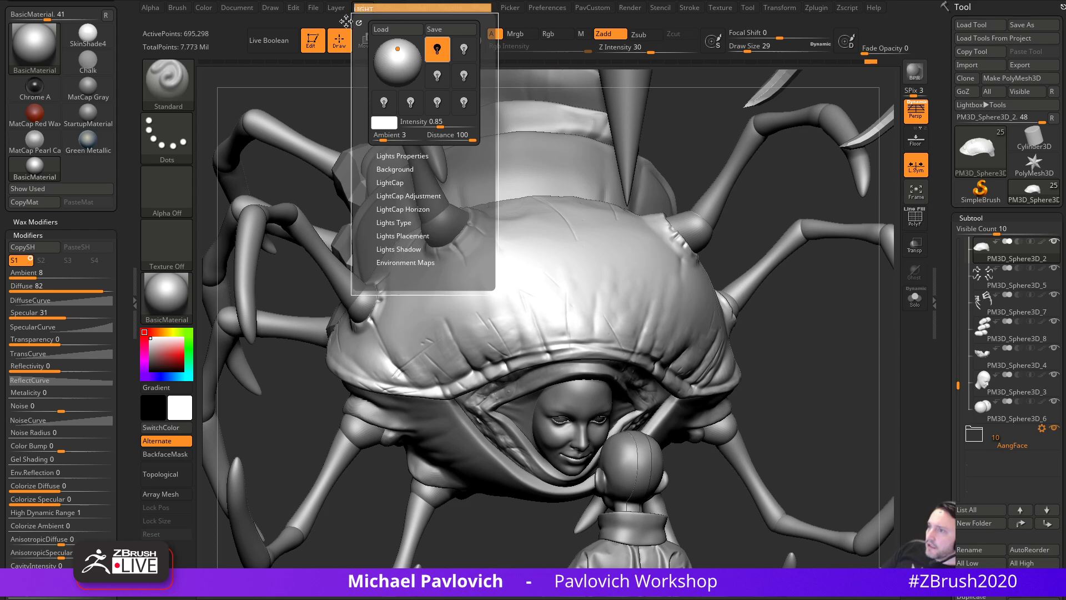
click(491, 8)
- Move the light to the bottom of the preview sphere so it underlights the creature
drag(35, 47, 38, 45)
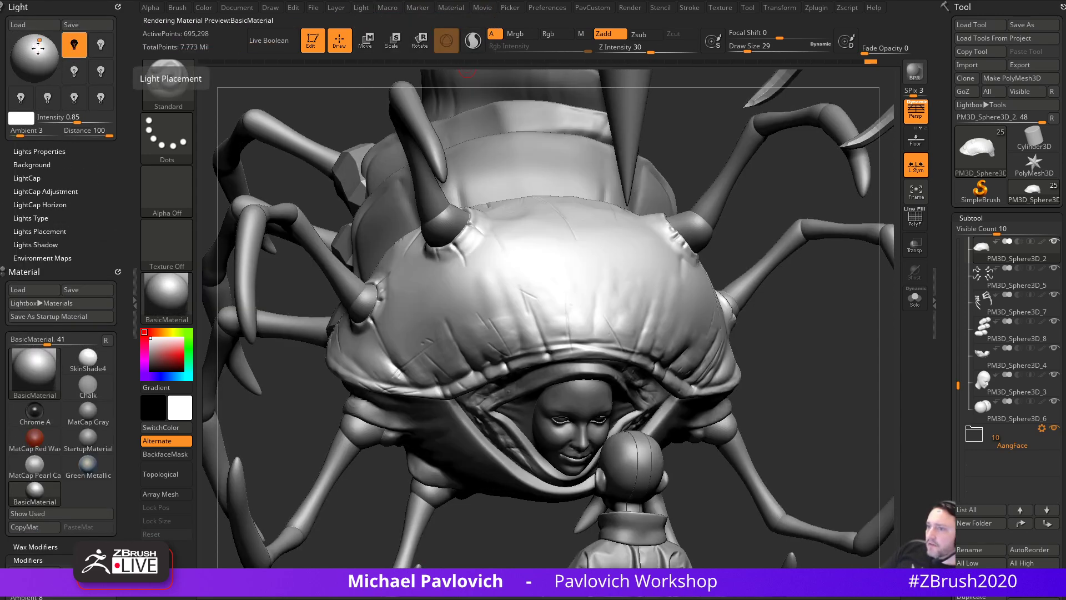
drag(780, 348, 820, 343)
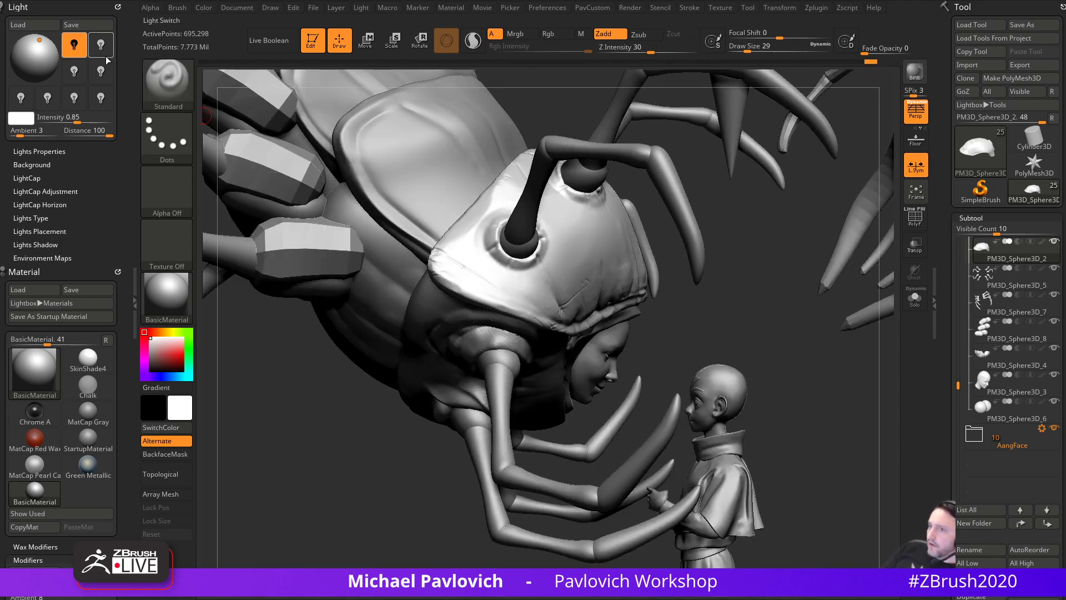
drag(42, 38, 36, 71)
mouse_move(778, 314)
mouse_down()
mouse_move(707, 321)
mouse_move(752, 320)
mouse_move(778, 344)
mouse_move(764, 348)
mouse_move(797, 342)
mouse_move(810, 329)
mouse_move(787, 315)
mouse_move(789, 287)
mouse_up()
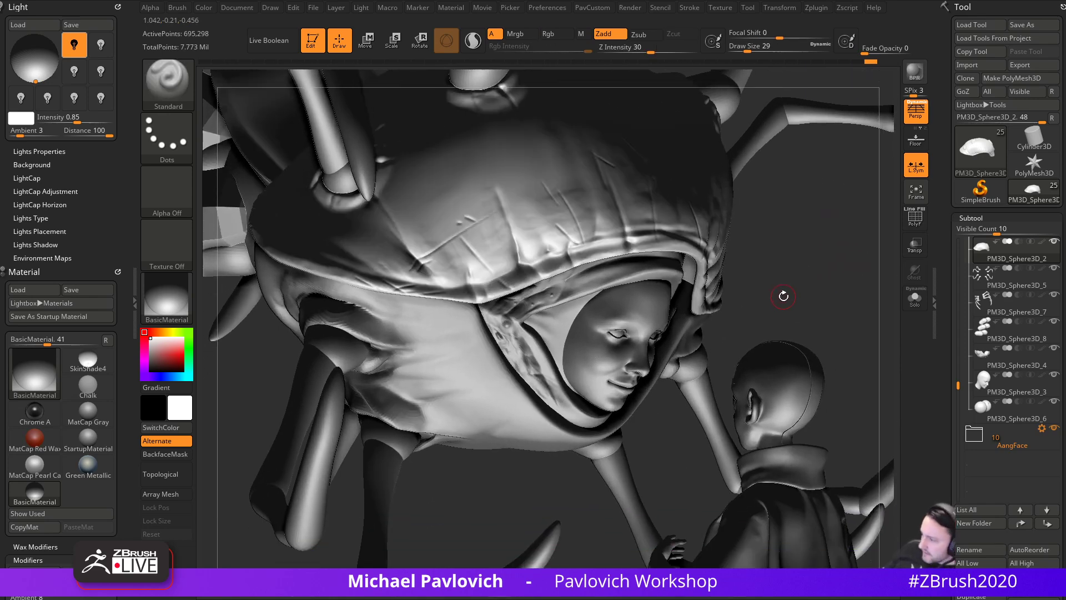
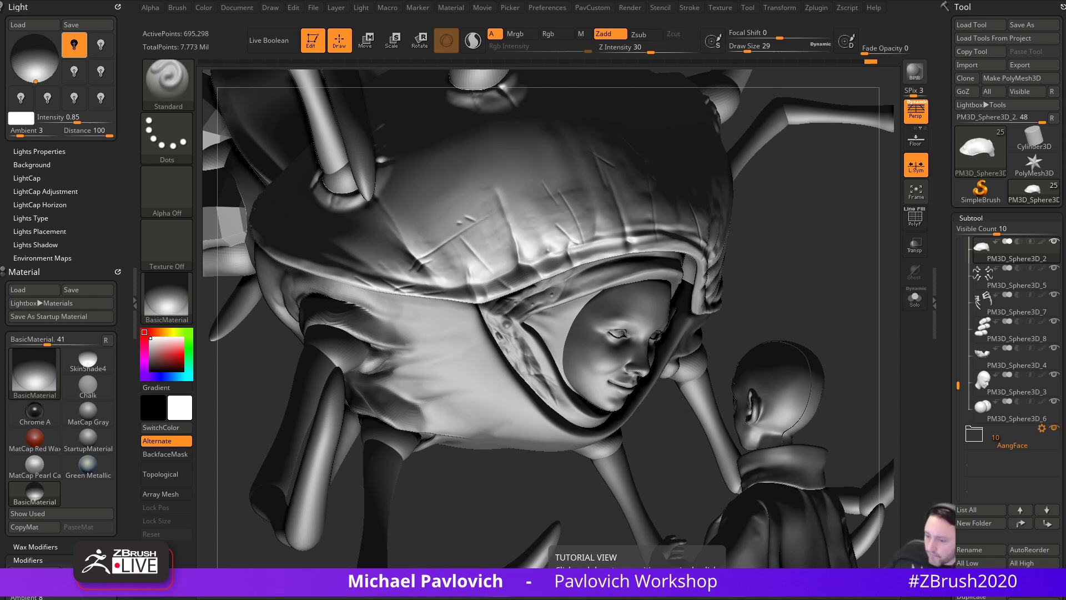
- Apply the matte MatCap Gray material to the creature and view it from the front
drag(852, 280, 807, 299)
click(161, 284)
click(341, 294)
drag(356, 300, 600, 308)
drag(845, 333, 824, 314)
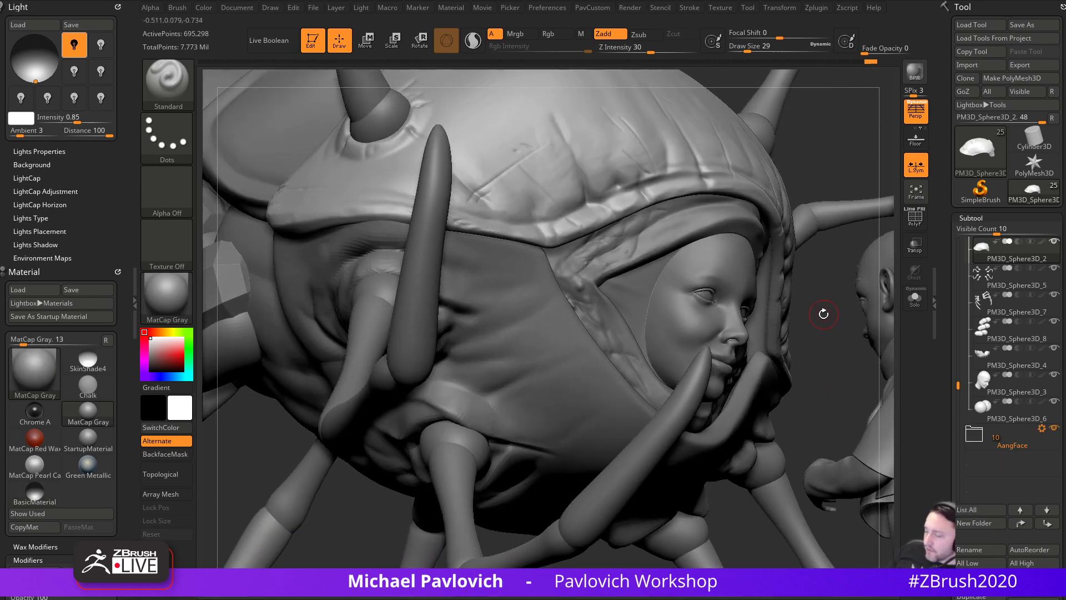
- Switch to DamStandard (BDS) and select the cloth wrap subtool PM3D_Sphere3D_4
key(b)
key(d)
key(s)
alt+click(578, 366)
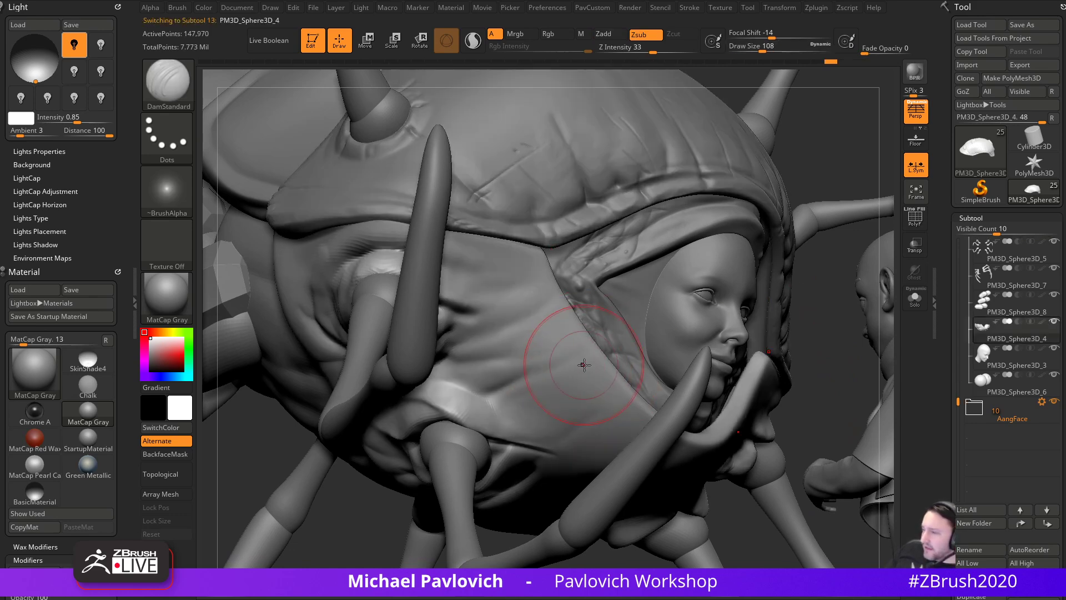
mouse_move(619, 381)
right_down()
mouse_move(797, 305)
mouse_move(571, 340)
right_up()
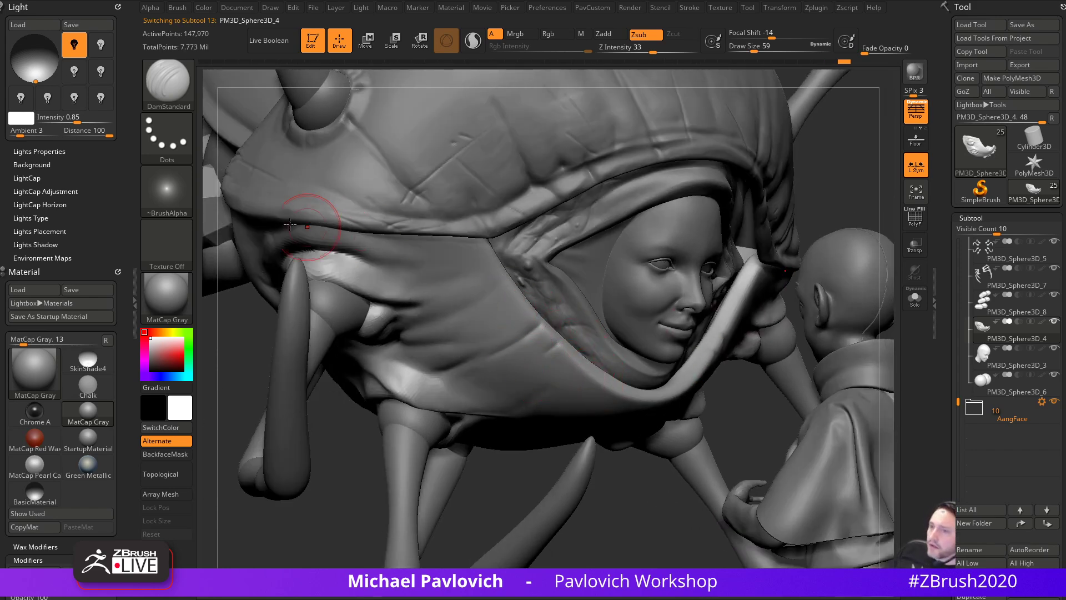
right_drag(648, 482, 560, 341)
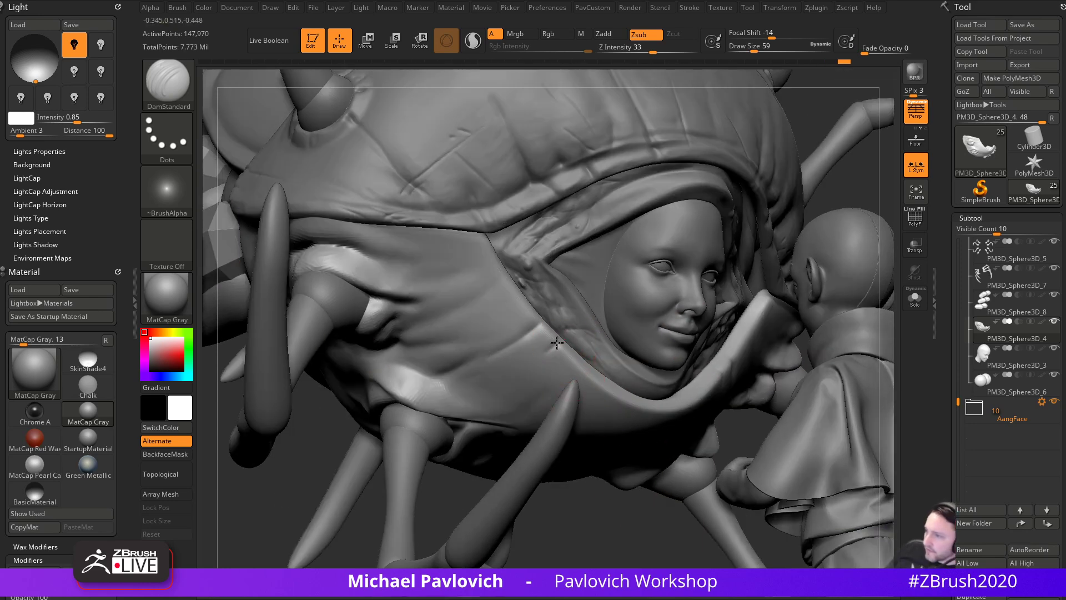
right_drag(586, 515, 545, 378)
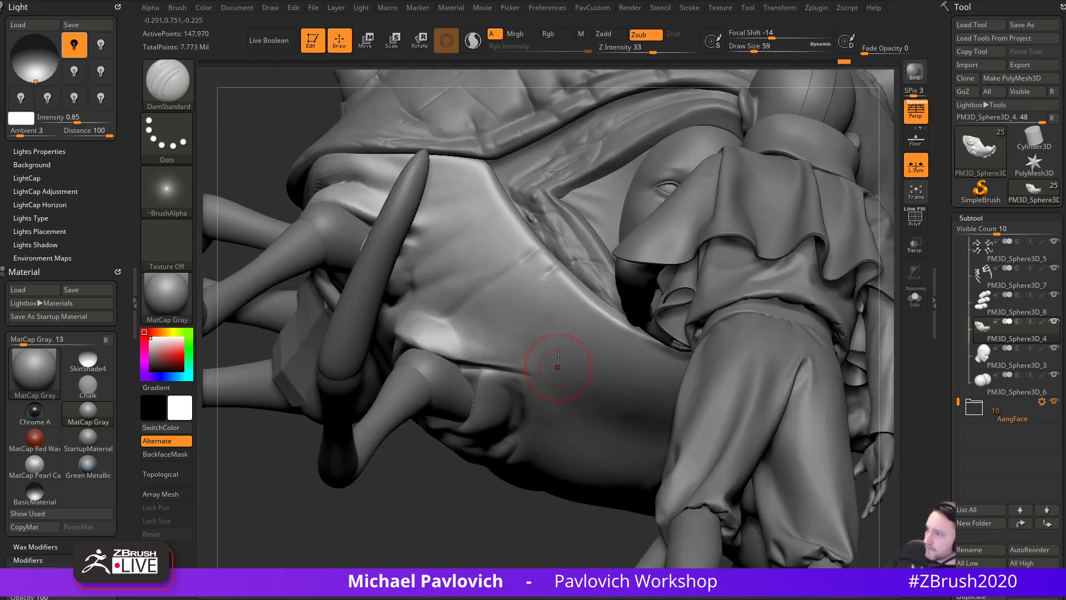
mouse_move(593, 297)
right_down()
mouse_move(443, 509)
mouse_move(551, 373)
right_up()
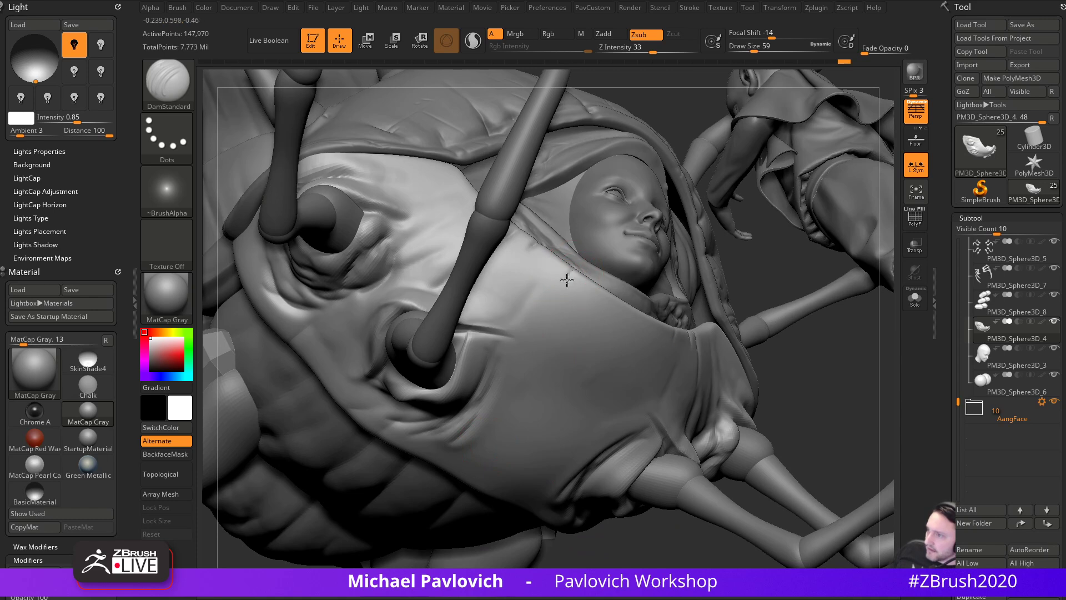
- At Draw Size 177, carve a mirrored crease across the cloth, then deepen it at 140
key(s)
drag(591, 308, 608, 309)
mouse_move(576, 271)
mouse_down()
mouse_move(519, 387)
mouse_move(467, 460)
mouse_up()
key(s)
drag(589, 369, 584, 368)
mouse_move(576, 273)
mouse_down()
mouse_move(539, 355)
mouse_move(454, 463)
mouse_up()
drag(808, 386, 792, 298)
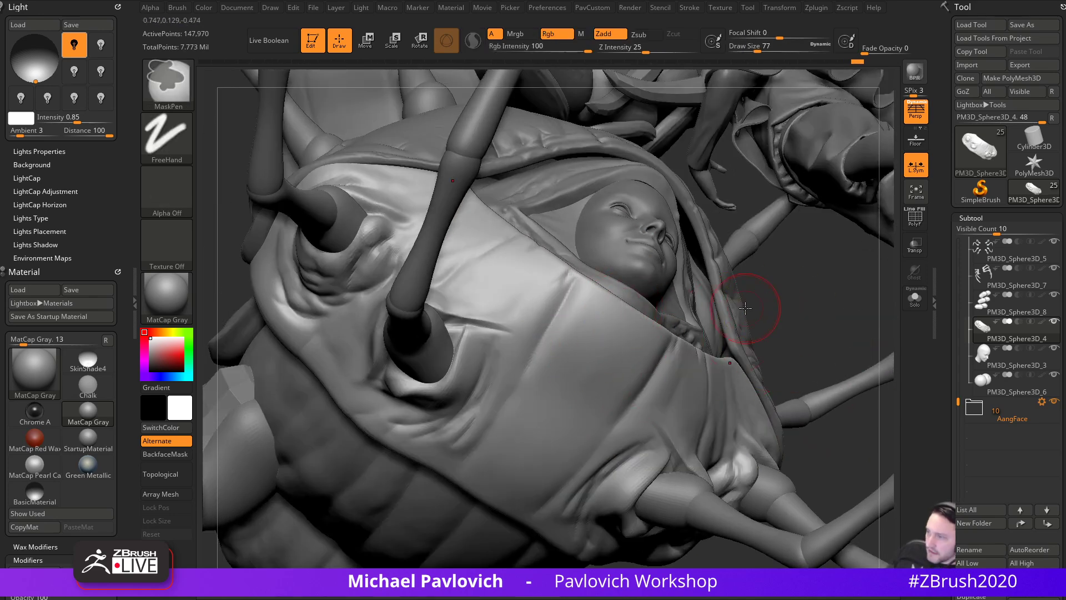
- Carve a crease from the cloth edge, build it up with Clay, and sharpen it with Pinch
mouse_move(624, 305)
mouse_down()
mouse_move(596, 359)
mouse_move(593, 420)
mouse_up()
key(3)
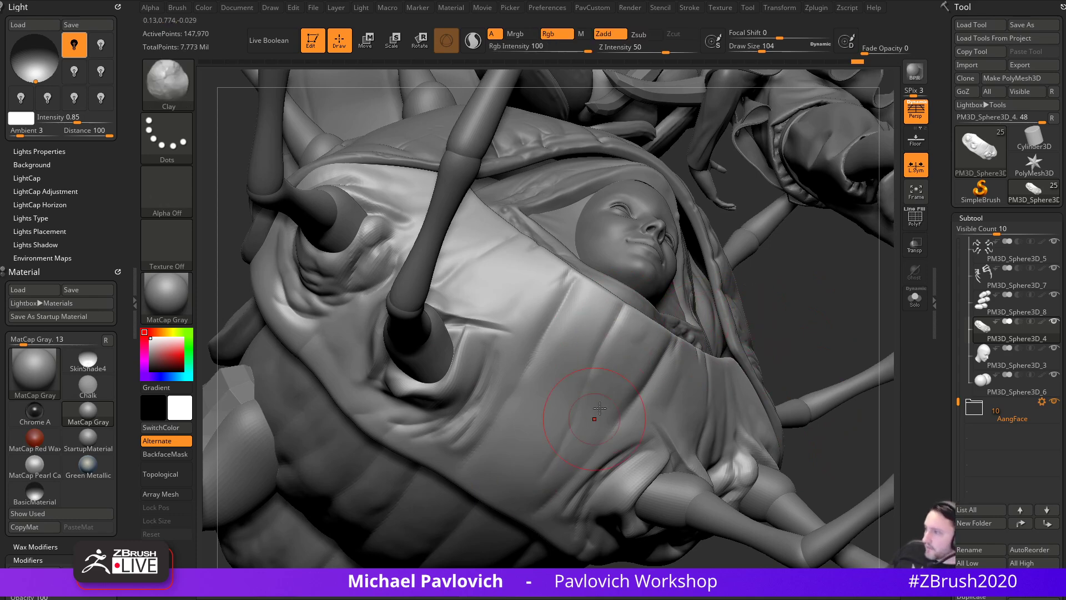
drag(566, 313, 504, 452)
alt+drag(785, 277, 791, 331)
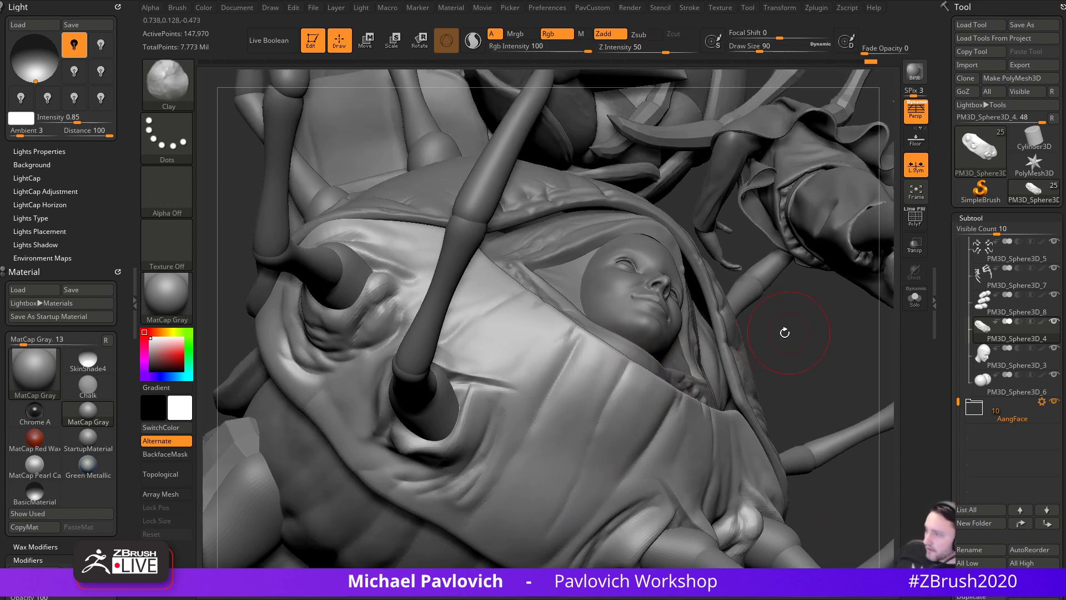
key(5)
drag(575, 337, 524, 453)
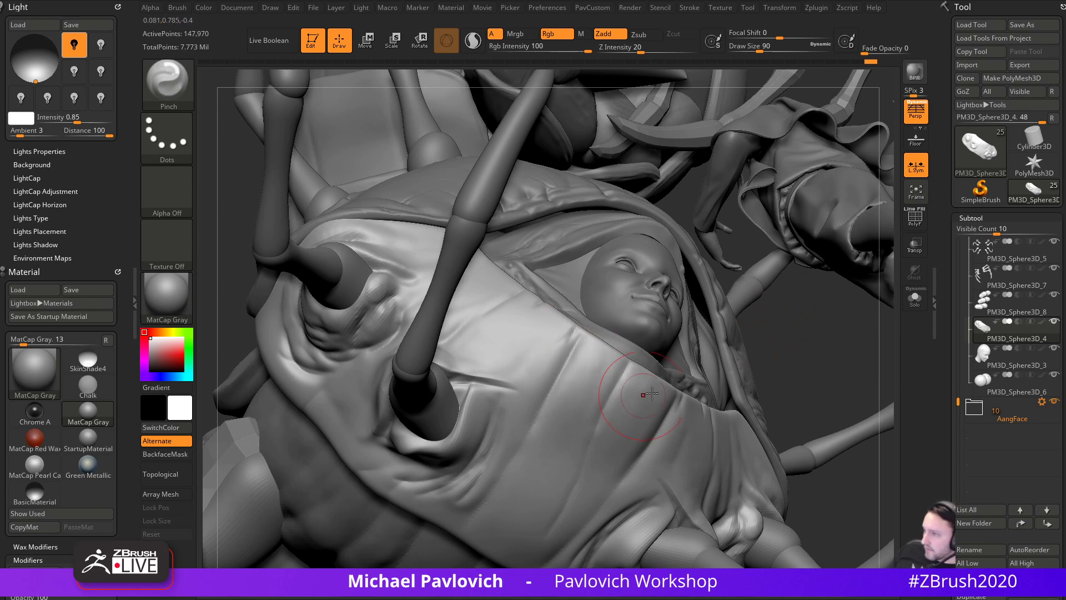
drag(784, 390, 682, 393)
drag(257, 373, 347, 449)
- Build up more clay on the cloth fold beside the face
key(2)
drag(835, 245, 864, 272)
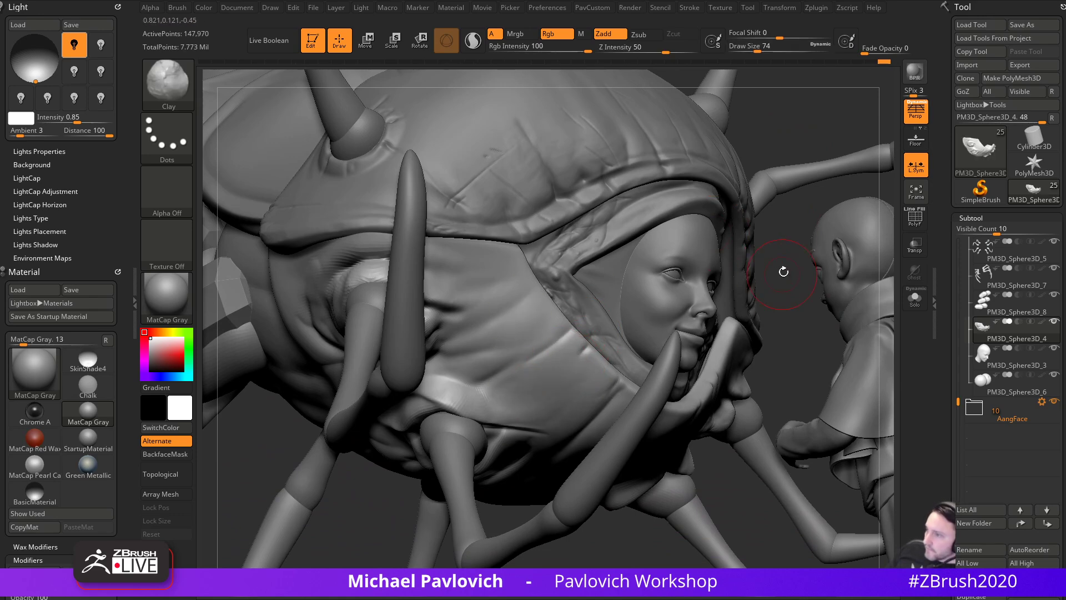
drag(778, 276, 734, 308)
drag(477, 315, 486, 325)
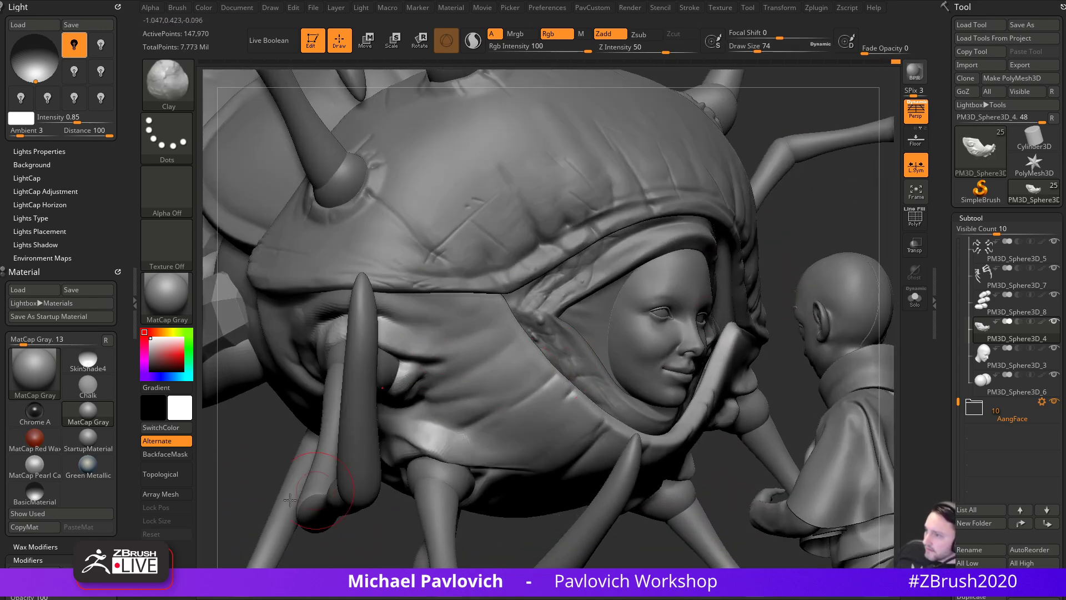
drag(217, 484, 266, 441)
alt+drag(555, 499, 448, 564)
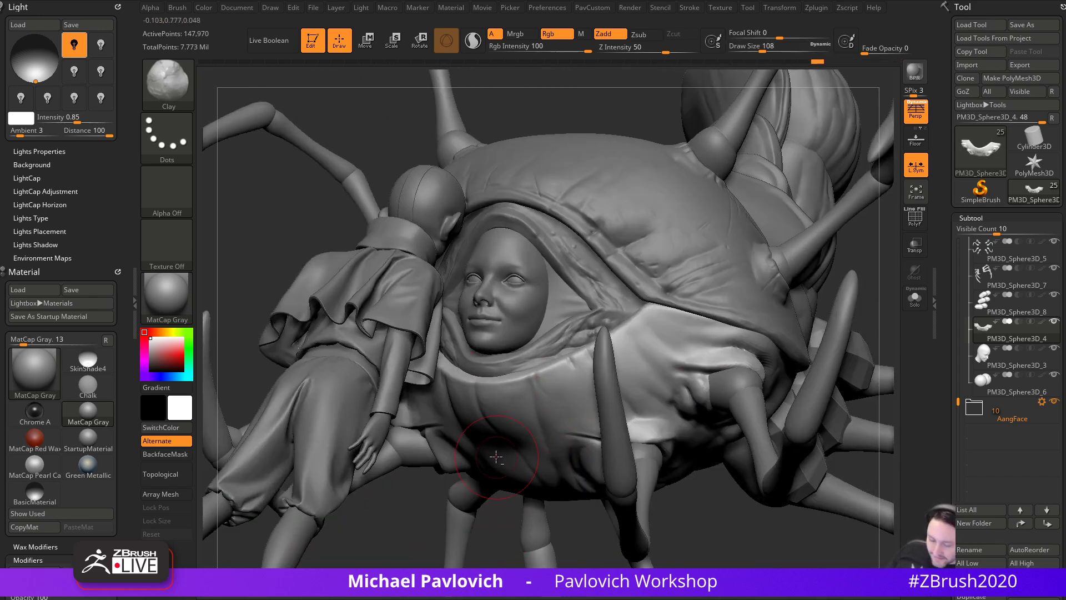
- Flatten the cloth surface and the fold near the lower lip with TrimDynamic (BTD) strokes
key(b)
key(t)
key(d)
drag(411, 516, 311, 505)
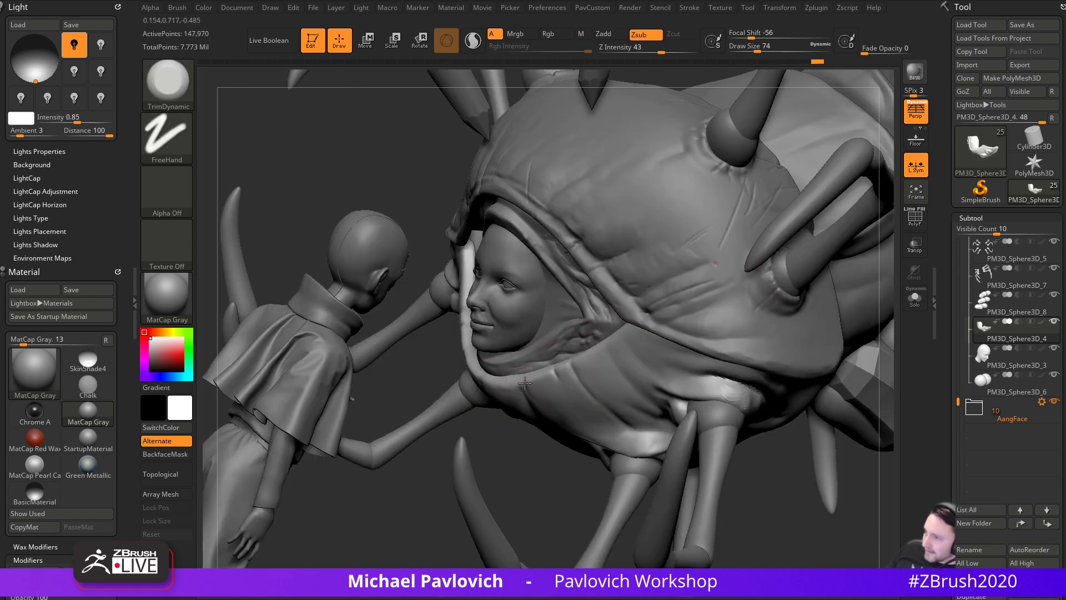
mouse_move(478, 455)
mouse_down()
mouse_move(524, 444)
mouse_move(515, 459)
mouse_up()
drag(564, 374, 638, 333)
alt+drag(261, 317, 508, 373)
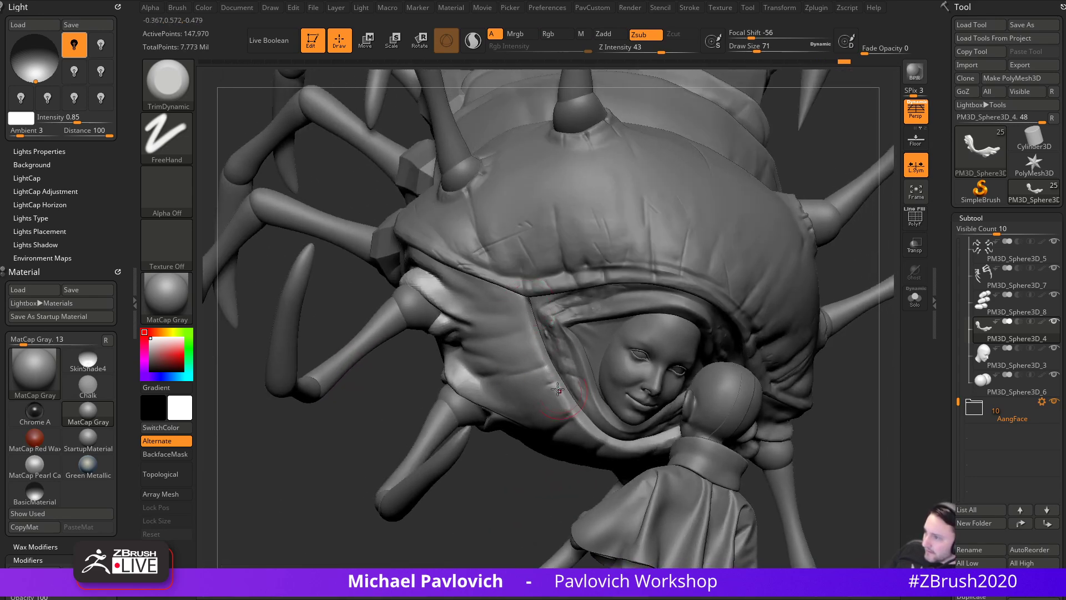
drag(521, 491, 516, 465)
drag(566, 416, 567, 387)
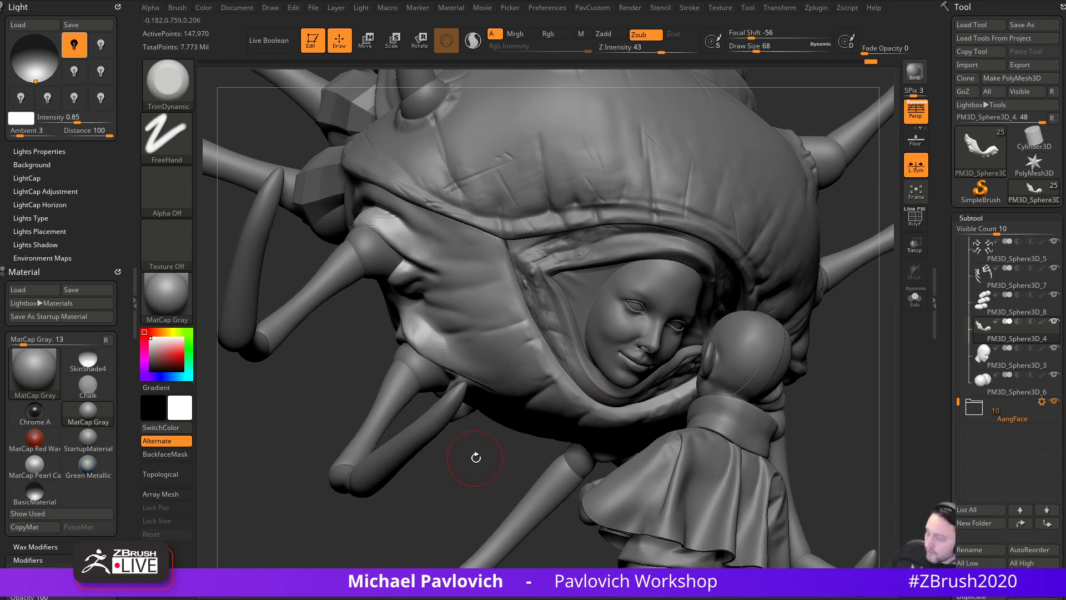
drag(474, 461, 482, 483)
- Return to DamStandard at Draw Size 44 and smooth the ring around the face
key(b)
key(d)
key(s)
drag(395, 464, 355, 478)
key(bracketright)
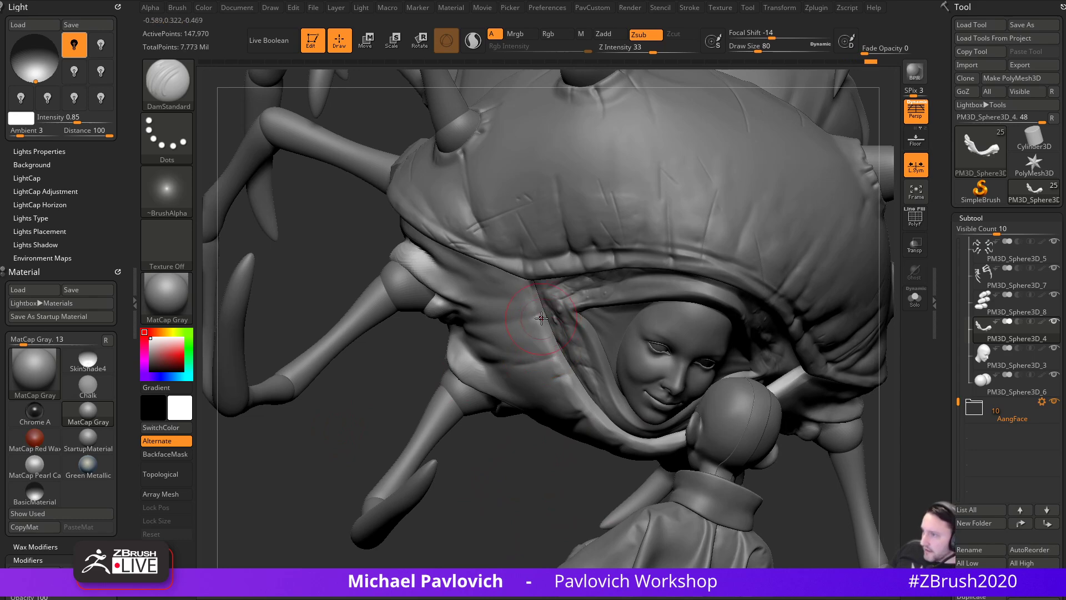
mouse_move(560, 434)
alt+mouse_down()
mouse_move(539, 402)
mouse_move(553, 367)
alt+mouse_up()
key(s)
drag(516, 467, 406, 439)
mouse_move(587, 395)
shift+mouse_down()
mouse_move(637, 408)
mouse_move(710, 381)
shift+mouse_up()
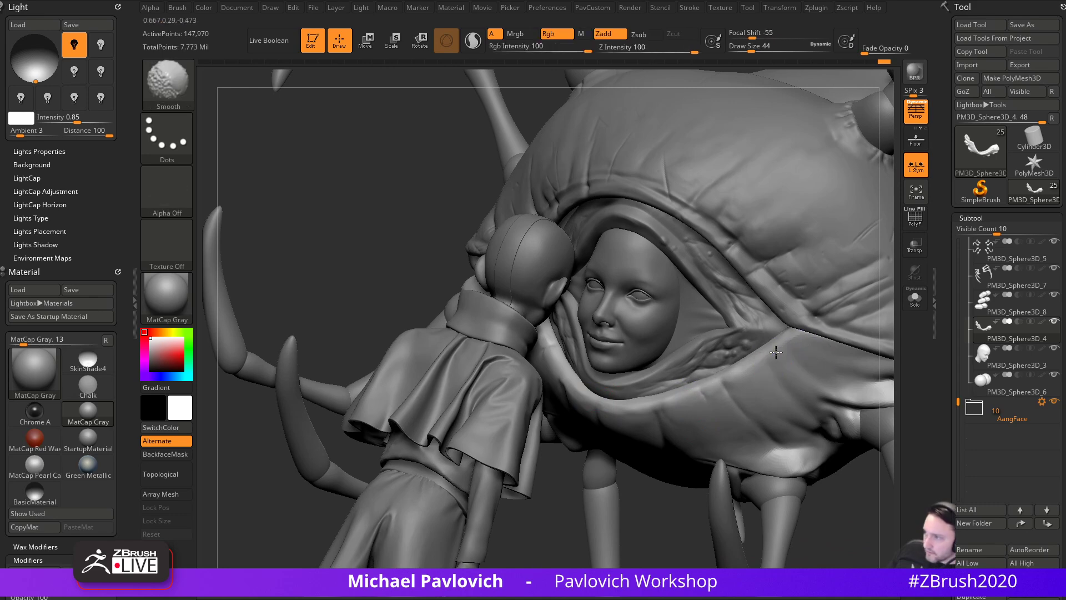
- At Draw Size 74, cut creases from the mouth rim down the lower flesh
drag(665, 512, 632, 513)
key(s)
click(689, 409)
key(s)
drag(683, 374, 704, 415)
drag(724, 368, 755, 405)
drag(624, 497, 618, 424)
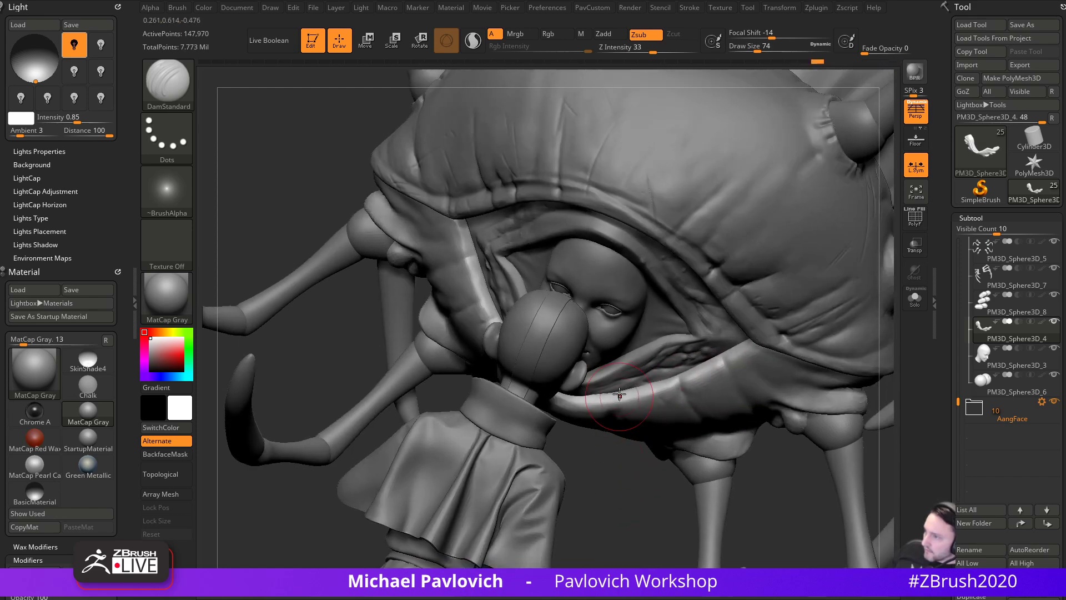
mouse_move(611, 466)
mouse_down()
mouse_move(661, 511)
mouse_move(578, 396)
mouse_up()
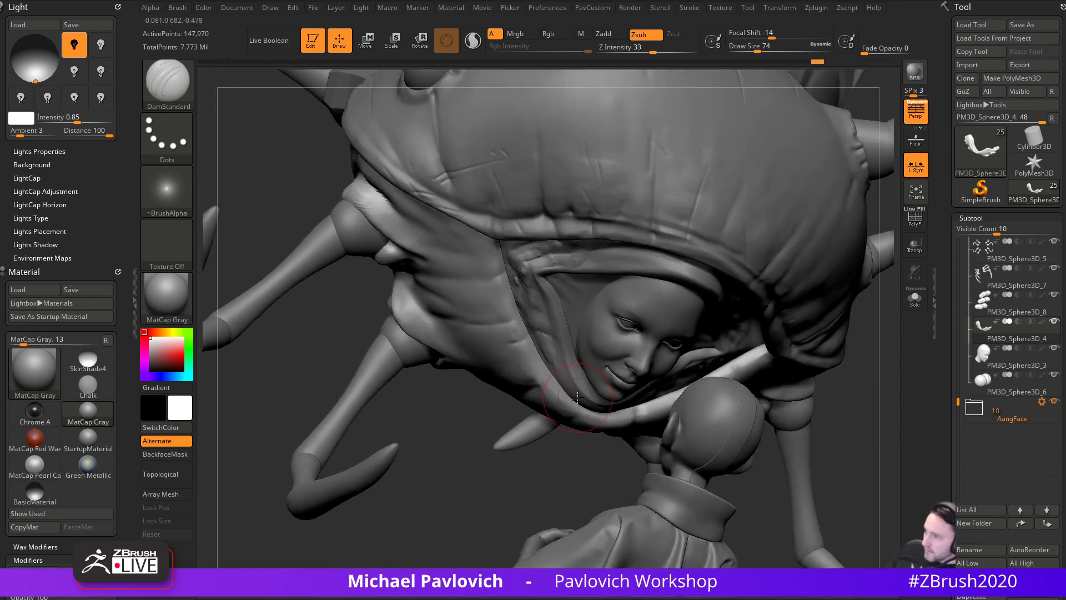
drag(499, 443, 529, 329)
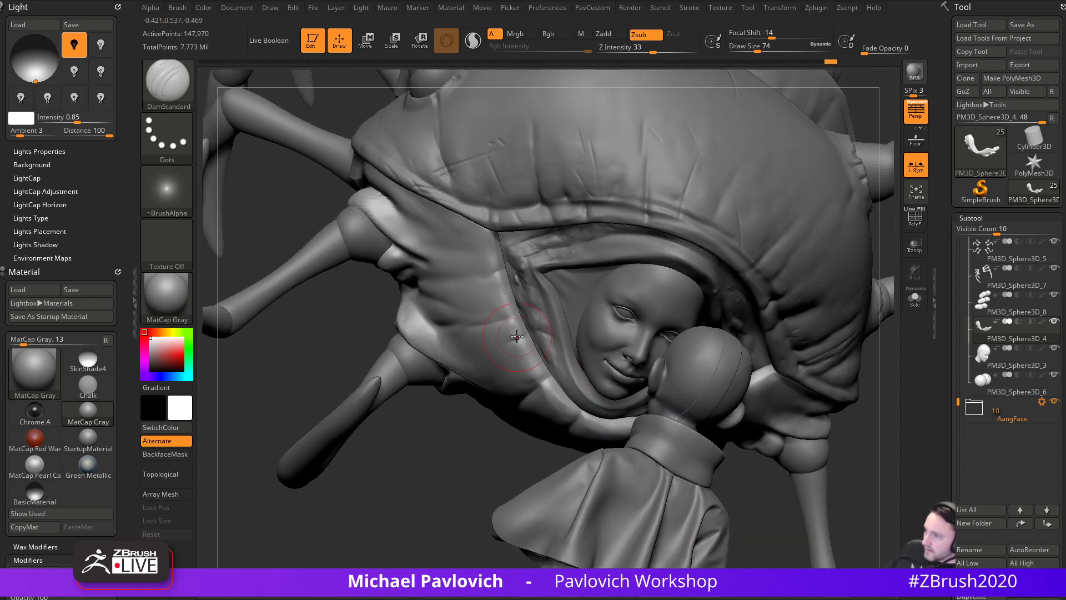
drag(502, 444, 688, 421)
mouse_move(561, 444)
mouse_down()
mouse_move(709, 428)
mouse_move(572, 440)
mouse_up()
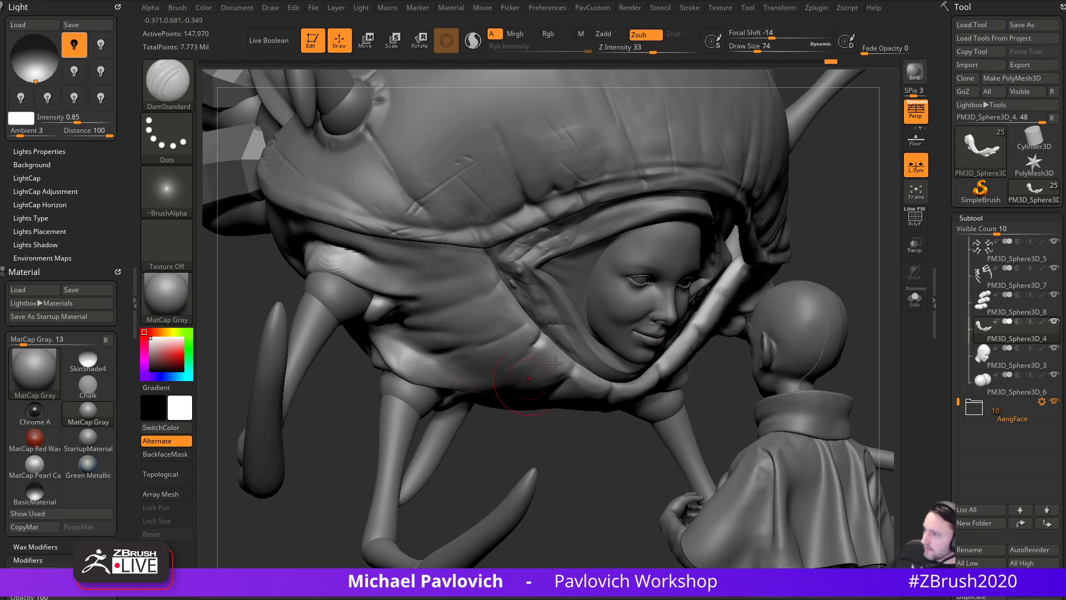
- Select the hood and test a diagonal crease at Draw Size 59, then 35, undoing it
alt+click(517, 177)
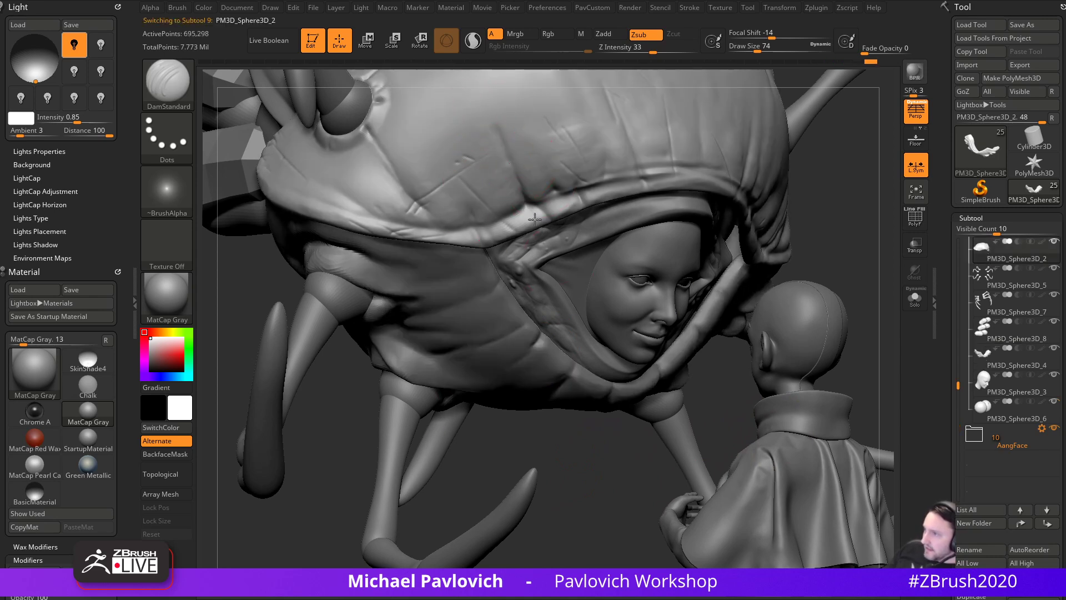
key(s)
drag(495, 149, 489, 148)
drag(435, 107, 547, 193)
drag(477, 167, 518, 125)
key(ctrl+z)
key(s)
- Carve converging and small creases into the hood, then undo the last ones
drag(452, 154, 493, 179)
key(ctrl+z)
drag(433, 164, 483, 124)
drag(580, 92, 604, 149)
drag(567, 115, 614, 147)
mouse_move(711, 100)
right_down()
mouse_move(742, 138)
mouse_move(656, 219)
mouse_move(688, 71)
mouse_move(681, 125)
right_up()
drag(679, 131, 687, 106)
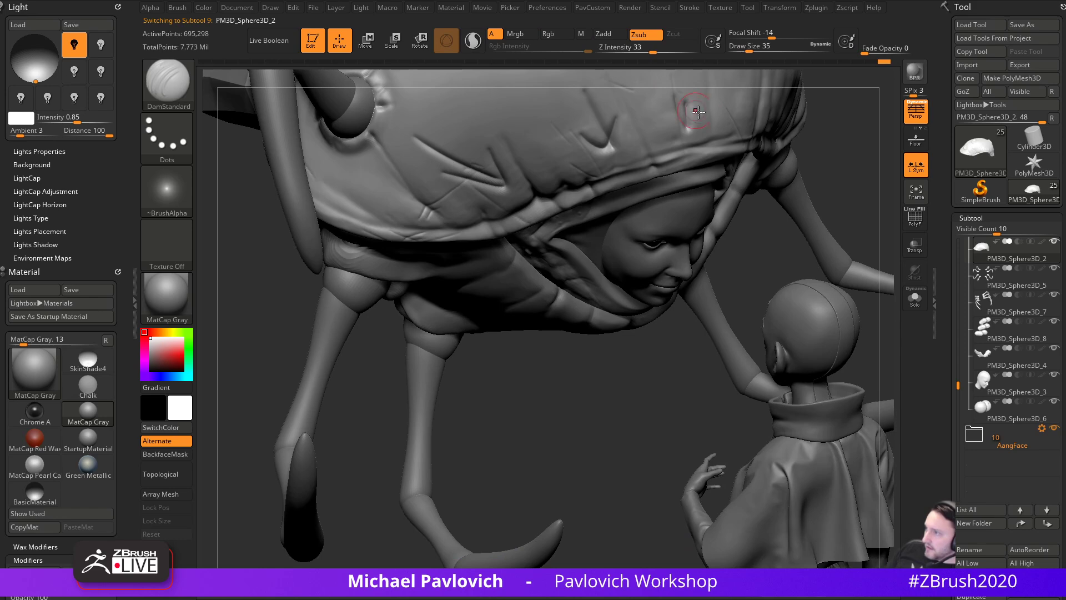
key(ctrl+z)
key(ctrl+z)
key(ctrl+z)
right_drag(602, 428, 587, 409)
key(ctrl+z)
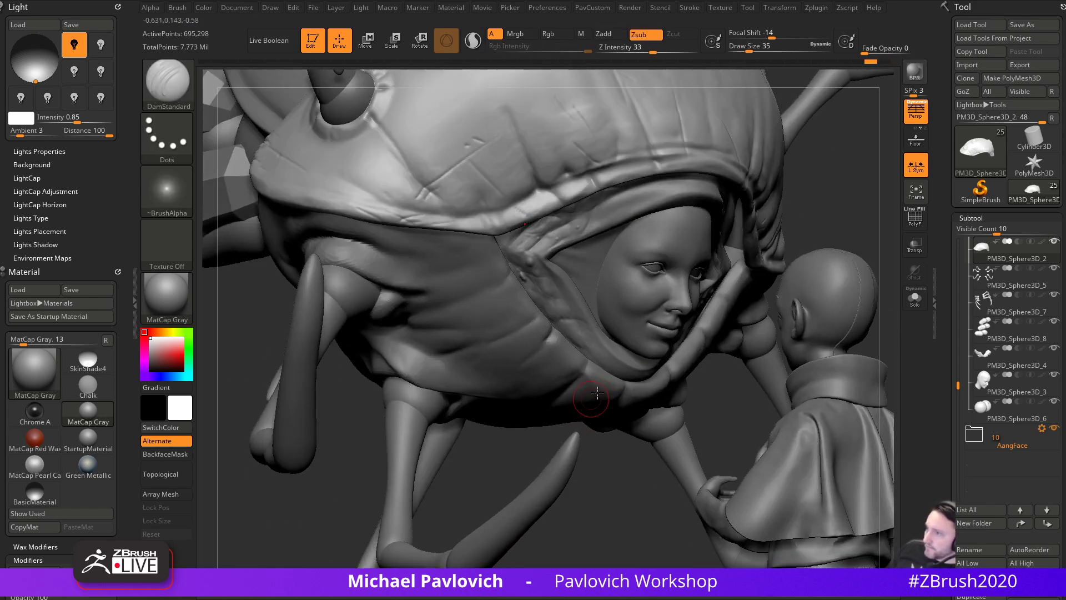
- Reselect the cloth wrap at Draw Size 90, then carve and deepen a short crease on the hood rim
alt+click(520, 418)
mouse_move(542, 438)
right_down()
mouse_move(523, 417)
mouse_move(567, 418)
right_up()
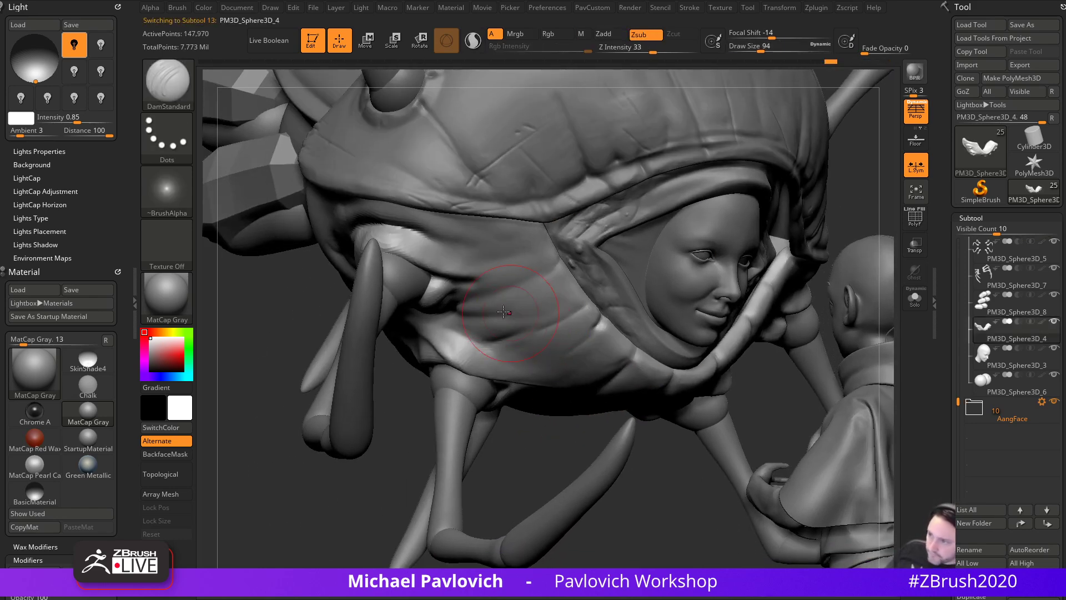
key(s)
drag(514, 318, 568, 266)
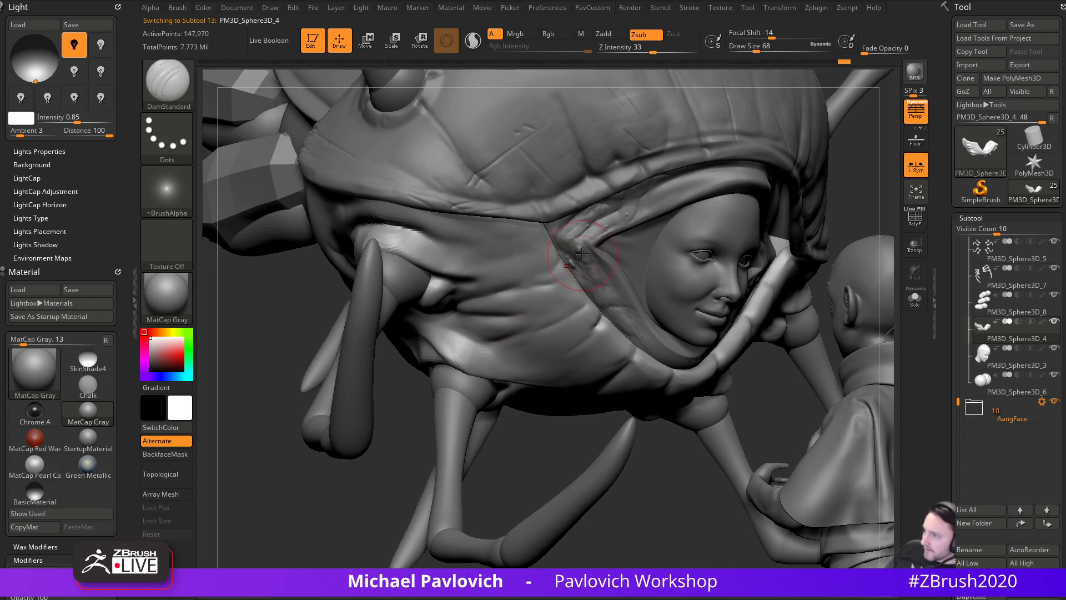
drag(683, 458, 700, 270)
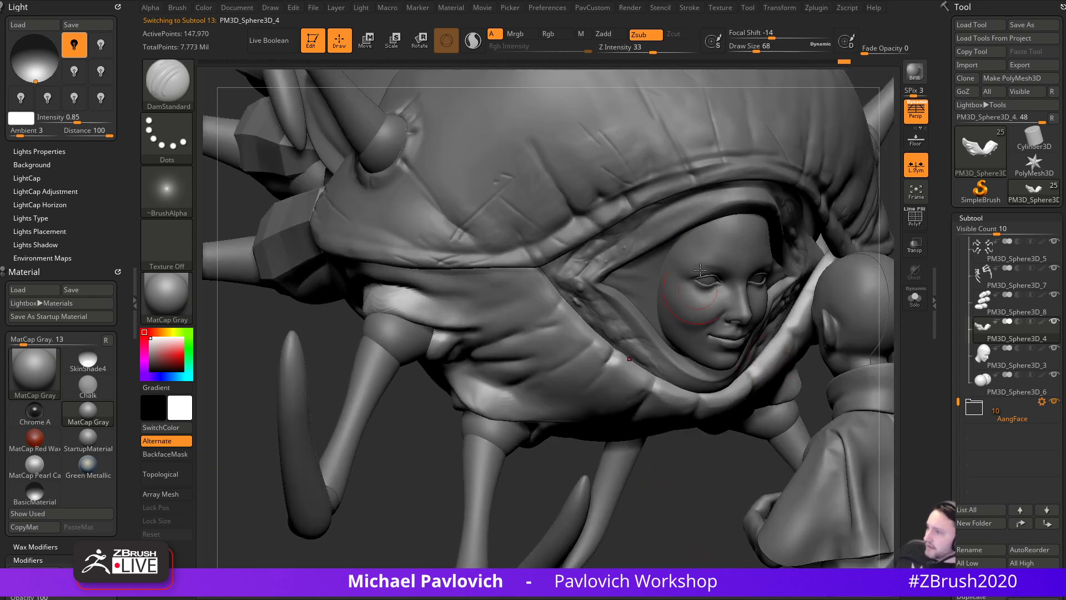
alt+click(660, 352)
drag(702, 462, 671, 447)
key(s)
drag(615, 328, 609, 326)
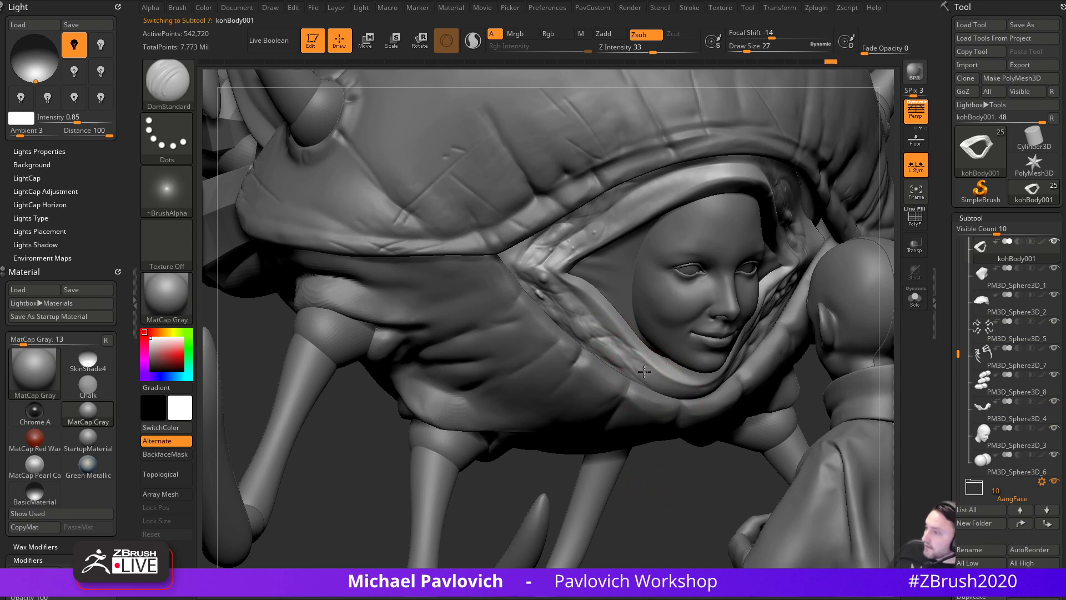
drag(571, 289, 563, 285)
drag(644, 218, 628, 217)
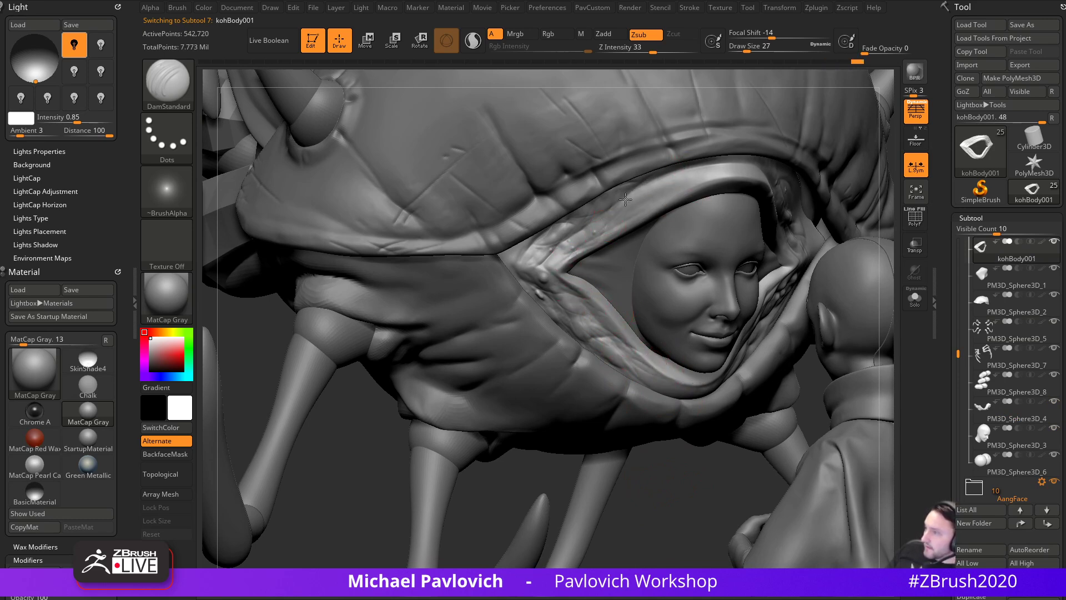
- Select PM3D_Sphere3D_4 and carve short creases beside the face at Draw Size 56
drag(379, 404, 444, 383)
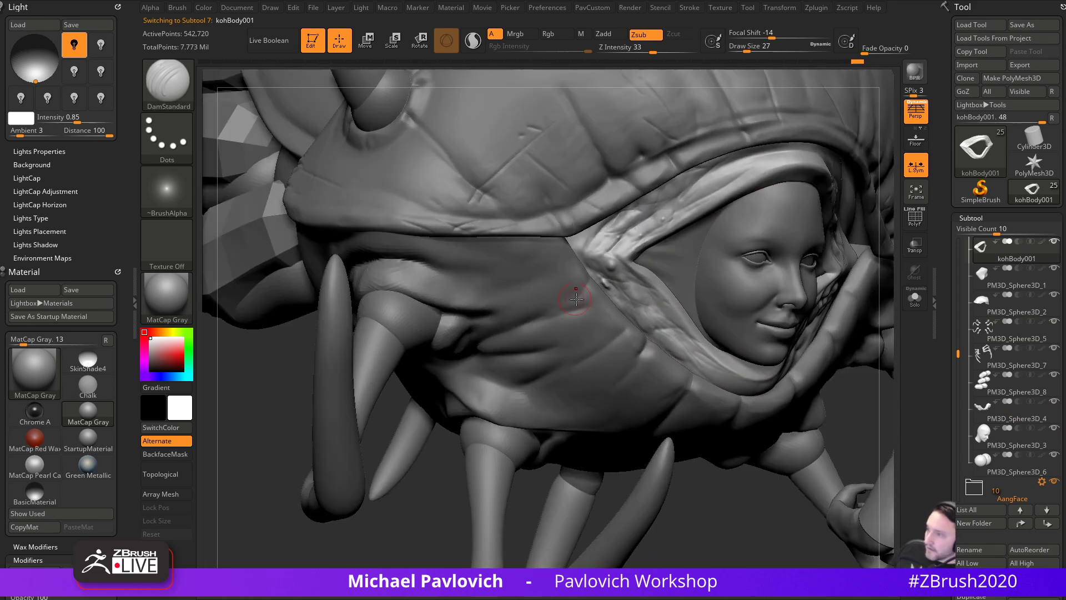
alt+click(592, 276)
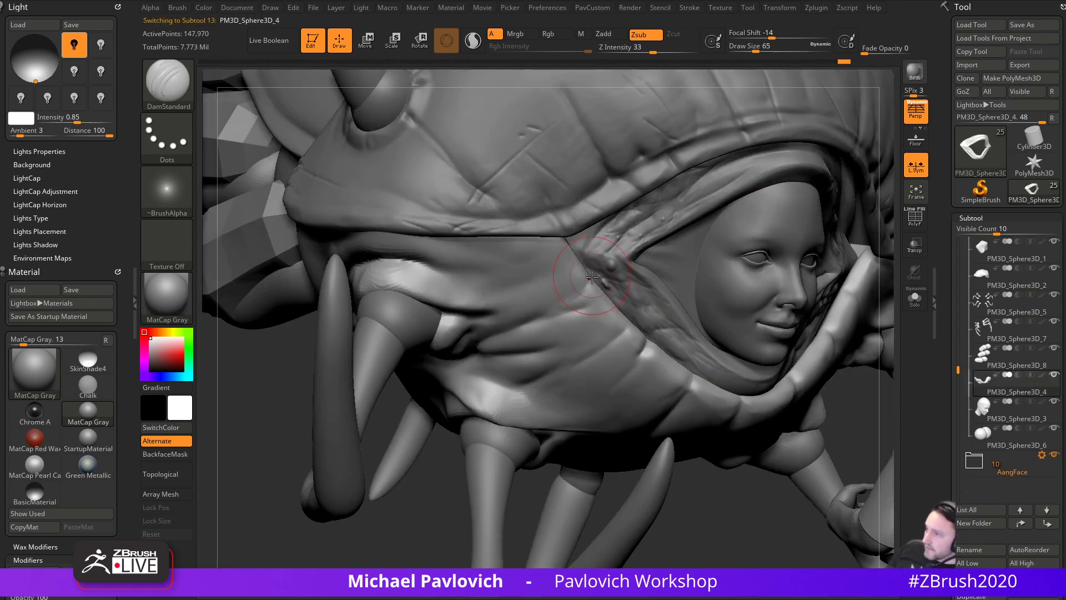
key([)
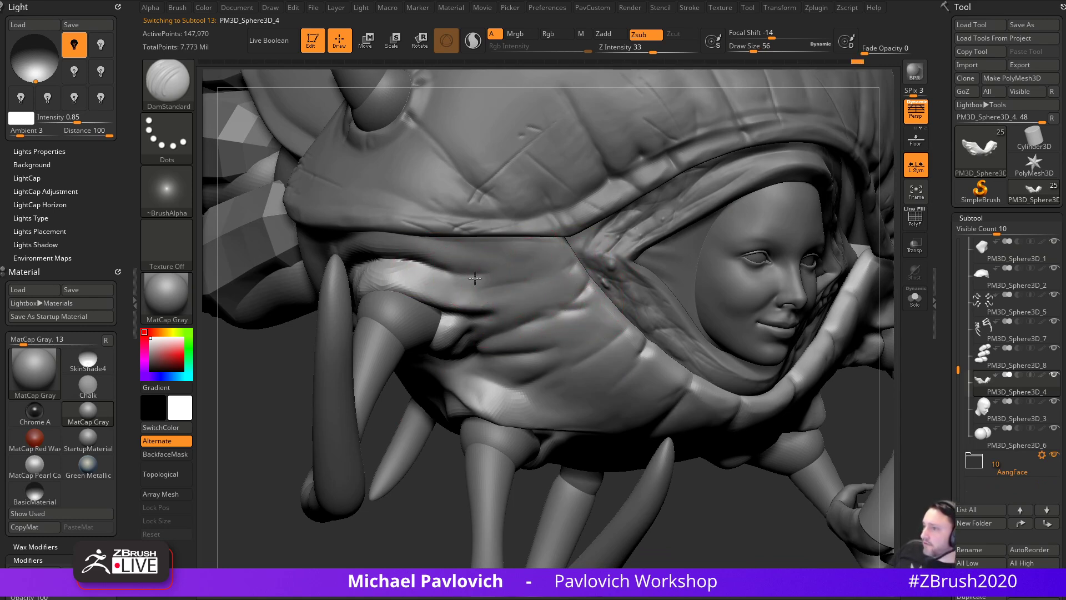
mouse_move(479, 287)
mouse_down()
mouse_move(507, 280)
mouse_move(493, 267)
mouse_move(505, 264)
mouse_up()
- With Clay at size 46, build up the body surface and the plate right of the face
key(b)
key(c)
key(l)
key(s)
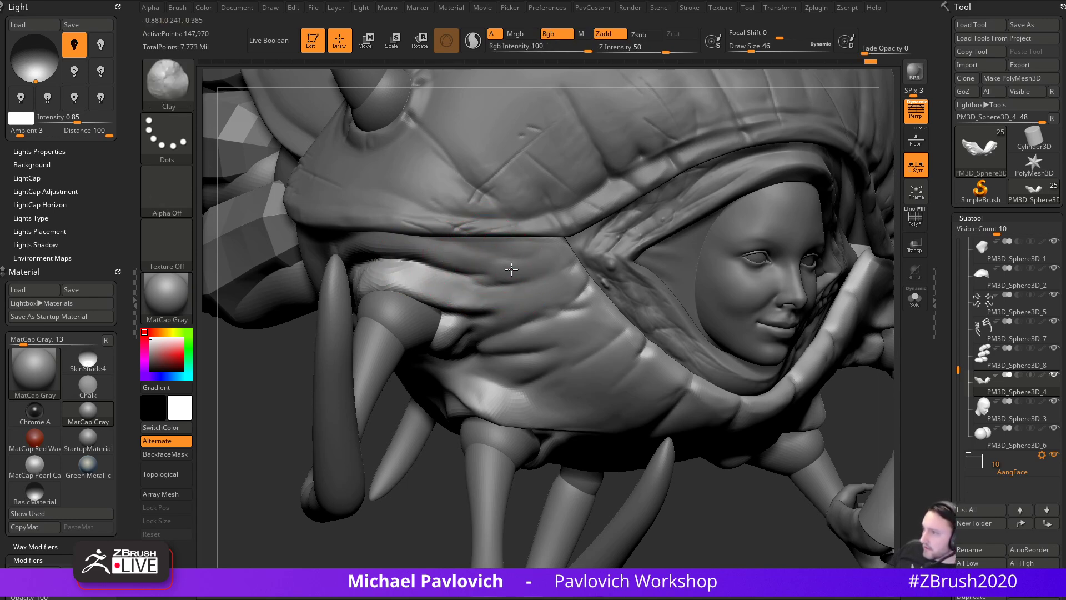
drag(581, 296, 605, 316)
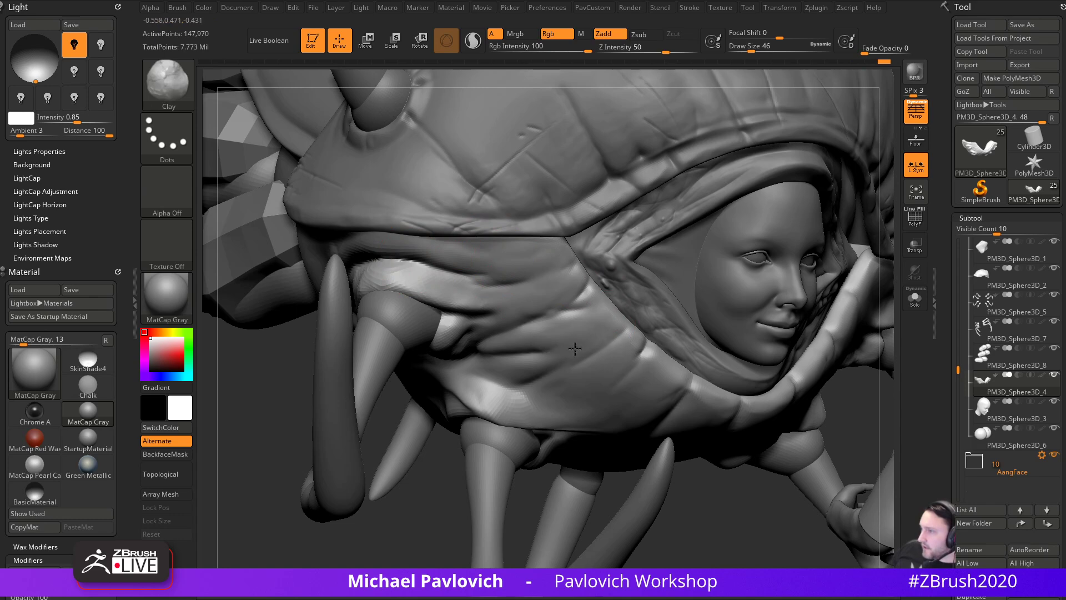
drag(443, 504, 613, 384)
mouse_move(432, 548)
mouse_down()
mouse_move(369, 478)
mouse_move(398, 352)
mouse_up()
mouse_move(694, 311)
mouse_down()
mouse_move(701, 318)
mouse_move(757, 235)
mouse_up()
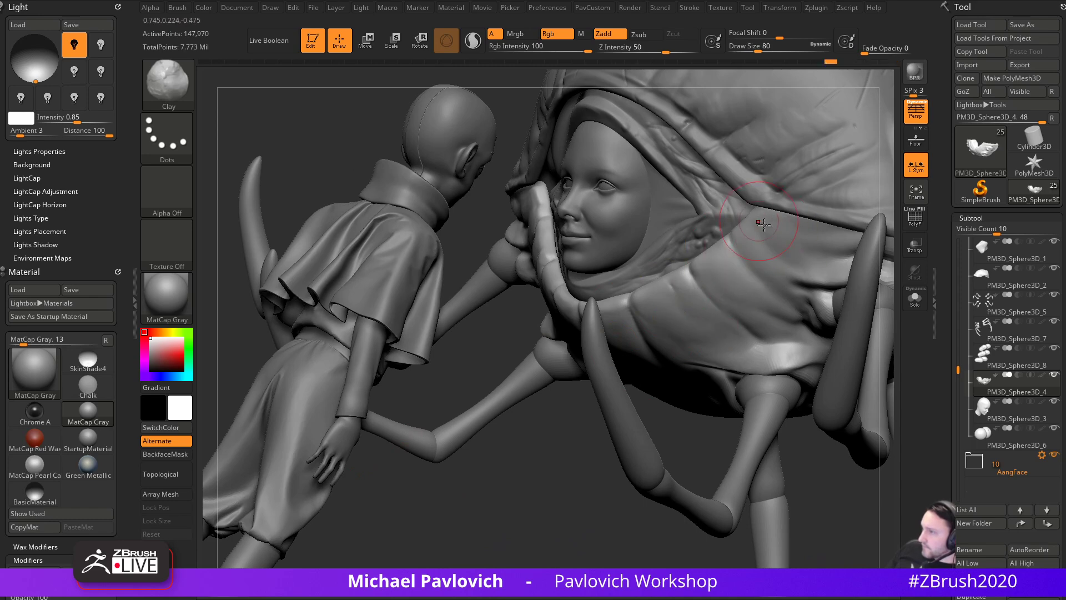
drag(522, 507, 585, 445)
mouse_move(654, 487)
mouse_down()
mouse_move(678, 509)
mouse_move(623, 497)
mouse_up()
mouse_move(417, 493)
alt+mouse_down()
mouse_move(581, 535)
mouse_move(488, 537)
alt+mouse_up()
- Deepen creases beside the arm socket with DamStandard, then reshape the leg-socket fold with Move
key(b)
key(d)
key(s)
mouse_move(612, 274)
mouse_down()
mouse_move(586, 248)
mouse_move(634, 252)
mouse_up()
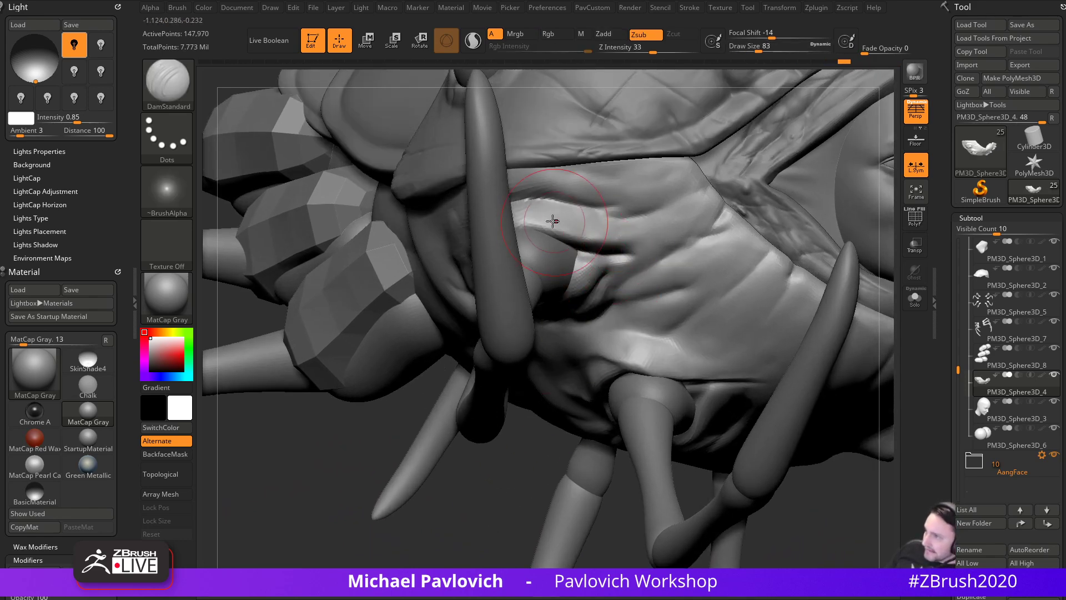
mouse_move(500, 528)
mouse_down()
mouse_move(459, 507)
mouse_move(522, 408)
mouse_move(542, 314)
mouse_up()
key(b)
key(m)
key(v)
drag(521, 218, 554, 240)
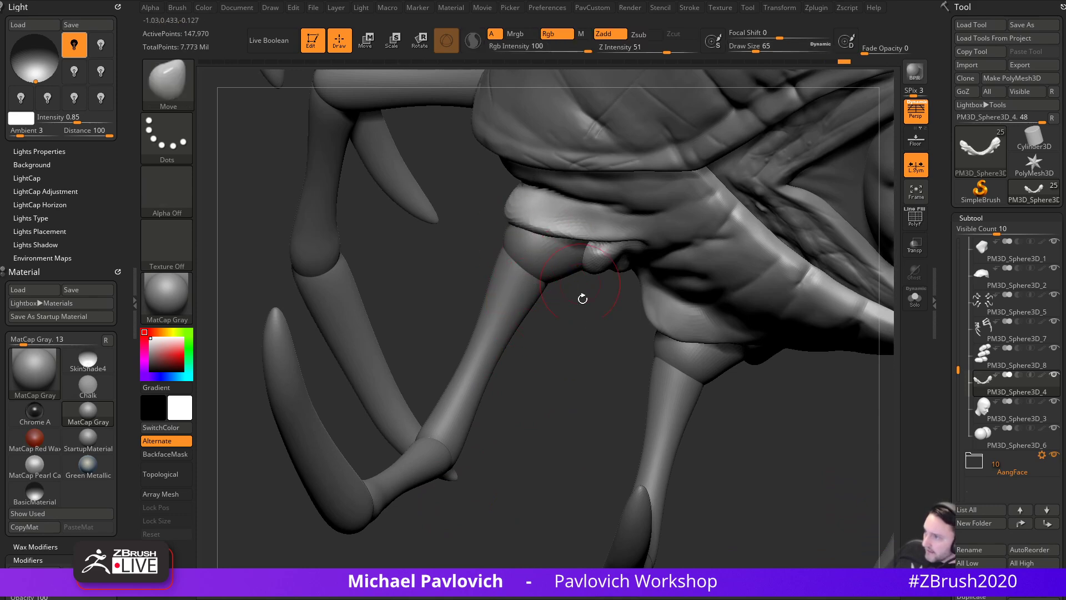
drag(580, 279, 583, 257)
mouse_move(587, 349)
mouse_down()
mouse_move(587, 260)
mouse_move(610, 235)
mouse_up()
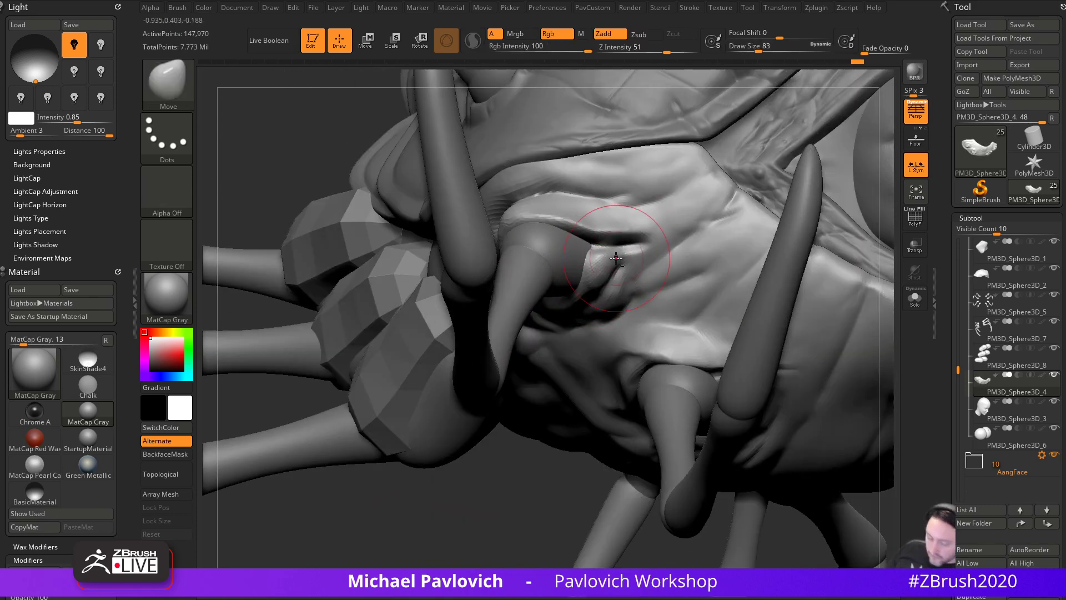
- Try Pinch, then return to Clay at size 25 and orbit to a low angle on the socket
key(b)
key(p)
key(i)
drag(494, 445, 507, 488)
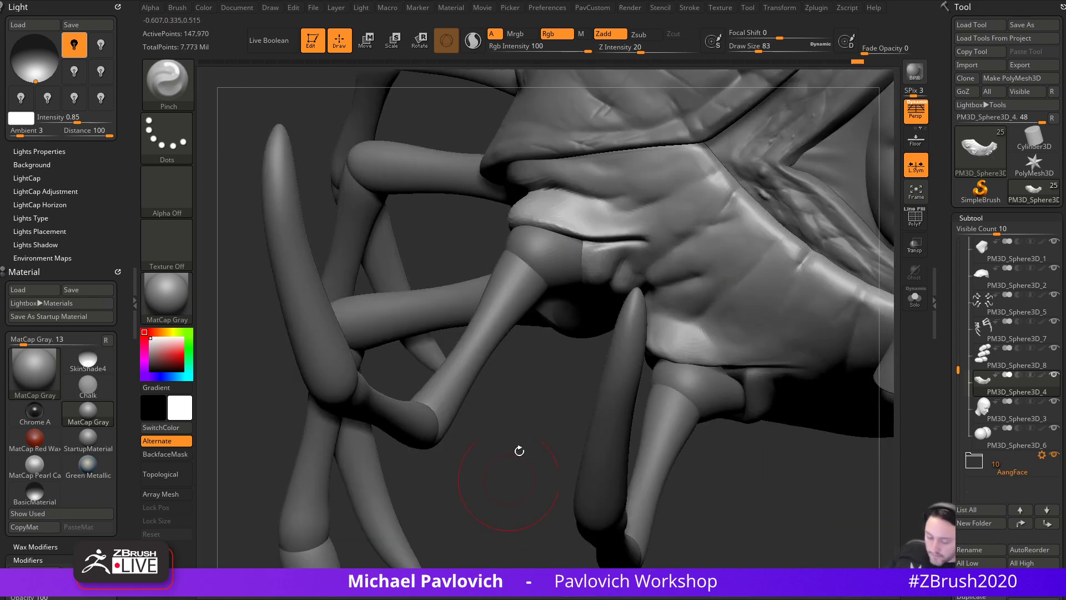
key(b)
key(c)
key(l)
key(s)
drag(565, 257, 560, 258)
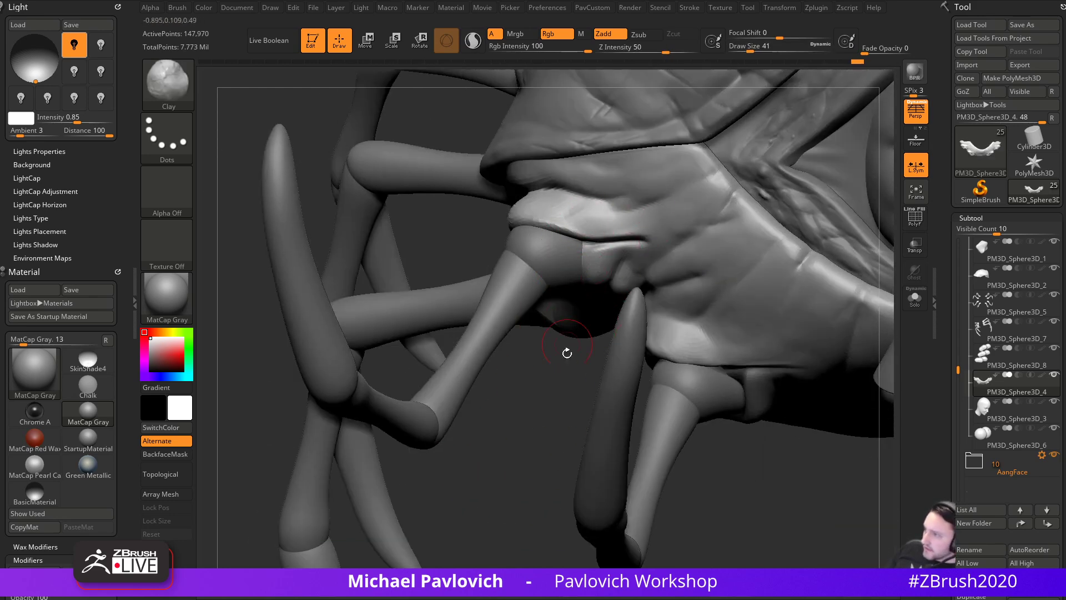
drag(568, 335, 627, 226)
key(s)
mouse_move(590, 333)
mouse_down()
mouse_move(612, 255)
mouse_move(649, 215)
mouse_move(586, 361)
mouse_up()
- With Clay at size 41, shape the socket fold's end, the hollow below it and the upper fold
key(s)
drag(631, 249, 637, 242)
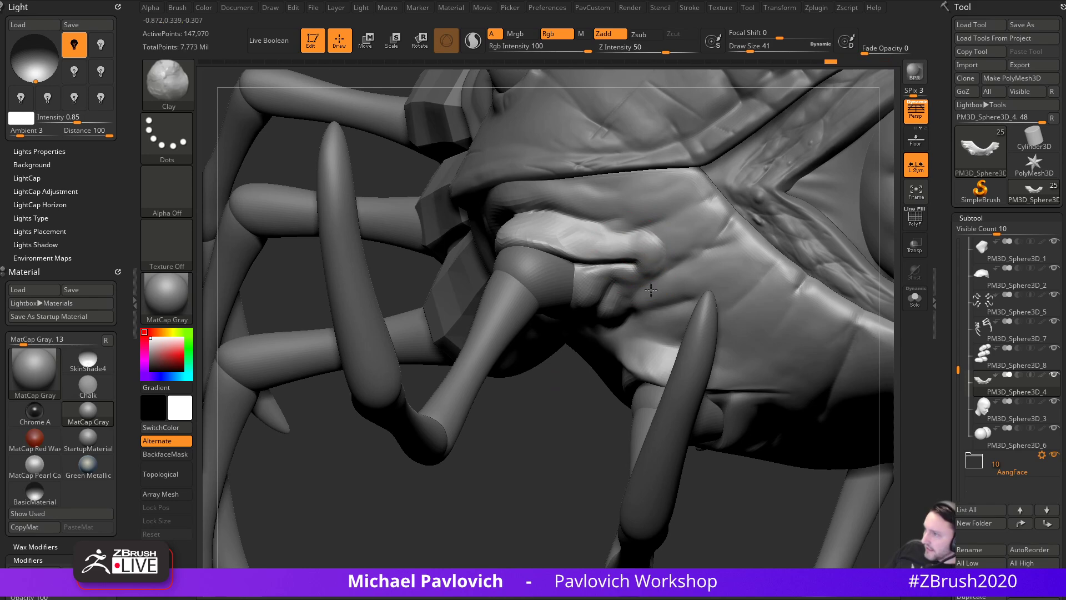
drag(565, 402, 561, 350)
drag(637, 274, 624, 287)
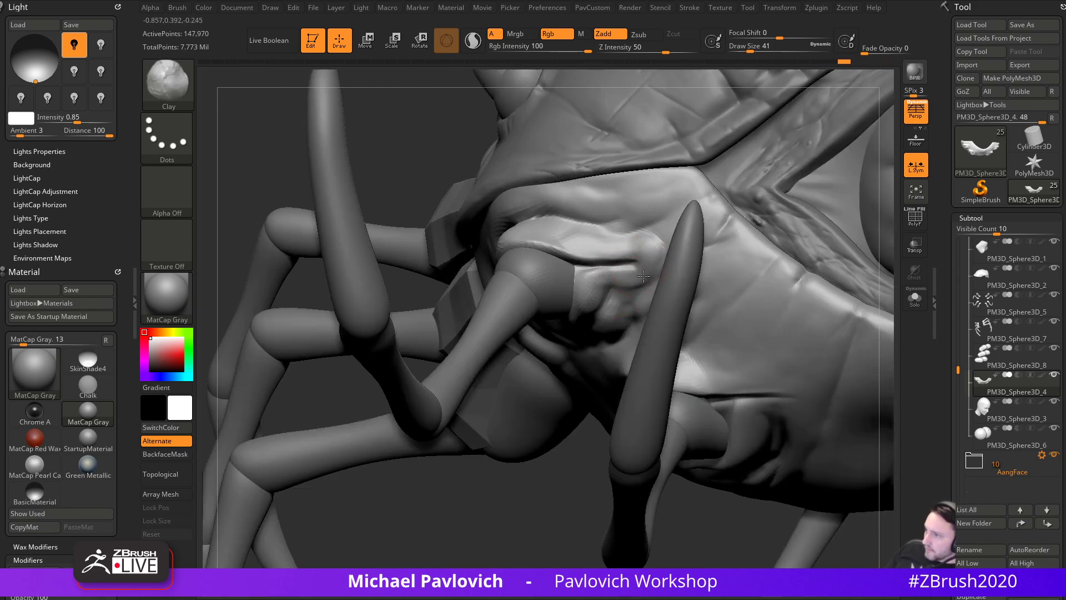
drag(600, 238, 550, 224)
mouse_move(425, 503)
mouse_down()
mouse_move(540, 511)
mouse_move(603, 491)
mouse_up()
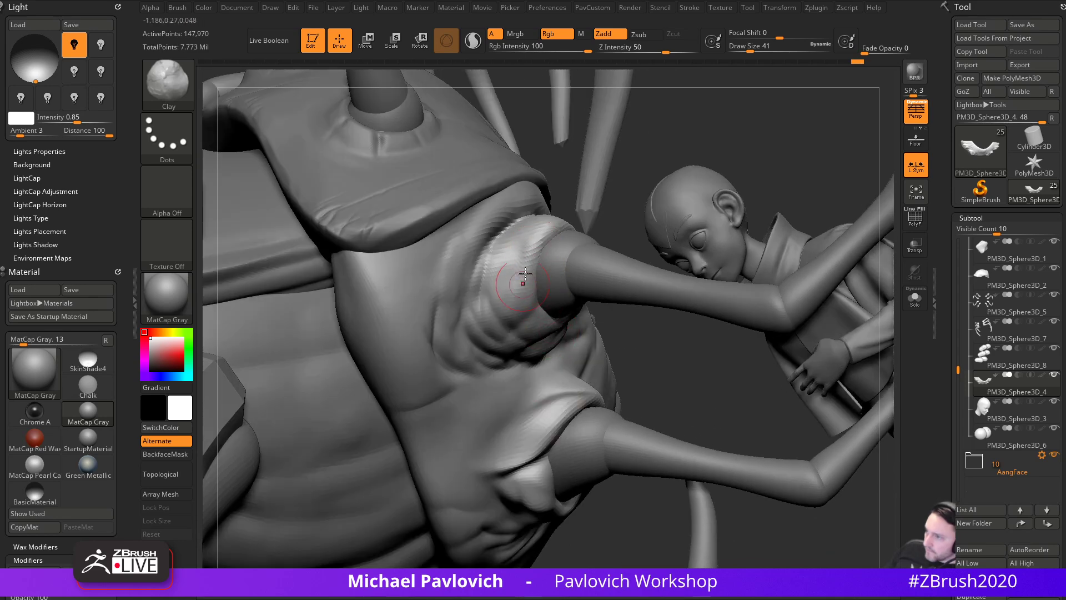
- Set DamStandard to size 56, try TrimDynamic, and carve a crease beneath the leg socket
key(b)
key(d)
key(s)
key(s)
drag(527, 321, 531, 320)
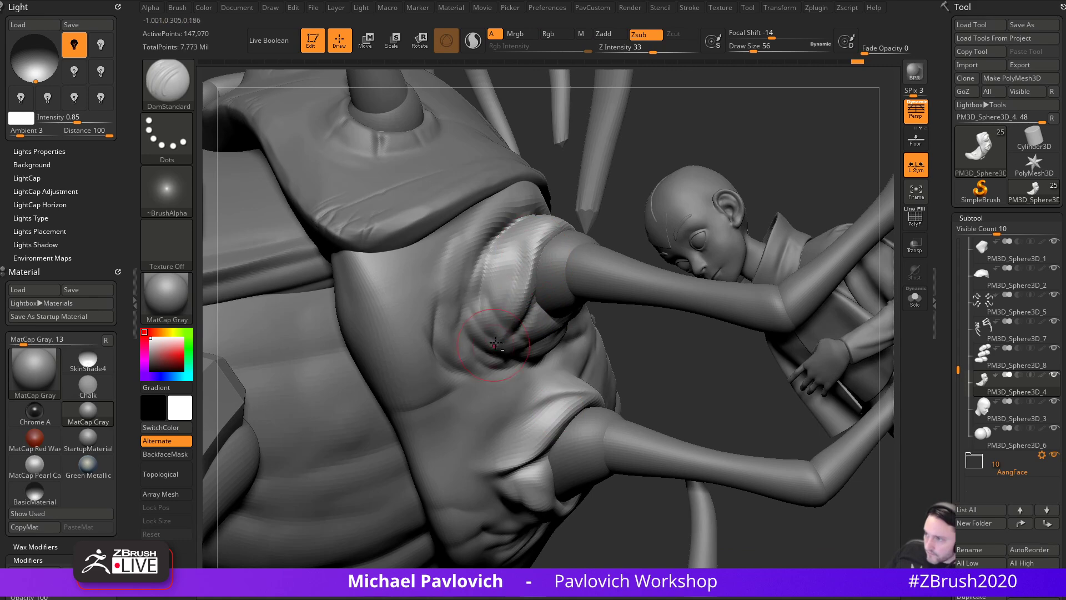
key(b)
key(t)
key(d)
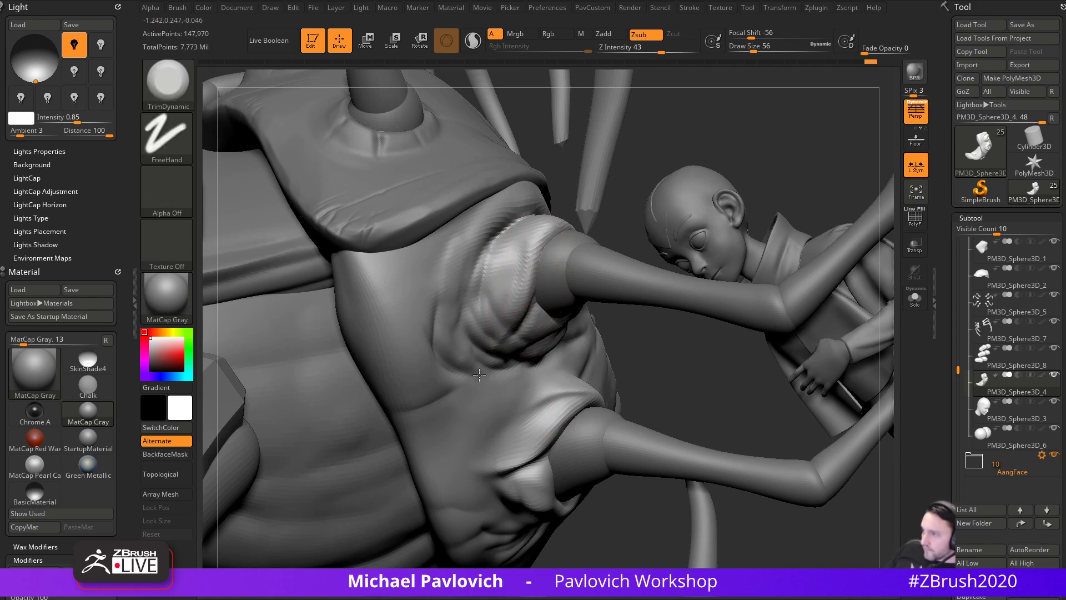
key(b)
key(c)
key(l)
drag(621, 247, 531, 346)
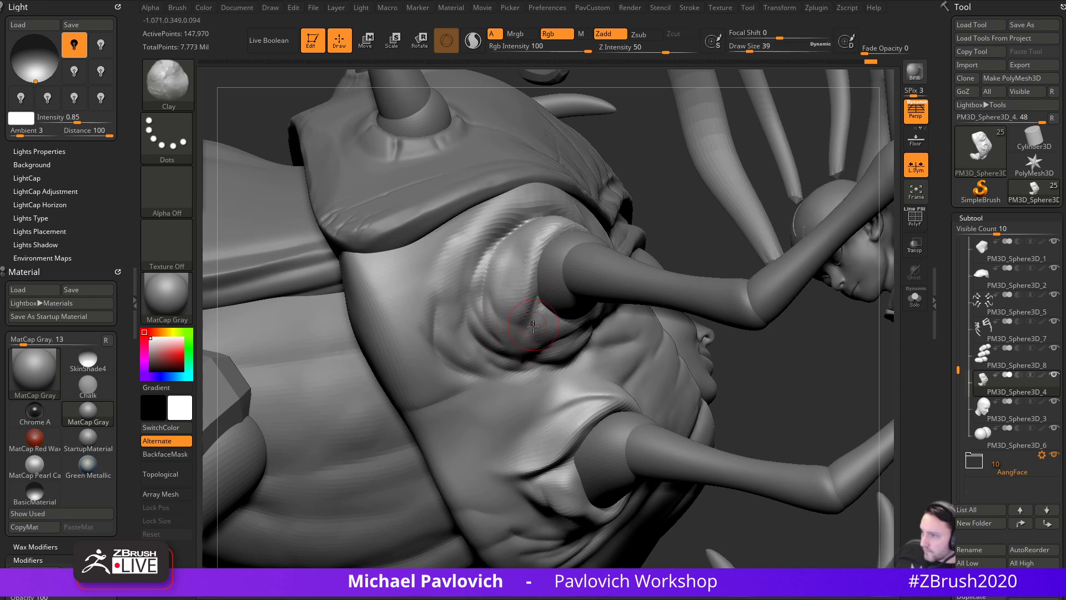
key(b)
key(d)
key(s)
mouse_move(526, 337)
mouse_down()
mouse_move(519, 356)
mouse_move(511, 347)
mouse_up()
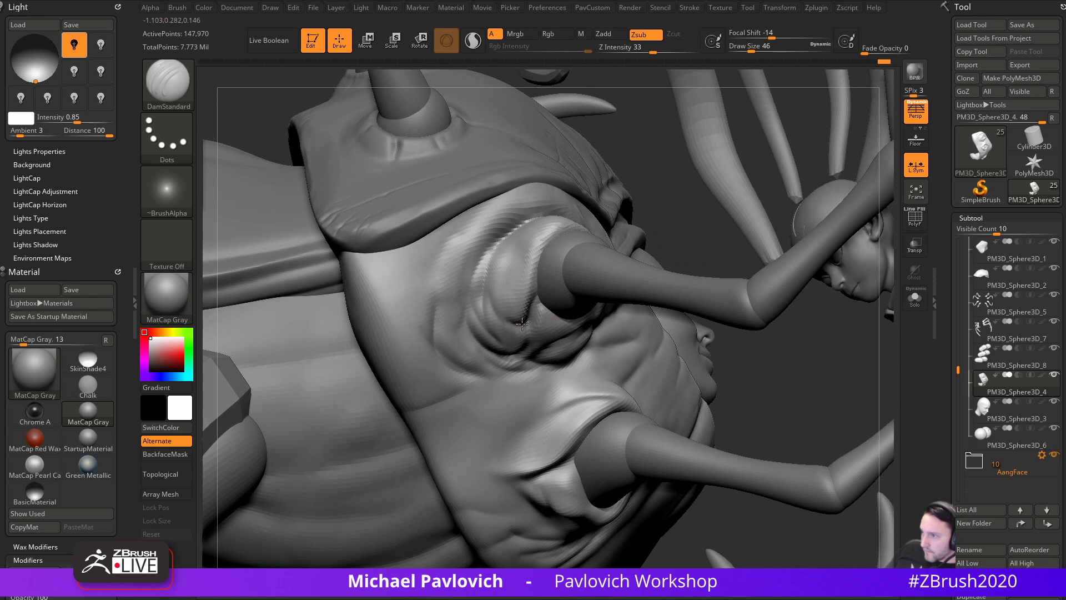
- With Clay at size 33, build up the fold around the leg socket and along its length
key(b)
key(c)
key(l)
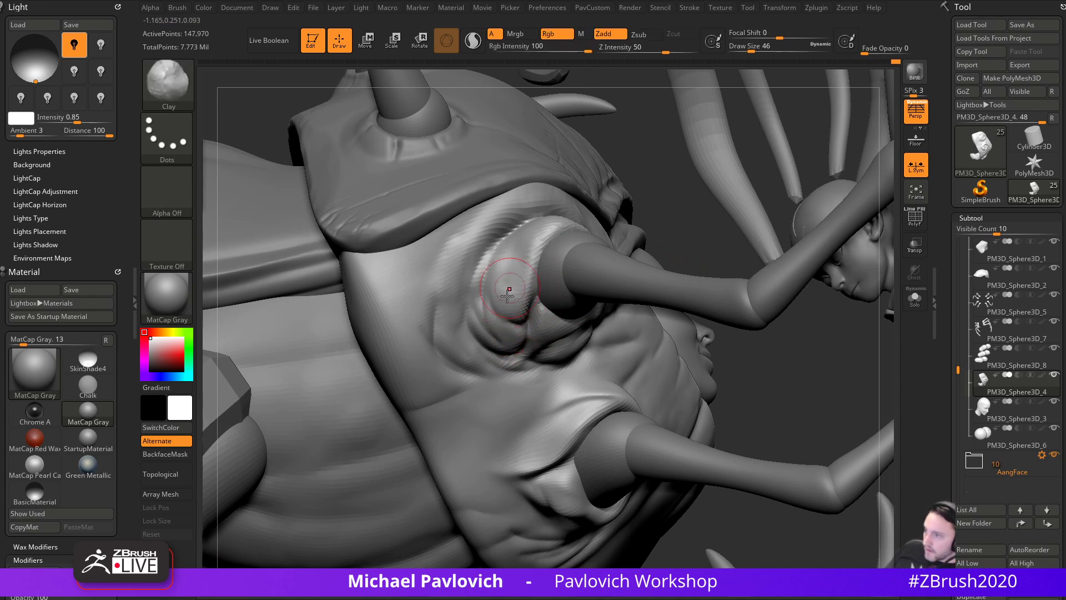
key(s)
drag(499, 328, 512, 331)
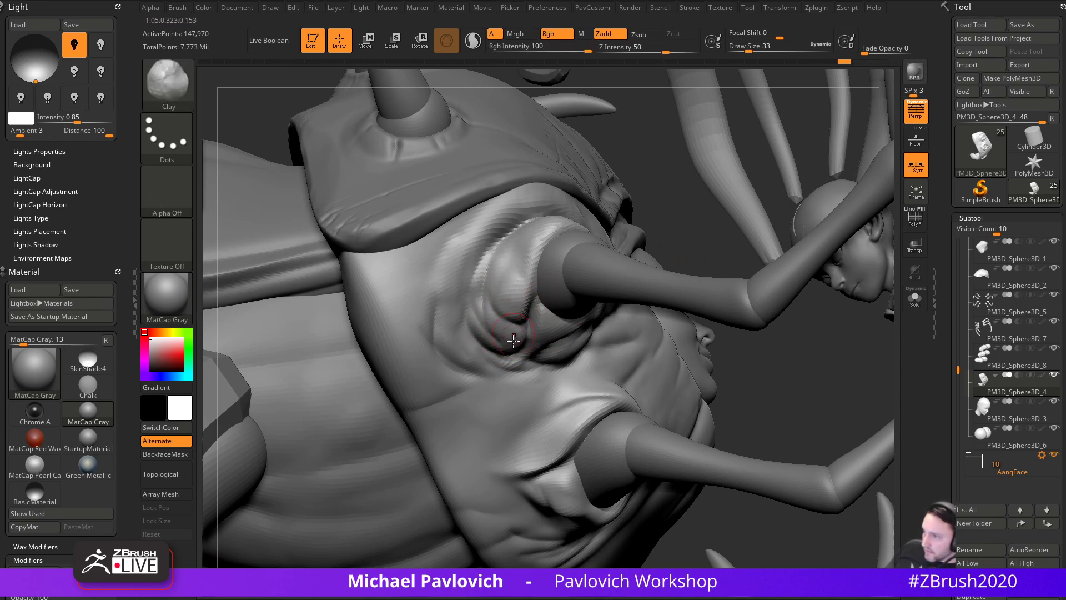
drag(729, 365, 476, 373)
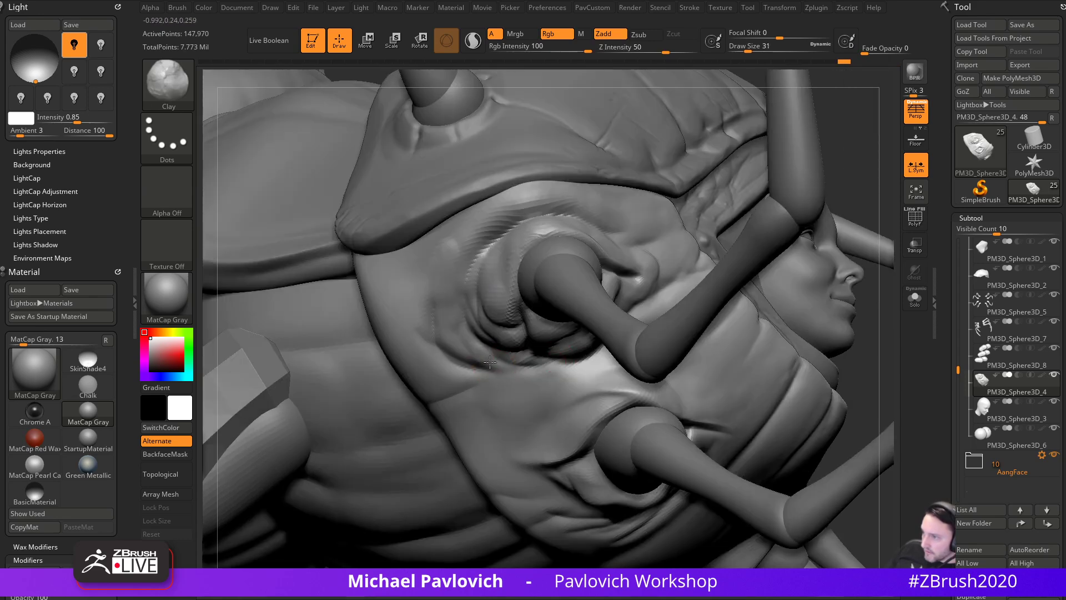
mouse_move(854, 338)
mouse_down()
mouse_move(473, 360)
mouse_move(549, 367)
mouse_up()
drag(769, 345, 833, 347)
drag(719, 379, 641, 297)
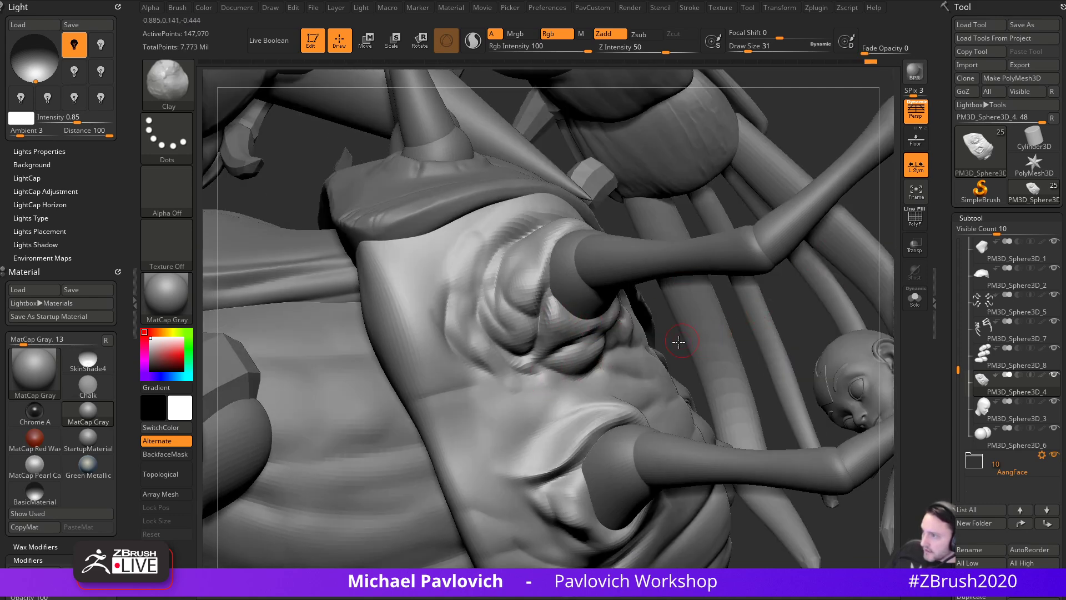
right_drag(690, 338, 613, 374)
right_drag(744, 355, 636, 354)
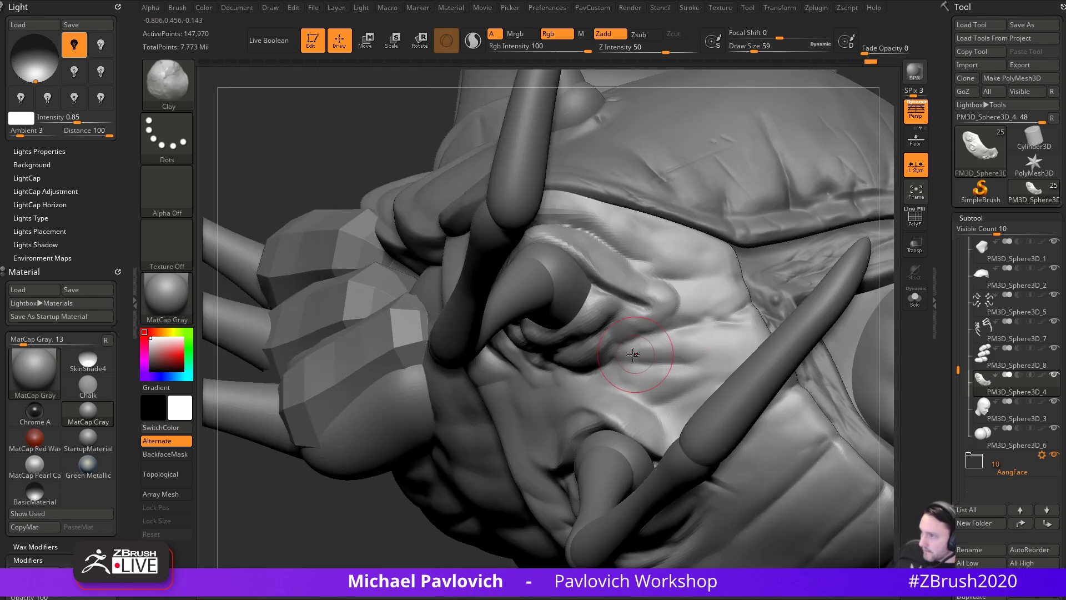
- Deepen the crease beside the socket, fill clay between the creases and below the leg, then zoom out
key(b)
key(d)
key(s)
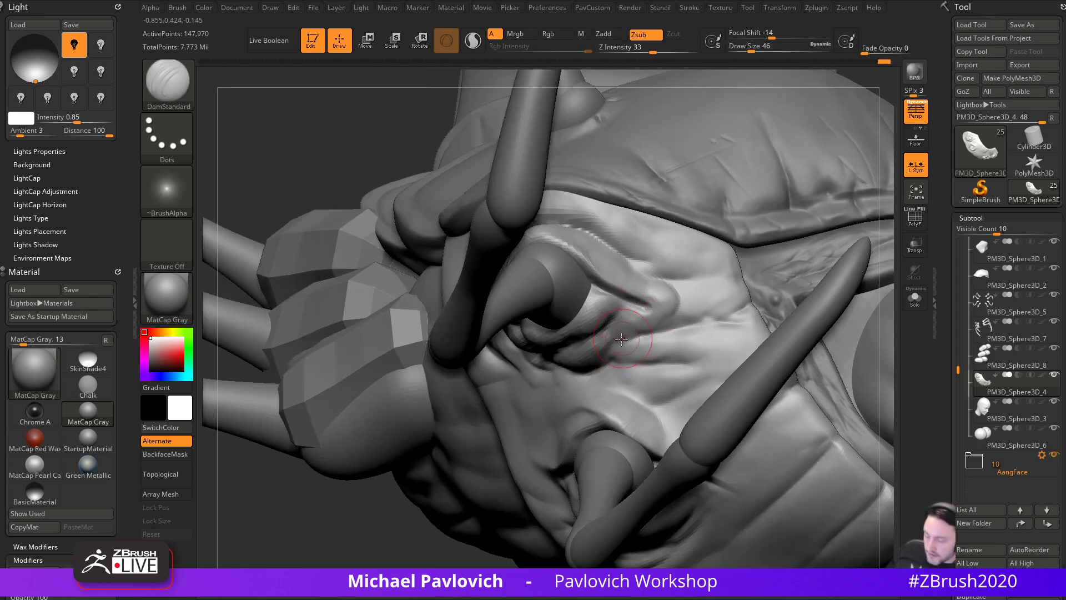
drag(611, 354, 664, 336)
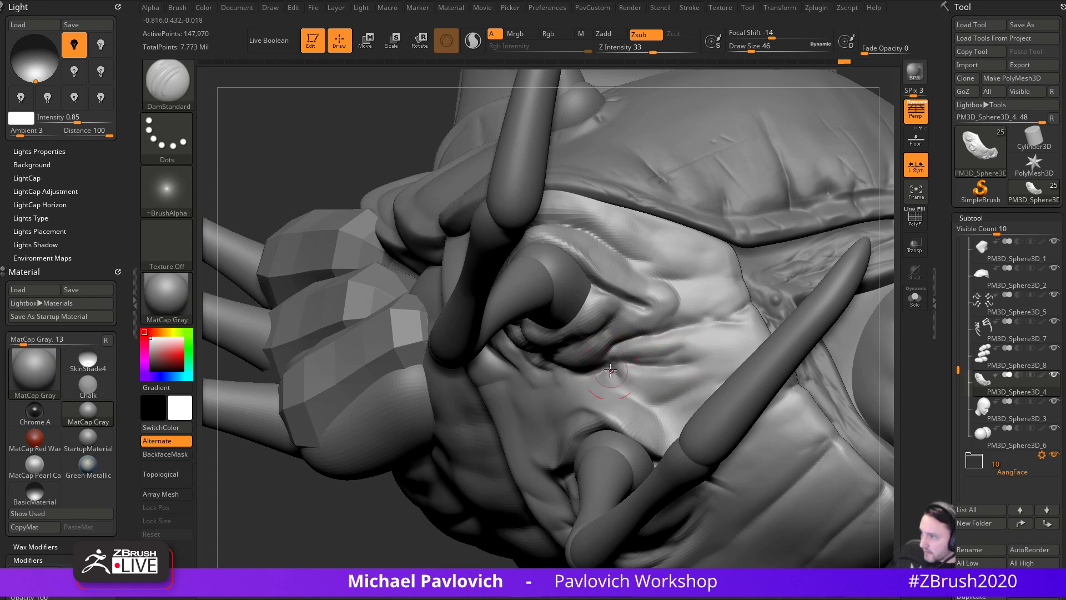
key(b)
key(c)
key(l)
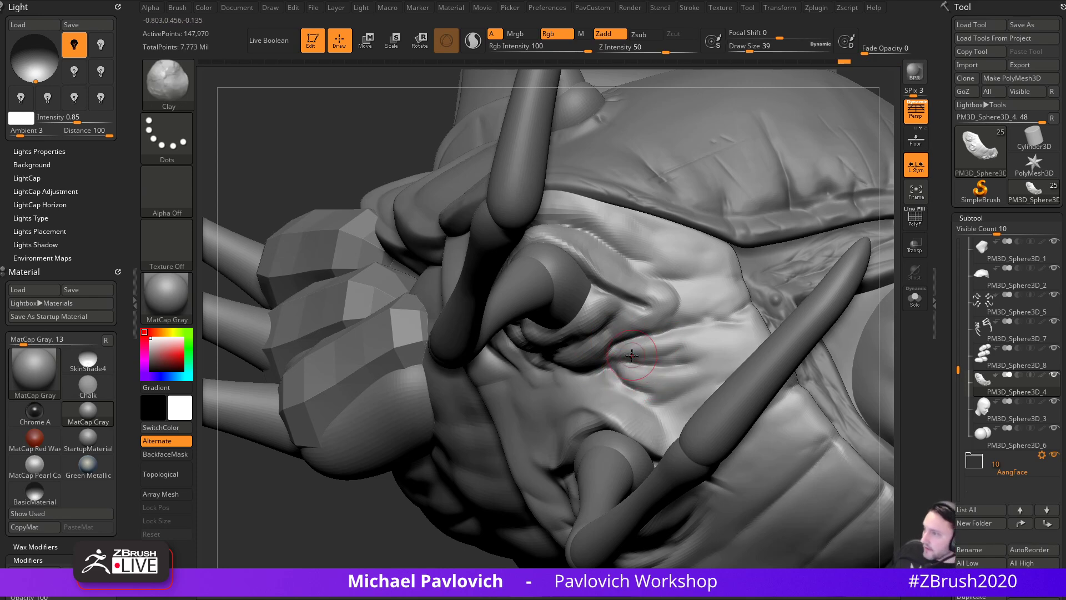
drag(703, 347, 703, 369)
drag(625, 350, 615, 360)
drag(388, 536, 533, 517)
drag(534, 358, 535, 381)
mouse_move(853, 245)
alt+mouse_down()
mouse_move(845, 183)
mouse_move(838, 333)
mouse_move(845, 279)
mouse_move(886, 291)
mouse_move(895, 316)
alt+mouse_up()
- Toggle the polygon wireframe on and off, zoom in on the head, and cycle brushes
key(3)
click(909, 228)
drag(833, 224, 773, 284)
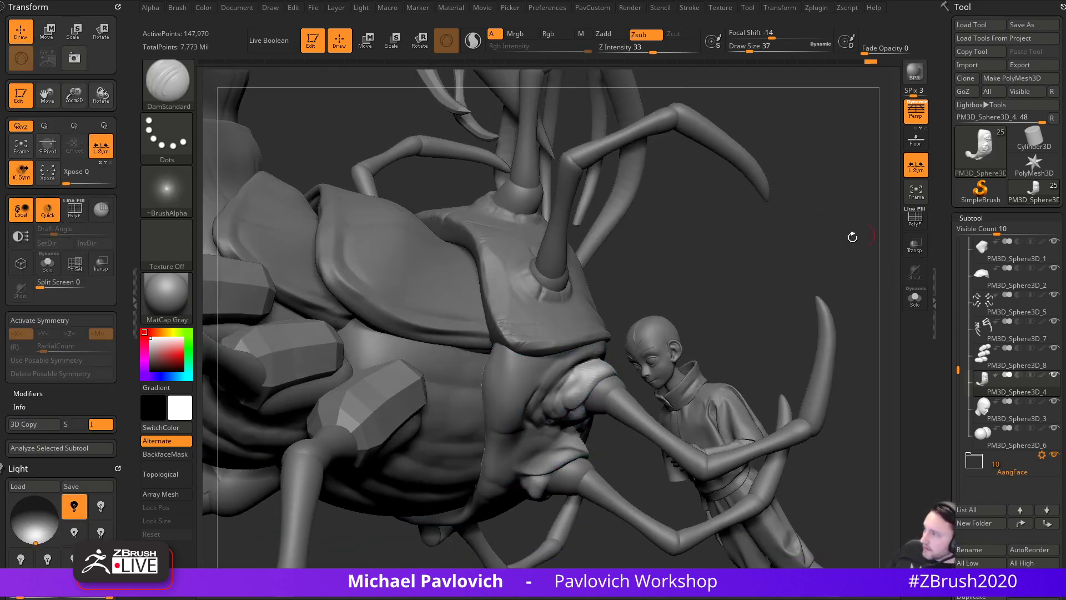
click(905, 225)
alt+drag(833, 244, 756, 283)
drag(812, 261, 770, 303)
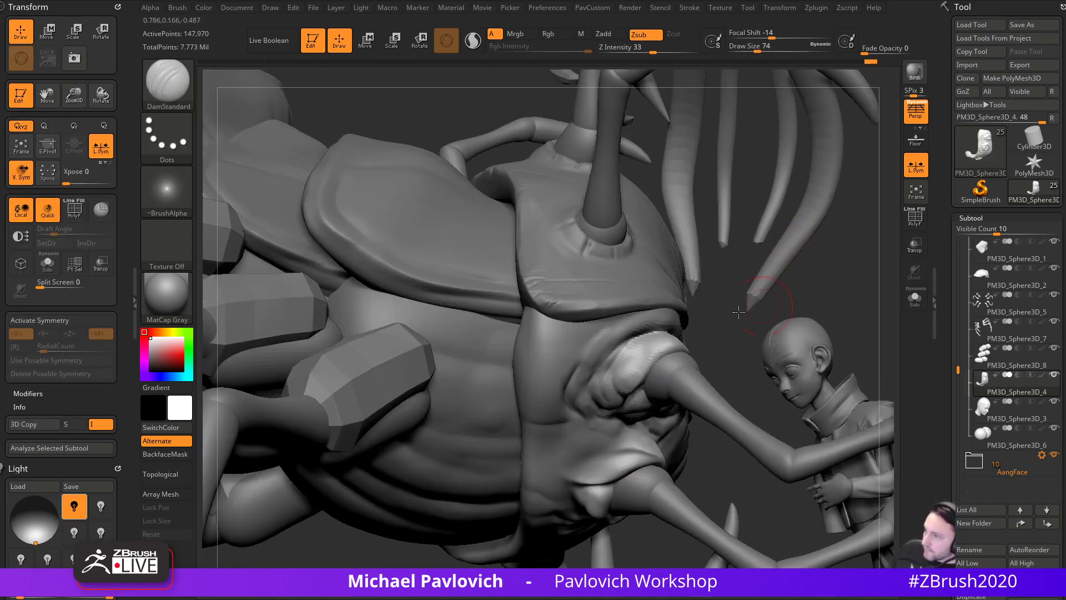
key(1)
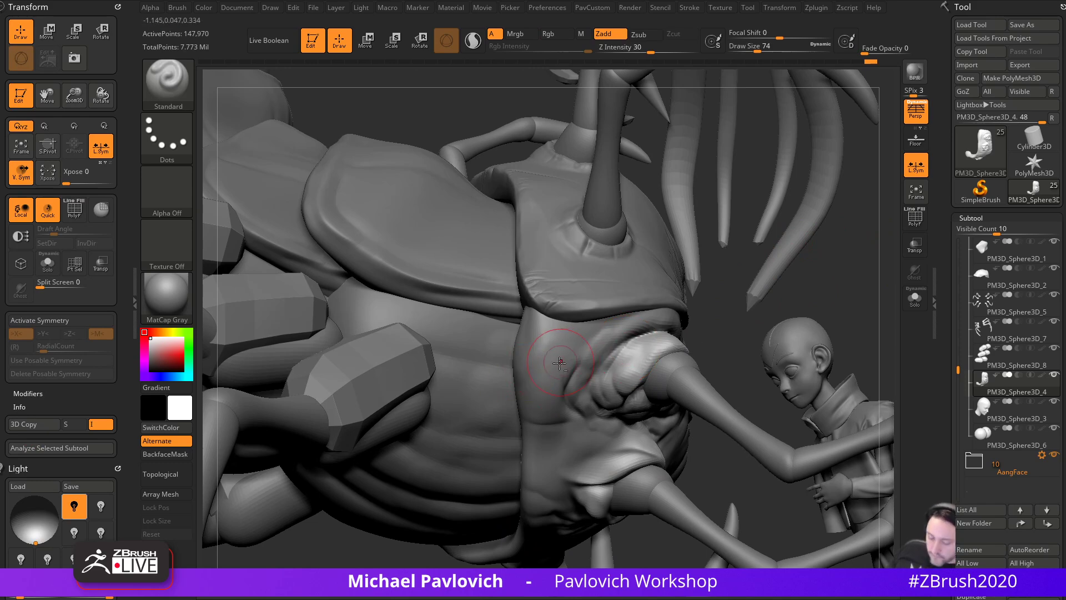
key(3)
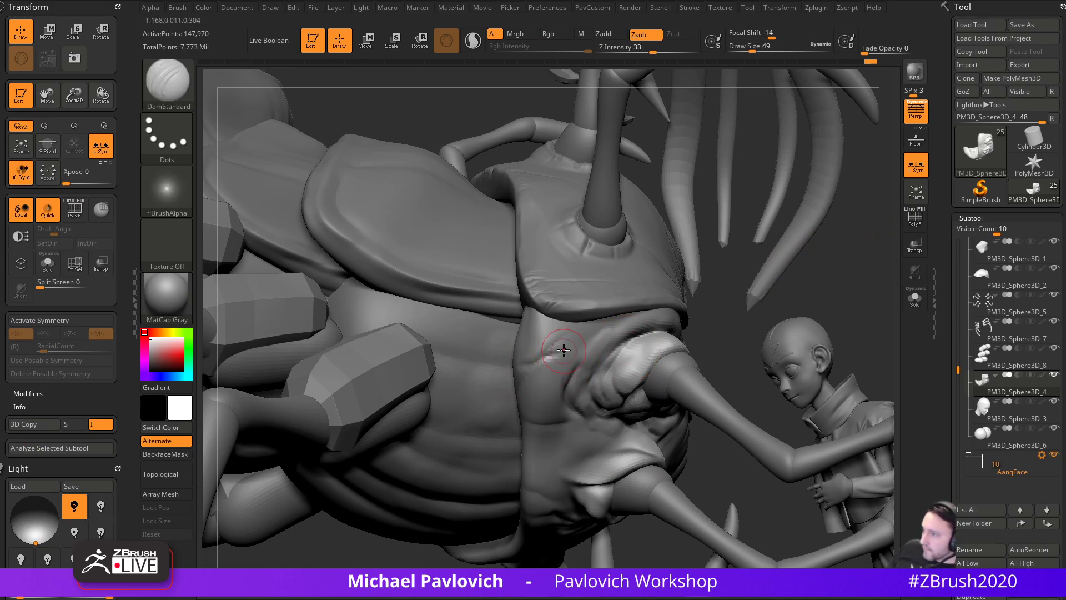
- Build a raised clay form on the front of the shell, then orbit to the head's side and adjust brush strength
mouse_move(766, 310)
mouse_down()
mouse_move(525, 351)
mouse_move(572, 362)
mouse_up()
key(2)
drag(520, 335, 549, 340)
drag(944, 310, 936, 199)
right_drag(762, 312, 666, 278)
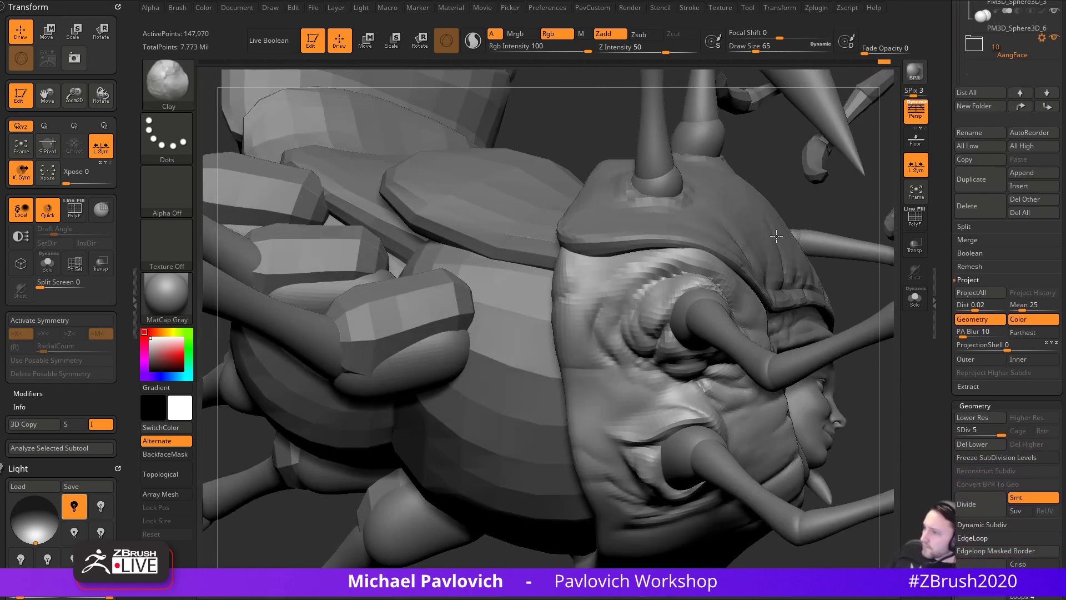
mouse_move(605, 424)
right_down()
mouse_move(511, 438)
mouse_move(579, 332)
right_up()
key(3)
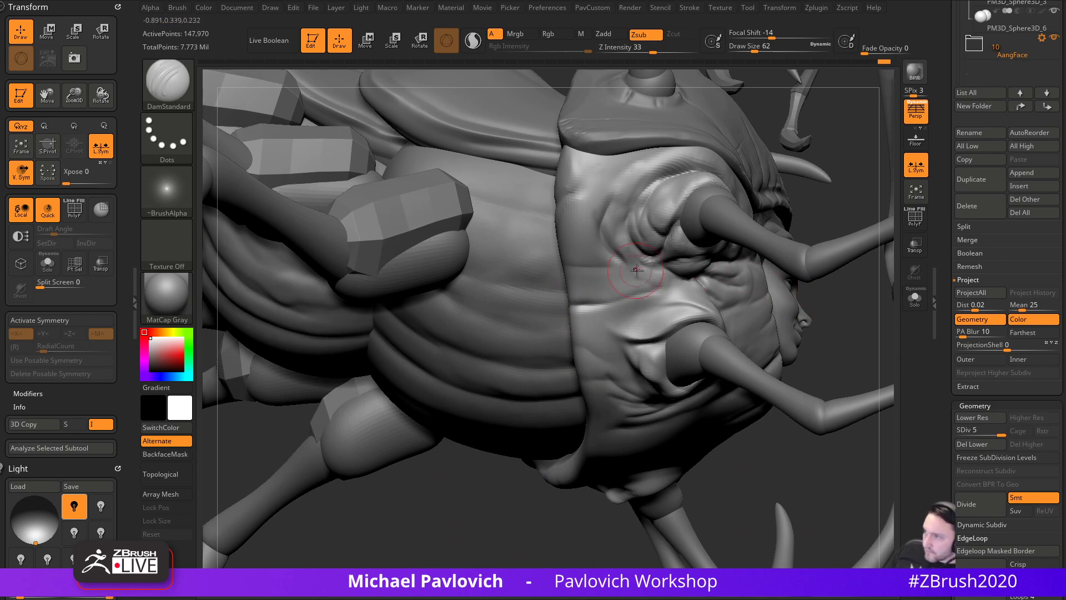
alt+right_drag(817, 236, 763, 324)
shift+click(665, 50)
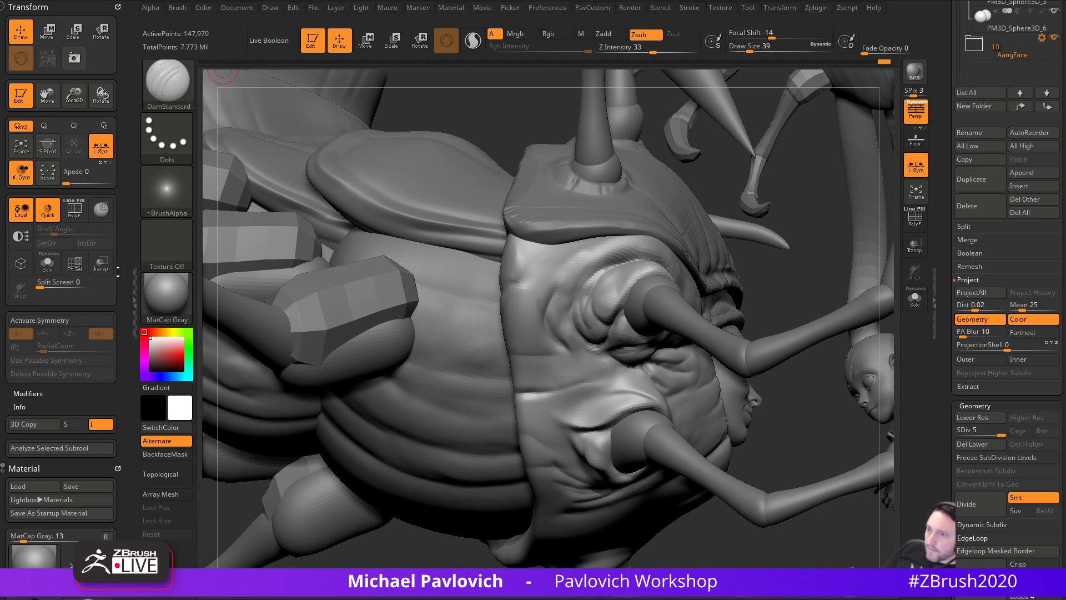
click(112, 10)
- Replace the material settings with the Brush palette in the left tray and expand Smooth Brush Modifiers
mouse_move(116, 277)
mouse_down()
mouse_move(119, 169)
mouse_move(118, 278)
mouse_up()
click(118, 8)
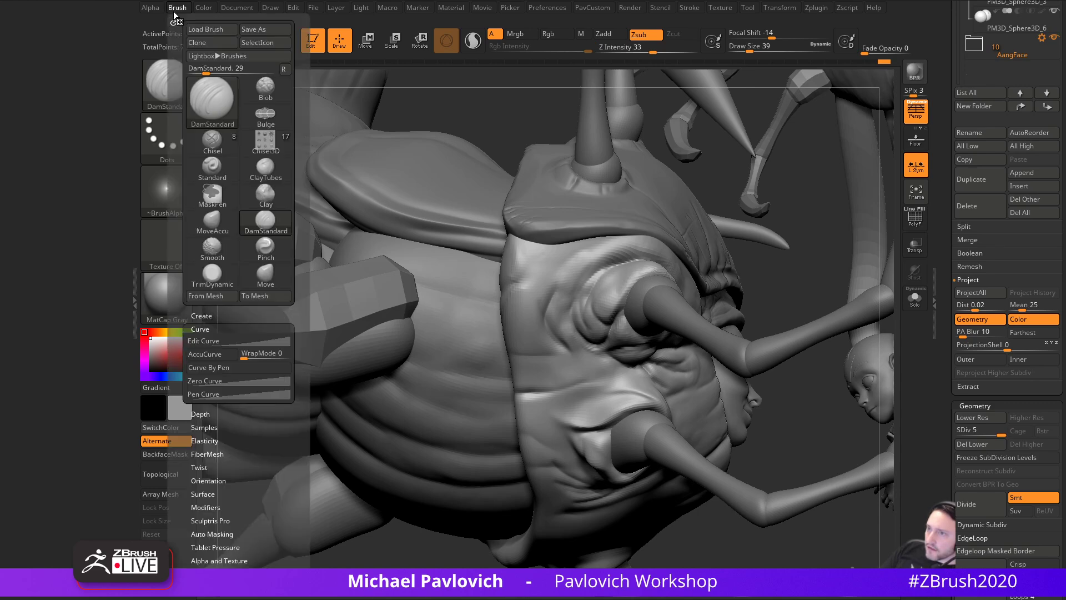
click(171, 16)
drag(99, 561, 94, 352)
key(shift)
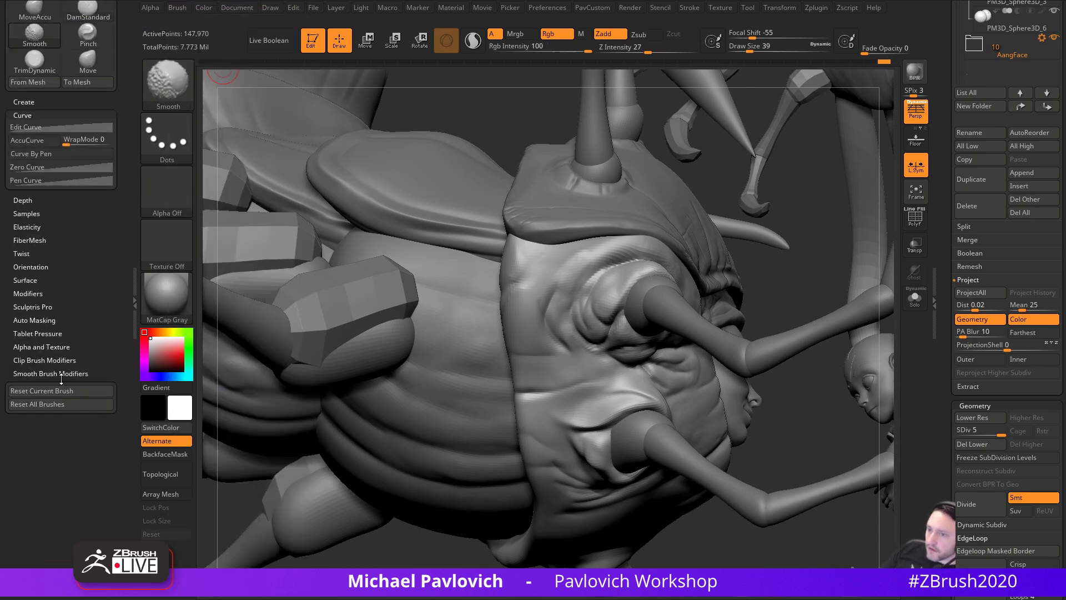
click(41, 373)
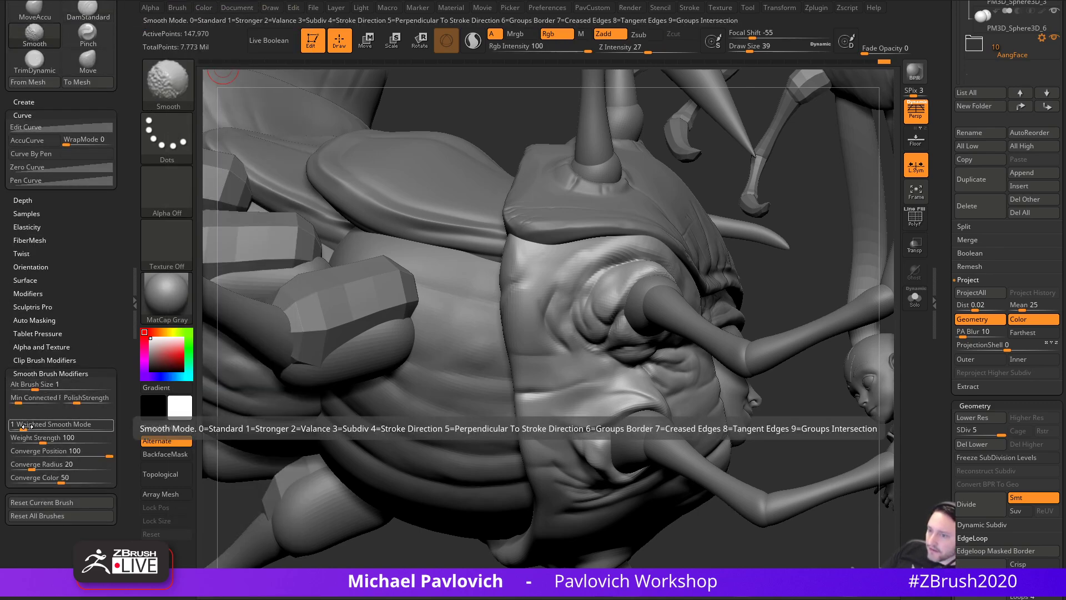
- Build up a clay bump beside the lower leg base, viewing from the body's underside
mouse_move(439, 317)
right_down()
mouse_move(619, 362)
mouse_move(655, 391)
mouse_move(770, 385)
right_up()
key(b)
key(c)
key(l)
right_drag(721, 491, 603, 387)
mouse_move(602, 377)
mouse_down()
mouse_move(593, 384)
mouse_move(604, 379)
mouse_up()
mouse_move(618, 360)
right_down()
mouse_move(603, 371)
mouse_move(597, 364)
mouse_move(615, 337)
right_up()
right_drag(615, 566, 596, 345)
right_drag(631, 555, 616, 271)
key(b)
key(d)
key(s)
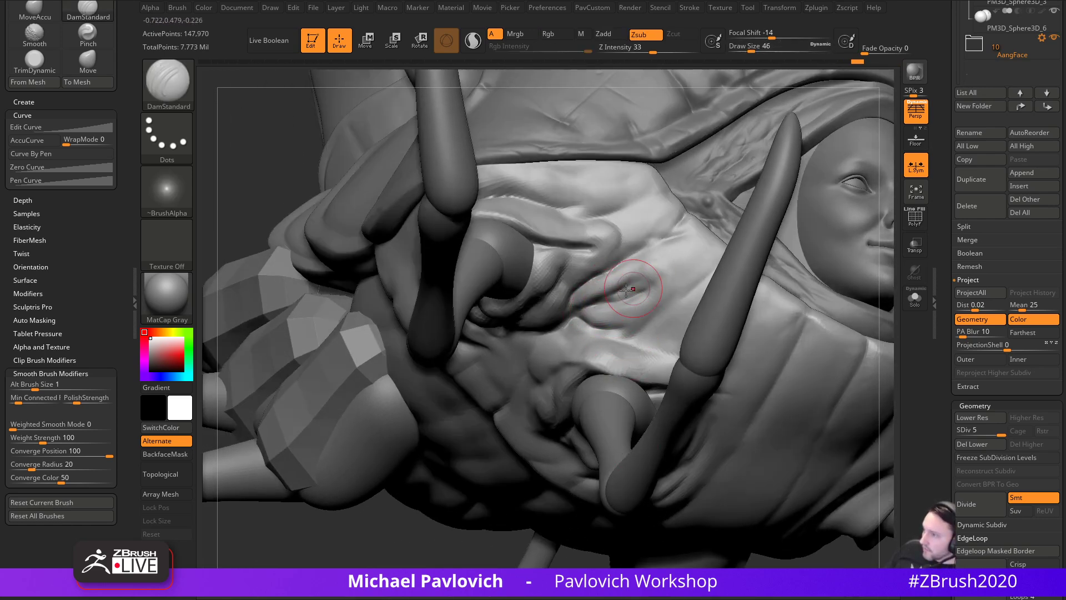
- Switch to the MoveAccu brush, resizing it to 116 and then to 65
mouse_move(494, 501)
right_down()
mouse_move(668, 382)
mouse_move(634, 456)
right_up()
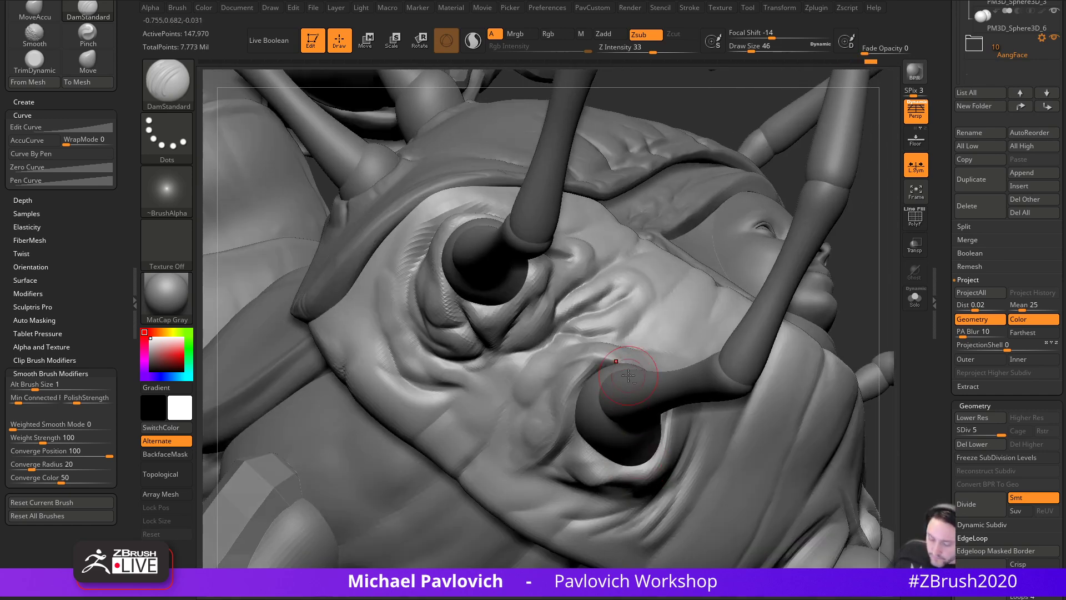
key(b)
key(m)
key(a)
right_drag(869, 304, 939, 311)
key(s)
drag(615, 367, 635, 359)
right_drag(677, 329, 660, 364)
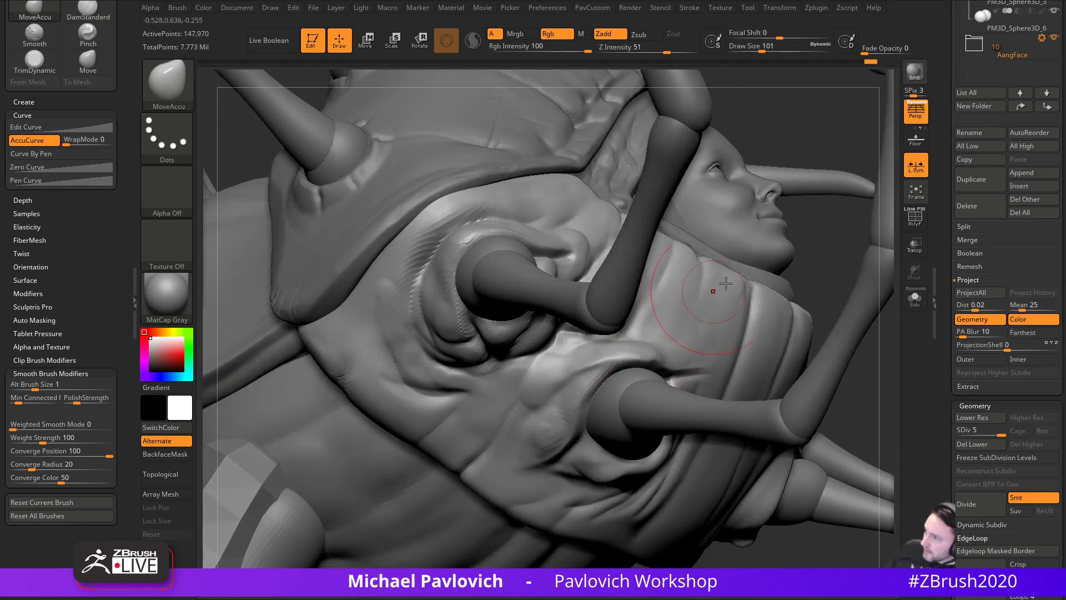
right_drag(811, 265, 684, 356)
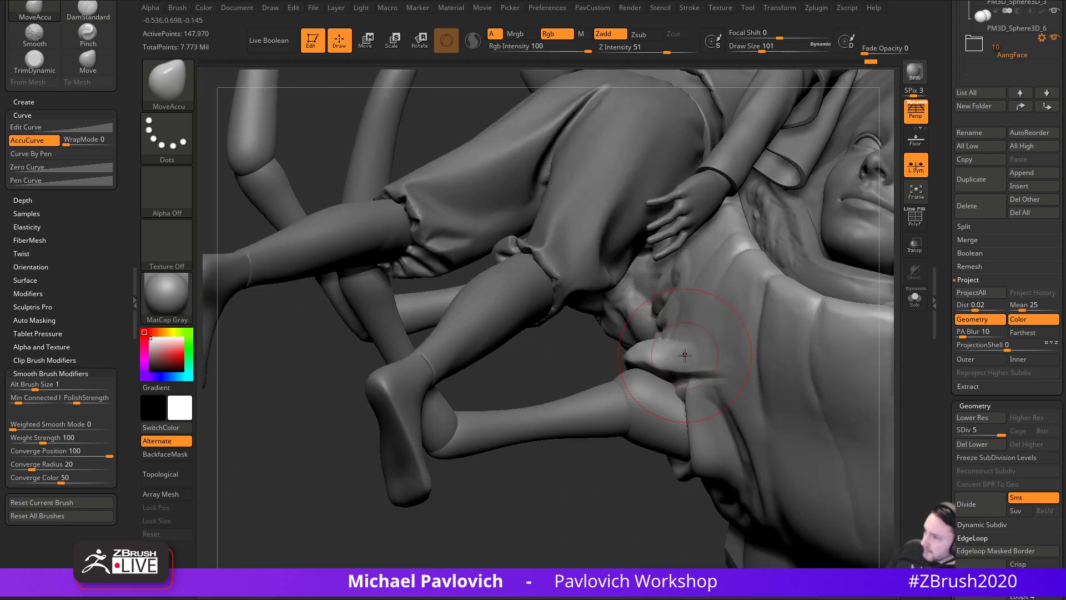
key(s)
drag(649, 356, 643, 354)
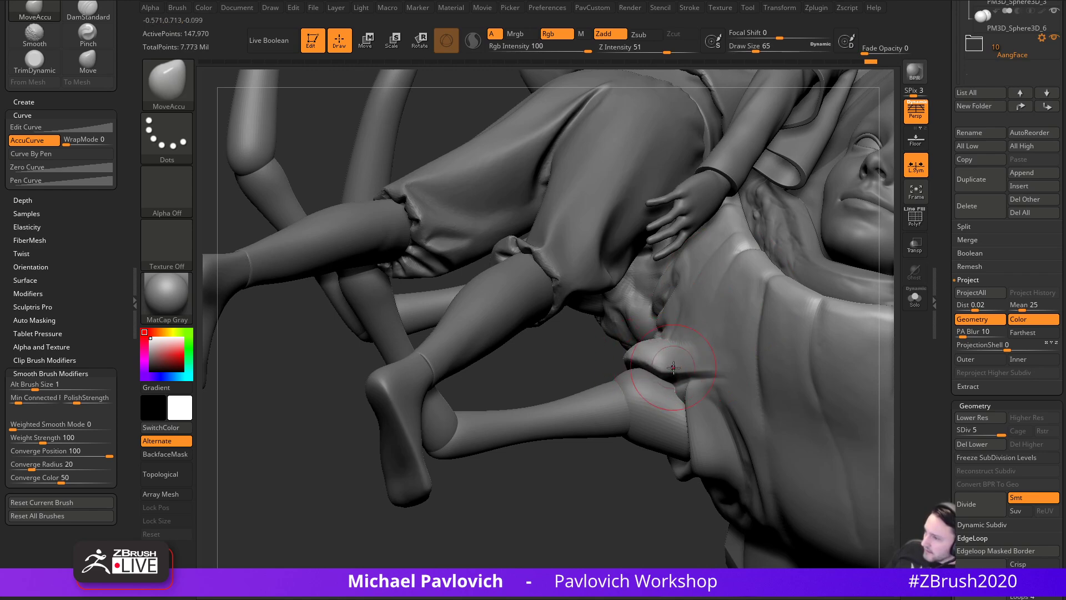
- Switch to the Move brush at size 136 to push the shell around the leg sockets
right_drag(619, 499, 654, 452)
key(s)
drag(661, 400, 671, 400)
key(b)
key(m)
key(v)
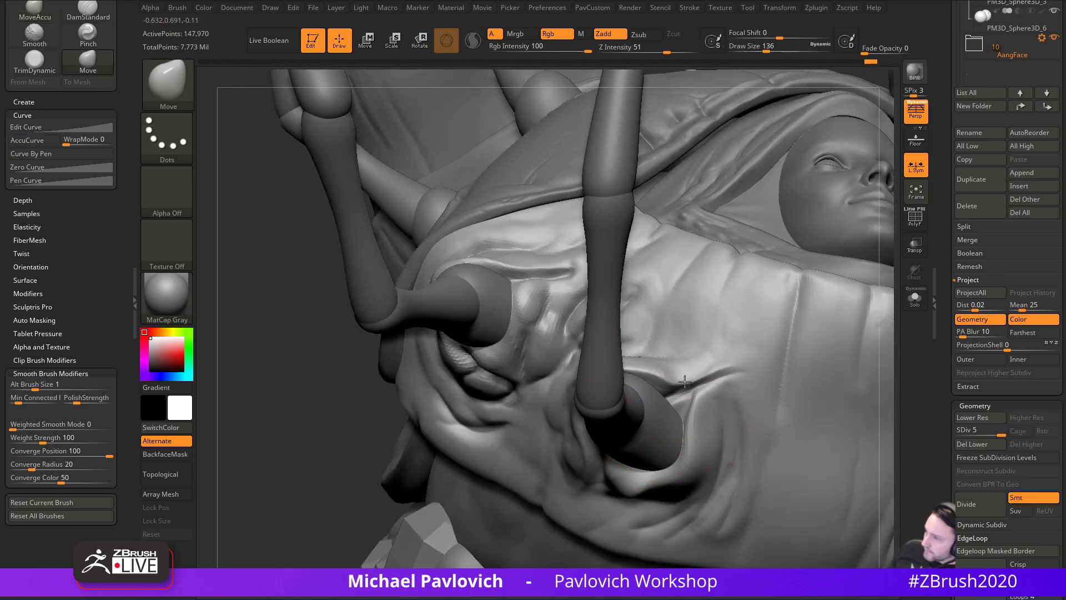
mouse_move(468, 499)
right_down()
mouse_move(357, 490)
mouse_move(568, 502)
mouse_move(591, 542)
mouse_move(554, 519)
mouse_move(552, 494)
mouse_move(581, 458)
right_up()
- Carve a crease below the right leg with DamStandard at size 59
key(b)
key(d)
key(s)
key(s)
drag(671, 391, 688, 390)
key(s)
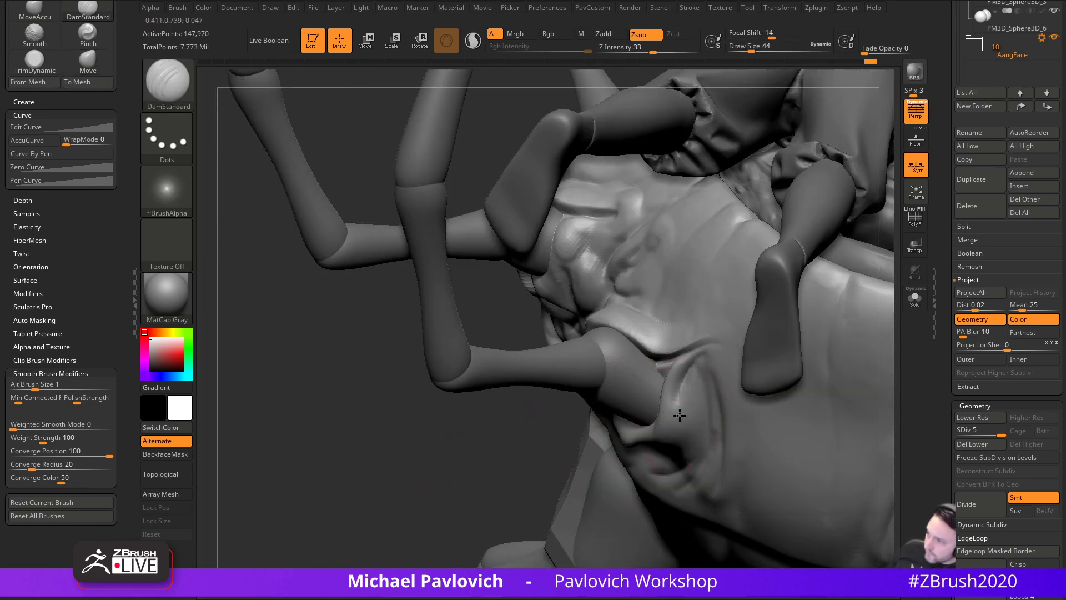
right_drag(589, 477, 639, 433)
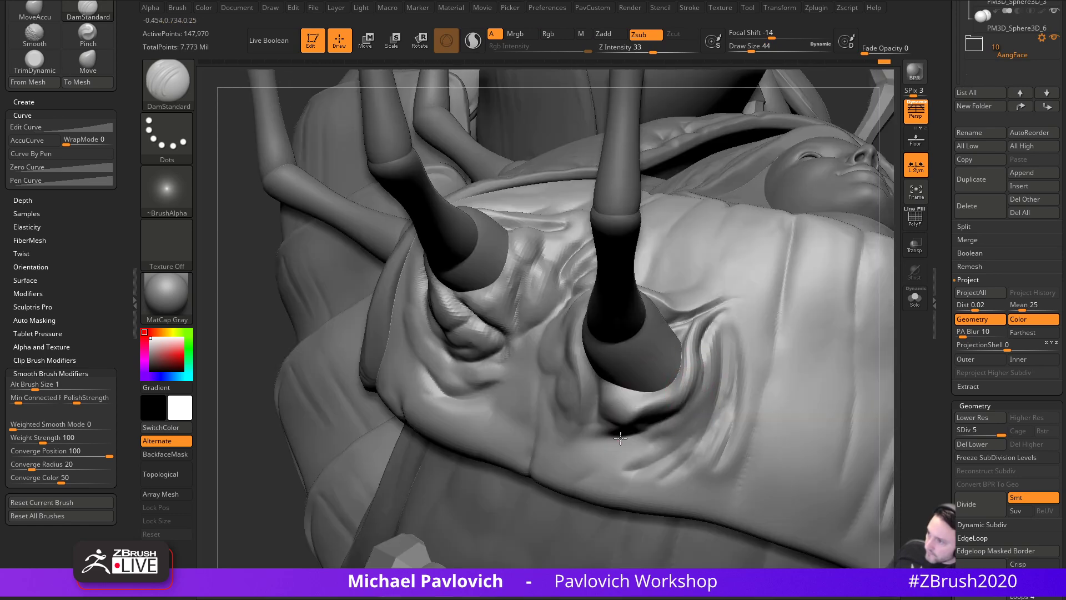
right_drag(440, 491, 577, 354)
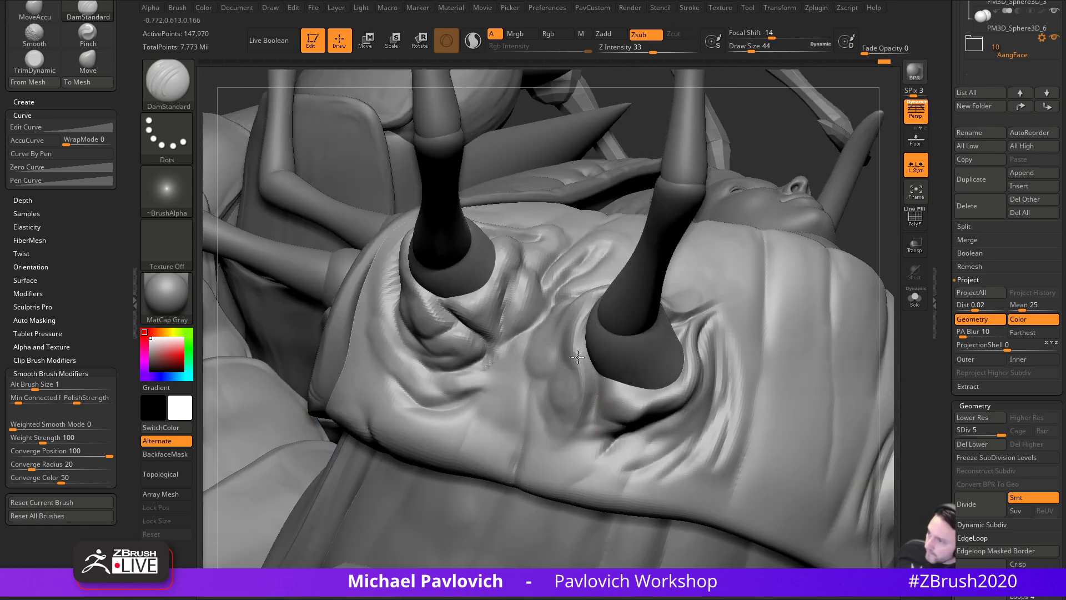
drag(595, 382, 604, 468)
- Build up the fold beside the crease with the Clay brush
right_drag(782, 349, 834, 274)
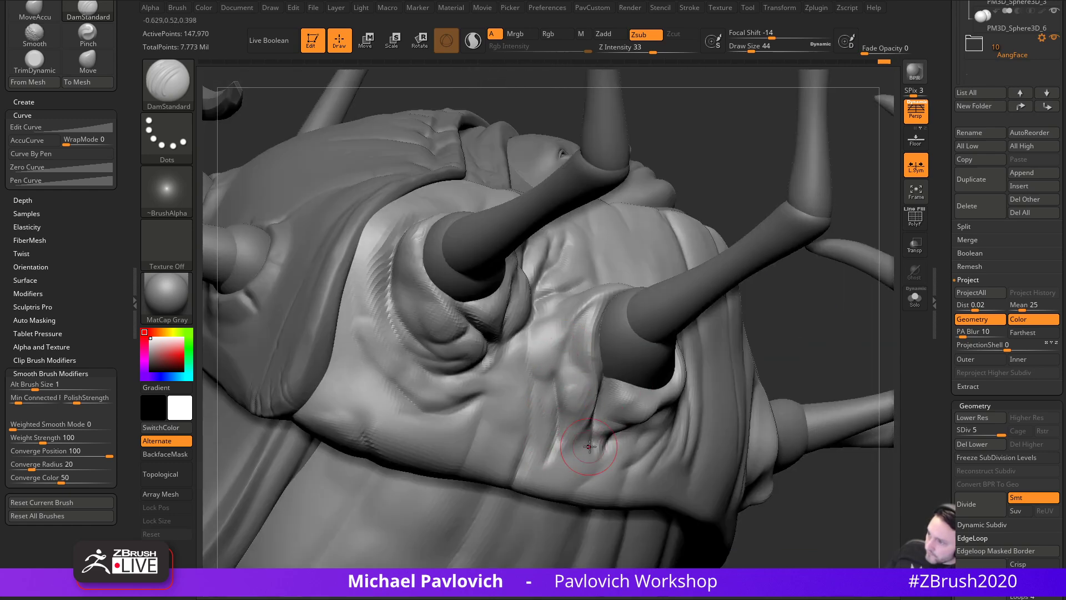
key(b)
key(c)
key(l)
drag(582, 388, 556, 456)
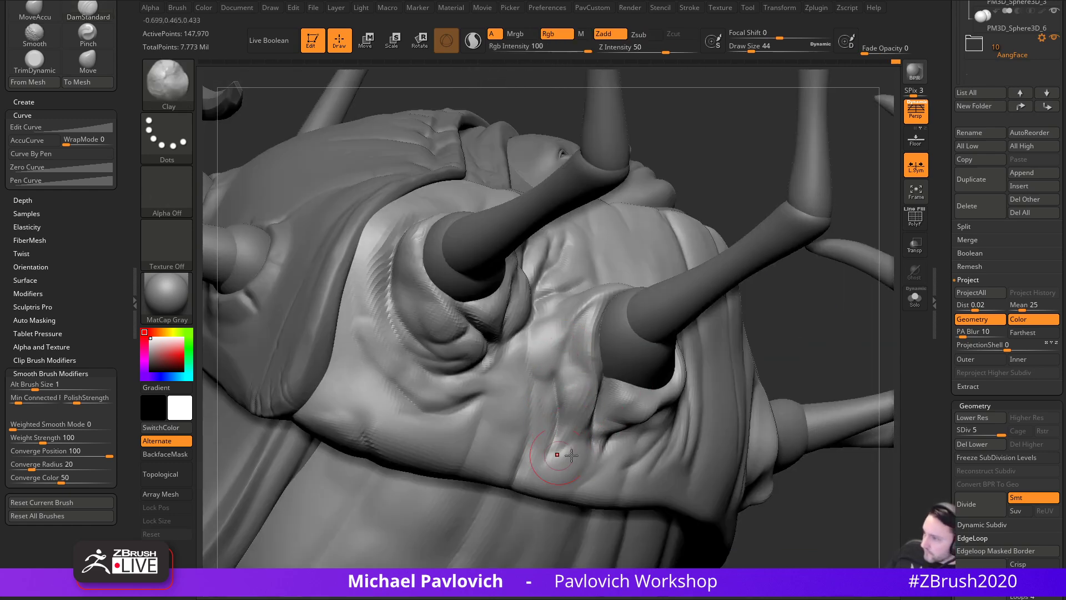
right_drag(776, 357, 615, 454)
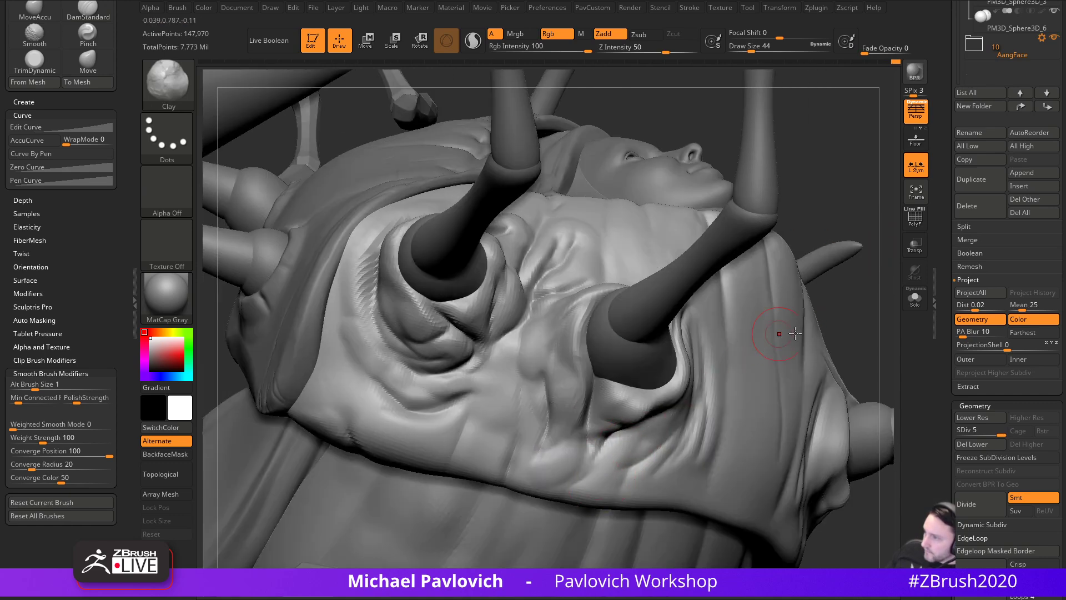
right_drag(772, 335, 601, 406)
right_drag(849, 261, 636, 387)
- Set the Move brush to size 87 and inspect the shell from front and back
key(b)
key(s)
key(t)
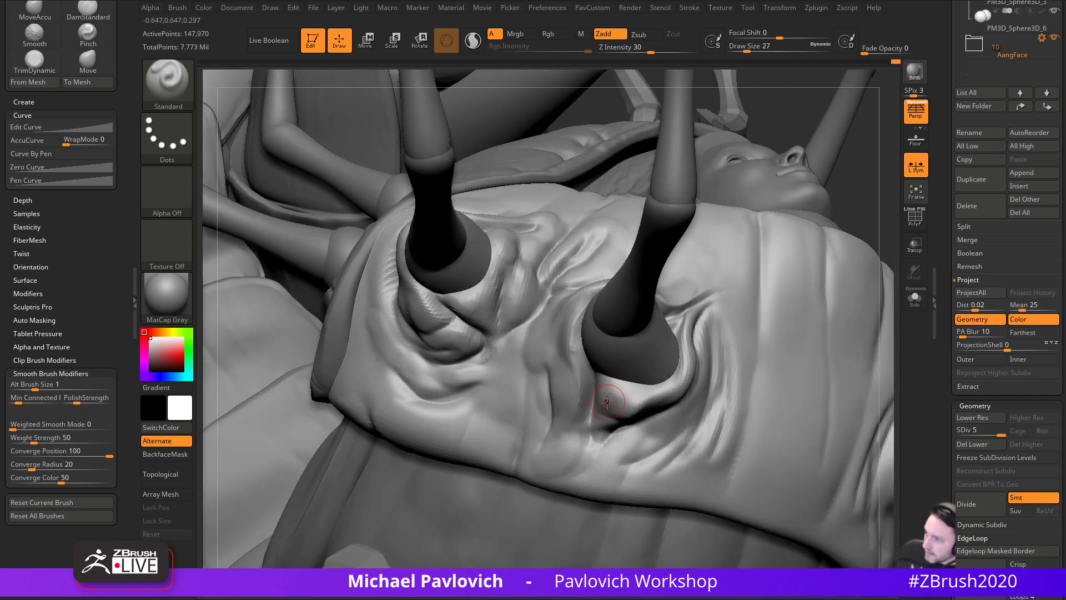
mouse_move(679, 323)
right_down()
mouse_move(789, 311)
mouse_move(688, 380)
right_up()
key(b)
key(m)
key(v)
key(bracketleft)
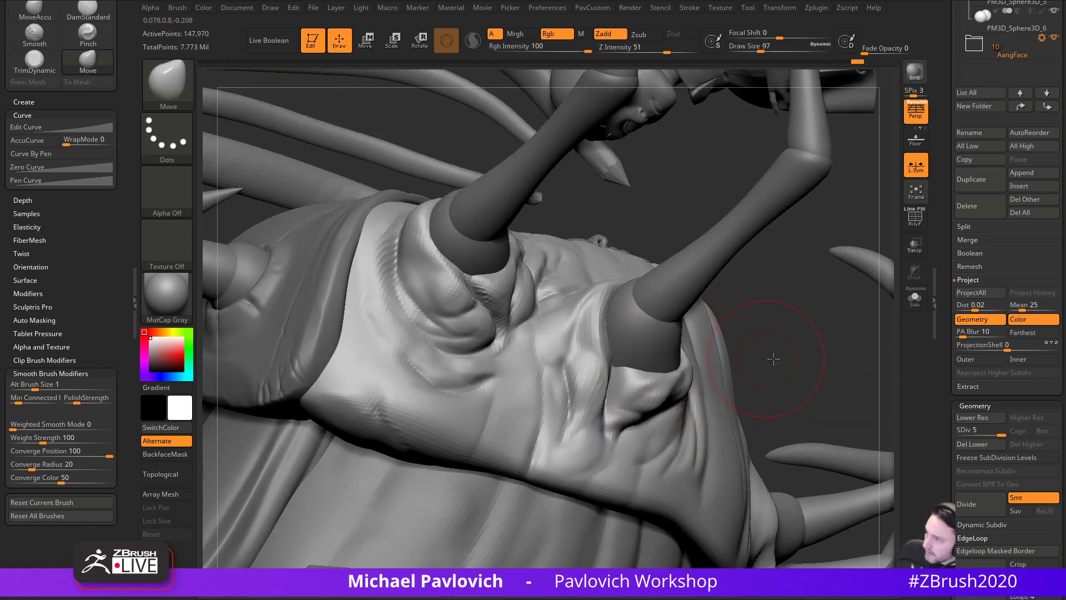
right_drag(769, 358, 656, 377)
mouse_move(738, 370)
right_down()
mouse_move(661, 500)
mouse_move(719, 530)
mouse_move(544, 500)
mouse_move(601, 513)
mouse_move(506, 534)
right_up()
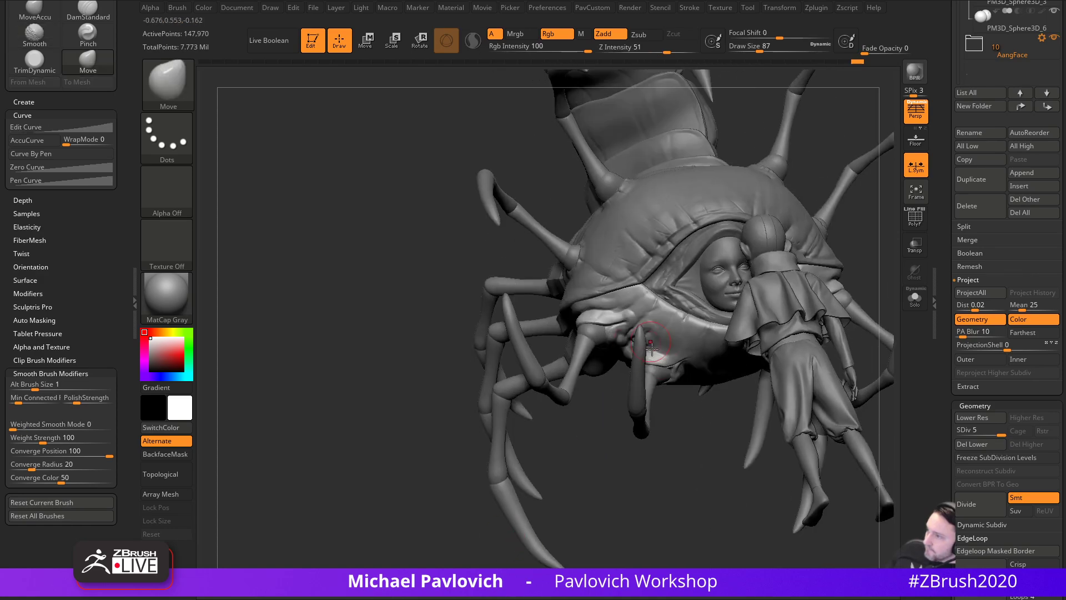
right_drag(646, 340, 693, 394)
mouse_move(755, 358)
right_down()
mouse_move(772, 422)
mouse_move(731, 514)
mouse_move(604, 494)
mouse_move(561, 425)
right_up()
- Select the PM3D_Sphere3D_8 leg-base subtool with the Standard brush at size 120
key(b)
key(s)
key(t)
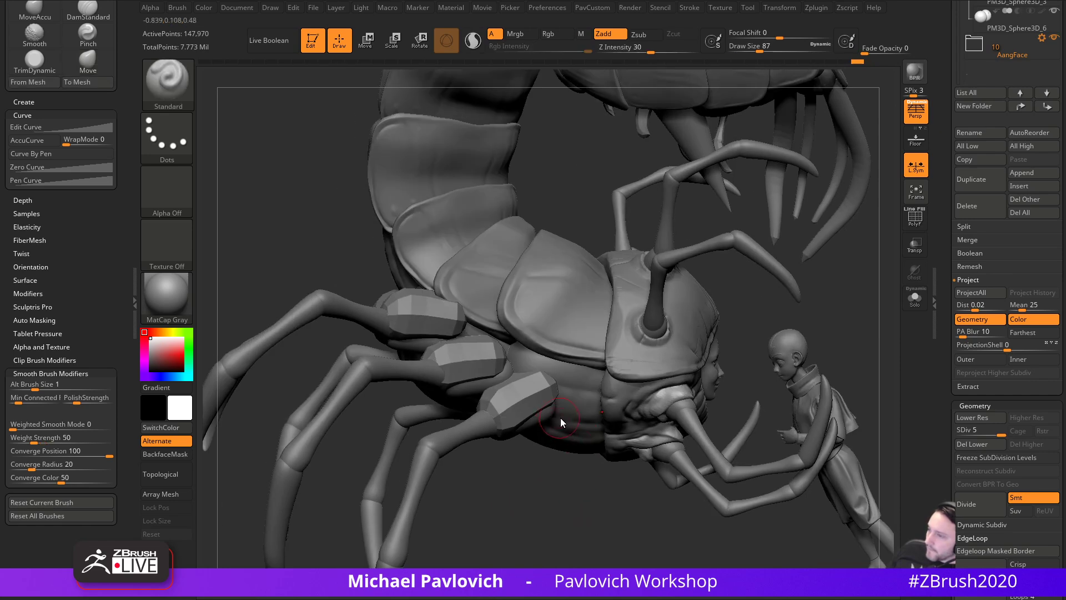
mouse_move(585, 518)
mouse_down()
mouse_move(618, 494)
mouse_move(619, 507)
mouse_move(543, 528)
mouse_move(509, 514)
mouse_move(579, 508)
mouse_move(553, 483)
mouse_up()
alt+click(615, 400)
alt+click(559, 367)
key(s)
click(619, 502)
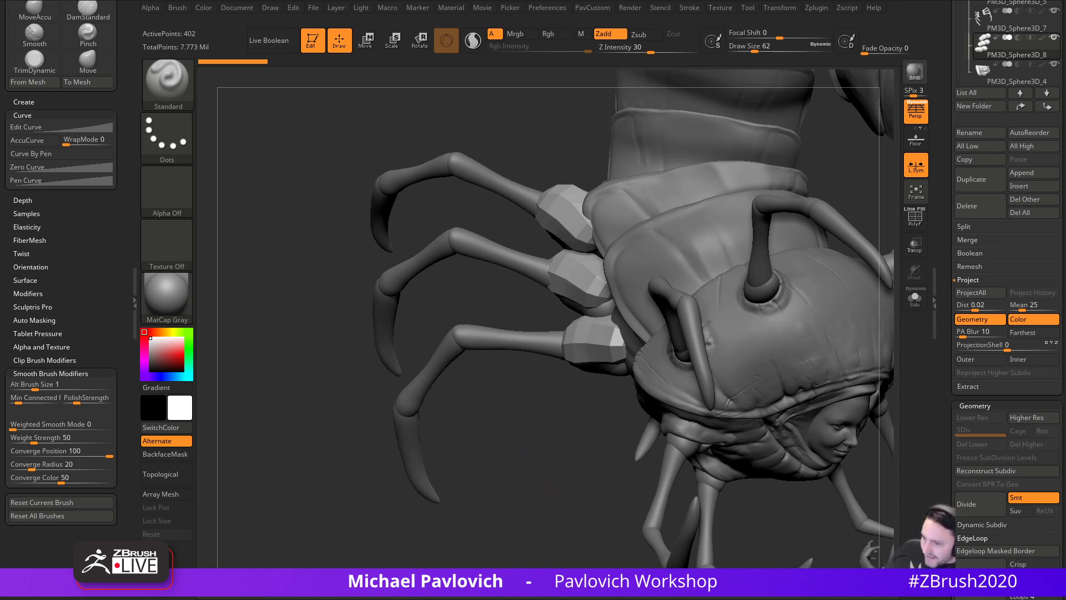
- Bring up the centipede reference image, move it aside, and resize the brush to 87, then 54
right_drag(445, 372, 467, 359)
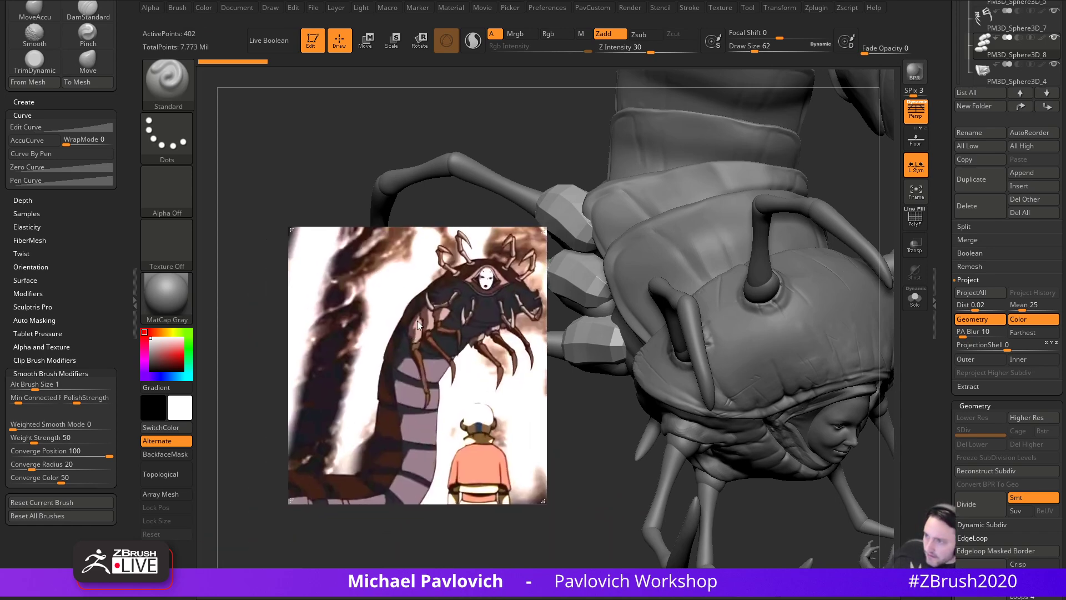
right_drag(0, 311, 0, 300)
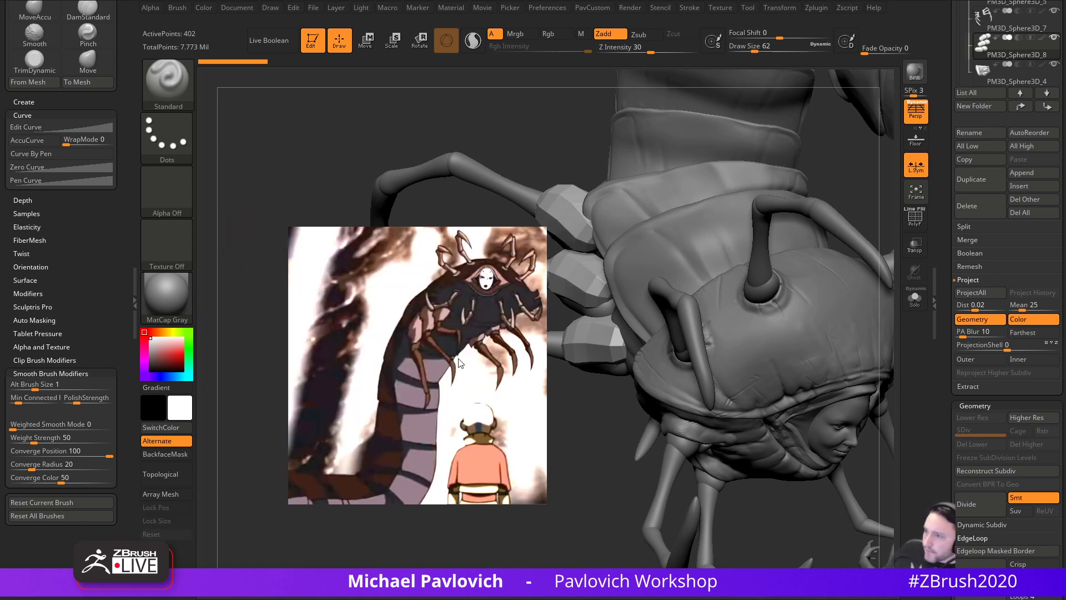
right_drag(469, 371, 0, 370)
drag(522, 488, 606, 317)
key(s)
mouse_move(659, 461)
mouse_down()
mouse_move(705, 470)
mouse_move(607, 418)
mouse_up()
key(s)
drag(578, 354, 571, 354)
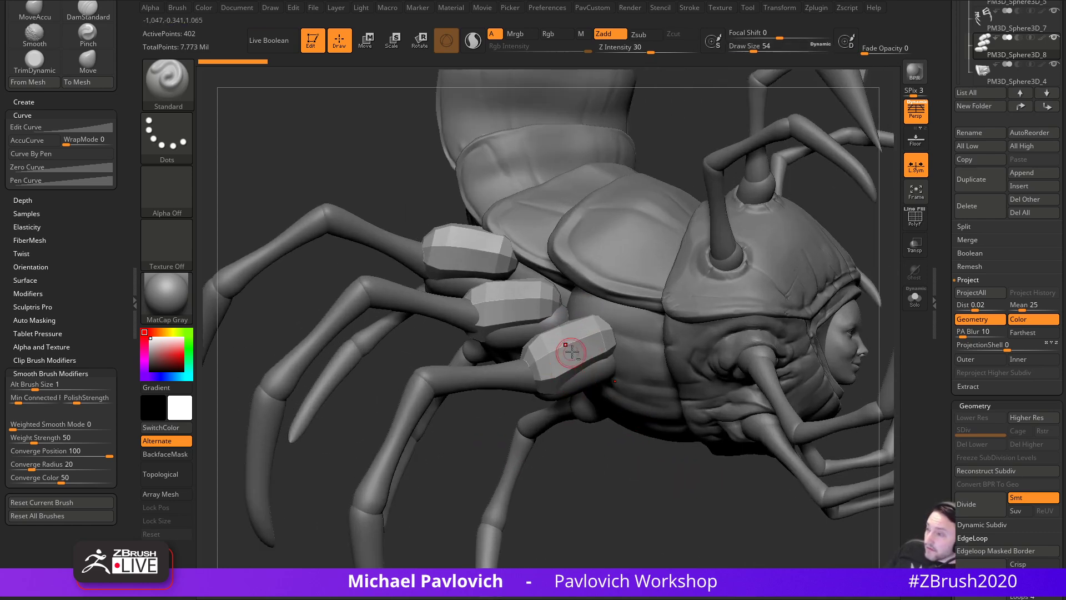
- Solo the leg-base piece to inspect it, then show the whole creature again
click(911, 307)
drag(698, 439, 616, 378)
click(911, 305)
right_drag(654, 238, 504, 262)
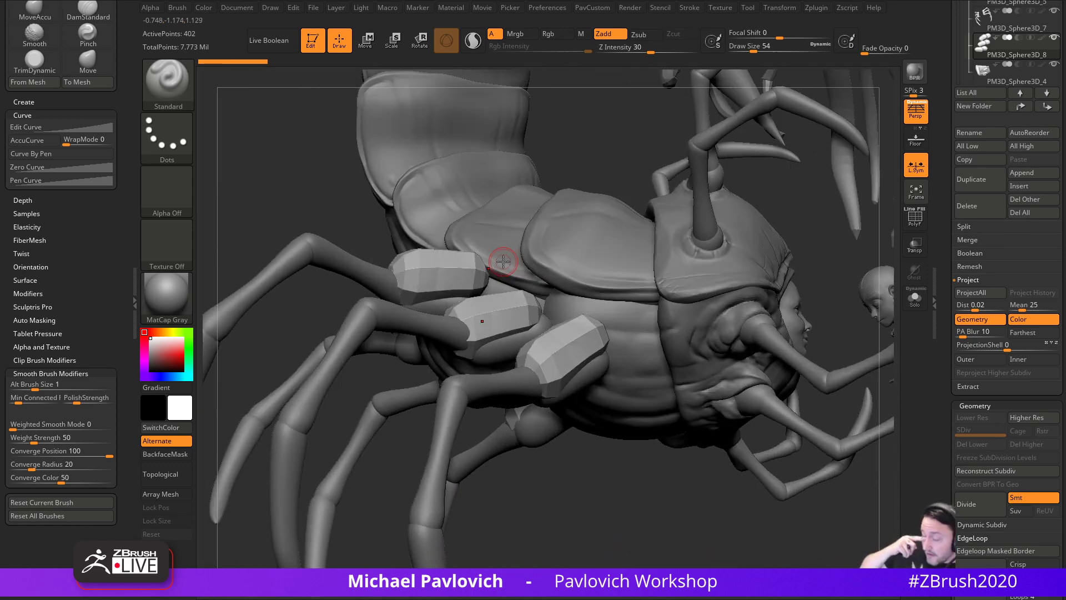
right_drag(631, 499, 634, 526)
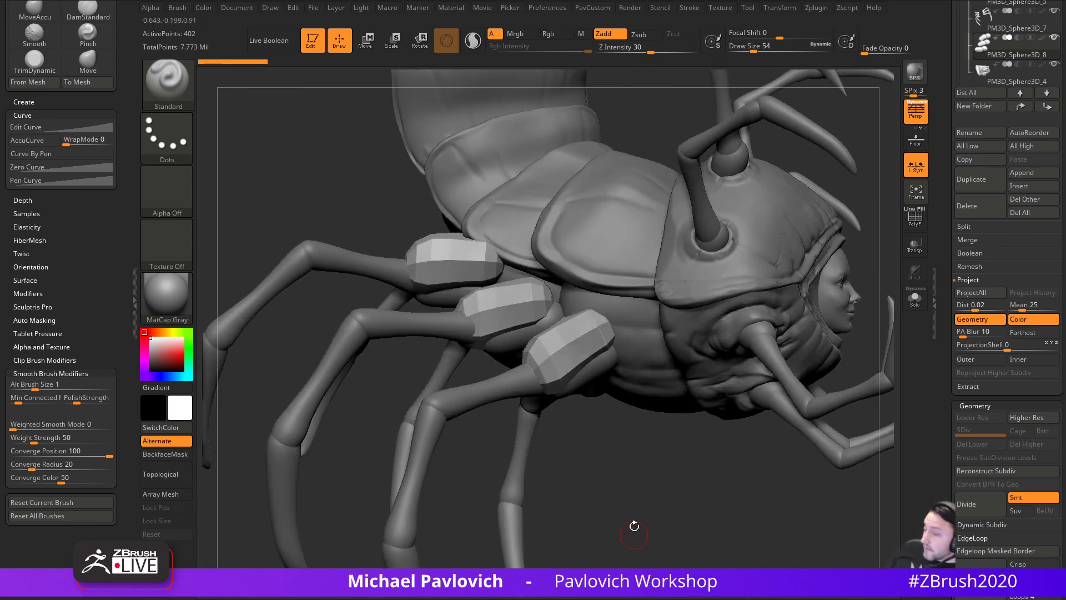
- Scale and move the faceted leg-base pieces with the Move transpose gizmo
alt+click(599, 376)
right_drag(599, 376, 601, 454)
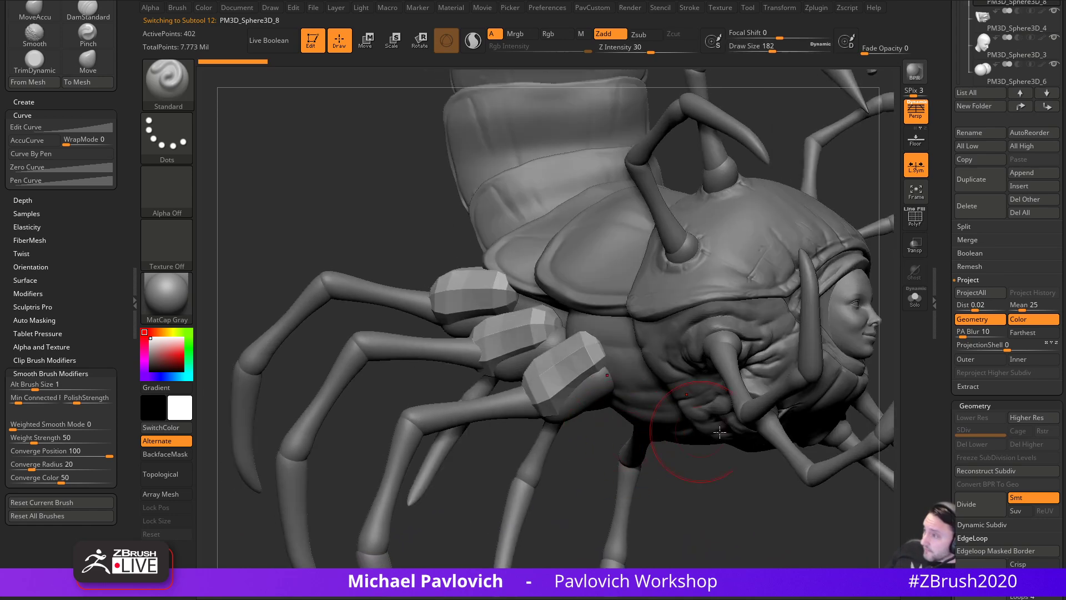
drag(940, 311, 941, 472)
key(w)
ctrl+right_drag(580, 480, 563, 400)
drag(541, 220, 439, 135)
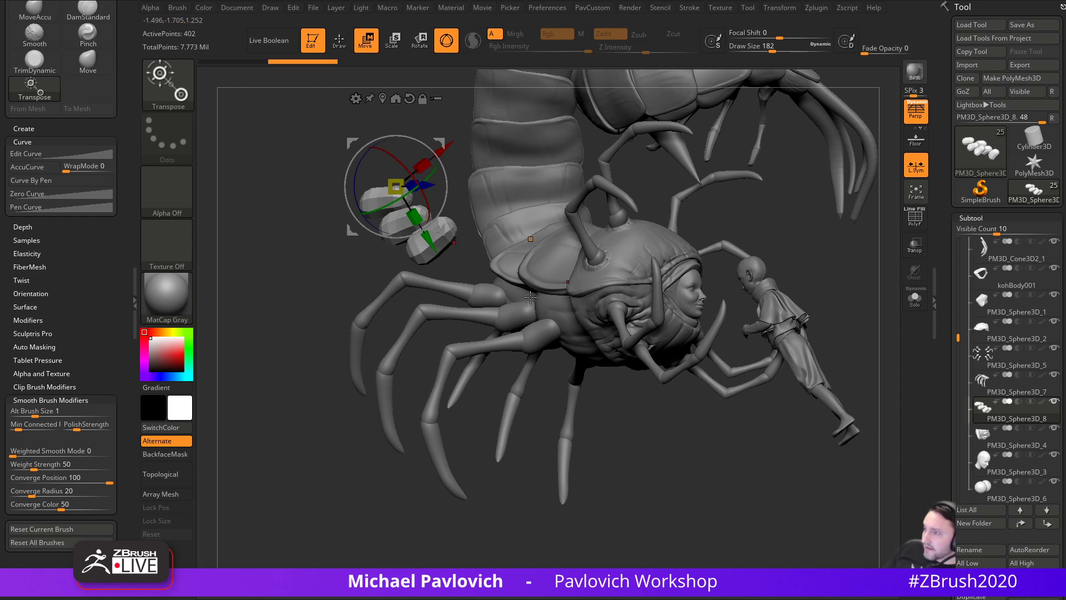
- Delete the old leg-base subtool and make the legs the active subtool
drag(622, 462, 680, 459)
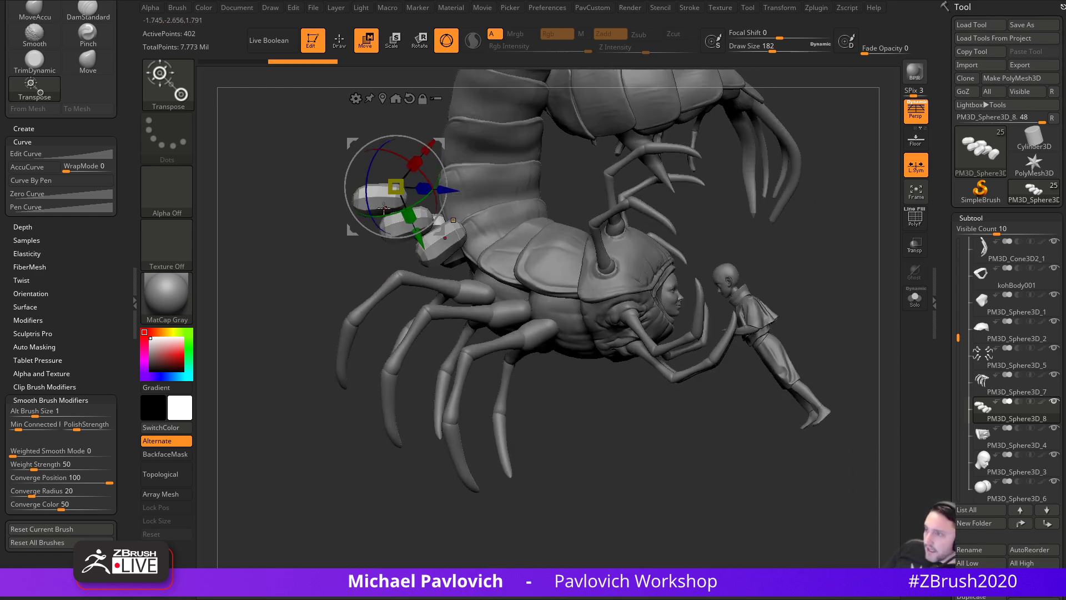
drag(824, 273, 948, 206)
click(978, 456)
mouse_move(654, 505)
alt+mouse_down()
mouse_move(667, 464)
mouse_move(661, 517)
alt+mouse_up()
alt+click(609, 415)
alt+drag(720, 538, 671, 462)
key(s)
mouse_move(666, 463)
mouse_down()
mouse_move(640, 445)
mouse_move(678, 469)
mouse_move(678, 505)
mouse_move(702, 490)
mouse_move(696, 450)
mouse_move(709, 473)
mouse_up()
- Display the legs' polygroups, test a gizmo rotation on the blue leg, and undo it
ctrl+shift+click(614, 316)
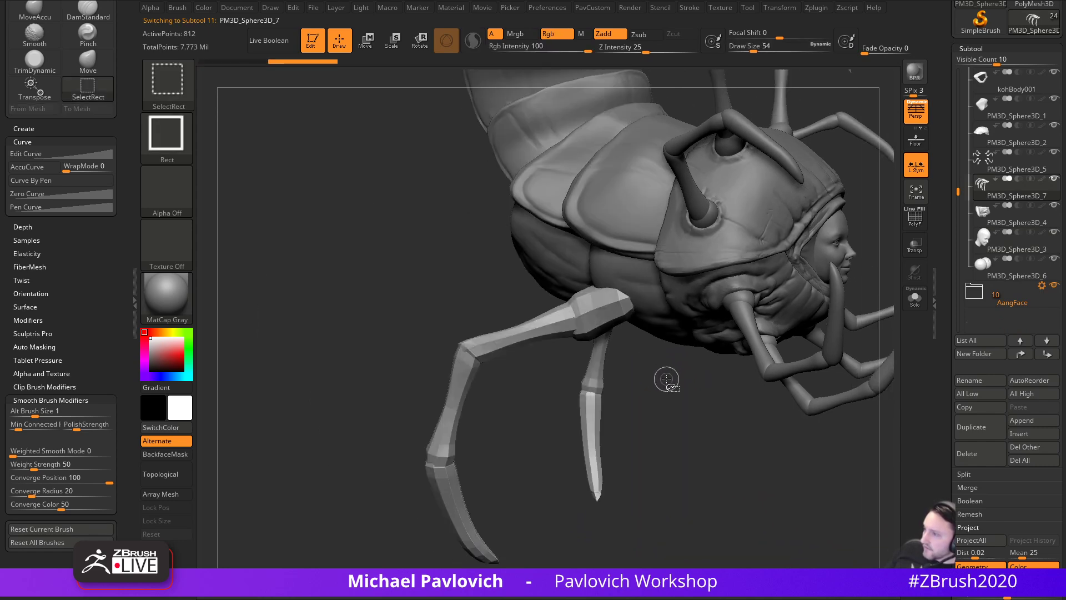
key(shift+f)
ctrl+shift+click(656, 435)
mouse_move(683, 439)
mouse_down()
mouse_move(704, 444)
mouse_move(702, 417)
mouse_move(674, 426)
mouse_move(623, 284)
mouse_up()
key(w)
key(ctrl+z)
key(q)
mouse_move(628, 421)
mouse_down()
mouse_move(588, 455)
mouse_move(527, 469)
mouse_move(576, 471)
mouse_move(611, 445)
mouse_up()
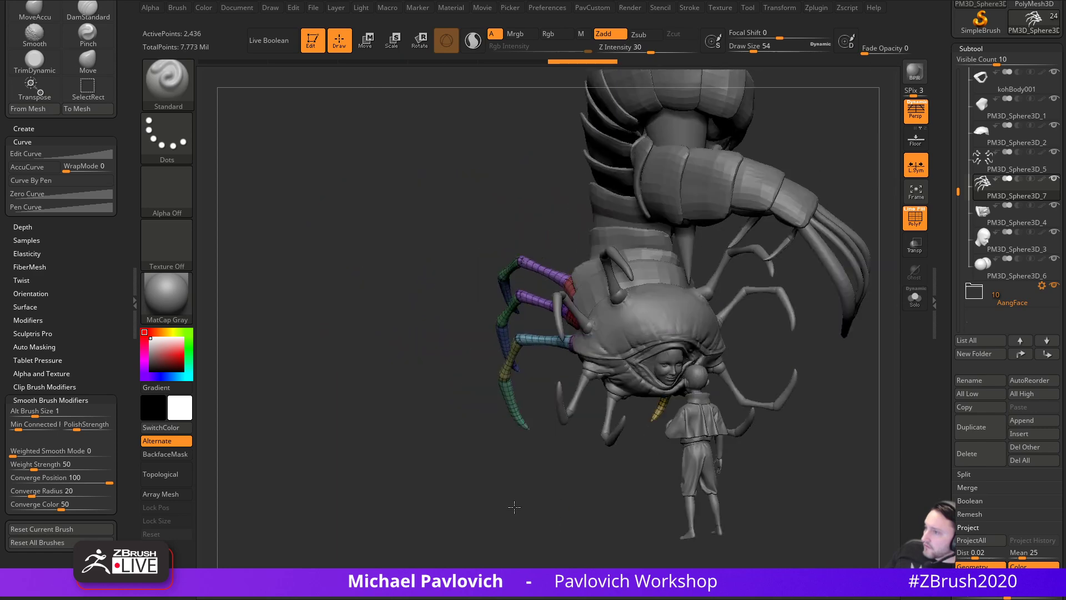
shift+drag(514, 507, 548, 475)
- Mirror And Weld the legs across the body and check the leg segment groups
key(2)
click(842, 243)
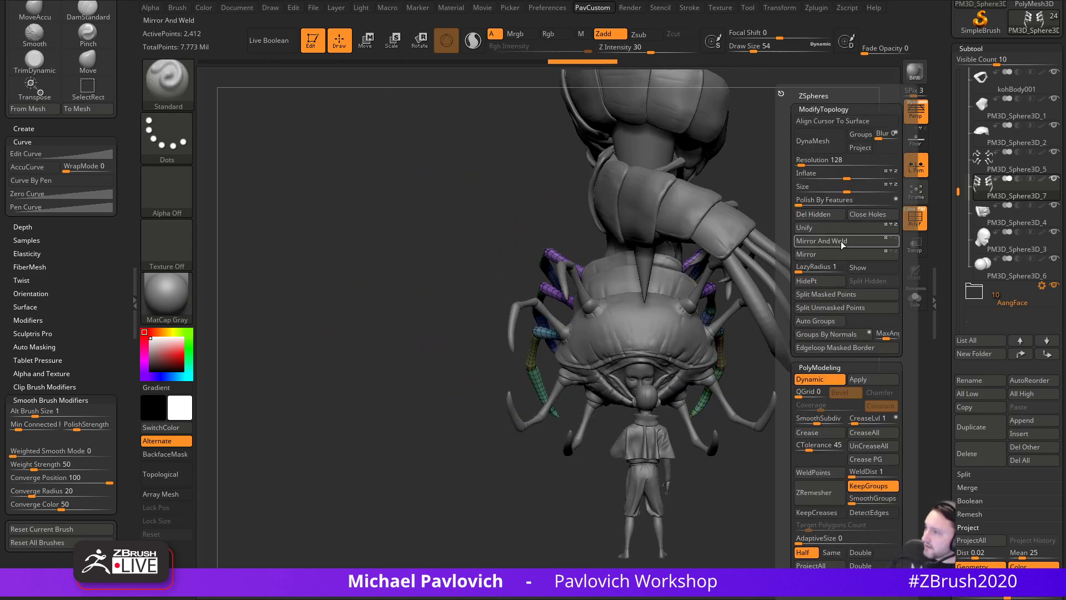
drag(401, 478, 485, 473)
alt+drag(565, 432, 646, 477)
mouse_move(605, 416)
mouse_down()
mouse_move(618, 429)
mouse_move(607, 388)
mouse_up()
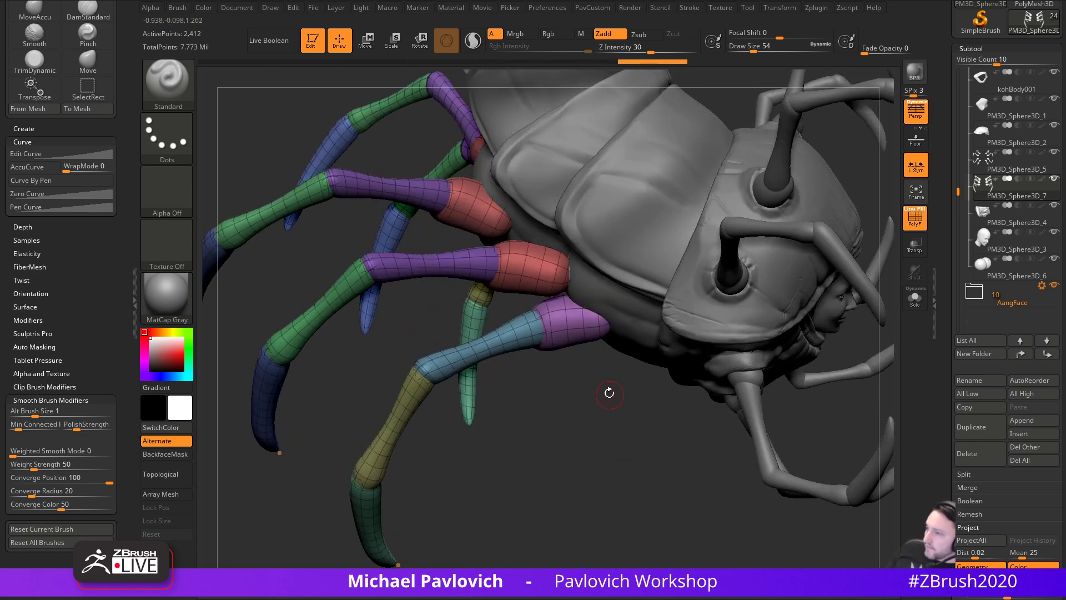
ctrl+shift+click(580, 340)
ctrl+shift+click(596, 378)
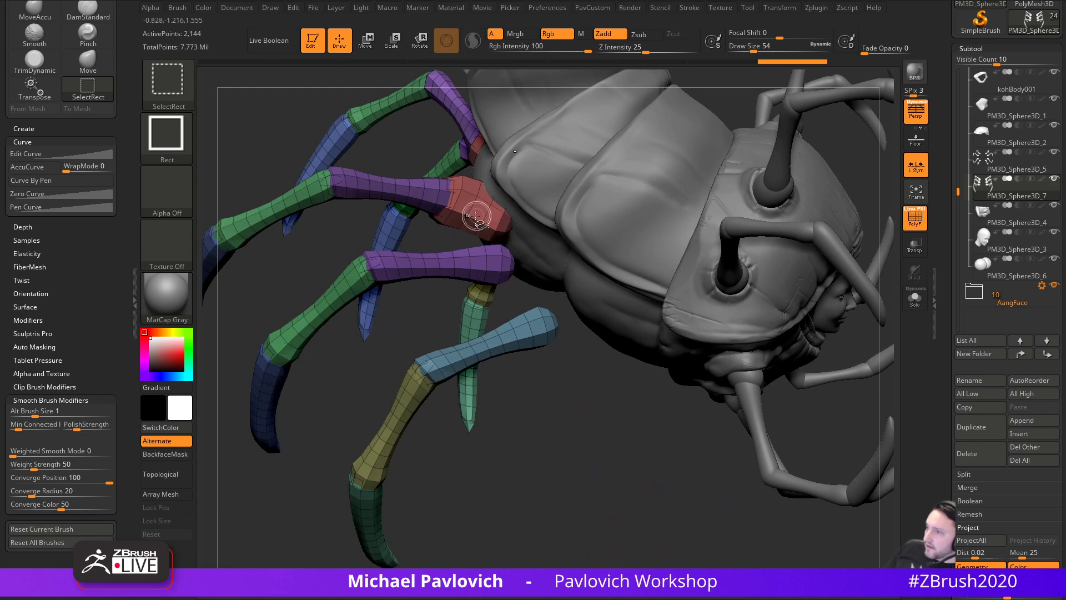
mouse_move(623, 431)
mouse_down()
mouse_move(624, 484)
mouse_move(655, 502)
mouse_move(612, 481)
mouse_up()
- Hide the blue and purple leg segment groups and Split Hidden them into a new subtool
key(grave)
click(627, 294)
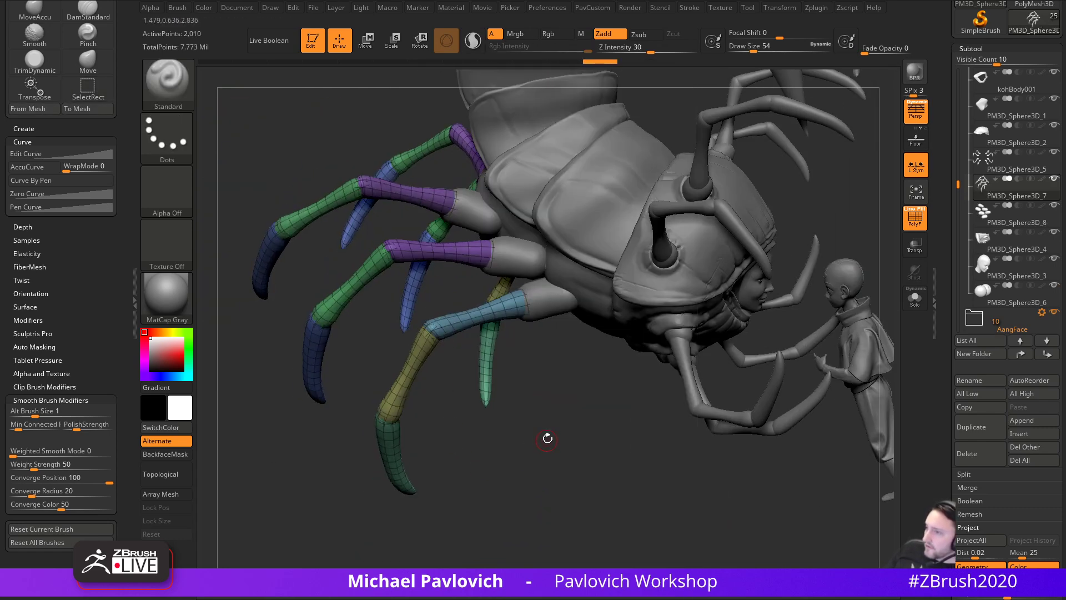
alt+drag(720, 384, 775, 390)
ctrl+shift+click(551, 316)
ctrl+shift+drag(608, 390, 685, 509)
ctrl+shift+click(513, 263)
ctrl+shift+click(495, 198)
key(space)
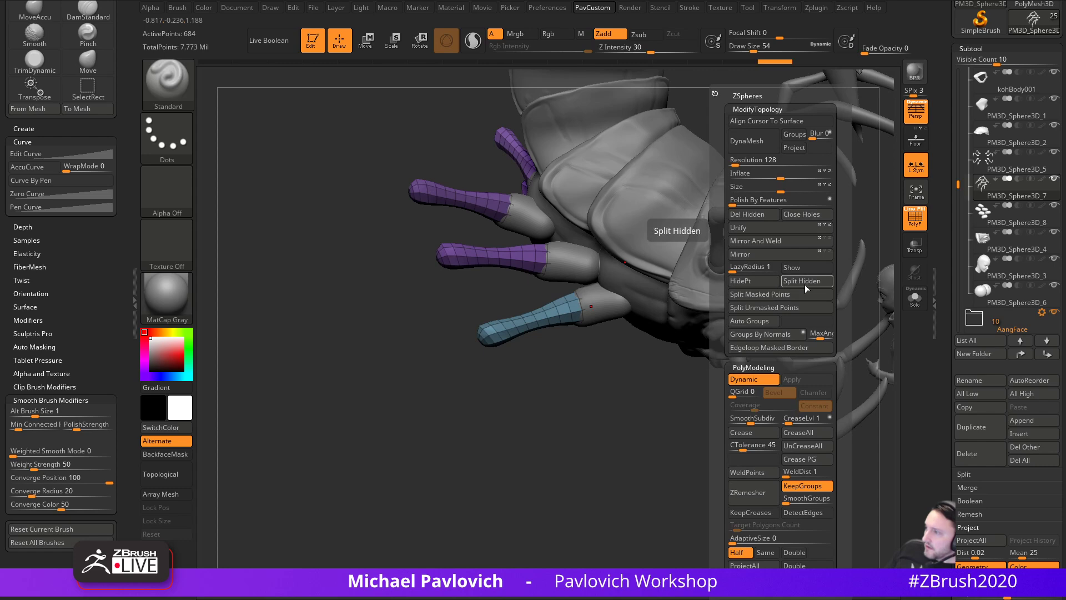
click(802, 280)
- Hide the yellow and green segment groups, split them into another subtool, then select the leg-base rings
key(ctrl+shift)
ctrl+shift+click(469, 368)
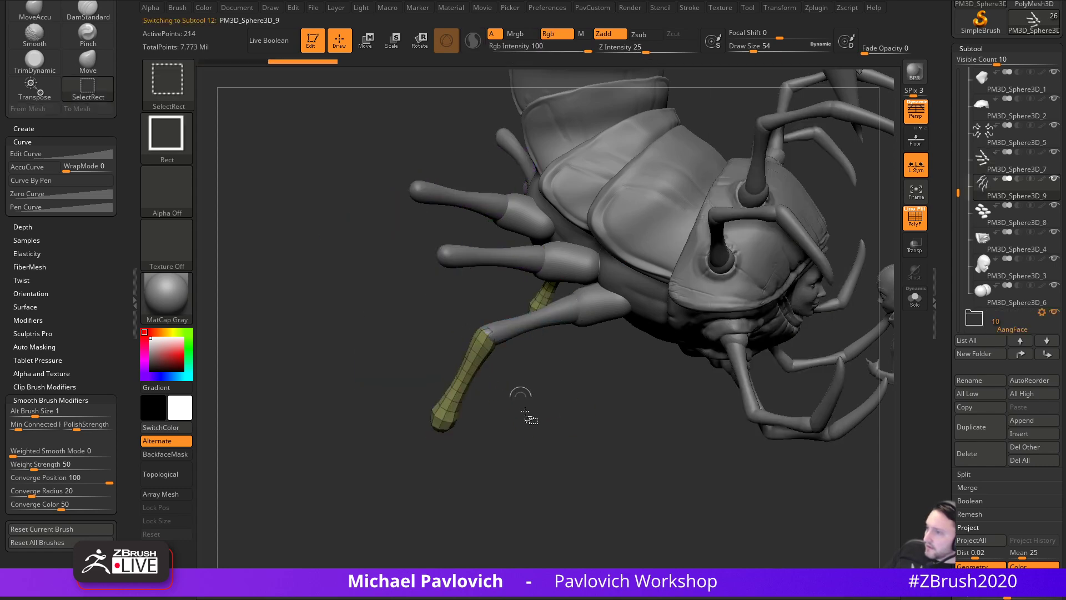
ctrl+shift+drag(515, 390, 526, 407)
ctrl+shift+click(410, 293)
ctrl+shift+click(381, 212)
ctrl+shift+drag(643, 424, 717, 457)
key(space)
click(756, 282)
alt+click(594, 291)
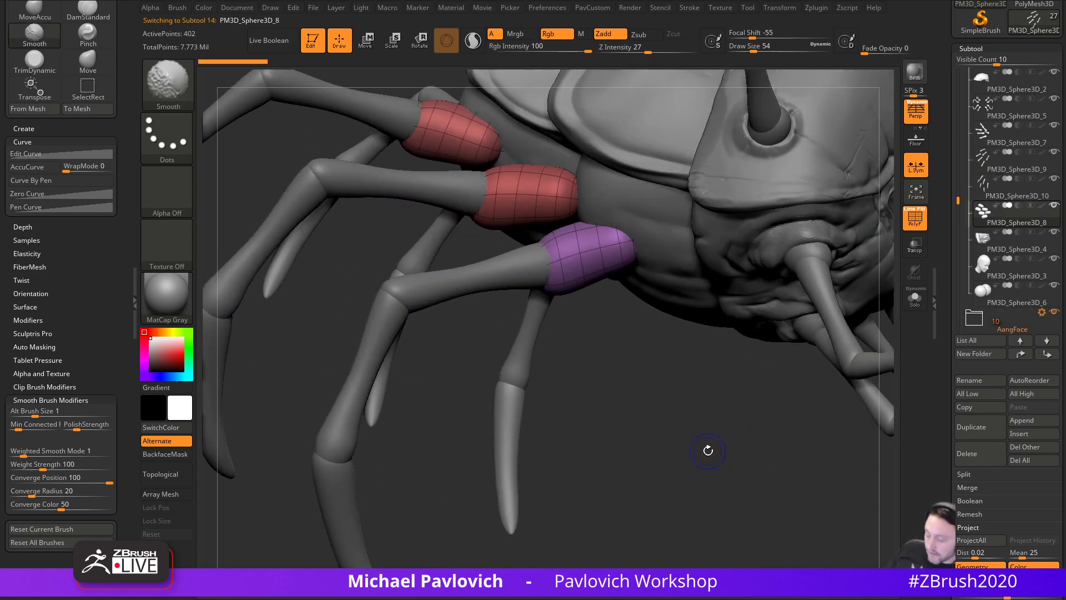
- Enable Dynamic Subdiv on the faceted leg-base rings and apply it to make smooth collars
key(shift+d)
key(d)
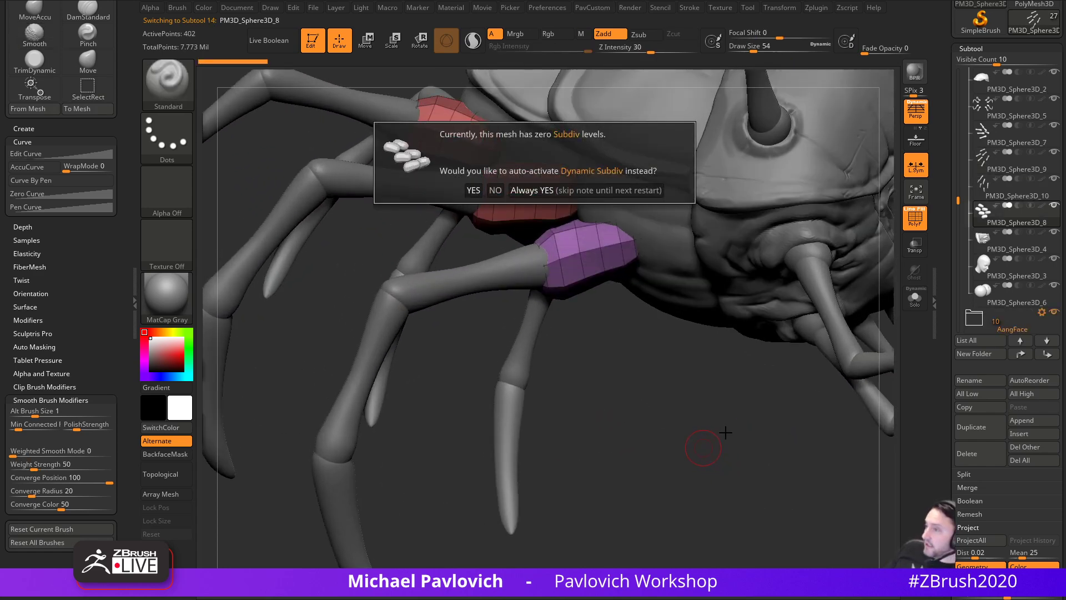
click(611, 192)
alt+drag(655, 398, 651, 438)
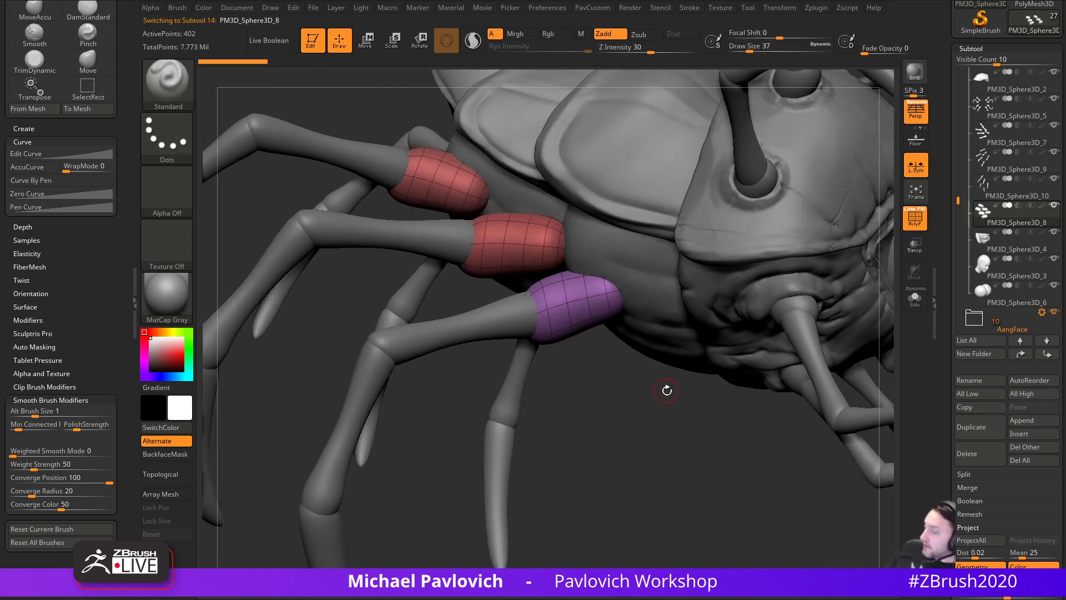
key(4)
click(690, 378)
drag(583, 383, 765, 410)
drag(941, 396, 942, 244)
key(shift)
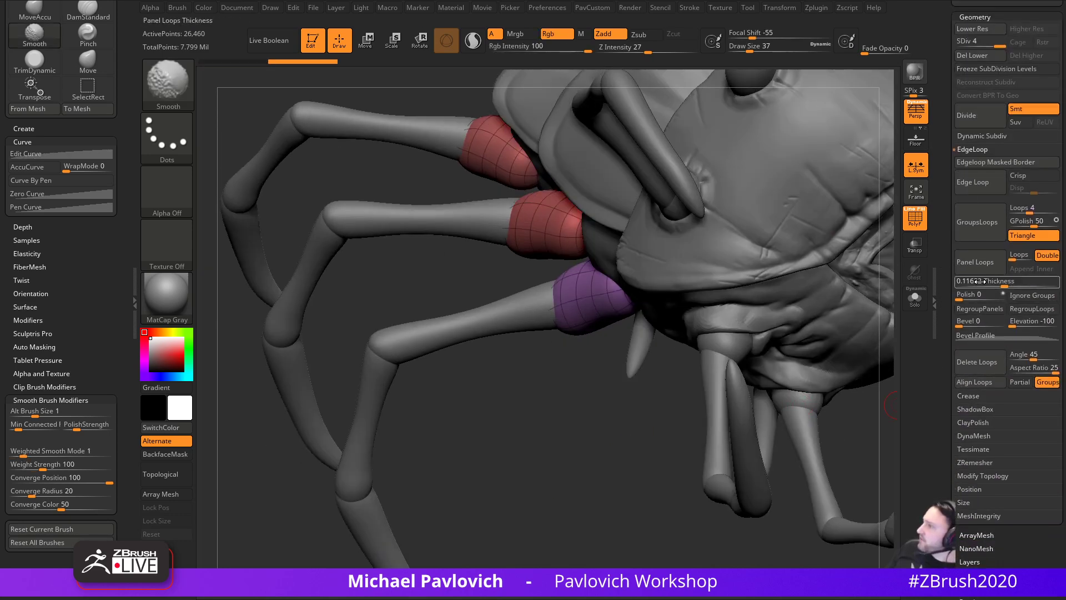
click(980, 136)
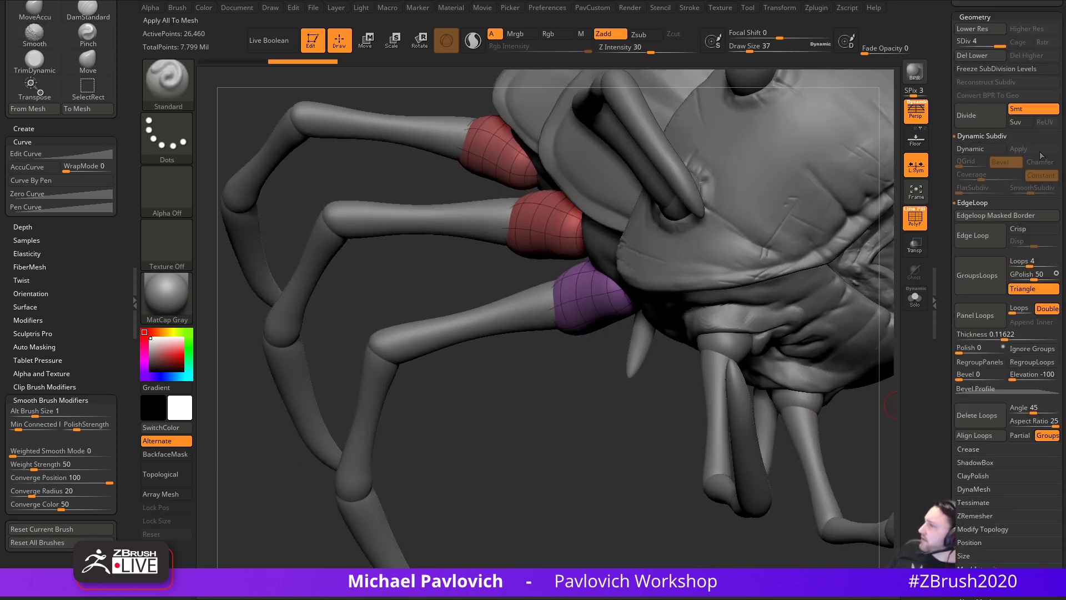
mouse_move(532, 471)
mouse_down()
mouse_move(572, 483)
mouse_move(514, 502)
mouse_move(549, 466)
mouse_up()
- With DamStandard, then Standard at a larger size and polygroups hidden, sculpt and smooth the front leg's collar
key(b)
key(d)
key(s)
key(s)
drag(593, 324, 608, 323)
key(s)
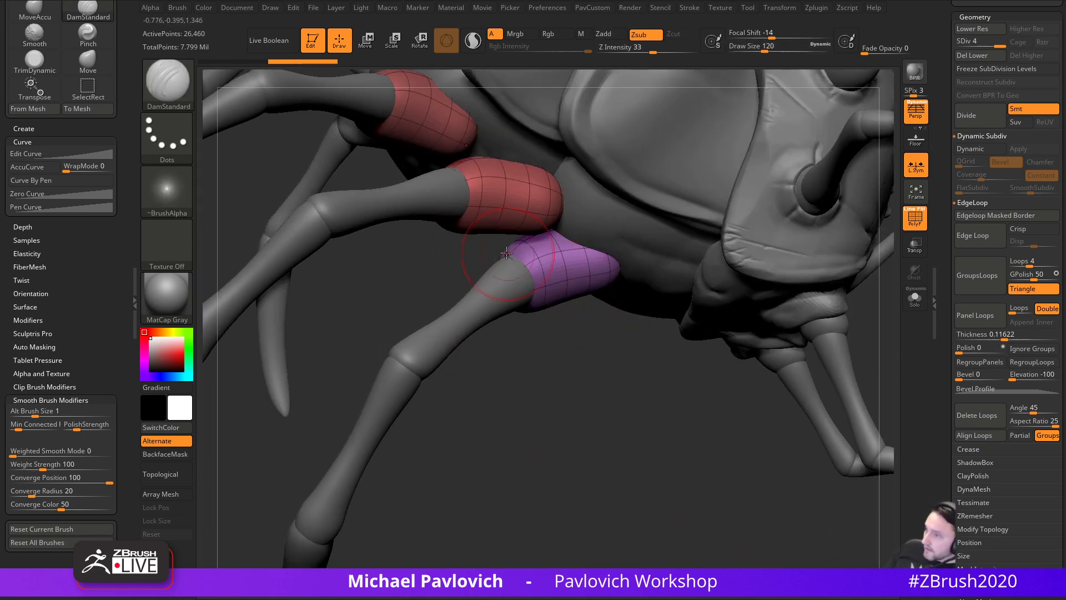
key(b)
key(s)
key(t)
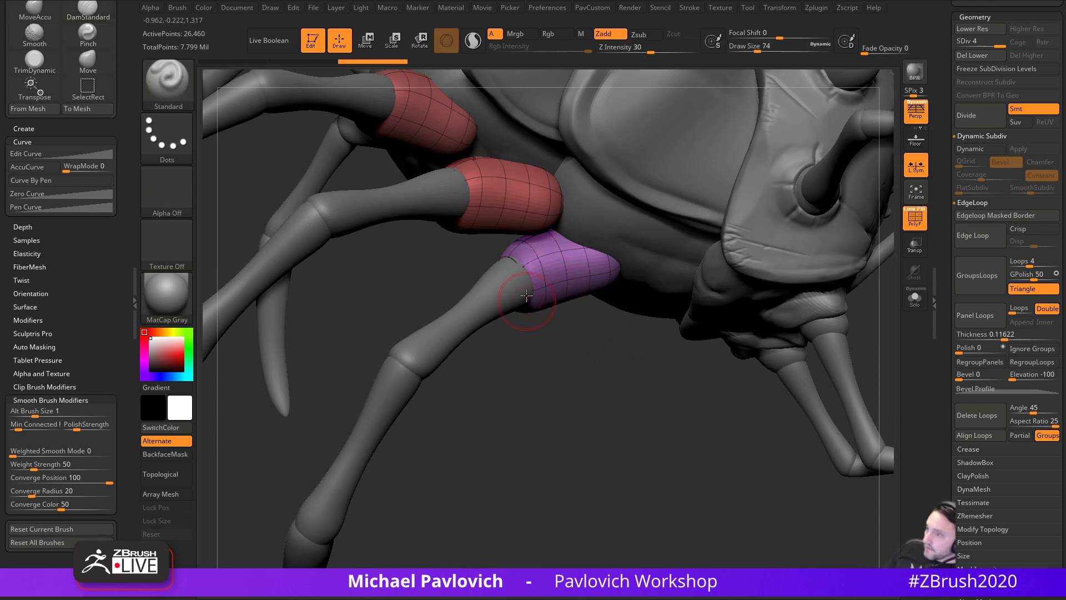
key(shift+f)
drag(567, 313, 530, 312)
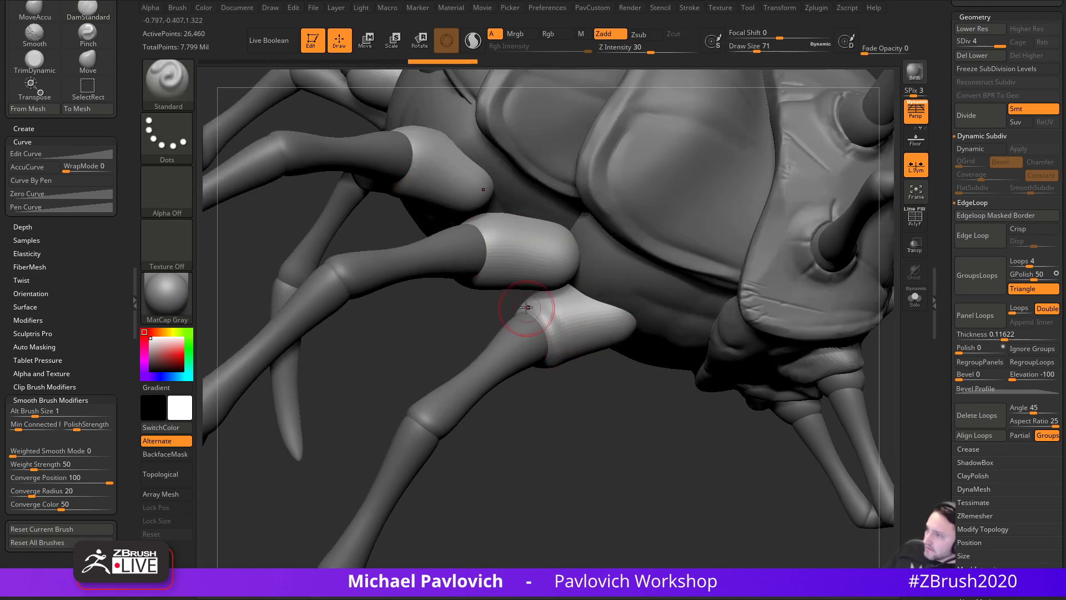
drag(565, 391, 535, 384)
drag(542, 323, 547, 353)
drag(549, 397, 533, 389)
mouse_move(547, 351)
shift+mouse_down()
mouse_move(556, 303)
mouse_move(561, 344)
shift+mouse_up()
- Raise and smooth ridges along the remaining leg socket rims, including the middle socket
mouse_move(567, 329)
right_down()
mouse_move(551, 309)
mouse_move(572, 278)
right_up()
key(shift)
drag(634, 223, 664, 212)
mouse_move(485, 341)
mouse_down()
mouse_move(546, 328)
mouse_move(541, 349)
mouse_up()
mouse_move(616, 280)
mouse_down()
mouse_move(564, 309)
mouse_move(531, 363)
mouse_move(544, 353)
mouse_up()
mouse_move(592, 277)
mouse_down()
mouse_move(564, 355)
mouse_move(569, 383)
mouse_move(570, 319)
mouse_up()
drag(536, 388, 504, 474)
shift+drag(579, 300, 550, 289)
mouse_move(555, 388)
mouse_down()
mouse_move(577, 489)
mouse_move(552, 374)
mouse_up()
drag(521, 270, 482, 312)
drag(301, 350, 550, 300)
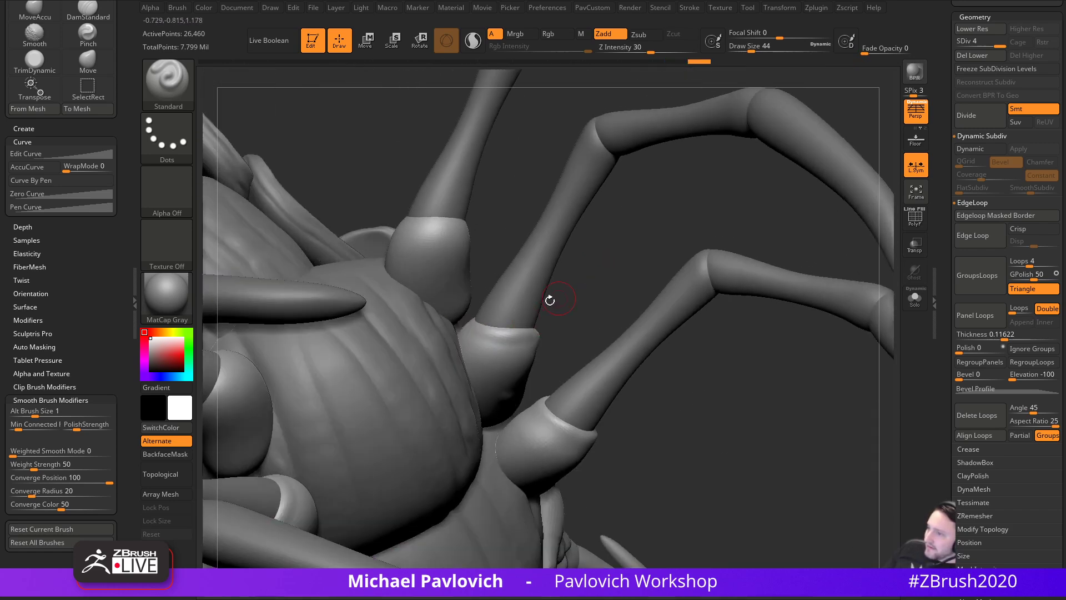
- Isolate the middle leg socket and build up its rim with ClayBuildup, then smooth it
click(914, 299)
click(914, 299)
drag(631, 271, 483, 352)
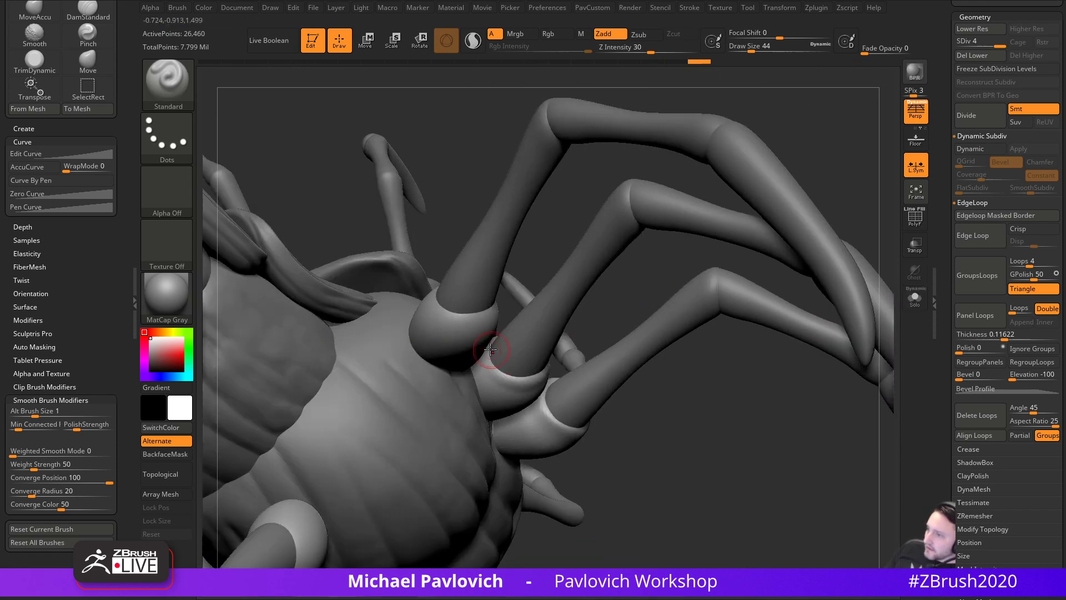
drag(541, 257, 475, 332)
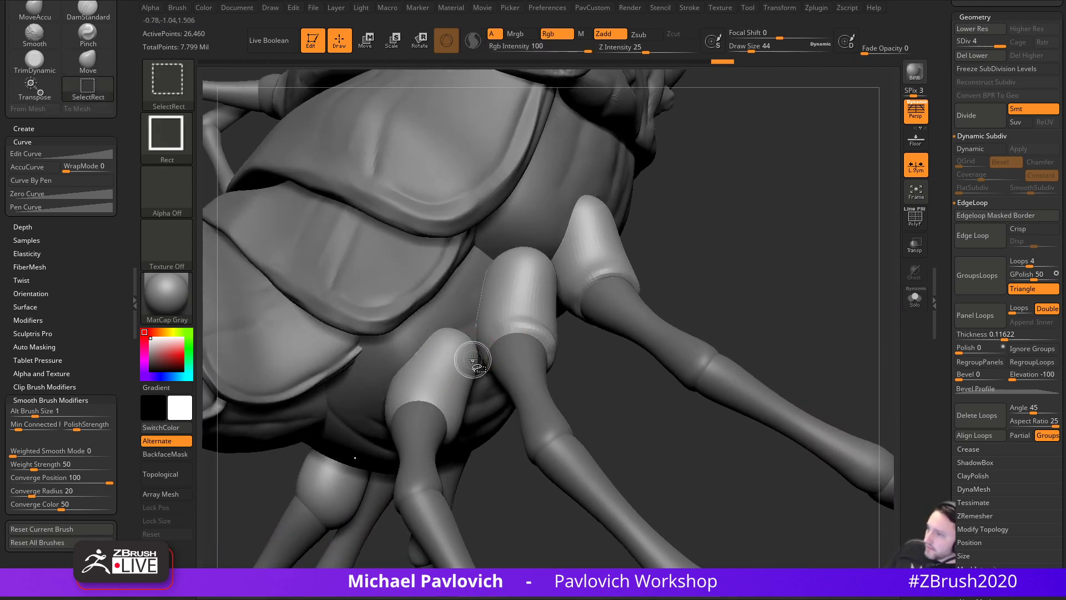
ctrl+shift+click(490, 340)
drag(566, 345, 536, 349)
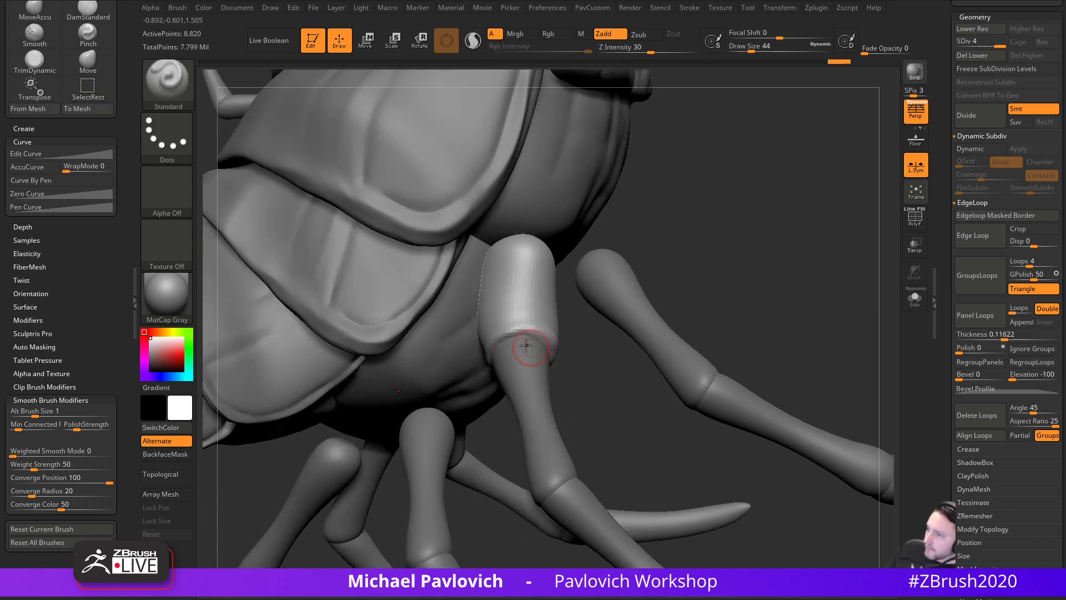
drag(581, 381, 542, 373)
key(b)
key(c)
key(l)
mouse_move(498, 320)
mouse_down()
mouse_move(557, 336)
mouse_move(548, 344)
mouse_move(561, 333)
mouse_move(557, 322)
mouse_up()
right_drag(557, 322, 517, 304)
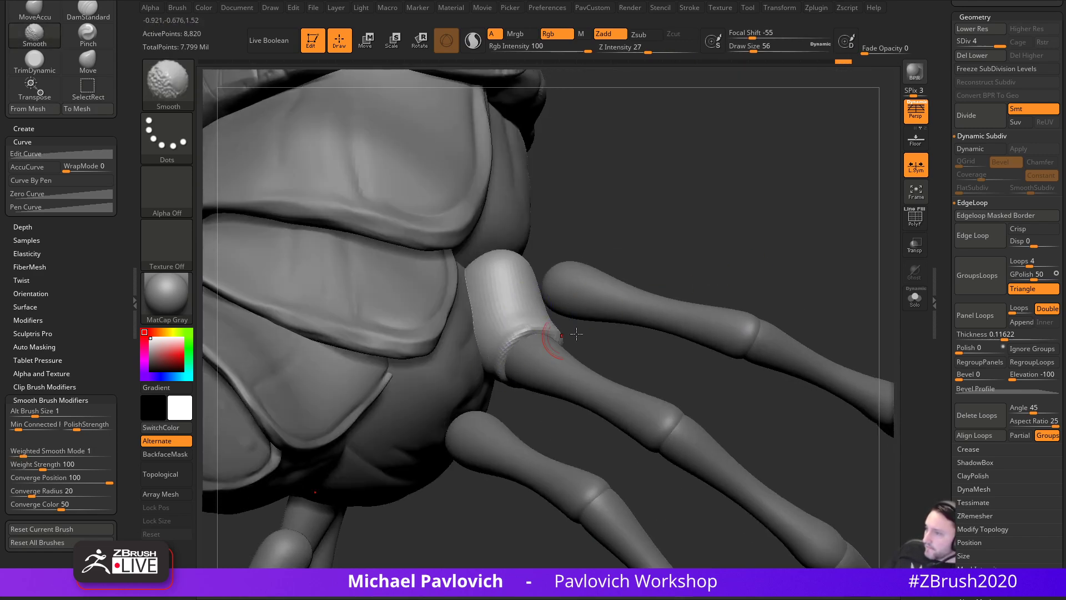
- Mark and raise the socket rim with the Standard brush
mouse_move(786, 264)
mouse_down()
mouse_move(678, 278)
mouse_move(588, 385)
mouse_move(518, 404)
mouse_move(562, 422)
mouse_move(583, 339)
mouse_up()
key(b)
key(s)
key(t)
drag(554, 402, 521, 454)
mouse_move(430, 385)
mouse_down()
mouse_move(474, 351)
mouse_move(544, 445)
mouse_move(533, 425)
mouse_move(560, 439)
mouse_up()
drag(592, 436, 544, 400)
mouse_move(555, 446)
mouse_down()
mouse_move(518, 404)
mouse_move(479, 391)
mouse_move(502, 458)
mouse_up()
- Add clay with an enlarged ClayBuildup brush to build up both leg socket rims
key(b)
key(c)
key(l)
key(])
mouse_move(444, 383)
mouse_down()
mouse_move(578, 365)
mouse_move(573, 387)
mouse_up()
mouse_move(498, 439)
mouse_down()
mouse_move(536, 439)
mouse_move(500, 384)
mouse_move(470, 420)
mouse_move(472, 391)
mouse_up()
drag(515, 312, 589, 339)
drag(476, 373, 514, 383)
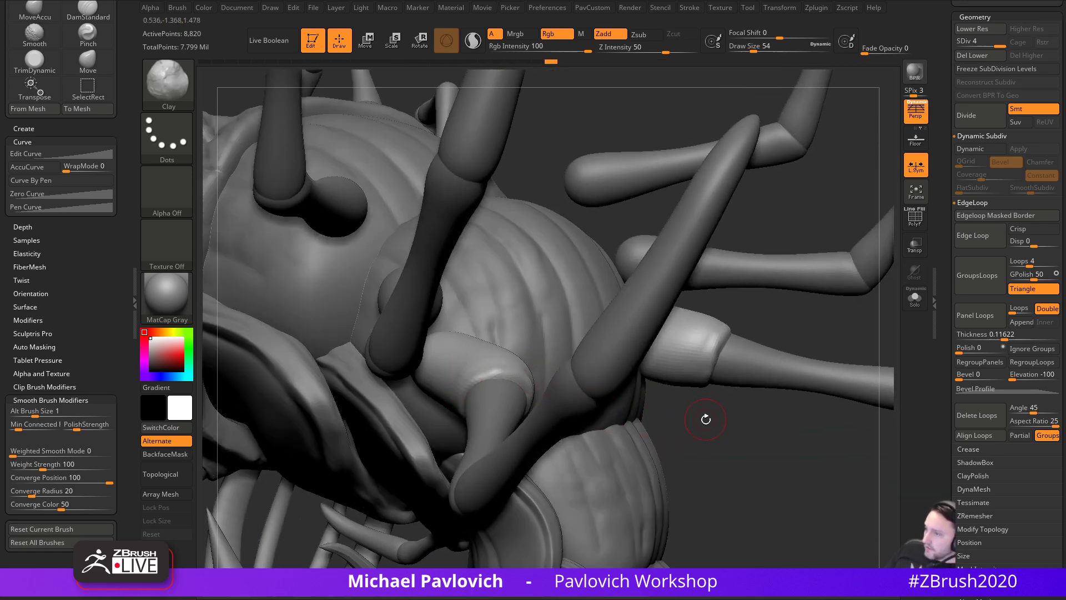
drag(698, 411, 619, 428)
right_drag(483, 369, 487, 404)
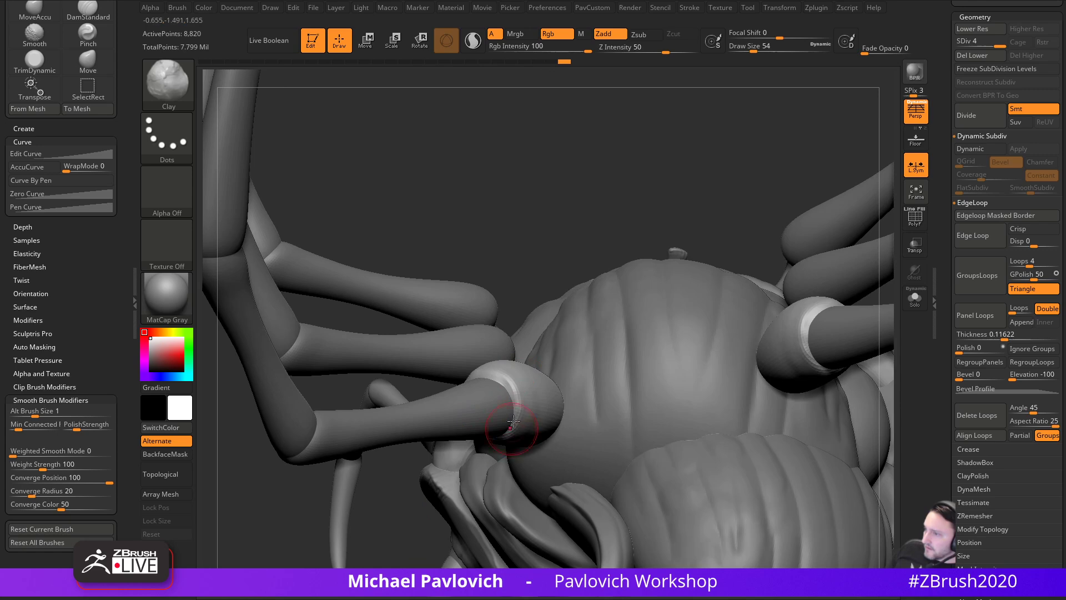
drag(536, 277, 708, 267)
drag(616, 330, 640, 326)
- Raise Draw Size from 62 to 94 and make Skin_ZSphere5_1 the active subtool
alt+click(606, 302)
alt+click(635, 541)
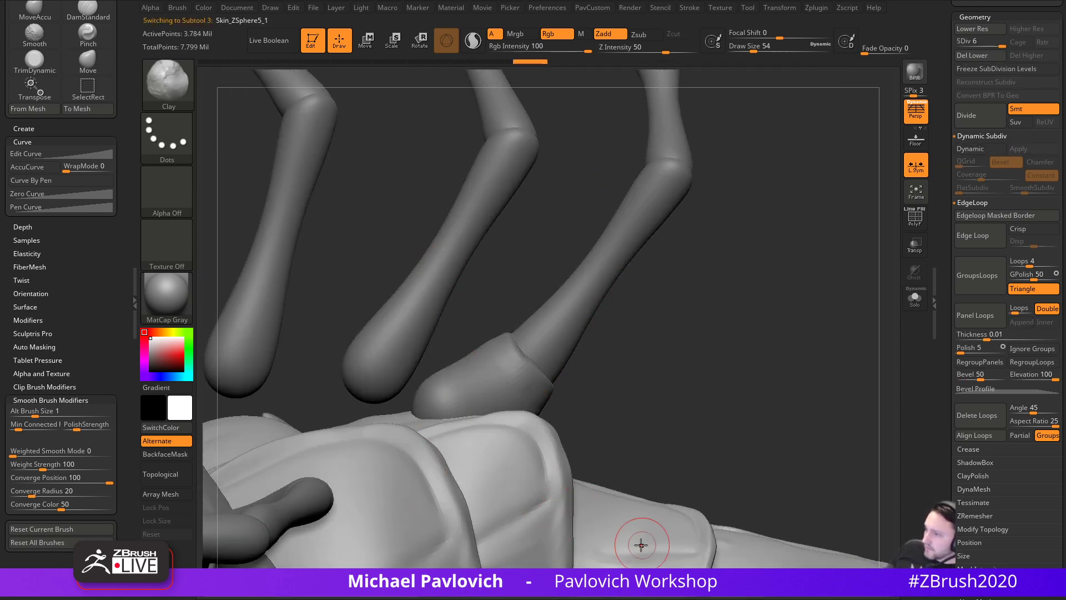
key(1)
drag(946, 264, 953, 422)
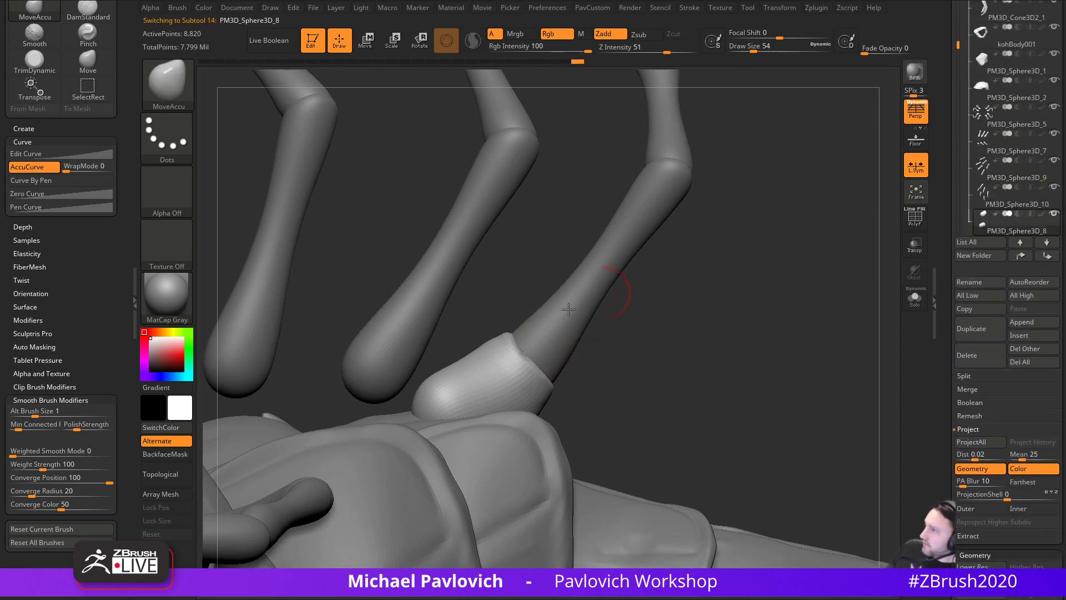
key(s)
drag(514, 351, 521, 352)
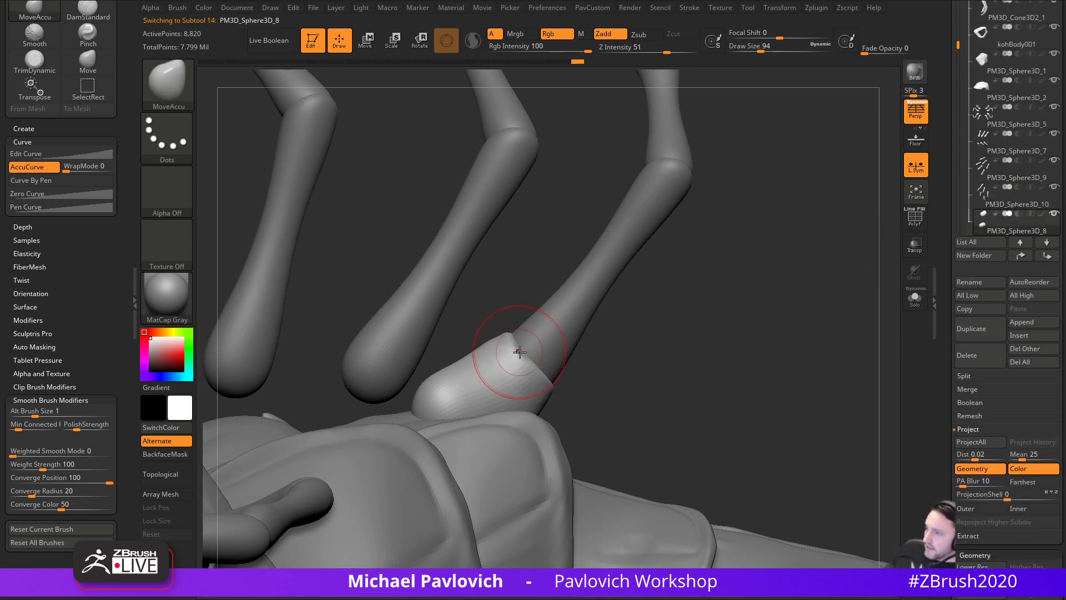
mouse_move(719, 370)
alt+mouse_down()
mouse_move(698, 231)
mouse_move(762, 209)
mouse_move(773, 317)
mouse_move(821, 355)
mouse_move(778, 355)
mouse_move(876, 350)
mouse_move(765, 366)
mouse_move(843, 305)
mouse_move(794, 420)
mouse_move(710, 360)
alt+mouse_up()
ctrl+shift+click(777, 321)
alt+click(711, 359)
drag(769, 435, 690, 410)
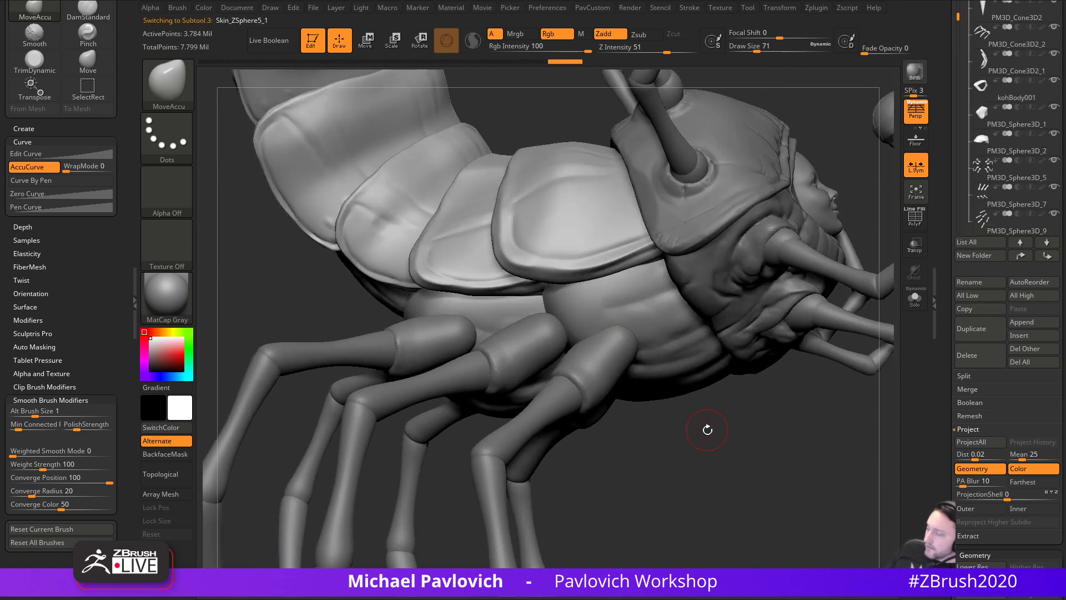
- Switch to the Standard brush at size 46 and orbit to see the body curving upward
alt+drag(668, 350, 663, 381)
mouse_move(800, 414)
mouse_down()
mouse_move(716, 408)
mouse_move(733, 348)
mouse_up()
key(b)
key(s)
key(t)
key(s)
click(677, 414)
drag(726, 459, 747, 497)
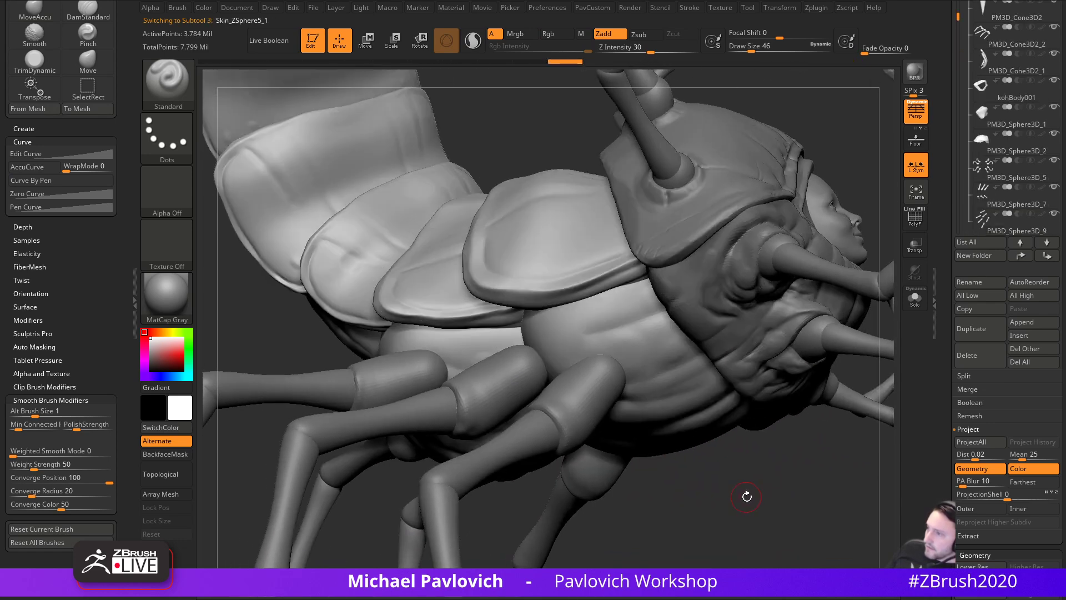
drag(941, 305, 942, 410)
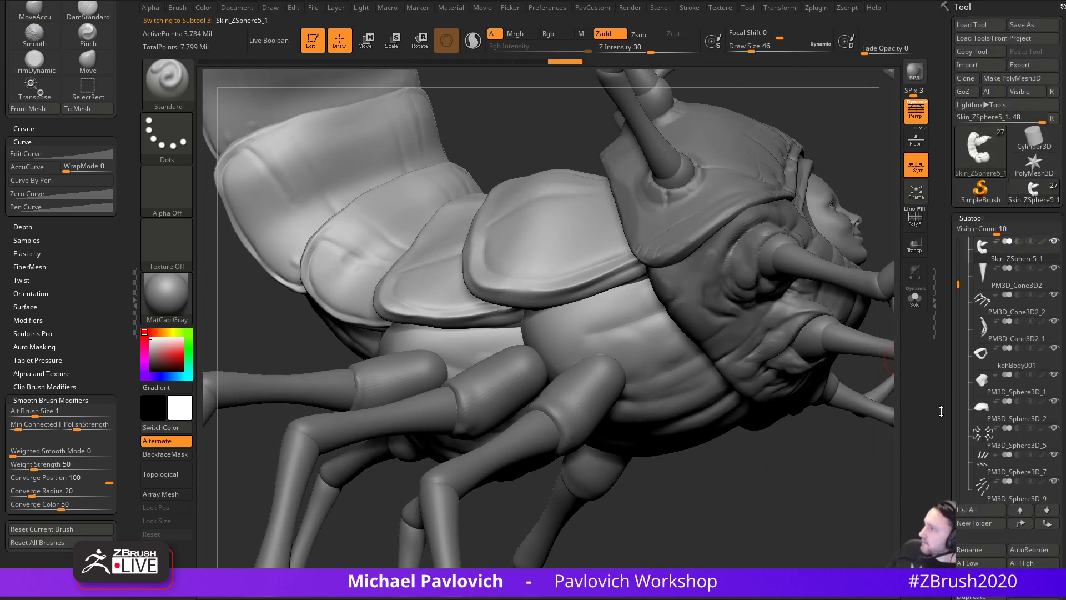
mouse_move(873, 407)
mouse_down()
mouse_move(870, 333)
mouse_move(705, 383)
mouse_move(711, 370)
mouse_up()
- Solo the body skin and Ctrl+Shift-click to hide the end segment and the first body segments
click(915, 298)
key(ctrl+shift)
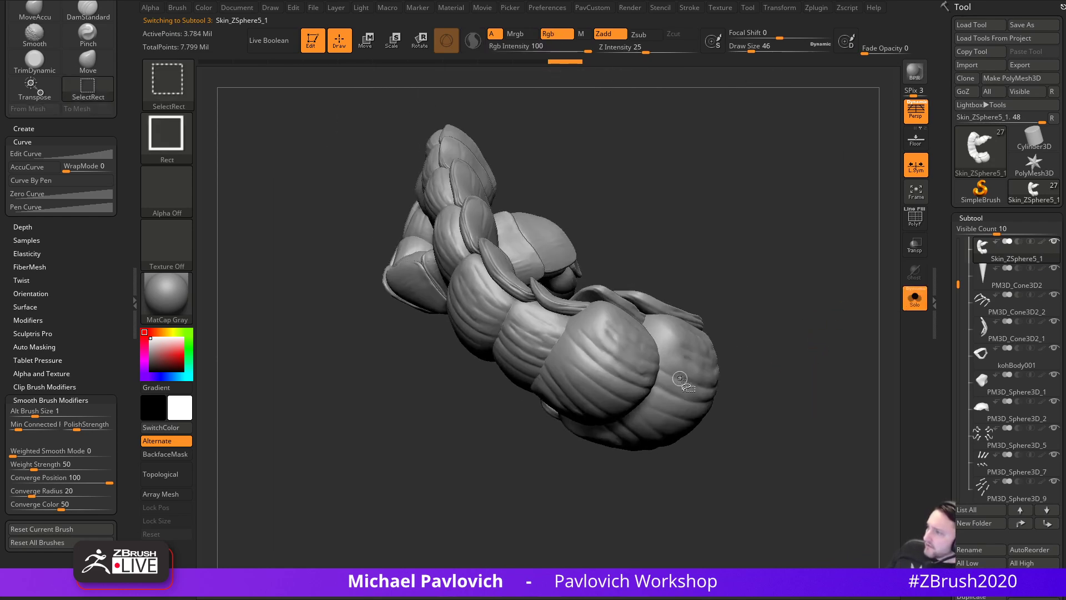
ctrl+shift+click(680, 378)
ctrl+shift+drag(791, 336, 827, 427)
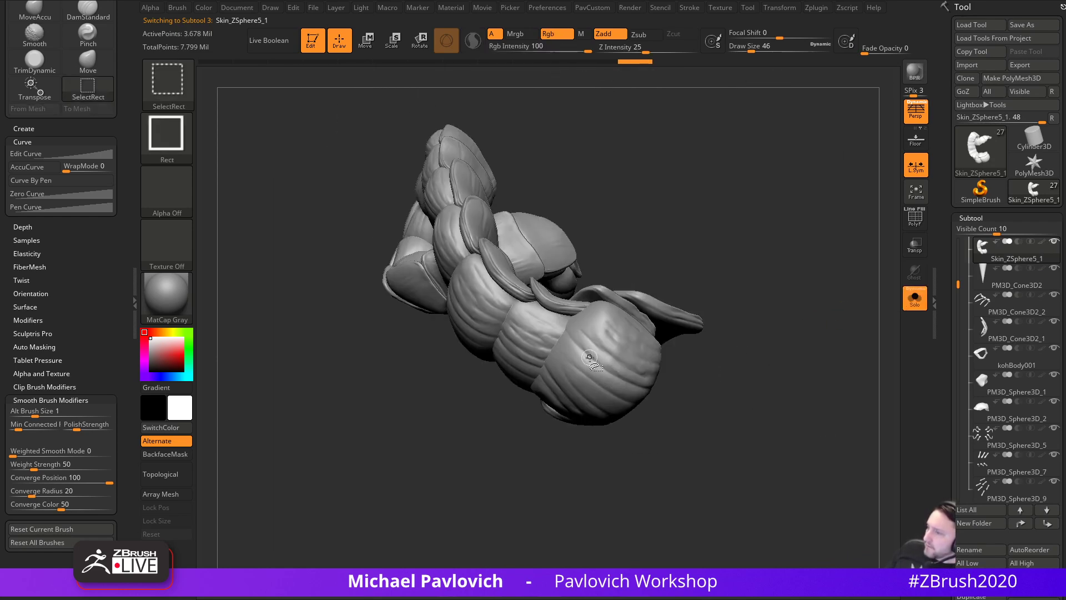
ctrl+shift+click(539, 338)
ctrl+shift+click(489, 312)
drag(683, 225, 731, 265)
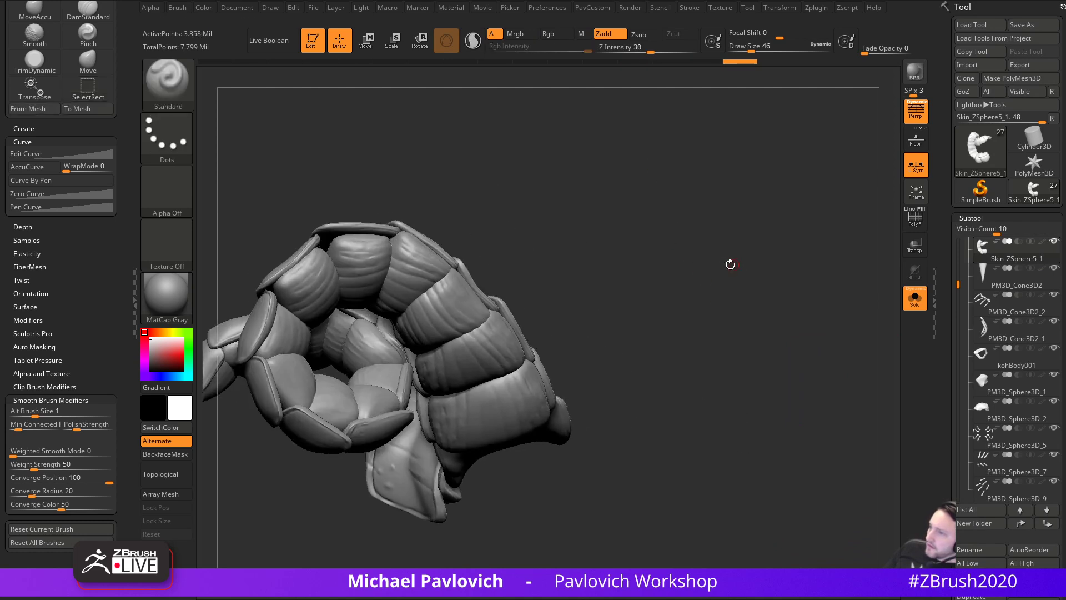
- Hide the next run of ridged centipede body segments
ctrl+shift+click(519, 393)
ctrl+shift+click(438, 320)
ctrl+shift+click(417, 280)
ctrl+shift+click(361, 272)
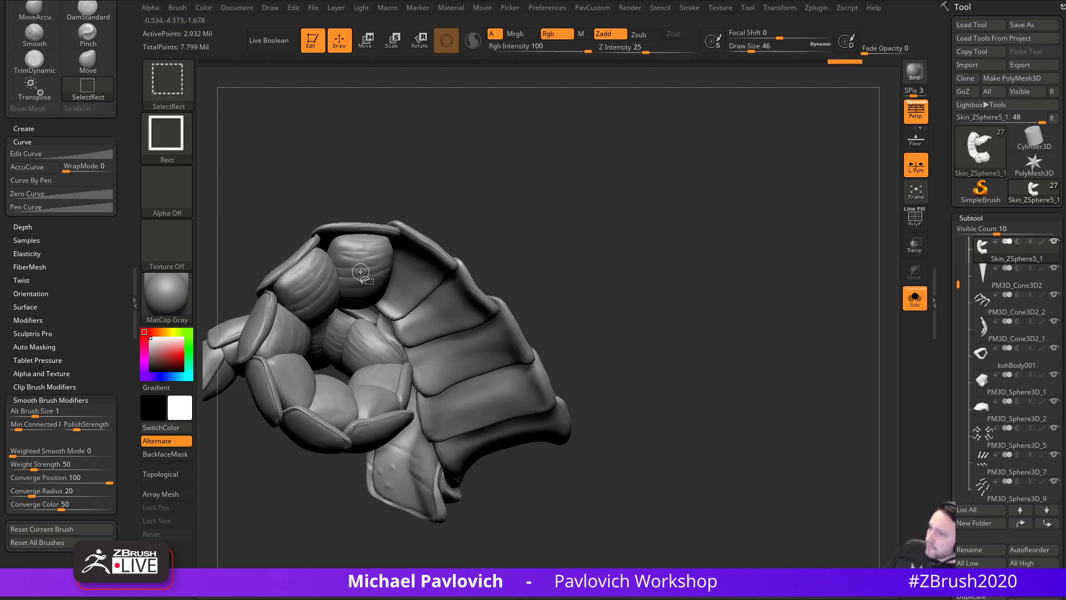
ctrl+shift+click(361, 272)
ctrl+shift+click(321, 286)
ctrl+shift+click(292, 371)
ctrl+shift+click(324, 393)
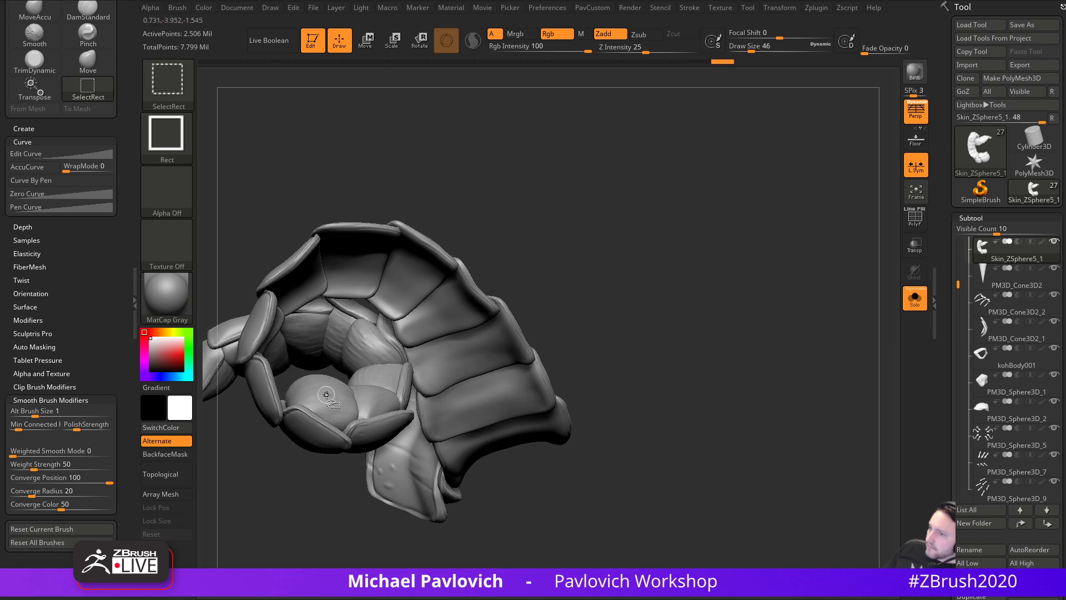
ctrl+shift+click(359, 399)
ctrl+shift+click(360, 396)
ctrl+shift+click(370, 389)
ctrl+shift+click(361, 356)
- Hide the last body segments near the left tip
drag(544, 204, 772, 178)
ctrl+shift+click(453, 311)
ctrl+shift+click(448, 312)
ctrl+shift+click(395, 317)
ctrl+shift+click(378, 313)
drag(766, 231, 828, 244)
- Use Subtool > Split > Split Hidden to make the hidden segments a separate part
key(grave)
drag(952, 318, 945, 194)
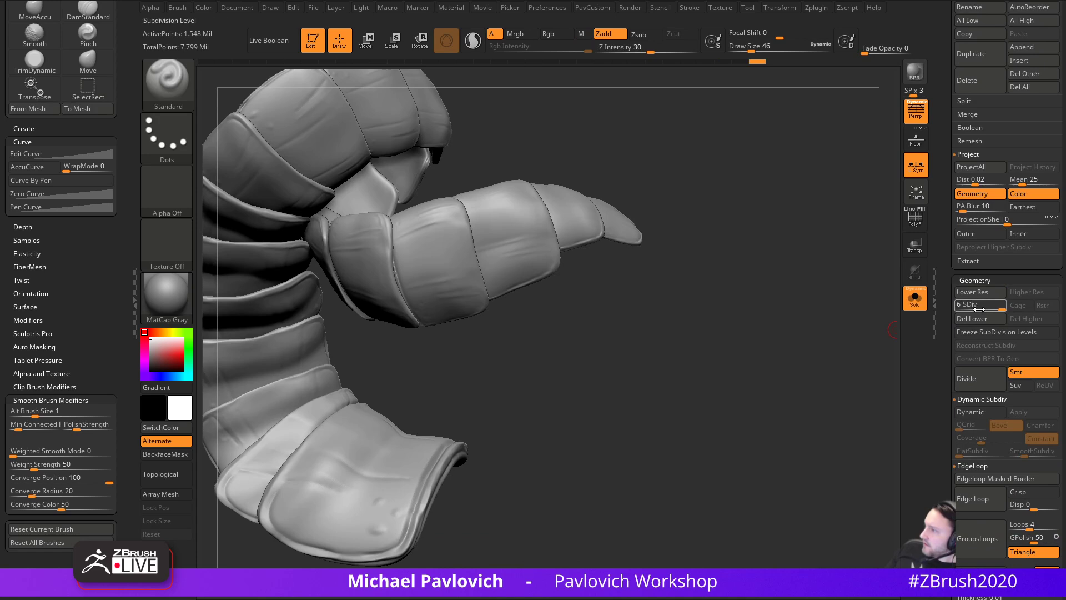
drag(979, 108, 979, 173)
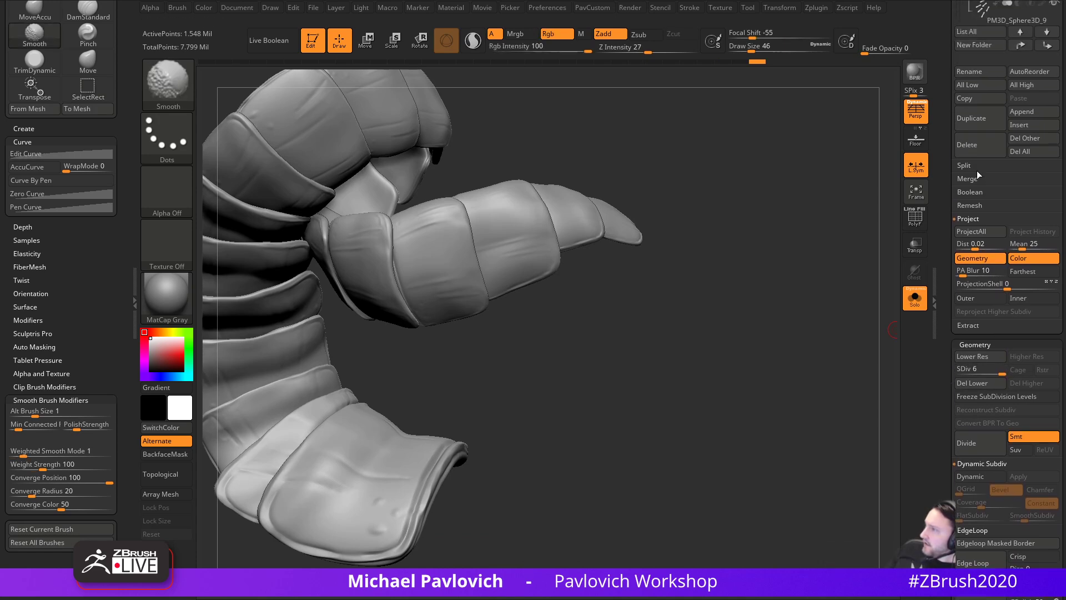
shift+click(977, 166)
drag(950, 224, 946, 133)
mouse_move(607, 361)
alt+mouse_down()
mouse_move(755, 335)
mouse_move(785, 289)
mouse_move(813, 323)
alt+mouse_up()
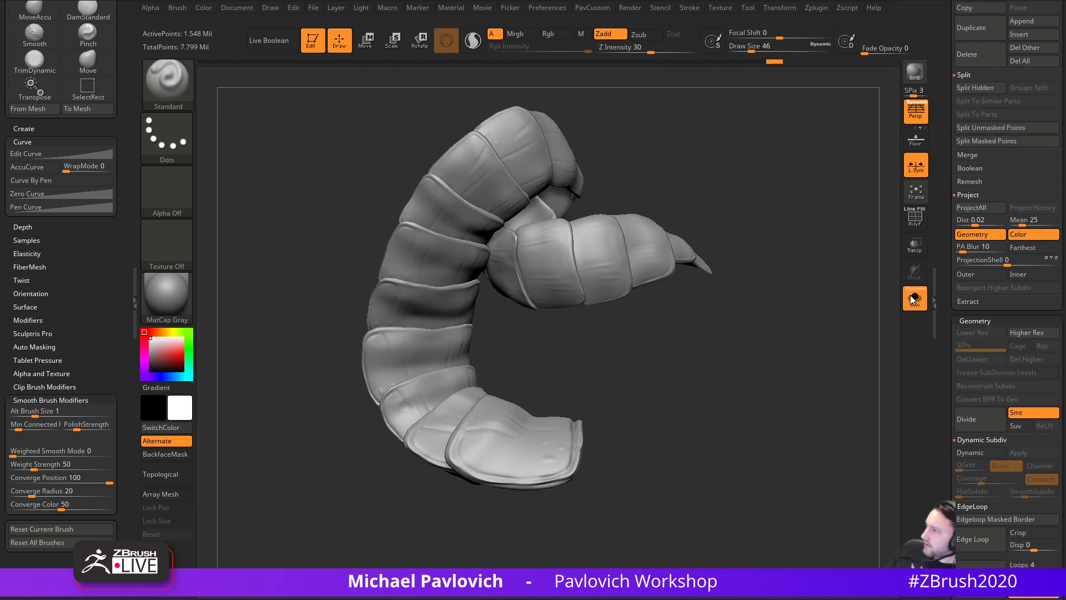
click(976, 87)
drag(773, 357, 512, 322)
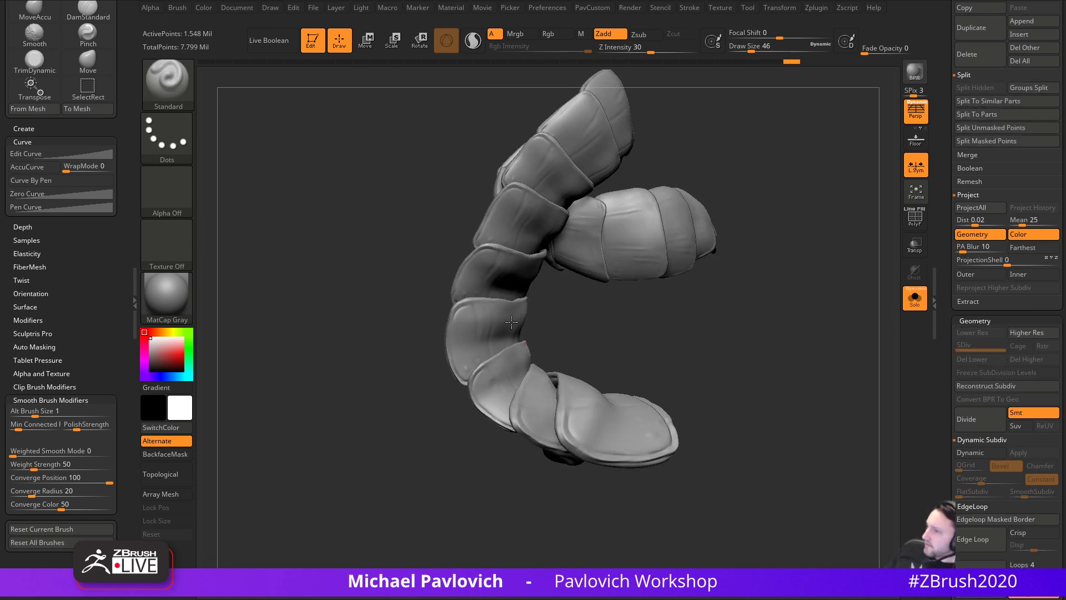
- Reconstruct two lower subdivision levels for the split piece, then return to SDiv 5
click(977, 389)
click(981, 387)
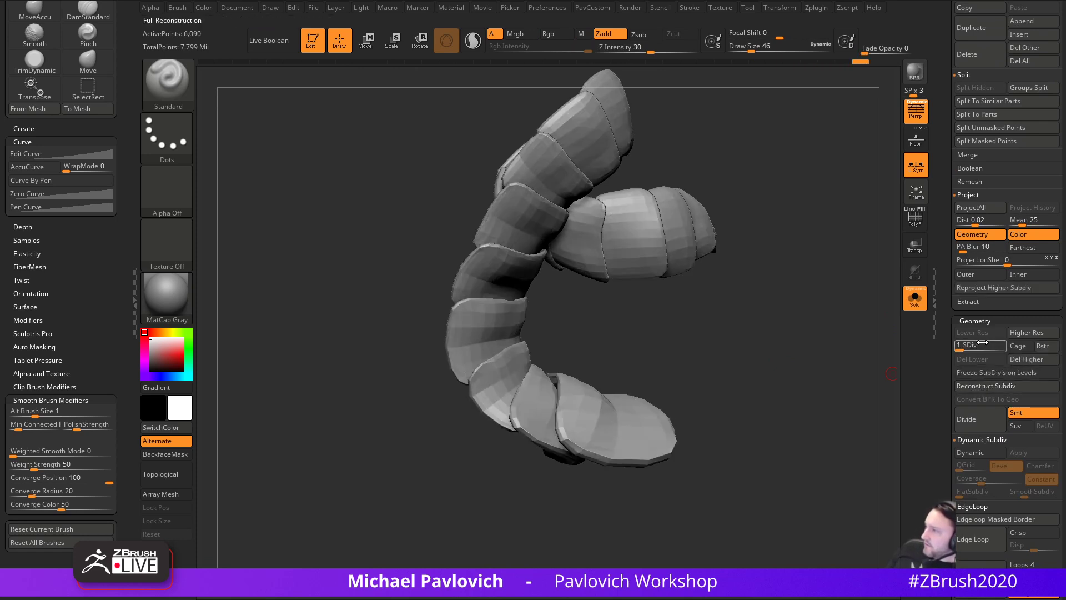
drag(983, 345, 1011, 346)
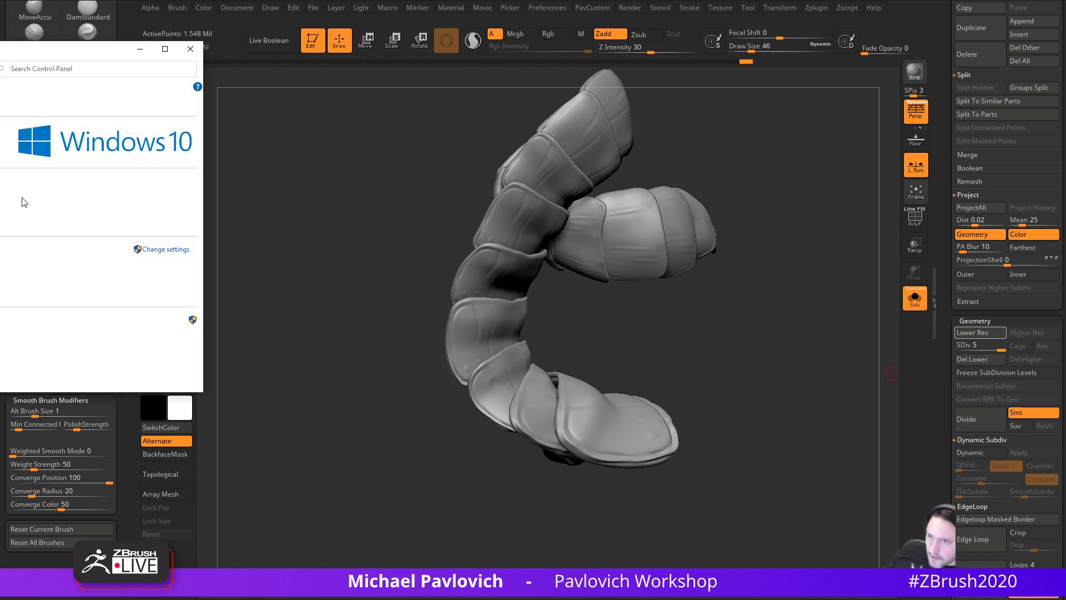
- Center the System window to read the specs, close it with Alt+F4, and switch to Chrome
drag(0, 57, 607, 122)
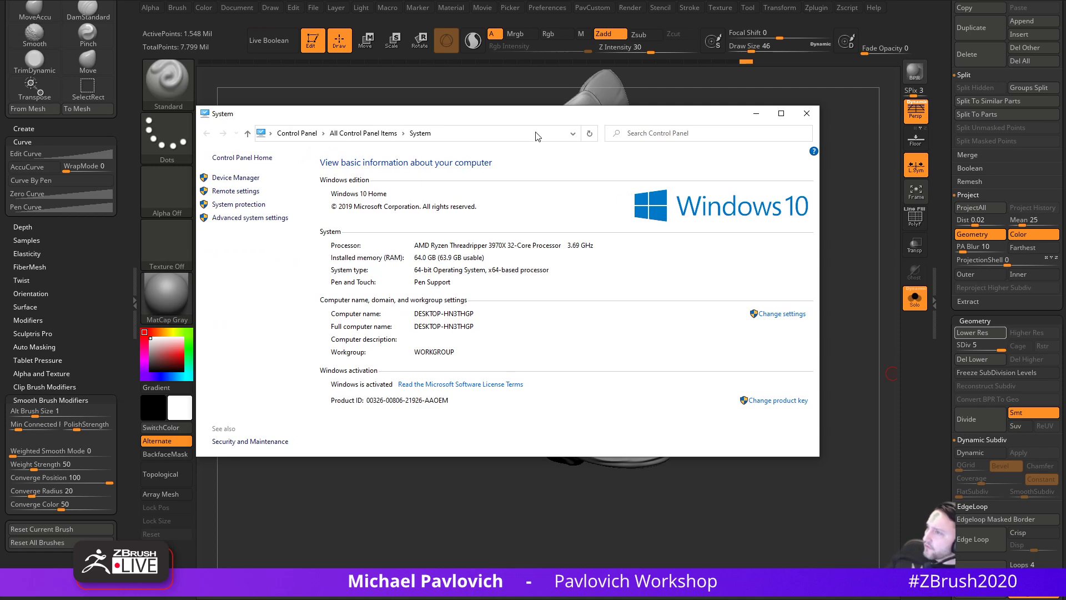
key(alt+F4)
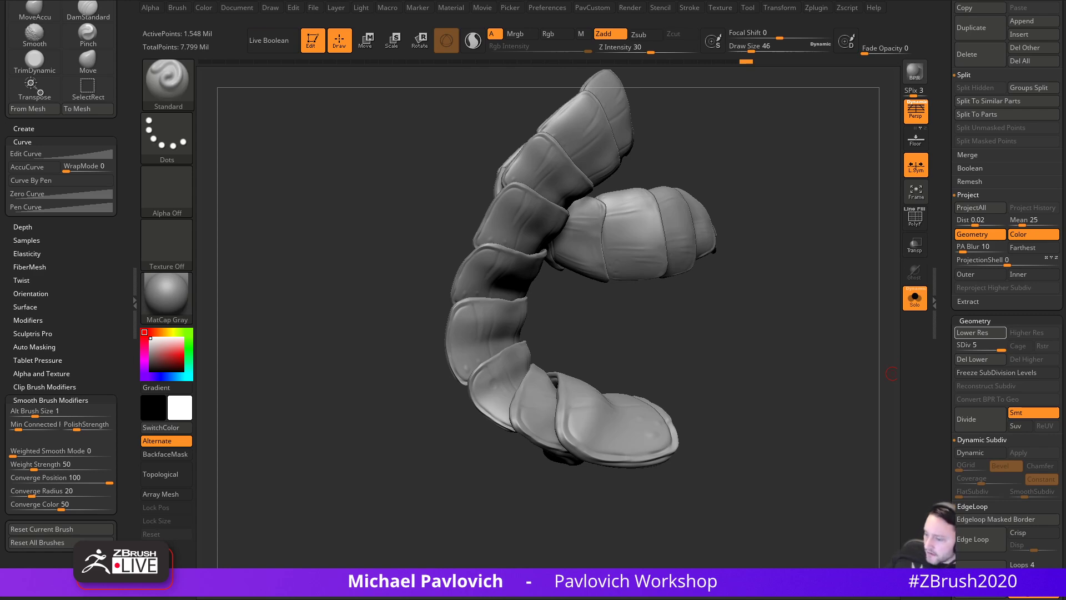
key(alt+Tab)
- Search the channel for 'workstation', open the Workstation Update video and pause it
click(740, 285)
text(workstation)
key(Return)
click(455, 323)
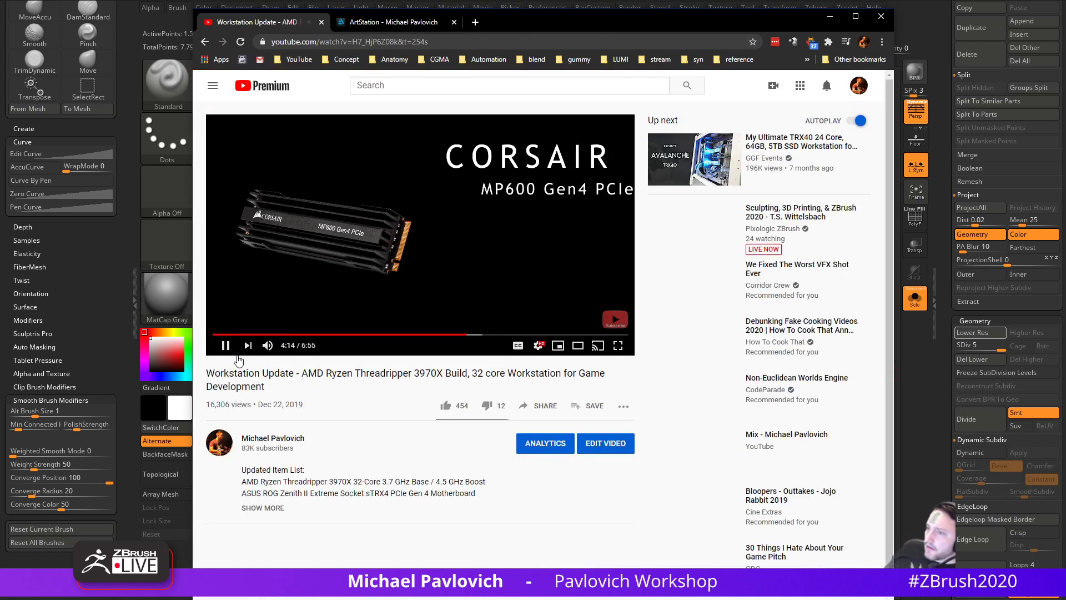
click(225, 346)
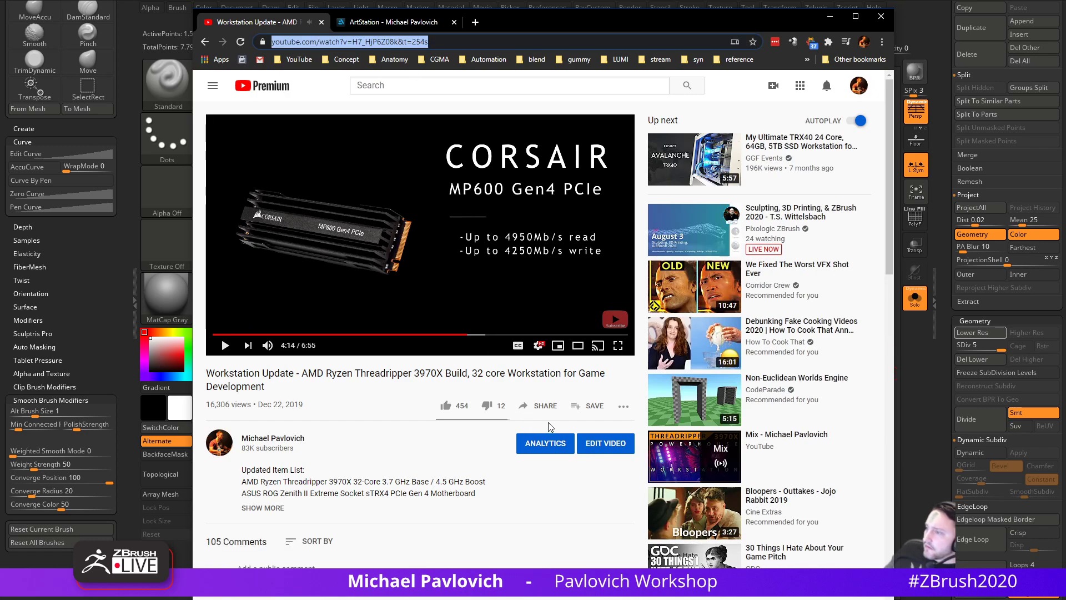
- Copy the video's share link, close the share dialog, and move Chrome off screen
click(589, 406)
click(666, 261)
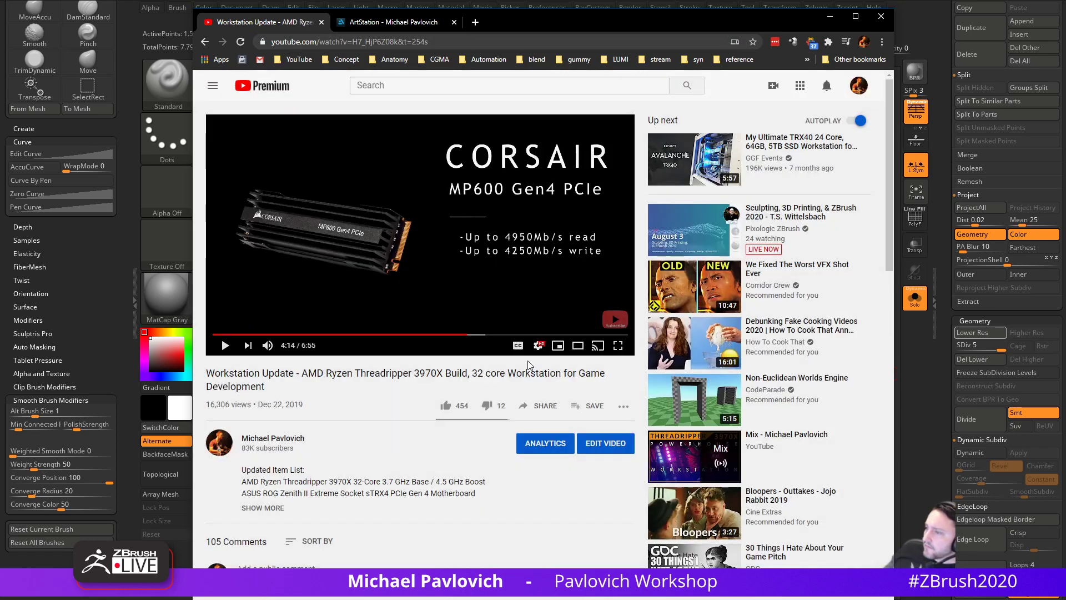
click(539, 406)
click(647, 429)
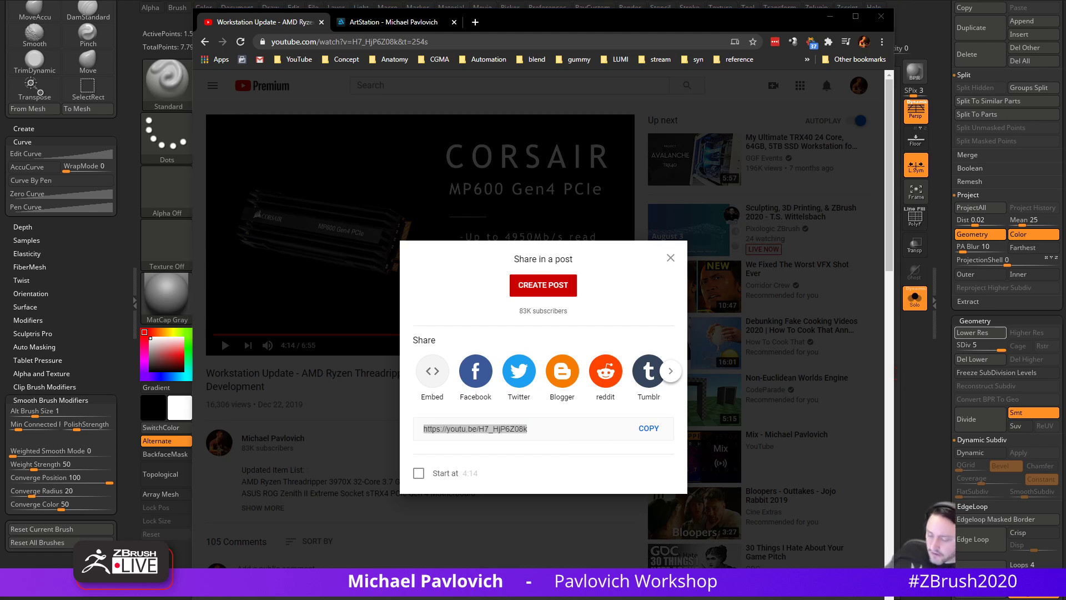
click(671, 258)
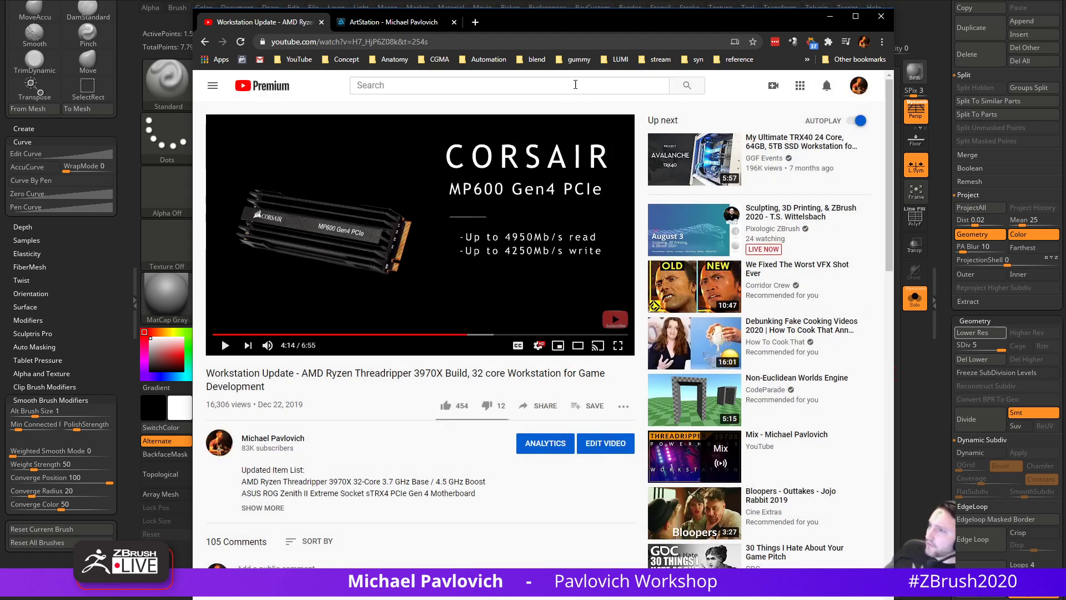
drag(539, 17, 538, 0)
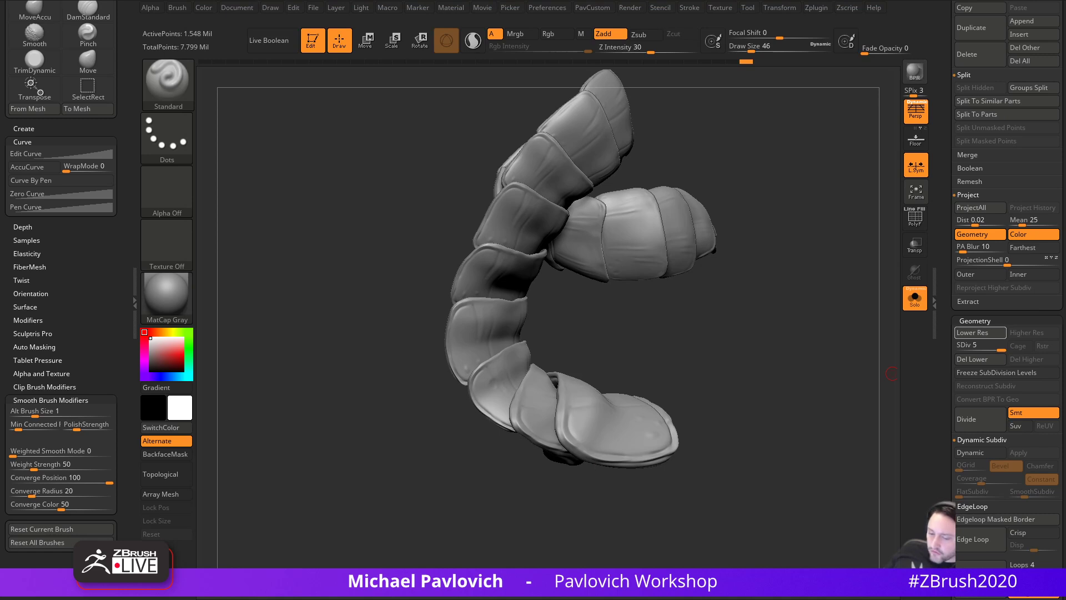
- Turn Solo off to show the whole creature and select the Skin_ZSphere5_2 body skin
mouse_move(789, 317)
mouse_down()
mouse_move(813, 295)
mouse_move(841, 327)
mouse_move(626, 417)
mouse_up()
click(813, 295)
key(s)
alt+click(592, 412)
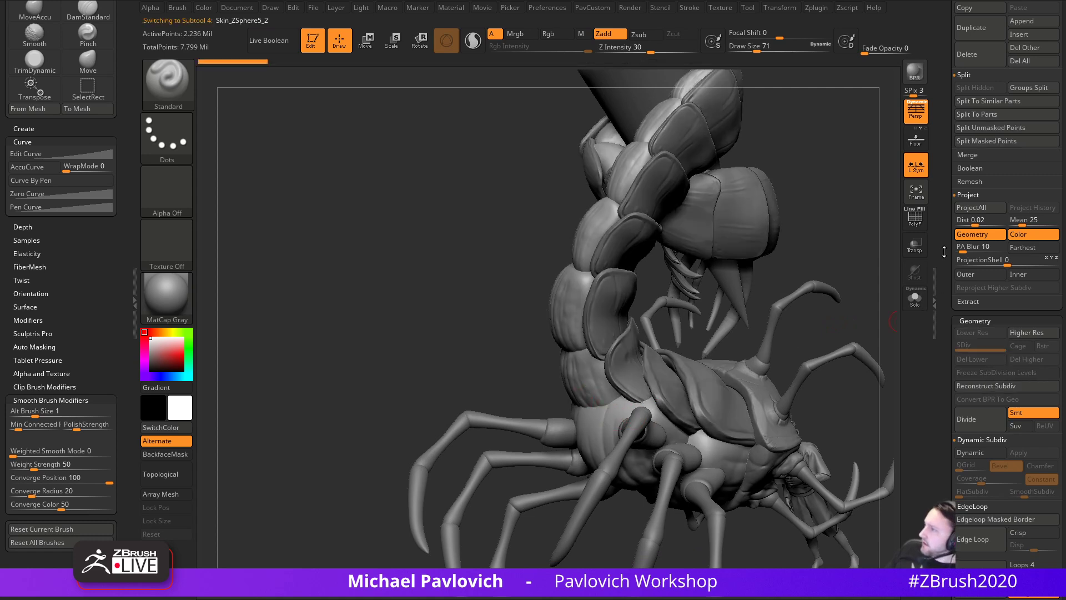
- Reconstruct lower subdivision levels on the body skin and step it up to SDiv 6
scroll(944, 254, down, 1)
click(978, 354)
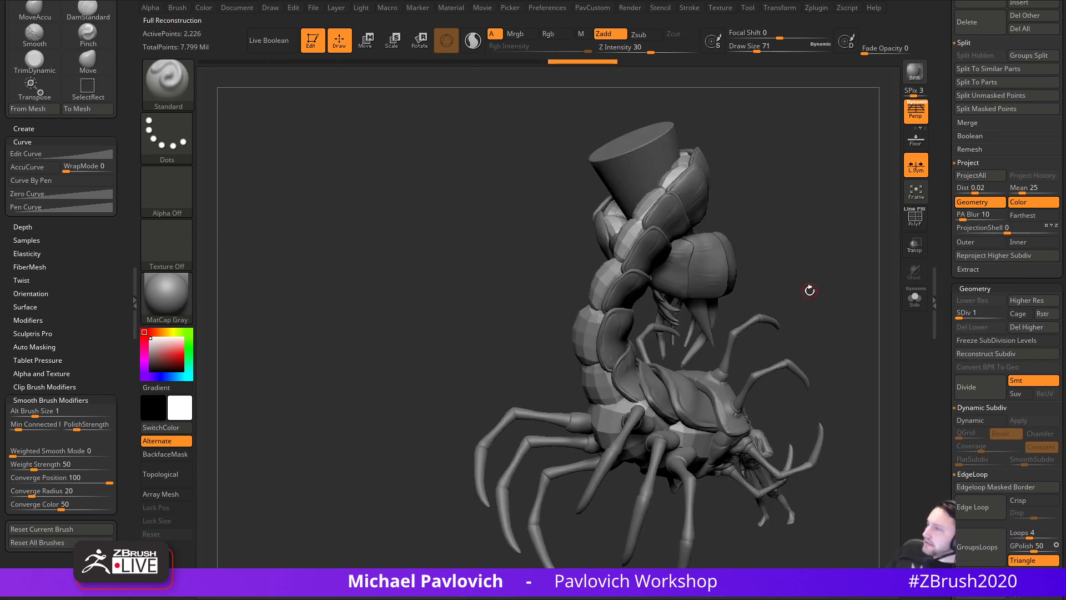
key(s)
mouse_move(807, 298)
mouse_down()
mouse_move(824, 309)
mouse_move(824, 331)
mouse_move(802, 333)
mouse_move(827, 328)
mouse_up()
key(s)
drag(944, 307, 945, 408)
click(1004, 415)
drag(941, 349, 940, 527)
- Set brush size to 112, reselect the body skin and switch to smoothing
key(s)
mouse_move(852, 408)
alt+mouse_down()
mouse_move(816, 400)
mouse_move(862, 381)
alt+mouse_up()
alt+click(547, 381)
key(s)
drag(784, 383, 827, 371)
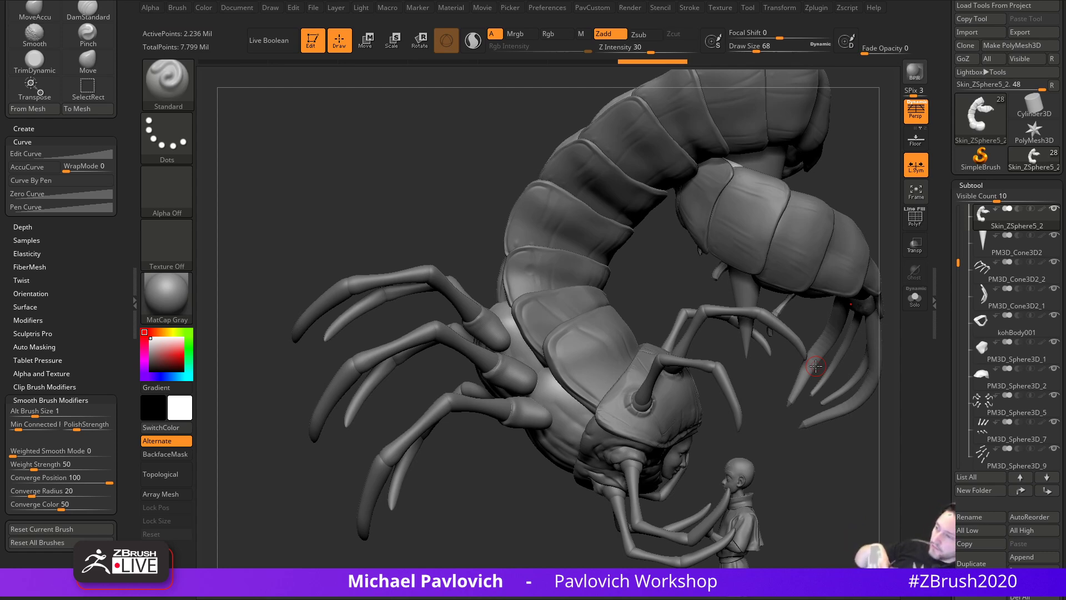
- Solo the segmented body to inspect it from several angles, then show all parts again
drag(816, 366, 933, 358)
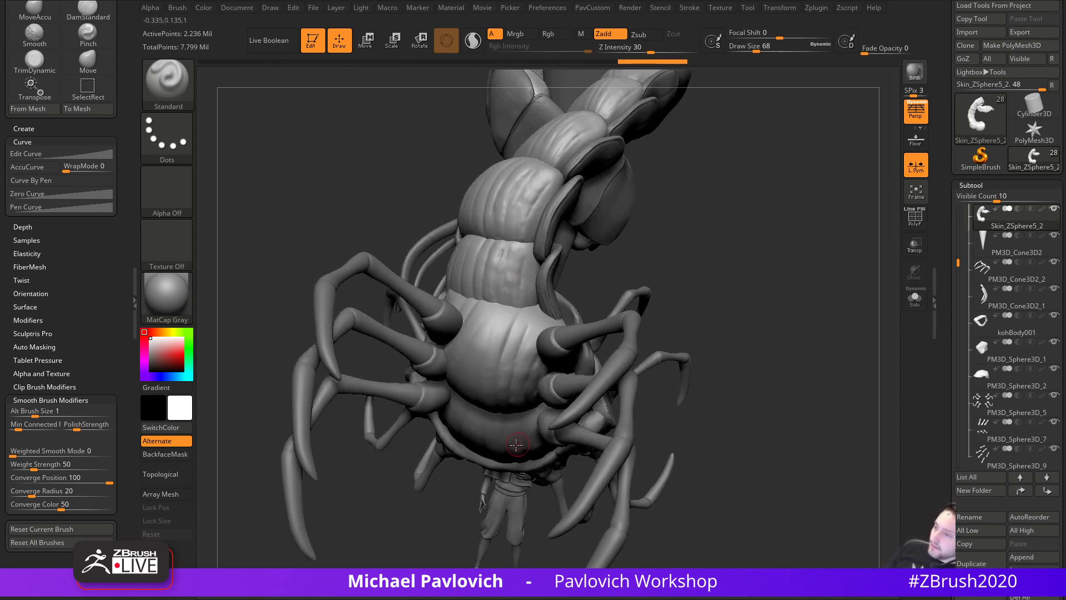
drag(860, 427, 767, 346)
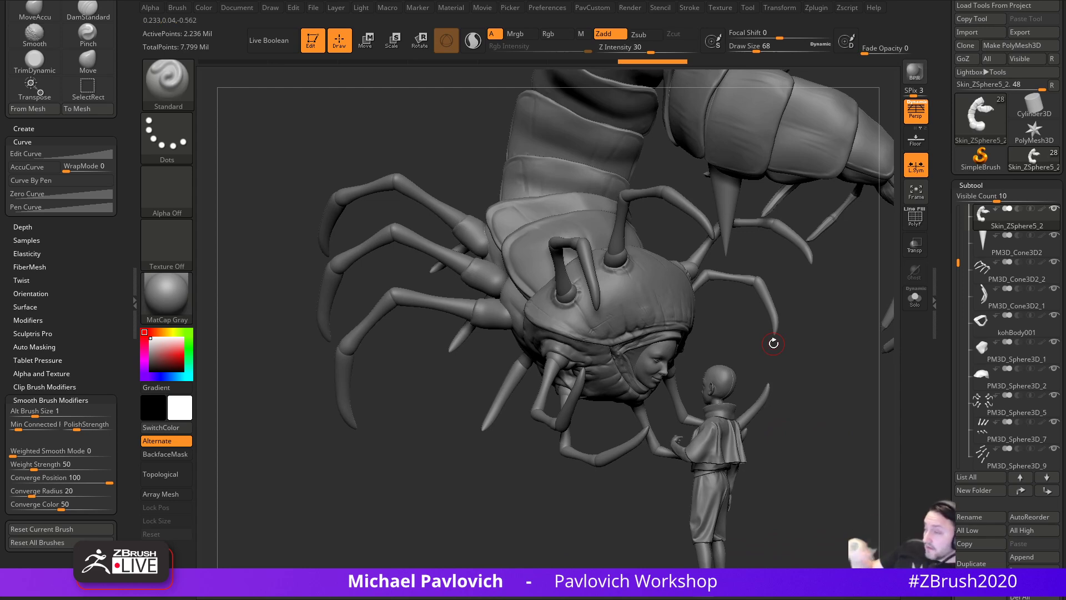
mouse_move(459, 476)
mouse_down()
mouse_move(467, 528)
mouse_move(502, 495)
mouse_move(554, 534)
mouse_up()
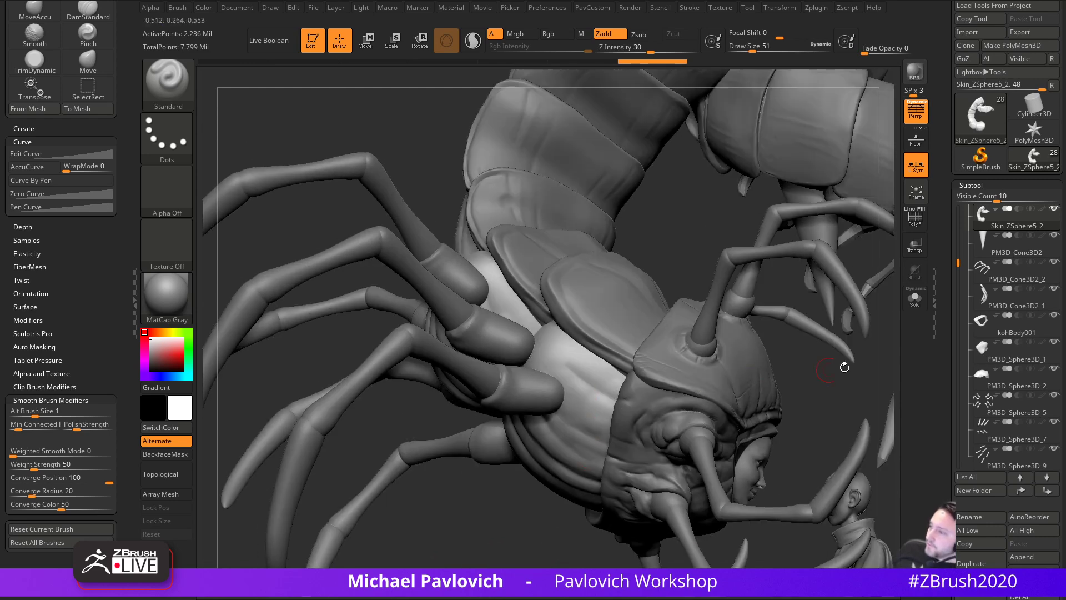
click(912, 306)
alt+drag(844, 348, 823, 437)
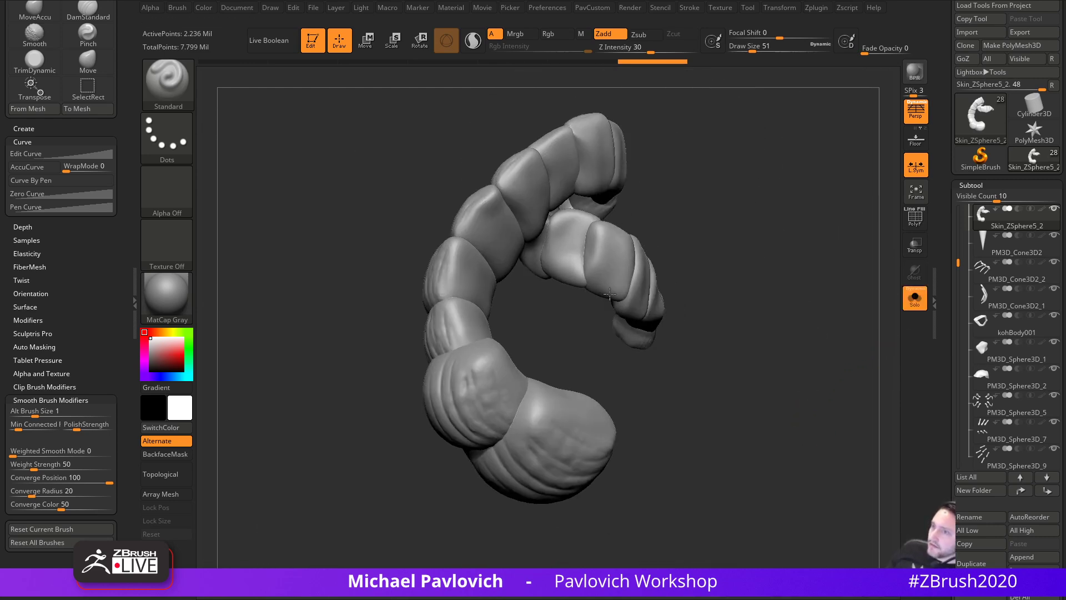
mouse_move(474, 161)
mouse_down()
mouse_move(769, 252)
mouse_move(604, 328)
mouse_up()
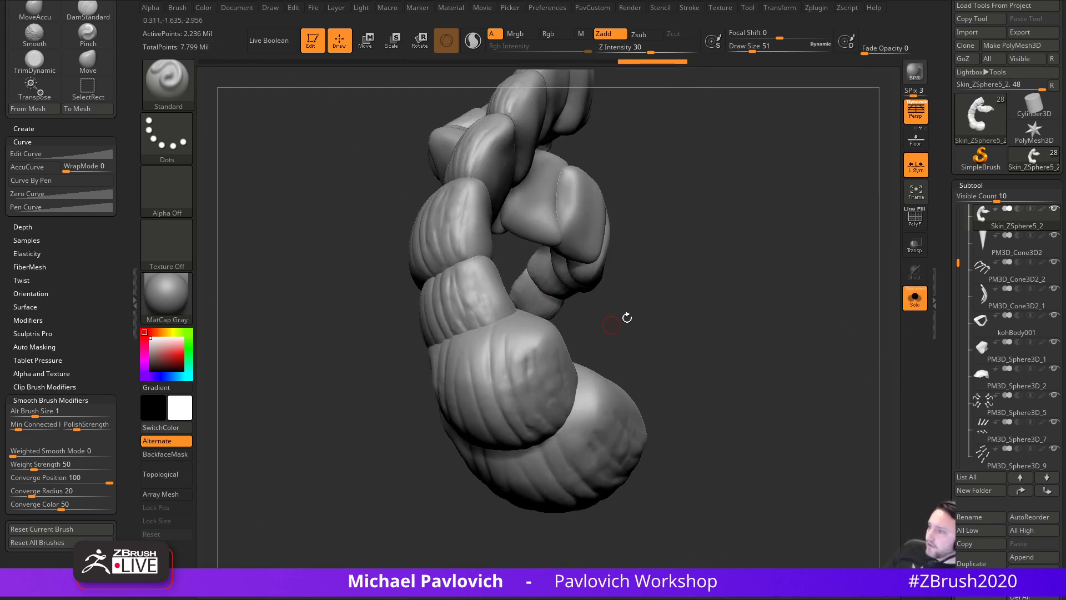
click(916, 302)
drag(806, 285, 777, 266)
drag(513, 482, 575, 457)
- Turn off perspective and enlarge the brush to 87, framing the leg sockets
click(916, 112)
mouse_move(447, 464)
mouse_down()
mouse_move(488, 471)
mouse_move(550, 458)
mouse_up()
key(s)
drag(592, 333, 599, 332)
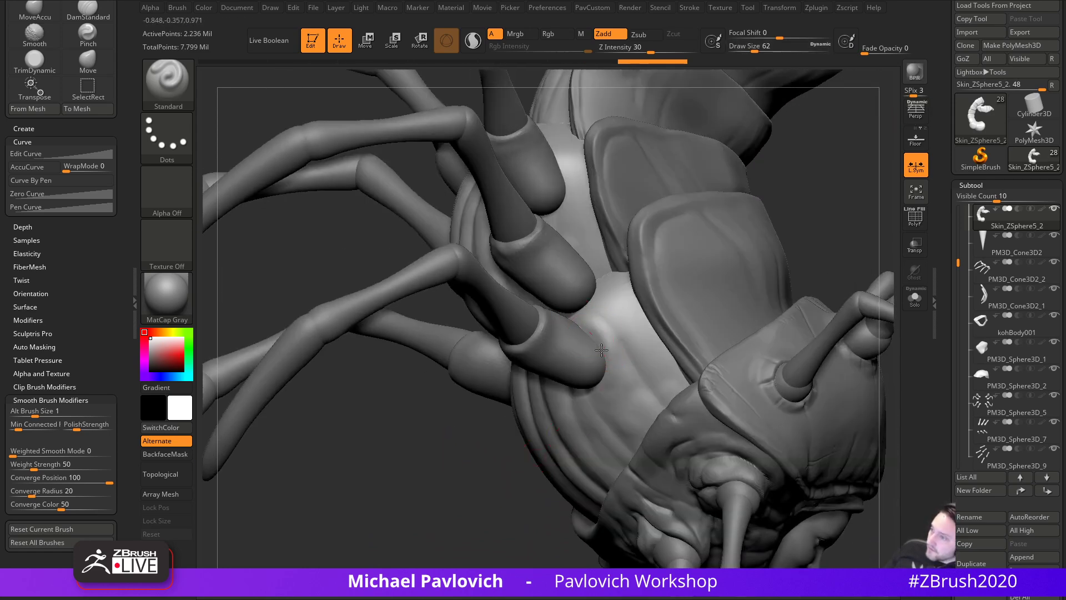
drag(460, 504, 614, 376)
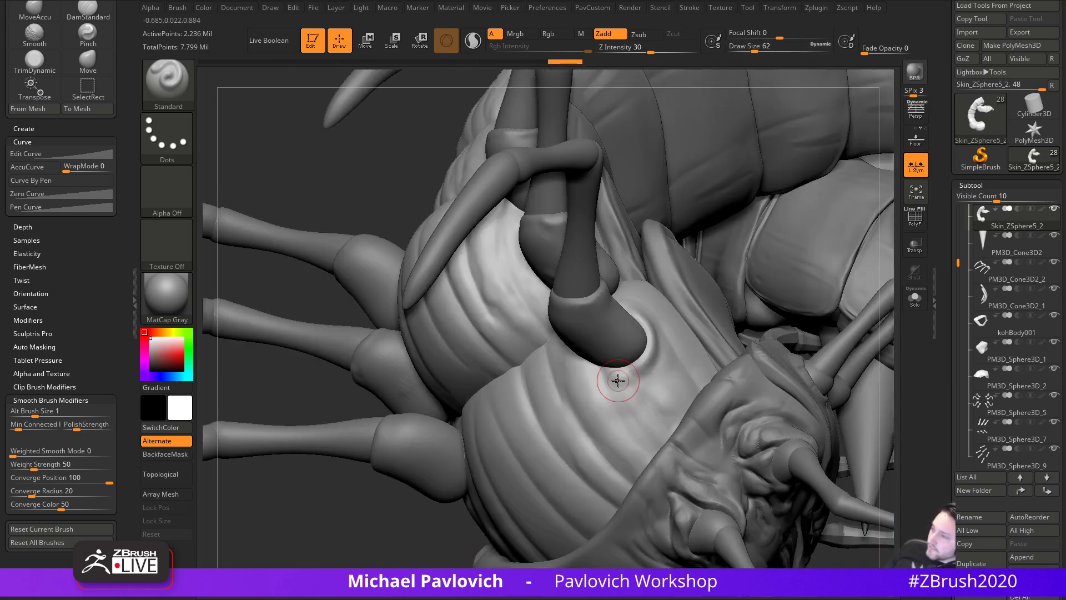
mouse_move(372, 557)
mouse_down()
mouse_move(472, 525)
mouse_move(561, 473)
mouse_up()
key(s)
drag(577, 349, 620, 371)
- Sculpt the body surface beside the leg sockets on the creature's flank
drag(756, 332, 658, 358)
drag(584, 376, 592, 379)
mouse_move(774, 256)
mouse_down()
mouse_move(798, 225)
mouse_move(616, 311)
mouse_up()
drag(454, 495, 489, 455)
drag(632, 259, 638, 288)
mouse_move(521, 407)
mouse_down()
mouse_move(527, 484)
mouse_move(517, 399)
mouse_up()
mouse_move(636, 304)
mouse_down()
mouse_move(623, 309)
mouse_move(639, 373)
mouse_up()
drag(572, 483, 679, 365)
- Sculpt around the lower leg sockets from a front and underside view
drag(802, 297, 801, 338)
drag(579, 341, 563, 392)
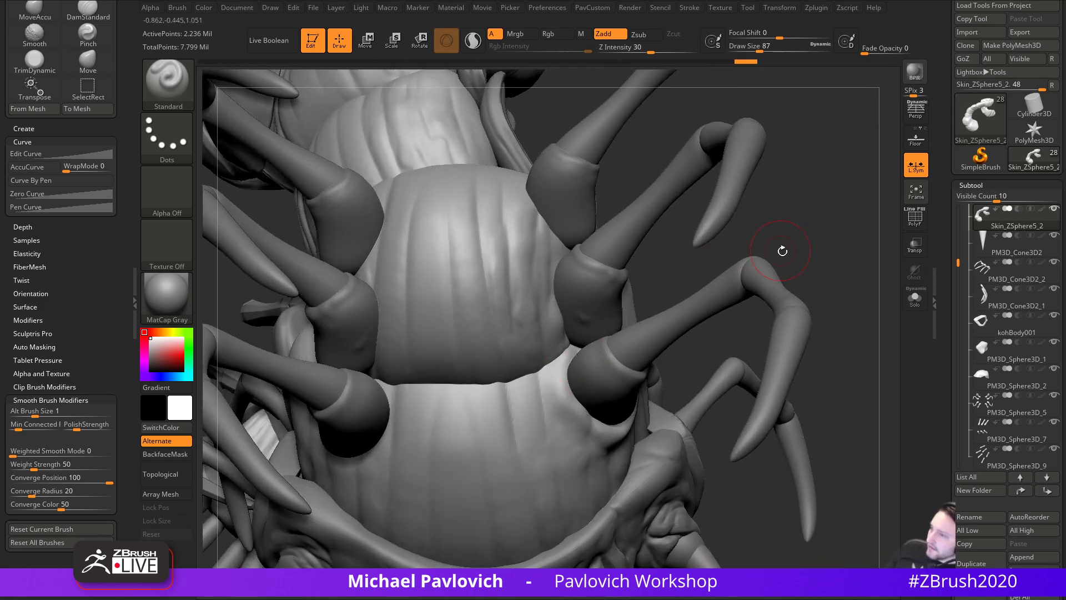
drag(772, 249, 662, 285)
drag(599, 333, 588, 304)
drag(512, 470, 520, 496)
drag(578, 384, 572, 405)
mouse_move(527, 456)
mouse_down()
mouse_move(488, 492)
mouse_move(500, 496)
mouse_up()
- Smooth the body next to the leg sockets, restoring brush size 87
key(bracketleft)
mouse_move(599, 318)
shift+mouse_down()
mouse_move(576, 325)
mouse_move(563, 301)
shift+mouse_up()
key(bracketright)
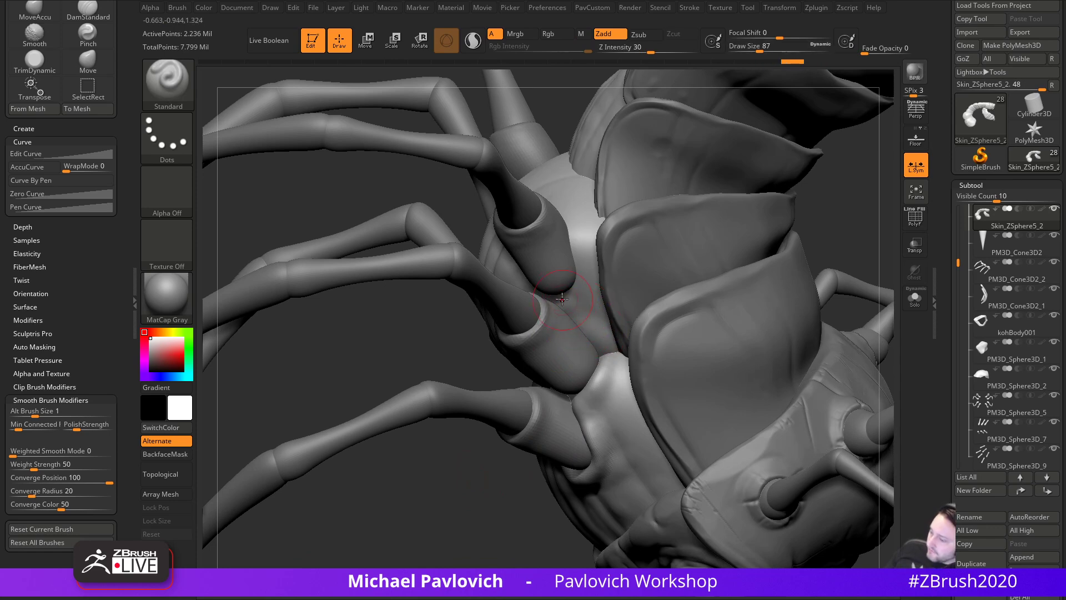
shift+drag(653, 363, 594, 327)
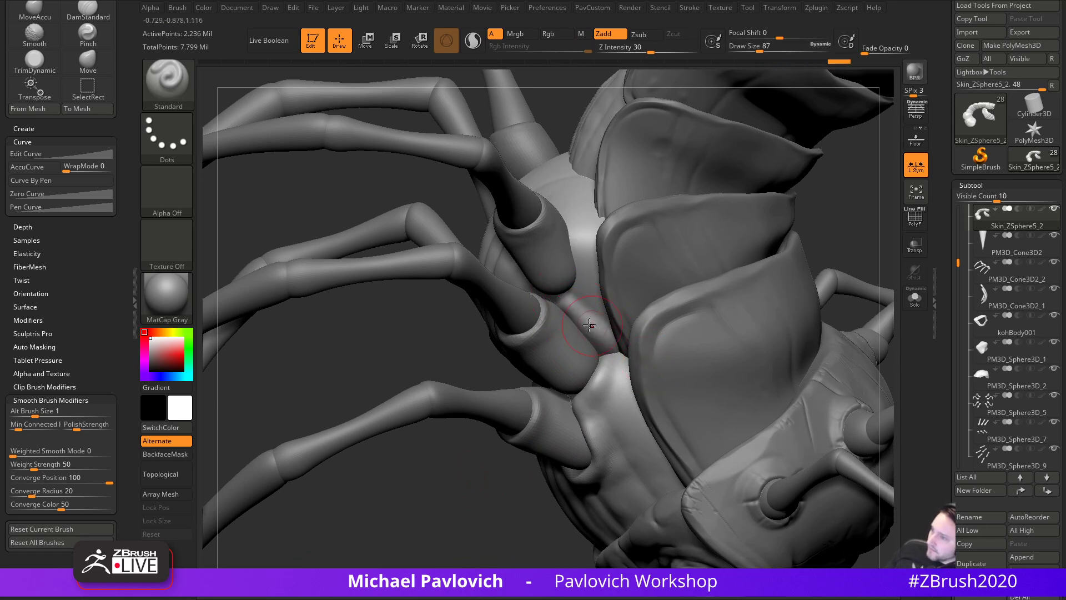
right_drag(532, 292, 883, 294)
- Enable Transp and Ghost so the leg-socket collars show through the shell
click(915, 245)
click(914, 271)
right_drag(731, 405, 767, 456)
key(ctrl+z)
key(ctrl+z)
key(ctrl+z)
key(ctrl+z)
key(2)
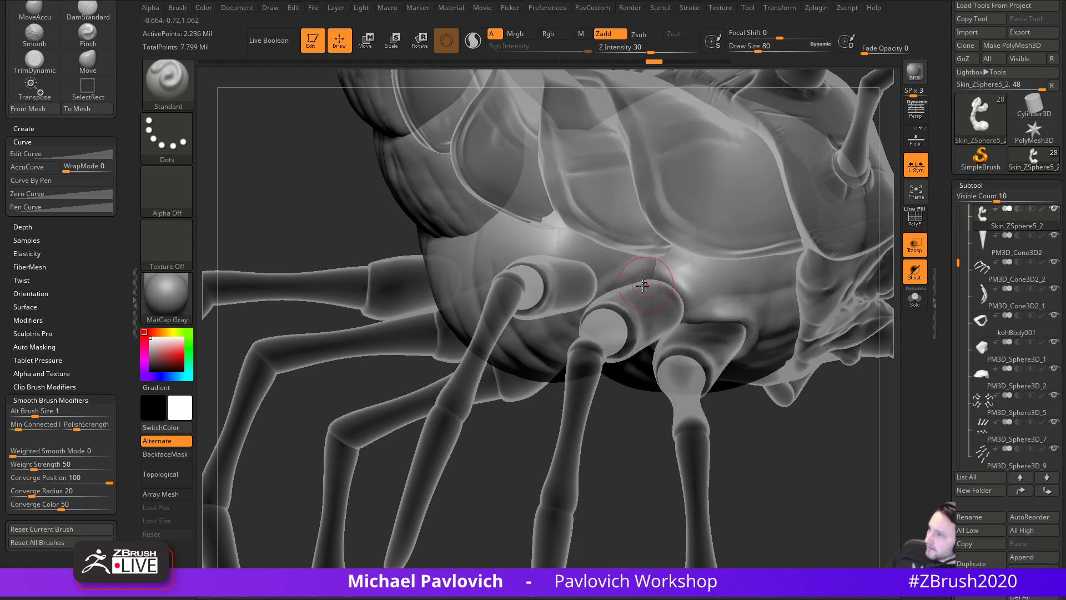
- Raise a ridge around the middle leg socket with the Standard brush
drag(633, 281, 592, 312)
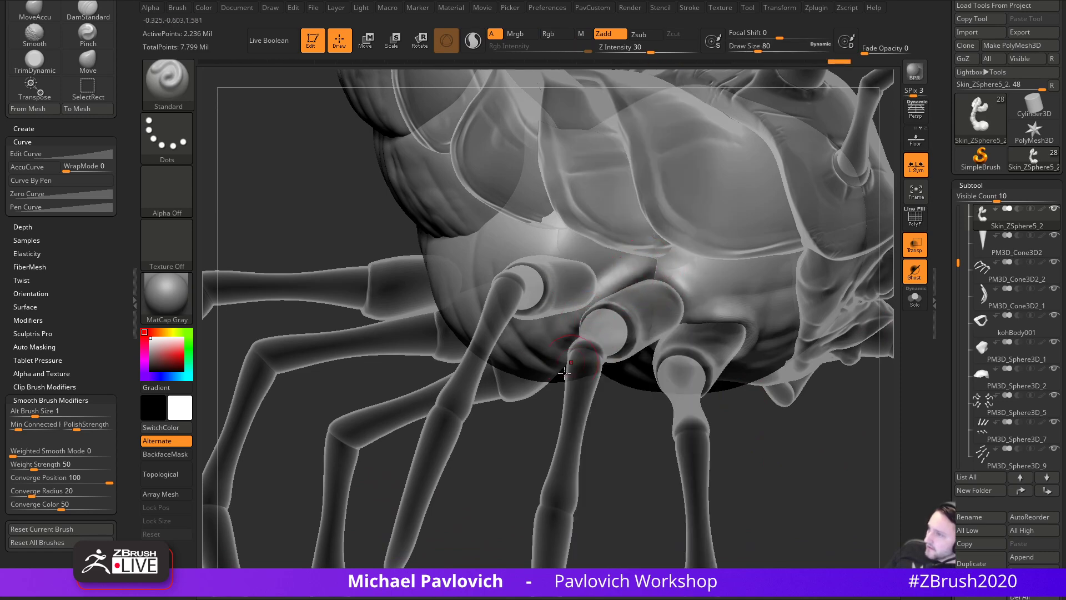
right_drag(590, 317, 547, 345)
drag(608, 292, 660, 273)
right_drag(774, 344, 760, 352)
drag(661, 274, 692, 304)
right_drag(734, 397, 708, 328)
- Switch to MoveAccu at brush size 136 with Topological auto masking
right_drag(753, 429, 792, 425)
key(2)
key(s)
drag(643, 274, 657, 274)
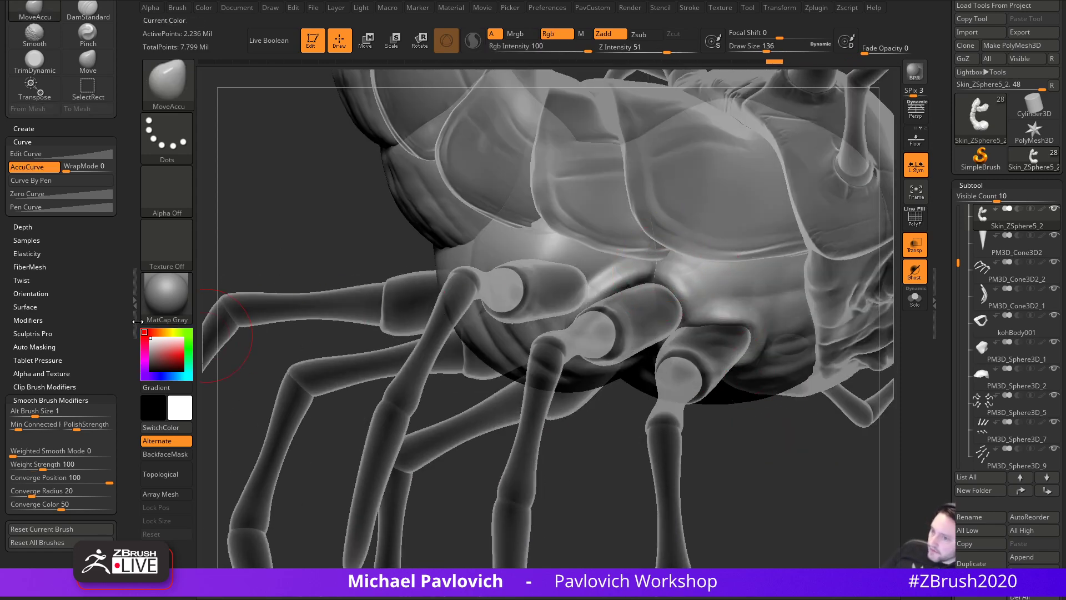
drag(106, 351, 108, 310)
key(shift)
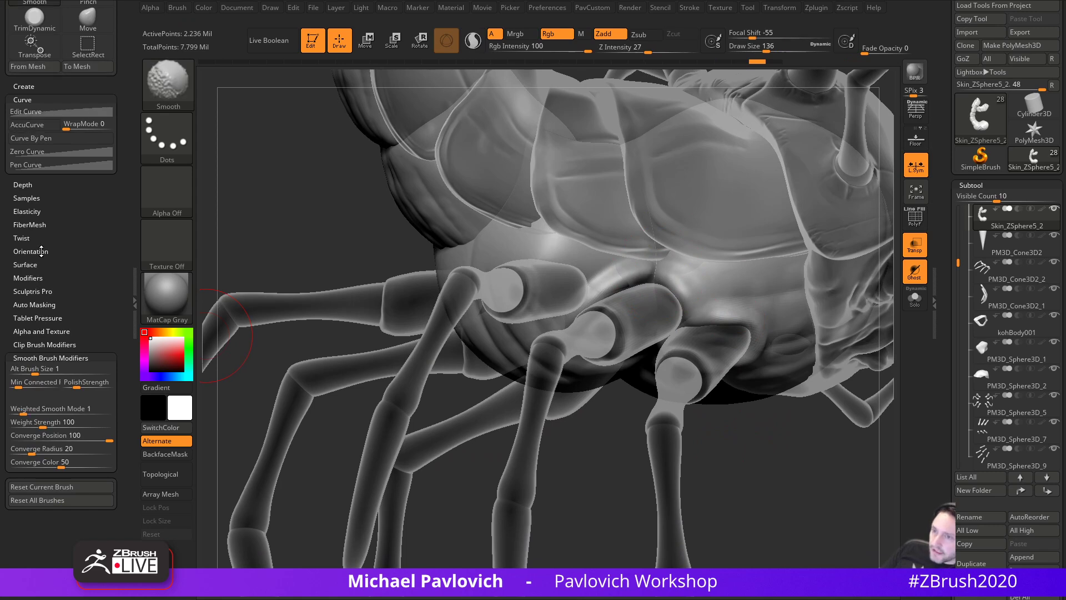
click(42, 305)
click(34, 501)
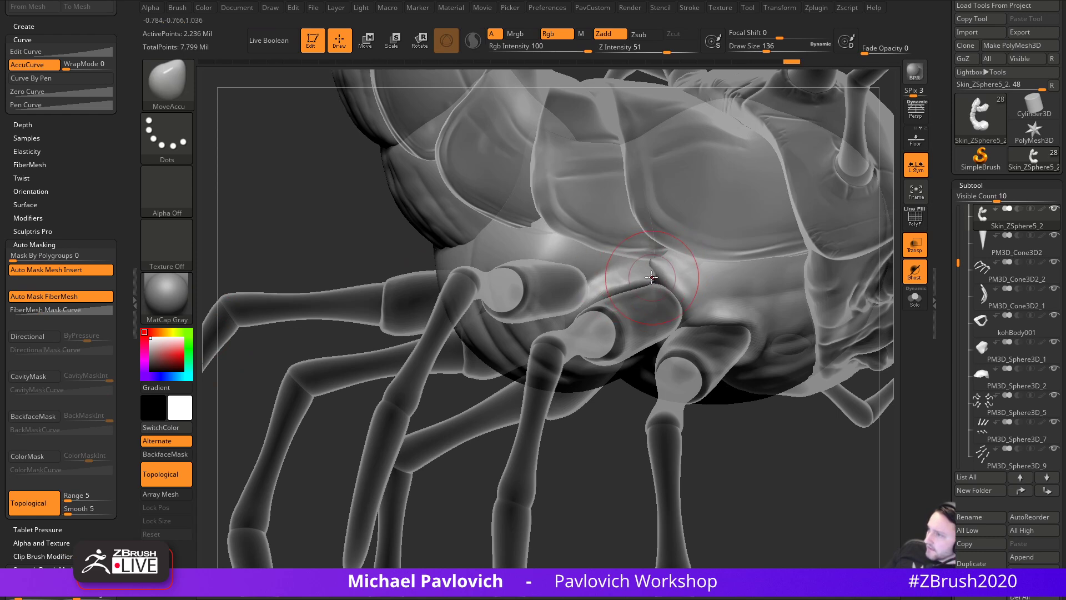
- Pull and reshape the body surface around the middle leg socket
mouse_move(676, 283)
mouse_down()
mouse_move(655, 259)
mouse_move(668, 294)
mouse_up()
key(ctrl+z)
mouse_move(765, 460)
mouse_down()
mouse_move(740, 452)
mouse_move(747, 444)
mouse_move(698, 449)
mouse_up()
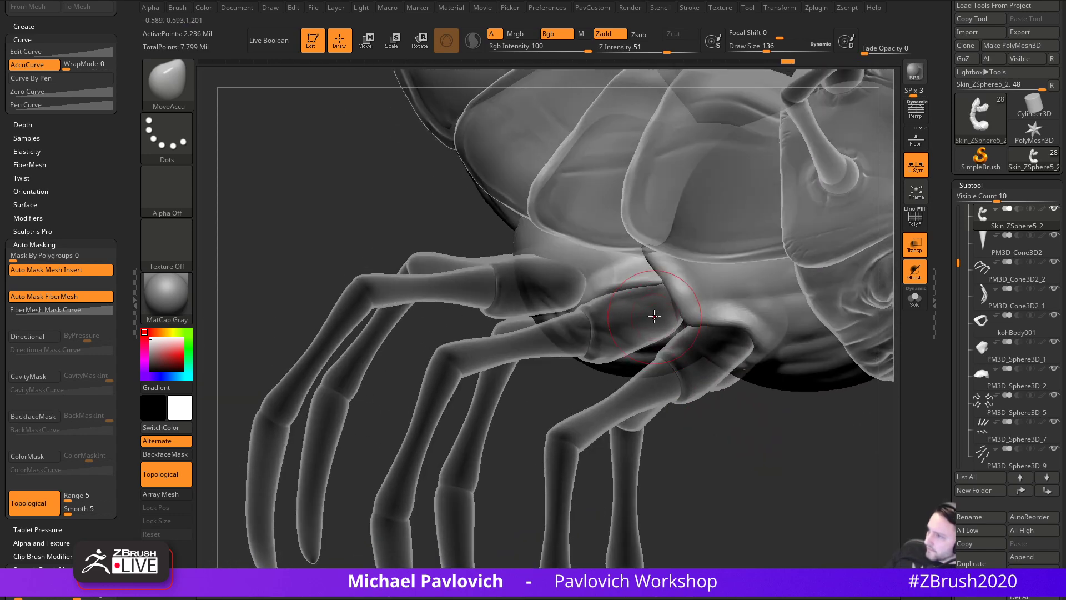
drag(658, 282, 661, 287)
drag(720, 411, 753, 420)
drag(830, 436, 799, 443)
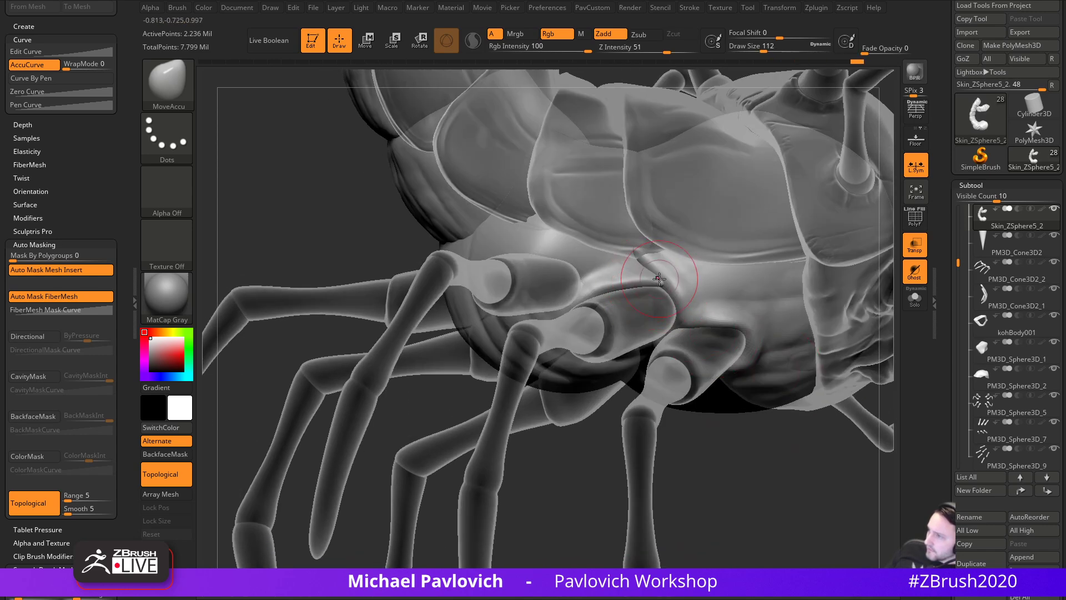
drag(683, 301, 685, 304)
drag(775, 442, 765, 444)
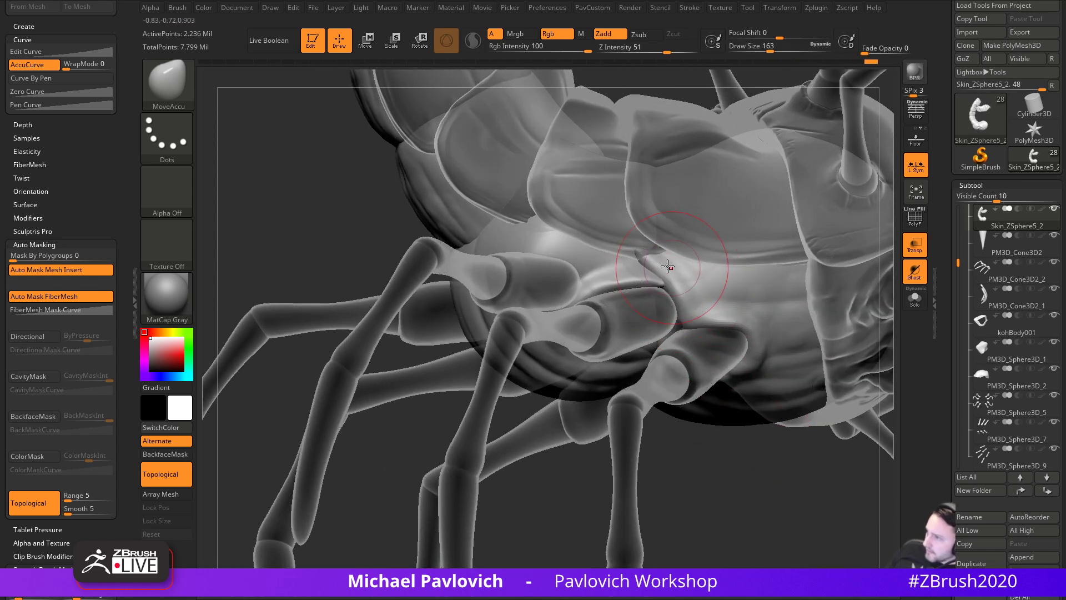
drag(680, 292, 682, 296)
drag(765, 442, 735, 405)
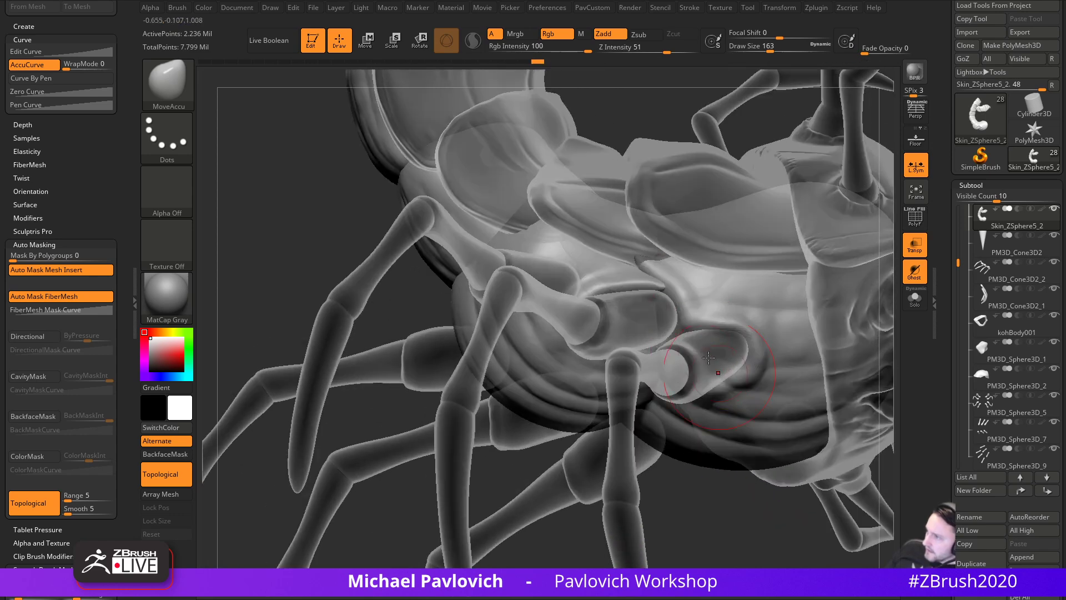
drag(693, 328, 695, 330)
drag(713, 501, 717, 505)
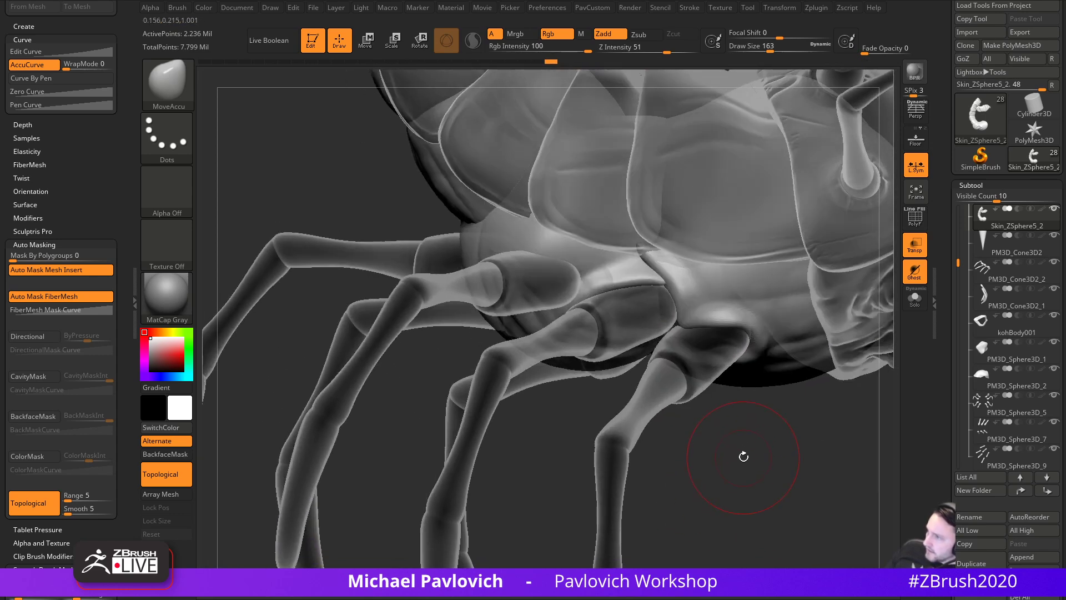
- Turn off Ghost and Transp for solid shading, with DamStandard active
key(b)
key(d)
key(s)
click(915, 273)
- Restore solid shading and carve creases near the leg socket at brush size 136, undoing the last stroke
click(914, 247)
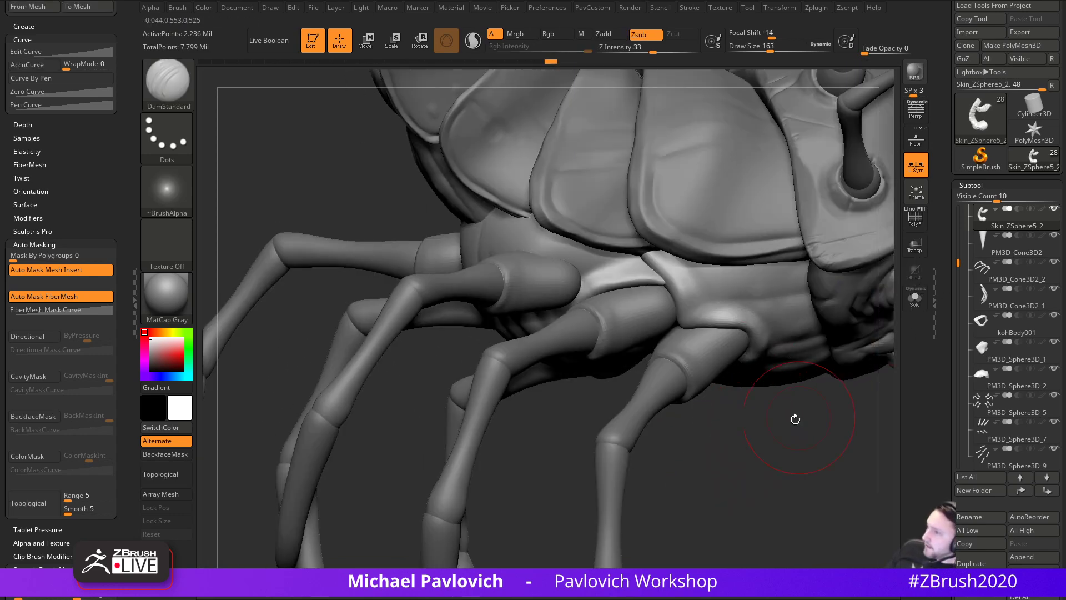
alt+drag(802, 412, 805, 439)
key(s)
drag(703, 341, 698, 341)
drag(647, 301, 702, 332)
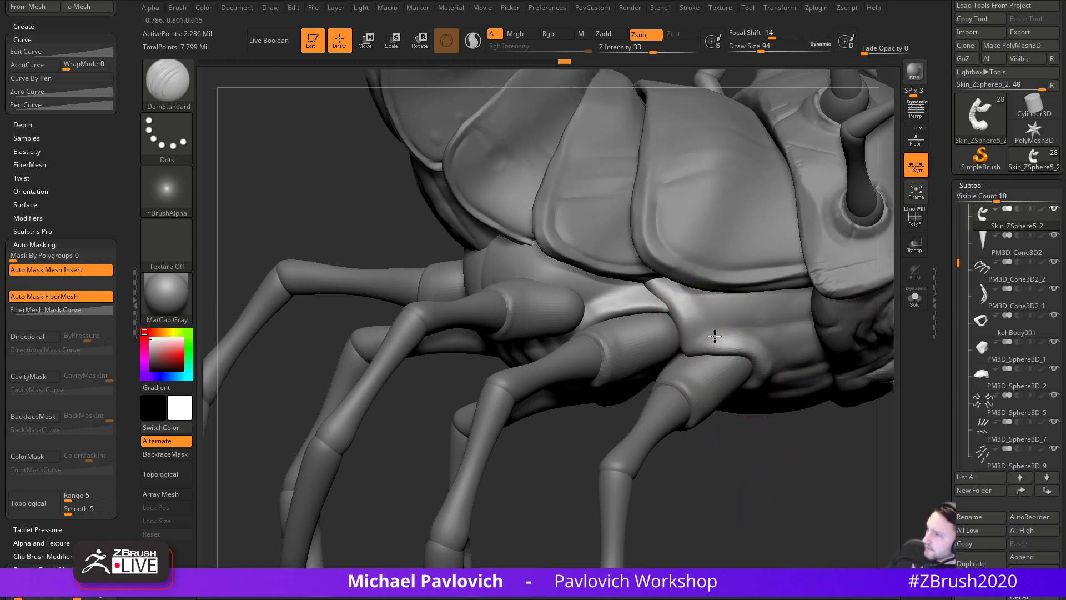
drag(743, 461, 732, 433)
drag(681, 317, 727, 332)
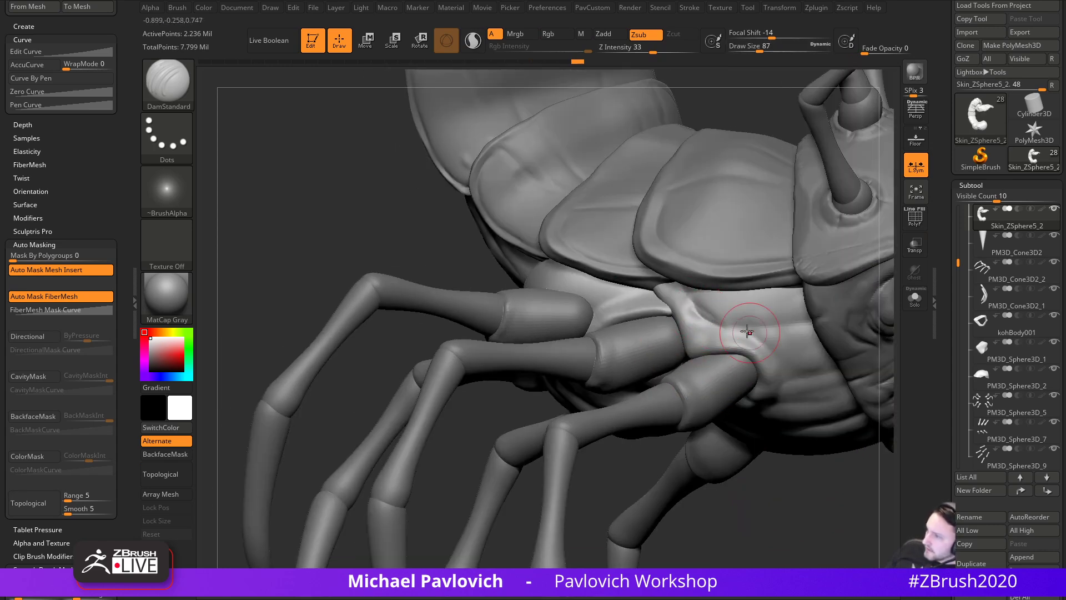
key(ctrl+z)
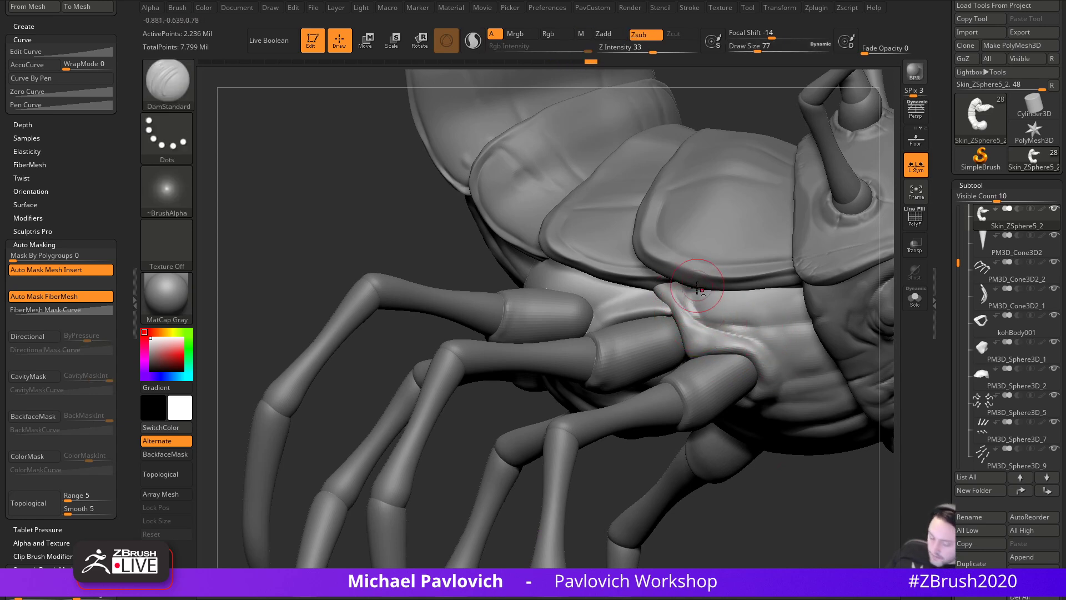
- Fill the socket area and build up above it with Clay at sizes 71 and 68
key(b)
key(c)
key(l)
mouse_move(697, 284)
mouse_down()
mouse_move(705, 303)
mouse_move(756, 324)
mouse_move(751, 337)
mouse_up()
key(s)
click(753, 328)
key(s)
mouse_move(748, 445)
mouse_down()
mouse_move(754, 392)
mouse_move(766, 410)
mouse_move(767, 377)
mouse_move(789, 425)
mouse_up()
click(757, 388)
- Carve creases right of and below the leg socket with DamStandard at size 108
drag(451, 447, 467, 400)
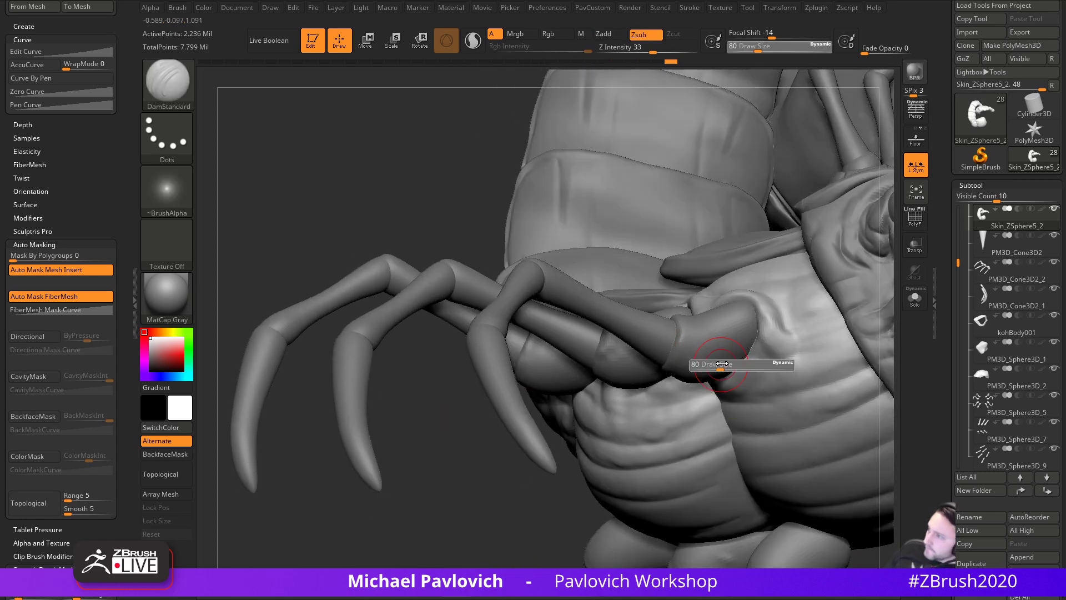
key(b)
key(d)
key(s)
drag(757, 351, 788, 358)
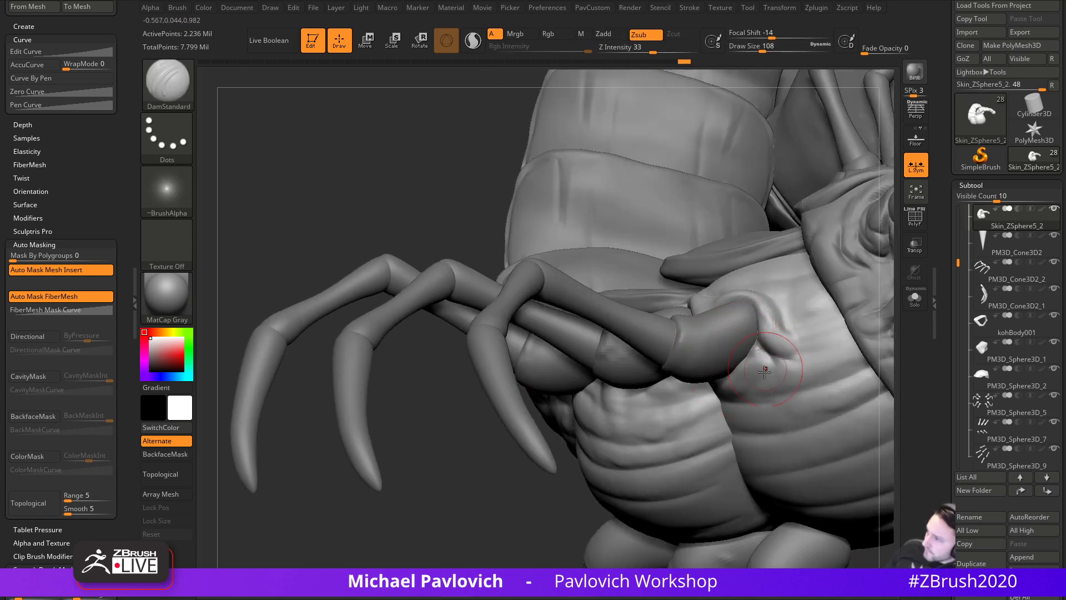
drag(483, 528, 577, 489)
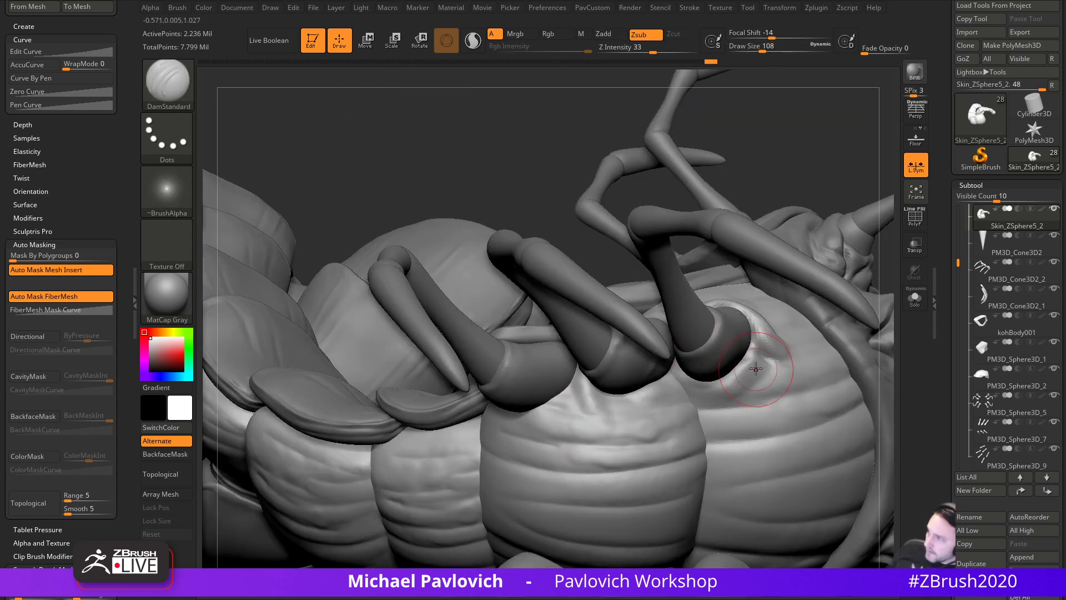
mouse_move(777, 368)
mouse_down()
mouse_move(693, 387)
mouse_move(771, 376)
mouse_up()
- Build up and smooth the surface below the leg sockets with the Standard brush
key(b)
key(s)
key(t)
drag(692, 378, 721, 390)
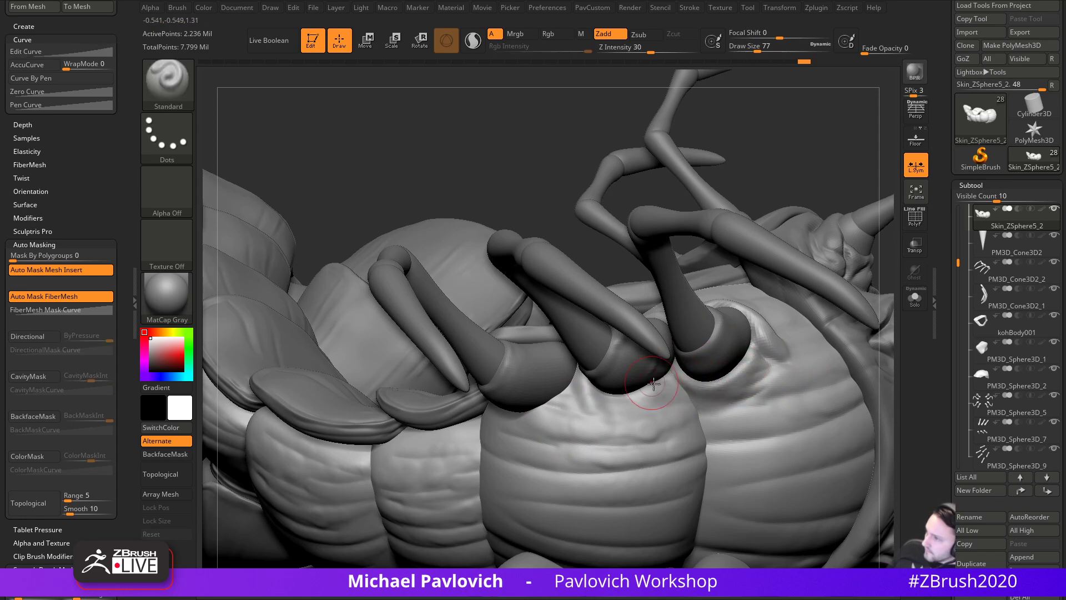
drag(812, 166, 796, 213)
drag(592, 392, 669, 379)
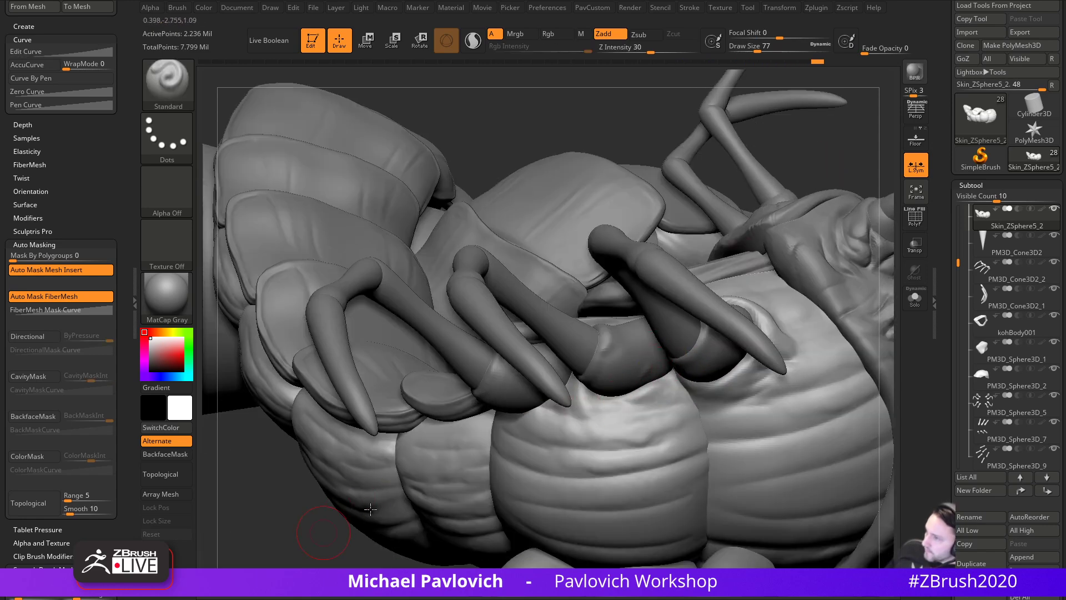
drag(336, 529, 411, 501)
shift+drag(700, 358, 667, 369)
drag(391, 503, 491, 456)
mouse_move(694, 364)
shift+mouse_down()
mouse_move(720, 353)
mouse_move(711, 352)
shift+mouse_up()
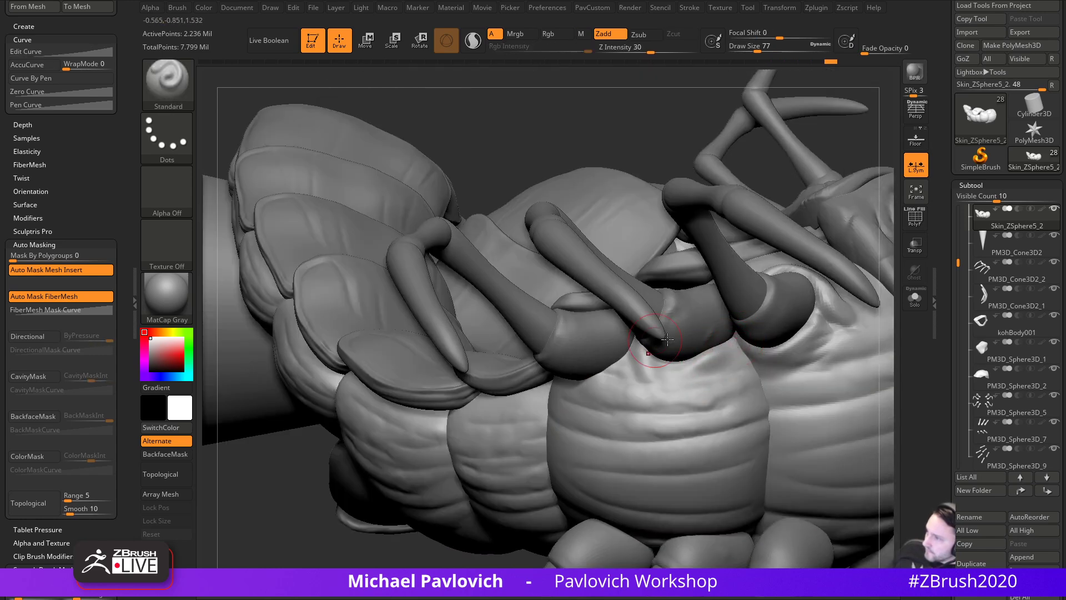
- Choose the MoveAccu brush and pick the body segment to work on
drag(82, 204, 82, 197)
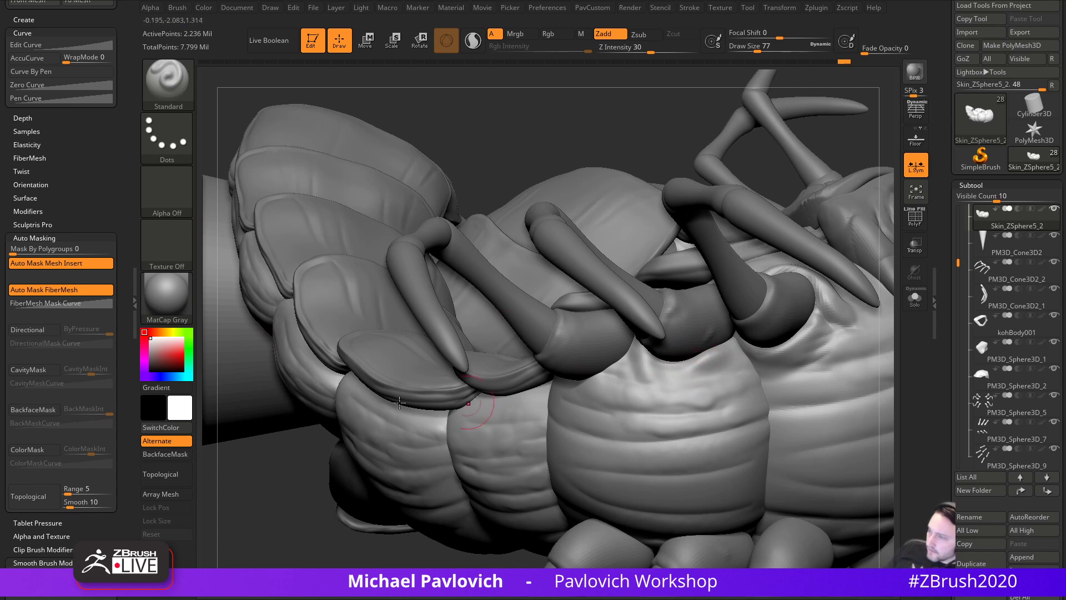
drag(22, 434, 22, 432)
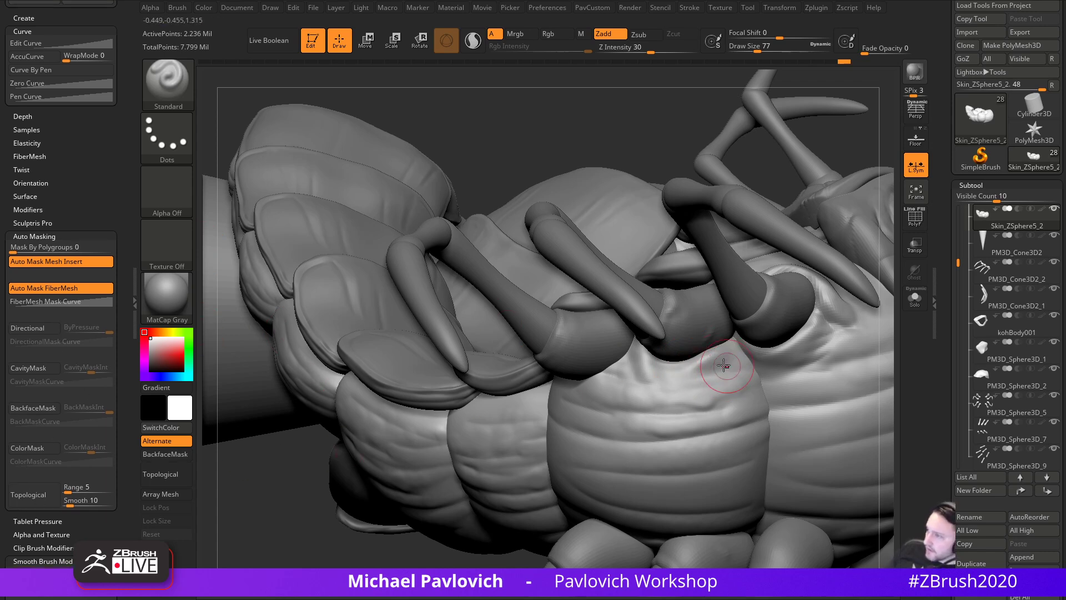
click(406, 579)
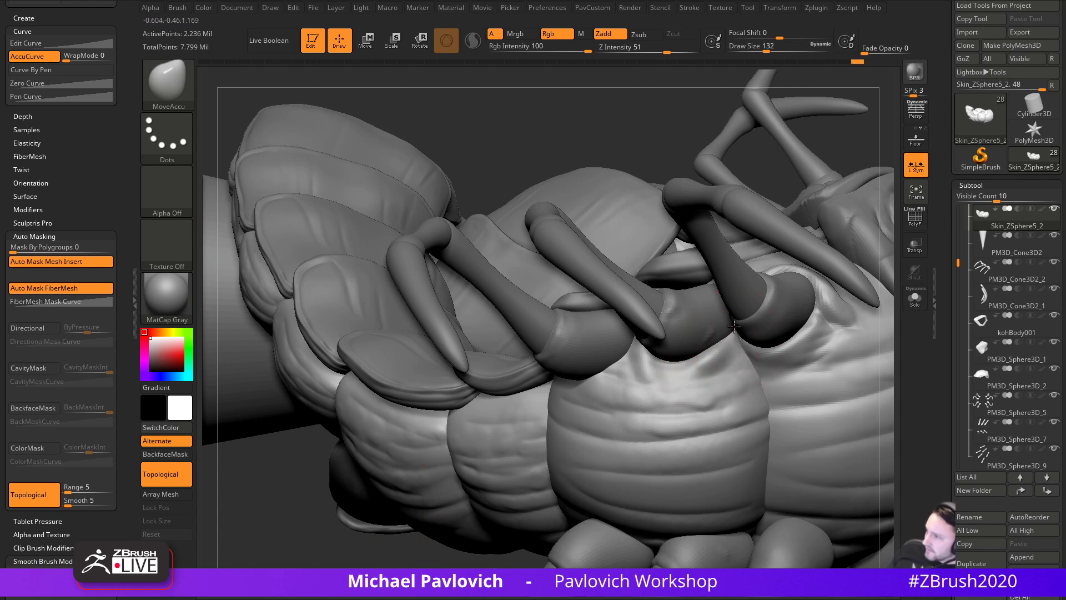
right_drag(518, 505, 492, 506)
ctrl+shift+click(647, 444)
mouse_move(647, 444)
right_down()
mouse_move(550, 429)
mouse_move(809, 392)
mouse_move(828, 450)
right_up()
mouse_move(820, 303)
right_down()
mouse_move(778, 278)
mouse_move(651, 425)
right_up()
- Add a small raised Standard stroke on the body
key(b)
key(s)
key(t)
drag(647, 402, 640, 434)
- Set the Move brush to size 97, then carve a crease into the belly with DamStandard
right_drag(547, 389, 481, 388)
key(b)
key(m)
key(v)
key(bracketleft)
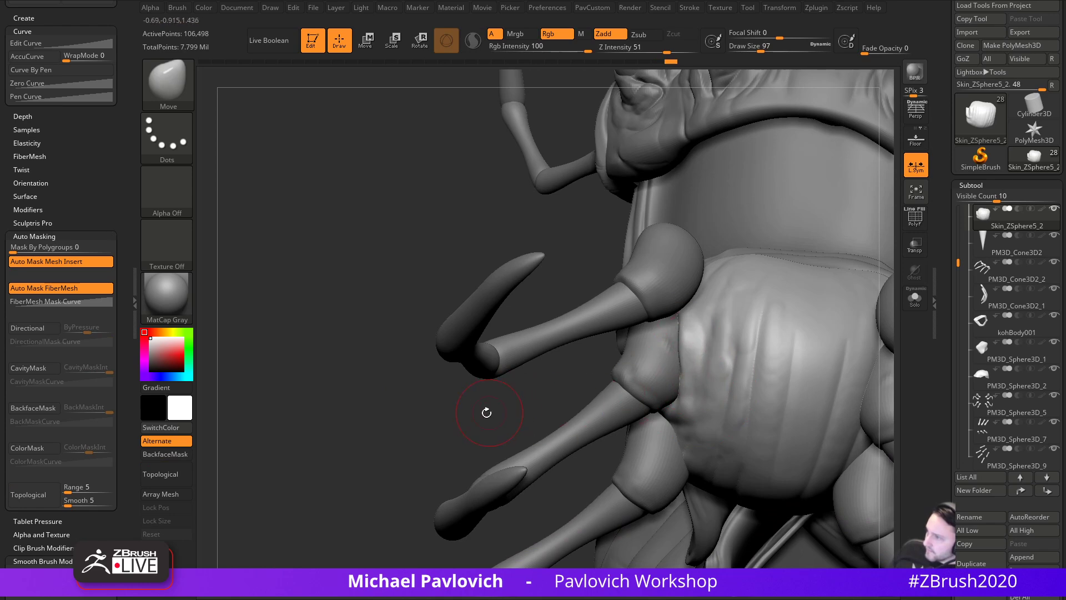
drag(492, 409, 688, 350)
mouse_move(488, 400)
mouse_down()
mouse_move(844, 376)
mouse_move(533, 369)
mouse_up()
key(b)
key(d)
key(s)
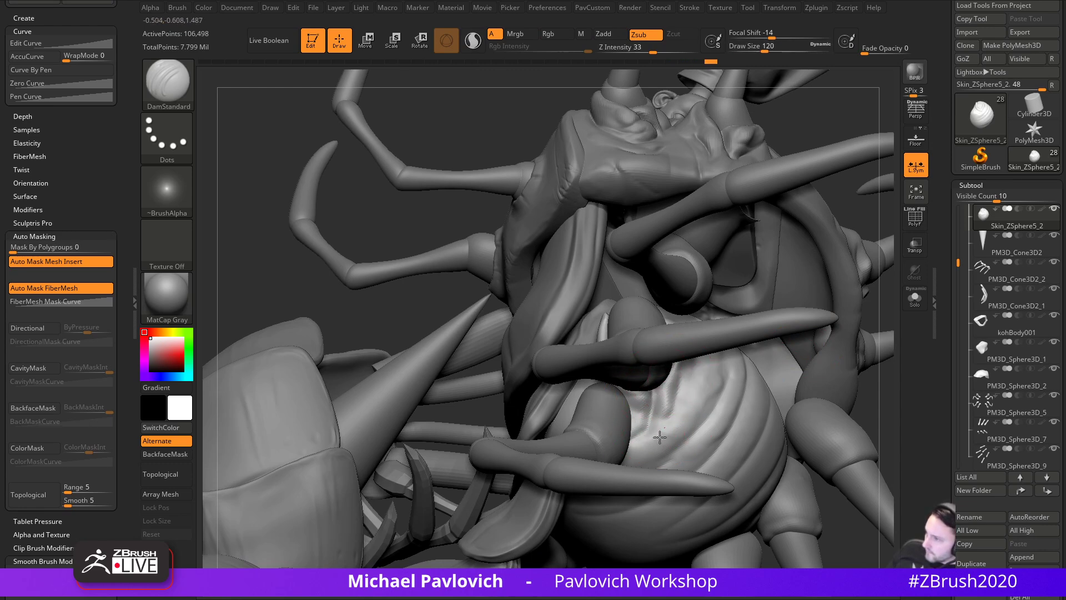
drag(717, 369, 727, 401)
- Deepen the ridge along the belly with the Standard brush at size 62, then 71
mouse_move(890, 368)
mouse_down()
mouse_move(881, 395)
mouse_move(850, 290)
mouse_move(722, 300)
mouse_move(717, 286)
mouse_move(607, 333)
mouse_up()
key(b)
key(s)
key(t)
key(bracketleft)
key(bracketleft)
drag(729, 305, 671, 308)
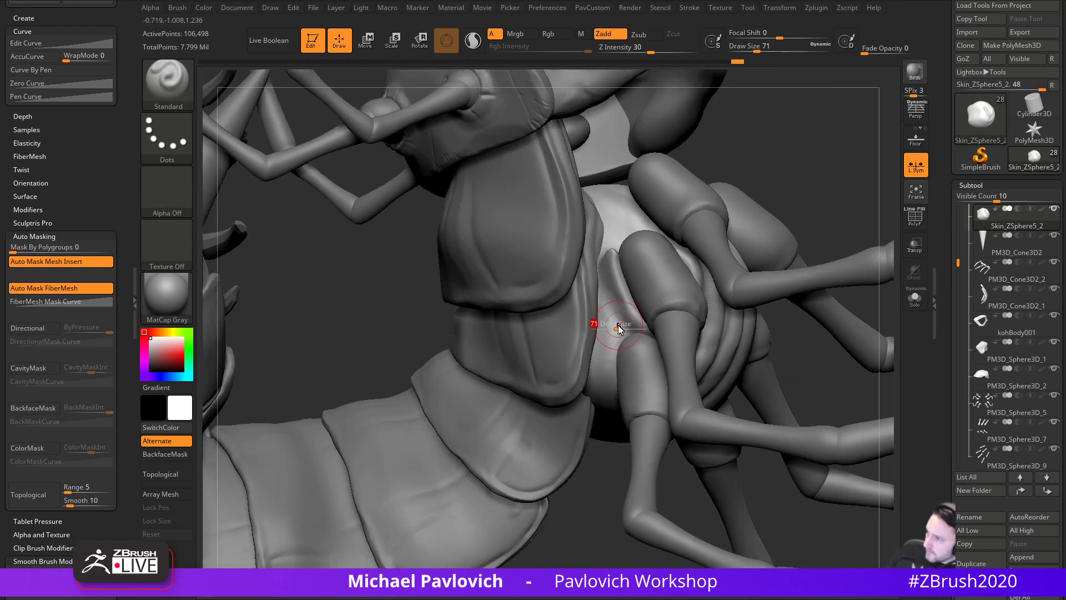
drag(597, 480, 599, 456)
drag(611, 361, 614, 312)
drag(621, 485, 615, 406)
key(bracketright)
mouse_move(611, 356)
mouse_down()
mouse_move(616, 404)
mouse_move(600, 341)
mouse_move(630, 453)
mouse_up()
- Build up clay skin beside the shell plates and below the leg
key(b)
key(c)
key(l)
mouse_move(794, 338)
alt+mouse_down()
mouse_move(806, 326)
mouse_move(619, 360)
alt+mouse_up()
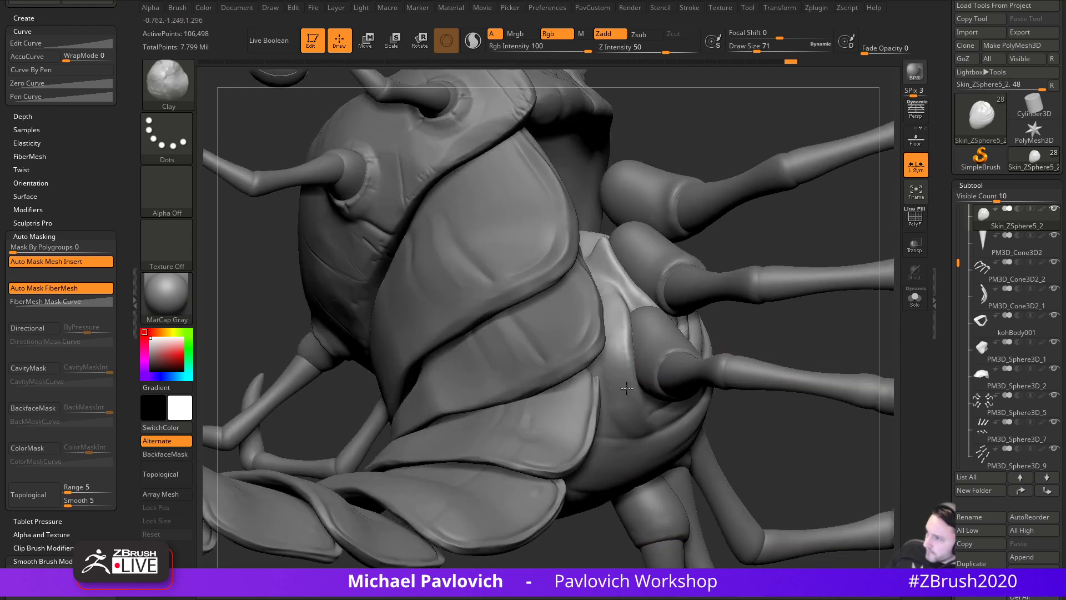
mouse_move(776, 441)
mouse_down()
mouse_move(650, 430)
mouse_move(658, 402)
mouse_up()
- Carve a short DamStandard crease into the belly and solo the body skin subtool
key(b)
key(d)
key(s)
mouse_move(429, 276)
mouse_down()
mouse_move(488, 328)
mouse_move(583, 440)
mouse_move(682, 374)
mouse_move(678, 341)
mouse_up()
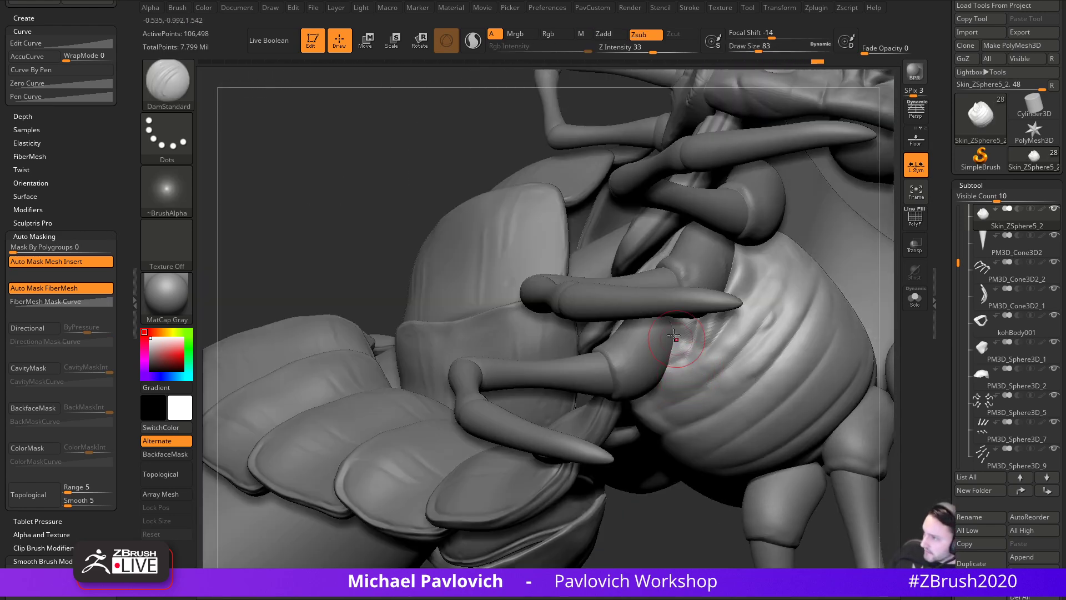
click(914, 299)
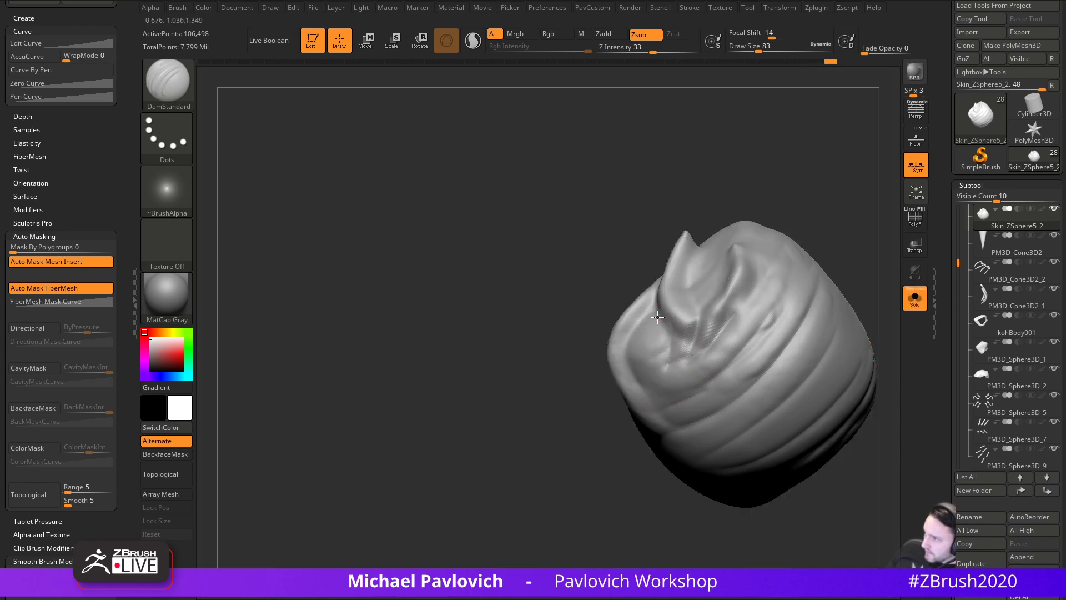
- Smooth and build up the folds on the isolated body piece with Clay
key(b)
key(s)
key(t)
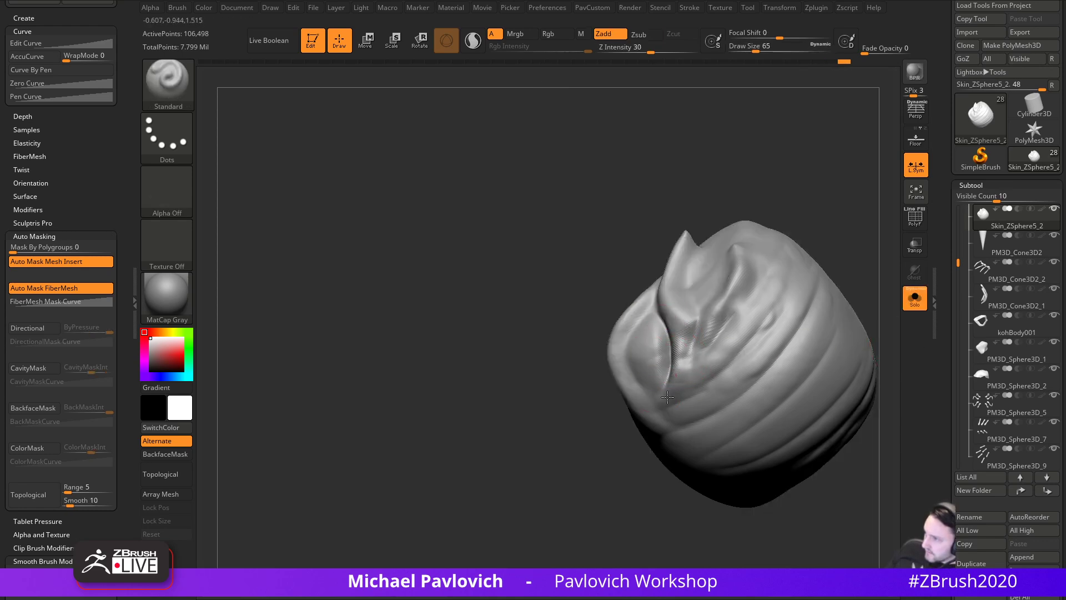
drag(653, 481, 687, 364)
key(shift)
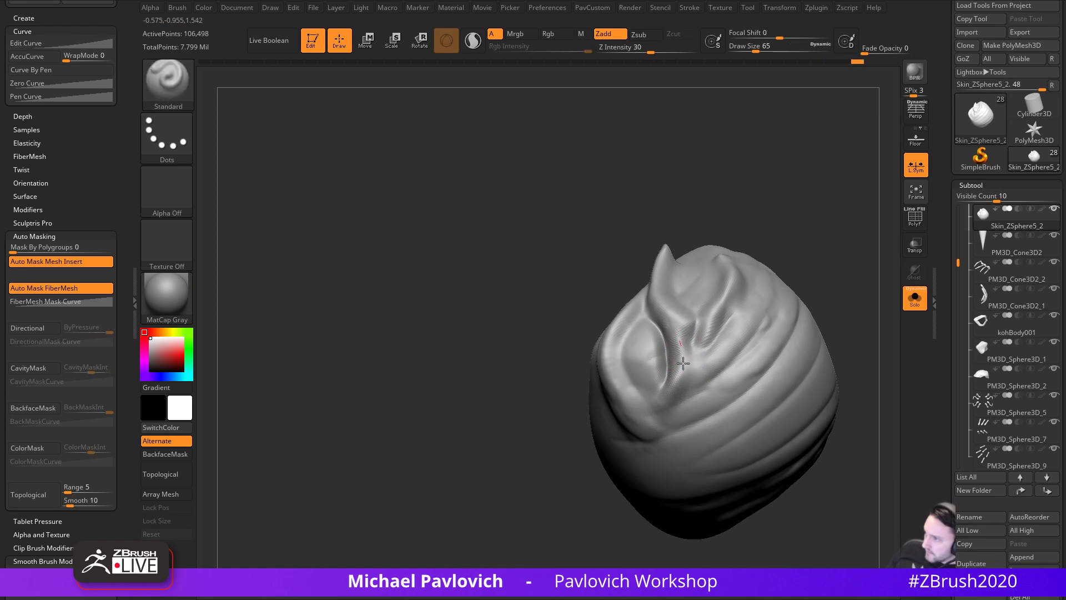
key(b)
key(c)
key(l)
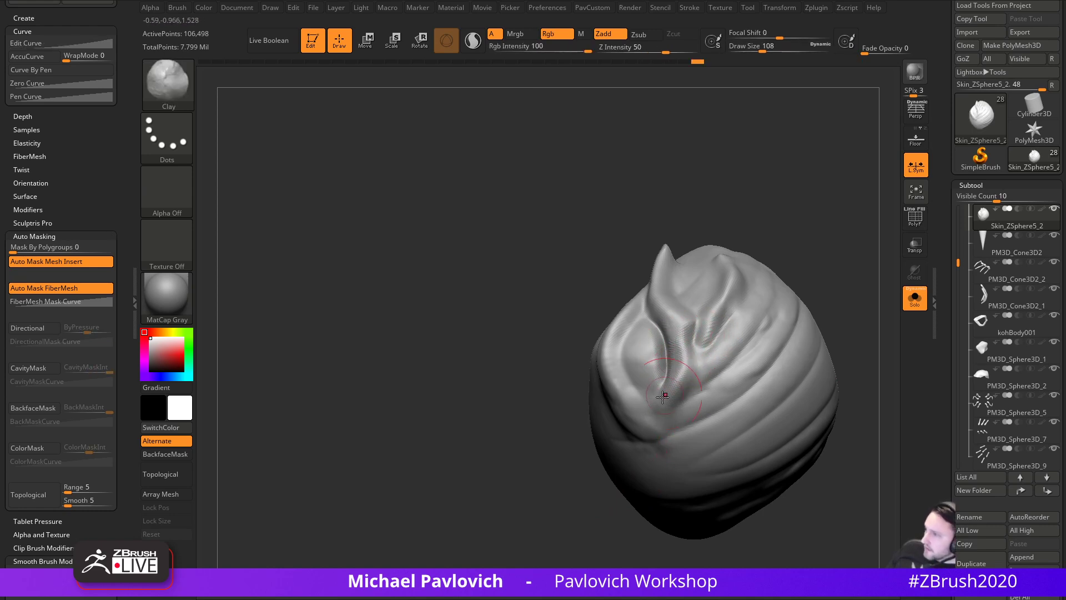
mouse_move(688, 364)
mouse_down()
mouse_move(683, 401)
mouse_move(716, 411)
mouse_up()
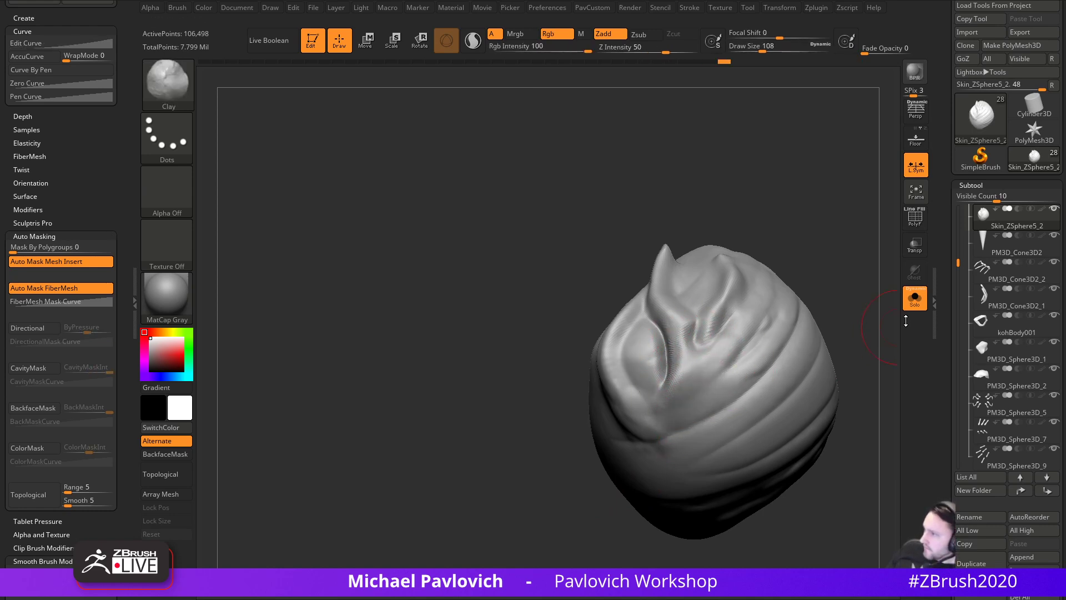
- Turn Solo off and nudge the body edge beside the lower leg with MoveAccu at size 172
click(914, 300)
right_drag(868, 344, 583, 451)
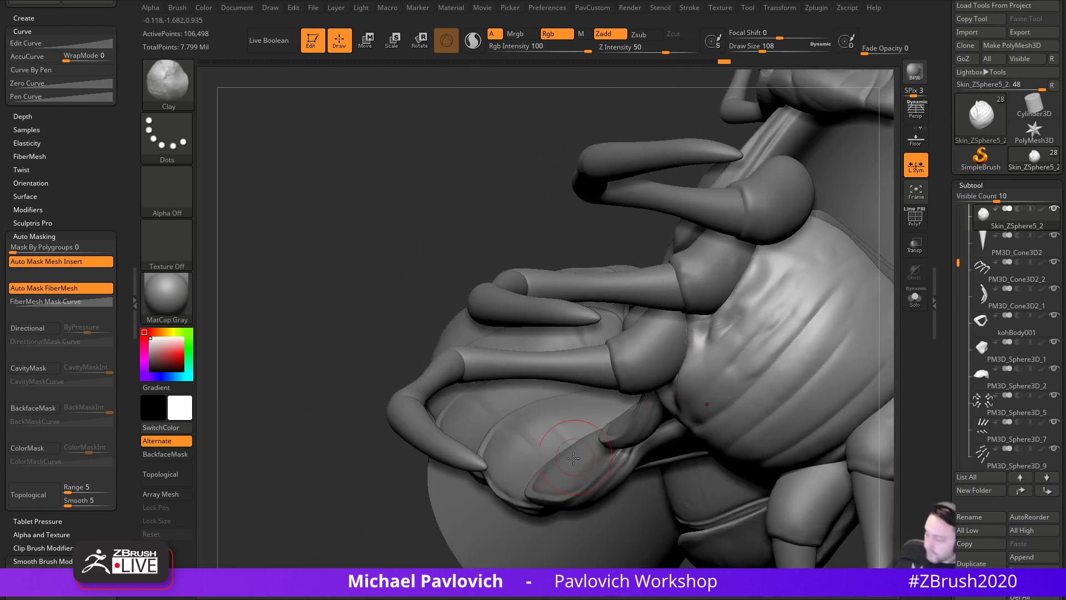
key(b)
key(m)
key(a)
right_drag(478, 472, 361, 439)
key(s)
drag(679, 372, 709, 348)
mouse_move(650, 422)
right_down()
mouse_move(632, 443)
mouse_move(655, 427)
right_up()
mouse_move(704, 362)
mouse_down()
mouse_move(699, 333)
mouse_move(698, 369)
mouse_up()
mouse_move(698, 370)
right_down()
mouse_move(519, 438)
mouse_move(516, 410)
right_up()
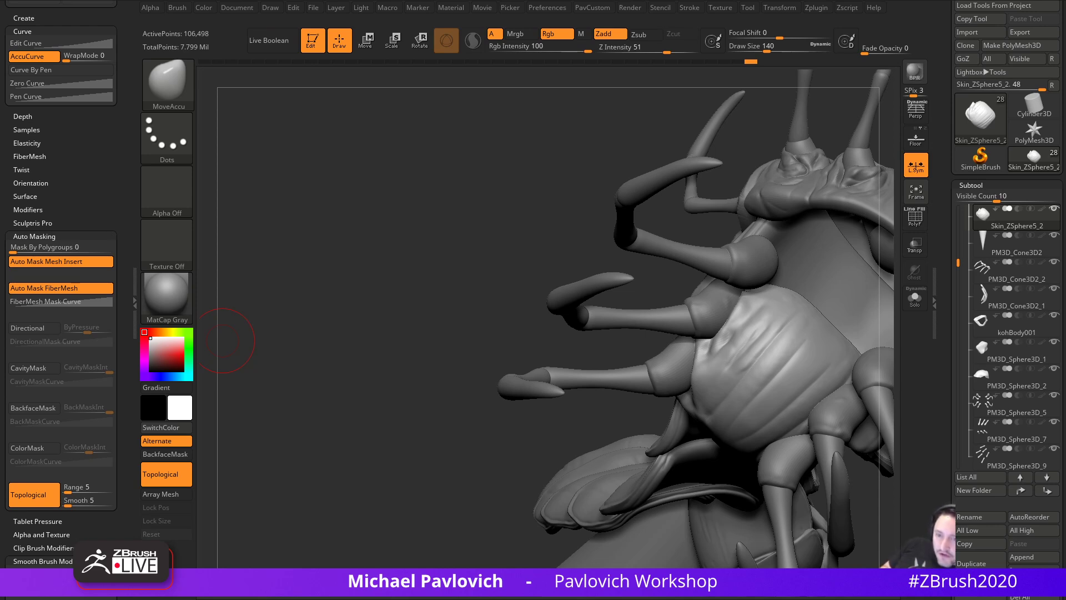
- Push the mesh near the first leg bases with the MoveAccu brush
mouse_move(414, 388)
mouse_down()
mouse_move(405, 429)
mouse_move(422, 414)
mouse_up()
key(b)
key(c)
key(l)
key(b)
key(m)
key(a)
drag(702, 369, 695, 378)
drag(518, 466, 556, 425)
drag(692, 444, 690, 413)
- Nudge the body surface around further leg bases, orbiting between short strokes
mouse_move(617, 444)
mouse_down()
mouse_move(586, 449)
mouse_move(606, 448)
mouse_up()
drag(688, 447, 676, 450)
drag(484, 443, 561, 425)
drag(680, 434, 670, 444)
drag(772, 328, 820, 349)
drag(675, 444, 672, 441)
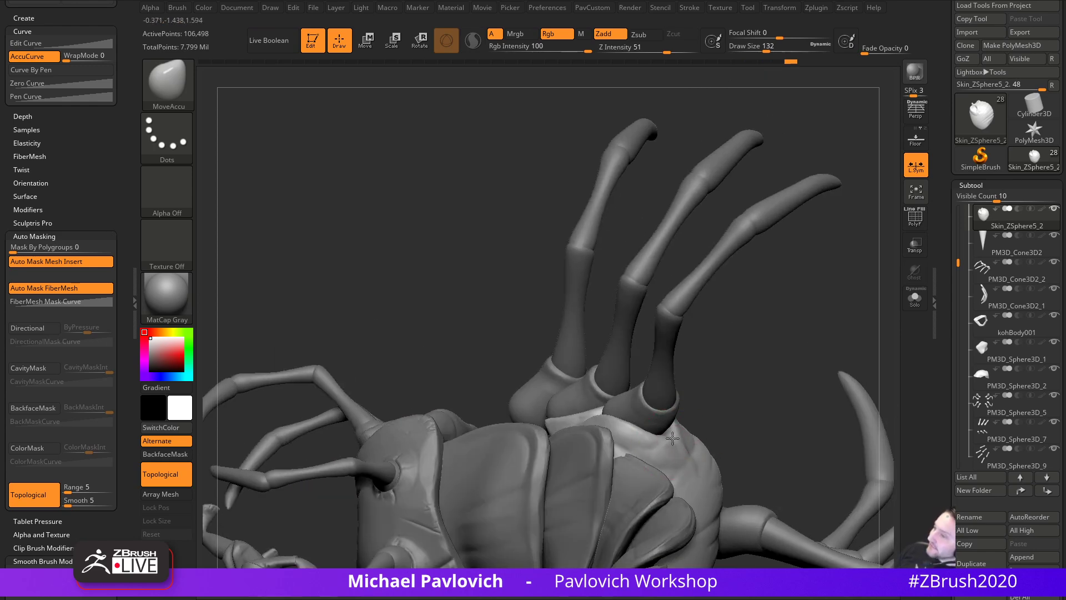
drag(722, 408, 756, 413)
- Try brush sizes 172, 112 and 234, settling on 192, while orbiting around the legs
key(bracketright)
key(bracketright)
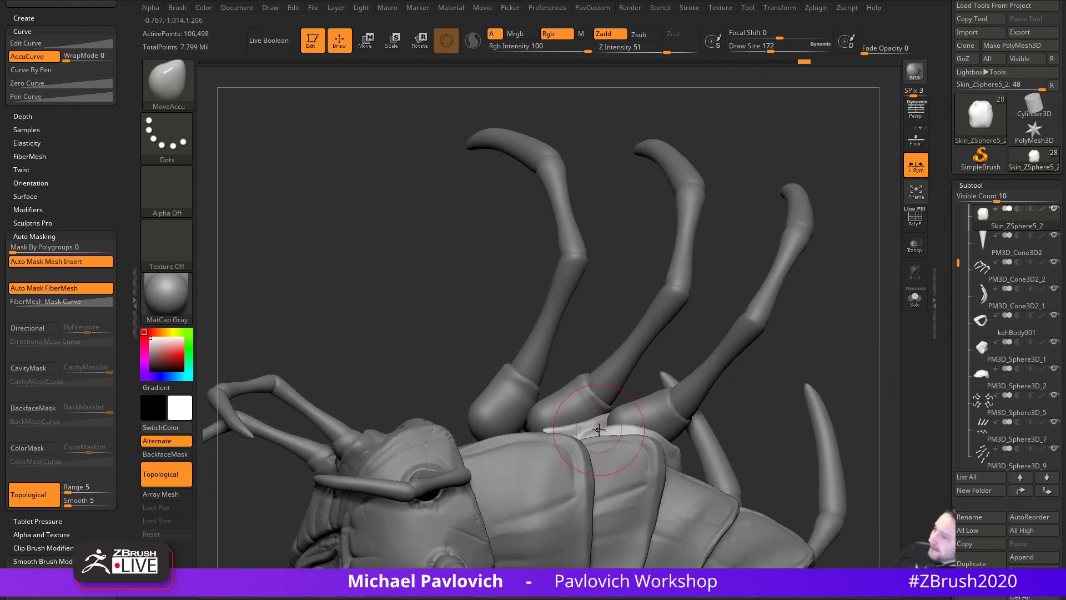
key(bracketleft)
drag(726, 392, 618, 431)
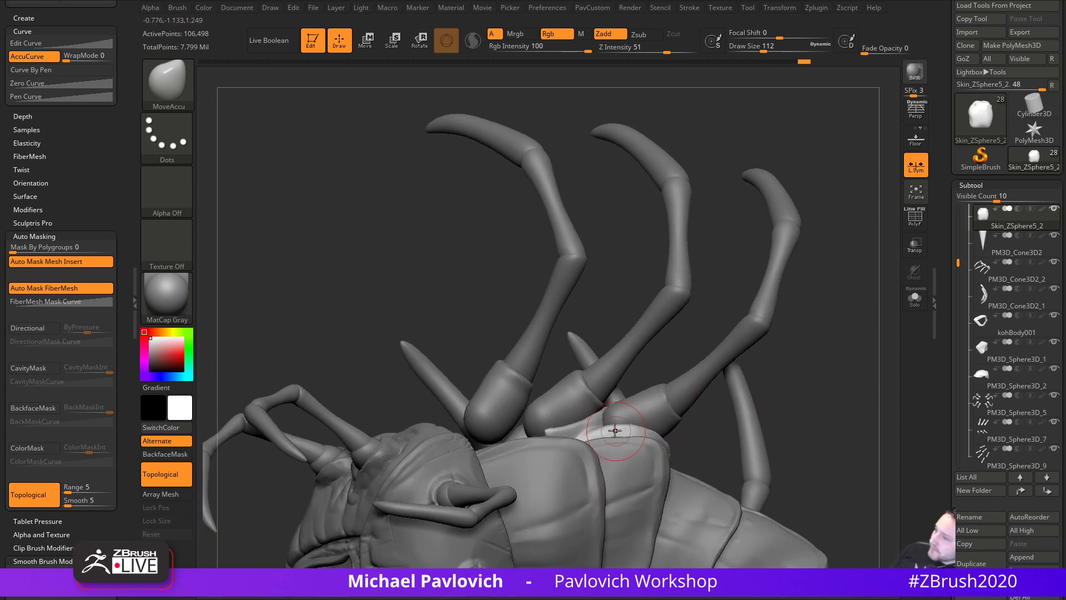
key(bracketright)
key(bracketright)
key(bracketright)
key(bracketright)
key(bracketright)
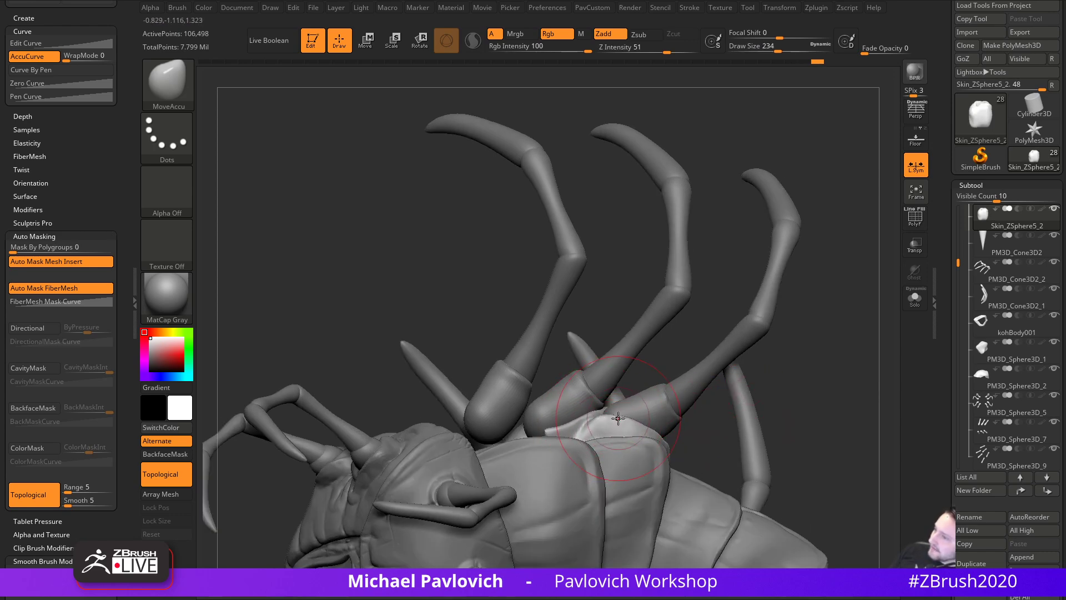
mouse_move(815, 416)
mouse_down()
mouse_move(845, 378)
mouse_move(664, 225)
mouse_move(528, 439)
mouse_move(554, 455)
mouse_up()
key(bracketleft)
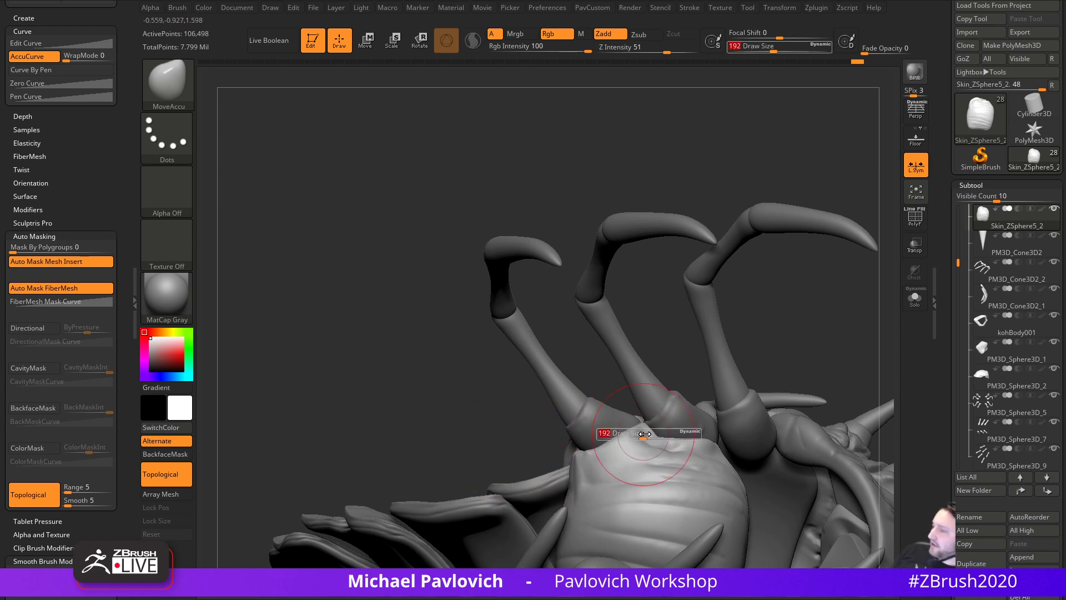
mouse_move(716, 412)
right_down()
mouse_move(689, 368)
mouse_move(678, 371)
right_up()
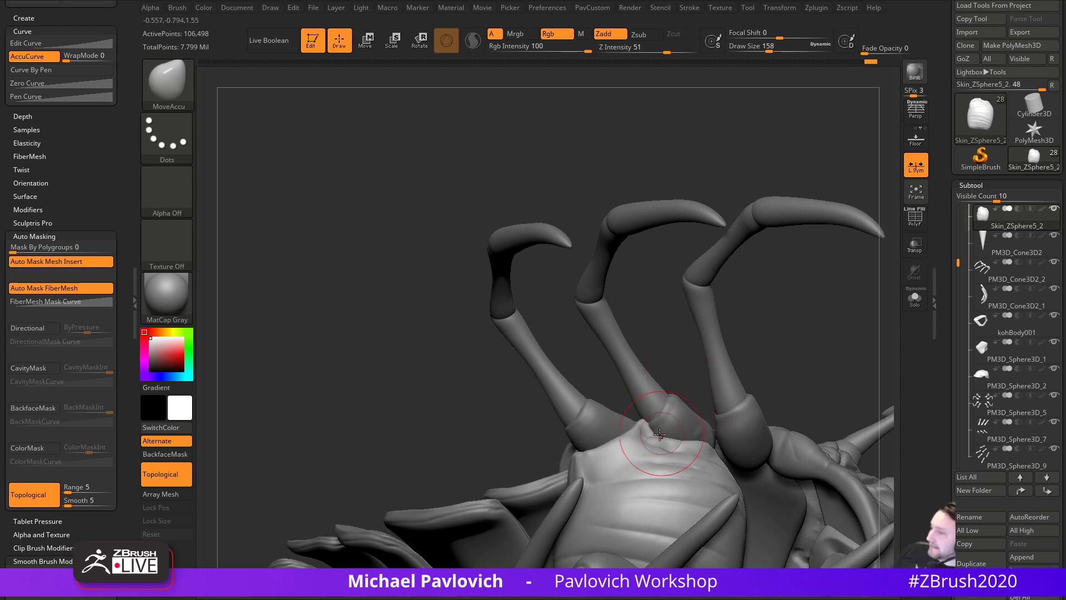
mouse_move(700, 407)
right_down()
mouse_move(693, 437)
mouse_move(643, 436)
right_up()
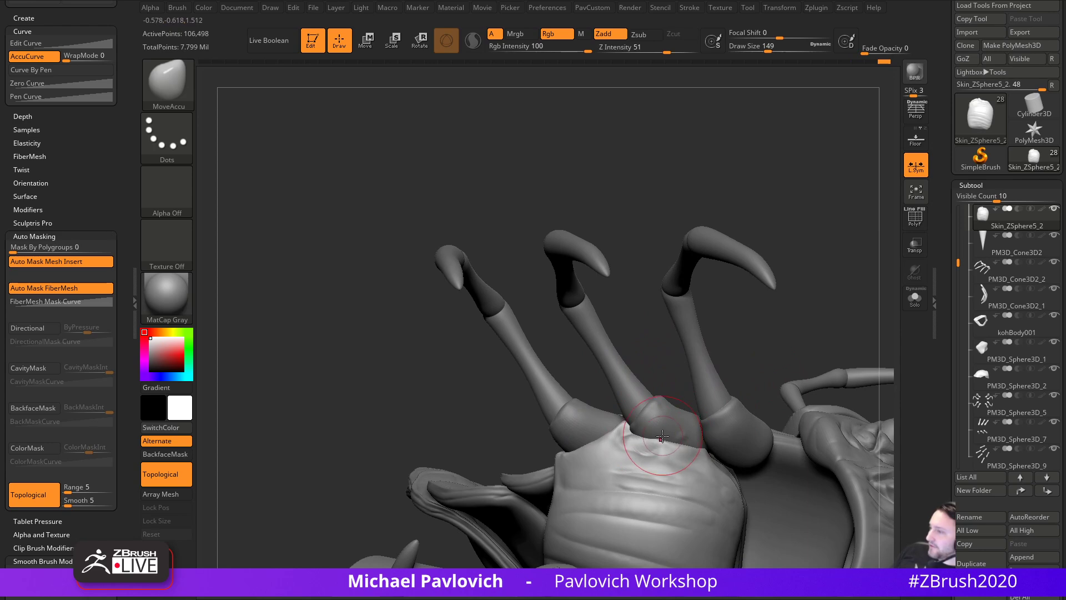
mouse_move(799, 356)
right_down()
mouse_move(847, 457)
mouse_move(876, 382)
mouse_move(780, 406)
mouse_move(878, 309)
mouse_move(814, 317)
mouse_move(647, 409)
right_up()
- Select DamStandard and turn the view to the side and underside
key(b)
key(d)
key(s)
mouse_move(728, 367)
right_down()
mouse_move(762, 324)
mouse_move(722, 383)
right_up()
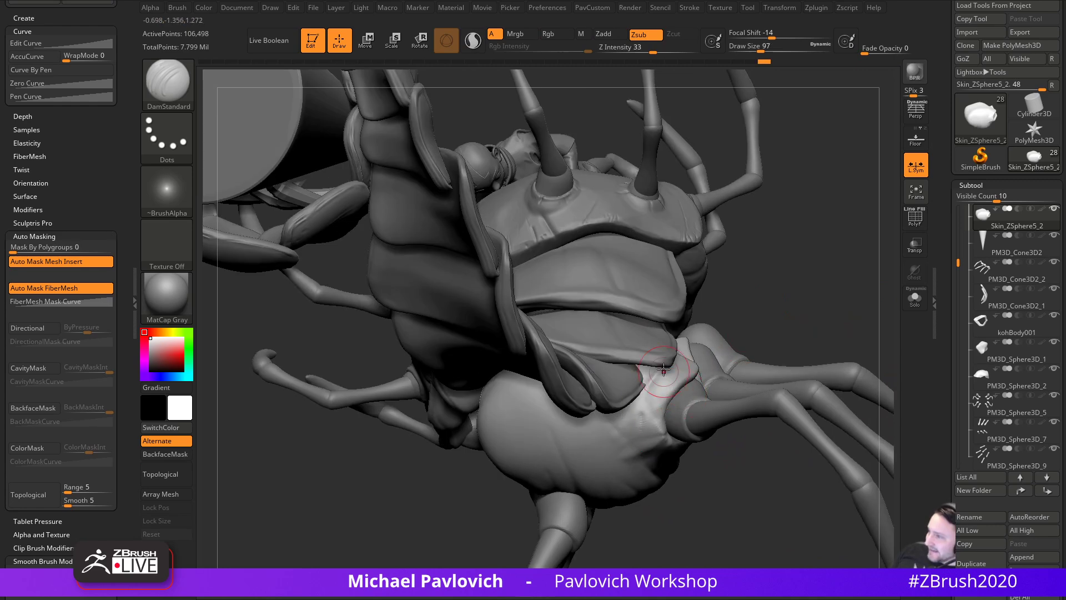
- Move in on the belly underside and switch from the trim brush back to DamStandard
mouse_move(839, 354)
right_down()
mouse_move(850, 304)
mouse_move(651, 384)
right_up()
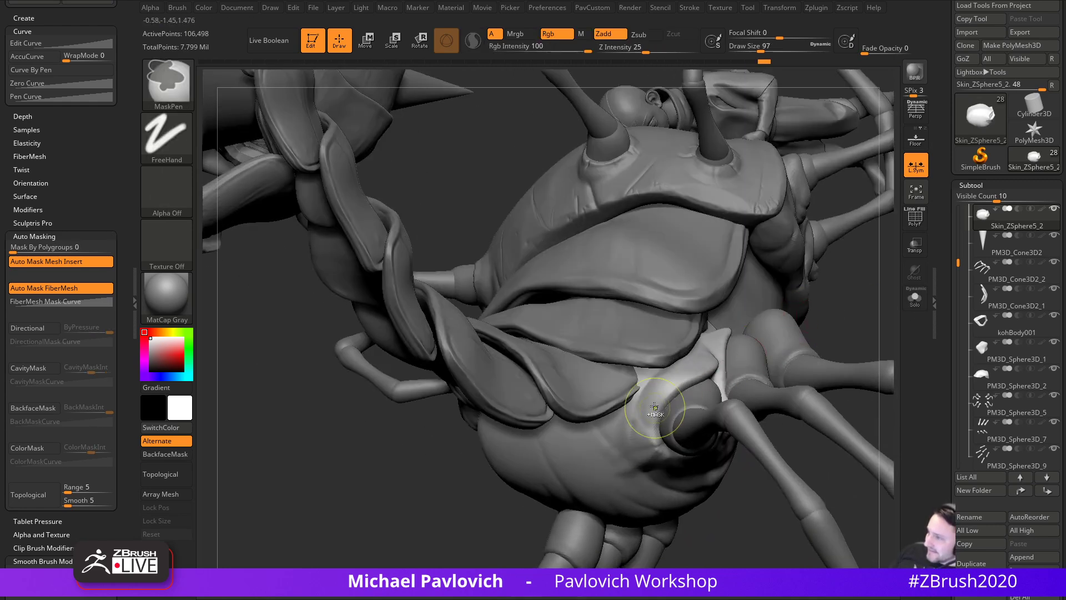
right_drag(749, 533, 634, 398)
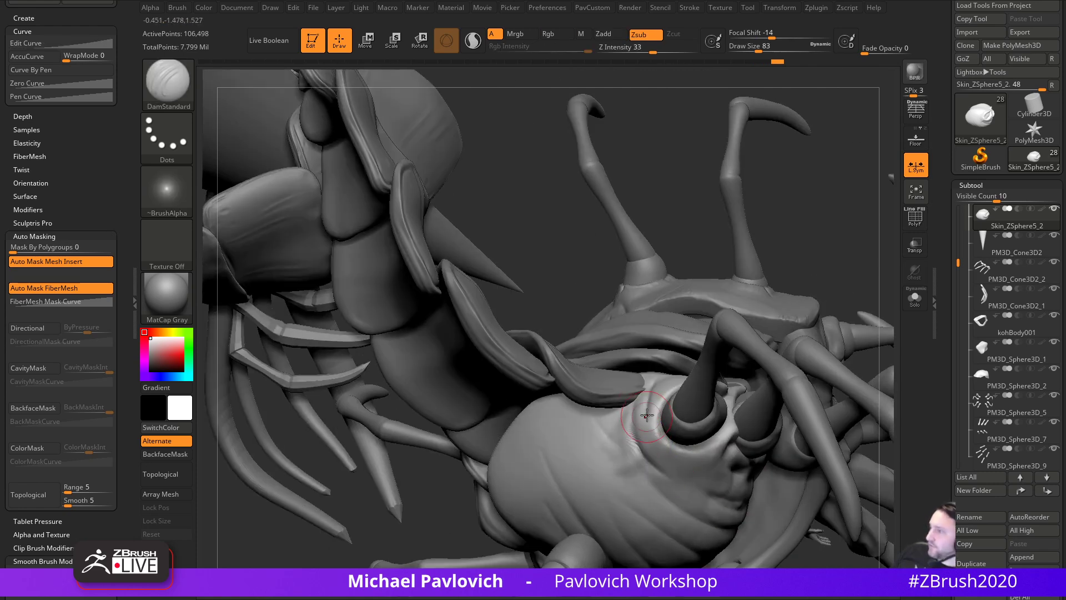
key(b)
key(t)
key(d)
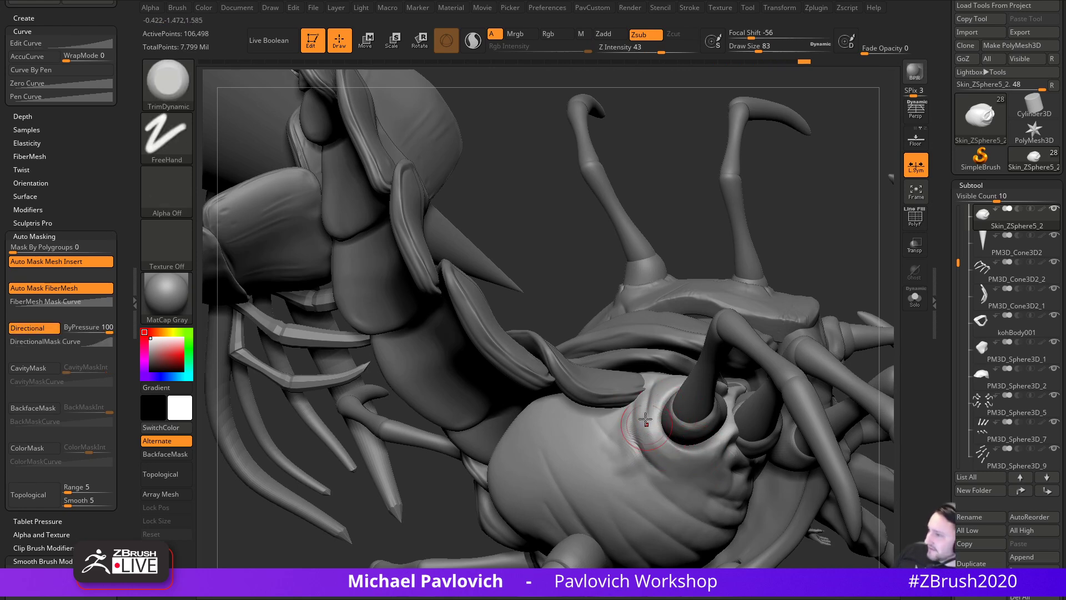
key(b)
key(d)
key(s)
- Inspect the head alone in Solo mode, then restore the whole creature in front view
right_drag(648, 416, 638, 419)
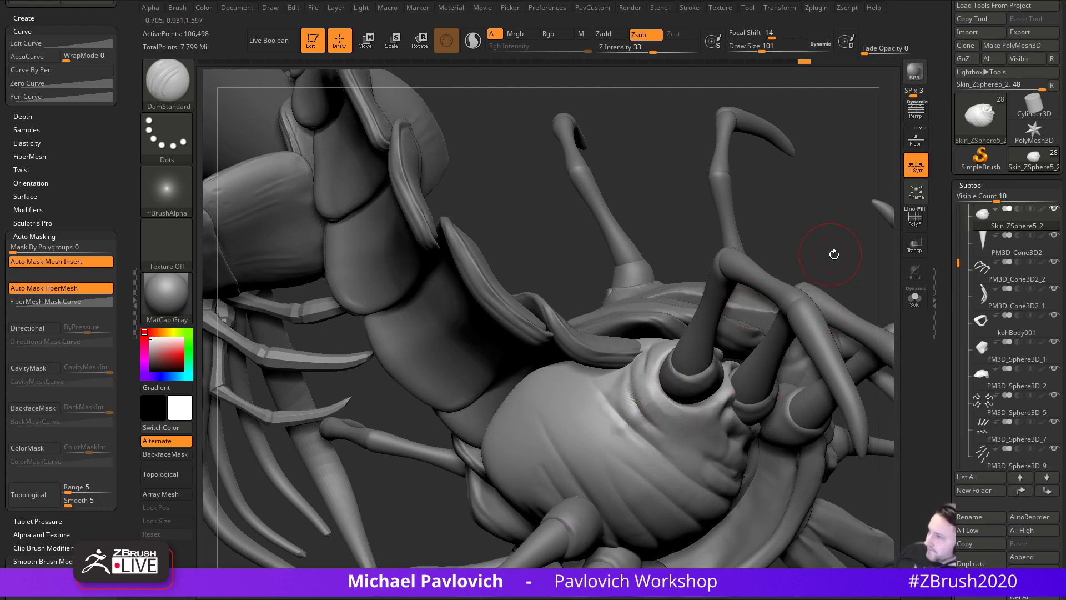
ctrl+right_drag(828, 256, 789, 222)
right_drag(859, 285, 820, 327)
click(914, 300)
right_drag(728, 309, 832, 319)
click(914, 299)
mouse_move(836, 387)
right_down()
mouse_move(855, 340)
mouse_move(829, 269)
mouse_move(842, 311)
mouse_move(838, 431)
mouse_move(849, 428)
mouse_move(757, 374)
mouse_move(808, 359)
mouse_move(837, 364)
mouse_move(773, 358)
right_up()
- Make a leg piece the active subtool and turn to a three-quarter view
key(s)
alt+click(710, 401)
mouse_move(695, 289)
right_down()
mouse_move(888, 310)
mouse_move(851, 326)
mouse_move(900, 353)
right_up()
- Step the brush size through 274, 163 and 128 down to 94
key(s)
click(832, 377)
key(s)
click(821, 373)
key(s)
click(814, 368)
ctrl+right_drag(814, 367, 826, 346)
key(s)
mouse_move(752, 345)
right_down()
mouse_move(694, 344)
mouse_move(805, 345)
mouse_move(690, 335)
right_up()
click(638, 354)
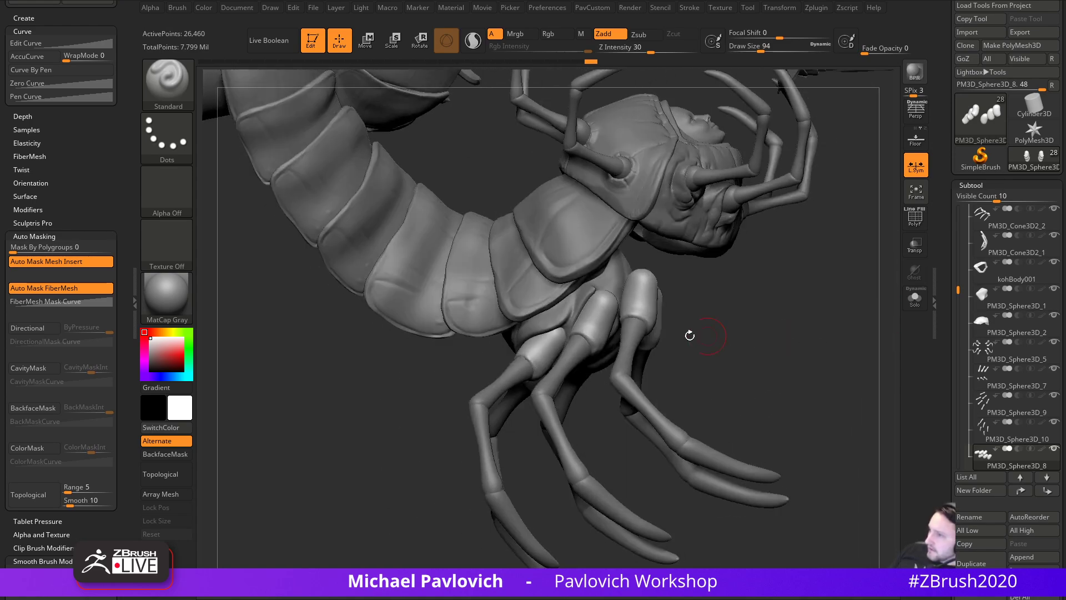
- Make the body skin active and bring the Scolopendra reference photo over the canvas
alt+click(618, 281)
mouse_move(774, 326)
right_down()
mouse_move(849, 346)
mouse_move(853, 410)
mouse_move(783, 165)
mouse_move(852, 402)
mouse_move(872, 422)
mouse_move(817, 366)
mouse_move(781, 373)
mouse_move(807, 377)
right_up()
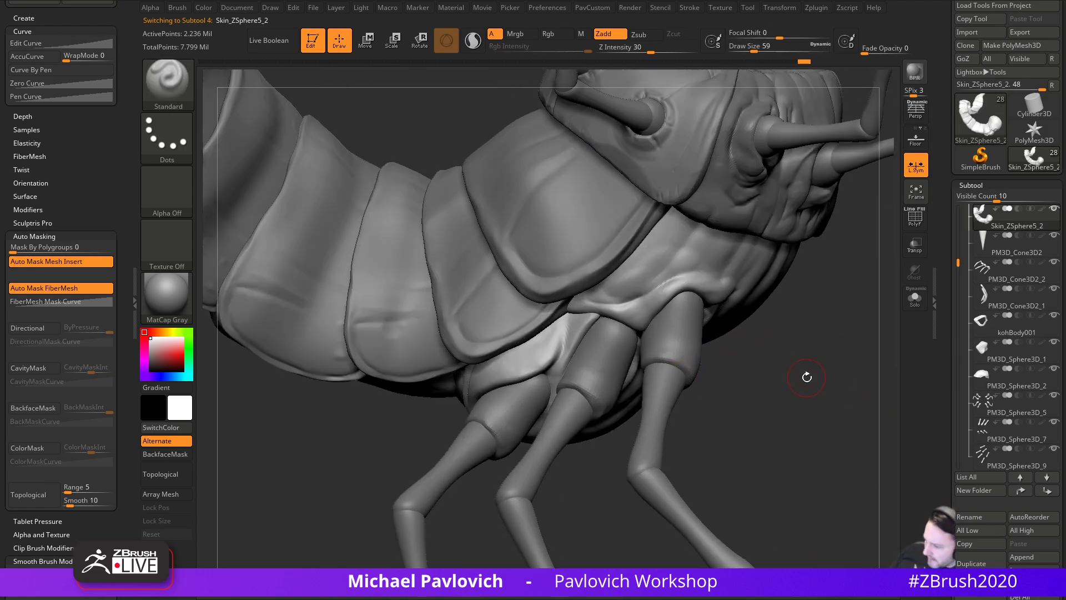
drag(738, 599, 705, 599)
drag(589, 599, 517, 60)
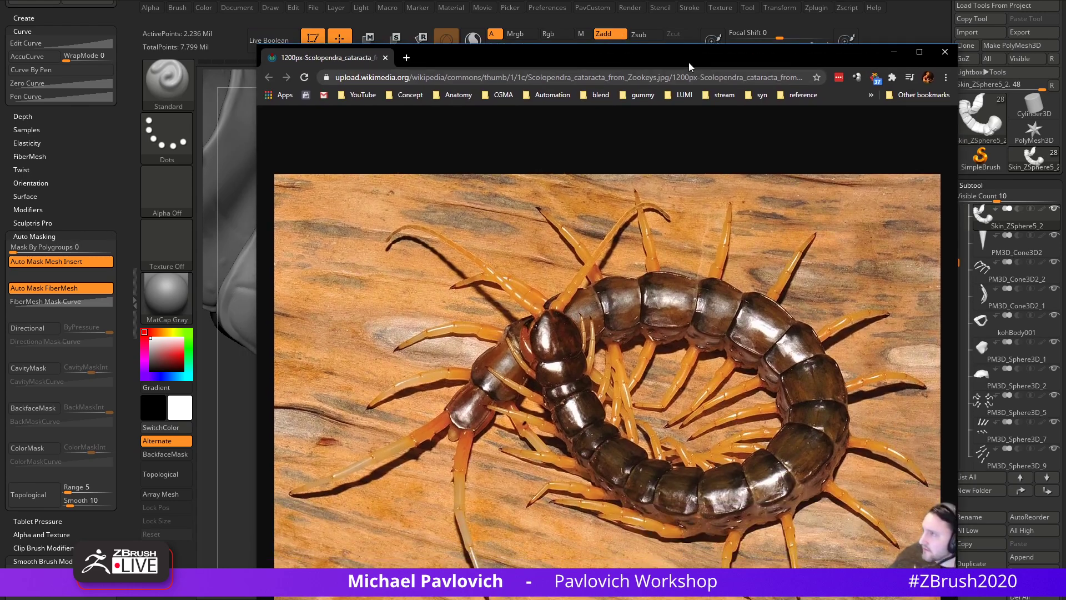
drag(691, 66, 694, 599)
mouse_move(792, 366)
mouse_down()
mouse_move(800, 403)
mouse_move(806, 366)
mouse_up()
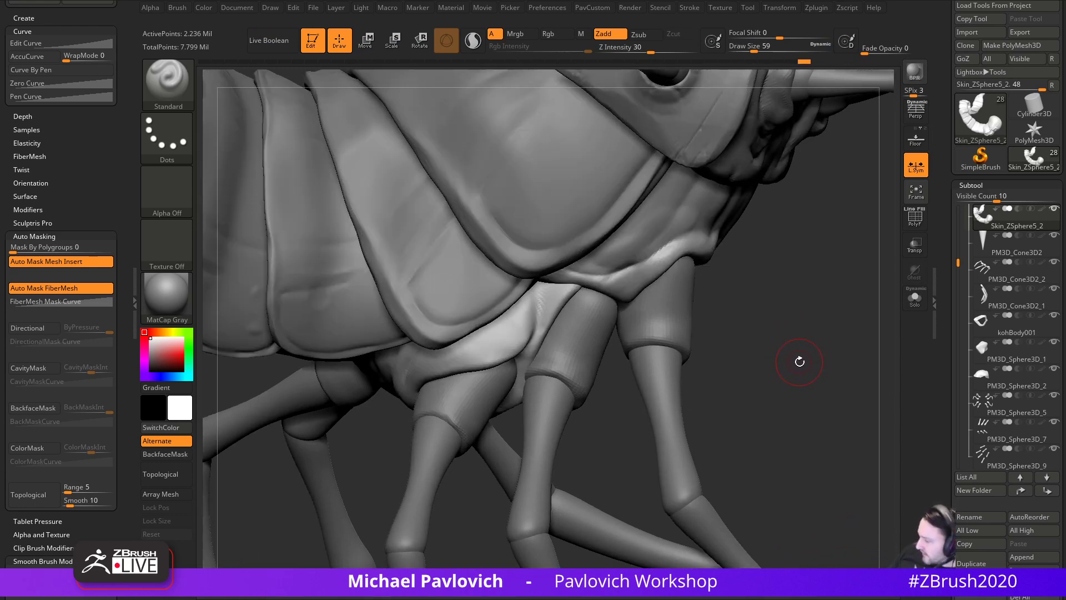
- Make PM3D_Sphere3D_7 active, zoom onto the legs and turn on PolyFrame with Shift+F
drag(799, 362, 731, 360)
alt+click(674, 361)
mouse_move(810, 322)
mouse_down()
mouse_move(826, 336)
mouse_move(766, 272)
mouse_move(817, 336)
mouse_move(843, 311)
mouse_move(859, 382)
mouse_move(750, 234)
mouse_up()
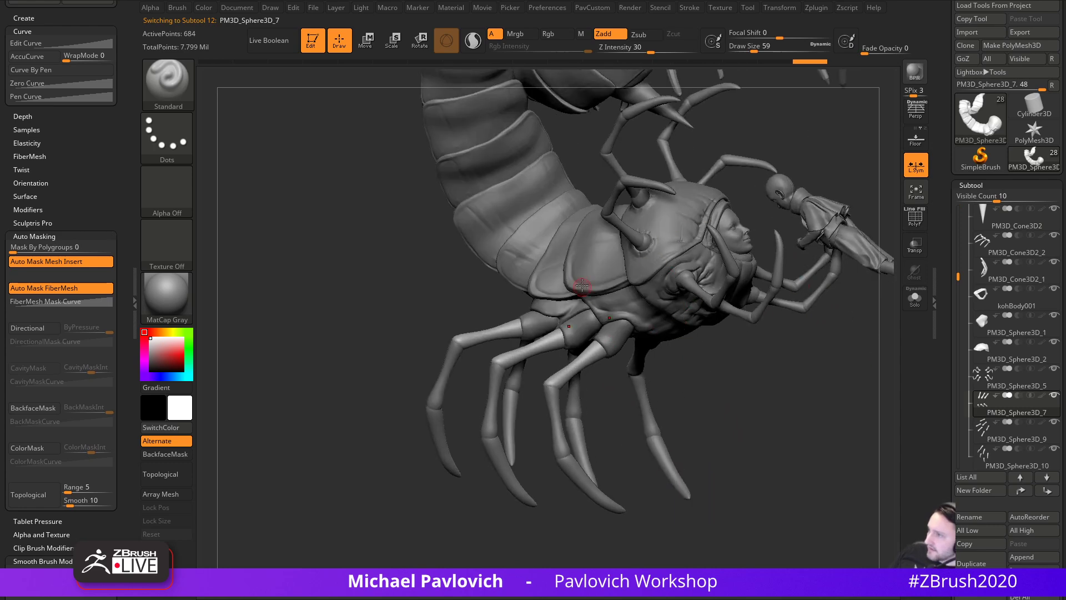
alt+drag(741, 386, 665, 375)
alt+drag(794, 405, 827, 374)
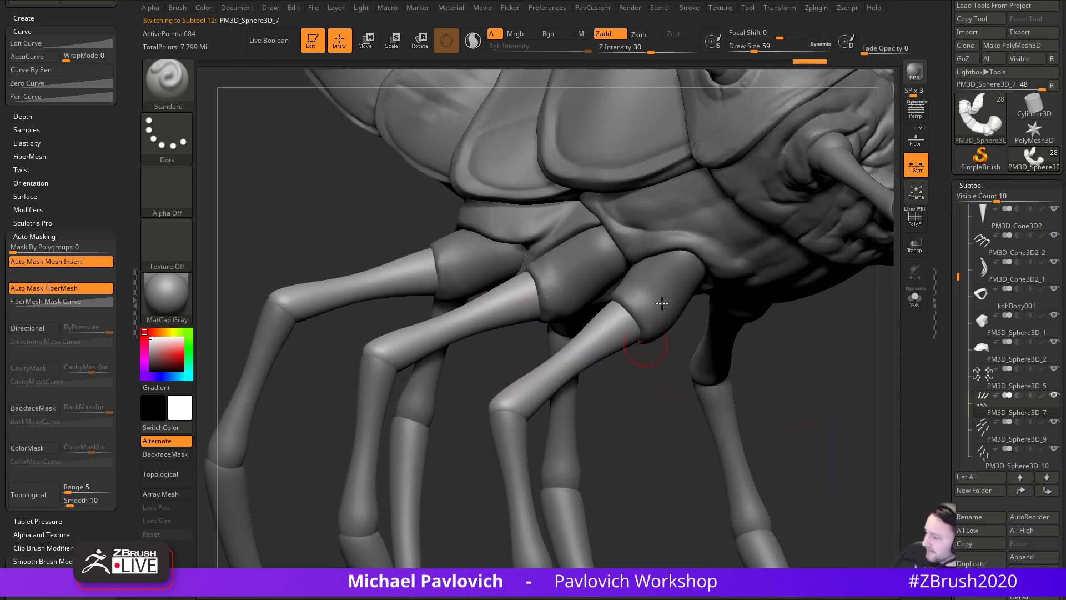
mouse_move(645, 406)
mouse_down()
mouse_move(647, 345)
mouse_move(648, 418)
mouse_up()
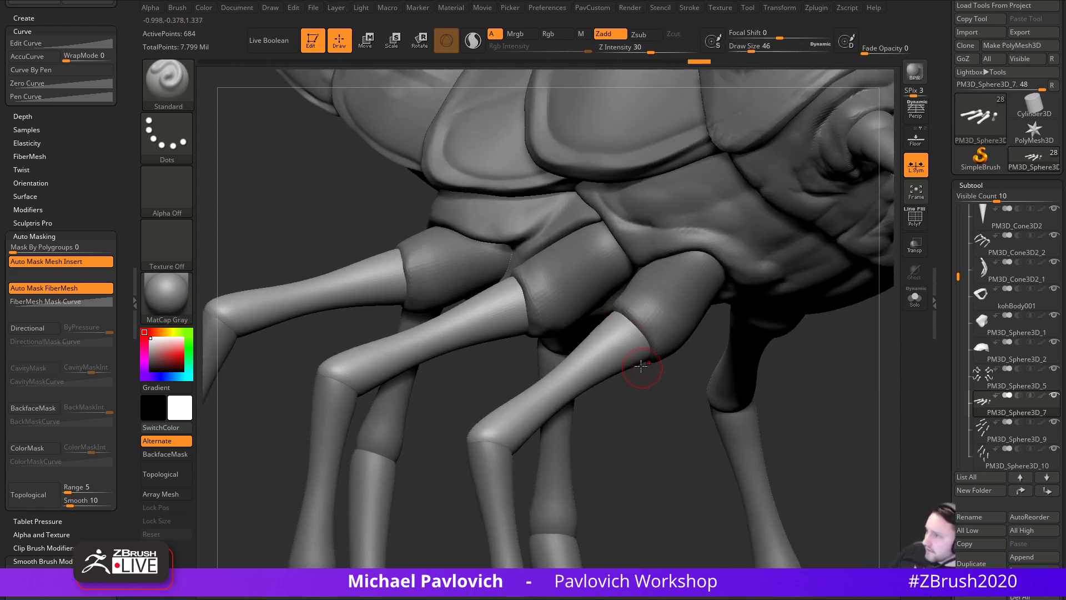
key(shift+f)
- Apply dynamic subdivision on the leg and lower leg subtools
key(space)
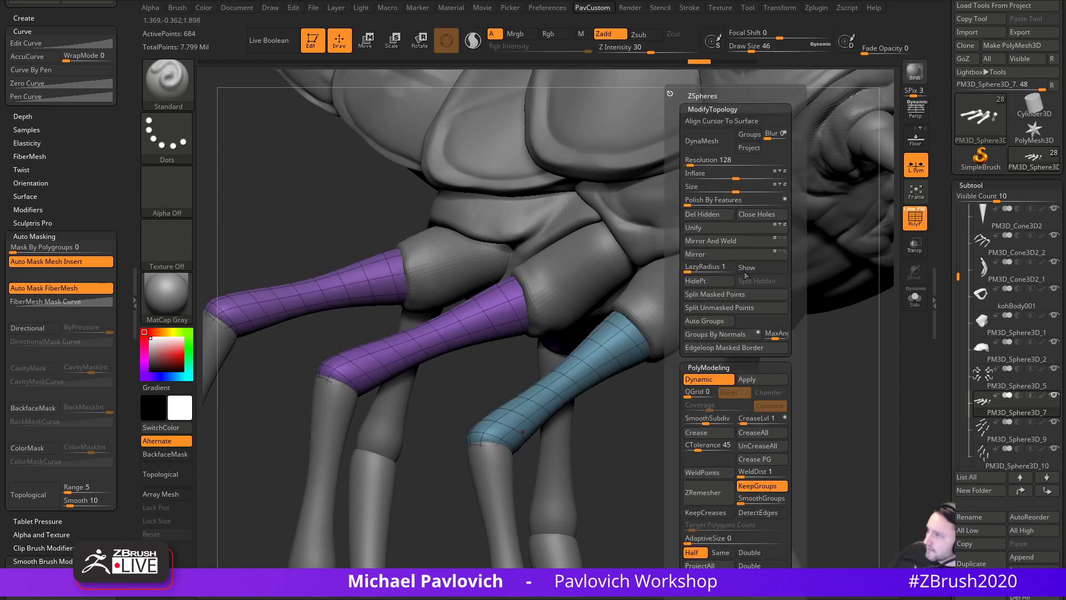
click(746, 379)
alt+click(496, 462)
key(space)
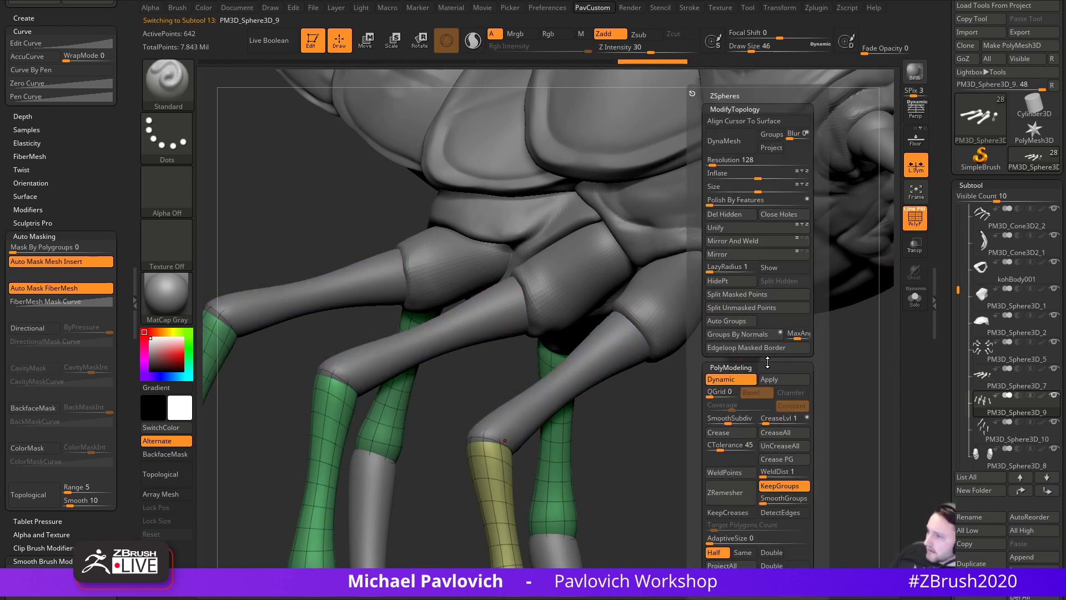
click(785, 379)
- Turn off smooth preview on the claw tips and add two subdivision levels
alt+drag(844, 405, 631, 419)
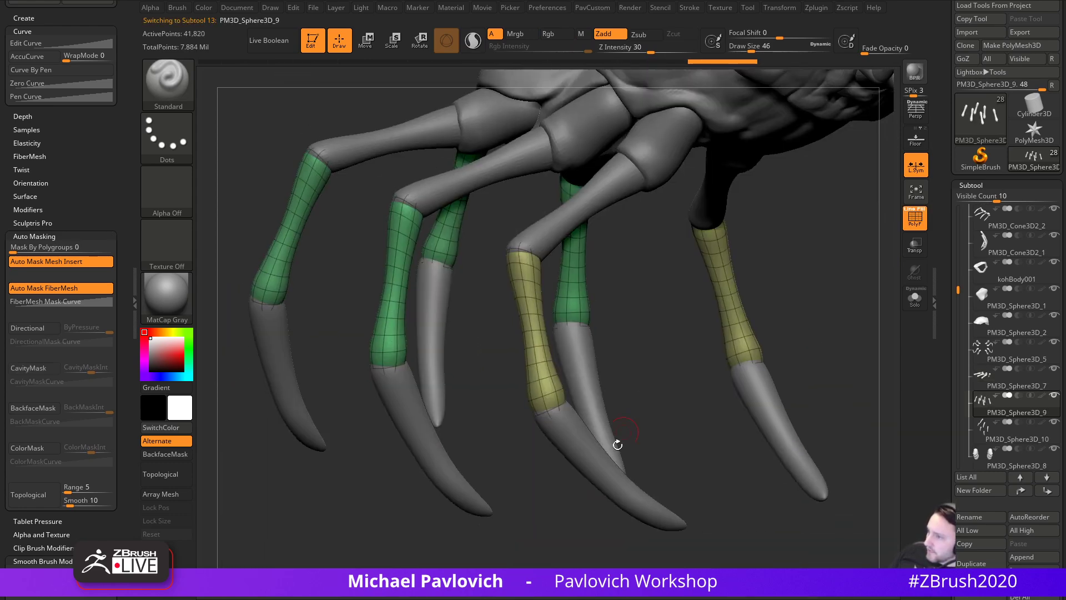
alt+click(604, 435)
key(shift+d)
drag(689, 402, 636, 422)
key(ctrl+d)
key(ctrl+d)
- Shape the top edges of the claw tips
alt+drag(657, 374, 717, 351)
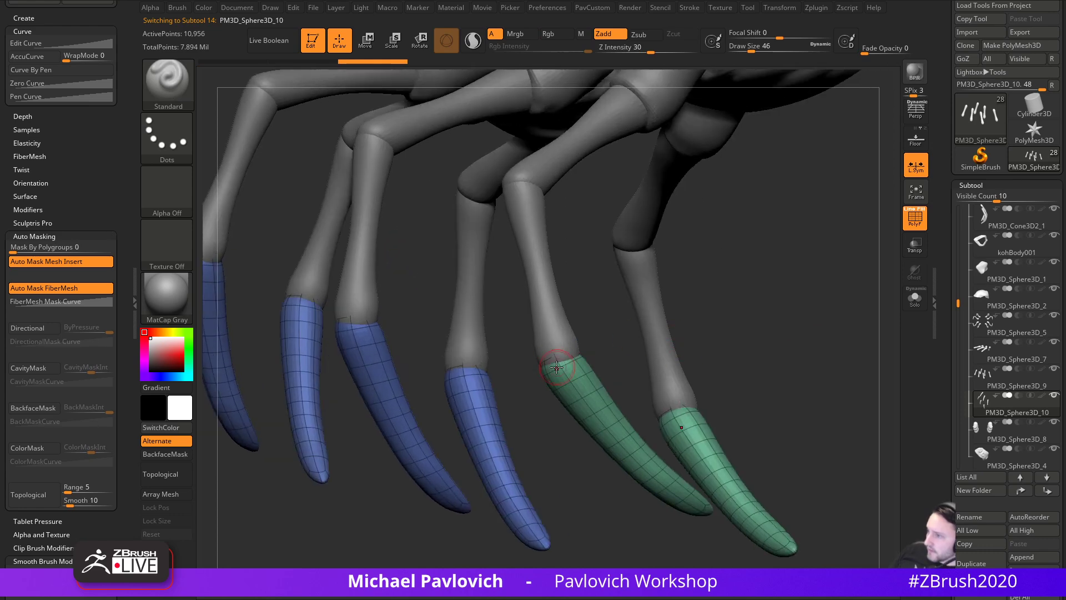
drag(730, 312, 601, 361)
click(558, 364)
drag(667, 333, 591, 361)
click(591, 361)
click(573, 364)
click(586, 364)
drag(647, 314, 604, 353)
drag(801, 312, 617, 345)
click(617, 343)
click(609, 342)
drag(694, 336, 633, 344)
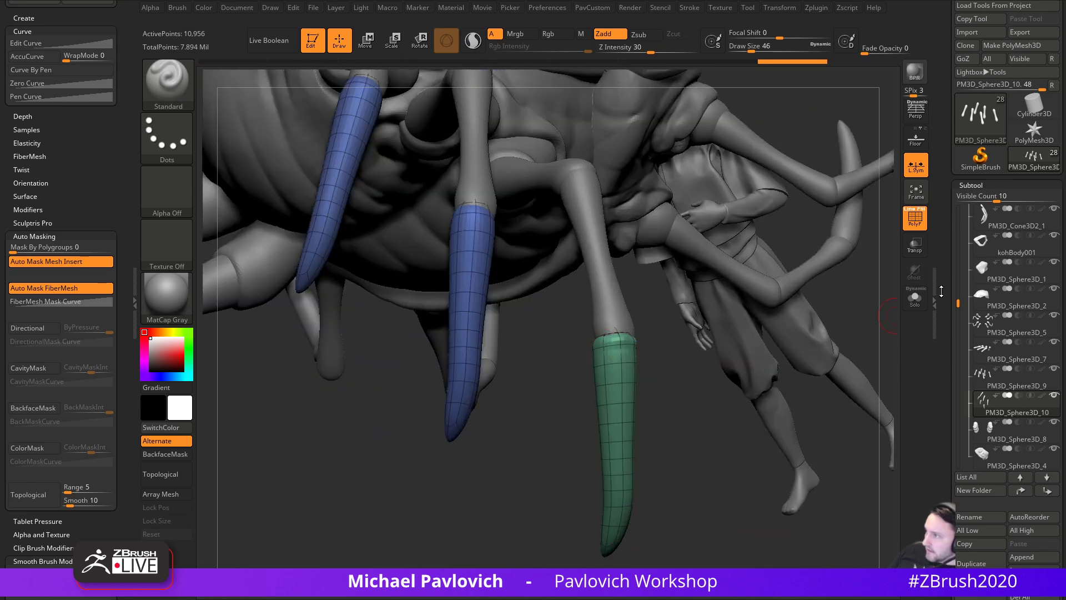
- Hide PolyFrame and carve a groove across the lower leg joint at brush size 31
key(shift+f)
mouse_move(731, 366)
mouse_down()
mouse_move(802, 378)
mouse_move(680, 415)
mouse_move(726, 388)
mouse_move(681, 378)
mouse_move(619, 400)
mouse_up()
alt+click(648, 369)
mouse_move(712, 415)
mouse_down()
mouse_move(630, 407)
mouse_move(689, 408)
mouse_up()
key(s)
click(661, 404)
alt+drag(669, 406, 625, 405)
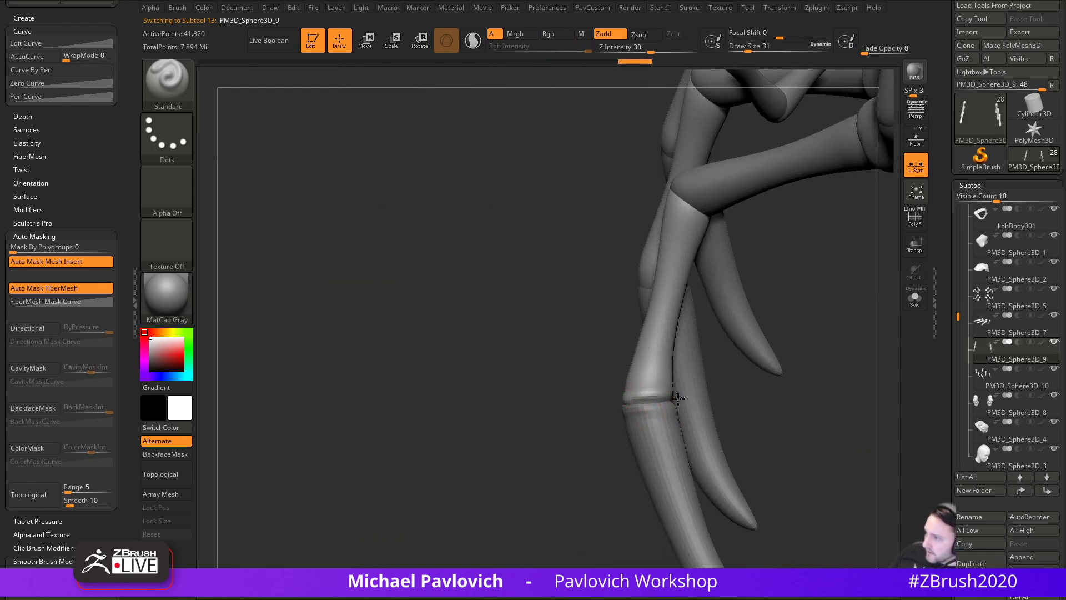
- Carve joint grooves between the claw and lower leg segments and smooth them
drag(711, 392, 658, 402)
alt+click(639, 433)
drag(764, 404, 708, 396)
mouse_move(690, 401)
alt+mouse_down()
mouse_move(645, 403)
mouse_move(726, 401)
alt+mouse_up()
alt+click(667, 384)
alt+drag(679, 402, 631, 392)
drag(711, 397, 769, 406)
alt+drag(664, 399, 634, 395)
mouse_move(777, 380)
mouse_down()
mouse_move(744, 362)
mouse_move(722, 316)
mouse_up()
- Carve and smooth the joint ring on another leg from a new angle
alt+drag(722, 317, 596, 373)
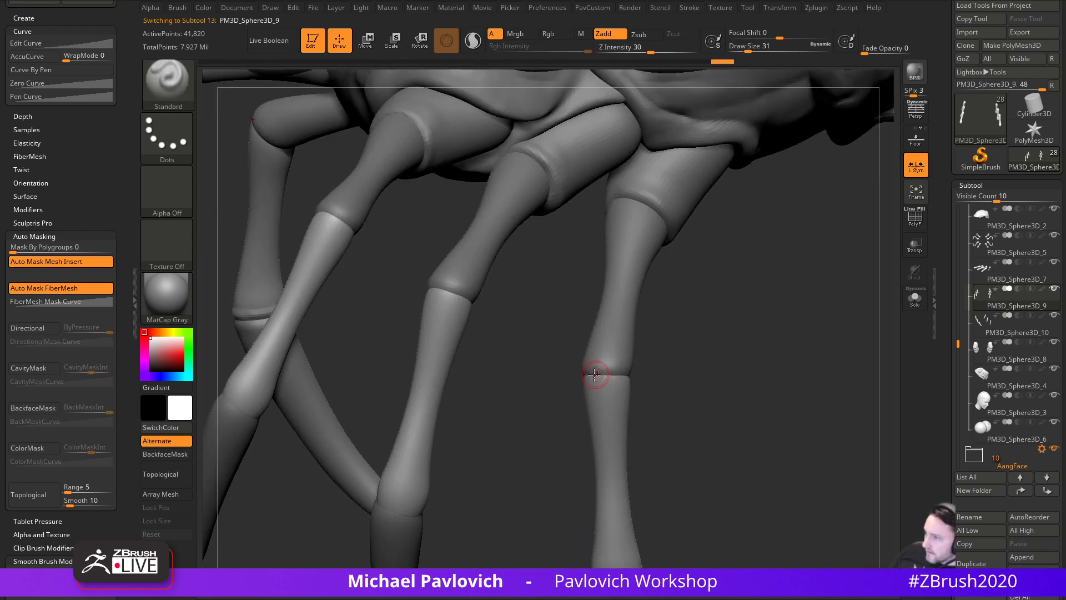
drag(679, 386, 588, 385)
mouse_move(730, 377)
mouse_down()
mouse_move(603, 378)
mouse_move(636, 383)
mouse_up()
drag(675, 398, 555, 369)
shift+drag(594, 398, 634, 390)
mouse_move(574, 414)
mouse_down()
mouse_move(555, 418)
mouse_move(522, 400)
mouse_move(634, 386)
mouse_up()
drag(664, 389, 752, 371)
- Carve and smooth the upper leg joint edge, then bring up the centipede reference photo
alt+click(608, 358)
drag(587, 369, 637, 369)
mouse_move(680, 366)
mouse_down()
mouse_move(643, 366)
mouse_move(639, 383)
mouse_up()
mouse_move(595, 362)
mouse_down()
mouse_move(656, 380)
mouse_move(646, 373)
mouse_up()
drag(694, 384, 628, 390)
mouse_move(614, 377)
mouse_down()
mouse_move(662, 390)
mouse_move(696, 361)
mouse_up()
drag(687, 404, 641, 376)
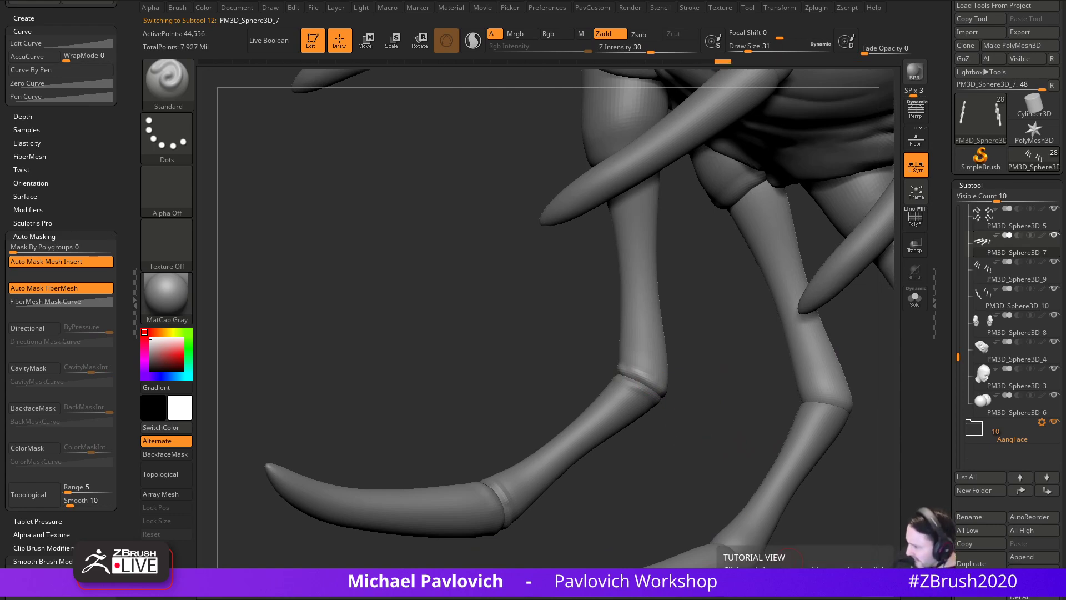
drag(472, 599, 461, 61)
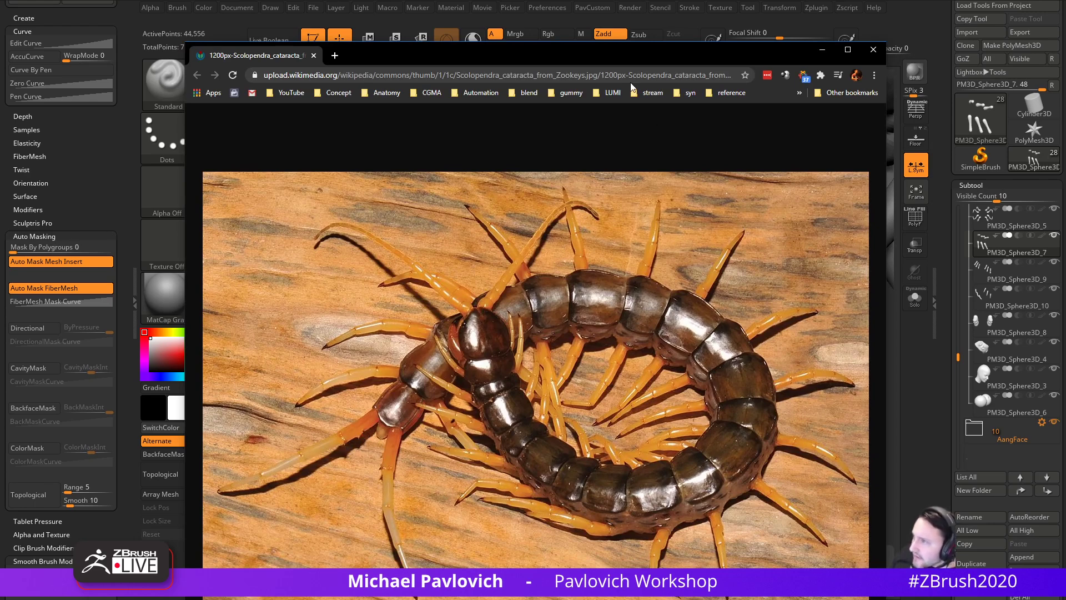
- Move the centipede photo out of view, then sharpen and smooth the leg cuff edge
drag(654, 64, 806, 599)
drag(401, 338, 673, 354)
drag(521, 359, 570, 356)
mouse_move(611, 384)
mouse_down()
mouse_move(527, 362)
mouse_move(577, 359)
mouse_move(544, 366)
mouse_move(571, 393)
mouse_move(553, 352)
mouse_move(605, 373)
mouse_move(575, 364)
mouse_up()
mouse_move(572, 364)
right_down()
mouse_move(600, 377)
mouse_move(592, 369)
right_up()
shift+drag(560, 350, 578, 360)
right_drag(577, 360, 572, 364)
shift+drag(572, 364, 575, 361)
mouse_move(575, 361)
right_down()
mouse_move(574, 419)
mouse_move(583, 362)
right_up()
right_drag(553, 409, 609, 376)
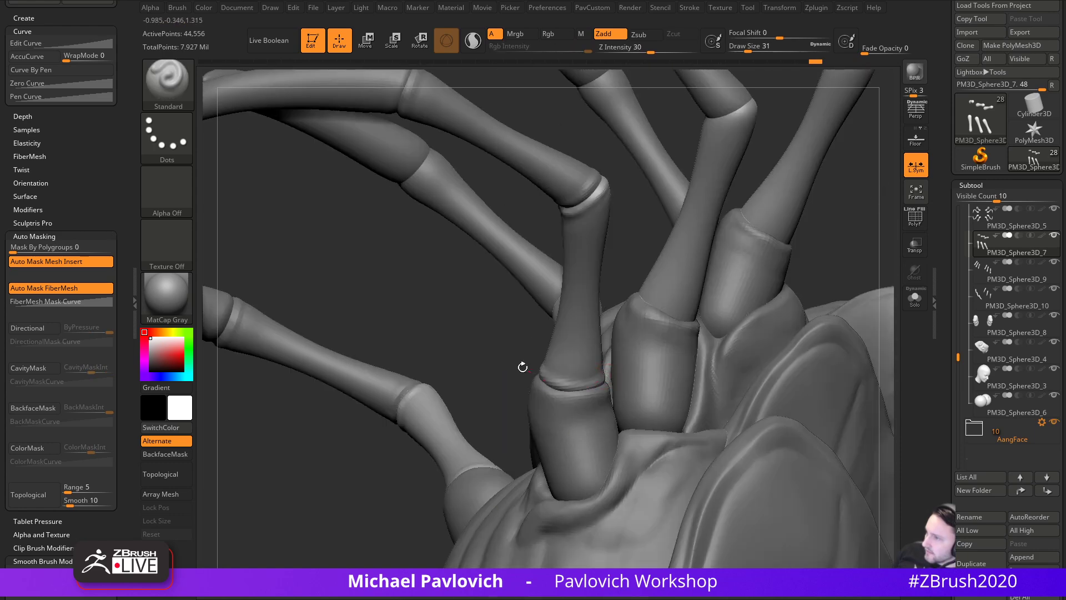
right_drag(529, 371, 759, 264)
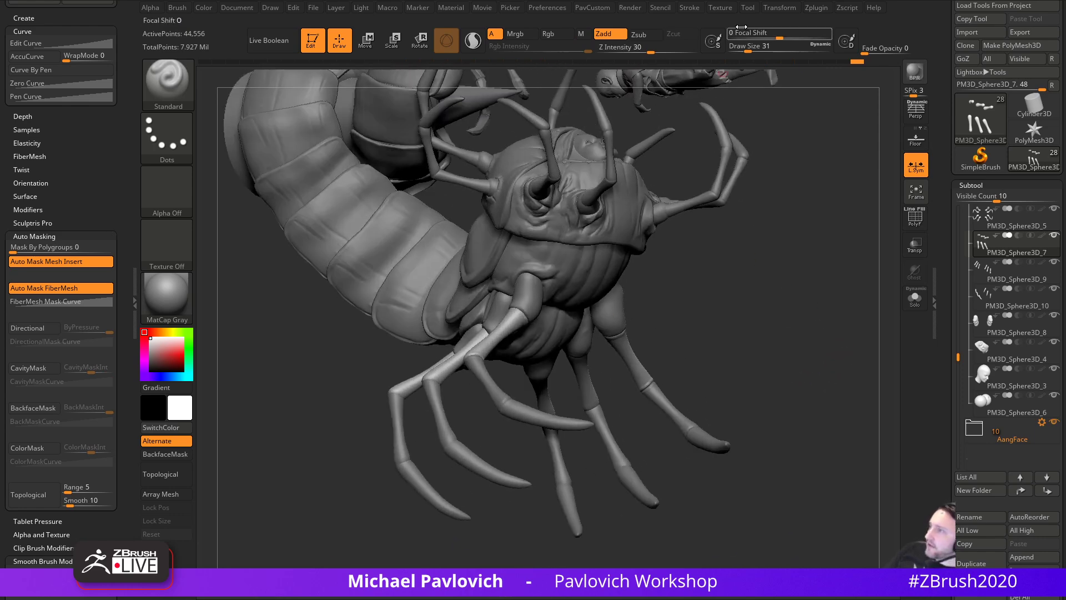
drag(165, 351, 142, 377)
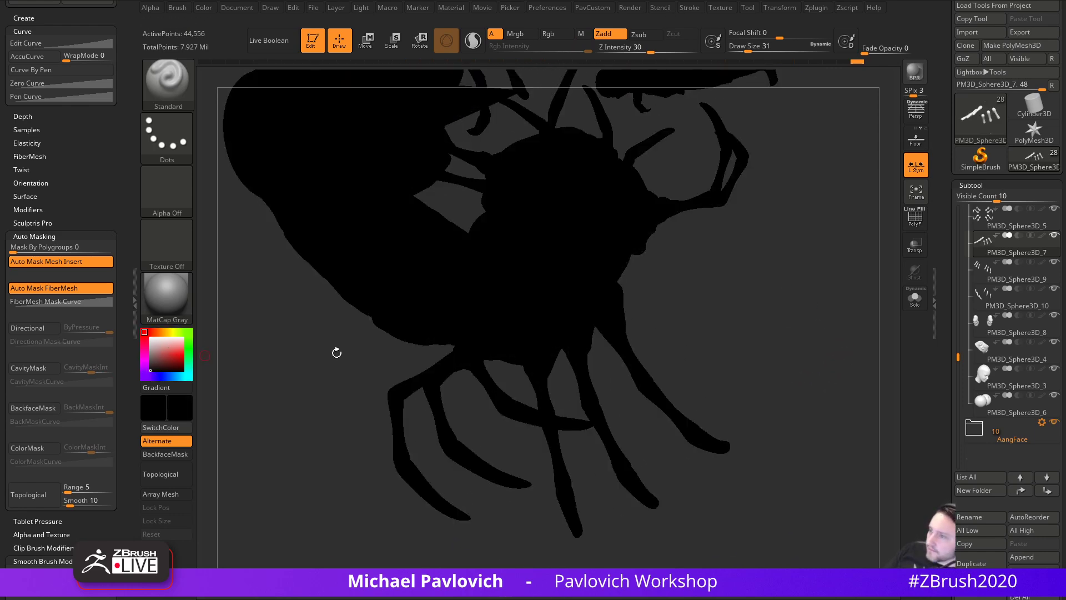
ctrl+right_drag(787, 381, 823, 387)
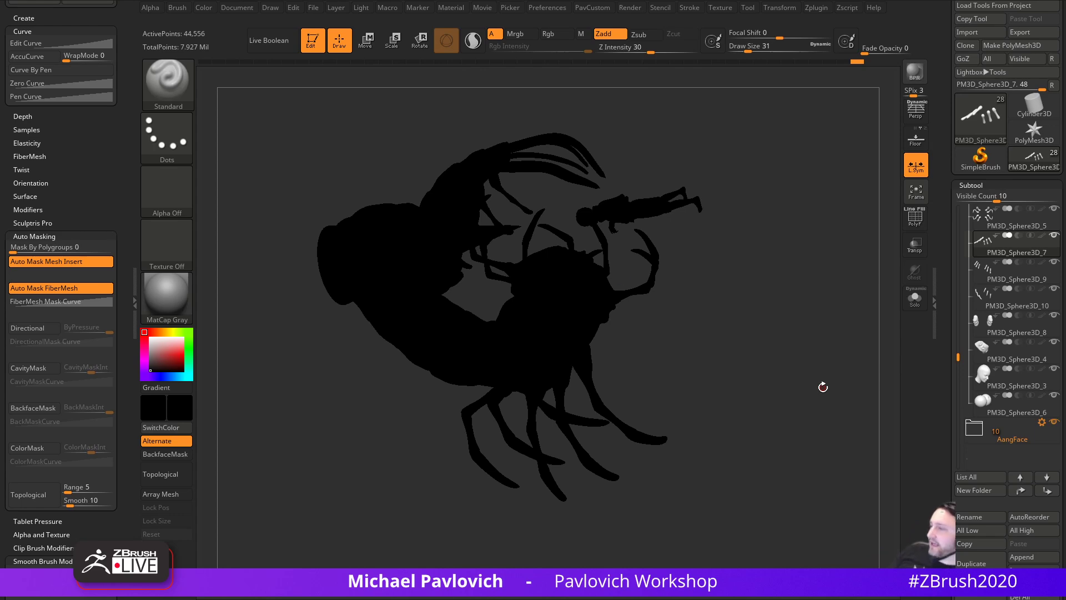
drag(162, 350, 149, 334)
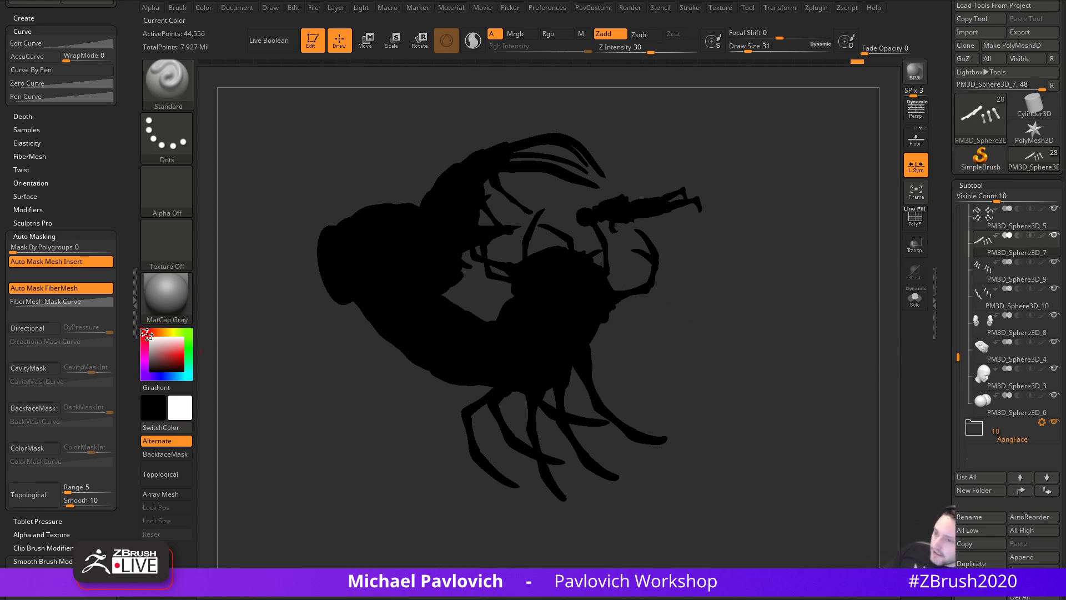
mouse_move(759, 365)
alt+mouse_down()
mouse_move(804, 358)
mouse_move(783, 317)
mouse_move(792, 326)
mouse_move(859, 308)
mouse_move(812, 338)
mouse_move(854, 364)
mouse_move(833, 338)
alt+mouse_up()
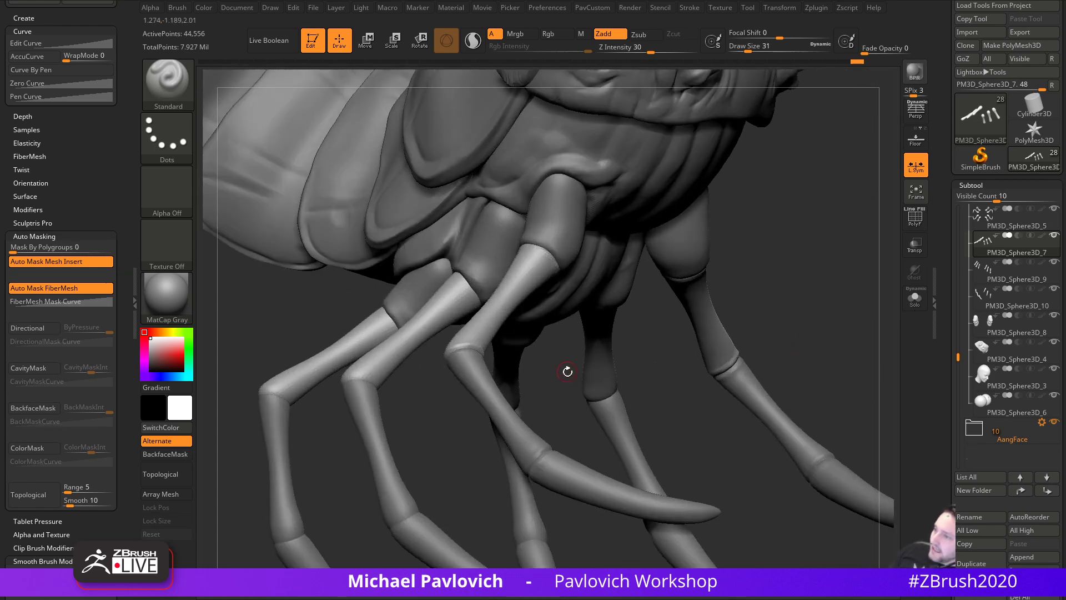
- Make the lower leg segments active and orbit in close on the hanging legs
alt+click(627, 399)
drag(670, 379, 611, 382)
drag(566, 427, 592, 412)
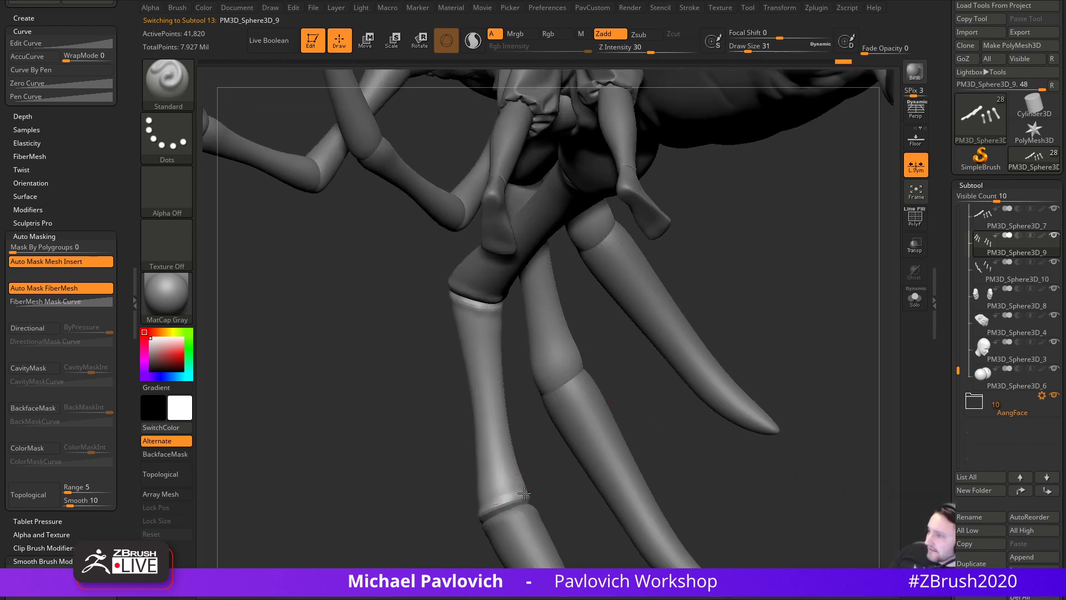
drag(641, 444, 640, 393)
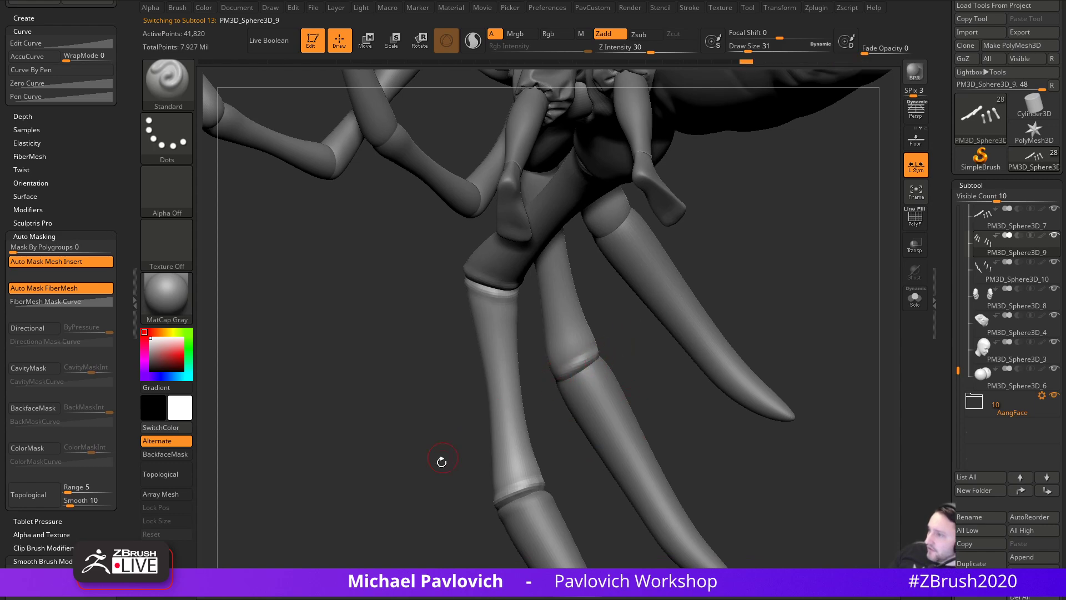
drag(447, 452, 550, 377)
mouse_move(489, 367)
mouse_down()
mouse_move(488, 383)
mouse_move(548, 404)
mouse_up()
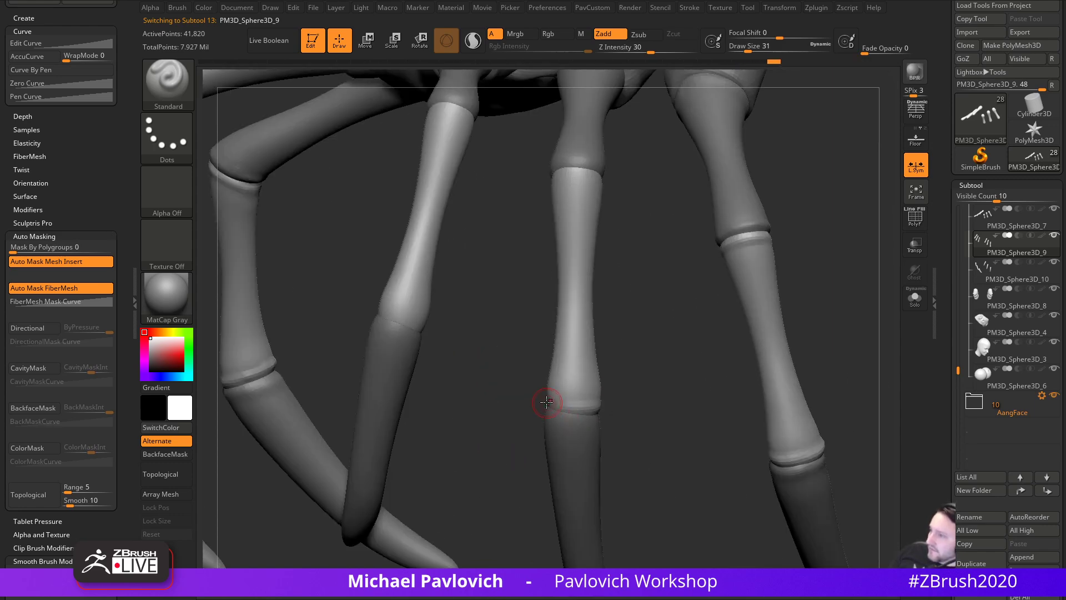
mouse_move(521, 369)
mouse_down()
mouse_move(580, 394)
mouse_move(683, 400)
mouse_move(538, 384)
mouse_up()
- Carve and smooth the joint groove on the claw tips
alt+click(596, 367)
drag(635, 383, 555, 370)
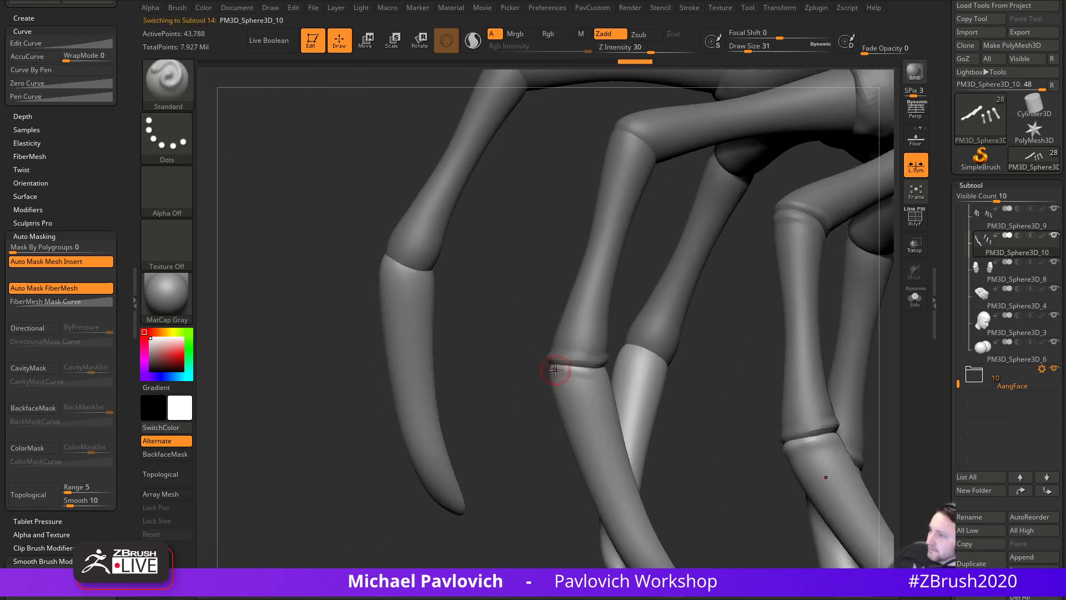
drag(703, 358, 623, 372)
mouse_move(555, 376)
mouse_down()
mouse_move(588, 371)
mouse_move(500, 371)
mouse_up()
drag(581, 373, 605, 371)
drag(643, 331, 624, 356)
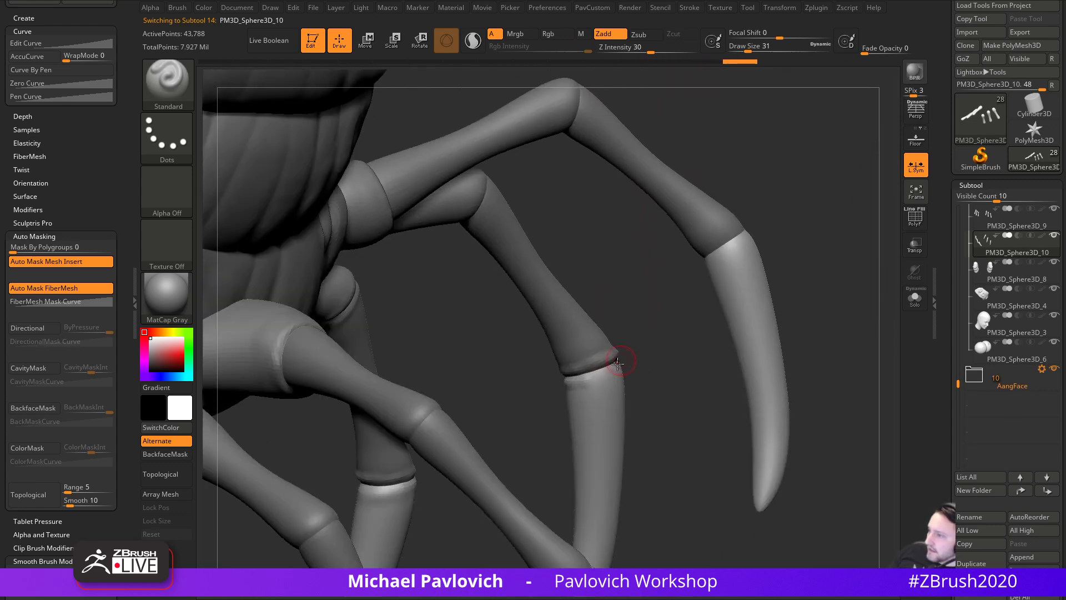
drag(571, 382, 614, 366)
mouse_move(589, 376)
shift+mouse_down()
mouse_move(618, 367)
mouse_move(533, 380)
shift+mouse_up()
- From the underside, reselect the lower leg segments and carve a leg joint edge
drag(657, 295, 654, 374)
drag(572, 388, 467, 372)
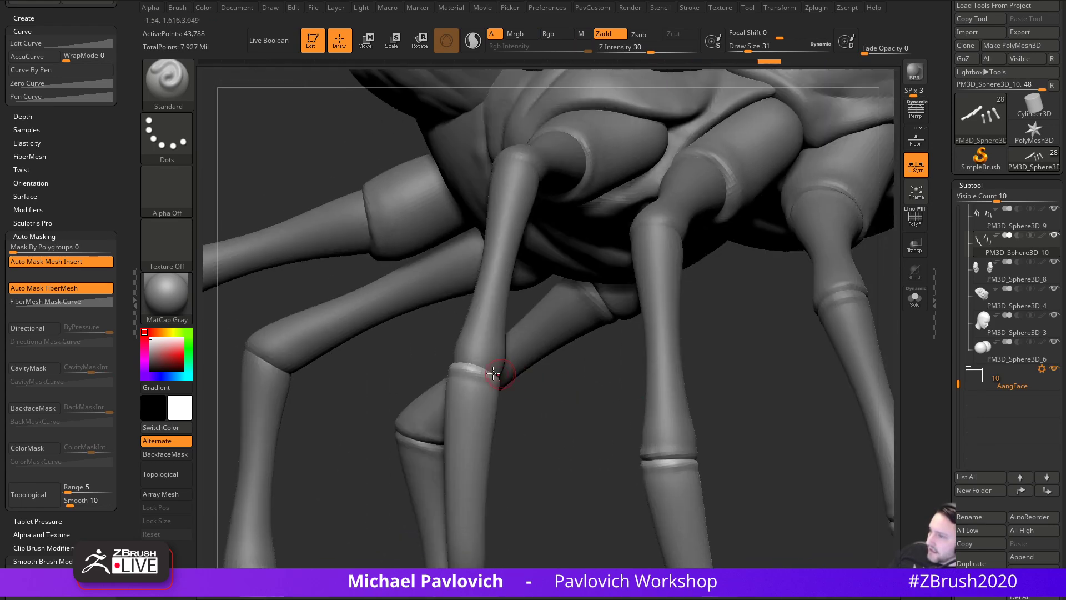
drag(541, 402, 494, 421)
alt+click(508, 416)
mouse_move(578, 412)
mouse_down()
mouse_move(610, 402)
mouse_move(537, 415)
mouse_move(525, 431)
mouse_up()
drag(559, 432, 500, 429)
mouse_move(490, 428)
mouse_down()
mouse_move(520, 429)
mouse_move(502, 435)
mouse_up()
drag(560, 413, 488, 428)
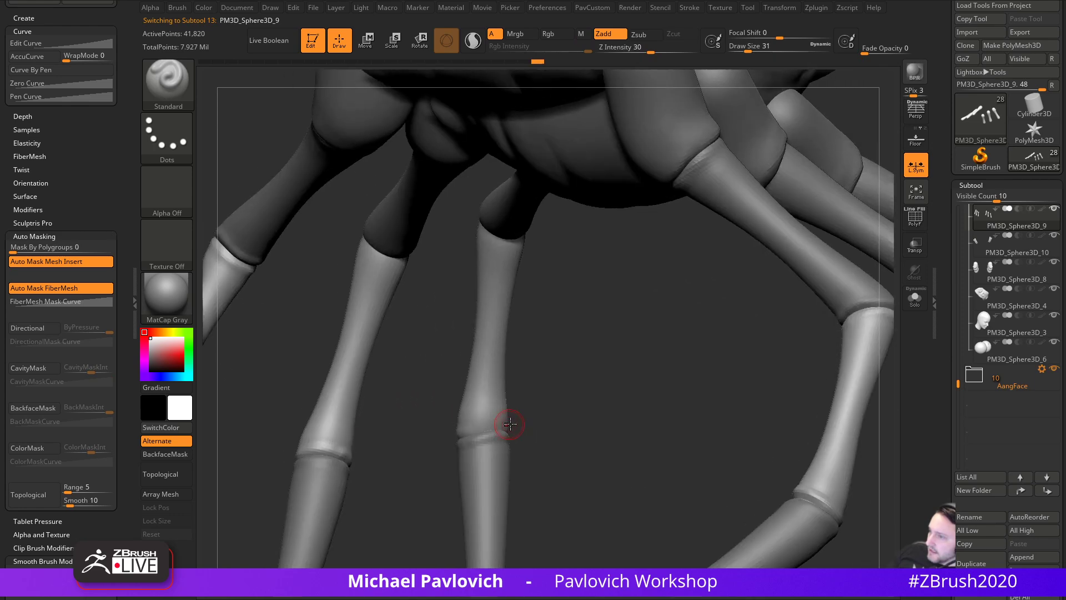
mouse_move(552, 435)
mouse_down()
mouse_move(491, 428)
mouse_move(545, 423)
mouse_up()
- Deepen the lower leg joint rings and smooth around them
mouse_move(559, 312)
mouse_down()
mouse_move(581, 320)
mouse_move(554, 349)
mouse_up()
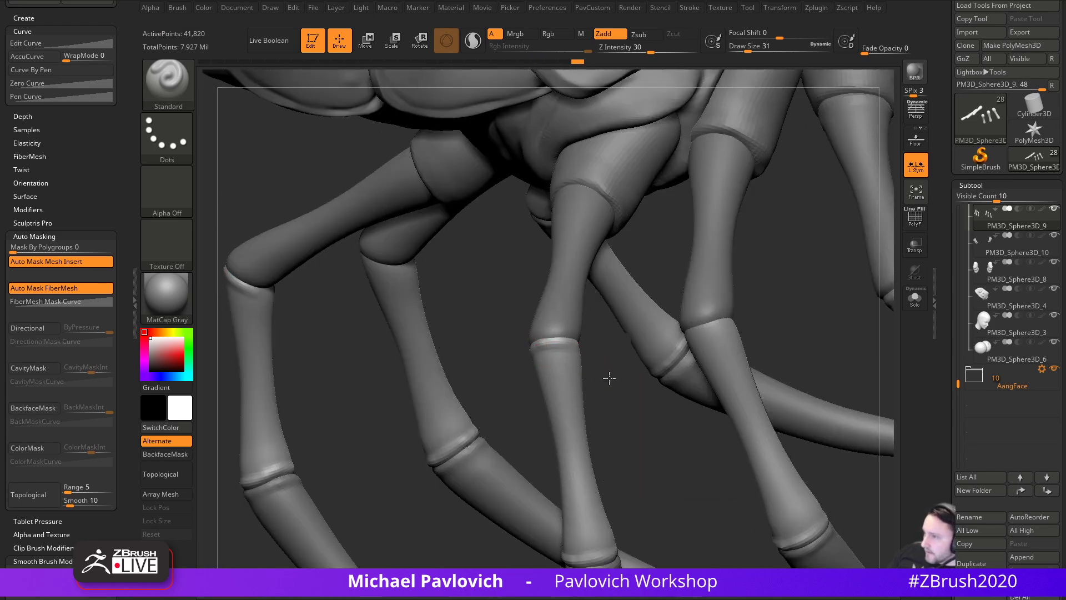
drag(614, 384, 560, 341)
mouse_move(613, 399)
mouse_down()
mouse_move(693, 357)
mouse_move(628, 339)
mouse_up()
drag(559, 335, 525, 367)
mouse_move(523, 404)
mouse_down()
mouse_move(558, 356)
mouse_move(512, 358)
mouse_up()
mouse_move(607, 326)
mouse_down()
mouse_move(619, 376)
mouse_move(555, 385)
mouse_move(587, 394)
mouse_up()
mouse_move(579, 396)
right_down()
mouse_move(605, 407)
mouse_move(512, 428)
mouse_move(556, 406)
right_up()
- Make the upper leg segments active and review the legs from below and front
alt+click(661, 394)
mouse_move(661, 393)
right_down()
mouse_move(579, 414)
mouse_move(694, 369)
mouse_move(540, 407)
right_up()
mouse_move(641, 393)
right_down()
mouse_move(584, 387)
mouse_move(516, 400)
right_up()
mouse_move(596, 394)
right_down()
mouse_move(615, 393)
mouse_move(607, 305)
mouse_move(725, 343)
right_up()
right_drag(496, 351, 770, 311)
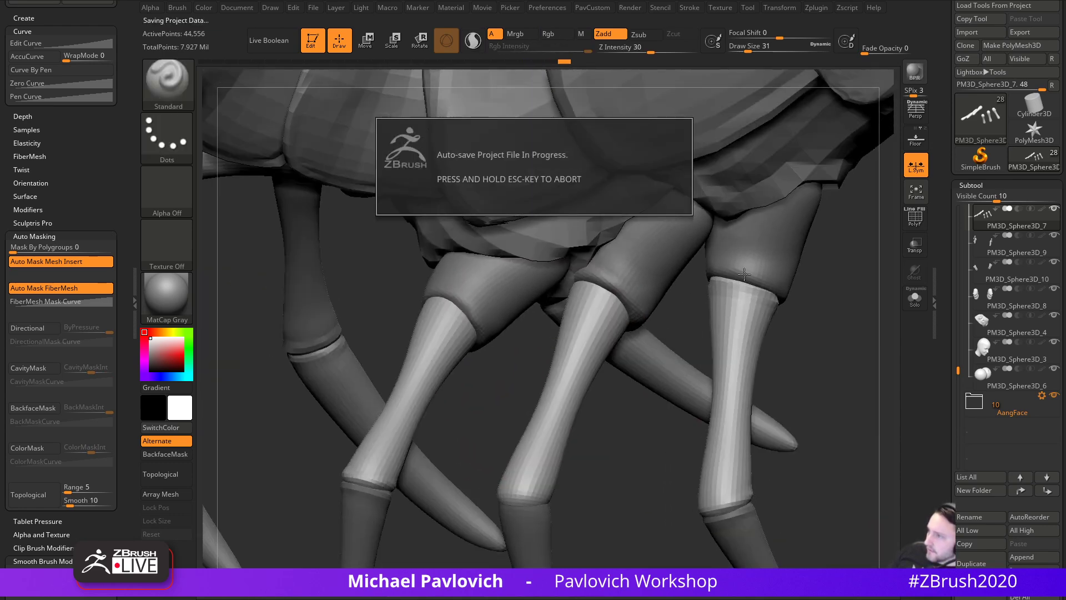
- Smooth the leg joint, then make the PM3D_Sphere3D_8 leg part active
key(shift)
right_drag(844, 341, 719, 288)
shift+drag(718, 288, 731, 313)
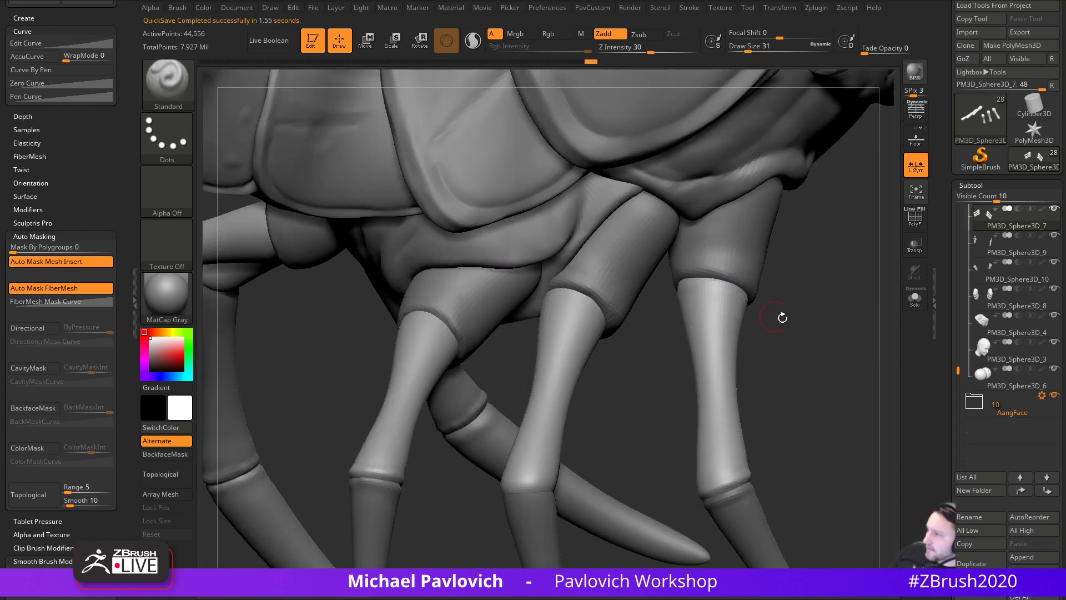
right_drag(731, 313, 728, 288)
right_drag(638, 315, 523, 355)
mouse_move(798, 304)
right_down()
mouse_move(814, 298)
mouse_move(804, 290)
mouse_move(832, 324)
right_up()
alt+click(739, 239)
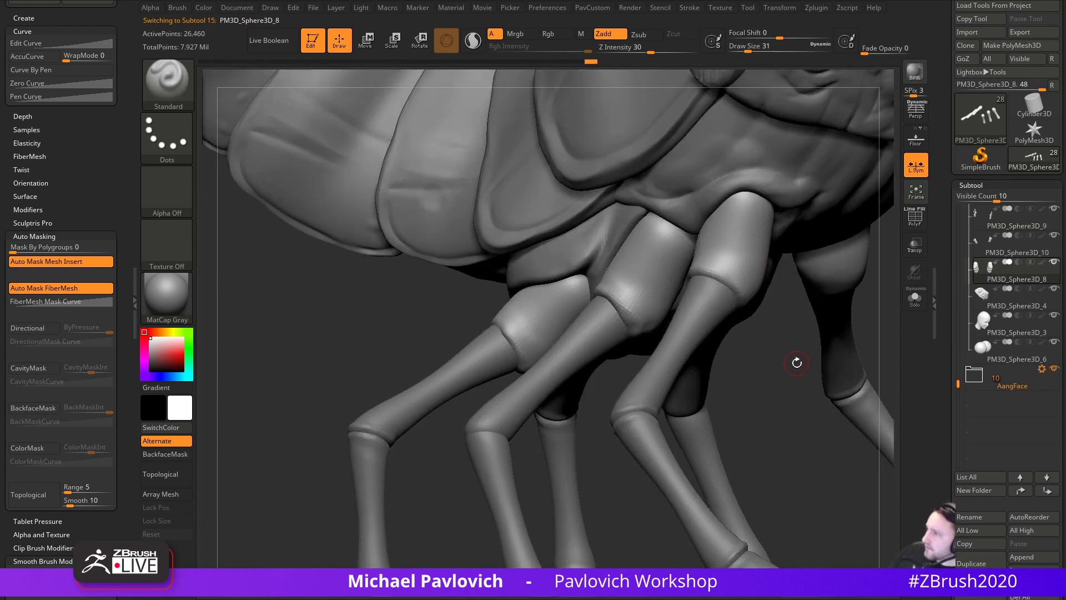
- Subdivide the leg piece to about 105,900 points and enlarge the brush to 77
key(space)
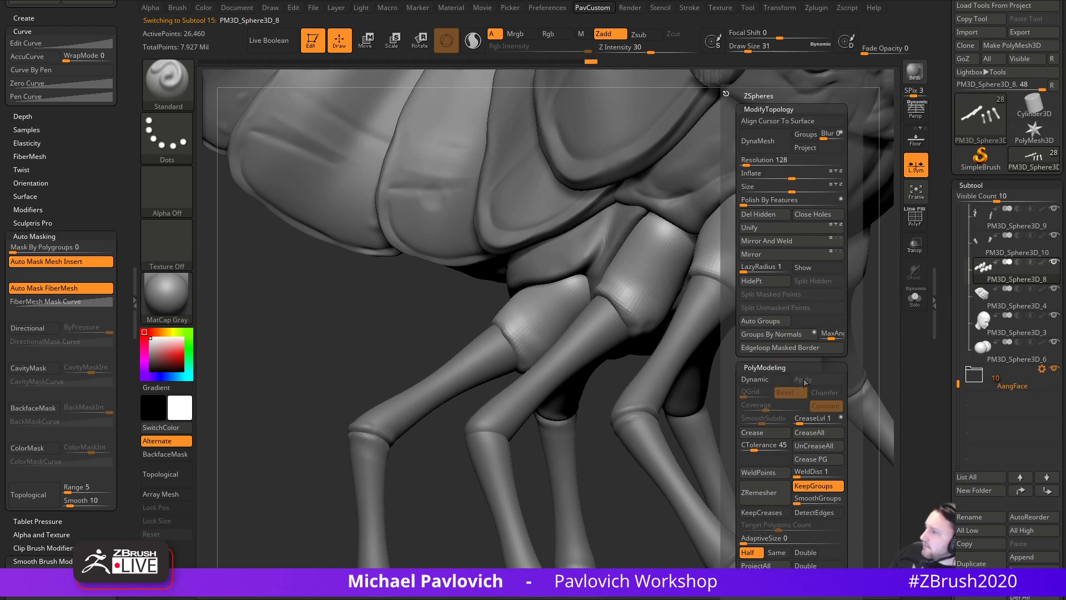
mouse_move(768, 392)
alt+right_down()
mouse_move(727, 420)
mouse_move(726, 391)
alt+right_up()
key(ctrl+d)
key(s)
drag(665, 343, 674, 343)
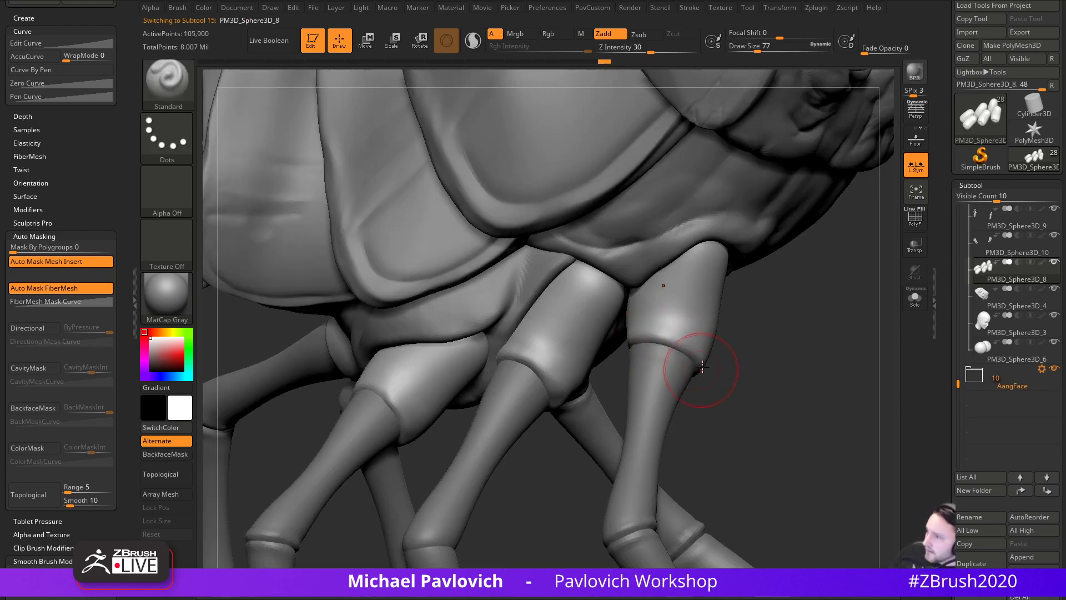
- Switch to the Inflat brush and bring the leg sockets on the underside into view
key(b)
key(i)
key(n)
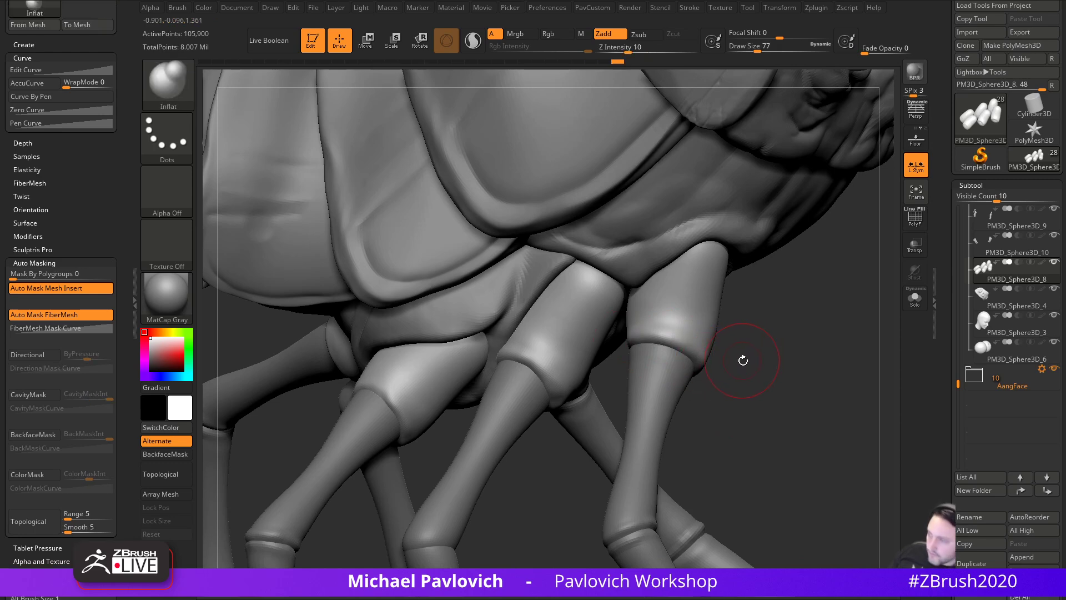
right_drag(743, 359, 722, 330)
right_drag(760, 365, 741, 338)
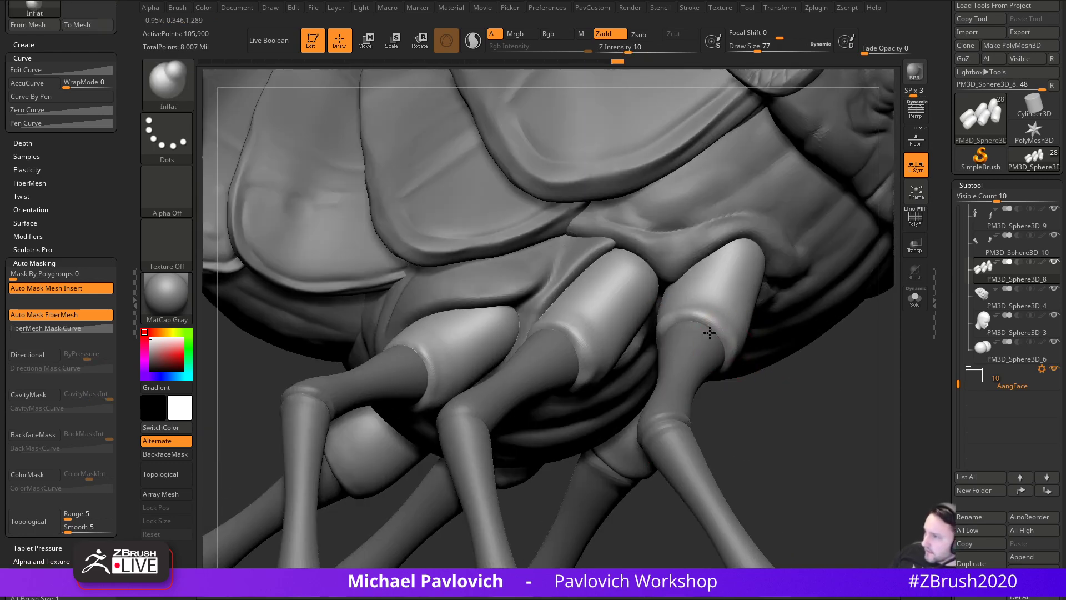
right_drag(748, 388, 692, 364)
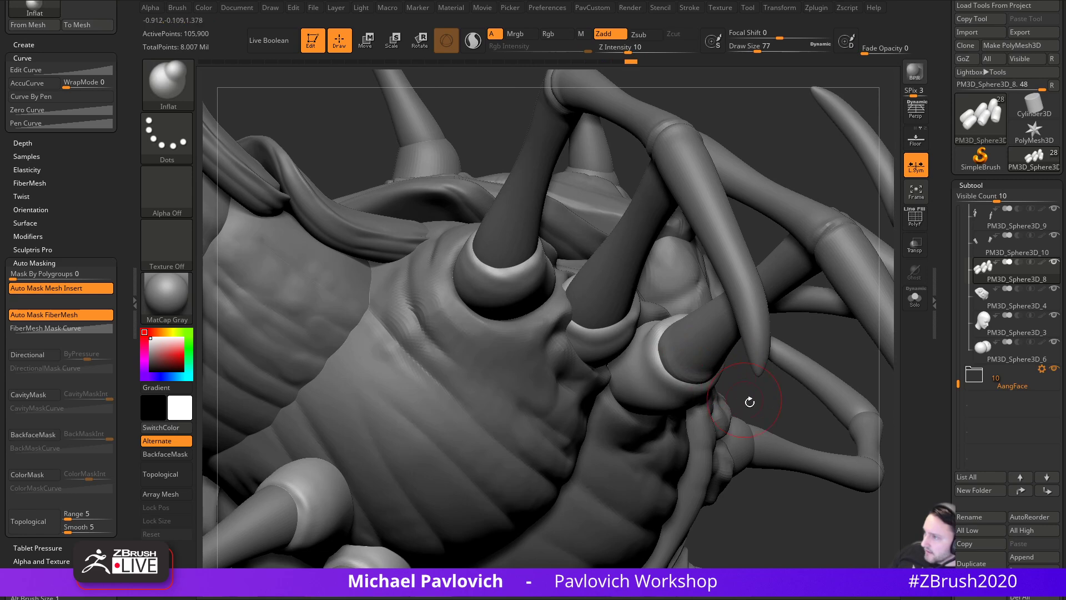
right_drag(744, 398, 695, 371)
right_drag(743, 220, 619, 357)
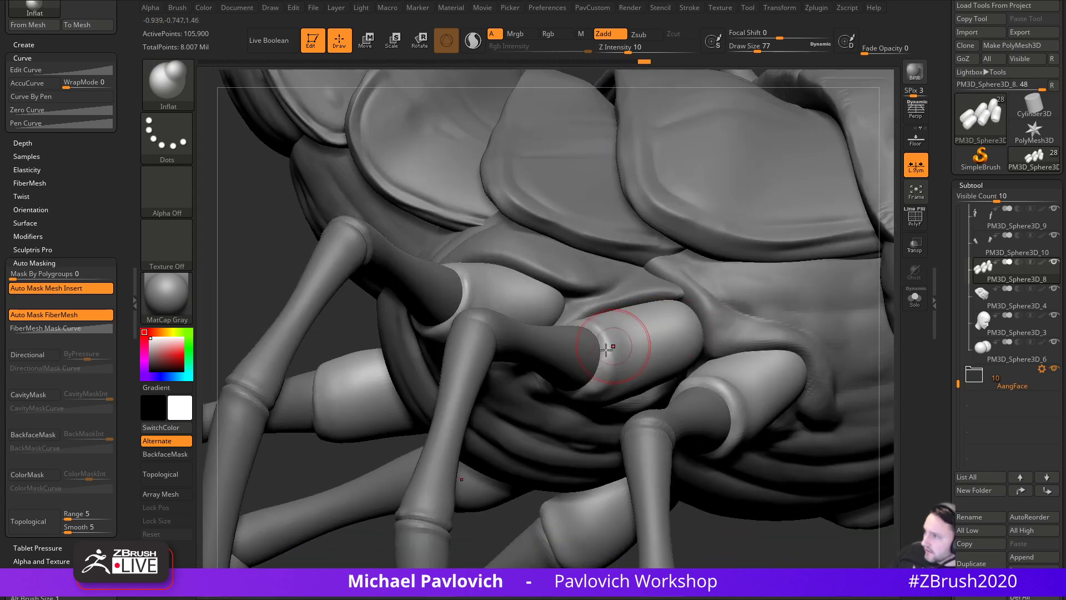
right_drag(378, 378, 373, 317)
drag(582, 325, 570, 327)
- Inflate the rims of the leg sockets, including the front socket, from several angles
mouse_move(578, 328)
right_down()
mouse_move(690, 192)
mouse_move(675, 222)
right_up()
drag(553, 345, 603, 348)
right_drag(674, 295, 511, 288)
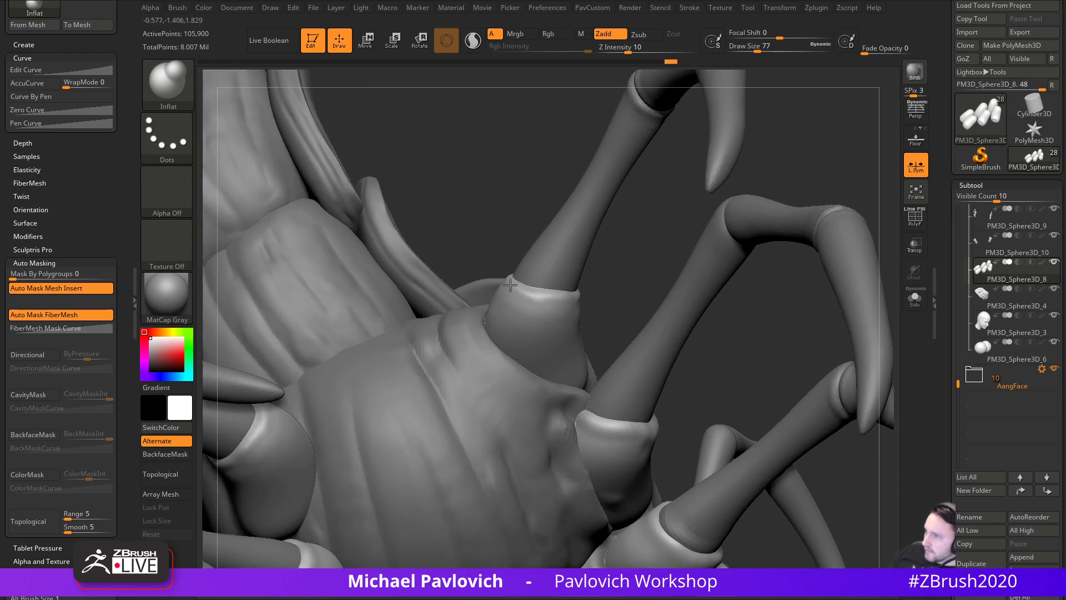
drag(591, 275, 562, 290)
mouse_move(589, 277)
right_down()
mouse_move(655, 345)
mouse_move(572, 311)
right_up()
drag(560, 298, 579, 272)
mouse_move(476, 257)
right_down()
mouse_move(497, 349)
mouse_move(547, 339)
right_up()
mouse_move(568, 307)
mouse_down()
mouse_move(615, 305)
mouse_move(620, 335)
mouse_up()
mouse_move(655, 355)
right_down()
mouse_move(743, 369)
mouse_move(722, 436)
mouse_move(694, 389)
mouse_move(717, 372)
mouse_move(671, 355)
mouse_move(666, 384)
right_up()
- With the Standard brush on PM3D_Sphere3D_7, crease rings around the knee joints, including the middle knee
key(b)
key(s)
key(t)
alt+click(669, 297)
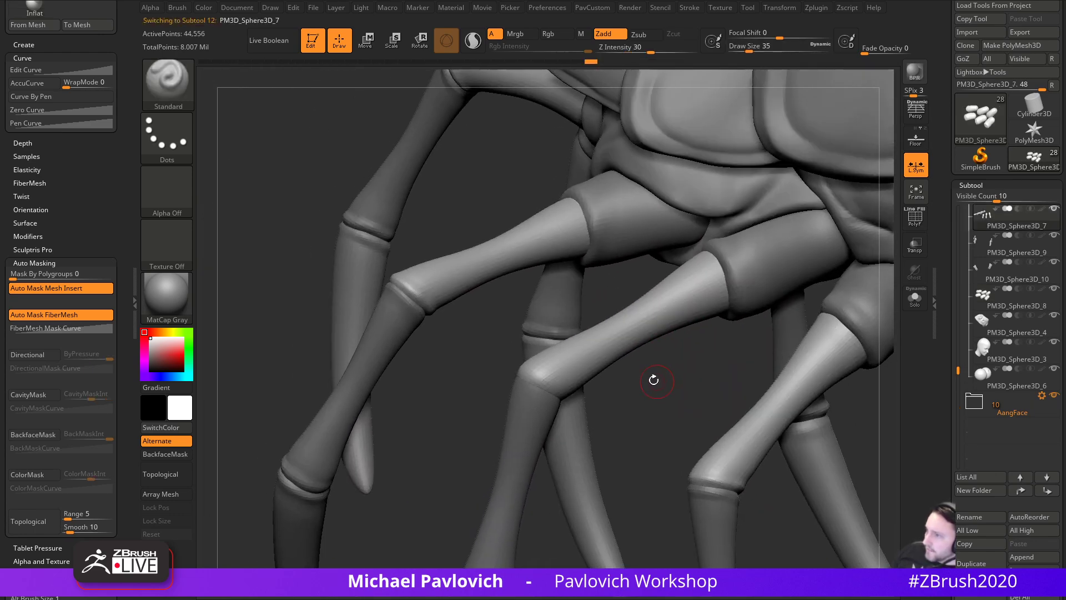
drag(535, 380, 554, 392)
mouse_move(687, 412)
right_down()
mouse_move(657, 417)
mouse_move(659, 369)
mouse_move(628, 372)
right_up()
drag(481, 385, 520, 369)
mouse_move(584, 383)
right_down()
mouse_move(478, 389)
mouse_move(464, 416)
right_up()
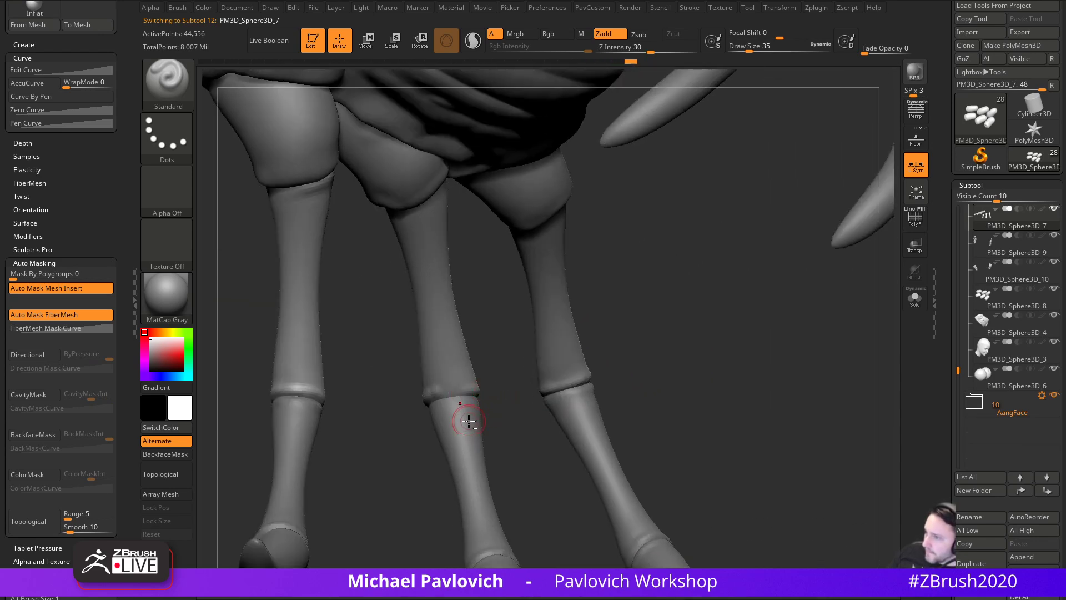
- Make the PM3D_Sphere3D_9 lower leg piece active and review the legs and body from several angles
alt+click(437, 405)
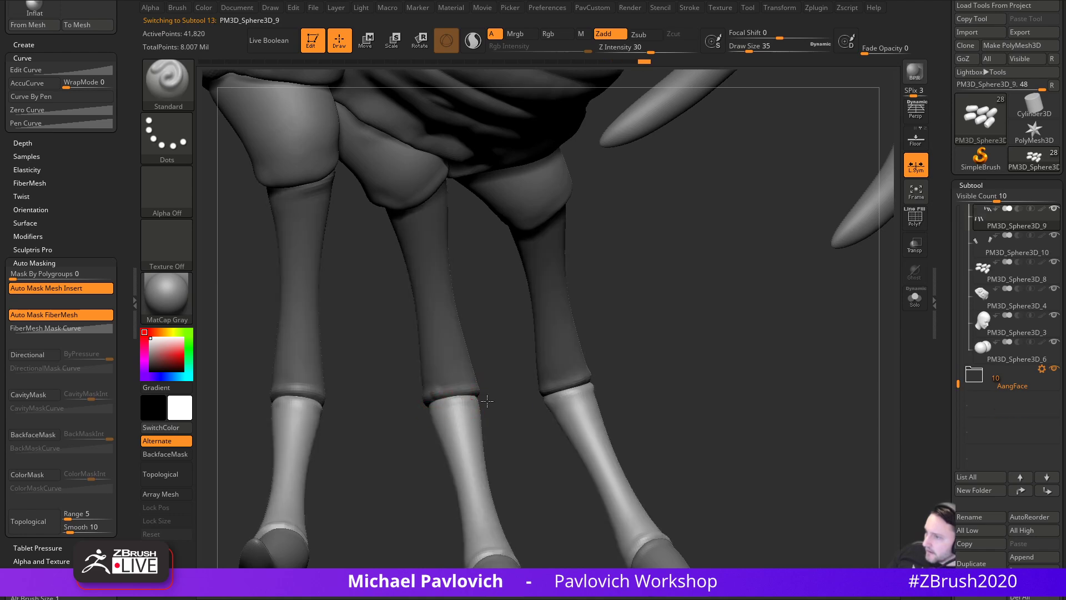
right_drag(459, 400, 467, 412)
right_drag(530, 424, 594, 415)
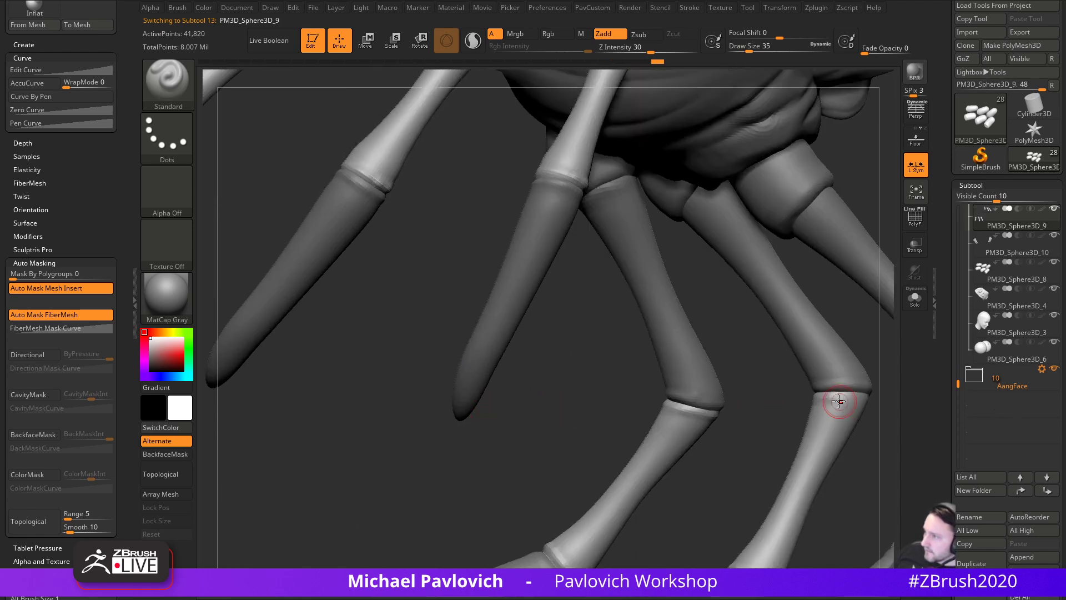
right_drag(876, 417, 622, 362)
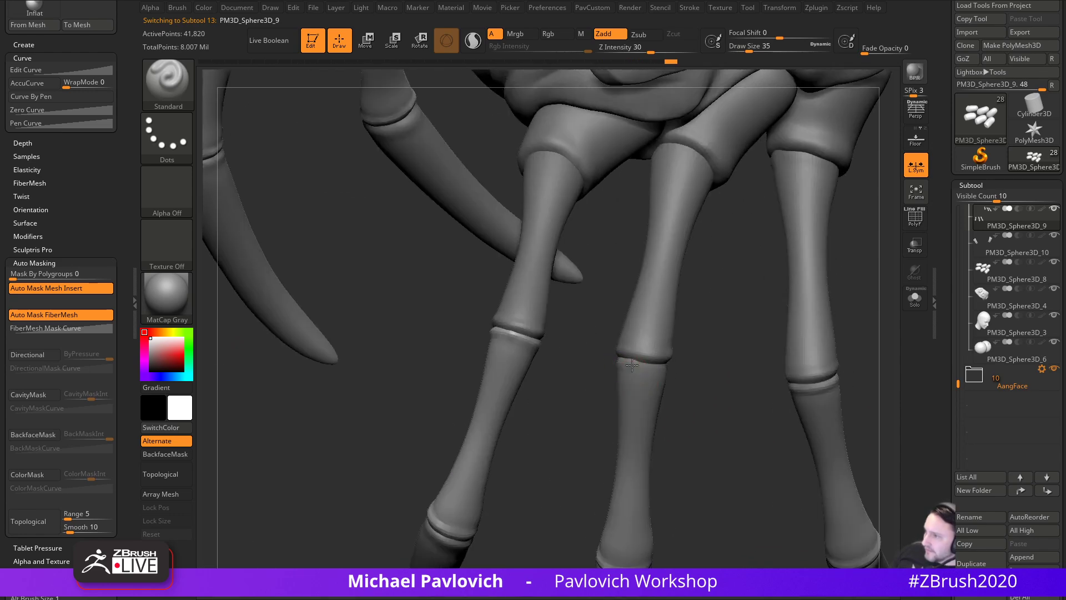
right_drag(695, 366, 649, 367)
right_drag(550, 398, 623, 372)
mouse_move(713, 412)
right_down()
mouse_move(778, 393)
mouse_move(818, 405)
mouse_move(835, 452)
mouse_move(792, 436)
right_up()
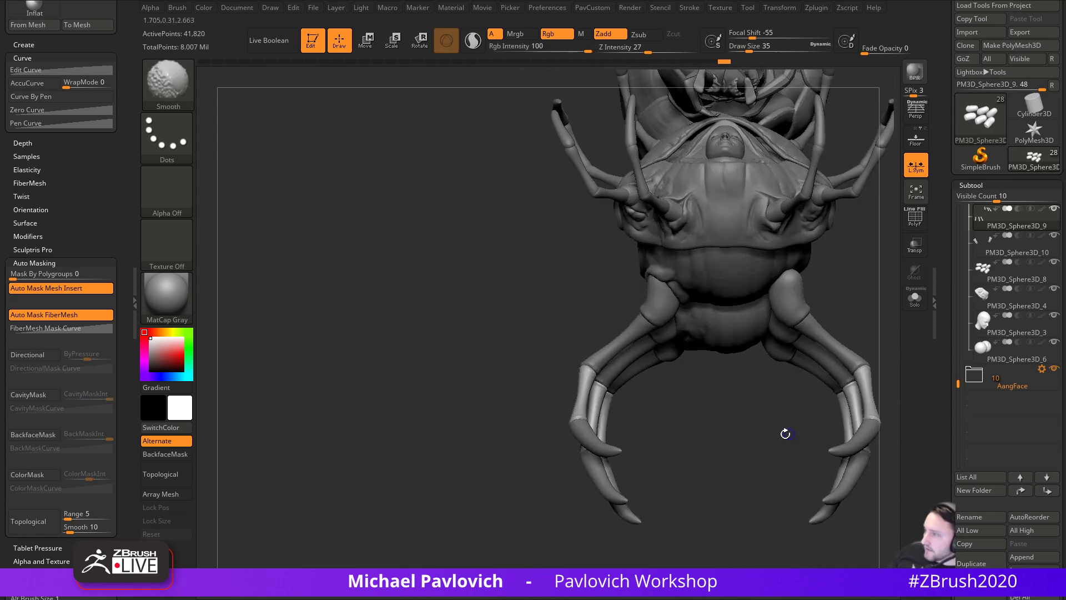
right_drag(688, 404, 805, 326)
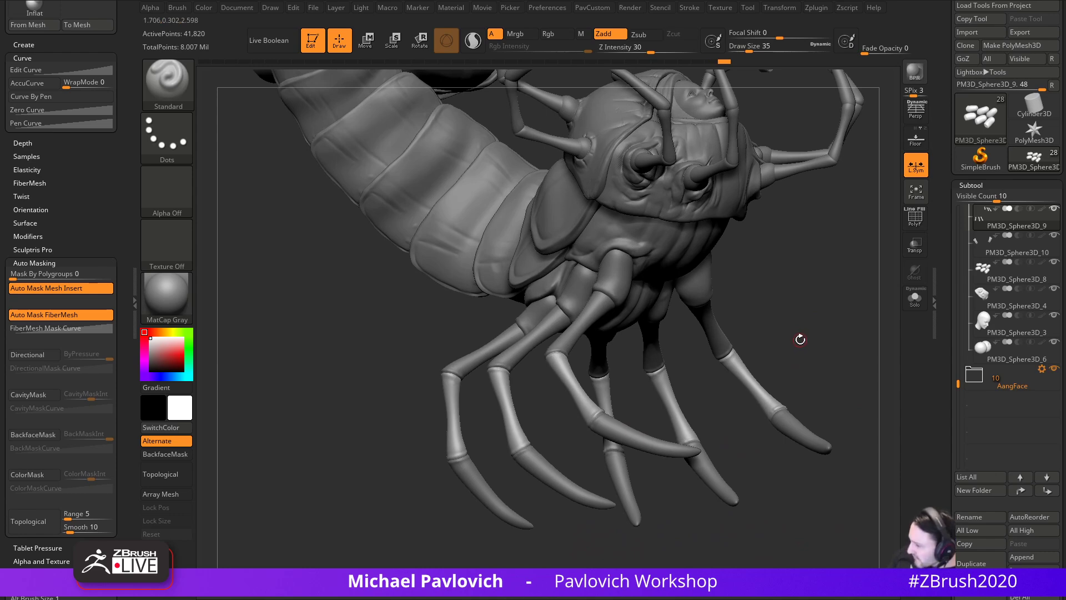
right_drag(813, 343, 771, 353)
- Resize the brush to 71, then 90, and reselect the PM3D_Sphere3D_7 leg piece
key(s)
drag(627, 385, 636, 386)
mouse_move(632, 387)
right_down()
mouse_move(809, 350)
mouse_move(776, 372)
mouse_move(809, 365)
mouse_move(809, 405)
right_up()
key(s)
key(s)
drag(810, 405, 802, 406)
mouse_move(795, 369)
right_down()
mouse_move(718, 397)
mouse_move(747, 395)
mouse_move(832, 351)
mouse_move(833, 376)
mouse_move(828, 366)
right_up()
alt+click(590, 342)
- Pull a spike out of the front leg with the SnakeHook brush at size 46
mouse_move(796, 326)
right_down()
mouse_move(833, 350)
mouse_move(764, 331)
mouse_move(819, 376)
right_up()
key(b)
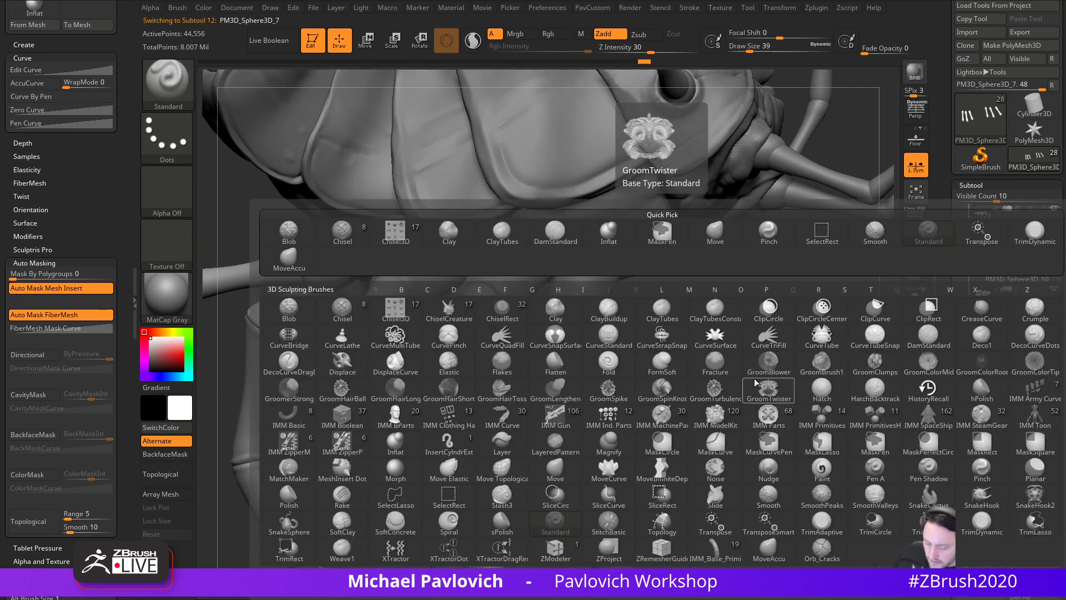
key(s)
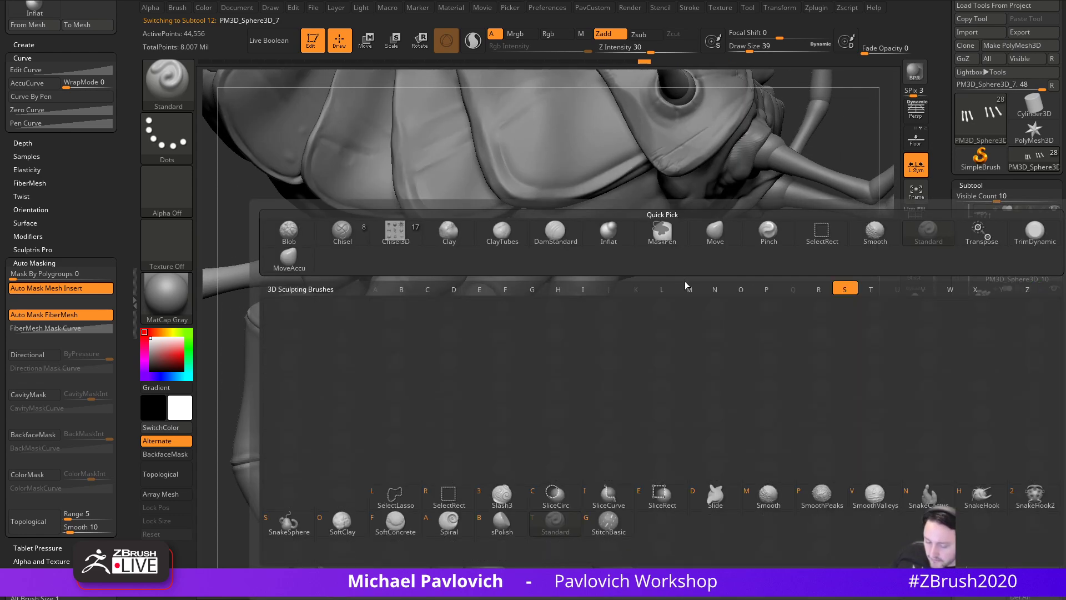
key(h)
mouse_move(747, 378)
right_down()
mouse_move(778, 398)
mouse_move(617, 340)
right_up()
key(s)
drag(613, 326, 547, 391)
key(ctrl+z)
key(s)
right_drag(590, 449, 652, 437)
mouse_move(725, 382)
right_down()
mouse_move(705, 398)
mouse_move(741, 383)
mouse_move(719, 364)
right_up()
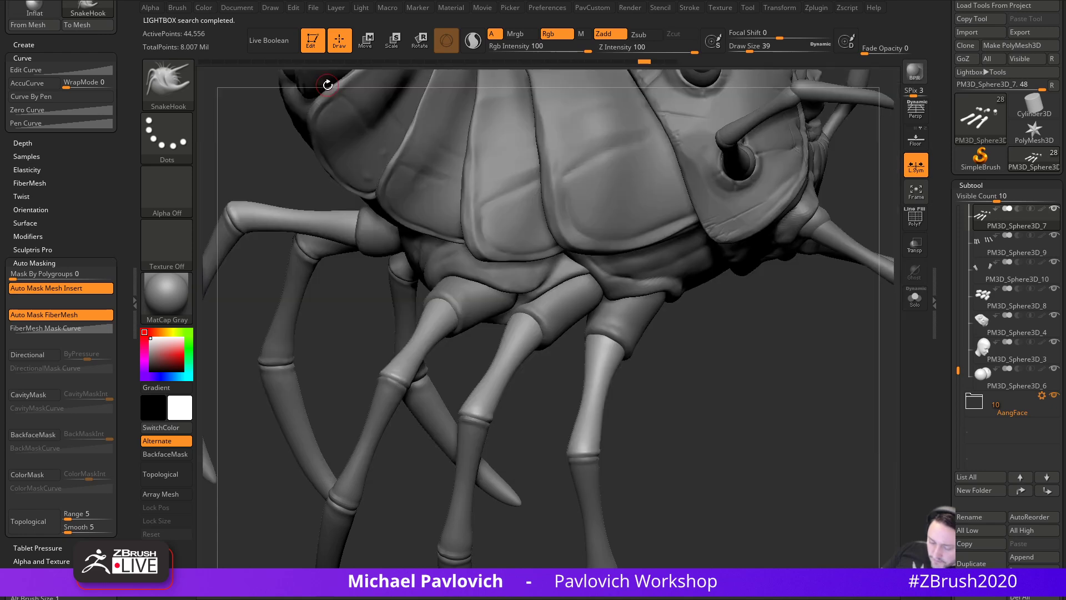
- Choose the ChiselCreature brush and show its MultiMesh insert shapes
key(b)
click(212, 188)
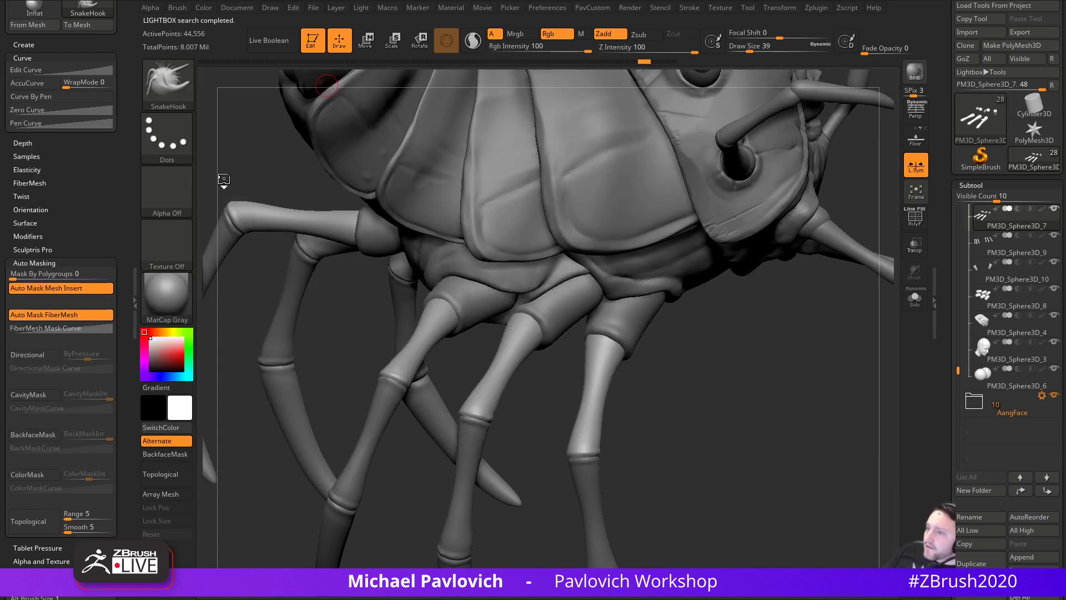
key(m)
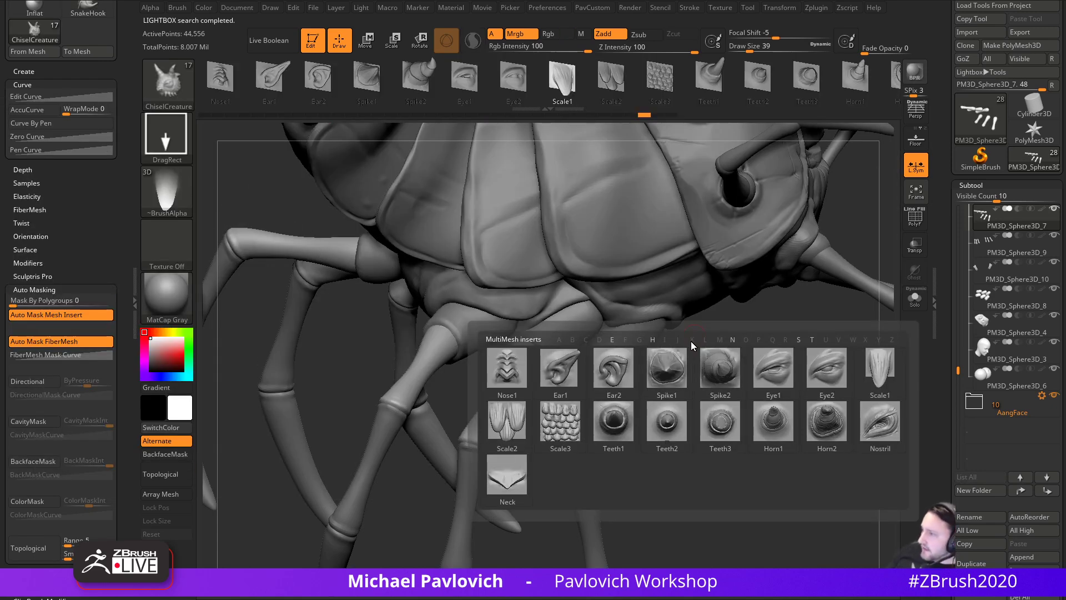
- Place small Scale1 spines along the leg's shin, undoing the first oversized one
click(874, 378)
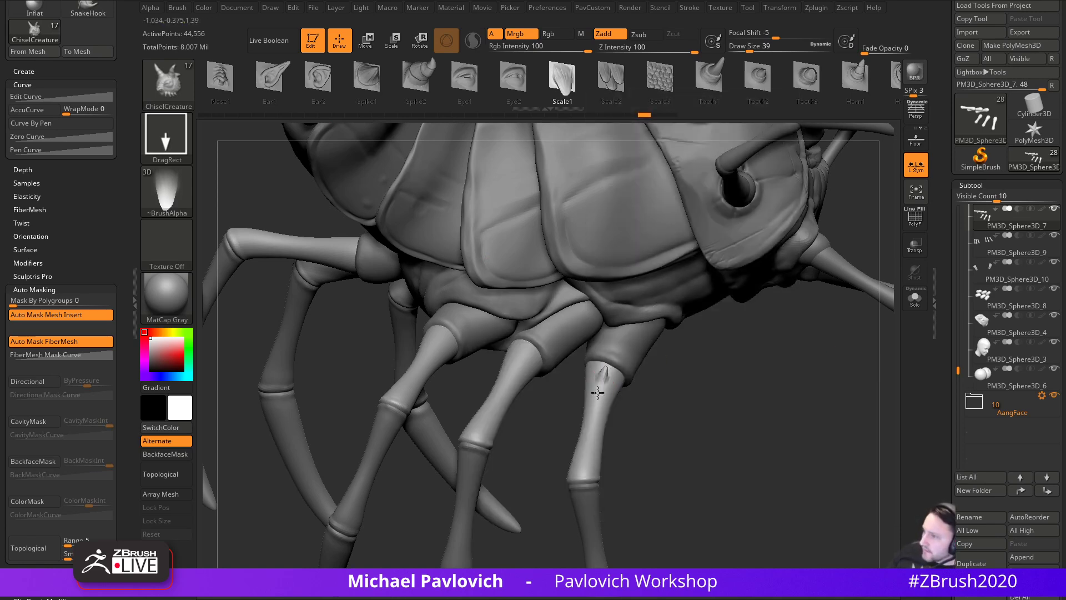
key(ctrl+z)
drag(595, 390, 593, 400)
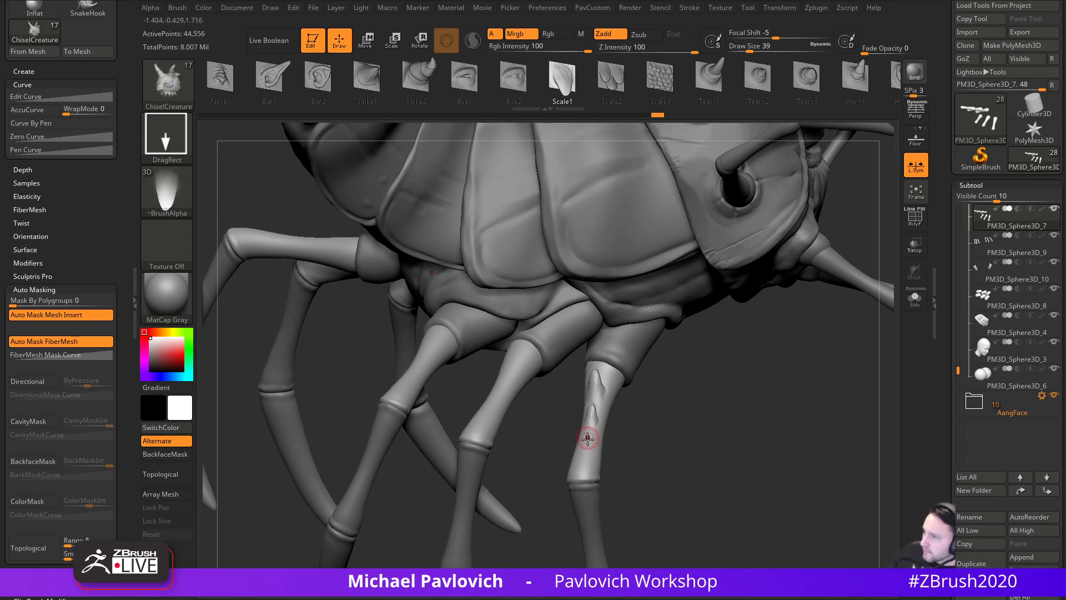
right_drag(587, 456, 637, 394)
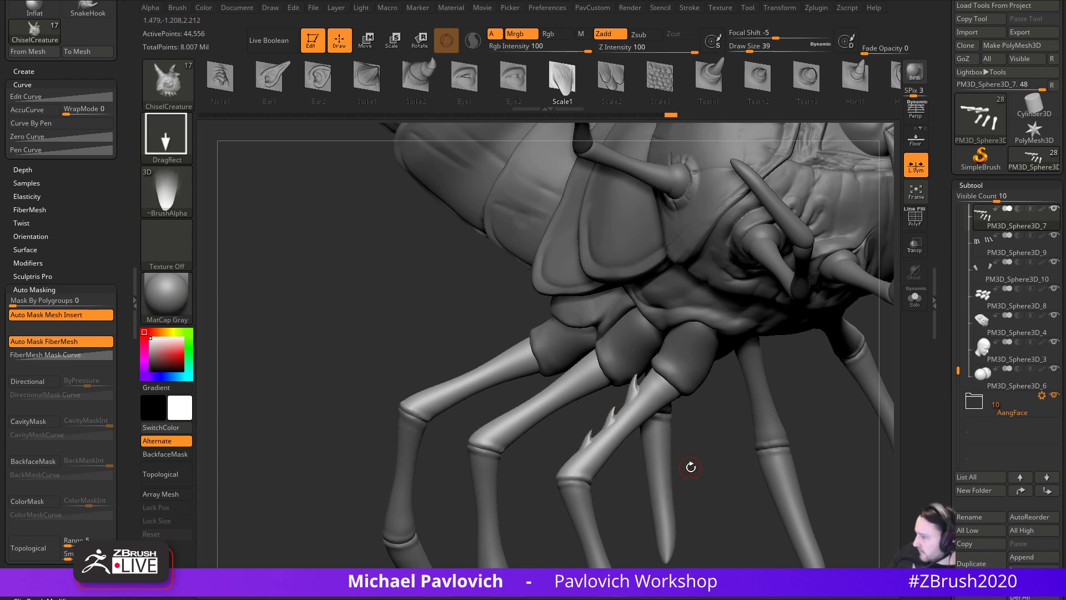
drag(741, 413, 703, 439)
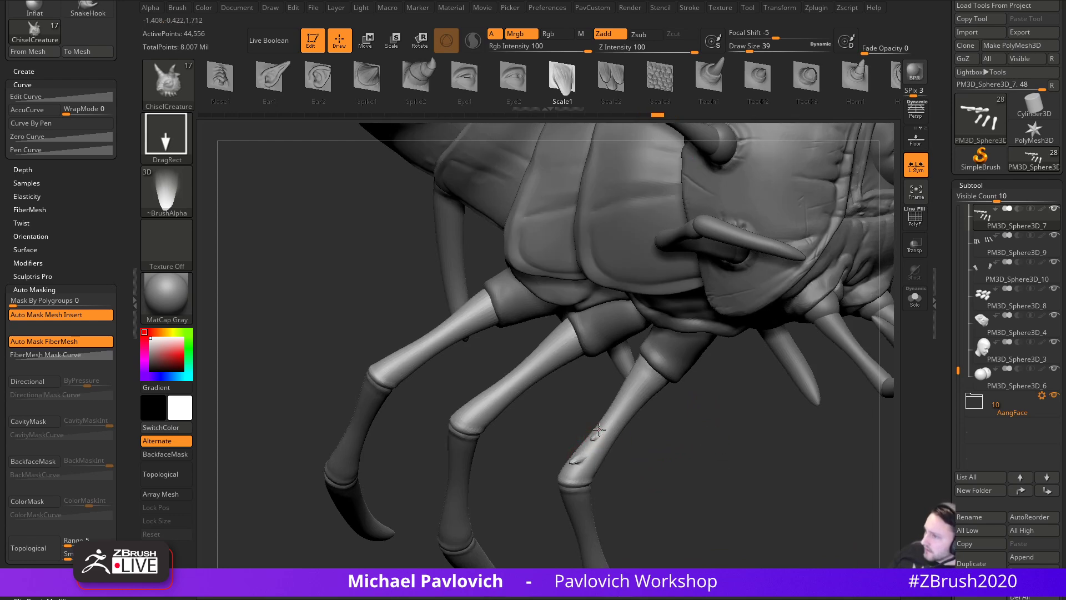
drag(623, 399, 640, 377)
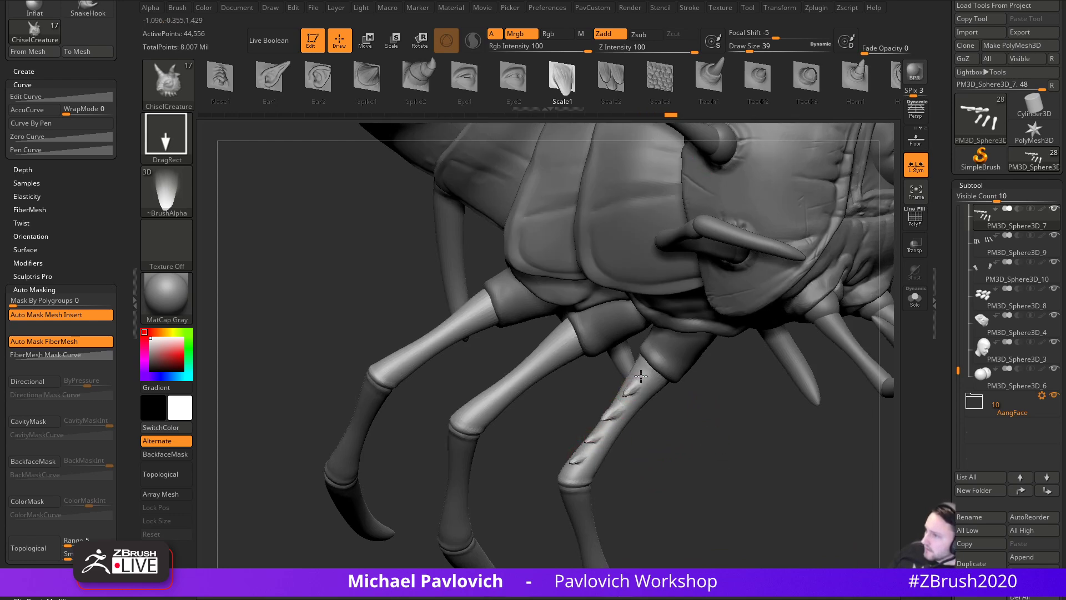
drag(702, 412, 687, 387)
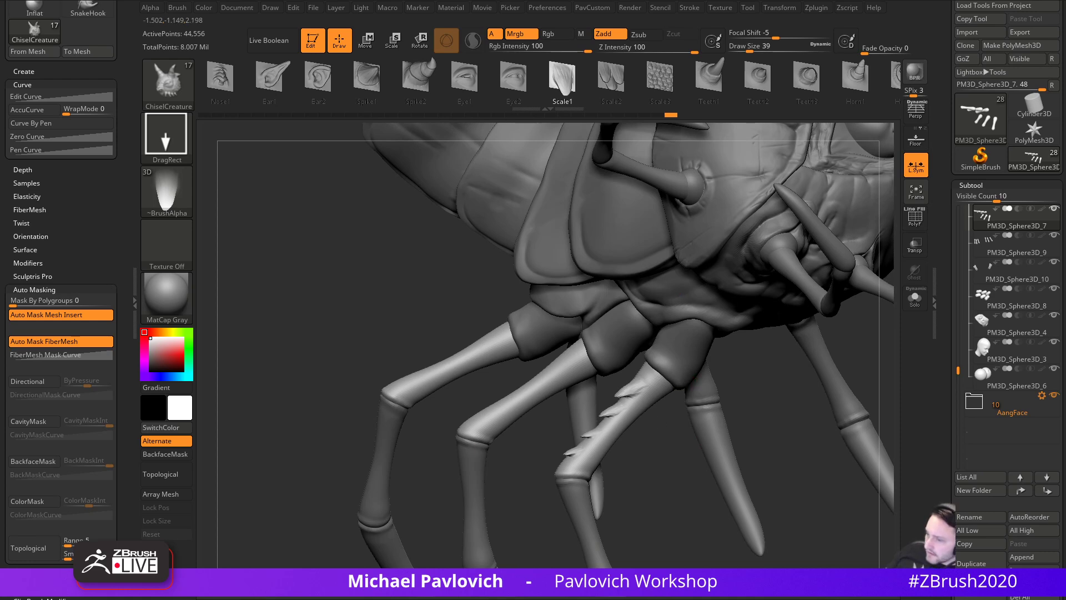
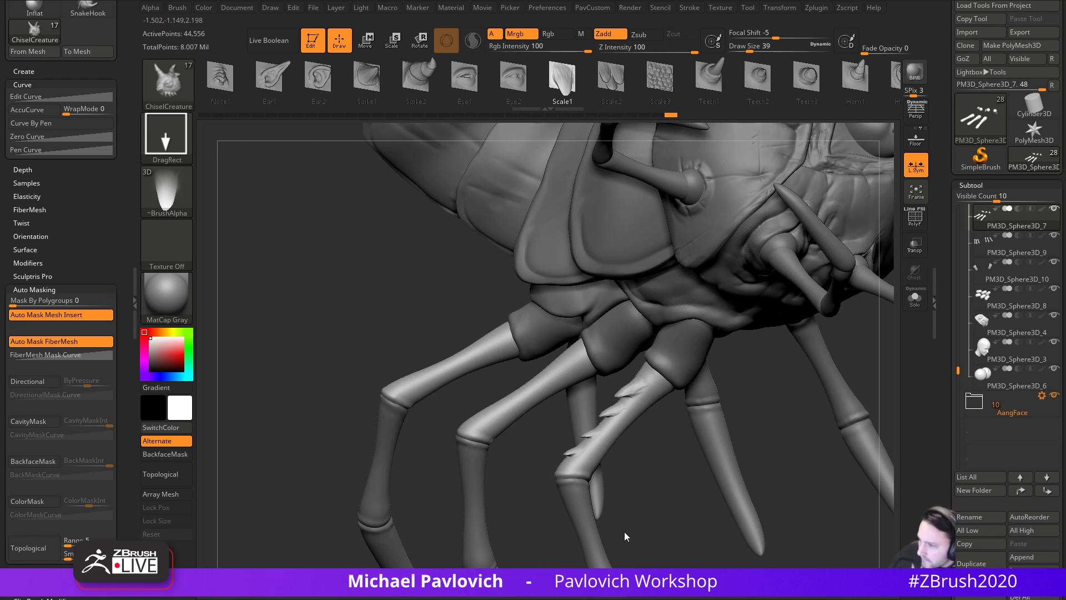
- Preview cricket leg reference photos: the leg on a leaf, a close-up, and an ant carrying one
key(alt+Tab)
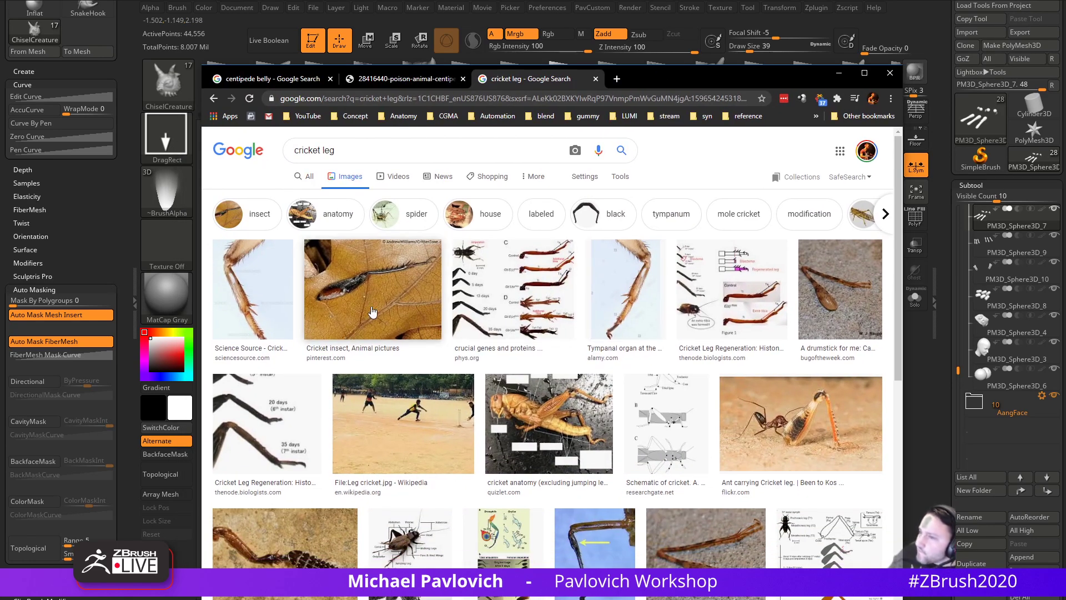
click(372, 312)
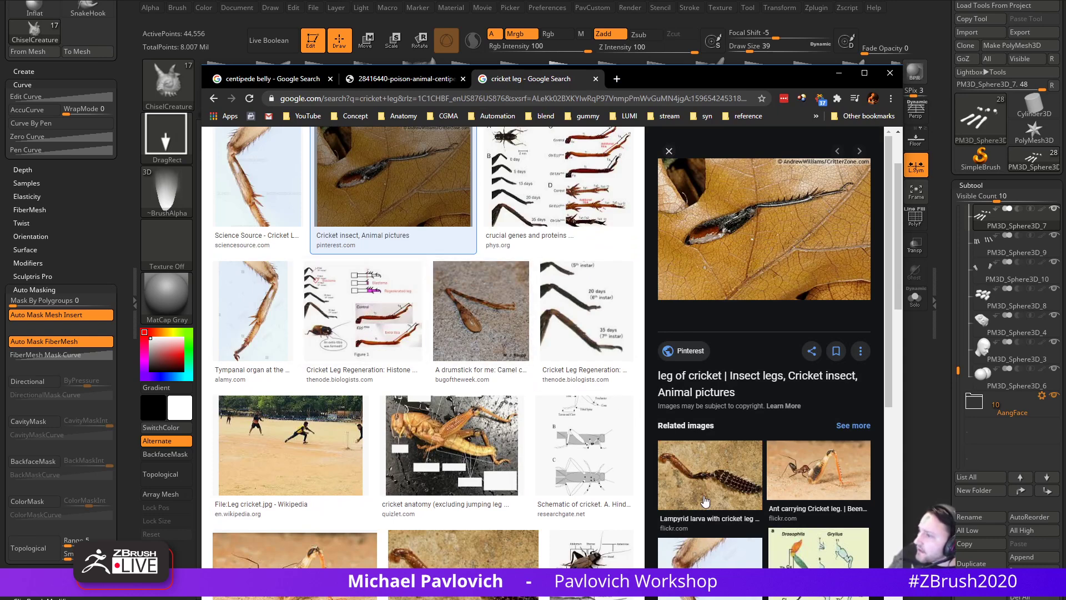
click(699, 553)
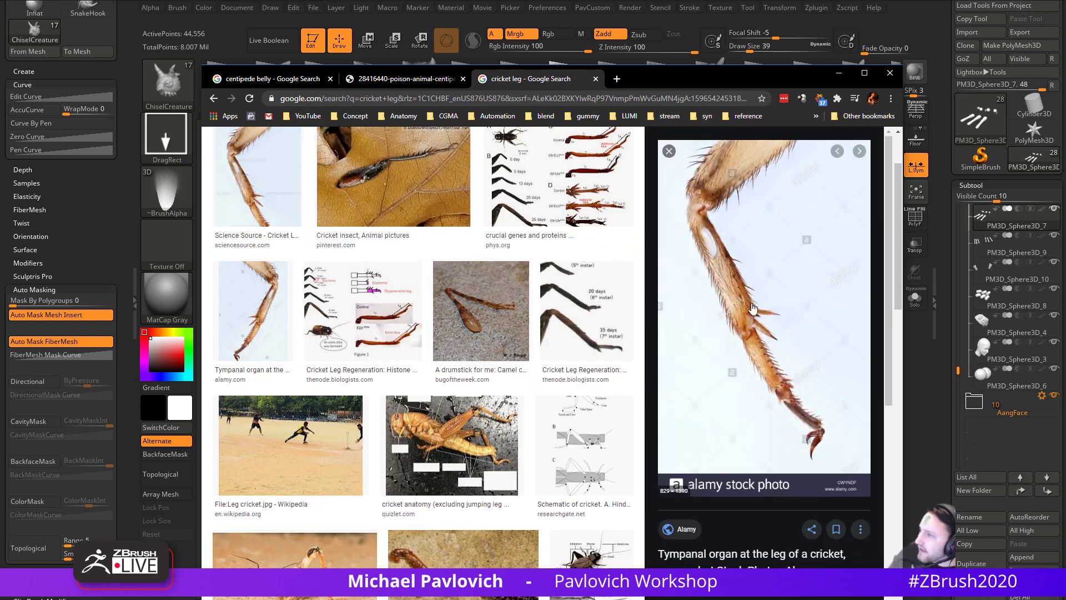
click(300, 549)
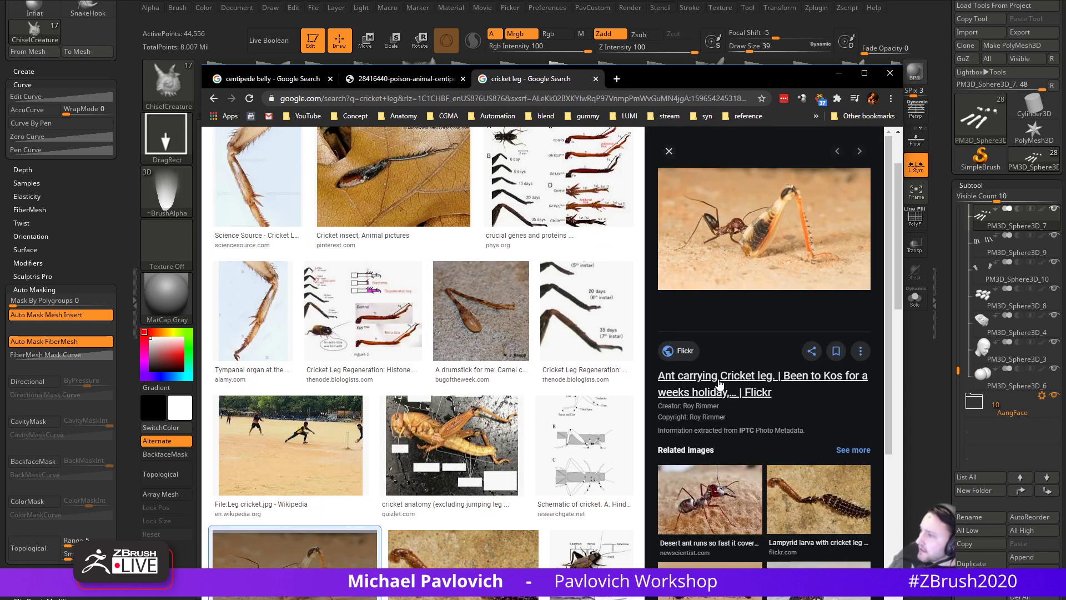
scroll(333, 389, up, 2)
click(278, 386)
scroll(277, 386, down, 2)
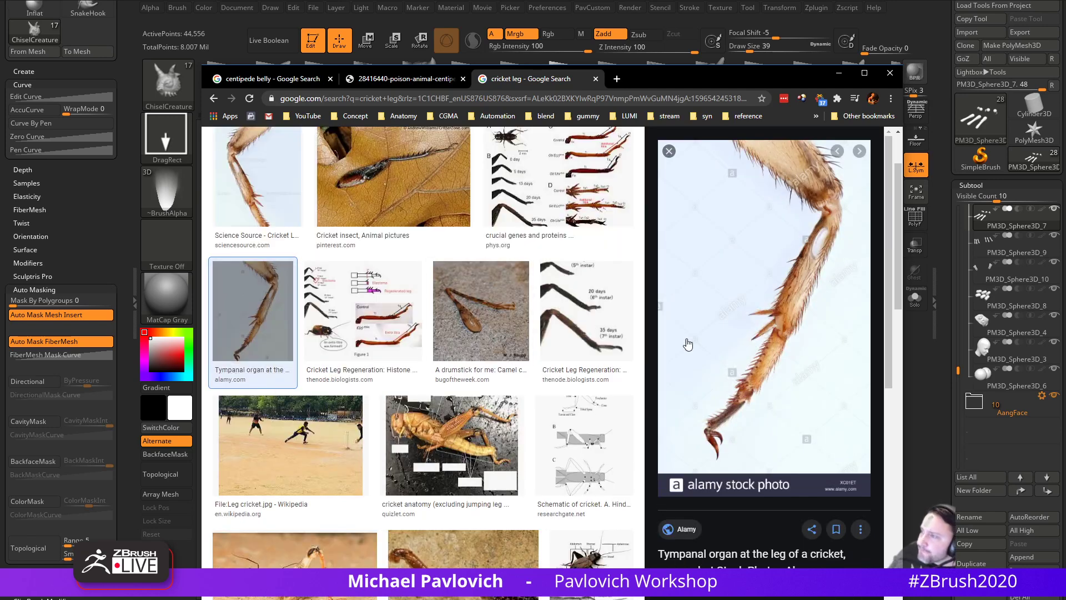
click(369, 186)
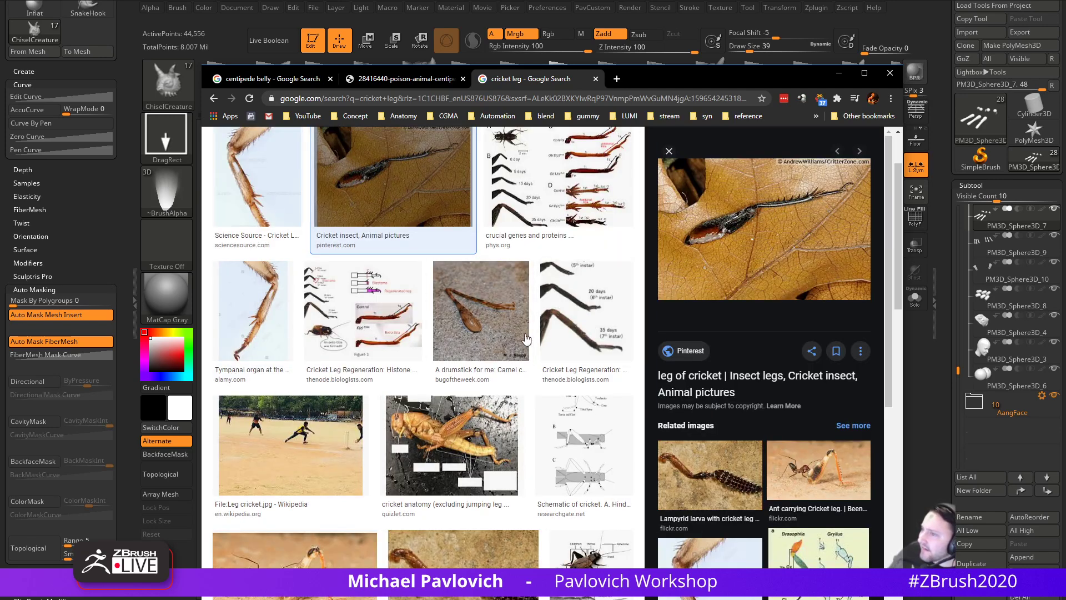
- Preview the labelled cricket anatomy diagram and the cricket leg growth figure
click(482, 445)
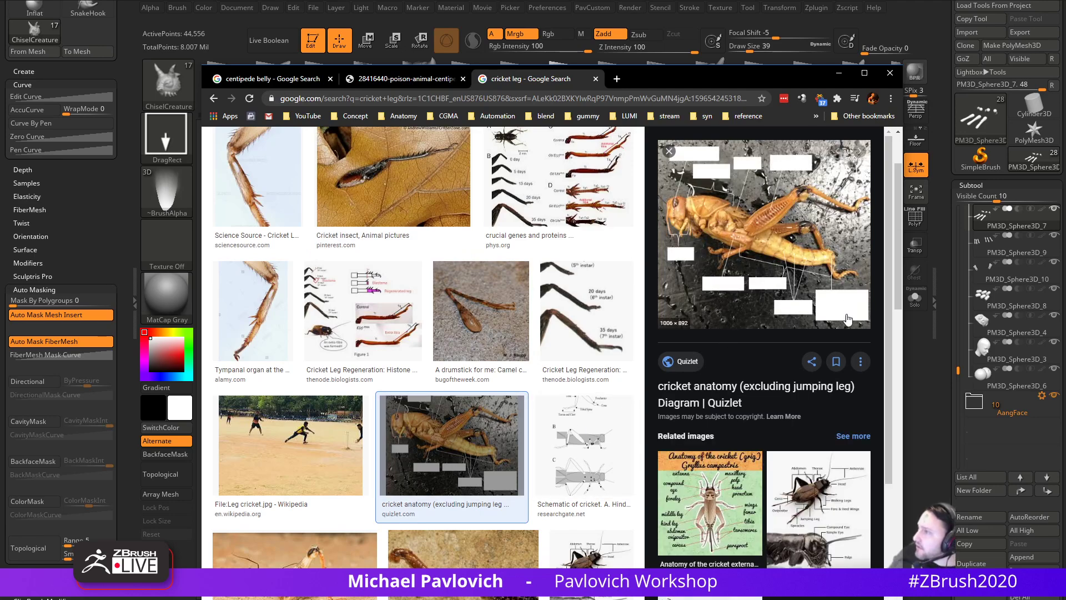
scroll(847, 306, down, 6)
scroll(444, 392, down, 5)
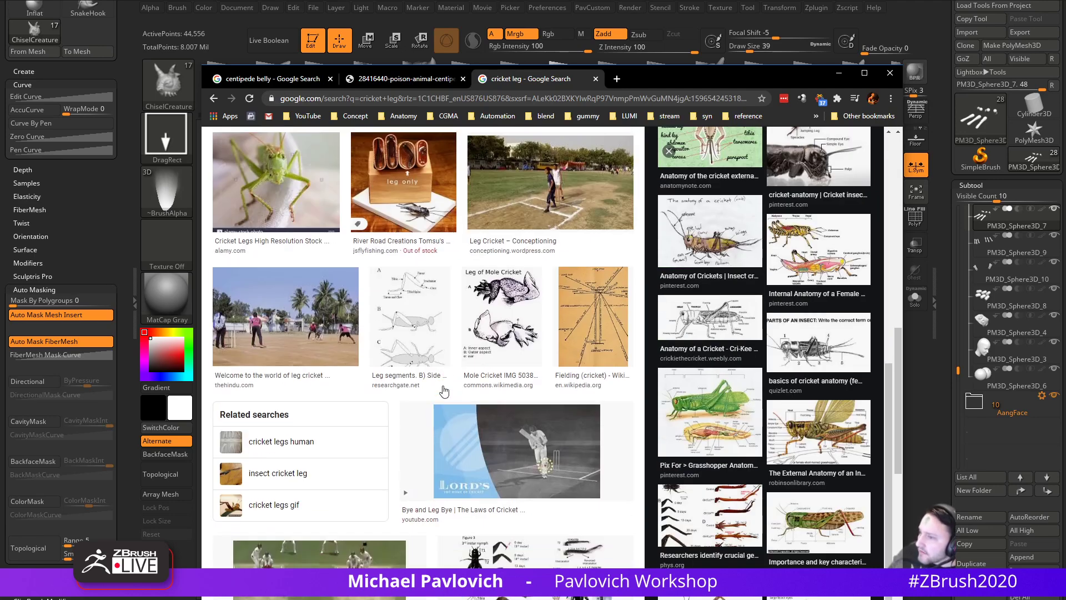
scroll(444, 392, down, 6)
click(534, 253)
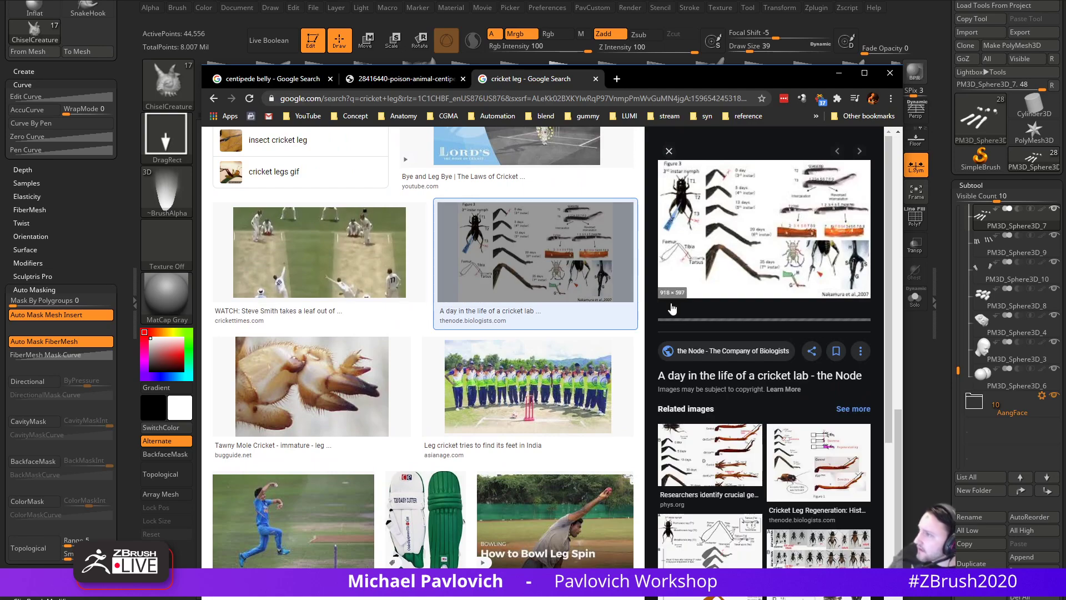
scroll(305, 273, up, 12)
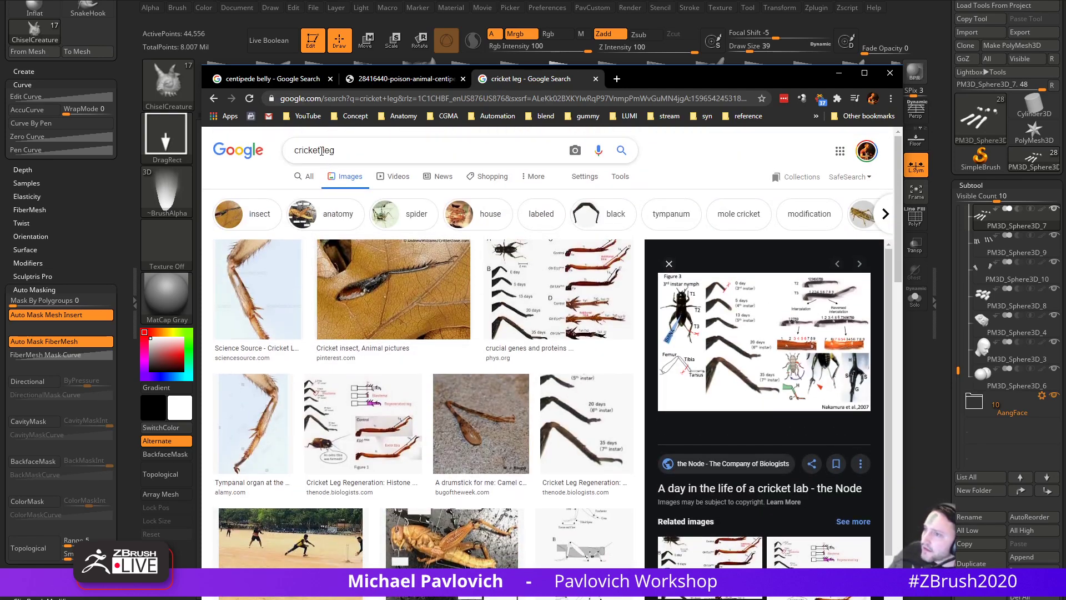
- Search 'grasshopper leg', preview spiny grasshopper leg photos, then return to ZBrush
double_click(321, 150)
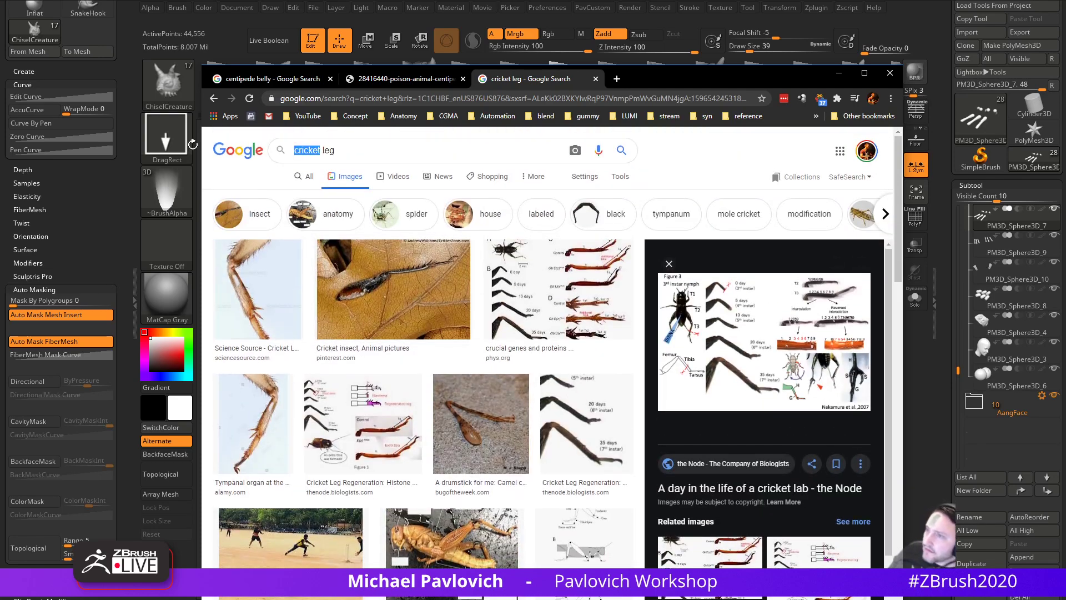
text(grasshopper)
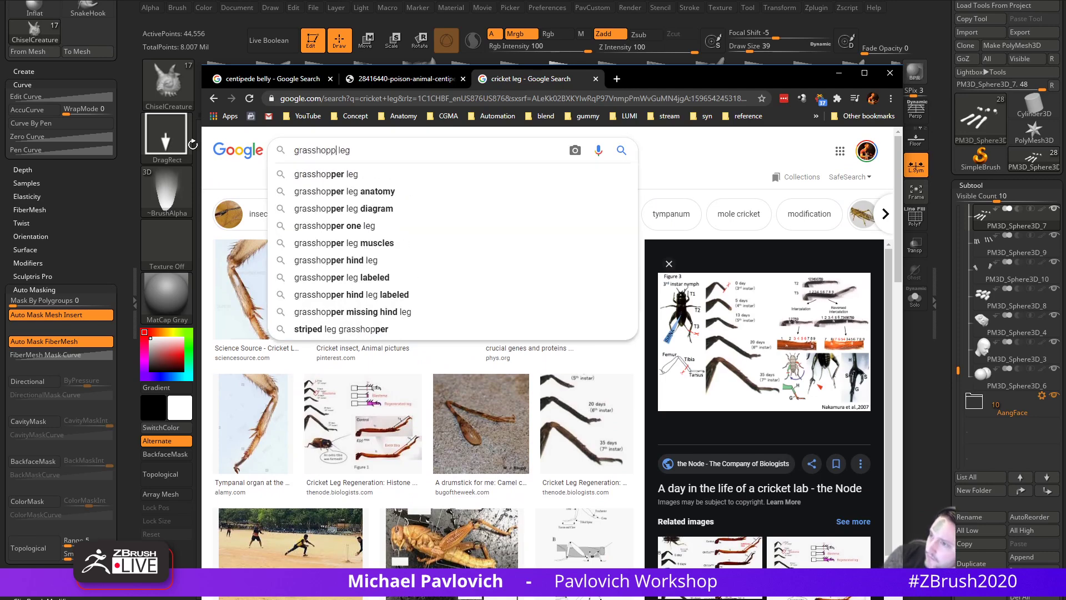
key(Return)
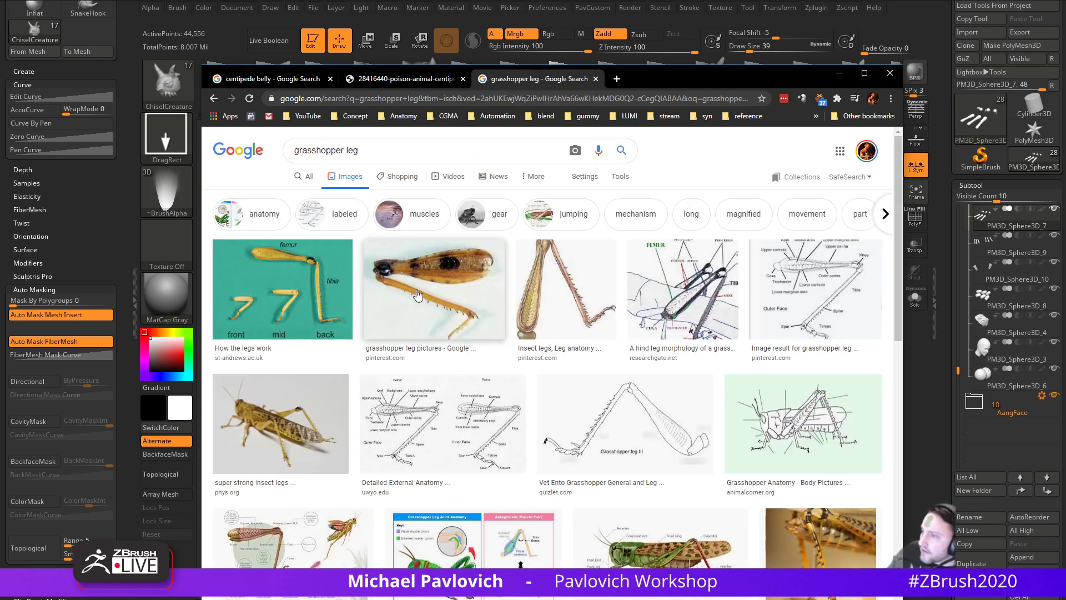
click(543, 286)
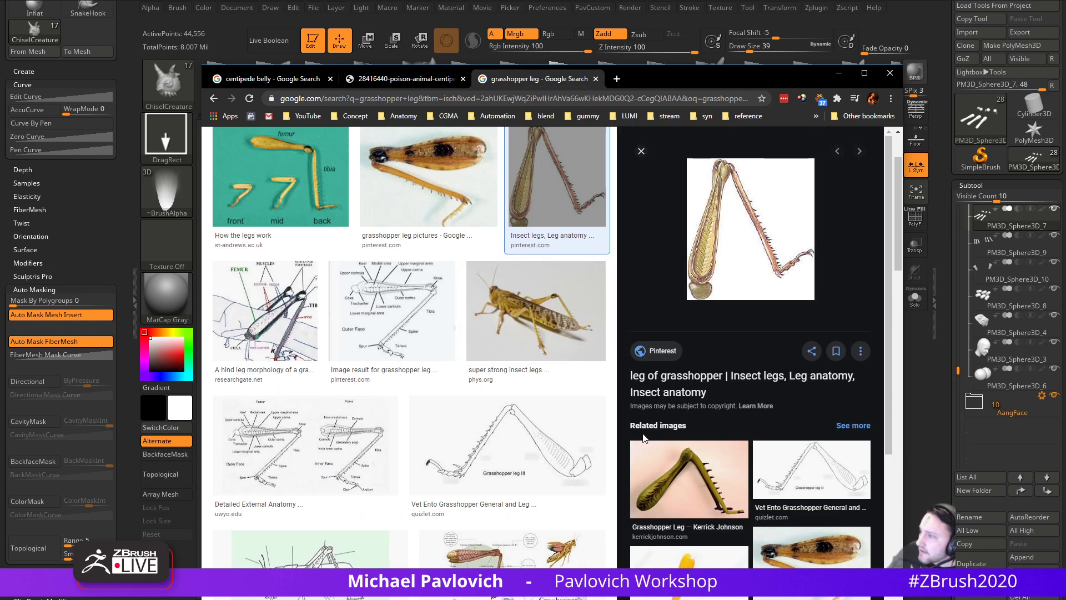
click(679, 494)
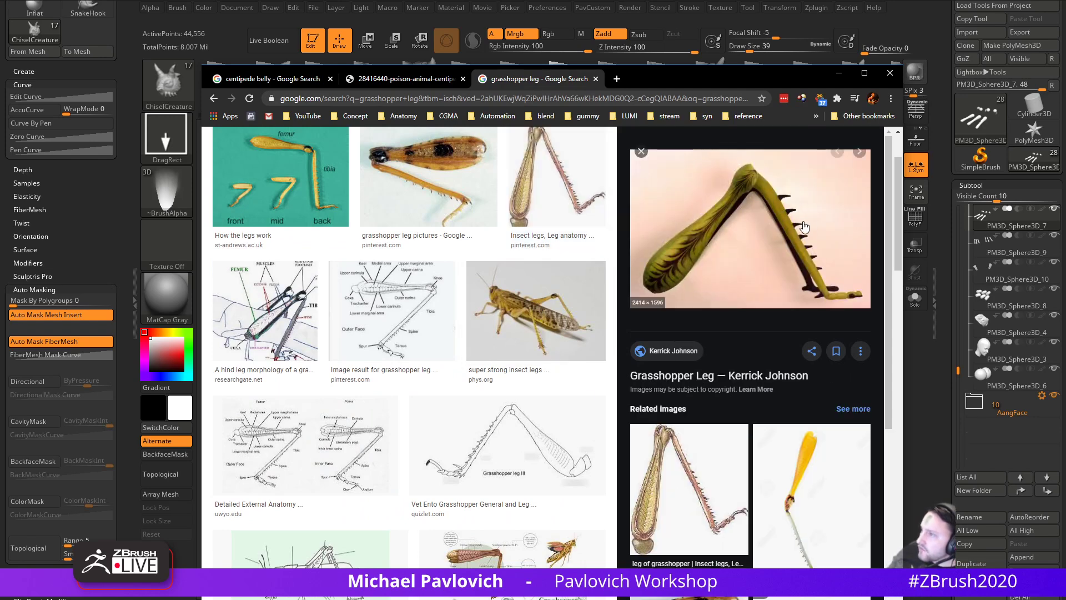
scroll(746, 493, down, 6)
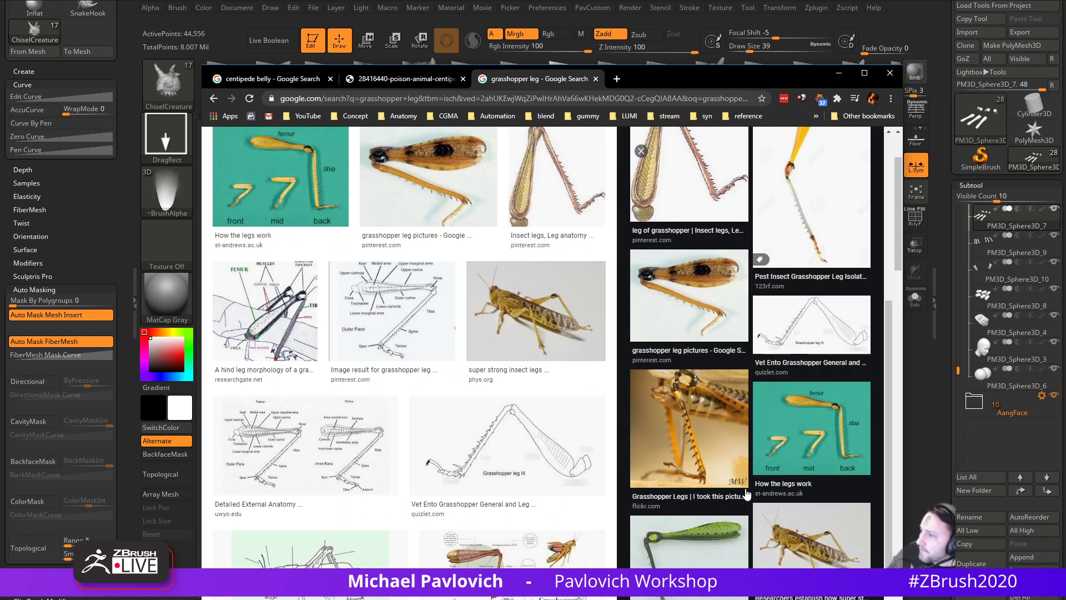
click(687, 442)
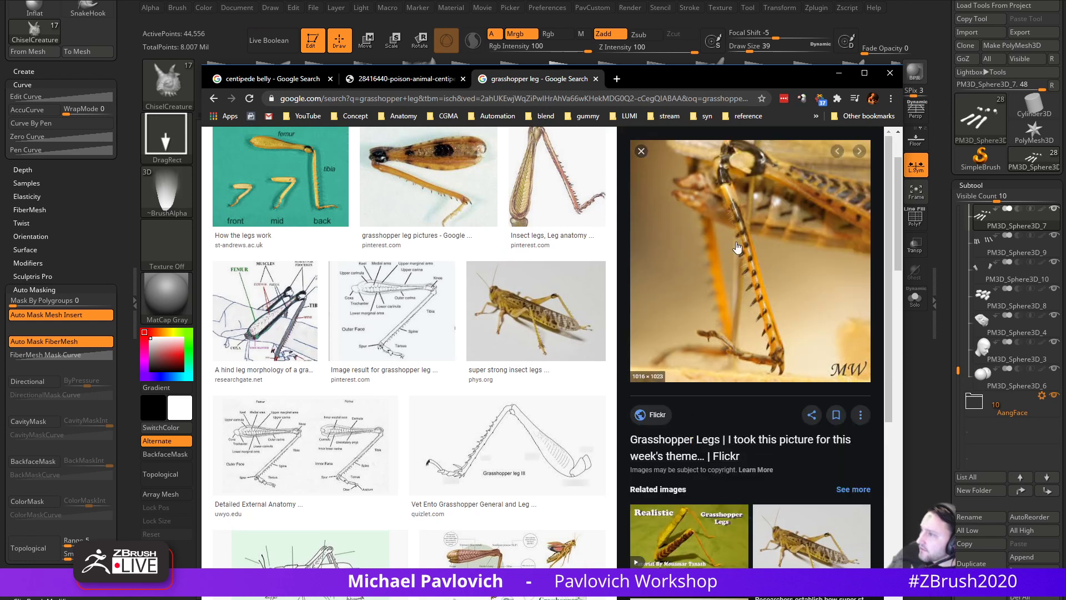
key(alt+Tab)
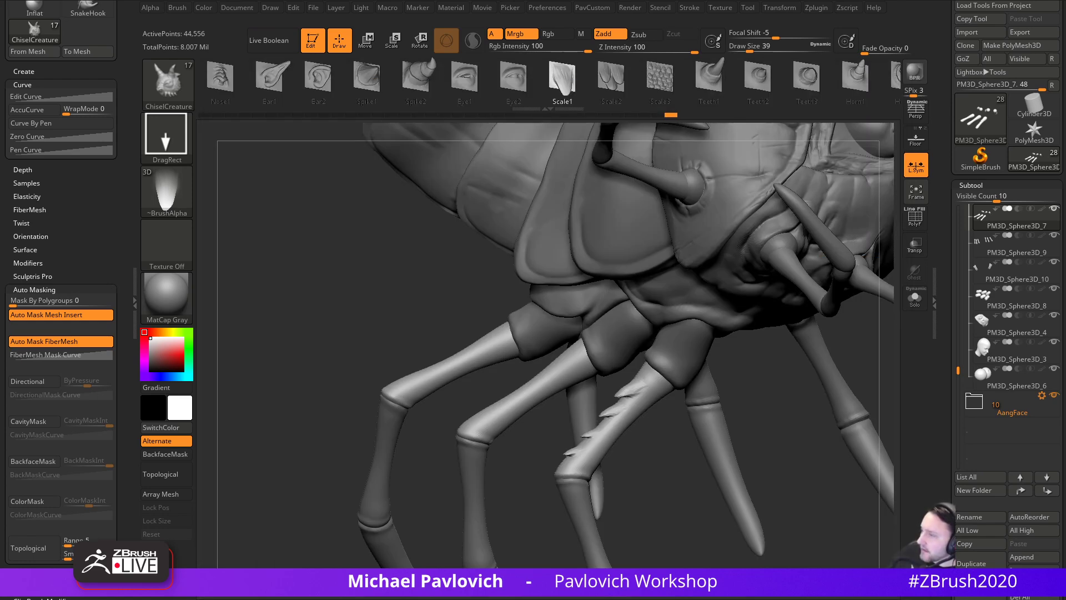
- Orbit to the underside of the front legs and set Draw Size to 41
alt+drag(315, 294, 356, 400)
mouse_move(391, 444)
mouse_down()
mouse_move(337, 425)
mouse_move(411, 424)
mouse_move(373, 431)
mouse_move(361, 415)
mouse_move(369, 440)
mouse_move(385, 441)
mouse_move(362, 452)
mouse_move(389, 453)
mouse_move(376, 462)
mouse_up()
key(s)
click(374, 444)
- Replace the wrong-facing scale with small Scale1 spines along the leg, then select PM3D_Sphere3D_9
alt+drag(715, 348, 708, 383)
key(ctrl+z)
drag(580, 404, 526, 412)
drag(551, 368, 566, 344)
drag(643, 342, 681, 343)
drag(557, 422, 552, 407)
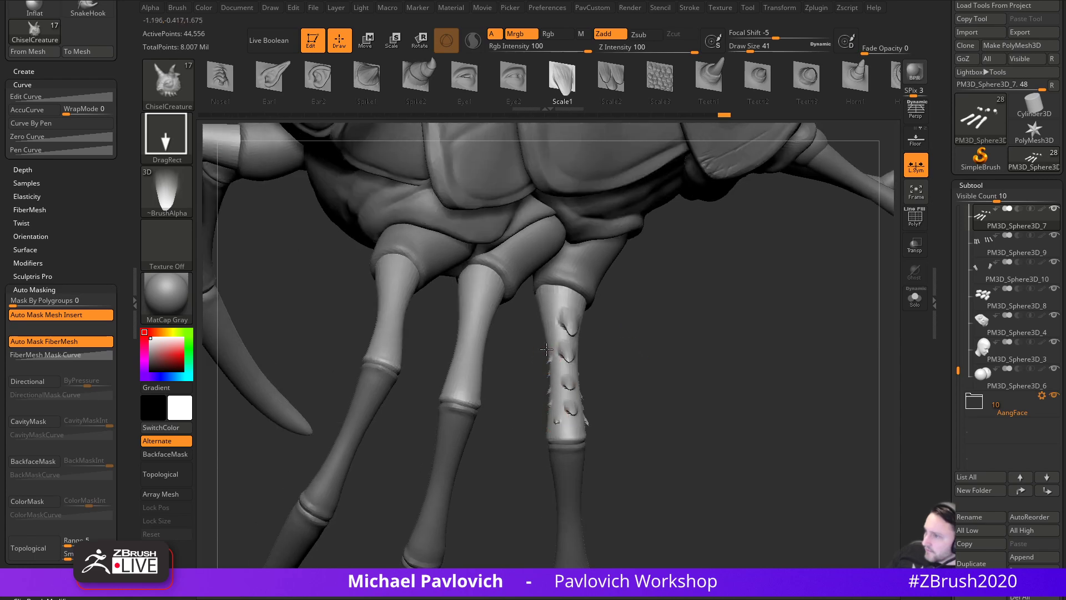
alt+drag(714, 405, 676, 371)
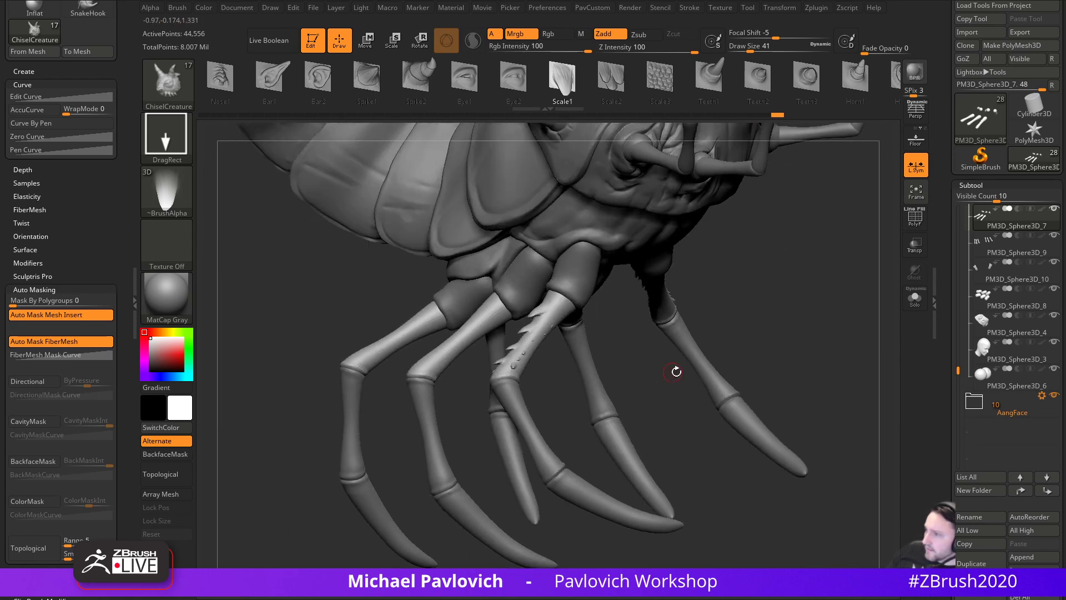
alt+click(508, 399)
drag(744, 320, 802, 320)
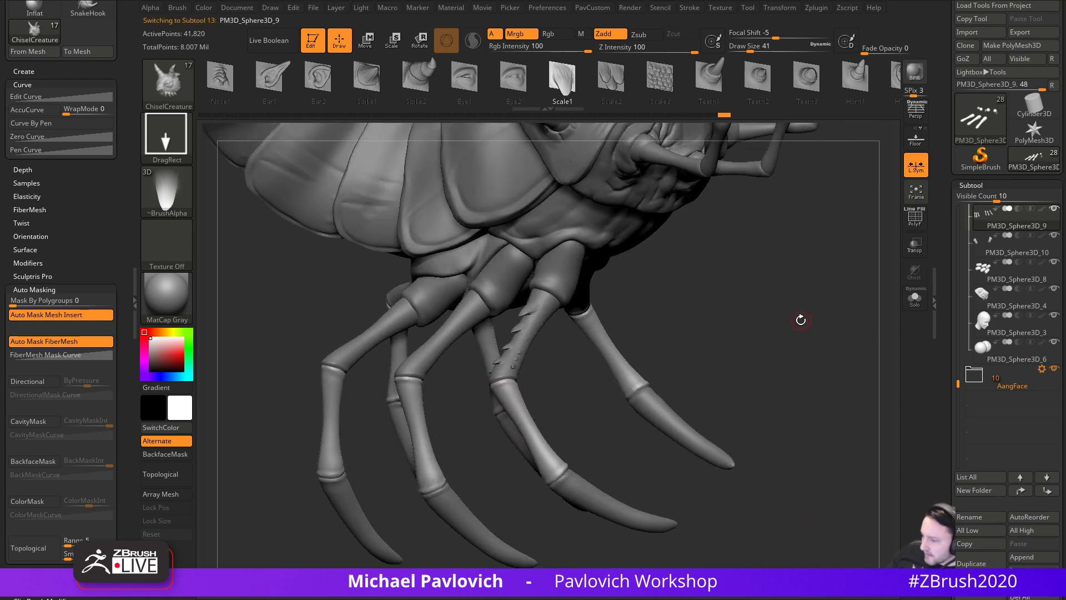
- Reselect the PM3D_Sphere3D_7 subtool and undo the scales added to the front leg
key(ctrl)
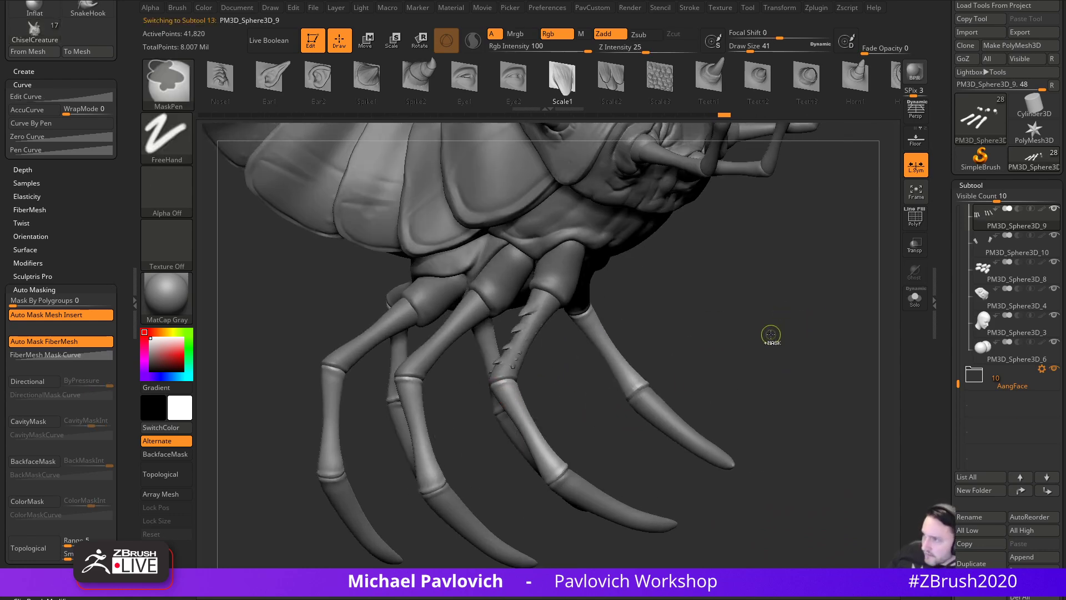
drag(752, 345, 493, 369)
alt+click(493, 369)
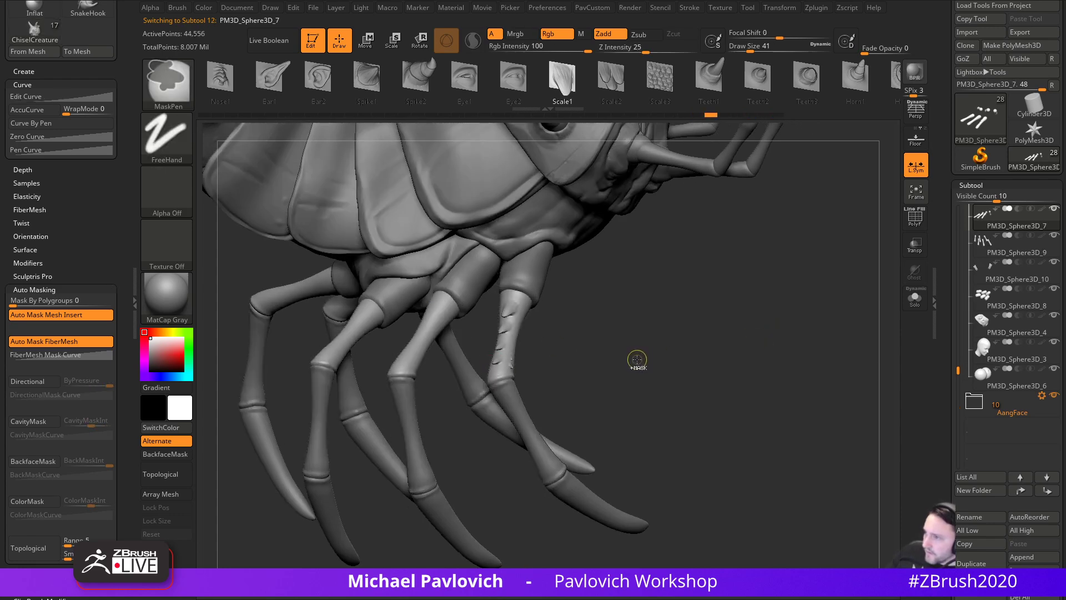
key(ctrl+z)
key(ctrl+z)
key(ctrl+z)
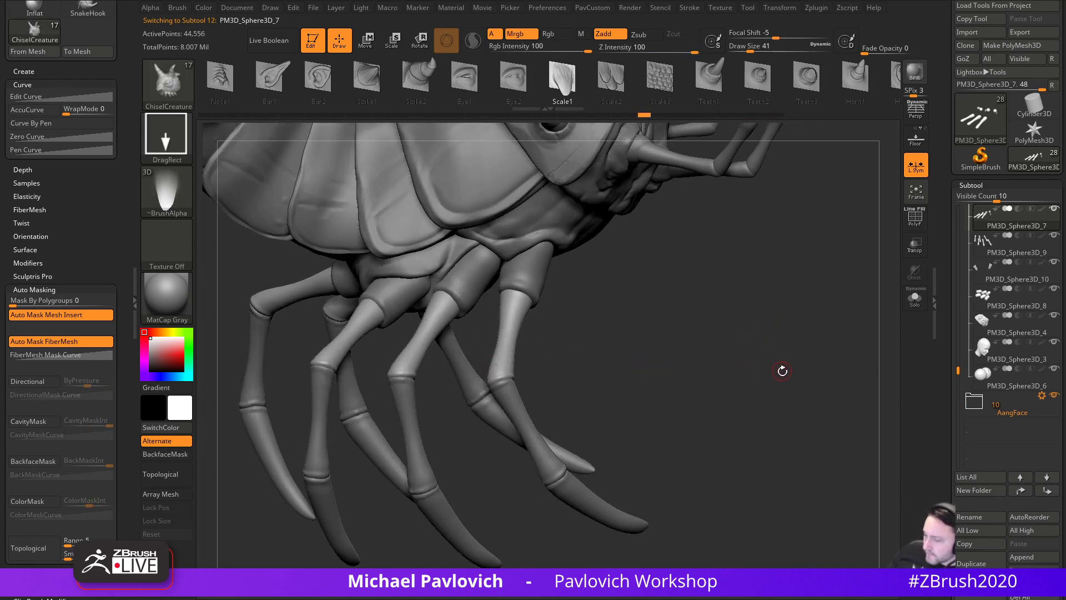
- Orbit beneath the legs and turn on Brush > Auto Masking > BackfaceMask
drag(758, 362, 731, 354)
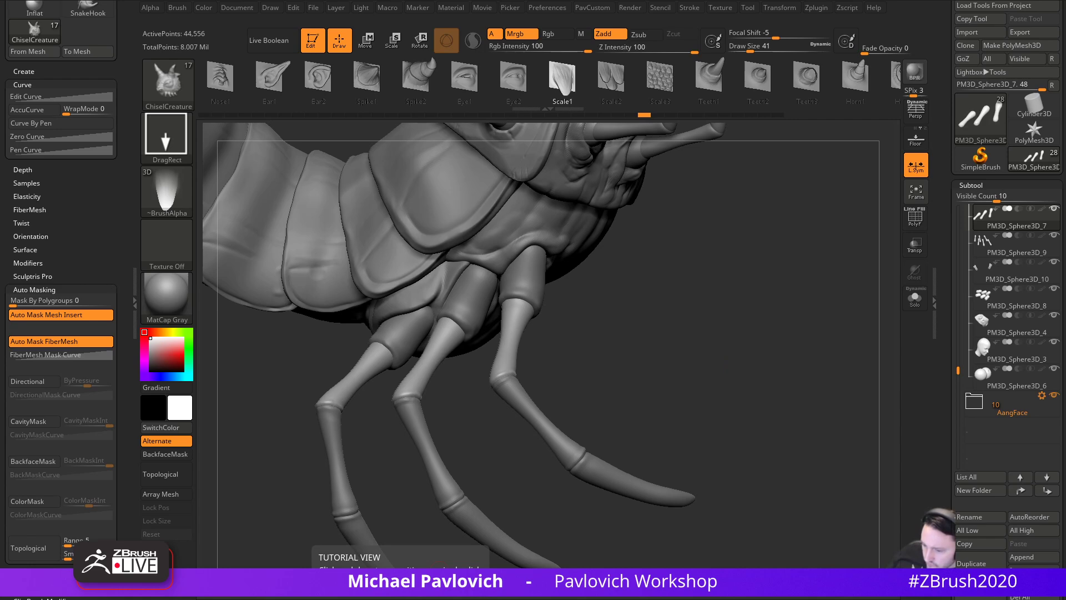
drag(648, 339, 743, 377)
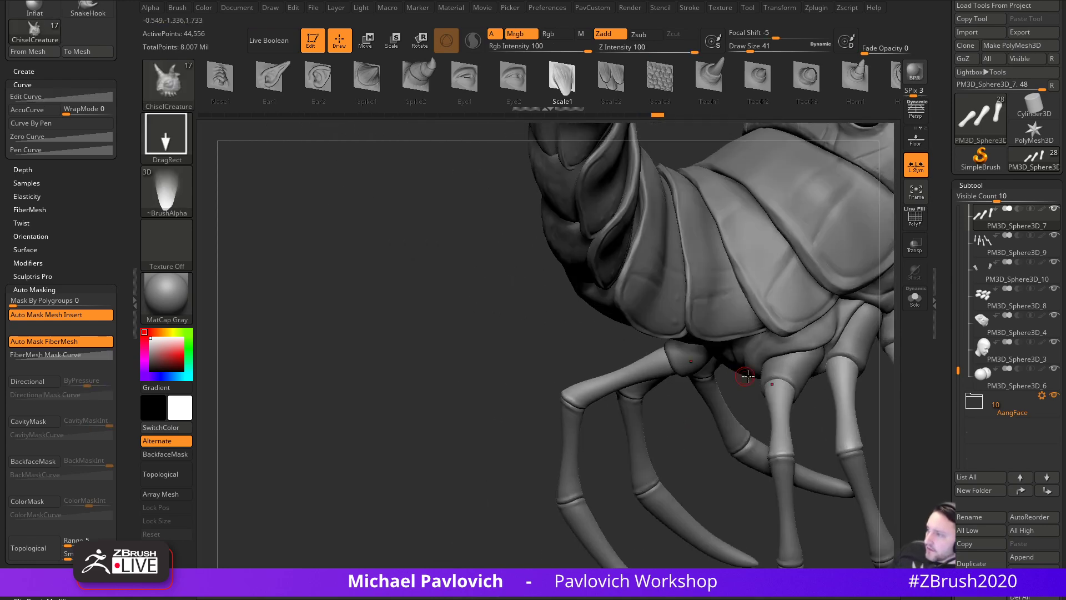
drag(411, 364, 265, 235)
scroll(47, 404, down, 3)
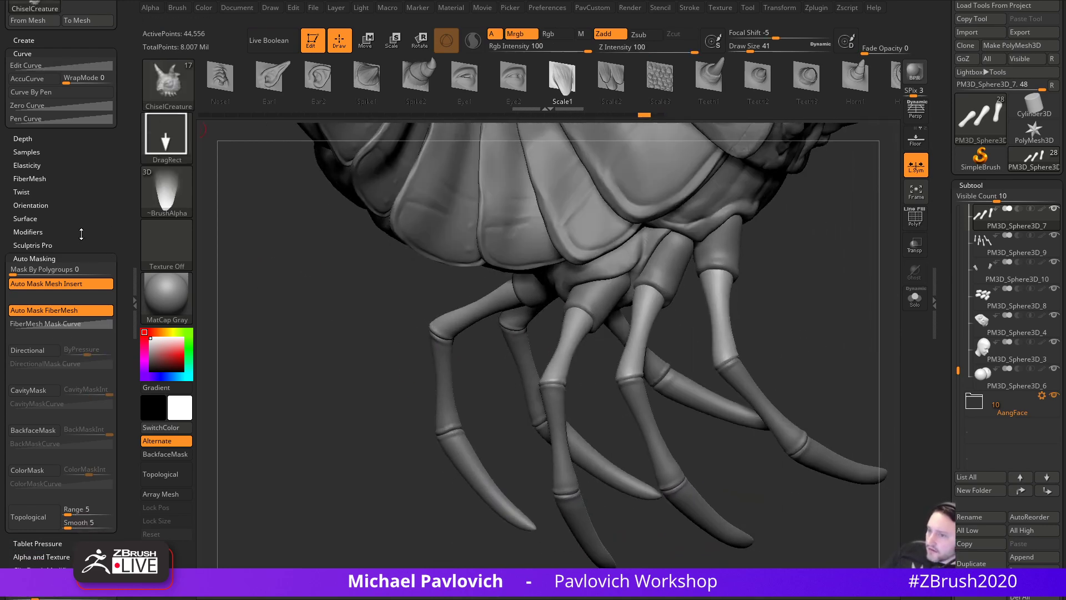
click(34, 429)
- Test a scale stroke on the right leg segment, then undo it
drag(783, 325, 742, 329)
mouse_move(617, 337)
mouse_down()
mouse_move(633, 391)
mouse_move(676, 376)
mouse_move(669, 368)
mouse_up()
drag(542, 348, 806, 345)
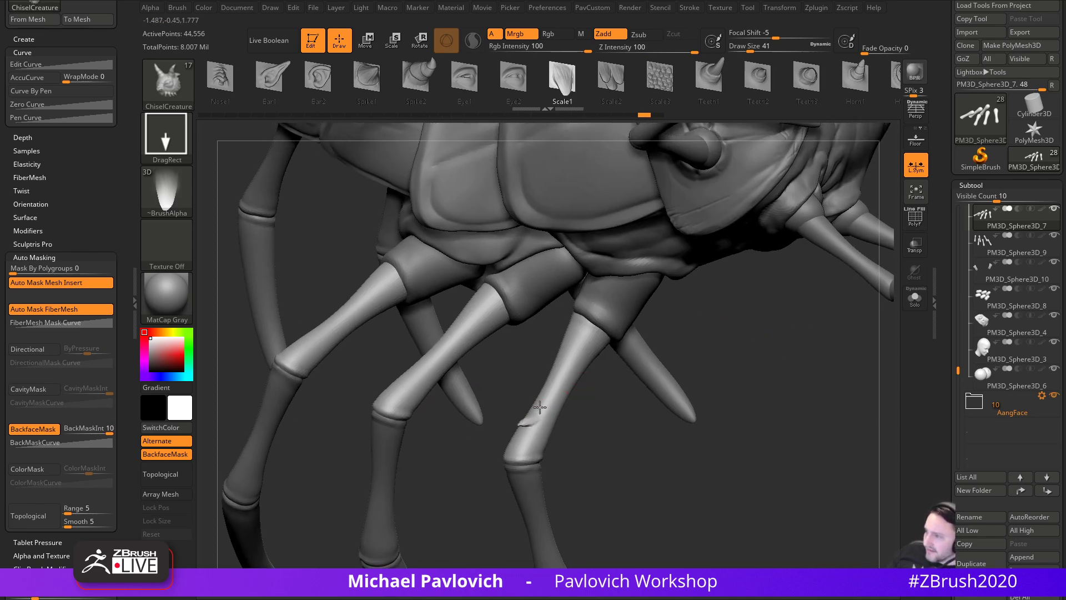
drag(591, 439, 522, 418)
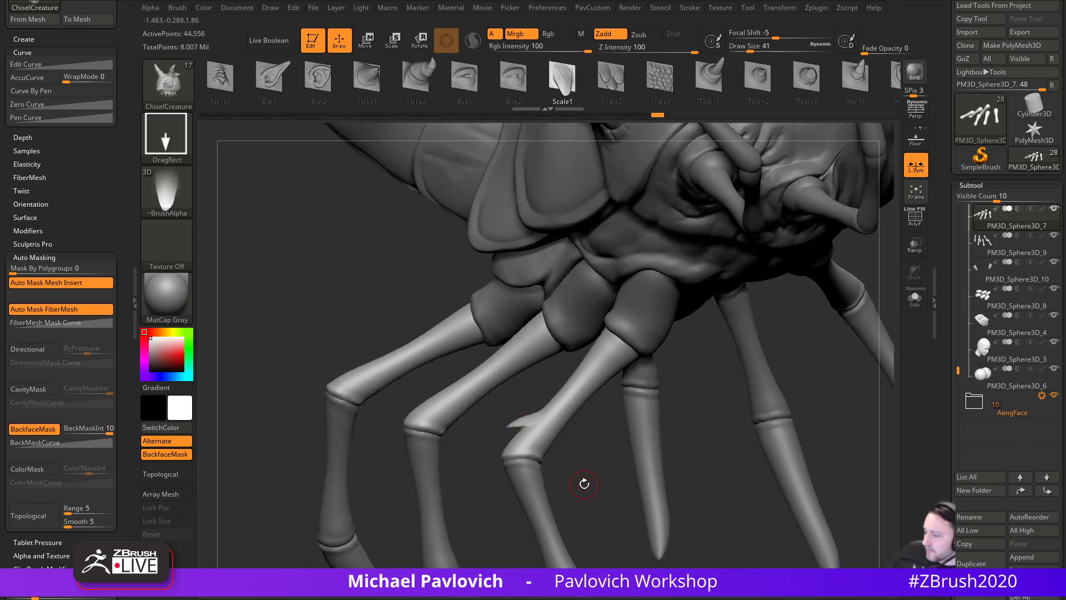
key(ctrl+z)
- Clear the canvas and draw a new Plane3D tool onto it
click(313, 41)
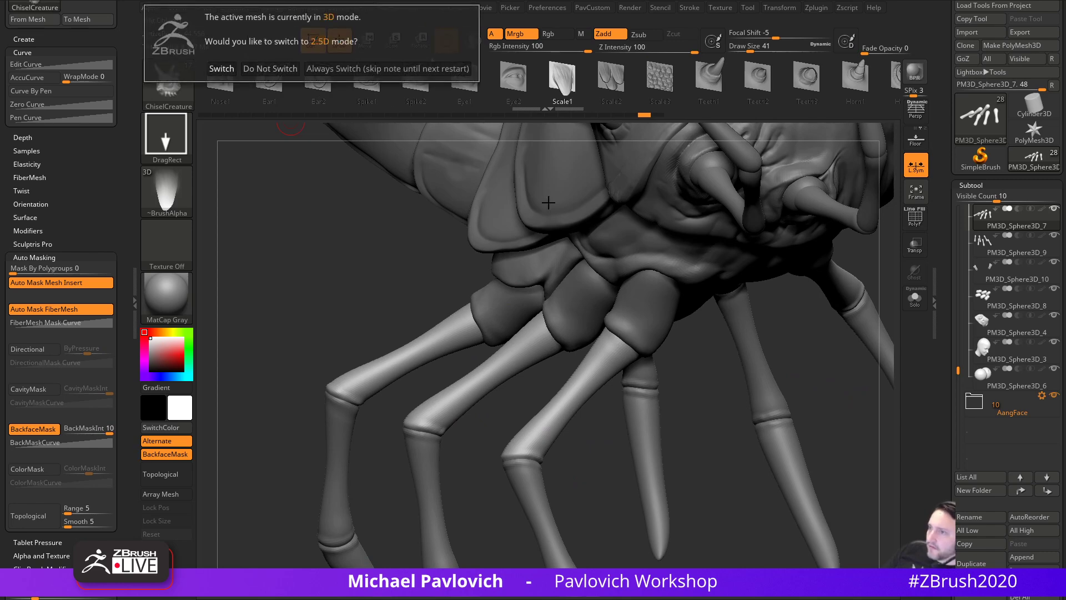
click(377, 75)
key(ctrl+n)
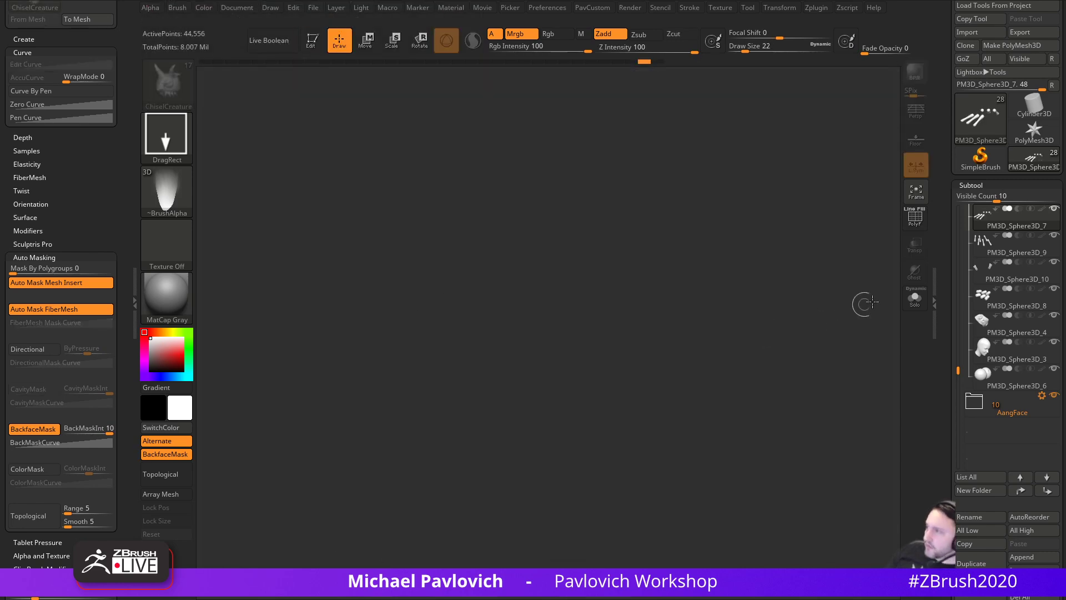
drag(942, 273, 944, 303)
click(977, 191)
click(981, 155)
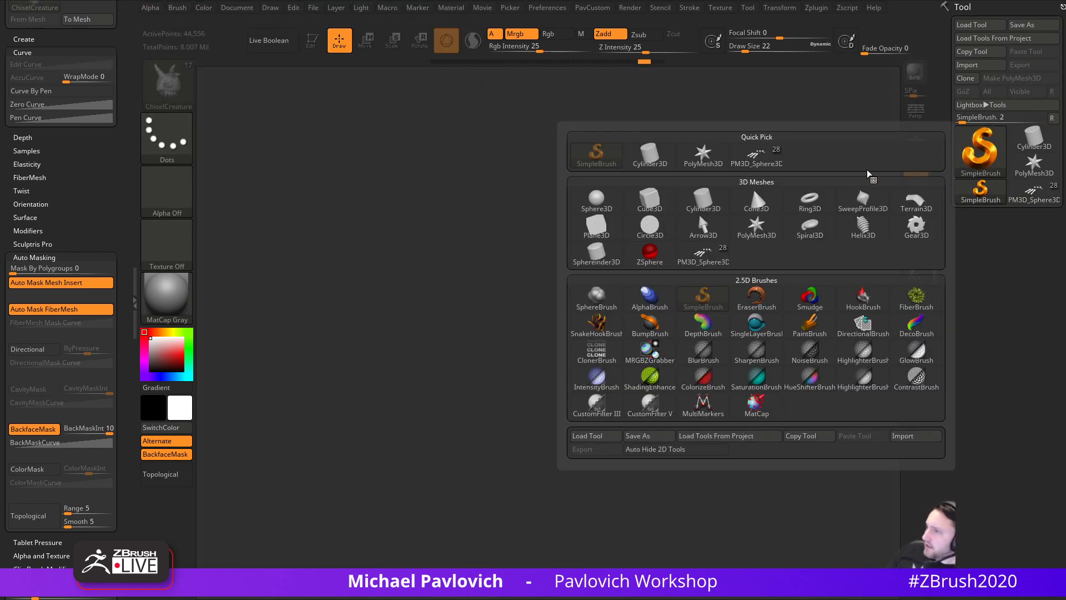
click(597, 226)
drag(520, 356, 521, 471)
- Make the plane an editable PolyMesh3D and Reconstruct Subdiv twice with wireframe shown
key(t)
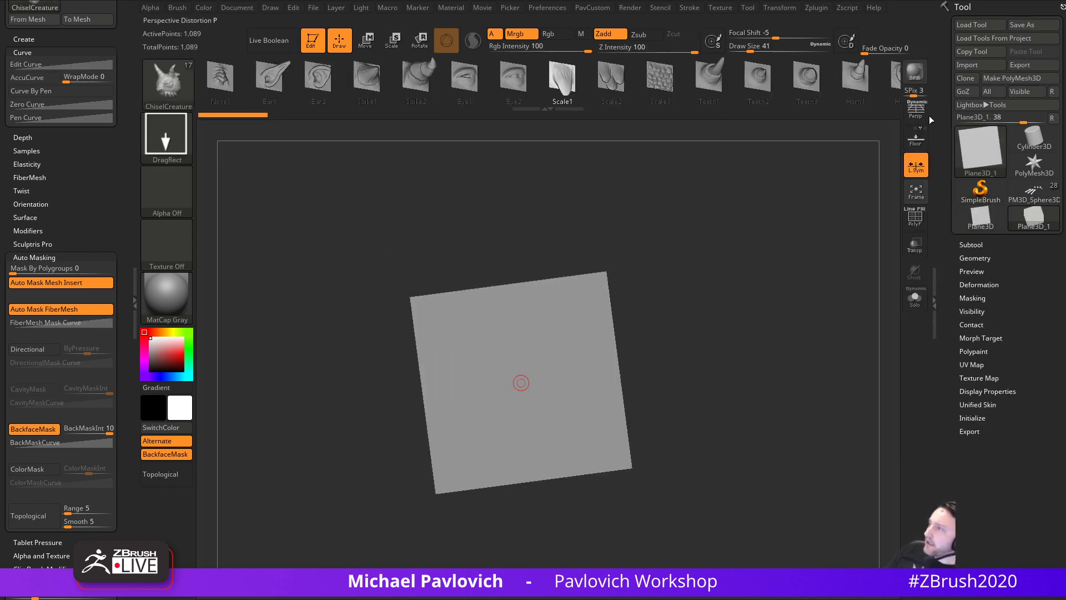
click(1012, 78)
alt+drag(744, 290, 748, 279)
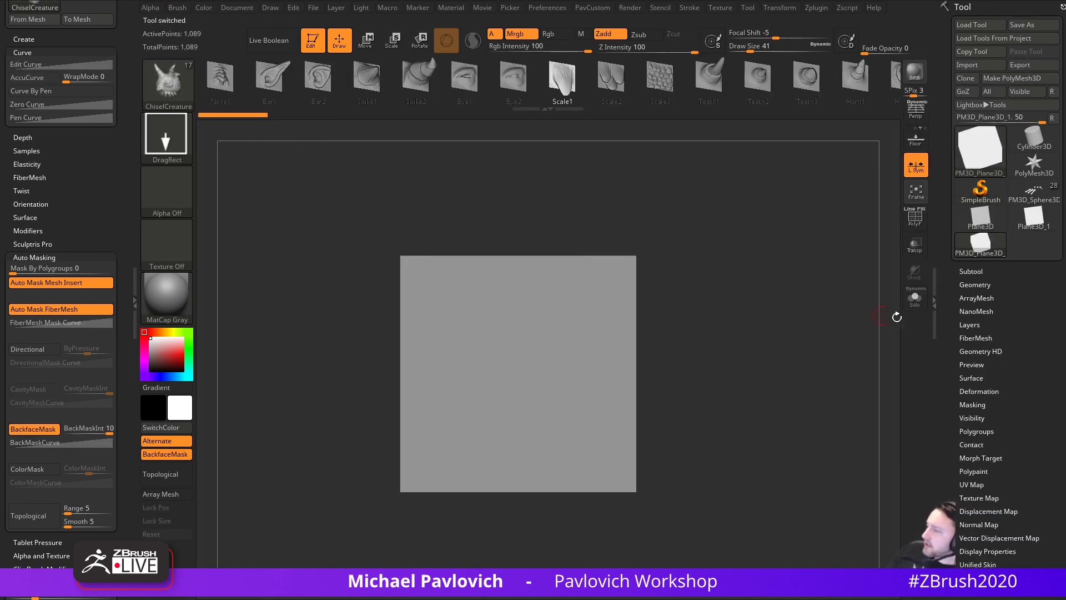
click(971, 283)
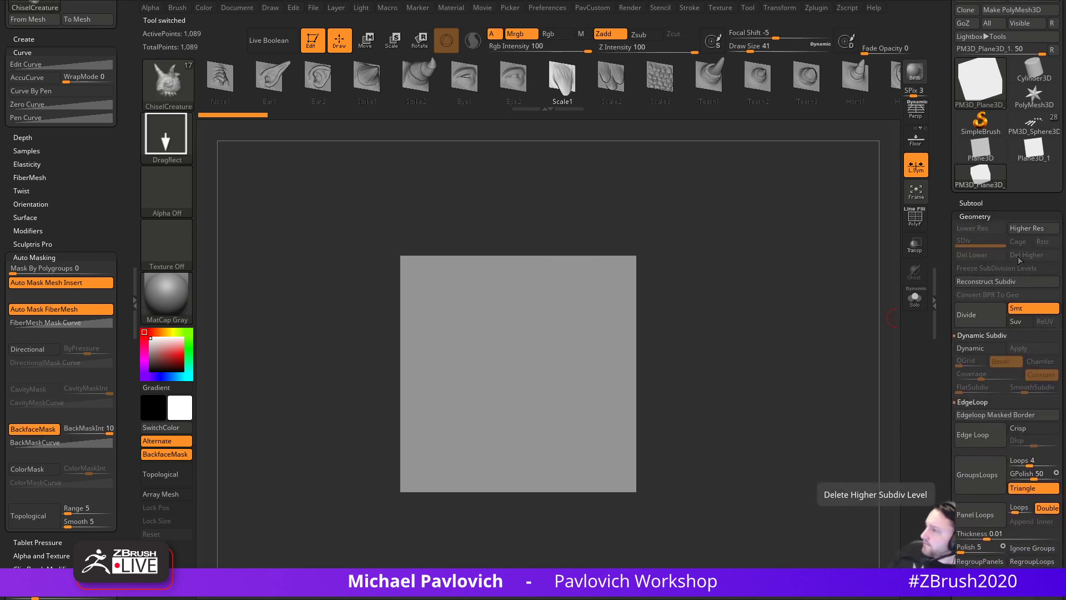
click(995, 280)
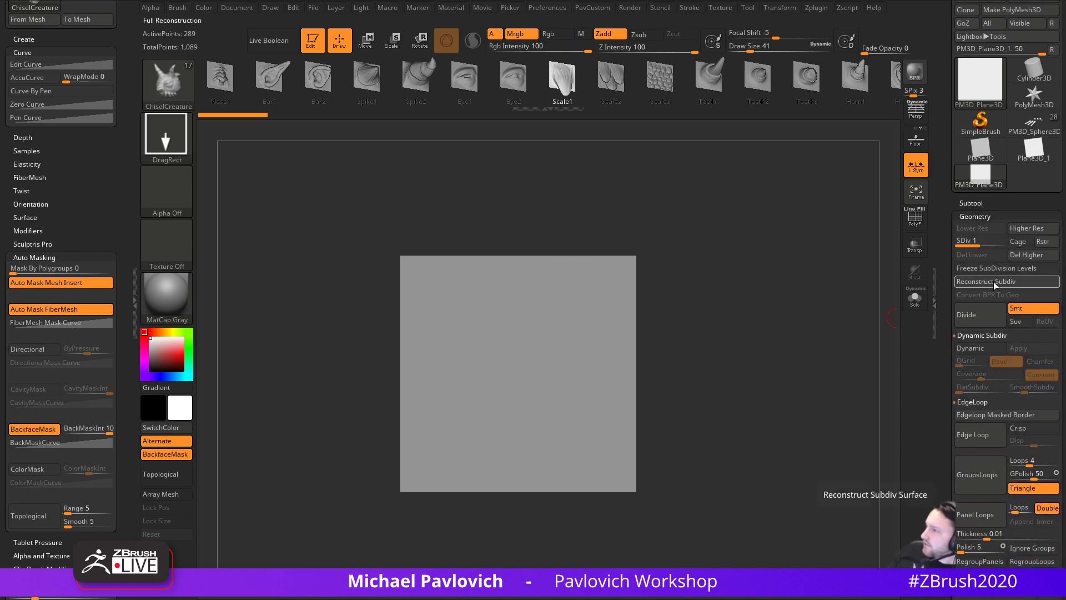
key(shift+f)
click(982, 282)
- With Smt off, subdivide the plane up to SDiv 8 (16,641 points)
key(ctrl+d)
key(ctrl+d)
key(ctrl+d)
key(ctrl+d)
key(ctrl+d)
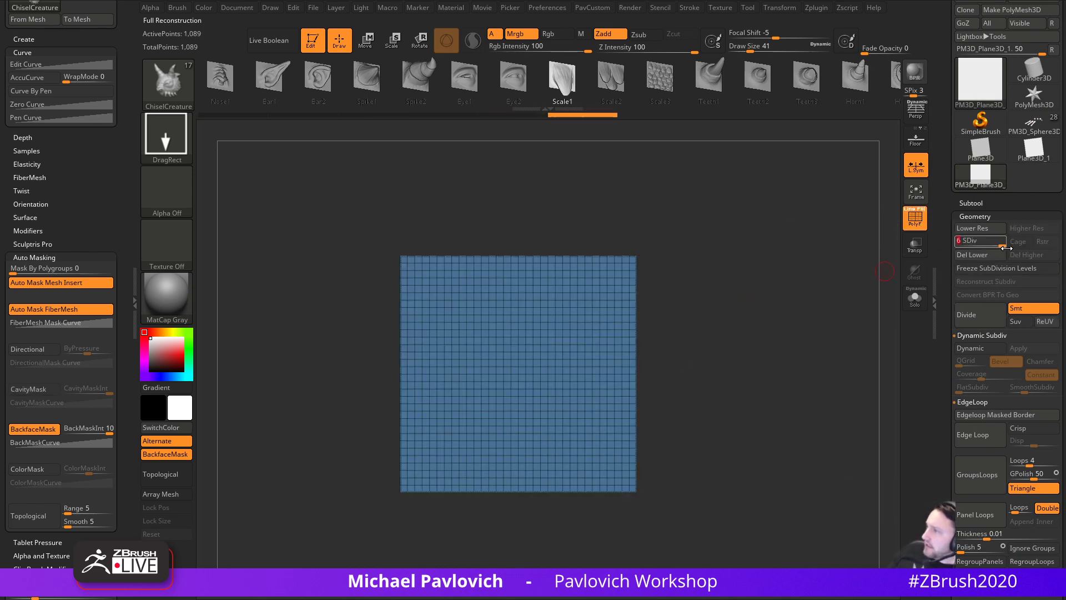
click(1017, 308)
click(974, 317)
click(975, 317)
- Drag a long tongue-shaped Scale1 form out from the plane's centre, redoing the first attempt
key(shift+f)
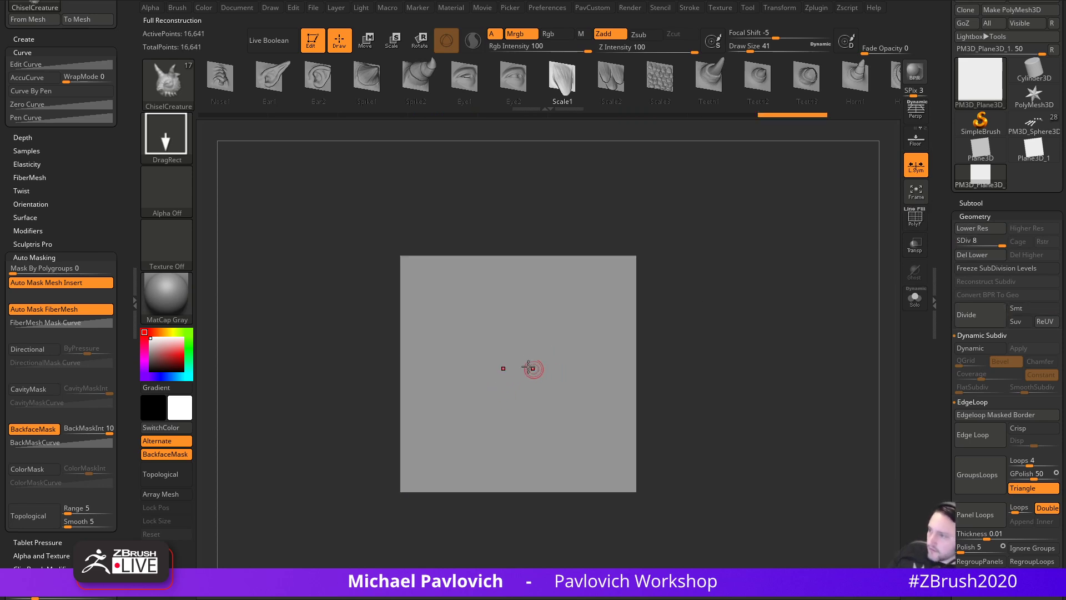
drag(521, 365, 550, 388)
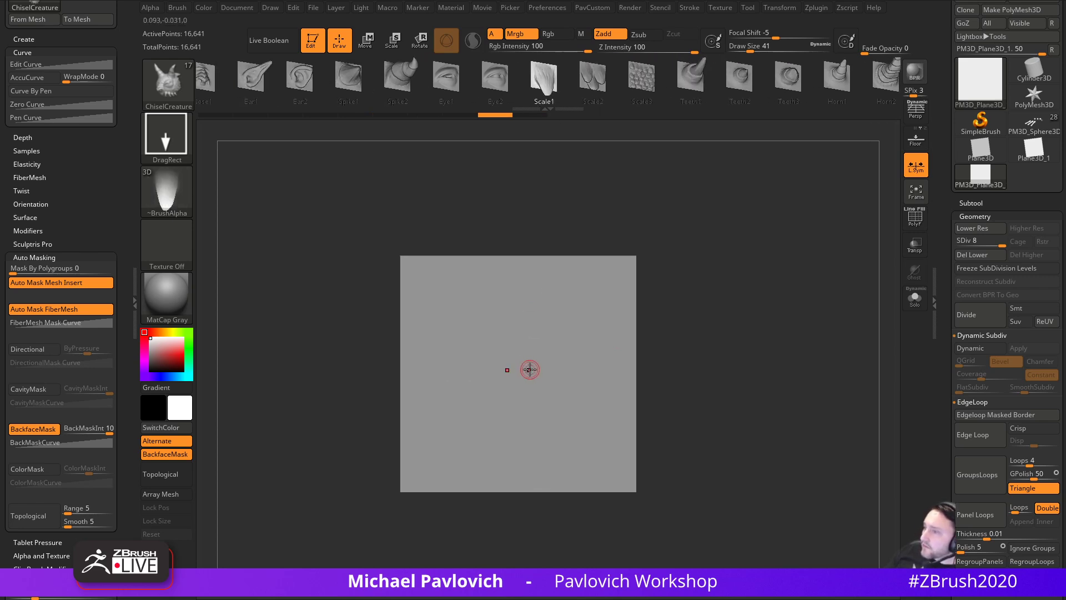
drag(519, 374, 517, 470)
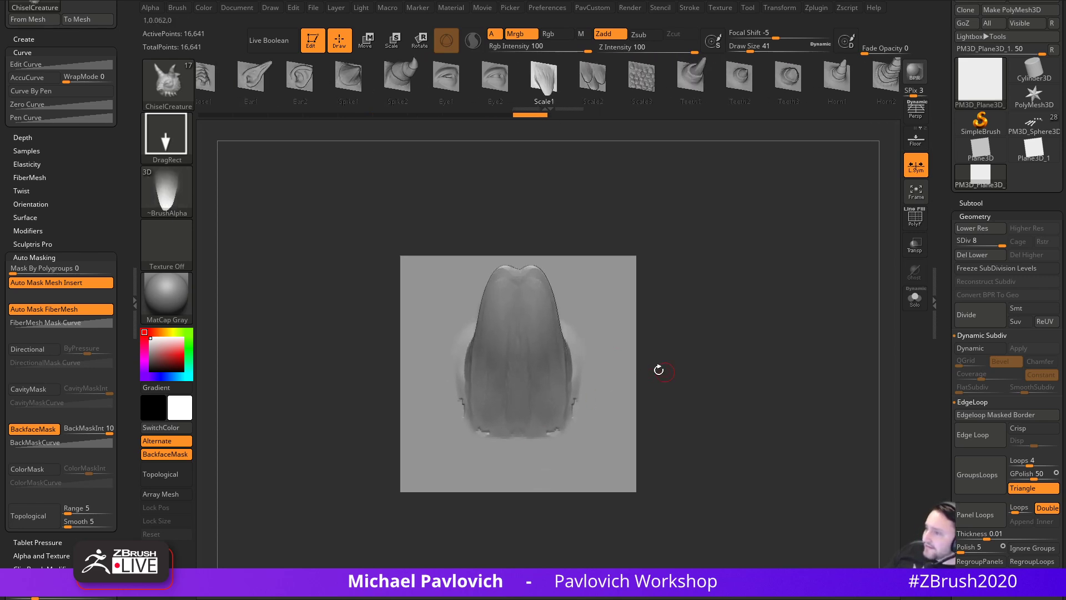
key(ctrl+z)
mouse_move(517, 382)
mouse_down()
mouse_move(521, 489)
mouse_move(517, 475)
mouse_up()
- Shift-smooth the scale form's edges and surface into the plane
drag(734, 326, 676, 328)
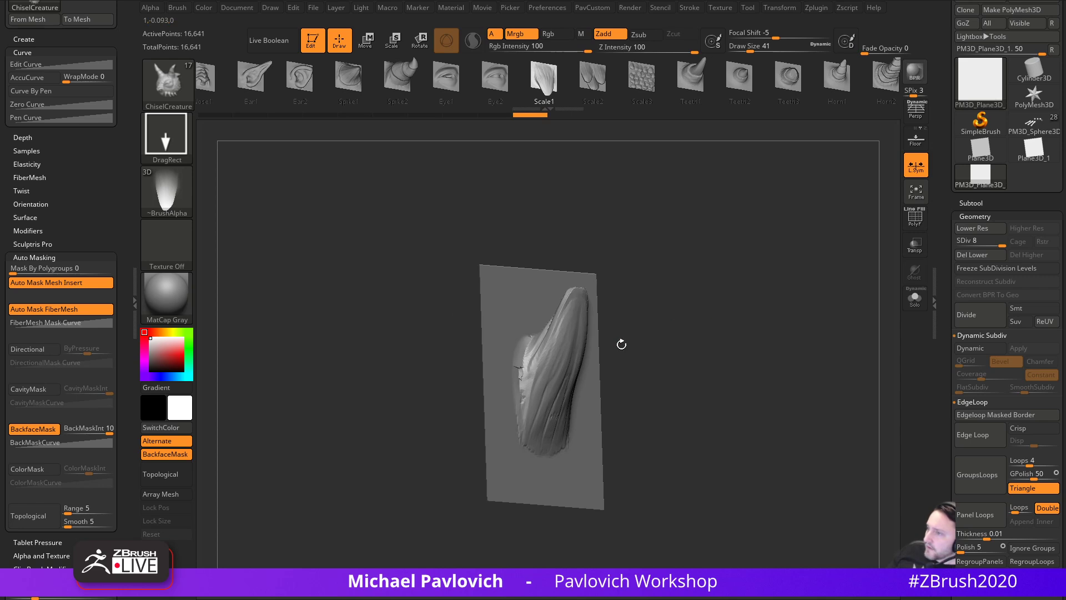
key(b)
key(s)
key(t)
mouse_move(667, 289)
mouse_down()
mouse_move(673, 305)
mouse_move(659, 309)
mouse_up()
mouse_move(523, 339)
shift+mouse_down()
mouse_move(522, 375)
mouse_move(542, 397)
shift+mouse_up()
drag(639, 346, 690, 333)
shift+drag(542, 421, 549, 369)
- Check the profile, then push the form into a tapered horn with a size-167 Move brush
mouse_move(718, 272)
mouse_down()
mouse_move(759, 278)
mouse_move(772, 293)
mouse_up()
drag(597, 328, 561, 317)
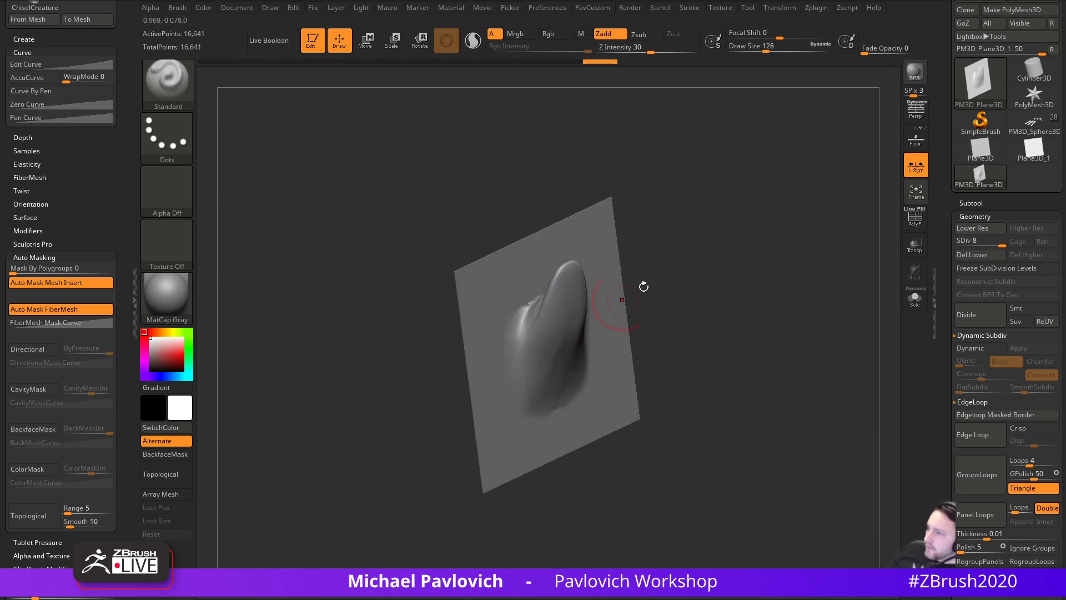
drag(664, 291, 700, 277)
drag(609, 313, 576, 318)
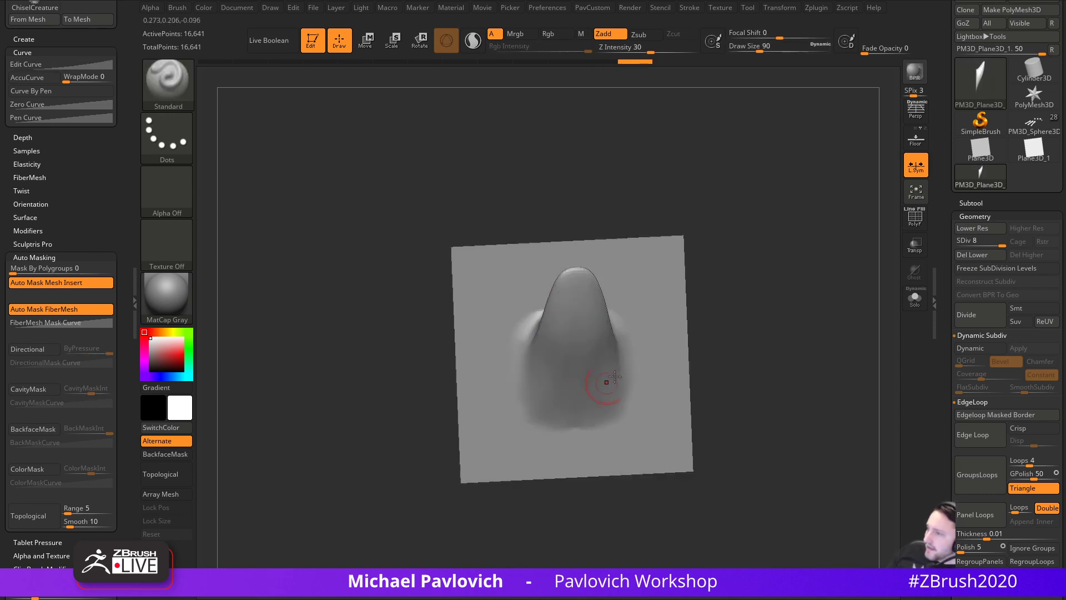
drag(783, 321, 741, 321)
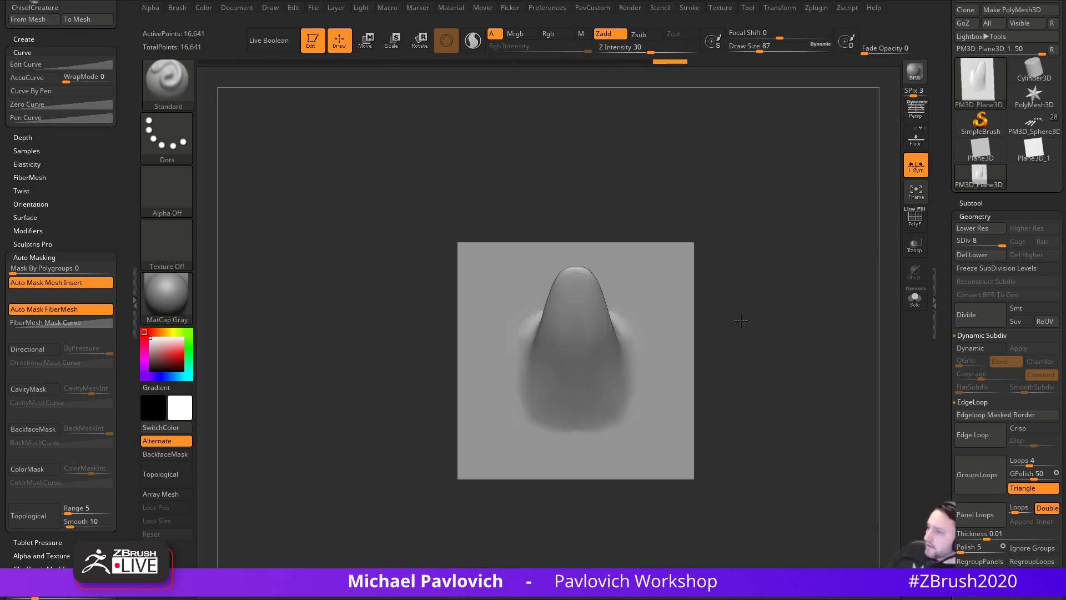
key(1)
drag(747, 257, 737, 263)
key(s)
mouse_move(585, 289)
mouse_down()
mouse_move(578, 253)
mouse_move(559, 295)
mouse_move(567, 275)
mouse_up()
mouse_move(763, 272)
mouse_down()
mouse_move(793, 298)
mouse_move(595, 342)
mouse_up()
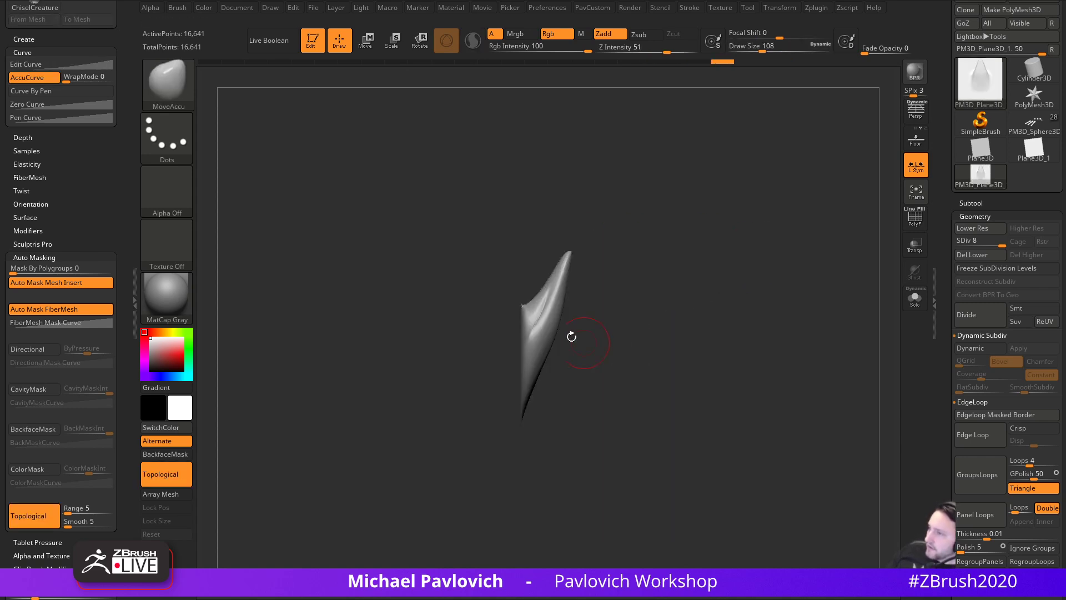
- Lasso-mask the horn's base at a lower level, rotate the free tip with the Gizmo, and restore SDiv 8
key(shift+d)
key(shift+d)
key(shift+d)
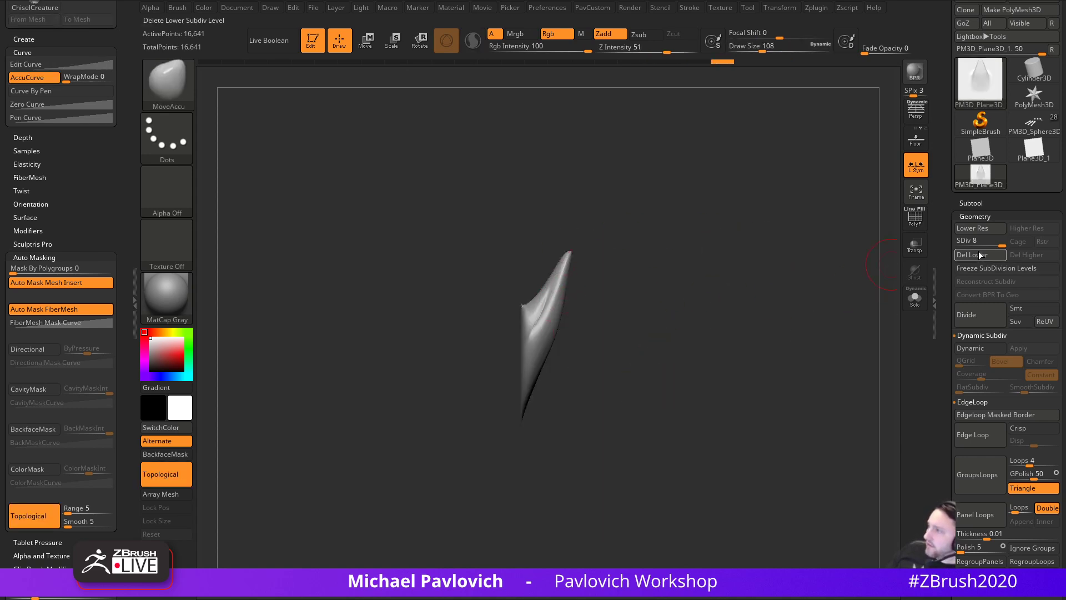
key(d)
key(ctrl)
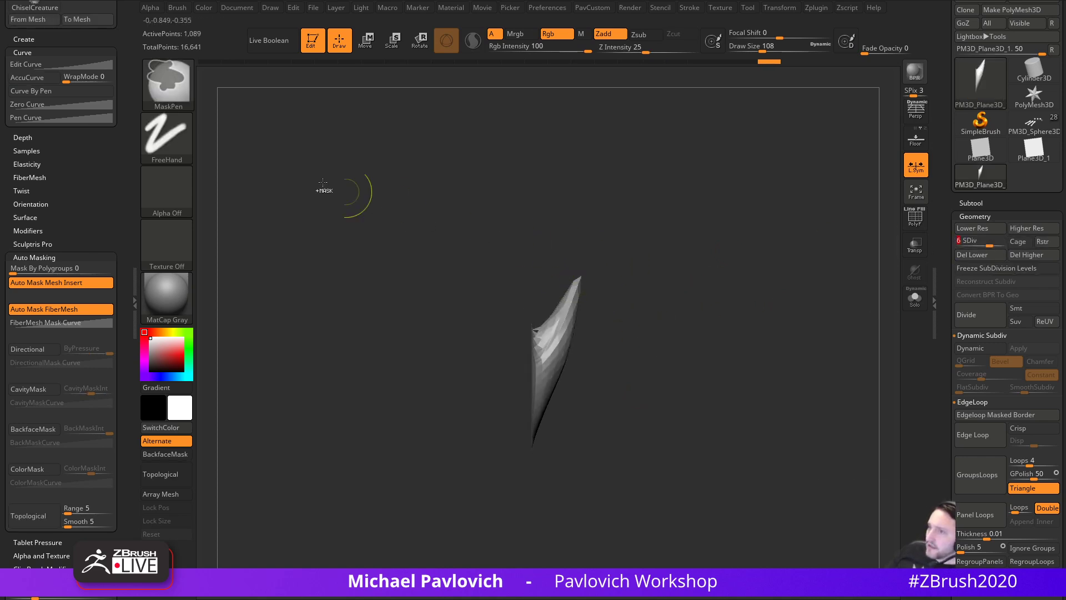
key(b)
click(392, 151)
mouse_move(681, 363)
ctrl+mouse_down()
mouse_move(580, 227)
mouse_move(534, 294)
mouse_move(533, 324)
mouse_move(573, 508)
ctrl+mouse_up()
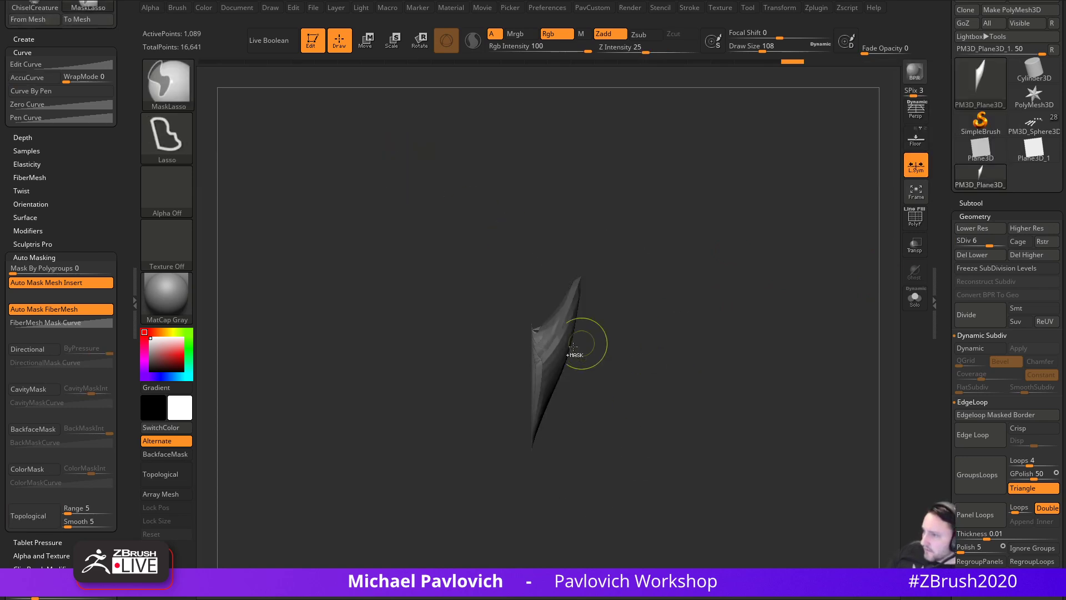
key(w)
alt+click(548, 370)
mouse_move(579, 330)
mouse_down()
mouse_move(589, 340)
mouse_move(651, 324)
mouse_move(777, 331)
mouse_up()
key(q)
key(d)
key(d)
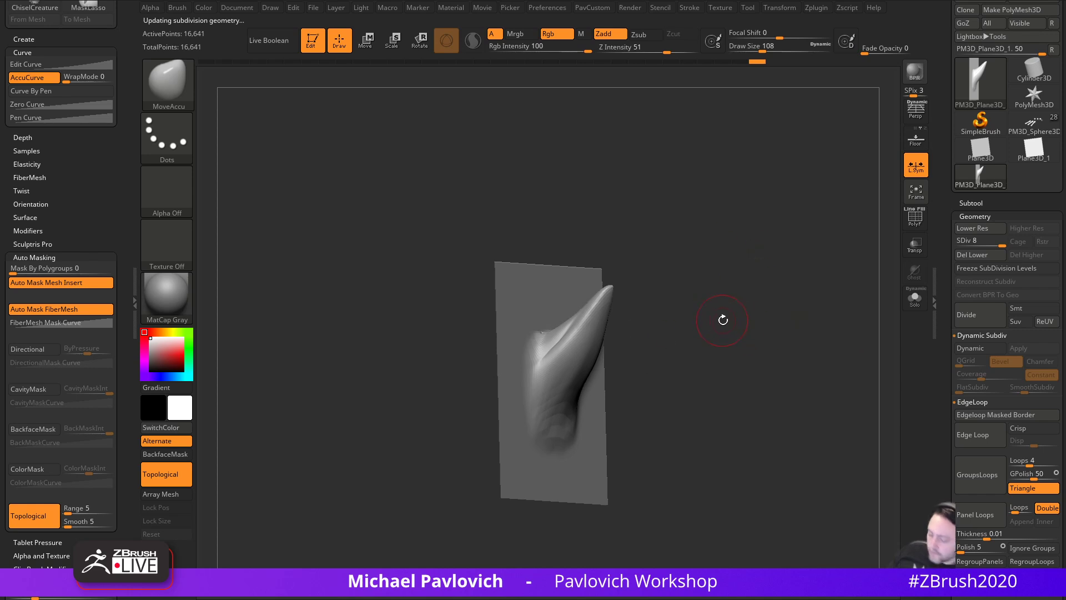
- Try SnakeHook side horns, undo them, and smooth the horn's surface from two angles
key(b)
key(s)
key(h)
drag(707, 321, 642, 379)
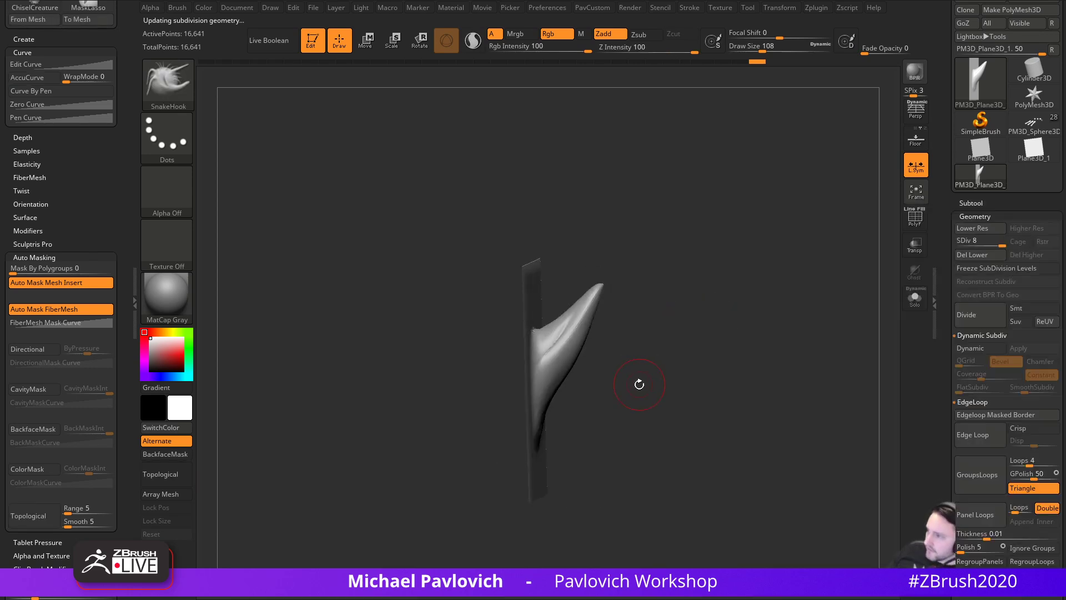
drag(562, 443, 666, 288)
drag(820, 317, 745, 316)
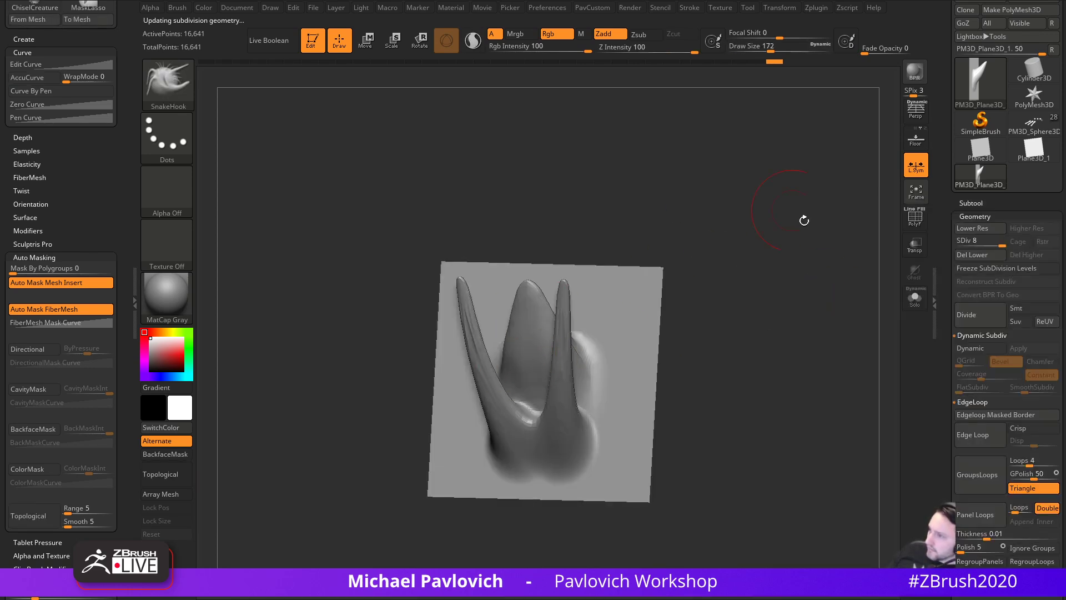
key(ctrl+z)
shift+drag(779, 364, 777, 345)
mouse_move(721, 297)
mouse_down()
mouse_move(621, 369)
mouse_move(596, 360)
mouse_up()
mouse_move(683, 329)
mouse_down()
mouse_move(767, 302)
mouse_move(800, 305)
mouse_up()
mouse_move(528, 366)
shift+mouse_down()
mouse_move(559, 450)
mouse_move(572, 444)
shift+mouse_up()
drag(780, 326, 750, 327)
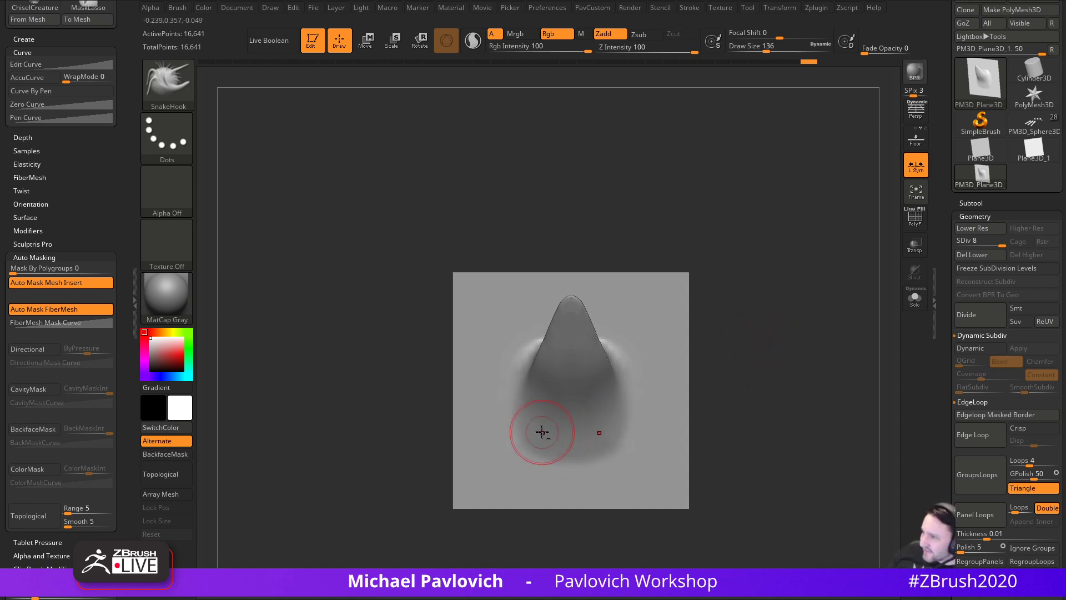
- Carve a symmetrical groove around the horn's base with DamStandard at size 124
key(b)
key(s)
key(t)
key(b)
key(d)
key(s)
key(s)
drag(536, 420, 533, 420)
mouse_move(521, 391)
mouse_down()
mouse_move(518, 420)
mouse_move(571, 455)
mouse_up()
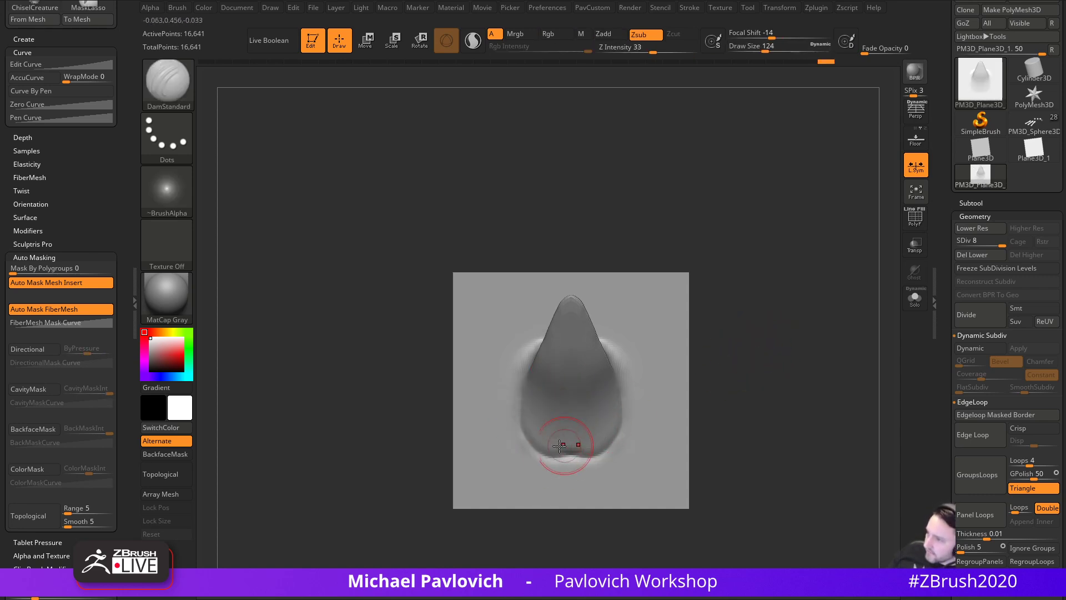
mouse_move(530, 413)
mouse_down()
mouse_move(553, 443)
mouse_move(548, 464)
mouse_move(596, 461)
mouse_move(521, 462)
mouse_move(621, 449)
mouse_up()
- Try a Standard rim at size 112, undo it, and smooth the groove around the base
key(b)
key(s)
key(t)
mouse_move(716, 321)
mouse_down()
mouse_move(764, 290)
mouse_move(770, 342)
mouse_move(734, 417)
mouse_move(728, 388)
mouse_up()
key(ctrl+z)
key(ctrl+z)
key(ctrl+z)
key(ctrl+z)
key(ctrl+z)
shift+drag(534, 416, 539, 450)
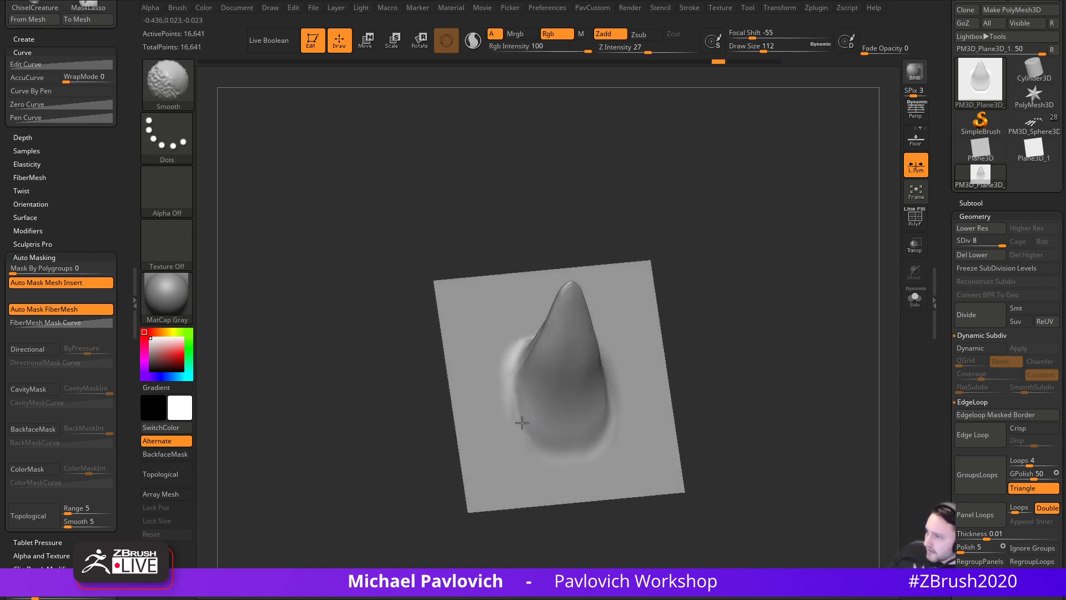
mouse_move(695, 317)
mouse_down()
mouse_move(774, 359)
mouse_move(740, 353)
mouse_move(790, 357)
mouse_move(803, 376)
mouse_up()
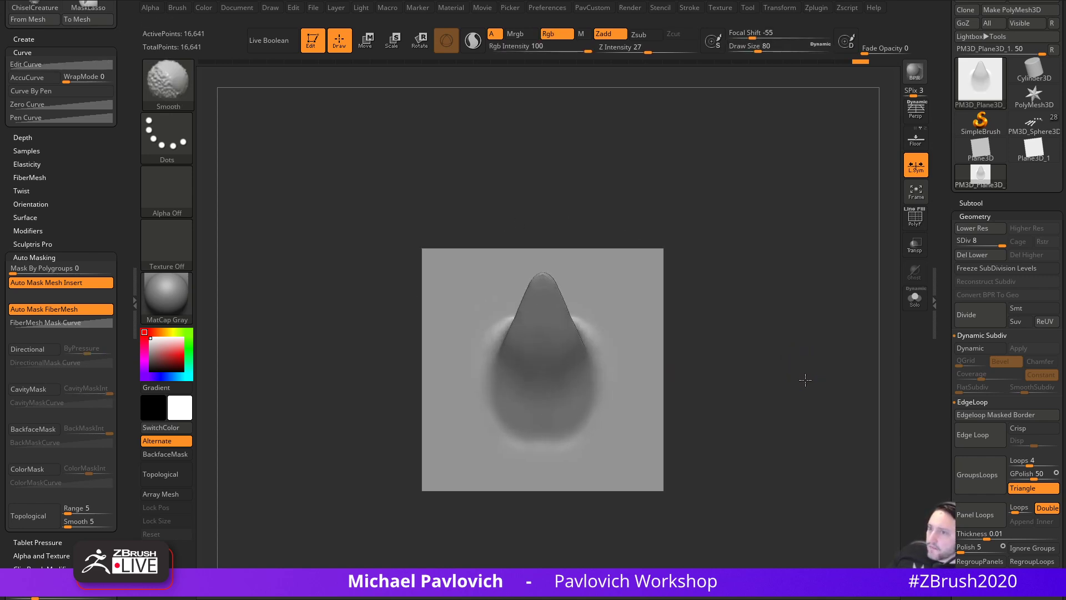
- Pick ChiselCreature from the brush palette and enlarge the brush to size 128
drag(123, 22, 123, 3)
drag(41, 486, 40, 286)
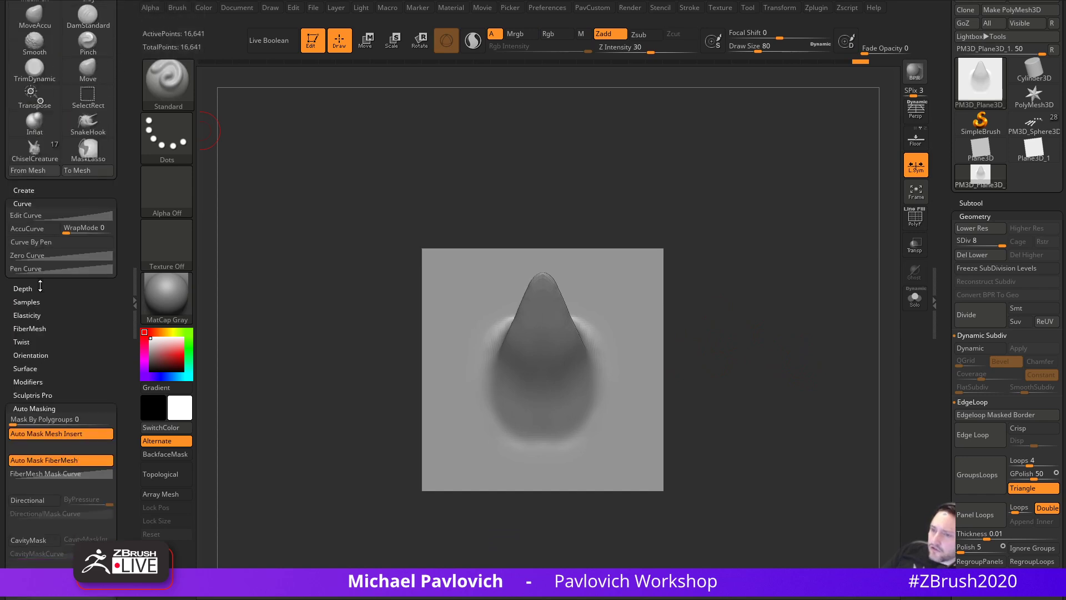
click(28, 192)
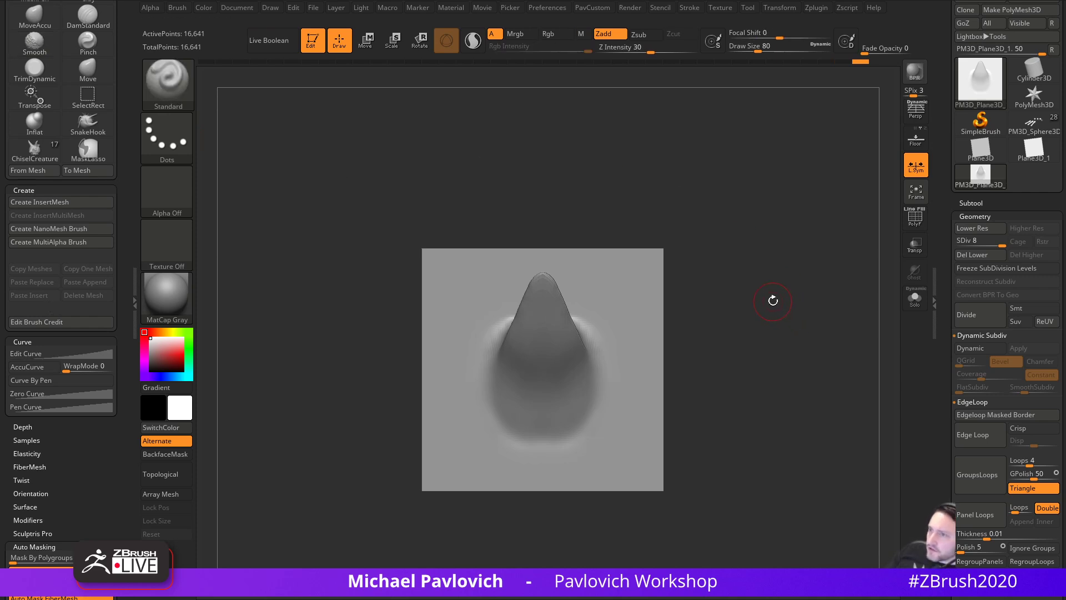
key(bracketright)
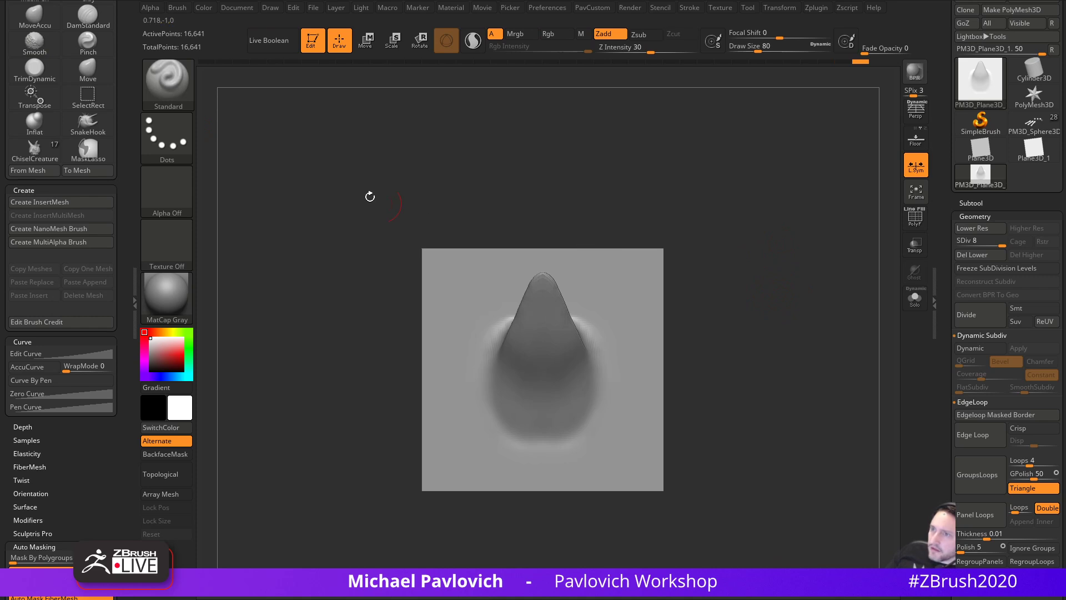
- Start making an alpha from the spike mesh with Alpha > From Mesh, then cancel it
key(b)
key(c)
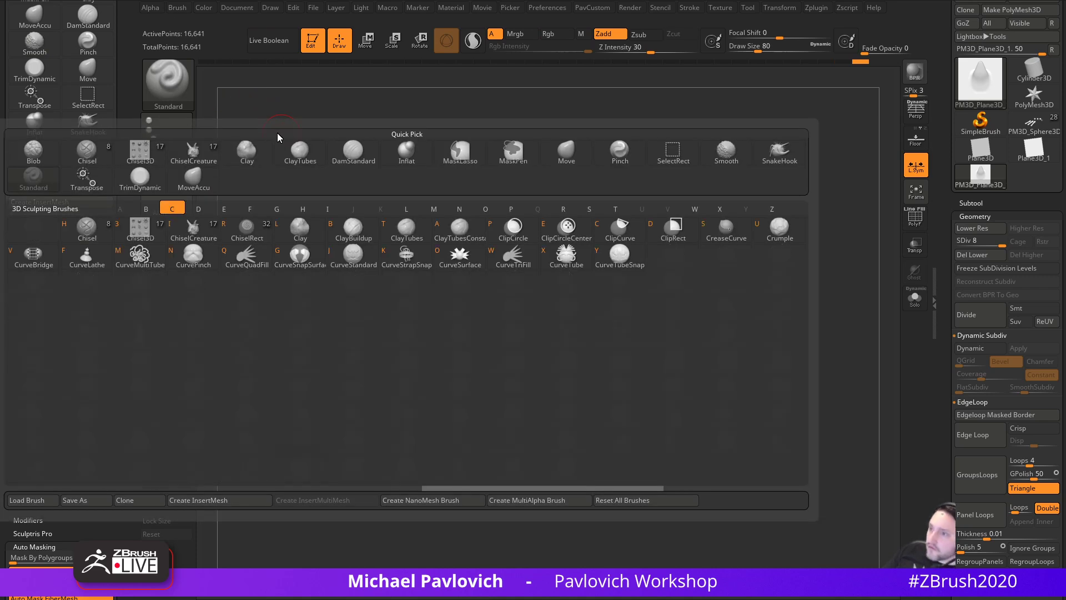
click(201, 150)
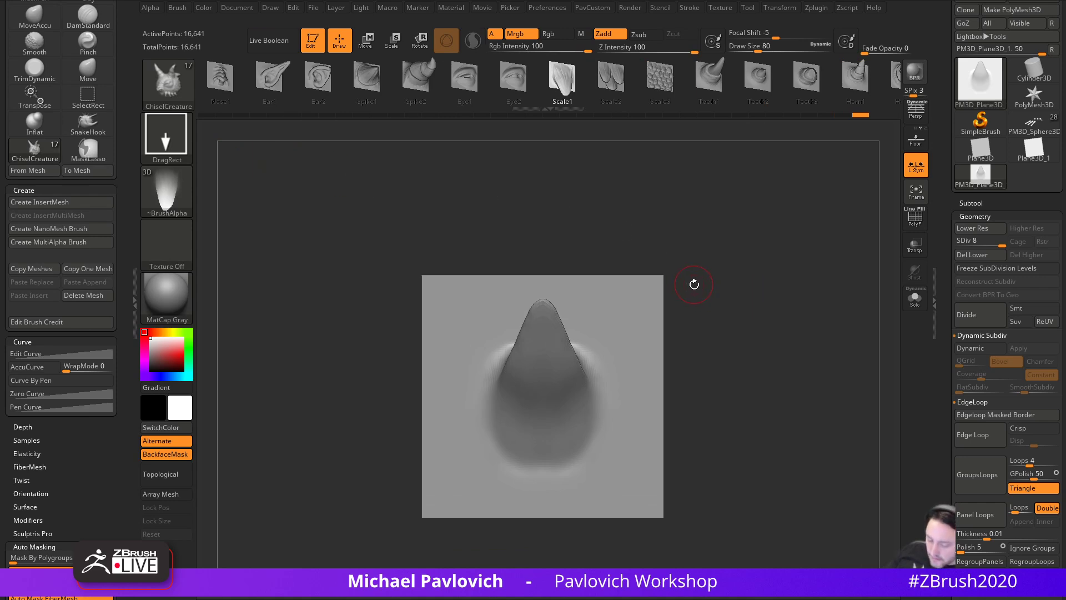
key(b)
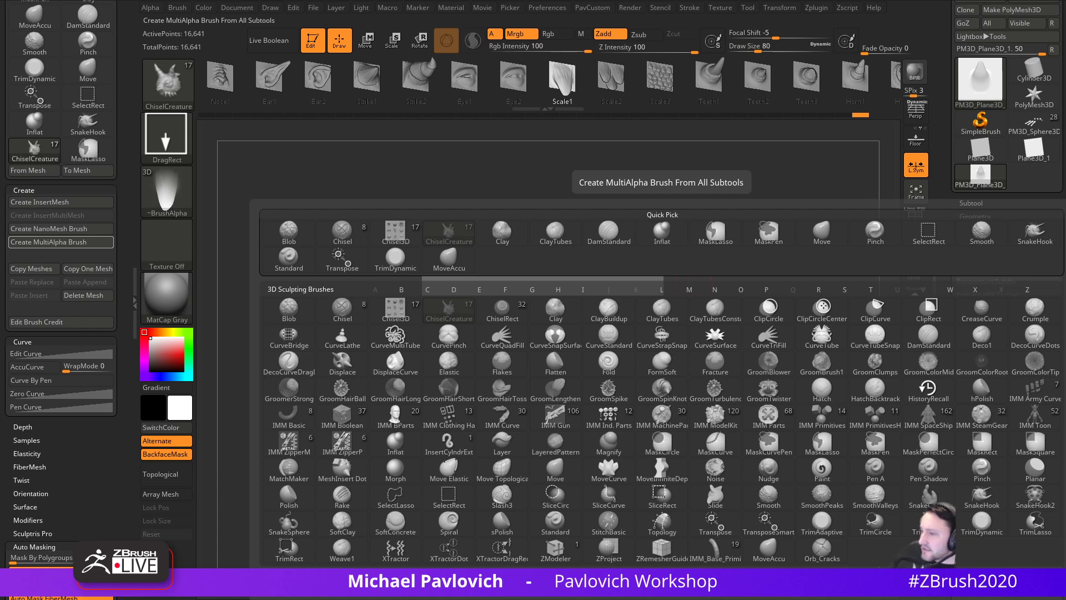
click(153, 9)
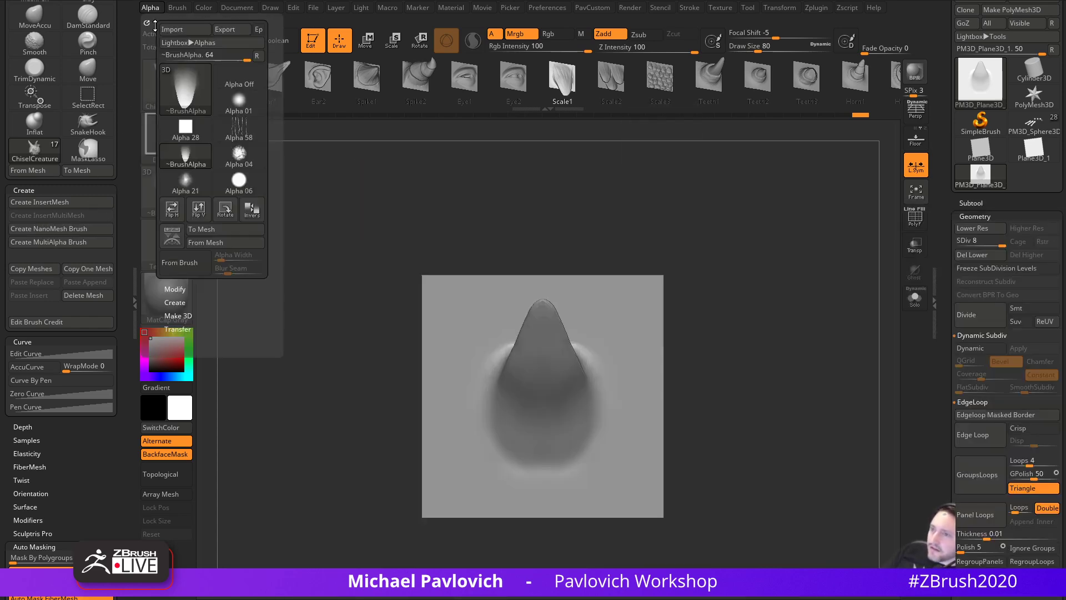
click(175, 303)
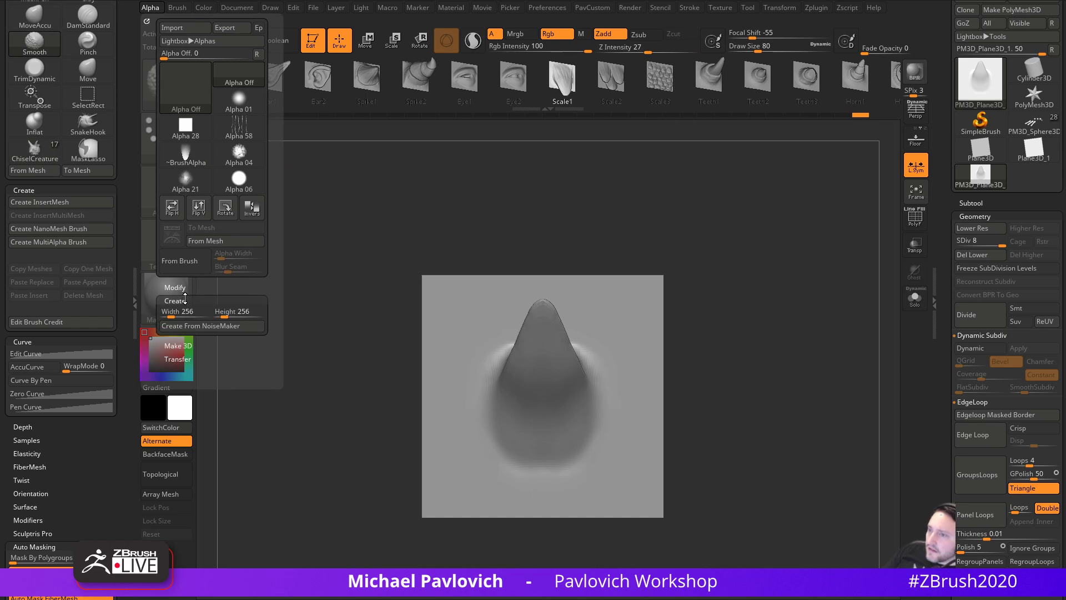
click(224, 242)
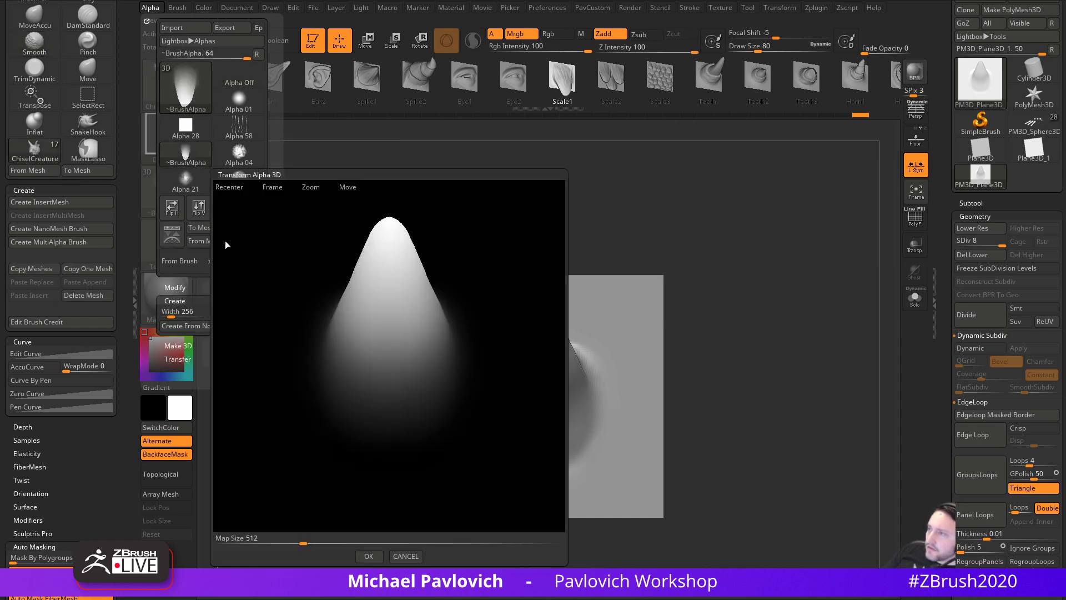
click(408, 553)
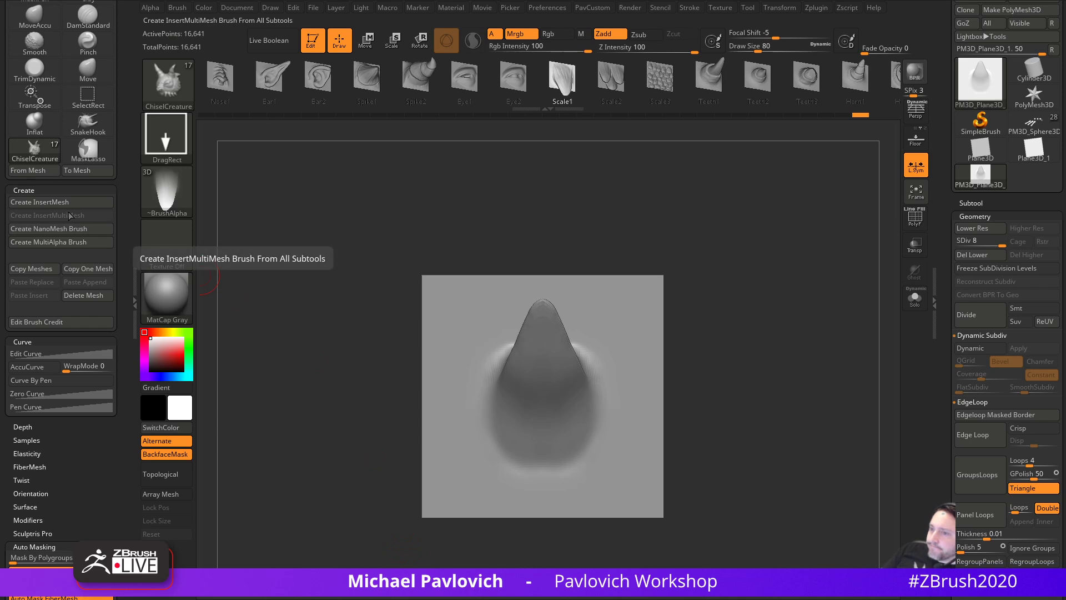
- Turn the spike into an InsertMultiMesh brush and select ChiselCreature
click(71, 245)
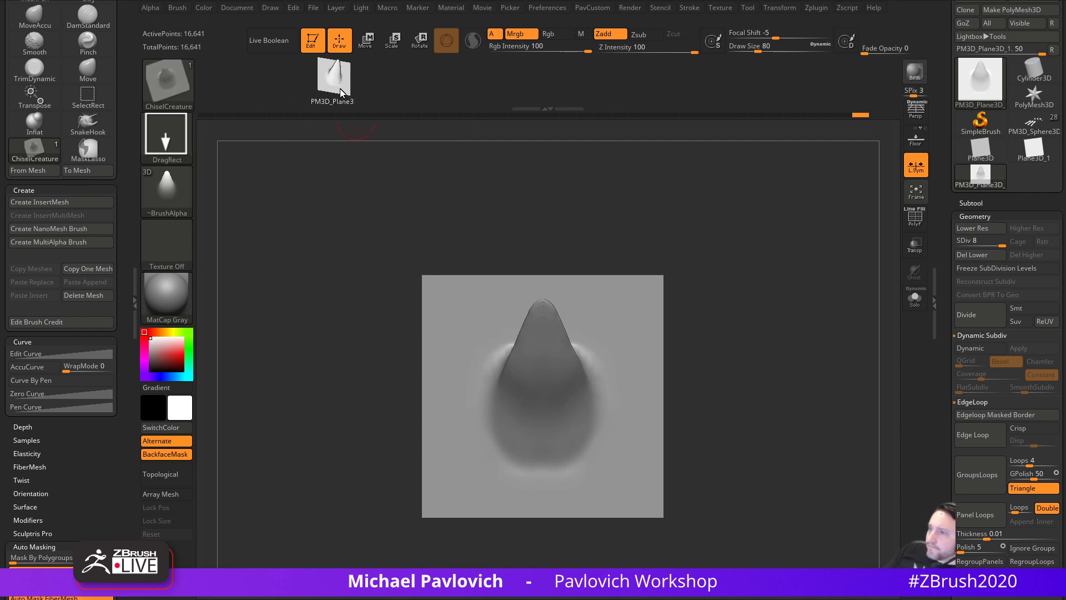
click(178, 83)
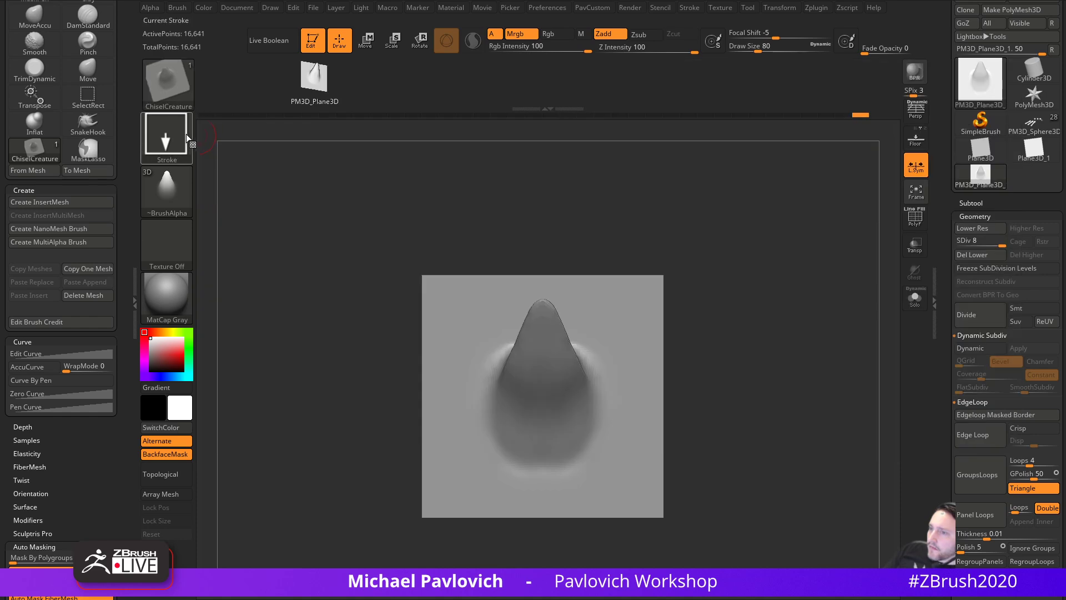
click(178, 83)
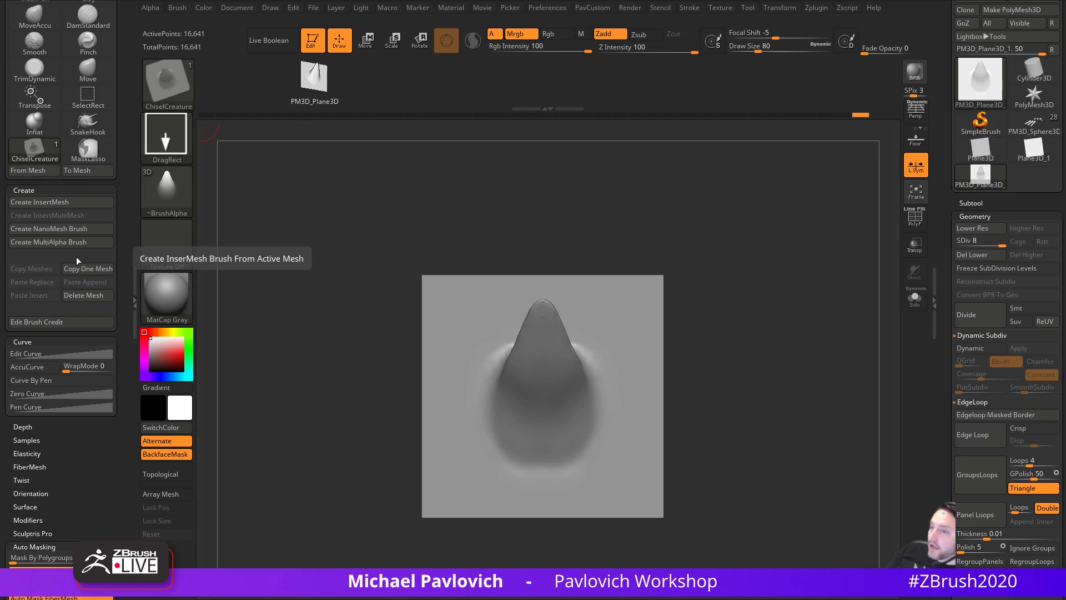
- Stamp several test spikes onto the plane with DragRect, then undo them all
drag(714, 321, 744, 324)
drag(516, 438, 524, 479)
key(ctrl+z)
drag(485, 443, 491, 393)
drag(519, 466, 523, 439)
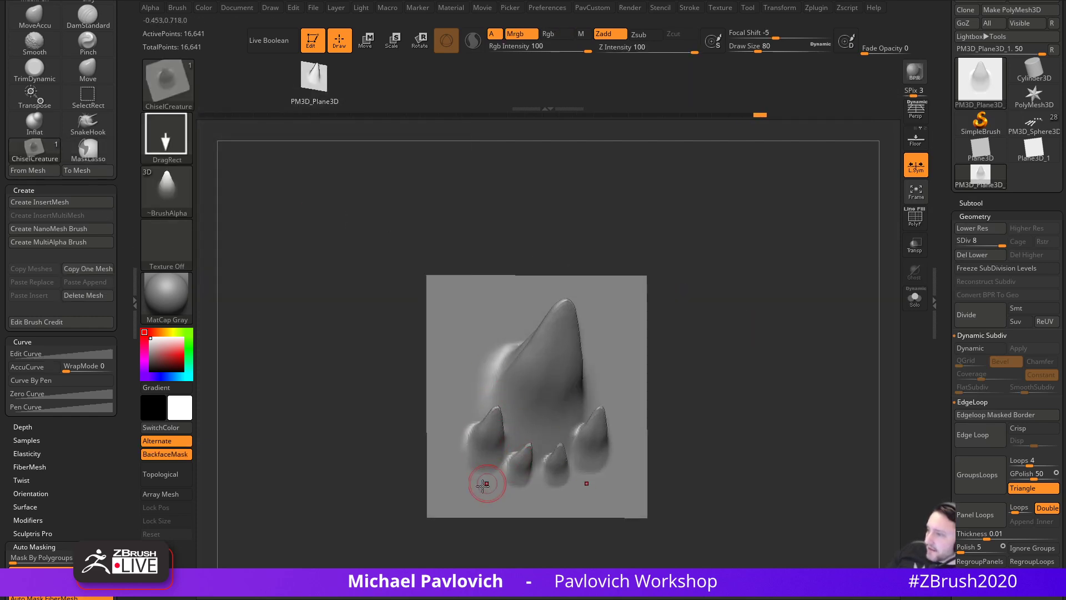
drag(482, 489, 488, 459)
key(ctrl+z)
key(ctrl+z)
key(ctrl+z)
key(ctrl+z)
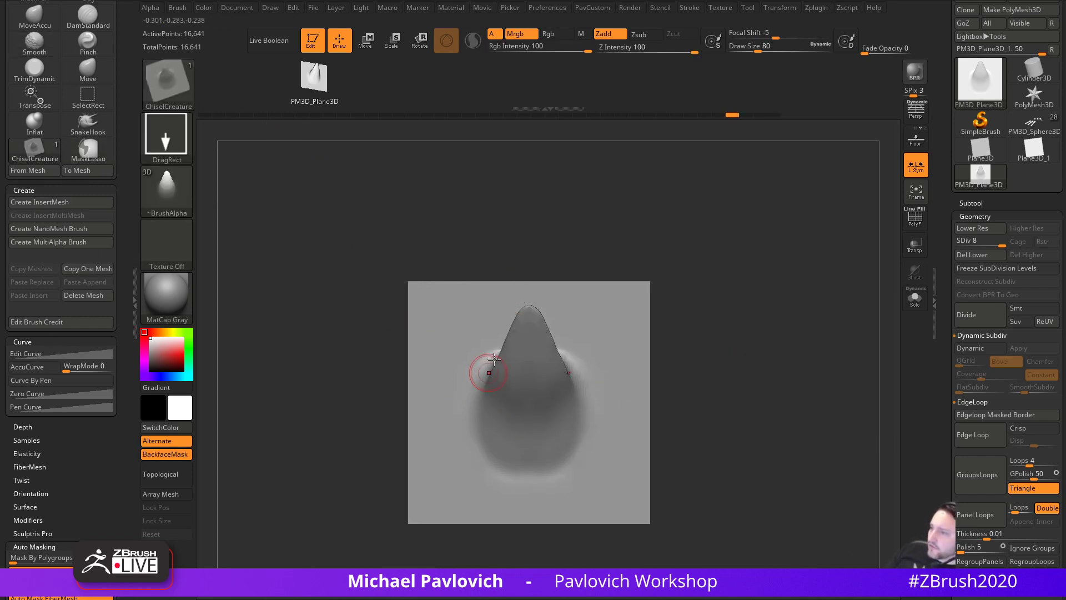
scroll(1032, 247, up, 3)
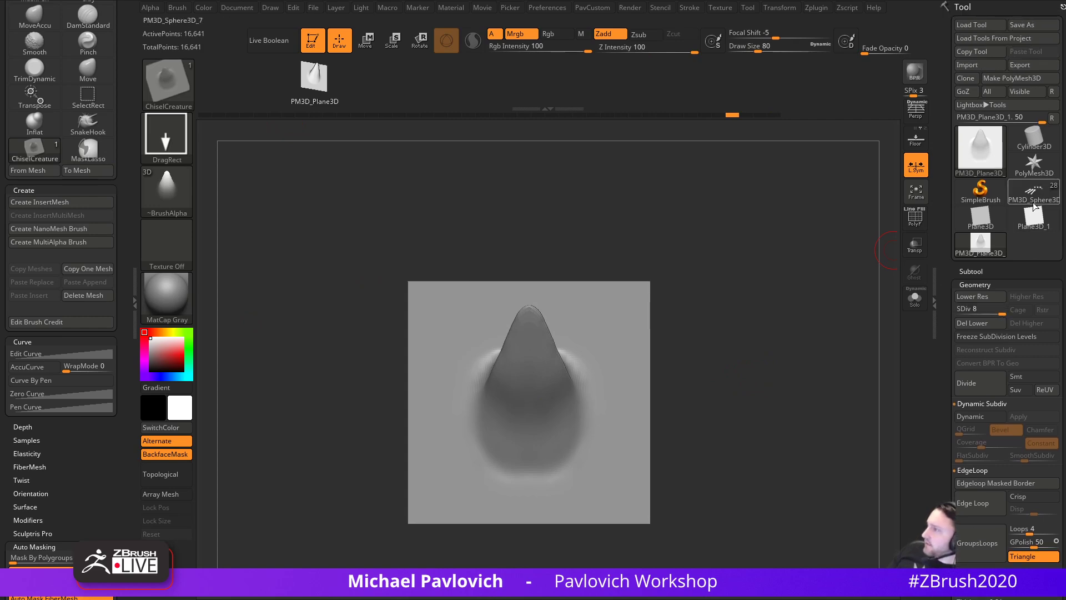
- Switch to the PM3D_Sphere3D centipede model and pull spikes out of the lower left leg
click(1034, 203)
mouse_move(830, 372)
mouse_down()
mouse_move(791, 312)
mouse_move(828, 372)
mouse_up()
mouse_move(350, 439)
alt+mouse_down()
mouse_move(385, 481)
mouse_move(537, 347)
mouse_move(520, 500)
alt+mouse_up()
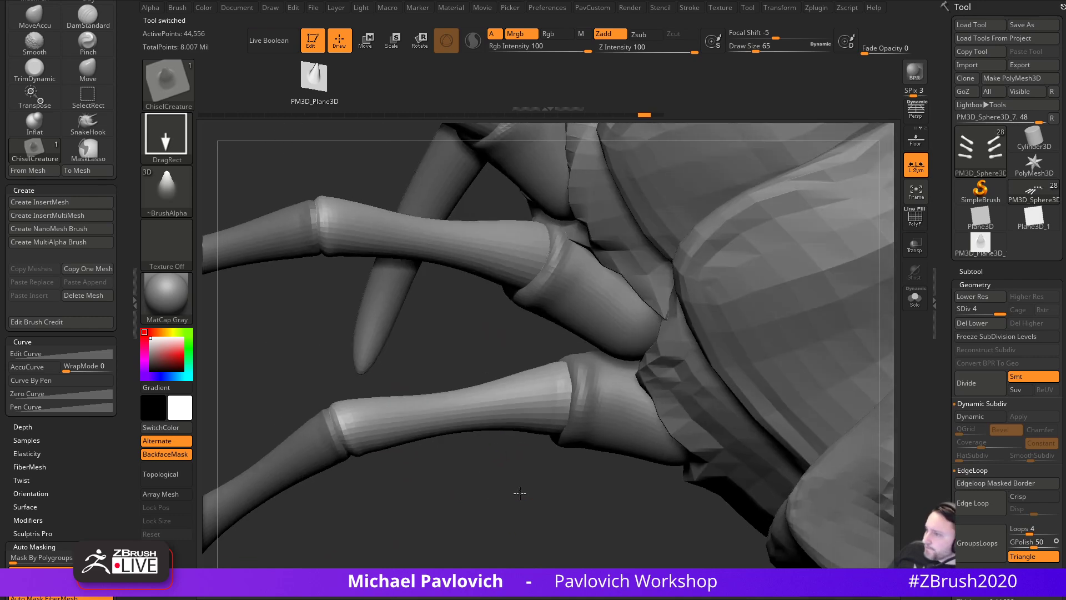
drag(544, 394, 501, 391)
drag(482, 472, 670, 465)
drag(734, 461, 702, 534)
drag(641, 494, 657, 487)
mouse_move(789, 459)
mouse_down()
mouse_move(766, 424)
mouse_move(700, 395)
mouse_move(722, 442)
mouse_move(734, 416)
mouse_up()
- Subdivide the legs, shrink the brush, and add two larger spikes along the front leg
key(ctrl)
key(d)
key([)
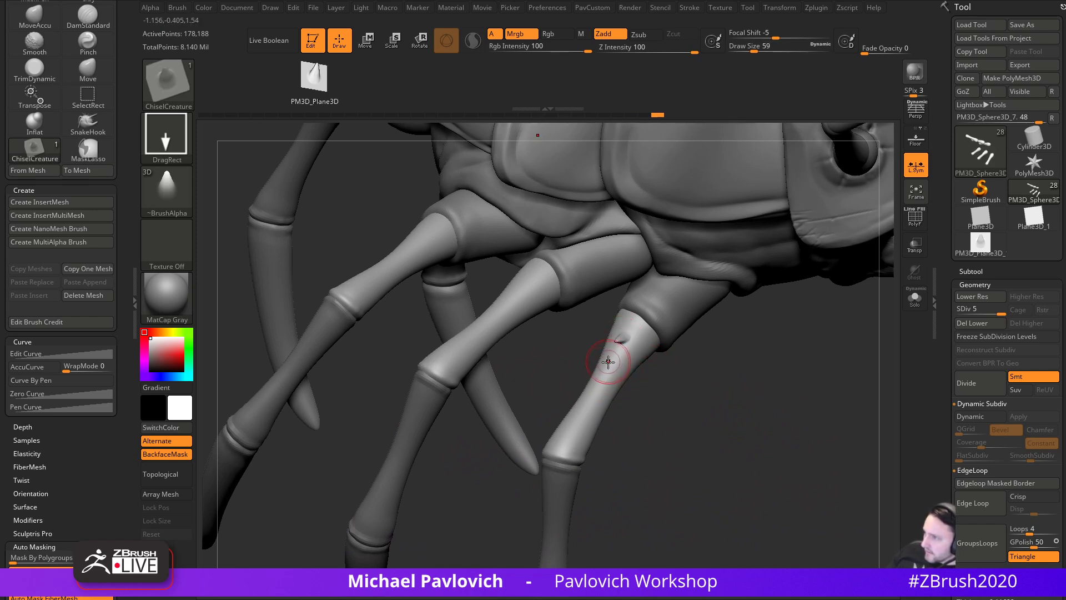
drag(600, 378, 555, 448)
alt+drag(650, 469, 716, 457)
mouse_move(701, 509)
mouse_down()
mouse_move(633, 499)
mouse_move(632, 488)
mouse_move(802, 467)
mouse_move(776, 448)
mouse_up()
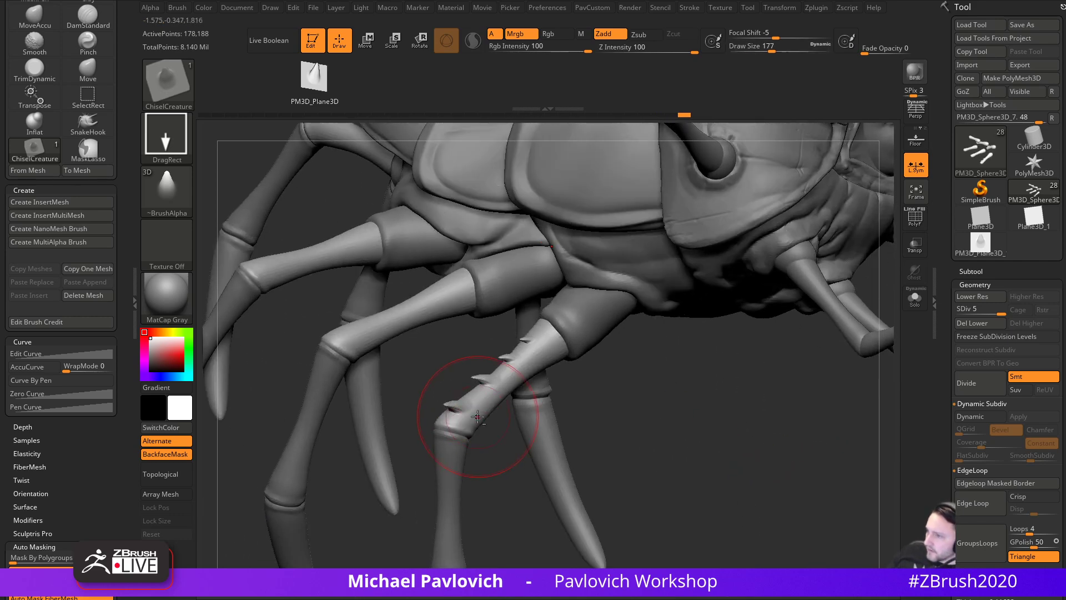
- Try smoothing the surface beside the leg spikes, then undo the smoothing
right_drag(477, 416, 469, 381)
shift+drag(504, 339, 493, 339)
key(s)
mouse_move(502, 405)
mouse_down()
mouse_move(592, 418)
mouse_move(583, 410)
mouse_up()
key(ctrl+z)
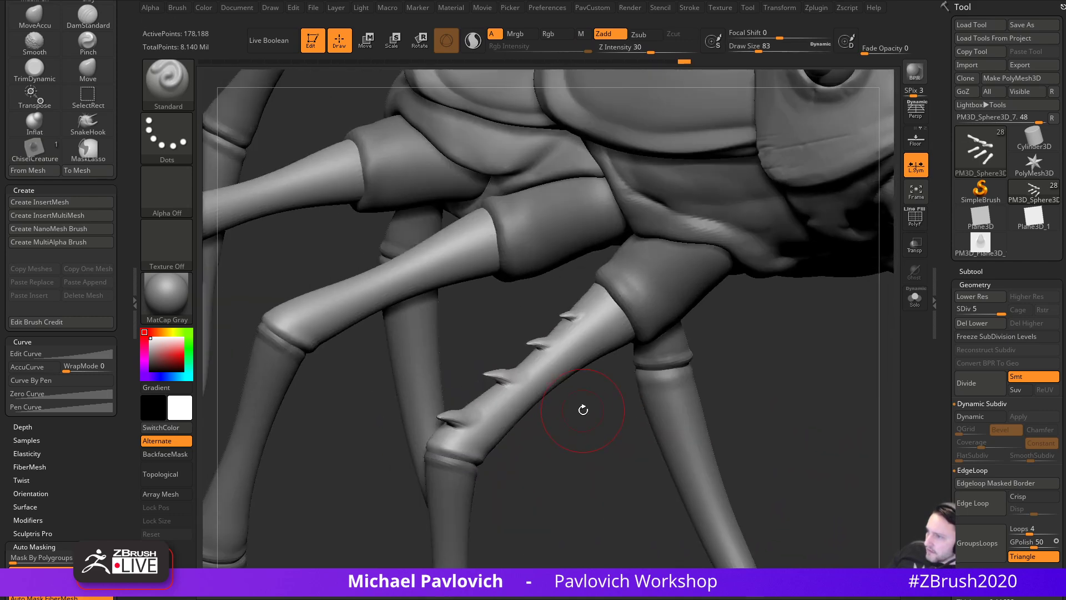
drag(569, 445, 558, 442)
key(s)
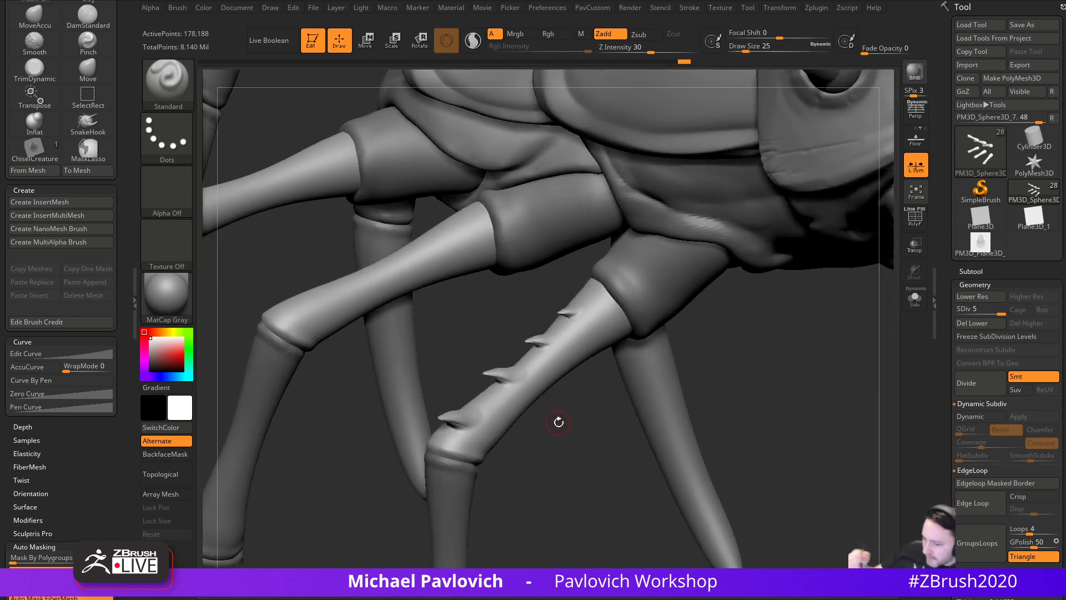
drag(745, 425, 791, 479)
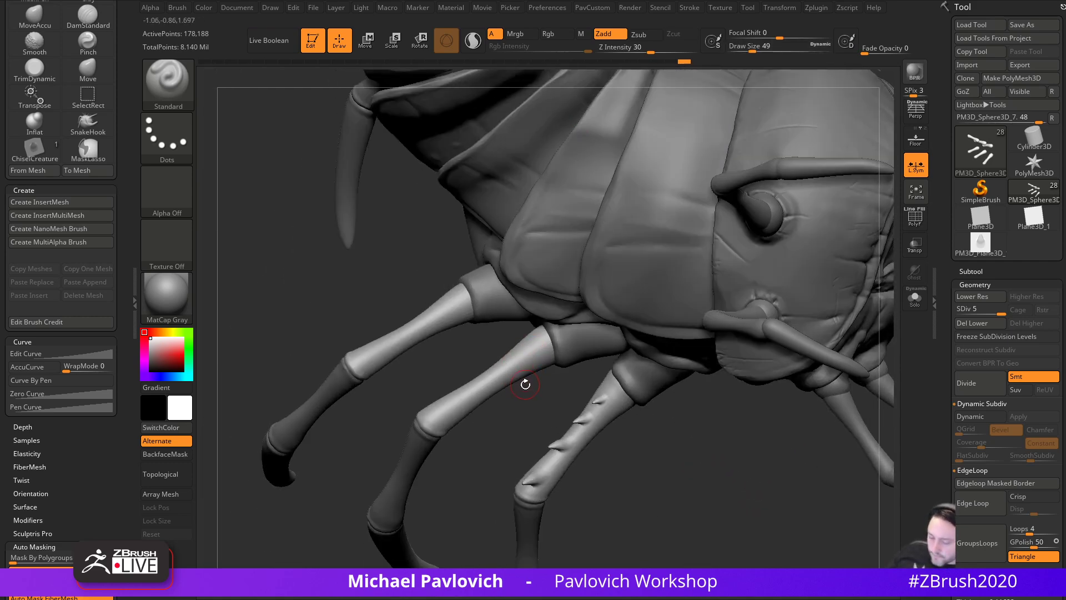
- Reselect the ChiselCreature brush and stamp spikes on the middle and lower legs
key(b)
click(311, 310)
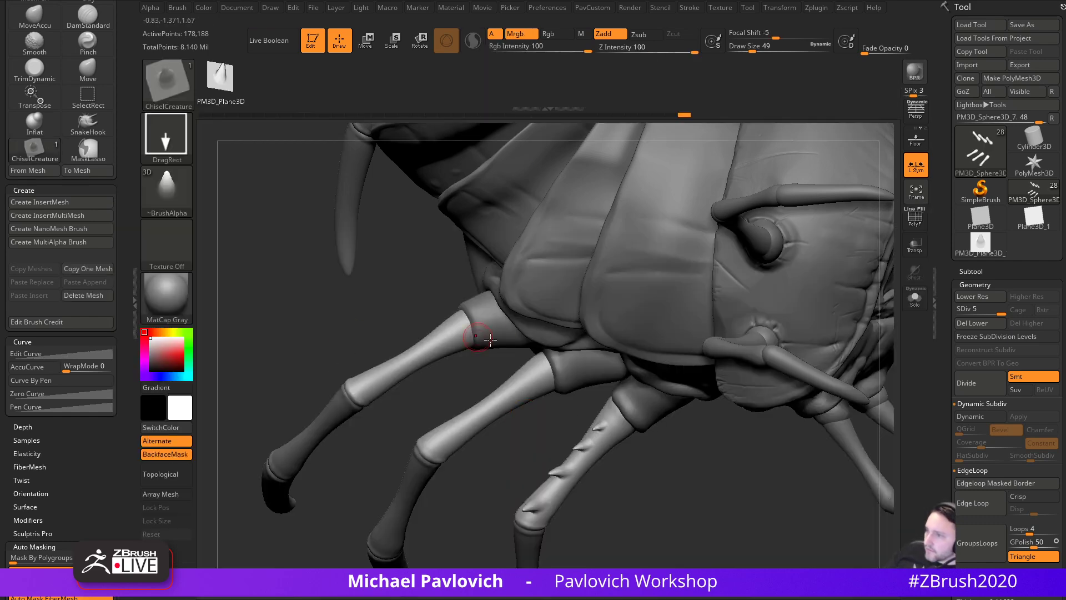
right_drag(516, 378, 519, 385)
key(ctrl+z)
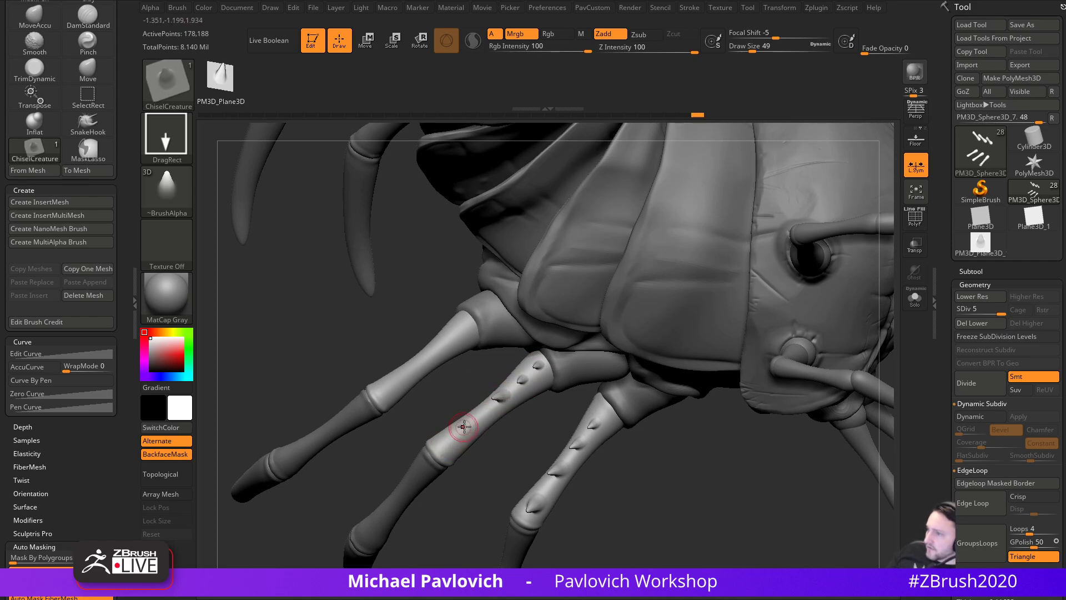
drag(453, 438, 446, 451)
right_drag(466, 467, 373, 444)
right_drag(310, 426, 506, 376)
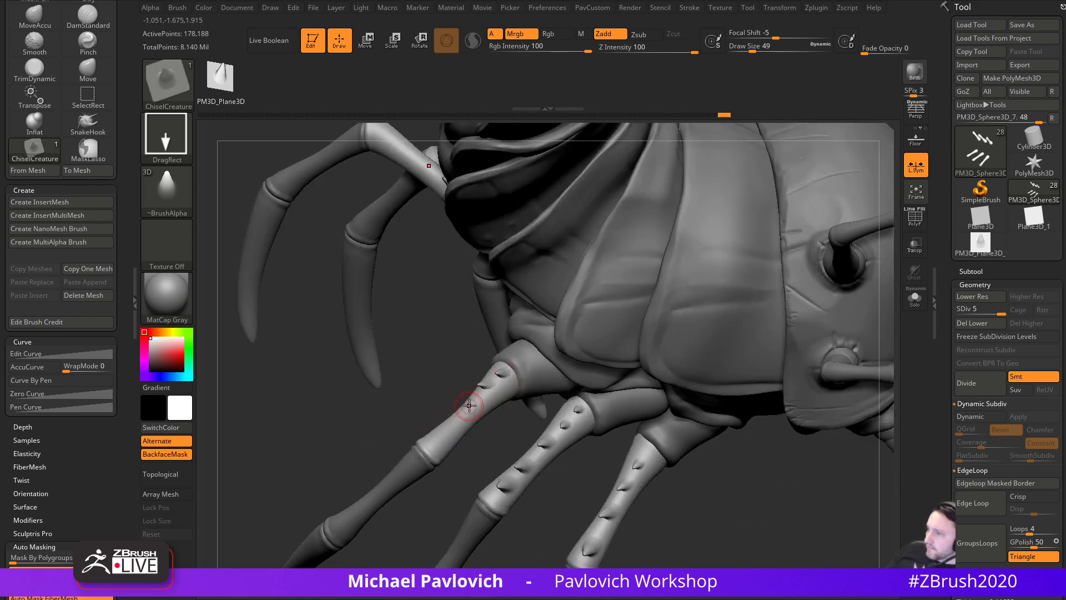
drag(436, 433, 422, 451)
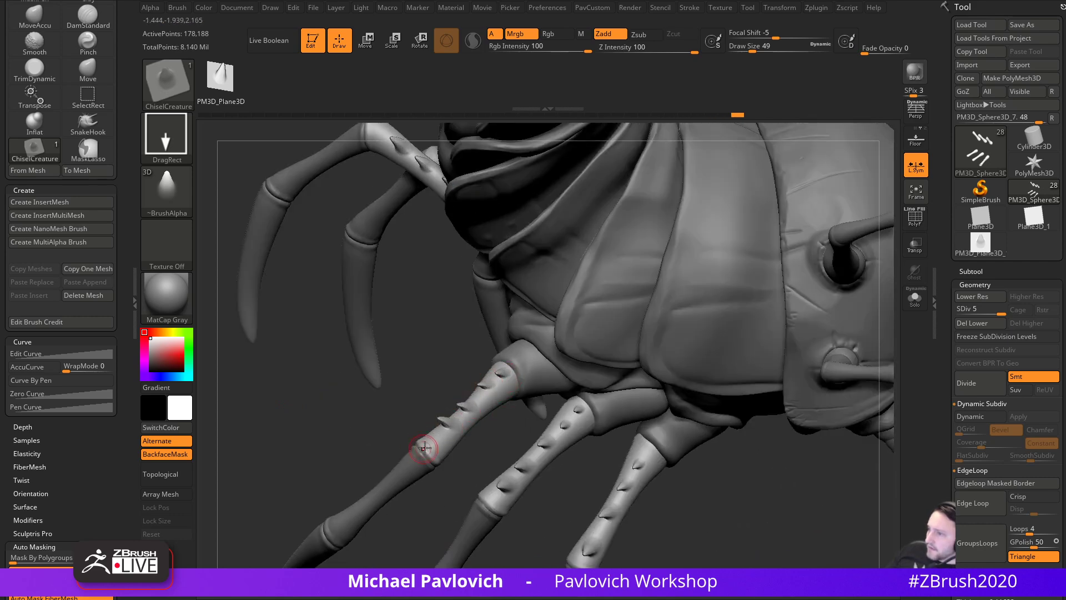
mouse_move(362, 467)
mouse_down()
mouse_move(276, 447)
mouse_move(322, 502)
mouse_move(635, 419)
mouse_move(548, 440)
mouse_move(559, 387)
mouse_up()
- Select the middle-leg subtool, subdivide it with Ctrl+D, and insert spikes along it
alt+click(521, 381)
drag(687, 357, 717, 444)
key(ctrl+d)
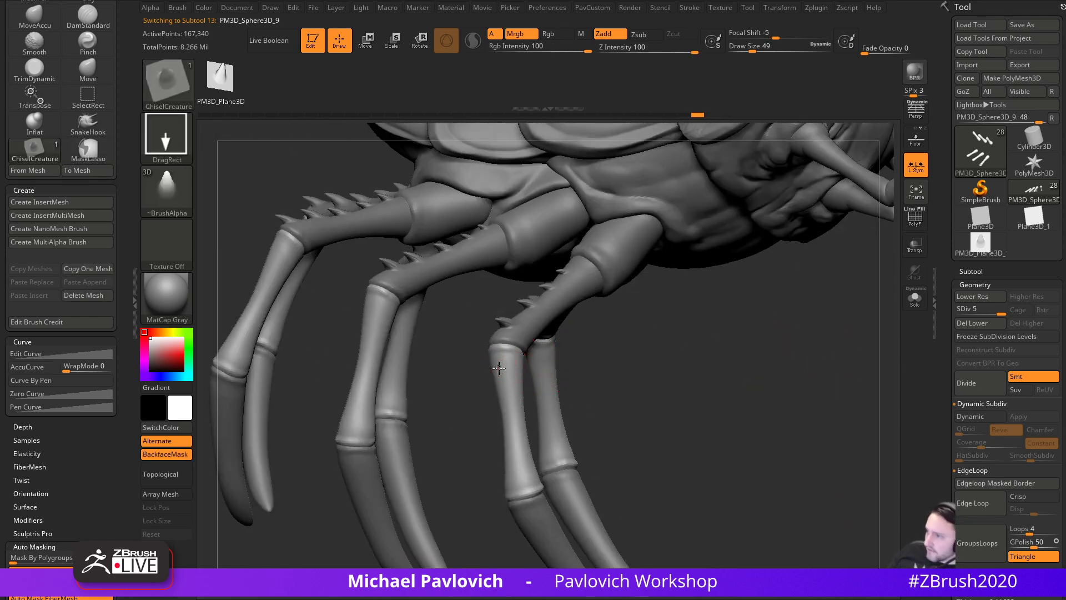
drag(594, 356, 651, 415)
drag(439, 394, 474, 473)
mouse_move(527, 479)
mouse_down()
mouse_move(518, 482)
mouse_move(535, 498)
mouse_up()
drag(460, 426, 462, 437)
mouse_move(426, 469)
mouse_down()
mouse_move(428, 478)
mouse_move(400, 409)
mouse_move(420, 444)
mouse_move(367, 438)
mouse_move(339, 493)
mouse_move(312, 409)
mouse_move(343, 538)
mouse_move(295, 448)
mouse_move(355, 442)
mouse_up()
- Switch to the Standard brush, select the leg-base segments, and shrink the brush
key(b)
key(s)
key(t)
alt+click(613, 290)
alt+drag(722, 364, 600, 444)
key(s)
mouse_move(648, 476)
alt+mouse_down()
mouse_move(648, 464)
mouse_move(663, 470)
mouse_move(272, 422)
mouse_move(489, 484)
alt+mouse_up()
alt+drag(472, 531, 529, 414)
- Select the claw subtool and bend a claw tip into a sharper curve with MoveAccu
alt+click(420, 405)
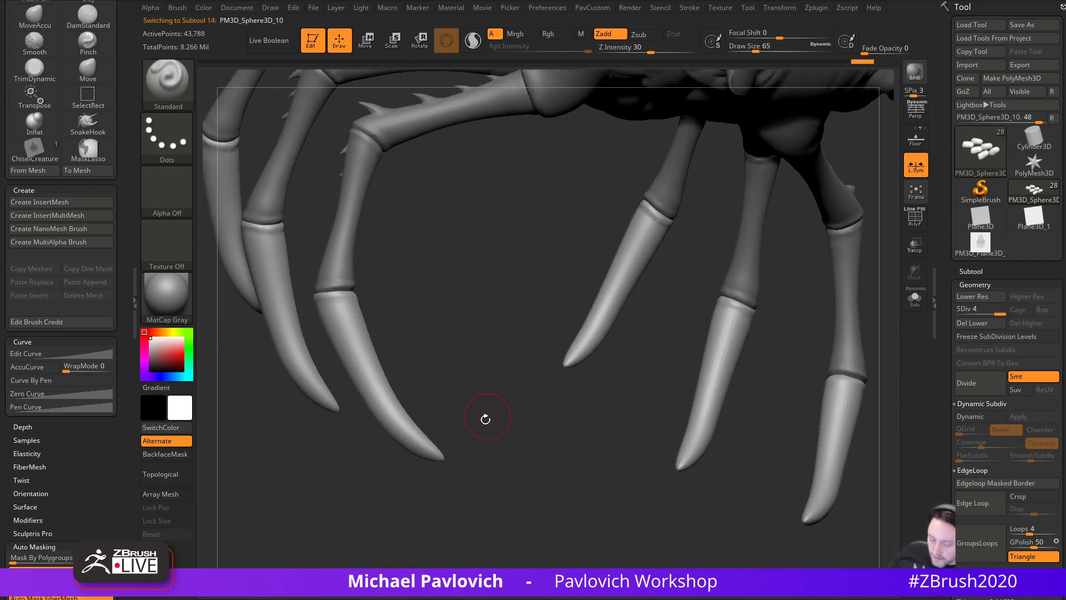
key(1)
drag(458, 463, 462, 465)
alt+drag(445, 405, 572, 458)
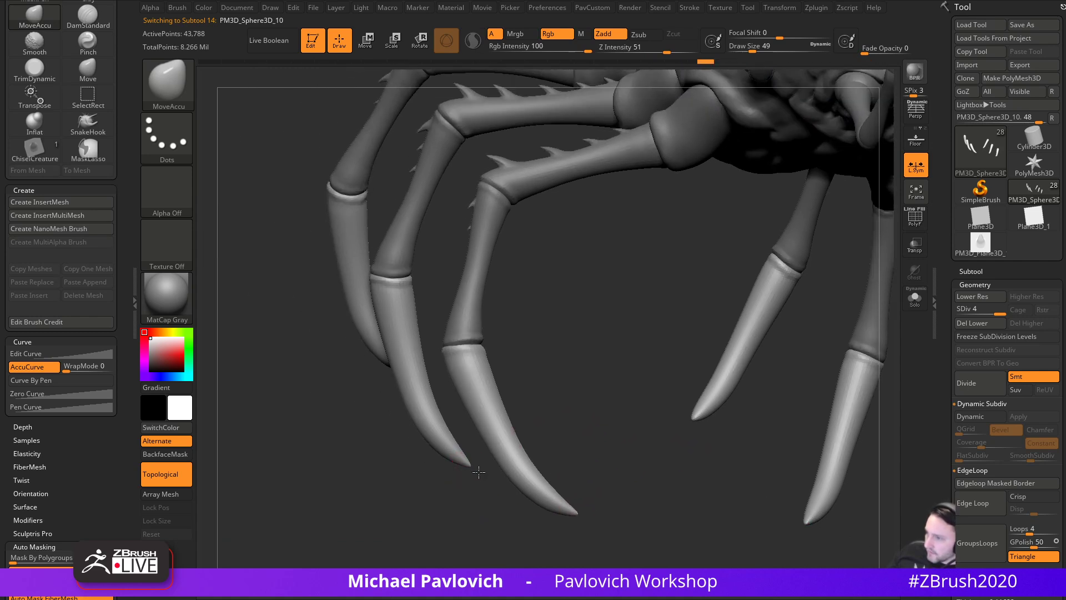
drag(358, 460, 459, 465)
drag(451, 525, 572, 499)
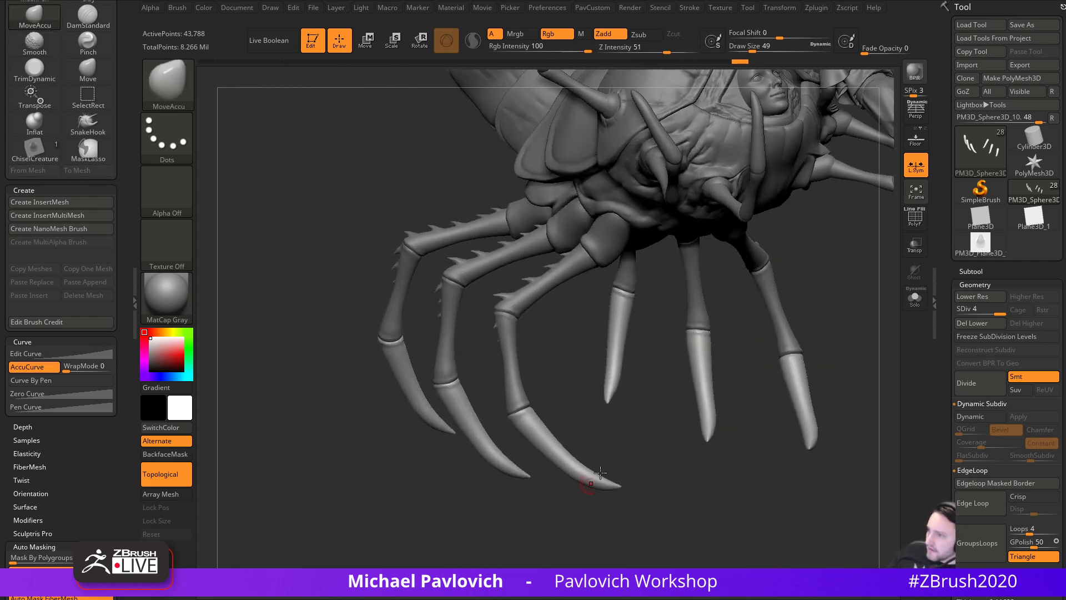
alt+right_drag(560, 368, 538, 530)
- Select the leg-joint segments, return to the Standard brush, and adjust the brush size
alt+click(624, 305)
mouse_move(623, 305)
alt+right_down()
mouse_move(544, 439)
mouse_move(533, 506)
alt+right_up()
key(b)
key(s)
key(t)
key(s)
drag(531, 506, 536, 504)
alt+right_drag(578, 428, 608, 517)
mouse_move(608, 517)
ctrl+right_down()
mouse_move(615, 487)
mouse_move(650, 494)
ctrl+right_up()
key(s)
drag(650, 495, 648, 495)
alt+right_drag(661, 489, 760, 335)
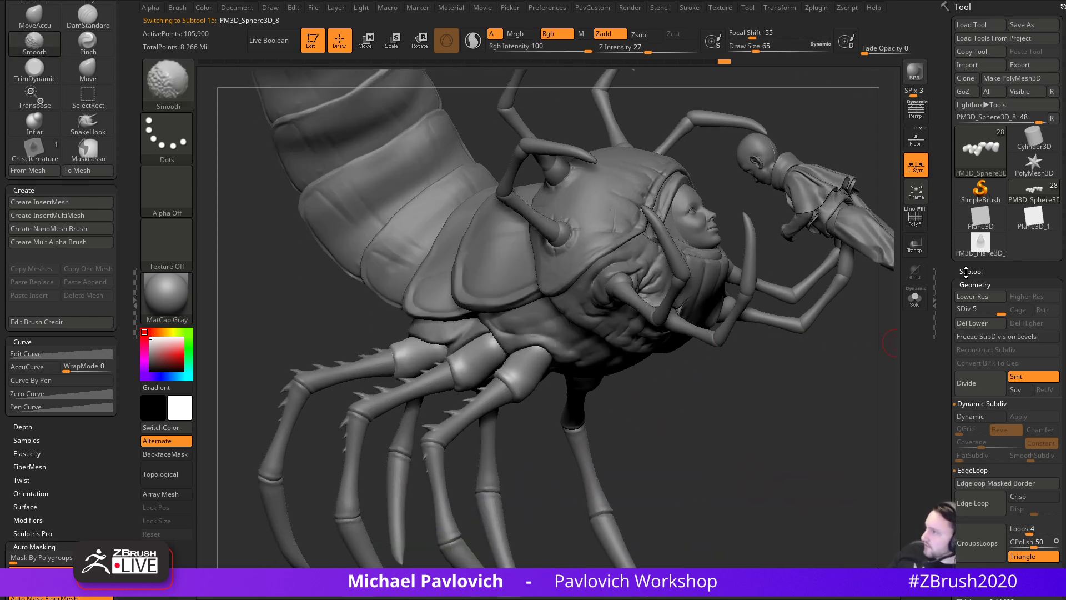
- Duplicate PM3D_Sphere3D_11, move it out of the AangFace folder, and make it visible
click(966, 271)
click(988, 479)
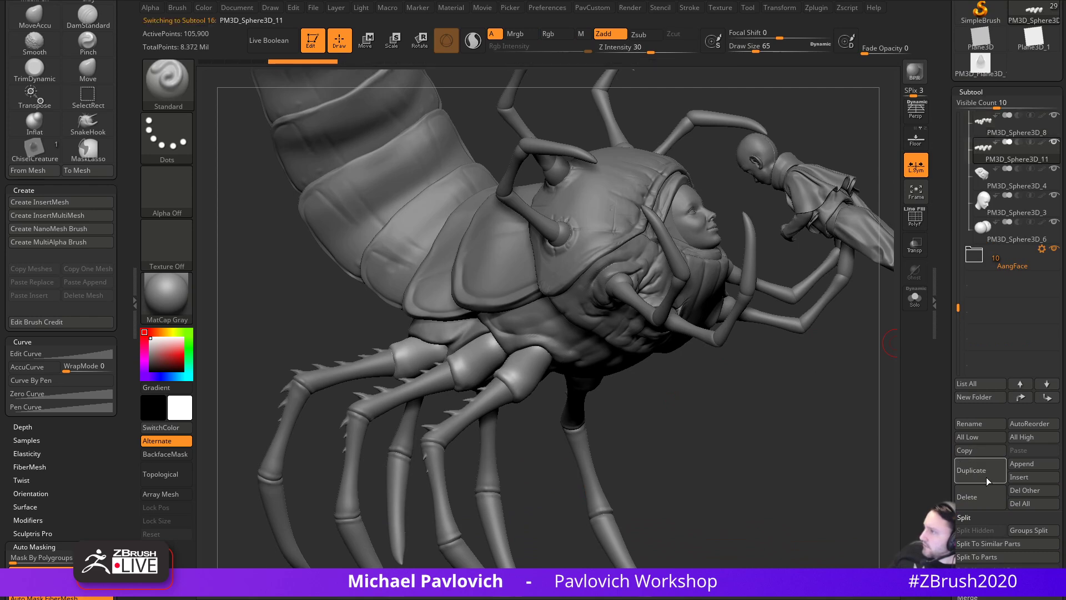
shift+click(1045, 400)
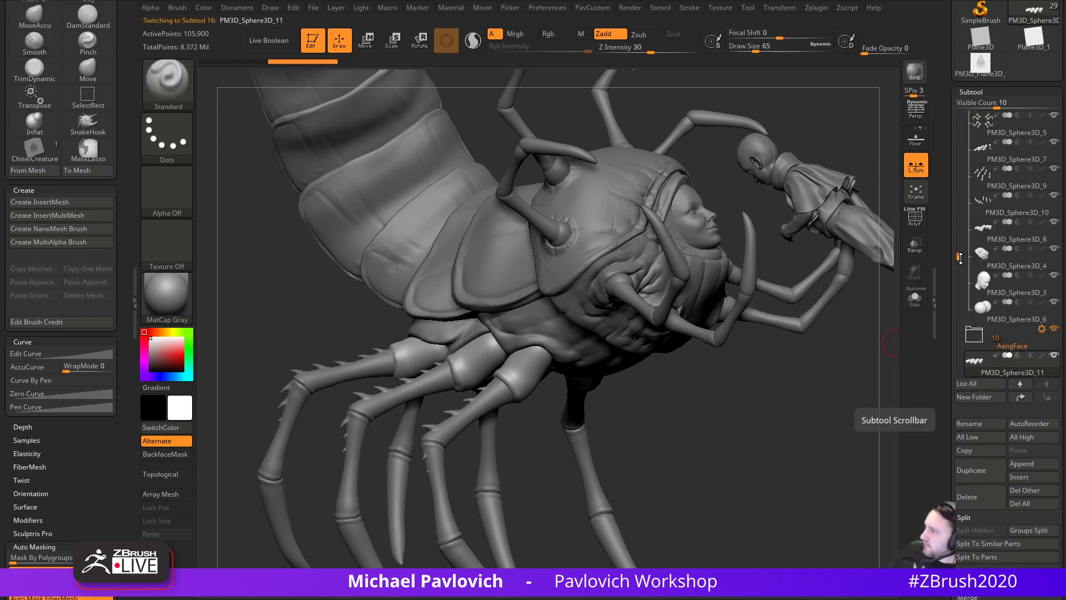
drag(960, 256, 956, 118)
click(980, 133)
click(1008, 185)
- Browse the masking brushes without changing them, then turn on PolyF to show polygroups
alt+right_drag(595, 414, 612, 373)
mouse_move(752, 353)
alt+right_down()
mouse_move(774, 411)
mouse_move(772, 472)
alt+right_up()
key(s)
mouse_move(600, 374)
mouse_down()
mouse_move(615, 372)
mouse_move(605, 372)
mouse_up()
alt+right_drag(624, 296, 617, 444)
key(ctrl)
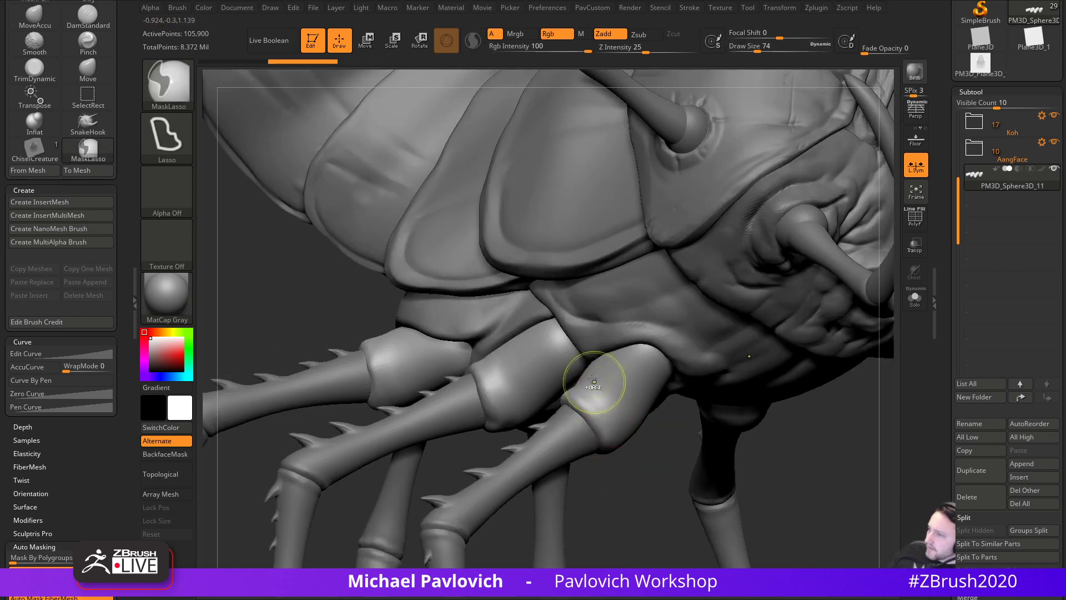
click(174, 99)
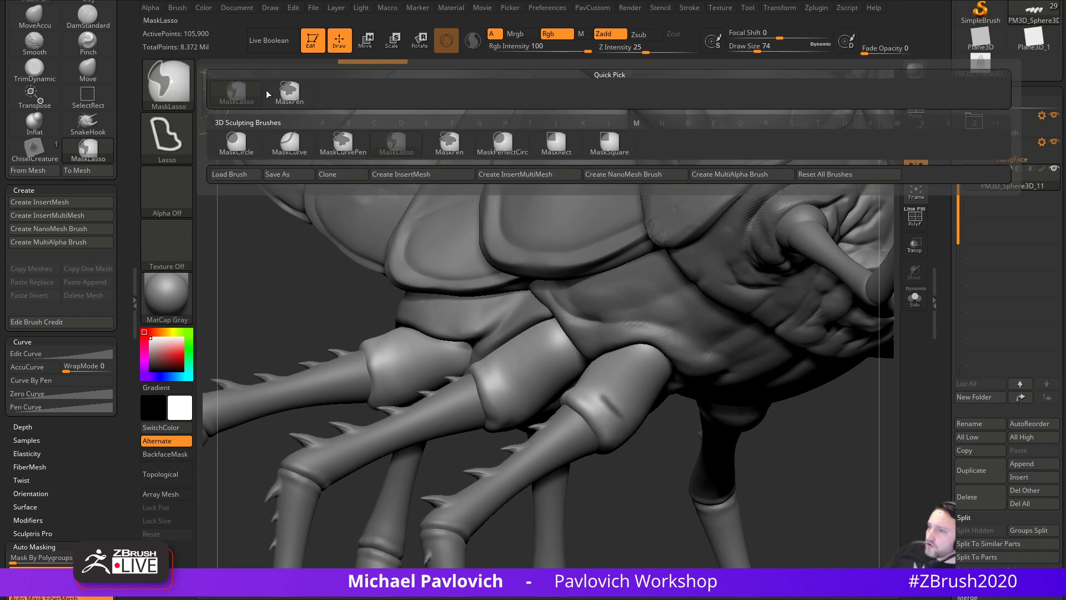
ctrl+click(288, 93)
mouse_move(819, 419)
mouse_down()
mouse_move(812, 433)
mouse_move(726, 460)
mouse_move(927, 328)
mouse_up()
click(915, 217)
drag(789, 423, 699, 456)
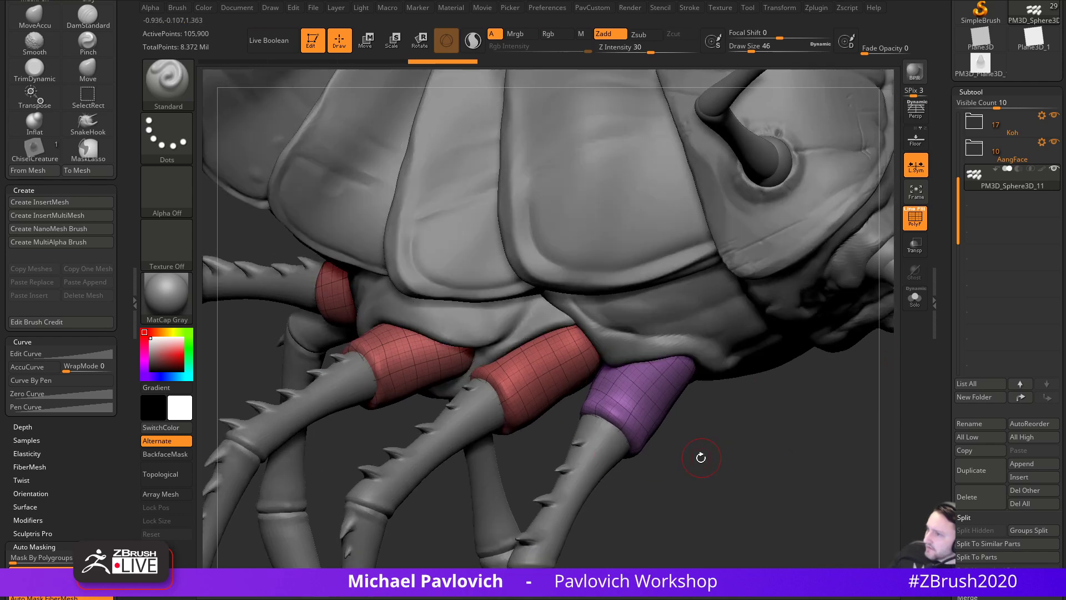
- Give each leg piece its own polygroup and mirror-and-weld the leg pieces
key(5)
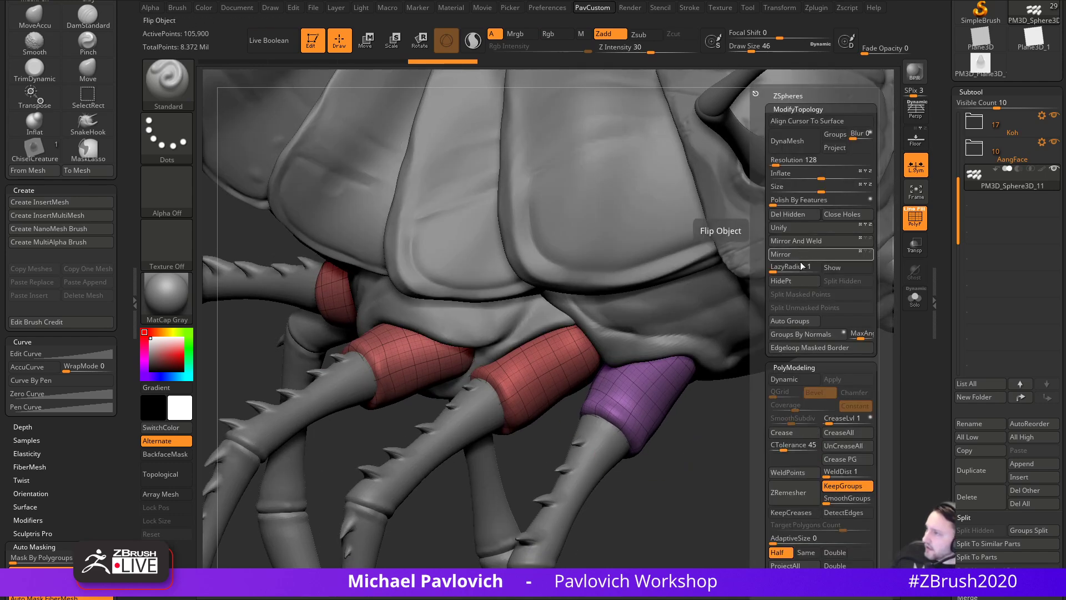
click(800, 322)
alt+drag(750, 495, 748, 428)
drag(748, 428, 788, 484)
key(5)
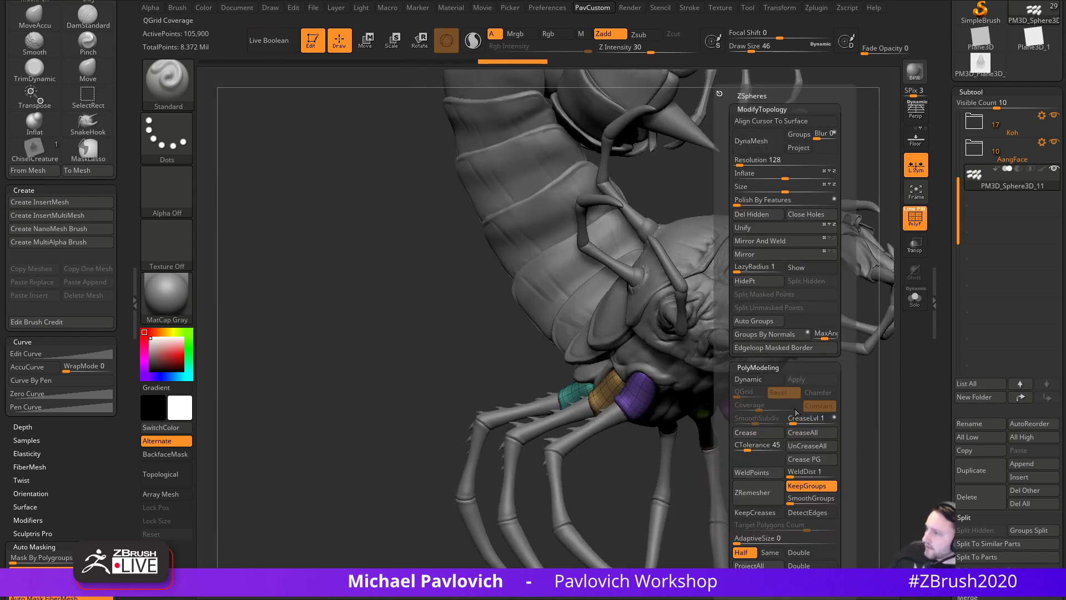
click(769, 241)
click(842, 399)
- Drop the leg-base copy to its lowest subdivision level and delete the higher levels
drag(844, 399, 872, 392)
drag(953, 513, 954, 59)
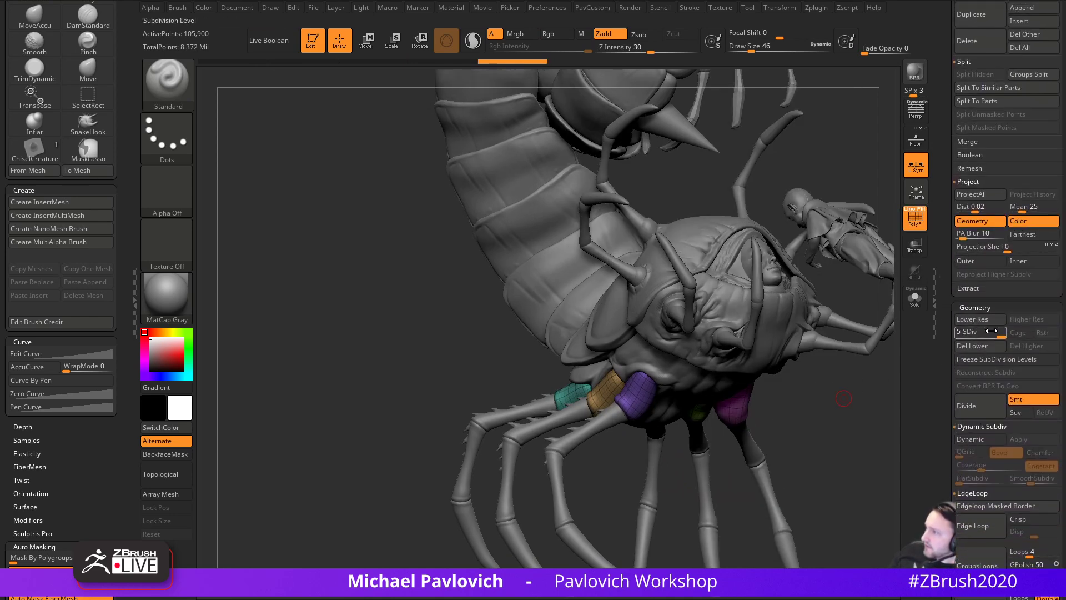
drag(979, 333, 958, 333)
click(1027, 345)
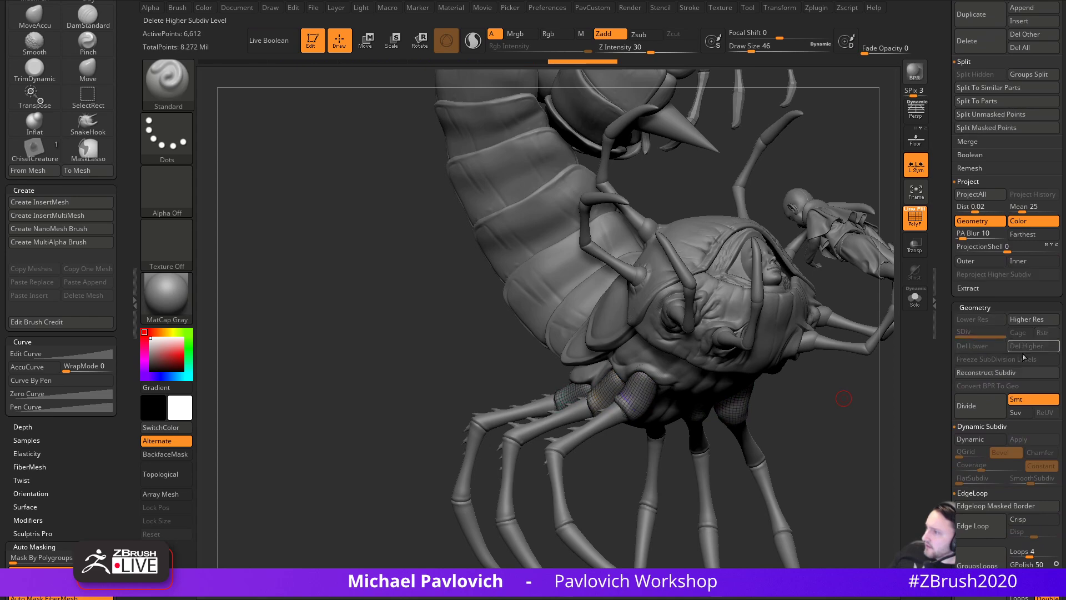
- Mirror and weld the leg mesh again and turn on Solo to isolate it
key(space)
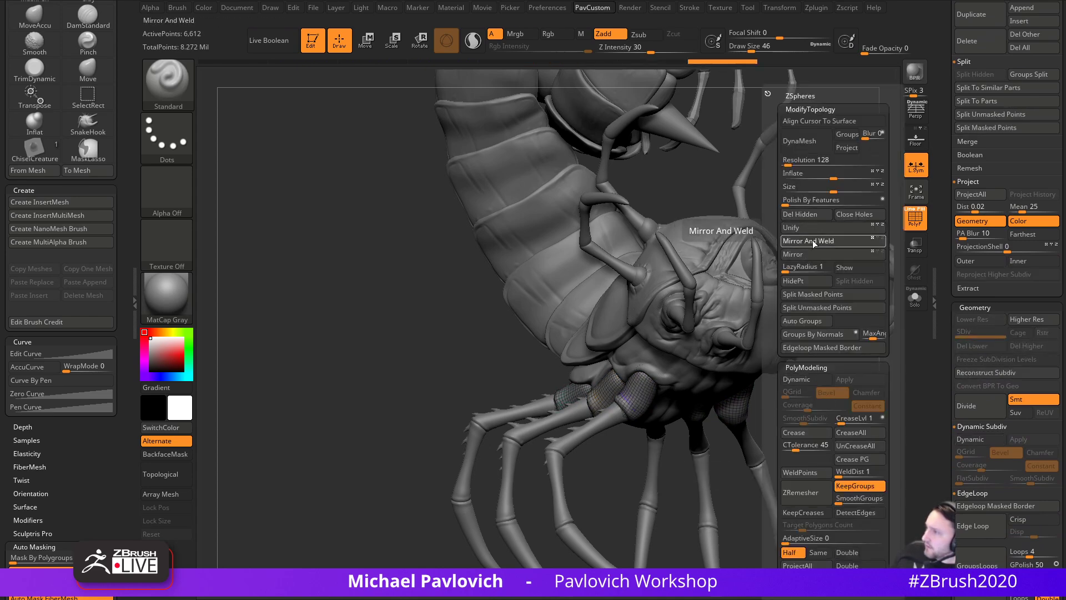
click(812, 241)
click(819, 376)
mouse_move(819, 376)
mouse_down()
mouse_move(833, 422)
mouse_move(781, 483)
mouse_move(774, 452)
mouse_move(833, 374)
mouse_move(670, 442)
mouse_move(679, 437)
mouse_move(708, 478)
mouse_move(729, 472)
mouse_up()
key(s)
key(s)
mouse_move(729, 473)
mouse_down()
mouse_move(694, 391)
mouse_move(692, 335)
mouse_move(731, 485)
mouse_up()
click(191, 100)
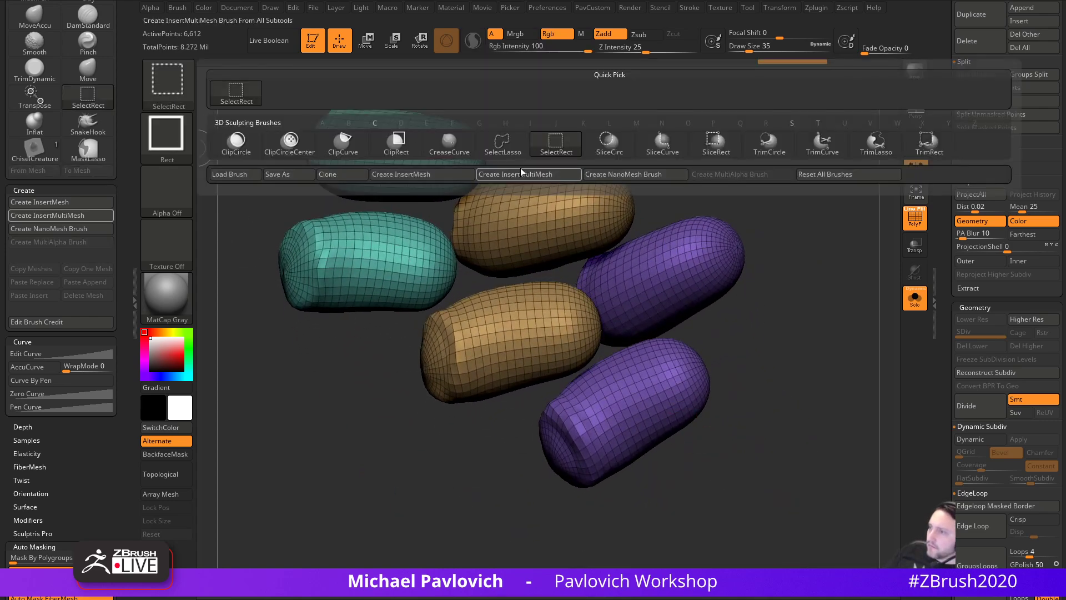
- Hide edge loops on the brown and teal capsules, then auto-group and mirror-and-weld the pieces
click(503, 143)
drag(695, 336, 567, 421)
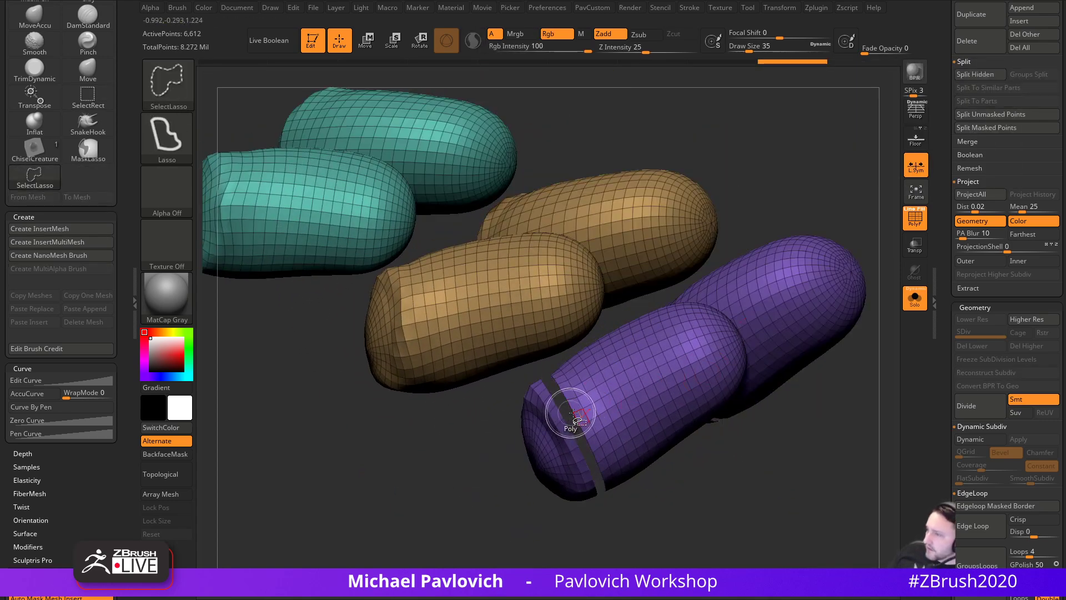
ctrl+shift+click(404, 328)
alt+drag(291, 379, 446, 503)
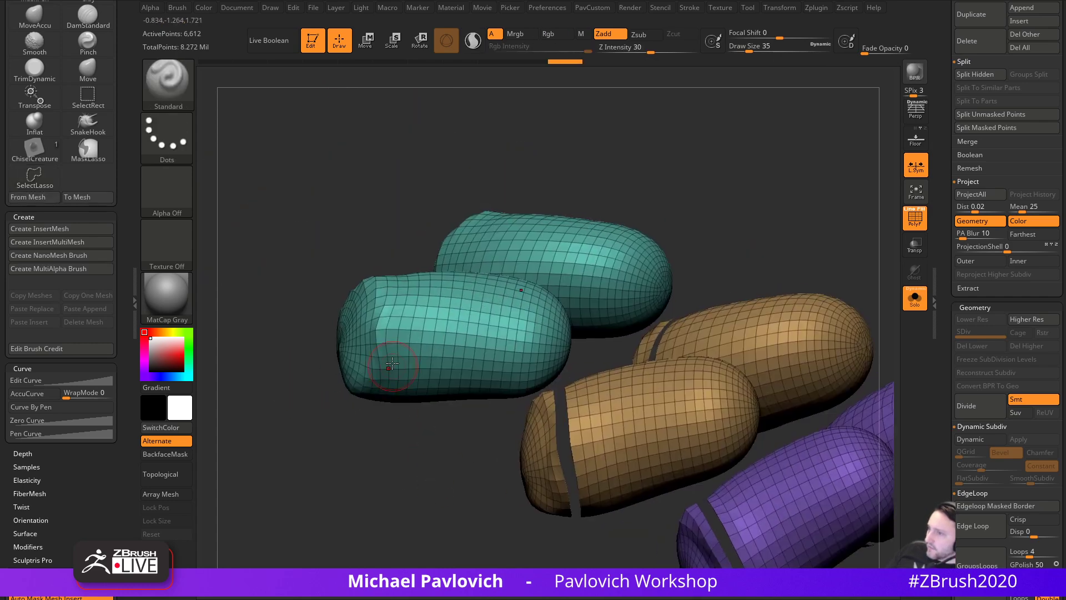
ctrl+shift+click(371, 329)
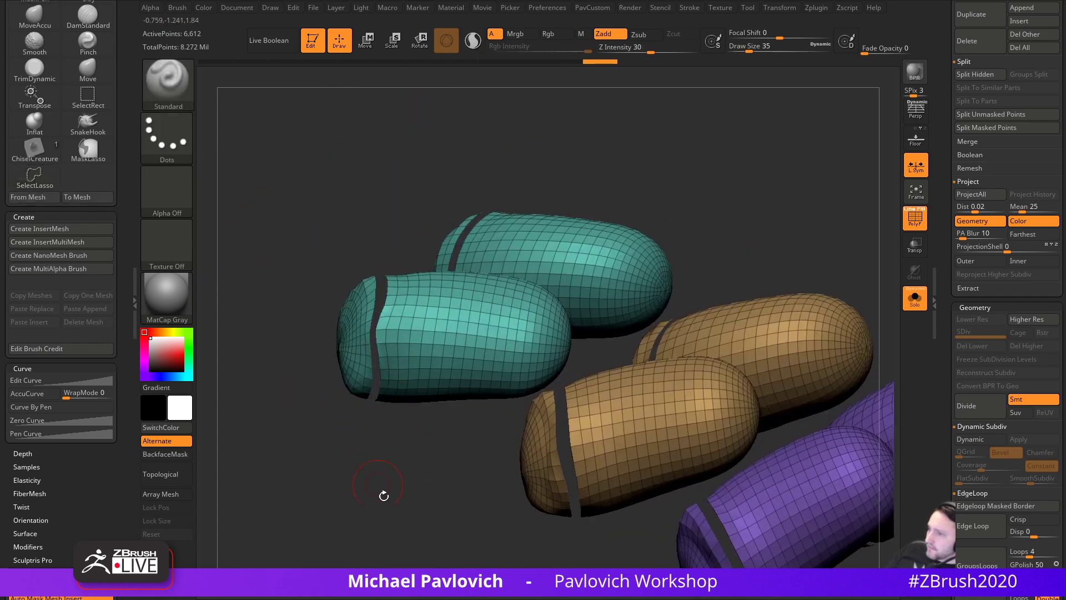
alt+drag(375, 476, 381, 451)
key(space)
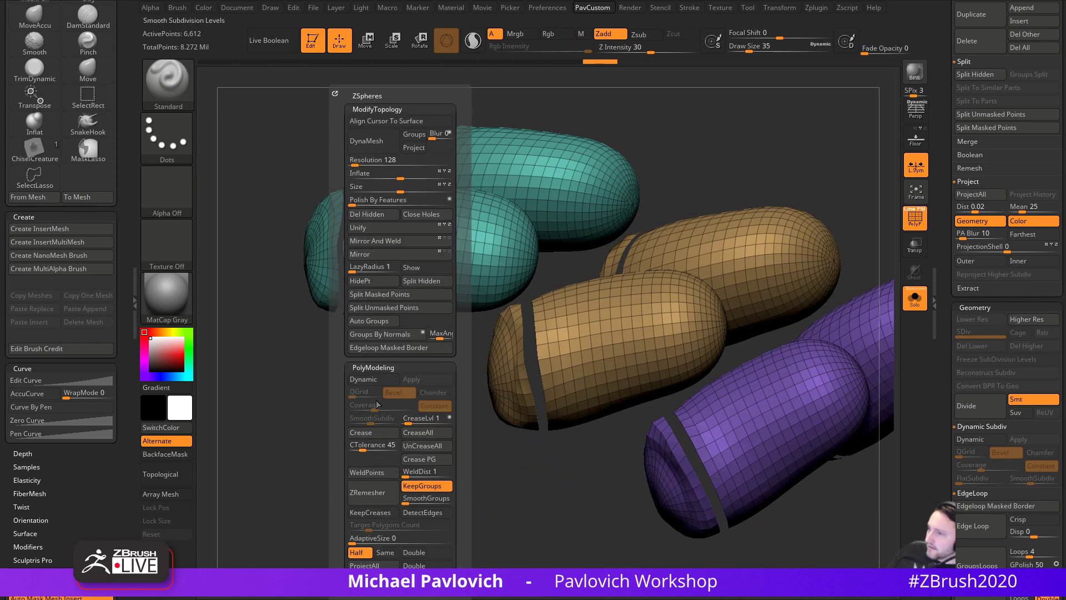
click(371, 320)
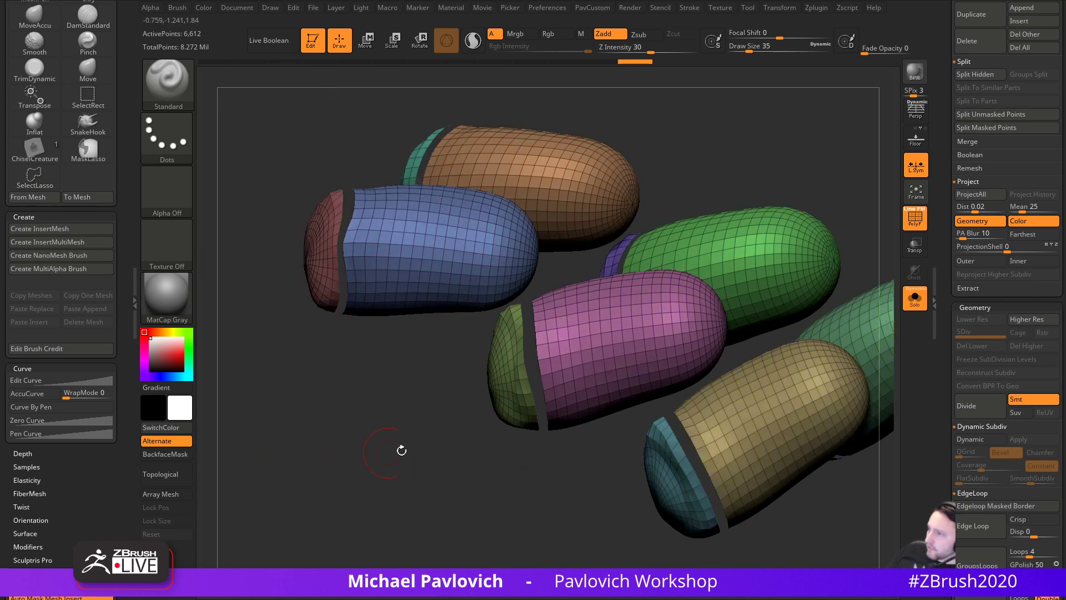
key(space)
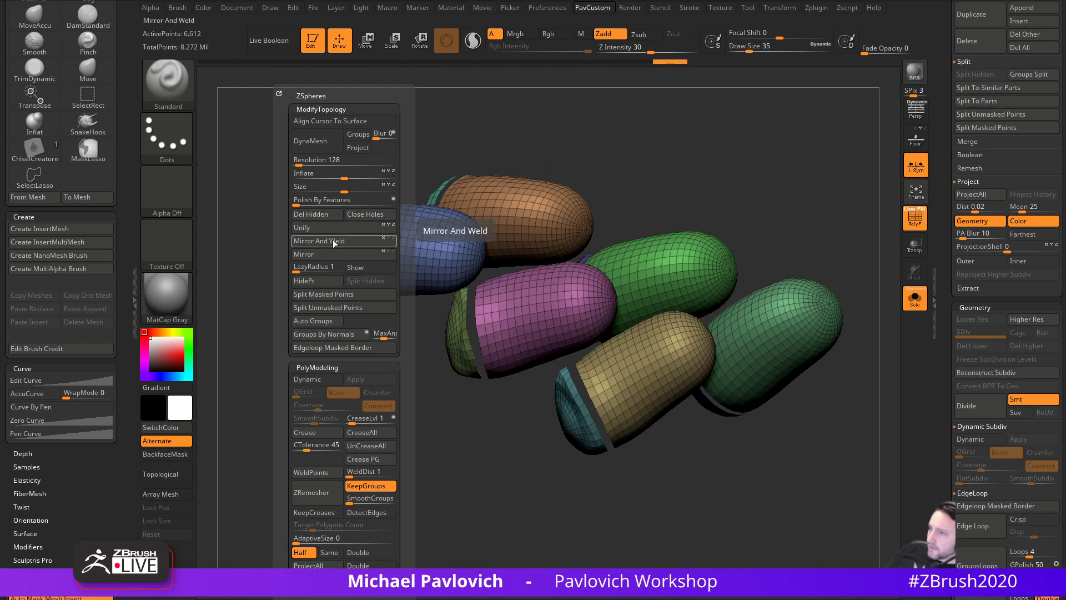
click(333, 240)
- Isolate the blue, pink and gold shell pieces and delete the hidden polygons
ctrl+shift+click(168, 83)
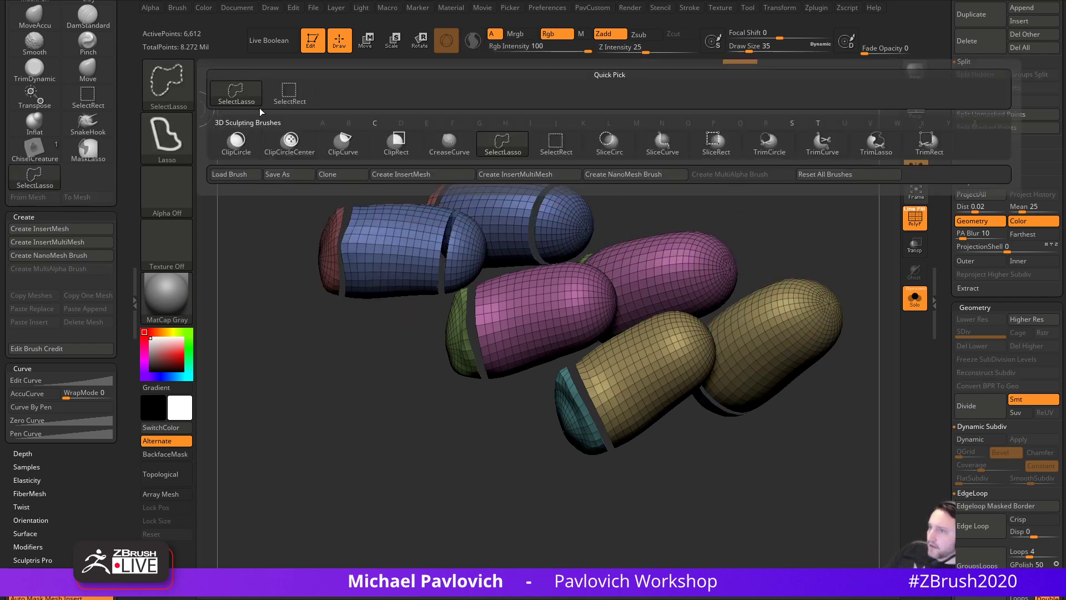
ctrl+shift+click(288, 97)
ctrl+shift+click(271, 257)
ctrl+shift+click(446, 260)
ctrl+shift+click(569, 242)
ctrl+shift+click(572, 318)
ctrl+shift+click(636, 361)
ctrl+shift+drag(768, 187, 803, 241)
key(space)
click(781, 217)
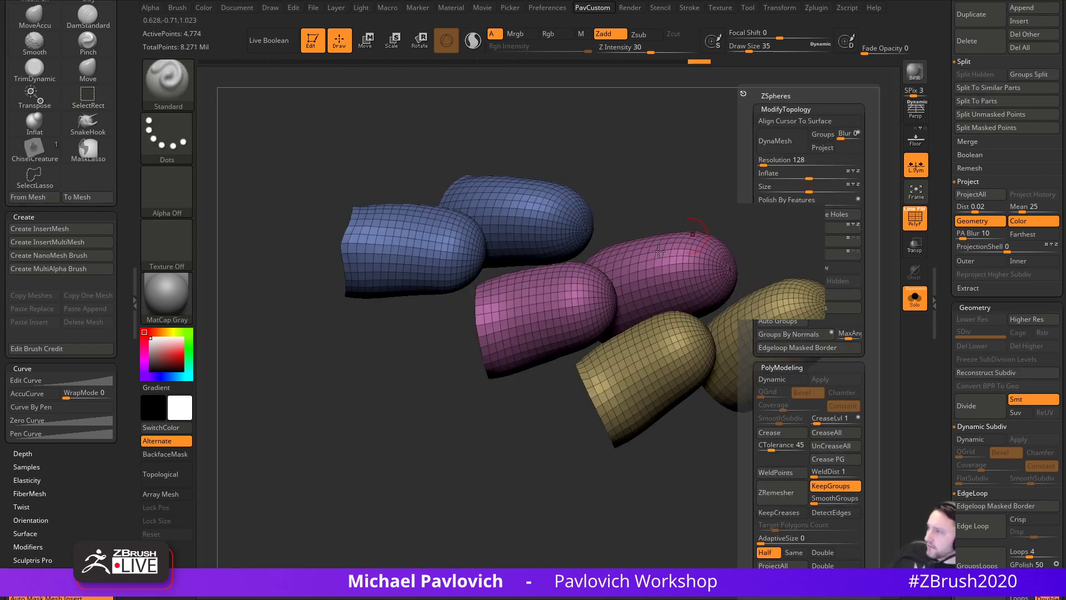
- Set the brush size to 8 and try lasso-hiding the gold shell's tip, then restore it
mouse_move(672, 496)
mouse_down()
mouse_move(633, 500)
mouse_move(707, 468)
mouse_move(691, 490)
mouse_move(677, 453)
mouse_move(693, 444)
mouse_up()
key(s)
drag(693, 444, 682, 445)
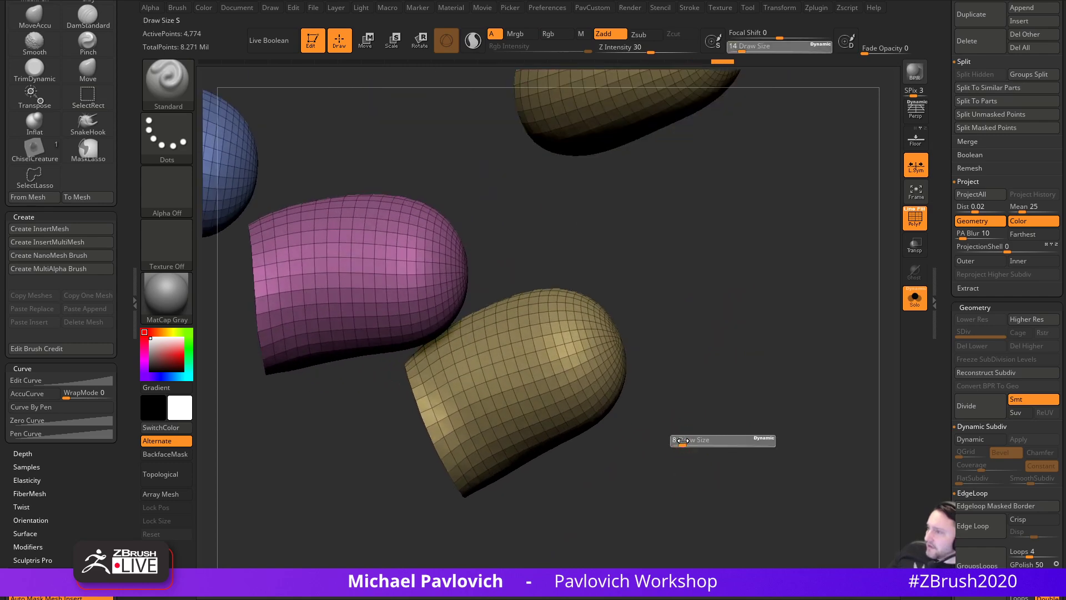
click(175, 88)
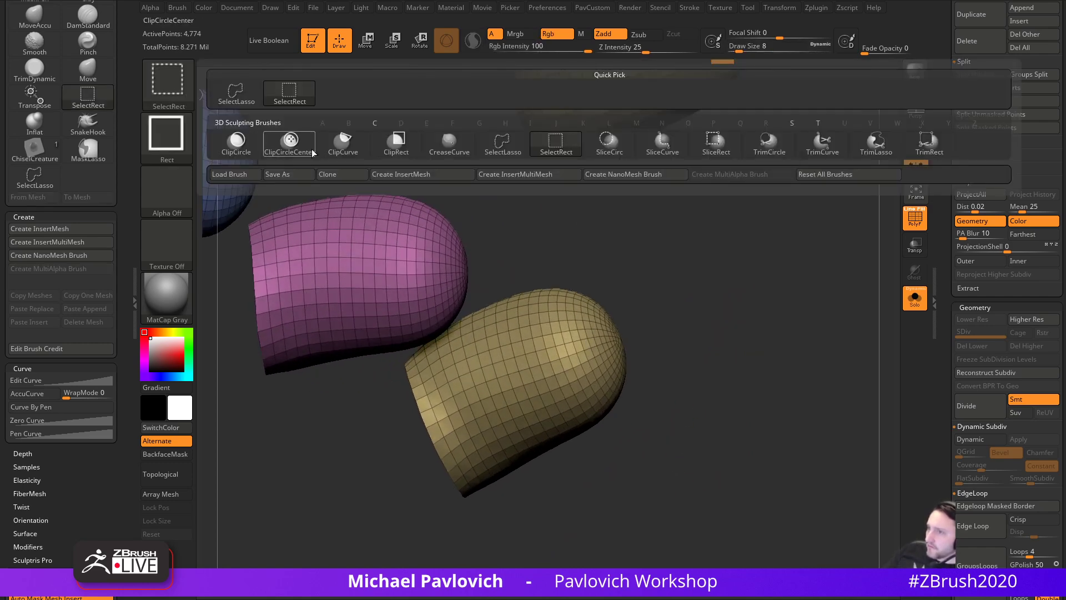
click(250, 96)
drag(578, 278, 686, 278)
mouse_move(544, 267)
ctrl+alt+shift+mouse_down()
mouse_move(626, 447)
mouse_move(608, 457)
ctrl+alt+shift+mouse_up()
ctrl+shift+click(725, 419)
- Delete edge loops on the gold, pink and blue shells, then auto-group and mirror-and-weld them
drag(743, 385, 667, 373)
ctrl+shift+click(584, 338)
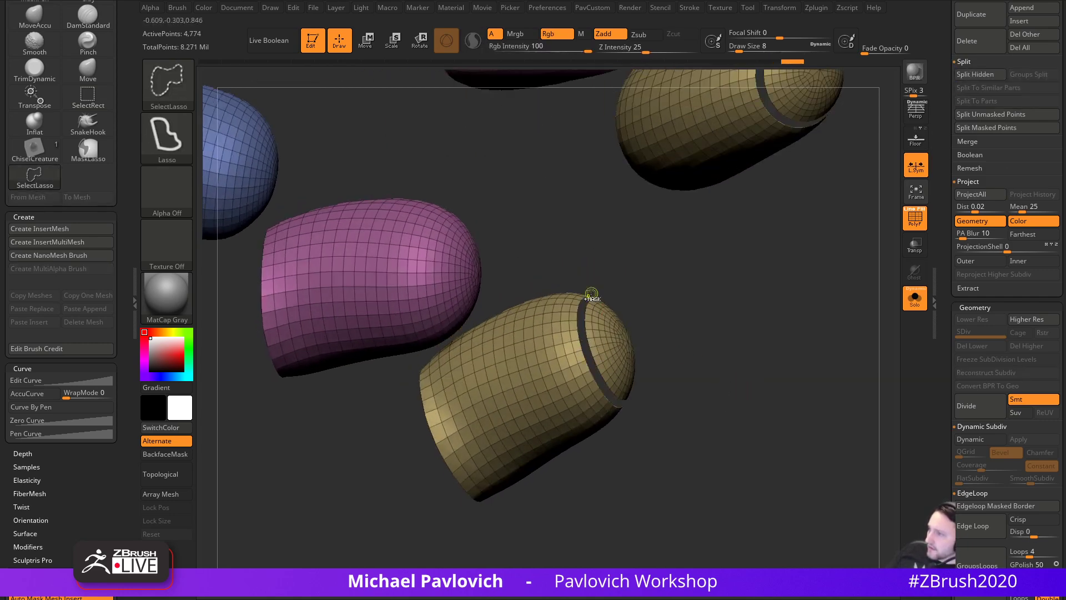
alt+drag(520, 231, 681, 361)
ctrl+shift+click(603, 372)
drag(569, 293, 588, 311)
ctrl+shift+click(555, 381)
key(2)
click(581, 215)
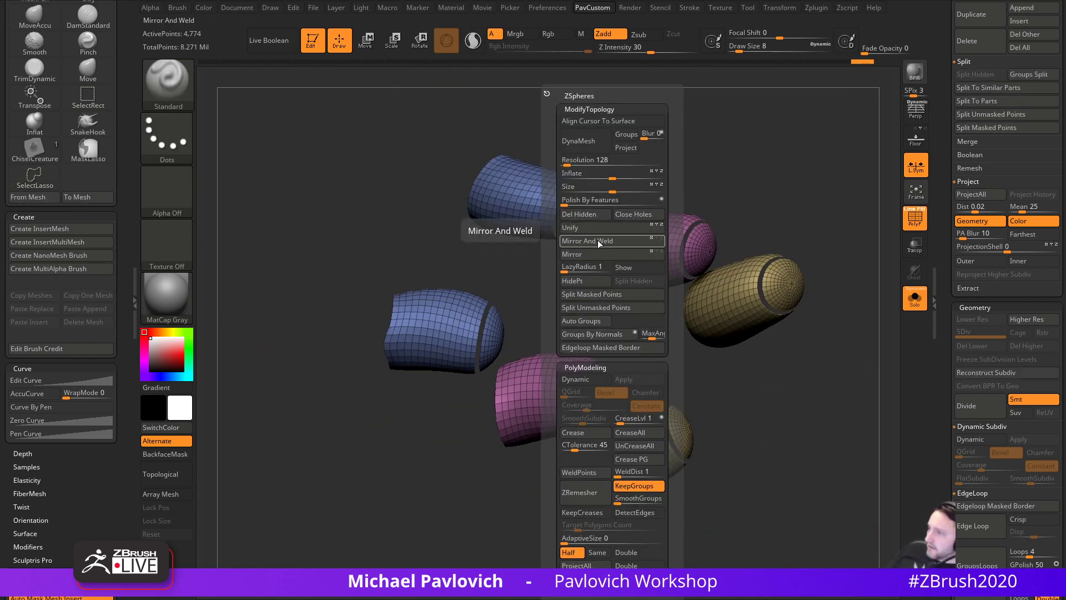
click(583, 321)
key(2)
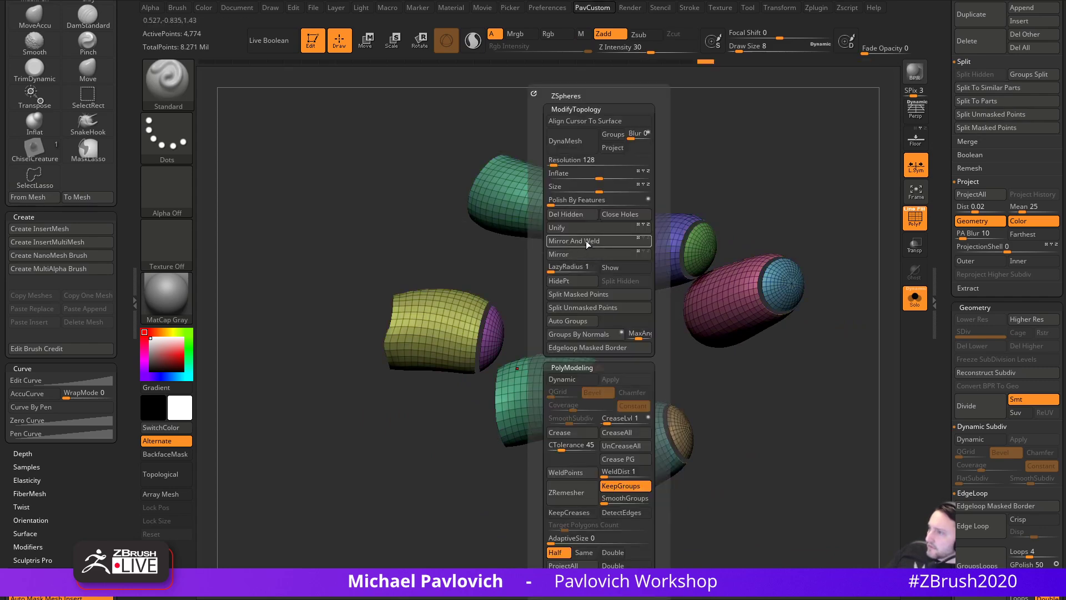
click(590, 242)
- Keep only the yellow, green and teal shell bands and delete their hidden rounded caps
ctrl+shift+click(451, 319)
ctrl+shift+click(180, 94)
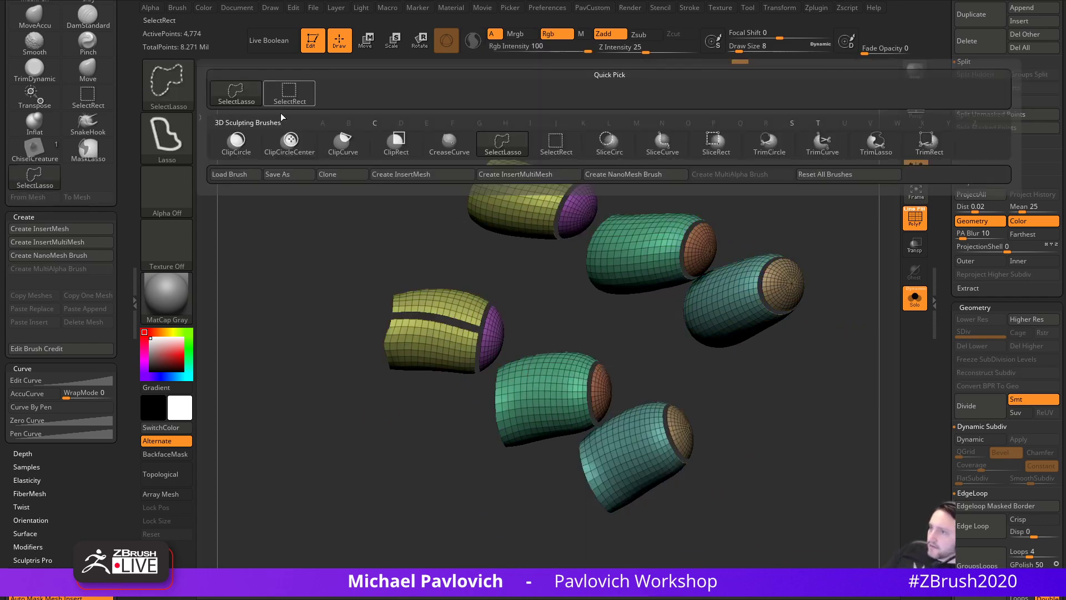
ctrl+shift+click(278, 101)
ctrl+shift+click(426, 322)
ctrl+shift+click(426, 323)
ctrl+shift+click(438, 247)
ctrl+shift+click(464, 307)
ctrl+shift+drag(563, 357, 565, 361)
ctrl+shift+click(575, 396)
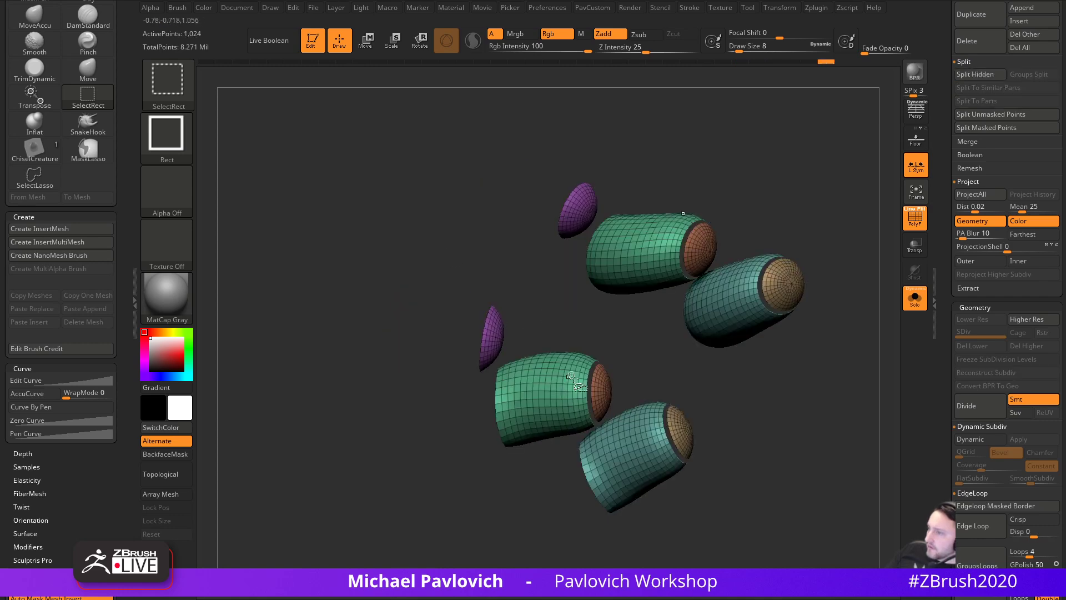
ctrl+shift+click(623, 439)
ctrl+shift+drag(850, 515, 857, 528)
key(2)
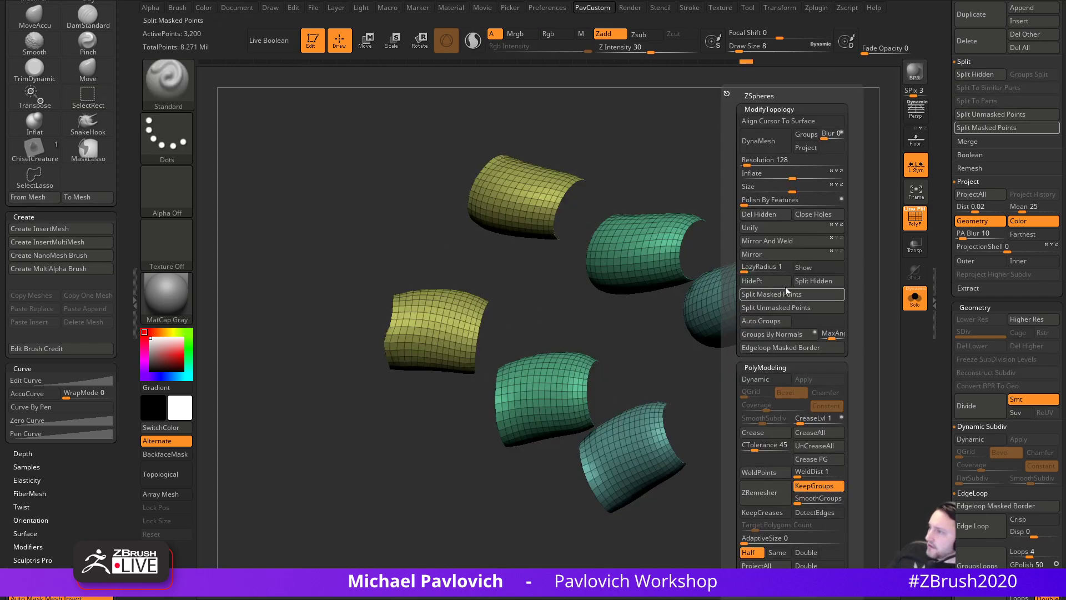
click(769, 216)
mouse_move(791, 452)
mouse_down()
mouse_move(805, 372)
mouse_move(815, 430)
mouse_up()
- Solo the shell meshes and orbit around them, checking the display settings
key(s)
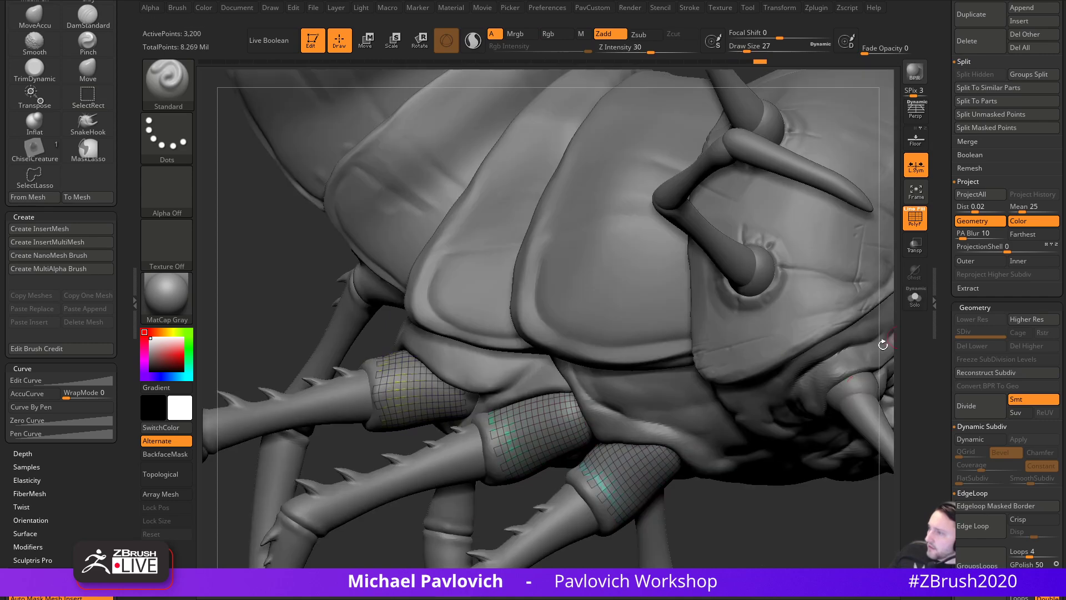
mouse_move(722, 444)
mouse_down()
mouse_move(769, 452)
mouse_move(748, 429)
mouse_up()
key(s)
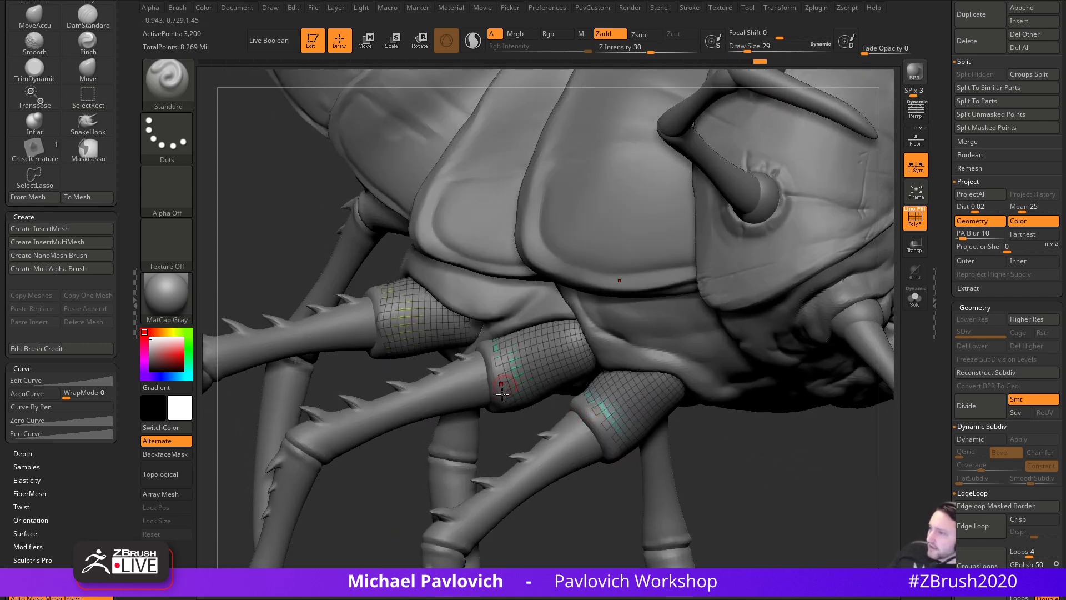
click(915, 300)
drag(788, 399, 784, 458)
scroll(945, 420, down, 10)
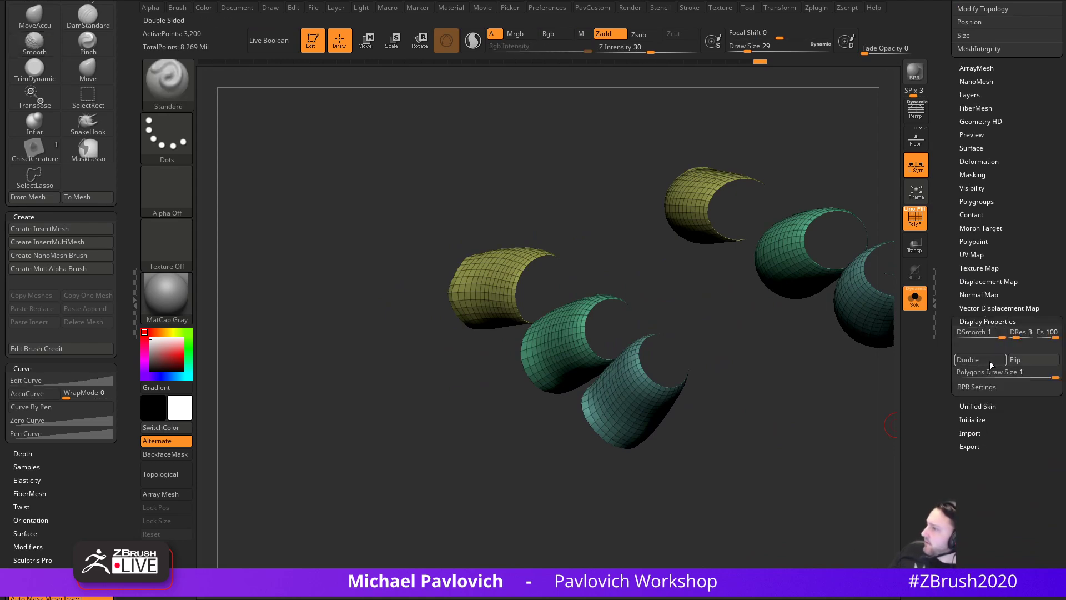
click(975, 321)
drag(947, 300, 947, 467)
drag(827, 466, 855, 411)
drag(948, 427, 945, 378)
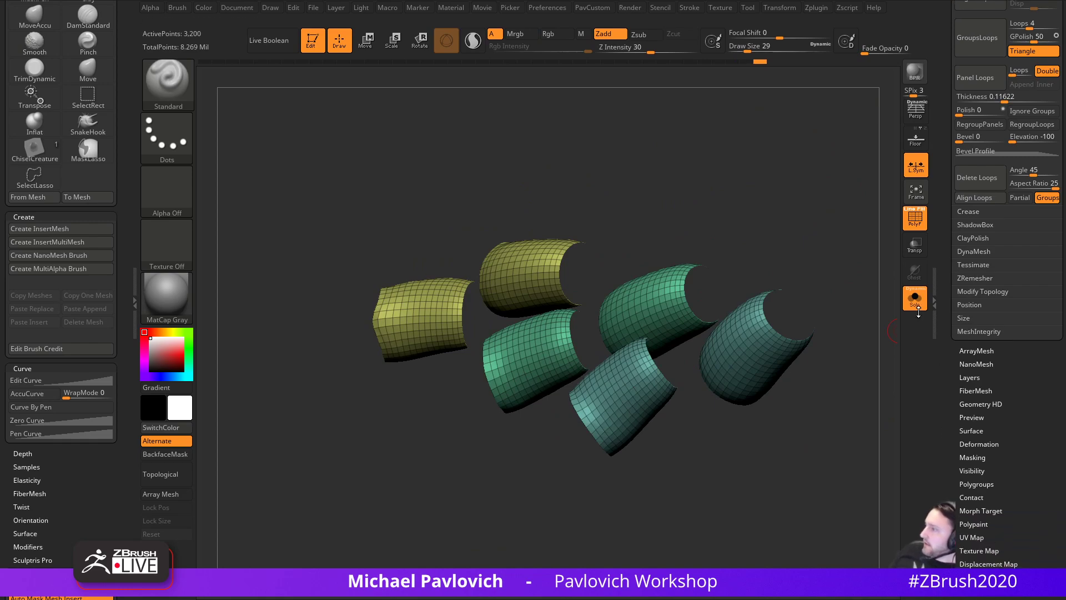
- Turn Solo off and frame the full centipede's legs, with brush size set to 62
click(917, 302)
drag(946, 434, 947, 284)
drag(831, 517, 882, 422)
alt+drag(896, 338, 853, 393)
mouse_move(786, 431)
alt+mouse_down()
mouse_move(792, 443)
mouse_move(781, 447)
mouse_move(809, 418)
mouse_move(817, 428)
alt+mouse_up()
key(s)
key(s)
drag(817, 427, 819, 429)
alt+drag(762, 426, 797, 414)
drag(775, 338, 572, 417)
alt+drag(791, 363, 788, 381)
drag(956, 115, 944, 306)
drag(965, 368, 965, 351)
key(shift)
- Preview FiberMesh fur on the leg shells and raise Gravity to 0.78512
click(964, 303)
click(972, 331)
alt+drag(806, 428, 855, 406)
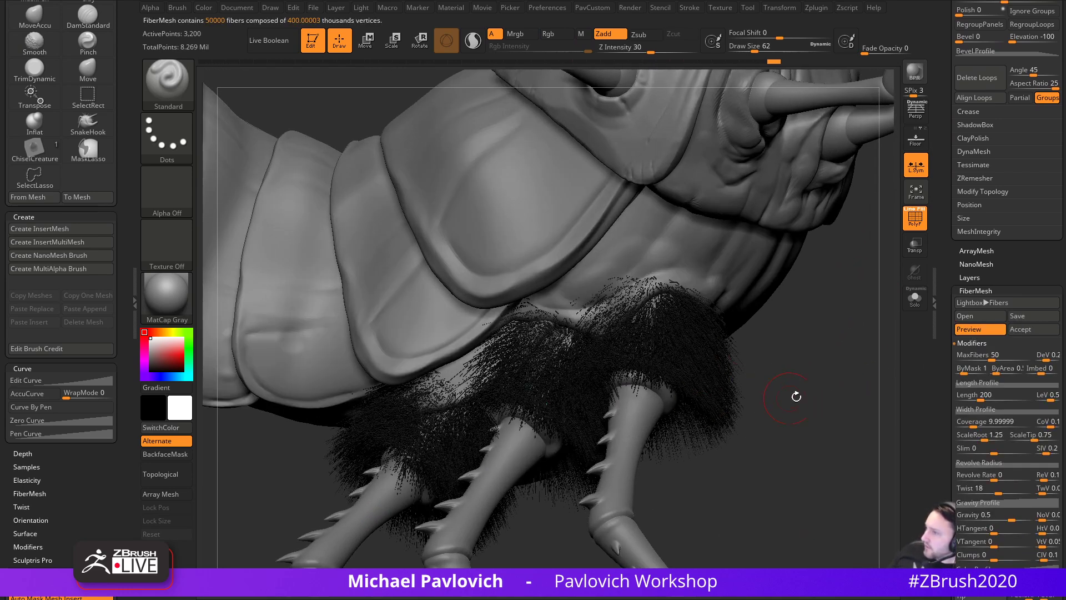
drag(947, 382, 945, 264)
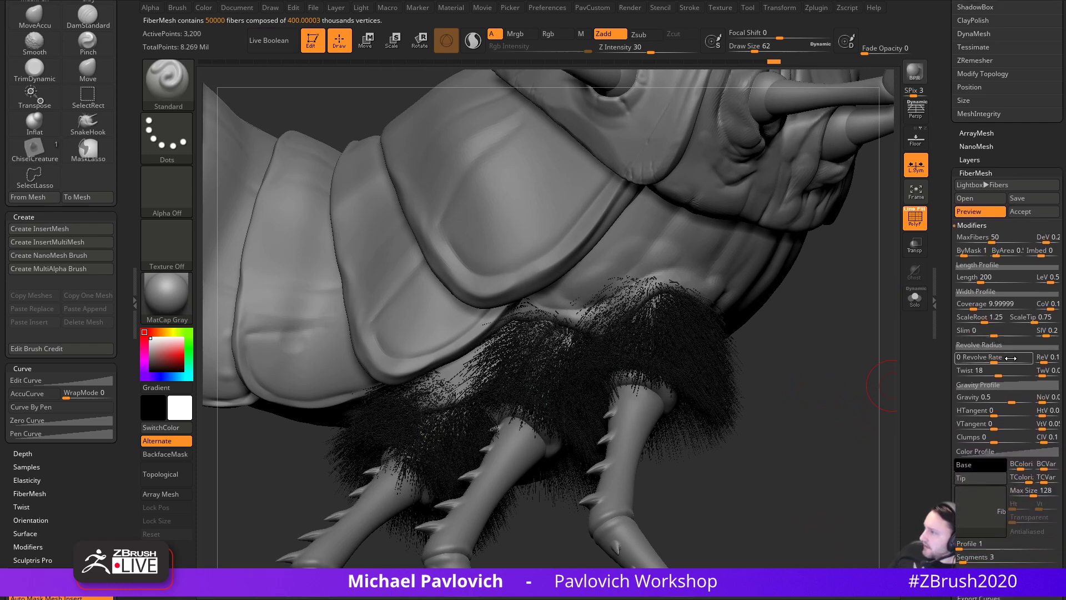
drag(1012, 397, 1023, 399)
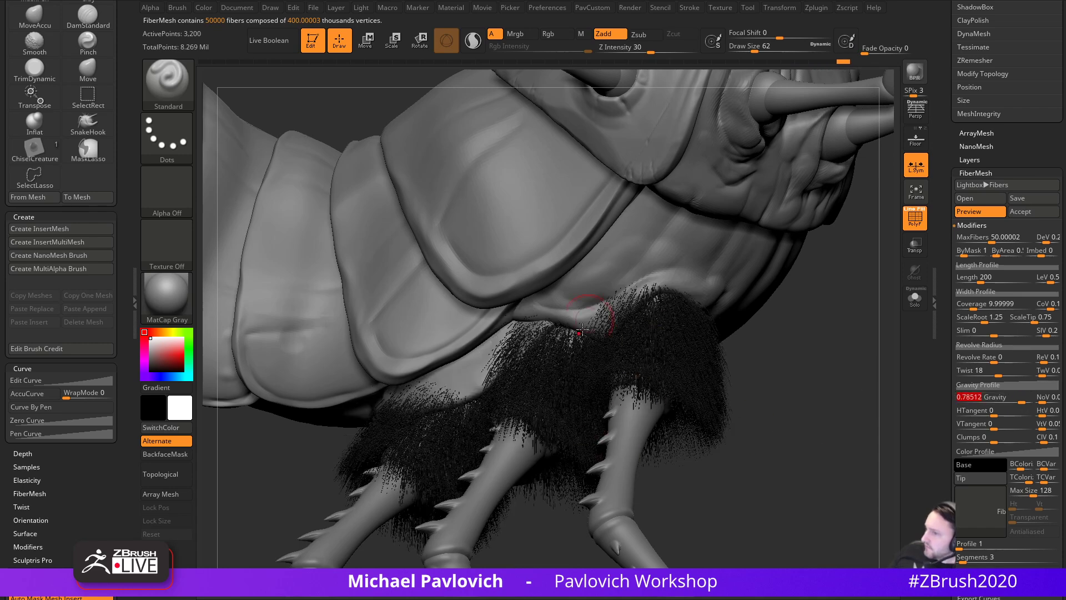
- Set the fiber TColor to 0, then bring the YouTube channel window over ZBrush
drag(361, 488, 529, 428)
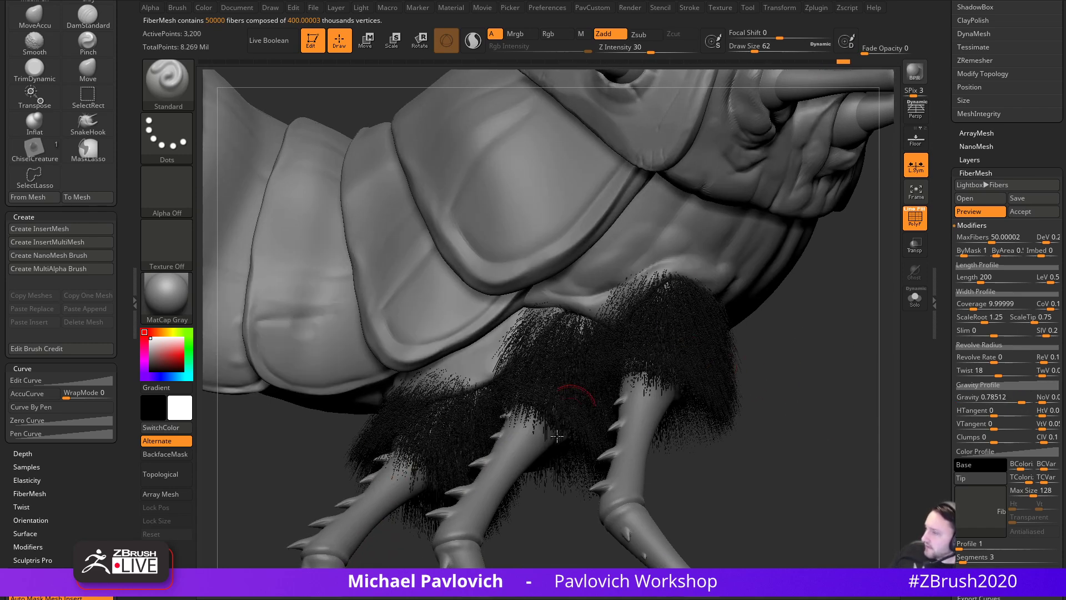
drag(799, 371, 656, 260)
drag(814, 387, 875, 247)
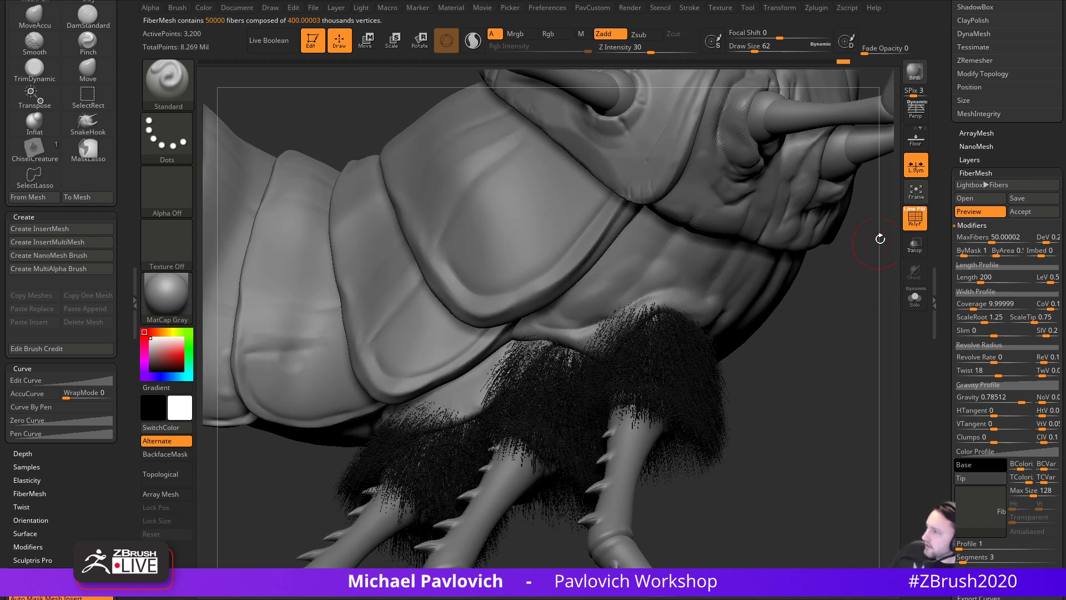
drag(947, 405, 945, 350)
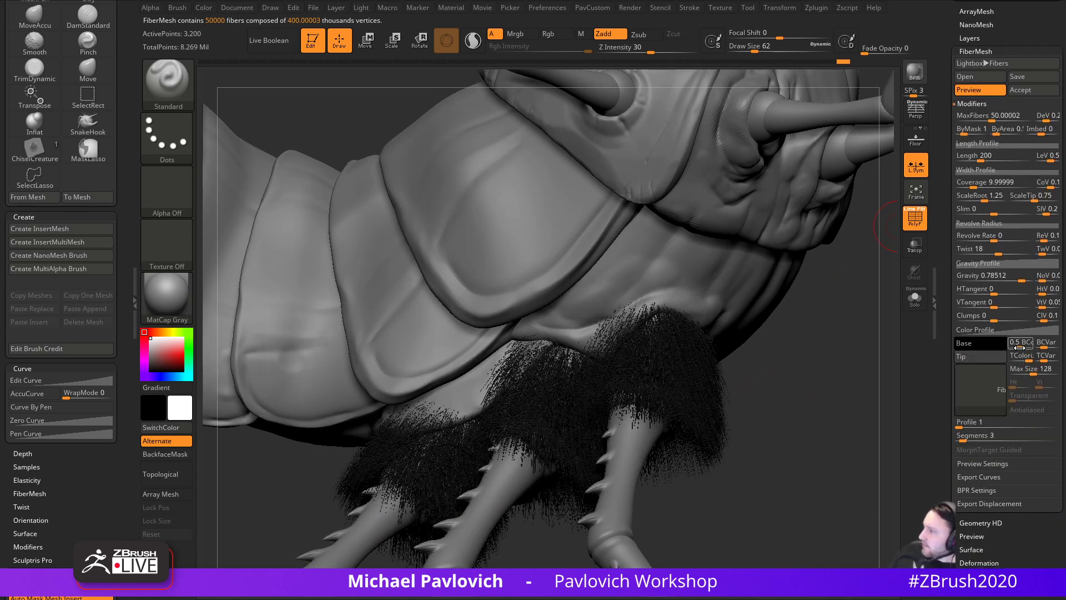
drag(1019, 357, 1013, 350)
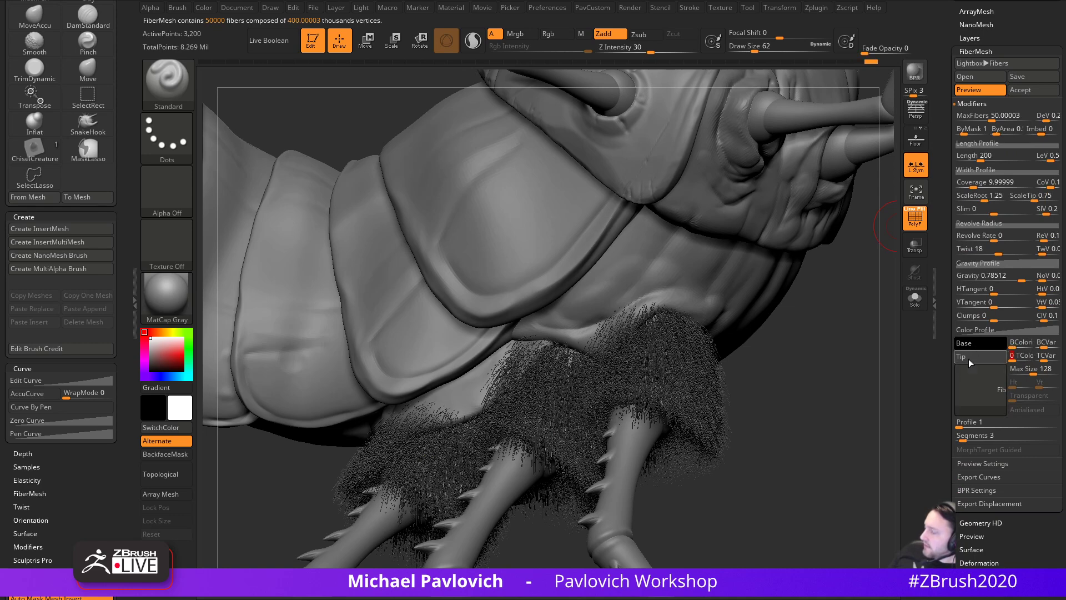
drag(942, 345, 948, 411)
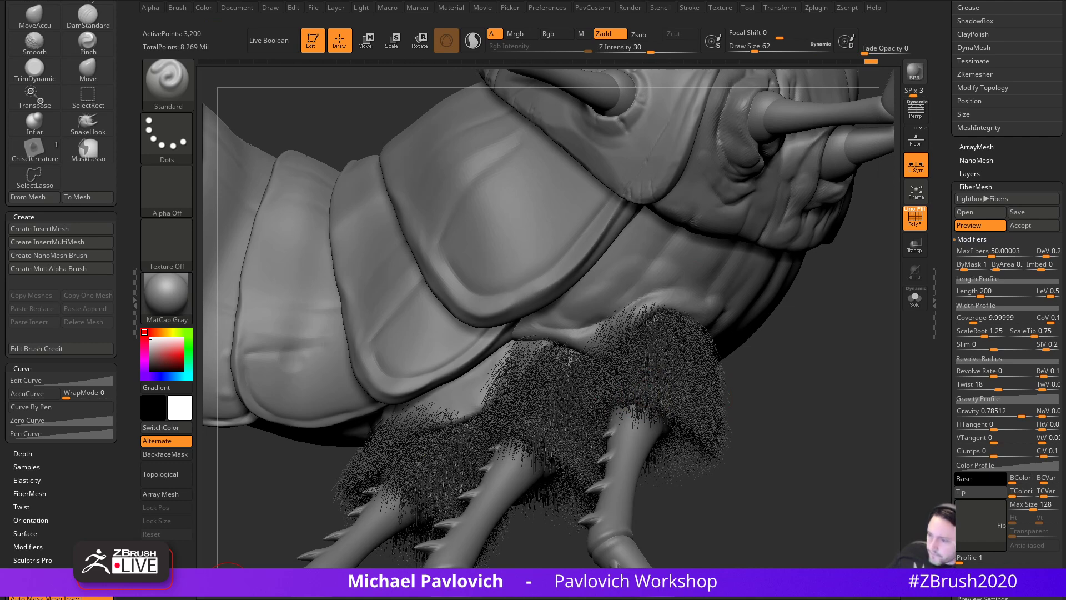
drag(451, 599, 455, 53)
click(677, 314)
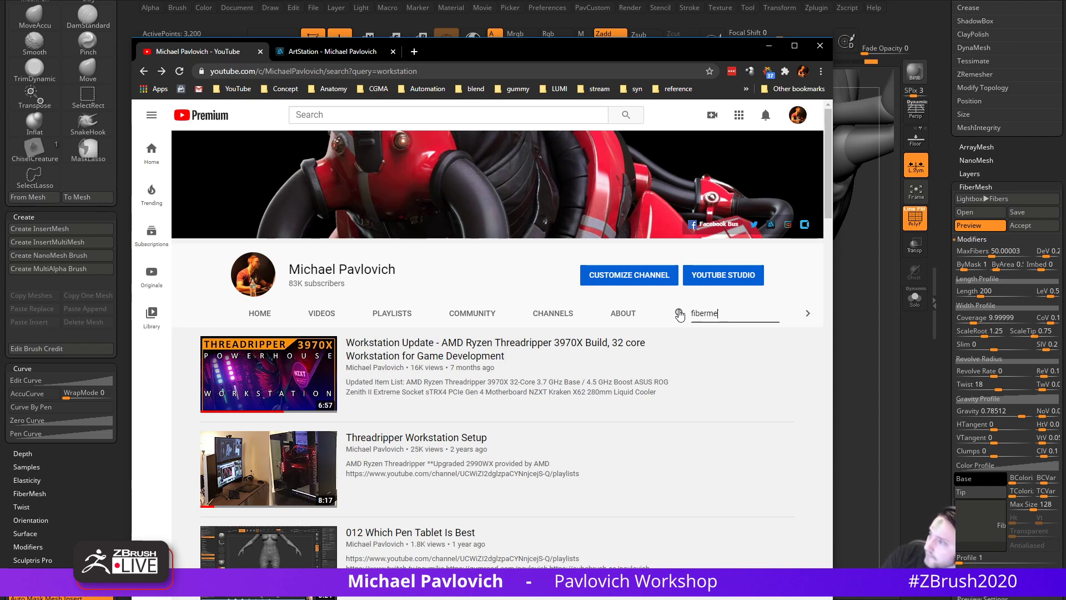
- Search the channel for 'fibermesh', open and pause Pavwork 27 Polypaint Fibermesh, then minimize the browser
key(Return)
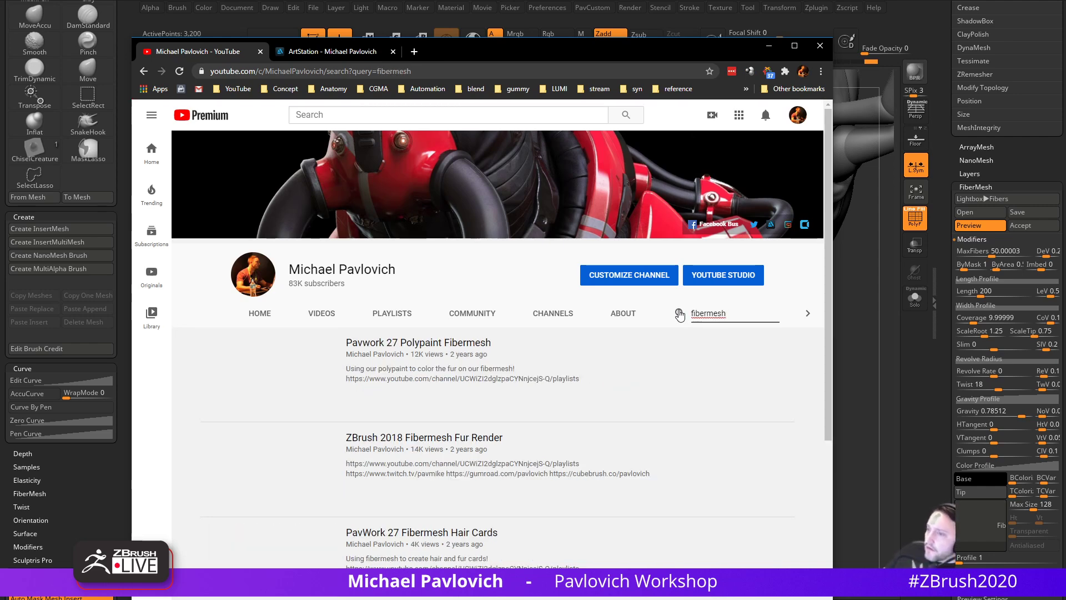
scroll(420, 378, down, 12)
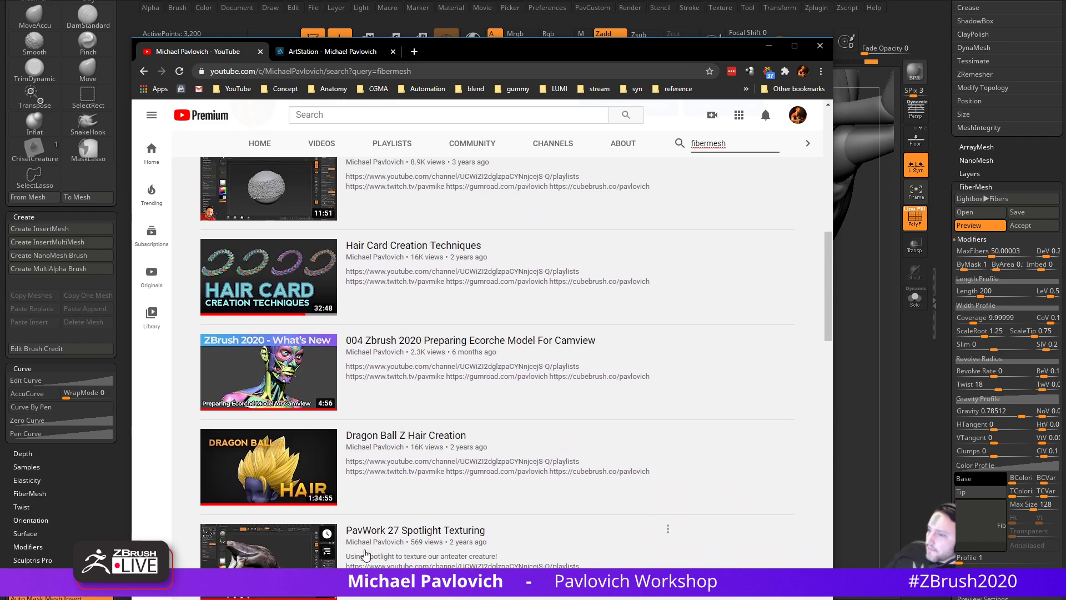
scroll(365, 554, down, 2)
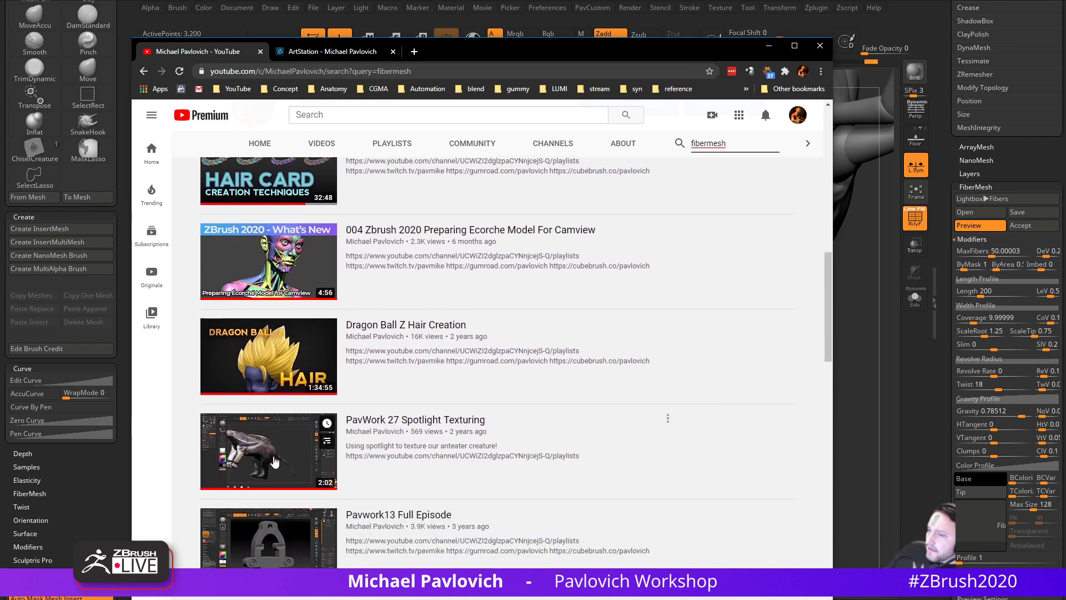
scroll(275, 461, up, 14)
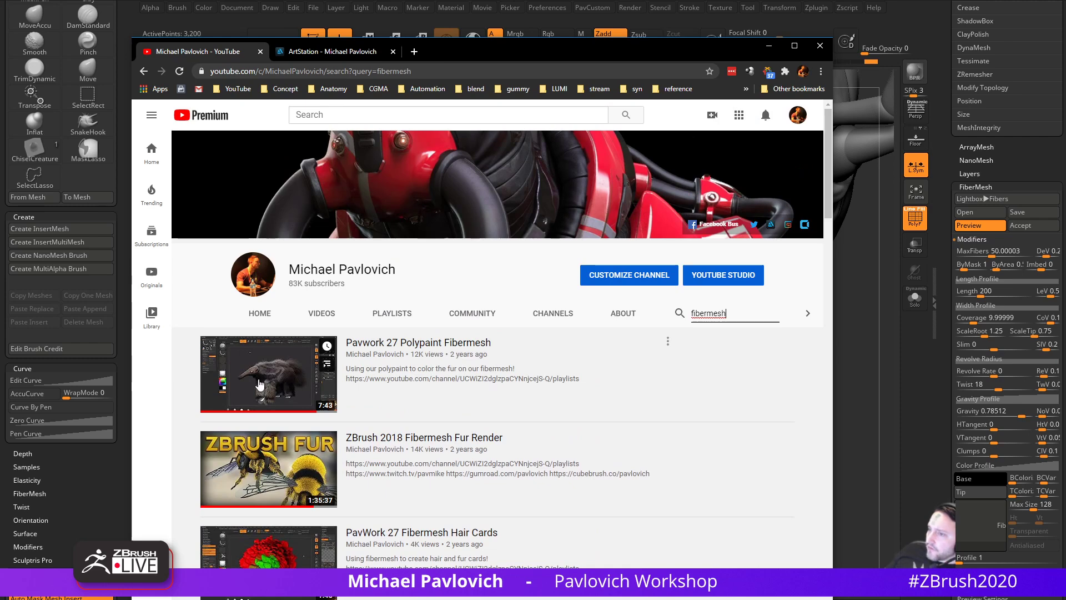
click(288, 372)
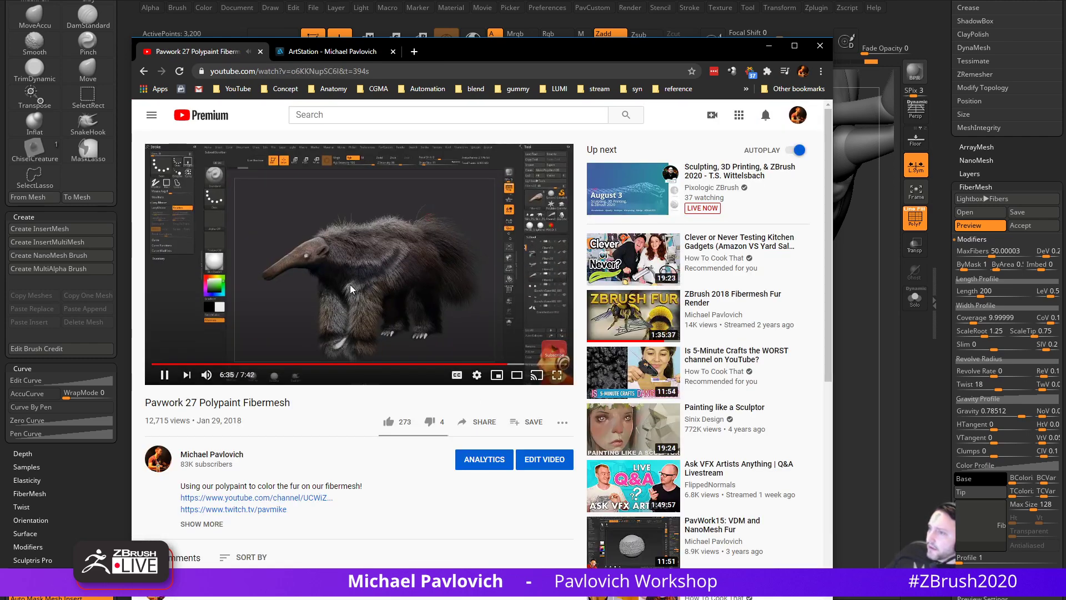
click(165, 375)
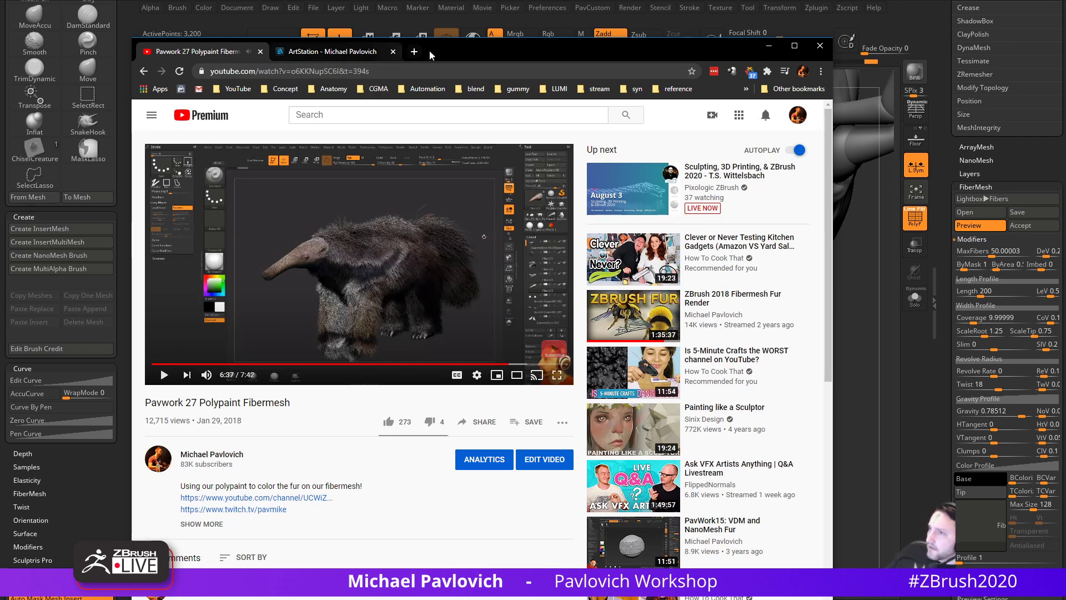
click(768, 46)
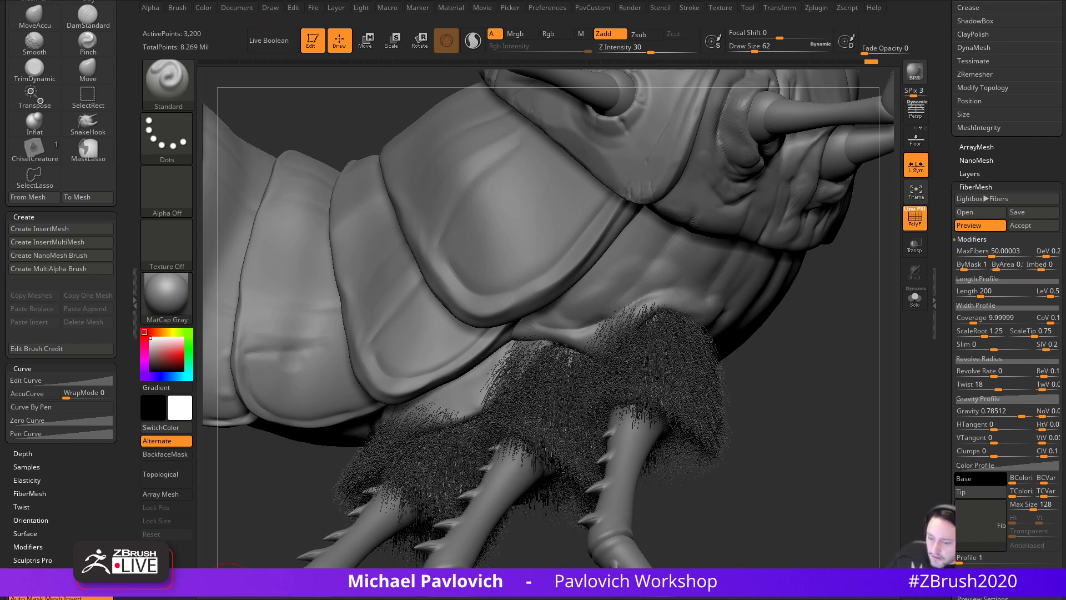
- Go to the channel's Created playlists and open the NEW Intro to ZBrush playlist
drag(486, 599, 584, 58)
click(179, 81)
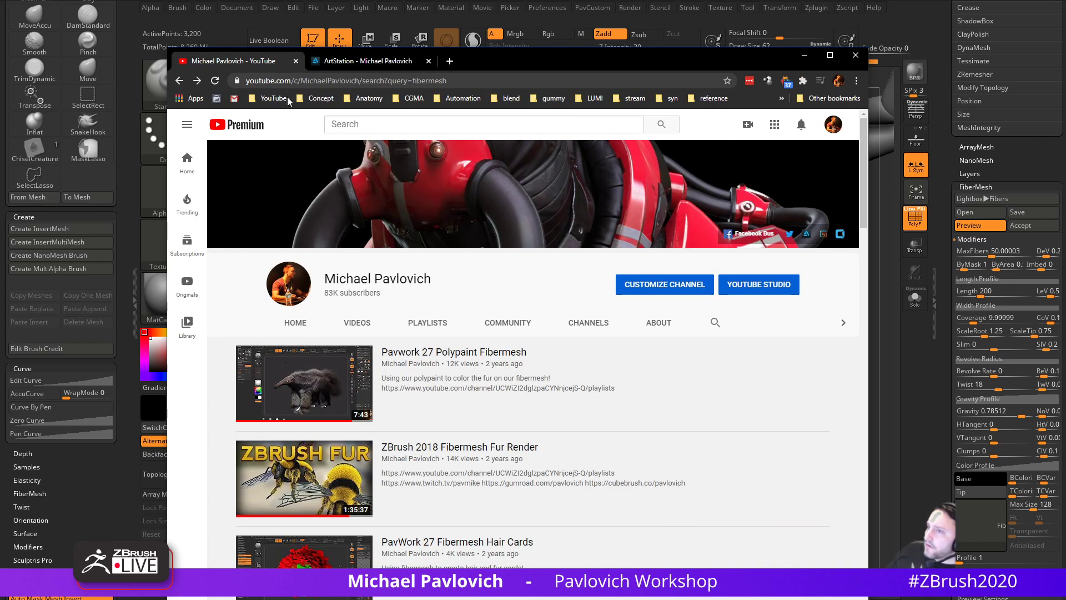
click(274, 98)
click(272, 111)
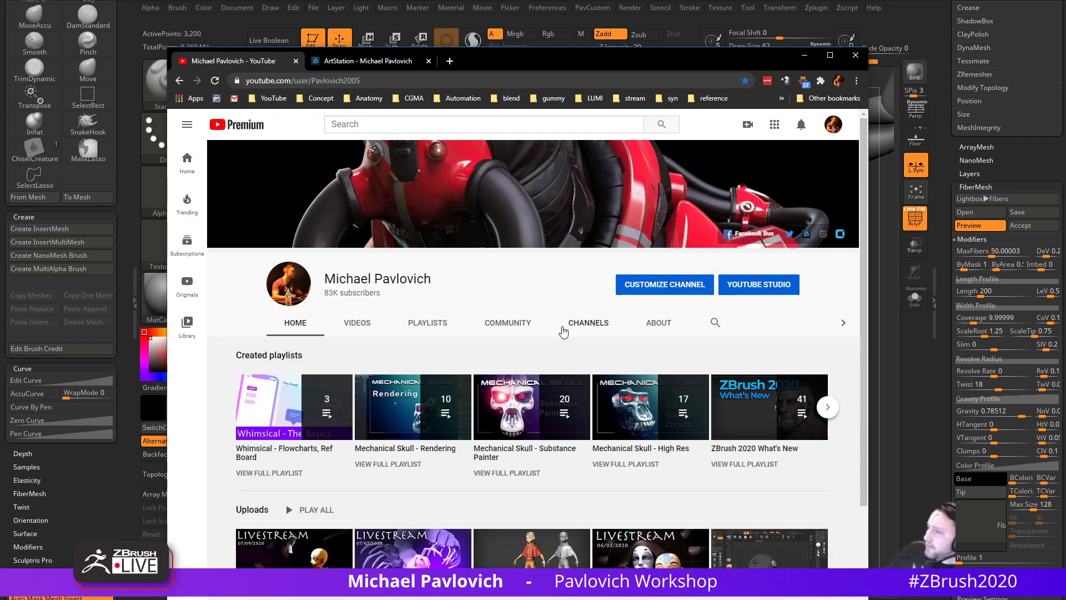
click(435, 329)
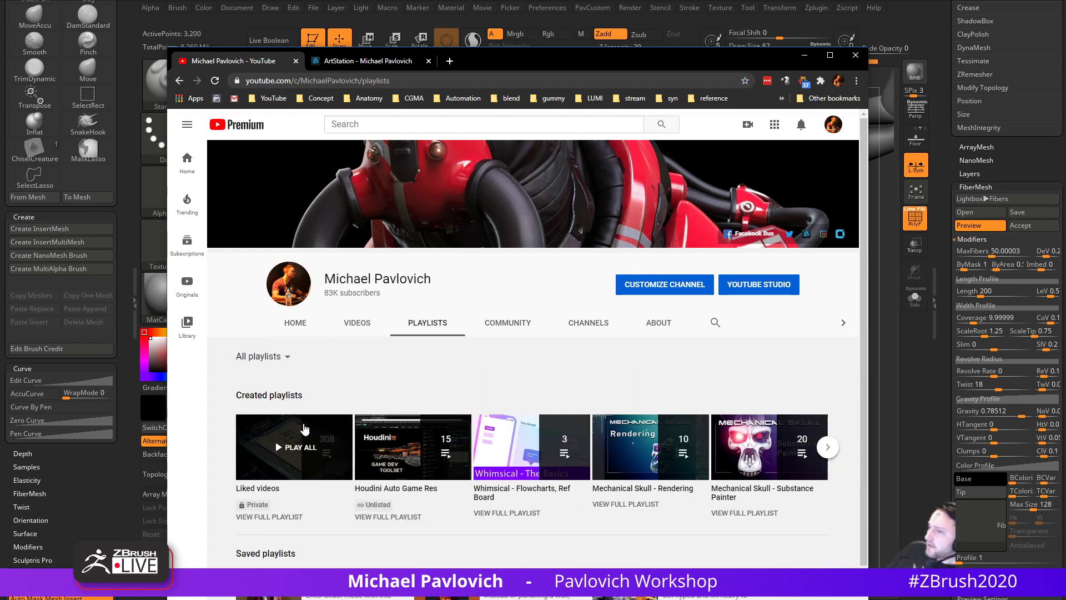
click(272, 356)
click(264, 395)
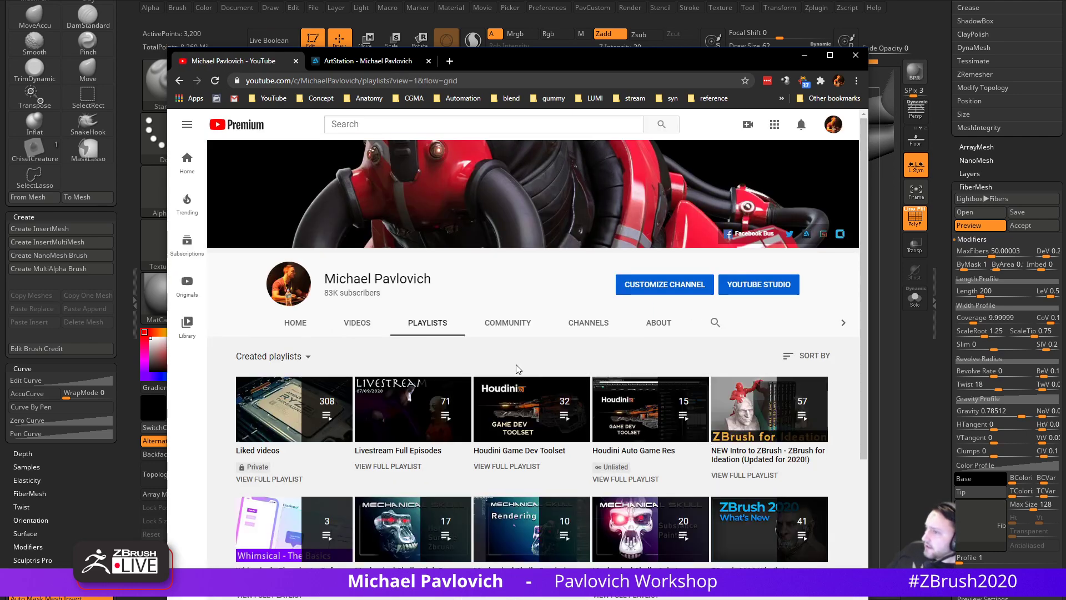
click(747, 476)
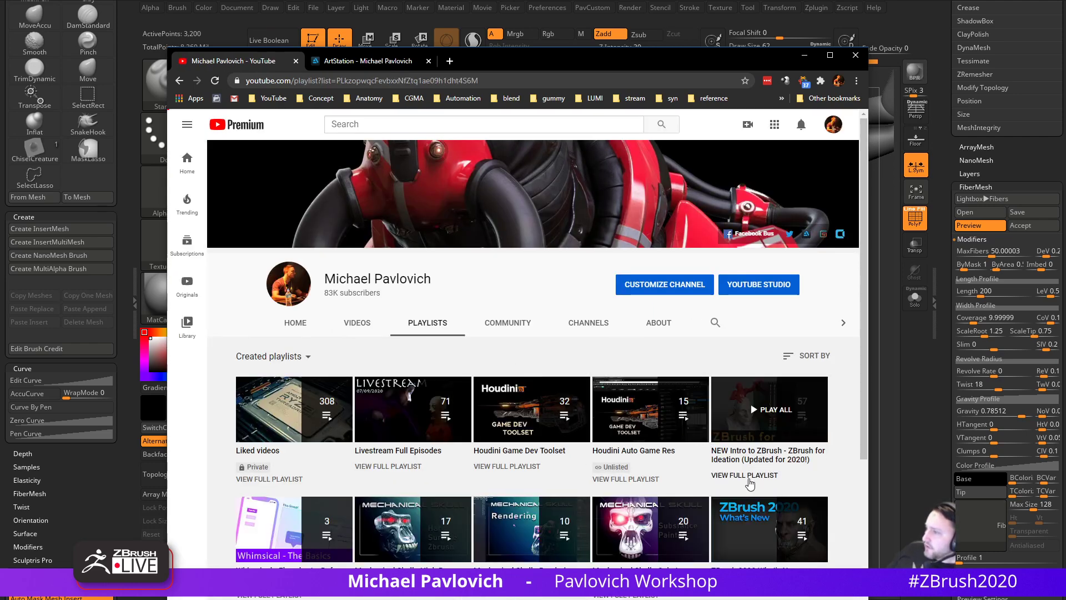
- Find 'zmodeler' on the playlist page to locate 032 ZBrush ZModeler Basics, then return to ZBrush
scroll(645, 394, down, 20)
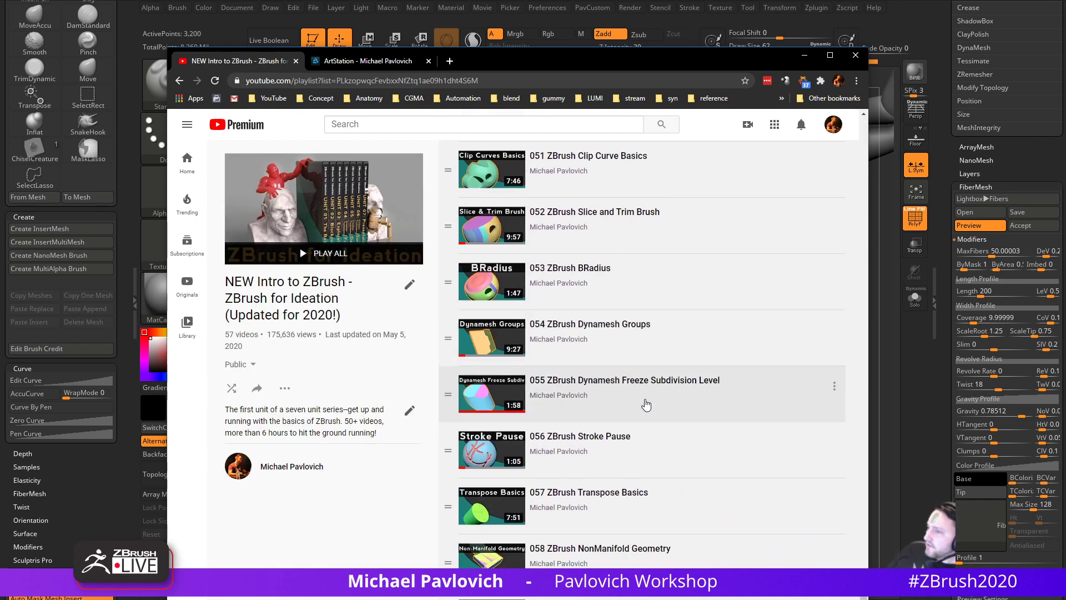
scroll(646, 404, up, 4)
scroll(646, 405, up, 5)
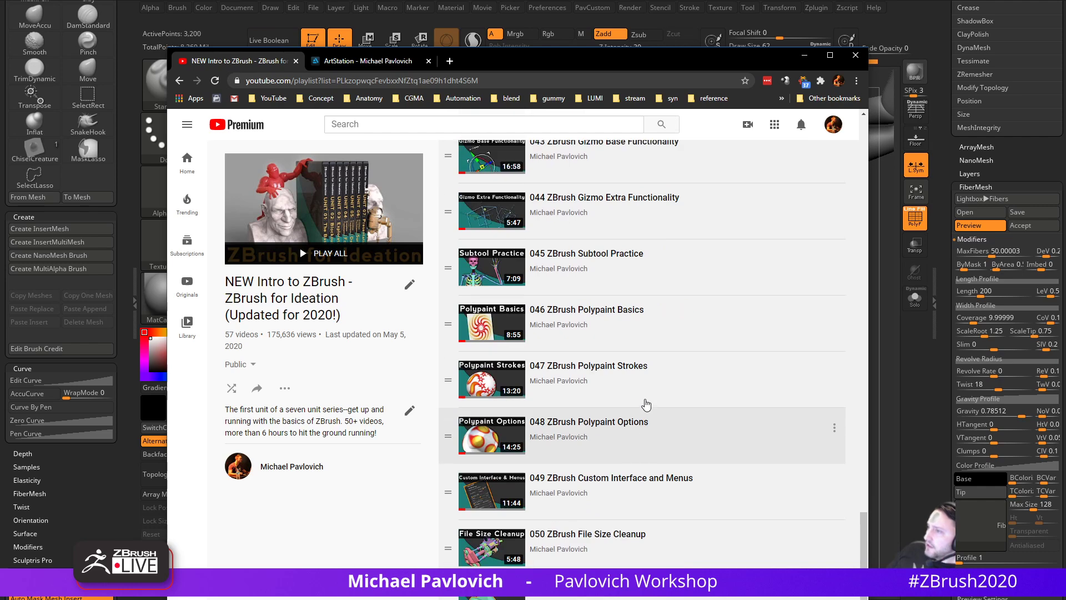
scroll(646, 404, up, 8)
scroll(674, 400, up, 2)
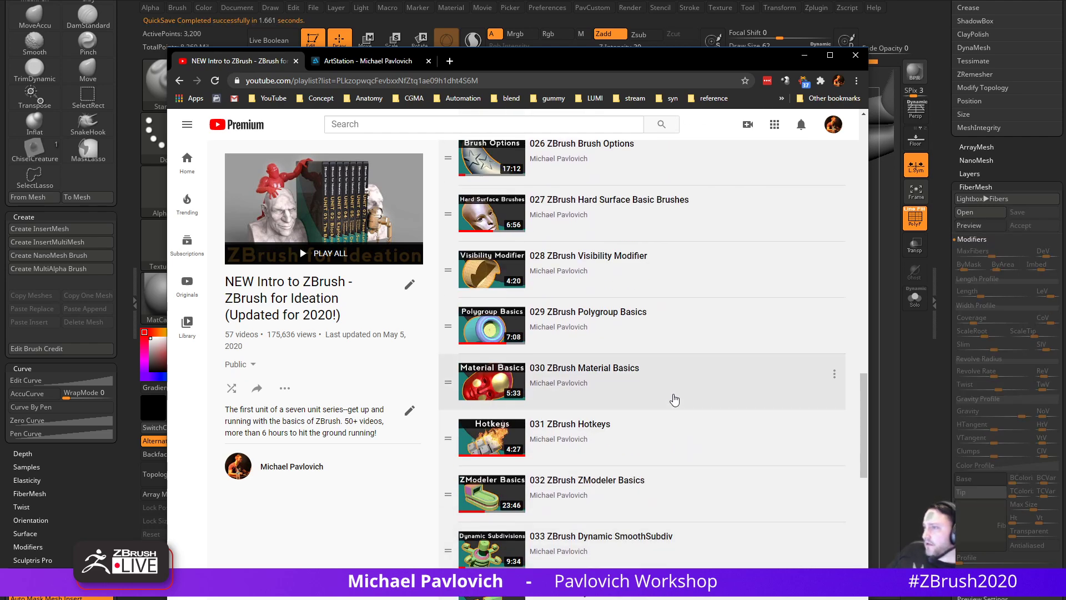
drag(589, 57, 549, 0)
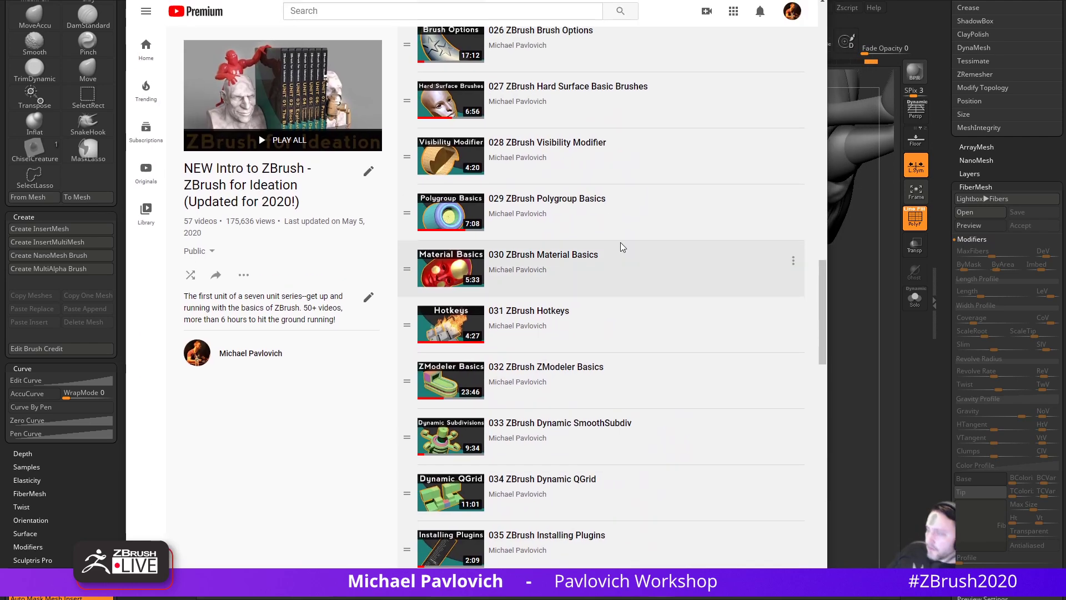
key(ctrl+f)
text(zmodeler)
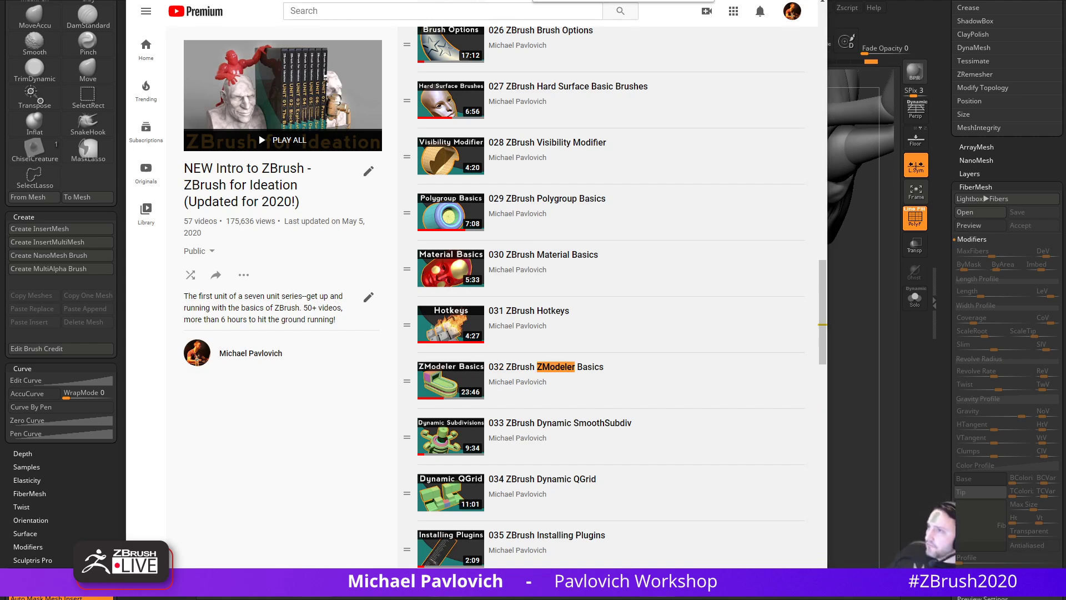
key(alt+Tab)
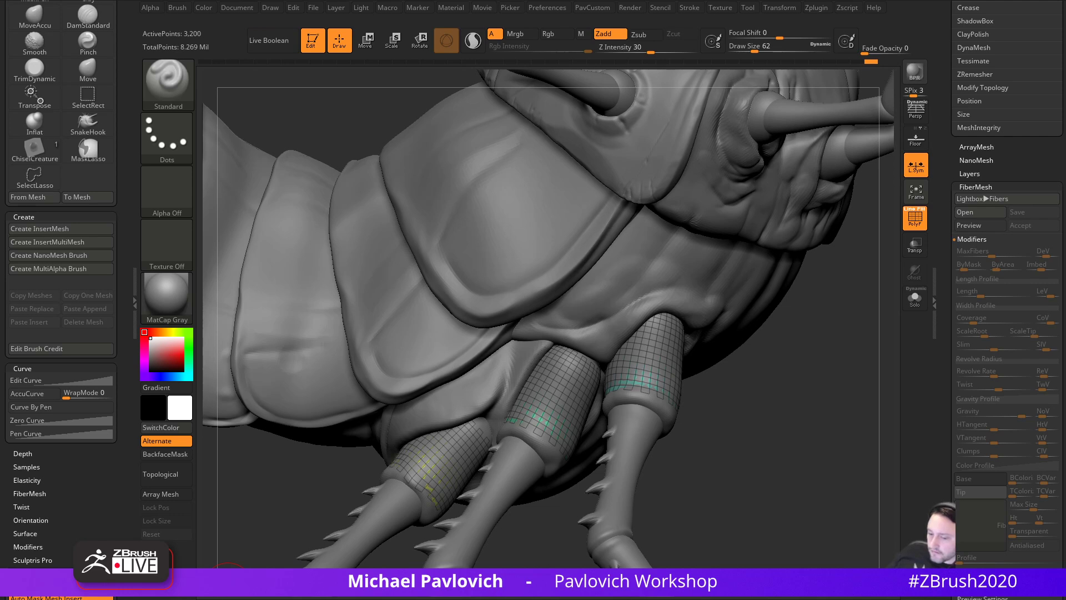
- Turn on the fur preview and set MaxFibers to about 5.95 and Coverage to about 772.67
mouse_move(778, 384)
mouse_down()
mouse_move(774, 409)
mouse_move(793, 403)
mouse_move(826, 428)
mouse_move(800, 438)
mouse_move(815, 438)
mouse_move(808, 426)
mouse_up()
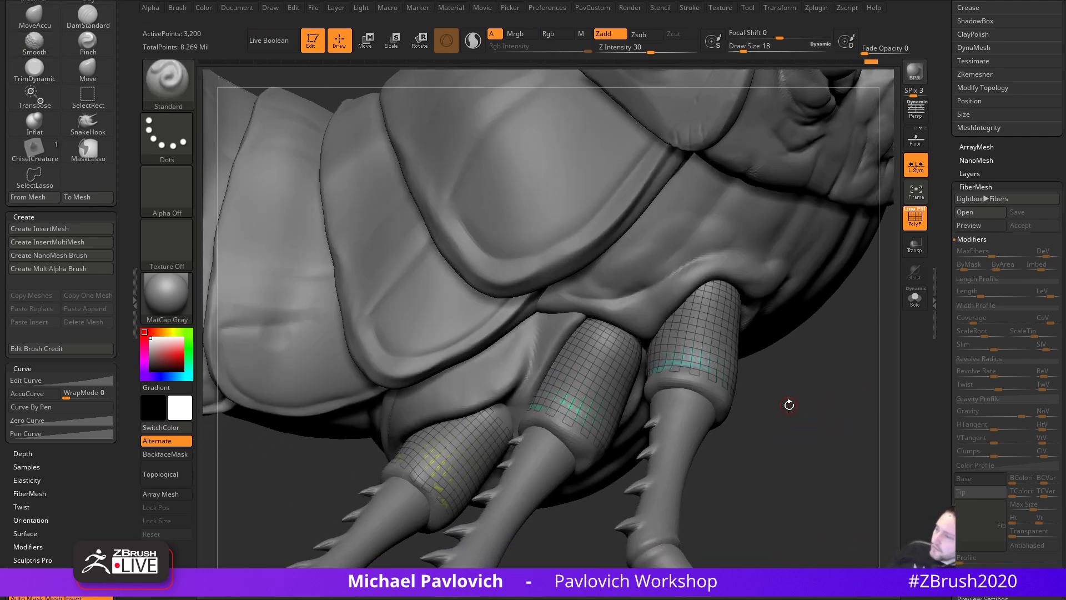
mouse_move(820, 347)
mouse_down()
mouse_move(791, 394)
mouse_move(827, 395)
mouse_up()
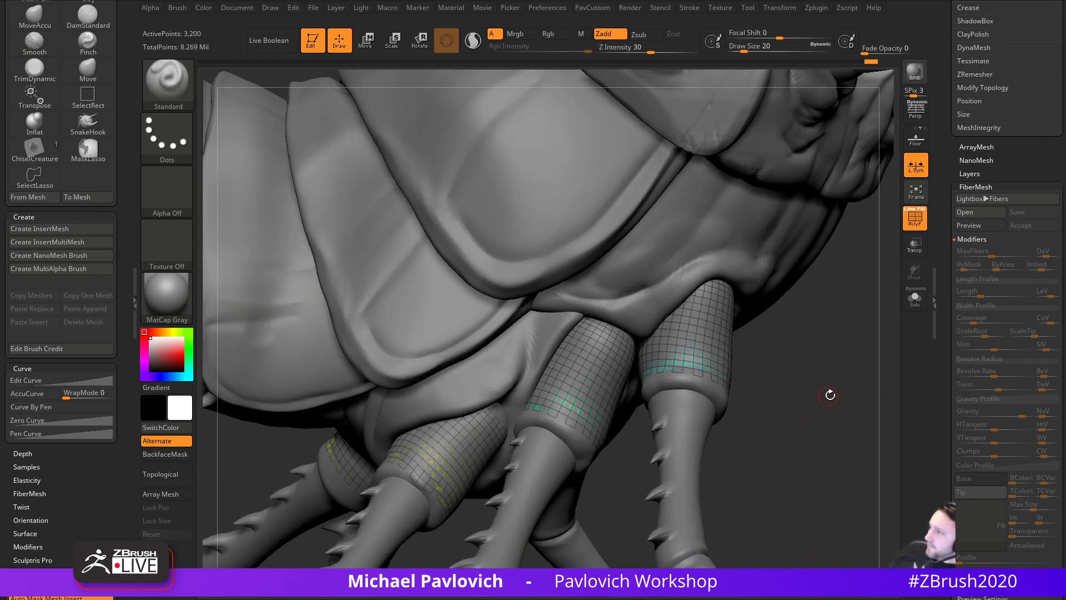
drag(950, 360, 954, 328)
click(966, 200)
drag(835, 328, 883, 344)
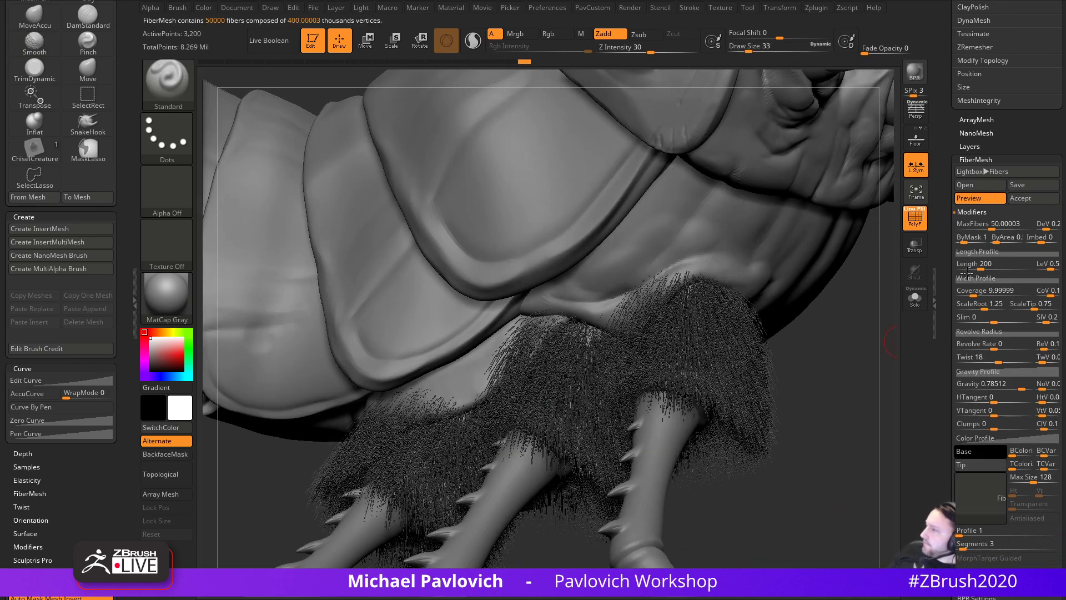
drag(991, 224, 983, 226)
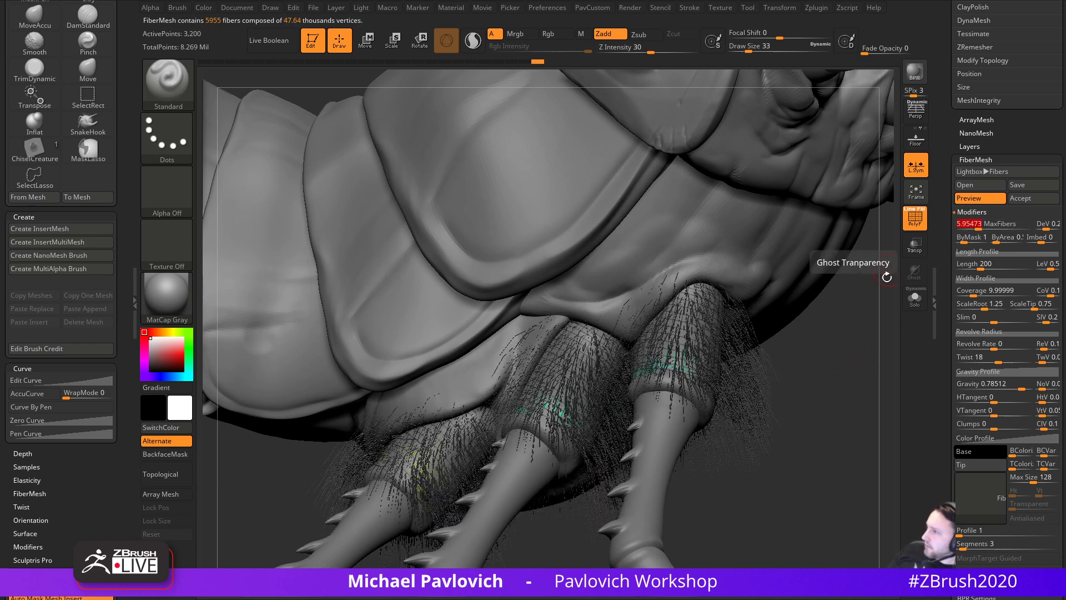
drag(974, 292, 1003, 294)
alt+drag(851, 371, 805, 400)
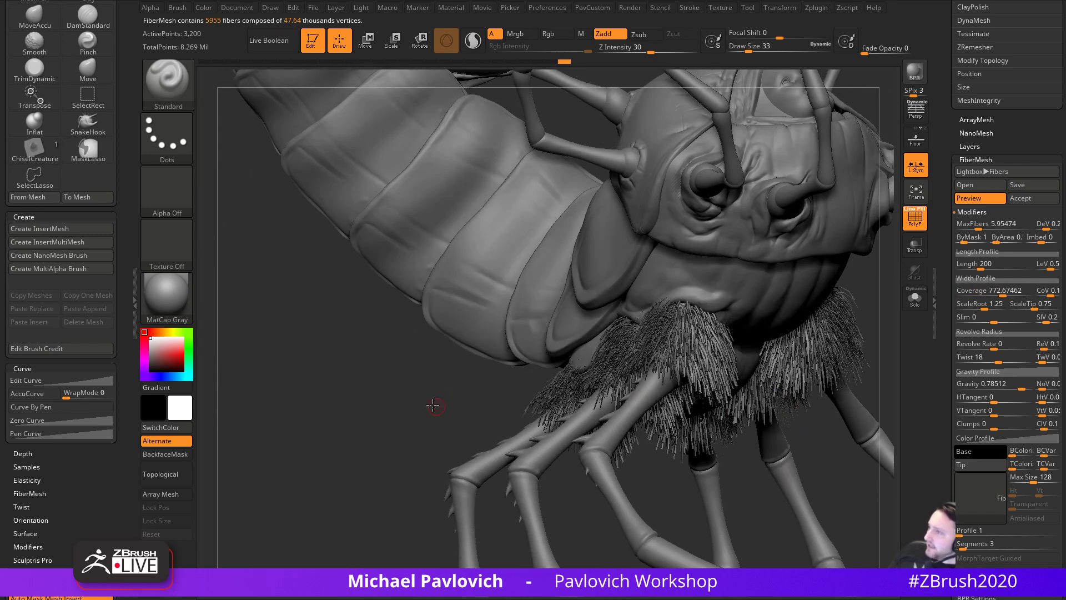
- Dismiss the reference image and orbit in to inspect the thickened leg fibers
drag(438, 406, 412, 416)
drag(461, 583, 368, 238)
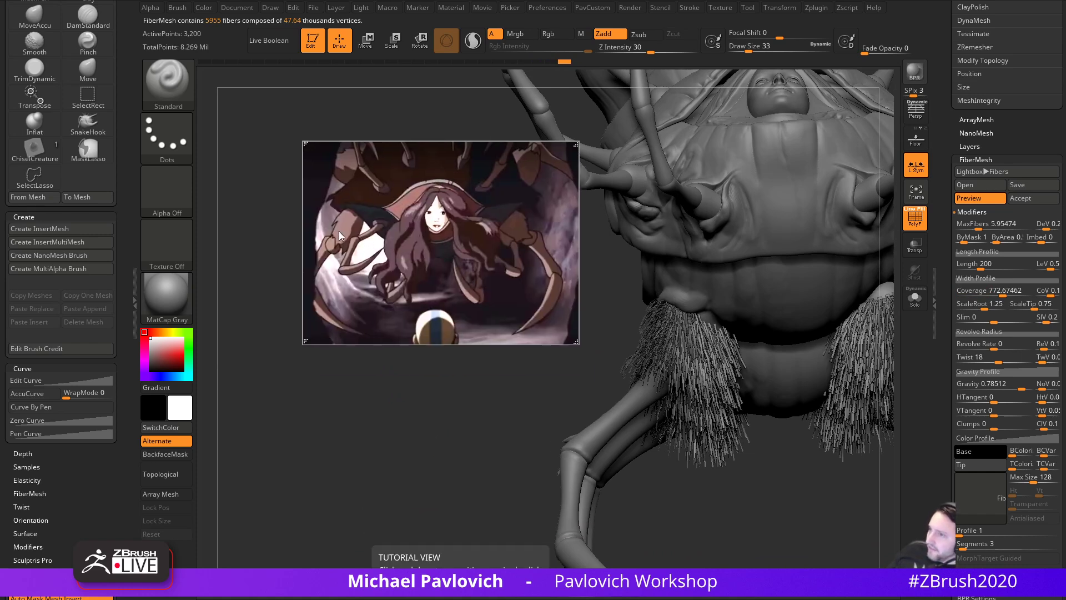
click(374, 228)
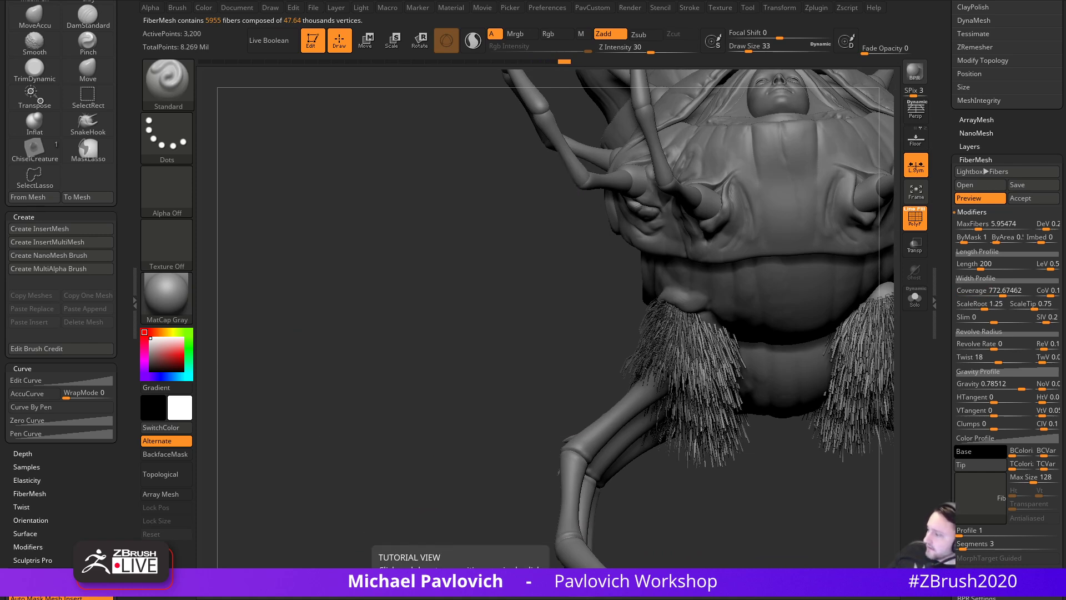
drag(405, 399, 880, 398)
drag(812, 401, 815, 399)
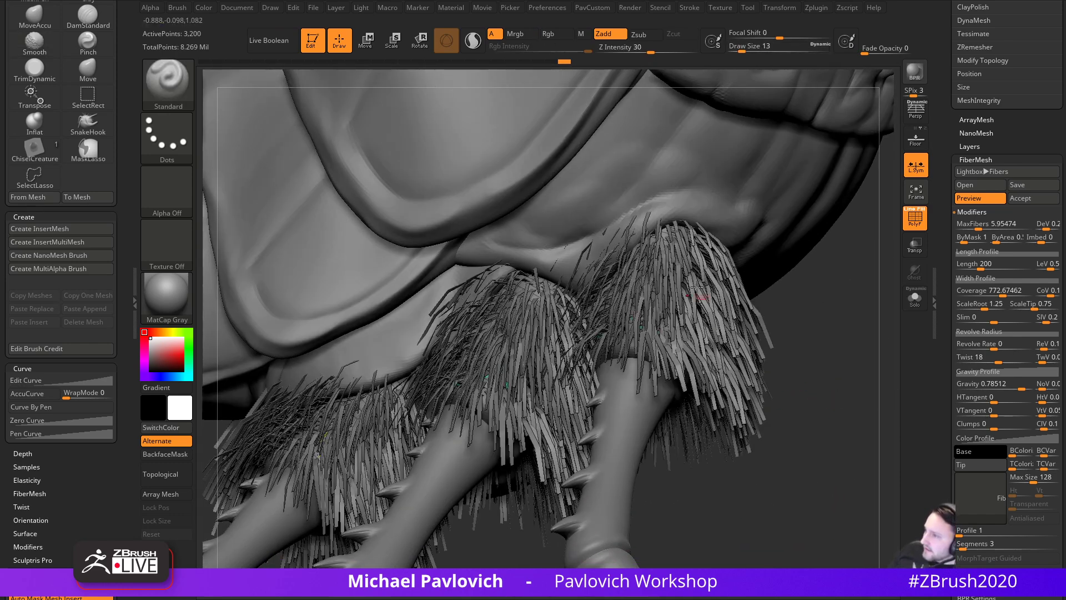
- Run a BPR render of the fur with the polyframe turned off
key(shift+r)
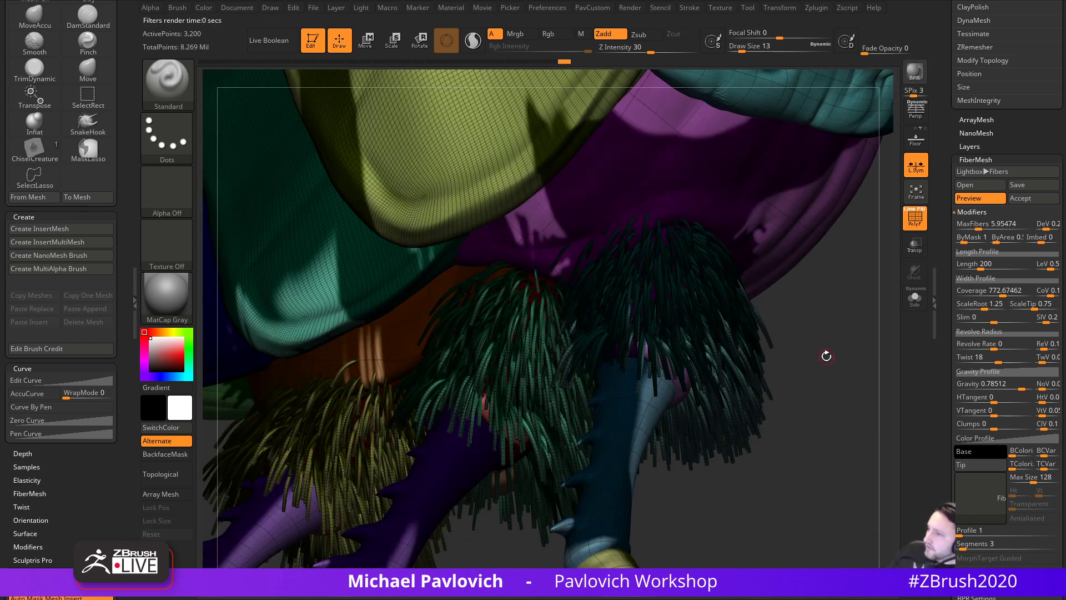
click(917, 218)
click(915, 71)
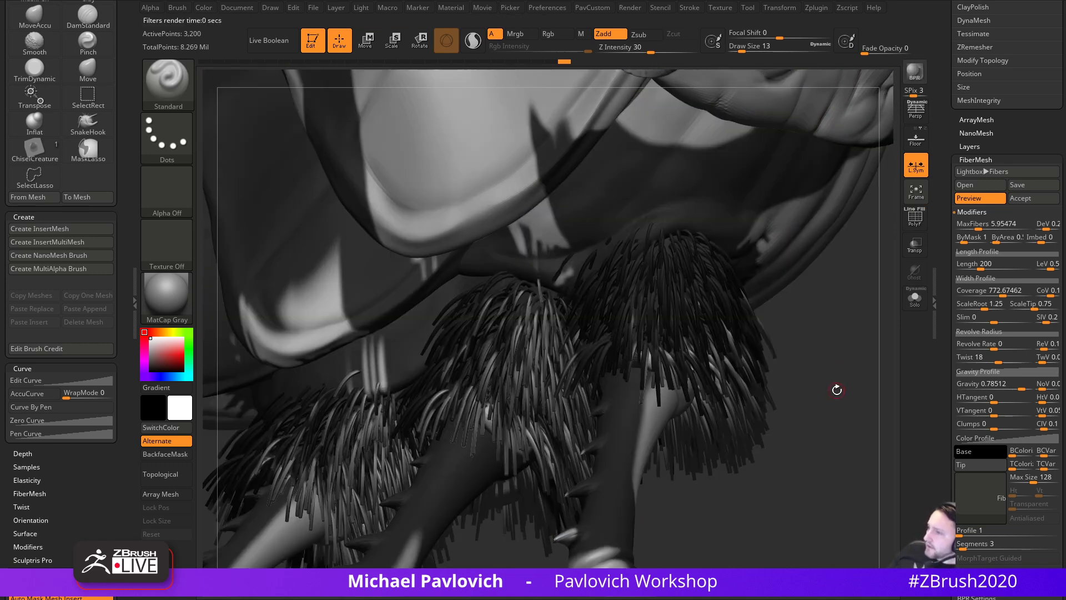
- Set the FiberMesh BPR Settings Sides to 4 and confirm the note
drag(941, 410, 941, 272)
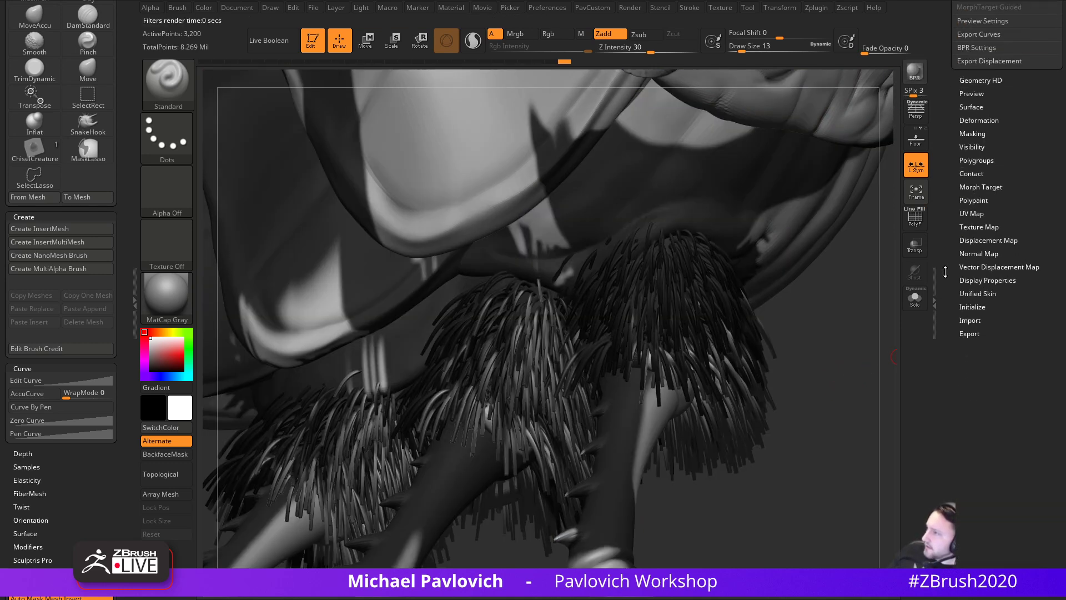
drag(958, 107, 980, 234)
key(shift)
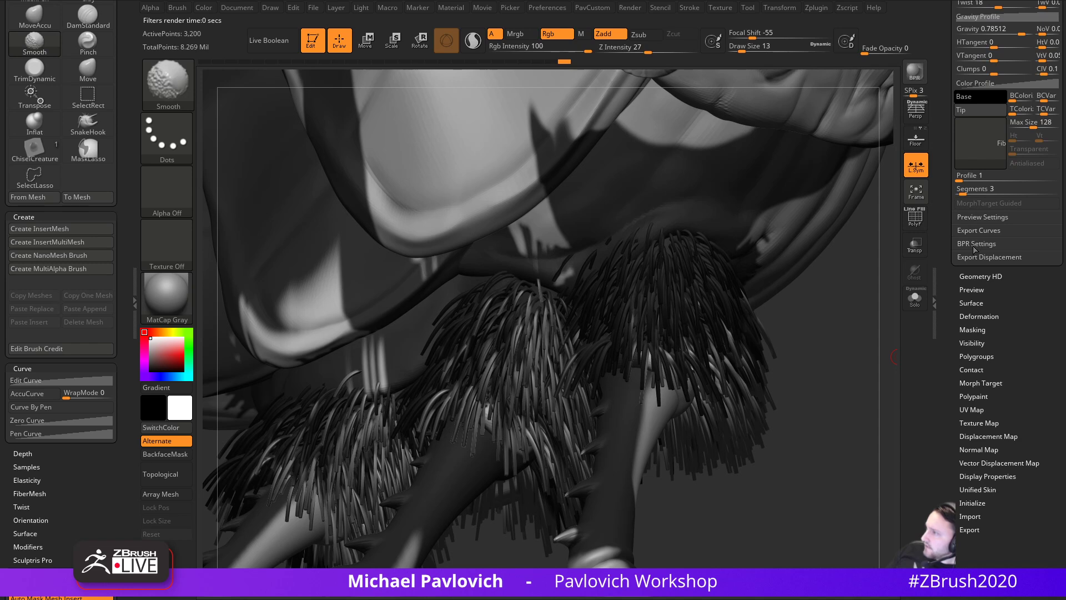
shift+click(974, 250)
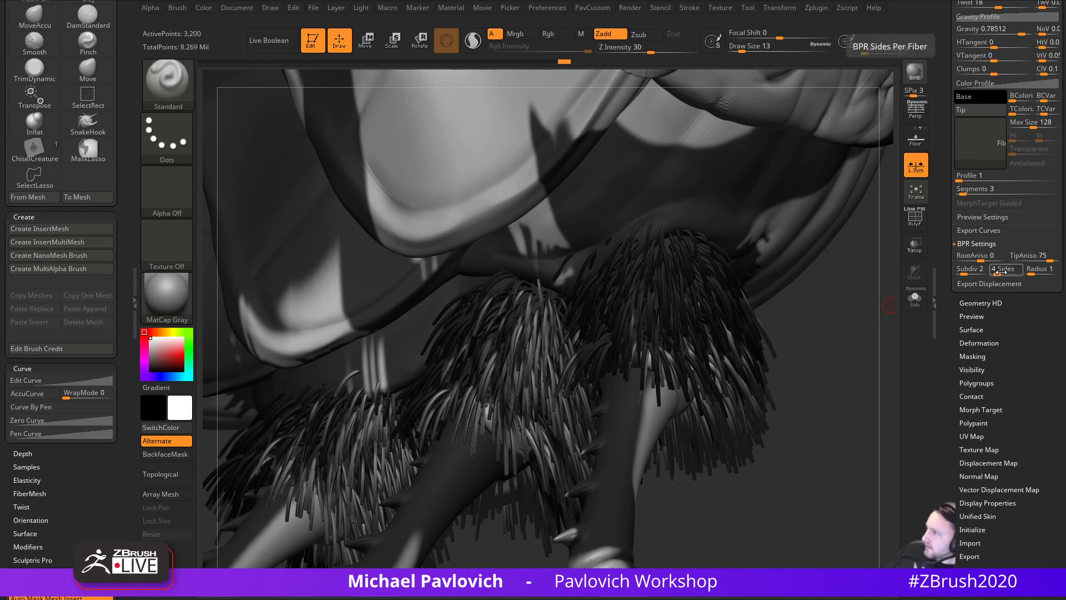
drag(942, 257, 941, 298)
drag(858, 325, 749, 364)
drag(445, 367, 778, 334)
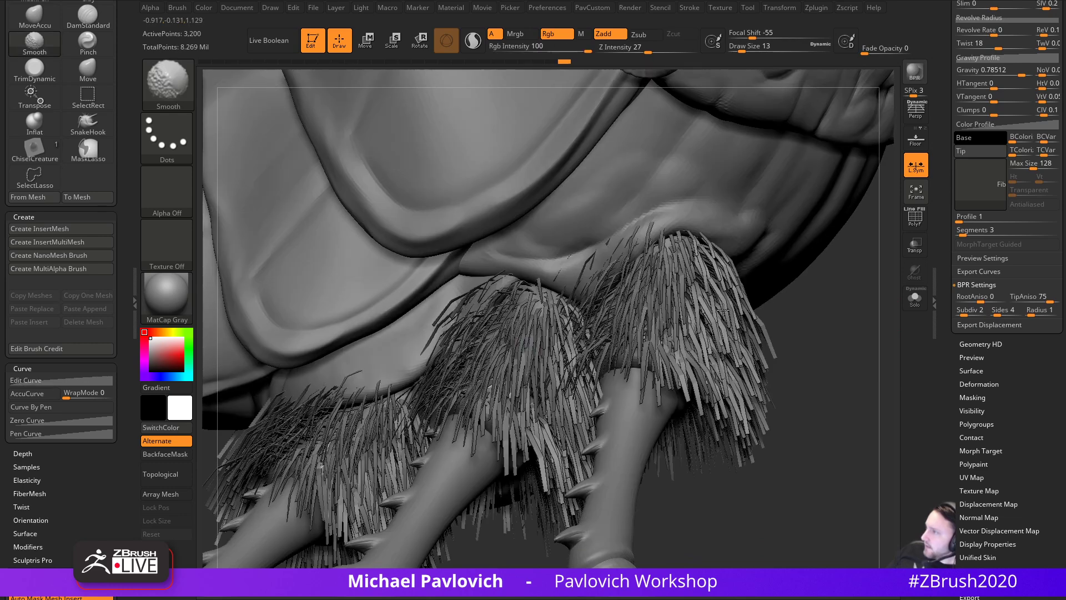
drag(948, 235, 973, 274)
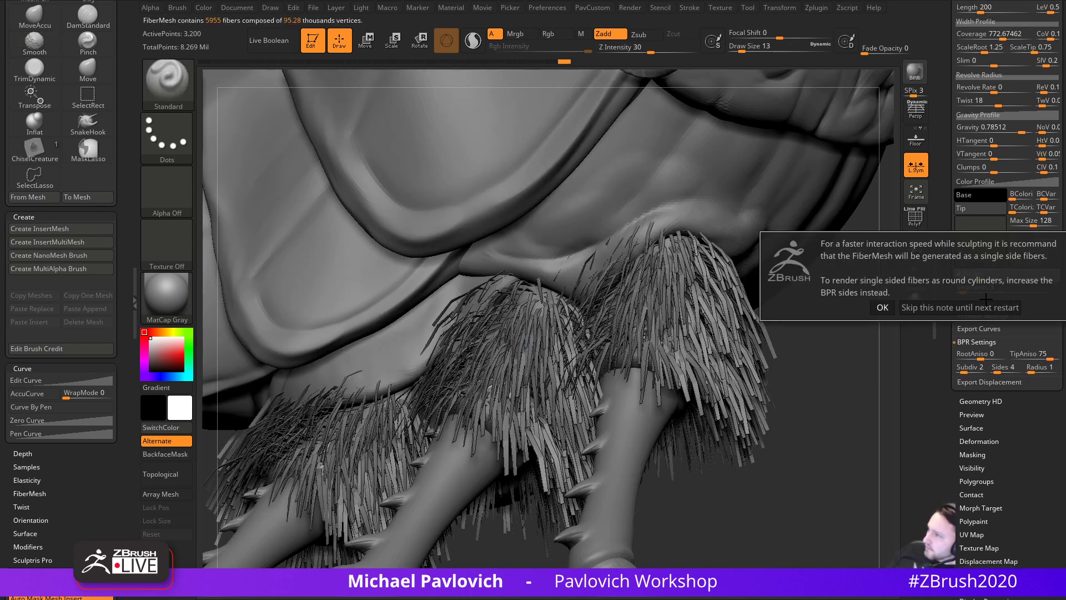
click(929, 307)
- Inspect the thicker leg fur and try a flat, single-sided fiber Profile of 1
mouse_move(852, 352)
right_down()
mouse_move(831, 332)
mouse_move(855, 370)
right_up()
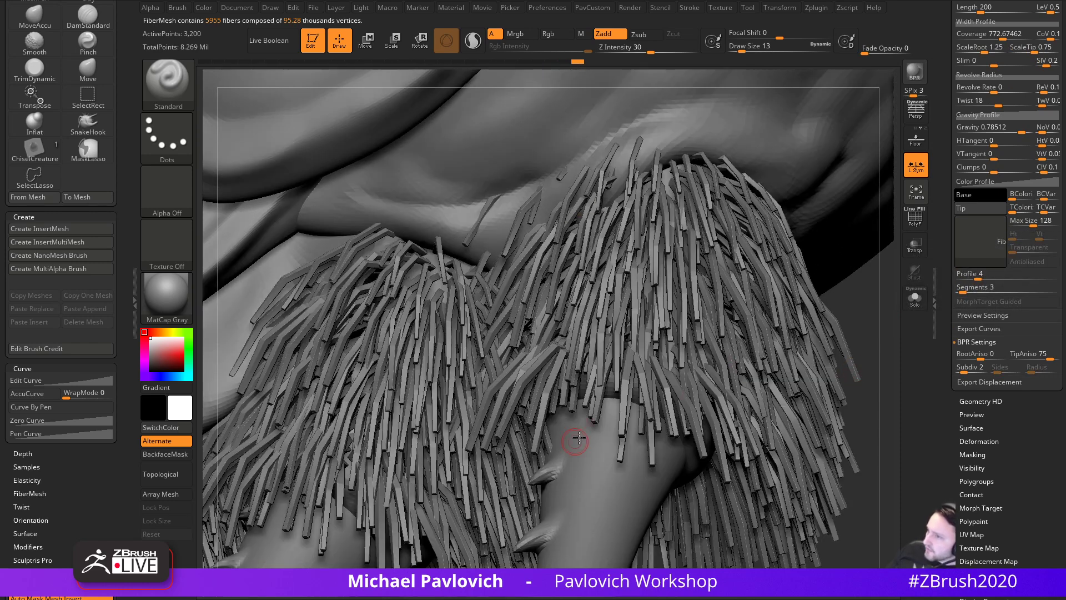
mouse_move(870, 322)
ctrl+right_down()
mouse_move(876, 305)
mouse_move(882, 312)
ctrl+right_up()
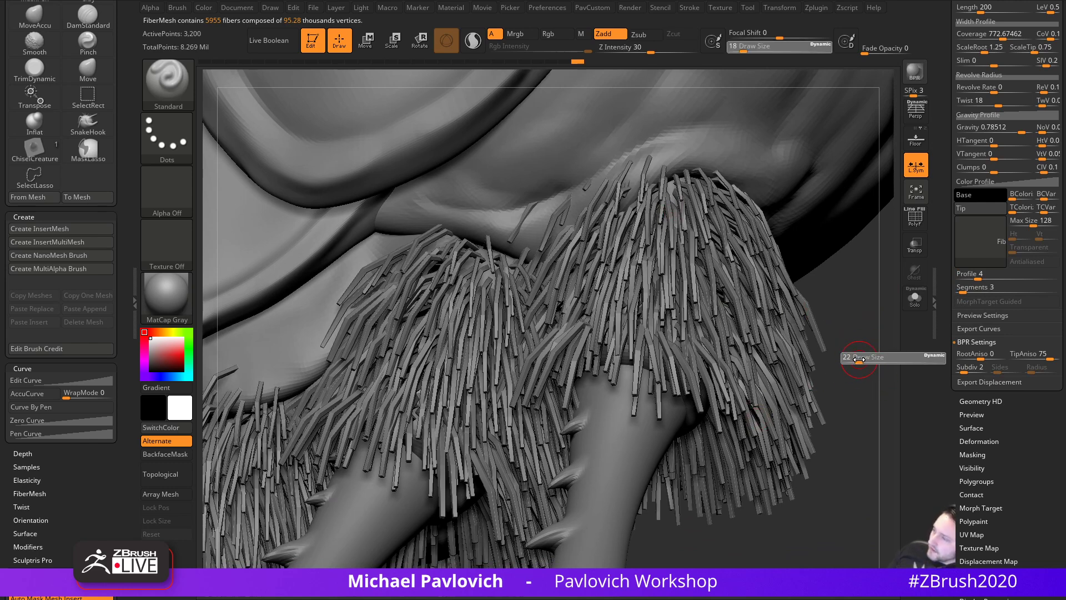
right_drag(858, 360, 847, 353)
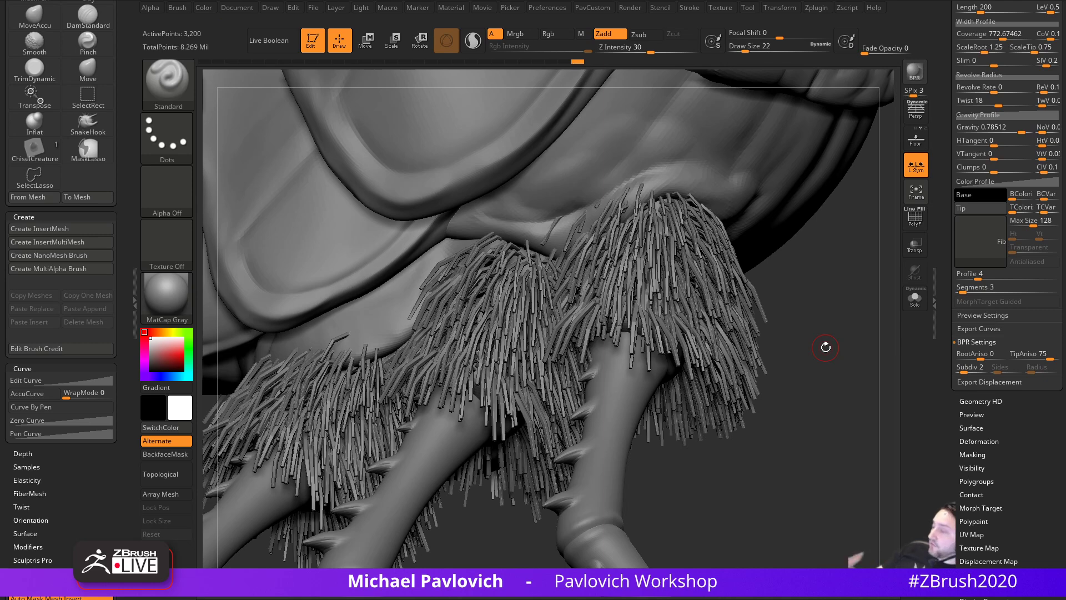
click(959, 277)
key(s)
click(846, 380)
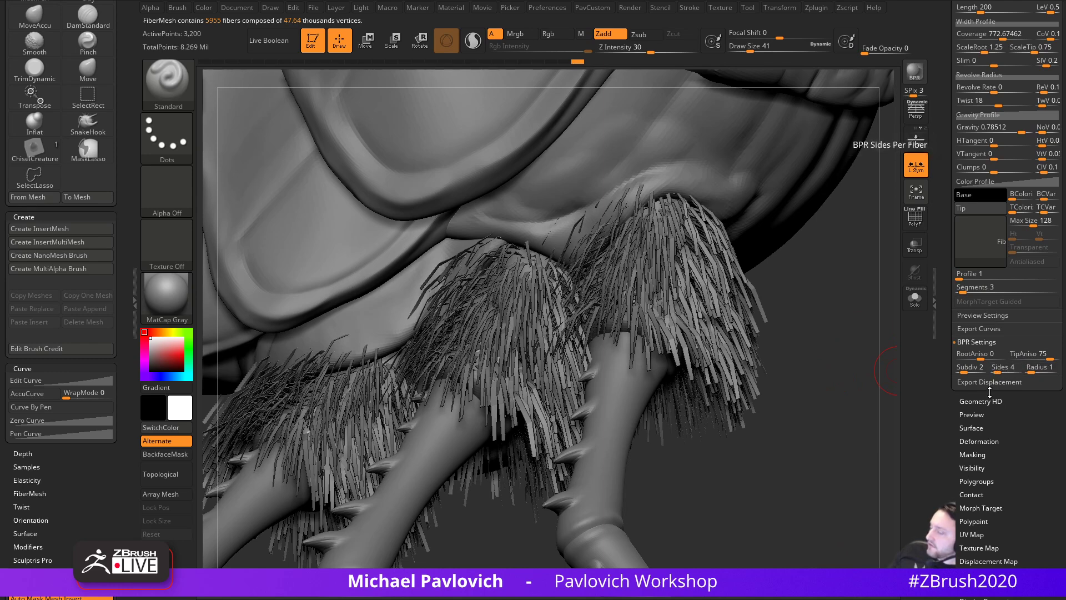
- Set the fiber Profile to 5 so the leg strands become tapered and spiky
ctrl+right_drag(830, 370, 833, 363)
key(s)
click(842, 388)
key(s)
click(847, 391)
mouse_move(850, 400)
ctrl+right_down()
mouse_move(815, 376)
mouse_move(862, 431)
ctrl+right_up()
key(s)
click(823, 378)
key(s)
click(840, 402)
mouse_move(785, 337)
right_down()
mouse_move(814, 360)
mouse_move(760, 375)
mouse_move(478, 383)
mouse_move(841, 338)
right_up()
key(s)
click(813, 361)
ctrl+right_drag(841, 339, 854, 297)
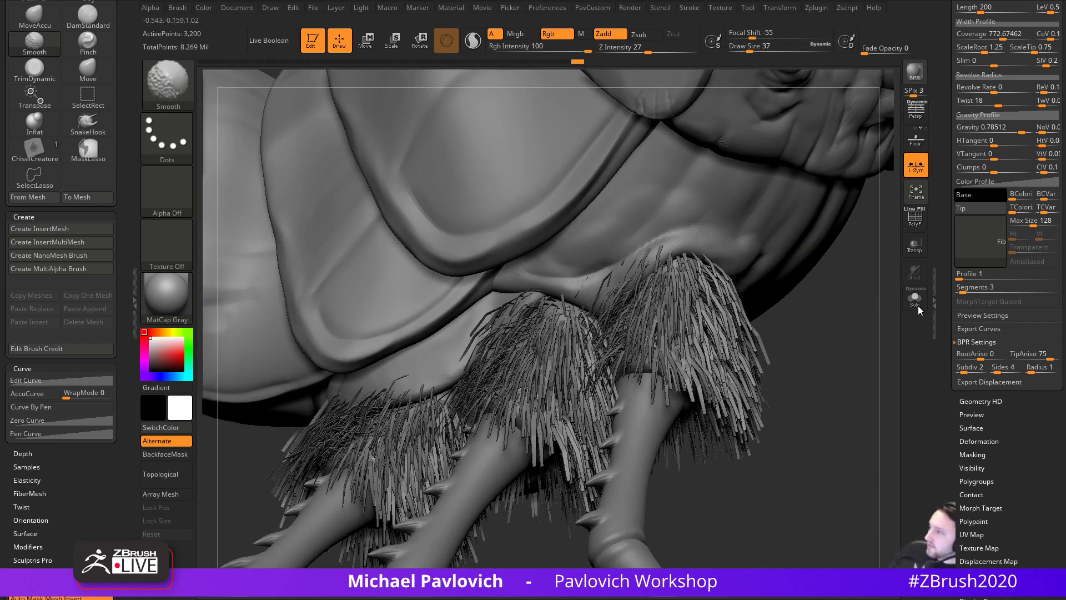
click(983, 275)
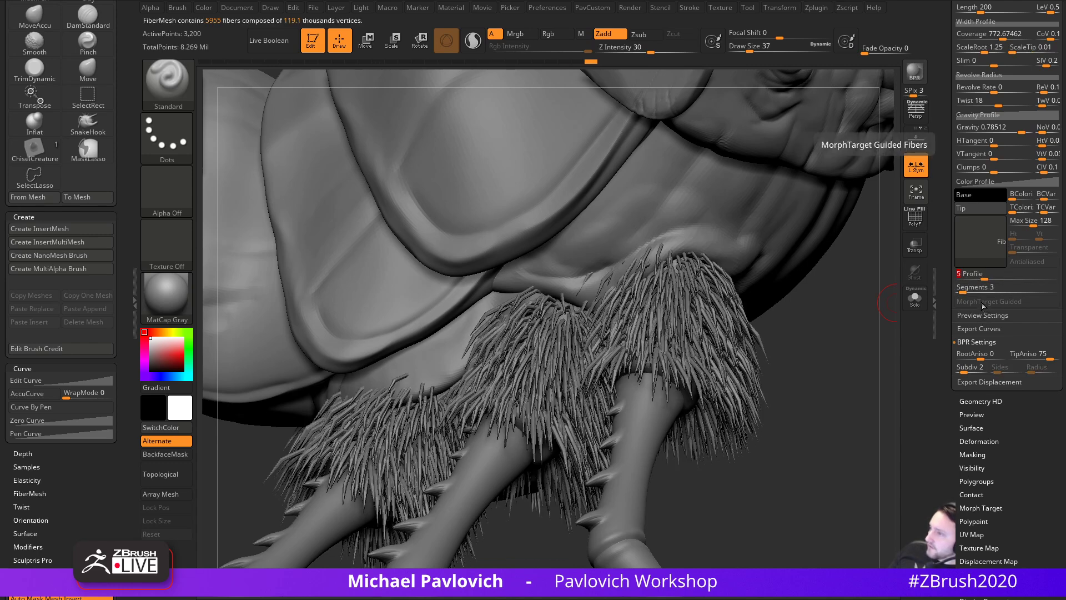
- Lengthen the leg fur fibers to about 395
right_drag(855, 336, 887, 335)
scroll(967, 311, up, 5)
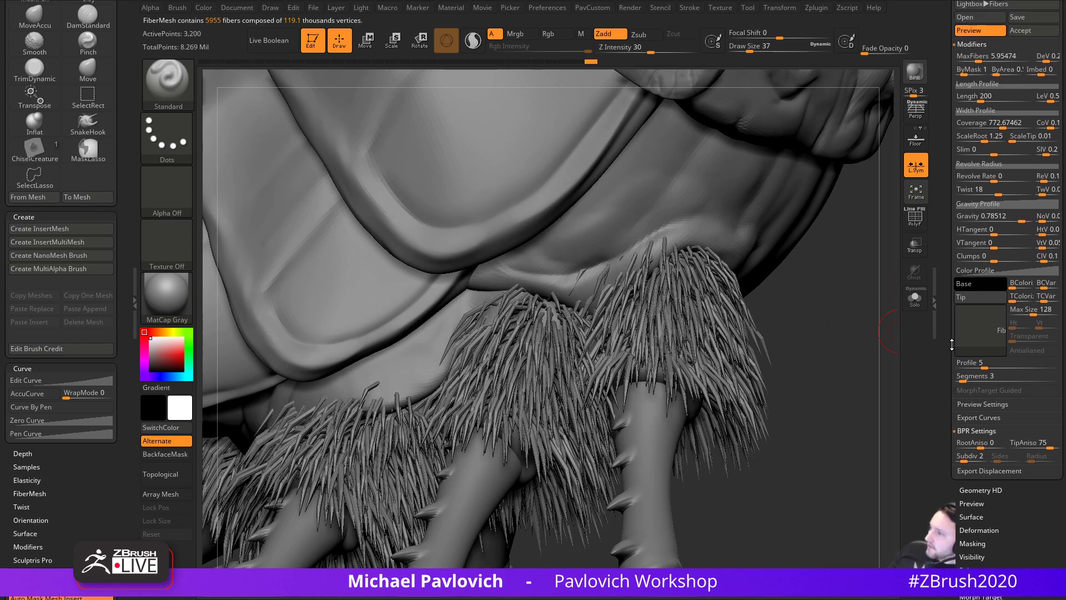
drag(983, 244, 993, 246)
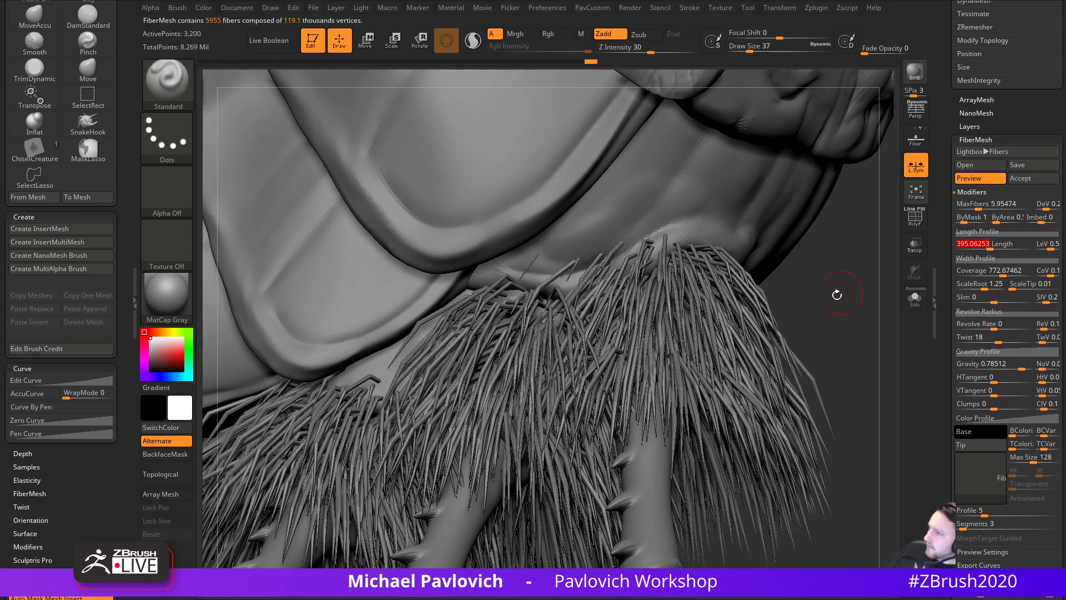
right_drag(889, 311, 867, 294)
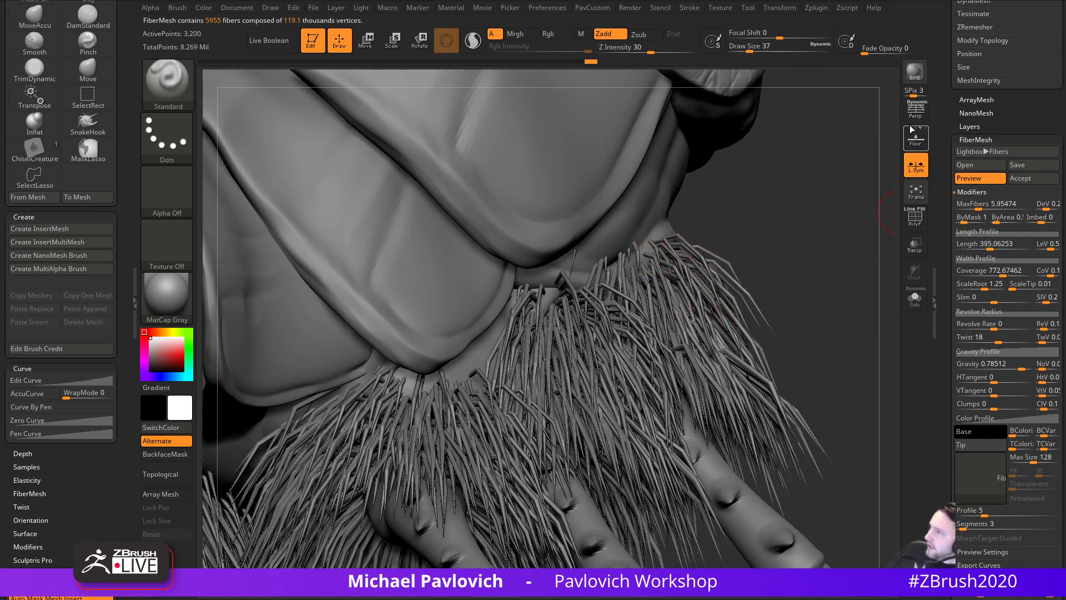
- Render a BPR preview of the shaded, drooping leg fur, twice
click(915, 72)
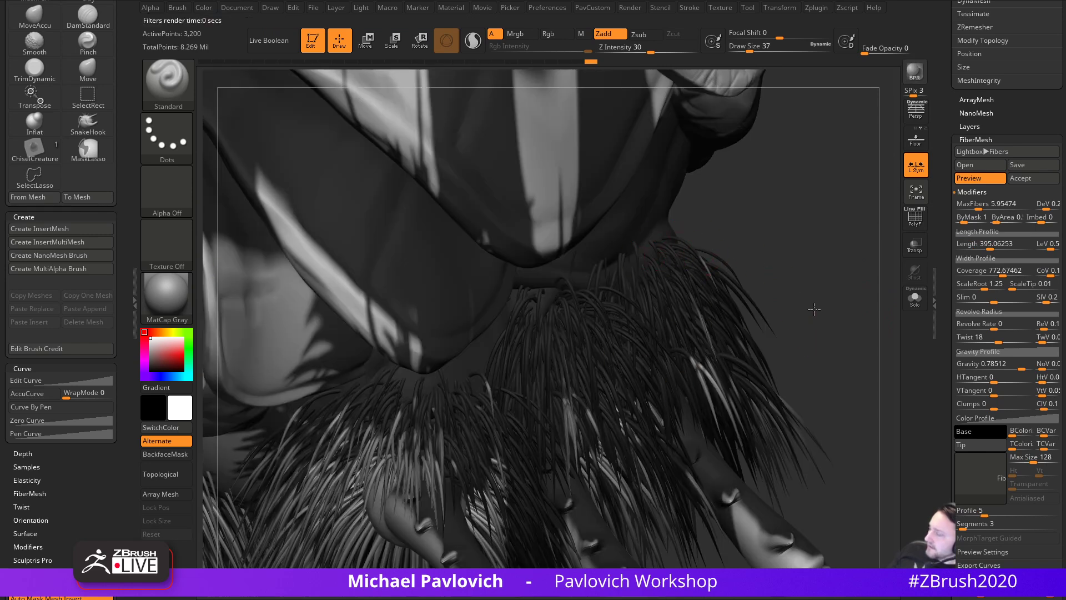
right_drag(814, 309, 438, 393)
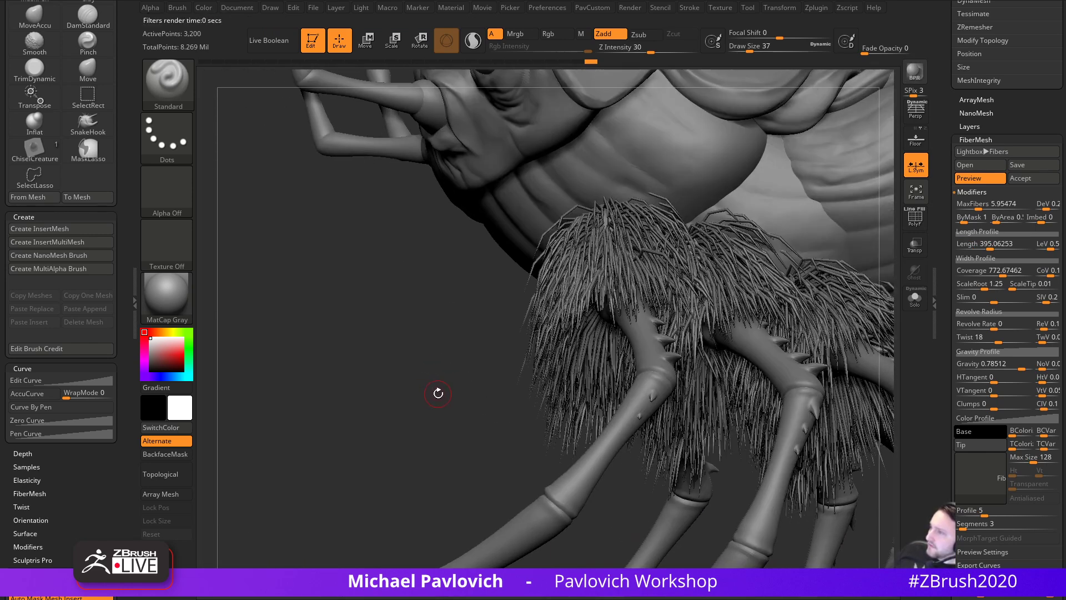
click(921, 75)
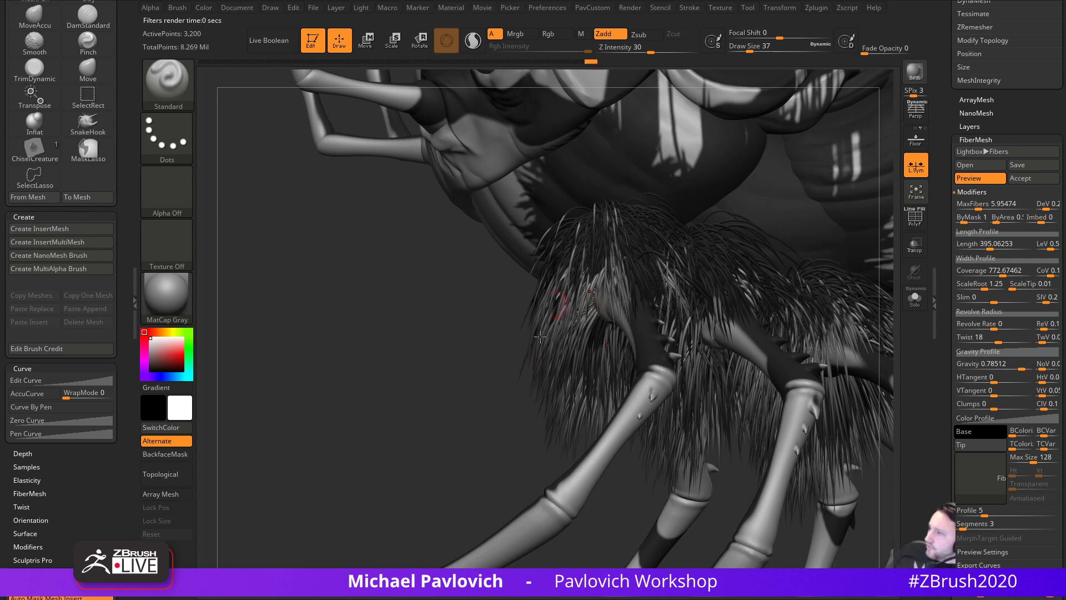
drag(947, 316, 956, 240)
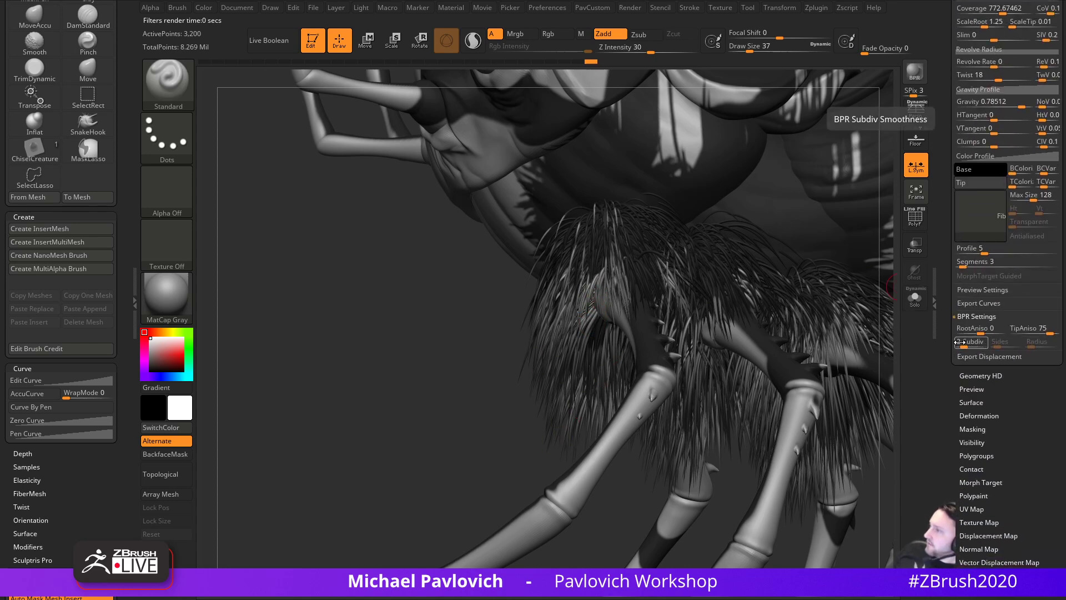
- Orbit the bug and toggle Solo to view the leg fibers alone, then restore the body
drag(946, 311, 945, 443)
drag(419, 408, 855, 325)
drag(945, 345, 965, 341)
scroll(946, 341, down, 2)
mouse_move(884, 366)
mouse_down()
mouse_move(753, 400)
mouse_move(826, 336)
mouse_move(794, 367)
mouse_move(792, 408)
mouse_move(802, 333)
mouse_move(802, 364)
mouse_move(809, 322)
mouse_move(851, 285)
mouse_move(827, 334)
mouse_move(896, 350)
mouse_up()
mouse_move(812, 363)
mouse_down()
mouse_move(797, 369)
mouse_move(850, 374)
mouse_move(898, 339)
mouse_move(859, 361)
mouse_move(845, 393)
mouse_move(856, 399)
mouse_move(864, 355)
mouse_move(835, 360)
mouse_move(866, 350)
mouse_up()
key(s)
click(914, 299)
click(919, 307)
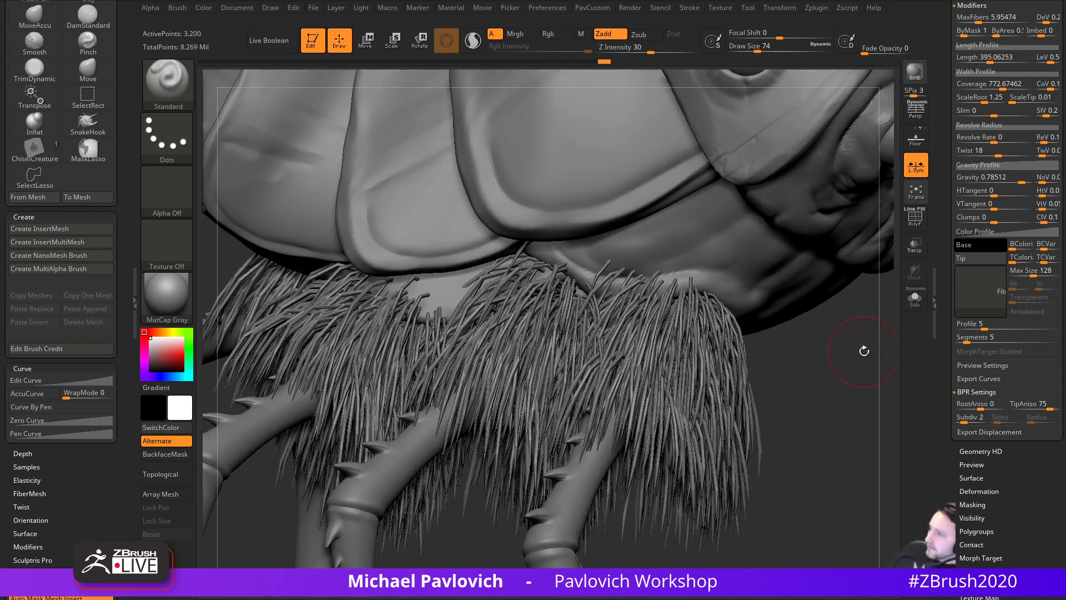
- Raise MaxFibers to about 13.57 for roughly 13,566 denser leg fibers
drag(941, 309, 941, 528)
alt+drag(889, 395, 843, 372)
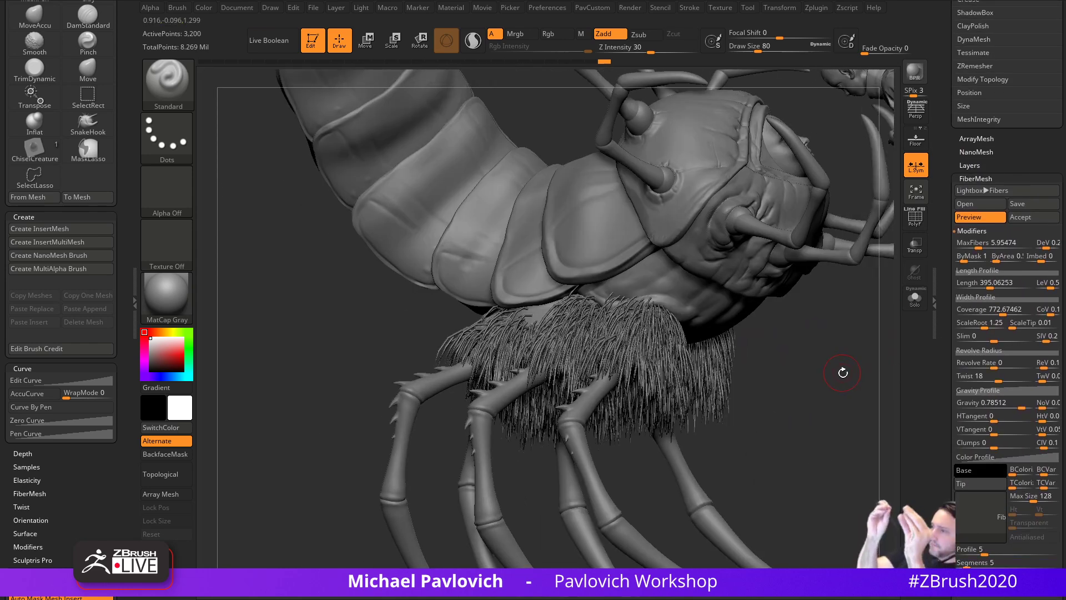
alt+drag(810, 355, 842, 408)
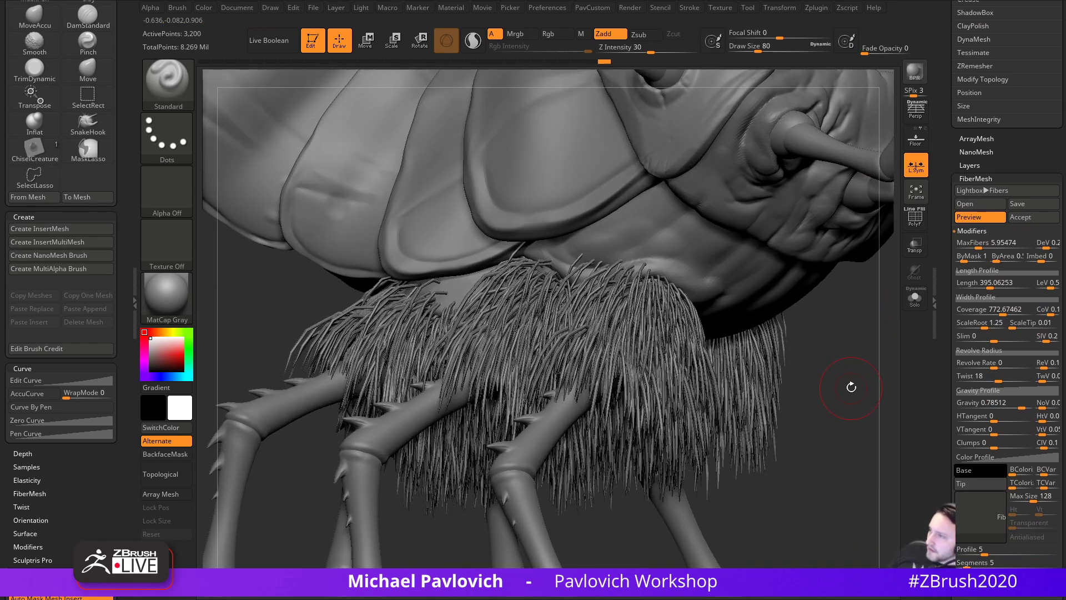
drag(800, 348, 855, 371)
drag(947, 248, 986, 257)
click(982, 258)
drag(831, 377, 725, 489)
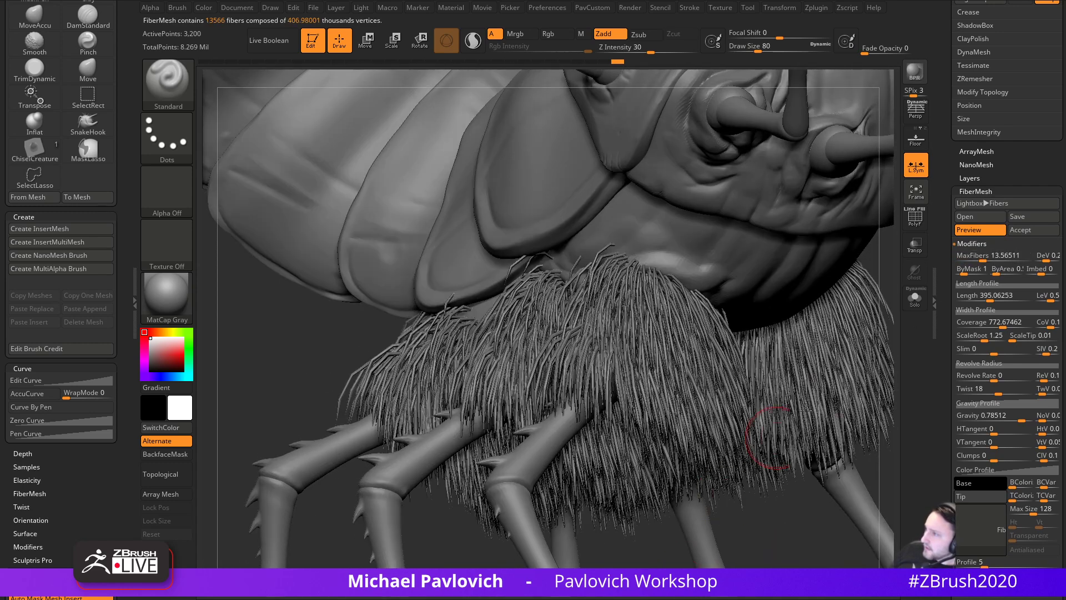
- Experiment with MaxFibers and Coverage, pushing Coverage up to its 5000 maximum
click(983, 258)
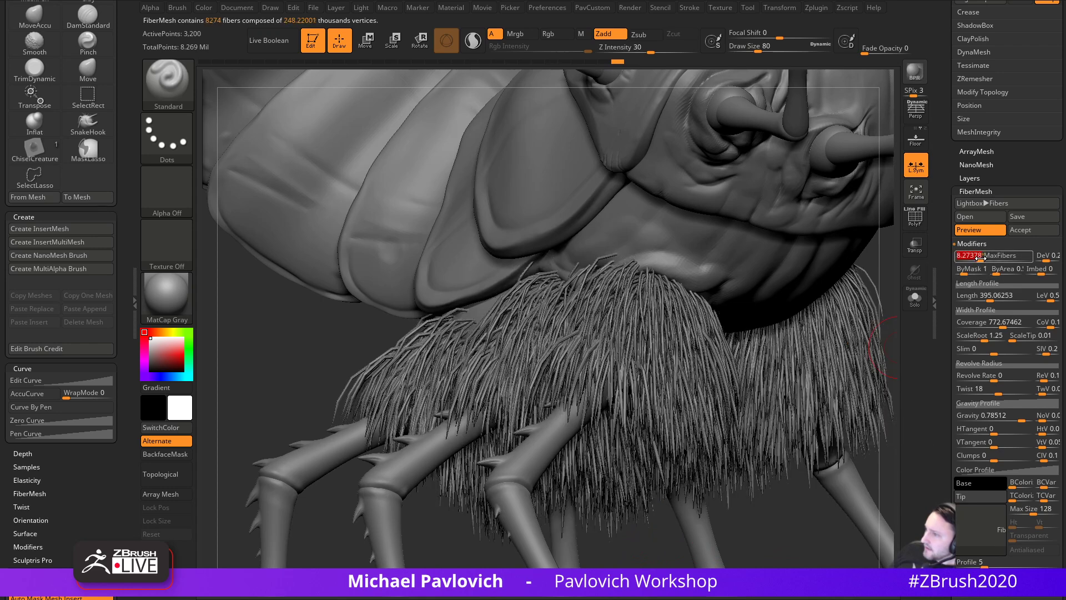
drag(983, 258, 980, 258)
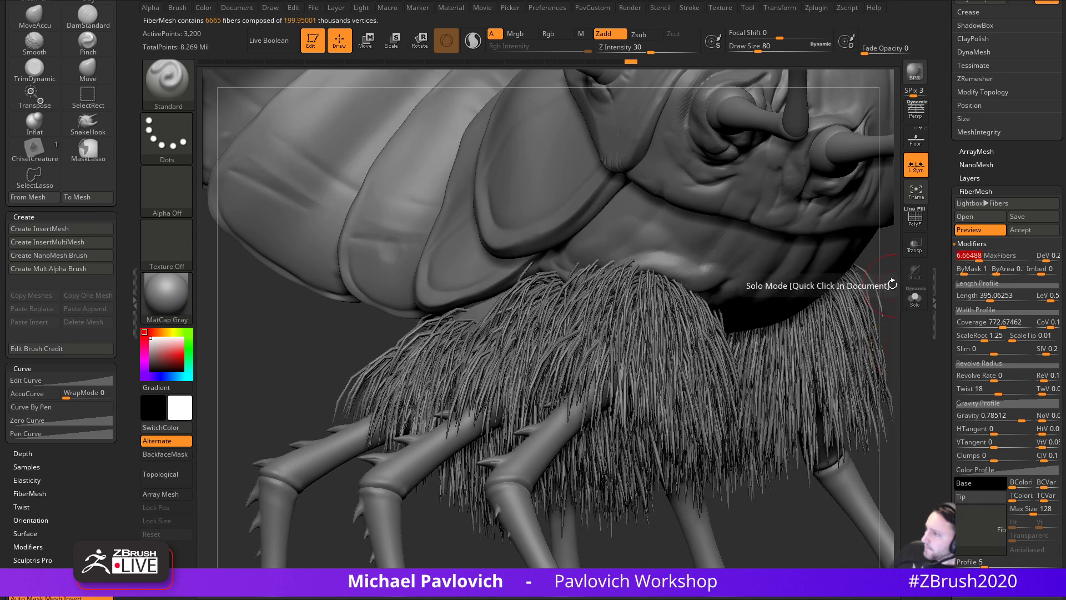
drag(845, 303, 893, 280)
mouse_move(1002, 322)
mouse_down()
mouse_move(1023, 324)
mouse_move(999, 326)
mouse_up()
mouse_move(974, 256)
mouse_down()
mouse_move(987, 258)
mouse_move(979, 257)
mouse_up()
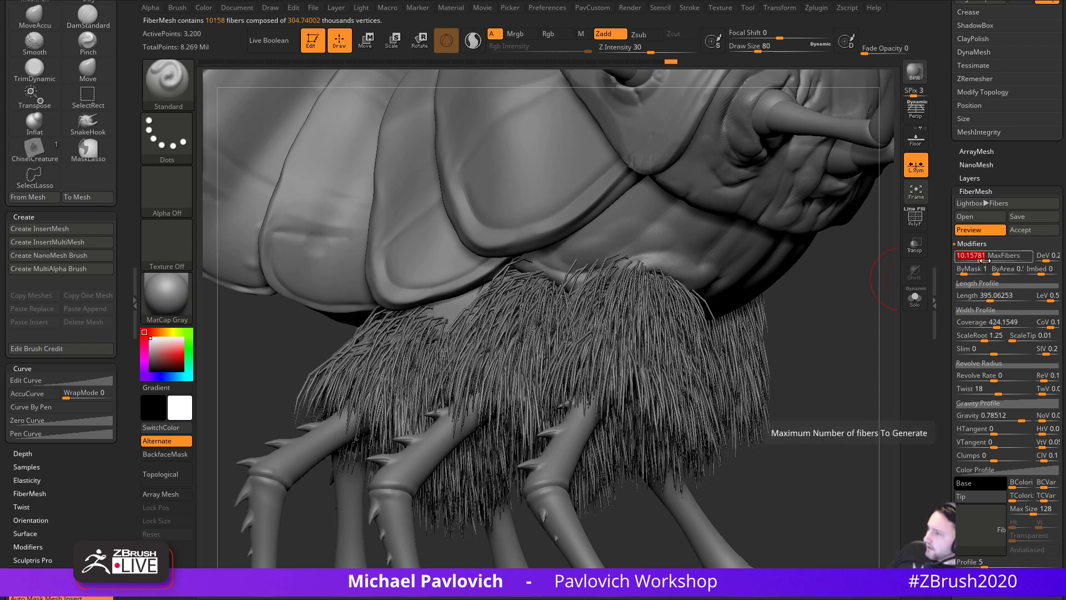
drag(999, 325, 1006, 326)
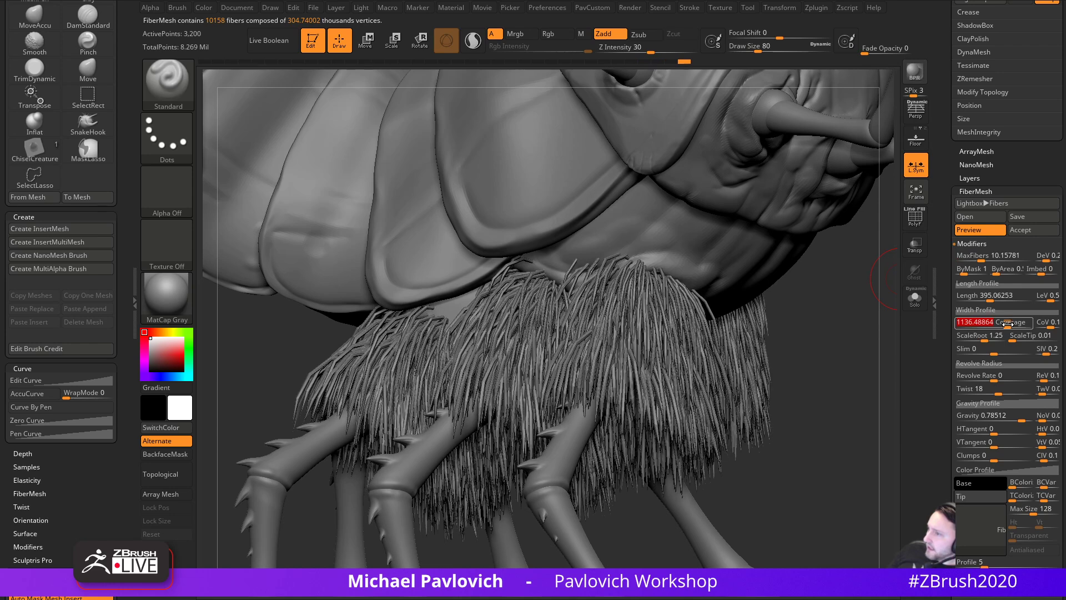
drag(981, 260, 971, 261)
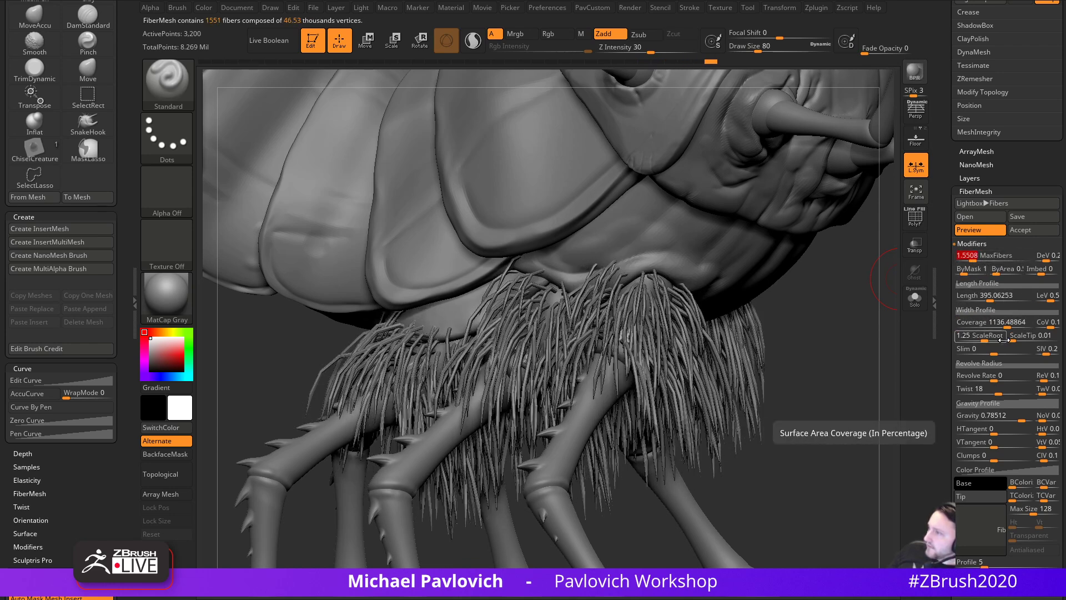
drag(989, 322, 1034, 323)
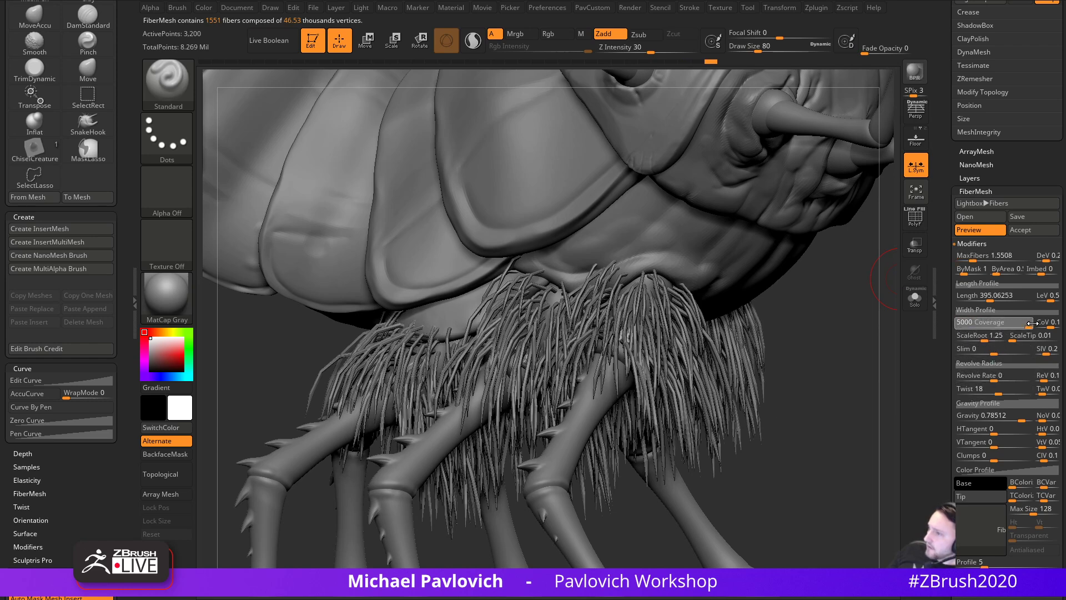
- Raise the fiber Width Profile curve to widen the strands, then close the curve
click(1005, 311)
drag(962, 350, 957, 305)
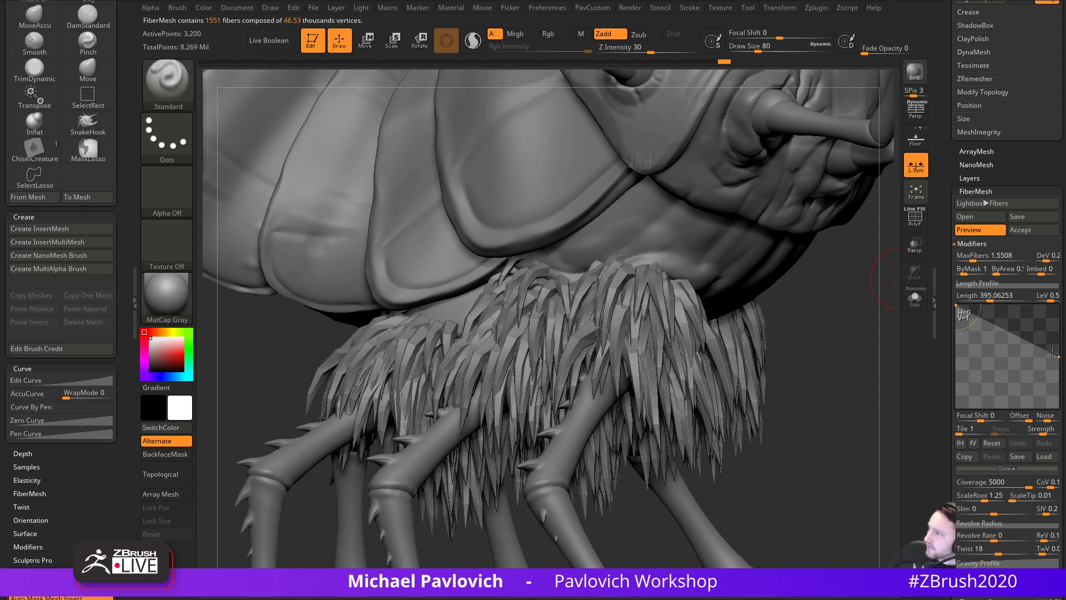
drag(1059, 356, 1062, 309)
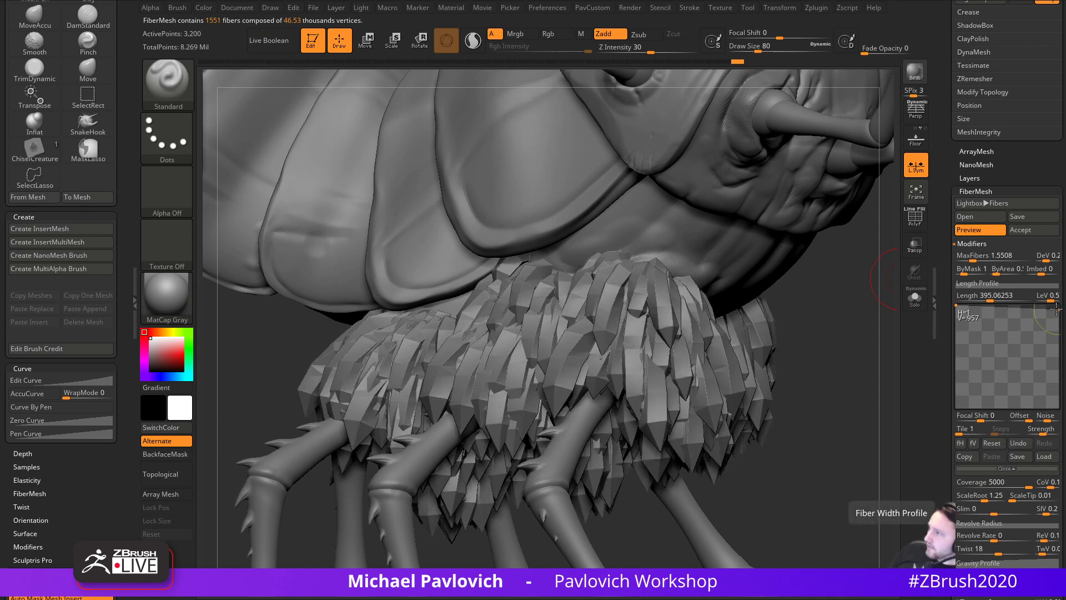
scroll(940, 315, down, 1)
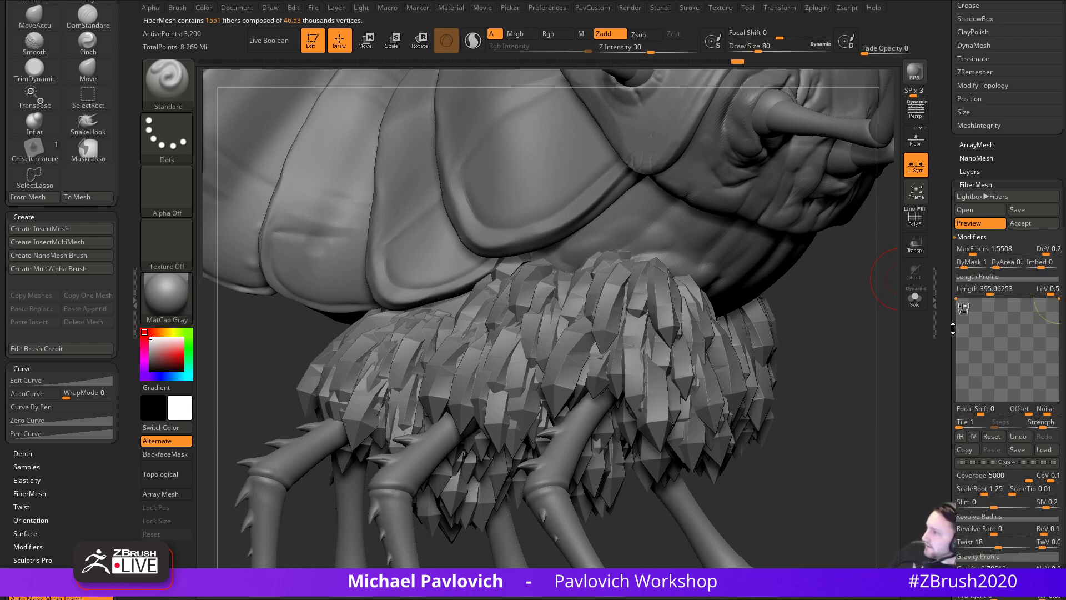
click(987, 465)
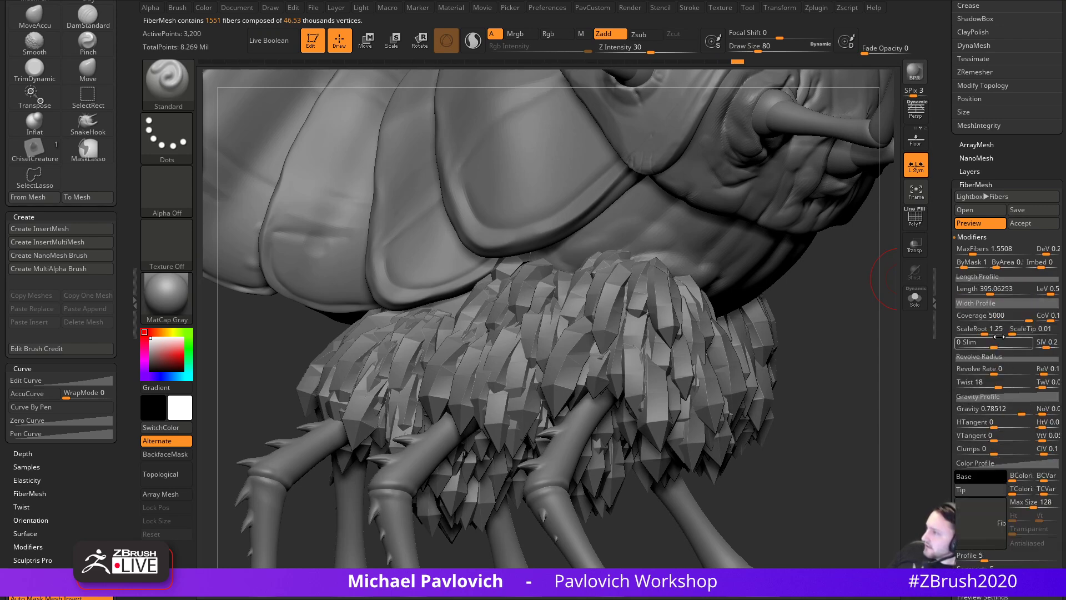
- Settle on Coverage about 114.36 and MaxFibers 4.16 for roughly 4,162 thin strands
drag(1028, 316, 987, 318)
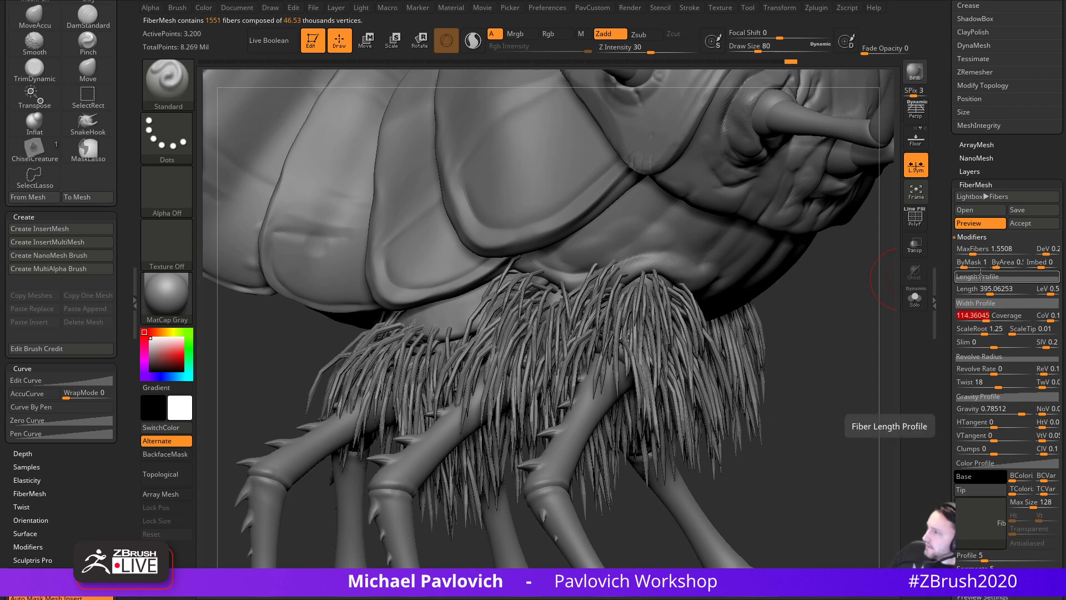
drag(975, 254, 982, 255)
drag(792, 338, 676, 396)
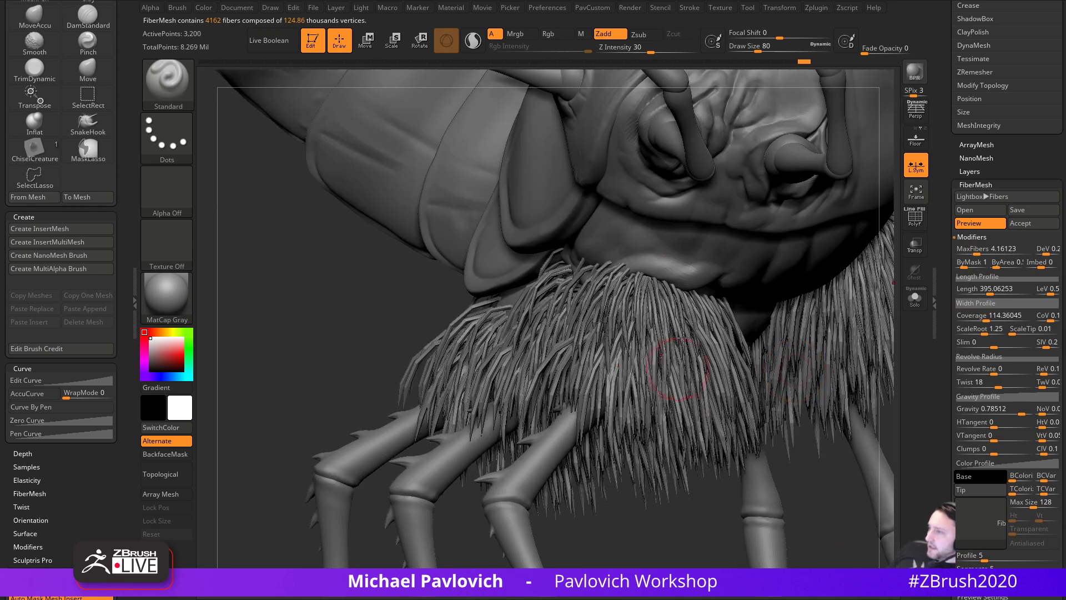
- Try a ScaleTip of 1, then taper the fiber tips to about 0.07322
drag(650, 560, 802, 445)
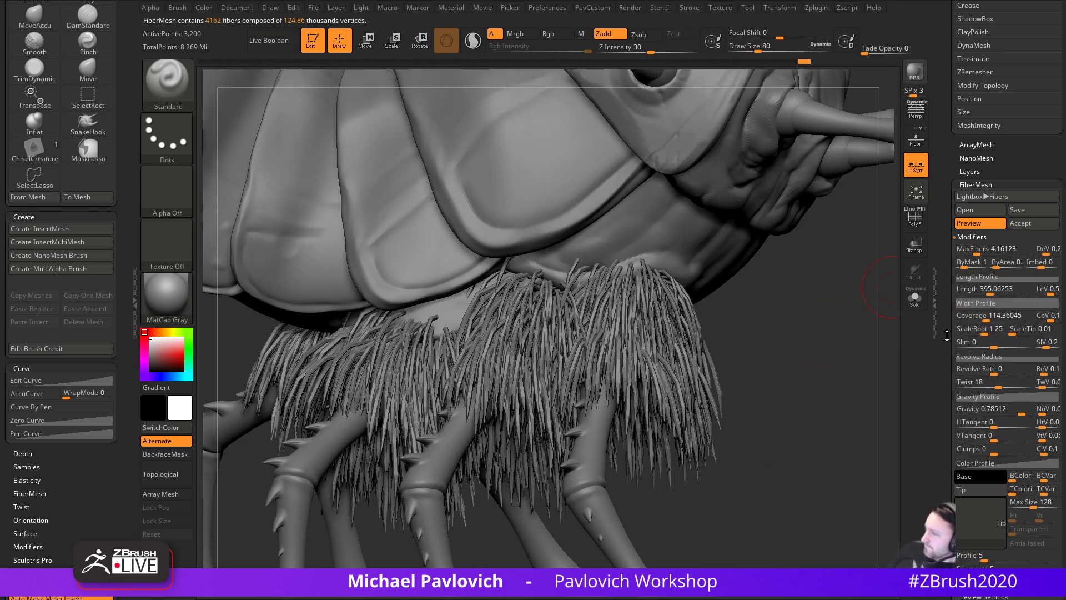
scroll(950, 333, down, 1)
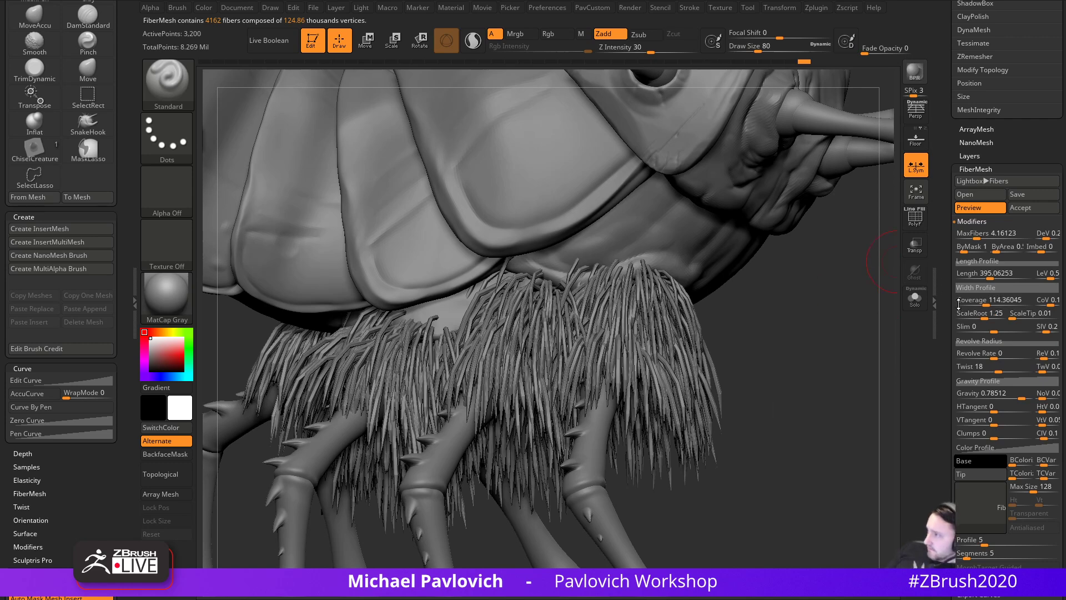
click(1028, 314)
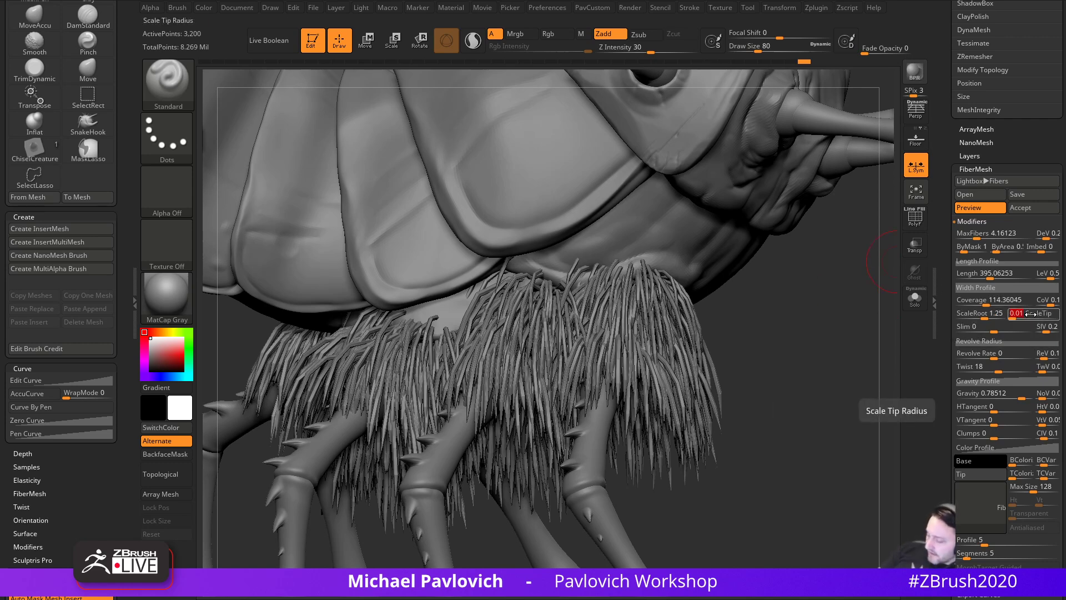
text(1)
key(Return)
drag(761, 343, 825, 368)
click(1025, 315)
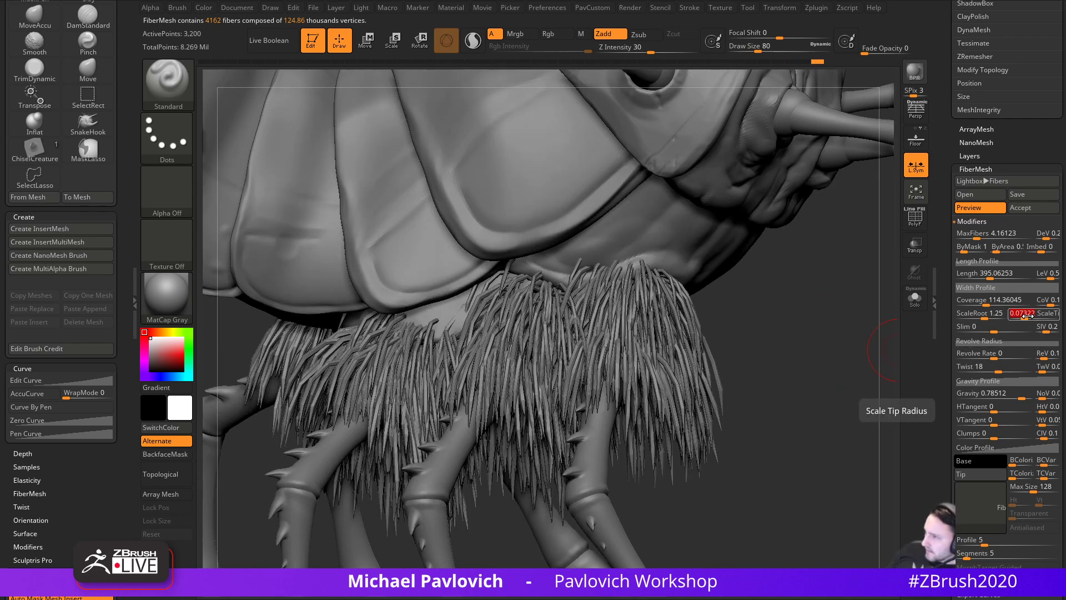
drag(830, 380, 865, 372)
drag(950, 356, 994, 299)
- Twist the leg fibers, trying about 168 and 37 before settling at 16.36
drag(782, 336, 864, 332)
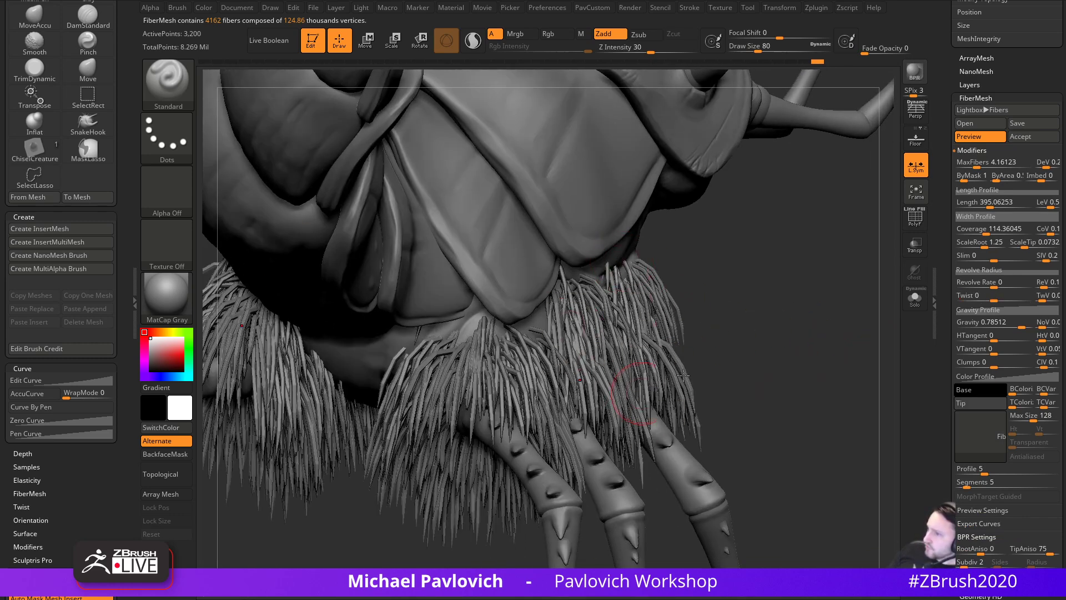
drag(795, 358, 741, 361)
drag(994, 299, 1027, 300)
drag(817, 359, 784, 411)
alt+drag(892, 416, 864, 350)
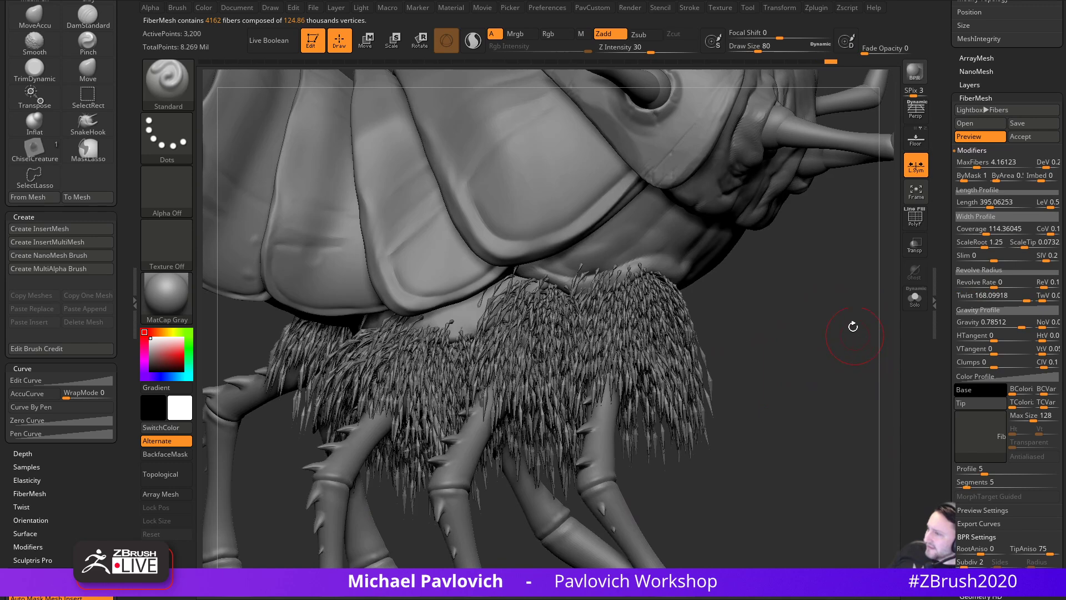
drag(1008, 301, 1001, 299)
click(1004, 296)
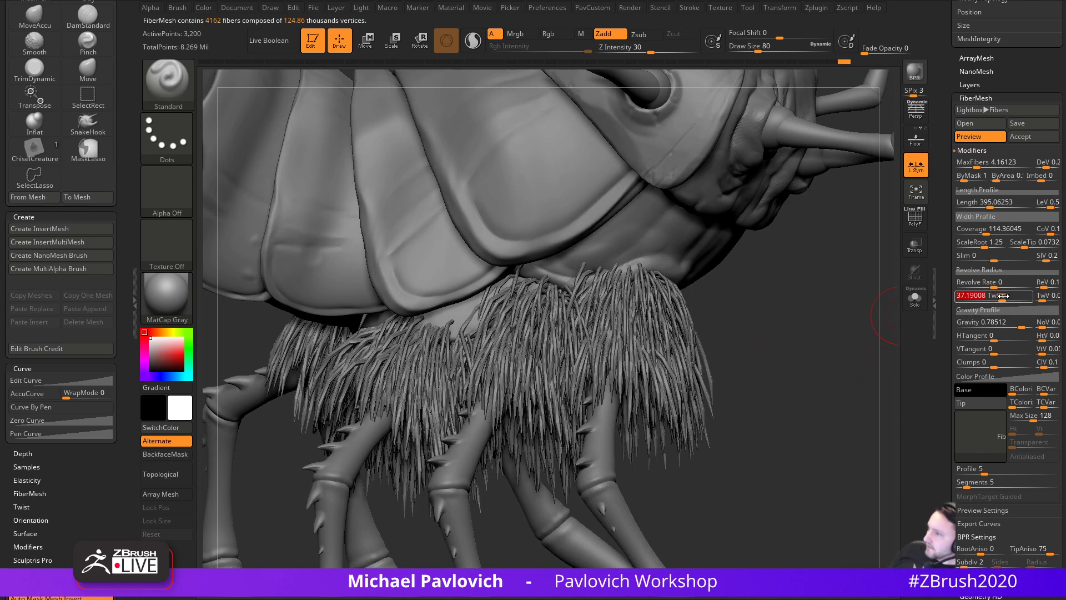
drag(832, 347, 805, 384)
click(999, 298)
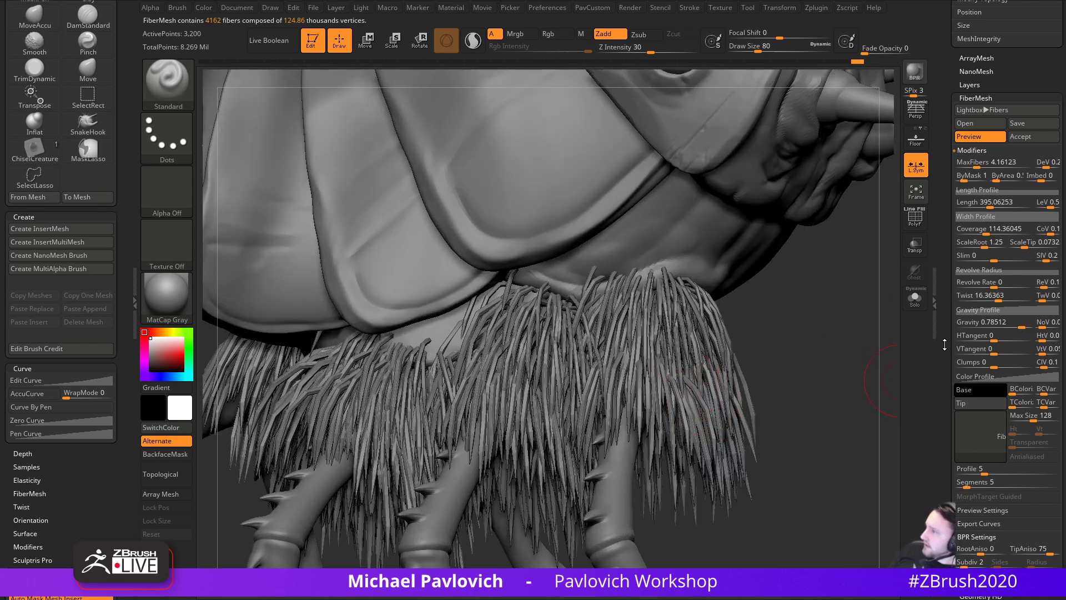
drag(944, 345, 942, 348)
alt+drag(832, 392, 848, 361)
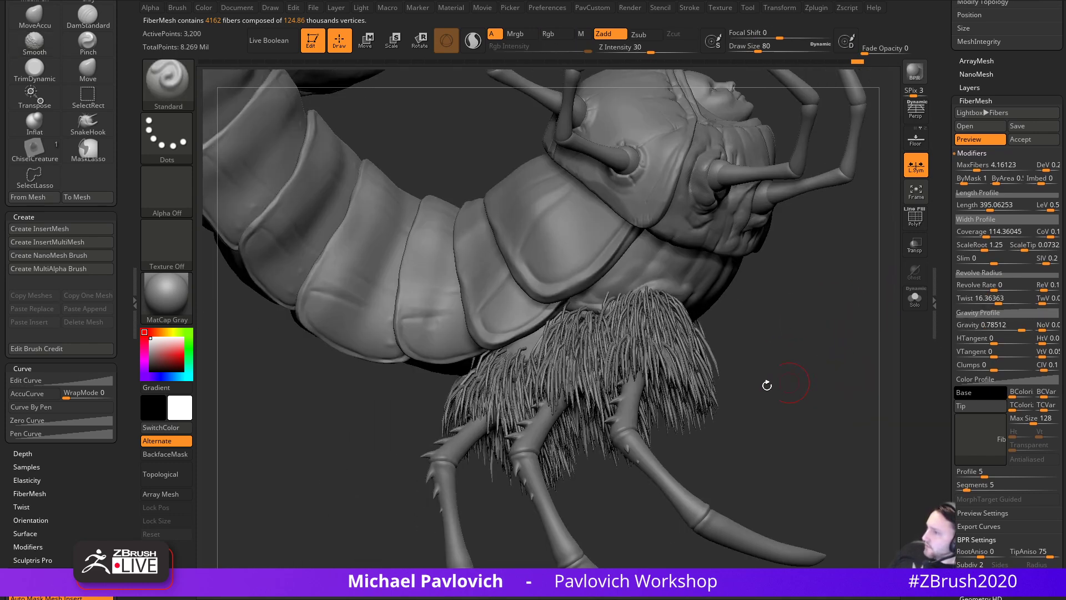
- Set Gravity to 1 so the fibers hang down, and raise Clumps to about 1
click(959, 327)
click(1031, 328)
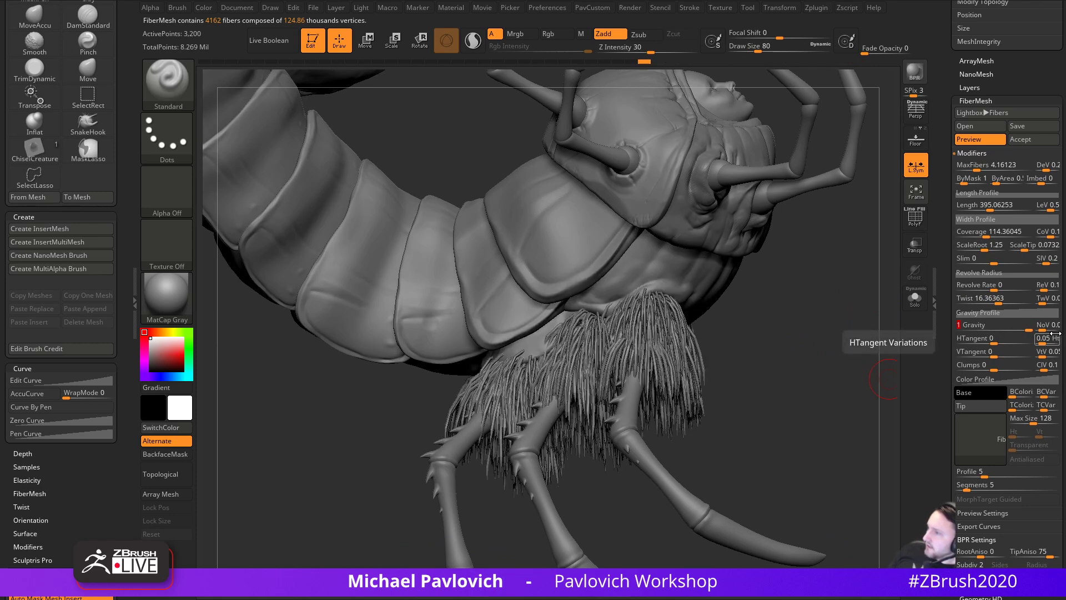
alt+drag(825, 343, 853, 364)
drag(945, 344, 949, 374)
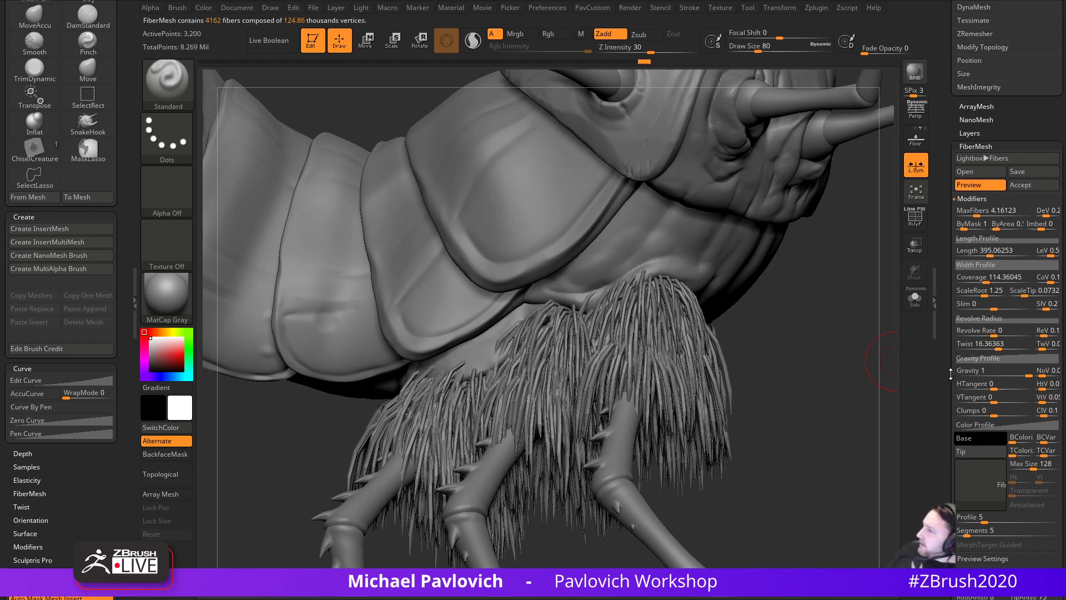
drag(949, 266, 942, 198)
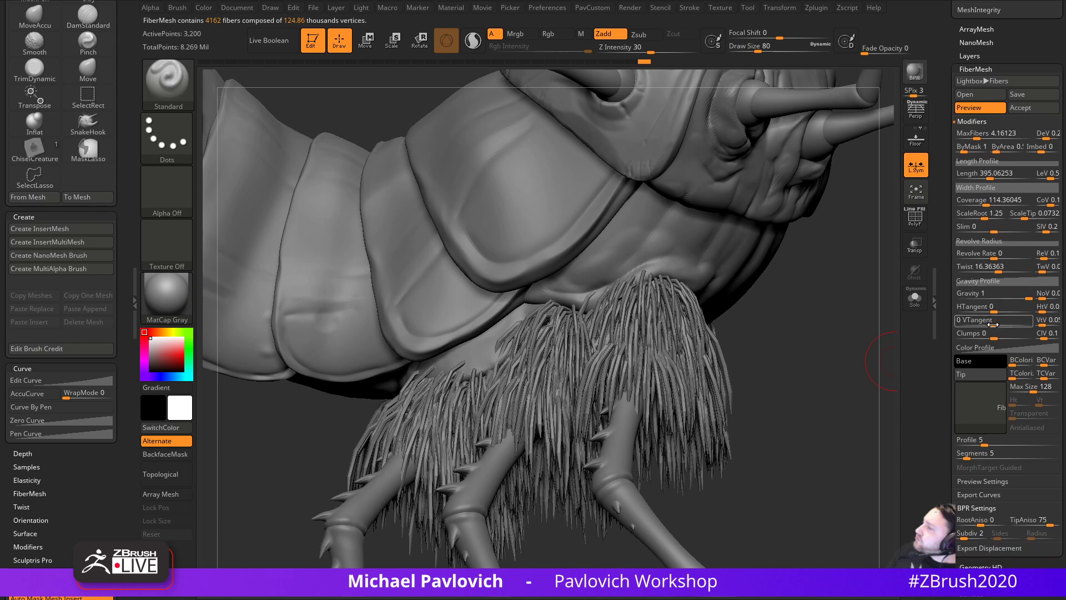
drag(994, 337, 1048, 337)
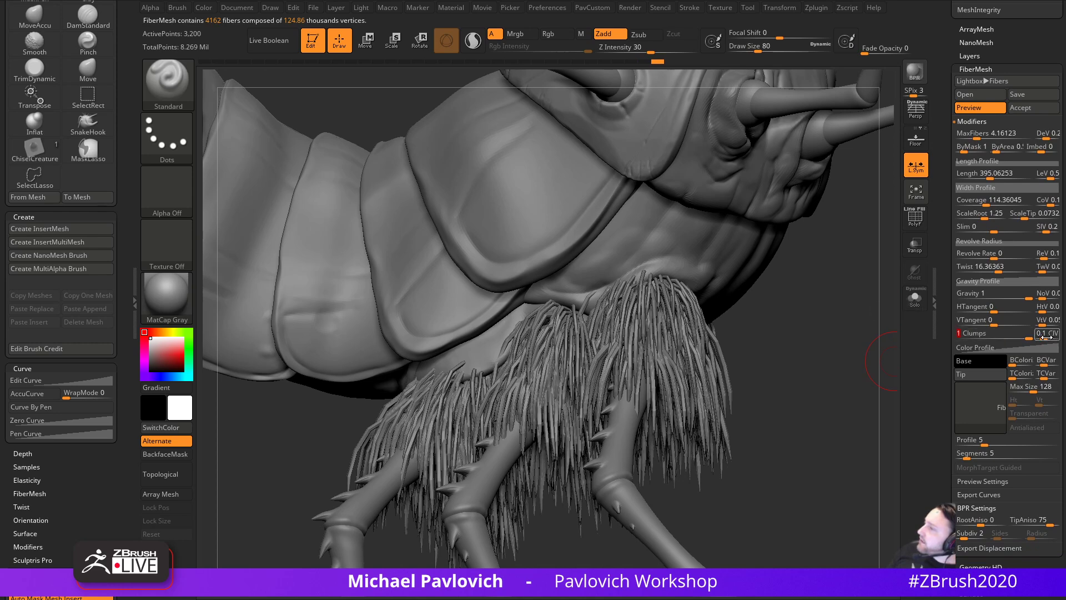
drag(878, 355, 814, 356)
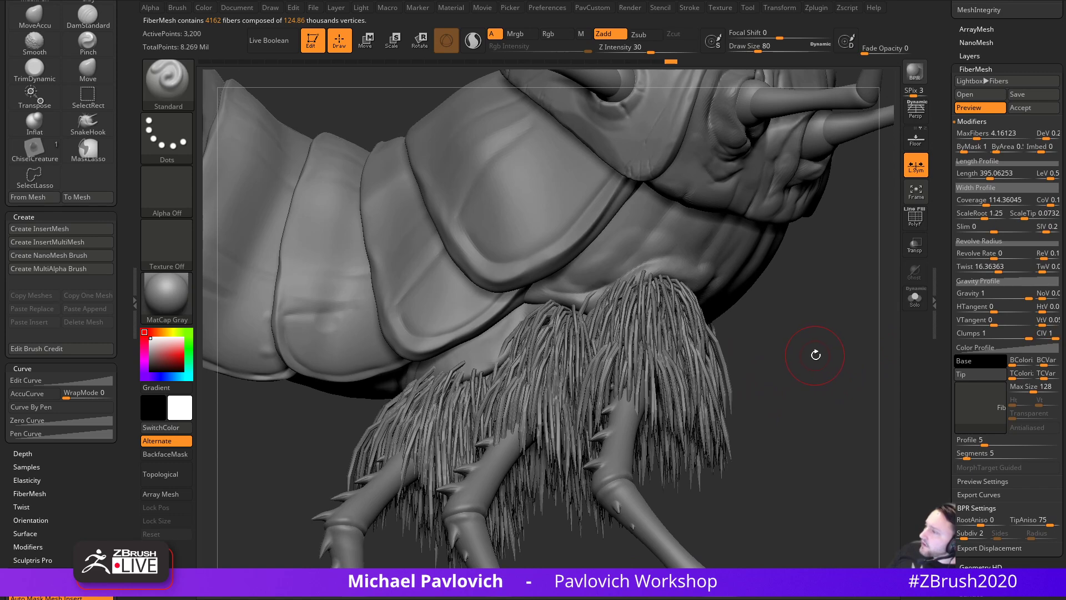
drag(944, 340, 943, 488)
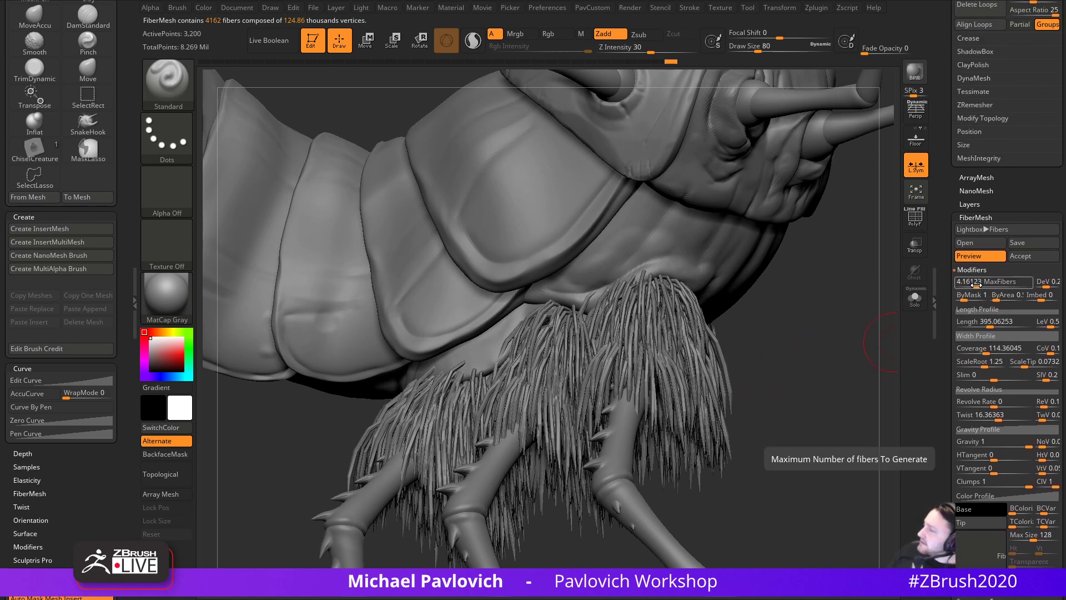
- Raise MaxFibers to 12.35, lower Coverage to 81.35, and render a BPR preview
drag(977, 284, 982, 283)
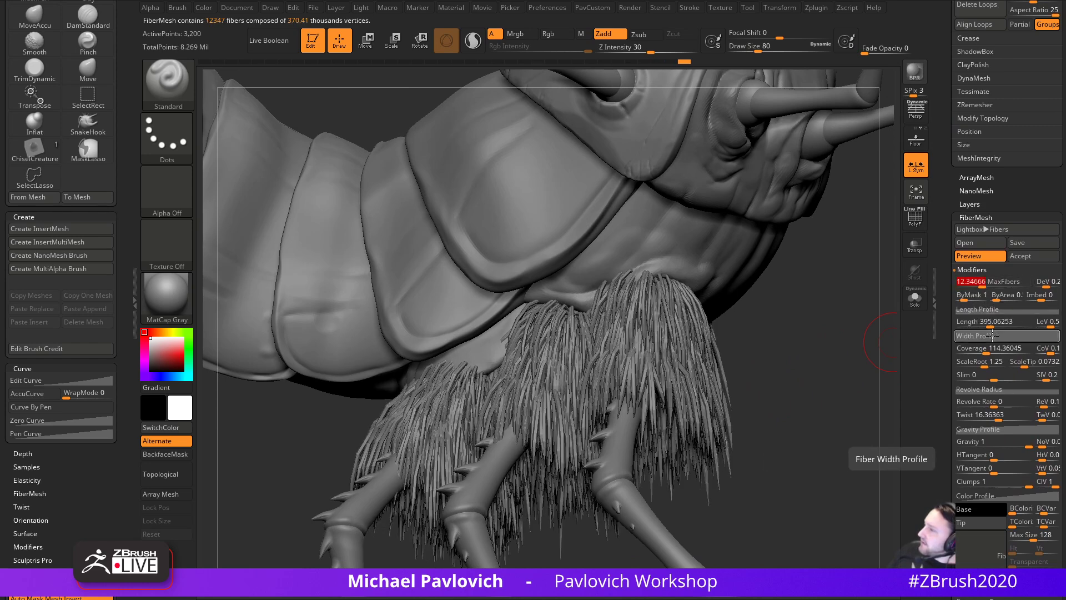
drag(987, 352, 986, 352)
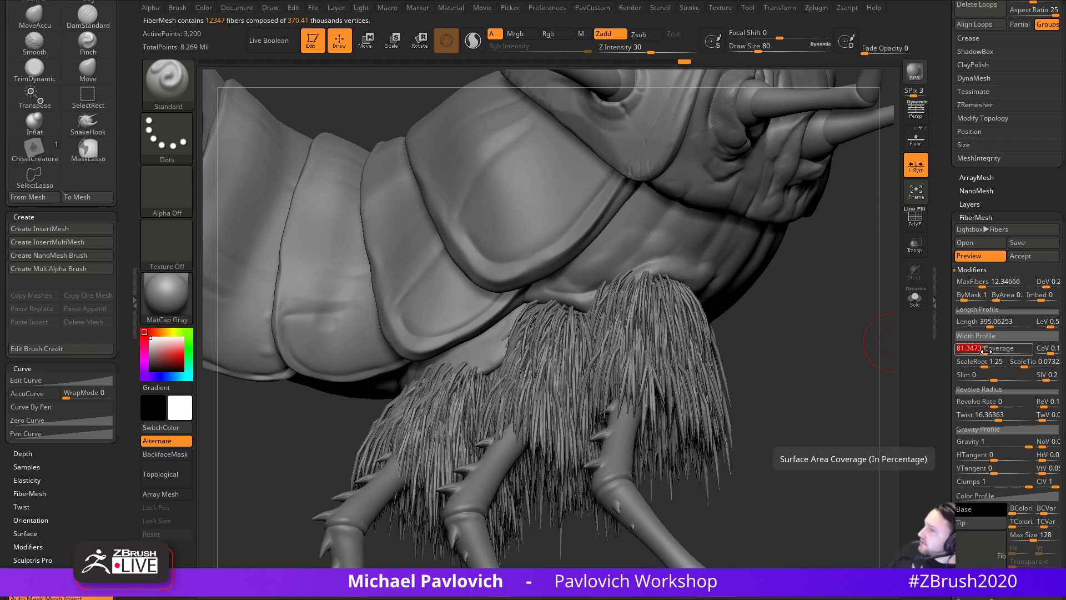
click(914, 74)
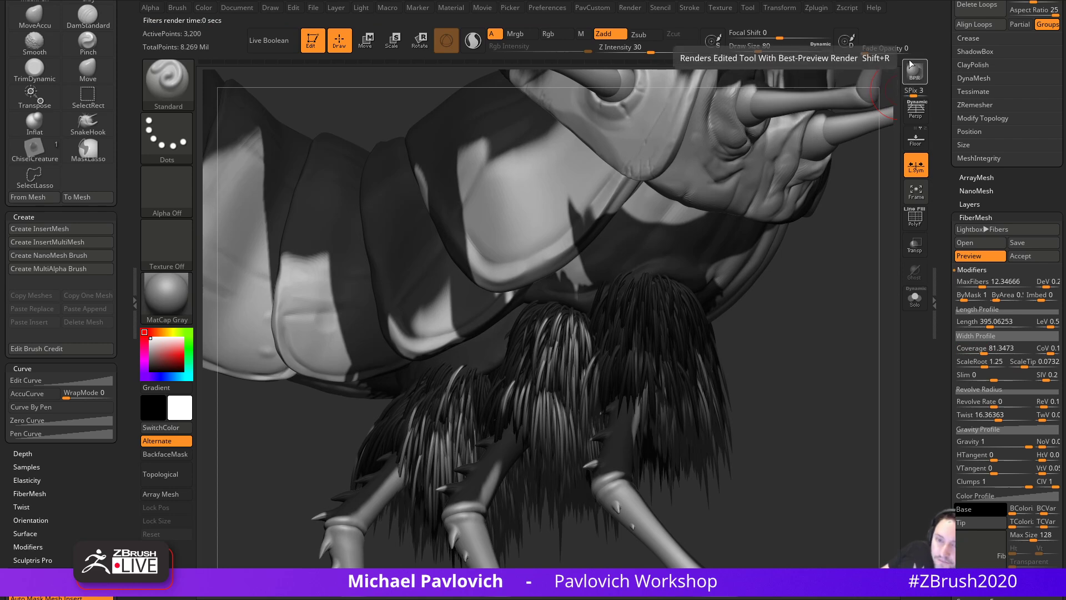
- Inspect the isolated leg fibers from several angles with Solo, then show the whole creature
drag(760, 328, 824, 390)
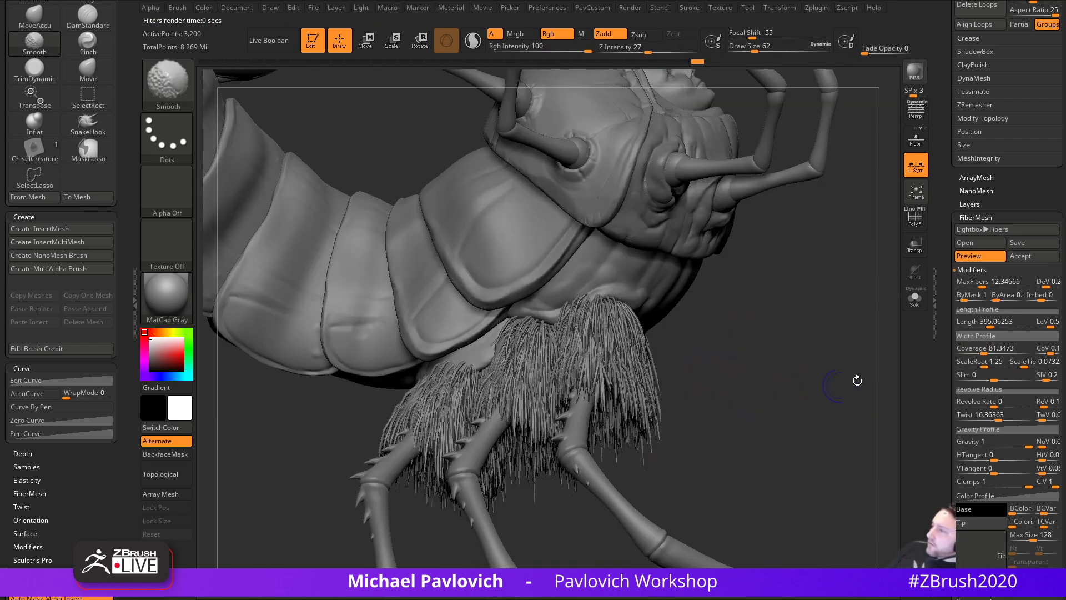
click(914, 298)
mouse_move(866, 339)
mouse_down()
mouse_move(838, 440)
mouse_move(864, 408)
mouse_move(844, 408)
mouse_up()
click(915, 305)
click(915, 302)
drag(854, 371, 764, 497)
drag(669, 252, 847, 259)
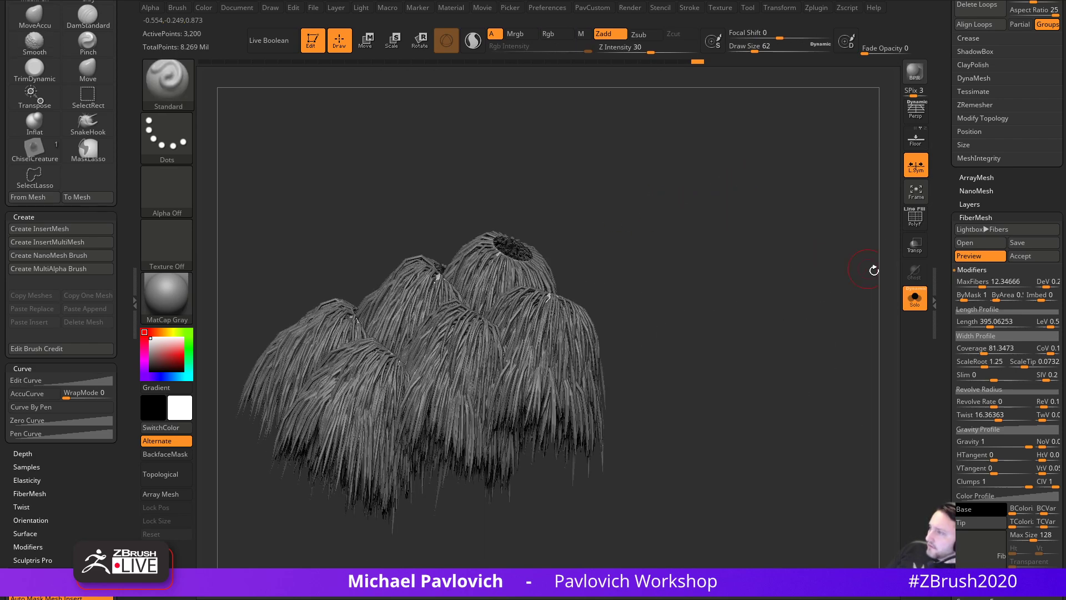
click(915, 299)
- Center the front legs and raise MaxFibers to 22.87 for about 22,873 fibers
drag(837, 338, 790, 422)
drag(494, 436, 560, 512)
drag(629, 496, 628, 512)
alt+drag(514, 540, 558, 485)
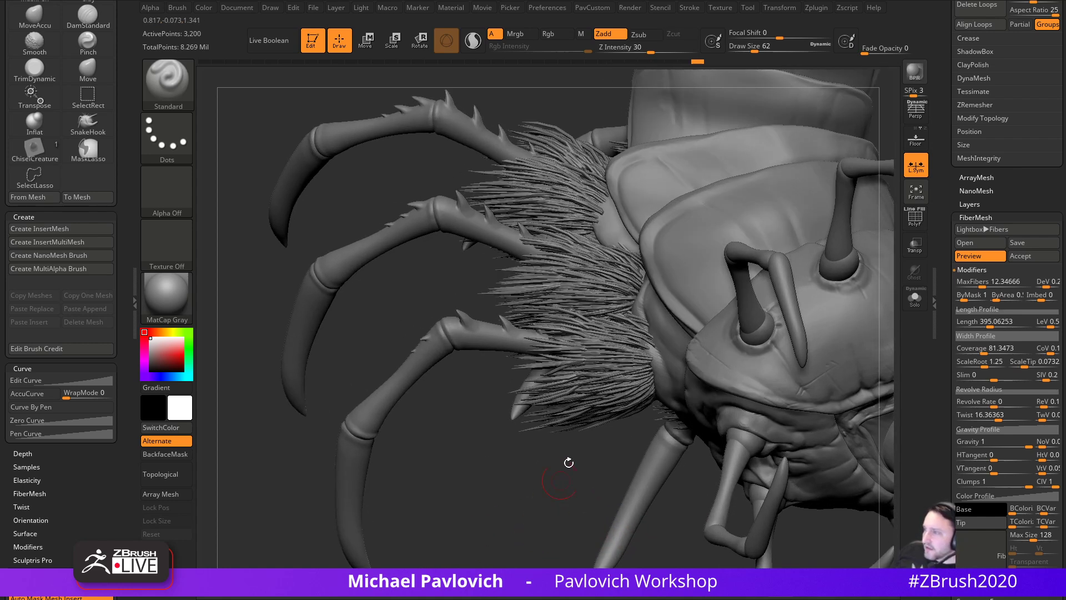
drag(979, 286, 986, 286)
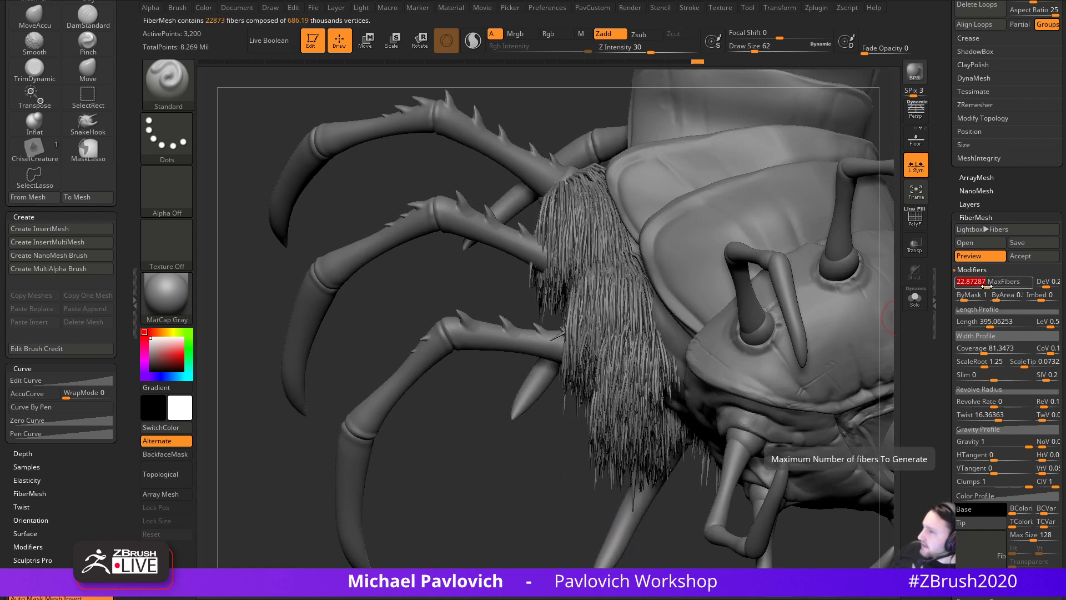
- Raise MaxFibers to about 39.02 and set the brush draw size to 167
mouse_move(537, 533)
mouse_down()
mouse_move(793, 183)
mouse_move(855, 364)
mouse_up()
drag(988, 286, 990, 287)
drag(817, 421, 792, 442)
mouse_move(471, 363)
mouse_down()
mouse_move(852, 376)
mouse_move(694, 397)
mouse_move(837, 374)
mouse_move(832, 383)
mouse_up()
key(s)
click(867, 390)
key(s)
click(858, 391)
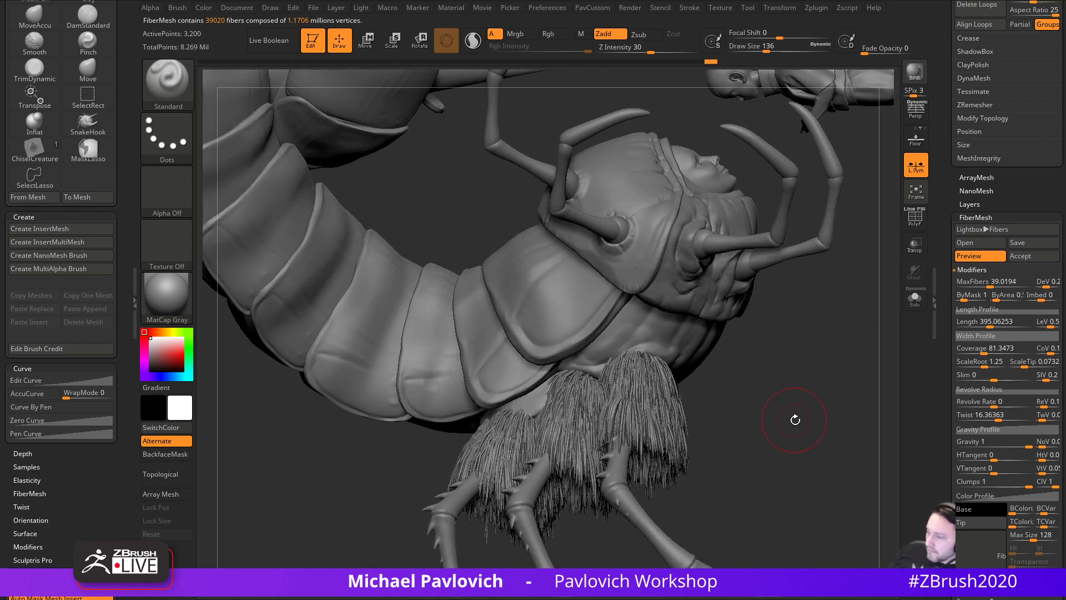
- Check the leg tubes with PolyF wireframe and Solo, with fur Preview turned off
drag(795, 419, 731, 416)
click(919, 230)
drag(883, 350, 833, 366)
click(917, 307)
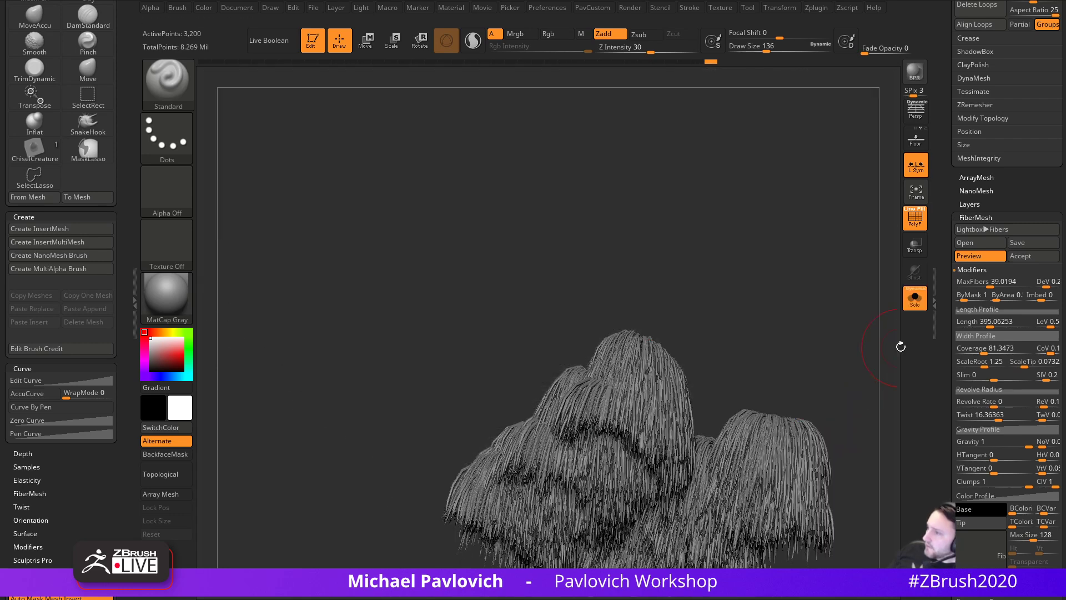
click(918, 303)
click(962, 260)
drag(865, 371, 916, 358)
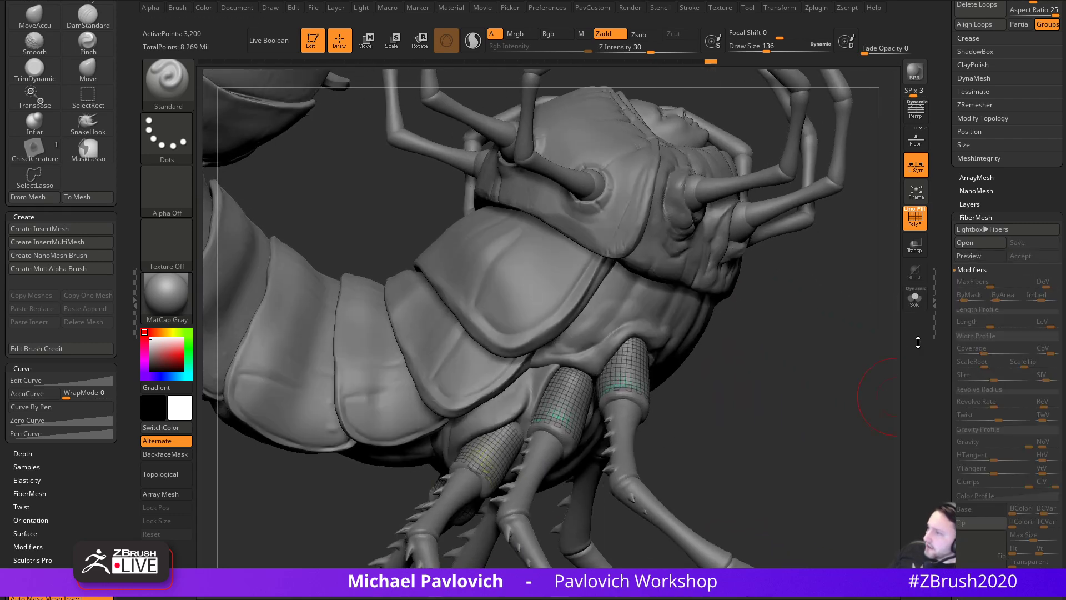
click(917, 305)
mouse_move(850, 396)
mouse_down()
mouse_move(761, 410)
mouse_move(927, 349)
mouse_move(902, 319)
mouse_up()
click(916, 303)
key(s)
- Re-enable fur Preview and accept the leg fur as the Fibers74 subtool
click(958, 260)
drag(945, 260, 933, 430)
click(1019, 266)
click(915, 297)
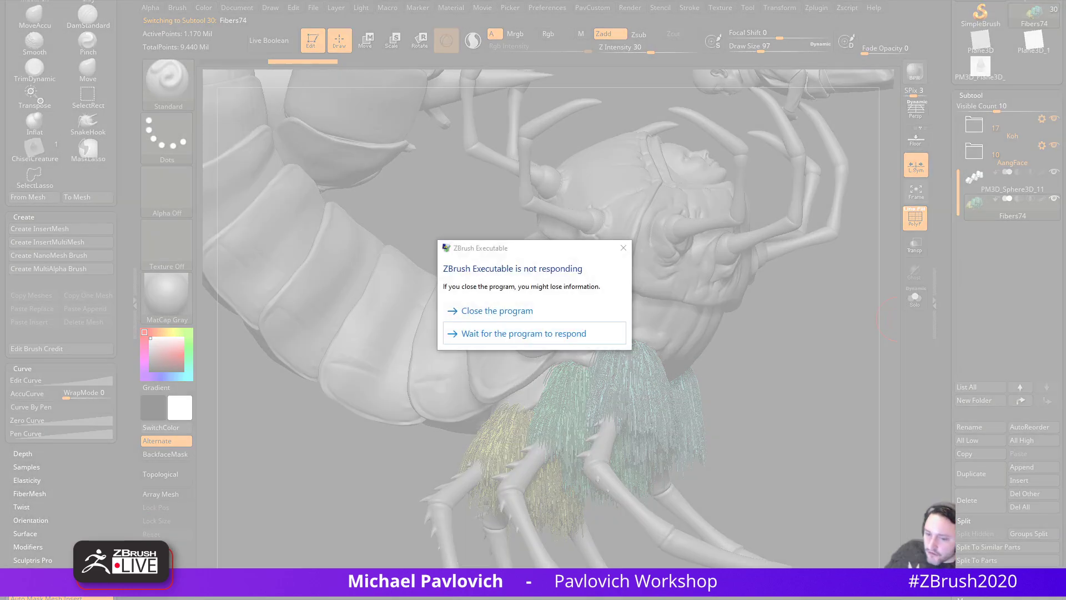
- Wait on the not-responding ZBrush, then switch to the ZBrushData2020 QuickSave folder window
click(508, 334)
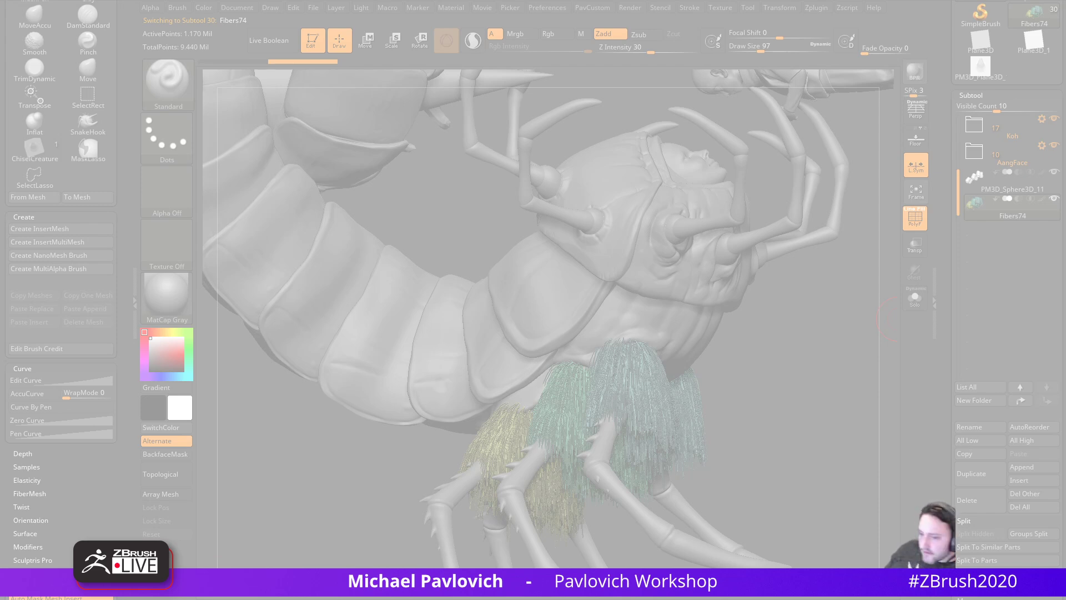
key(alt+Tab)
key(alt+Tab)
key(alt+Tab)
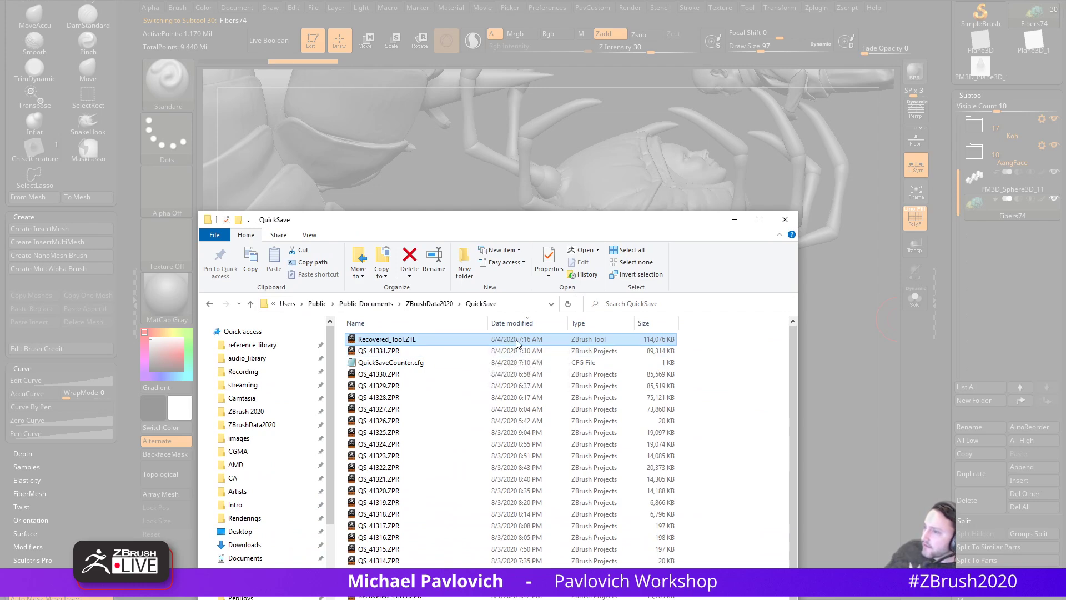
- Move the QuickSave window aside and close the frozen ZBrush program
drag(511, 220, 511, 599)
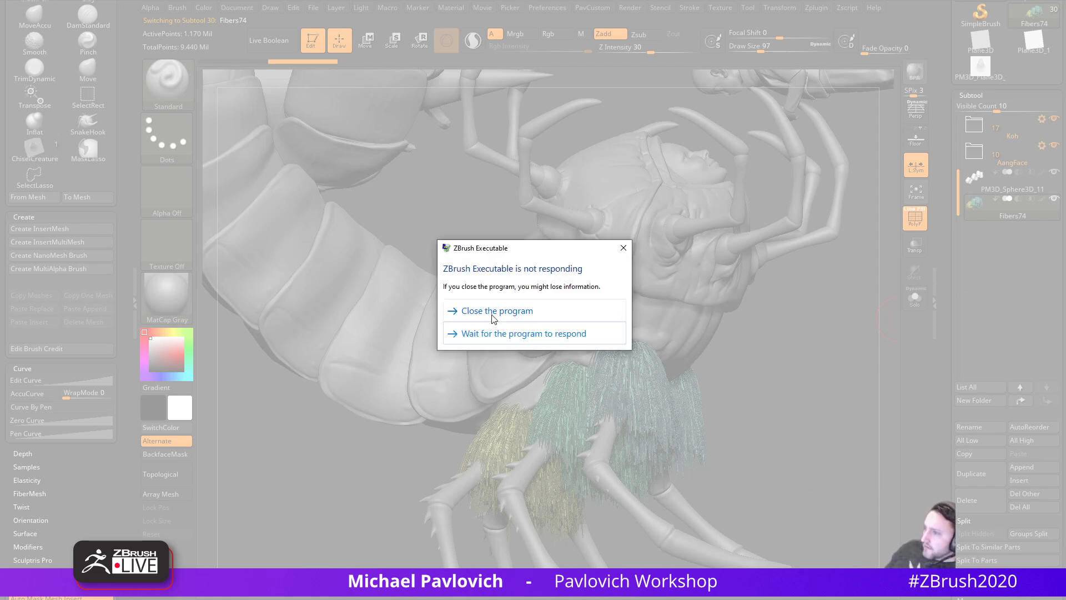
click(491, 311)
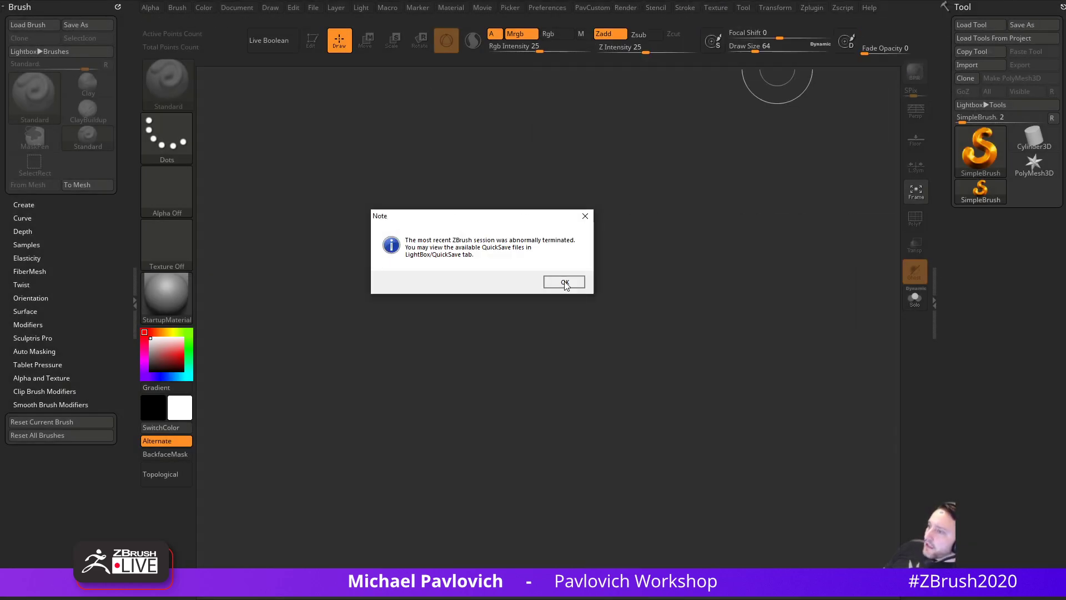
- Dismiss the crash notice and reopen Recovered_Tool from LightBox QuickSave
click(565, 283)
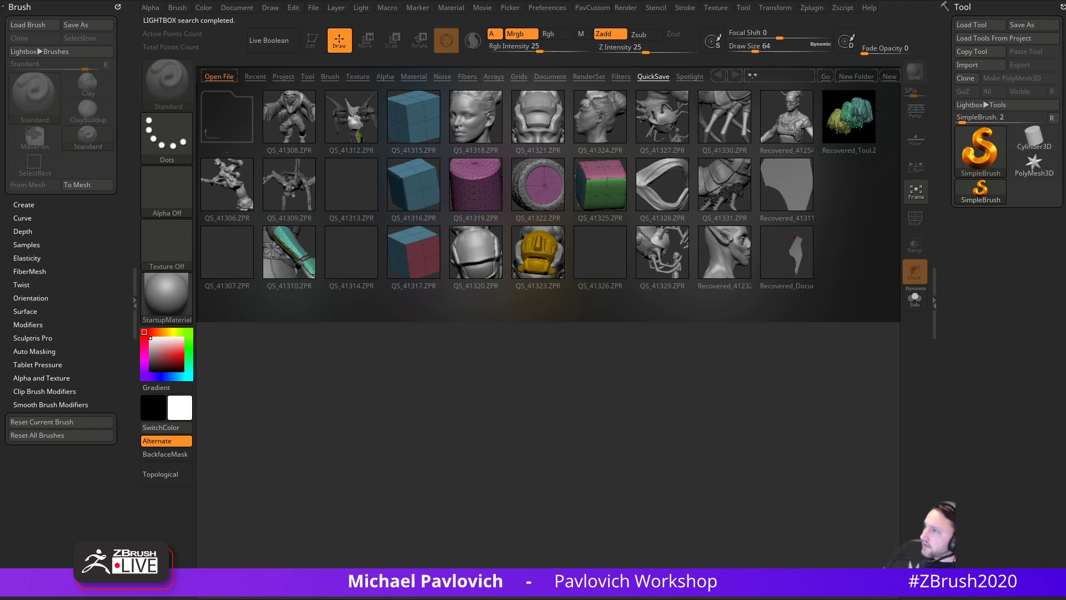
double_click(852, 124)
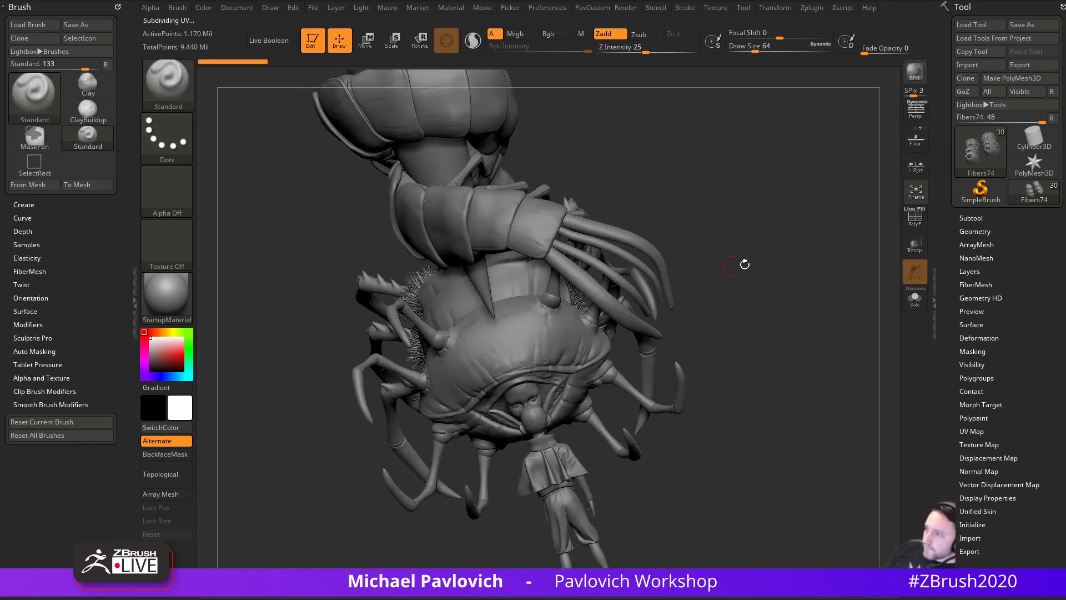
alt+drag(706, 405, 727, 406)
- Expand the subtool list, enlarge the brush to 140, and list the groom brushes
key(s)
alt+drag(359, 528, 482, 522)
key(s)
mouse_move(457, 503)
mouse_down()
mouse_move(471, 498)
mouse_move(455, 489)
mouse_move(481, 509)
mouse_up()
key(s)
click(971, 218)
mouse_move(481, 510)
mouse_down()
mouse_move(474, 526)
mouse_move(501, 509)
mouse_up()
key(b)
key(g)
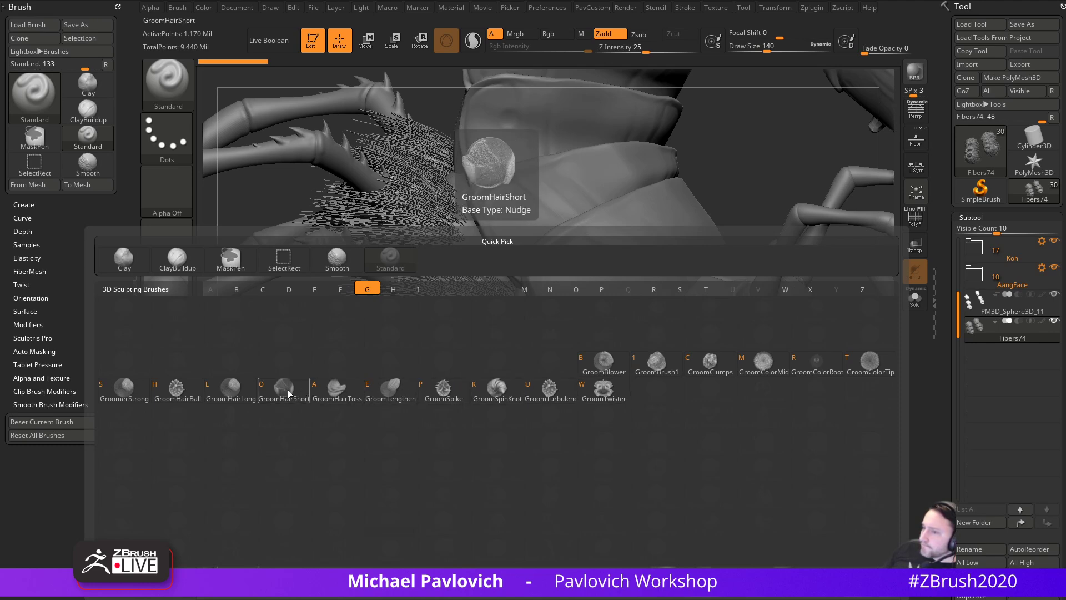
- Try GroomHairBall on the leg-socket fur at size 87, preview-render, then undo the grooming
click(183, 389)
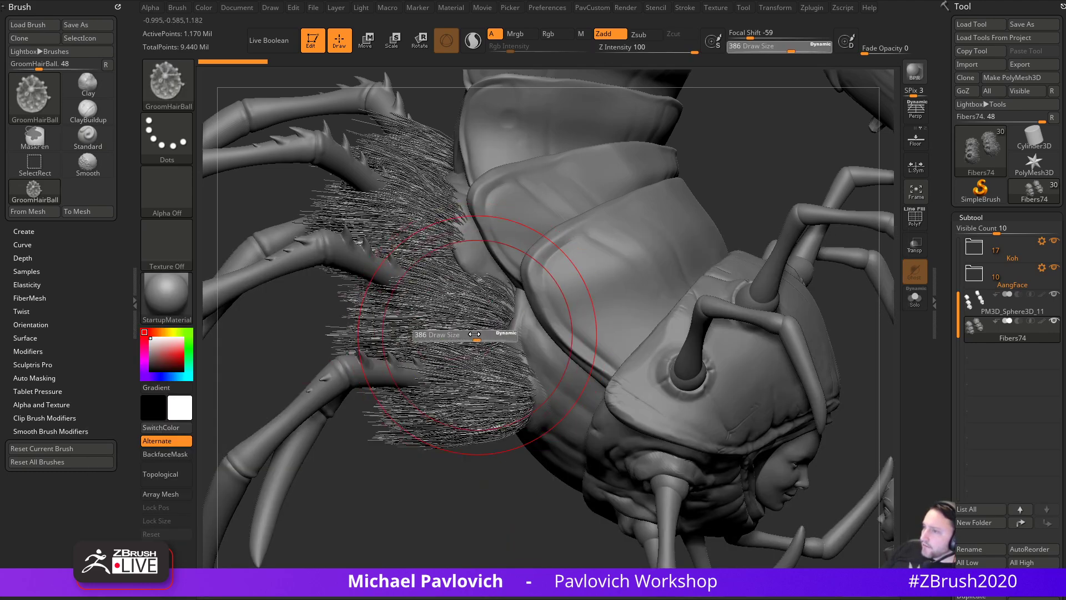
mouse_move(486, 397)
mouse_down()
mouse_move(478, 370)
mouse_move(472, 378)
mouse_up()
drag(414, 500, 483, 483)
mouse_move(472, 328)
mouse_down()
mouse_move(477, 344)
mouse_move(460, 306)
mouse_move(481, 388)
mouse_up()
key(ctrl+z)
mouse_move(487, 461)
alt+mouse_down()
mouse_move(482, 480)
mouse_move(500, 500)
alt+mouse_up()
key(s)
click(479, 501)
key(shift+r)
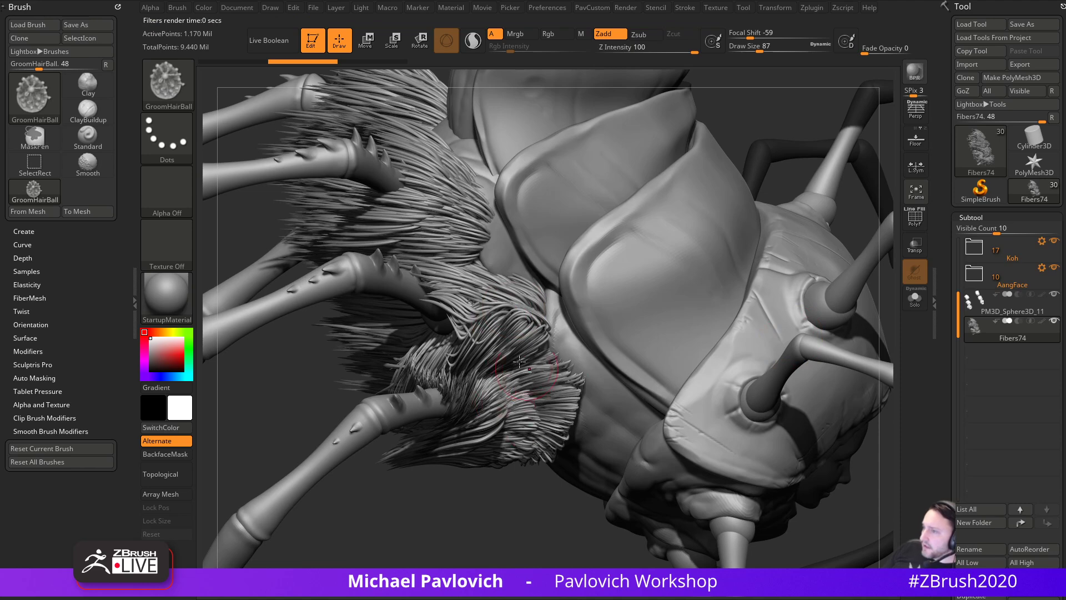
drag(494, 532, 498, 533)
key(ctrl+z)
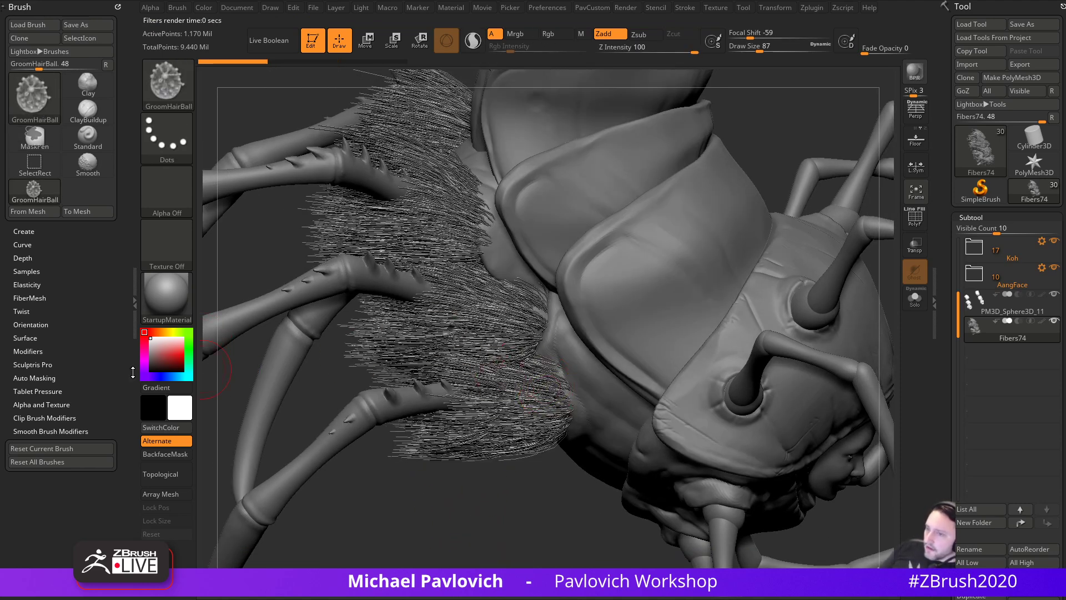
- Enlarge the brush to 286, show polygroup colours, and brush the teal clump into new directions
click(46, 378)
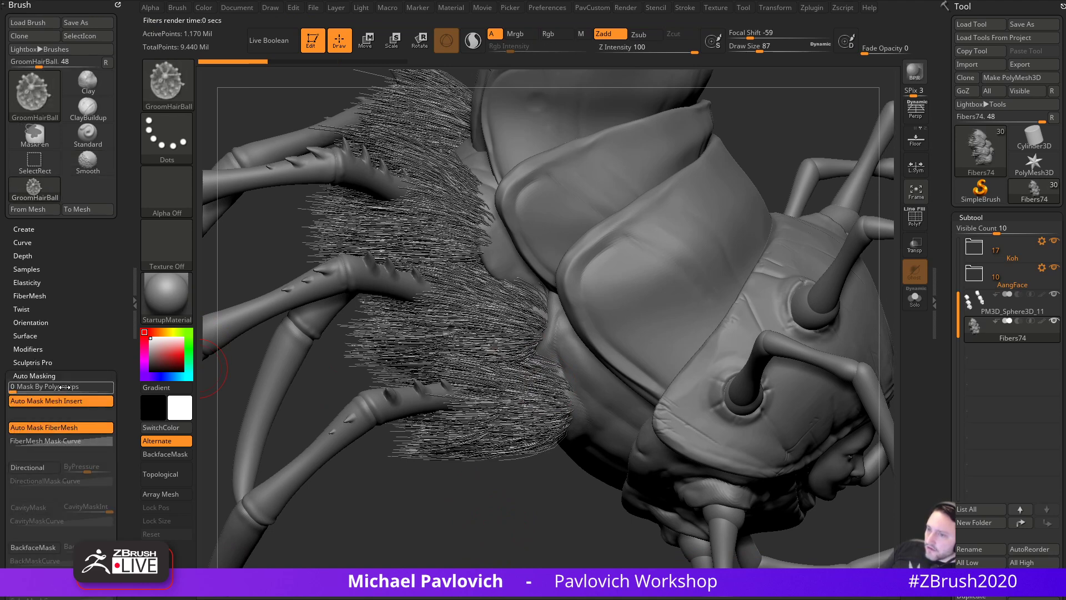
key(s)
mouse_move(545, 437)
mouse_down()
mouse_move(568, 438)
mouse_move(529, 412)
mouse_move(509, 439)
mouse_move(494, 436)
mouse_up()
click(914, 219)
key(s)
mouse_move(491, 517)
mouse_down()
mouse_move(502, 426)
mouse_move(482, 445)
mouse_move(482, 411)
mouse_up()
drag(472, 238, 514, 162)
drag(489, 472, 465, 303)
mouse_move(472, 434)
mouse_down()
mouse_move(447, 378)
mouse_move(486, 438)
mouse_move(485, 469)
mouse_up()
drag(437, 327, 439, 317)
drag(547, 283, 467, 322)
mouse_move(483, 444)
mouse_down()
mouse_move(490, 480)
mouse_move(469, 394)
mouse_up()
drag(494, 477, 467, 396)
mouse_move(577, 300)
mouse_down()
mouse_move(591, 331)
mouse_move(639, 367)
mouse_up()
- Switch to GroomClumps and gather the teal fibers into tufts, shrinking the brush to 197
key(b)
key(g)
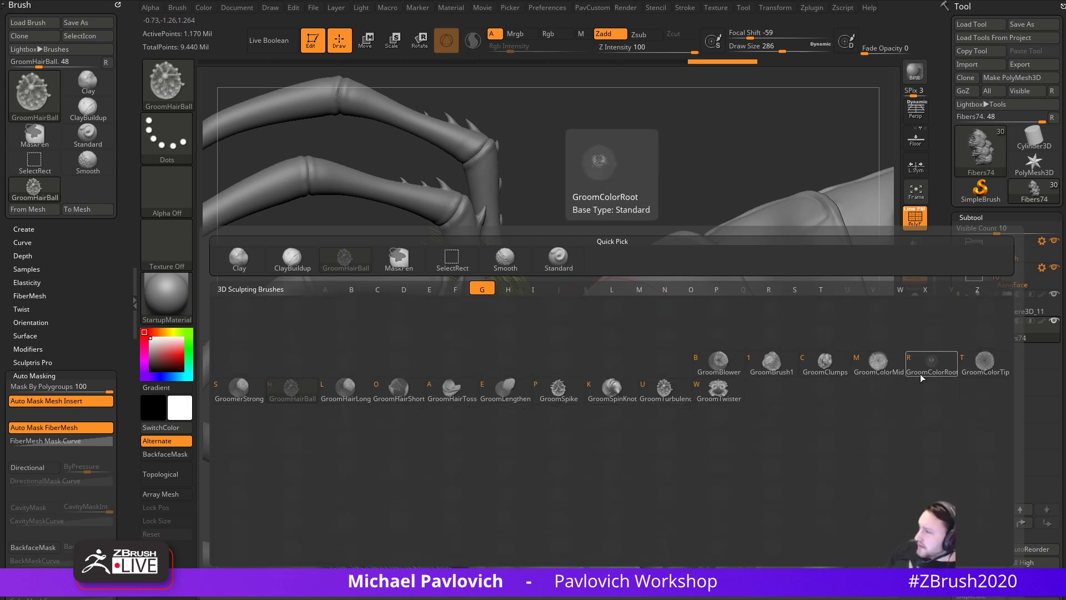
click(825, 364)
mouse_move(512, 453)
mouse_down()
mouse_move(550, 425)
mouse_move(563, 444)
mouse_move(567, 427)
mouse_up()
right_drag(566, 428, 572, 441)
right_drag(399, 494, 525, 325)
right_drag(867, 331, 581, 369)
drag(582, 369, 592, 442)
mouse_move(586, 328)
mouse_down()
mouse_move(621, 395)
mouse_move(619, 464)
mouse_up()
right_drag(623, 471, 600, 384)
mouse_move(600, 383)
mouse_down()
mouse_move(621, 451)
mouse_move(642, 442)
mouse_up()
key(s)
mouse_move(686, 367)
mouse_down()
mouse_move(666, 400)
mouse_move(622, 378)
mouse_move(609, 402)
mouse_up()
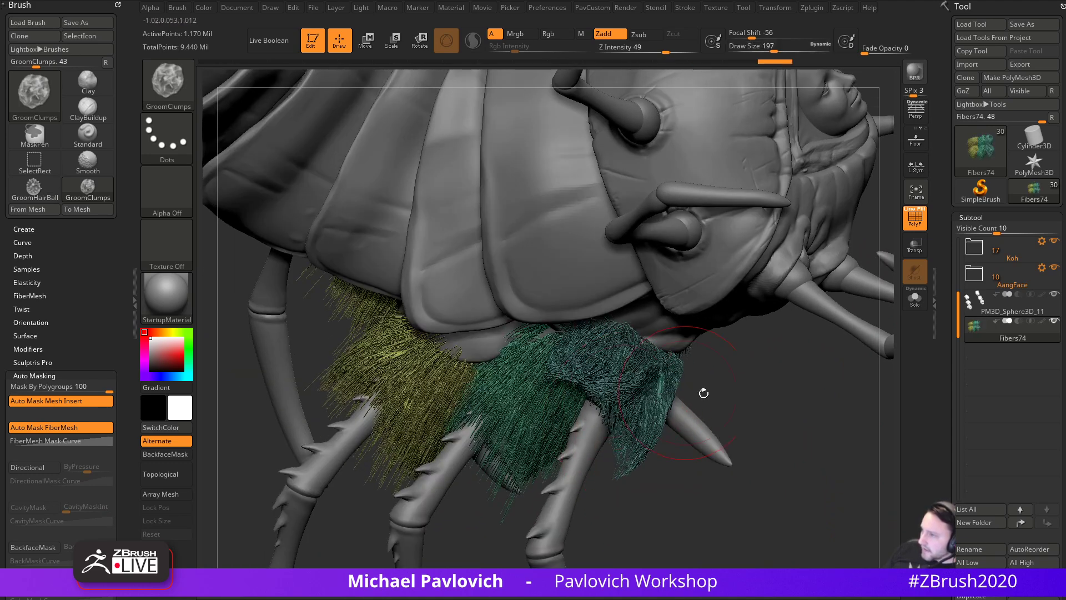
right_drag(609, 403, 782, 397)
- With GroomSpike at size 318, pull the teal fibers down into long spikes
key(b)
key(g)
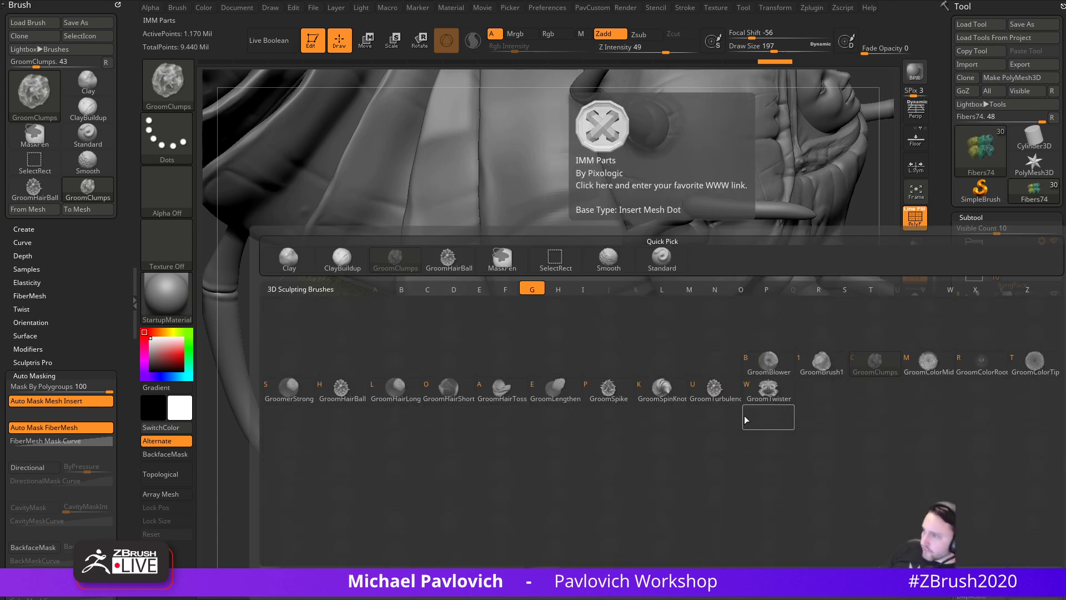
click(604, 401)
drag(639, 401, 640, 528)
mouse_move(658, 531)
right_down()
mouse_move(672, 478)
mouse_move(639, 456)
right_up()
drag(639, 358, 616, 426)
drag(644, 364, 615, 432)
key(s)
right_drag(668, 552, 627, 431)
drag(625, 311, 590, 428)
right_drag(639, 439, 555, 425)
drag(661, 340, 635, 432)
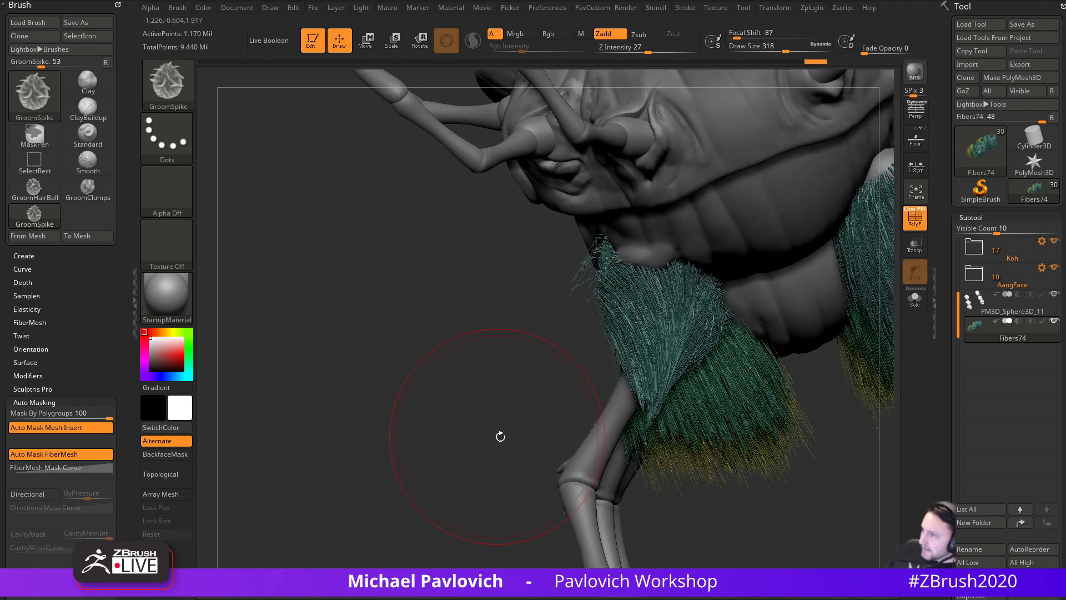
right_drag(495, 436, 633, 433)
drag(675, 316, 646, 422)
right_drag(800, 328, 758, 333)
- Taper the teal tuft near the head down and to the right
drag(701, 311, 679, 436)
right_drag(775, 416, 655, 408)
mouse_move(640, 309)
mouse_down()
mouse_move(629, 383)
mouse_move(636, 430)
mouse_up()
right_drag(744, 436, 676, 430)
right_drag(738, 373, 708, 295)
right_drag(689, 400, 665, 286)
right_drag(698, 428, 667, 278)
right_drag(807, 363, 626, 354)
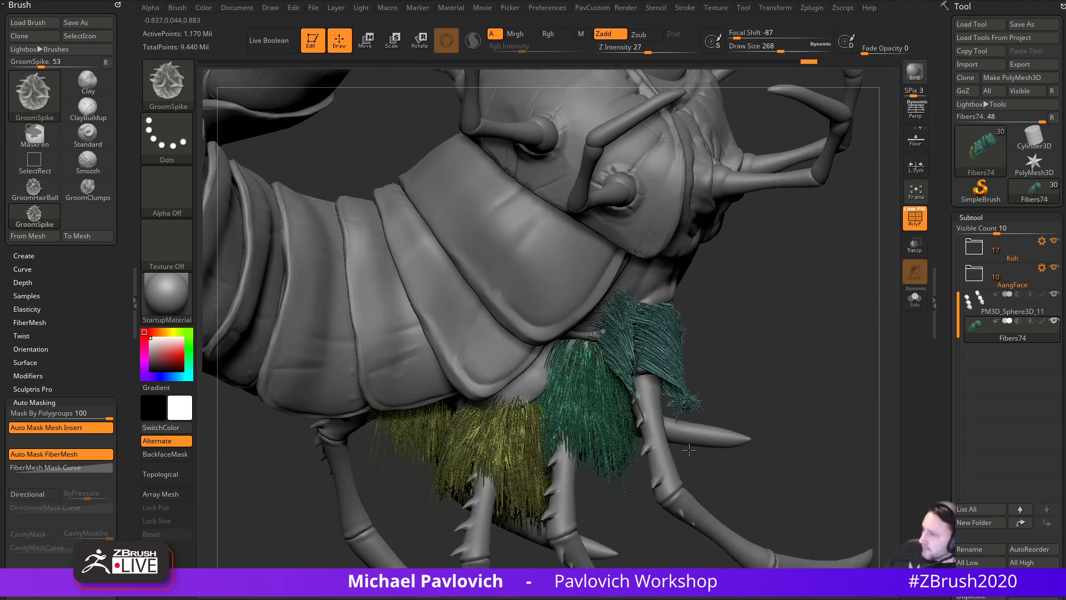
right_drag(618, 405, 700, 350)
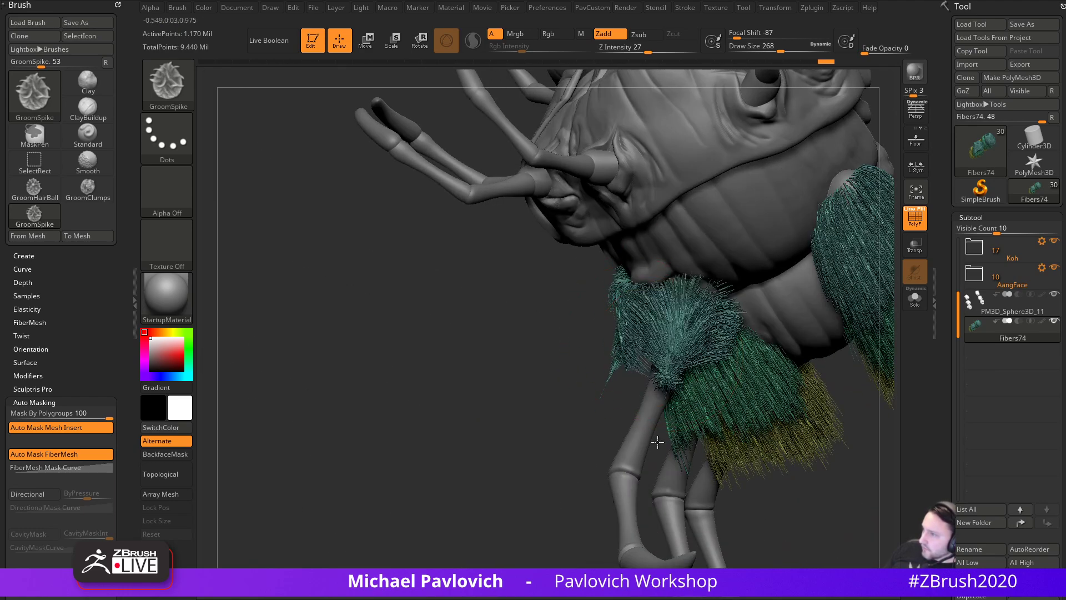
right_drag(554, 452, 673, 355)
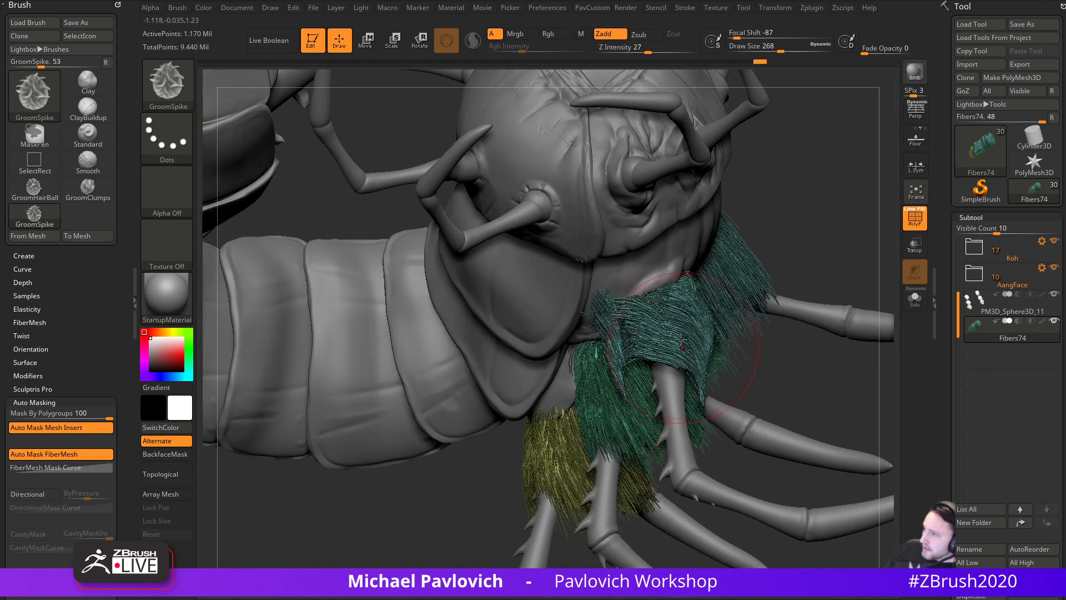
right_drag(766, 371, 571, 309)
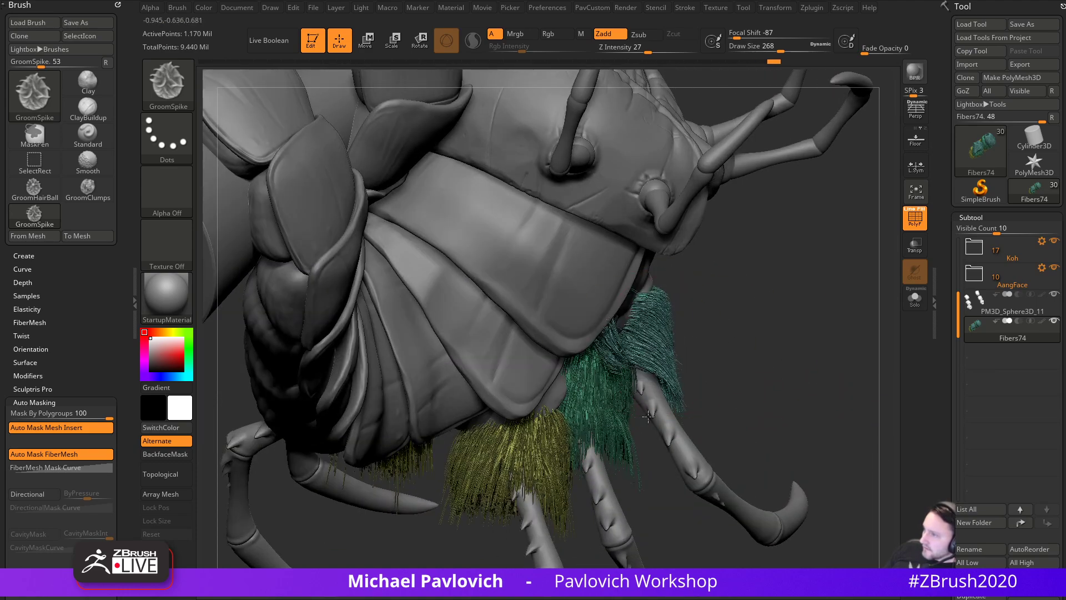
right_drag(684, 496, 649, 359)
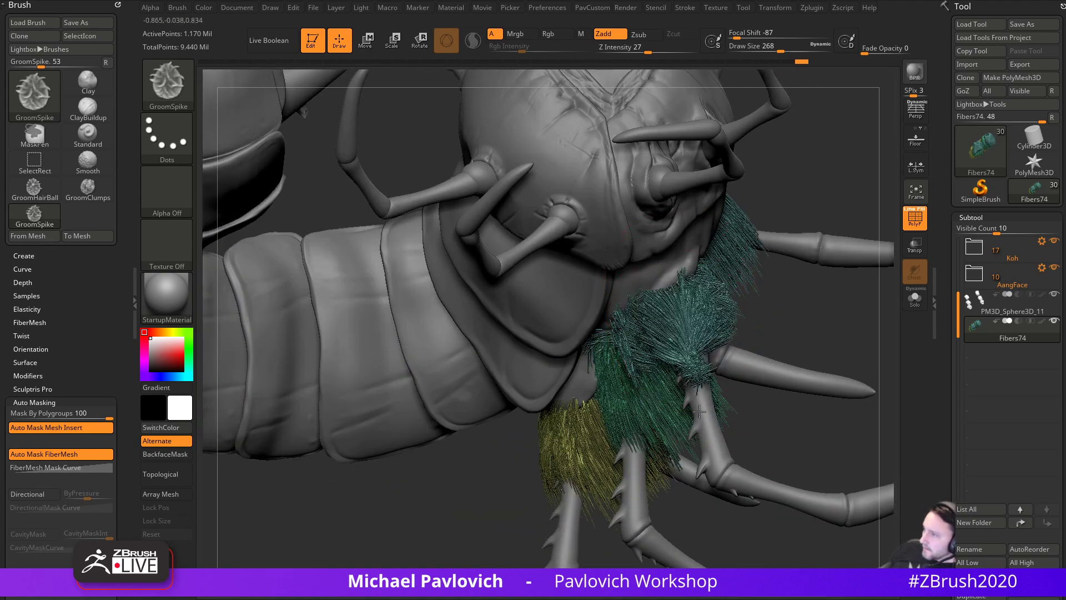
drag(621, 314, 716, 425)
drag(674, 305, 725, 436)
right_drag(748, 456, 858, 260)
- Switch to GroomHairToss and toss the teal fibers, combing the front ones downward
key(b)
key(g)
click(546, 367)
right_drag(803, 314, 784, 320)
drag(655, 295, 722, 411)
right_drag(792, 304, 739, 311)
drag(711, 278, 754, 483)
right_drag(755, 483, 688, 434)
drag(761, 244, 745, 411)
mouse_move(800, 244)
mouse_down()
mouse_move(789, 430)
mouse_move(781, 316)
mouse_move(747, 389)
mouse_up()
right_drag(633, 446, 777, 428)
mouse_move(794, 253)
mouse_down()
mouse_move(814, 339)
mouse_move(808, 378)
mouse_up()
right_drag(869, 380, 692, 335)
- Keep tossing the front teal fibers down and pull the tuft's upper-left edge inward
drag(645, 280, 640, 383)
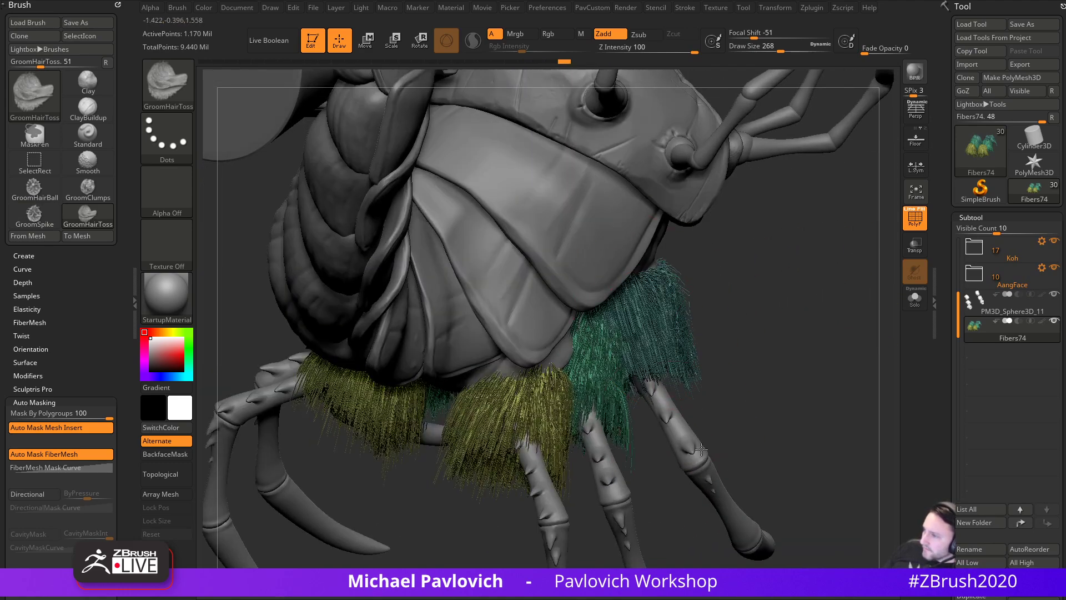
right_drag(788, 383, 688, 361)
drag(658, 284, 662, 356)
right_drag(777, 366, 706, 333)
drag(666, 262, 703, 397)
drag(725, 256, 741, 387)
right_drag(821, 264, 761, 237)
drag(697, 243, 707, 392)
mouse_move(661, 258)
mouse_down()
mouse_move(685, 408)
mouse_move(651, 278)
mouse_move(679, 418)
mouse_up()
mouse_move(629, 261)
mouse_down()
mouse_move(669, 414)
mouse_move(660, 437)
mouse_move(692, 461)
mouse_up()
drag(445, 445, 239, 366)
scroll(99, 306, down, 3)
- Bend the FiberMesh mask curve into a concave shape and comb the teal patch down-right
click(63, 368)
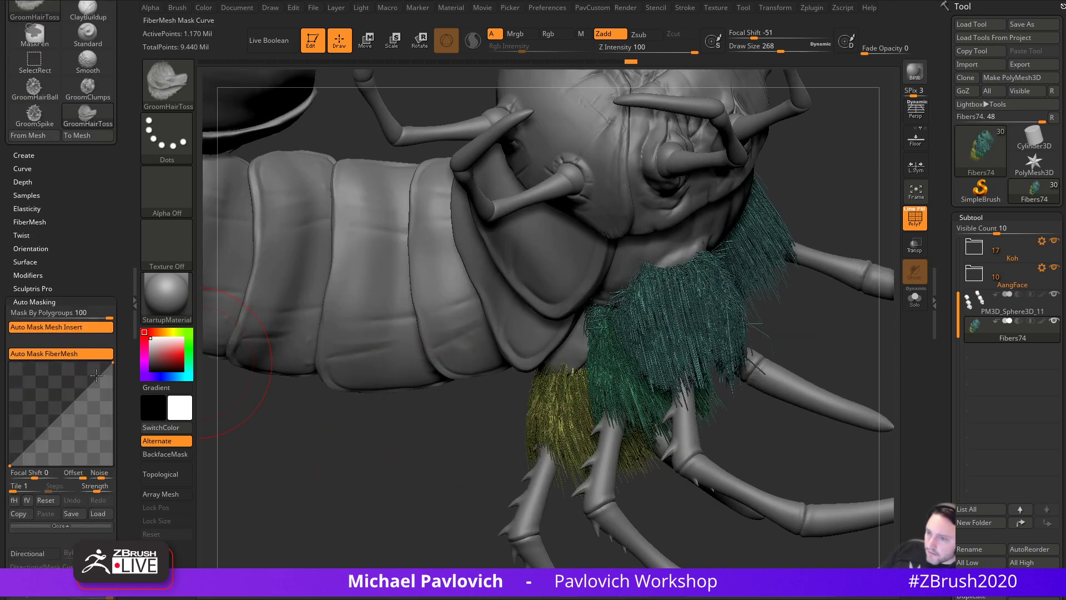
drag(89, 386, 100, 423)
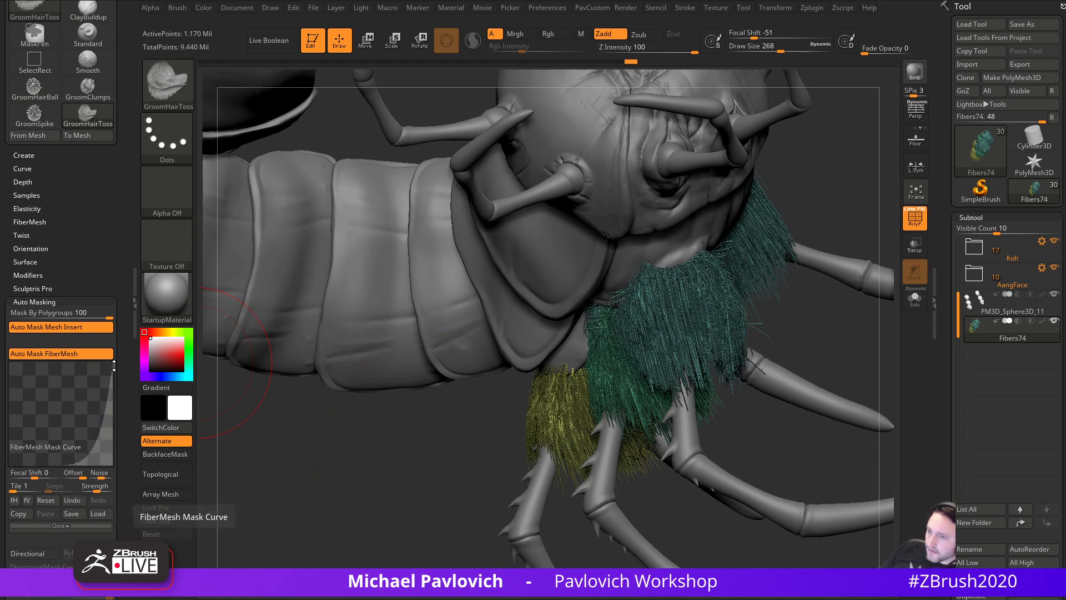
drag(656, 302, 693, 331)
drag(681, 293, 665, 356)
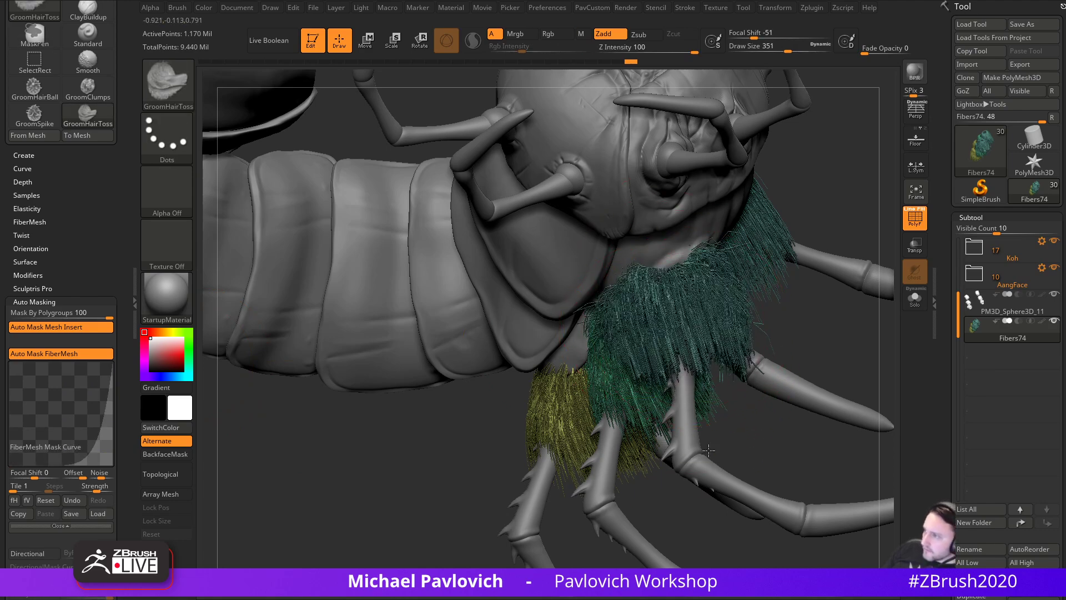
- At draw size 324, comb the teal fibers rightward, then solo the fur subtool
drag(775, 327, 823, 328)
shift+drag(675, 305, 656, 330)
key(s)
drag(692, 316, 689, 317)
mouse_move(661, 319)
mouse_down()
mouse_move(744, 342)
mouse_move(703, 311)
mouse_move(761, 300)
mouse_up()
mouse_move(778, 310)
mouse_down()
mouse_move(678, 250)
mouse_move(778, 247)
mouse_up()
mouse_move(779, 247)
right_down()
mouse_move(724, 112)
mouse_move(828, 195)
mouse_move(638, 275)
right_up()
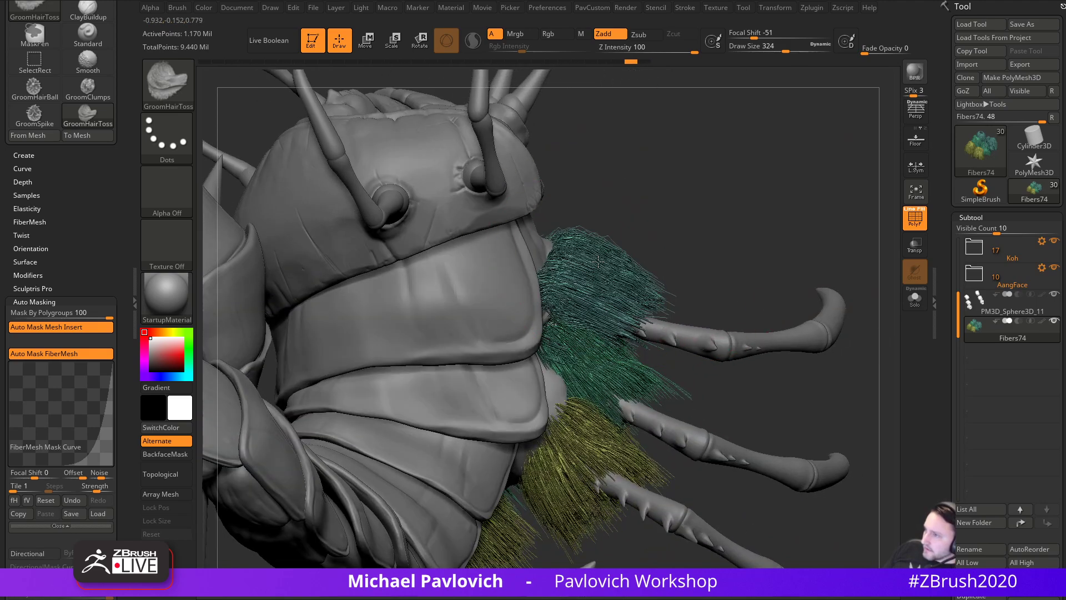
click(915, 300)
drag(797, 240, 742, 261)
- Orbit around the fur tufts from several angles, then hide the yellow tufts
right_drag(620, 313, 712, 320)
mouse_move(746, 379)
right_down()
mouse_move(635, 329)
mouse_move(825, 298)
mouse_move(709, 238)
mouse_move(622, 264)
mouse_move(733, 205)
mouse_move(610, 330)
mouse_move(747, 343)
mouse_move(615, 324)
right_up()
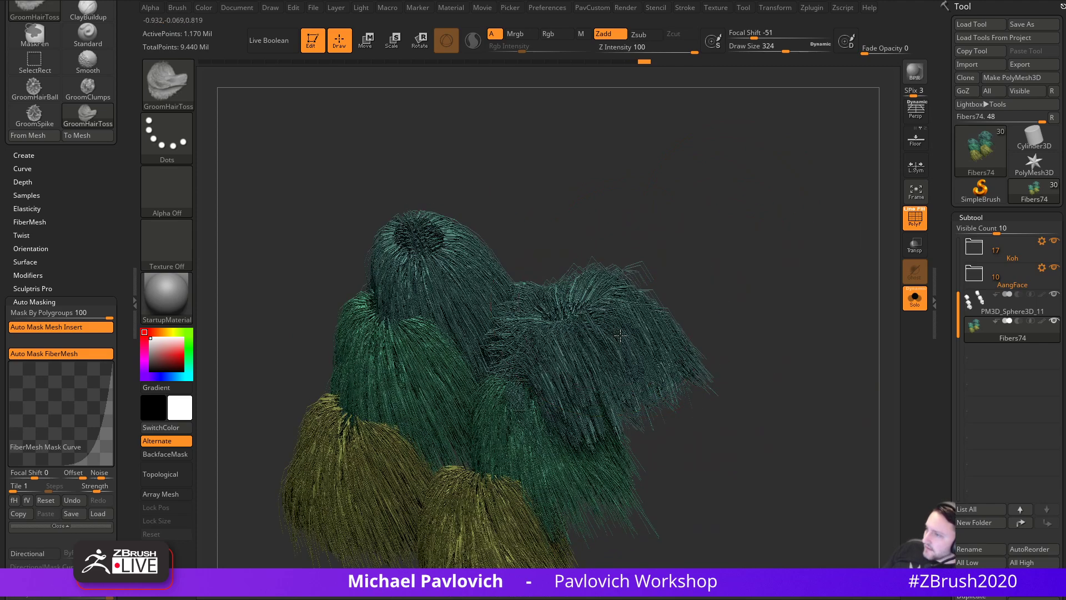
right_drag(690, 322, 606, 307)
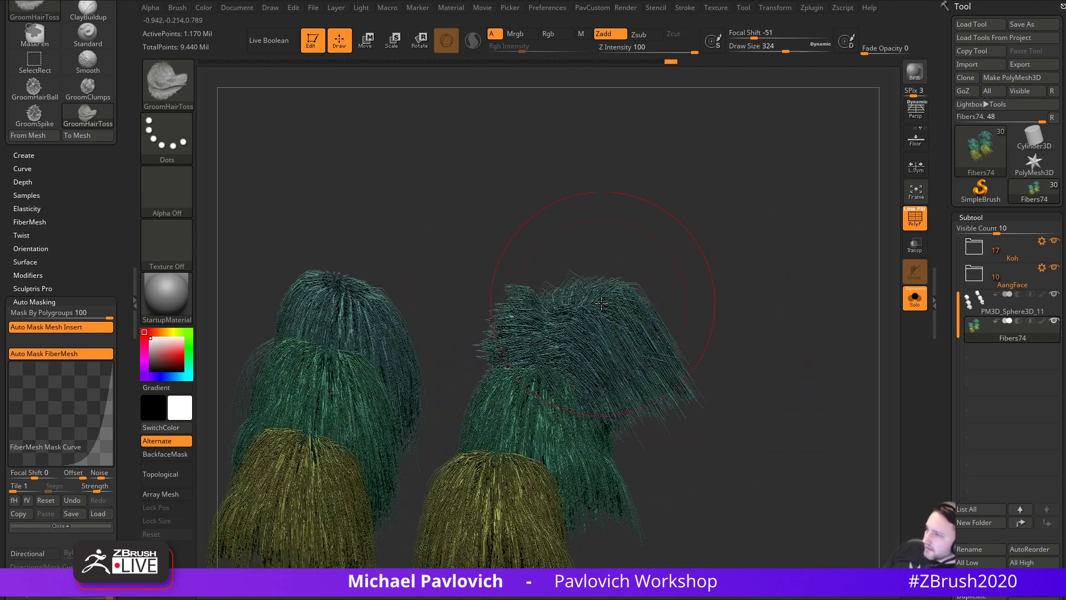
right_drag(724, 261, 639, 241)
right_drag(761, 286, 711, 133)
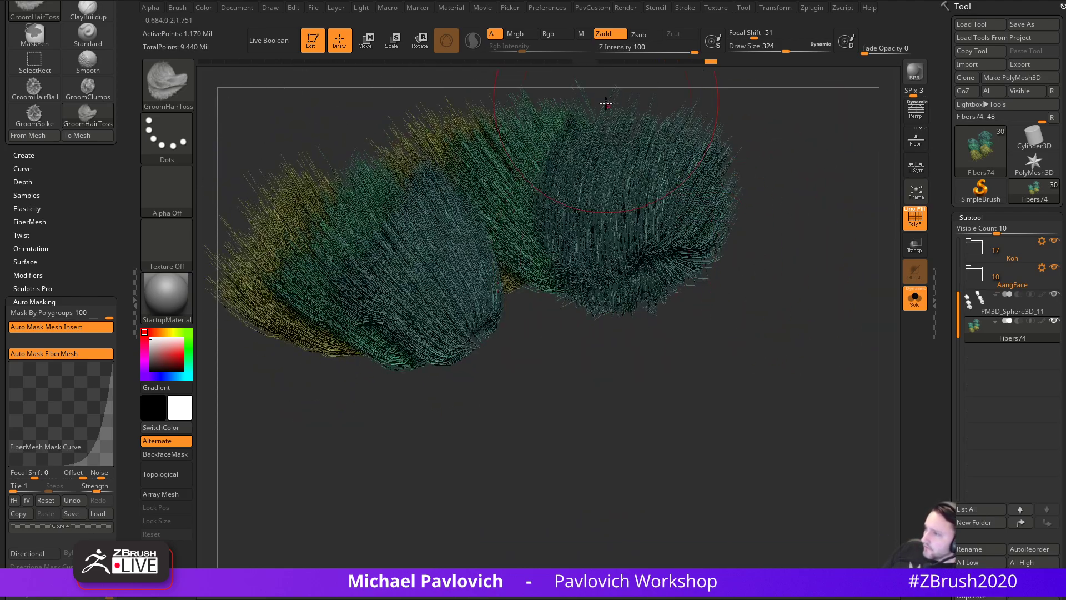
right_drag(619, 105, 607, 284)
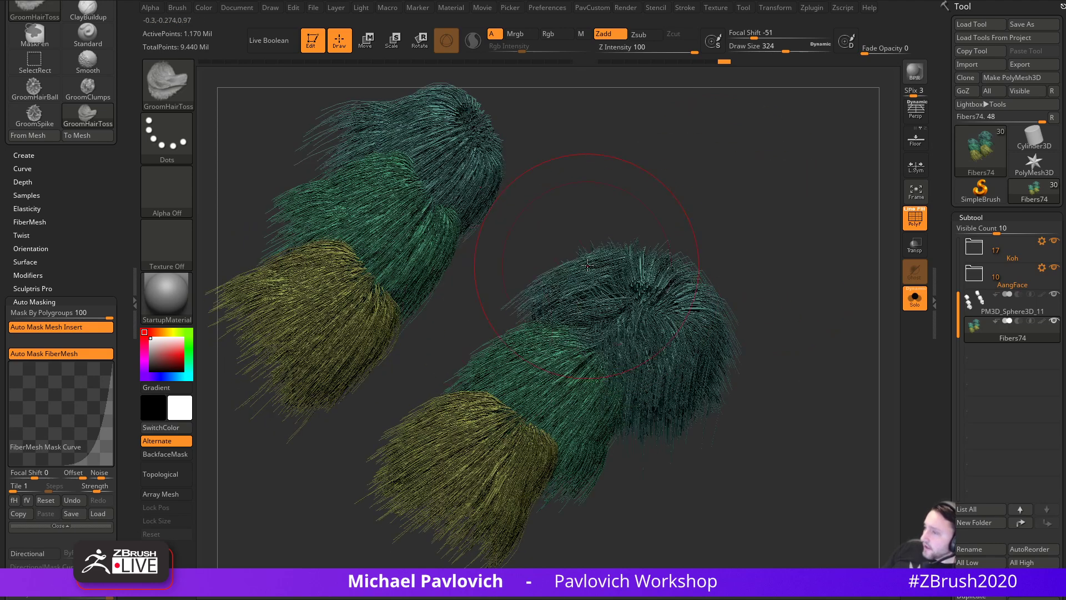
right_drag(737, 280, 592, 286)
ctrl+shift+click(652, 347)
- Orbit the remaining teal tufts and comb the upper tuft leftward
right_drag(652, 347, 564, 271)
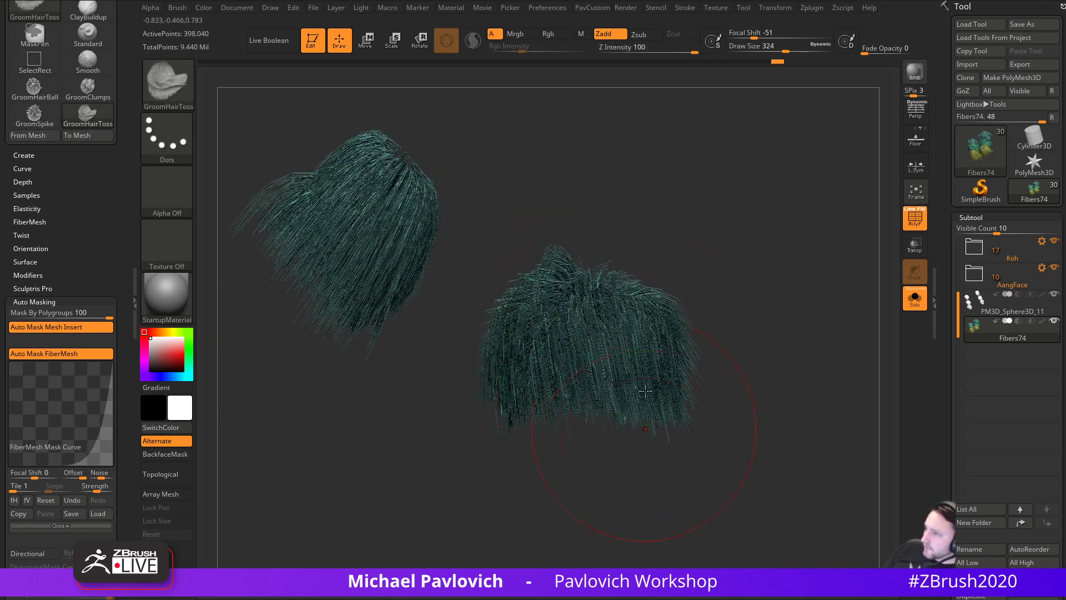
right_drag(645, 438, 533, 269)
right_drag(627, 253, 525, 341)
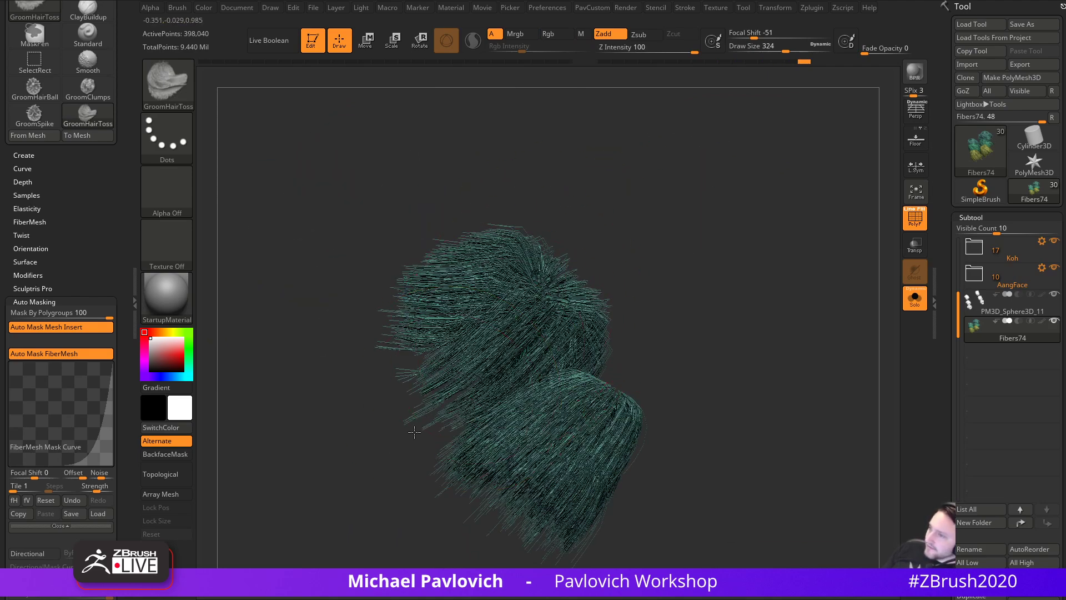
right_drag(445, 295, 454, 396)
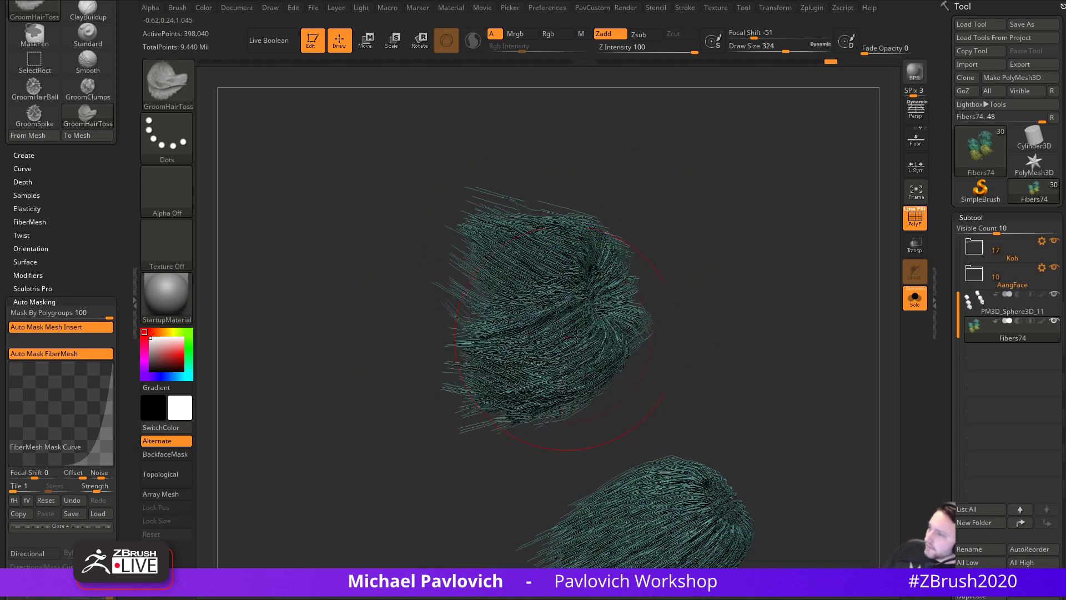
right_drag(519, 300, 554, 188)
drag(586, 210, 461, 214)
right_drag(500, 223, 611, 183)
mouse_move(583, 195)
mouse_down()
mouse_move(465, 195)
mouse_move(489, 200)
mouse_move(441, 209)
mouse_up()
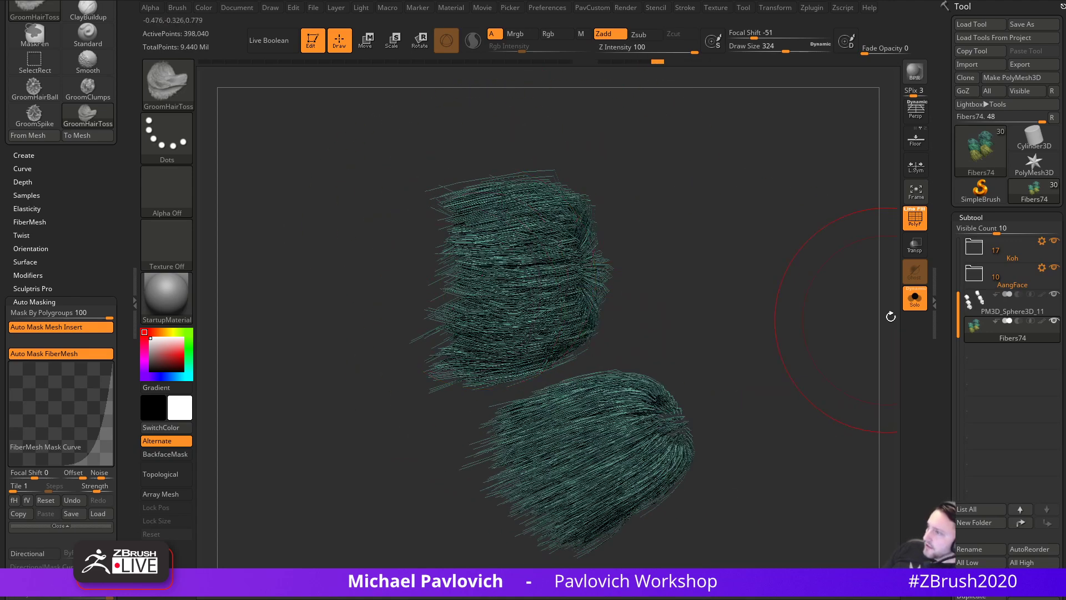
- Enlarge the brush to 358 and comb and toss the upper teal tuft's strands
right_drag(882, 321, 835, 313)
mouse_move(512, 437)
right_down()
mouse_move(370, 397)
mouse_move(509, 351)
right_up()
key(s)
drag(509, 351, 429, 351)
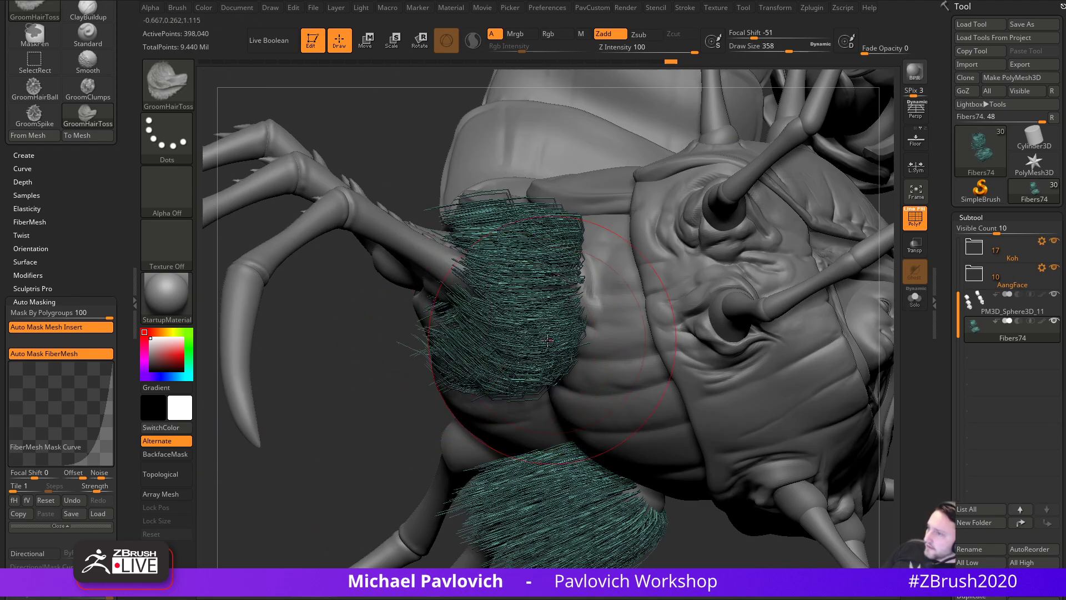
right_drag(457, 338, 571, 314)
mouse_move(506, 346)
mouse_down()
mouse_move(499, 355)
mouse_move(555, 385)
mouse_up()
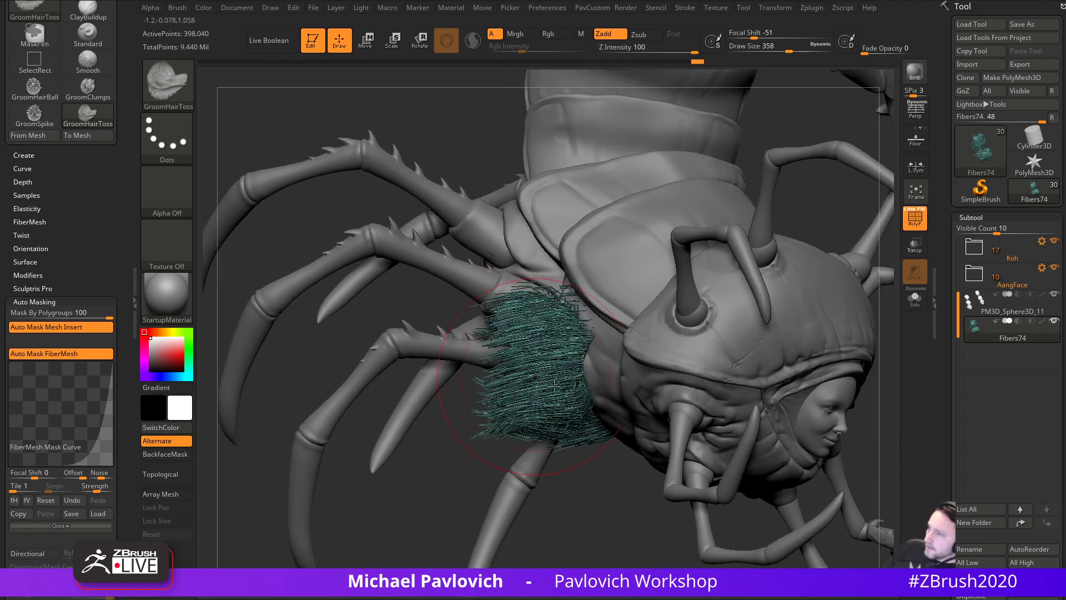
- Solo the fur subtool to inspect it, then show the whole creature again
click(920, 307)
right_drag(611, 303, 613, 321)
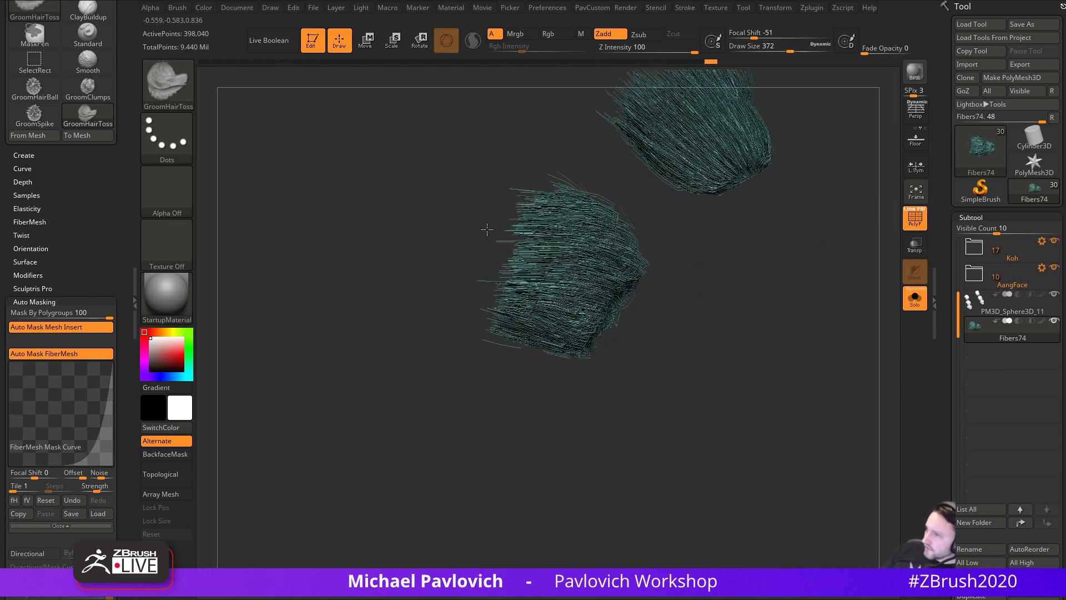
right_drag(438, 280, 878, 304)
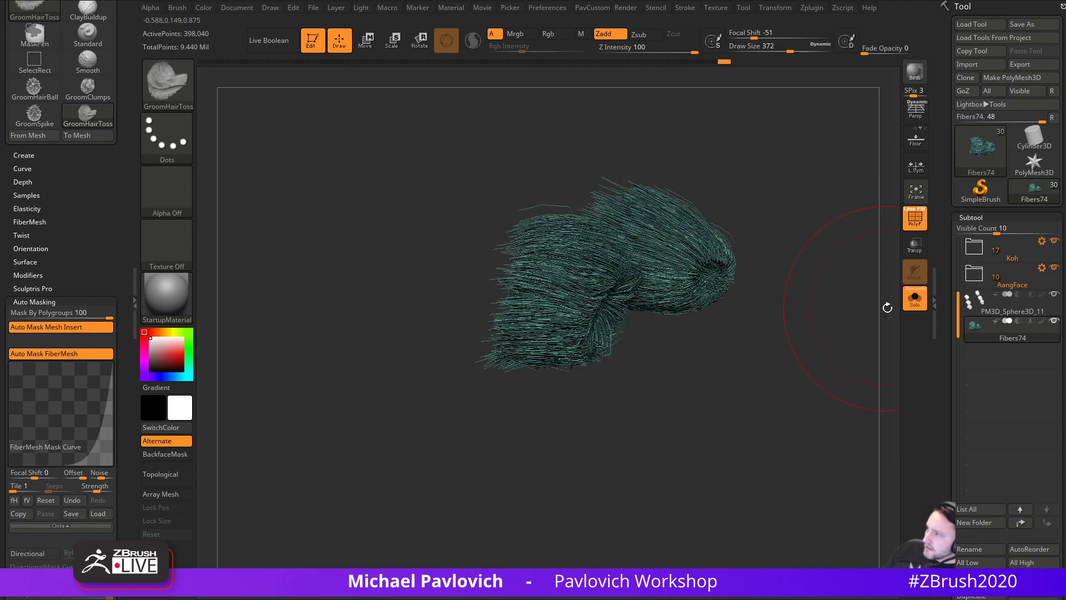
click(916, 297)
right_drag(539, 472, 491, 395)
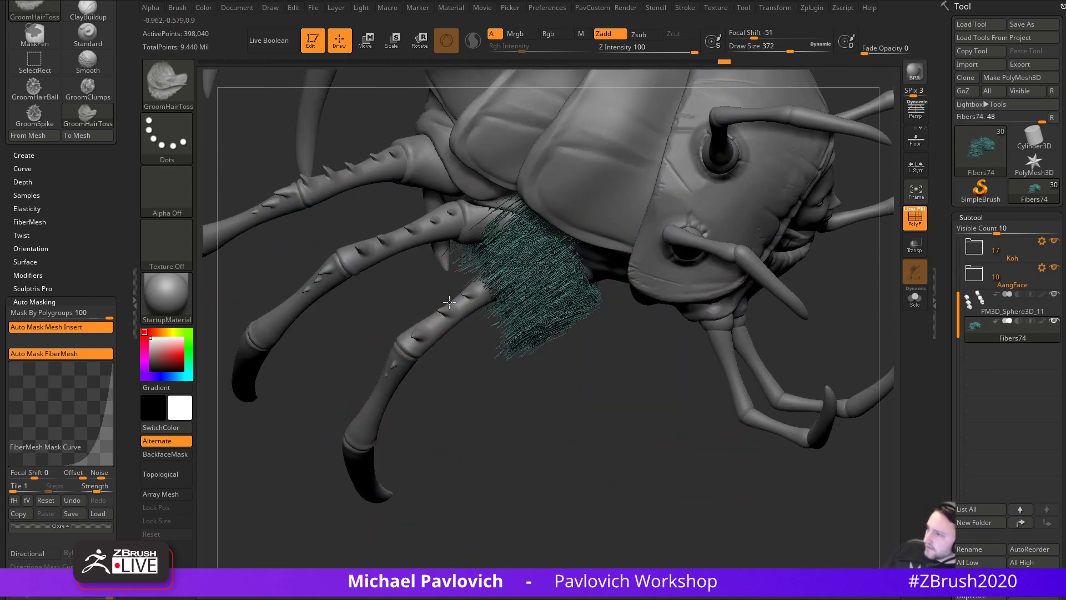
- Switch to GroomHairLong and comb the teal fibers toward the lower left and the leg
key(b)
key(g)
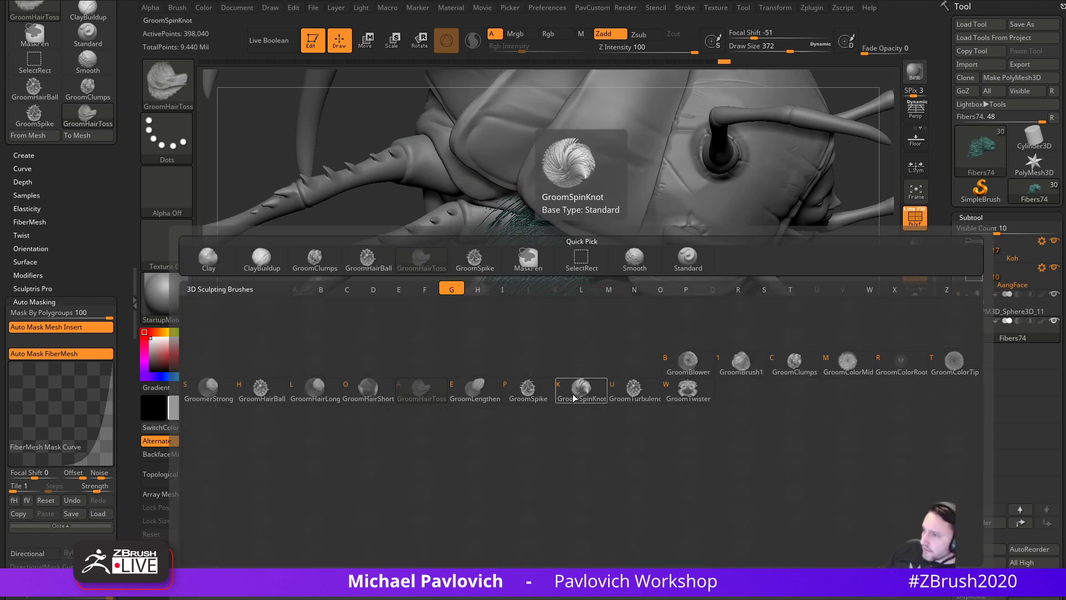
click(314, 387)
mouse_move(528, 287)
mouse_down()
mouse_move(497, 320)
mouse_move(503, 311)
mouse_move(494, 341)
mouse_up()
drag(544, 378, 523, 334)
drag(589, 311, 505, 355)
drag(553, 428, 583, 403)
mouse_move(646, 317)
mouse_down()
mouse_move(547, 397)
mouse_move(534, 378)
mouse_up()
drag(444, 389, 539, 425)
drag(598, 288, 469, 343)
- Isolate the teal fur and comb its lower fibers downward
click(915, 297)
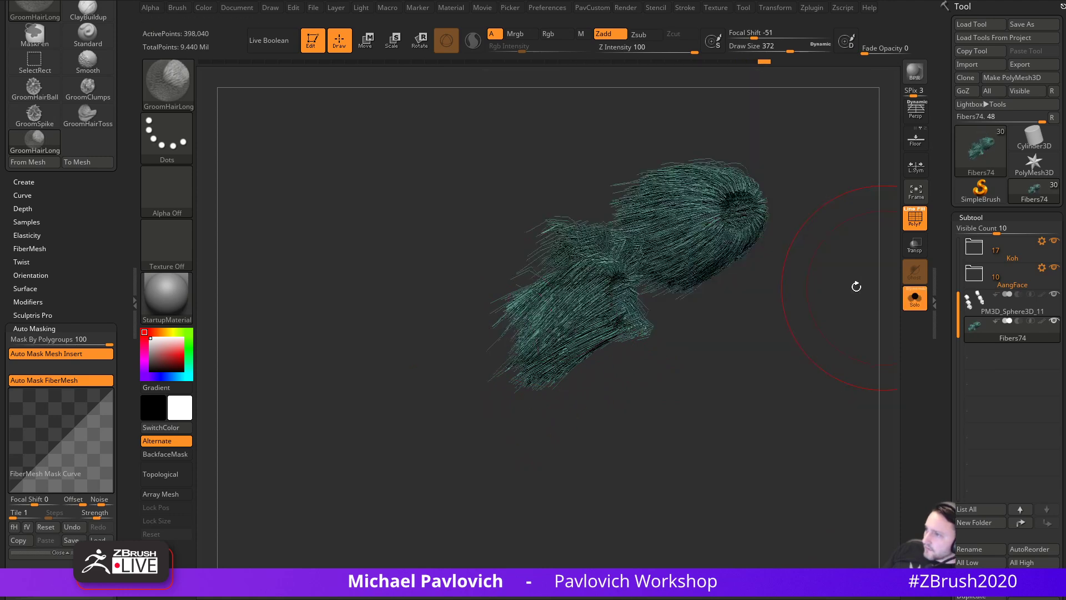
mouse_move(589, 226)
mouse_down()
mouse_move(444, 318)
mouse_move(459, 298)
mouse_move(439, 311)
mouse_up()
drag(434, 328, 288, 333)
drag(609, 236, 559, 367)
drag(555, 408, 586, 397)
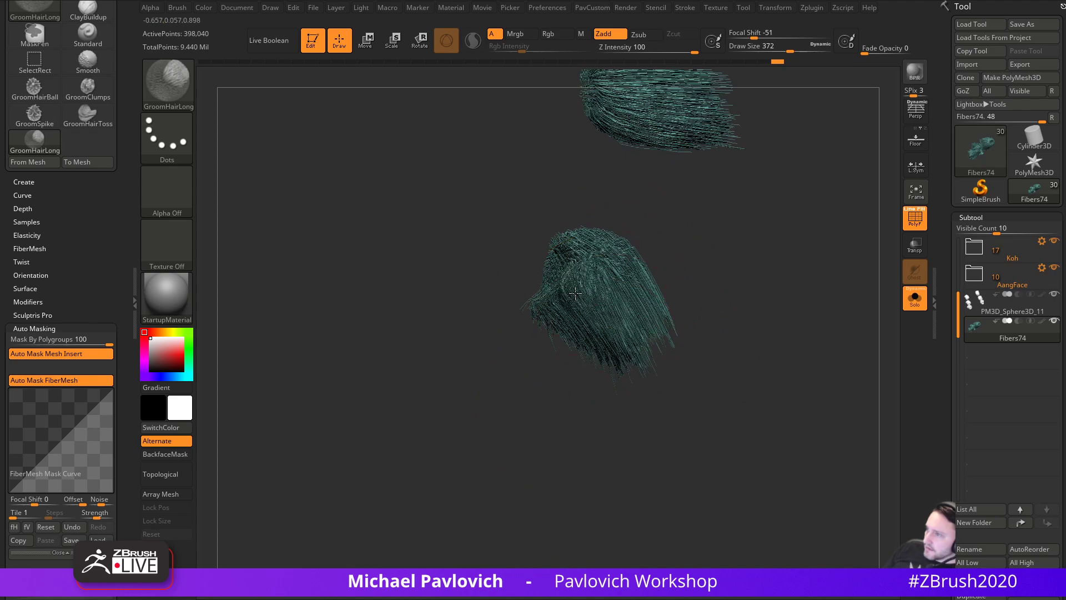
right_drag(608, 275, 567, 347)
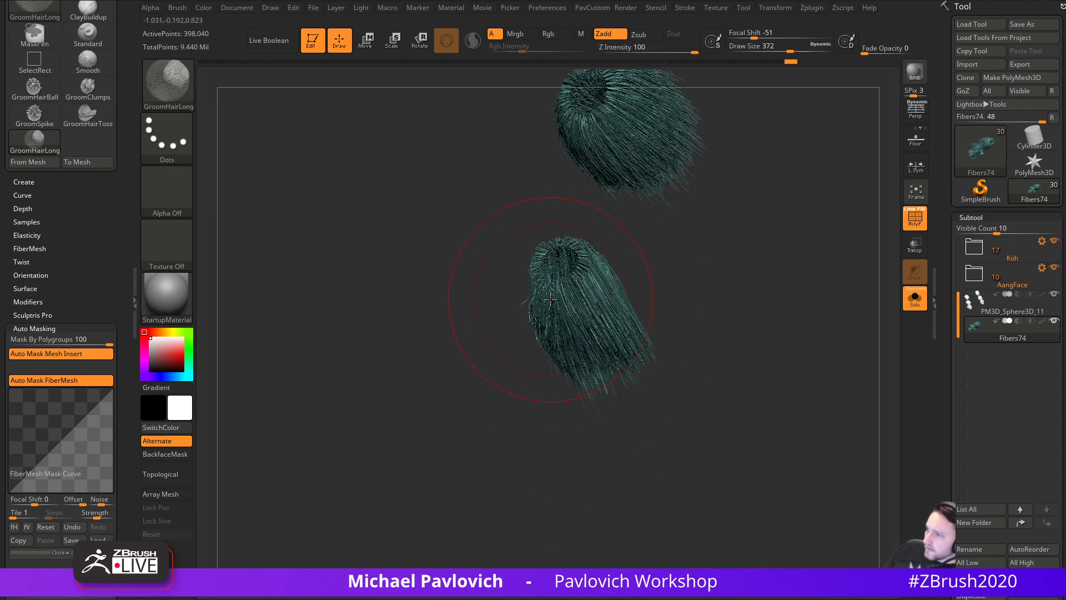
right_drag(591, 484, 559, 328)
- Check both tufts on the full centipede, then isolate the fur tufts again
click(915, 307)
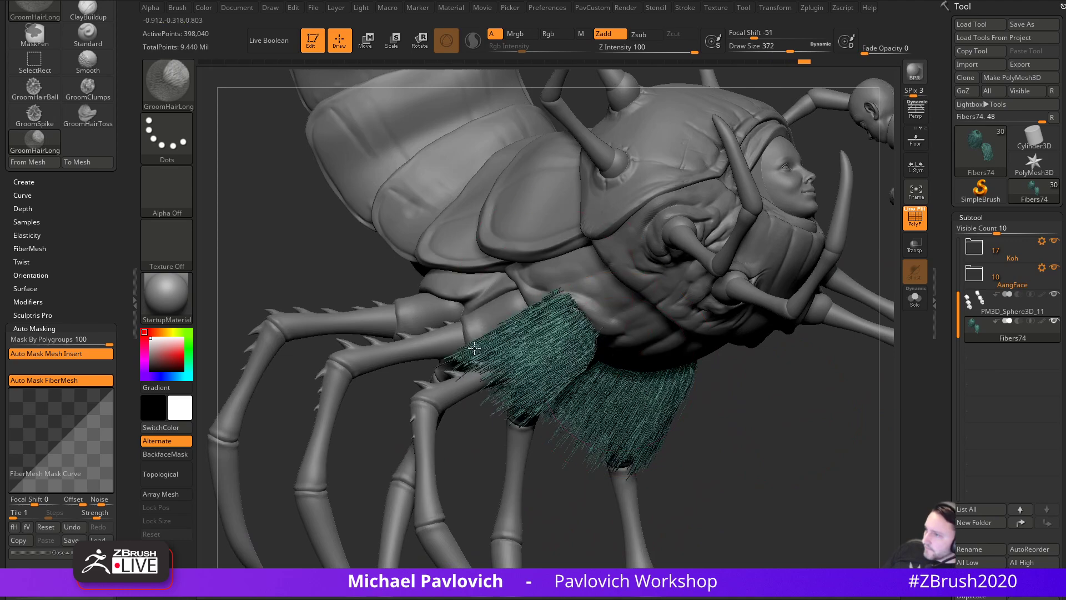
right_drag(474, 348, 595, 364)
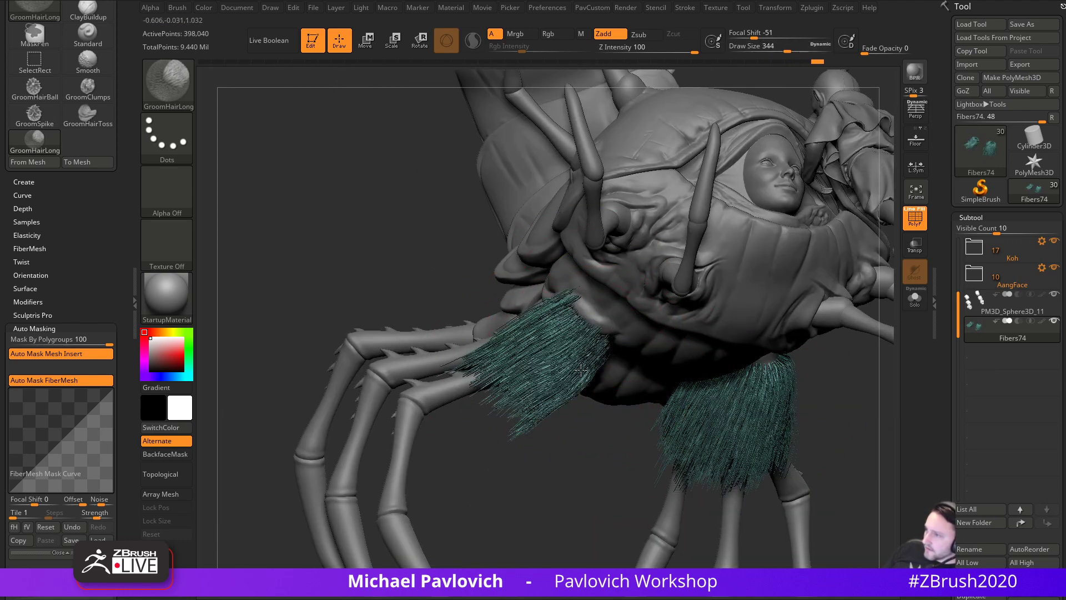
right_drag(484, 389, 557, 323)
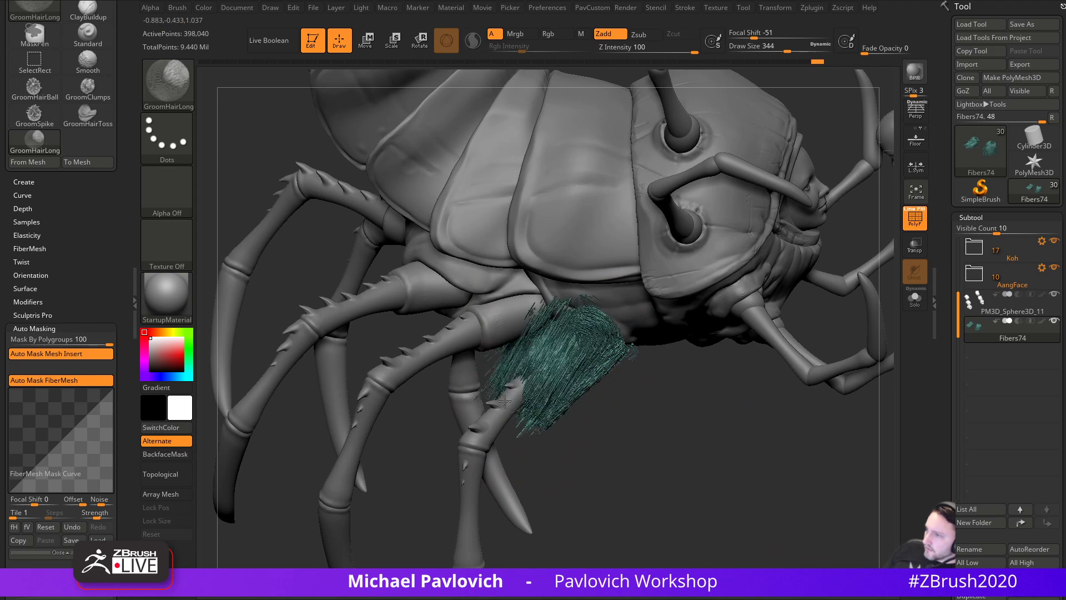
right_drag(592, 444, 549, 303)
right_drag(497, 474, 738, 371)
click(914, 298)
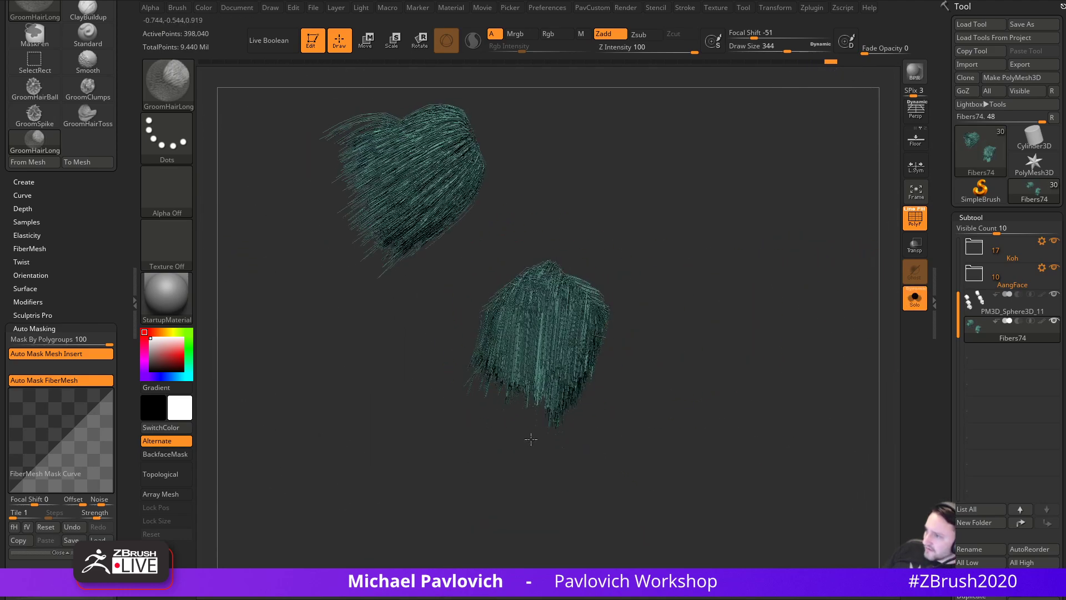
- Bring the body back with Transp on and inspect the tufts through the ghosted centipede
click(915, 300)
click(915, 244)
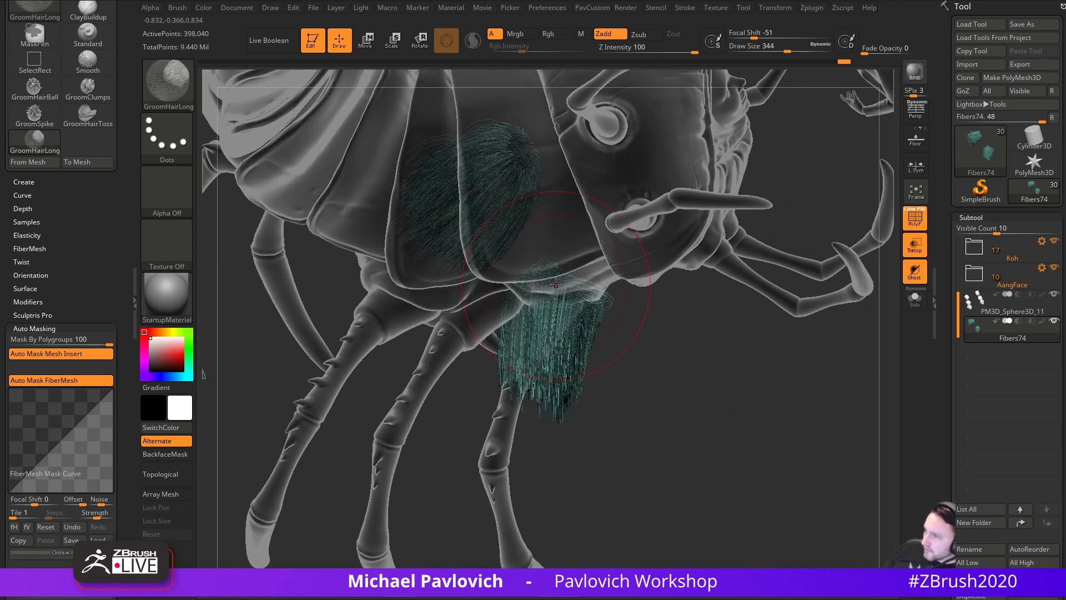
right_drag(512, 408, 582, 362)
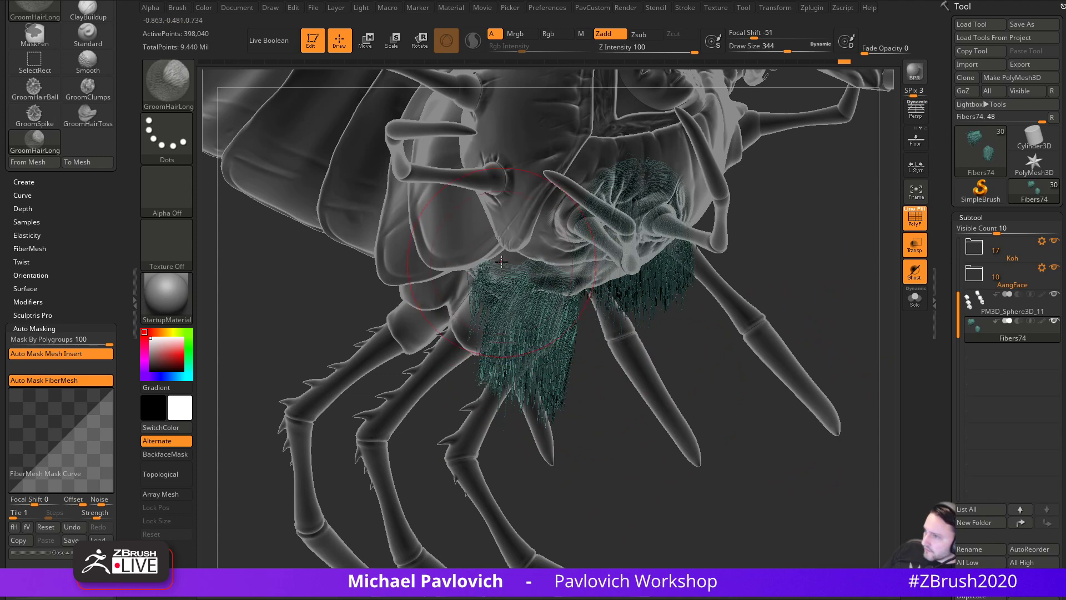
right_drag(589, 408, 580, 320)
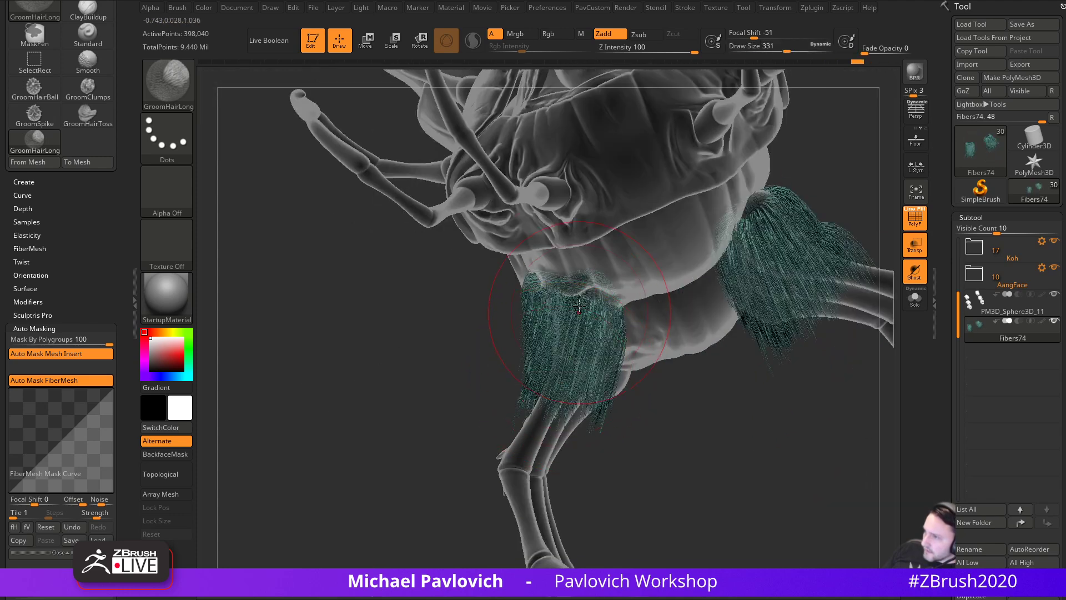
right_drag(642, 433, 615, 346)
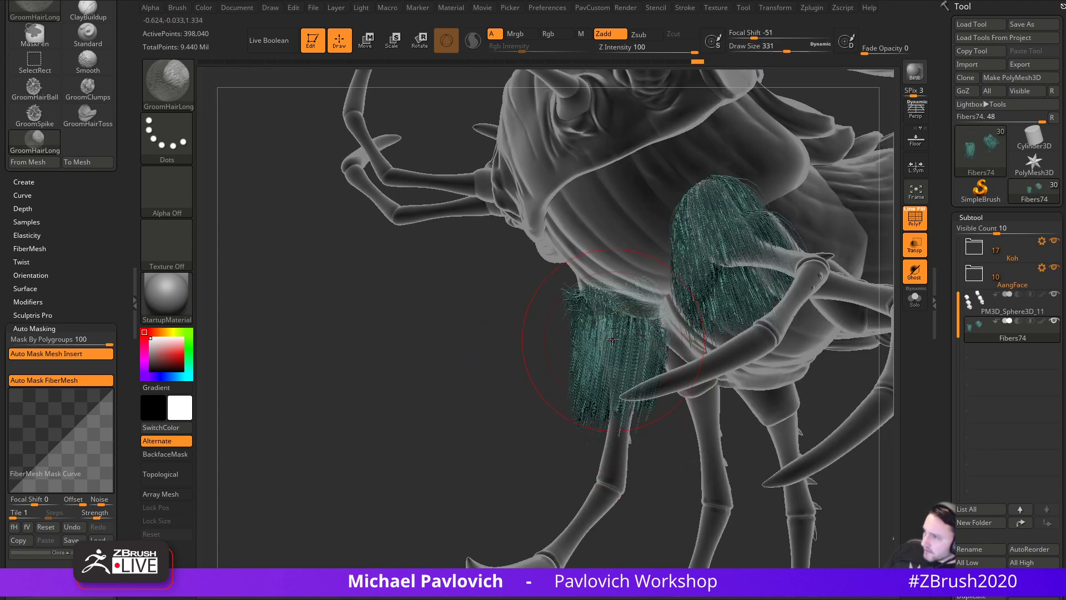
right_drag(547, 462, 559, 348)
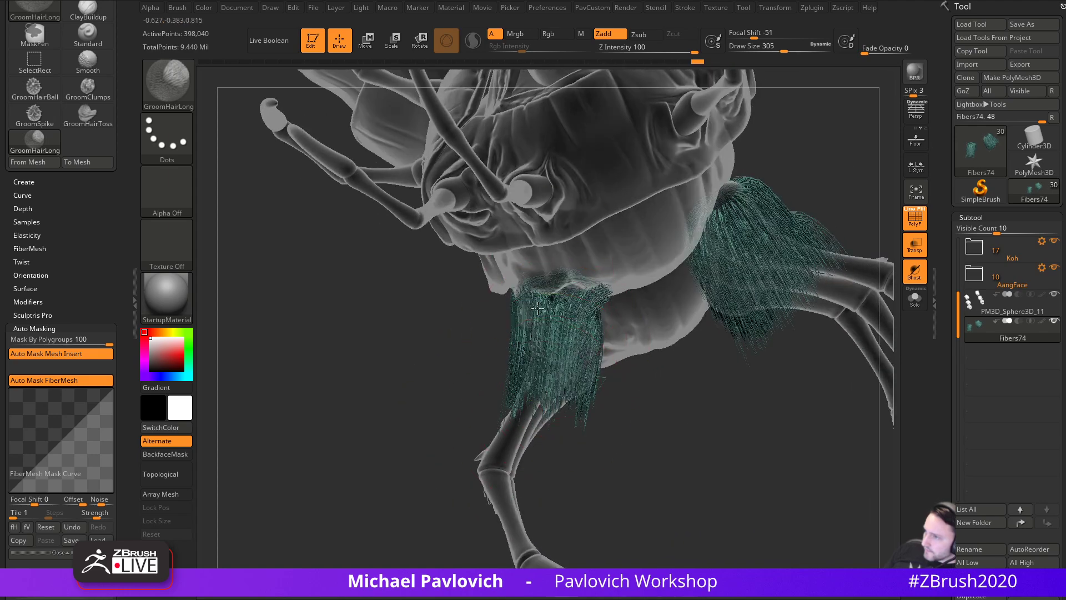
right_drag(481, 425, 578, 330)
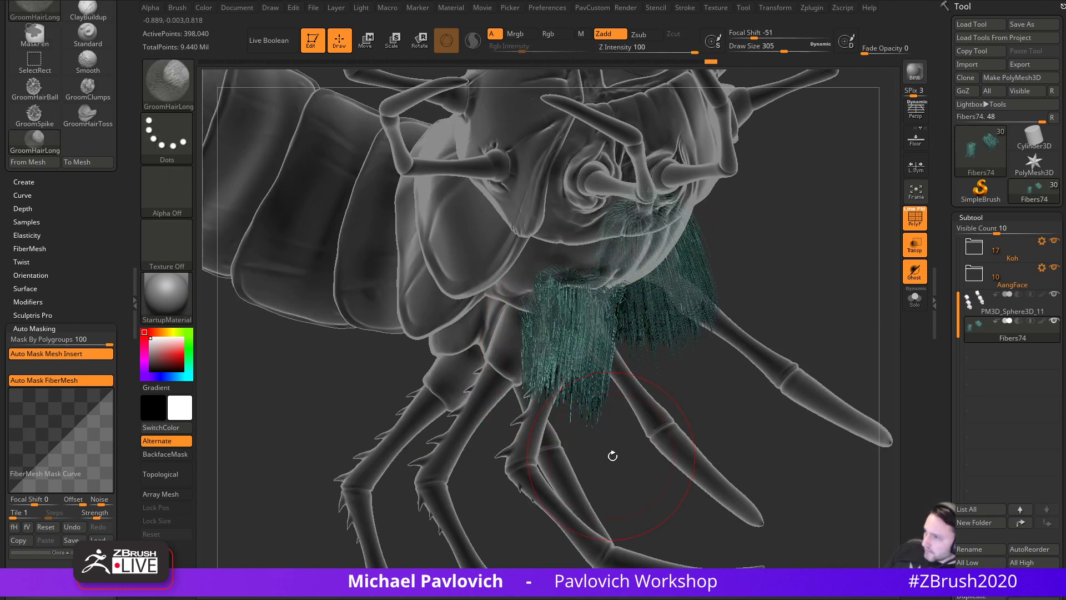
right_drag(607, 453, 533, 304)
right_drag(702, 373, 889, 277)
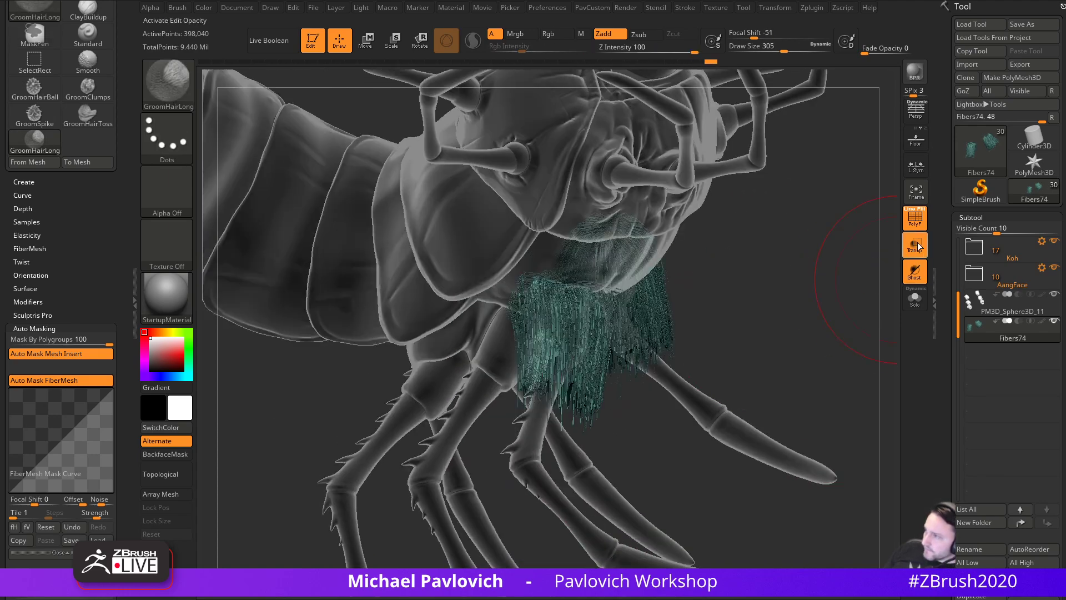
- Compare the isolated tufts, then restore the solid body with PolyF off in a side view
click(916, 296)
right_drag(797, 302, 568, 273)
right_drag(554, 436, 661, 344)
click(916, 298)
click(919, 225)
click(915, 246)
right_drag(611, 422, 789, 356)
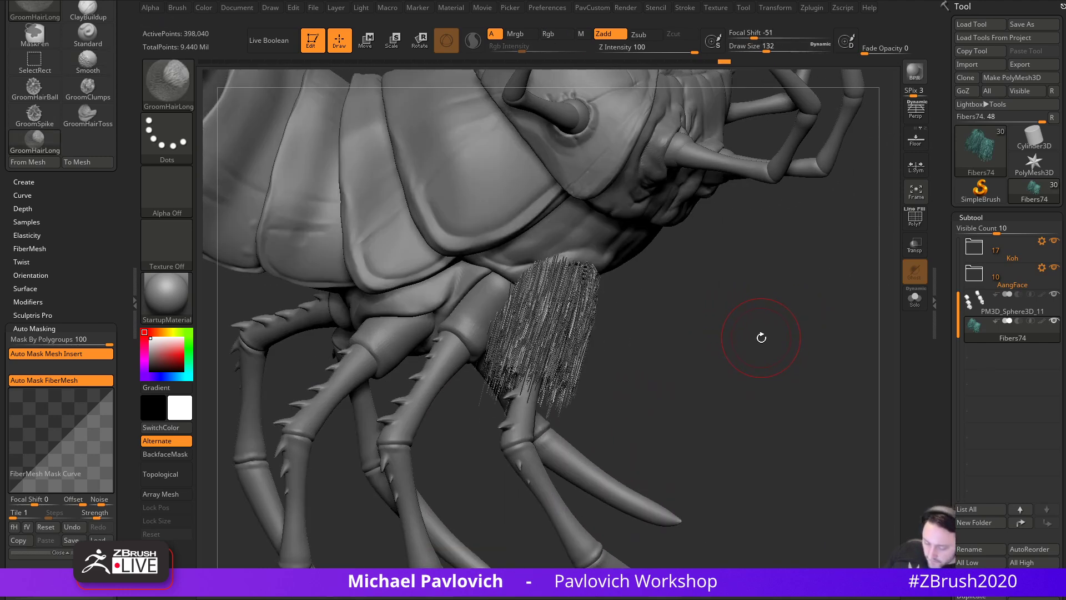
- Set the brush size to about 212, choose GroomLengthen and lengthen the upper-leg fibers
key(s)
drag(747, 364, 754, 362)
key(b)
key(g)
click(556, 389)
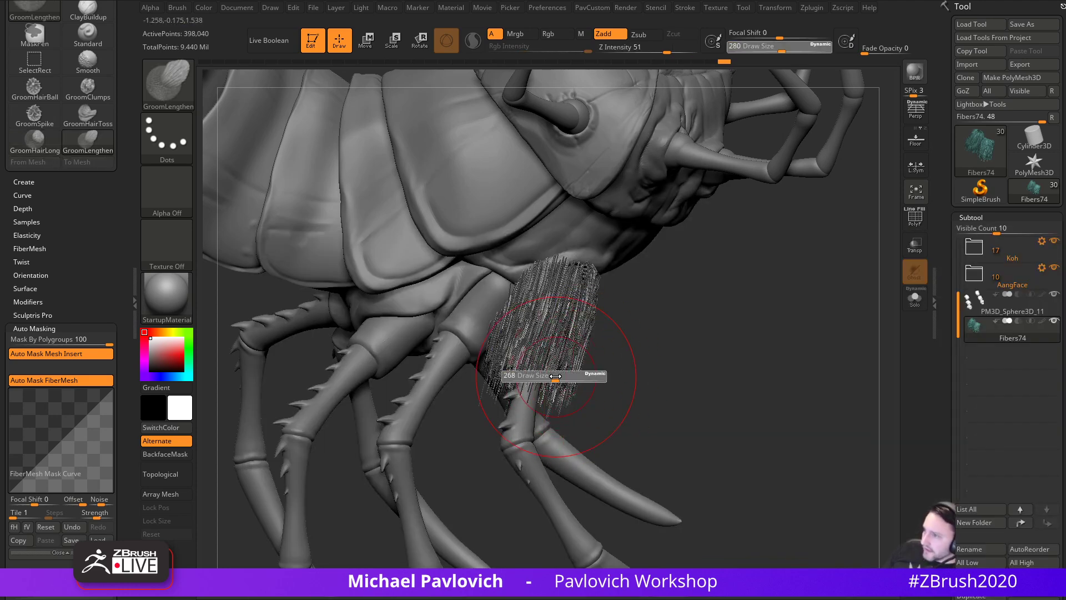
mouse_move(529, 371)
mouse_down()
mouse_move(536, 361)
mouse_move(534, 378)
mouse_up()
right_drag(603, 383, 612, 417)
right_drag(598, 372, 628, 391)
drag(512, 368, 514, 356)
right_drag(650, 378, 565, 393)
- Keep lengthening the leg fibers and sweep them down toward the lower left
drag(523, 383, 523, 405)
right_drag(616, 404, 539, 409)
mouse_move(542, 355)
mouse_down()
mouse_move(544, 383)
mouse_move(561, 397)
mouse_up()
right_drag(660, 411, 583, 397)
drag(609, 367, 582, 364)
right_drag(528, 383, 600, 370)
mouse_move(584, 349)
mouse_down()
mouse_move(556, 361)
mouse_move(566, 384)
mouse_up()
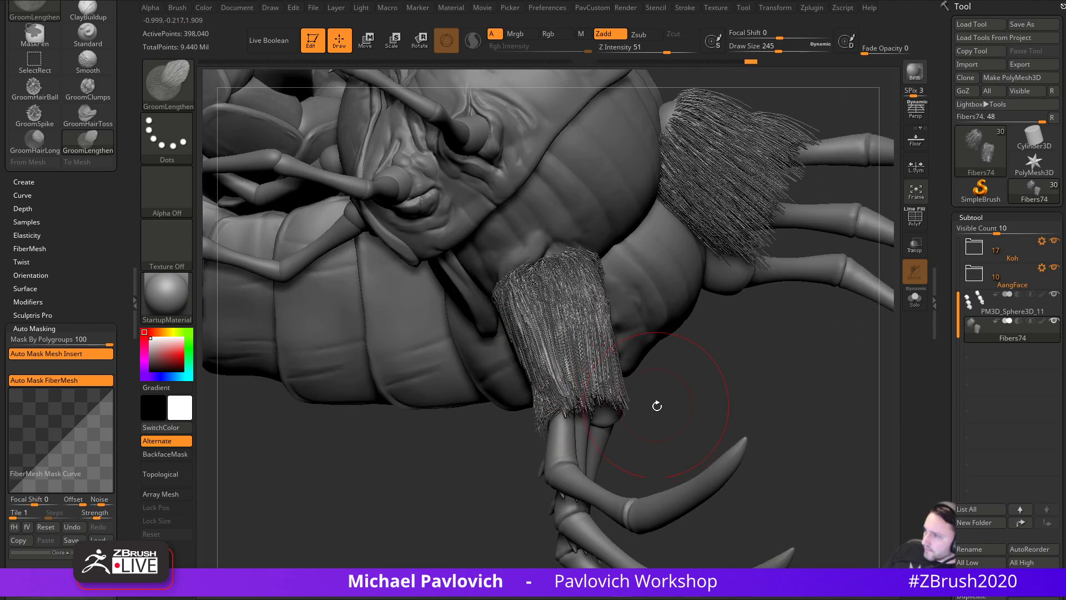
right_drag(654, 398, 714, 389)
mouse_move(542, 326)
mouse_down()
mouse_move(588, 406)
mouse_move(578, 400)
mouse_move(606, 414)
mouse_up()
right_drag(668, 389, 701, 387)
drag(580, 358, 613, 410)
- Shrink the brush size to 187, then to 136
key(s)
drag(657, 351, 649, 351)
mouse_move(738, 352)
right_down()
mouse_move(775, 308)
mouse_move(739, 361)
mouse_move(727, 411)
right_up()
key(s)
drag(749, 419, 743, 420)
right_drag(675, 416, 717, 424)
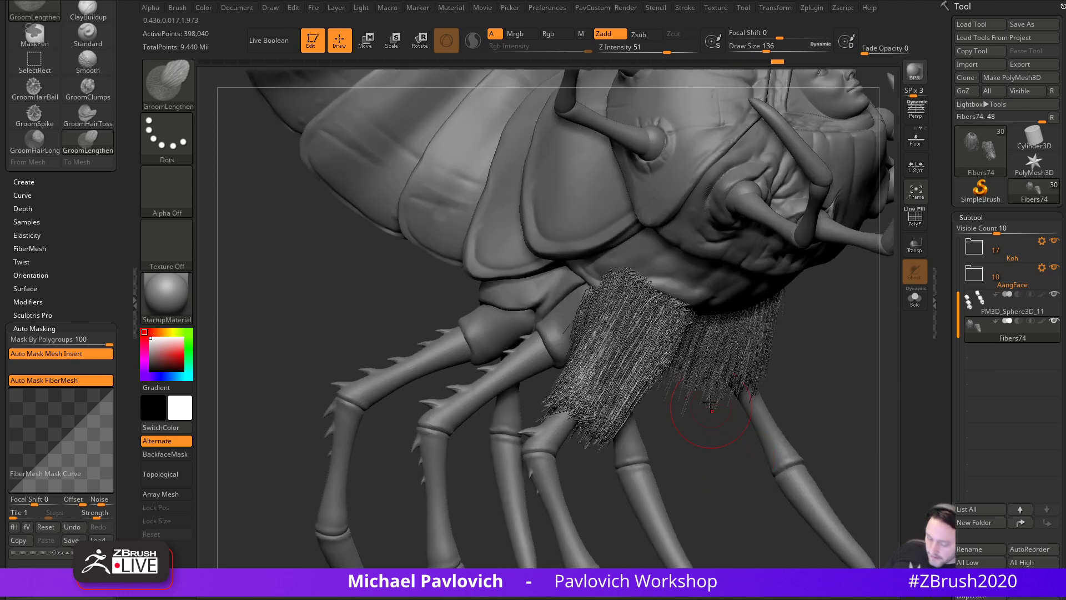
- Try GroomSpinKnot to twist the tuft fibers, then undo the knots
key(b)
key(g)
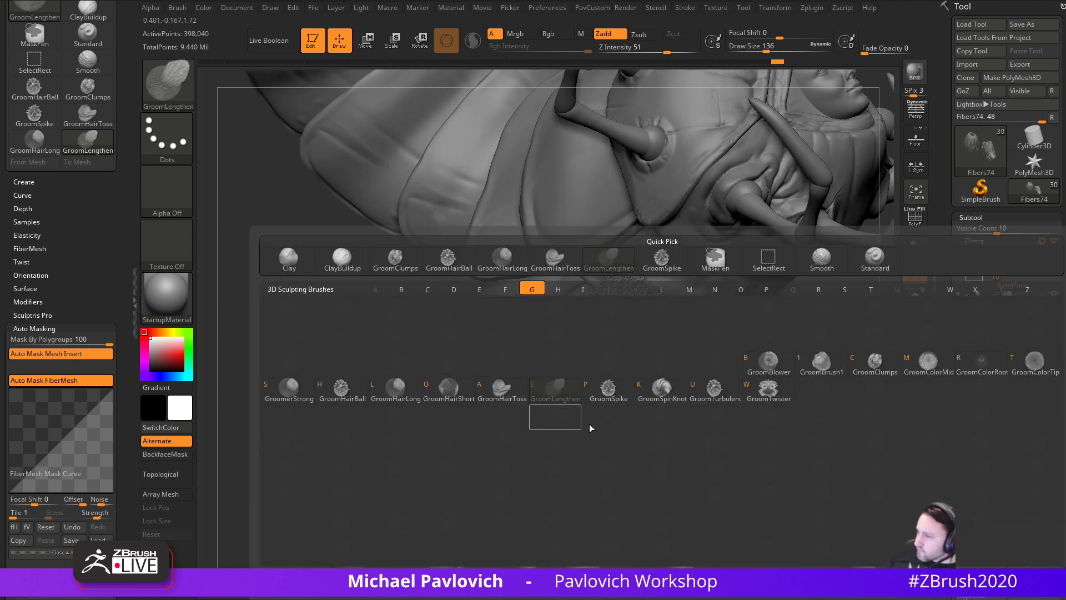
key(k)
mouse_move(601, 394)
mouse_down()
mouse_move(615, 350)
mouse_move(633, 389)
mouse_up()
right_drag(685, 431, 630, 419)
mouse_move(625, 393)
mouse_down()
mouse_move(638, 377)
mouse_move(651, 389)
mouse_up()
key(ctrl+z)
- Switch to GroomSpike and test spike strokes on the tuft, undoing each one
key(b)
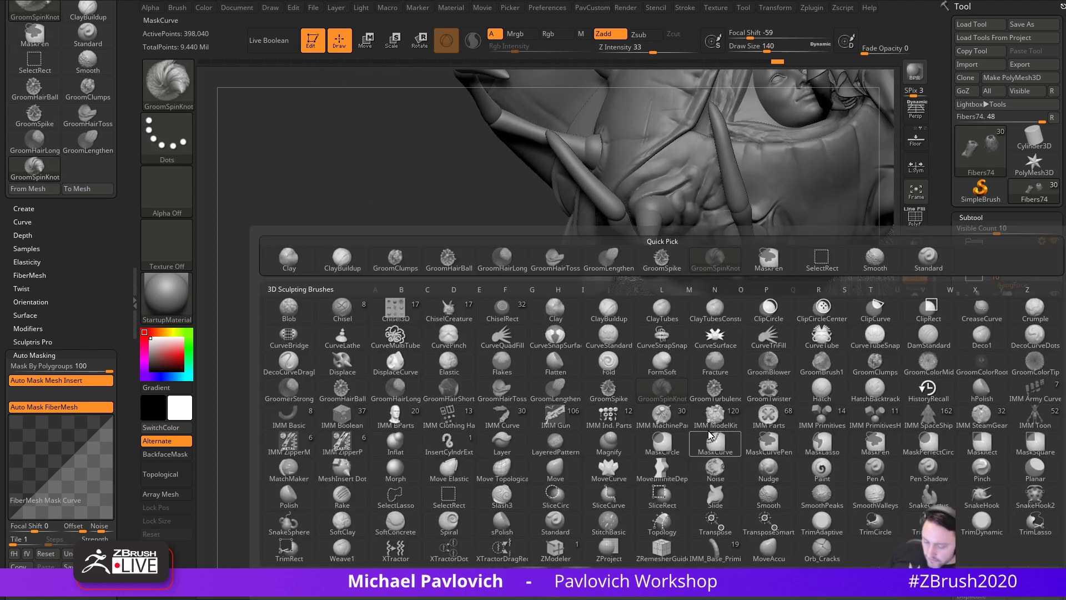
key(g)
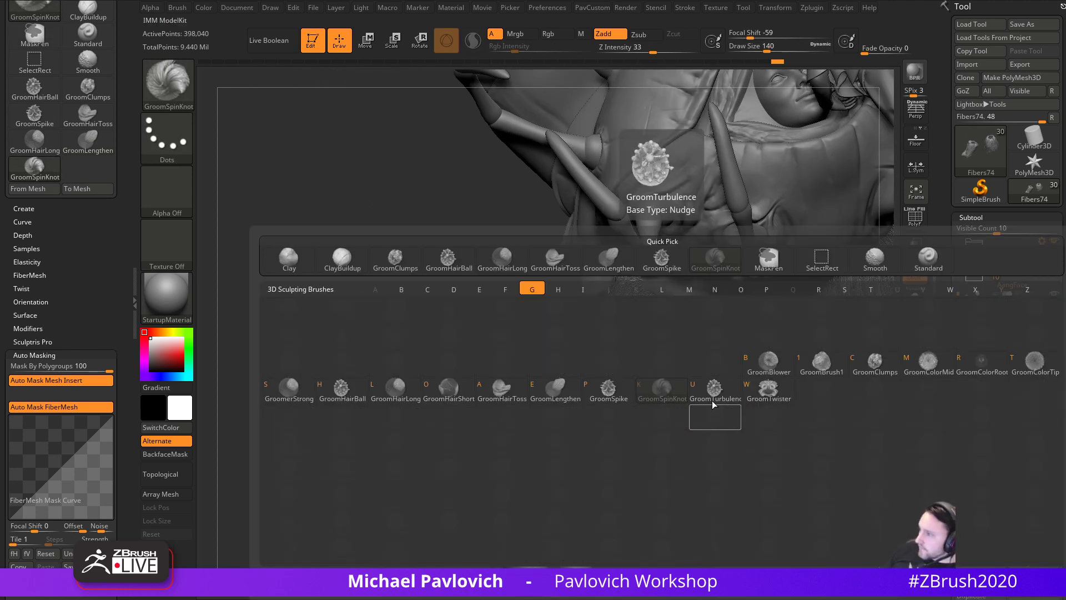
click(628, 383)
drag(632, 372, 609, 433)
key(ctrl+z)
drag(638, 470, 566, 455)
drag(636, 396, 608, 465)
key(ctrl+z)
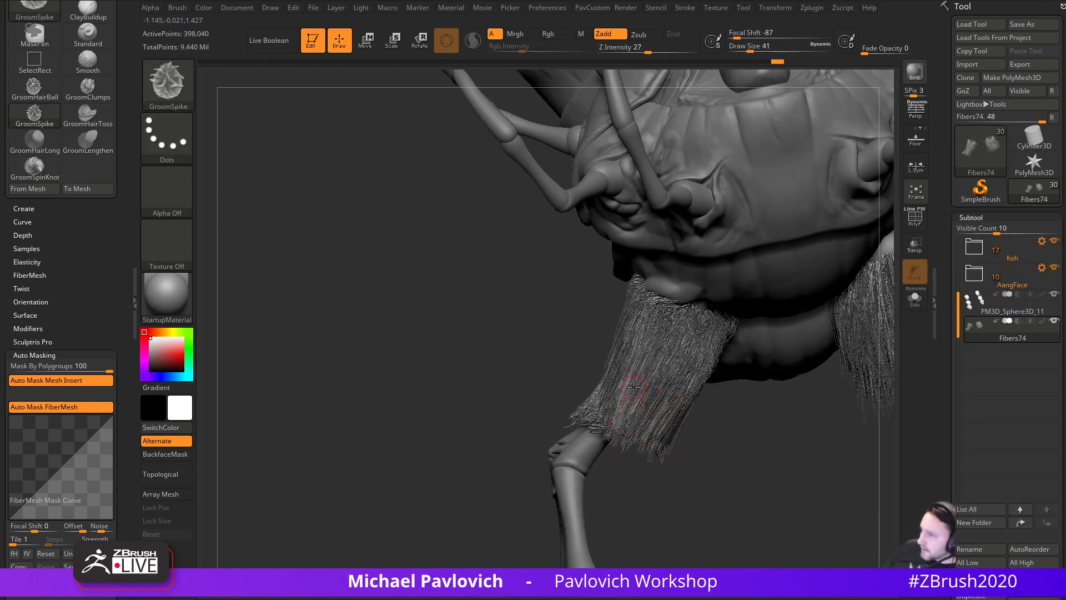
drag(688, 481, 625, 426)
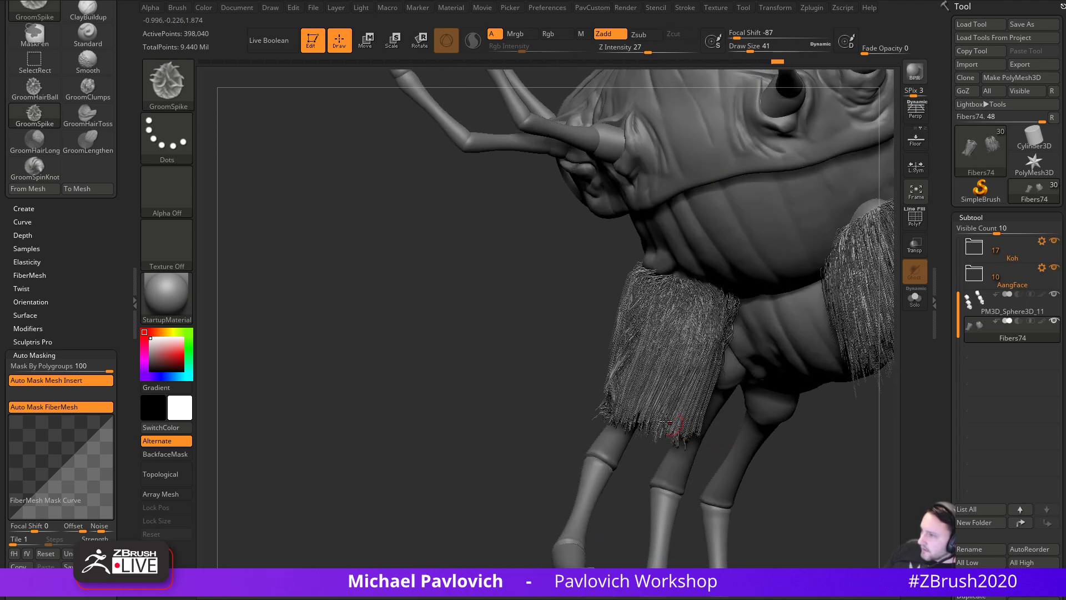
drag(639, 382, 634, 401)
key(ctrl+z)
- At brush size 62, comb the tuft downward with GroomSpike and turn PolyF back on
key(s)
click(639, 382)
mouse_move(646, 356)
mouse_down()
mouse_move(637, 402)
mouse_move(662, 404)
mouse_up()
drag(803, 439, 735, 364)
key(ctrl+z)
key(ctrl+z)
mouse_move(642, 345)
mouse_down()
mouse_move(623, 436)
mouse_move(611, 441)
mouse_move(798, 372)
mouse_up()
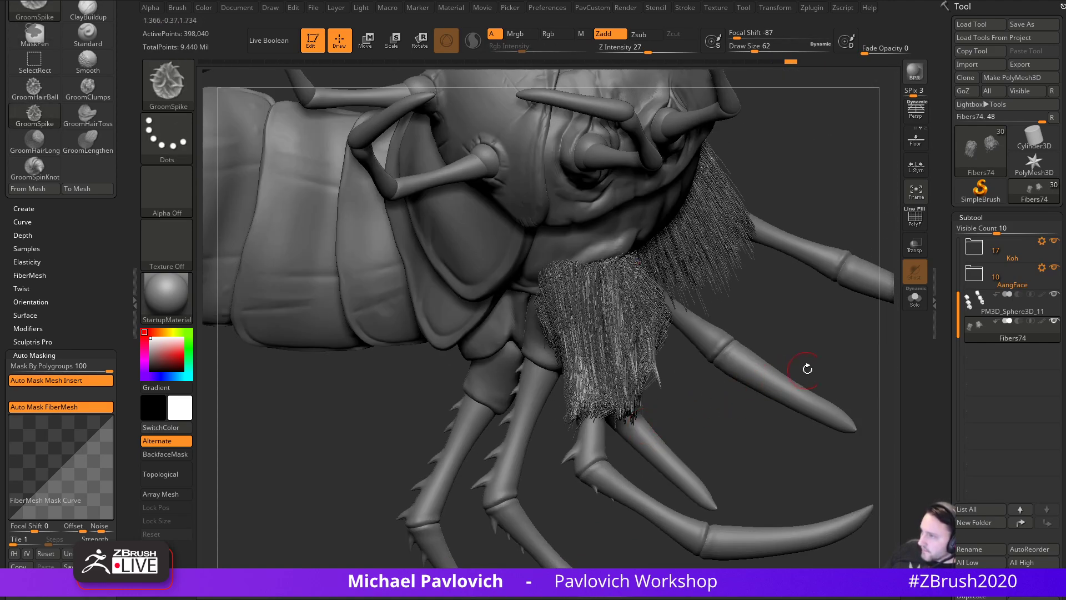
click(916, 228)
mouse_move(719, 424)
mouse_down()
mouse_move(757, 420)
mouse_move(752, 440)
mouse_move(653, 460)
mouse_up()
key(ctrl+shift)
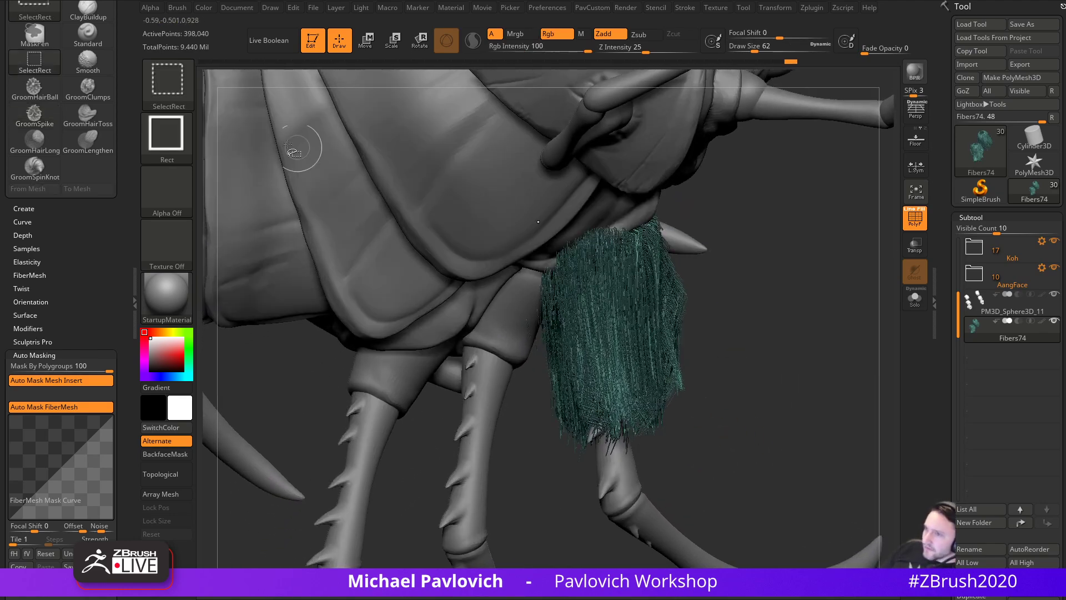
- Switch to SelectLasso, reveal all the fur tufts and solo the fur
key(b)
click(503, 143)
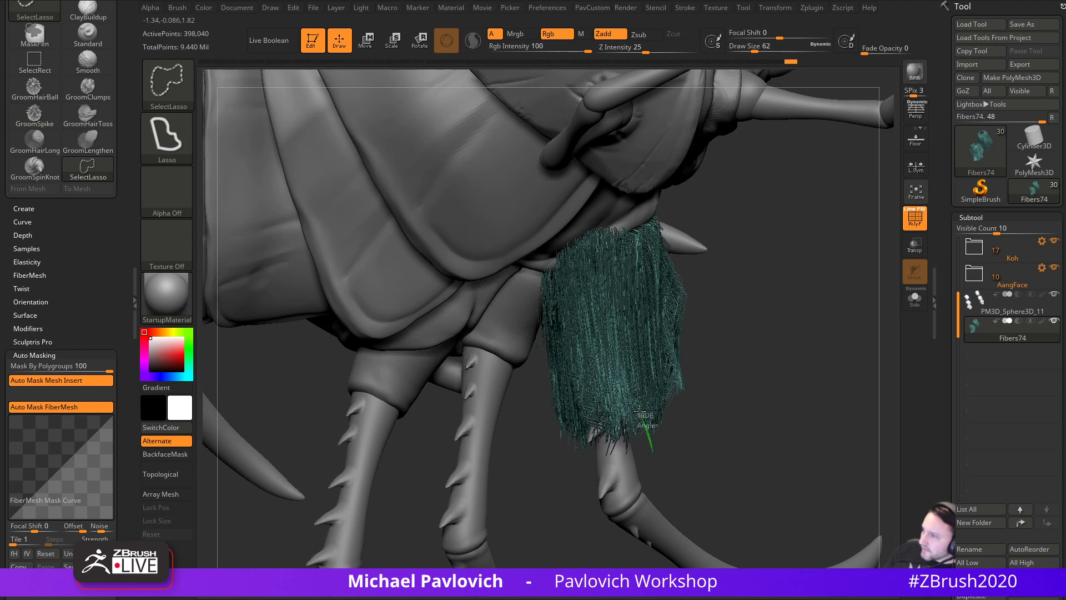
ctrl+shift+click(771, 418)
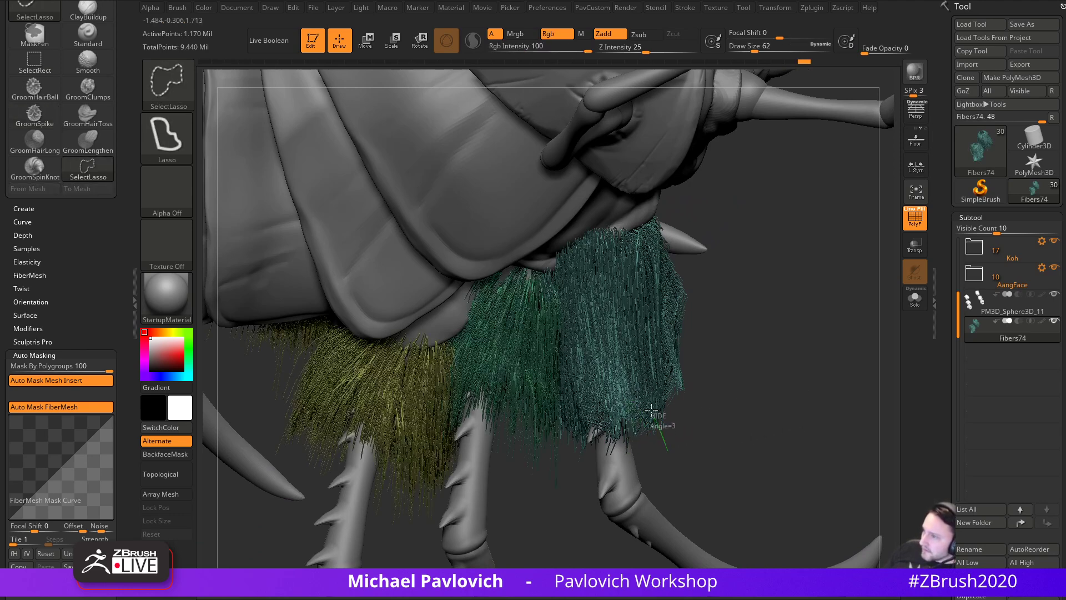
click(914, 299)
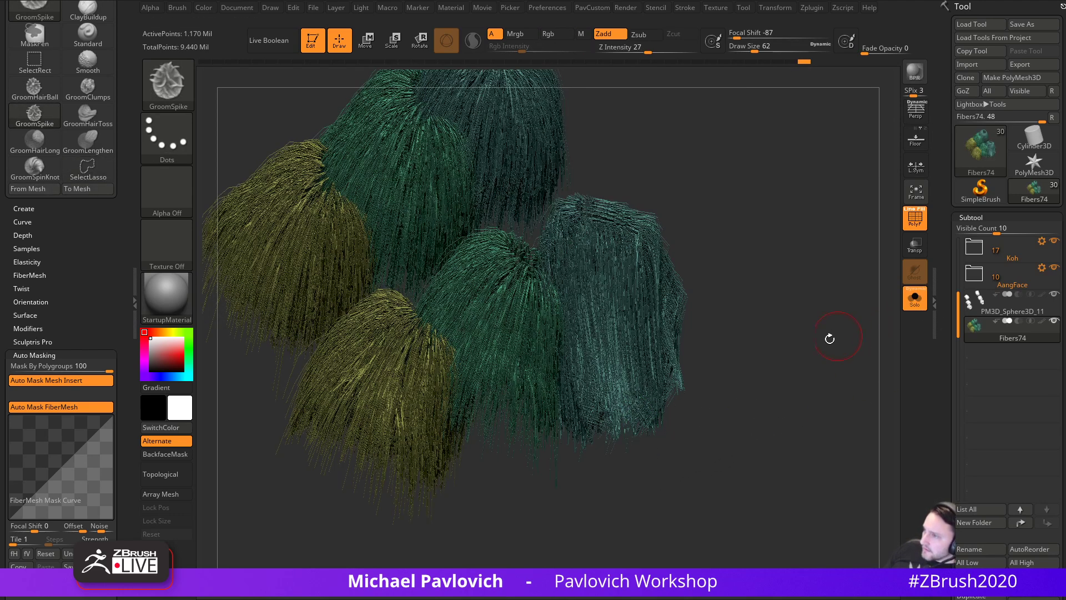
- Isolate one teal clump and lasso away the fibers on its left and right sides
ctrl+shift+click(701, 245)
mouse_move(759, 242)
mouse_down()
mouse_move(738, 257)
mouse_move(750, 250)
mouse_up()
ctrl+alt+shift+drag(518, 248, 579, 236)
mouse_move(717, 237)
mouse_down()
mouse_move(660, 226)
mouse_move(631, 287)
mouse_move(641, 285)
mouse_up()
mouse_move(722, 256)
mouse_down()
mouse_move(766, 248)
mouse_move(743, 238)
mouse_move(752, 274)
mouse_move(772, 274)
mouse_up()
- Comb the isolated fiber bunch into a tapered point with GroomSpike at brush size 140
key(s)
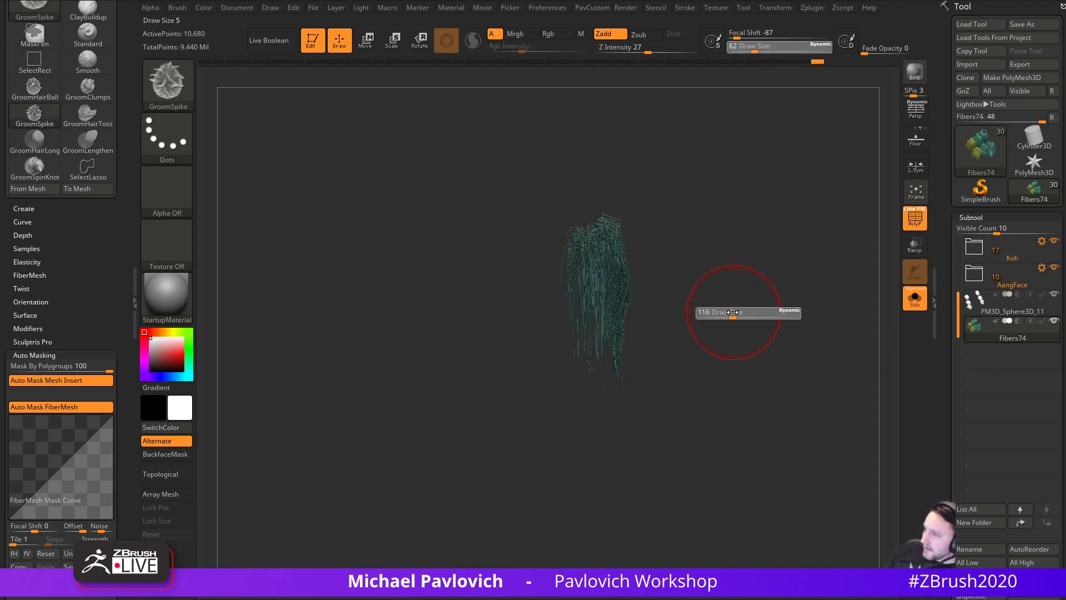
click(746, 311)
key(b)
key(g)
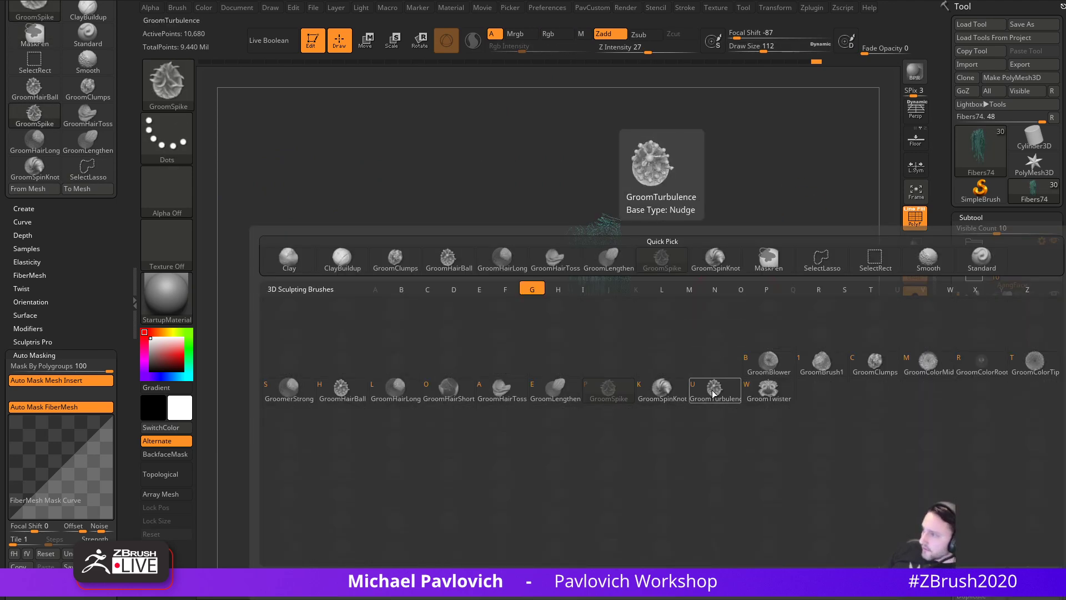
drag(683, 258, 647, 303)
key(s)
click(625, 336)
mouse_move(566, 311)
mouse_down()
mouse_move(618, 447)
mouse_move(612, 394)
mouse_up()
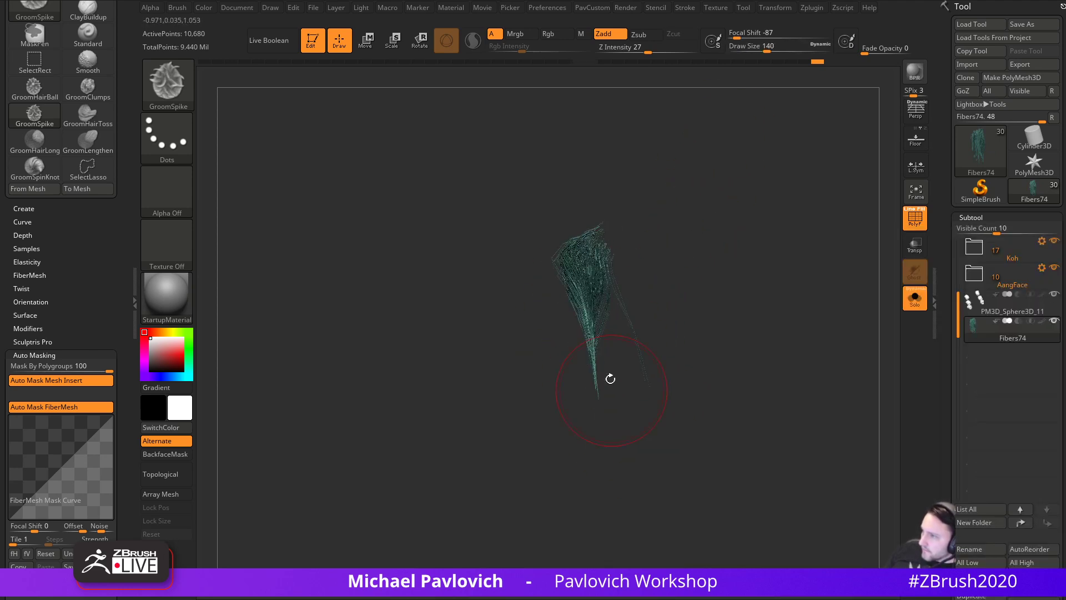
drag(587, 256, 613, 395)
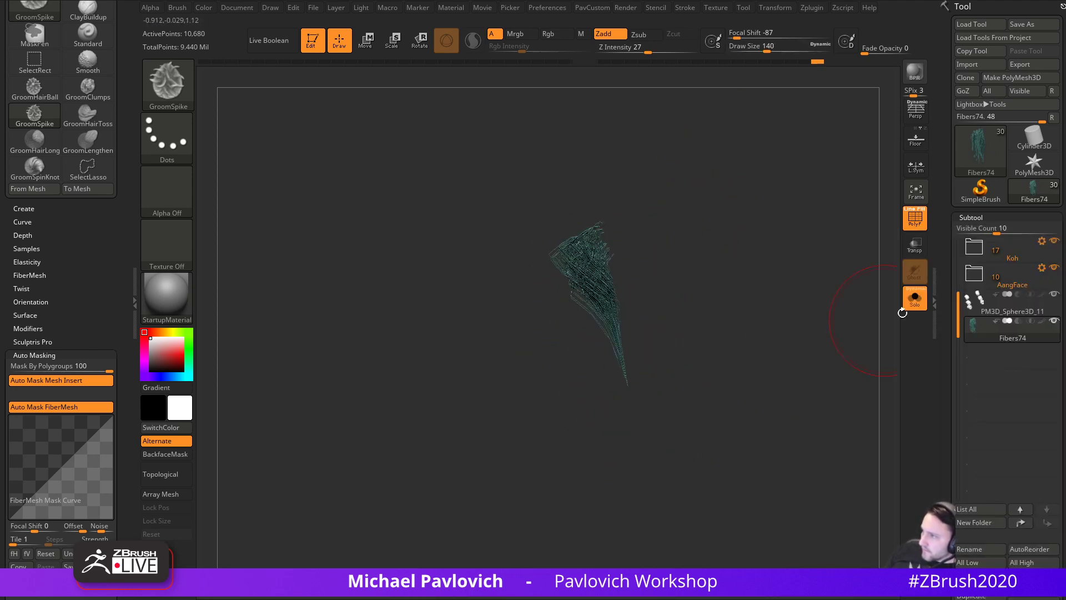
- Turn Solo off, unhide all the leg fur tufts, and bring up the G groom brushes
click(915, 298)
drag(559, 446, 603, 259)
ctrl+shift+click(796, 365)
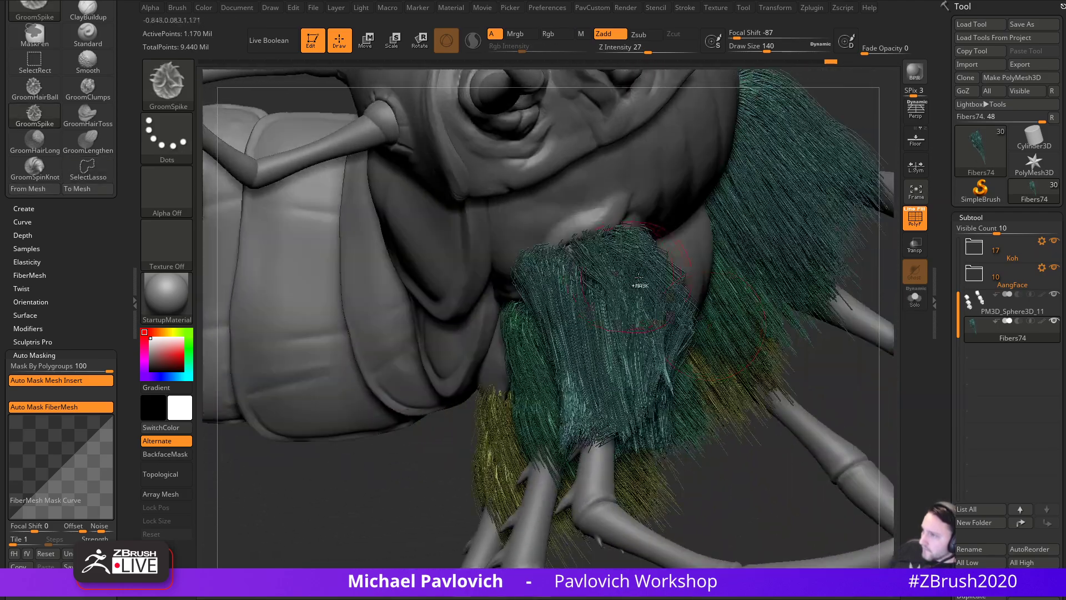
ctrl+shift+click(602, 260)
key(b)
key(g)
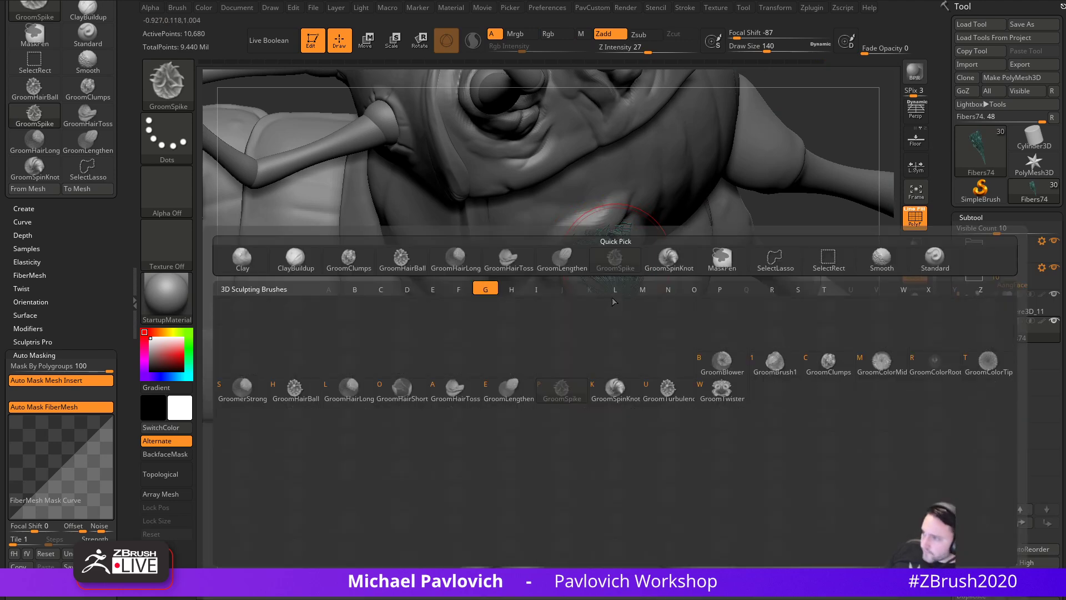
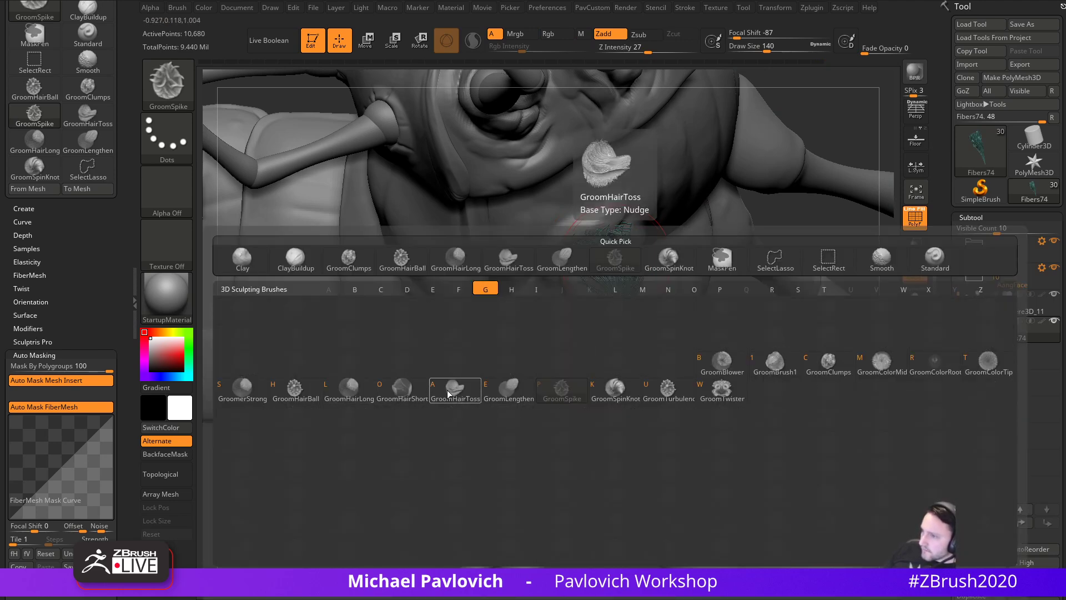
- Comb the green leg fibers downward into a smoother bundle with GroomHairLong
click(356, 388)
mouse_move(605, 253)
mouse_down()
mouse_move(632, 406)
mouse_move(648, 379)
mouse_move(602, 361)
mouse_move(642, 409)
mouse_move(610, 363)
mouse_move(614, 397)
mouse_up()
mouse_move(603, 261)
mouse_down()
mouse_move(669, 408)
mouse_move(625, 407)
mouse_up()
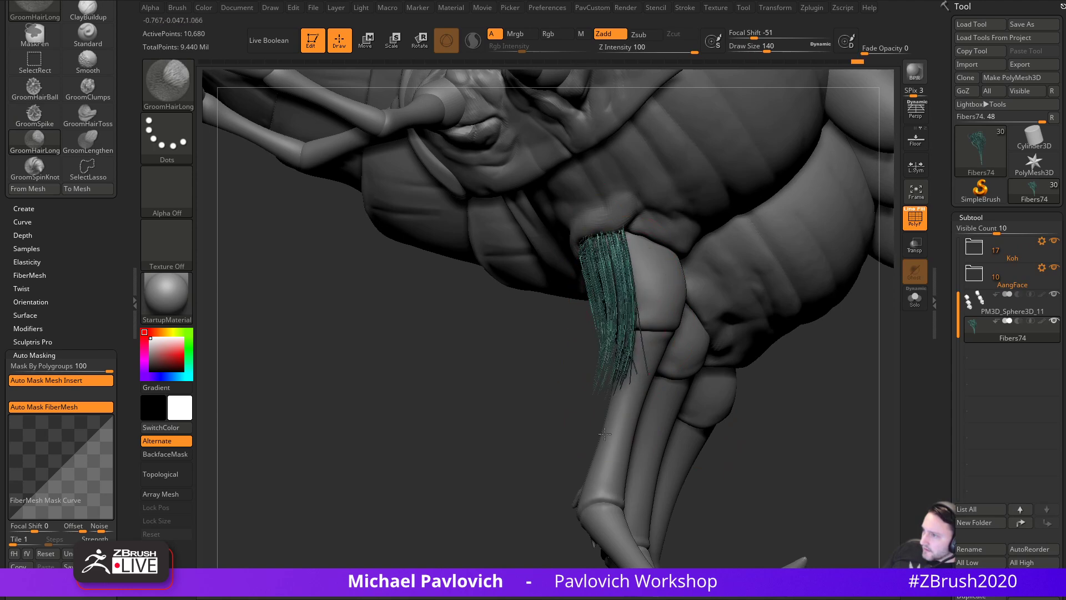
drag(555, 405, 602, 379)
drag(605, 261, 616, 411)
mouse_move(550, 445)
mouse_down()
mouse_move(576, 448)
mouse_move(644, 422)
mouse_up()
drag(611, 261, 625, 397)
mouse_move(616, 267)
mouse_down()
mouse_move(644, 406)
mouse_move(675, 403)
mouse_move(646, 435)
mouse_up()
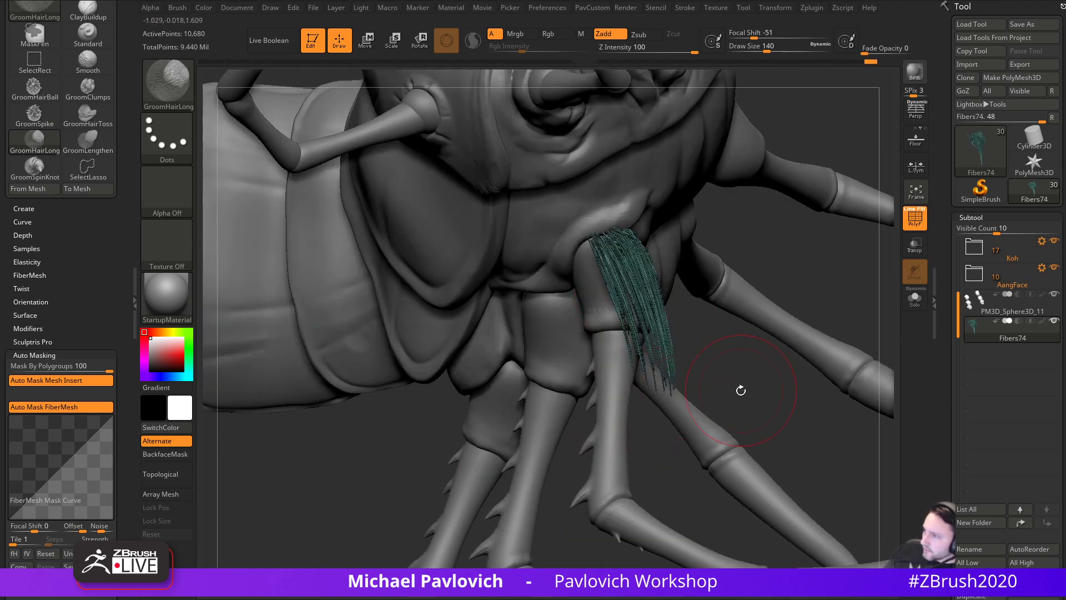
drag(741, 389, 766, 261)
- Gather the green fibers into a narrow clumped point with GroomClumps, then unhide all the fur
key(b)
key(g)
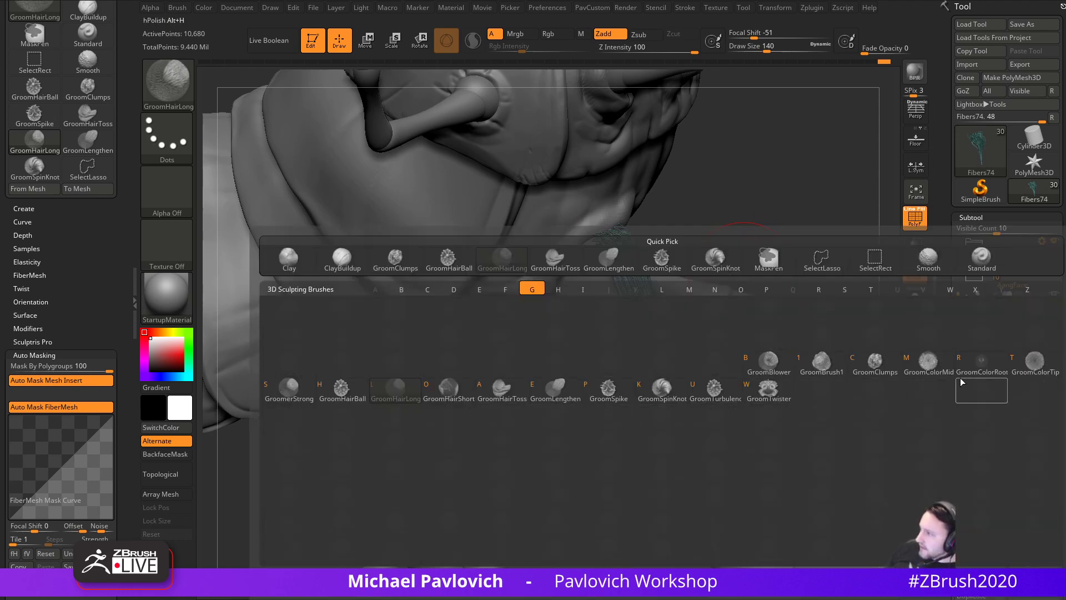
click(882, 372)
drag(625, 267, 666, 391)
drag(778, 408, 691, 419)
drag(624, 266, 652, 388)
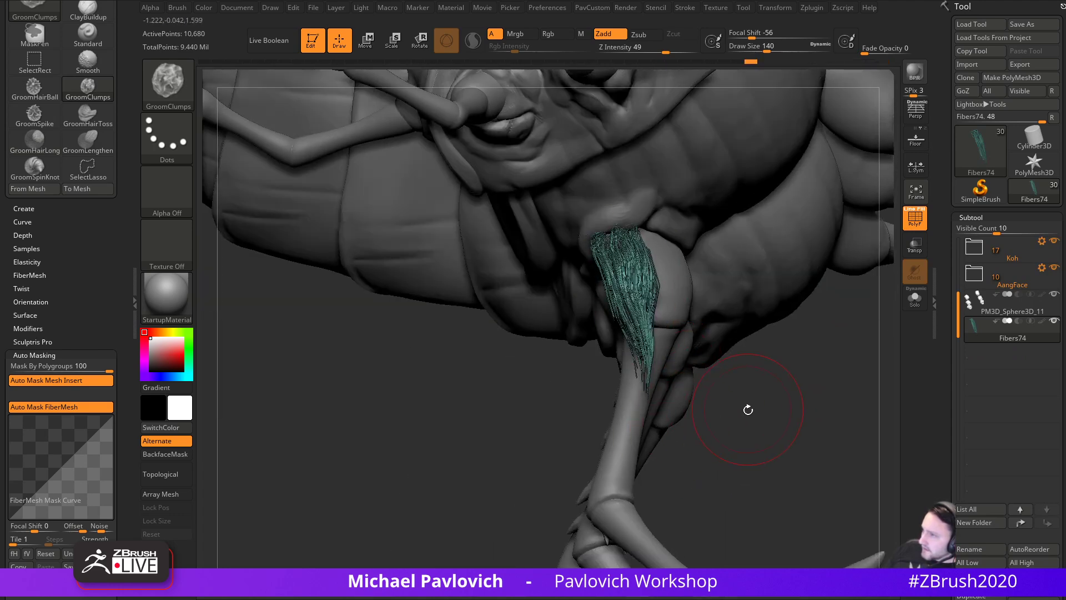
drag(742, 407, 686, 411)
drag(630, 257, 623, 356)
drag(593, 414, 661, 408)
mouse_move(627, 269)
mouse_down()
mouse_move(644, 395)
mouse_move(775, 383)
mouse_up()
ctrl+shift+click(824, 272)
drag(824, 288, 833, 261)
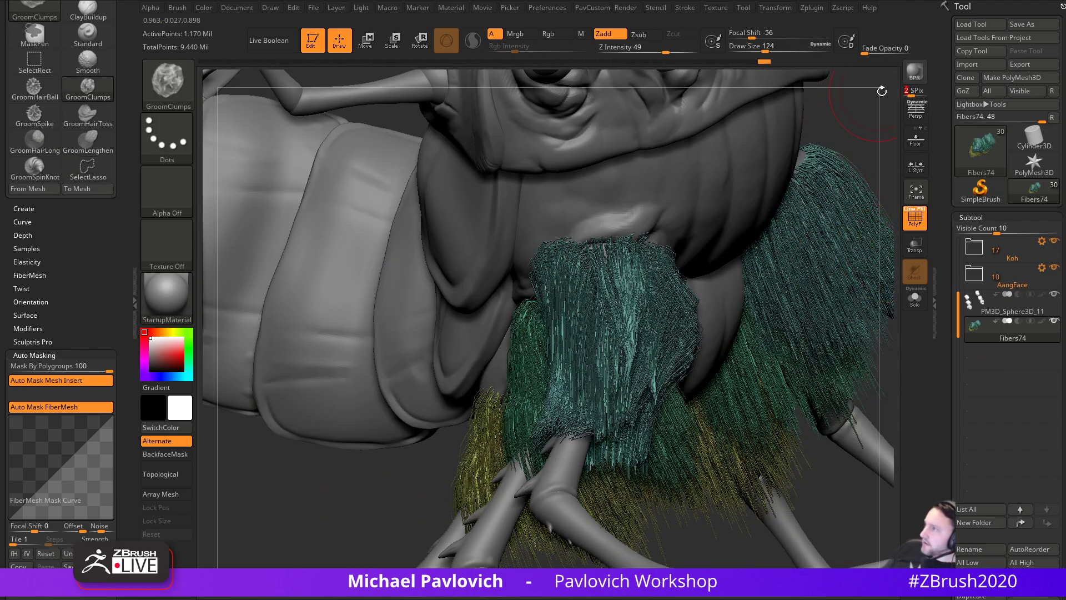
- Render a BPR preview, turn off PolyF colouring, and render the plain grey creature again
key(shift+r)
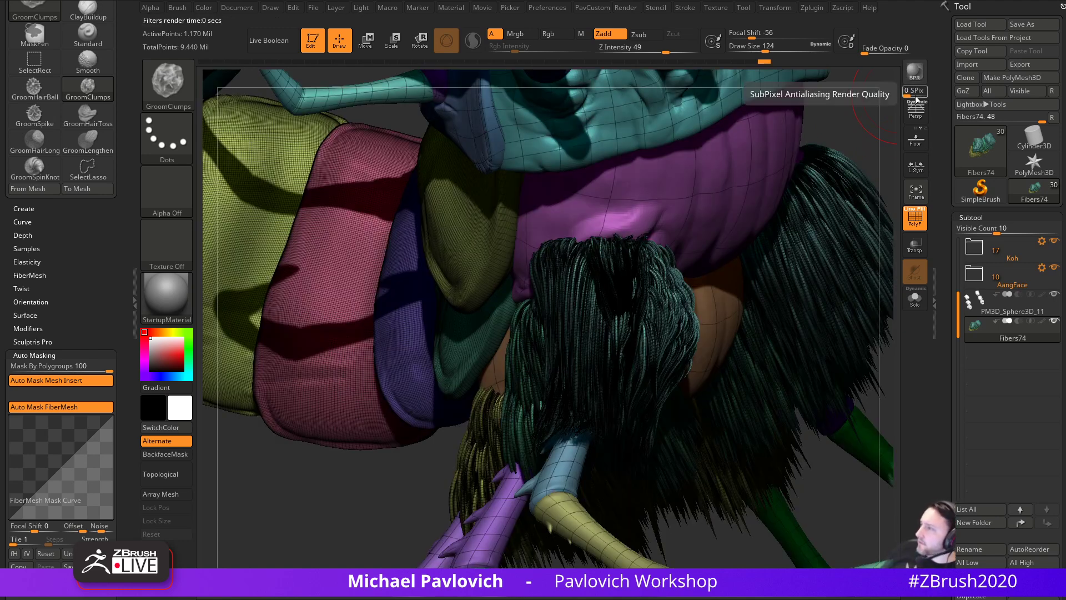
key(shift+f)
alt+drag(850, 101, 818, 306)
key(shift+r)
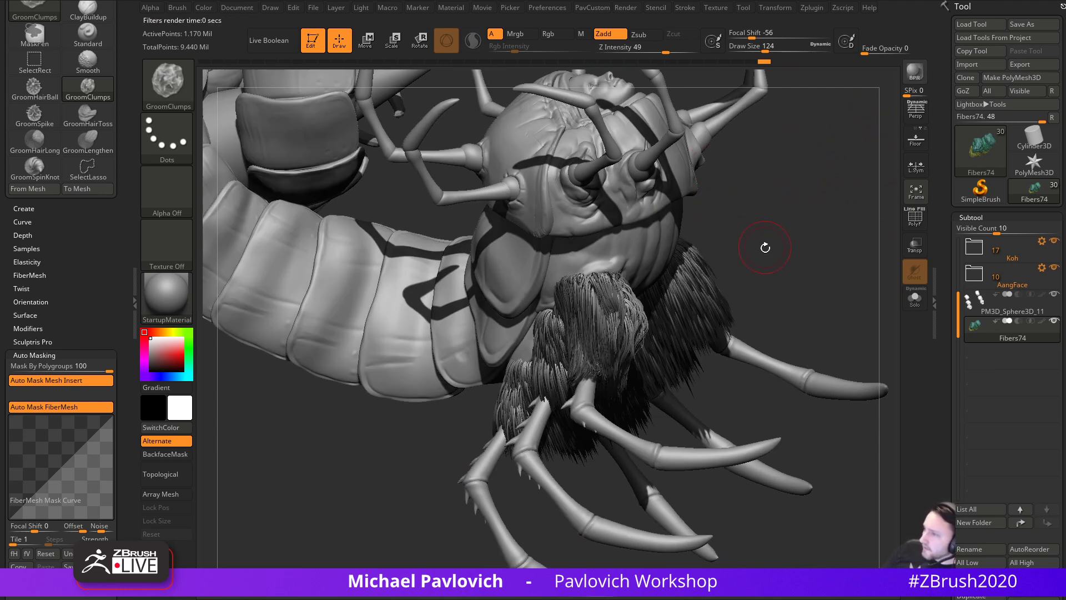
- Make a GroomClumps pass on the fur and undo the unwanted stroke
mouse_move(790, 252)
mouse_down()
mouse_move(812, 250)
mouse_move(800, 233)
mouse_up()
drag(588, 305, 628, 421)
drag(705, 348, 711, 359)
key(ctrl+z)
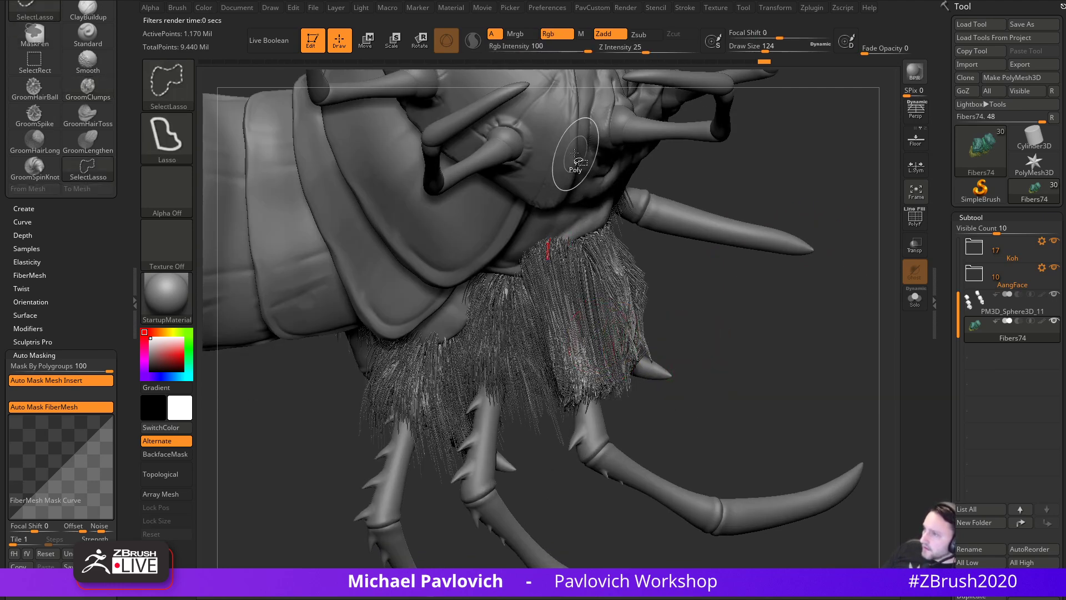
- Isolate the fur clump by the head and pull its strands into tighter clumps
mouse_move(694, 169)
ctrl+shift+mouse_down()
mouse_move(555, 222)
mouse_move(607, 226)
ctrl+shift+mouse_up()
mouse_move(757, 286)
mouse_down()
mouse_move(755, 333)
mouse_move(740, 336)
mouse_up()
drag(554, 264, 593, 398)
drag(552, 286, 588, 391)
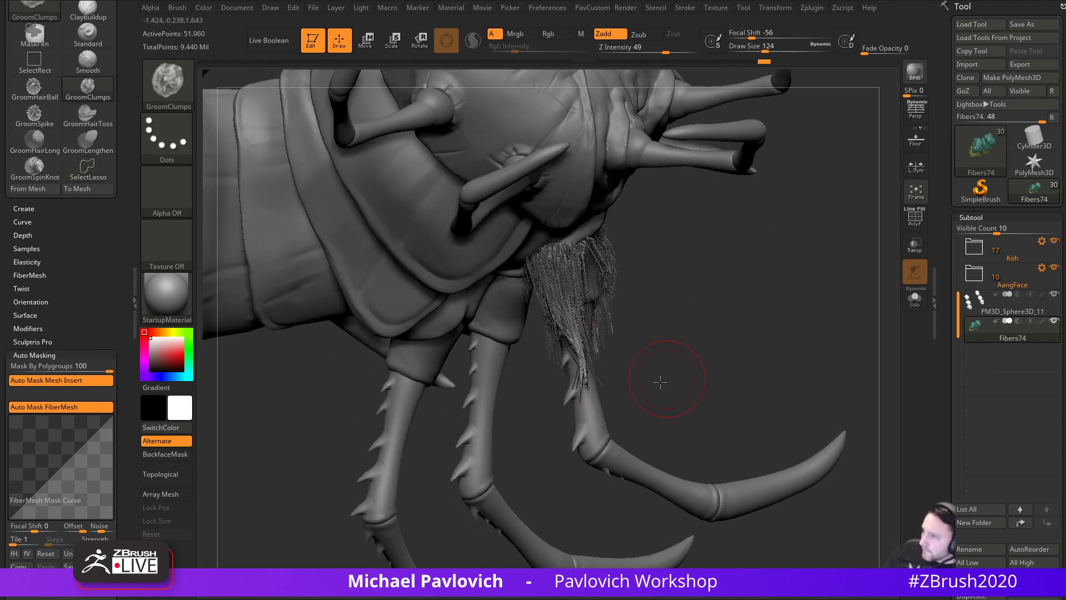
drag(670, 376, 586, 364)
drag(563, 295, 580, 346)
drag(701, 355, 636, 340)
drag(625, 245, 651, 320)
drag(608, 246, 629, 325)
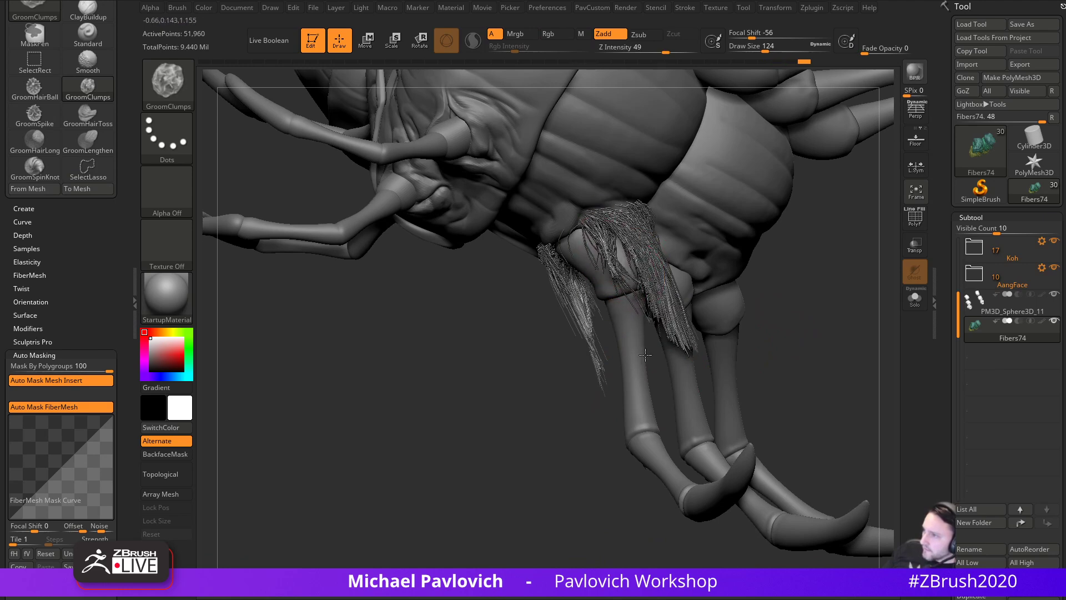
drag(819, 309, 743, 306)
- Taper the ends of the near fur into points with further GroomClumps strokes
mouse_move(645, 240)
mouse_down()
mouse_move(705, 345)
mouse_move(673, 287)
mouse_move(679, 312)
mouse_up()
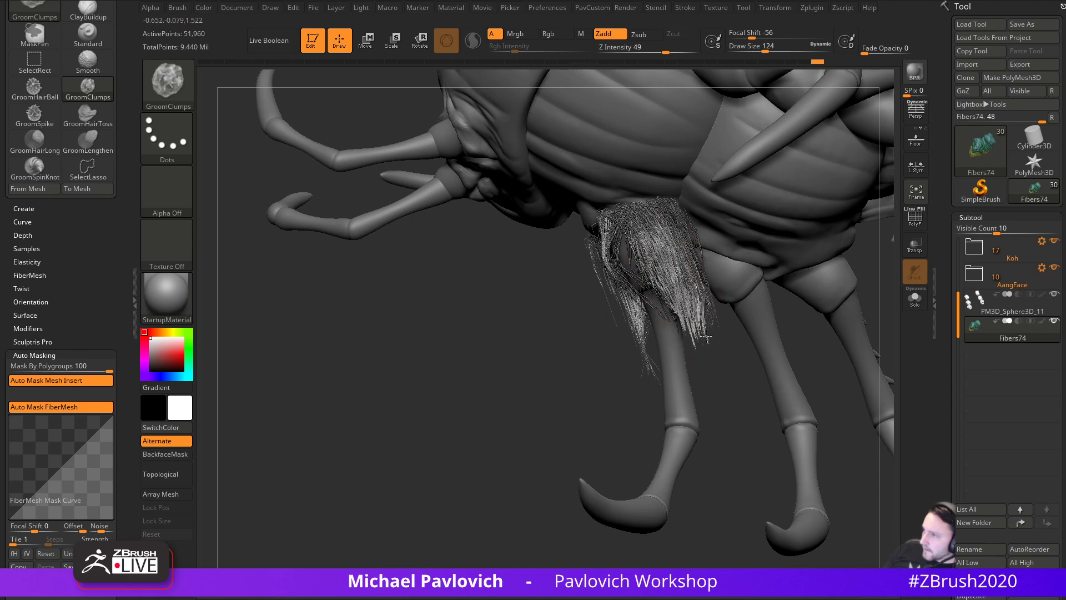
drag(728, 346, 700, 343)
drag(669, 239, 684, 309)
drag(741, 331, 692, 337)
drag(684, 244, 684, 317)
mouse_move(680, 267)
mouse_down()
mouse_move(683, 319)
mouse_move(727, 350)
mouse_up()
mouse_move(657, 405)
mouse_down()
mouse_move(692, 364)
mouse_move(818, 323)
mouse_move(800, 303)
mouse_move(730, 312)
mouse_up()
- Isolate another single fur clump, hide strands near its top, and inspect it from the side
mouse_move(525, 206)
ctrl+shift+mouse_down()
mouse_move(629, 243)
mouse_move(676, 228)
ctrl+shift+mouse_up()
mouse_move(789, 239)
mouse_down()
mouse_move(847, 256)
mouse_move(790, 245)
mouse_move(669, 322)
mouse_up()
mouse_move(660, 188)
ctrl+shift+mouse_down()
mouse_move(620, 184)
mouse_move(617, 203)
ctrl+shift+mouse_up()
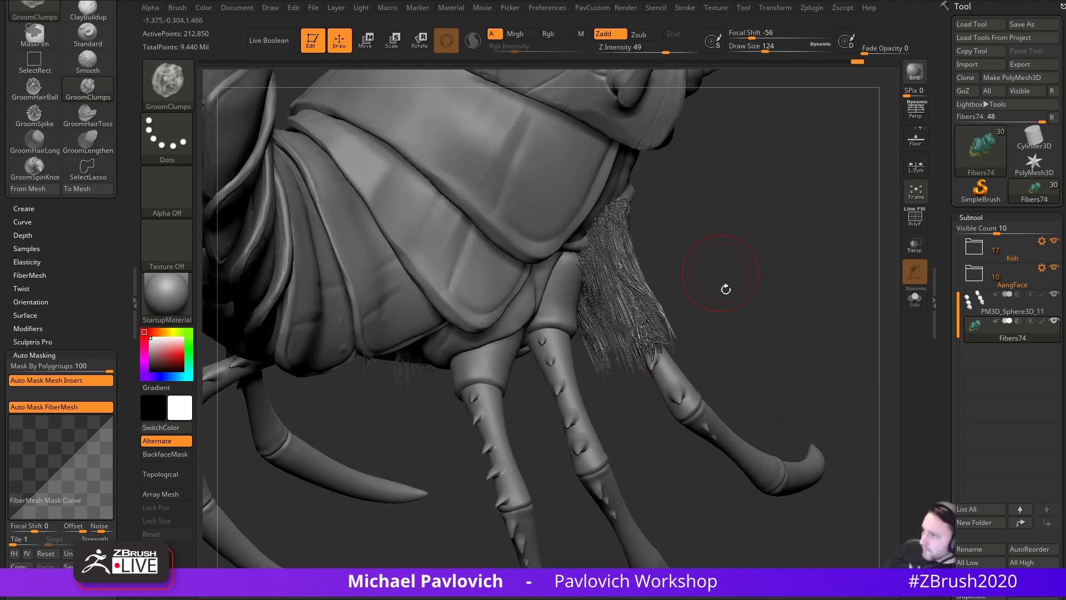
ctrl+shift+drag(683, 238, 612, 208)
mouse_move(683, 247)
ctrl+alt+shift+mouse_down()
mouse_move(621, 183)
mouse_move(611, 188)
ctrl+alt+shift+mouse_up()
mouse_move(743, 288)
mouse_down()
mouse_move(733, 279)
mouse_move(650, 371)
mouse_up()
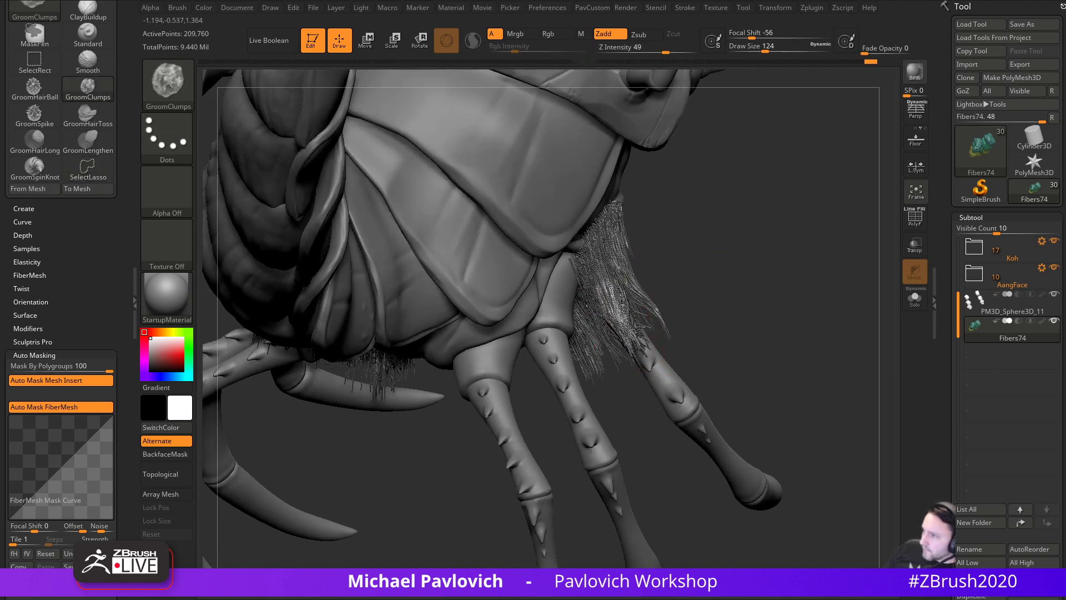
drag(688, 347, 657, 303)
drag(714, 344, 713, 314)
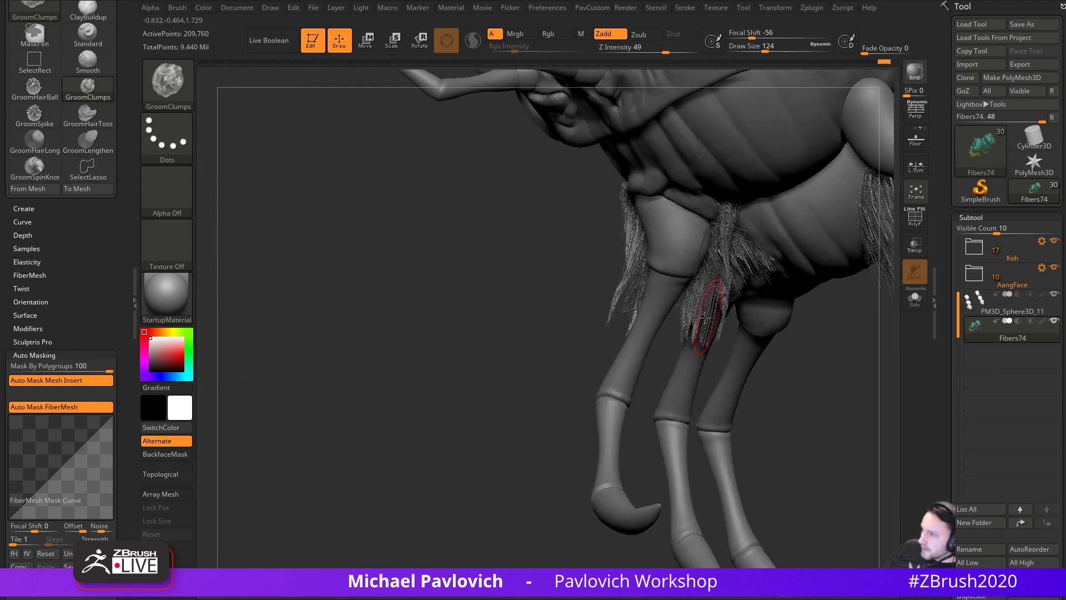
mouse_move(683, 348)
mouse_down()
mouse_move(653, 371)
mouse_move(772, 355)
mouse_move(785, 388)
mouse_move(817, 348)
mouse_move(775, 313)
mouse_move(678, 343)
mouse_up()
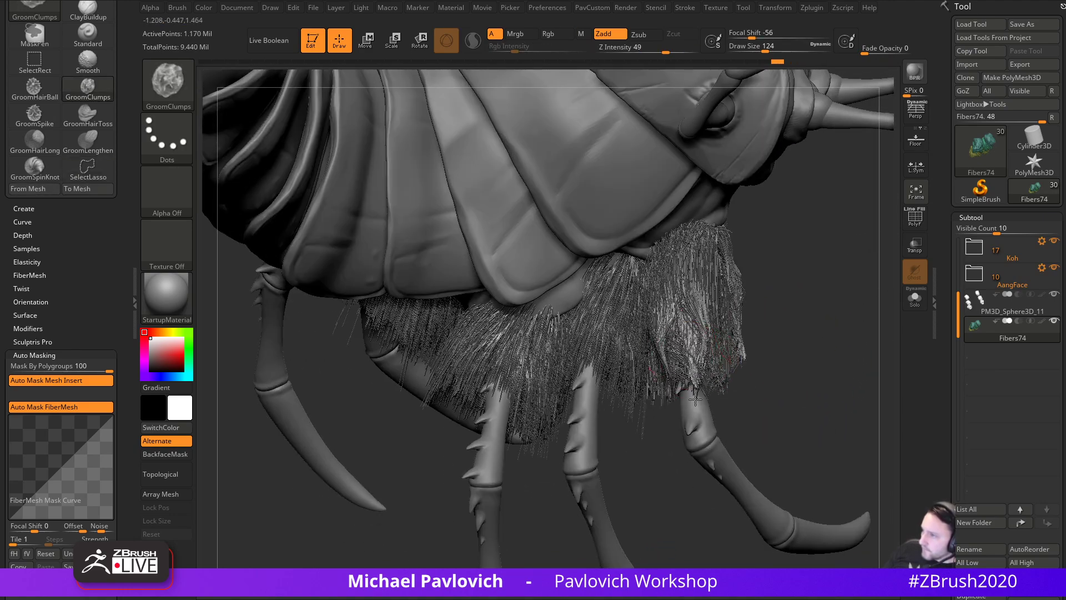
drag(813, 365, 626, 345)
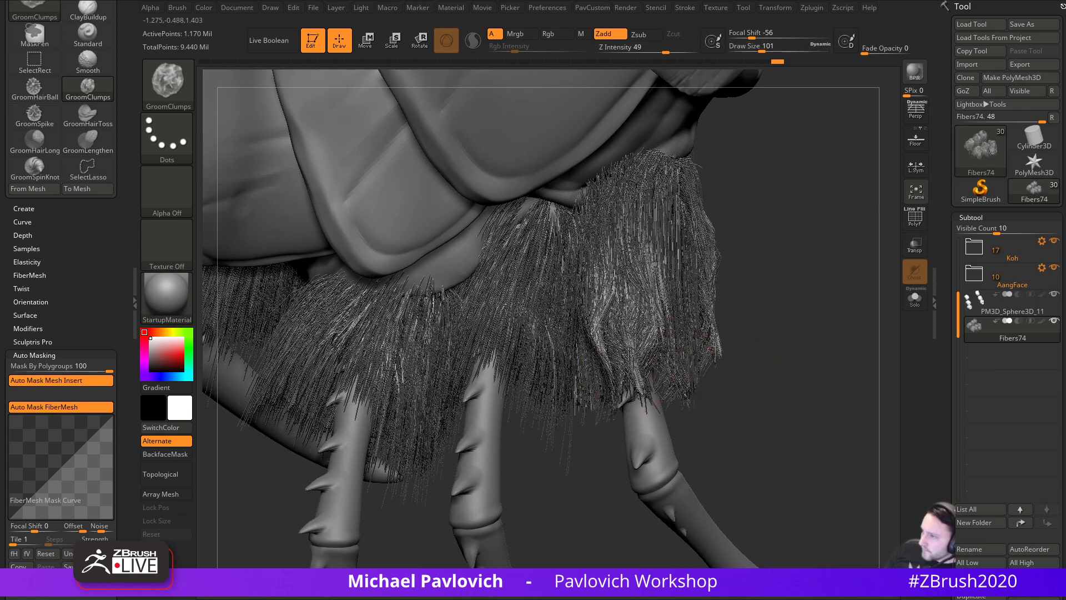
drag(748, 387, 689, 368)
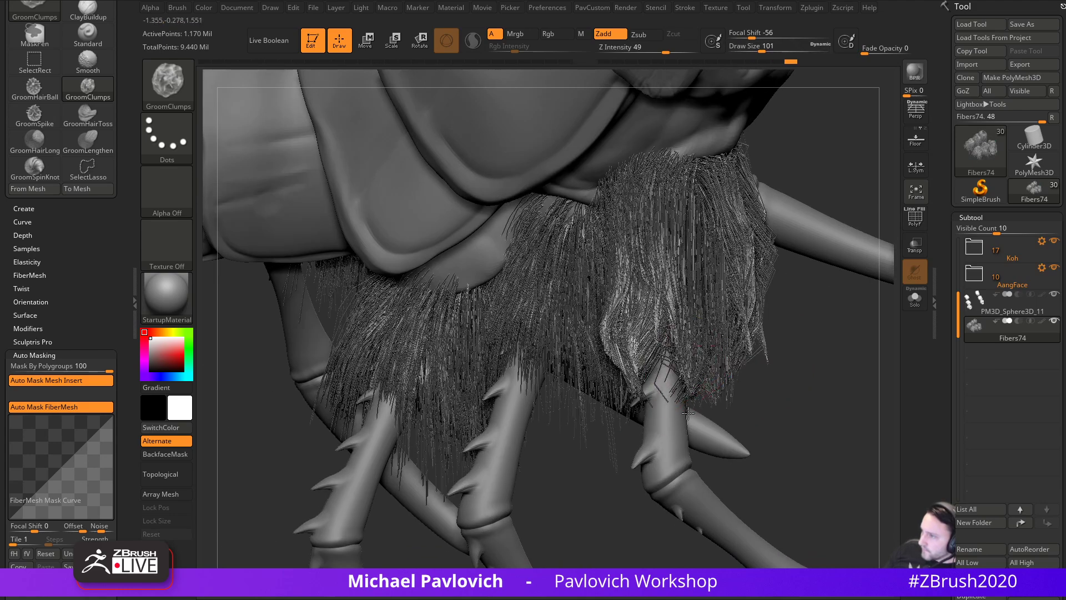
drag(715, 404, 714, 378)
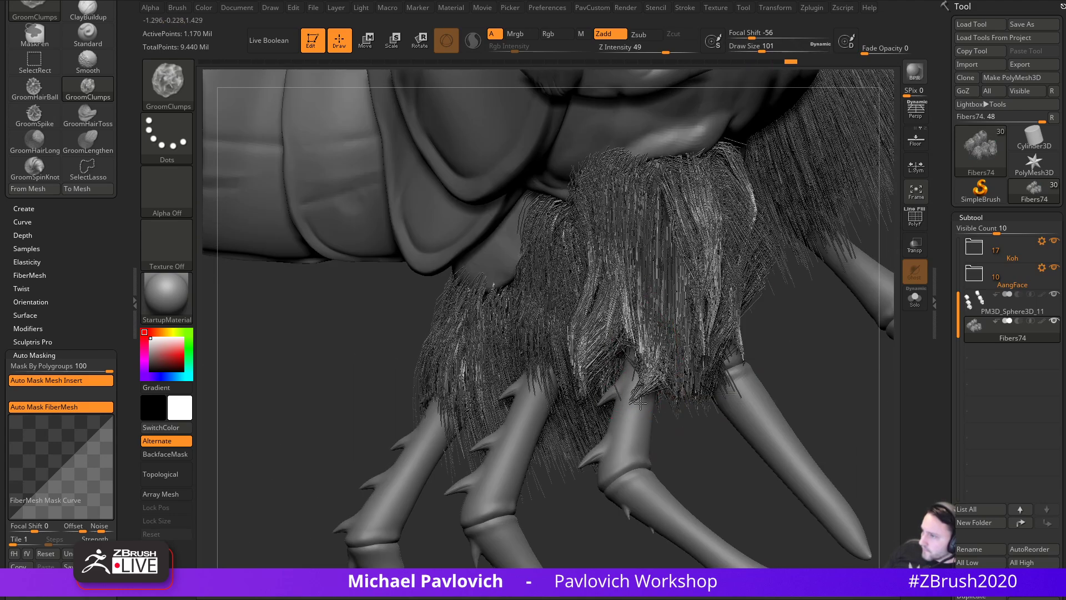
drag(642, 387, 696, 390)
drag(523, 415, 725, 367)
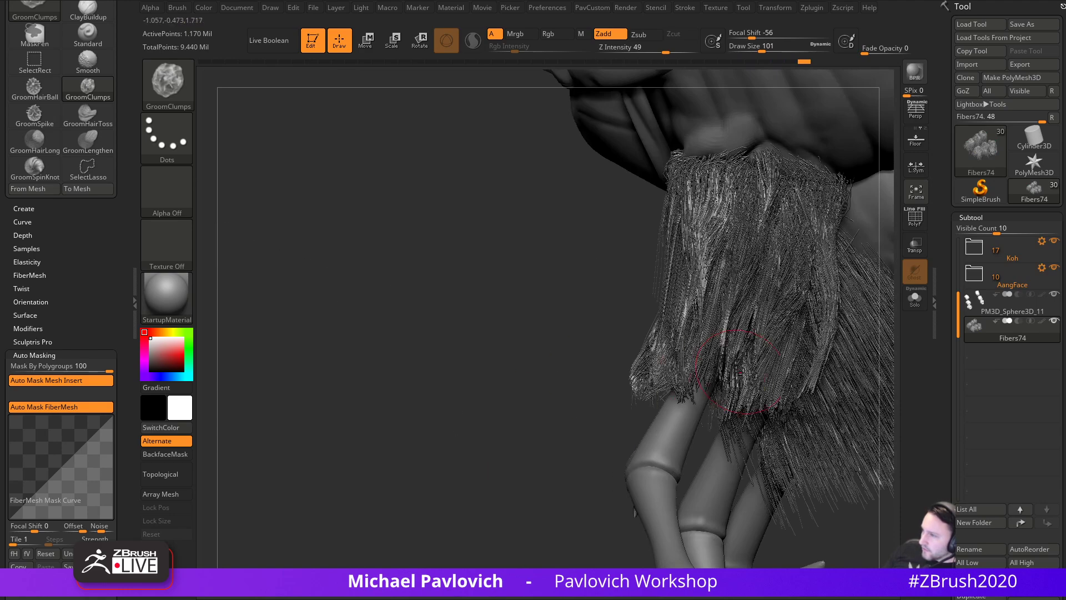
drag(662, 451, 659, 356)
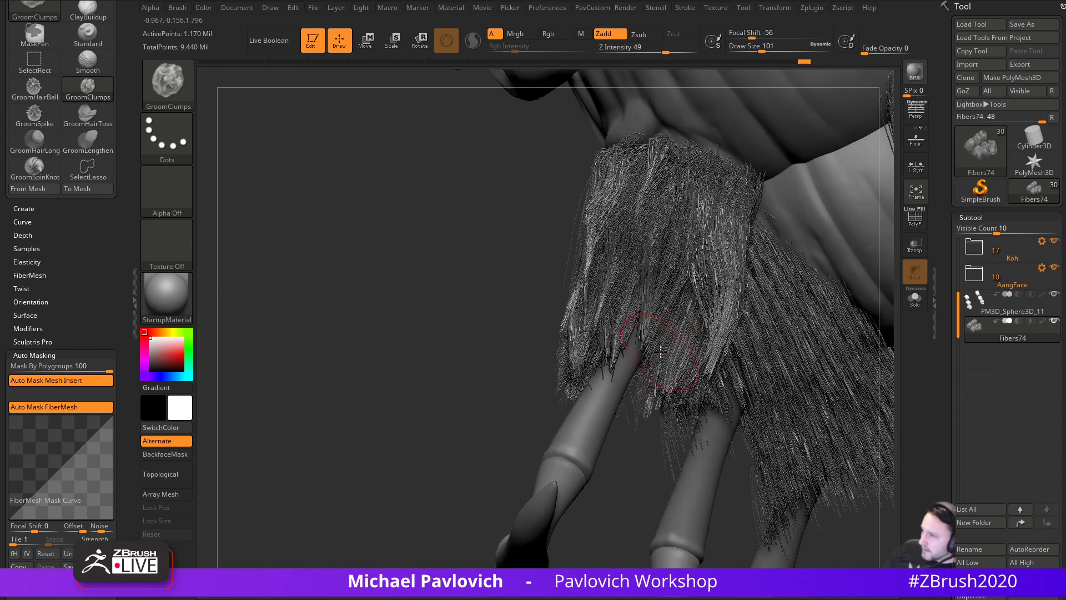
drag(641, 476, 672, 351)
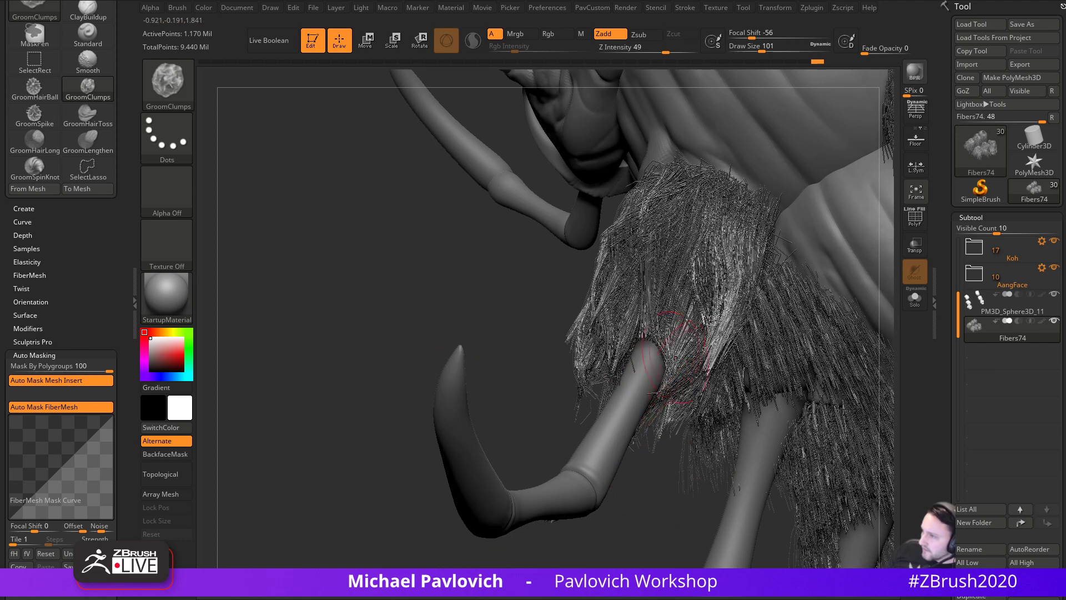
drag(663, 419, 694, 378)
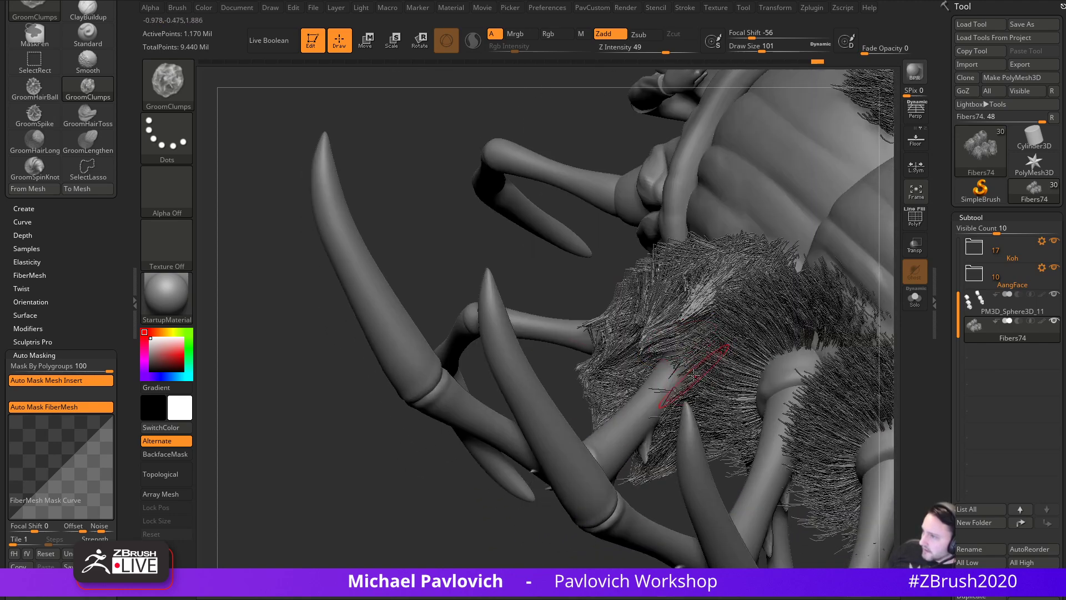
drag(523, 254, 694, 261)
key(ctrl+shift)
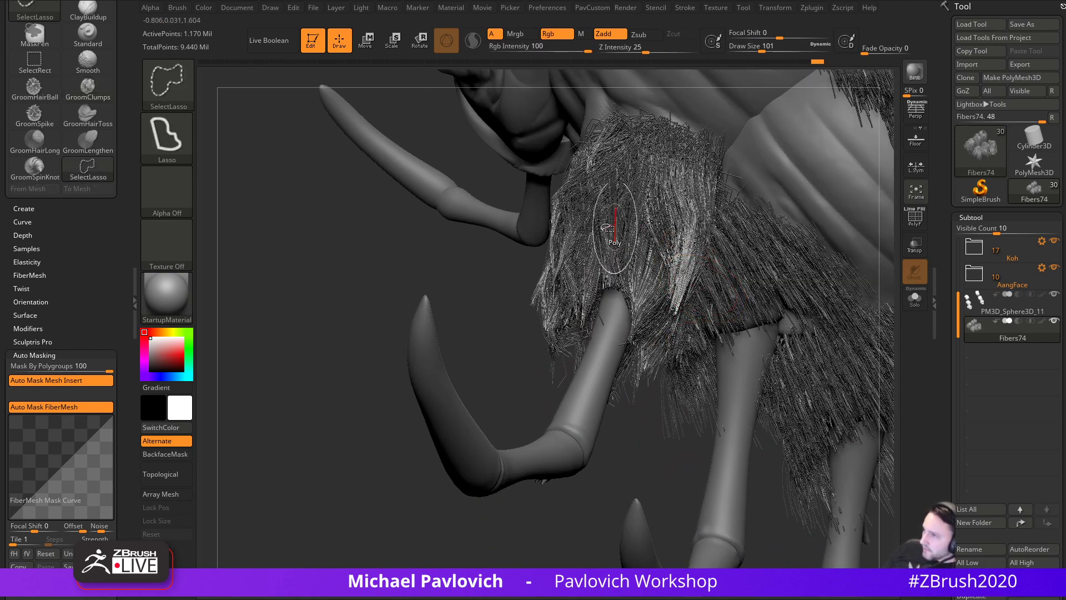
- Isolate the fur group beside the face with SelectRect and examine it from several angles
ctrl+shift+click(170, 84)
ctrl+shift+click(287, 92)
ctrl+shift+click(625, 237)
drag(502, 315, 680, 325)
drag(604, 362, 685, 282)
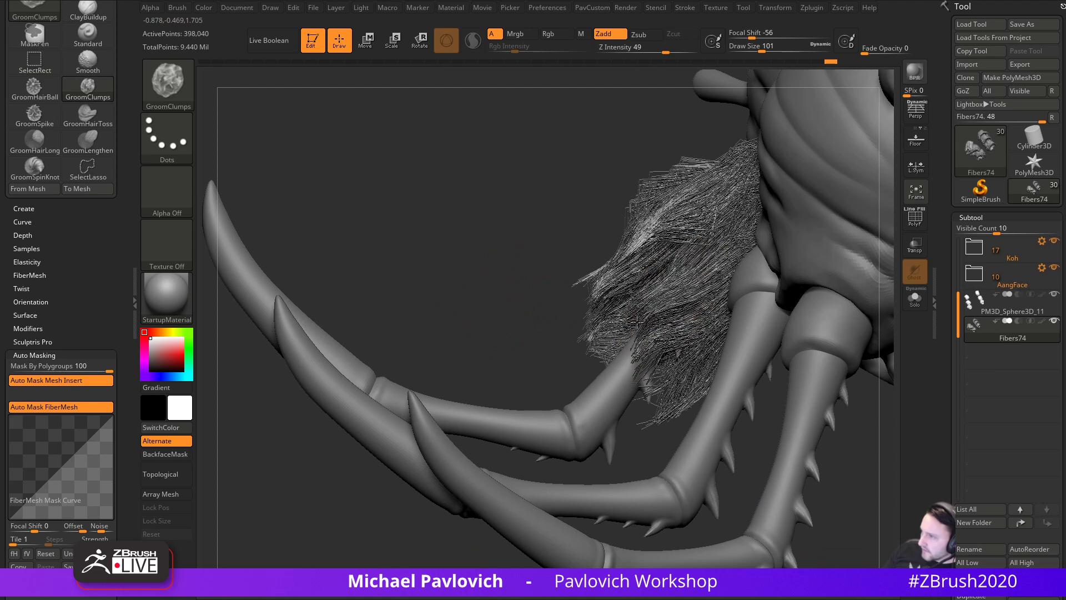
drag(542, 325, 676, 293)
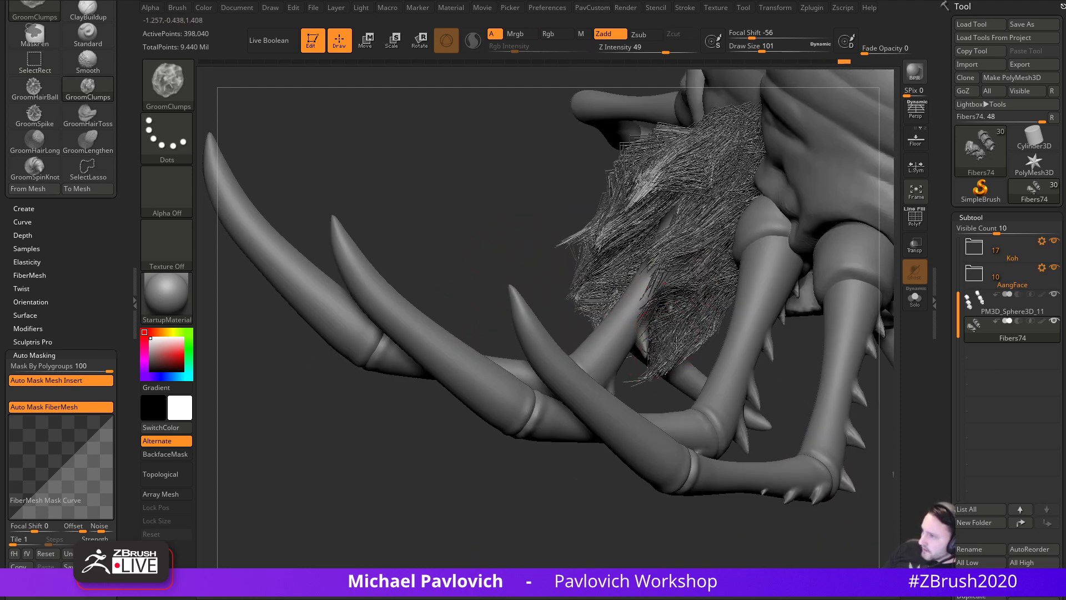
drag(642, 377, 634, 343)
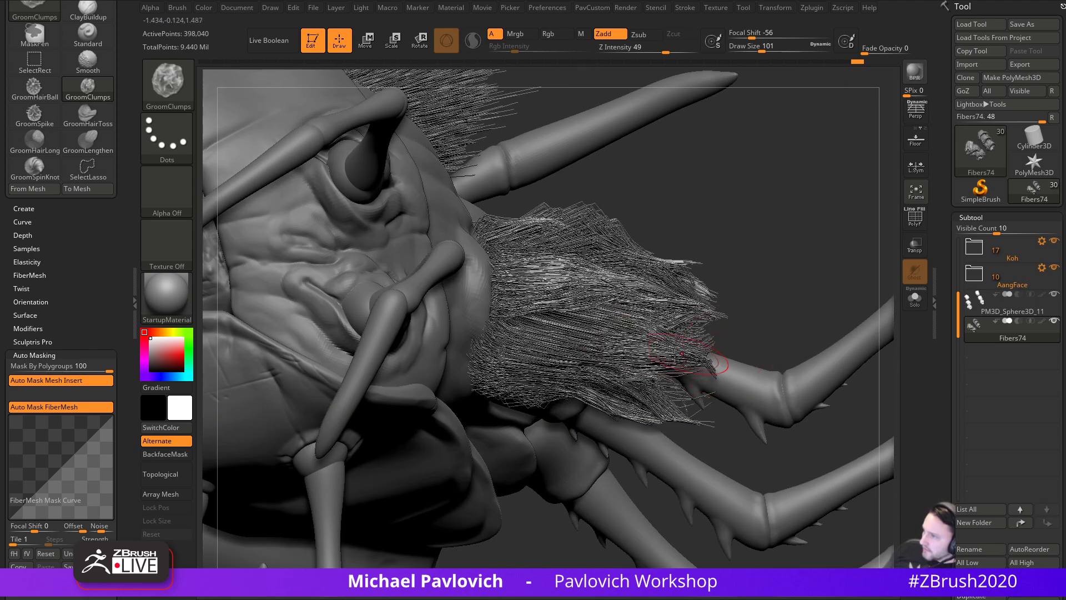
drag(740, 341, 732, 346)
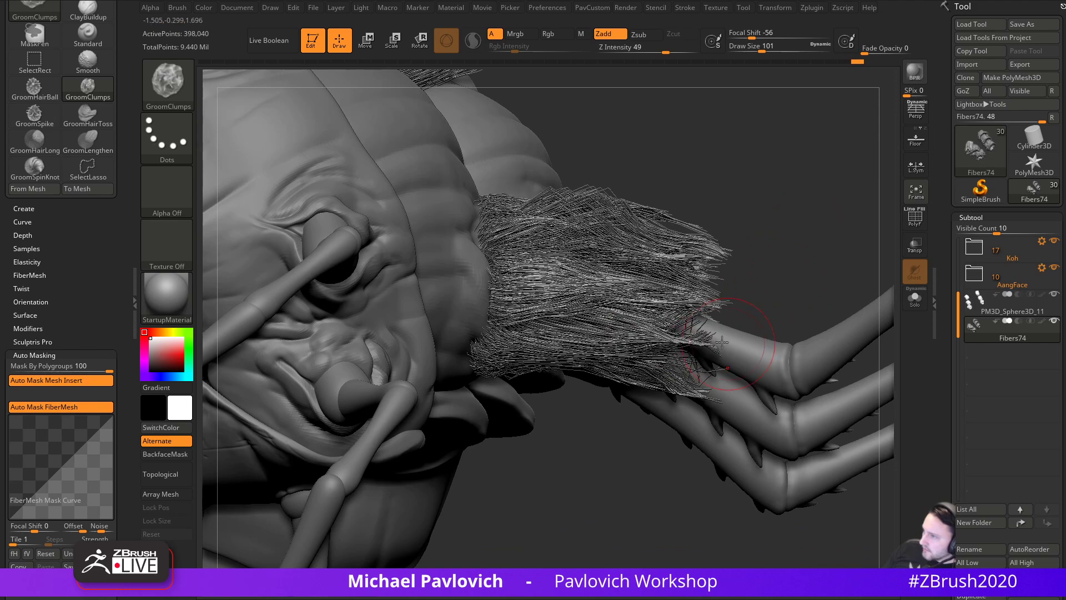
drag(771, 303, 672, 373)
mouse_move(772, 298)
mouse_down()
mouse_move(701, 370)
mouse_move(845, 225)
mouse_move(491, 361)
mouse_move(724, 337)
mouse_move(678, 375)
mouse_move(589, 383)
mouse_up()
- Clump the isolated fur strands with short GroomClumps passes
drag(747, 234, 712, 250)
mouse_move(605, 284)
alt+mouse_down()
mouse_move(591, 330)
mouse_move(714, 295)
mouse_move(692, 341)
alt+mouse_up()
mouse_move(627, 339)
mouse_down()
mouse_move(593, 326)
mouse_move(614, 333)
mouse_move(602, 376)
mouse_move(645, 392)
mouse_move(686, 382)
mouse_up()
drag(794, 385, 674, 351)
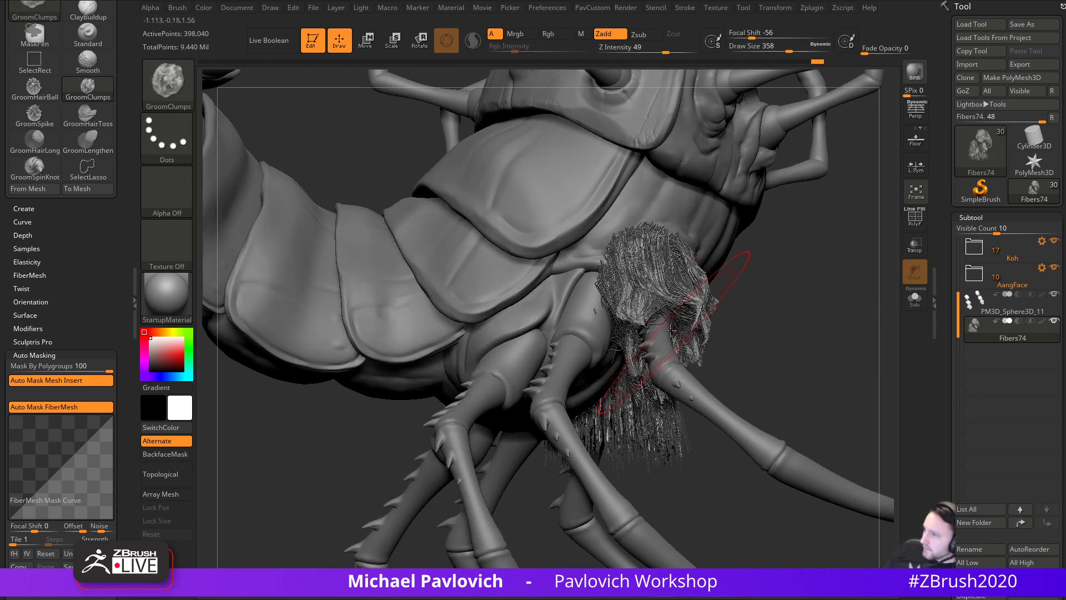
- Switch to the Move brush and resize it, ending at Draw Size 372
key(b)
key(m)
key(v)
key(space)
right_drag(680, 329, 677, 365)
key(bracketleft)
key(bracketleft)
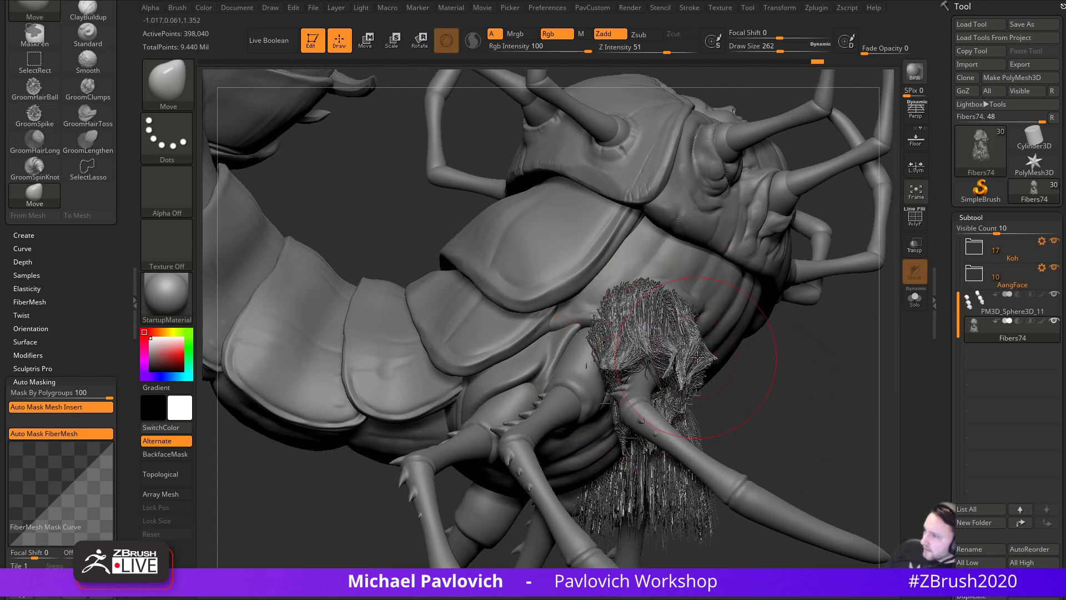
mouse_move(732, 375)
right_down()
mouse_move(718, 398)
mouse_move(669, 407)
right_up()
key(bracketleft)
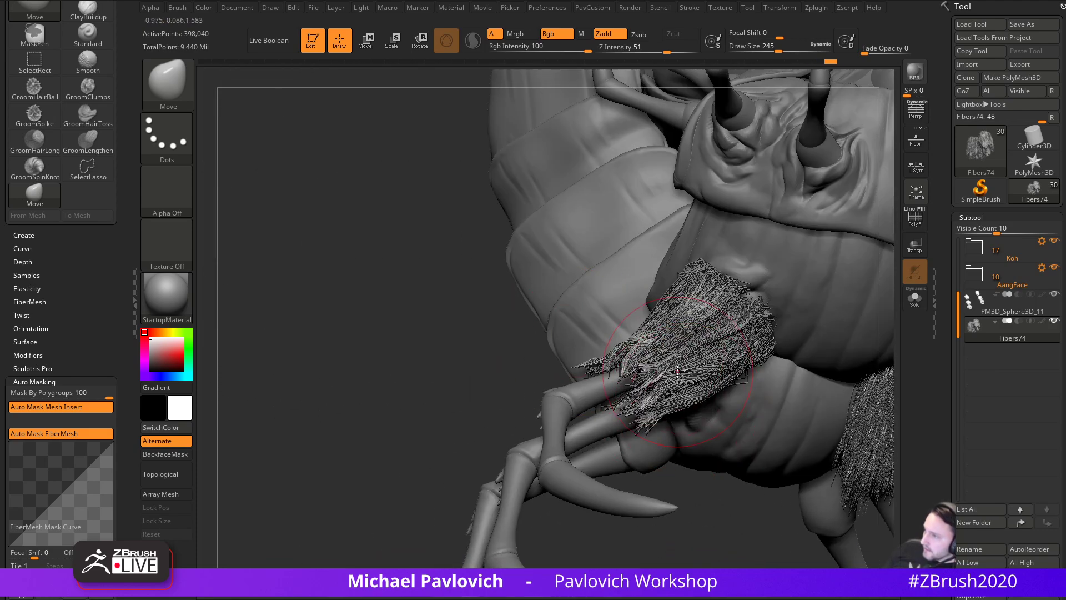
mouse_move(434, 358)
mouse_down()
mouse_move(431, 411)
mouse_move(418, 424)
mouse_up()
key(s)
drag(705, 392, 716, 394)
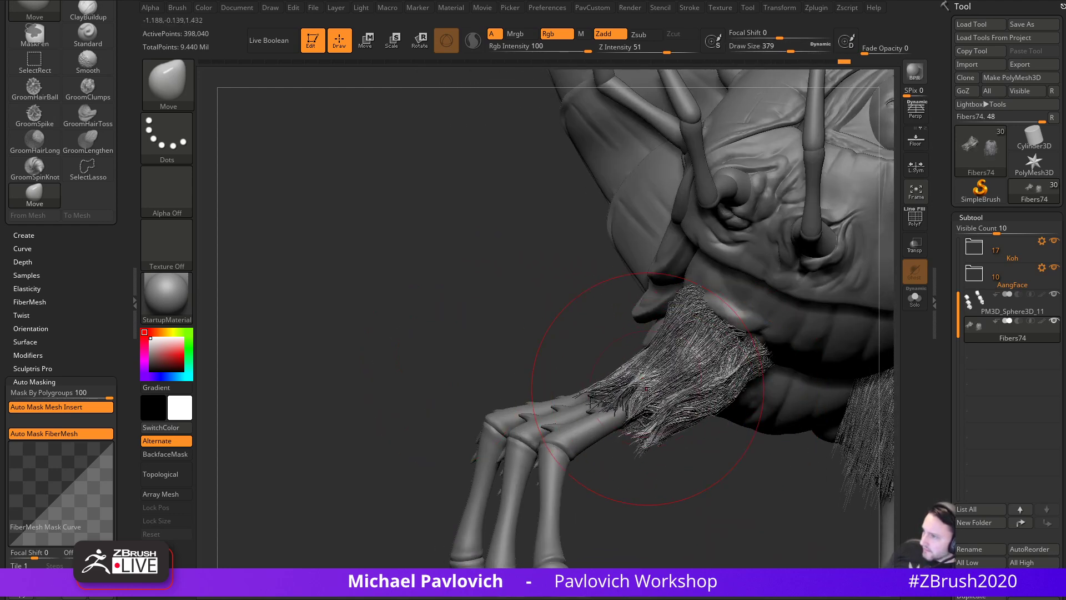
- Push the fur tufts under the head inward against the legs, then lower Draw Size to 182
drag(708, 400, 702, 395)
mouse_move(675, 482)
mouse_down()
mouse_move(702, 481)
mouse_move(807, 369)
mouse_move(805, 397)
mouse_up()
drag(721, 464, 758, 451)
drag(836, 400, 800, 261)
mouse_move(673, 442)
mouse_down()
mouse_move(684, 451)
mouse_move(664, 482)
mouse_up()
key(s)
shift+drag(664, 481, 671, 424)
mouse_move(769, 221)
mouse_down()
mouse_move(800, 422)
mouse_move(745, 293)
mouse_up()
- Pick the Spiral brush at Draw Size 500 and twist the leg fur fibers into curls
key(b)
key(s)
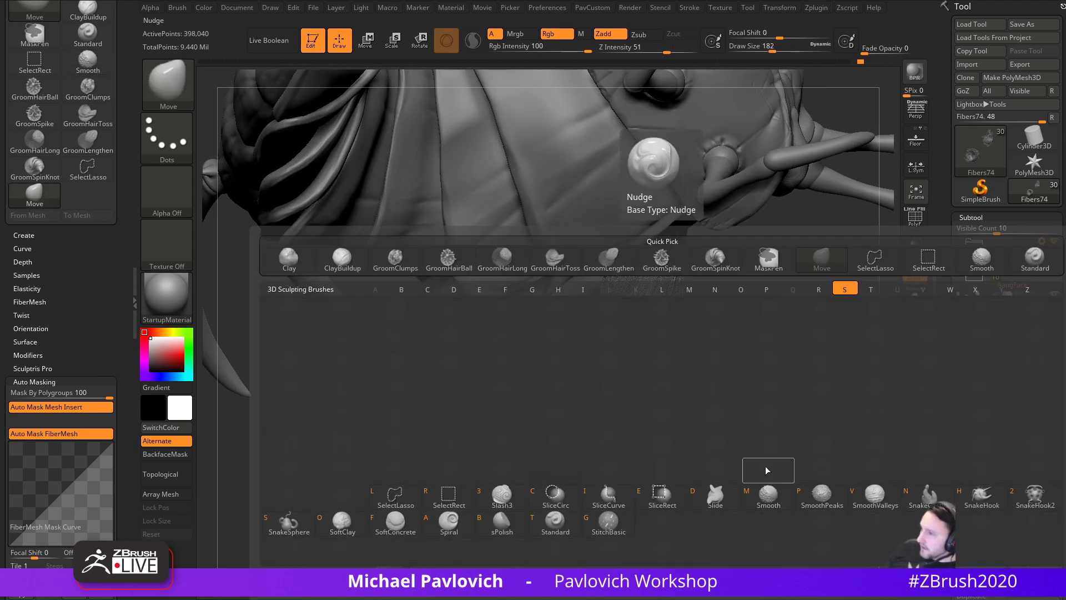
click(449, 522)
key(s)
drag(657, 326, 660, 325)
drag(625, 286, 611, 289)
drag(715, 312, 695, 384)
drag(611, 362, 616, 362)
mouse_move(713, 328)
mouse_down()
mouse_move(688, 371)
mouse_move(617, 362)
mouse_up()
drag(745, 411, 705, 422)
right_drag(704, 422, 736, 464)
- Smooth the twisted leg fur from several angles, then render a BPR preview with shadows
mouse_move(638, 316)
shift+mouse_down()
mouse_move(703, 288)
mouse_move(692, 303)
shift+mouse_up()
drag(773, 368, 717, 364)
mouse_move(717, 311)
shift+mouse_down()
mouse_move(700, 356)
mouse_move(683, 364)
shift+mouse_up()
drag(739, 408, 688, 397)
mouse_move(734, 339)
shift+mouse_down()
mouse_move(713, 374)
mouse_move(739, 389)
shift+mouse_up()
drag(752, 505, 717, 500)
shift+drag(778, 372, 727, 414)
drag(727, 500, 839, 533)
drag(878, 322, 858, 294)
shift+drag(805, 384, 794, 433)
mouse_move(883, 305)
mouse_down()
mouse_move(850, 278)
mouse_move(834, 300)
mouse_up()
shift+drag(683, 361, 705, 400)
drag(836, 378, 866, 333)
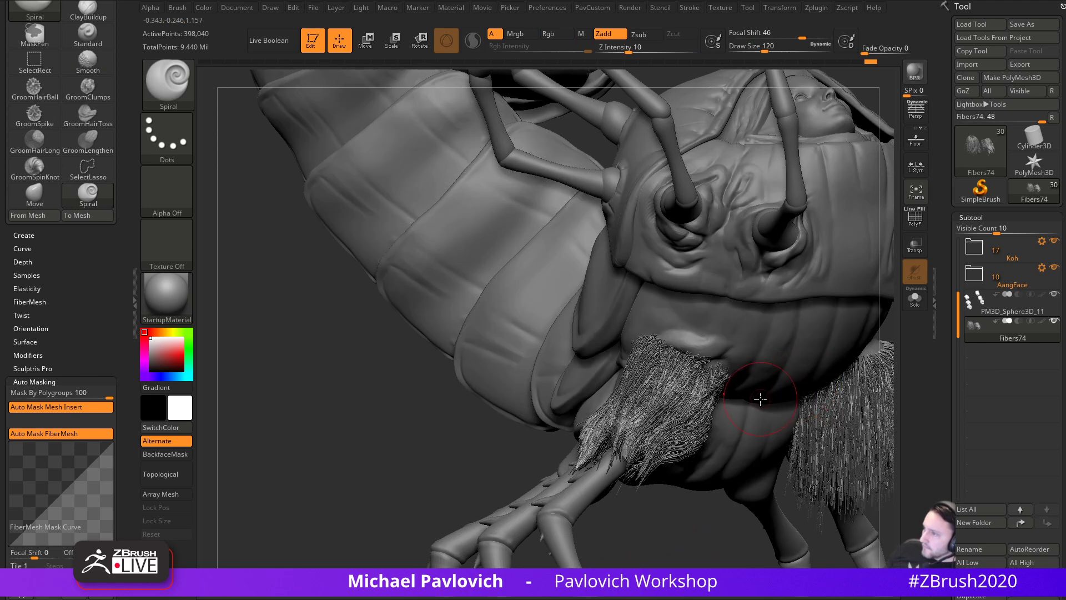
click(916, 72)
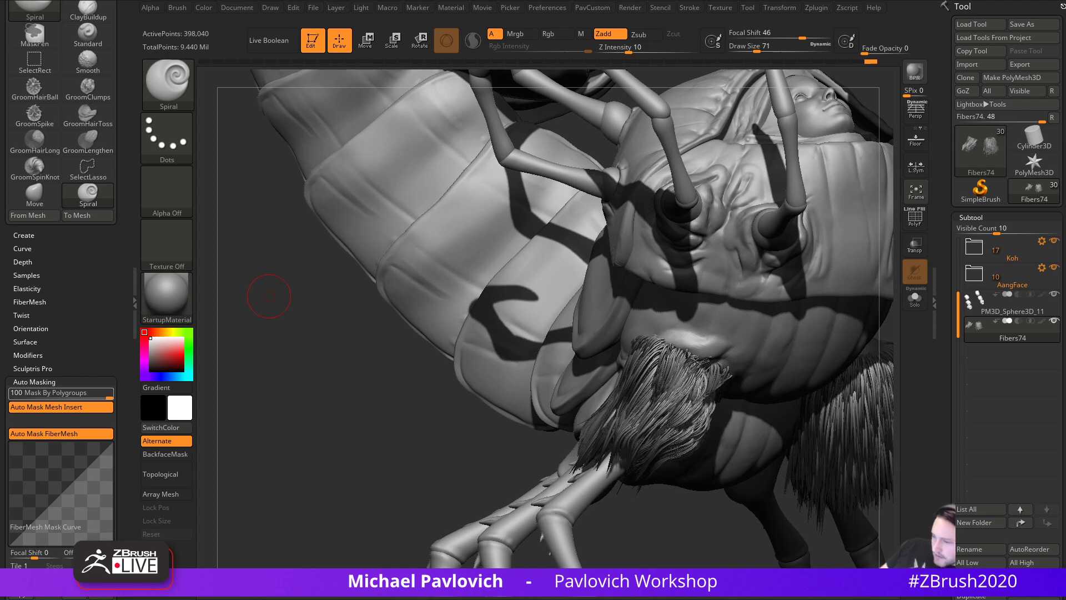
- Open the Eat3D cowboy project from the portfolio and view its image at full size
drag(677, 599, 531, 0)
scroll(482, 418, down, 8)
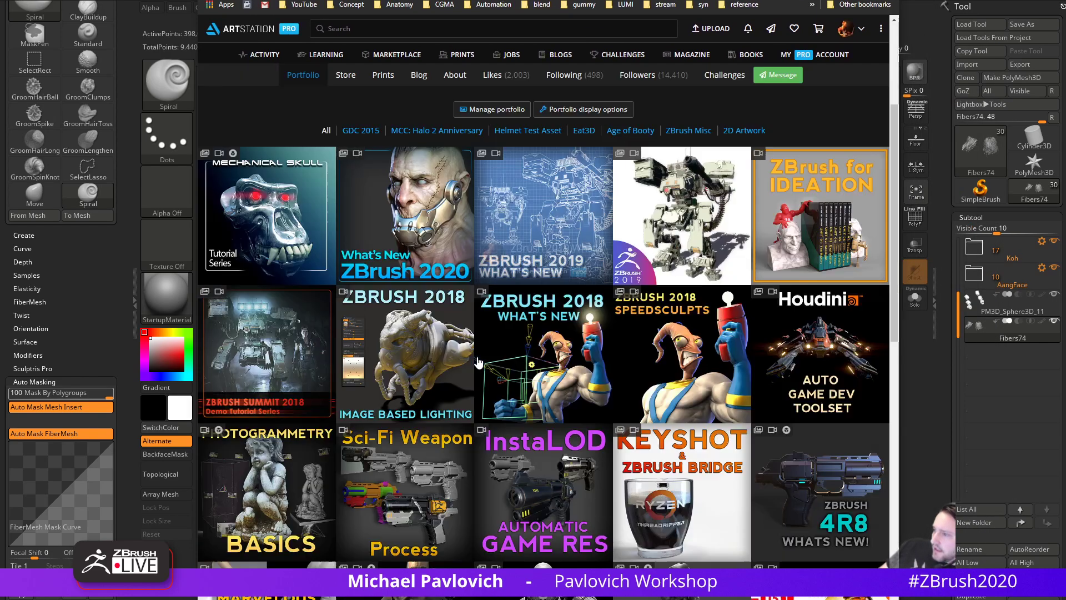
scroll(482, 418, down, 7)
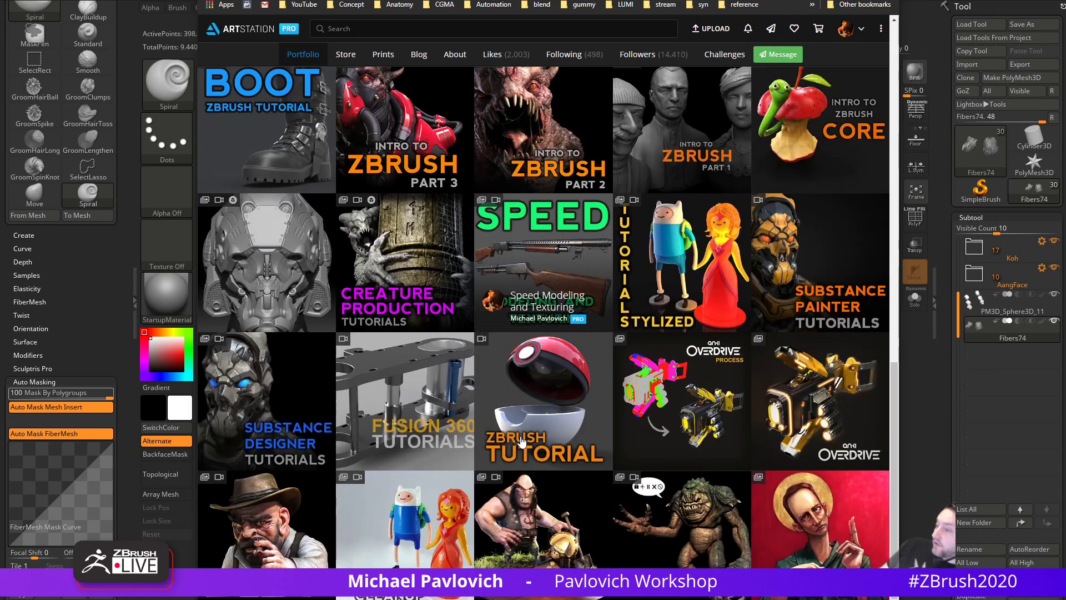
click(311, 530)
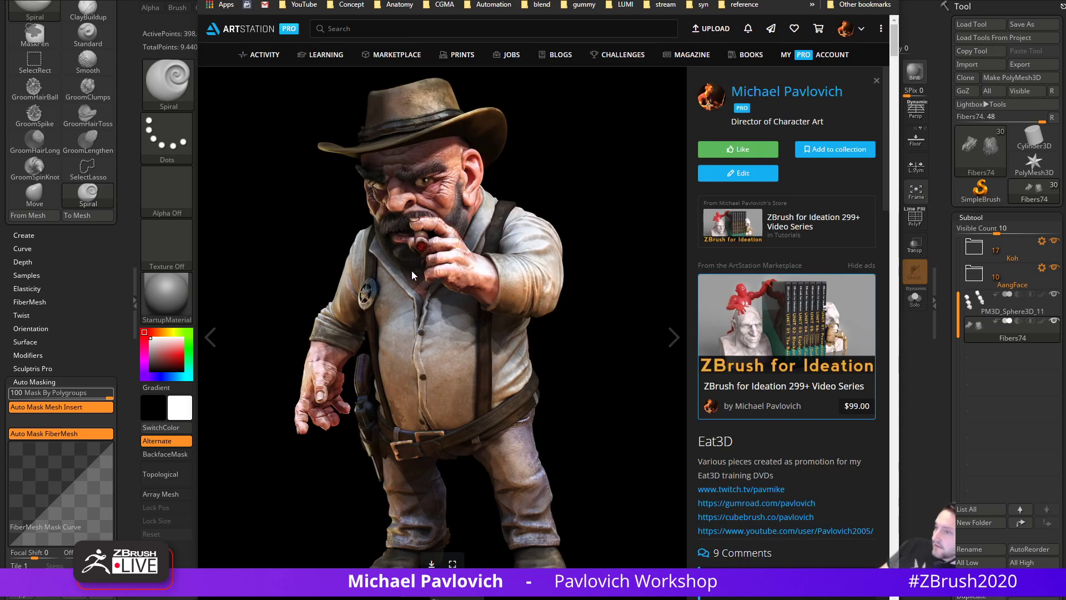
click(466, 252)
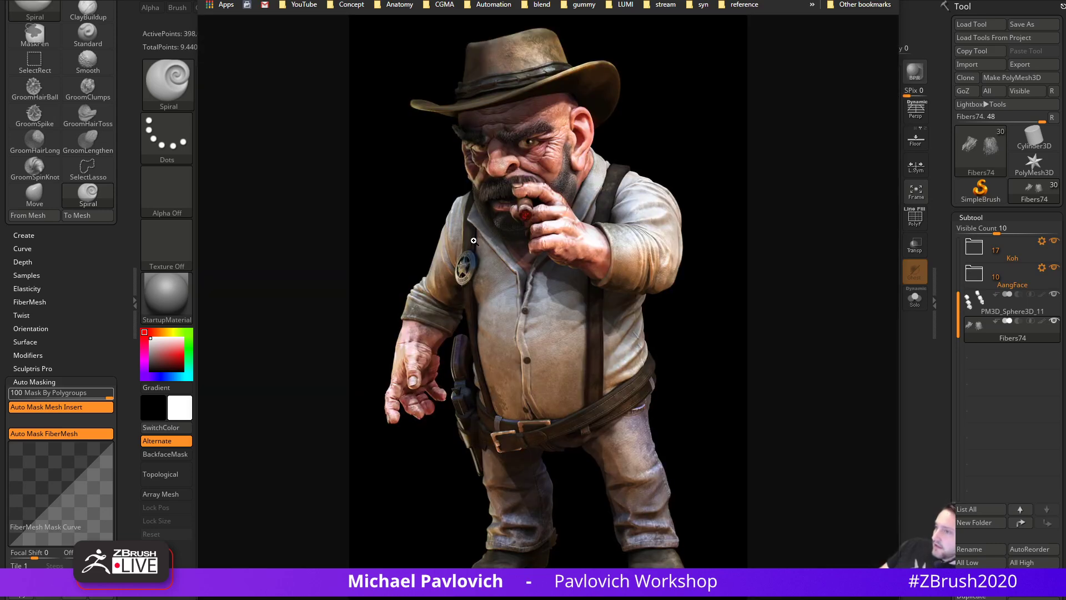
click(525, 189)
click(547, 192)
click(539, 195)
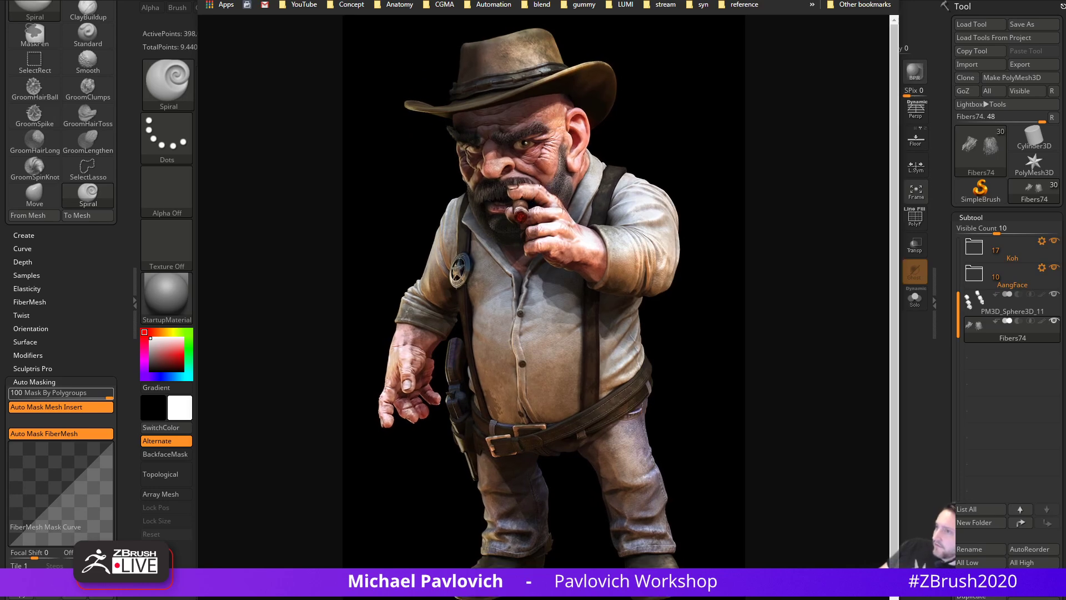
key(Escape)
- Enlarge the 3D print comparison image, then close it
scroll(355, 219, down, 10)
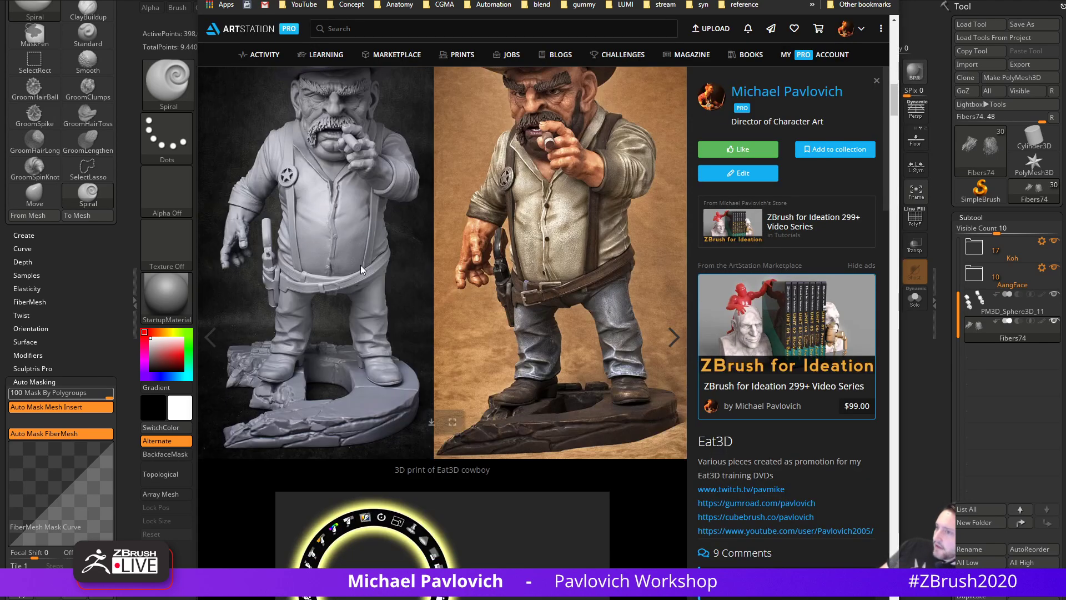
click(454, 422)
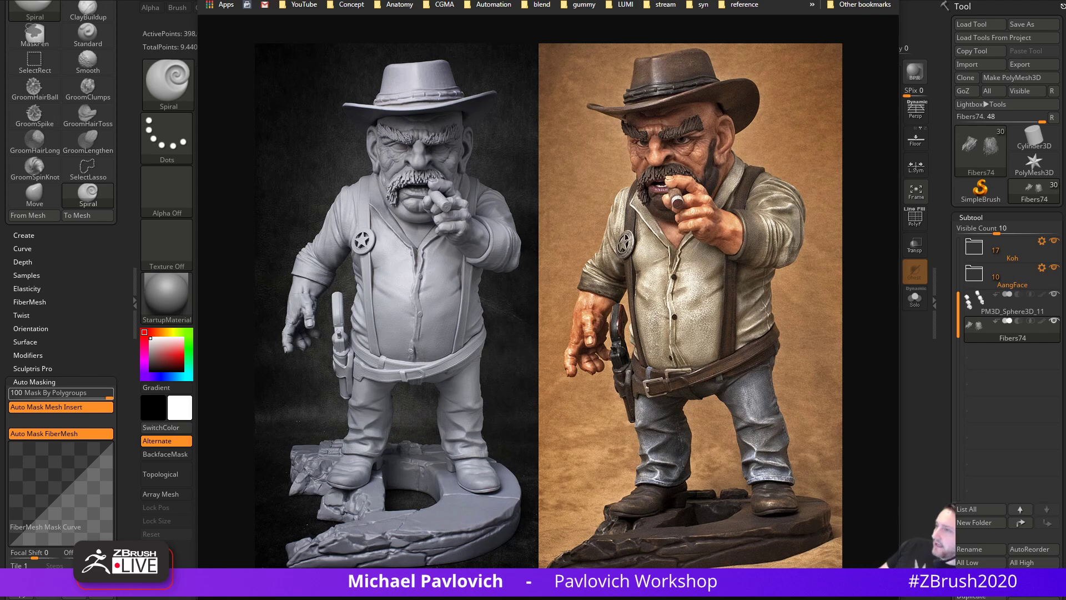
key(Escape)
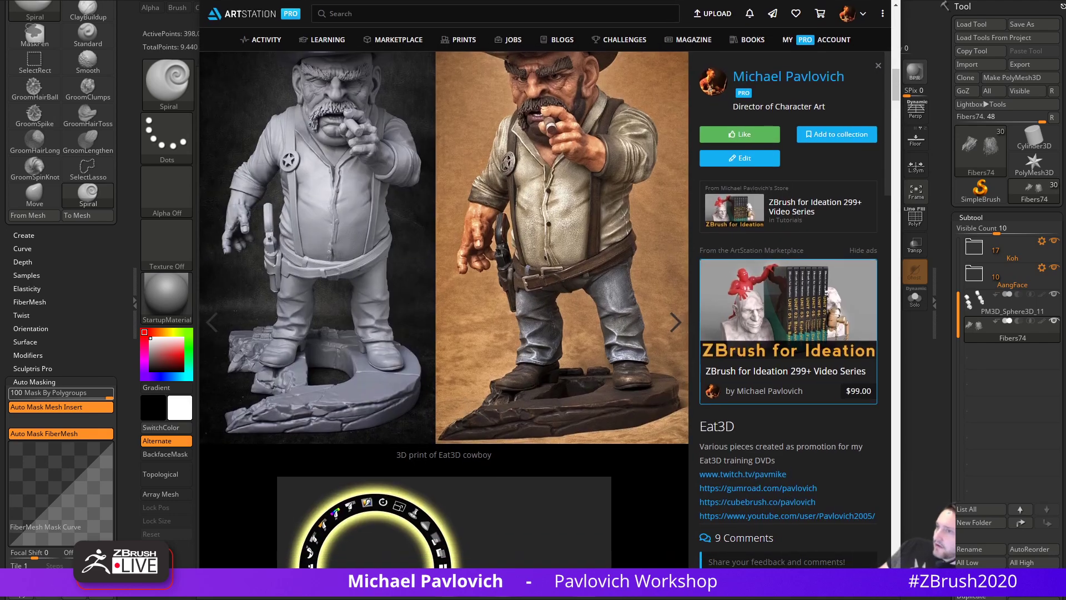
- Back in the YouTube tab, return to the channel's playlists and search it for 'hair'
key(ctrl+Tab)
scroll(402, 256, up, 6)
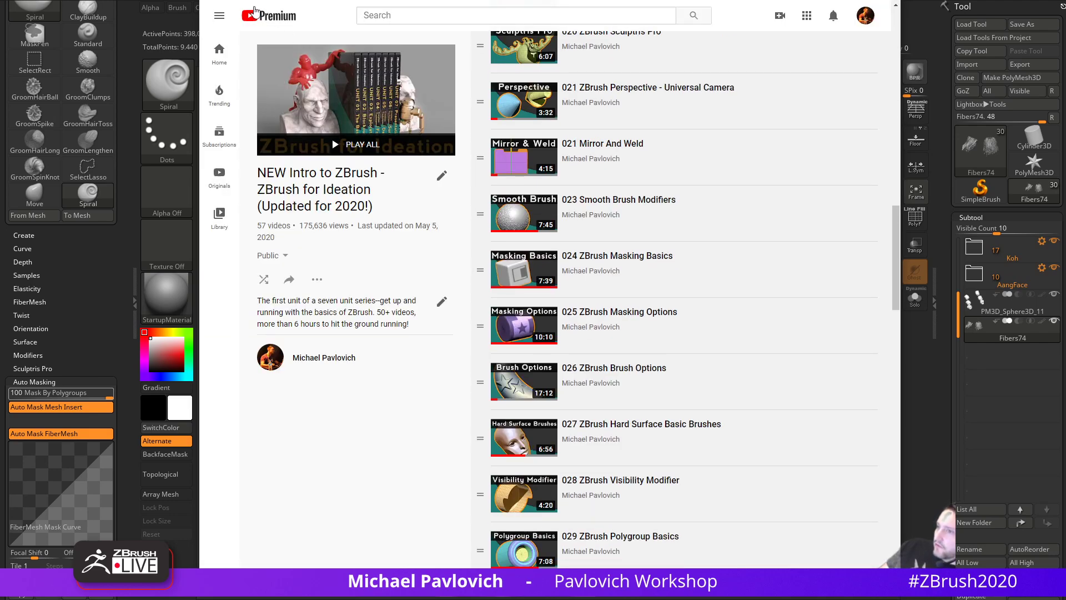
key(alt+Left)
click(748, 215)
text(hair)
key(Return)
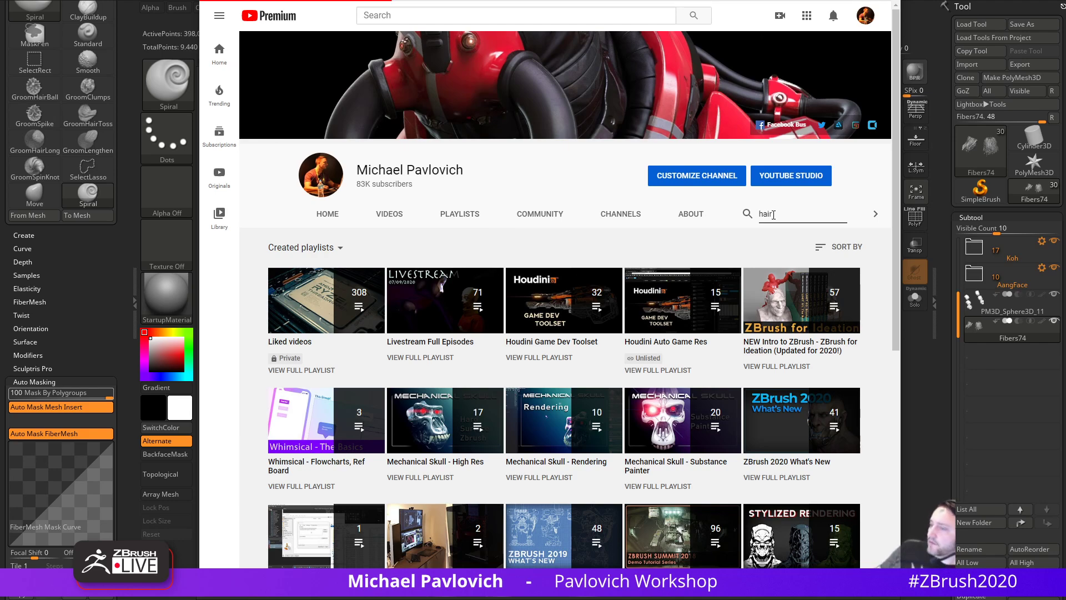
- Open the Dragon Ball Z Hair Creation video from the search results
scroll(539, 351, down, 6)
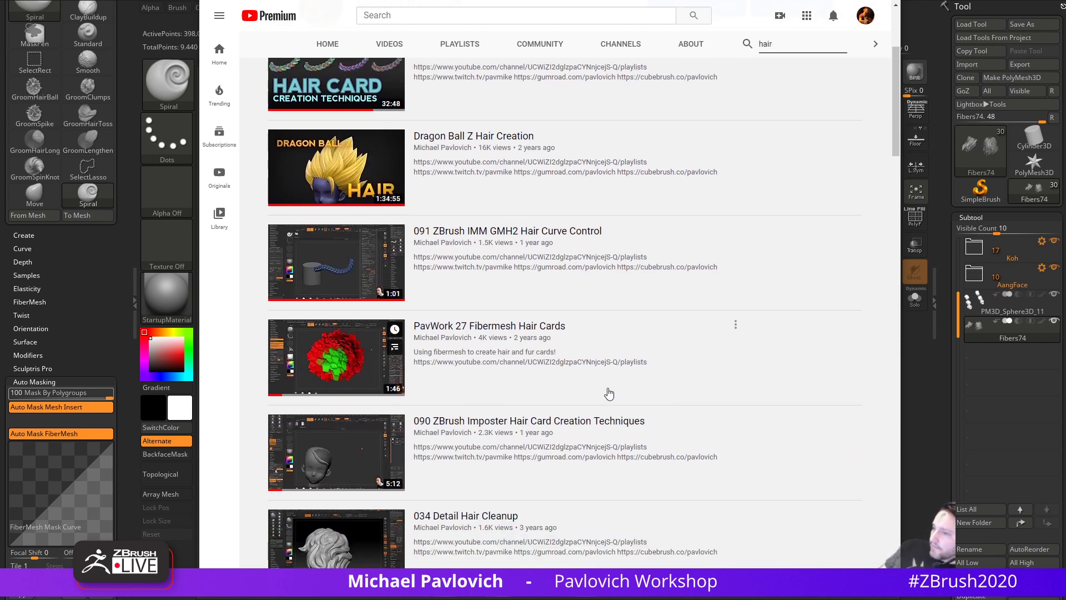
scroll(335, 425, down, 1)
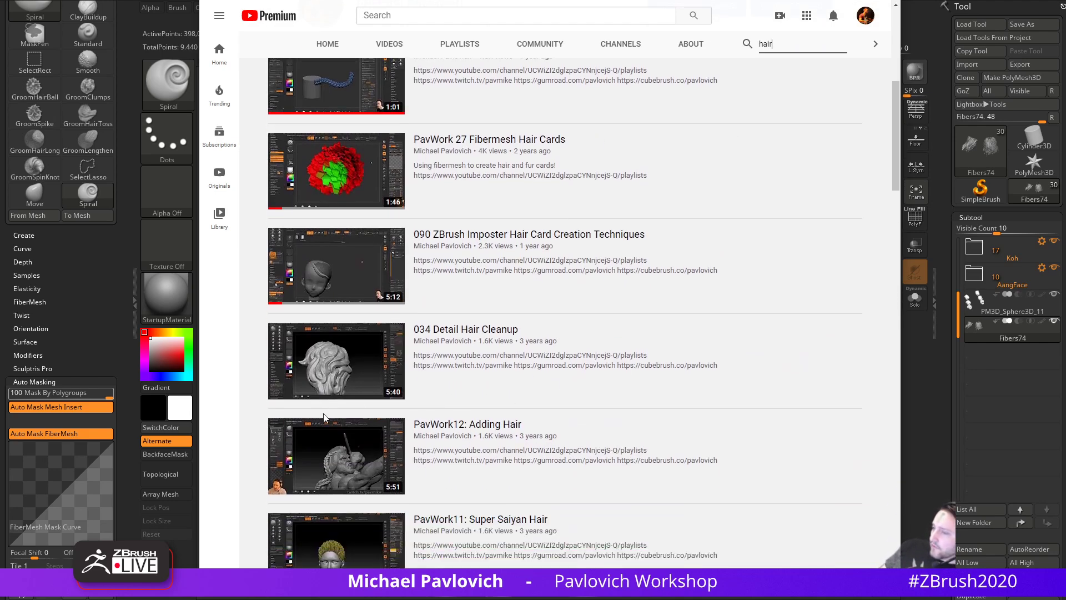
scroll(321, 205, up, 4)
click(321, 205)
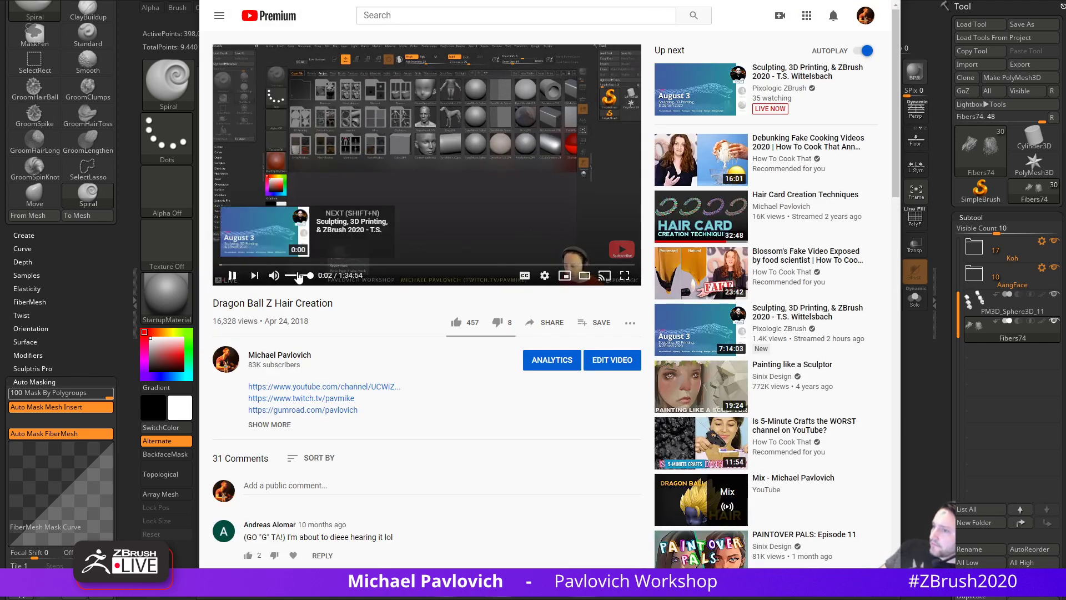
- Scrub the video to 1:29:27, where the finished spiky hair is shown
click(446, 265)
drag(474, 271, 594, 268)
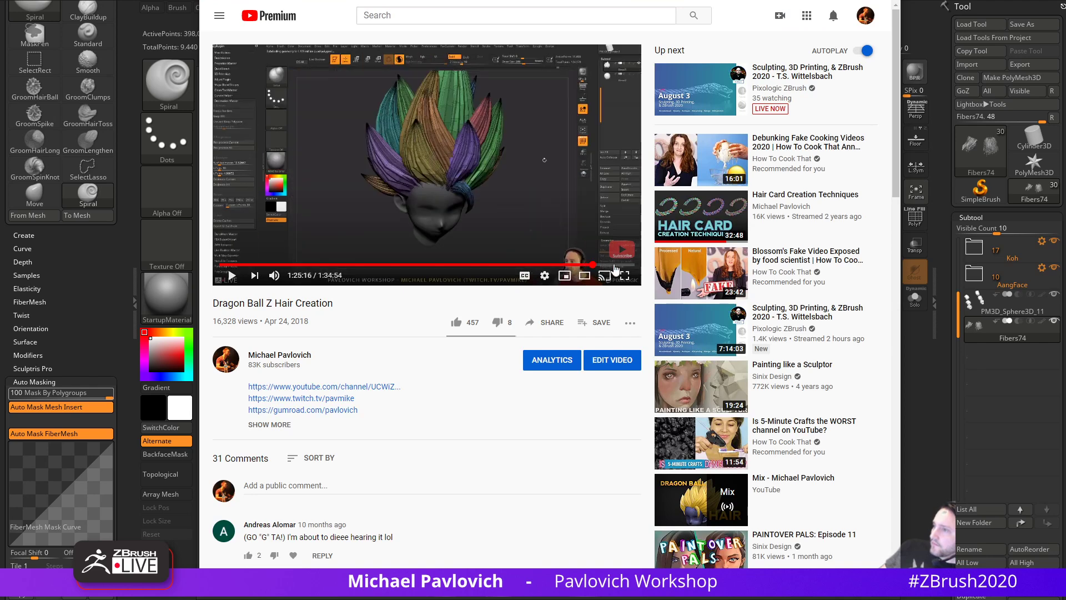
click(620, 265)
click(624, 265)
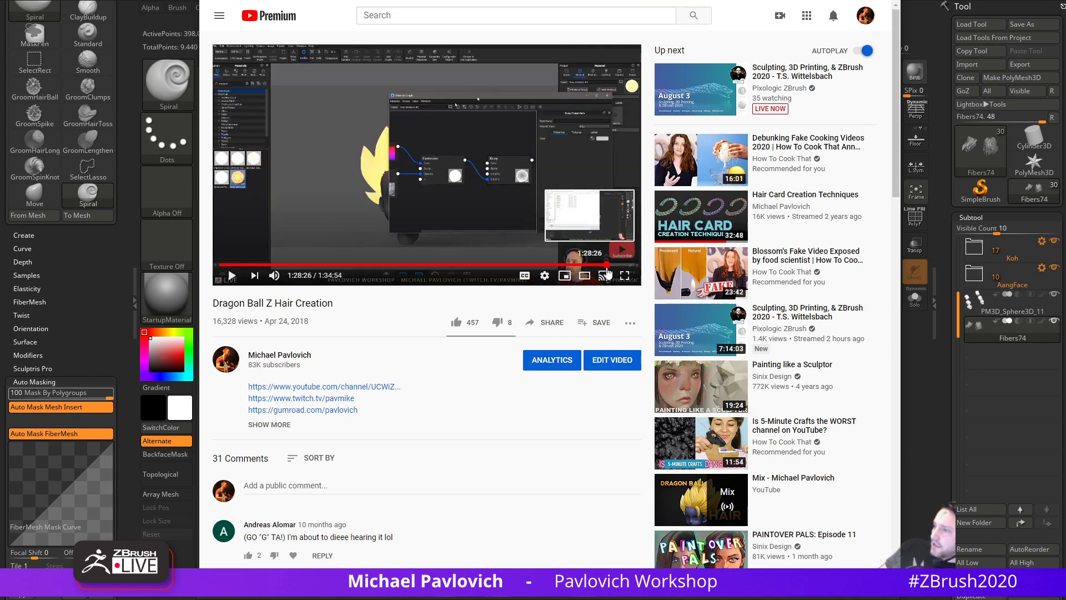
click(607, 265)
click(614, 266)
click(611, 266)
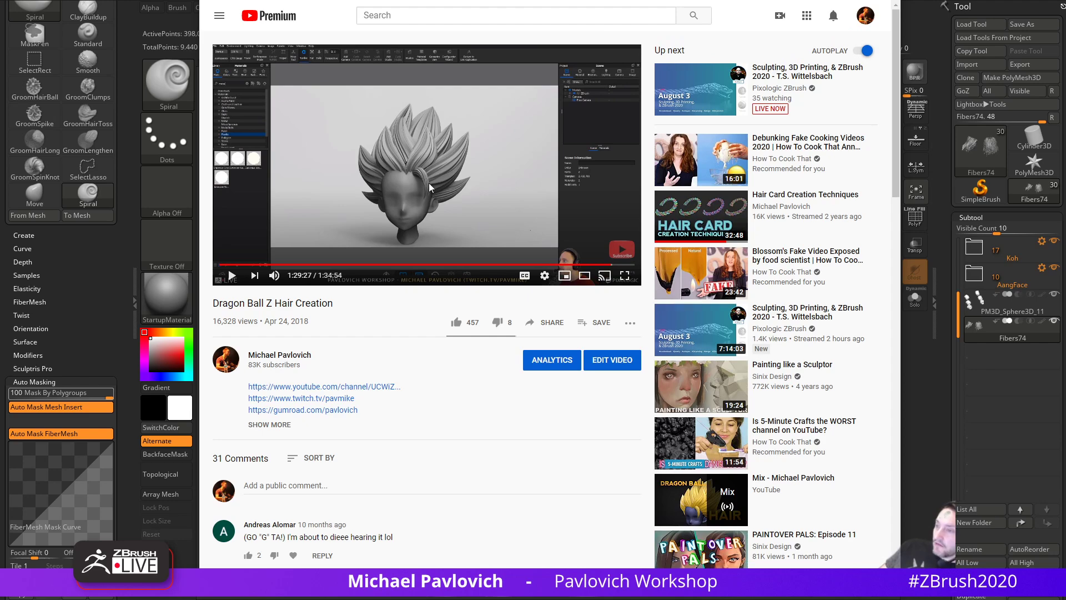
- Back in ZBrush, thicken the left leg fur tuft with the Inflat brush (B, I, N)
key(alt+Tab)
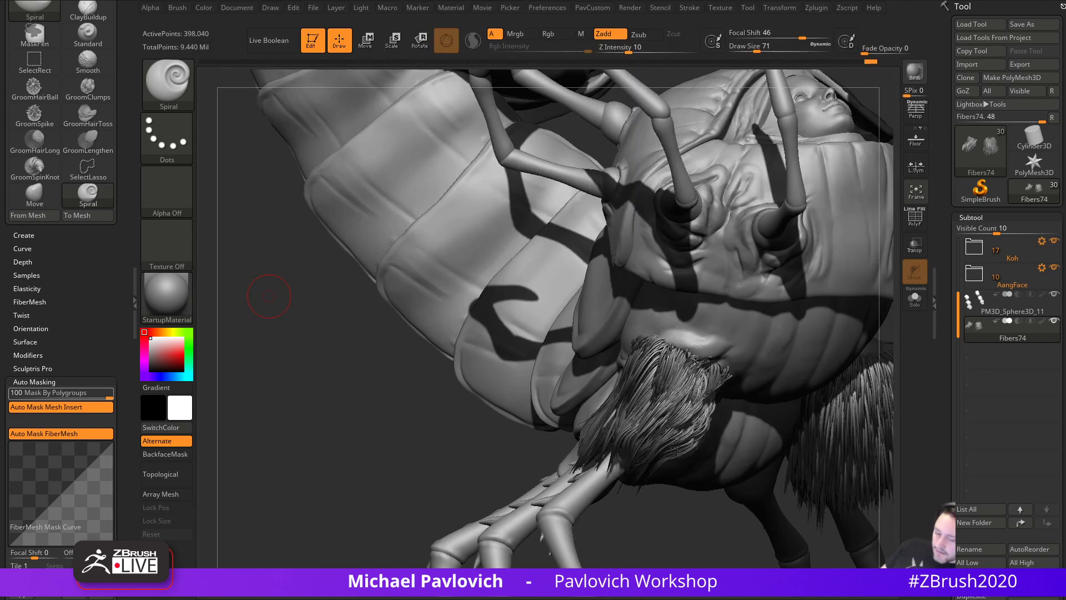
mouse_move(393, 454)
mouse_down()
mouse_move(452, 415)
mouse_move(565, 389)
mouse_move(842, 364)
mouse_move(652, 422)
mouse_up()
key(b)
key(i)
key(n)
drag(584, 384, 582, 388)
- Toggle perspective and check the fur with several shadowed BPR renders from different angles
click(918, 116)
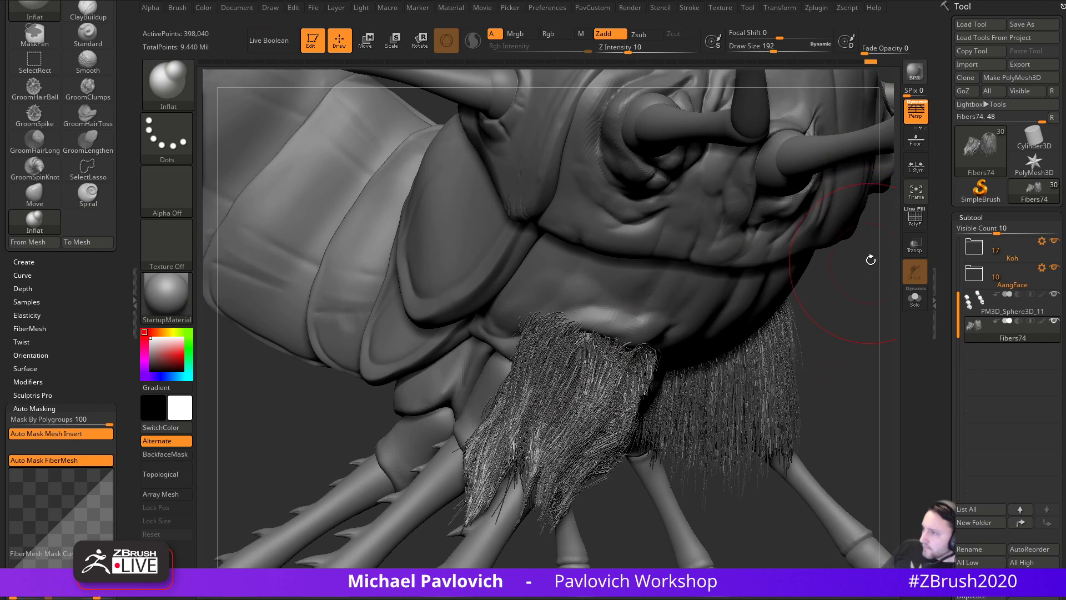
click(916, 113)
click(915, 73)
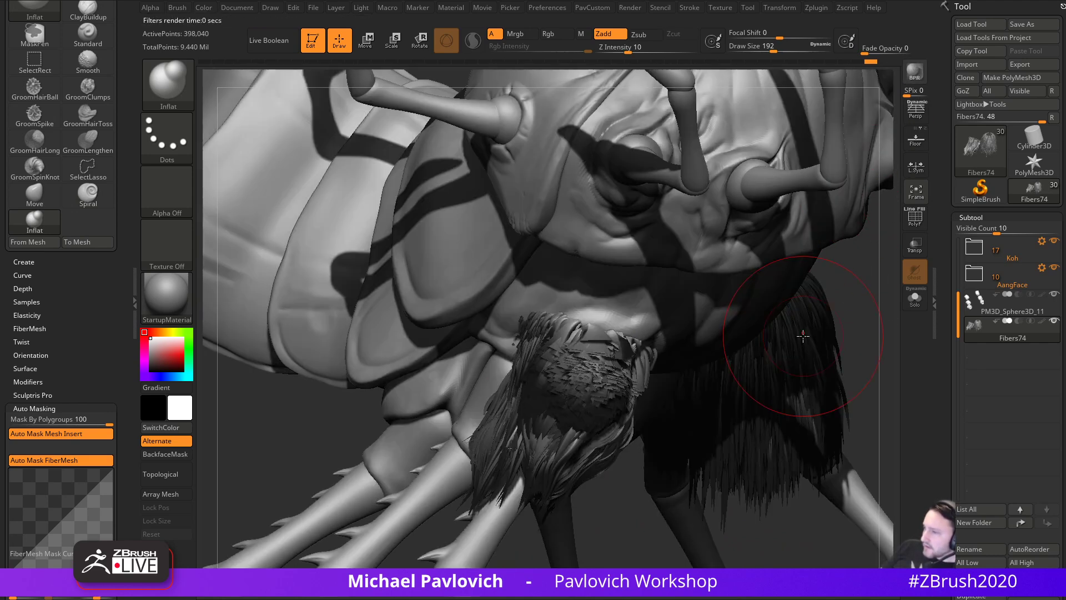
key(ctrl)
key(ctrl)
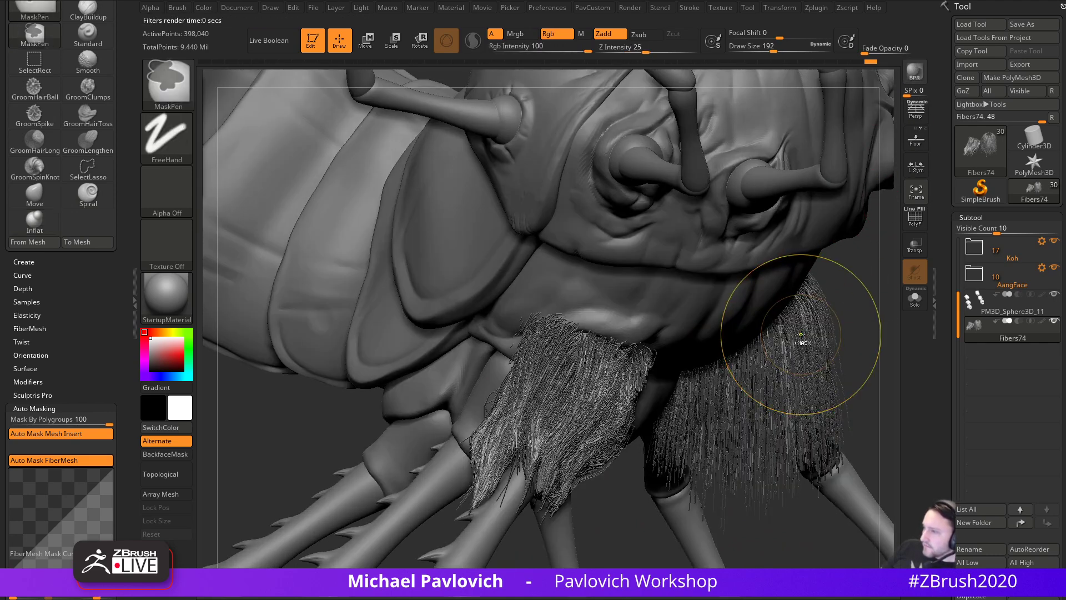
click(915, 84)
key(ctrl)
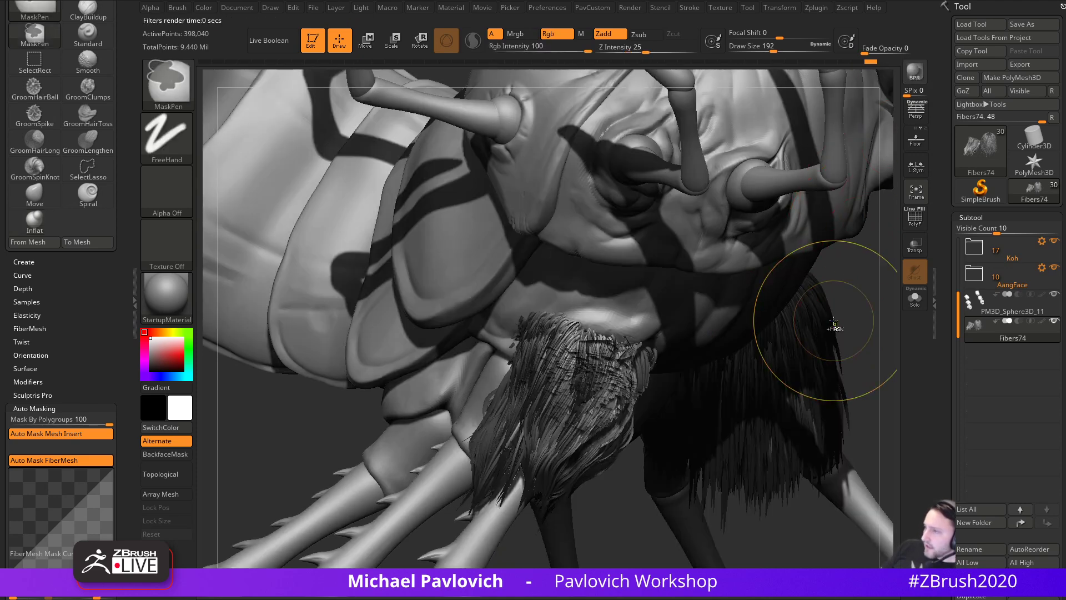
drag(878, 312, 819, 270)
click(914, 83)
- Set the brush size to 132 and switch back to the Standard brush (B, S, T)
key(s)
mouse_move(797, 332)
mouse_down()
mouse_move(818, 356)
mouse_move(803, 351)
mouse_up()
key(s)
key(b)
key(s)
key(t)
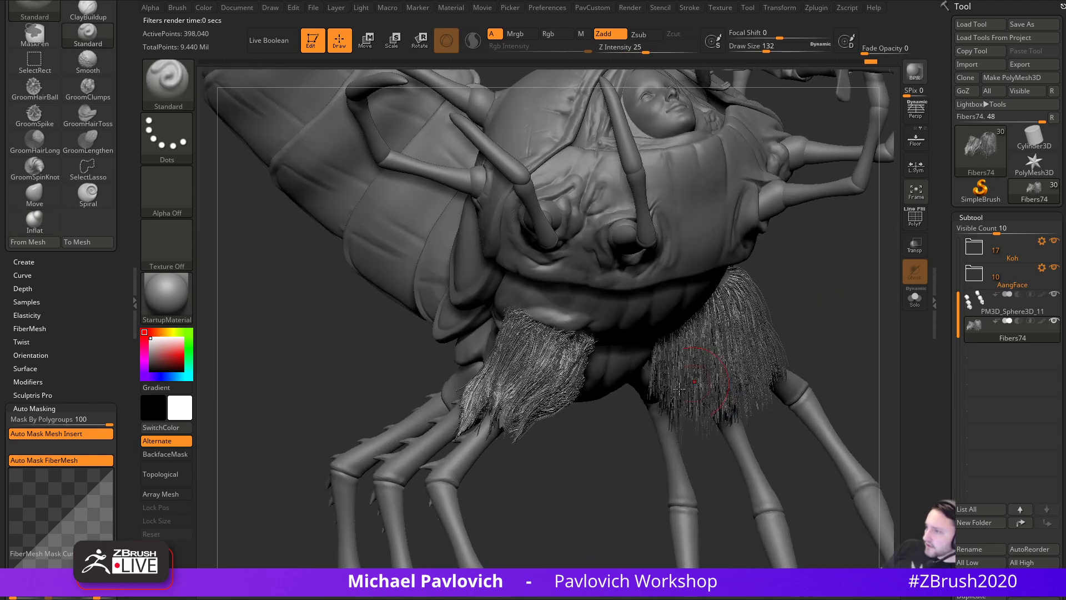
drag(948, 333, 945, 202)
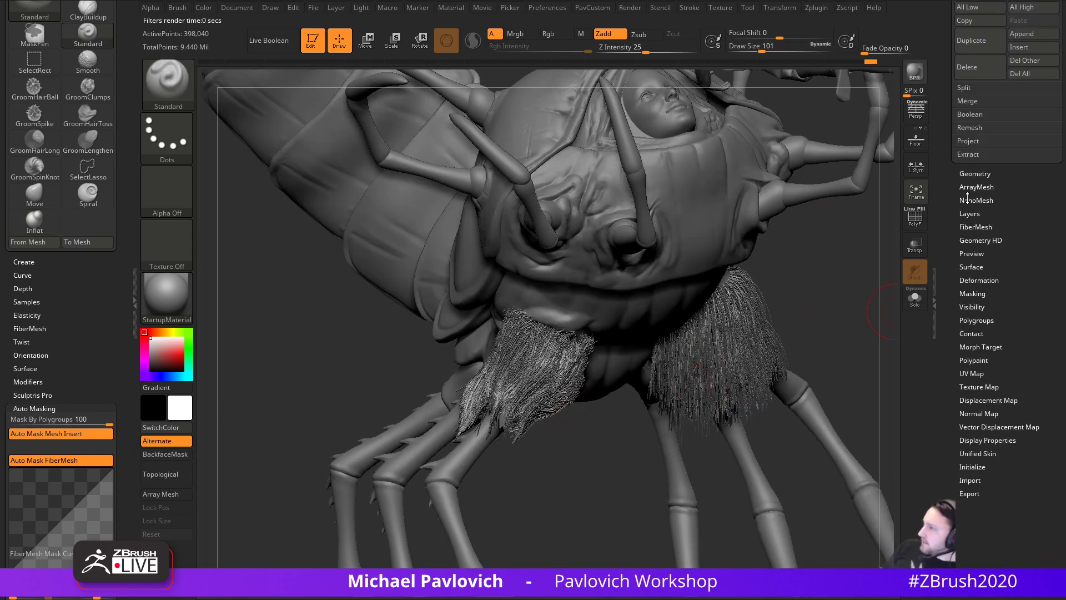
- Bake the FiberMesh fur into polygons with Convert BPR To Geo, then zoom in on the strands
click(967, 226)
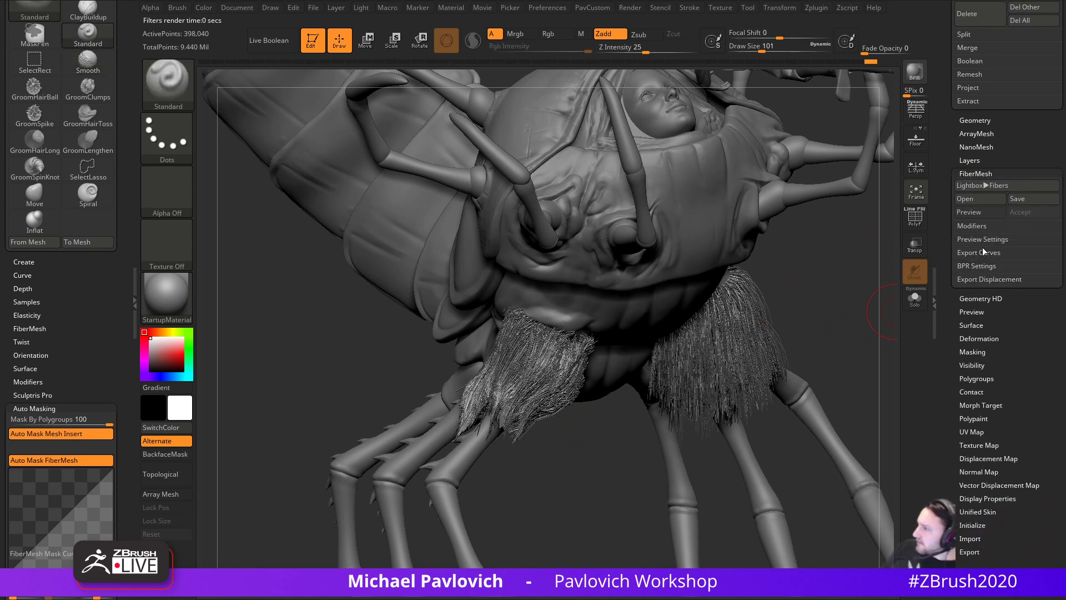
click(977, 266)
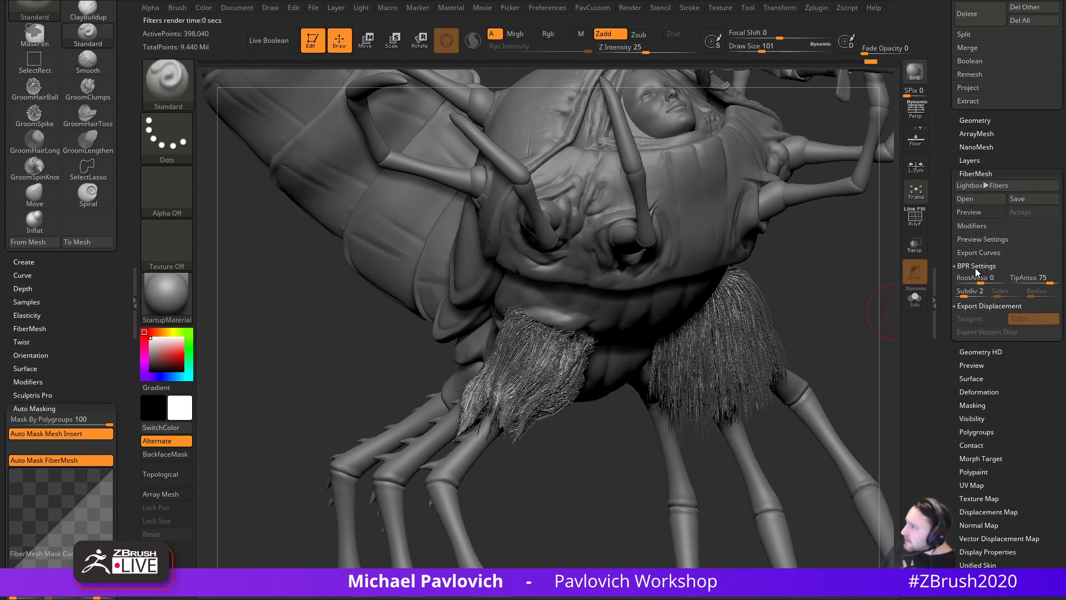
drag(943, 248, 947, 410)
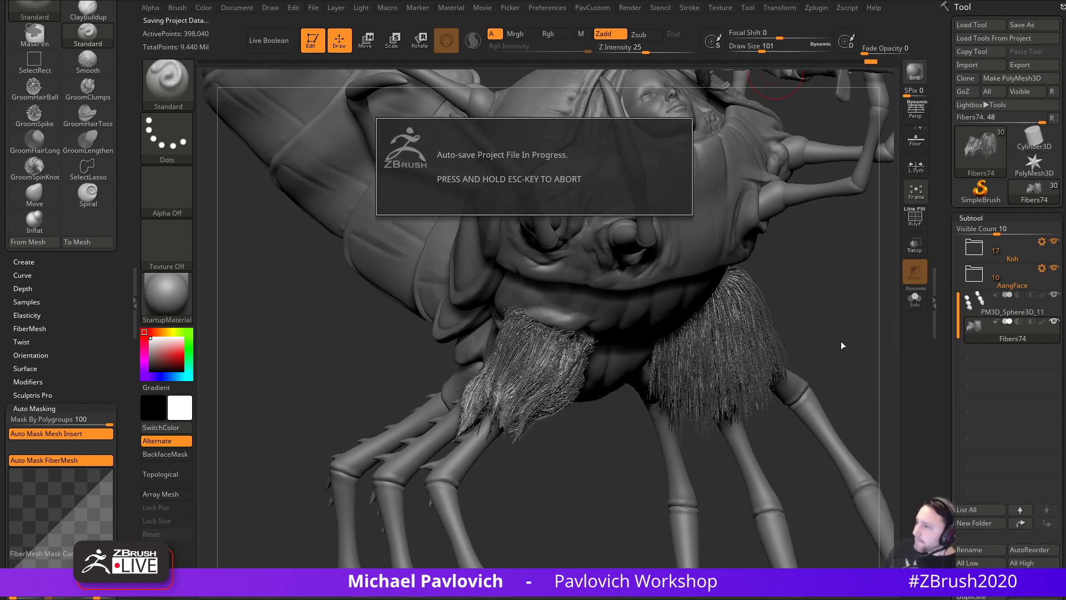
drag(841, 335, 818, 335)
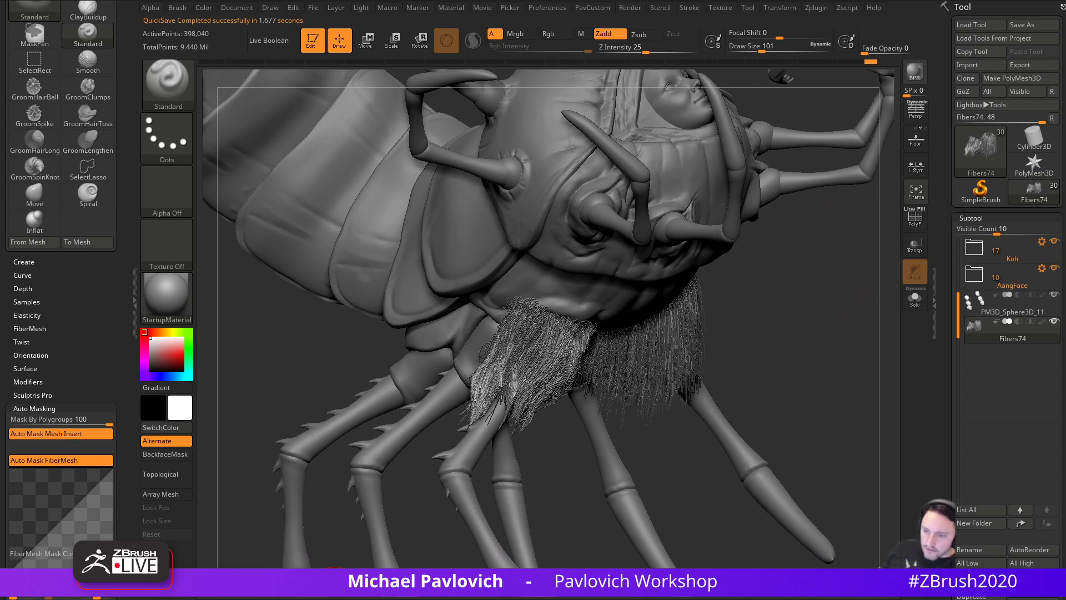
scroll(948, 309, down, 10)
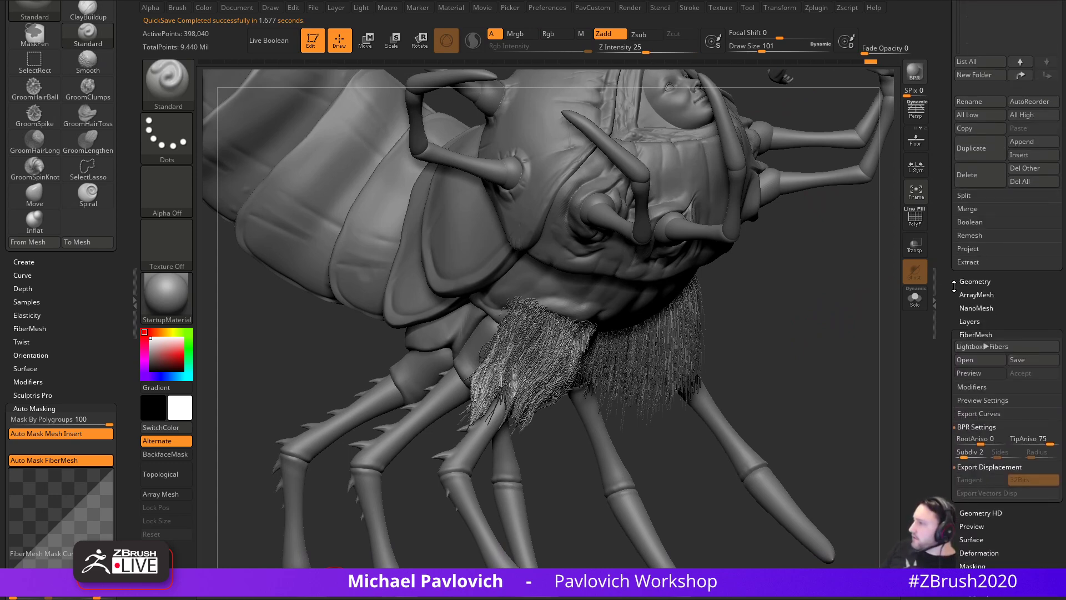
scroll(980, 344, down, 1)
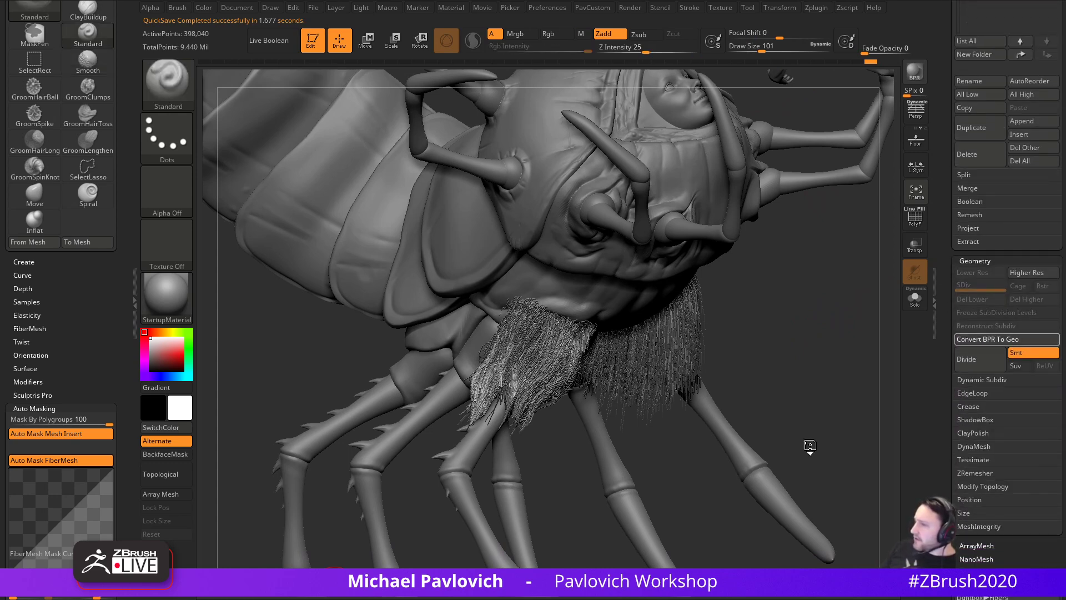
mouse_move(828, 358)
alt+mouse_down()
mouse_move(837, 338)
mouse_move(575, 525)
mouse_move(626, 495)
alt+mouse_up()
mouse_move(651, 459)
mouse_down()
mouse_move(698, 449)
mouse_move(656, 444)
mouse_up()
- Try smoothing the converted fur strands with a size 172 brush, then undo it
key(s)
click(526, 345)
key(s)
click(506, 339)
shift+drag(530, 306, 534, 305)
key(ctrl+z)
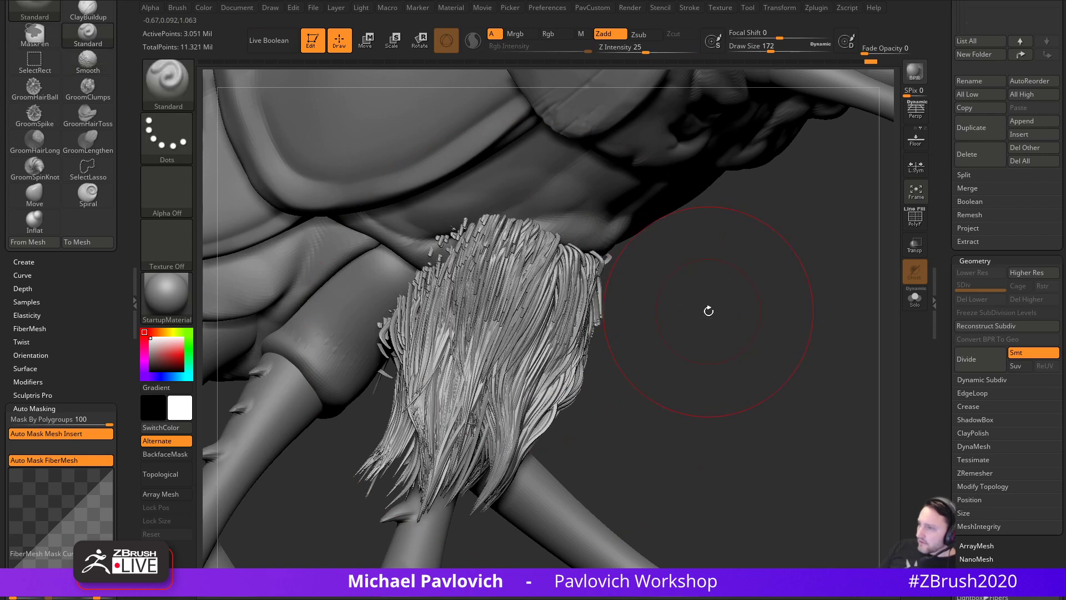
- Switch to the Inflat brush and thicken the fur strands, then undo the stroke
key(b)
key(i)
key(n)
drag(714, 307, 639, 310)
drag(547, 306, 550, 284)
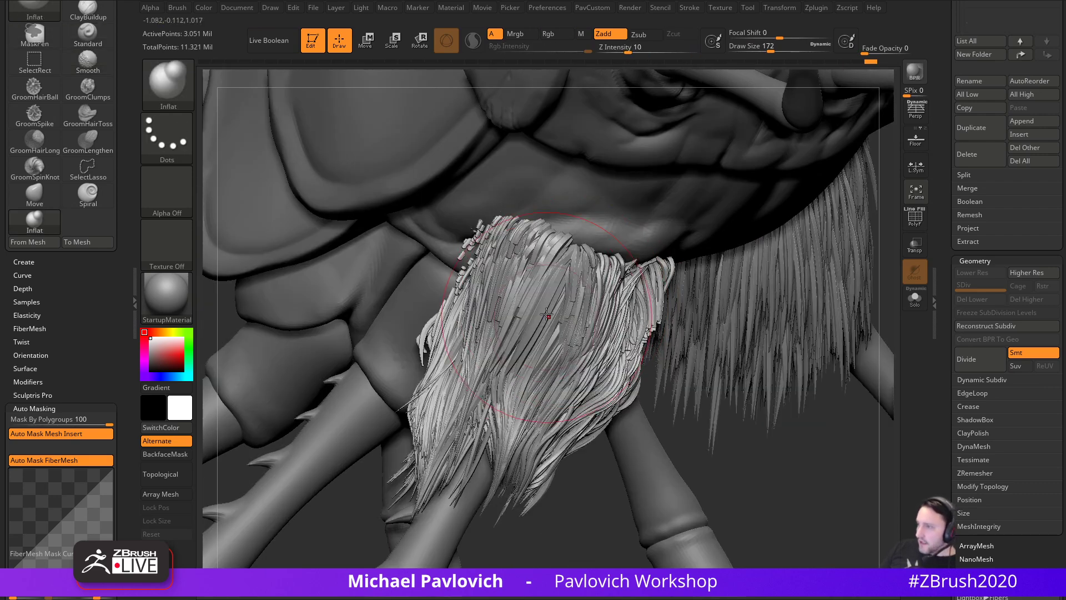
key(ctrl+z)
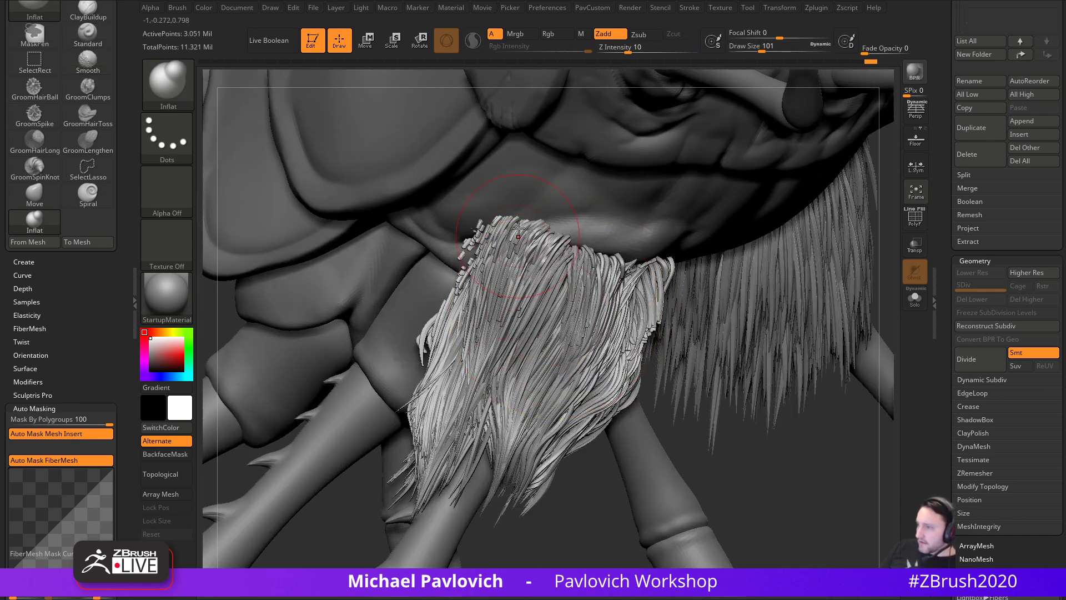
- Thicken the fur strands again, shrinking the brush to 94 for finer strands
drag(772, 459, 644, 453)
drag(614, 312, 647, 364)
right_drag(625, 383, 654, 393)
key(s)
drag(654, 393, 646, 392)
drag(376, 445, 536, 410)
mouse_move(486, 365)
mouse_down()
mouse_move(480, 413)
mouse_move(475, 356)
mouse_up()
mouse_move(753, 363)
mouse_down()
mouse_move(725, 358)
mouse_move(719, 293)
mouse_up()
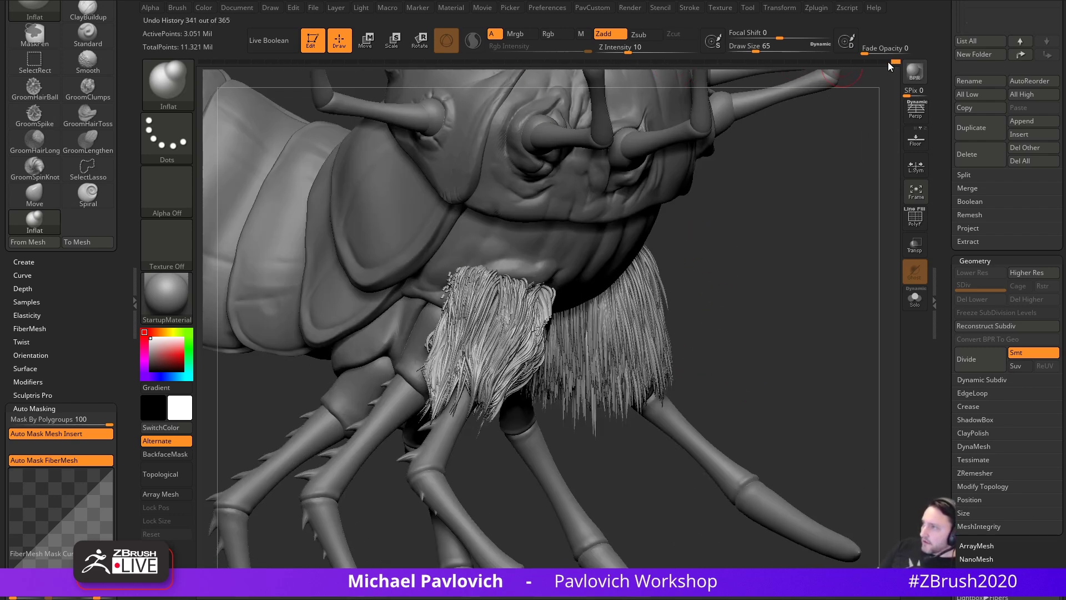
- Revert the fur to an earlier Undo History state and set the brush size to 149
drag(870, 63, 868, 62)
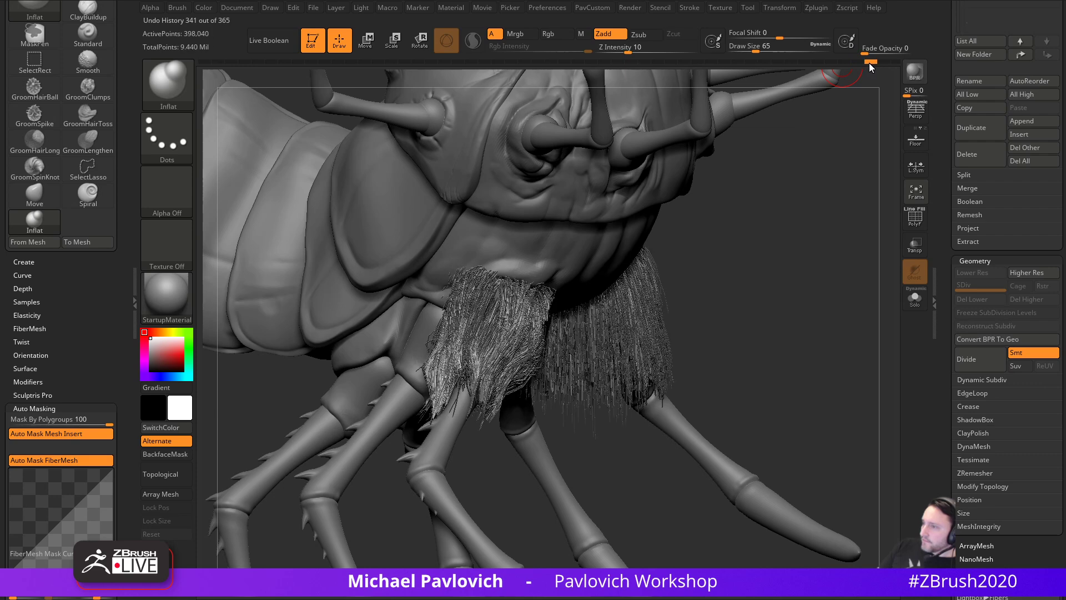
key(s)
drag(816, 255, 534, 336)
click(915, 78)
drag(777, 204, 856, 236)
mouse_move(702, 279)
mouse_down()
mouse_move(611, 303)
mouse_move(542, 269)
mouse_up()
- Smooth the fur strands with several strokes from different angles, ending on a front view
drag(700, 444, 639, 433)
shift+drag(606, 289, 650, 311)
drag(733, 443, 689, 431)
shift+drag(661, 320, 672, 358)
drag(528, 352, 552, 352)
shift+drag(661, 334, 678, 367)
mouse_move(531, 355)
mouse_down()
mouse_move(507, 355)
mouse_move(485, 437)
mouse_move(367, 450)
mouse_move(394, 535)
mouse_move(583, 424)
mouse_up()
mouse_move(860, 328)
mouse_down()
mouse_move(783, 322)
mouse_move(819, 338)
mouse_move(810, 311)
mouse_move(859, 395)
mouse_move(772, 434)
mouse_up()
- Zoom out to the whole model and lower the brush size toward 83
key(s)
mouse_move(772, 434)
alt+mouse_down()
mouse_move(795, 433)
mouse_move(798, 410)
mouse_move(788, 447)
mouse_move(778, 445)
alt+mouse_up()
key(s)
drag(604, 315, 582, 315)
drag(445, 297, 540, 328)
- Select the body subtool and orbit to a side view under the arched body
alt+click(504, 429)
alt+click(543, 330)
mouse_move(423, 345)
alt+mouse_down()
mouse_move(423, 400)
mouse_move(411, 381)
mouse_move(528, 275)
alt+mouse_up()
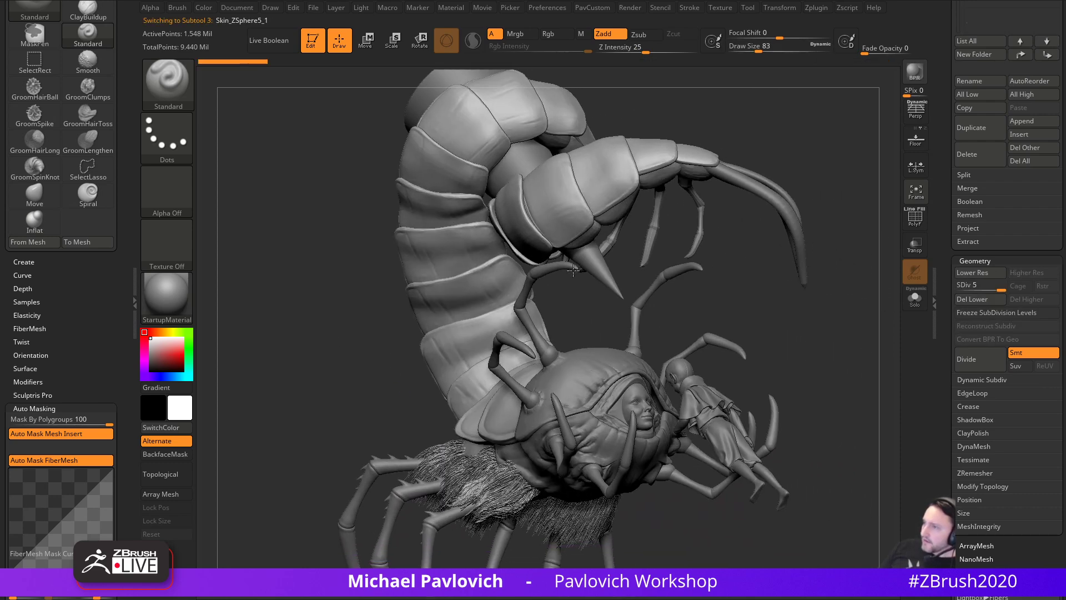
drag(696, 244, 879, 410)
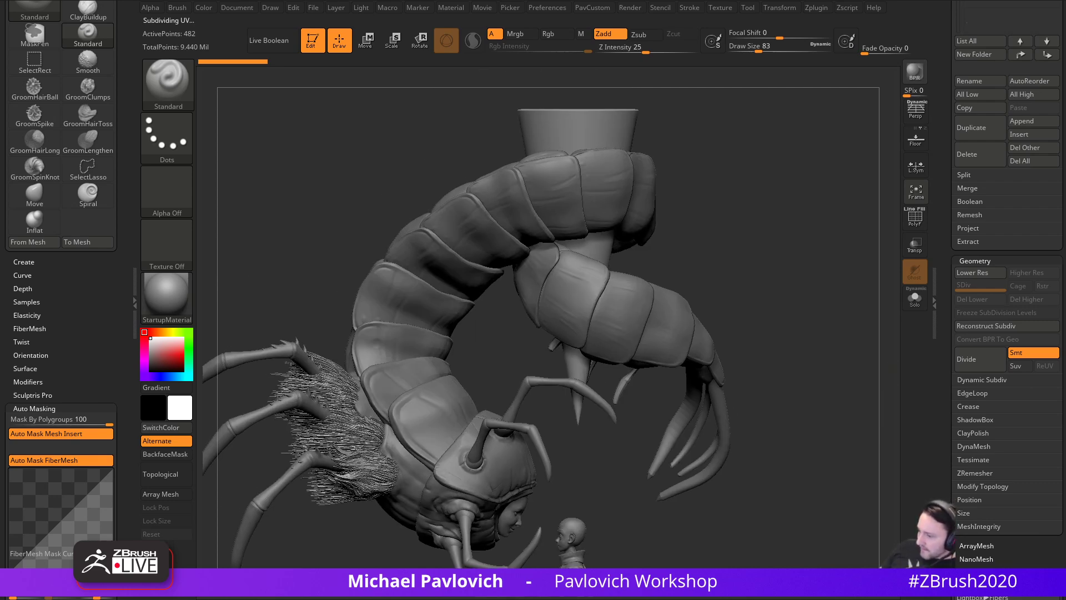
- Slide the reference image over the canvas twice to compare, then turn the model to face the cone
right_drag(589, 599, 489, 334)
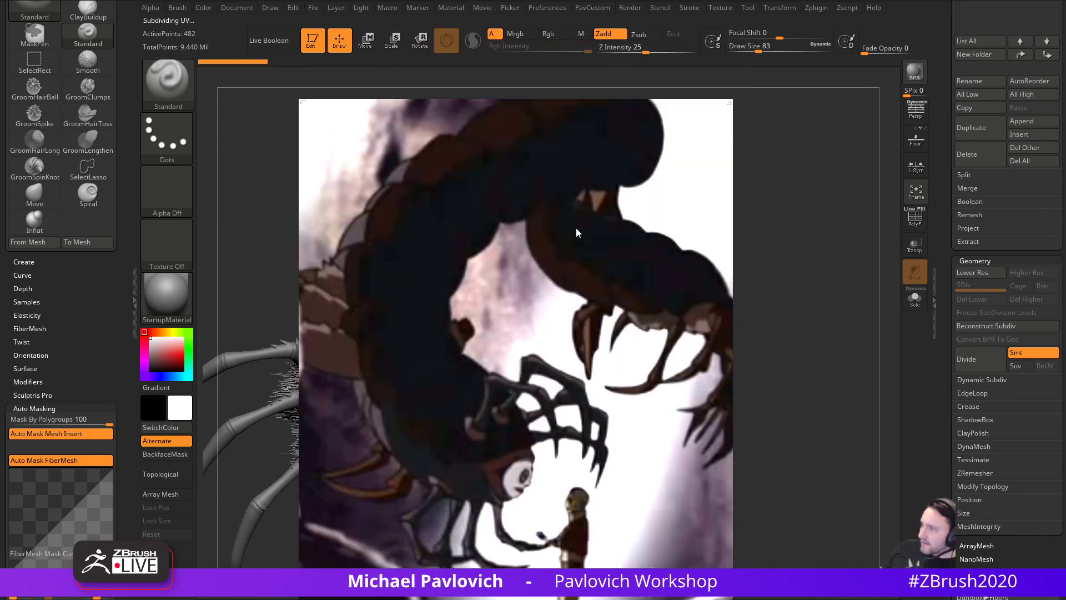
right_drag(593, 258, 593, 599)
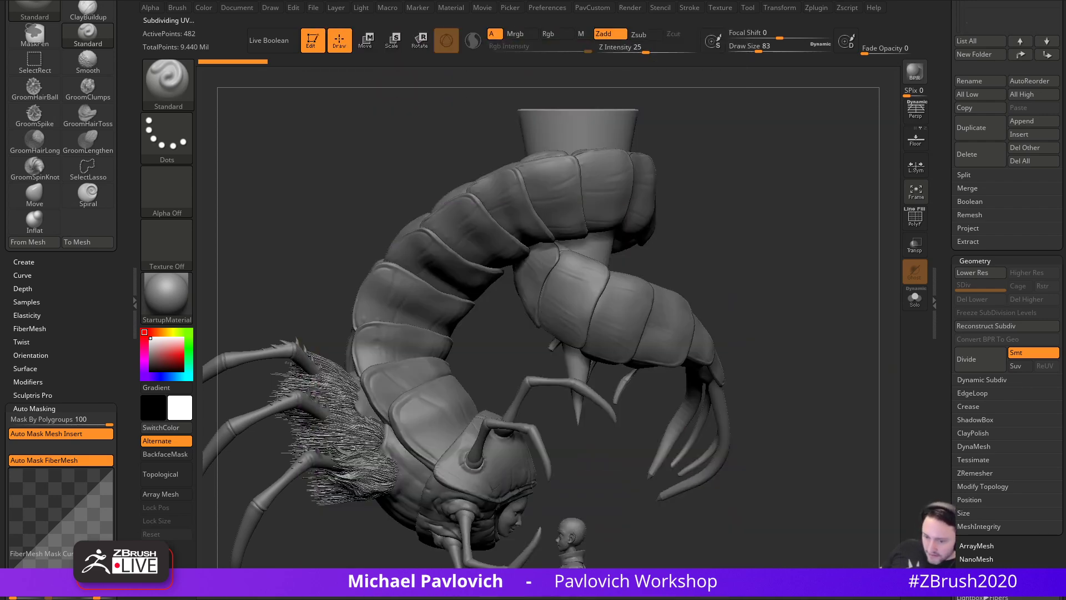
right_drag(489, 599, 483, 322)
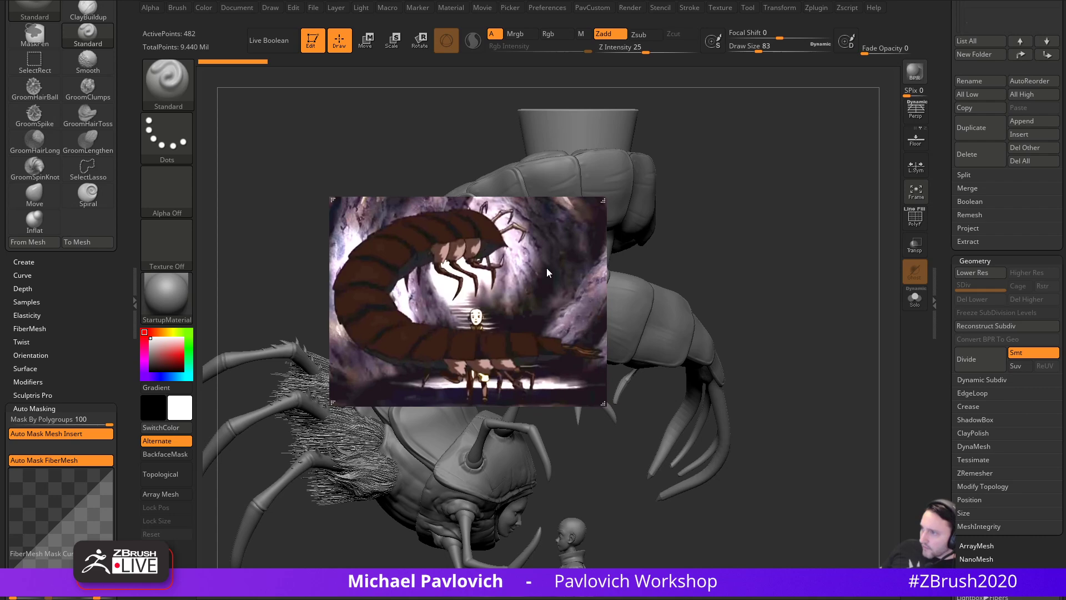
right_drag(556, 285, 556, 599)
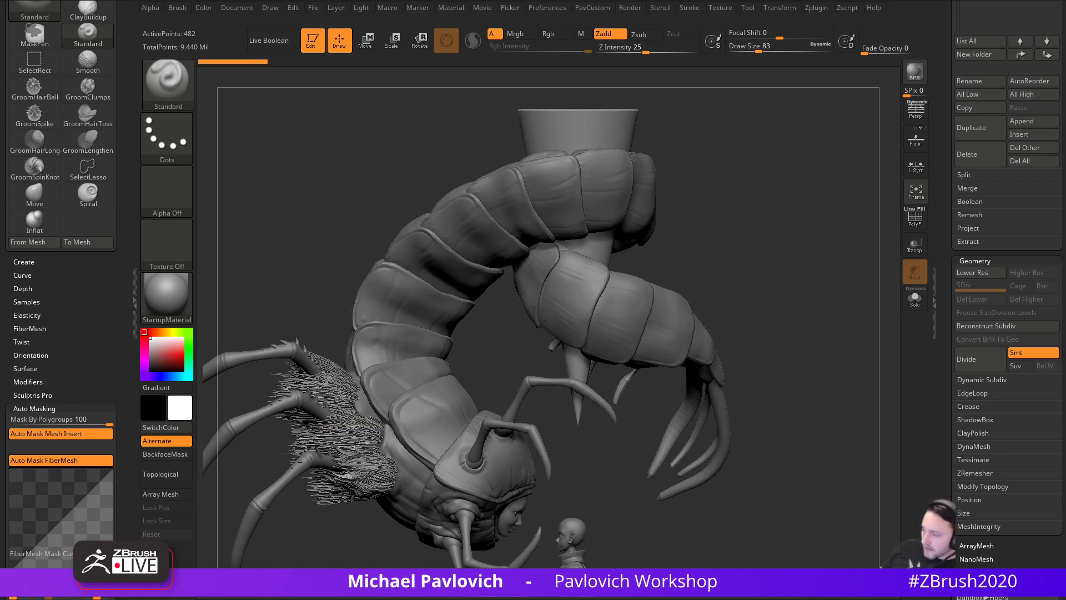
drag(740, 193, 769, 252)
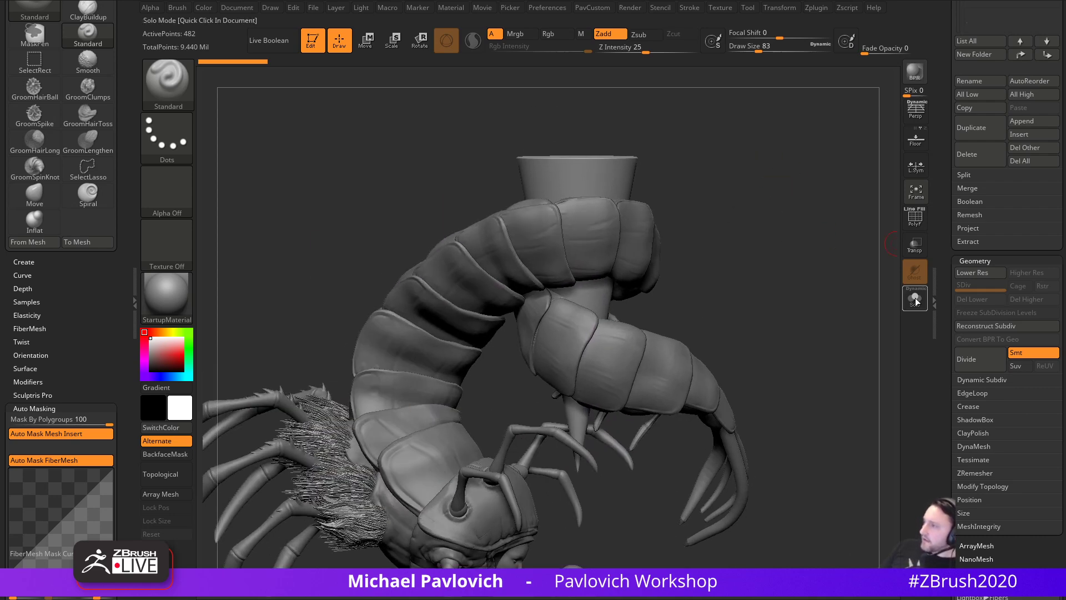
- Solo the cone and bake its Dynamic Subdiv into real subdivision levels
click(916, 299)
click(915, 218)
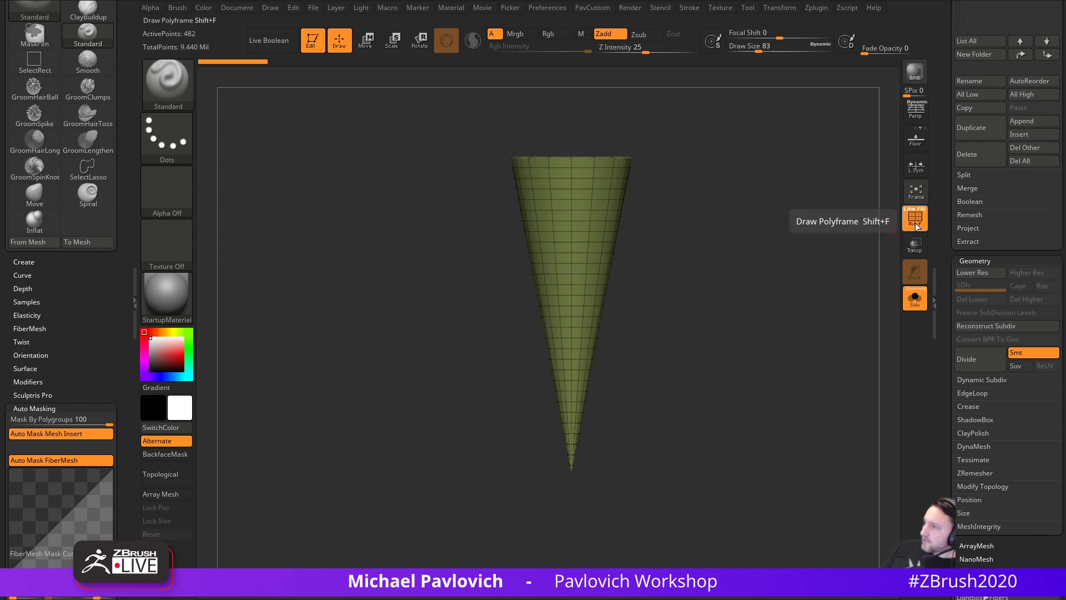
click(916, 217)
key(space)
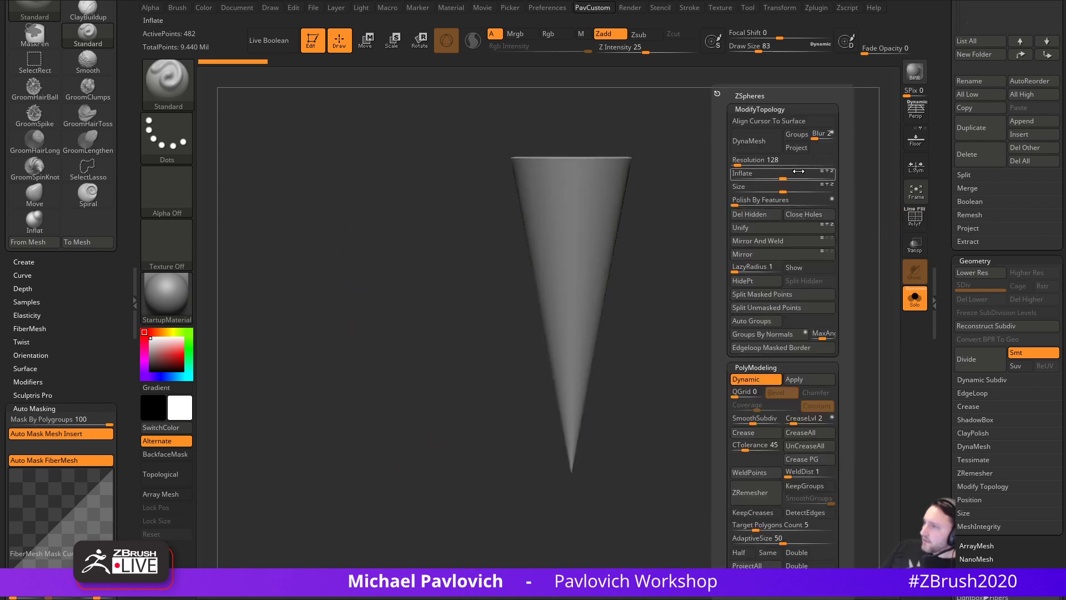
click(795, 381)
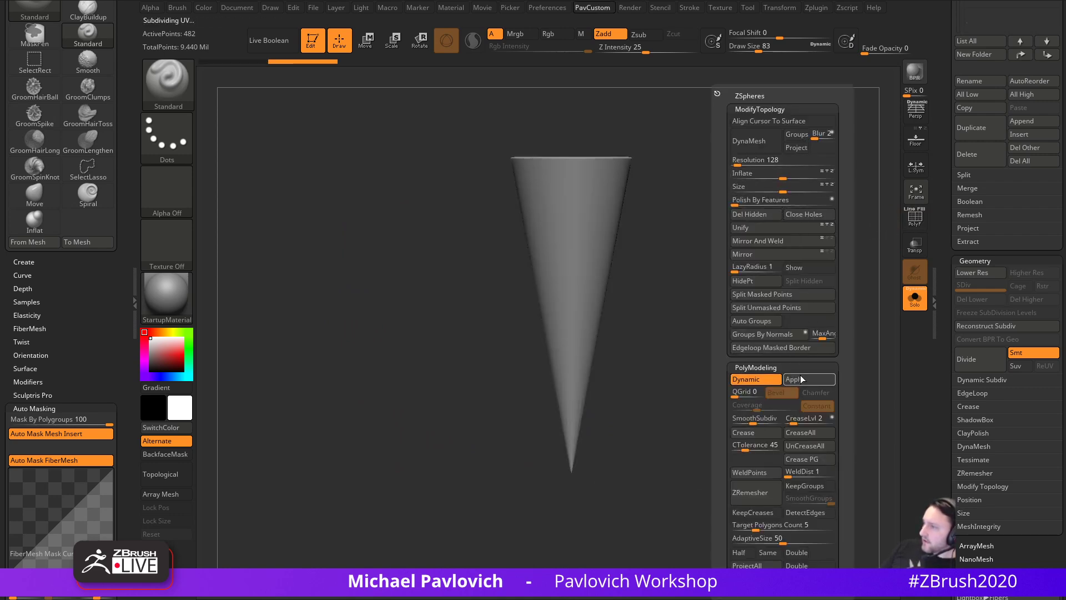
- Remesh the cone with DynaMesh and check the denser wireframe
click(761, 141)
click(717, 166)
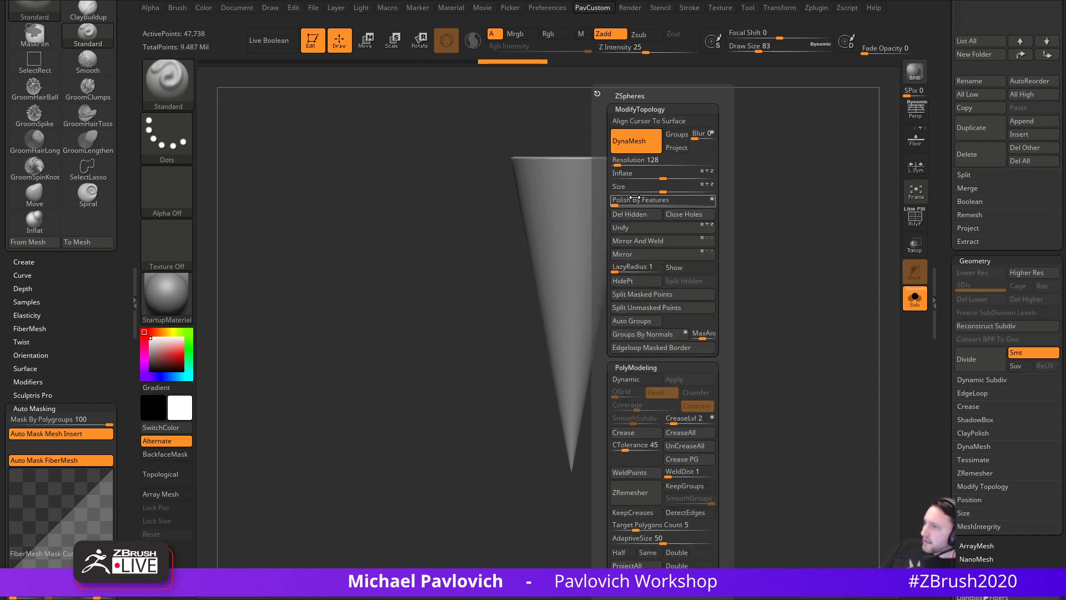
alt+drag(832, 197, 781, 228)
click(922, 219)
ctrl+right_drag(889, 222, 855, 244)
click(915, 219)
mouse_move(776, 190)
alt+mouse_down()
mouse_move(761, 257)
mouse_move(775, 215)
mouse_move(641, 206)
alt+mouse_up()
- Pick TrimDynamic at draw size 177 and start bevelling the front of the rim
key(b)
key(t)
key(d)
key(s)
drag(528, 242, 590, 244)
drag(649, 227, 602, 239)
drag(605, 241, 675, 201)
drag(721, 150, 704, 205)
- Bevel the rest of the rim, including its top-left edge, then stand the cone upright
mouse_move(664, 218)
mouse_down()
mouse_move(700, 174)
mouse_move(695, 143)
mouse_up()
drag(744, 161, 819, 169)
mouse_move(563, 132)
mouse_down()
mouse_move(555, 166)
mouse_move(592, 108)
mouse_move(625, 103)
mouse_up()
mouse_move(764, 217)
mouse_down()
mouse_move(781, 150)
mouse_move(815, 174)
mouse_up()
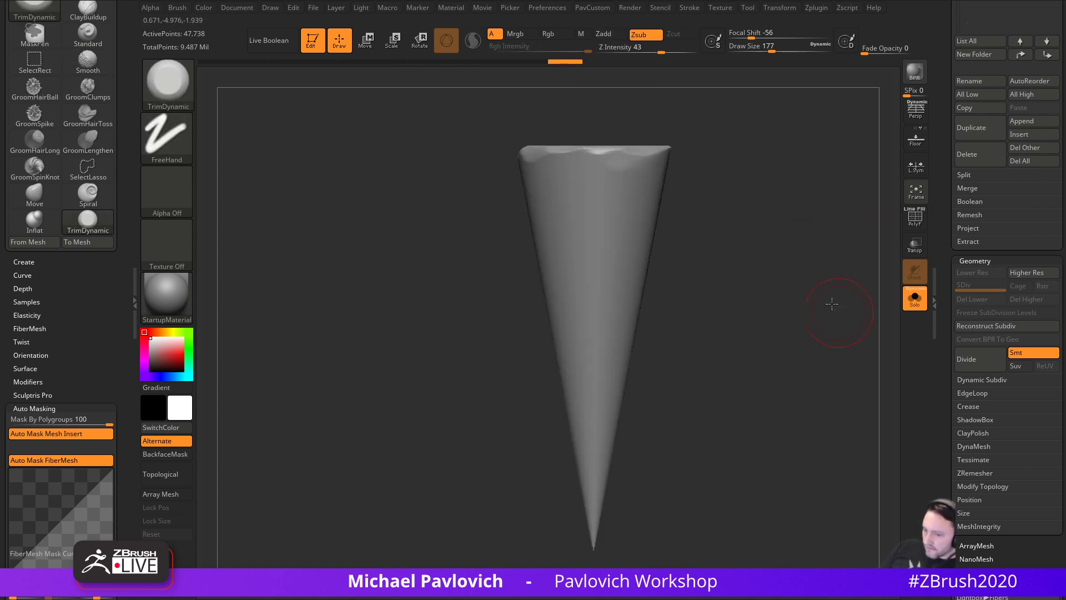
alt+drag(842, 314, 786, 213)
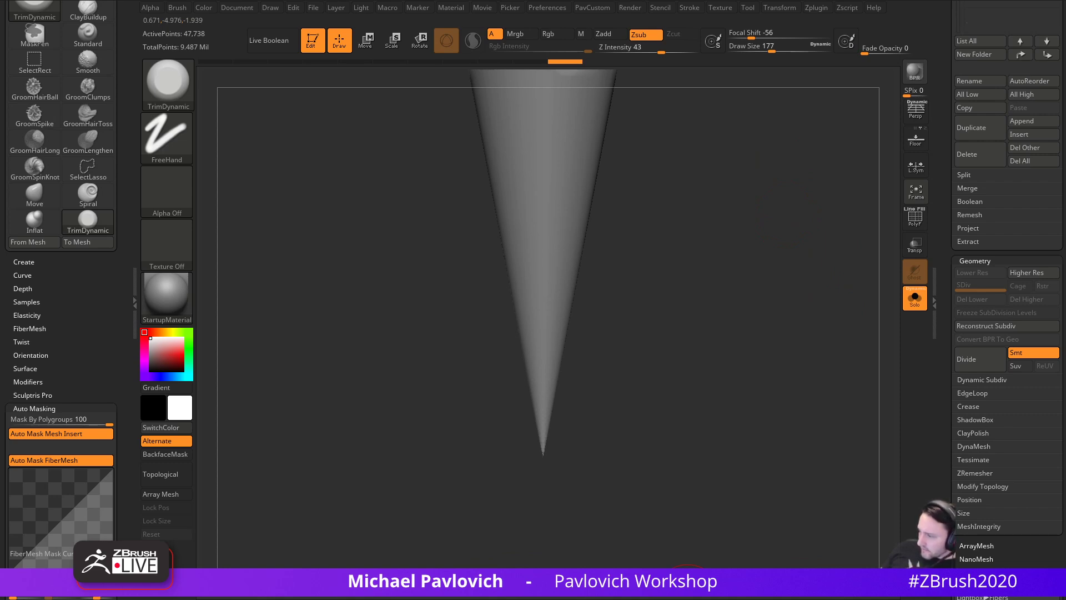
- Compare with the reference, reposition the cone and smooth its sharp tip
mouse_move(794, 599)
right_down()
mouse_move(785, 493)
mouse_move(788, 599)
right_up()
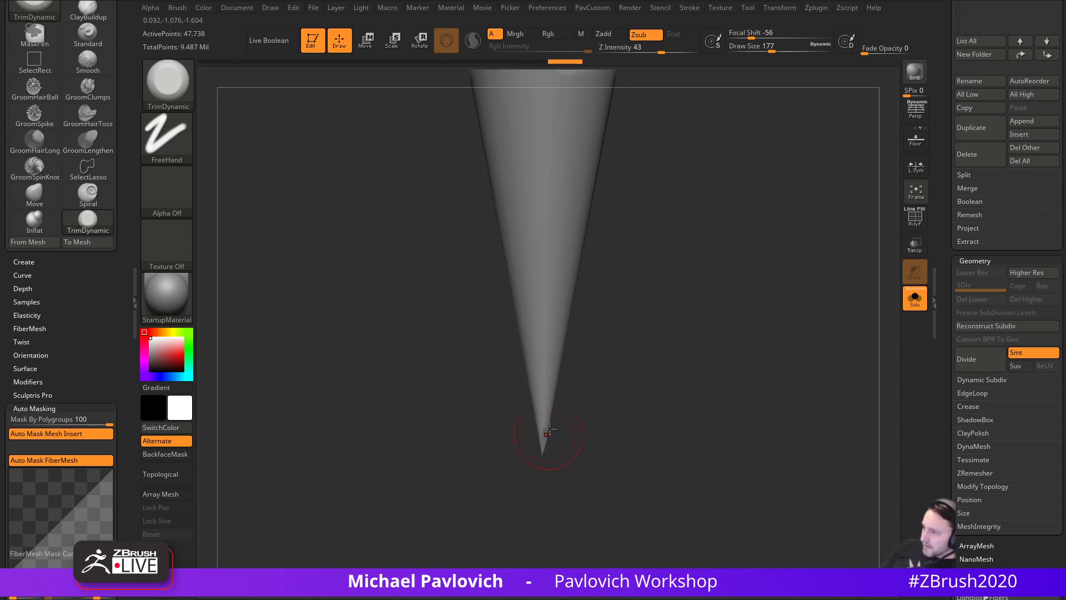
mouse_move(594, 431)
mouse_down()
mouse_move(598, 411)
mouse_move(611, 424)
mouse_move(451, 129)
mouse_up()
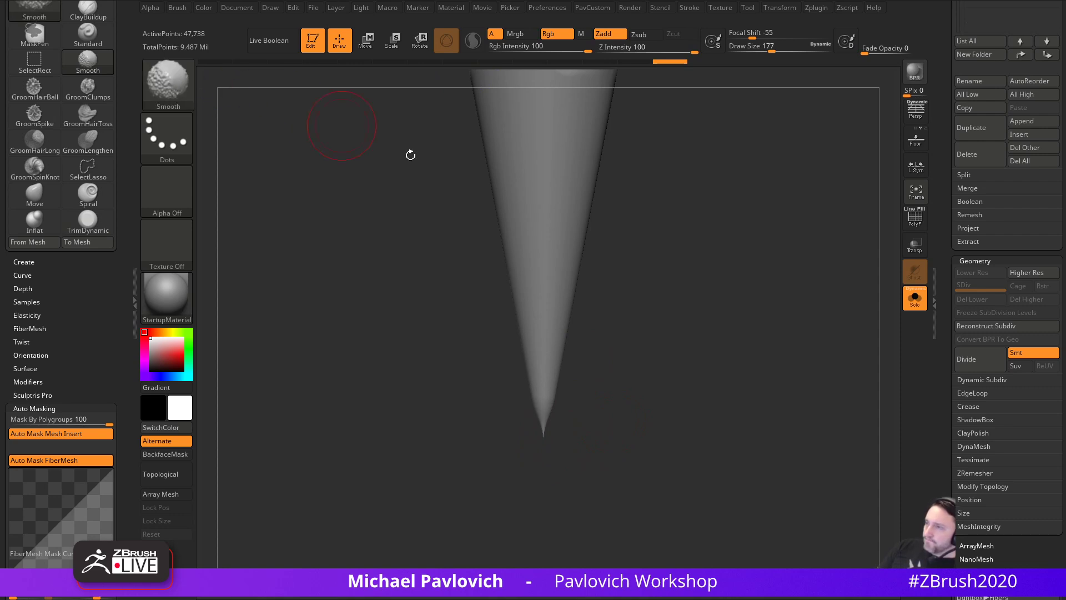
alt+drag(688, 177, 669, 242)
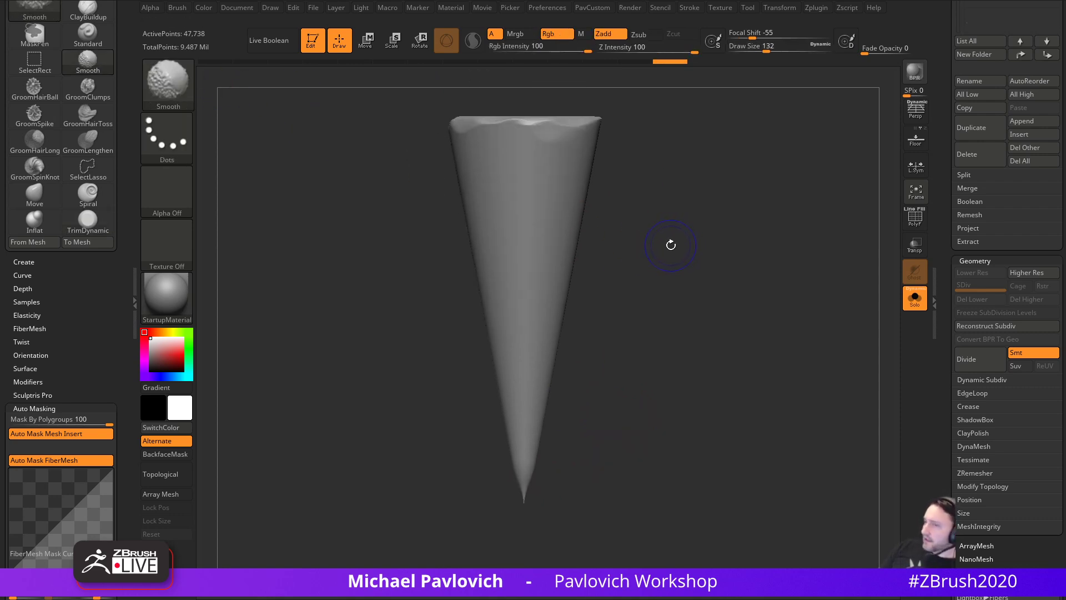
key(shift)
key(shift)
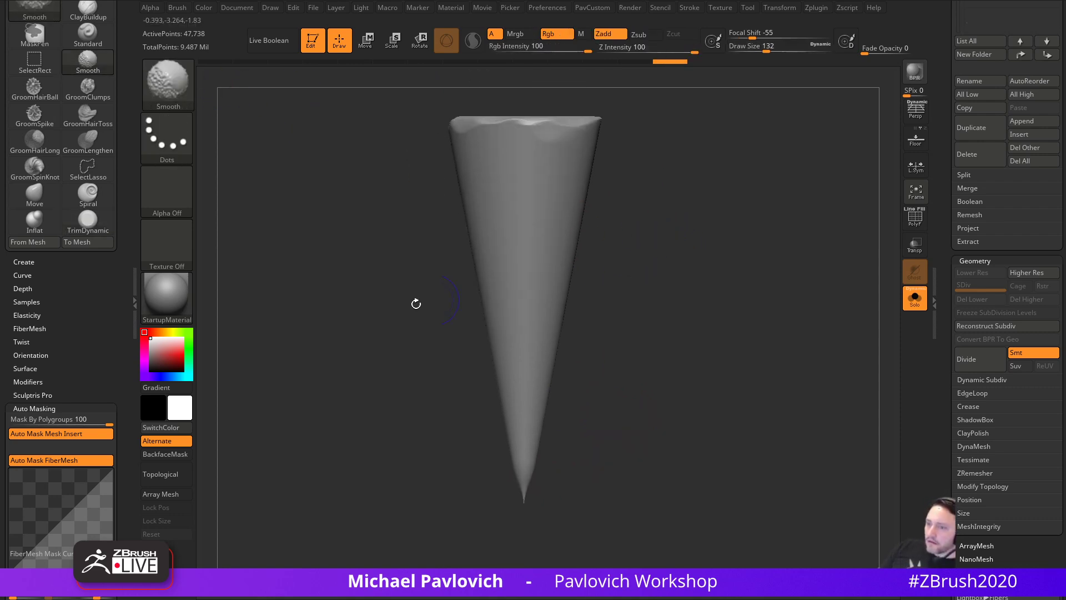
drag(88, 362, 87, 280)
drag(16, 338, 8, 333)
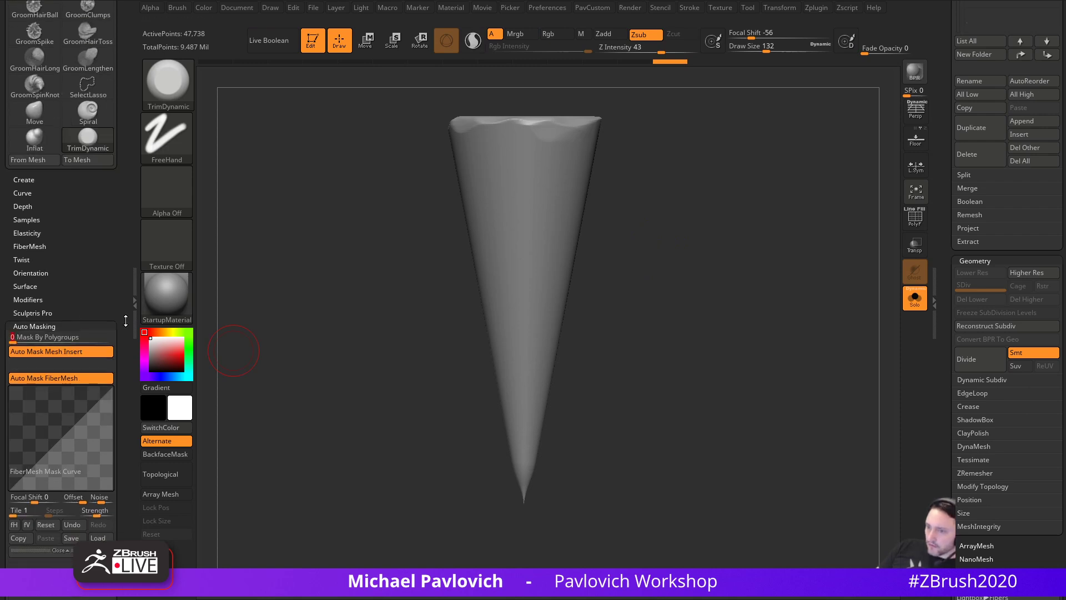
key(shift)
mouse_move(91, 295)
mouse_down()
mouse_move(90, 70)
mouse_move(90, 145)
mouse_up()
key(shift)
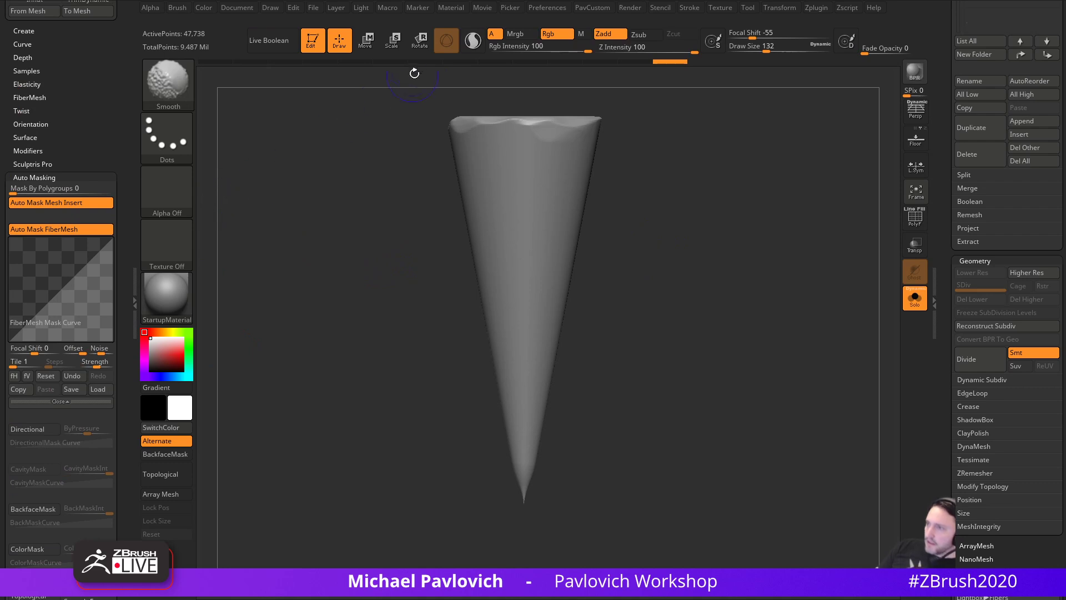
mouse_move(518, 483)
shift+mouse_down()
mouse_move(524, 502)
mouse_move(525, 488)
shift+mouse_up()
mouse_move(587, 465)
mouse_down()
mouse_move(585, 447)
mouse_move(543, 474)
mouse_up()
drag(770, 403, 765, 401)
- Try rounding off the cone's tip, undo it, and tilt the top toward view
click(916, 219)
mouse_move(765, 439)
alt+mouse_down()
mouse_move(775, 394)
mouse_move(773, 408)
alt+mouse_up()
mouse_move(538, 407)
shift+mouse_down()
mouse_move(553, 323)
mouse_move(536, 233)
mouse_move(538, 314)
shift+mouse_up()
key(ctrl+z)
alt+drag(759, 415, 762, 396)
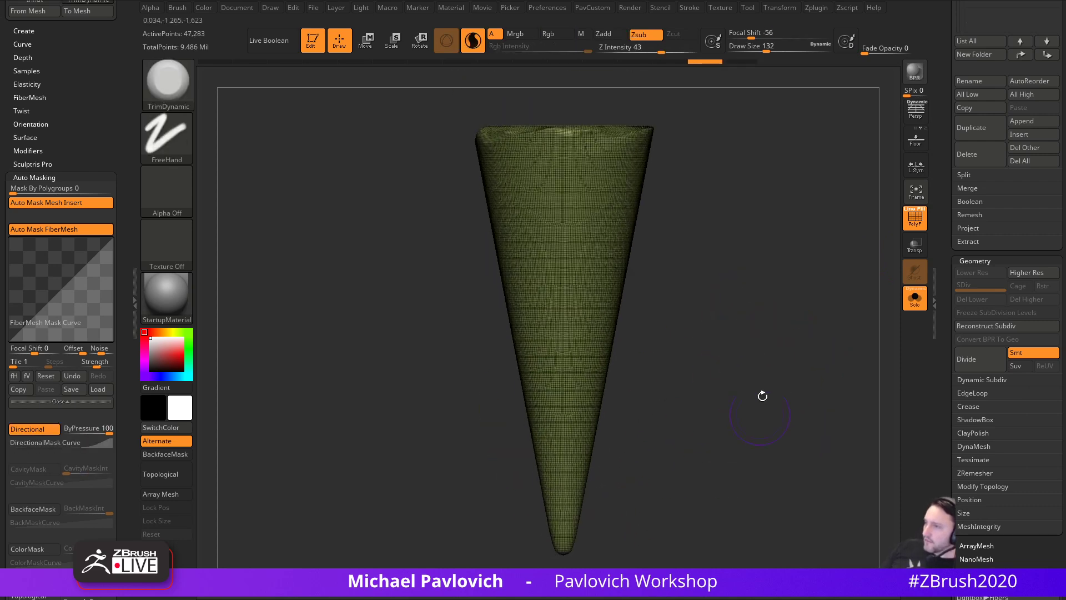
click(916, 219)
mouse_move(738, 334)
mouse_down()
mouse_move(720, 293)
mouse_move(730, 305)
mouse_move(559, 227)
mouse_move(631, 209)
mouse_up()
- With dynamic topology off and size 154, flatten the front rim, then open LightBox brushes
key(backslash)
key(s)
drag(623, 246, 616, 247)
mouse_move(555, 212)
mouse_down()
mouse_move(605, 226)
mouse_move(614, 207)
mouse_move(656, 204)
mouse_up()
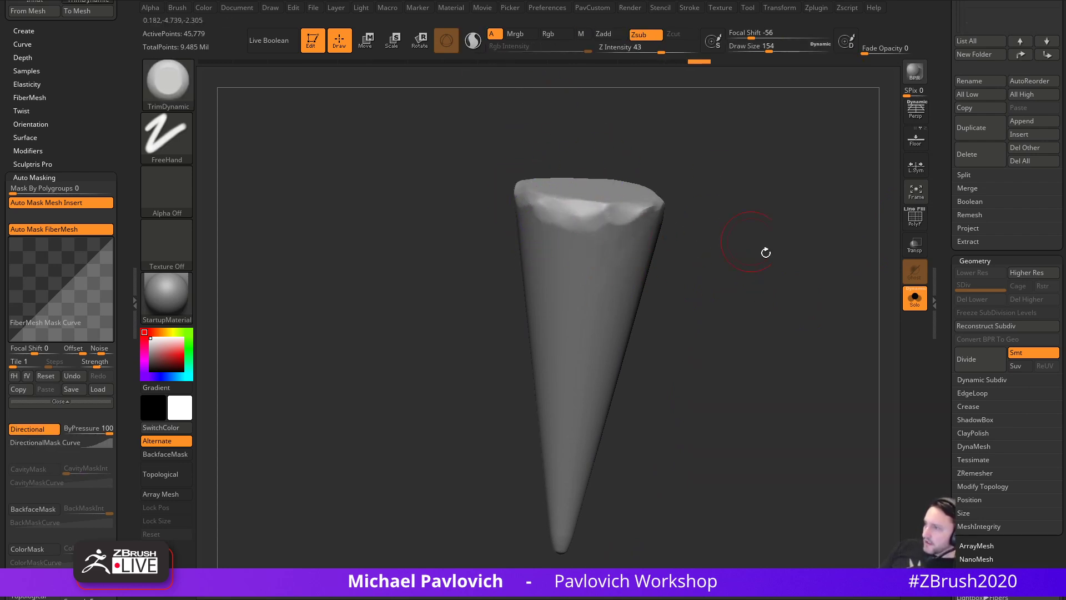
shift+drag(735, 235, 725, 267)
key(b)
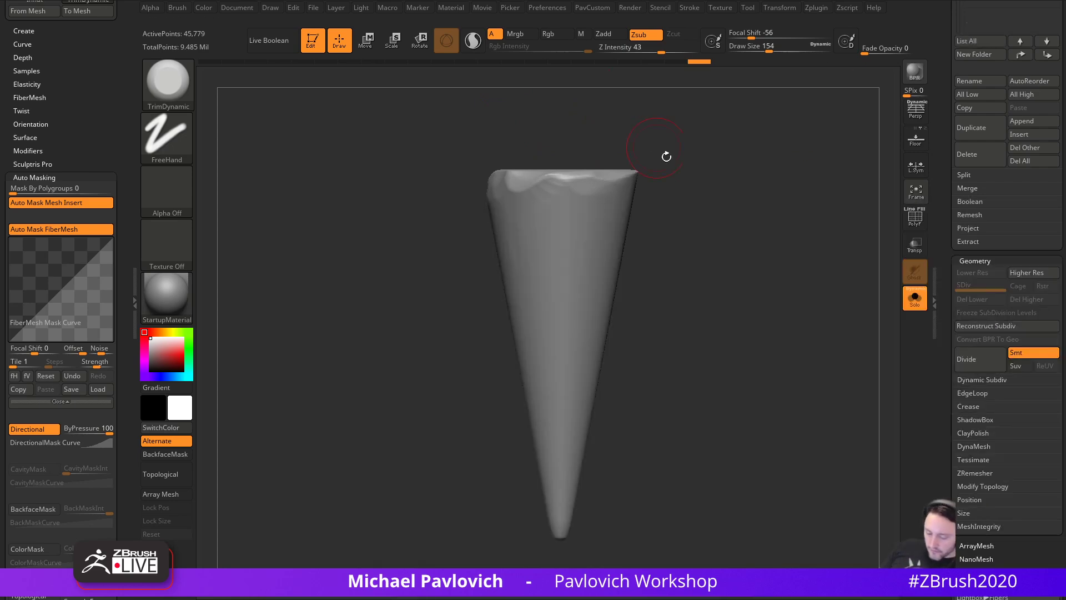
key(comma)
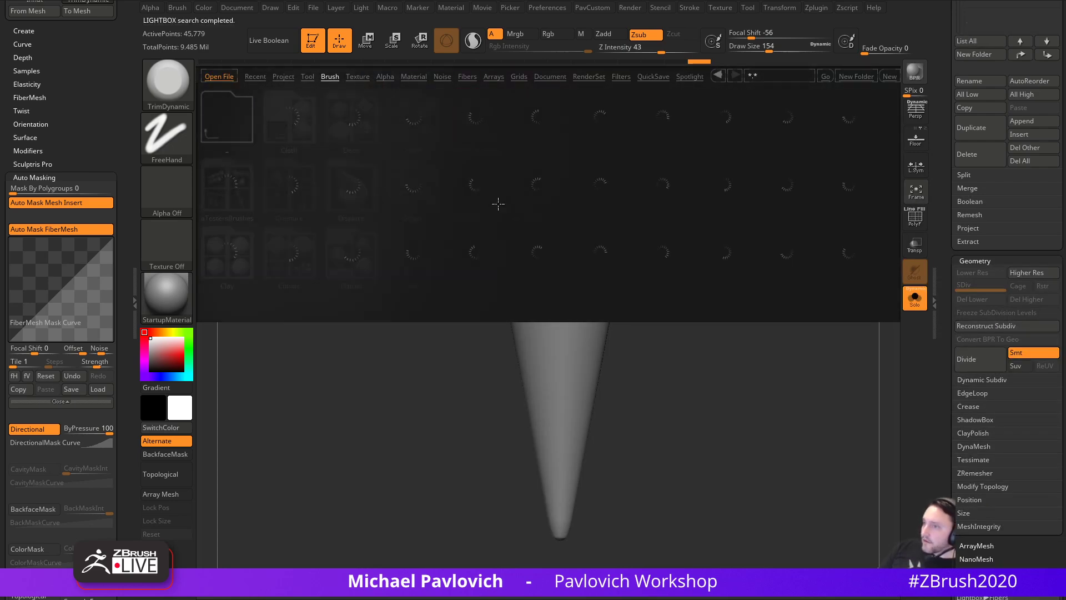
- Load the TrimSmoothBorder brush with Alpha 28 and set its size to 228
click(592, 230)
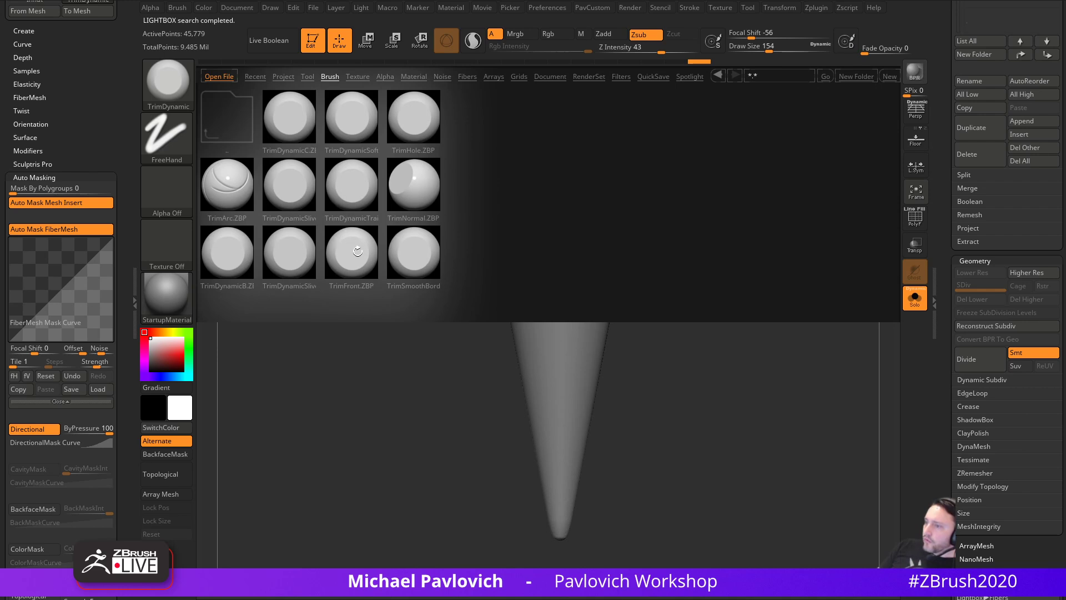
double_click(414, 257)
click(174, 190)
click(344, 200)
mouse_move(589, 256)
mouse_down()
mouse_move(596, 250)
mouse_move(540, 249)
mouse_move(530, 261)
mouse_move(544, 299)
mouse_up()
key(s)
click(592, 239)
key(bracketleft)
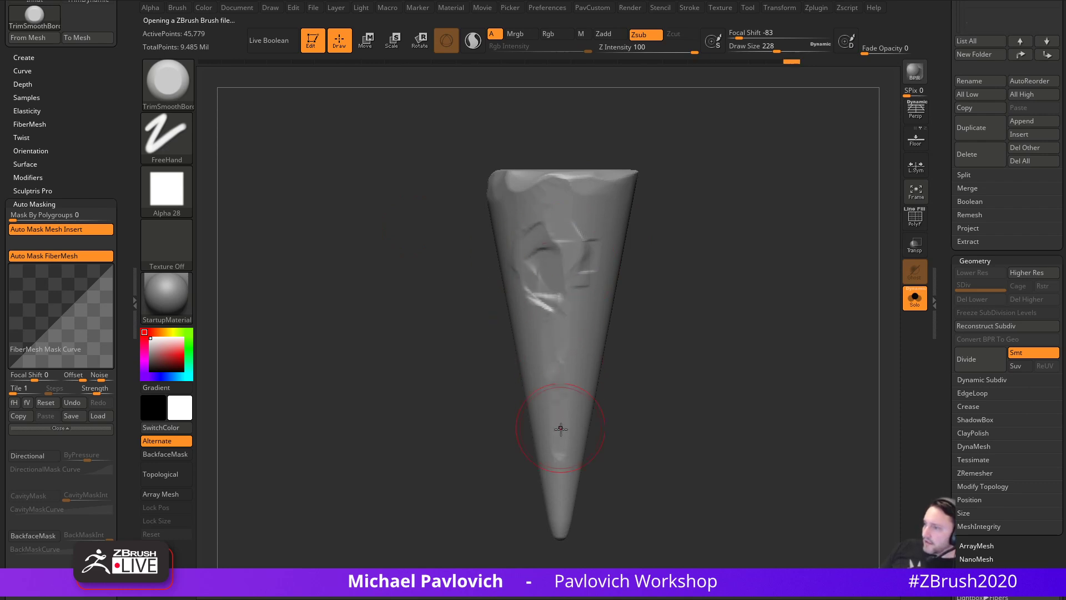
- Trim flat facets across the upper rim, the side and down the centre front
mouse_move(439, 283)
mouse_down()
mouse_move(504, 277)
mouse_move(520, 380)
mouse_up()
drag(508, 239, 514, 203)
drag(624, 184, 675, 186)
mouse_move(542, 194)
mouse_down()
mouse_move(548, 253)
mouse_move(575, 317)
mouse_move(571, 372)
mouse_up()
drag(615, 285, 646, 270)
mouse_move(514, 195)
mouse_down()
mouse_move(521, 232)
mouse_move(471, 197)
mouse_up()
shift+drag(610, 178, 657, 220)
mouse_move(519, 186)
mouse_down()
mouse_move(508, 193)
mouse_move(518, 201)
mouse_move(475, 195)
mouse_move(513, 222)
mouse_up()
drag(601, 255, 671, 254)
mouse_move(584, 204)
mouse_down()
mouse_move(557, 206)
mouse_move(563, 253)
mouse_up()
drag(660, 256, 632, 254)
drag(545, 217, 540, 294)
drag(562, 220, 560, 374)
- Flatten facets on the lower cone and reduce the brush size to 197
mouse_move(657, 321)
alt+mouse_down()
mouse_move(651, 298)
mouse_move(611, 280)
alt+mouse_up()
drag(572, 381, 573, 383)
alt+drag(660, 370, 592, 361)
drag(572, 339, 575, 384)
drag(555, 355, 562, 438)
key(s)
click(575, 413)
drag(574, 402, 571, 430)
- Trim the upper facets and flatten the top of the cone
drag(492, 365, 598, 265)
drag(558, 227, 520, 210)
drag(594, 178, 478, 159)
drag(564, 251, 529, 244)
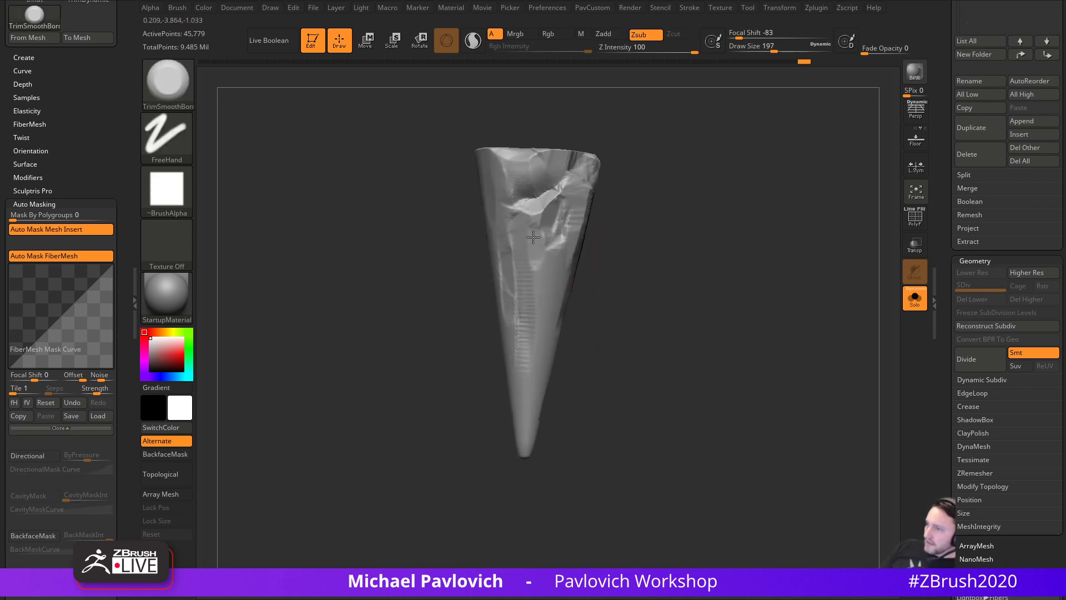
drag(593, 243, 624, 239)
drag(500, 176, 494, 197)
drag(562, 239, 597, 236)
mouse_move(468, 170)
mouse_down()
mouse_move(458, 179)
mouse_move(489, 351)
mouse_move(479, 336)
mouse_up()
- Flatten stepped planar bands down the front, the lower side and the tip
shift+drag(582, 300, 557, 284)
mouse_move(462, 238)
mouse_down()
mouse_move(475, 328)
mouse_move(469, 294)
mouse_up()
drag(451, 186, 453, 250)
drag(553, 238, 525, 294)
mouse_move(481, 304)
mouse_down()
mouse_move(486, 328)
mouse_move(489, 320)
mouse_up()
mouse_move(564, 350)
mouse_down()
mouse_move(536, 331)
mouse_move(523, 425)
mouse_up()
drag(581, 328, 626, 327)
- At brush size 182, flatten the lower cone and its front ridge
key(s)
mouse_move(519, 369)
mouse_down()
mouse_move(488, 369)
mouse_move(512, 419)
mouse_up()
shift+drag(577, 361, 547, 364)
key(s)
drag(499, 375, 509, 375)
drag(475, 330, 476, 371)
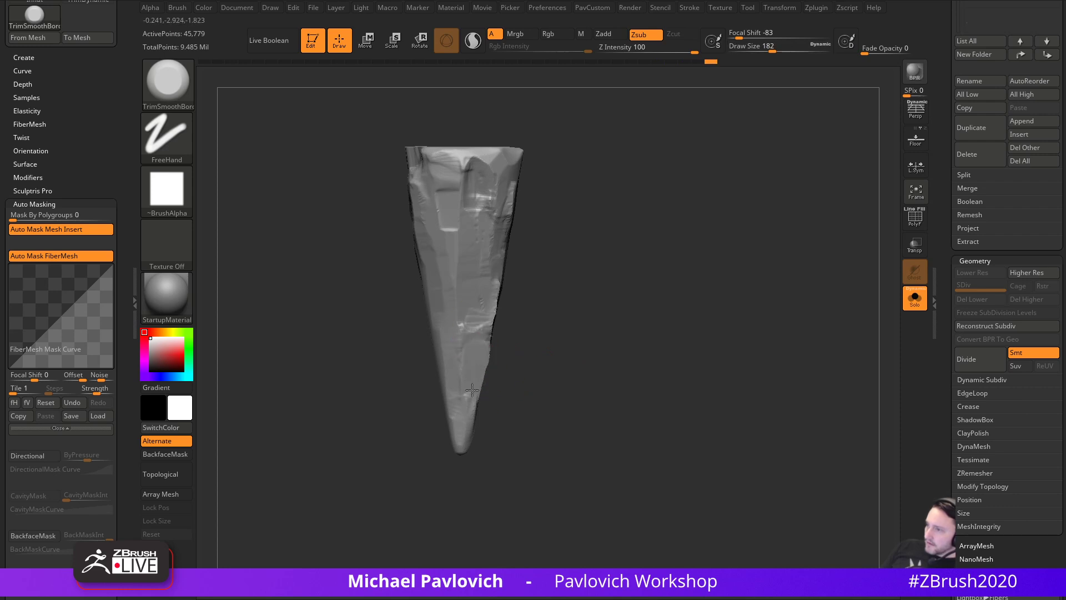
drag(460, 329, 476, 358)
mouse_move(559, 351)
mouse_down()
mouse_move(526, 350)
mouse_move(482, 374)
mouse_up()
drag(479, 286, 476, 308)
drag(567, 328, 533, 326)
drag(498, 289, 496, 303)
mouse_move(562, 344)
mouse_down()
mouse_move(530, 337)
mouse_move(523, 282)
mouse_up()
- Flatten more of the front ridge, the lower tip and a patch on another side
mouse_move(592, 289)
mouse_down()
mouse_move(561, 291)
mouse_move(550, 257)
mouse_up()
mouse_move(612, 330)
mouse_down()
mouse_move(580, 330)
mouse_move(546, 303)
mouse_up()
drag(615, 330, 573, 334)
mouse_move(531, 388)
mouse_down()
mouse_move(517, 427)
mouse_move(530, 417)
mouse_up()
mouse_move(518, 414)
mouse_down()
mouse_move(509, 388)
mouse_move(525, 382)
mouse_move(508, 420)
mouse_up()
mouse_move(640, 355)
mouse_down()
mouse_move(605, 318)
mouse_move(645, 361)
mouse_up()
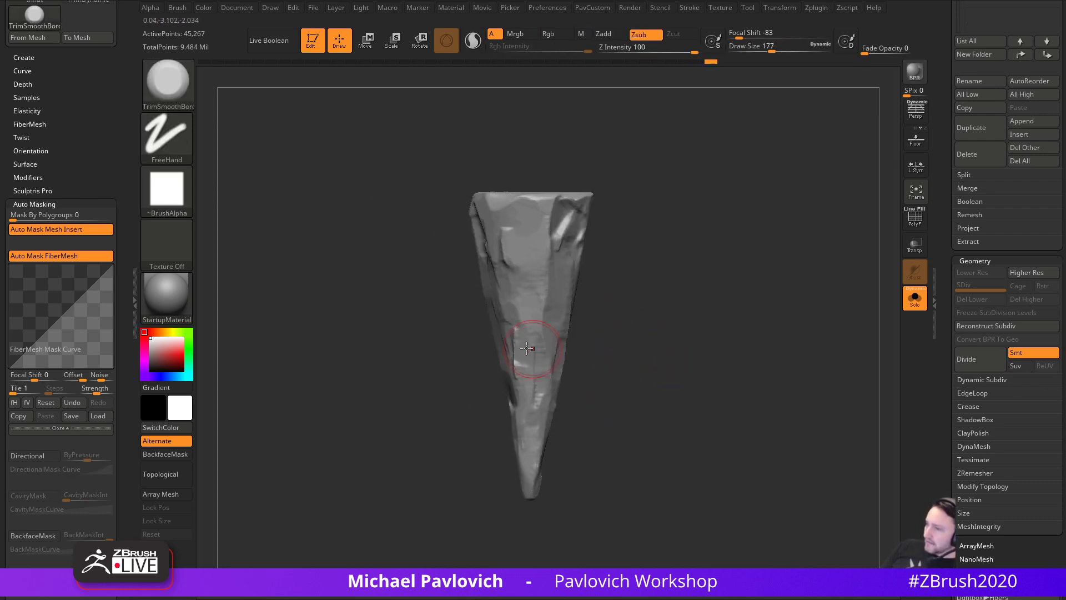
drag(573, 313, 504, 308)
mouse_move(590, 294)
mouse_down()
mouse_move(649, 276)
mouse_move(630, 298)
mouse_up()
drag(514, 306, 507, 298)
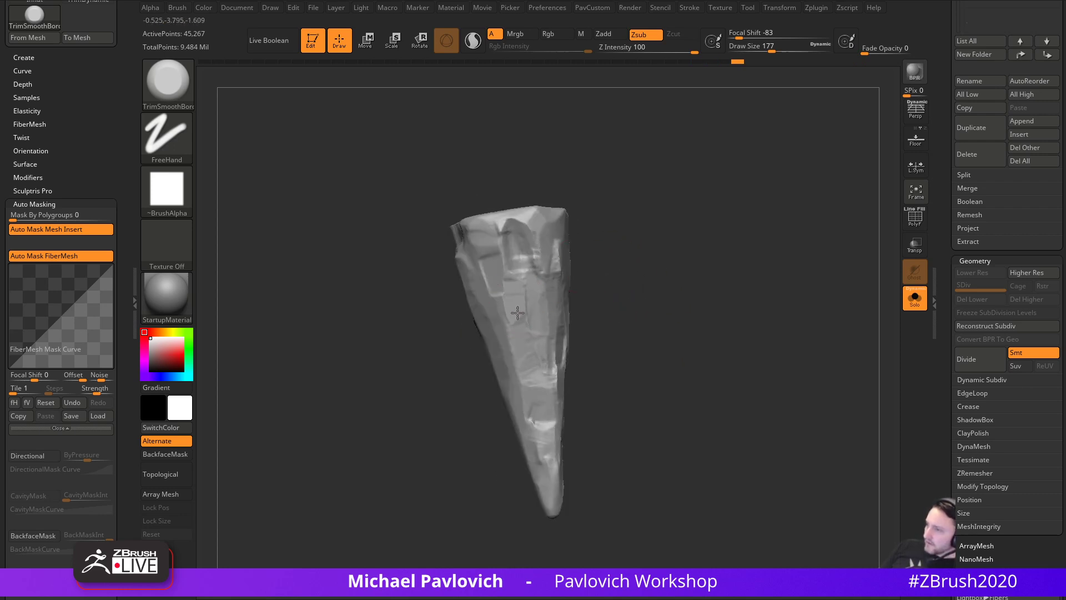
- Trim several spots along the cone's top edge
drag(498, 227, 494, 234)
mouse_move(651, 197)
mouse_down()
mouse_move(619, 196)
mouse_move(572, 226)
mouse_up()
alt+drag(572, 227, 619, 237)
drag(536, 224, 540, 224)
drag(606, 214, 662, 211)
drag(534, 256, 545, 280)
mouse_move(608, 251)
mouse_down()
mouse_move(658, 243)
mouse_move(624, 255)
mouse_up()
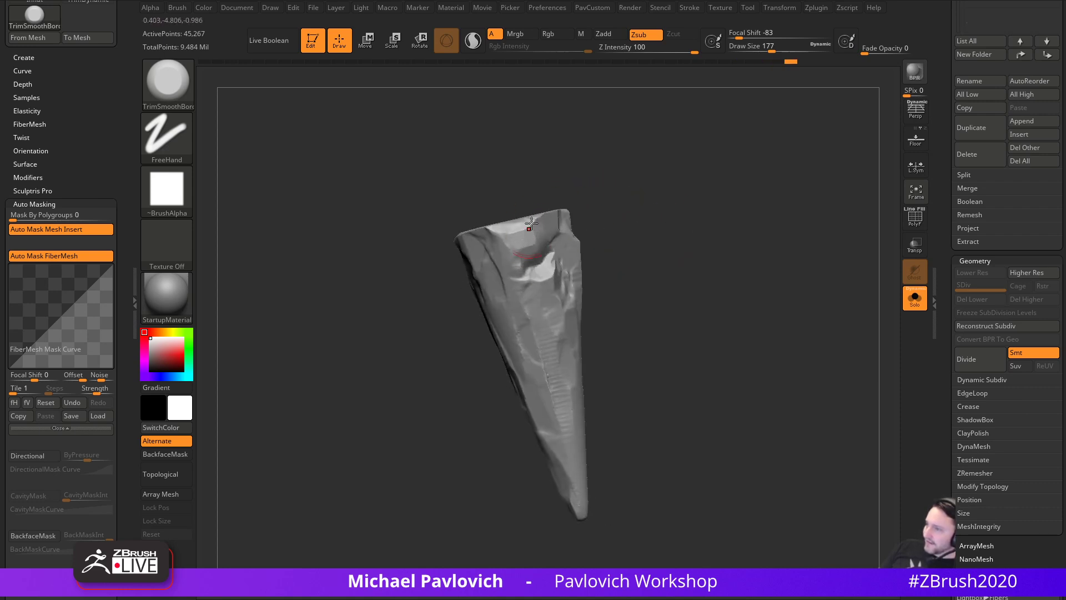
drag(511, 250, 505, 253)
- Finish trimming the top edge and carve grooves into the cone's face
drag(630, 219, 682, 214)
alt+drag(682, 215, 632, 221)
mouse_move(494, 244)
mouse_down()
mouse_move(497, 225)
mouse_move(447, 234)
mouse_up()
shift+drag(567, 222, 613, 216)
alt+drag(602, 264, 635, 246)
drag(470, 328, 456, 315)
drag(460, 320, 427, 260)
mouse_move(635, 291)
mouse_down()
mouse_move(583, 293)
mouse_move(705, 277)
mouse_move(709, 266)
mouse_up()
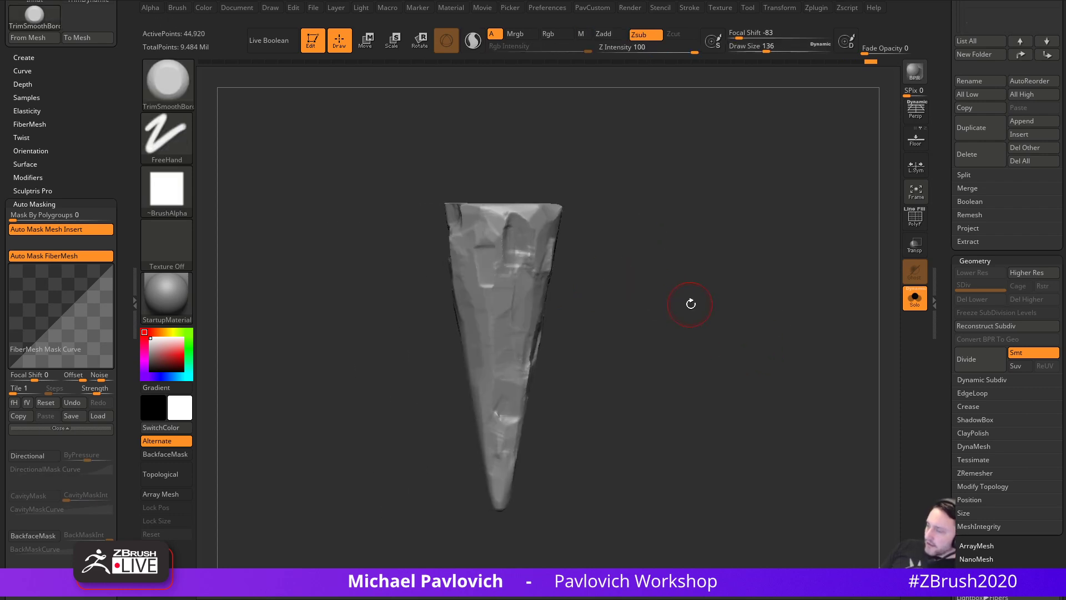
key(b)
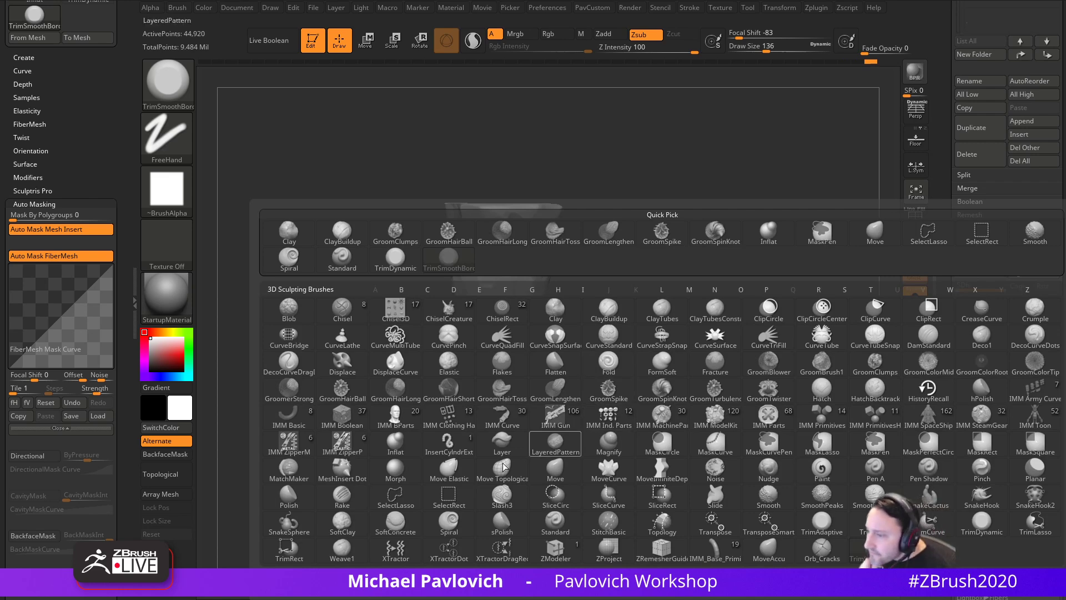
- Switch to the SoftConcrete brush and try rocky strokes near the cone's top, undoing them
click(404, 528)
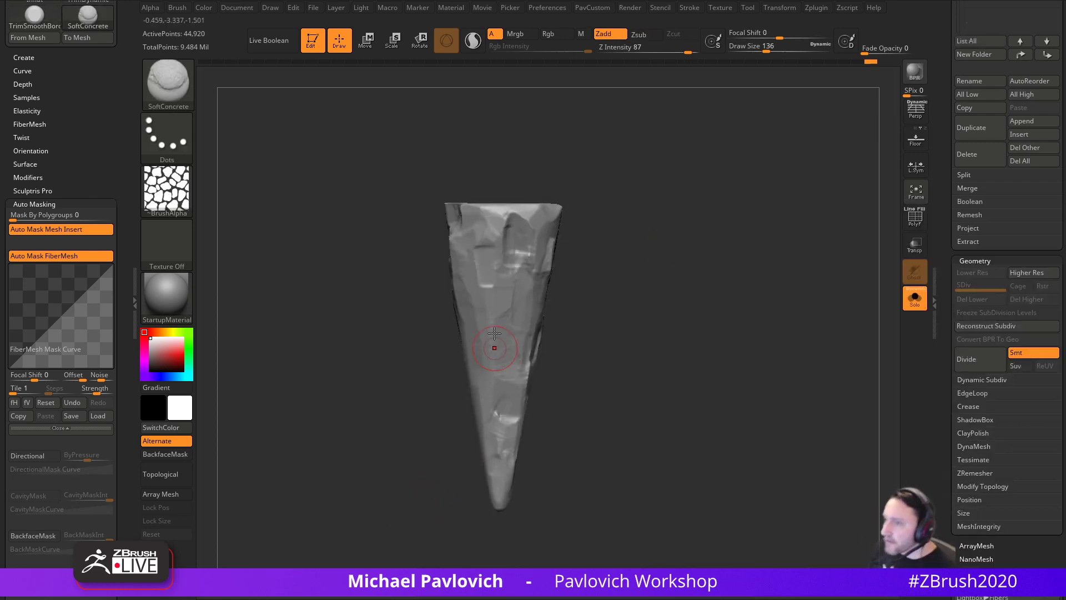
ctrl+right_drag(619, 197, 615, 220)
drag(477, 211, 476, 403)
key(ctrl+z)
key(s)
key(ctrl+z)
mouse_move(603, 356)
mouse_down()
mouse_move(678, 366)
mouse_move(629, 342)
mouse_up()
key(ctrl+z)
- Set the brush alpha to Alpha 06 and test a blob stroke, then undo it
key(ctrl+z)
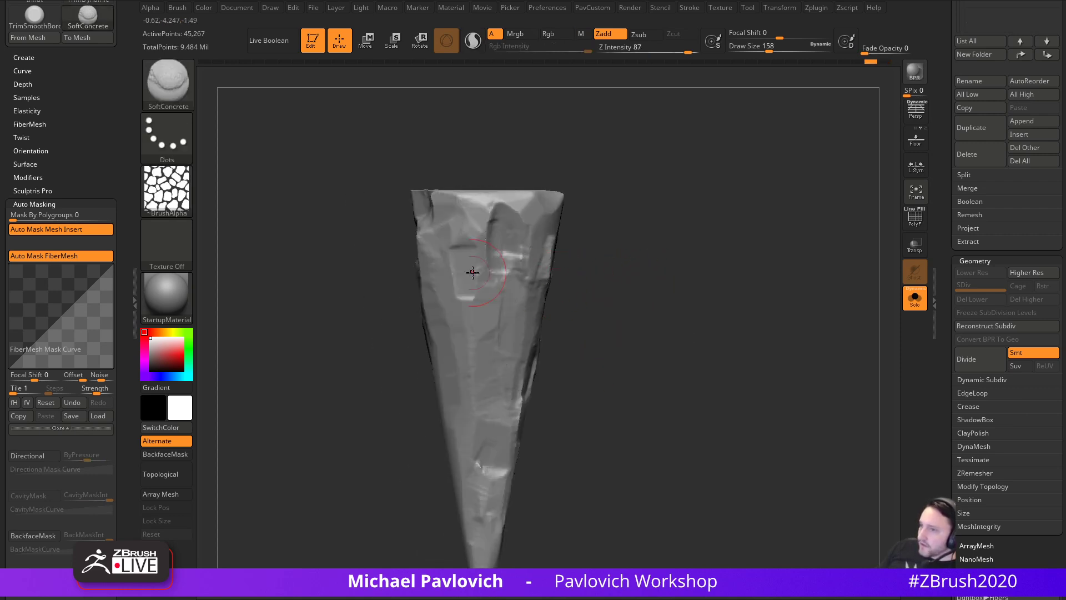
click(167, 189)
click(554, 245)
drag(469, 231, 476, 411)
key(ctrl+z)
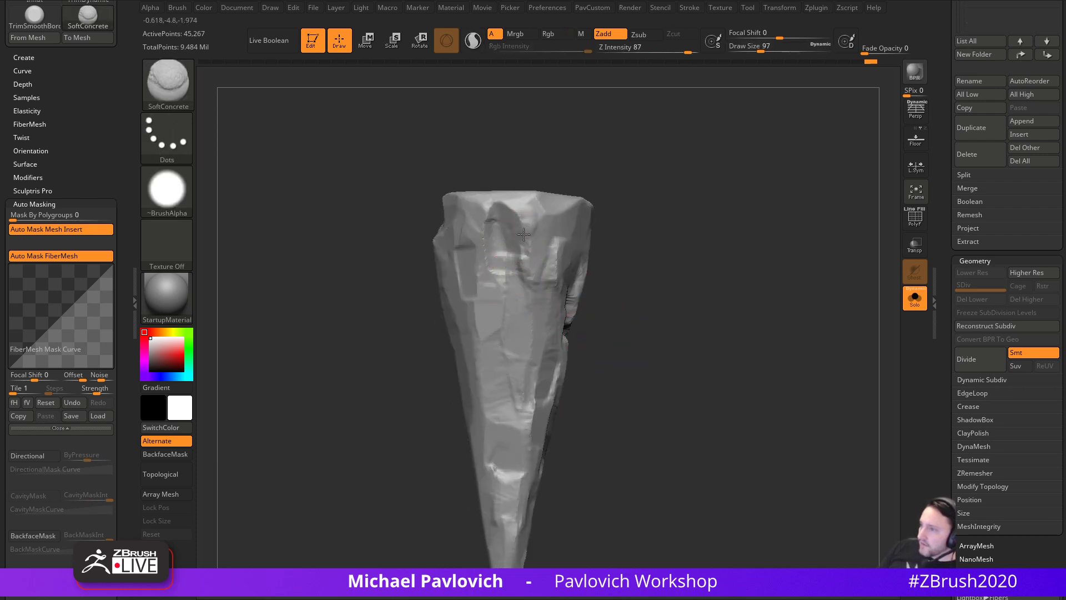
- Sculpt rounded blob chains down the cone's centre and front face while turning it
drag(519, 293, 516, 306)
drag(516, 342, 517, 382)
drag(597, 377, 480, 199)
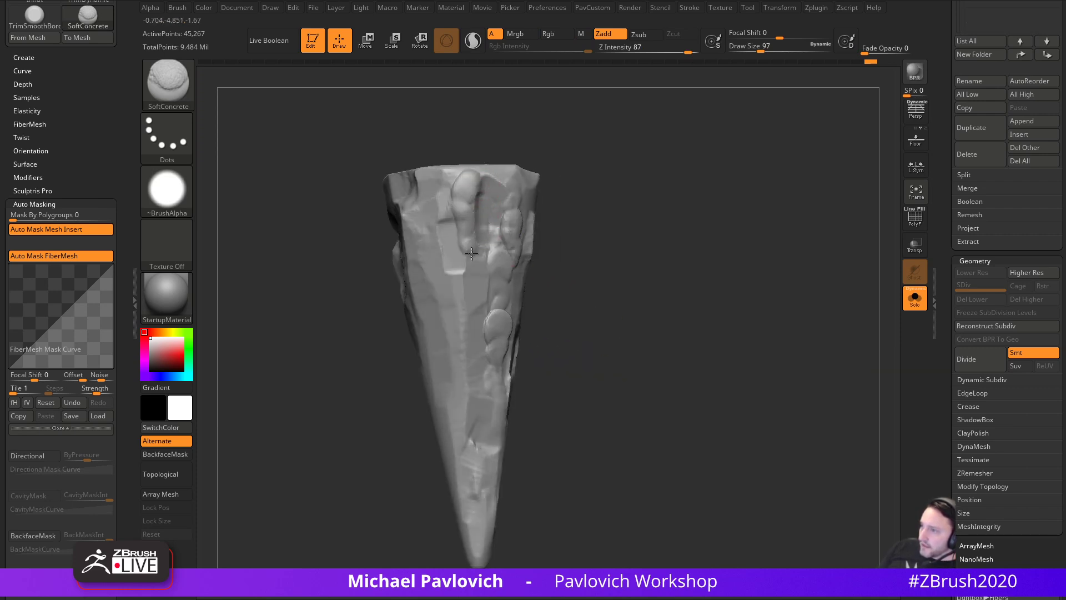
drag(488, 317, 478, 344)
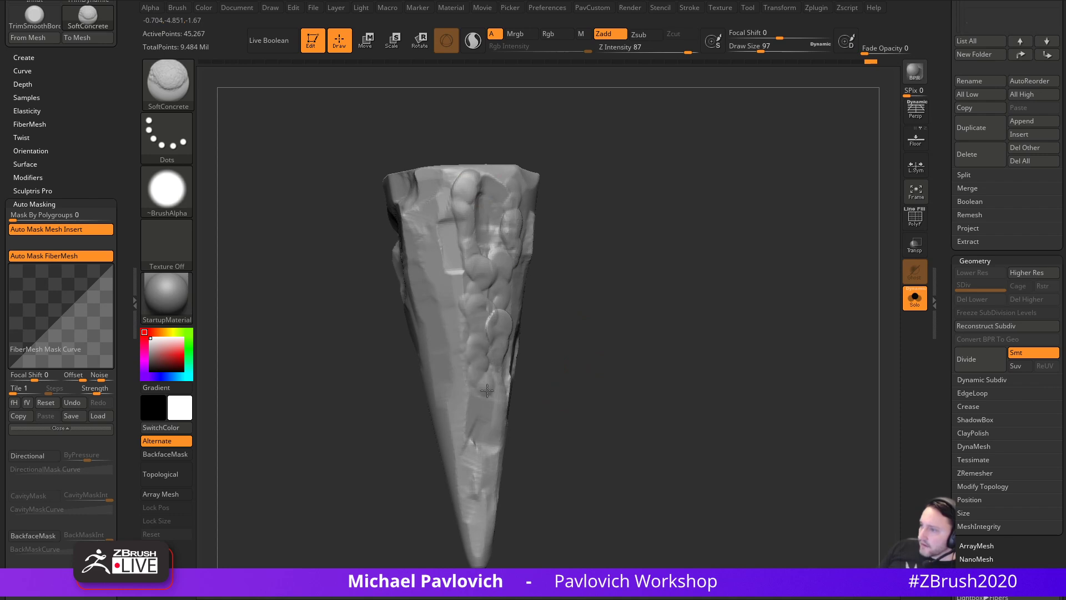
drag(600, 439, 575, 296)
mouse_move(523, 182)
mouse_down()
mouse_move(523, 306)
mouse_move(536, 344)
mouse_move(572, 388)
mouse_move(694, 282)
mouse_move(715, 288)
mouse_up()
drag(647, 248, 750, 258)
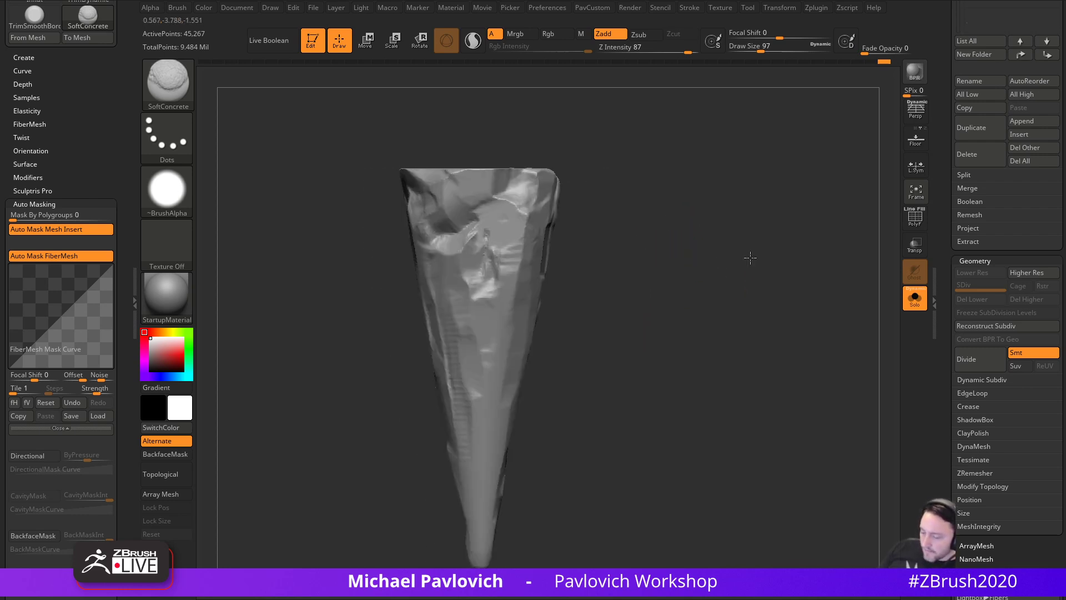
mouse_move(496, 203)
mouse_down()
mouse_move(527, 250)
mouse_move(510, 351)
mouse_up()
- Add clay blobs near the top and a clay ridge running down the front toward the tip
alt+drag(563, 378, 580, 341)
drag(519, 326, 513, 382)
mouse_move(592, 357)
alt+mouse_down()
mouse_move(611, 378)
mouse_move(636, 380)
alt+mouse_up()
mouse_move(505, 169)
mouse_down()
mouse_move(488, 198)
mouse_move(509, 253)
mouse_move(505, 289)
mouse_up()
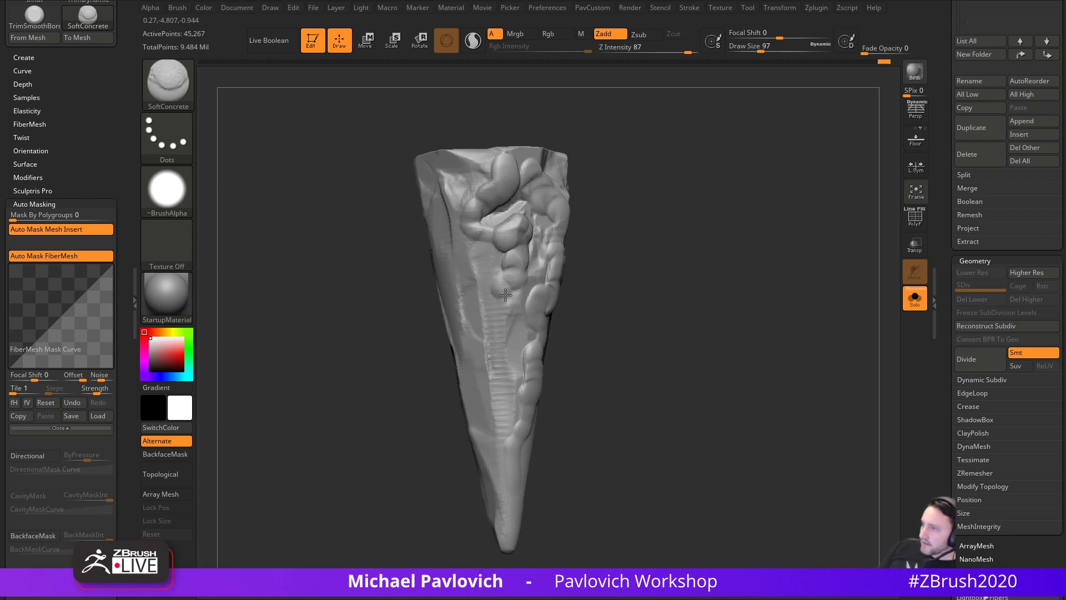
shift+drag(561, 345, 589, 266)
drag(470, 181, 480, 257)
drag(470, 370, 450, 504)
- Build more blob chains from rim to mid-height and on the upper right front
drag(562, 340, 615, 338)
drag(468, 147, 463, 441)
drag(647, 326, 603, 324)
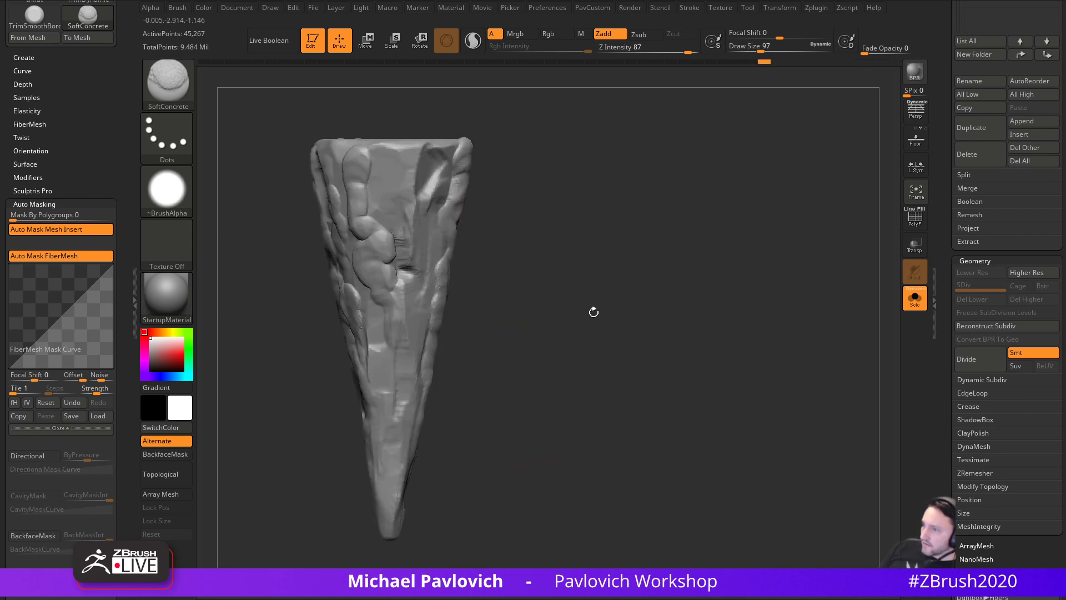
drag(410, 159, 406, 349)
mouse_move(561, 294)
mouse_down()
mouse_move(608, 292)
mouse_move(636, 269)
mouse_up()
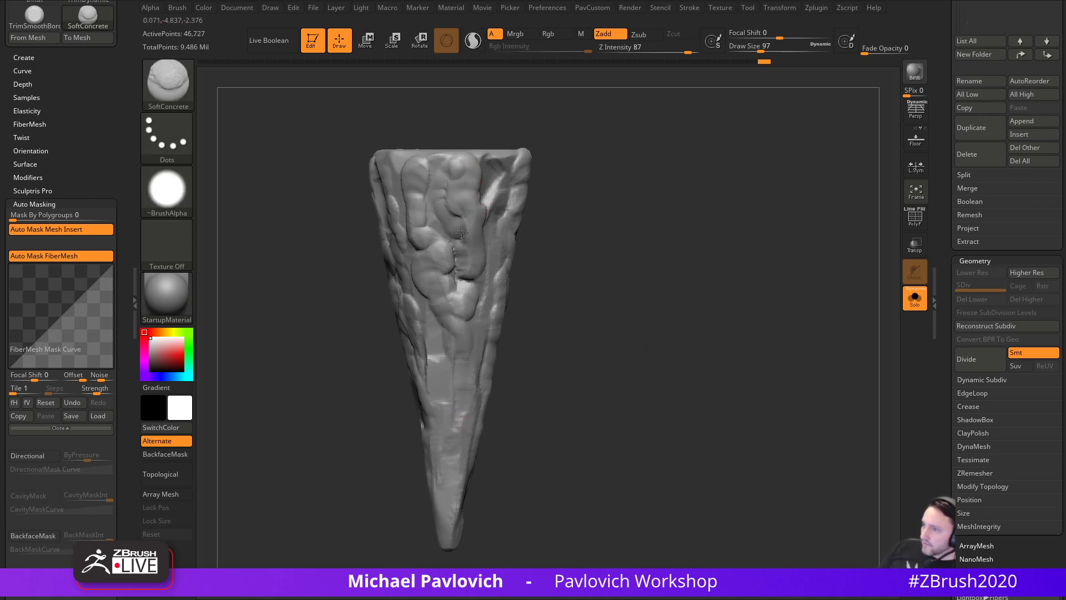
mouse_move(568, 232)
mouse_down()
mouse_move(496, 248)
mouse_move(493, 279)
mouse_up()
mouse_move(490, 171)
mouse_down()
mouse_move(489, 191)
mouse_move(519, 185)
mouse_up()
- Layer clay blobs over the upper right and down the front face toward the tip
mouse_move(568, 275)
mouse_down()
mouse_move(599, 259)
mouse_move(556, 225)
mouse_up()
drag(416, 166, 390, 243)
alt+drag(476, 183, 577, 209)
drag(442, 191, 475, 327)
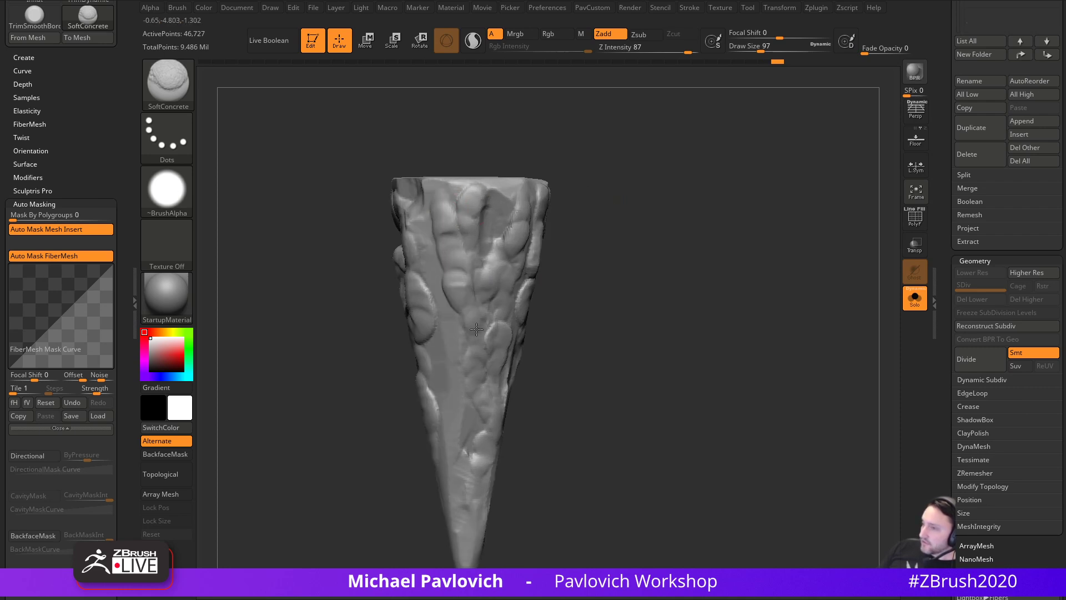
drag(542, 338, 522, 339)
drag(431, 188, 446, 503)
drag(535, 352, 549, 313)
drag(444, 326, 454, 435)
drag(545, 382, 591, 353)
drag(454, 255, 458, 406)
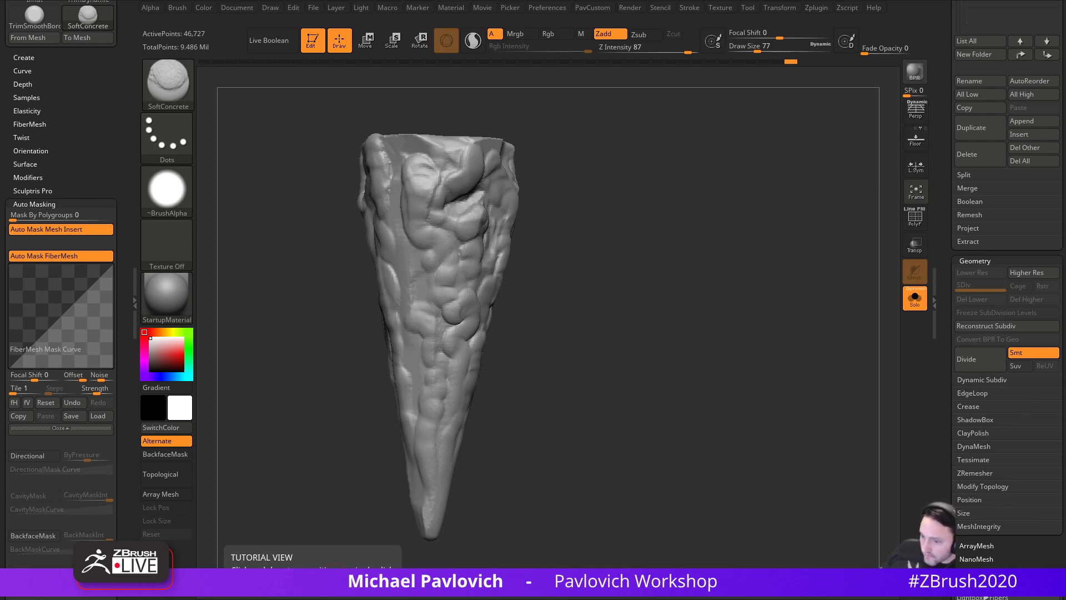
- Preview the 7 Days to Die, rich-stalactite cave and Buchan Caves images
drag(1065, 139, 675, 41)
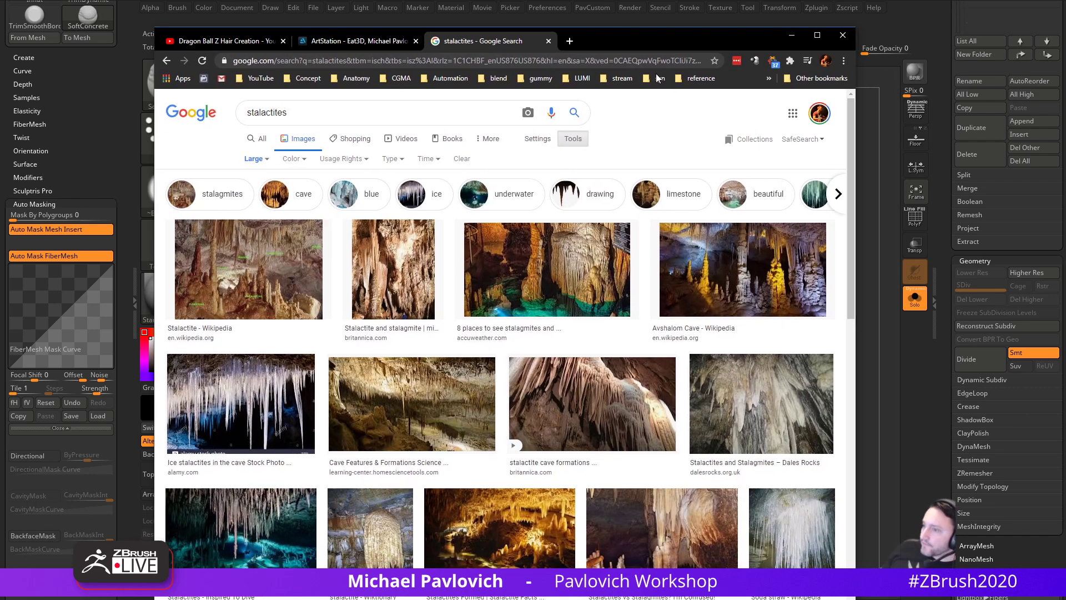
scroll(555, 356, down, 4)
scroll(554, 356, down, 5)
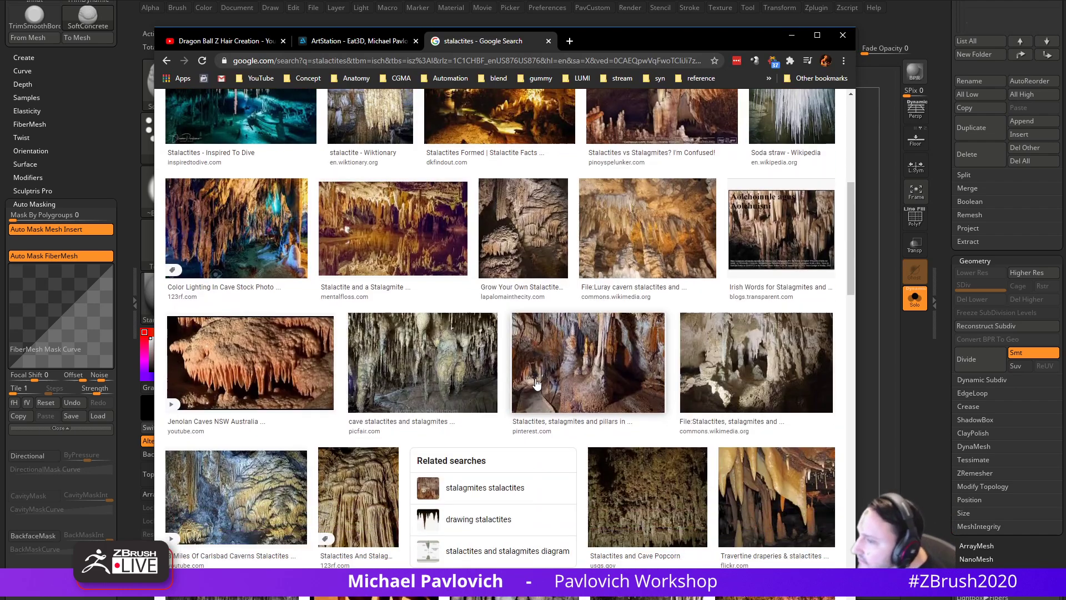
scroll(502, 410, down, 2)
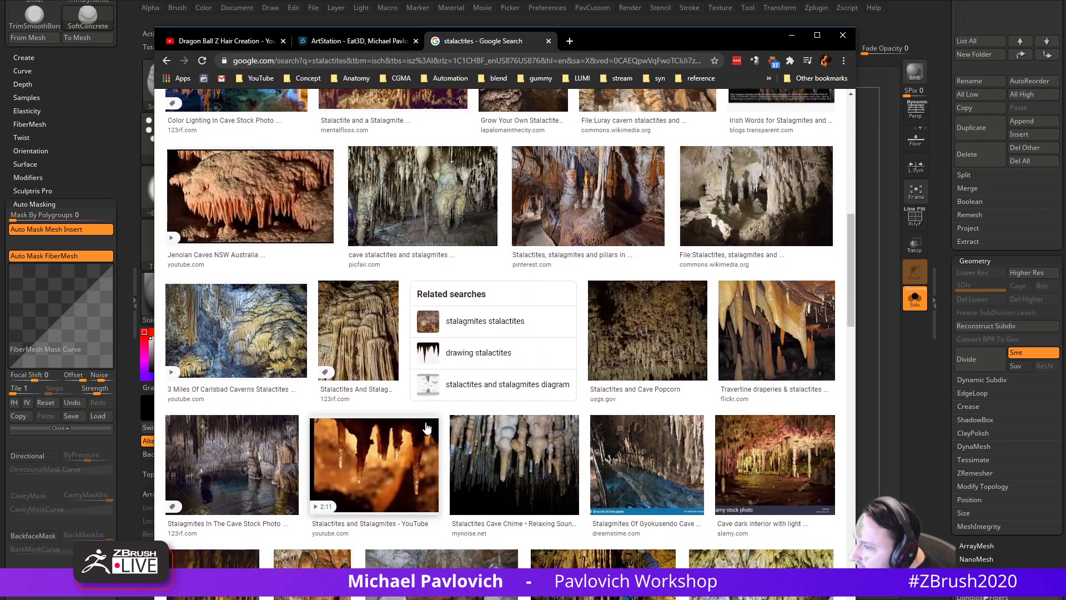
scroll(430, 425, down, 4)
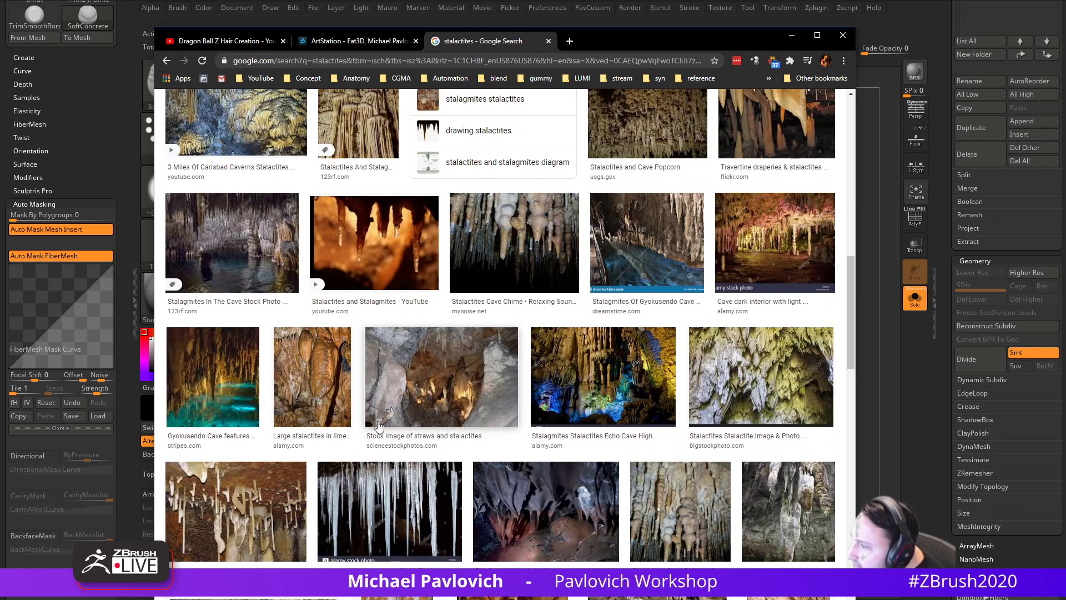
scroll(377, 425, down, 3)
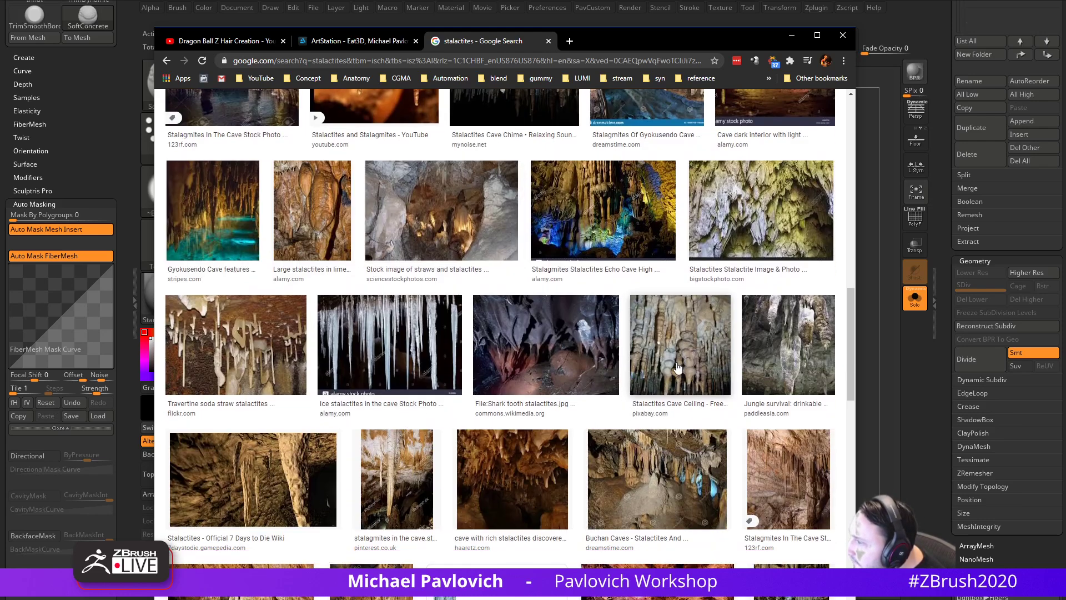
scroll(678, 368, down, 3)
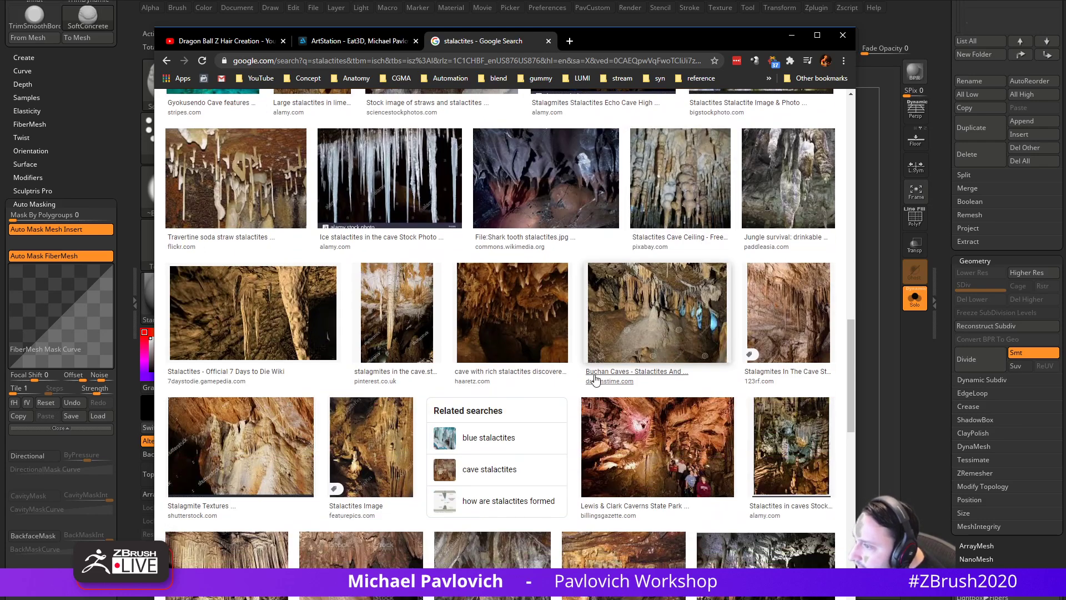
click(299, 324)
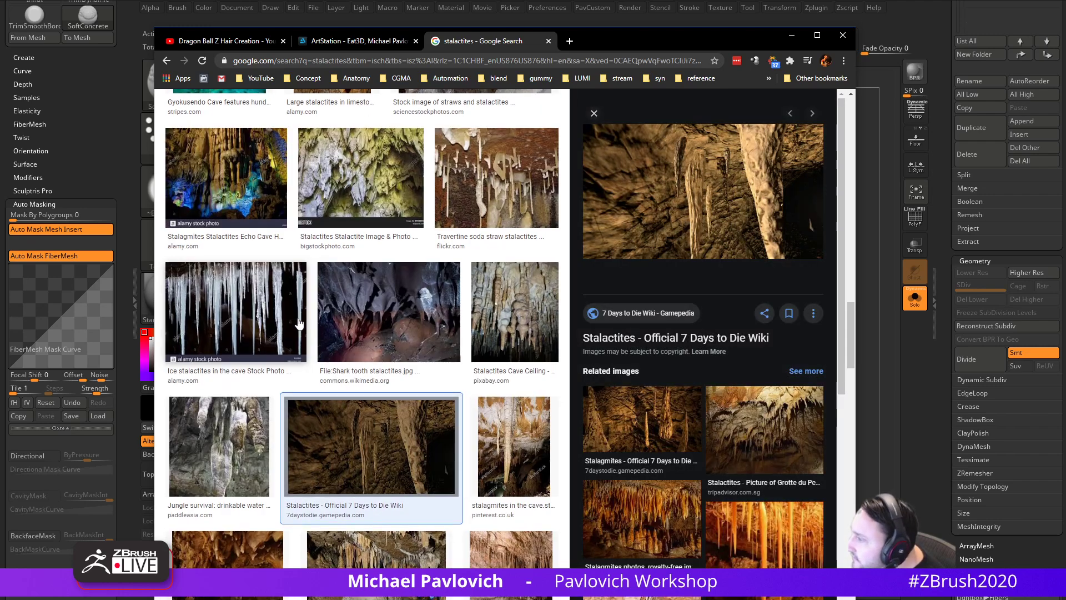
scroll(299, 323, down, 3)
click(223, 394)
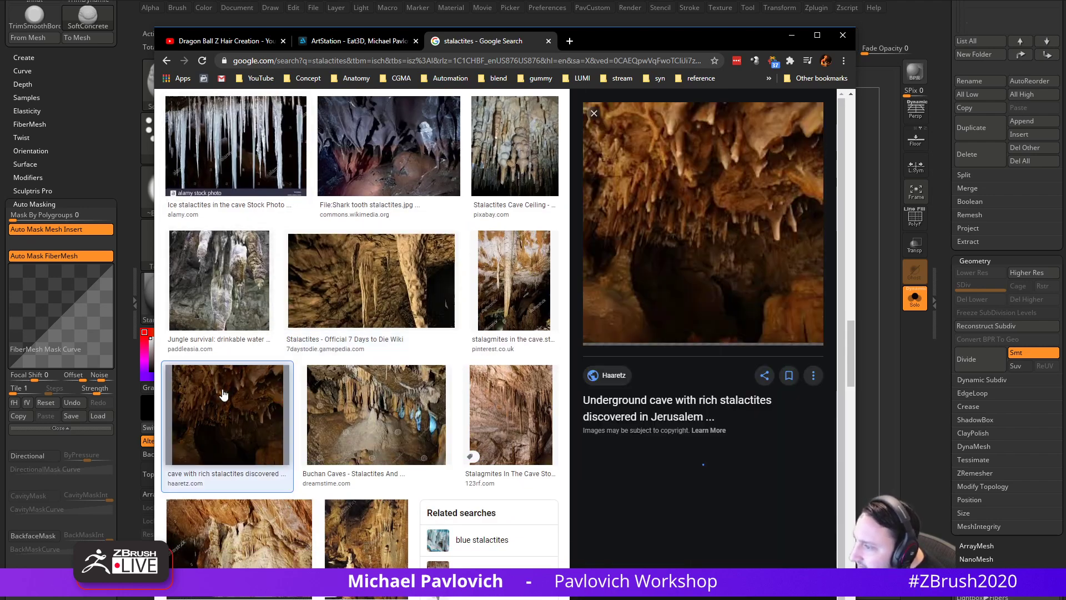
click(345, 395)
- Preview the Cave quest, Bermuda Crystal Cave and depositphotos stalactite images
scroll(300, 389, down, 10)
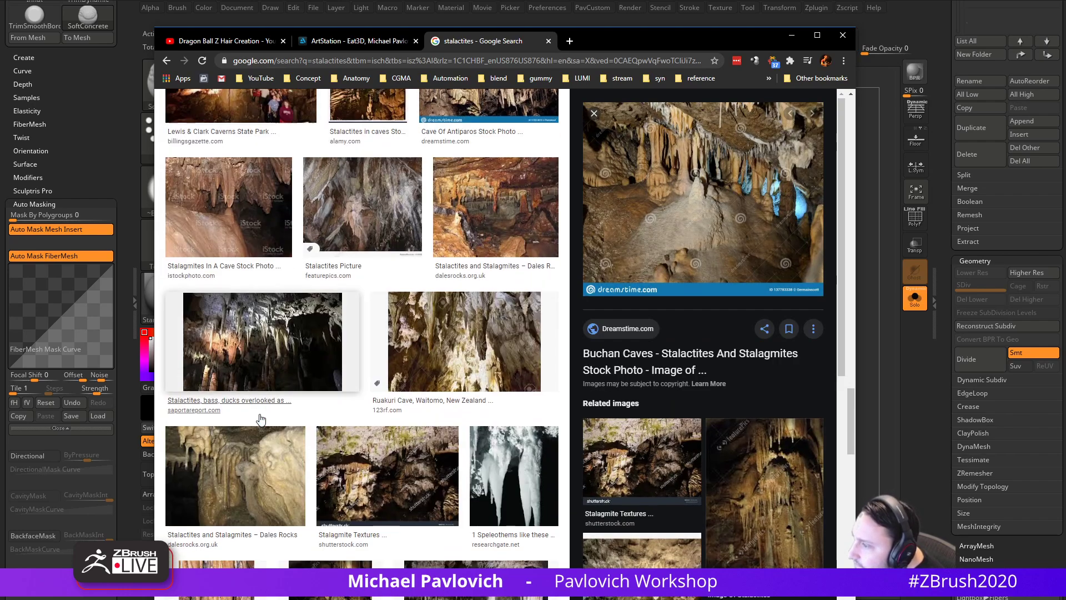
scroll(261, 419, down, 3)
scroll(261, 422, down, 3)
click(496, 397)
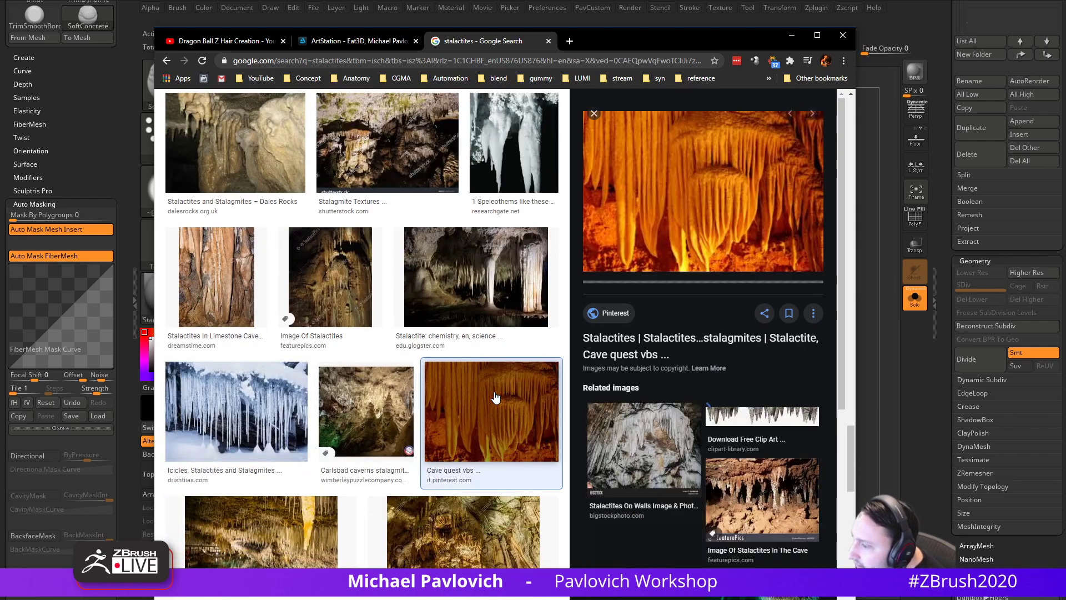
scroll(496, 398, down, 5)
click(278, 264)
scroll(278, 264, down, 5)
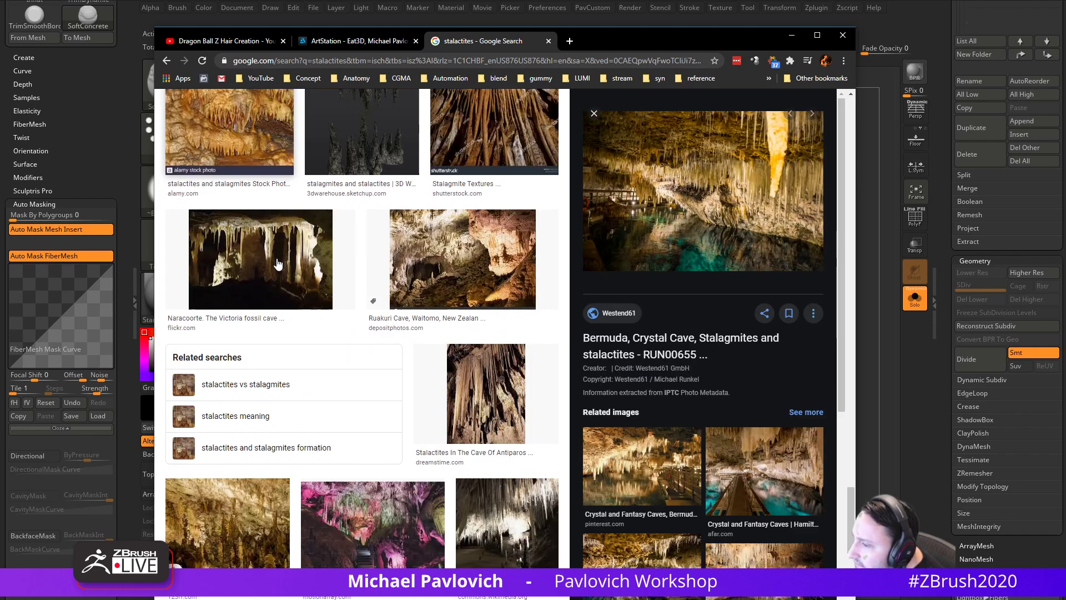
scroll(278, 265, down, 15)
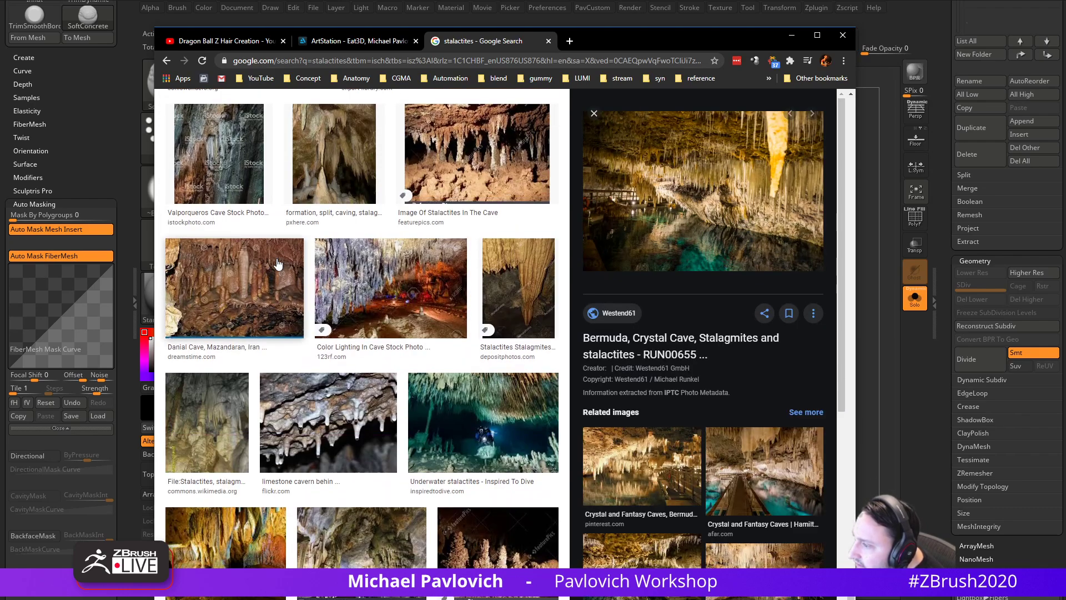
click(542, 282)
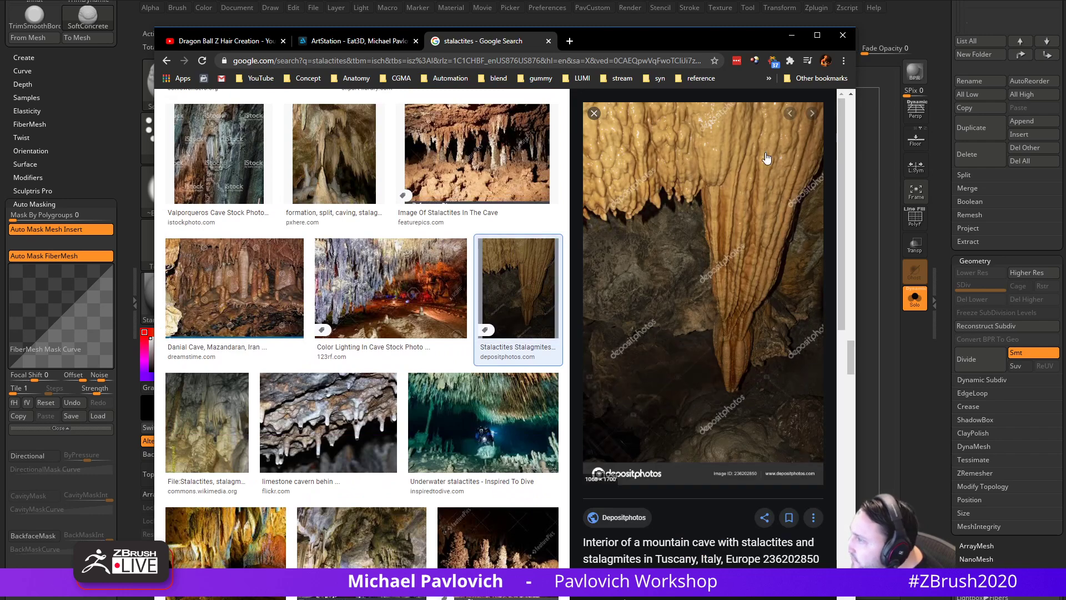
- Preview the Frasassi concretions, Mammoth Cave drapery and Frasassi columns photos
scroll(389, 277, down, 4)
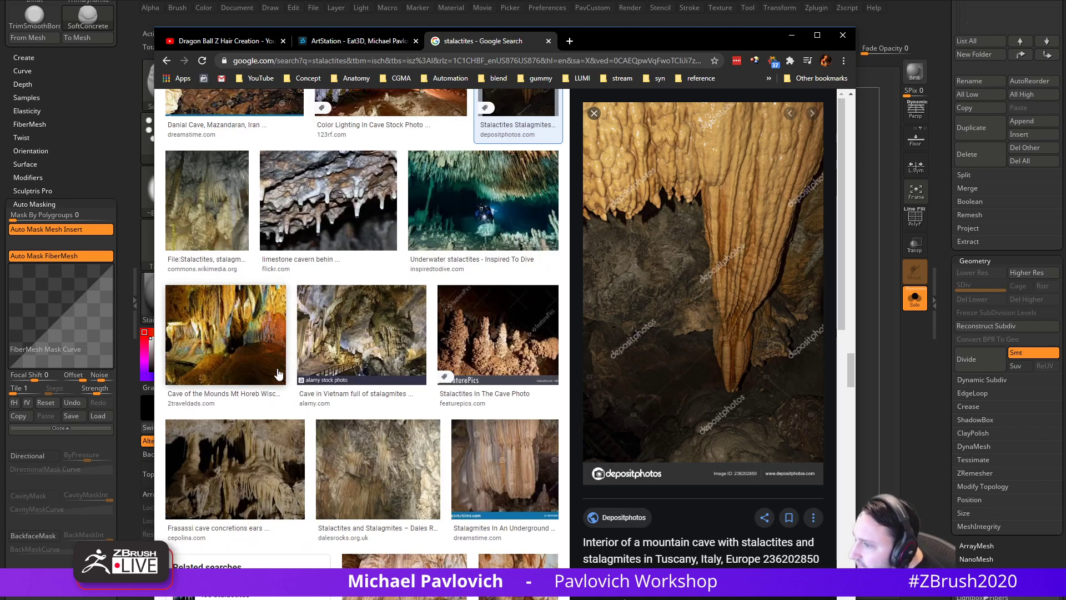
scroll(290, 200, down, 3)
click(249, 293)
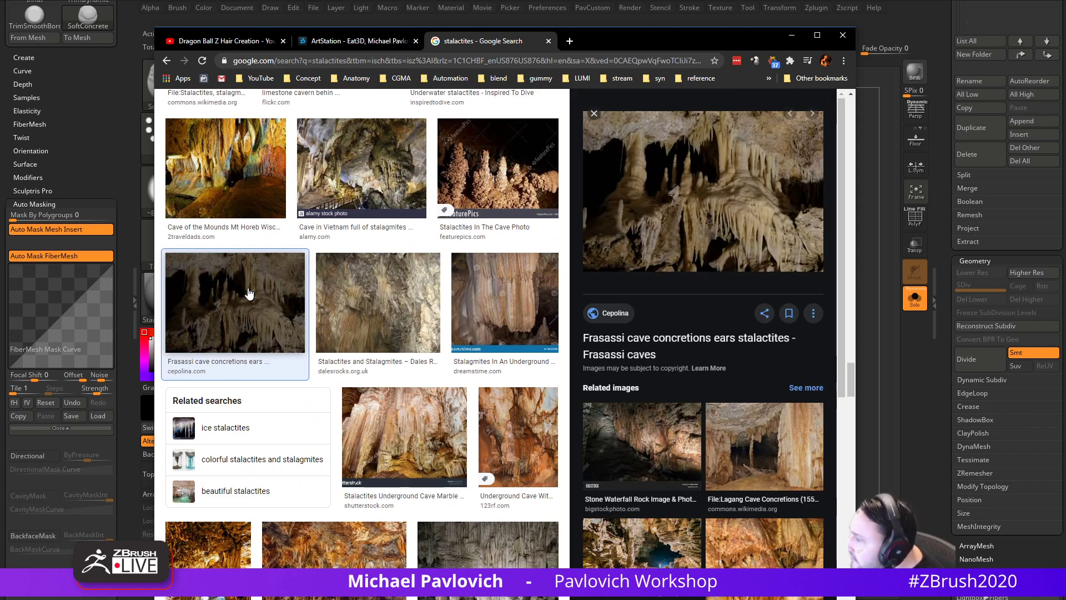
scroll(454, 384, down, 7)
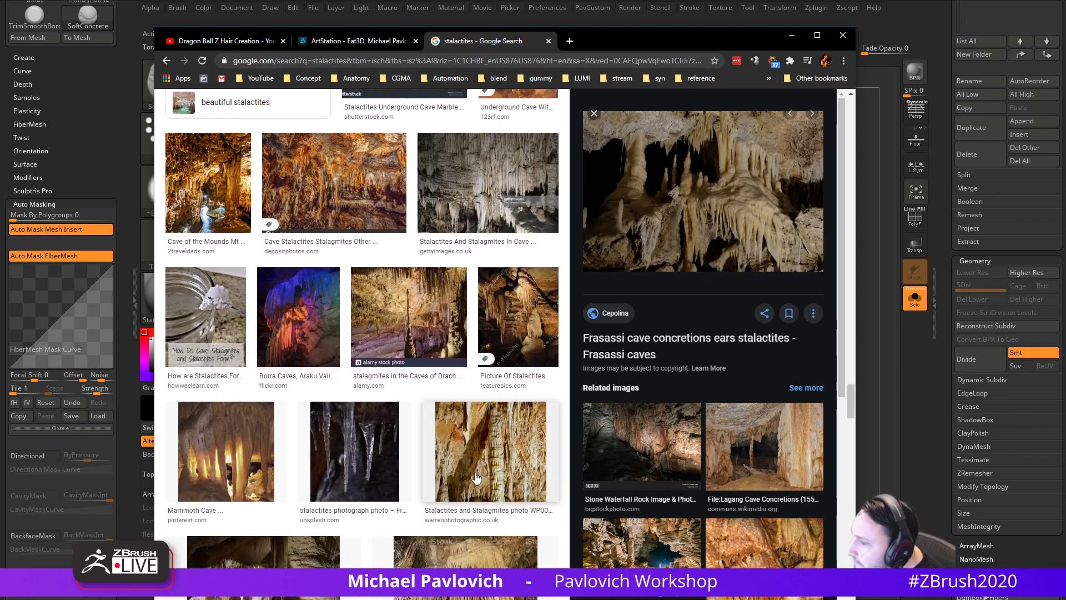
click(230, 455)
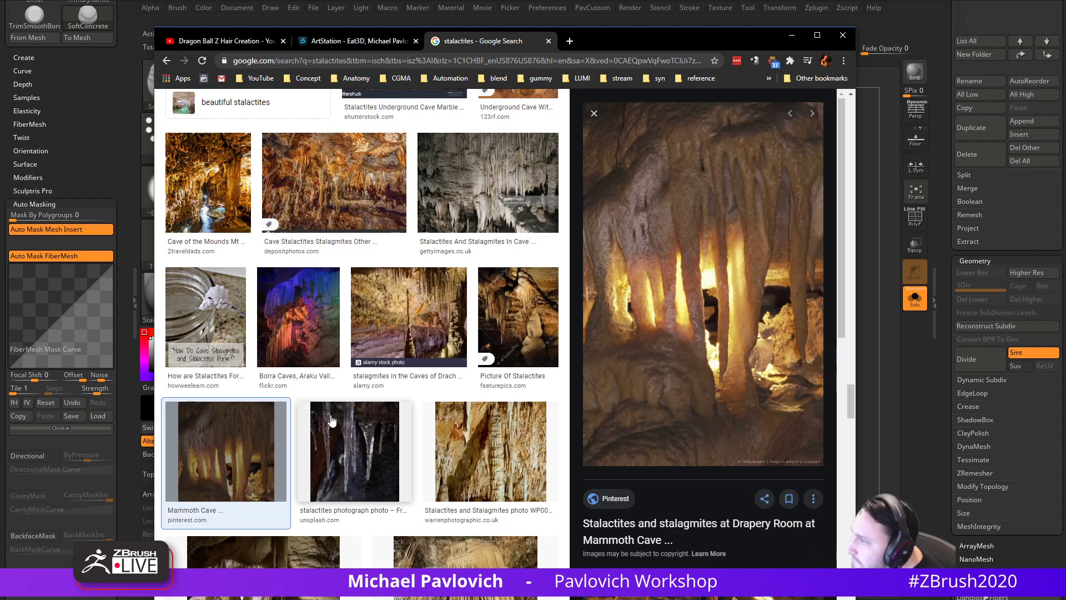
scroll(332, 420, down, 5)
click(268, 289)
scroll(267, 288, down, 5)
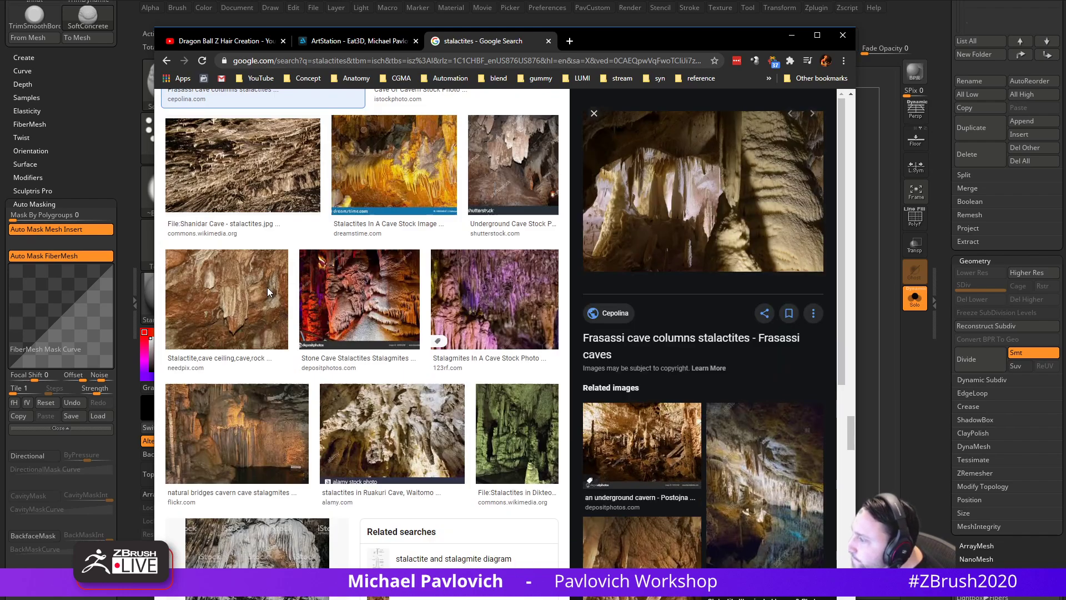
scroll(268, 287, down, 4)
scroll(267, 287, down, 3)
scroll(267, 288, down, 10)
scroll(263, 294, up, 20)
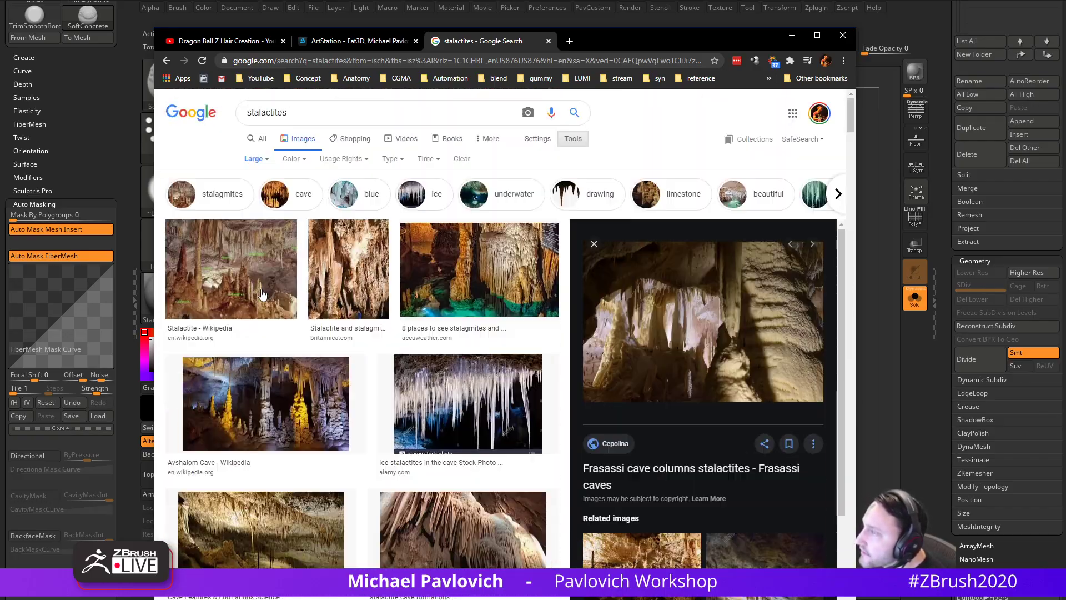
- Change the size filter to Any size and preview the Ancient Rainfall and Carlsbad Caverns photos
click(270, 161)
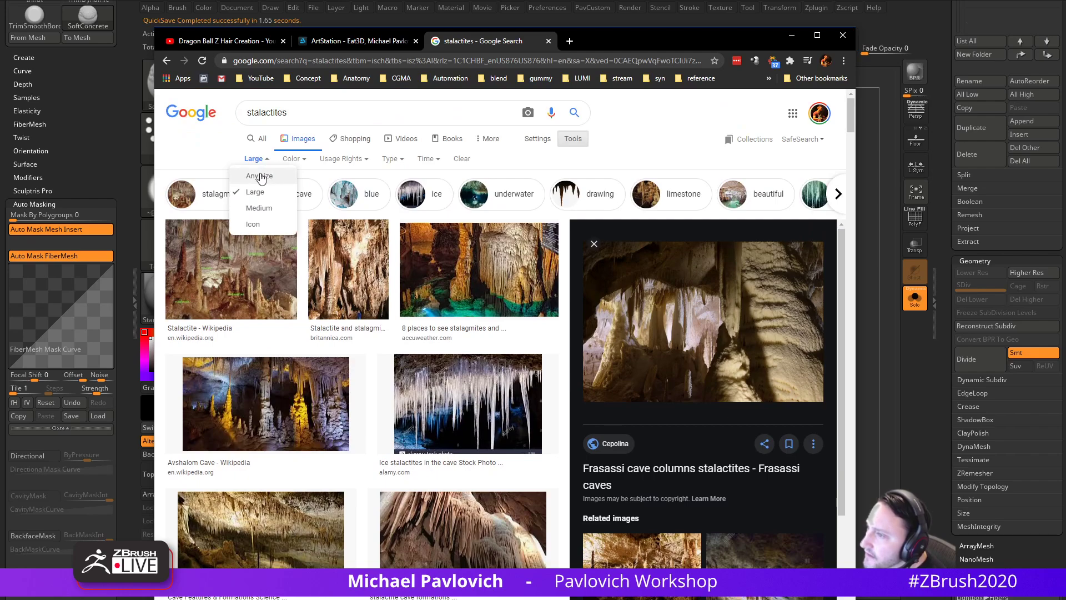
click(261, 177)
scroll(344, 300, down, 1)
scroll(355, 317, down, 8)
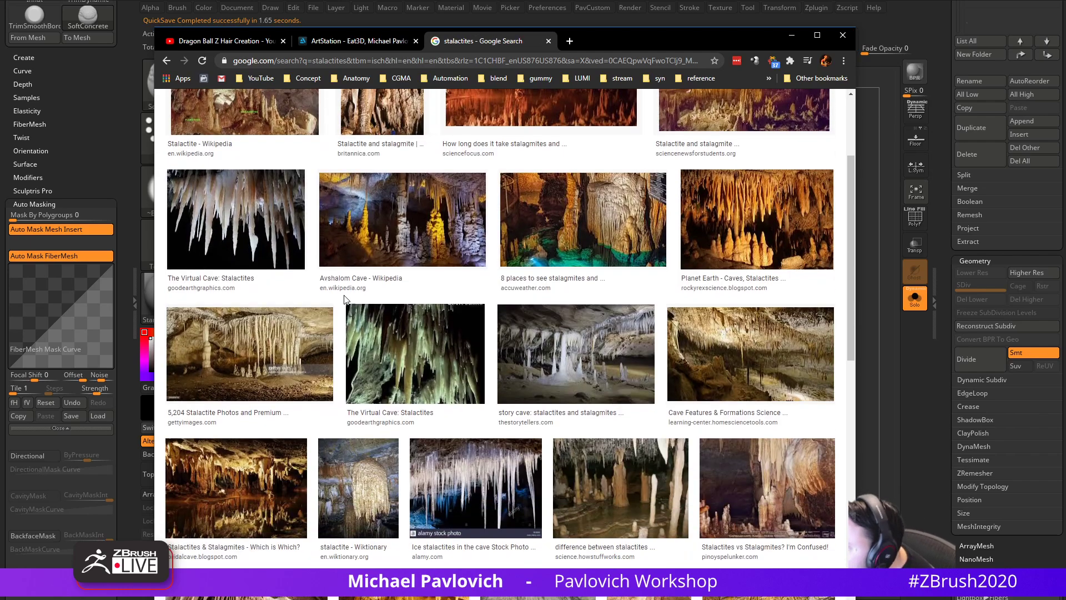
scroll(370, 330, down, 1)
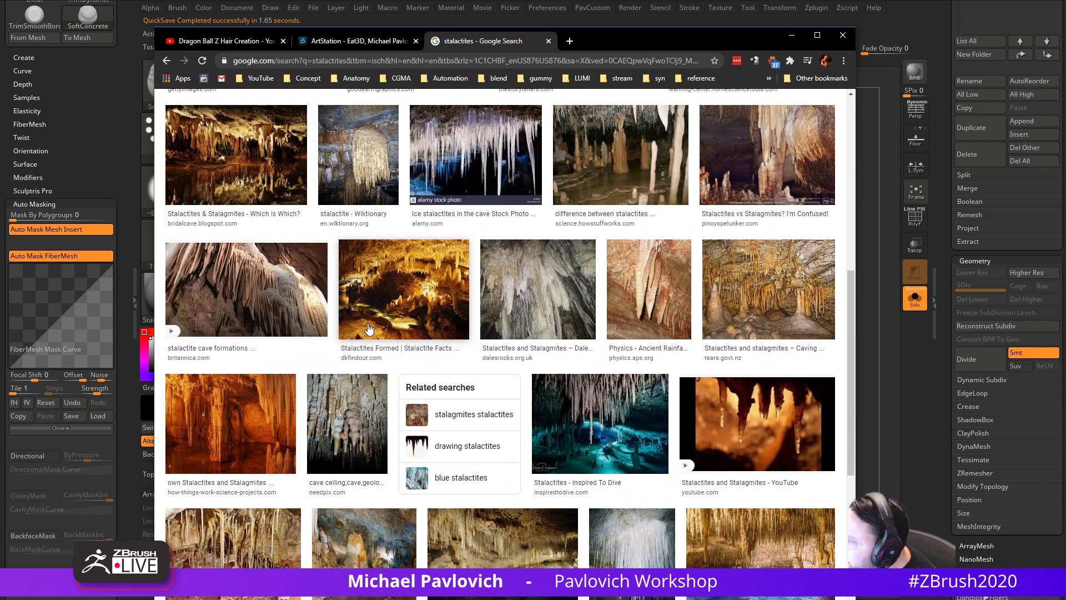
click(645, 294)
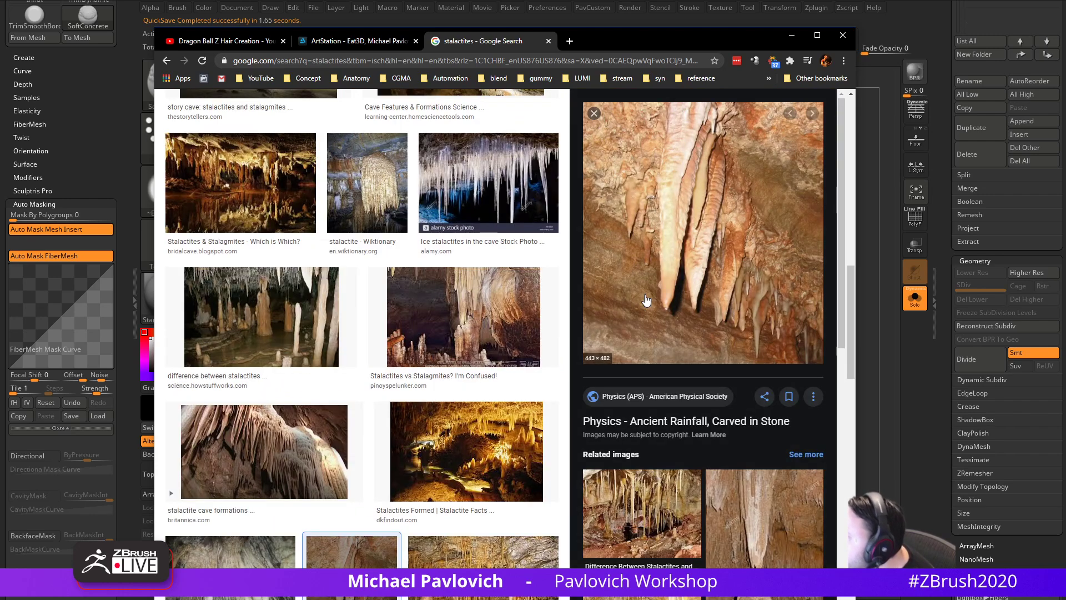
scroll(646, 301, down, 4)
click(772, 359)
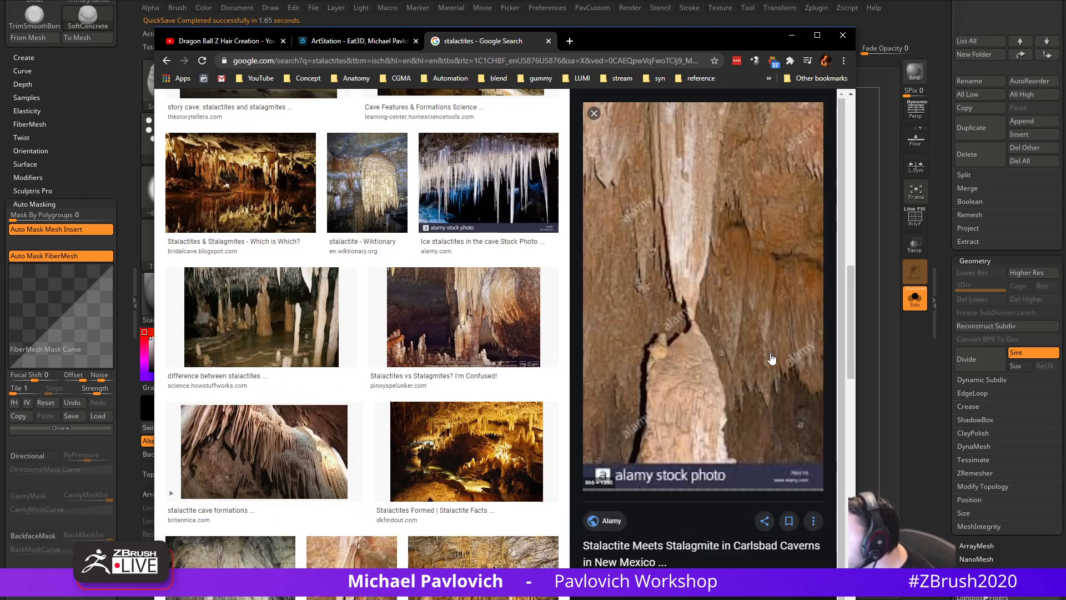
- Preview the stalactite-stalagmite columns and Underground precipitation features photos
scroll(772, 358, down, 4)
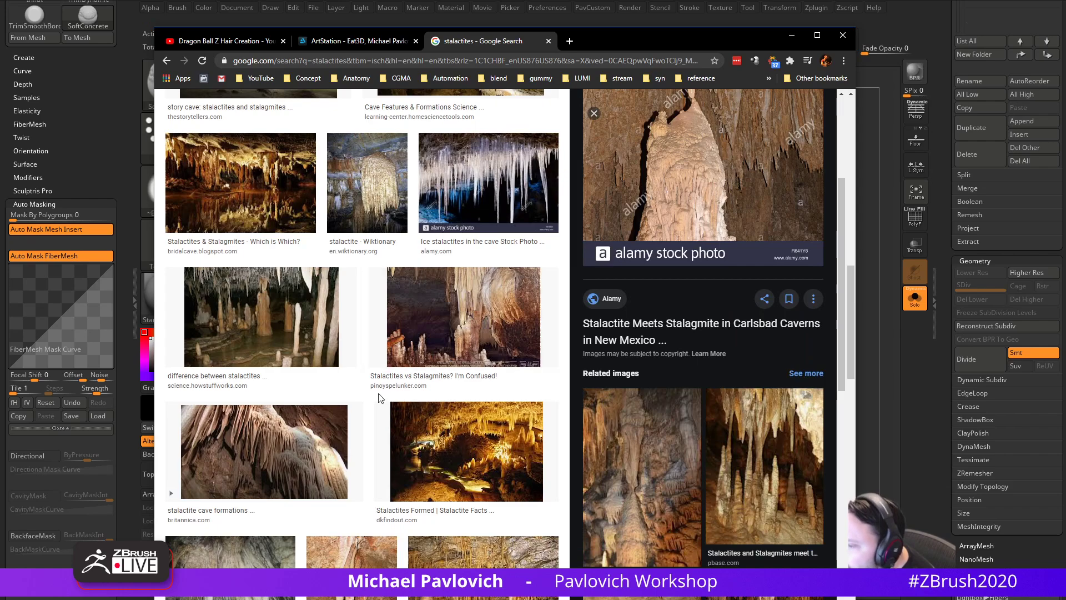
scroll(378, 393, down, 4)
scroll(380, 398, down, 8)
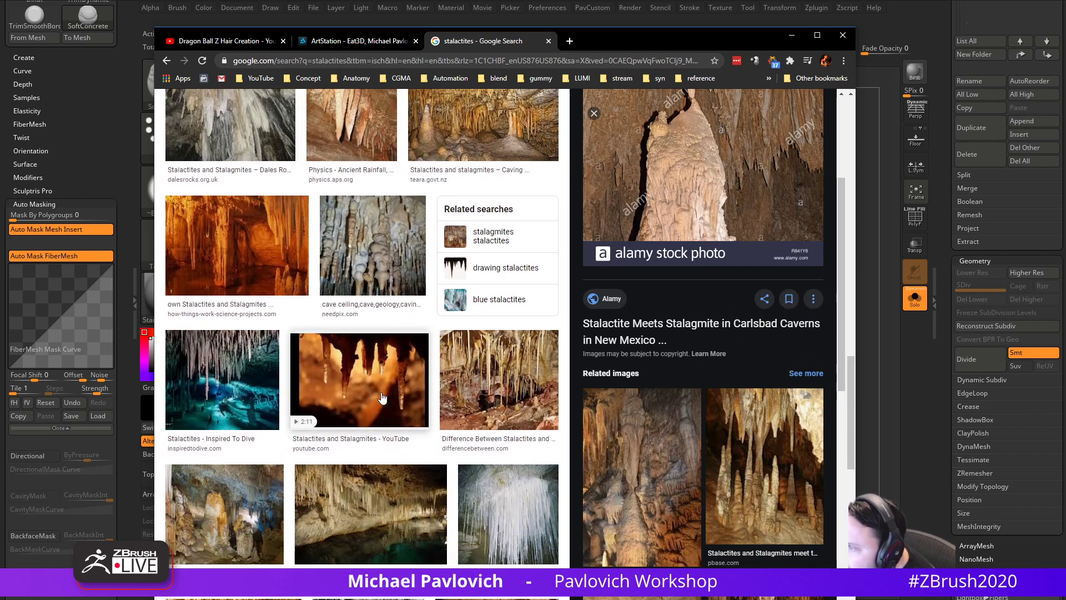
scroll(383, 396, down, 6)
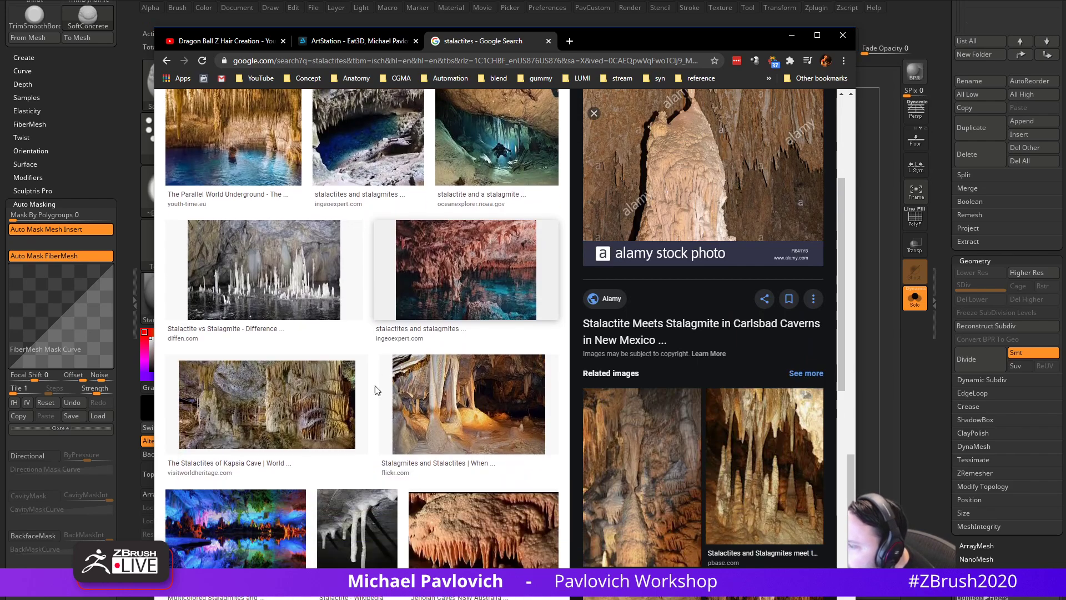
scroll(436, 388, down, 3)
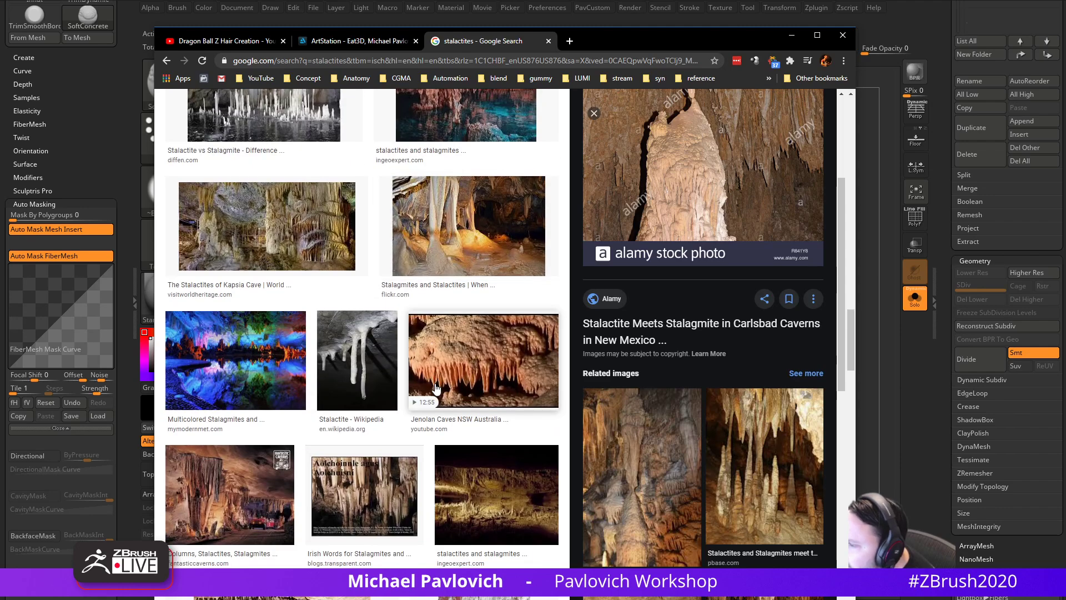
scroll(436, 387, down, 2)
click(743, 425)
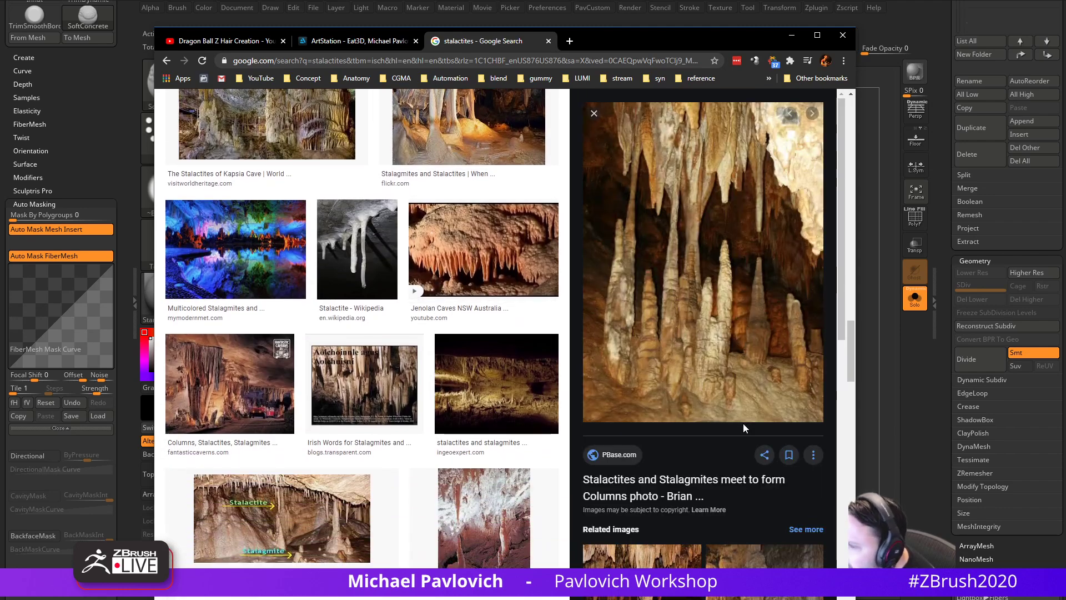
scroll(303, 404, down, 4)
click(488, 433)
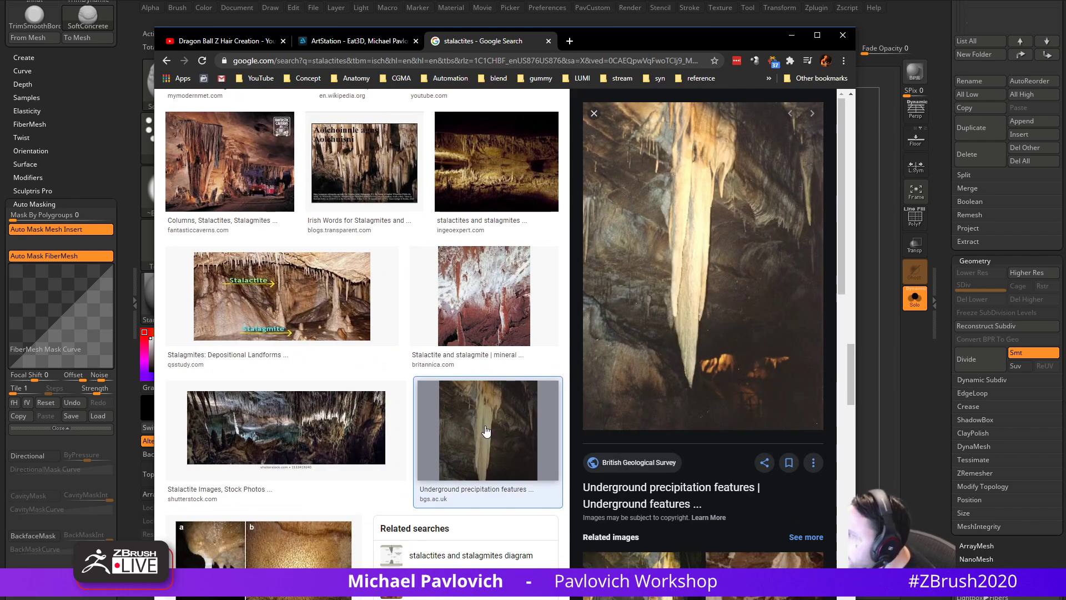
- Preview the Ngarua Caves and Britannica stalactite and stalagmite photos
scroll(486, 431, down, 10)
scroll(486, 430, down, 3)
scroll(389, 434, down, 3)
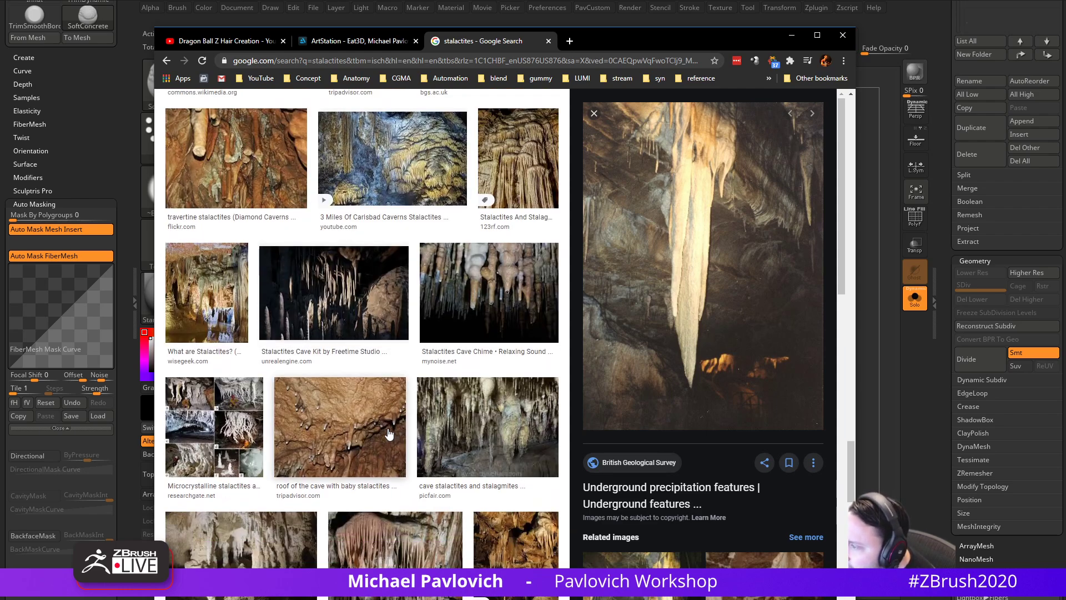
scroll(389, 434, down, 3)
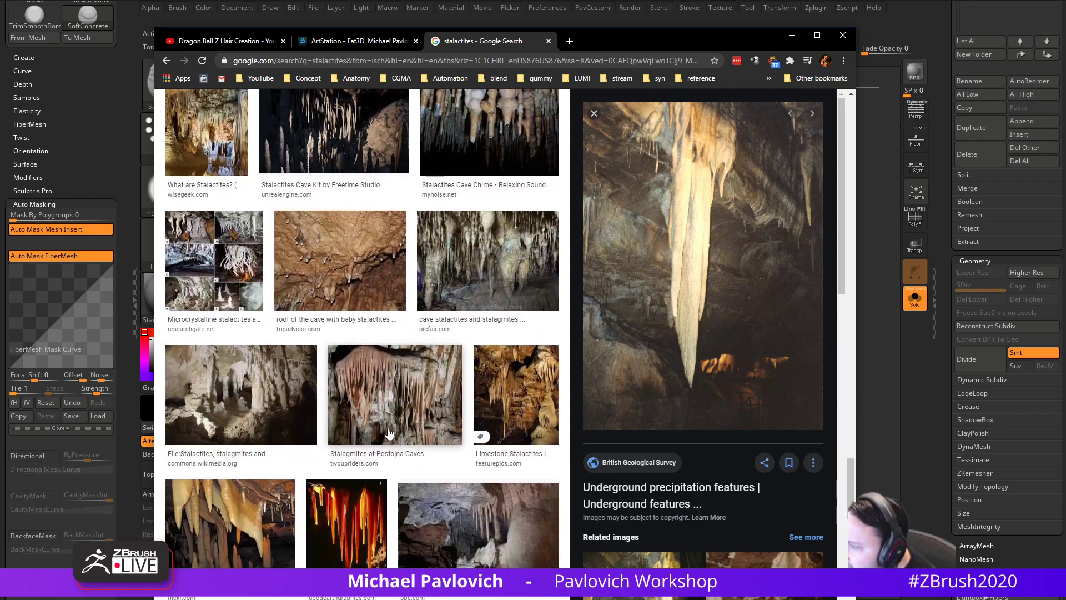
click(253, 414)
scroll(361, 395, down, 5)
scroll(362, 395, up, 15)
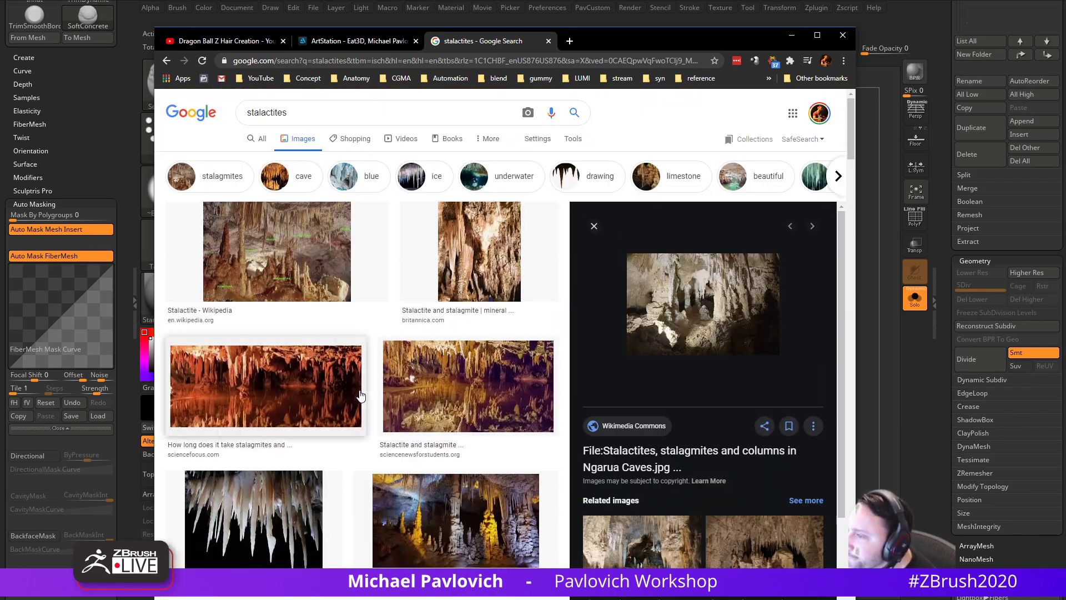
click(471, 262)
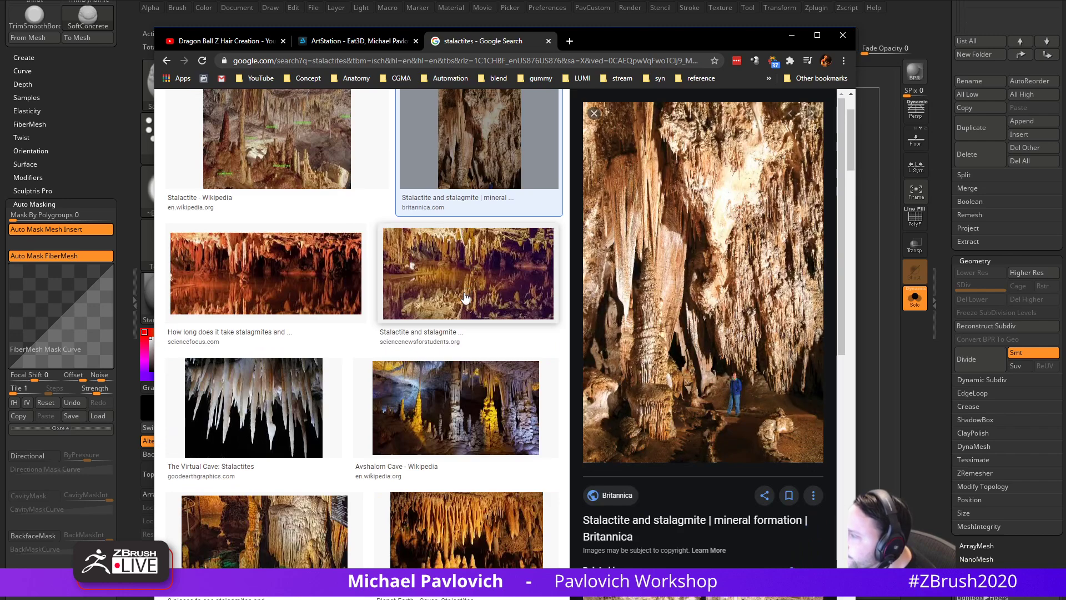
- Preview the Wiktionary, Stalactites vs Stalagmites and HowStuffWorks comparison photos
scroll(461, 322, down, 4)
scroll(333, 433, down, 3)
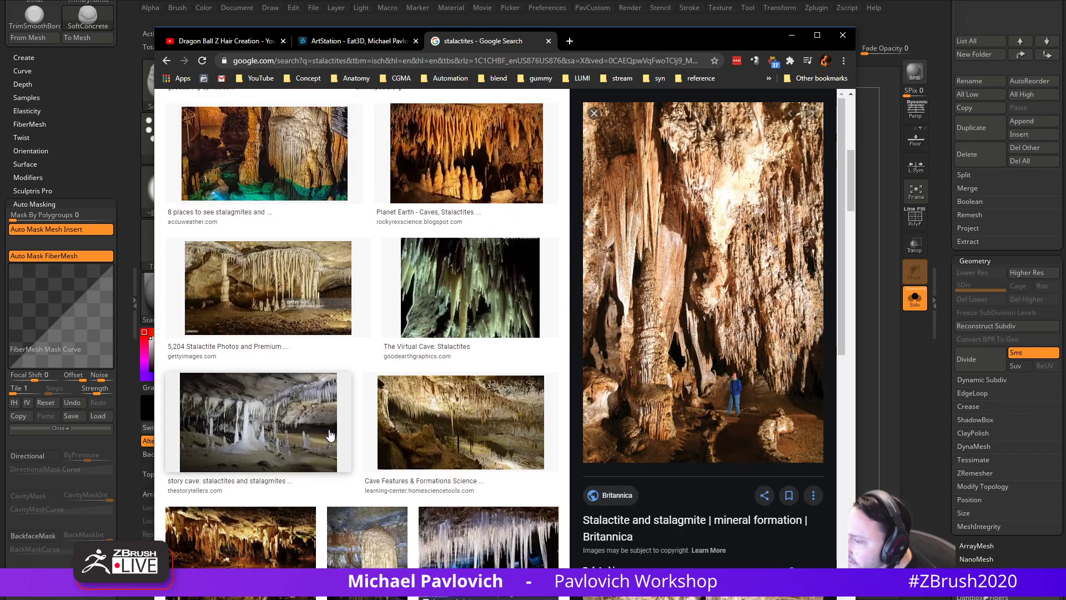
click(367, 535)
scroll(398, 477, down, 5)
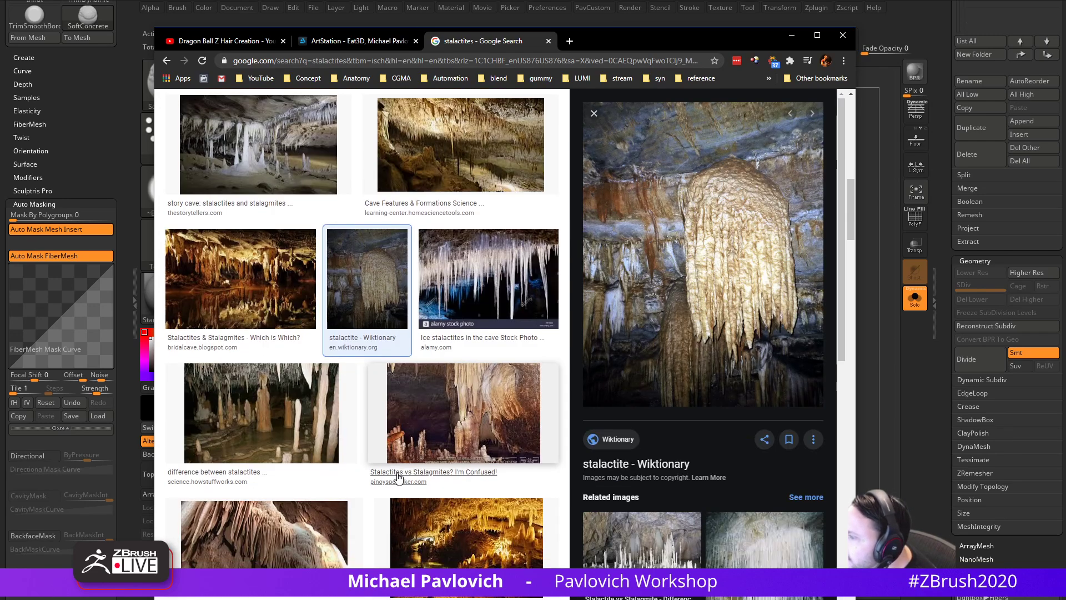
click(316, 443)
click(462, 420)
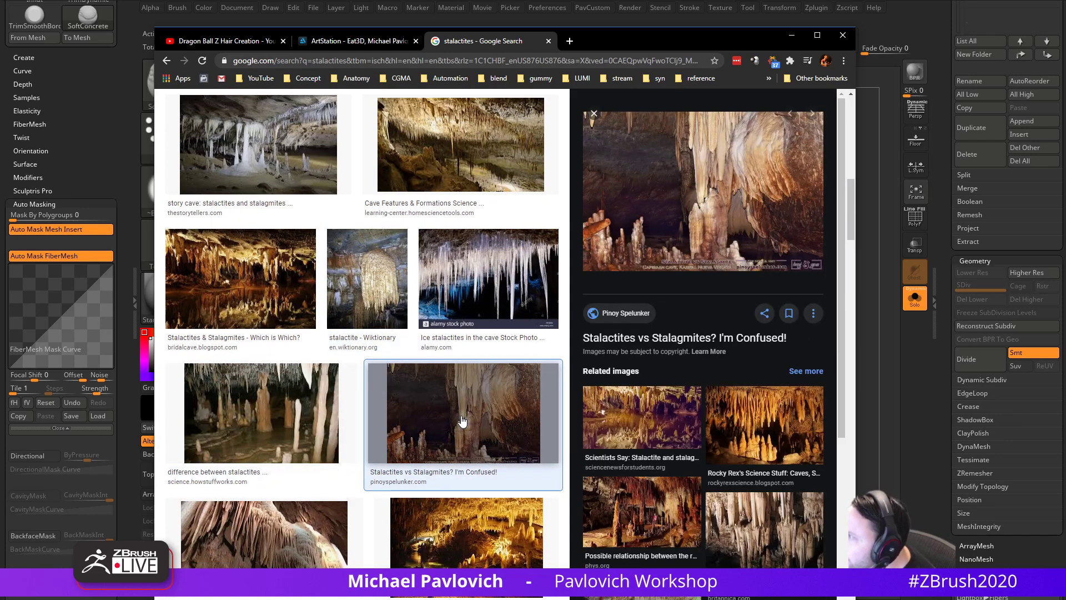
click(247, 408)
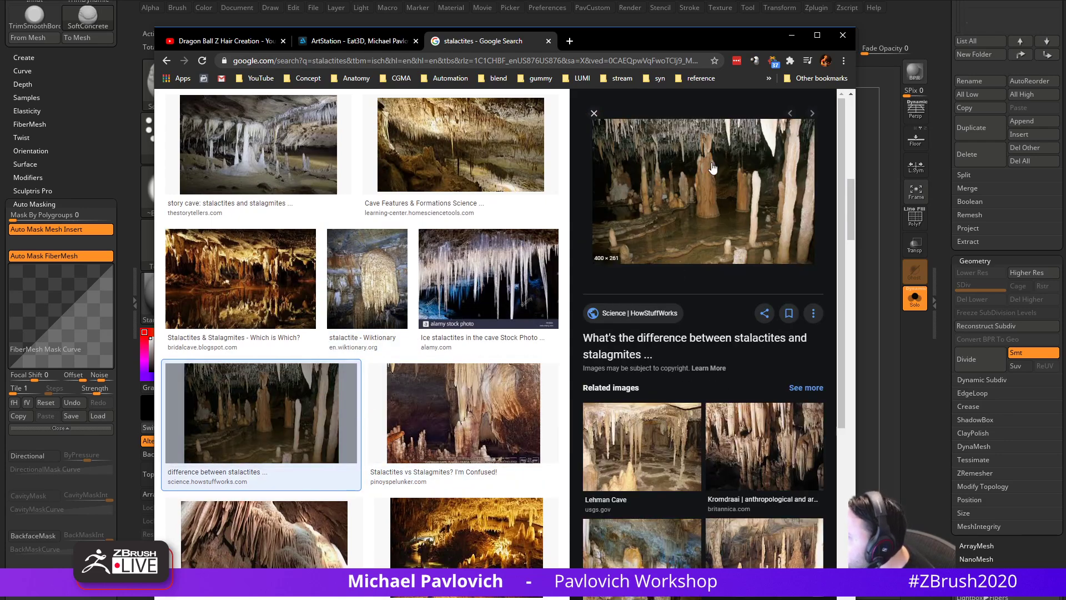
scroll(428, 379, up, 8)
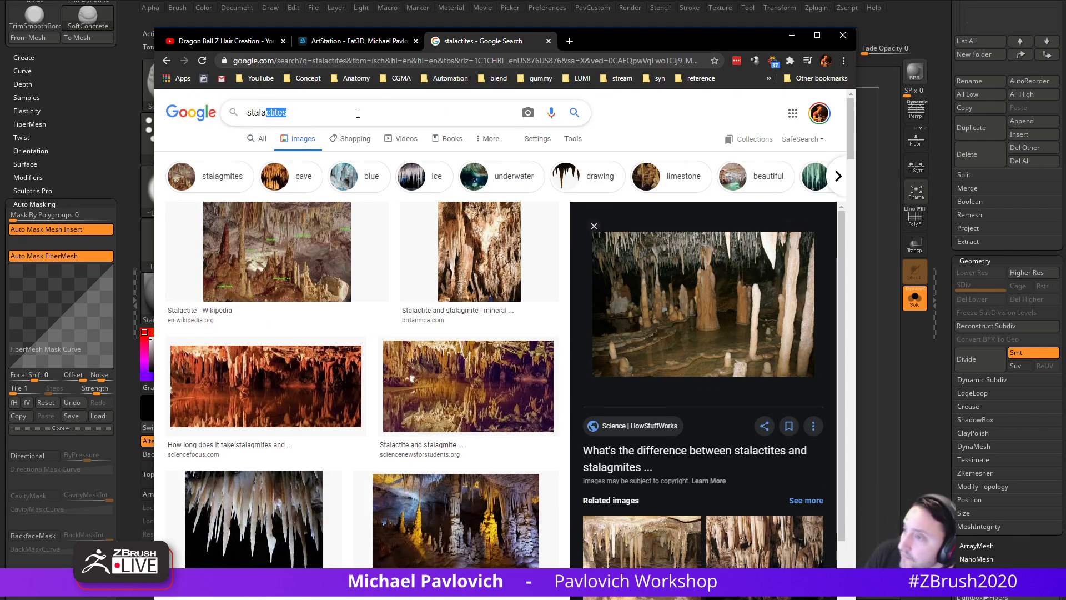
- Search images for 'stalagmite' and preview the Getty Images and Stalagmites reference photos
text(gmite)
key(Return)
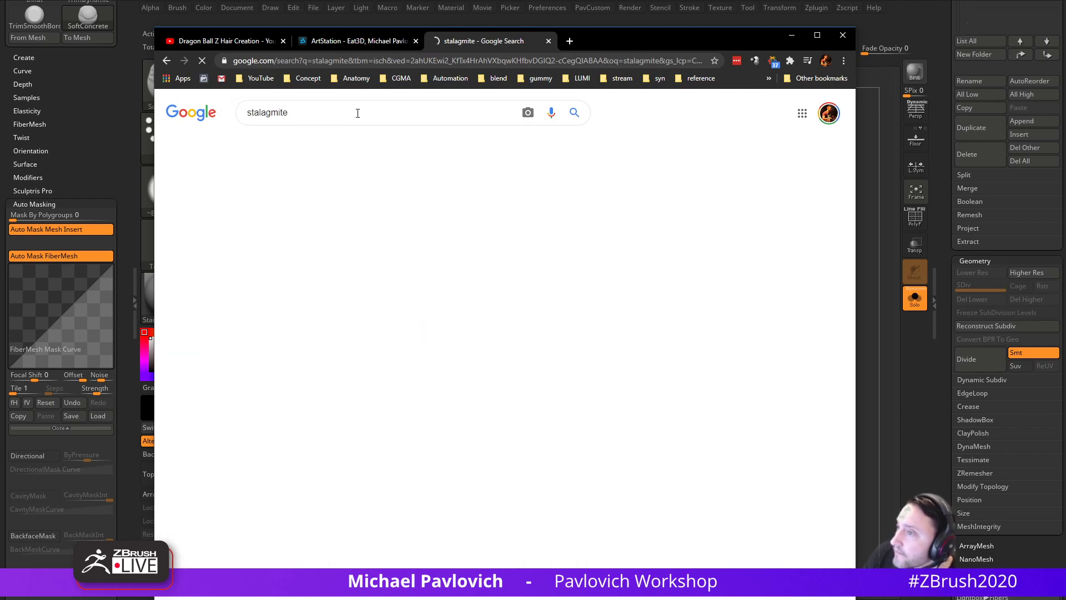
scroll(443, 359, down, 8)
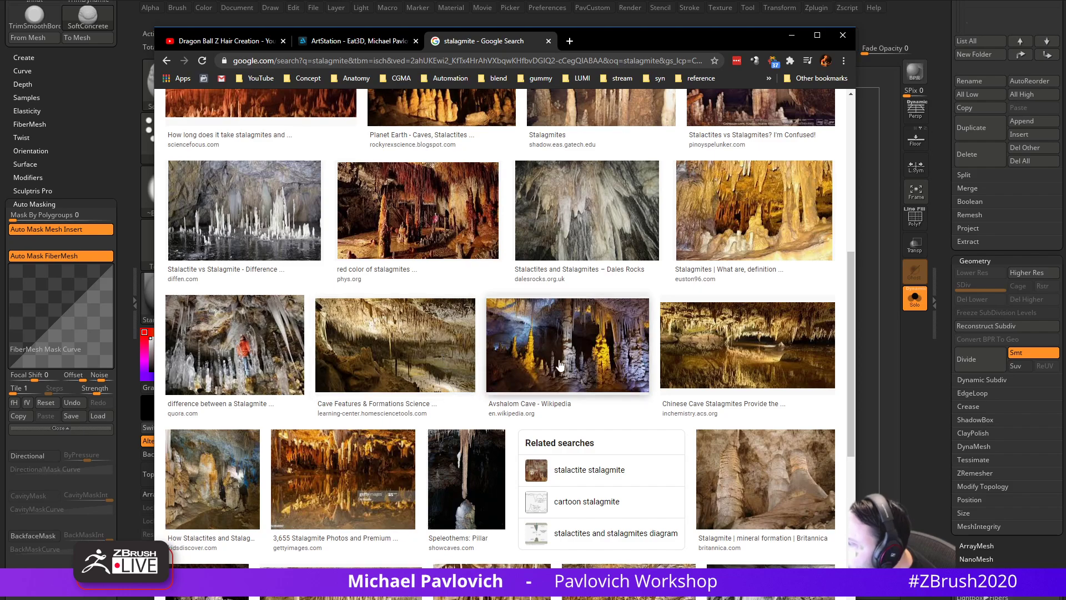
scroll(561, 367, down, 3)
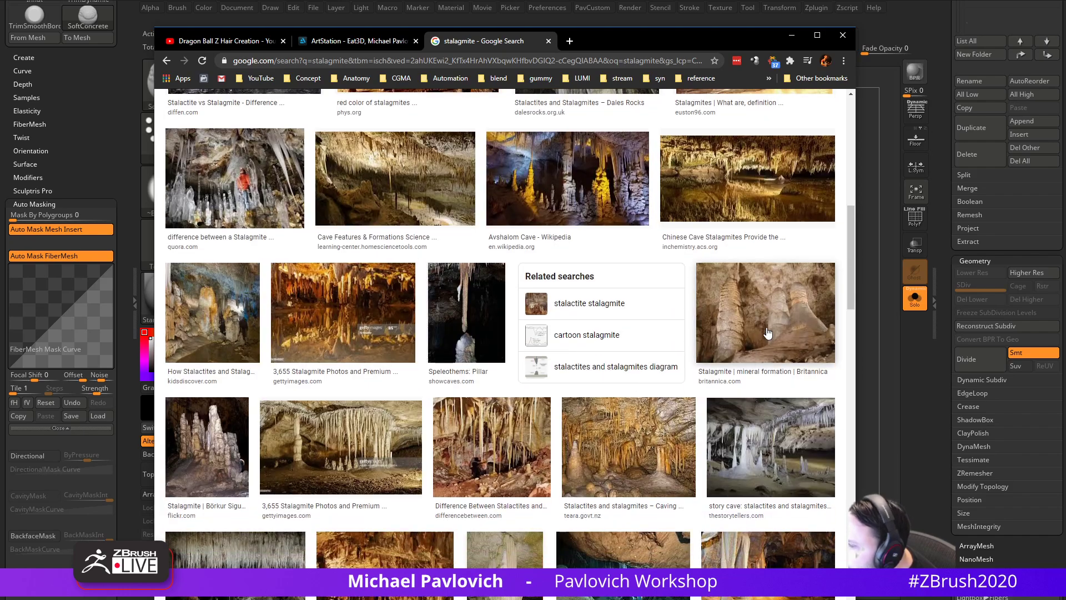
click(340, 468)
scroll(388, 406, down, 10)
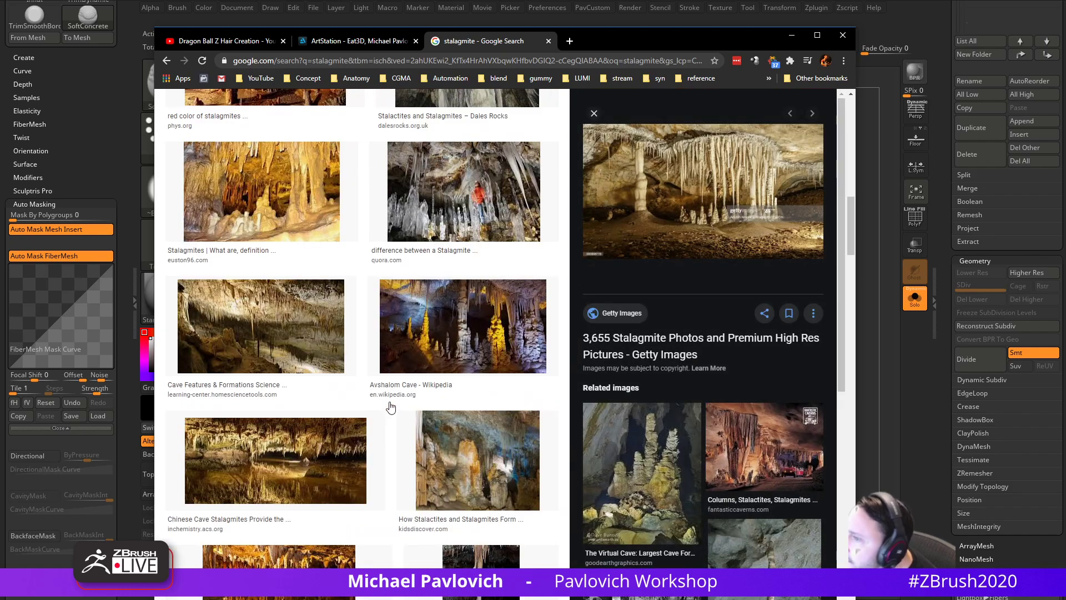
scroll(389, 410, down, 5)
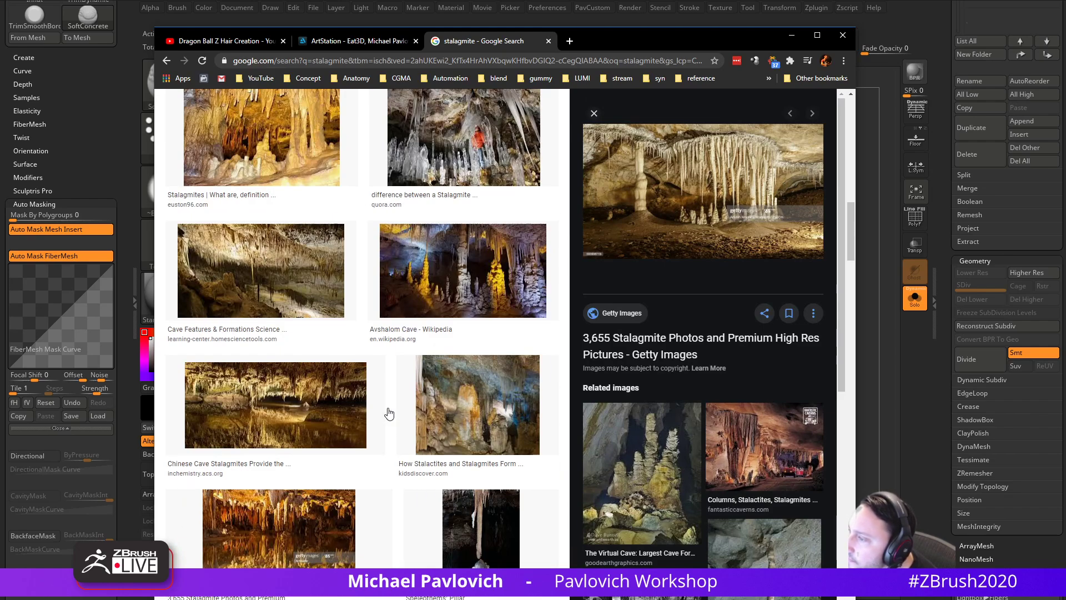
scroll(446, 250, up, 5)
click(448, 256)
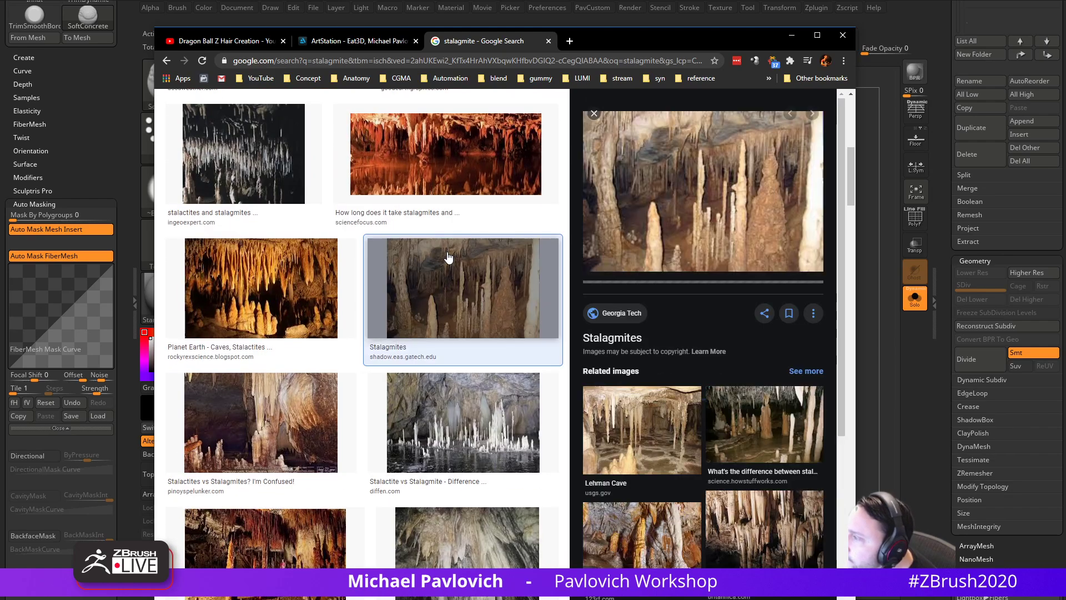
- Preview the Speleothems Pillar, Flickr, India, Virtual Cave and Oregon stalagmite images, then return to ZBrush
scroll(656, 241, down, 4)
scroll(304, 357, down, 13)
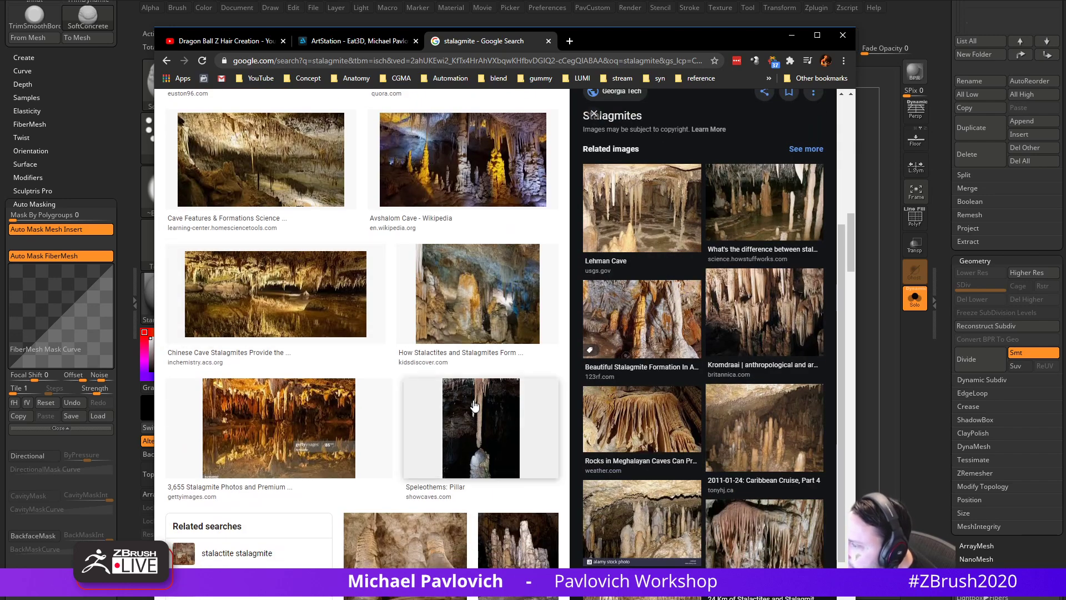
click(480, 425)
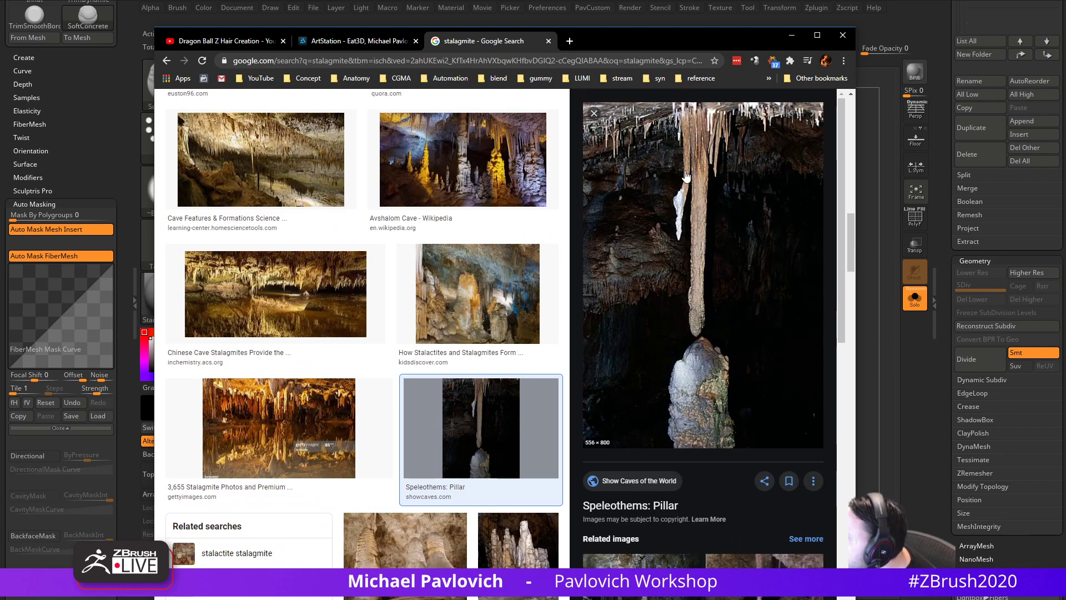
scroll(345, 488, down, 6)
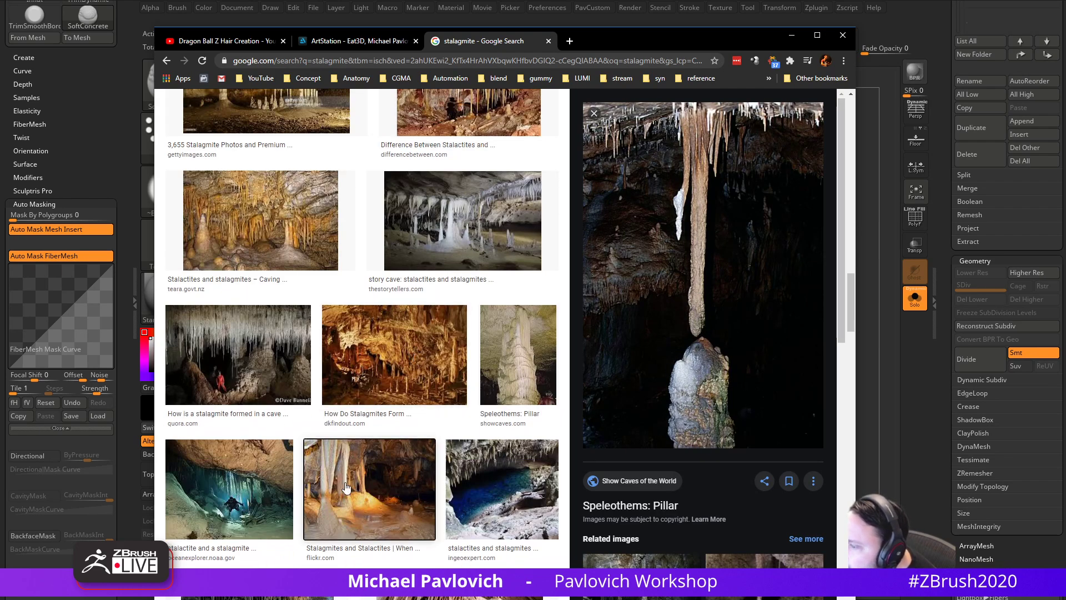
click(345, 488)
click(493, 354)
scroll(493, 354, down, 9)
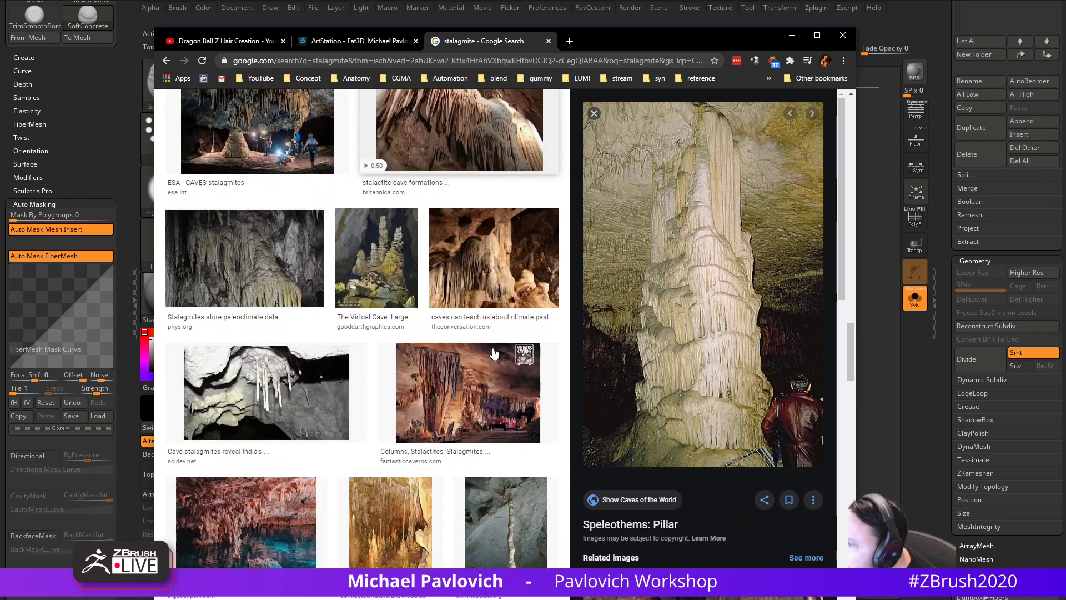
click(305, 402)
click(378, 288)
scroll(419, 385, down, 4)
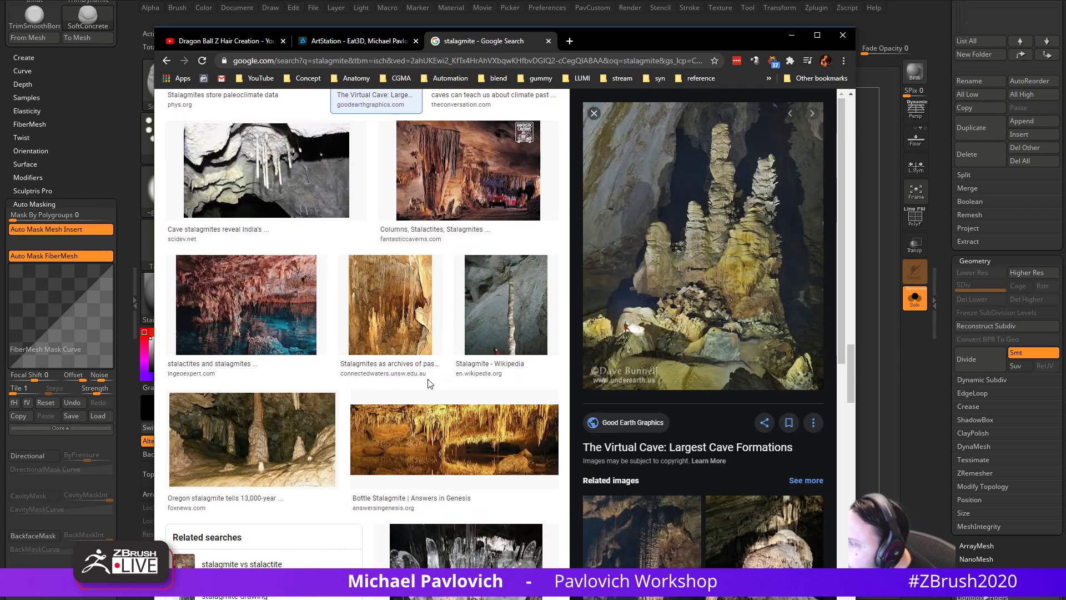
click(303, 446)
click(495, 13)
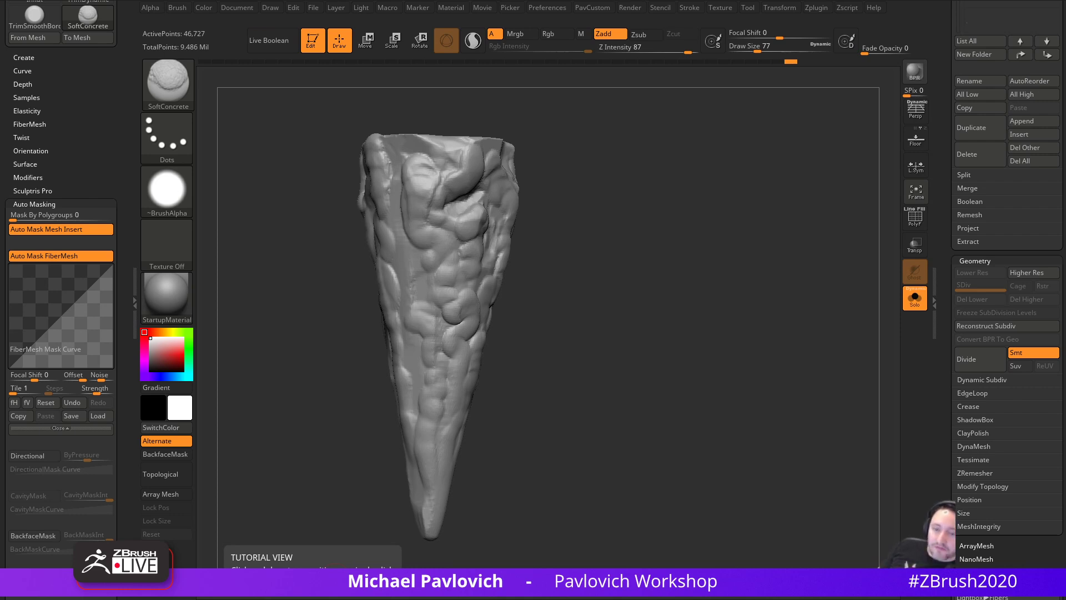
- With a 128-size SoftConcrete brush, build raised clay ridges down several sides of the trunk
mouse_move(654, 274)
mouse_down()
mouse_move(637, 269)
mouse_move(668, 258)
mouse_move(679, 279)
mouse_up()
key(s)
mouse_move(470, 202)
mouse_down()
mouse_move(479, 202)
mouse_move(465, 180)
mouse_move(449, 206)
mouse_move(448, 266)
mouse_up()
key(s)
mouse_move(452, 280)
mouse_down()
mouse_move(436, 321)
mouse_move(442, 383)
mouse_up()
alt+drag(559, 360, 578, 332)
drag(463, 369, 465, 485)
drag(638, 365, 561, 358)
drag(480, 243, 507, 436)
drag(636, 341, 603, 335)
key(s)
drag(547, 299, 556, 300)
mouse_move(562, 225)
mouse_down()
mouse_move(543, 302)
mouse_move(545, 410)
mouse_up()
alt+drag(647, 368, 629, 352)
drag(523, 316, 525, 454)
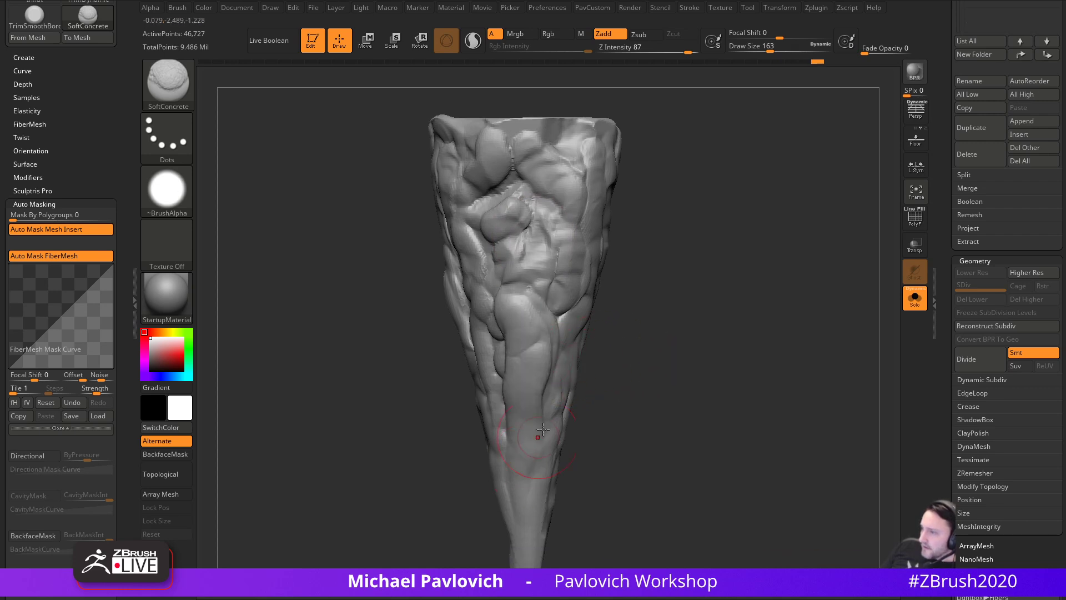
drag(656, 405, 629, 370)
mouse_move(535, 228)
mouse_down()
mouse_move(555, 268)
mouse_move(561, 369)
mouse_up()
- At brush size 140, sculpt a diagonal ridge, carve two grooves and add a large trunk bulge
key(s)
mouse_move(661, 346)
mouse_down()
mouse_move(628, 334)
mouse_move(616, 300)
mouse_up()
drag(557, 182, 610, 418)
drag(728, 319, 624, 287)
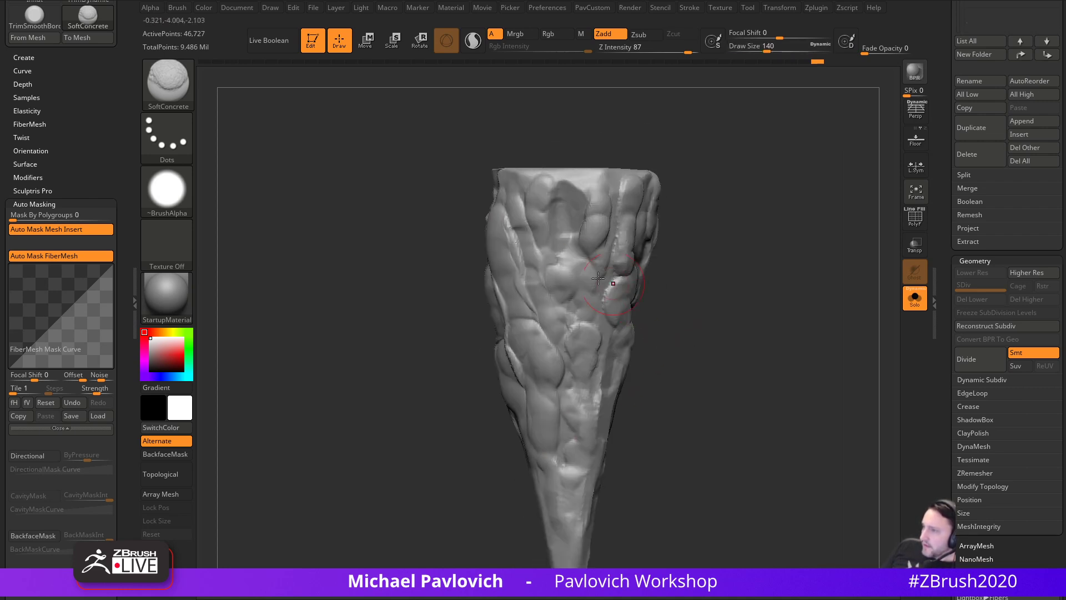
drag(532, 202, 573, 370)
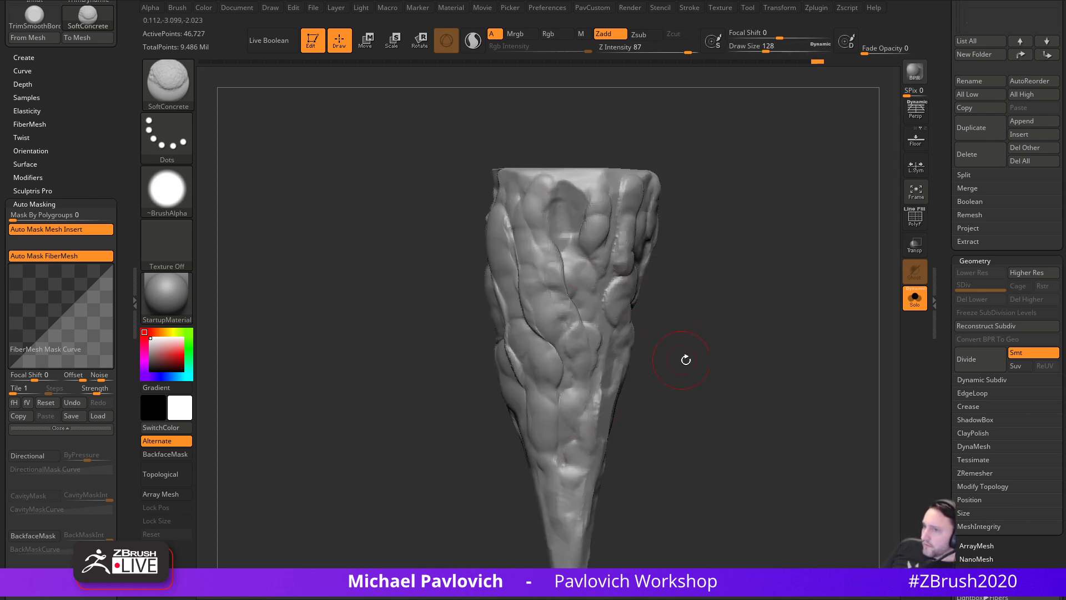
drag(675, 361, 611, 311)
mouse_move(545, 217)
mouse_down()
mouse_move(583, 361)
mouse_move(580, 469)
mouse_up()
drag(664, 400, 607, 361)
key(bracketright)
mouse_move(572, 247)
mouse_down()
mouse_move(578, 300)
mouse_move(594, 319)
mouse_up()
- Remesh the sculpt to redistribute polygons, then smooth it with Polish by Features
ctrl+drag(745, 235, 791, 327)
drag(833, 272, 740, 260)
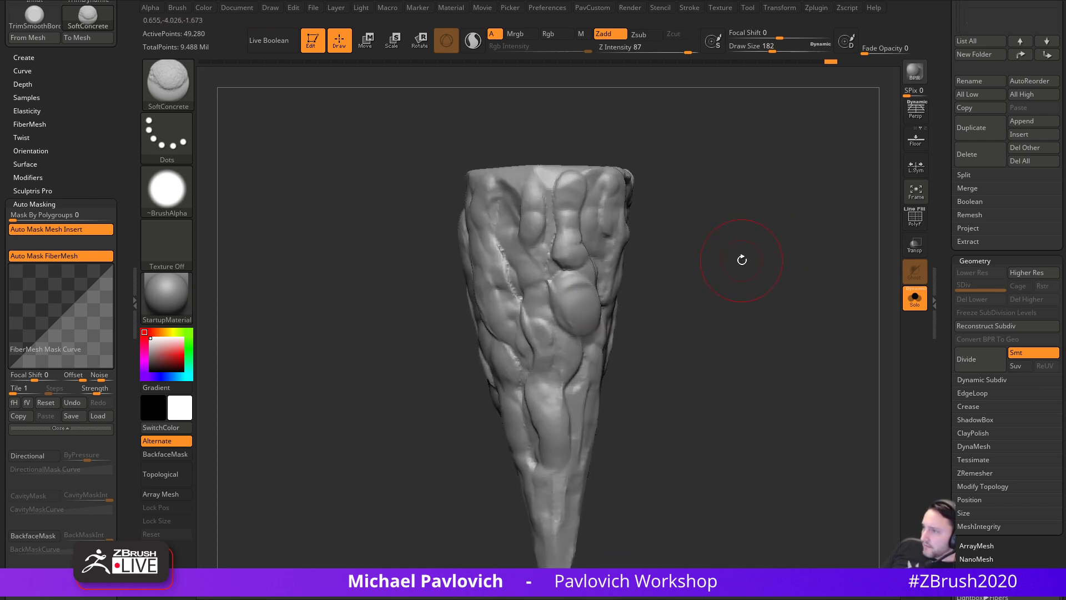
key(space)
click(702, 204)
drag(704, 186, 799, 219)
drag(681, 262, 766, 250)
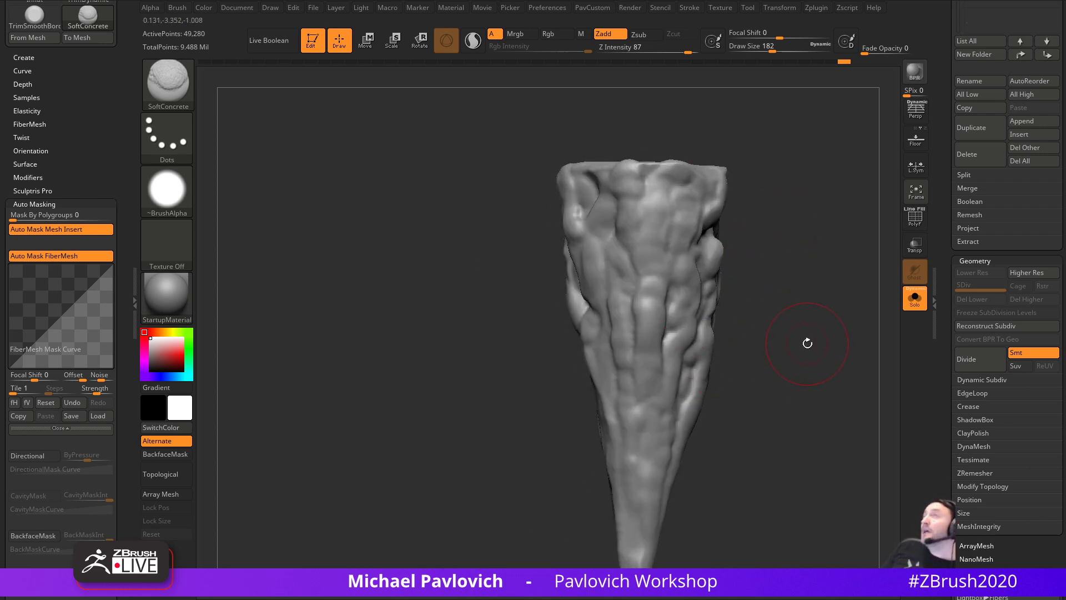
alt+drag(832, 325, 789, 311)
- Enlarge the brush to 202 and raise a large bump on the upper middle of the cone
key(bracketright)
key(bracketright)
drag(593, 211, 619, 276)
drag(714, 210, 773, 213)
mouse_move(583, 205)
shift+mouse_down()
mouse_move(581, 245)
mouse_move(585, 213)
mouse_move(597, 252)
shift+mouse_up()
mouse_move(547, 214)
mouse_down()
mouse_move(532, 247)
mouse_move(546, 373)
mouse_up()
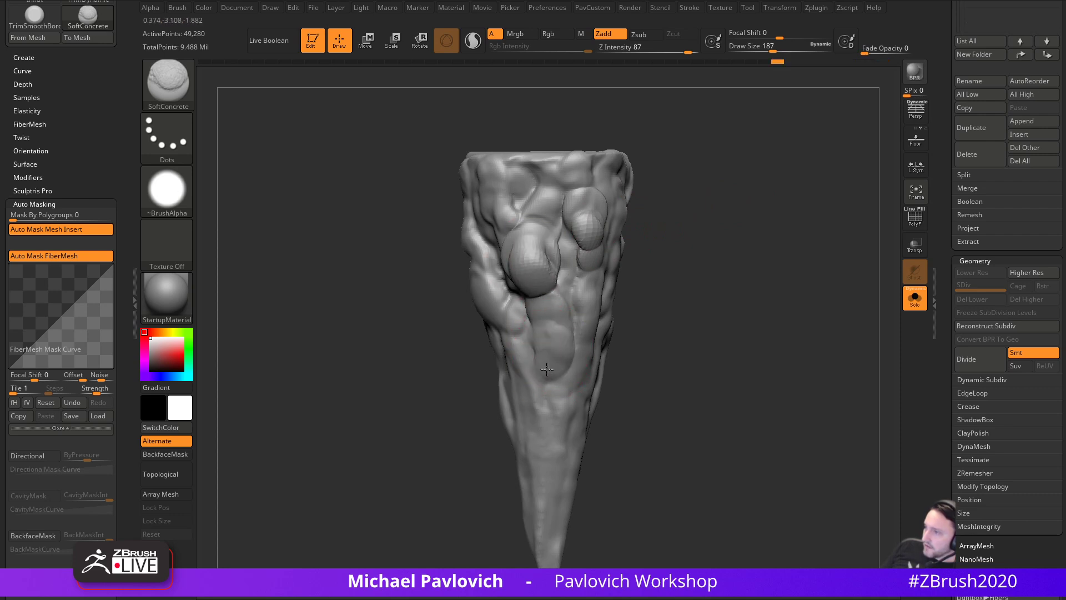
right_drag(546, 424, 568, 344)
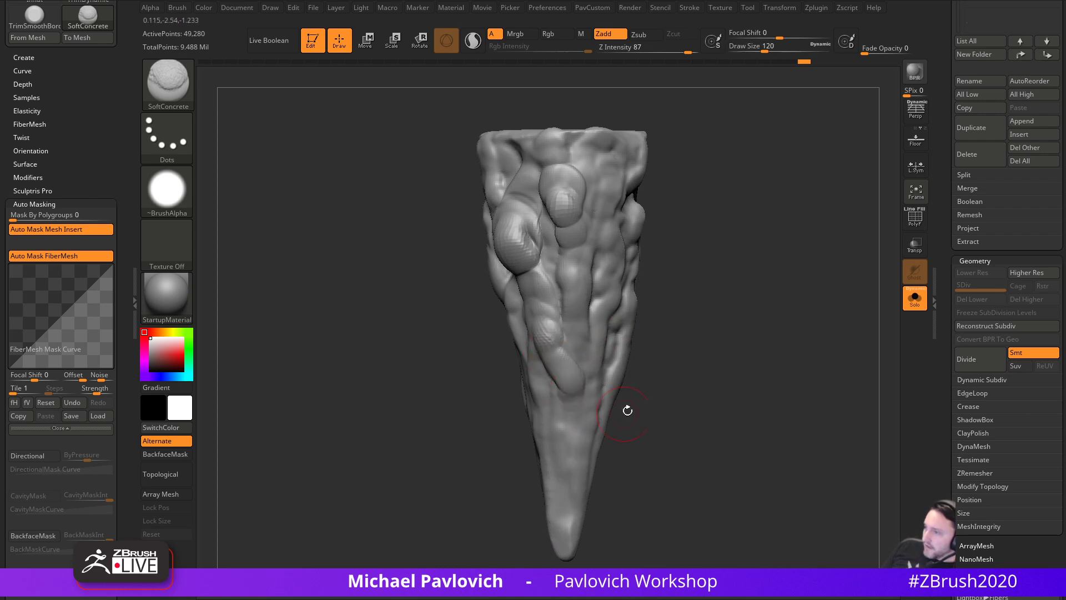
right_drag(610, 416, 565, 369)
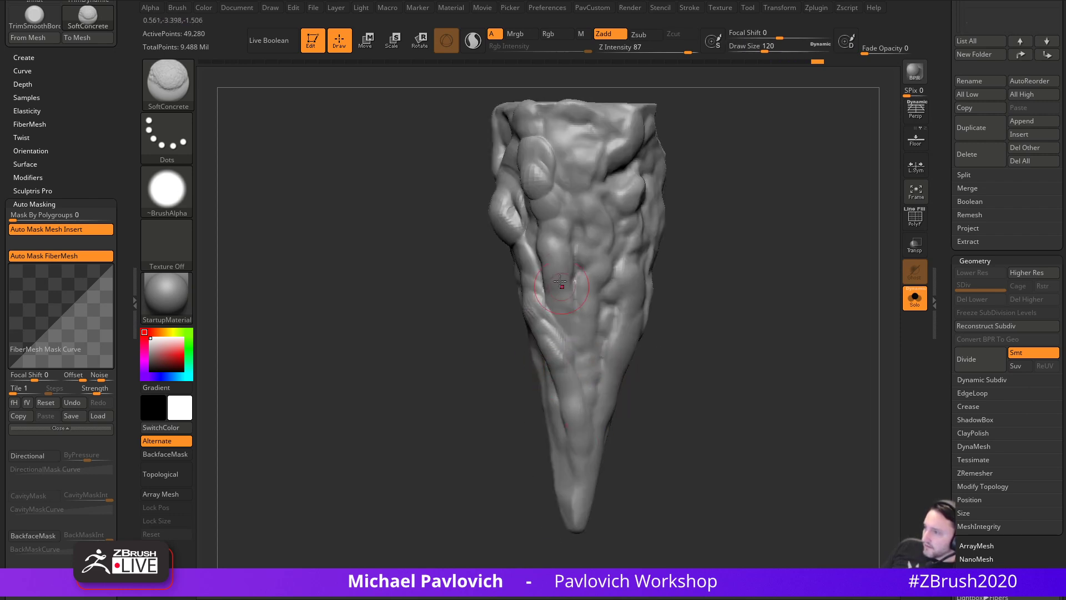
- Vary the brush between 65, 112, 83 and 128 while adding strokes near the tip and reshaping the left side
key(s)
drag(591, 361, 583, 362)
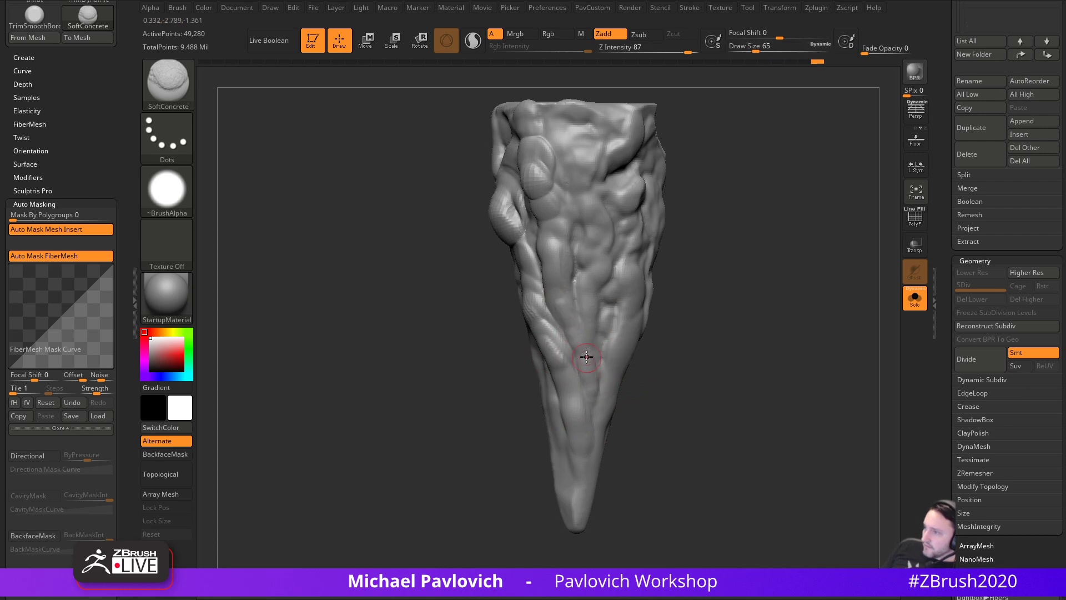
right_drag(587, 360, 594, 309)
drag(598, 342, 600, 364)
drag(659, 373, 682, 340)
key(s)
drag(592, 354, 599, 354)
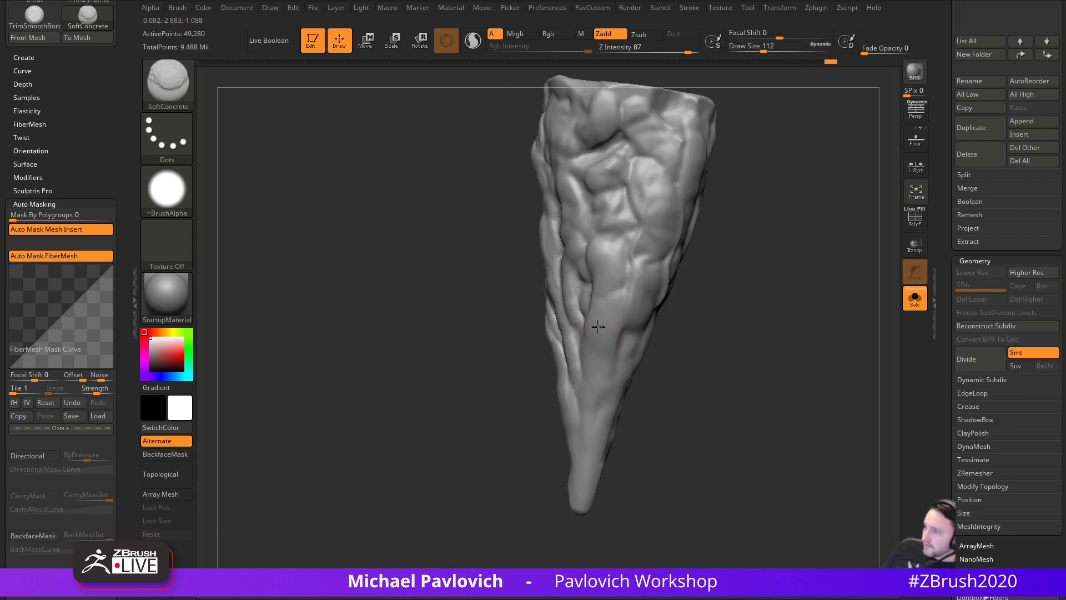
right_drag(604, 406, 593, 360)
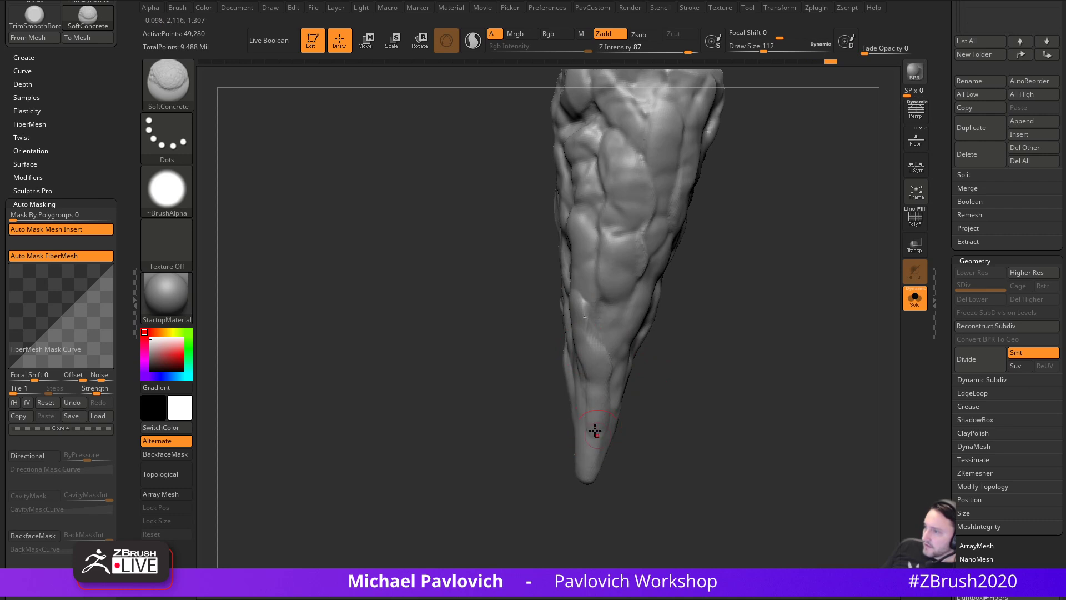
key(s)
drag(654, 407, 597, 369)
drag(594, 333, 581, 313)
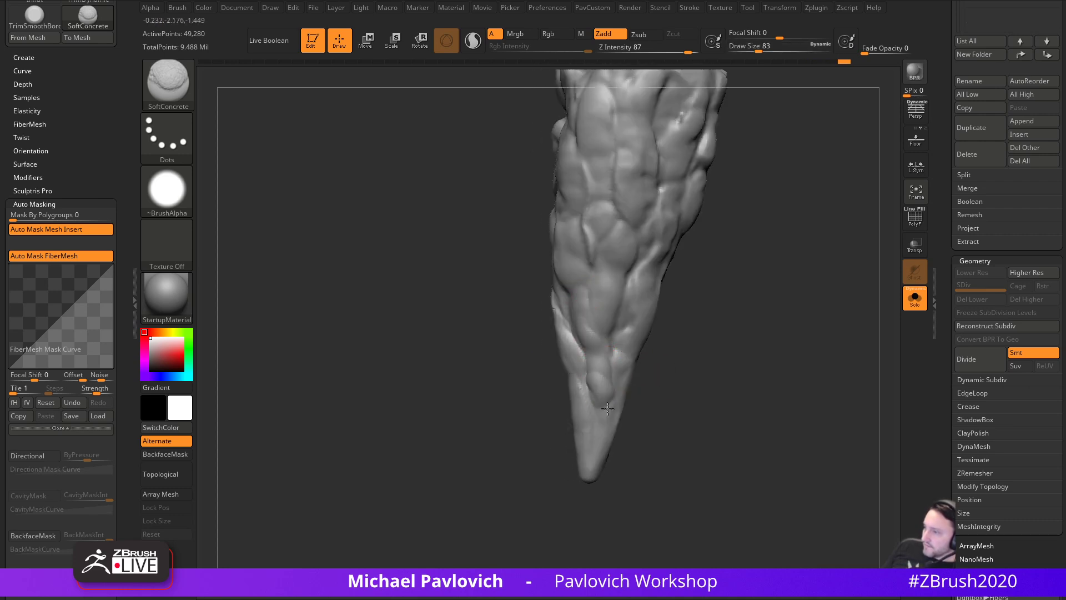
right_drag(607, 394, 607, 285)
key(s)
drag(590, 260, 597, 260)
drag(599, 276, 609, 361)
- At brush size 90, sculpt a long stroke running down toward the cone's tip
right_drag(696, 413, 623, 366)
mouse_move(664, 258)
right_down()
mouse_move(726, 352)
mouse_move(694, 334)
mouse_move(622, 184)
right_up()
mouse_move(626, 148)
right_down()
mouse_move(800, 261)
mouse_move(654, 252)
right_up()
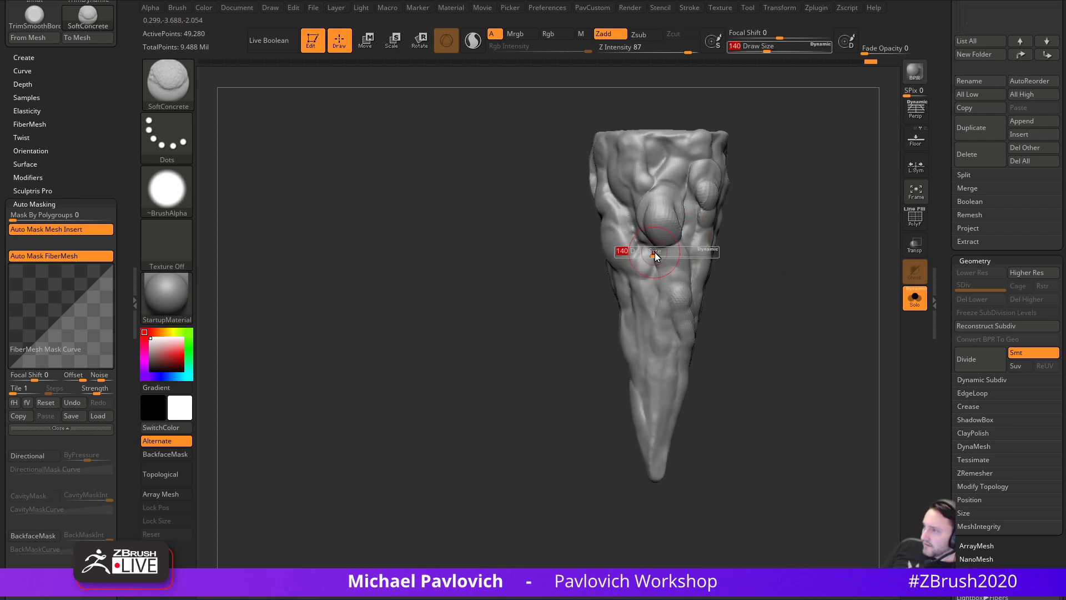
right_drag(753, 329, 616, 261)
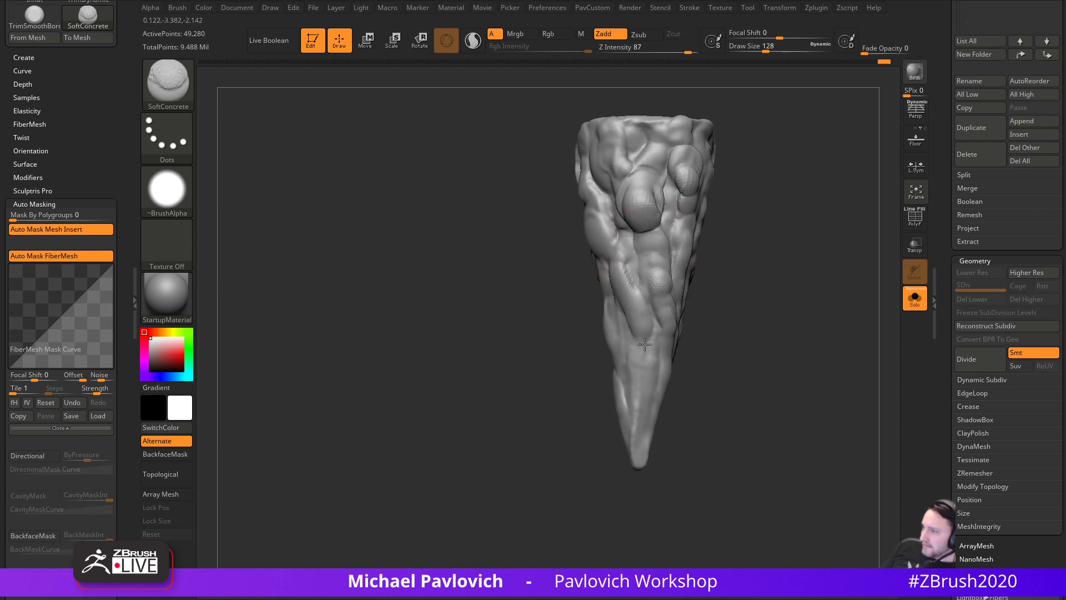
drag(768, 299, 590, 335)
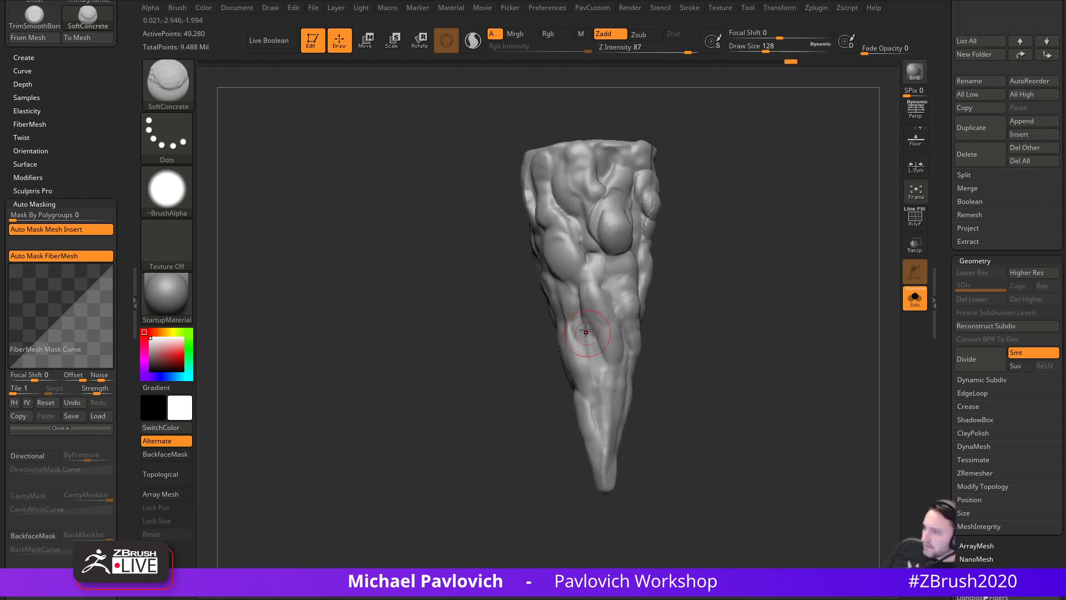
drag(617, 396, 618, 406)
mouse_move(685, 440)
mouse_down()
mouse_move(621, 397)
mouse_move(619, 414)
mouse_up()
key(s)
key(s)
mouse_move(699, 369)
alt+mouse_down()
mouse_move(693, 334)
mouse_move(619, 367)
mouse_move(603, 465)
alt+mouse_up()
key(s)
mouse_move(543, 466)
mouse_down()
mouse_move(597, 447)
mouse_move(587, 405)
mouse_move(731, 383)
mouse_move(752, 350)
mouse_move(698, 328)
mouse_up()
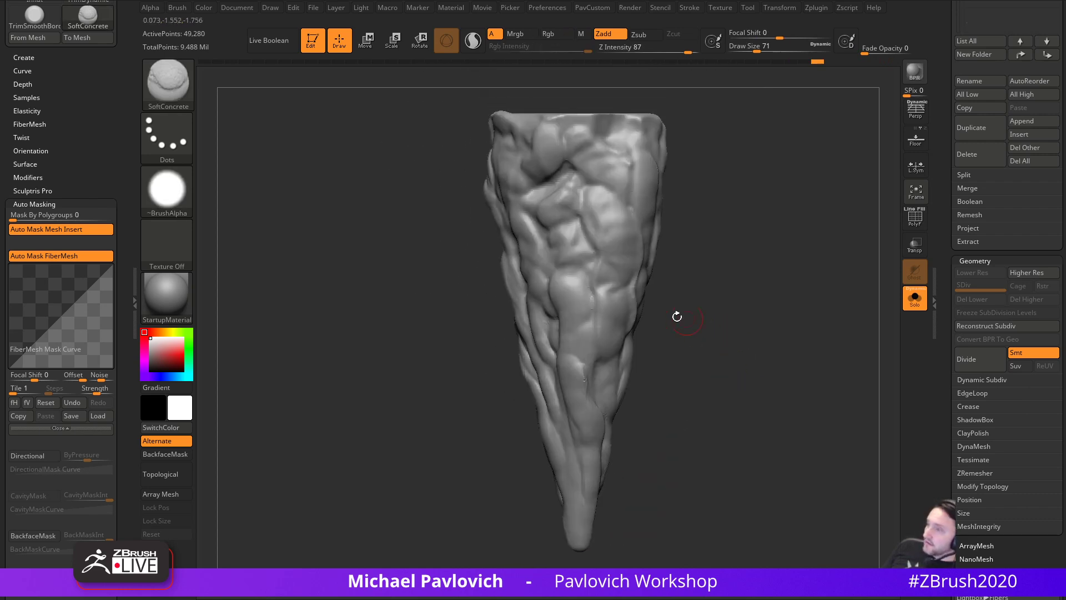
- Raise small bumps and a ridge down the trunk's left side
drag(564, 291, 572, 309)
mouse_move(677, 273)
alt+mouse_down()
mouse_move(698, 328)
mouse_move(713, 331)
alt+mouse_up()
mouse_move(588, 290)
mouse_down()
mouse_move(589, 303)
mouse_move(583, 299)
mouse_up()
mouse_move(710, 243)
alt+mouse_down()
mouse_move(728, 286)
mouse_move(742, 291)
alt+mouse_up()
drag(591, 303, 585, 314)
drag(678, 264, 716, 265)
drag(529, 275, 549, 326)
- Smooth out the bumps mid-trunk and fill the cavity near the top
alt+drag(647, 327, 655, 275)
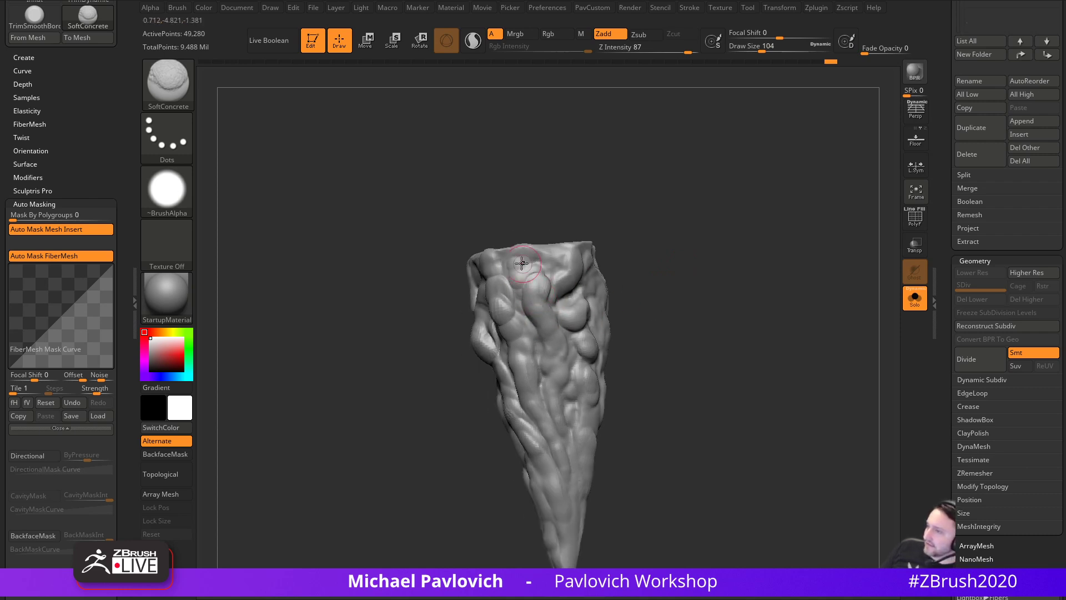
alt+right_drag(555, 277, 574, 244)
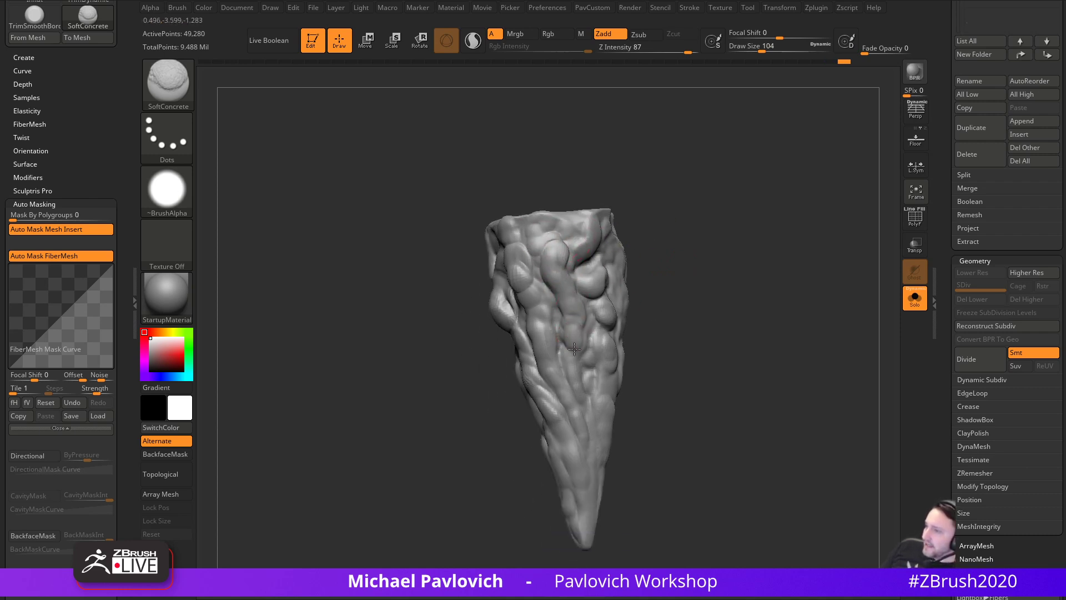
right_drag(568, 341, 589, 347)
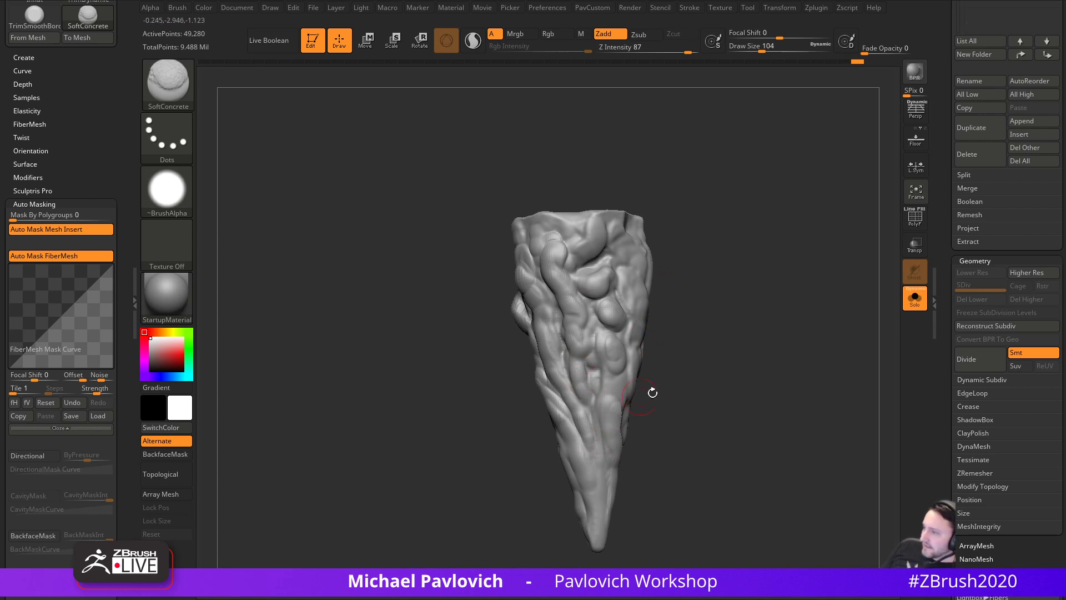
right_drag(635, 399, 552, 310)
mouse_move(592, 451)
right_down()
mouse_move(612, 426)
mouse_move(657, 437)
mouse_move(588, 393)
right_up()
right_drag(621, 454, 612, 324)
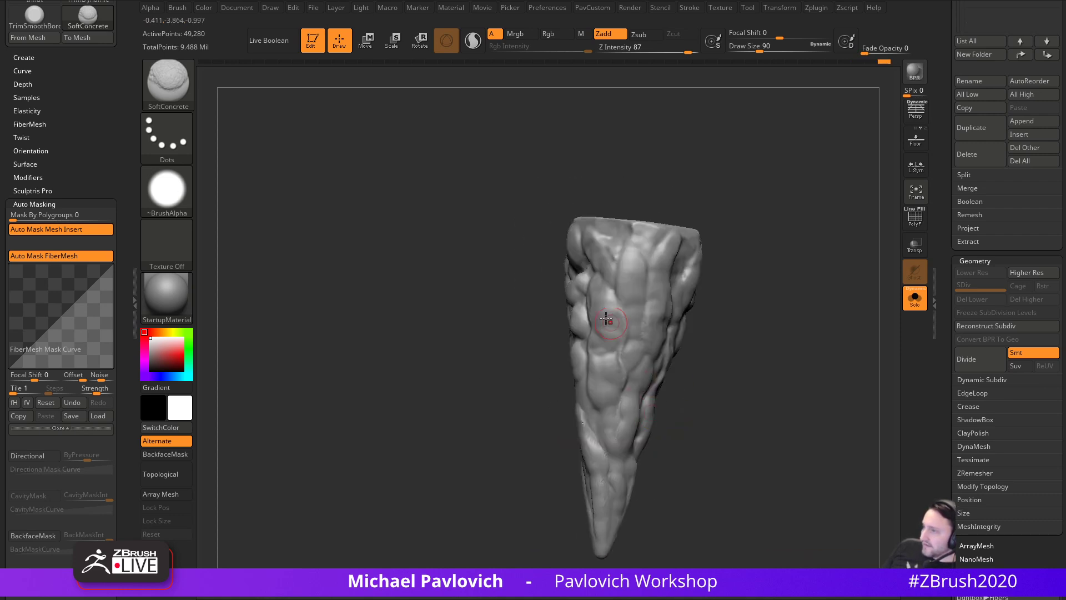
right_drag(526, 350, 588, 313)
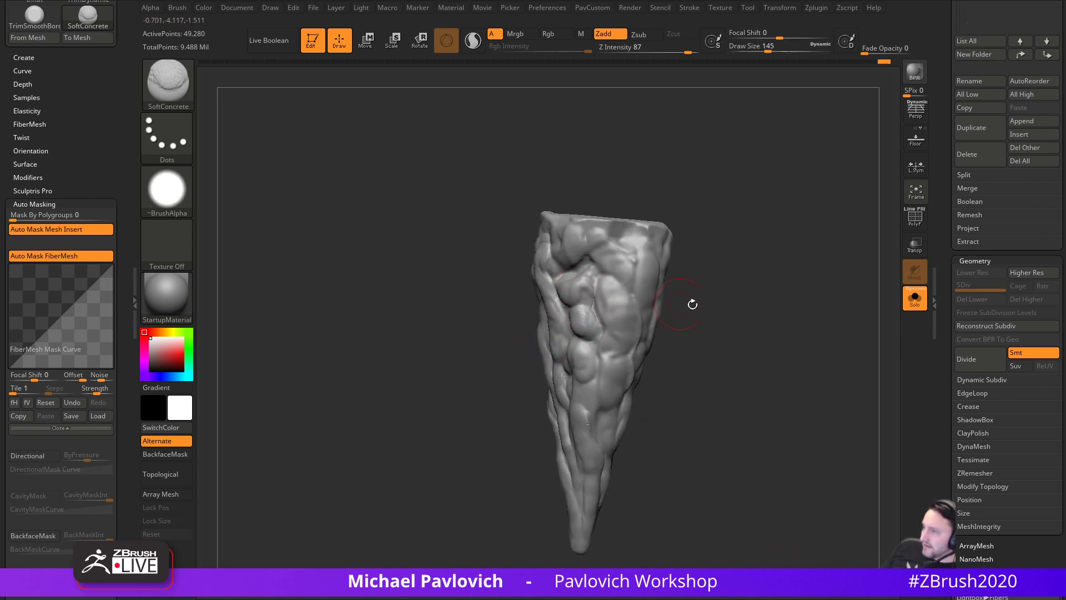
right_drag(676, 303, 571, 277)
shift+drag(578, 337, 578, 364)
mouse_move(566, 256)
mouse_down()
mouse_move(576, 259)
mouse_move(585, 392)
mouse_up()
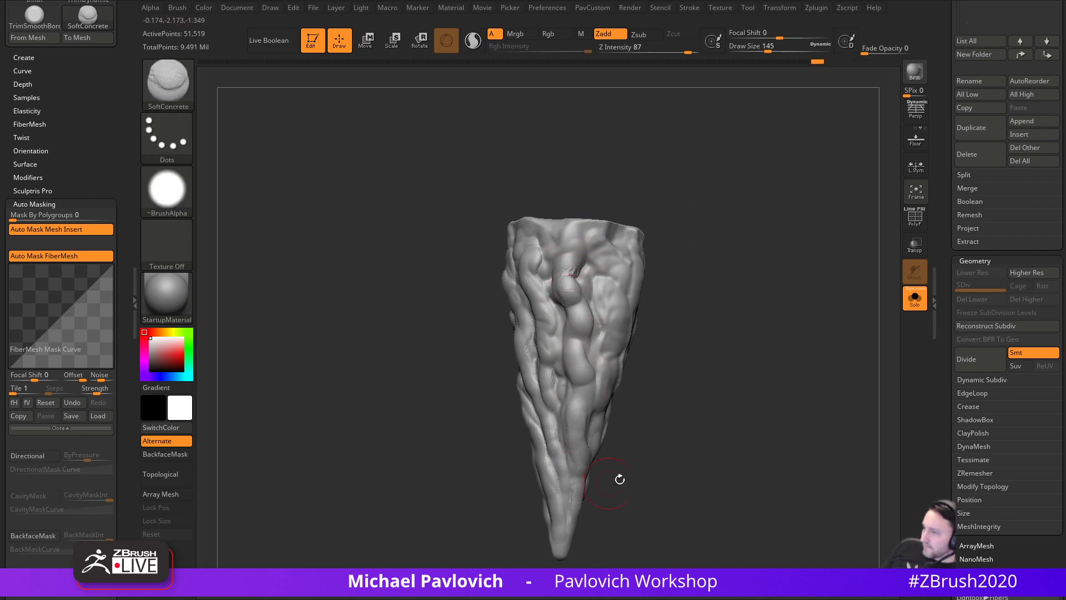
- At brush size 128, add clay ridges and short clay strokes down the cone's middle
right_drag(595, 481, 601, 446)
key(s)
click(588, 445)
drag(567, 384, 570, 399)
right_drag(589, 384, 557, 356)
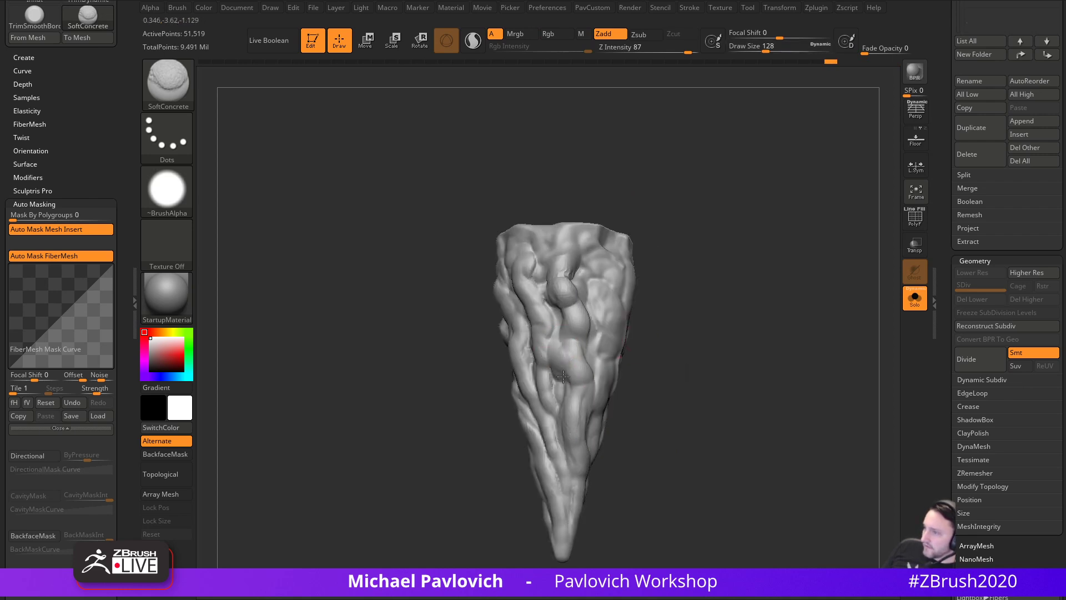
right_drag(569, 438, 626, 417)
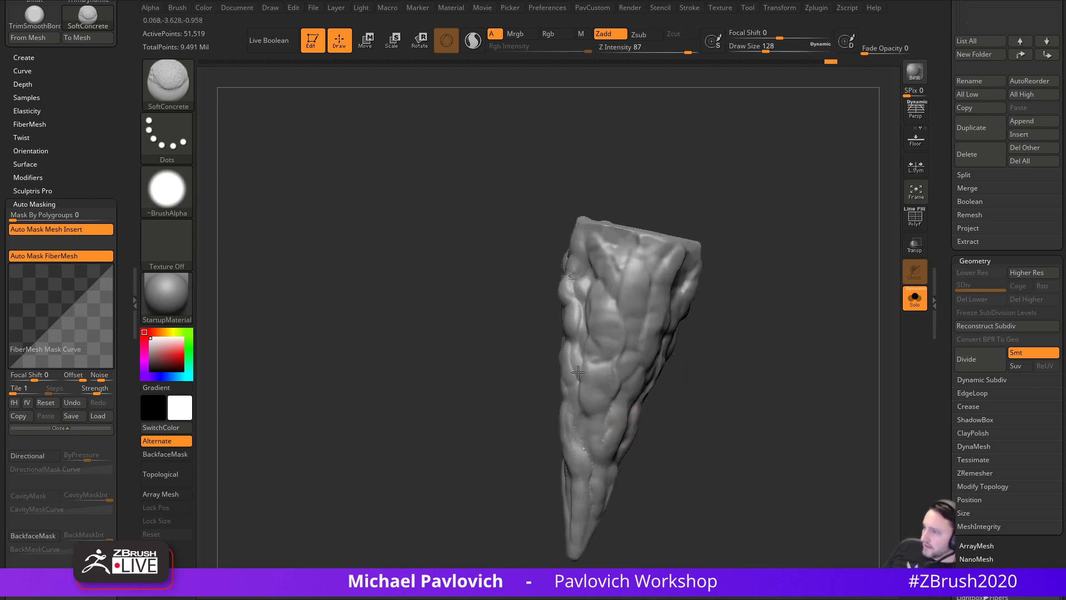
drag(575, 383, 600, 445)
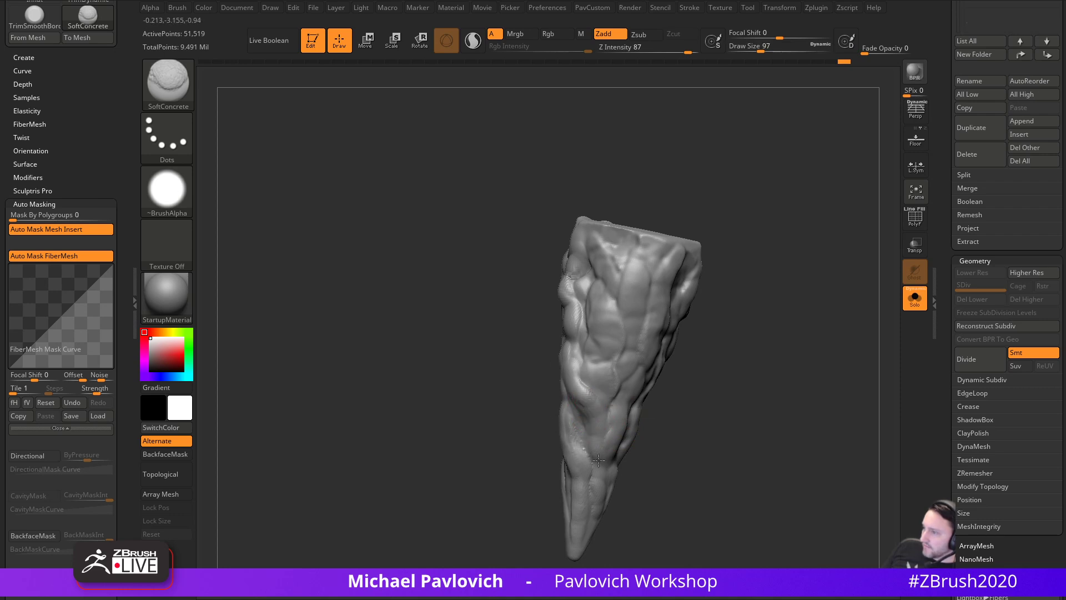
right_drag(596, 451, 667, 425)
alt+right_drag(754, 384, 736, 375)
key(s)
mouse_move(607, 383)
mouse_down()
mouse_move(577, 374)
mouse_move(593, 389)
mouse_up()
key(s)
drag(592, 382, 587, 381)
drag(594, 397, 612, 437)
mouse_move(725, 454)
alt+right_down()
mouse_move(683, 313)
mouse_move(700, 304)
mouse_move(696, 390)
alt+right_up()
- Stretch the whole cone taller along its length with the Transpose gizmo
key(w)
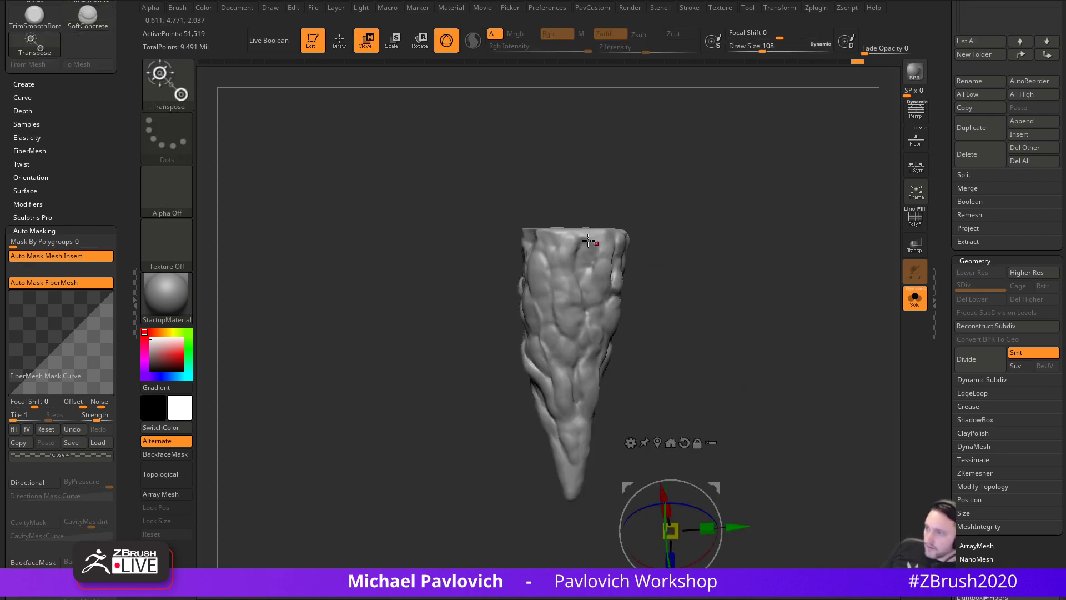
click(572, 238)
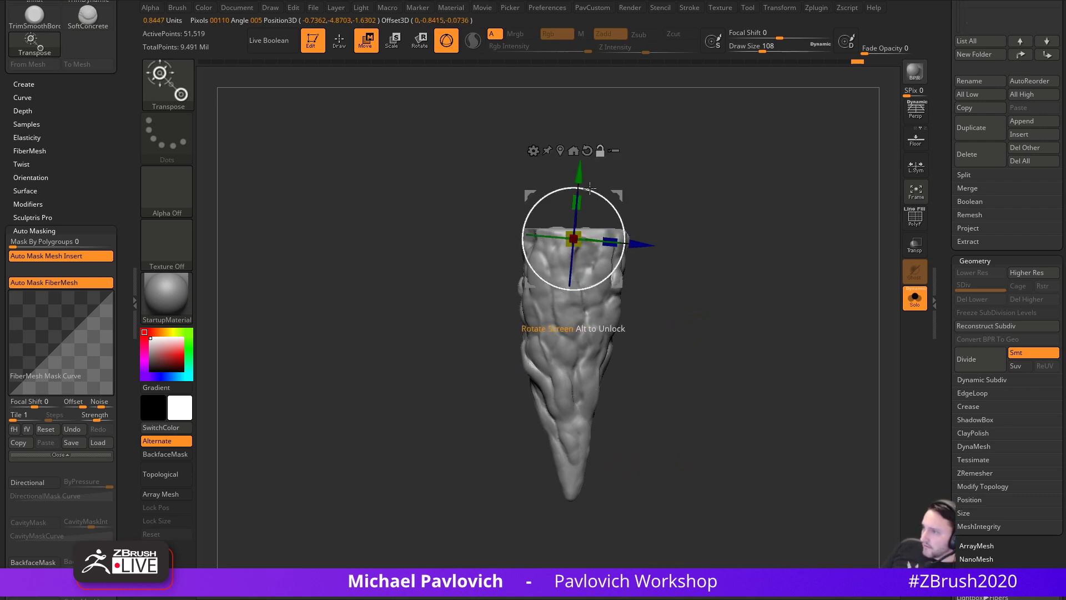
drag(575, 201, 576, 188)
key(q)
alt+right_drag(689, 389, 676, 293)
- With a much larger MoveAccu brush, pull the tip further down and shape the sides and top-left corner
key(2)
key(s)
drag(613, 381, 650, 383)
drag(568, 418, 561, 436)
mouse_move(531, 305)
mouse_down()
mouse_move(542, 273)
mouse_move(518, 259)
mouse_move(515, 229)
mouse_up()
key(s)
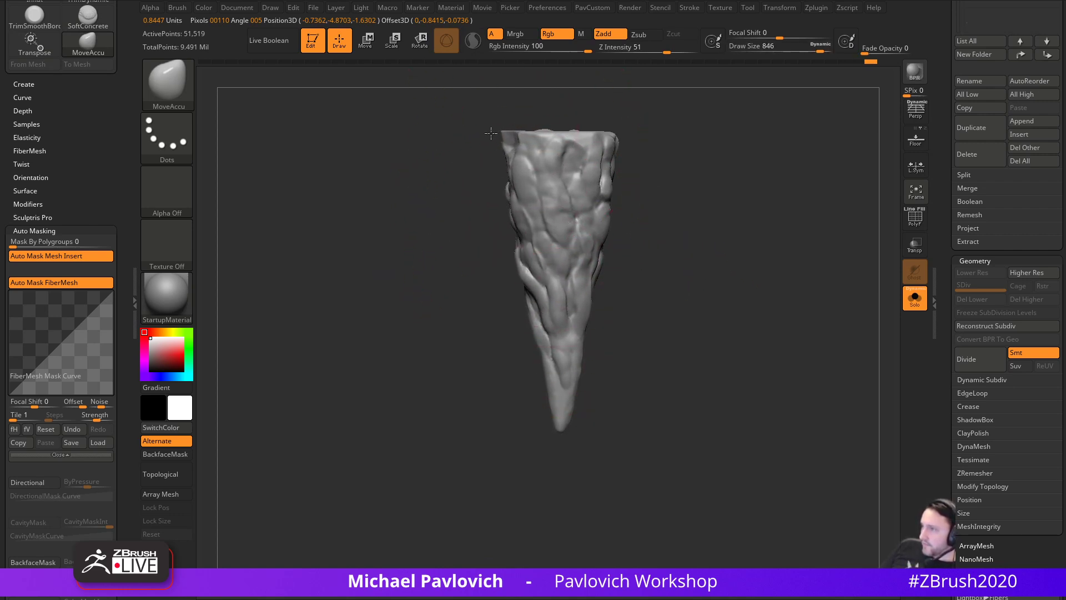
drag(451, 209, 519, 226)
mouse_move(506, 131)
mouse_down()
mouse_move(686, 214)
mouse_move(571, 204)
mouse_up()
drag(454, 167, 442, 161)
- Shrink the MoveAccu brush, push out one bulge, and inspect the whole cone and its top
drag(405, 165, 430, 164)
drag(638, 167, 522, 165)
key(s)
mouse_move(521, 162)
mouse_down()
mouse_move(593, 176)
mouse_move(689, 220)
mouse_move(660, 232)
mouse_up()
drag(452, 219, 457, 232)
mouse_move(564, 231)
mouse_down()
mouse_move(605, 215)
mouse_move(584, 231)
mouse_up()
key(s)
mouse_move(668, 185)
ctrl+mouse_down()
mouse_move(653, 240)
mouse_move(666, 248)
mouse_move(636, 280)
mouse_move(640, 269)
mouse_move(503, 265)
ctrl+mouse_up()
key(s)
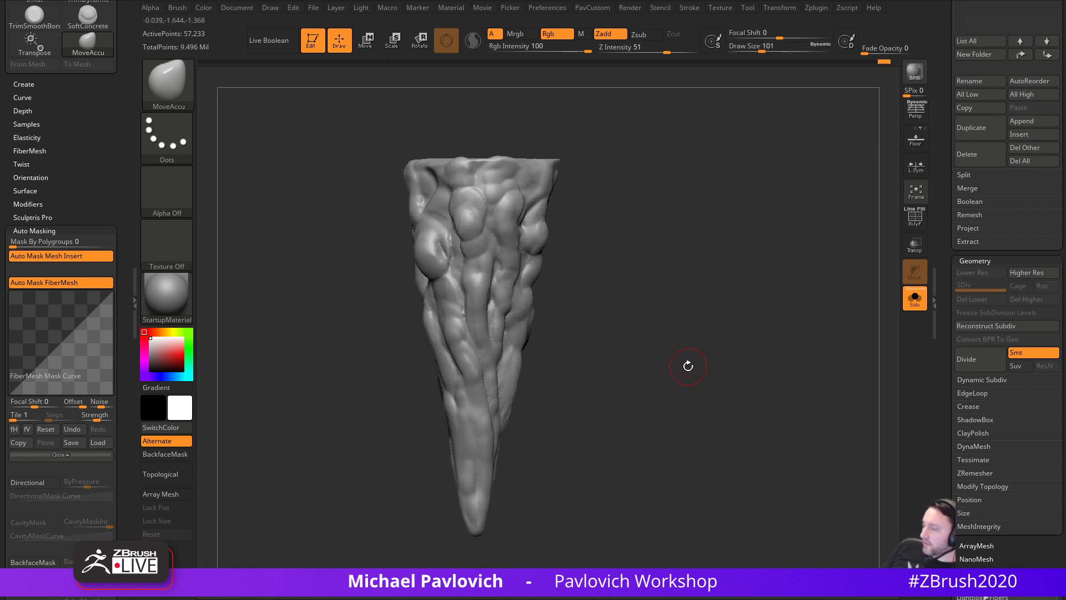
mouse_move(767, 295)
mouse_down()
mouse_move(752, 355)
mouse_move(771, 295)
mouse_up()
key(ctrl+shift+b)
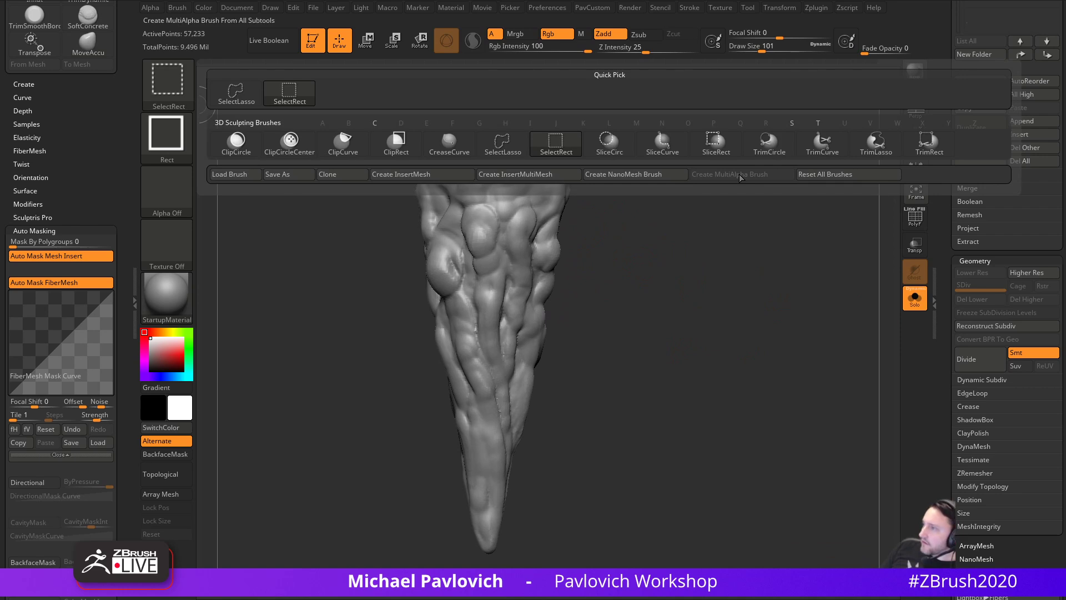
- With TrimCurve and the polygroup wireframe shown, draw a straight cut across the cone's top
click(828, 153)
ctrl+click(884, 62)
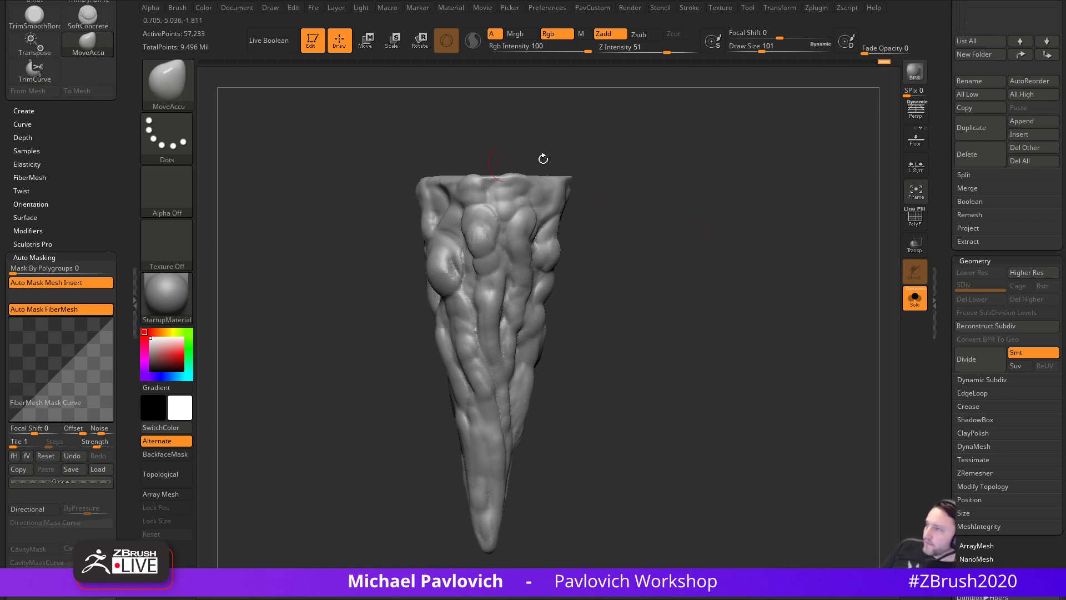
click(914, 218)
mouse_move(324, 184)
ctrl+shift+mouse_down()
mouse_move(738, 170)
mouse_move(724, 264)
ctrl+shift+mouse_up()
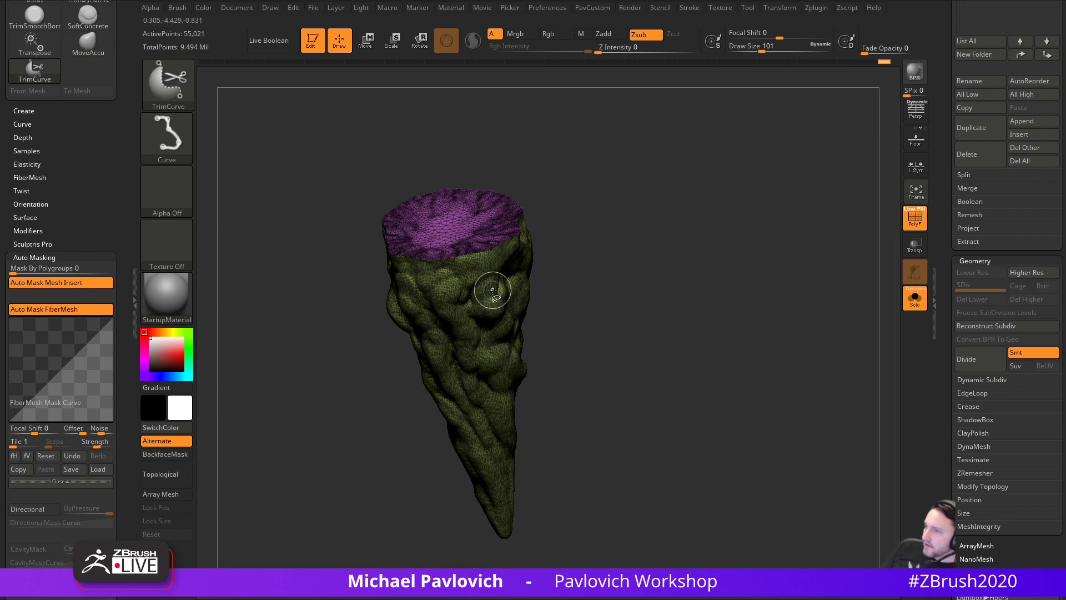
- Hide the cut-off top cap, delete the hidden geometry, and turn off the wireframe
ctrl+shift+click(492, 288)
key(grave)
click(651, 215)
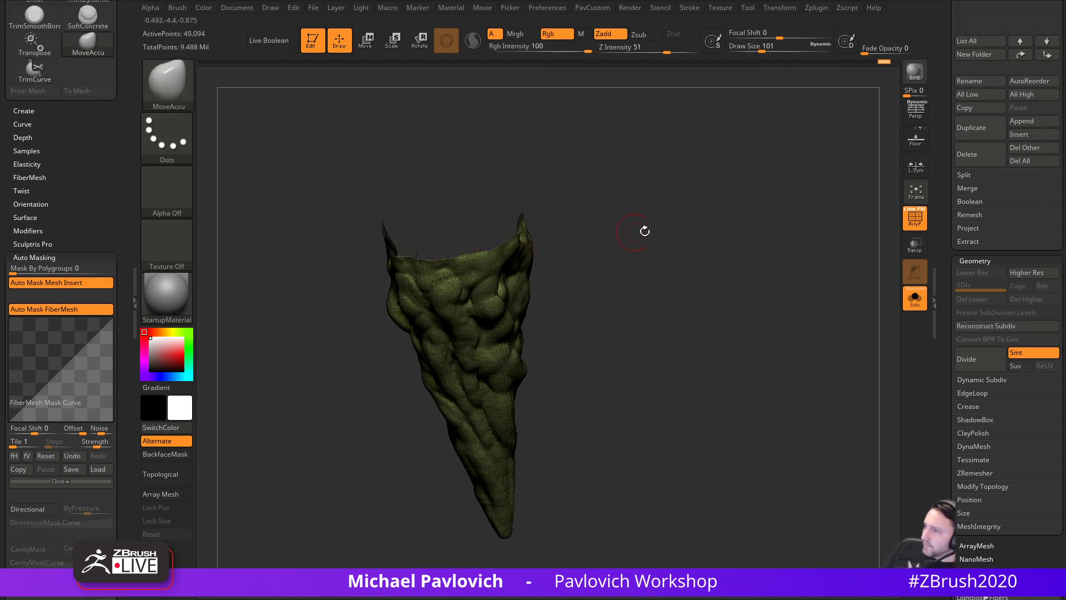
shift+drag(626, 231, 837, 105)
alt+drag(689, 231, 710, 178)
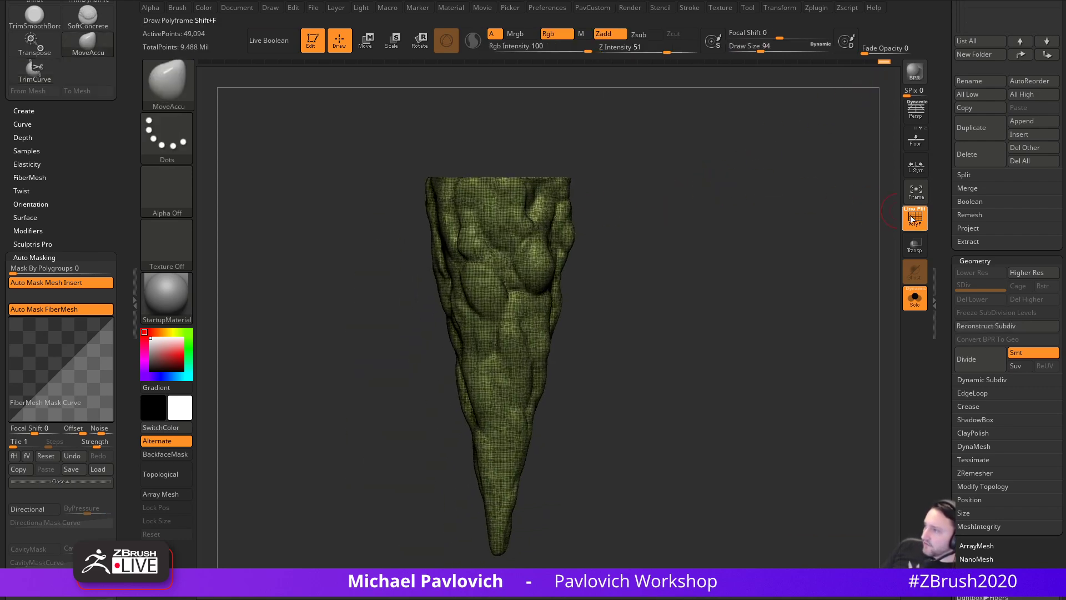
key(shift+f)
alt+drag(679, 247, 680, 236)
- Show the wireframe, raise AdaptiveSize and run ZRemesher on the cone, then inspect the new topology
key(1)
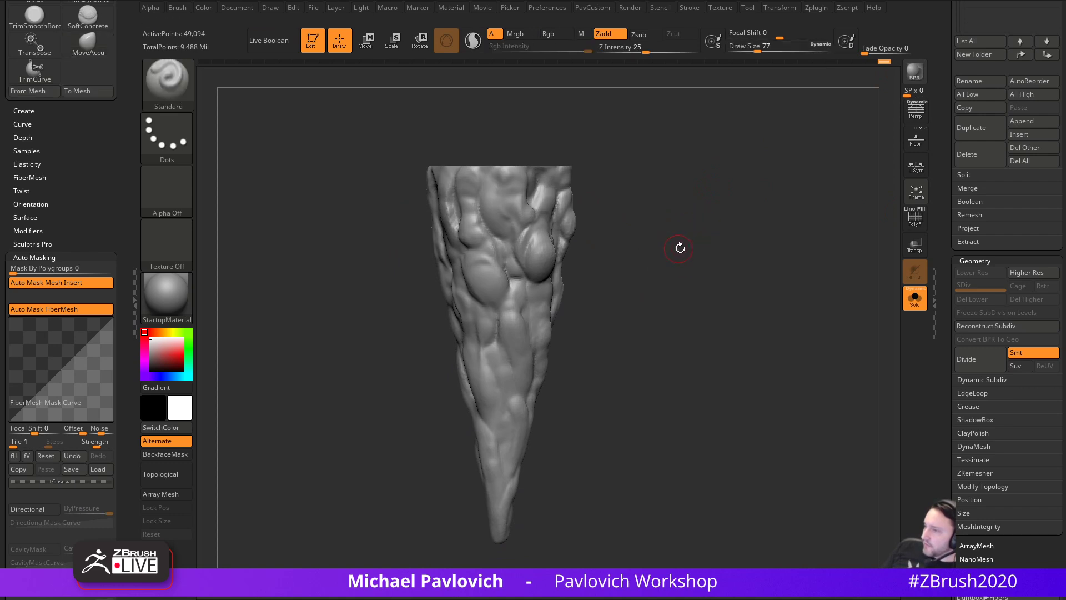
click(920, 234)
key(grave)
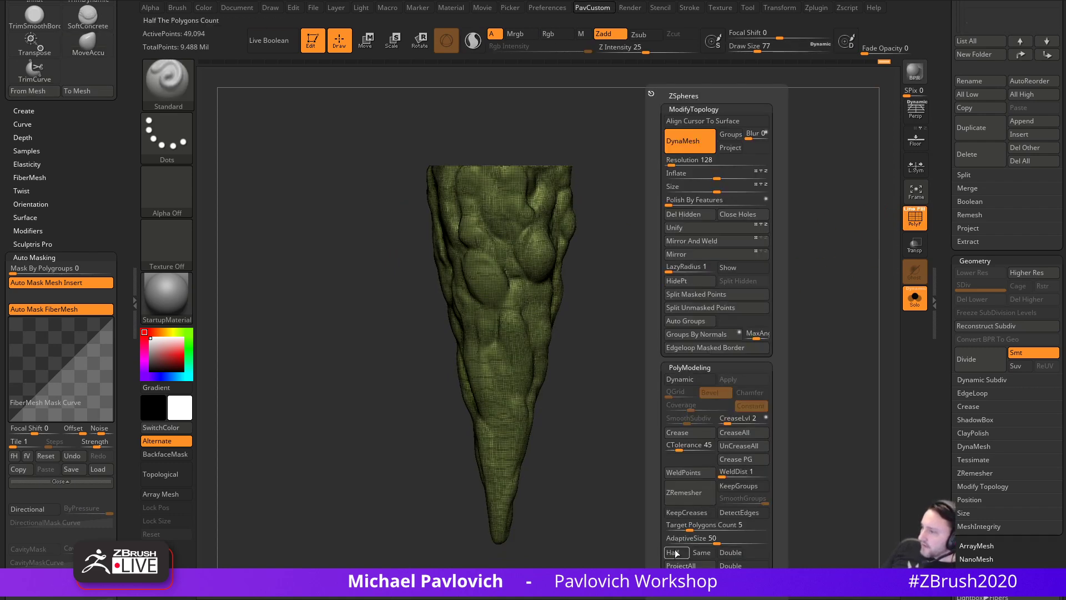
drag(678, 540, 680, 539)
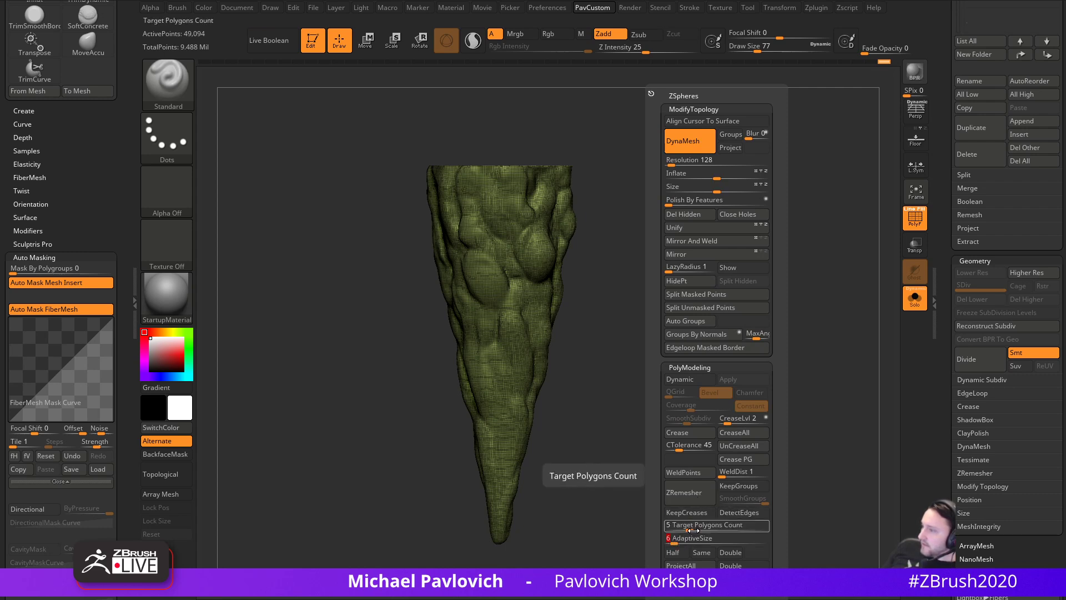
click(698, 502)
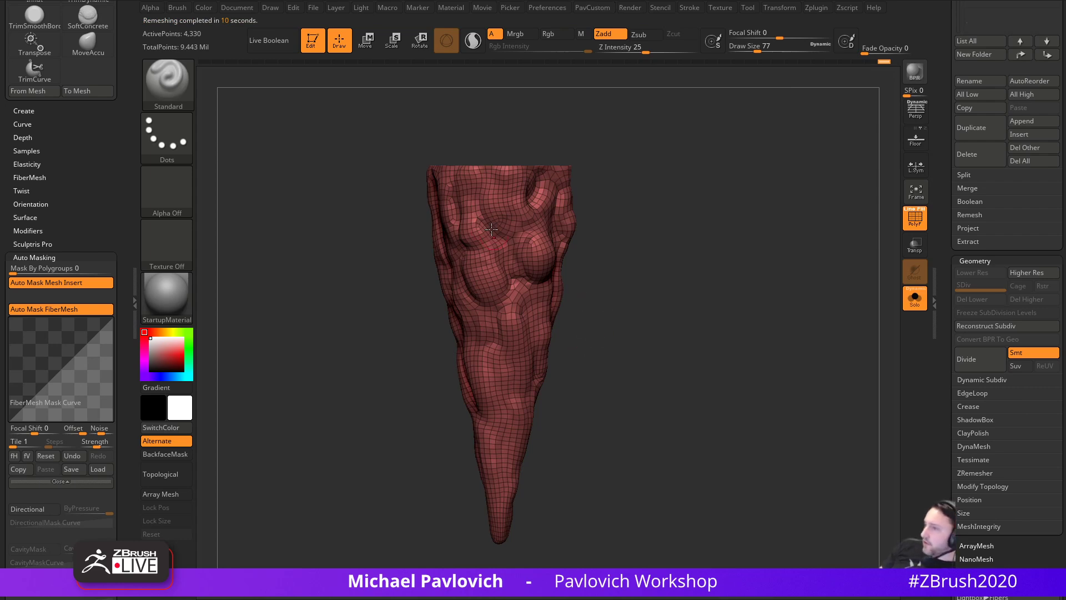
drag(646, 252, 701, 245)
drag(774, 358, 710, 362)
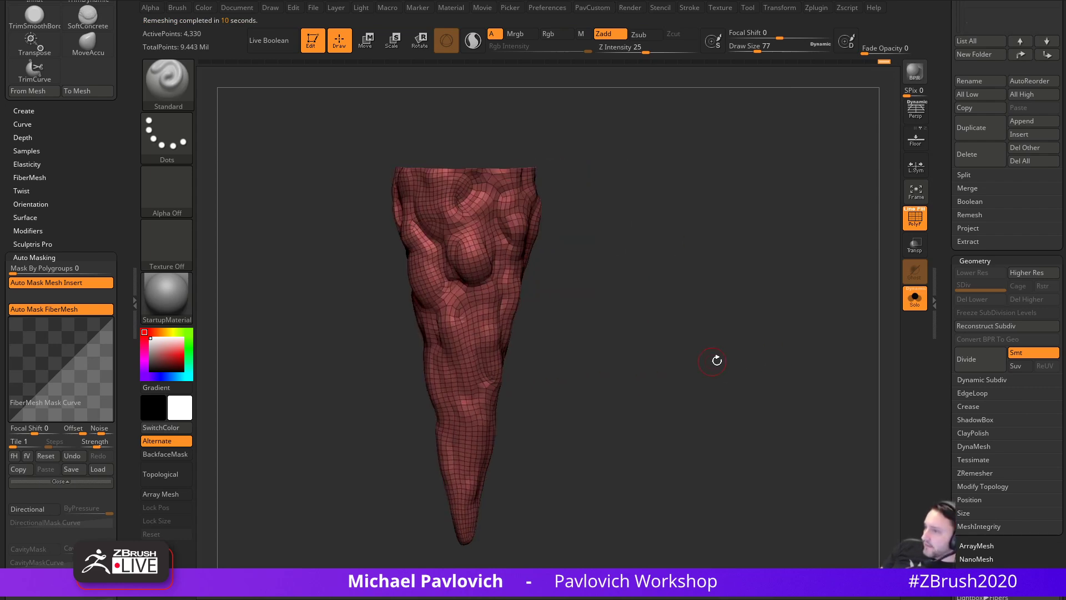
- Enable Half and run ZRemesher again, reducing the cone to about 1,803 points
key(2)
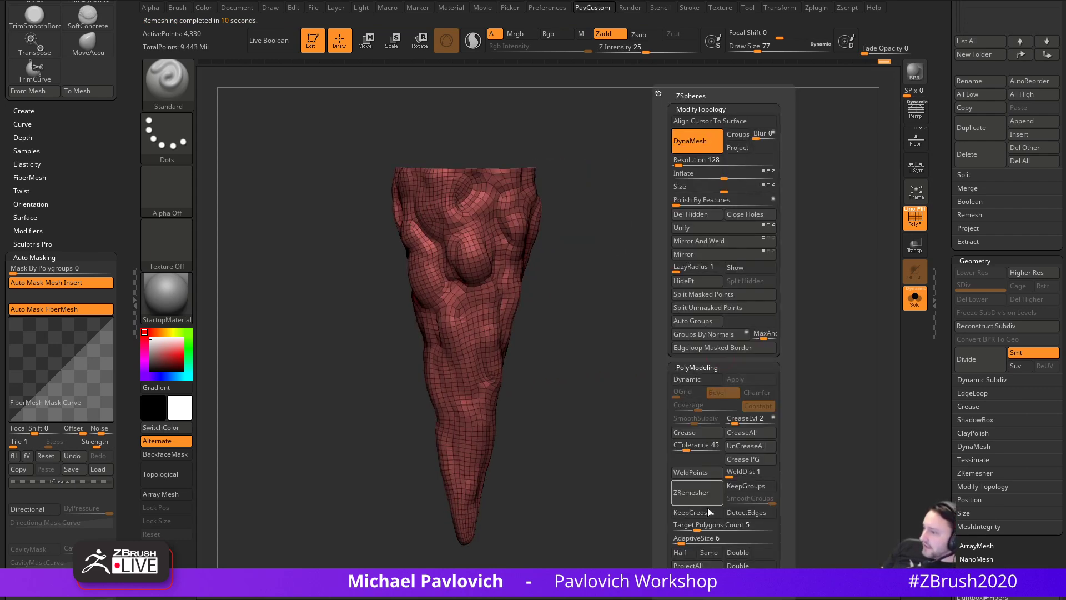
click(683, 554)
click(697, 496)
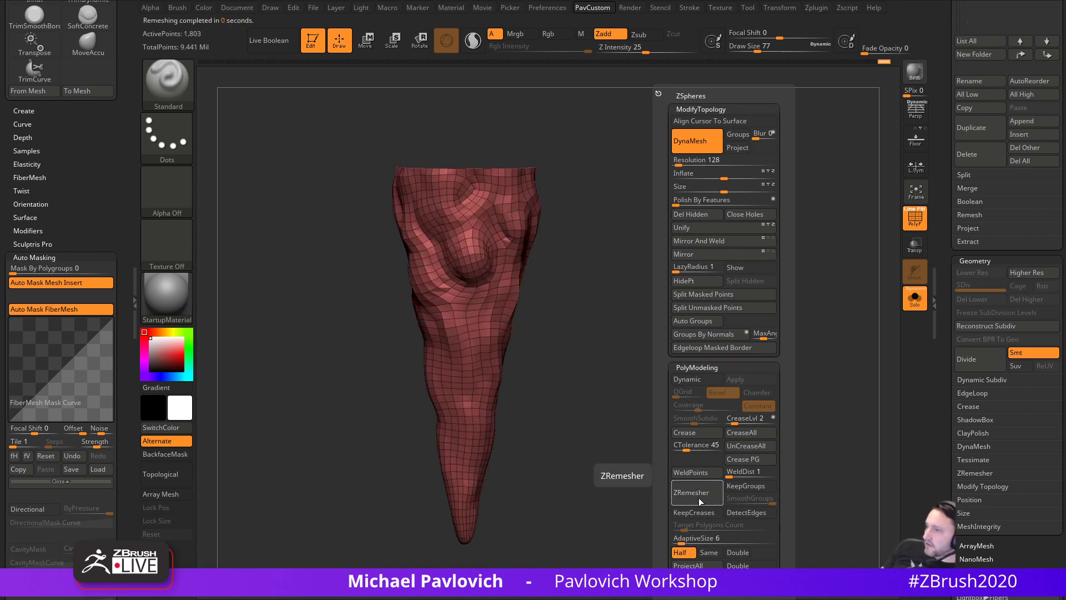
drag(633, 323, 729, 367)
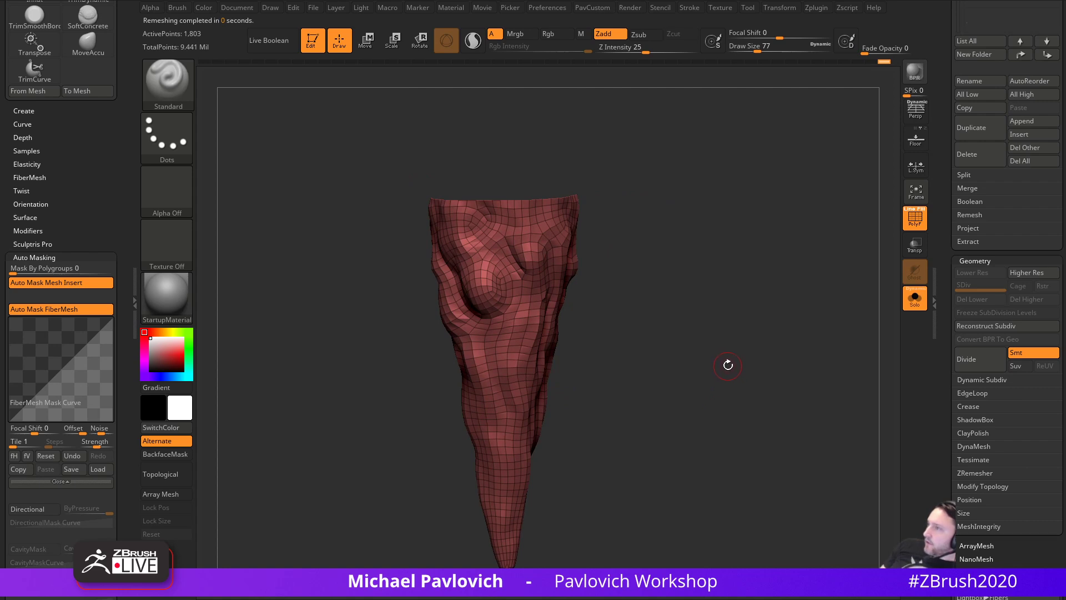
scroll(947, 370, down, 3)
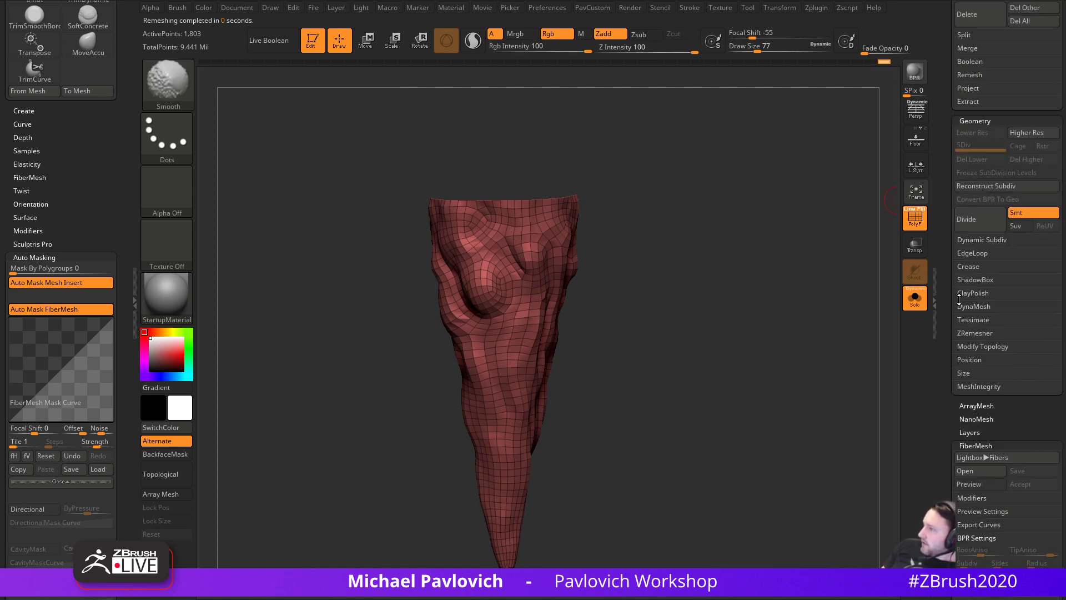
- Test-subdivide the cone twice with Ctrl+D, using Project History to restore the sculpted detail each time
scroll(972, 338, up, 3)
click(969, 214)
drag(814, 293, 791, 309)
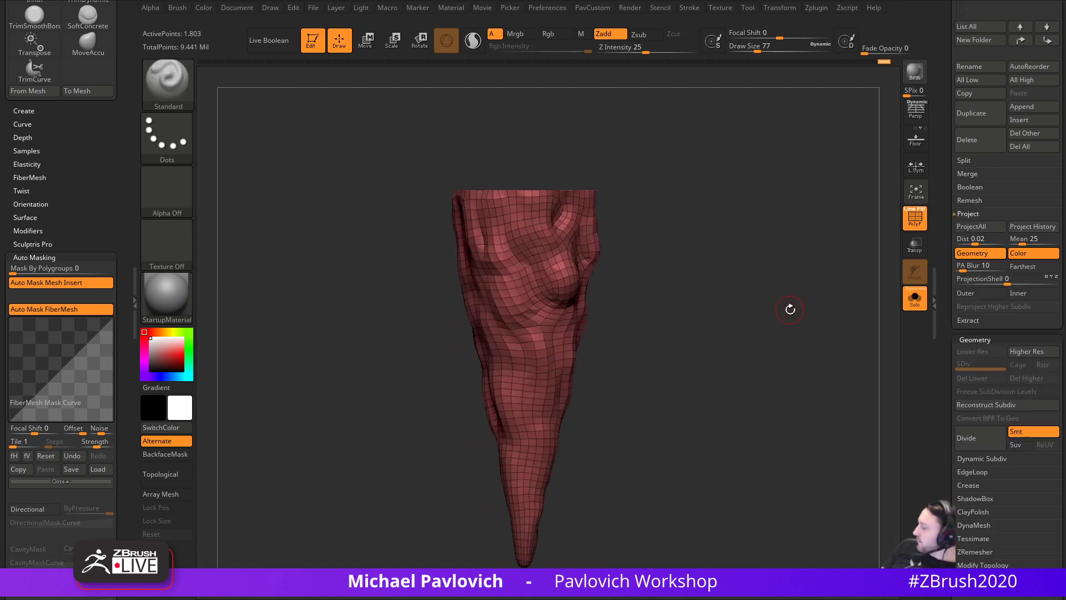
click(915, 220)
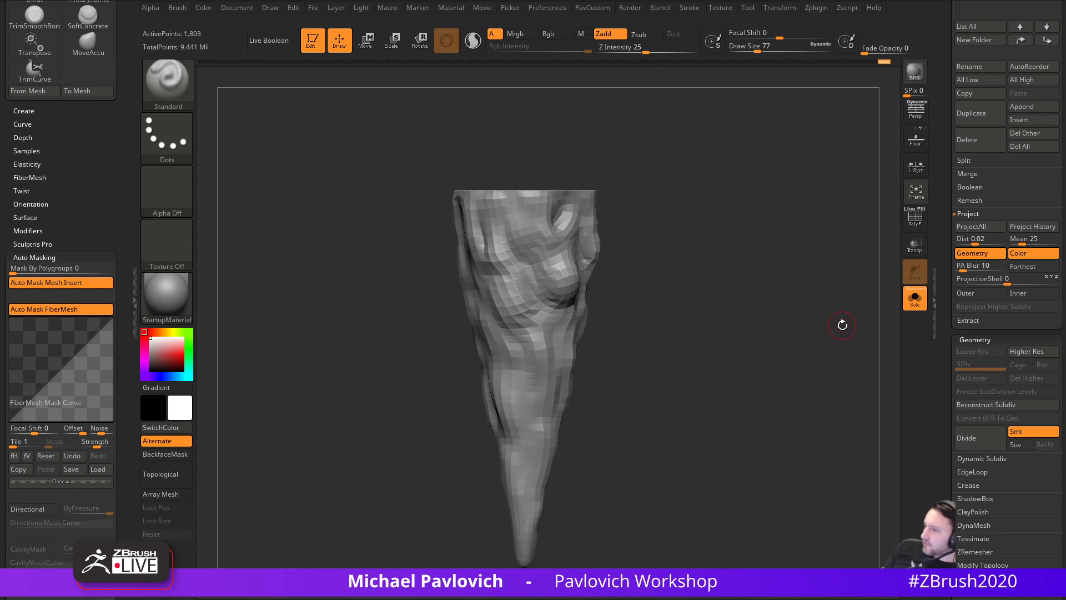
key(ctrl)
key(d)
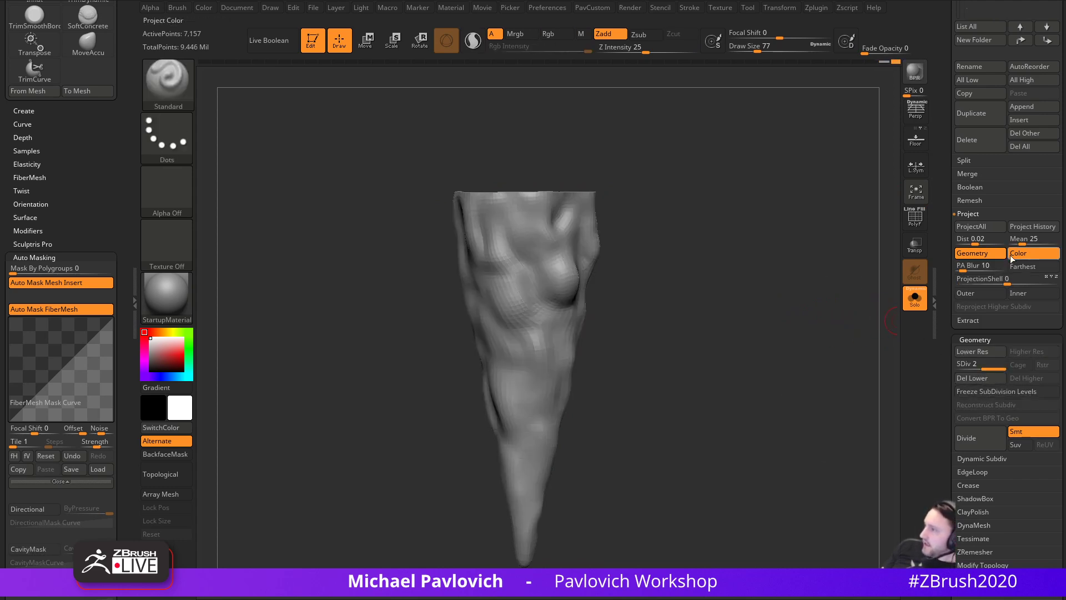
click(1026, 230)
key(ctrl+d)
click(1026, 230)
- Undo back to the 1,803-point base mesh and load the ZModeler brush's edge actions
key(ctrl+z)
key(ctrl+z)
mouse_move(809, 311)
mouse_down()
mouse_move(845, 318)
mouse_move(840, 353)
mouse_up()
click(913, 227)
key(ctrl+z)
key(ctrl+z)
key(b)
key(z)
key(m)
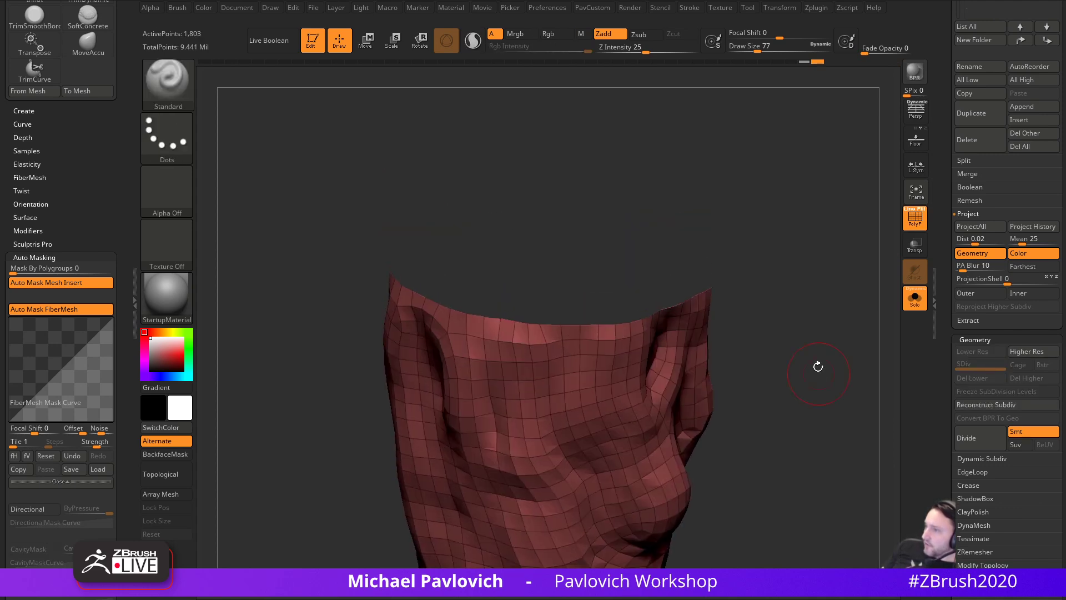
key(space)
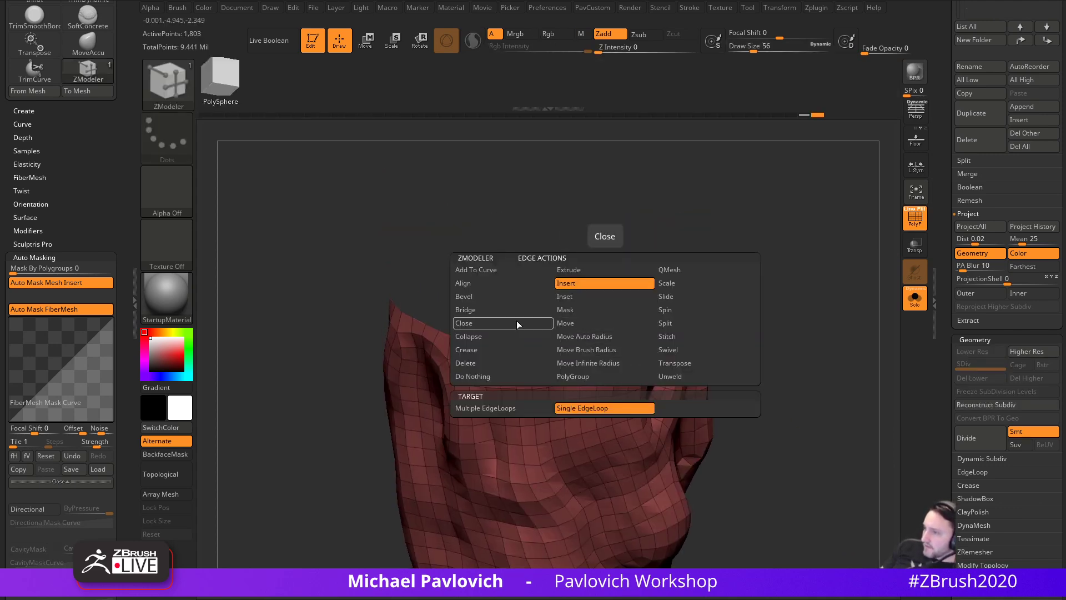
- Close the cone's open top with a single convex-hole polygon and make it its own polygroup
click(503, 324)
click(508, 406)
key(space)
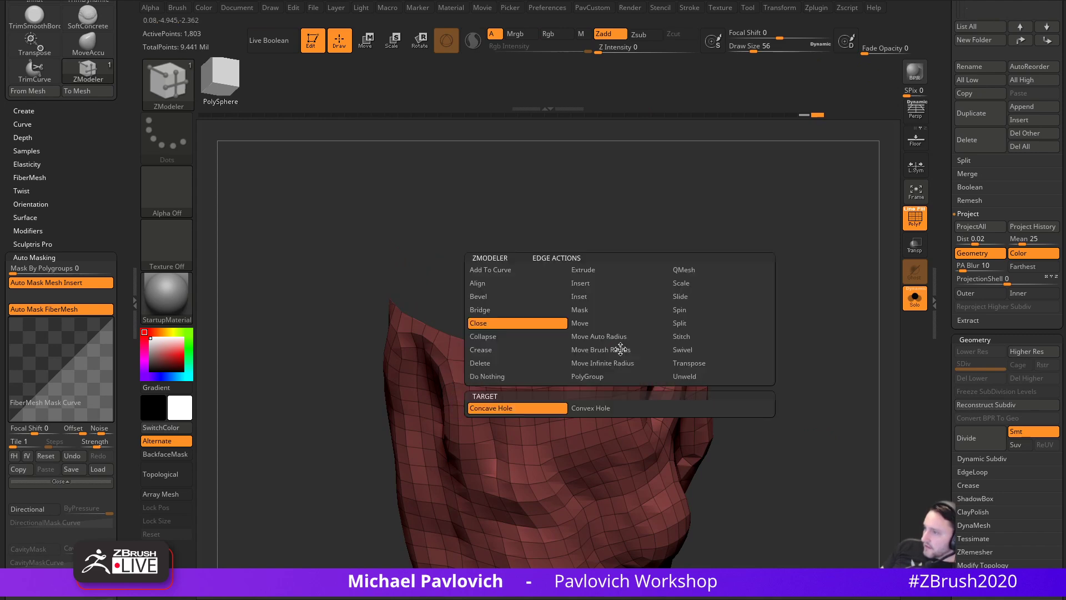
click(596, 408)
click(625, 353)
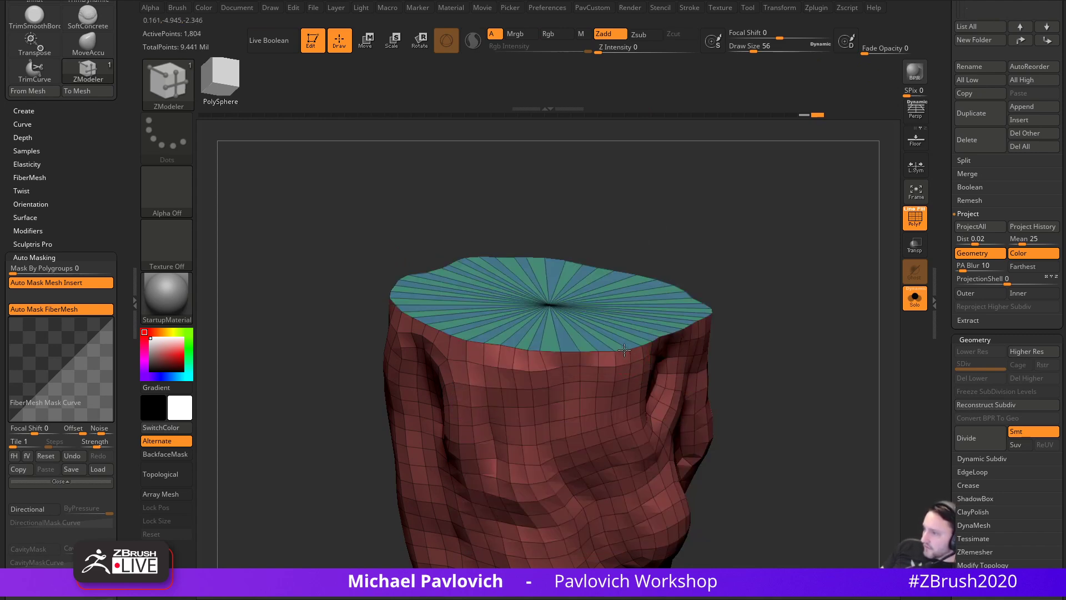
ctrl+shift+click(669, 267)
key(ctrl+w)
ctrl+shift+click(757, 248)
- Inspect the purple top cap from above, undoing and redoing the hole closure
alt+drag(766, 250, 797, 274)
key(v)
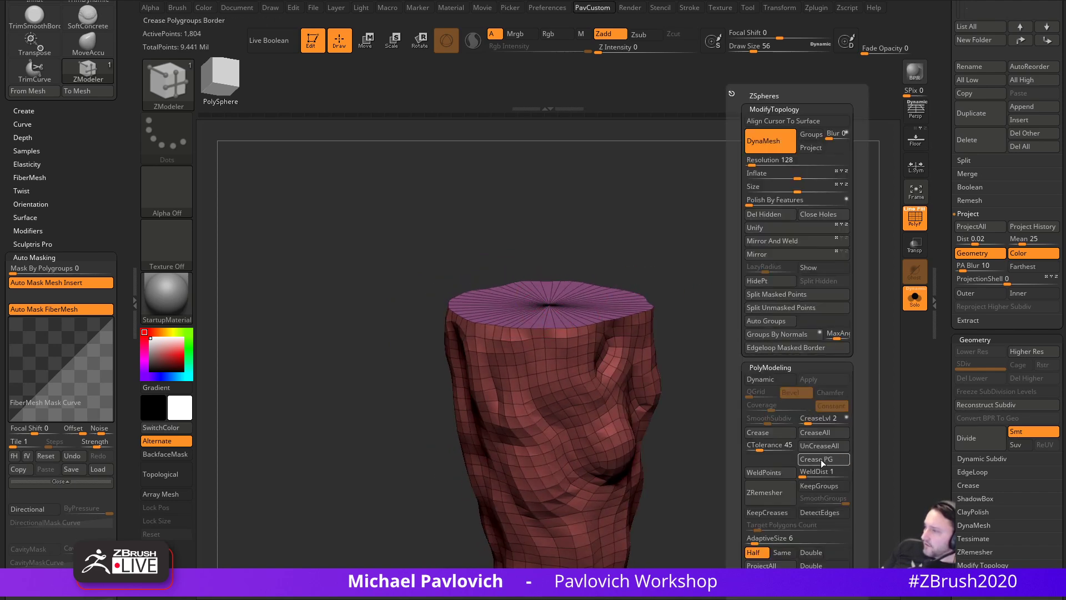
drag(741, 297, 759, 386)
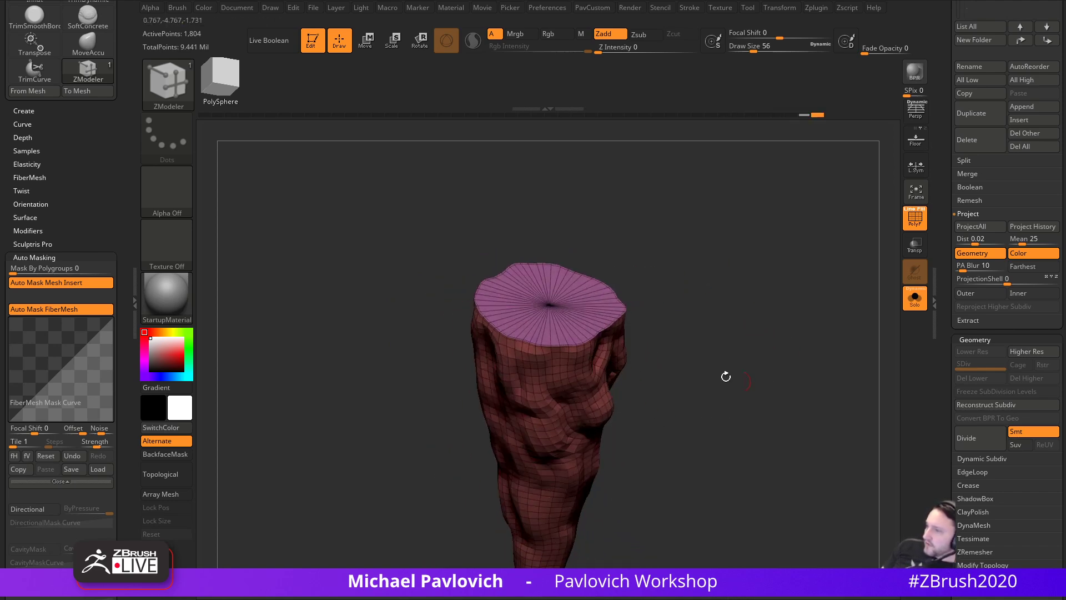
drag(785, 333, 726, 320)
key(ctrl+z)
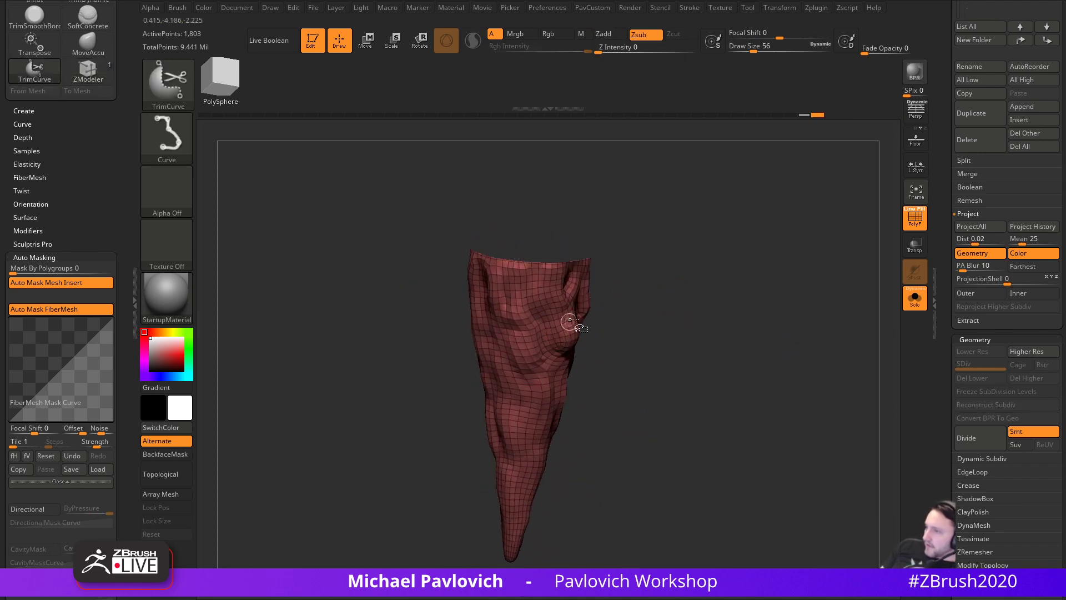
key(ctrl+shift+z)
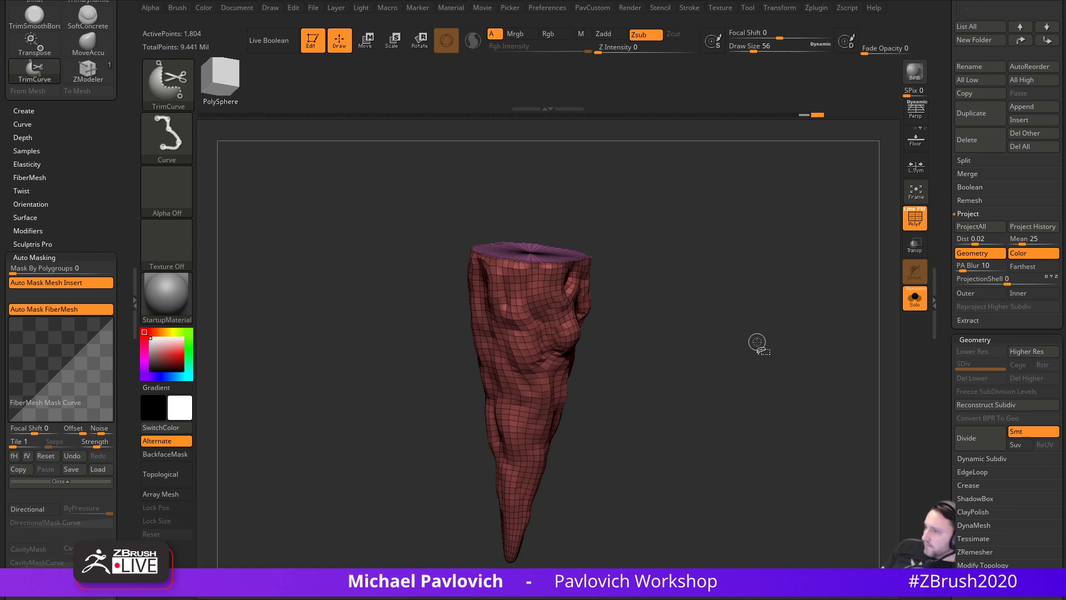
- Subdivide the cone toward SDiv 4, hiding and unhiding the top cap polygroup to check it
key(ctrl+d)
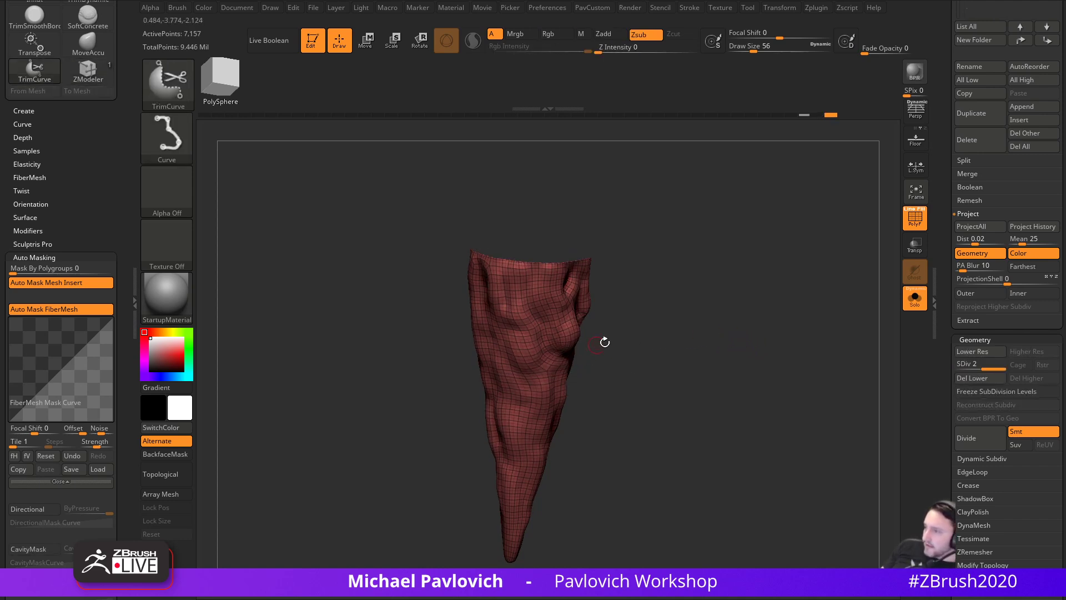
ctrl+shift+click(737, 338)
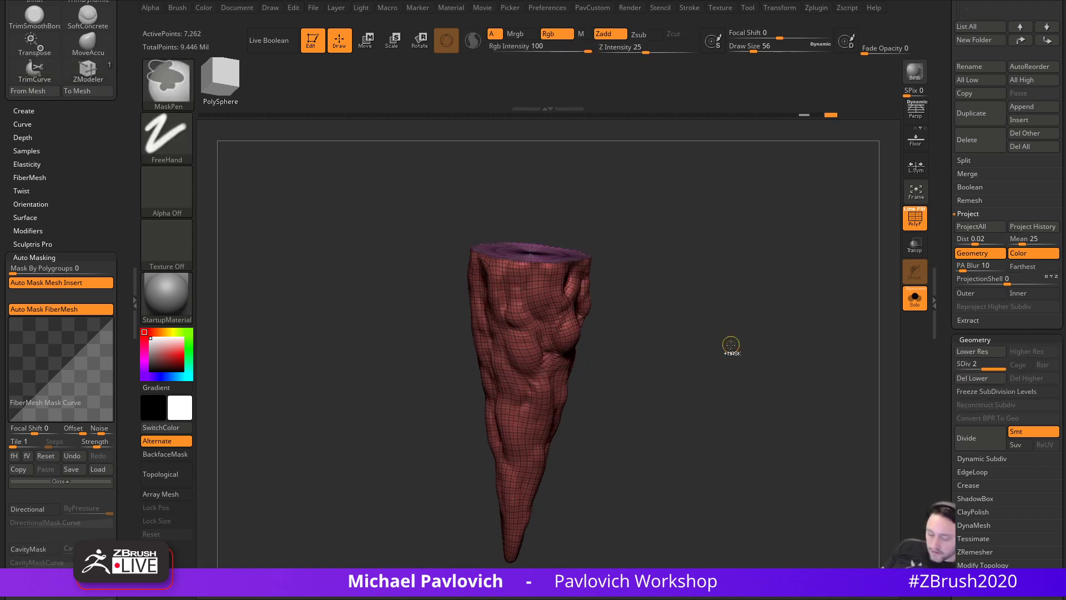
ctrl+shift+click(555, 357)
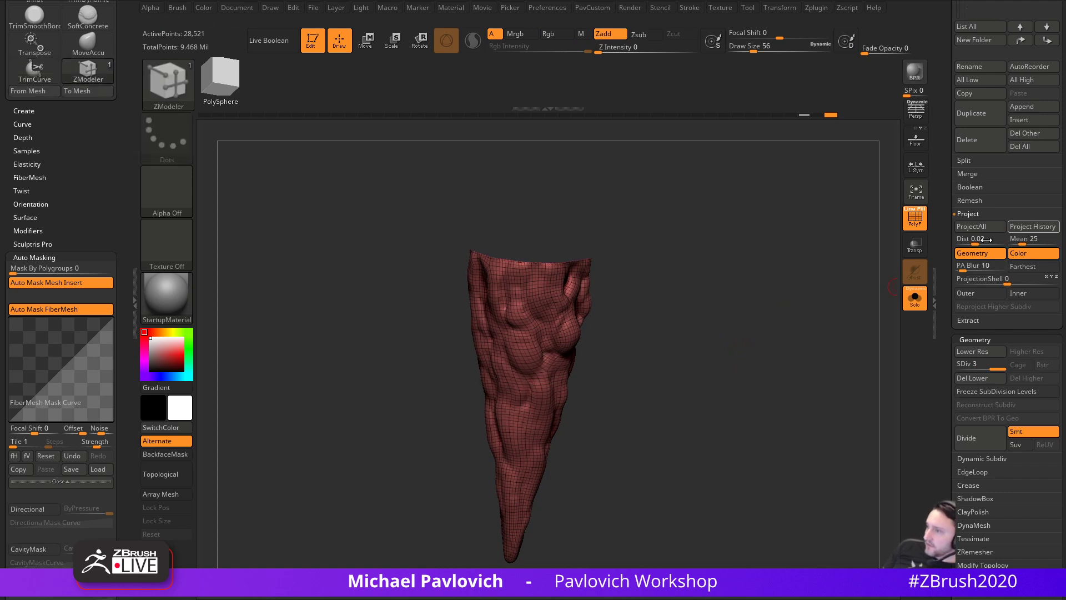
ctrl+shift+click(720, 341)
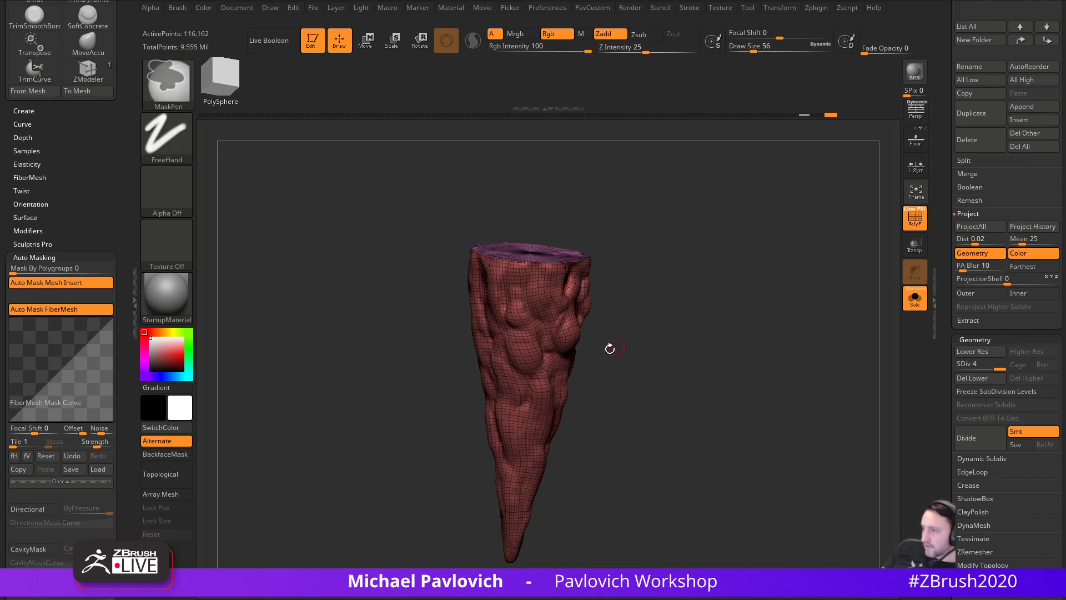
ctrl+shift+click(553, 355)
ctrl+shift+click(761, 331)
- Turn off PolyF, check the lowest and highest subdivision levels, and return to the Standard brush
click(915, 220)
drag(822, 291, 807, 310)
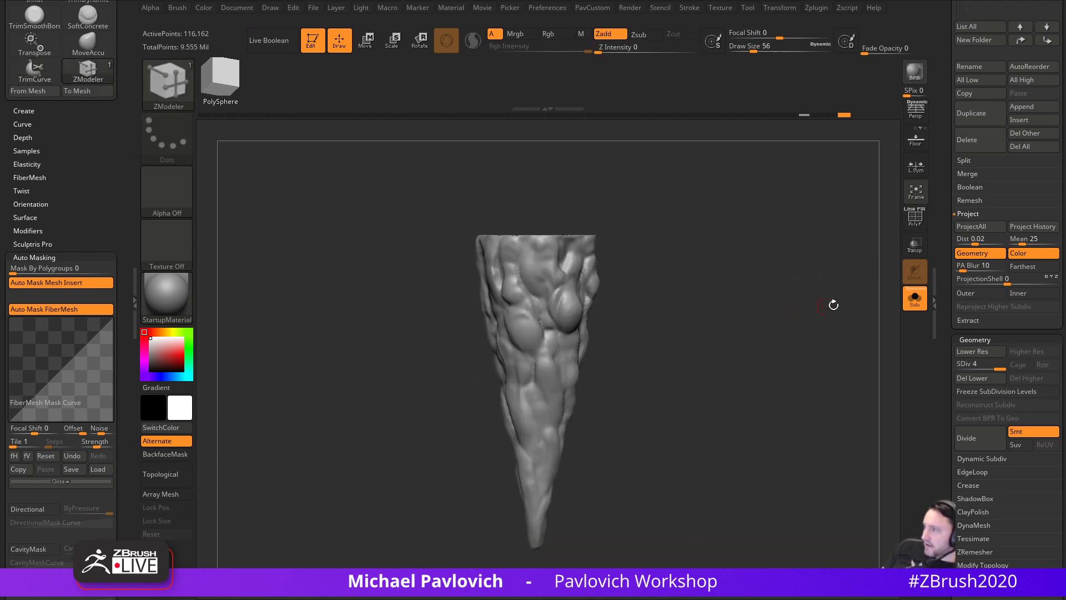
drag(970, 361, 801, 446)
drag(986, 368, 1028, 376)
drag(866, 371, 769, 453)
mouse_move(724, 307)
mouse_down()
mouse_move(768, 262)
mouse_move(749, 293)
mouse_move(757, 299)
mouse_up()
key(s)
key(1)
- Toggle Solo to isolate the cone and frame its top rim
click(913, 300)
drag(854, 305, 747, 289)
click(916, 300)
drag(843, 294, 772, 366)
key(5)
drag(683, 325, 712, 271)
alt+drag(703, 200, 713, 236)
- Switch to DamStandard and carve a groove near the cone's top rim
key(b)
key(d)
key(s)
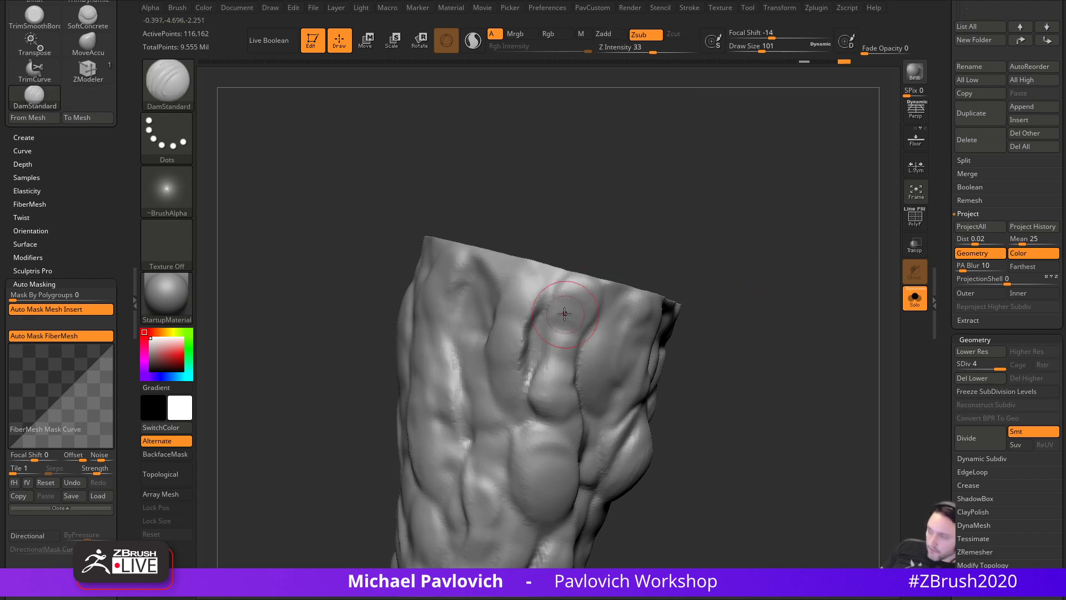
key(s)
drag(552, 275, 528, 368)
click(548, 290)
mouse_move(725, 331)
alt+mouse_down()
mouse_move(724, 291)
mouse_move(747, 284)
alt+mouse_up()
mouse_move(687, 350)
alt+mouse_down()
mouse_move(699, 293)
mouse_move(755, 268)
mouse_move(767, 289)
mouse_move(816, 302)
mouse_move(785, 215)
alt+mouse_up()
- Enlarge DamStandard to 172 and carve creases lower on the cone and around the top
key(s)
drag(596, 240, 600, 239)
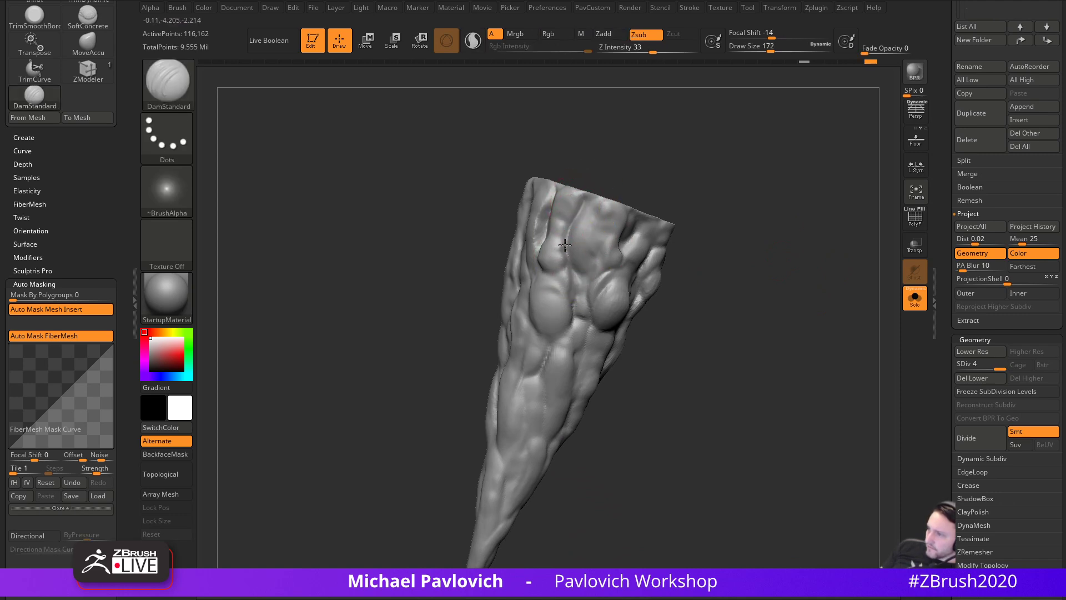
drag(578, 292, 560, 317)
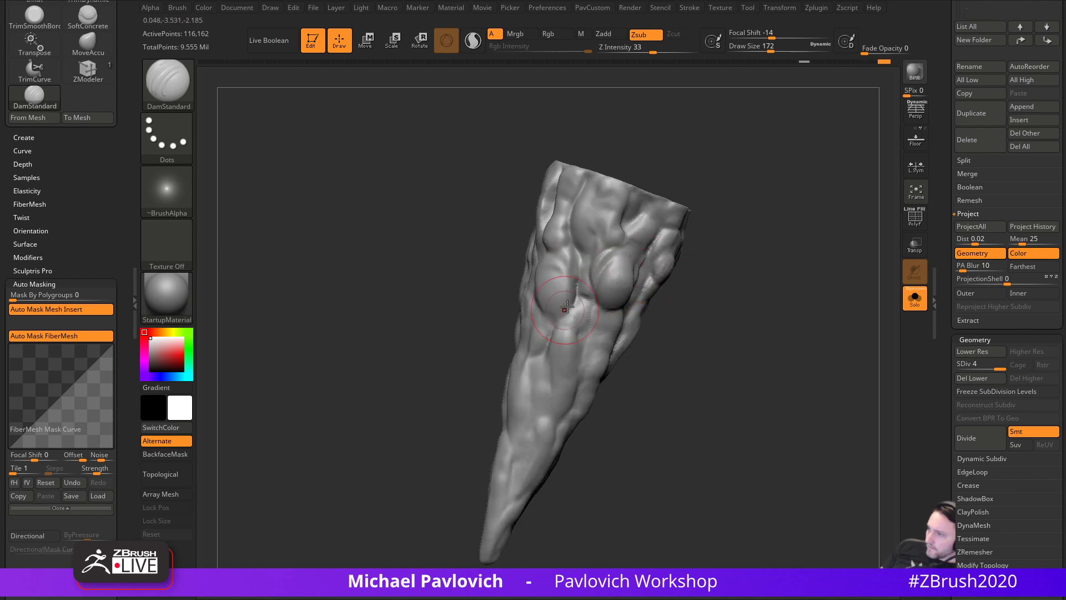
drag(570, 253, 577, 284)
drag(453, 301, 482, 311)
drag(572, 228, 554, 245)
drag(647, 259, 662, 220)
mouse_move(543, 217)
mouse_down()
mouse_move(555, 203)
mouse_move(545, 184)
mouse_move(556, 183)
mouse_move(550, 260)
mouse_up()
mouse_move(639, 221)
mouse_down()
mouse_move(654, 231)
mouse_move(644, 233)
mouse_up()
mouse_move(531, 234)
mouse_down()
mouse_move(525, 209)
mouse_move(535, 294)
mouse_up()
drag(621, 282, 636, 269)
- Carve a new crease on the cone's lower-left side
drag(484, 273, 499, 305)
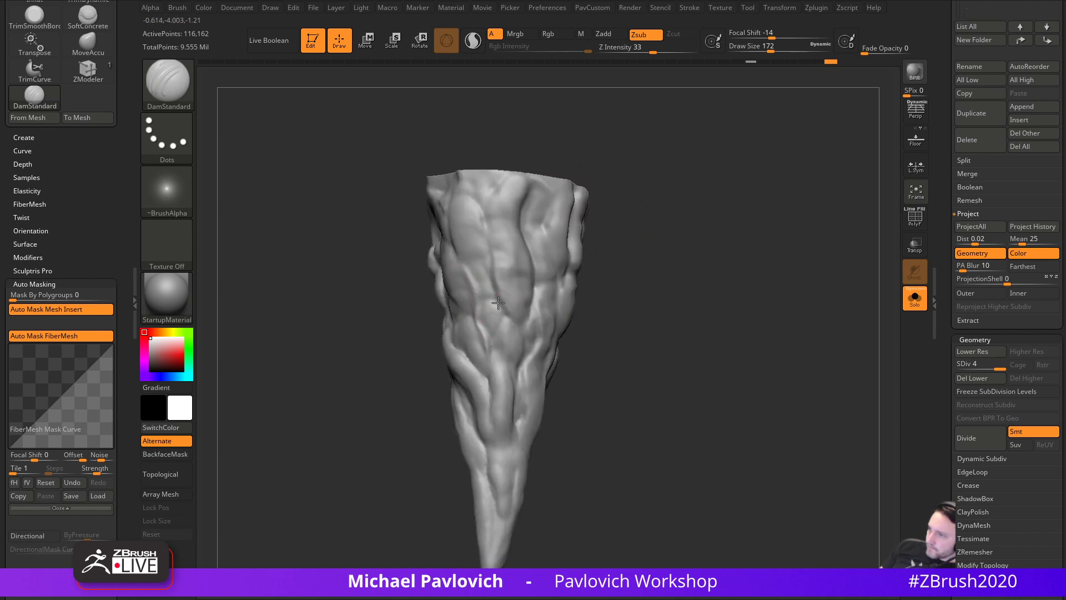
drag(636, 343, 617, 340)
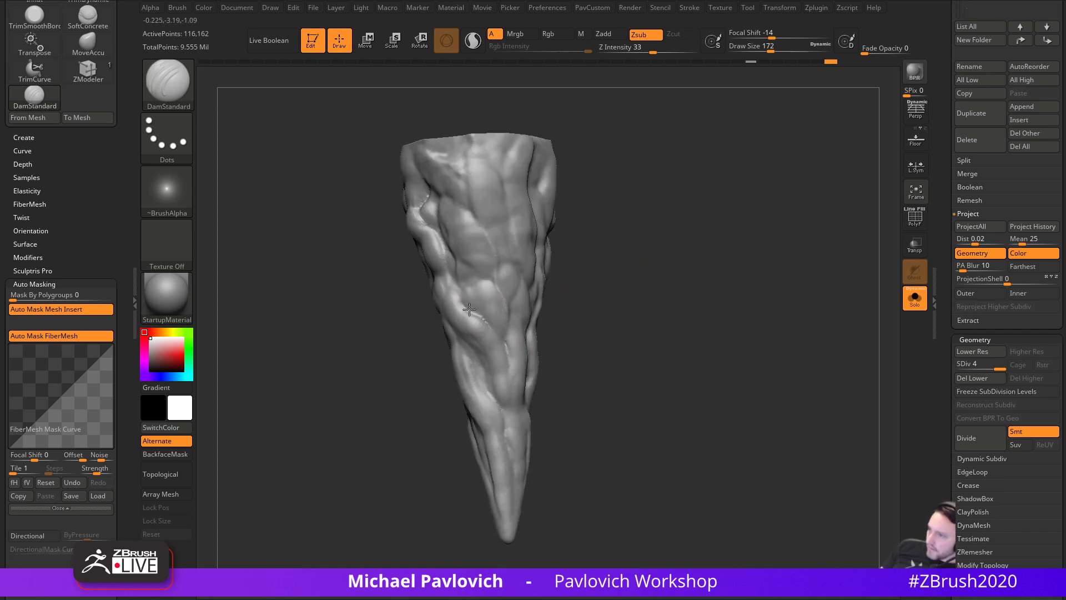
drag(497, 342, 511, 388)
drag(590, 338, 574, 333)
drag(464, 349, 501, 407)
drag(452, 311, 466, 334)
- Paint a mask on the lower right ridge and invert it
drag(569, 300, 546, 298)
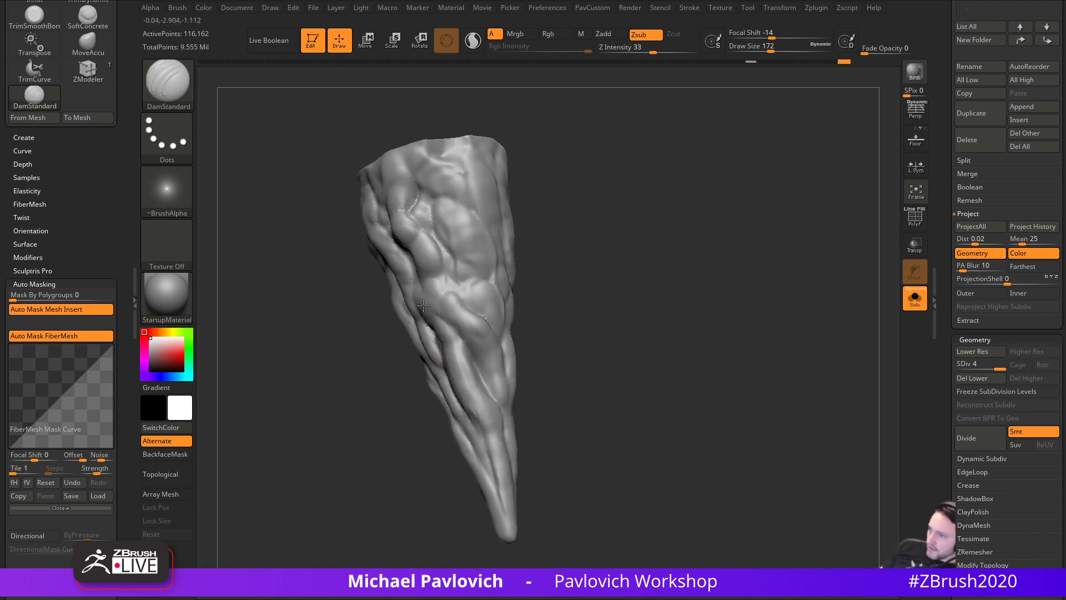
drag(567, 348, 549, 350)
mouse_move(484, 346)
ctrl+mouse_down()
mouse_move(492, 367)
mouse_move(469, 317)
ctrl+mouse_up()
ctrl+click(640, 298)
drag(639, 298, 597, 302)
- Reshape the masked ridge with the Move brush at size 239, then clear the mask
key(s)
drag(504, 368, 512, 368)
key(b)
key(m)
key(v)
drag(436, 391, 479, 390)
key(s)
mouse_move(601, 332)
ctrl+mouse_down()
mouse_move(630, 353)
mouse_move(604, 338)
ctrl+mouse_up()
- Switch back to DamStandard and carve a crease down the cone's centre
mouse_move(555, 378)
mouse_down()
mouse_move(635, 331)
mouse_move(607, 298)
mouse_up()
key(b)
key(d)
key(s)
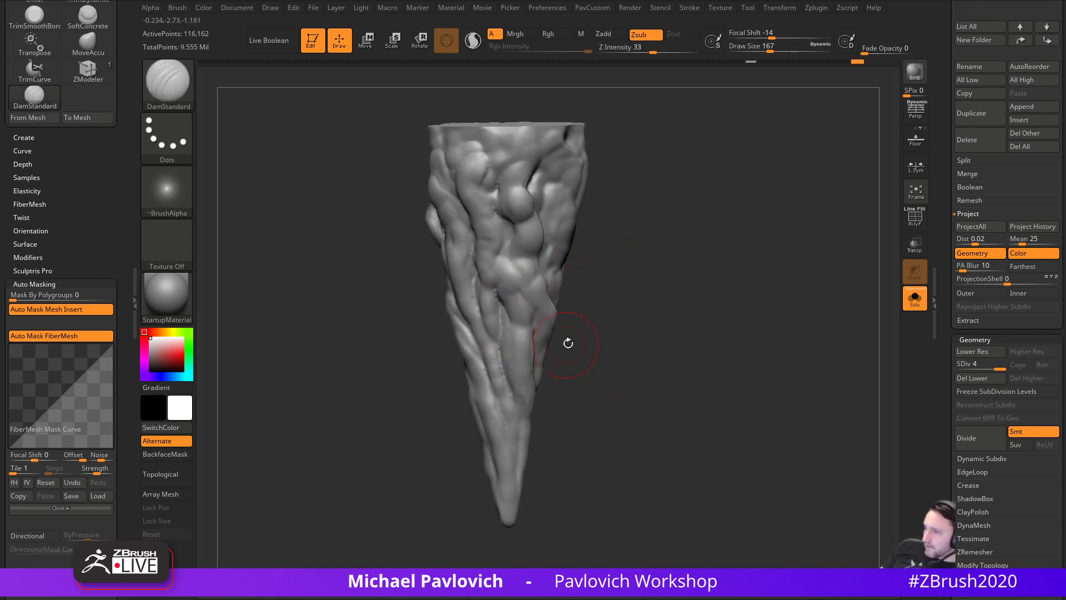
drag(562, 344, 498, 303)
mouse_move(575, 332)
mouse_down()
mouse_move(595, 361)
mouse_move(492, 323)
mouse_up()
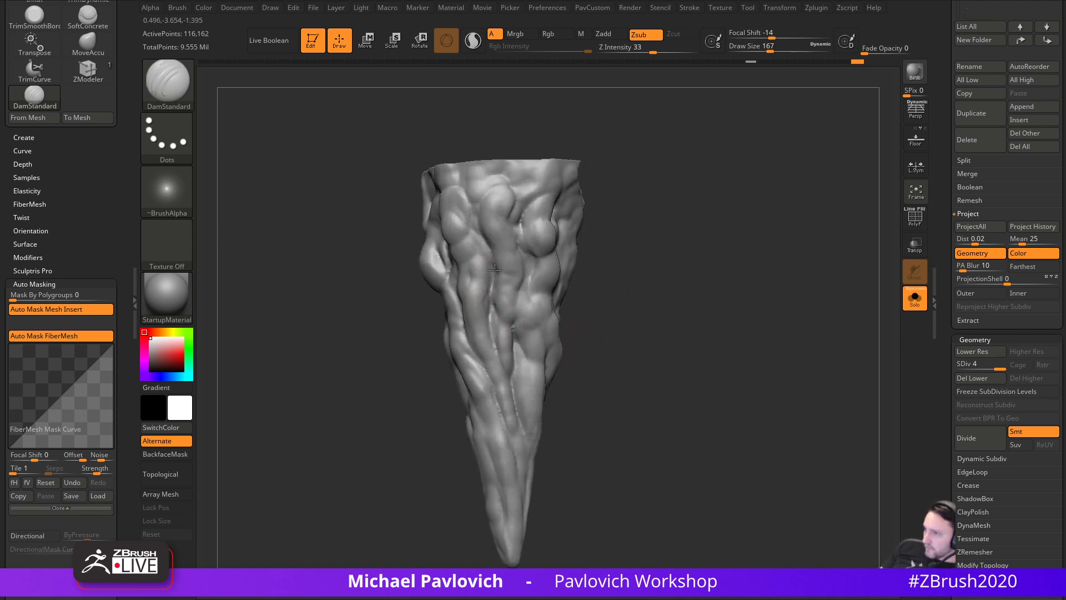
drag(604, 210, 501, 317)
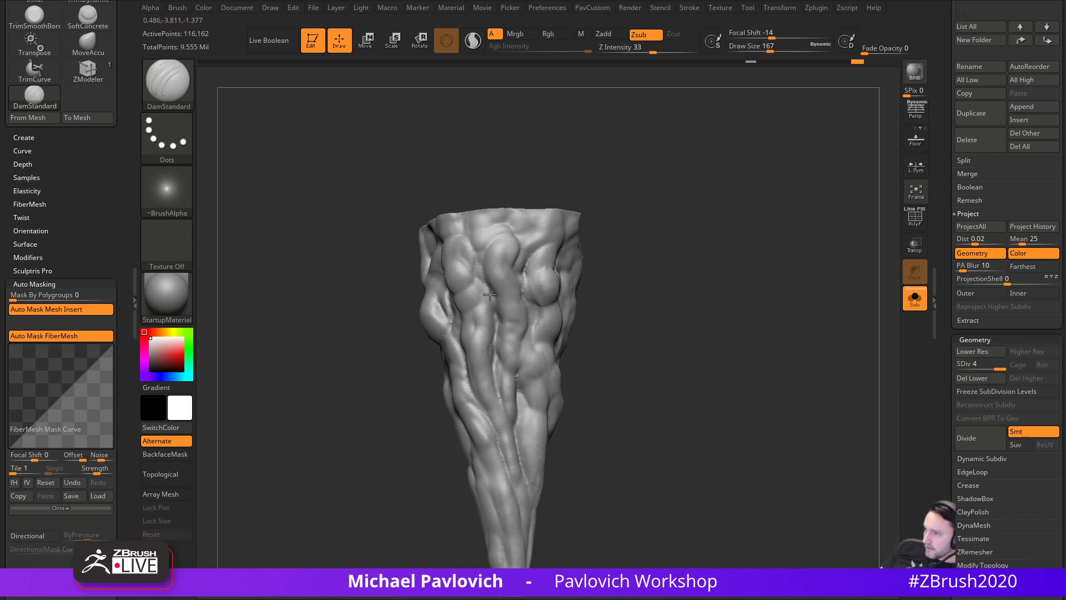
drag(592, 259, 528, 296)
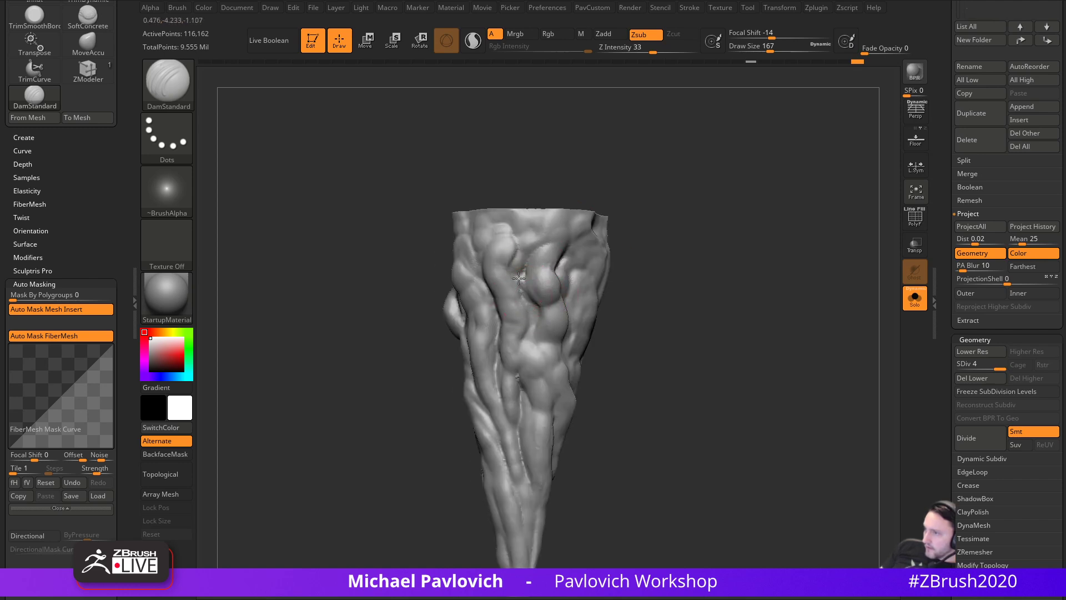
mouse_move(675, 250)
mouse_down()
mouse_move(675, 271)
mouse_move(650, 230)
mouse_up()
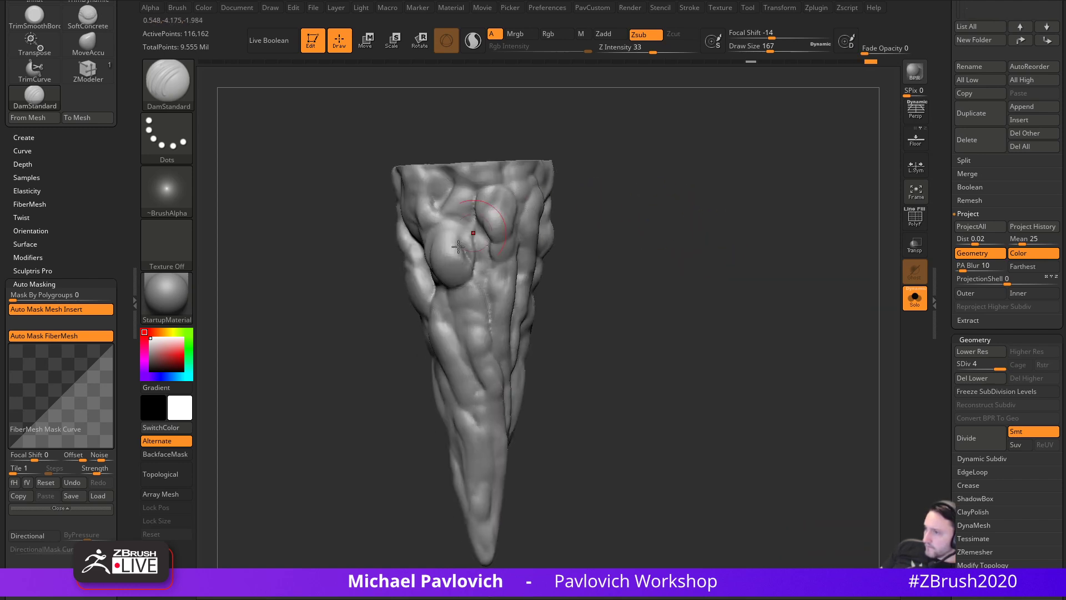
drag(589, 261, 461, 335)
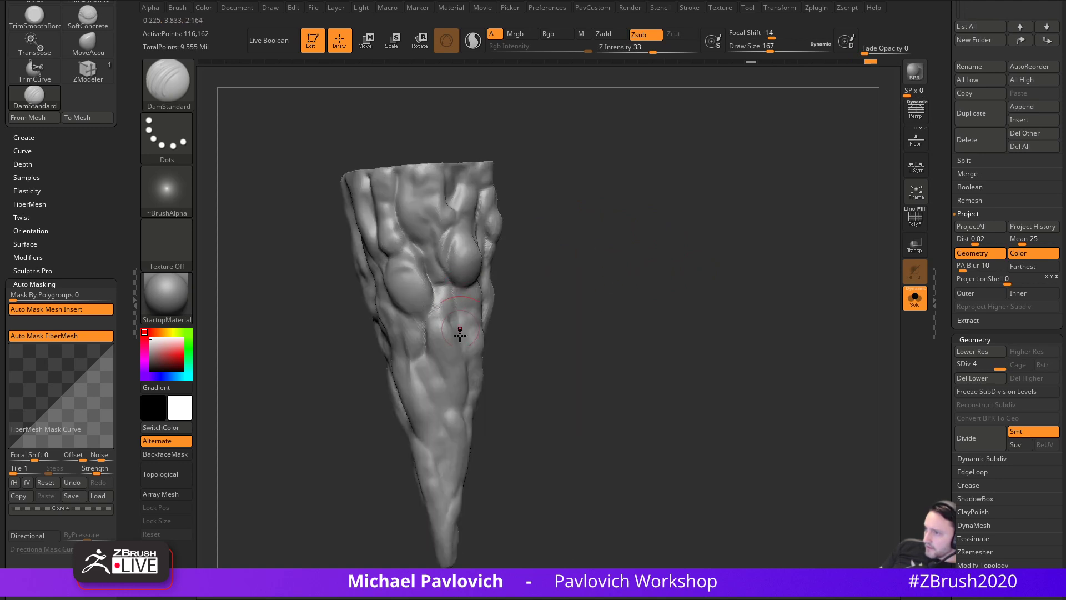
drag(586, 311, 519, 328)
drag(455, 284, 477, 389)
- Set the brush size to 172 and carve lower-left and upper-left creases
drag(562, 345, 636, 333)
key(s)
click(466, 328)
drag(468, 331, 494, 407)
drag(607, 333, 510, 286)
mouse_move(577, 203)
alt+mouse_down()
mouse_move(622, 252)
mouse_move(600, 266)
alt+mouse_up()
drag(480, 262, 512, 312)
mouse_move(633, 311)
mouse_down()
mouse_move(678, 309)
mouse_move(695, 242)
mouse_move(671, 305)
mouse_move(620, 199)
mouse_up()
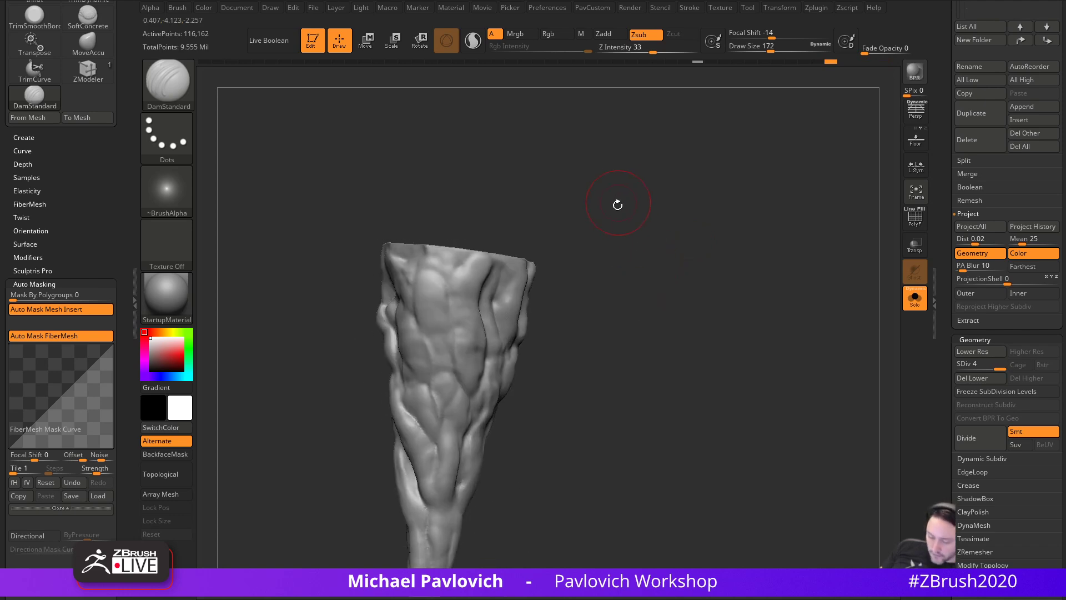
- Bring up the brush library, filtering to brushes starting with C
key(b)
key(c)
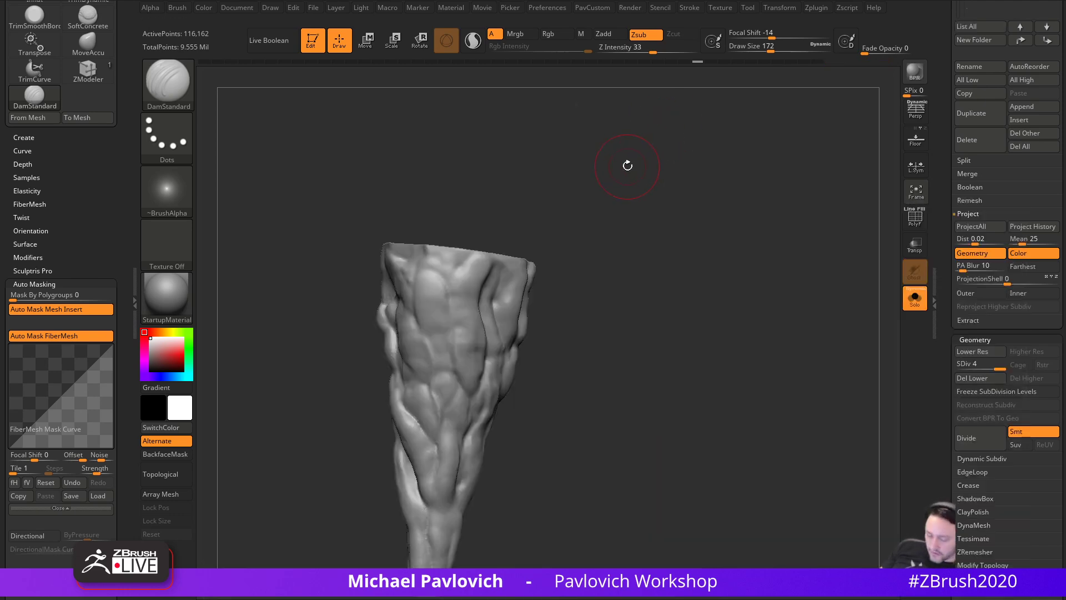
key(b)
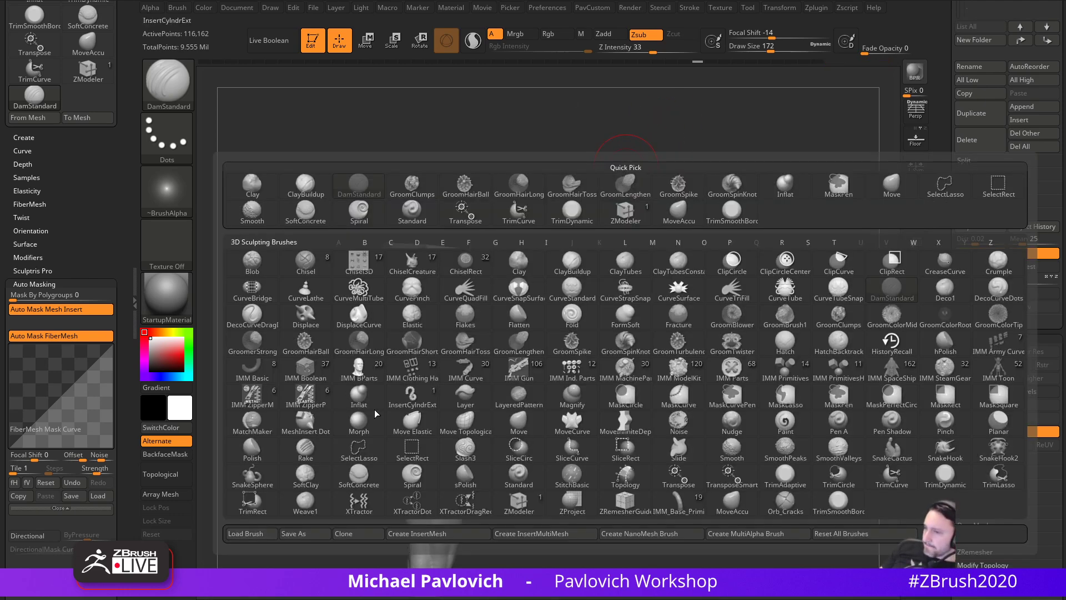
- Switch to the SoftConcrete brush and give it Alpha 03
click(359, 476)
drag(636, 263, 621, 245)
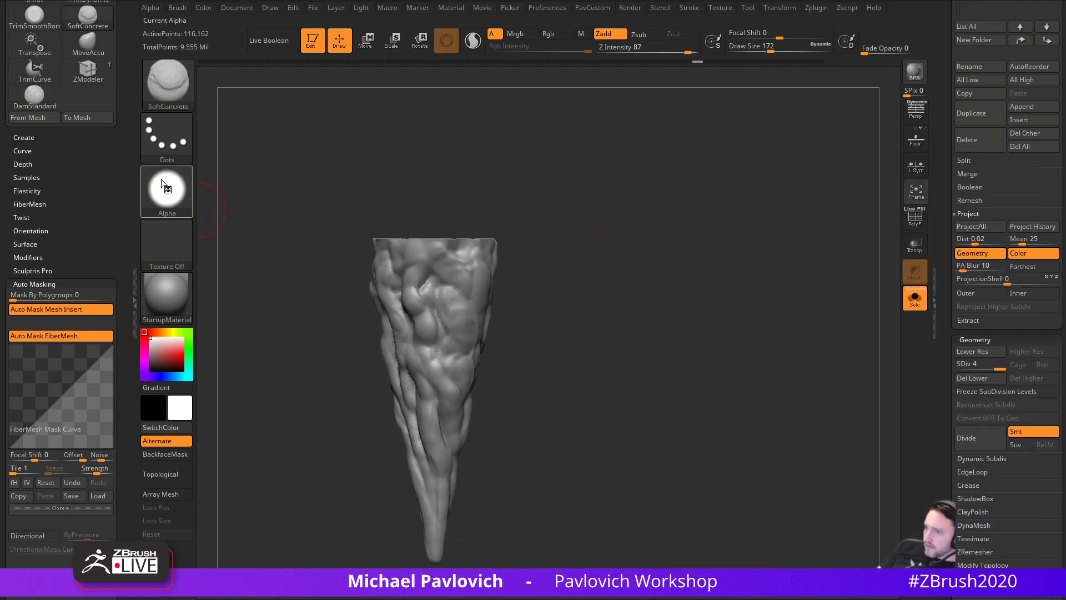
click(168, 193)
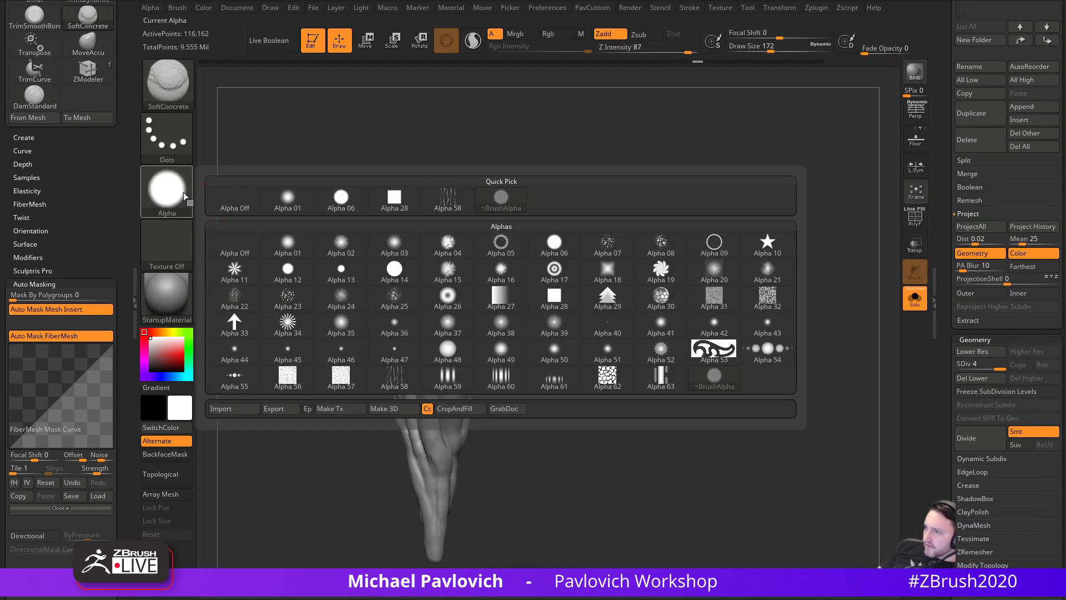
click(404, 249)
- Sculpt the first raised bulges on the upper cone with the brush at size 202
drag(453, 312, 459, 341)
mouse_move(540, 305)
alt+mouse_down()
mouse_move(541, 325)
mouse_move(526, 321)
alt+mouse_up()
mouse_move(465, 331)
shift+mouse_down()
mouse_move(473, 318)
mouse_move(450, 317)
mouse_move(471, 346)
mouse_move(466, 361)
shift+mouse_up()
key(s)
drag(505, 328, 503, 328)
mouse_move(489, 258)
mouse_down()
mouse_move(499, 294)
mouse_move(454, 259)
mouse_up()
drag(548, 234, 579, 218)
drag(443, 261, 439, 247)
alt+drag(506, 209, 550, 213)
drag(508, 263, 450, 261)
- Add more rounded bulges near the rim and lower down, shrinking the brush to 187 then 163
key([)
drag(454, 308, 457, 307)
right_drag(499, 295, 468, 290)
drag(475, 286, 476, 278)
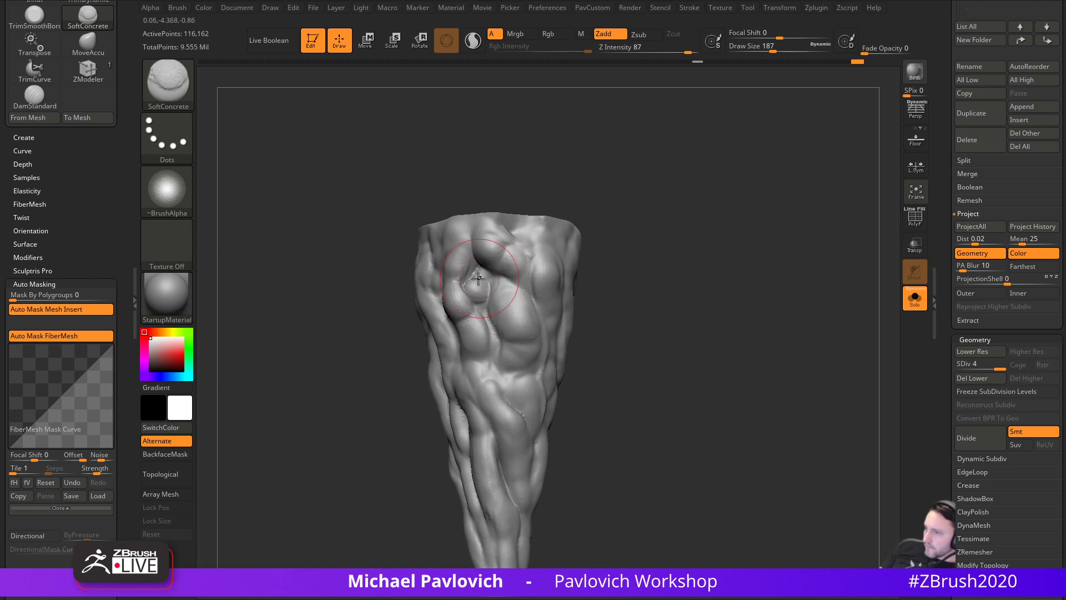
drag(650, 287, 625, 258)
drag(462, 313, 467, 345)
drag(592, 297, 544, 280)
key([)
drag(481, 327, 506, 340)
drag(623, 311, 559, 291)
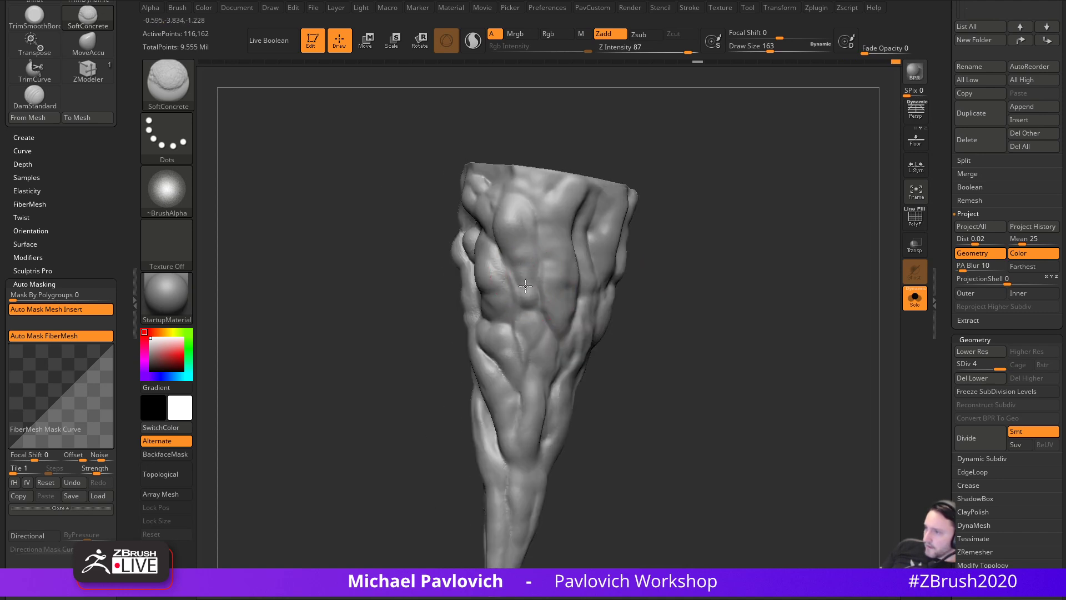
drag(729, 268, 531, 315)
- Apply Mask By Cavity from Tool > Masking so the carved creases are masked
scroll(999, 277, down, 10)
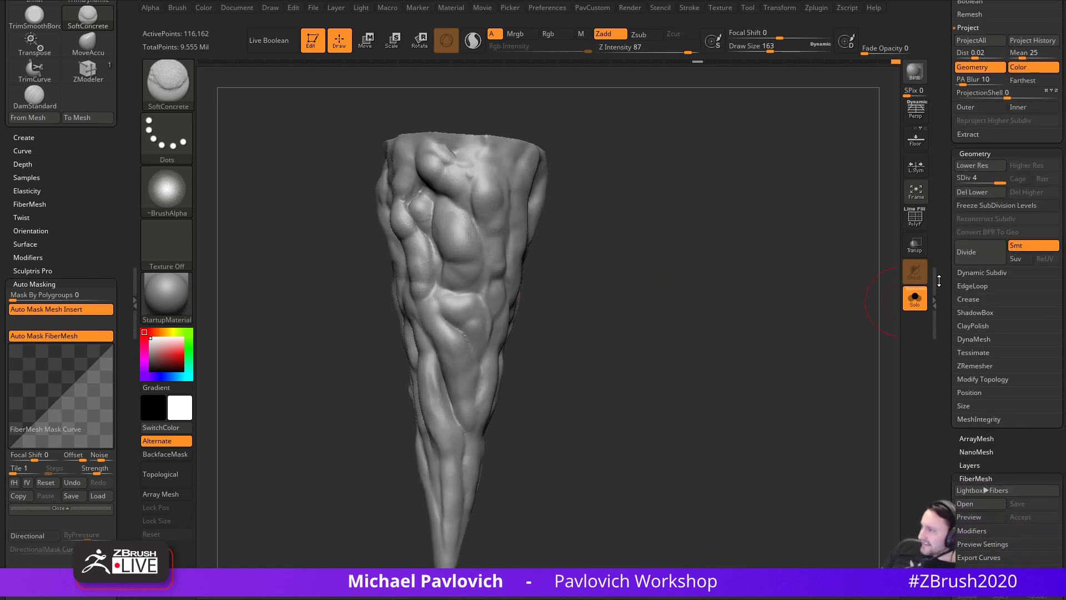
click(972, 266)
shift+click(969, 266)
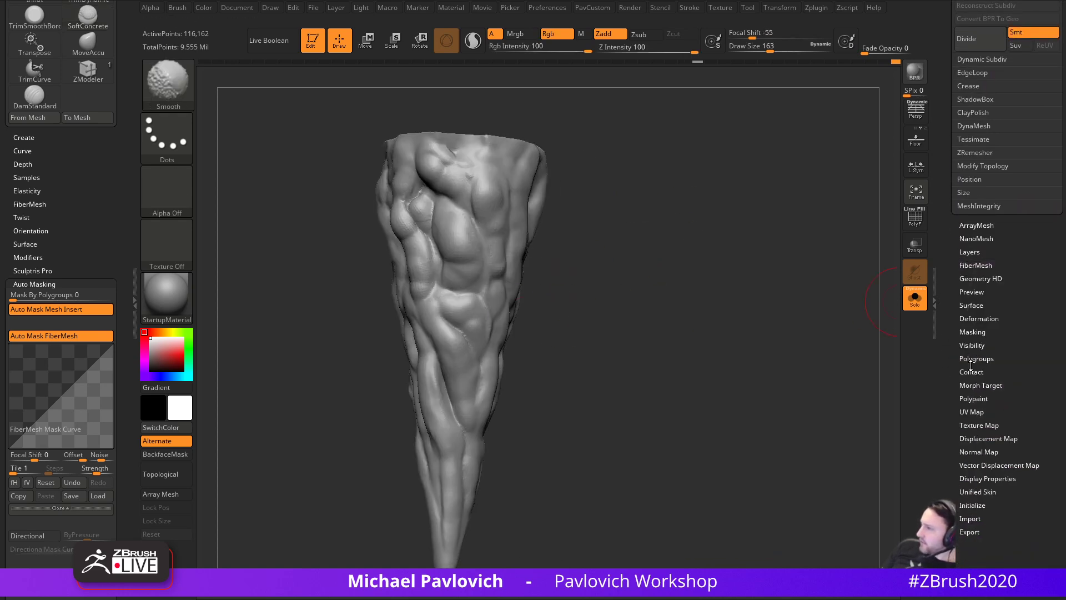
click(969, 332)
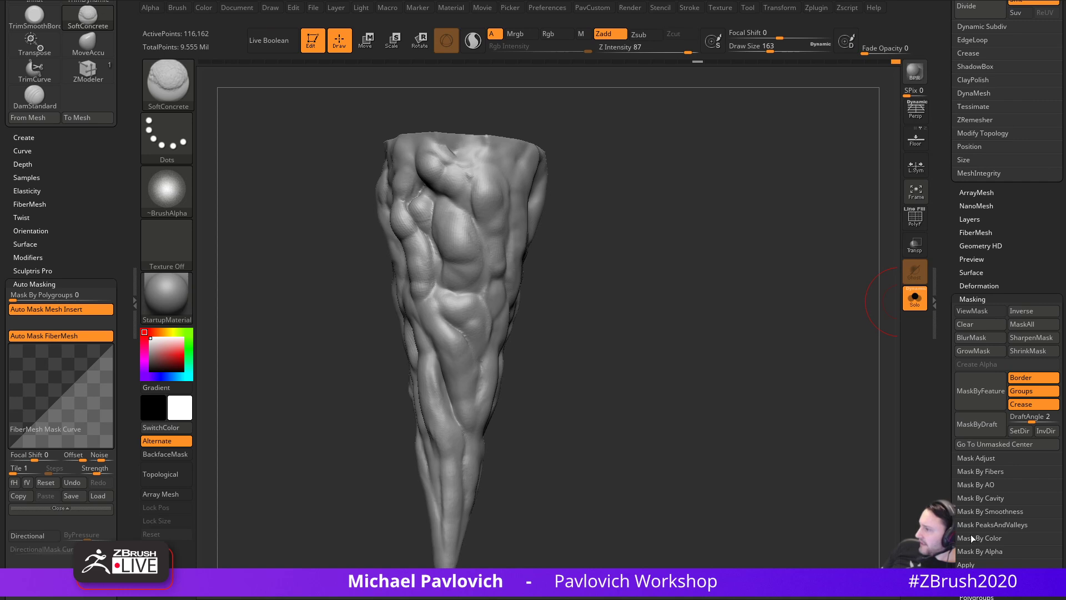
click(978, 497)
click(972, 481)
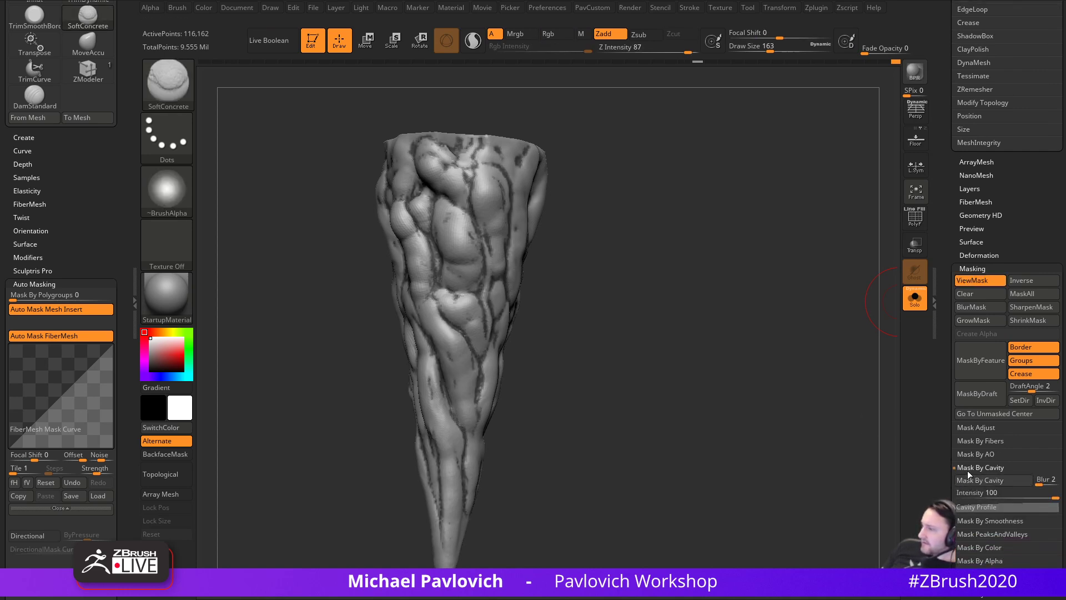
- Set the Mask Adjust blur value to 1
click(968, 428)
drag(1034, 430, 1040, 430)
click(1039, 431)
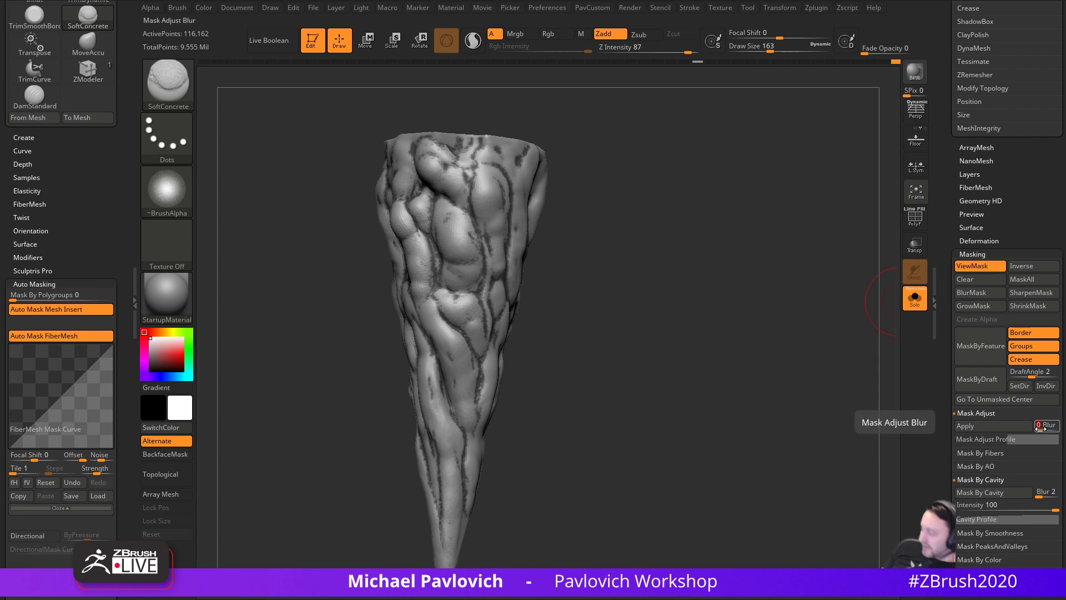
text(1)
key(Return)
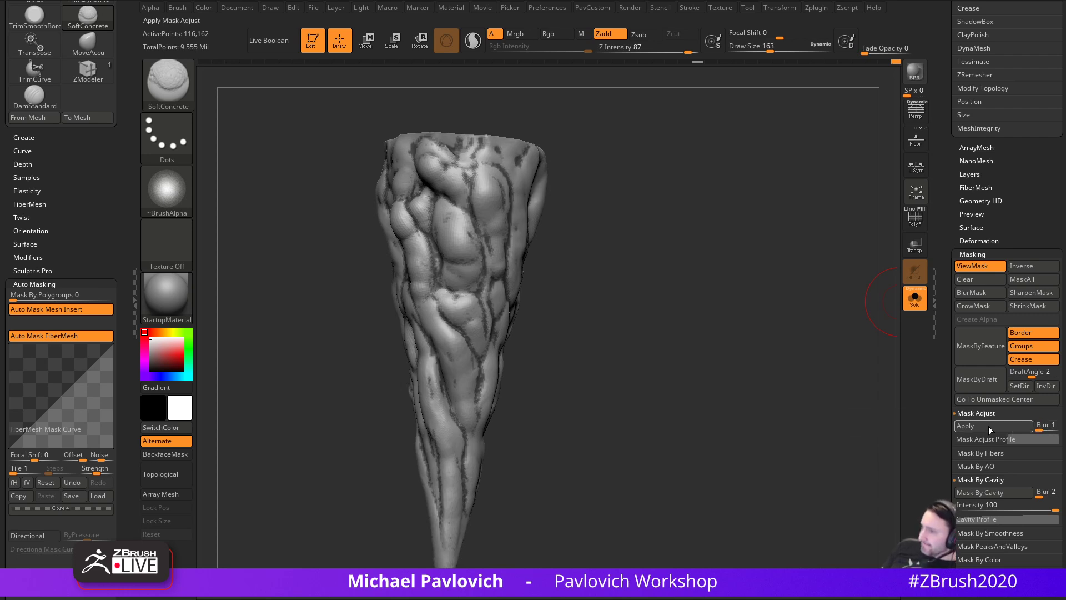
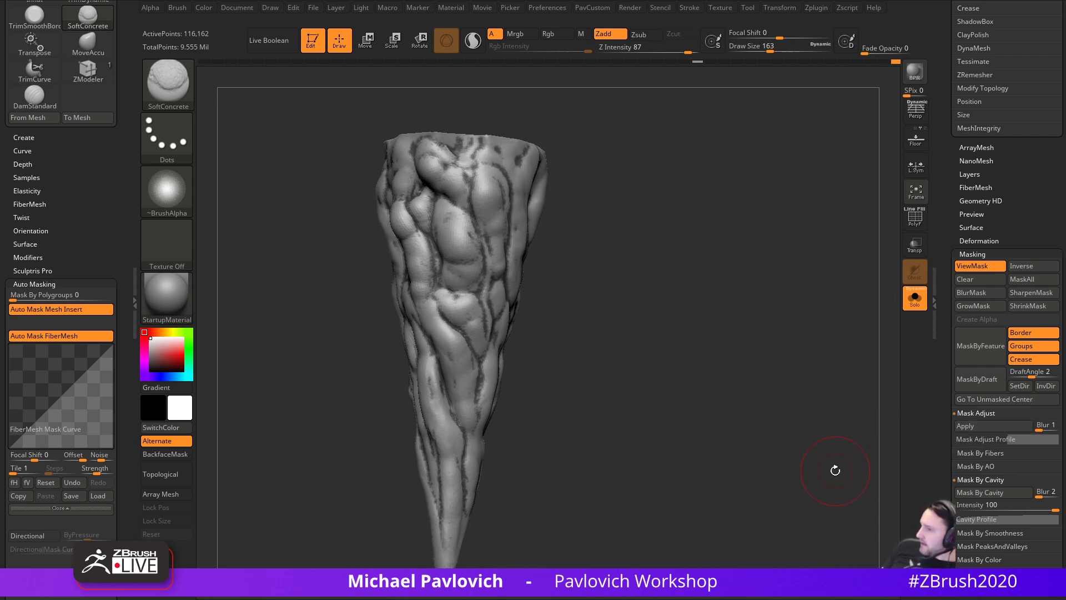
- Apply the Mask Adjust to the cavity mask and turn off the mask display
click(991, 425)
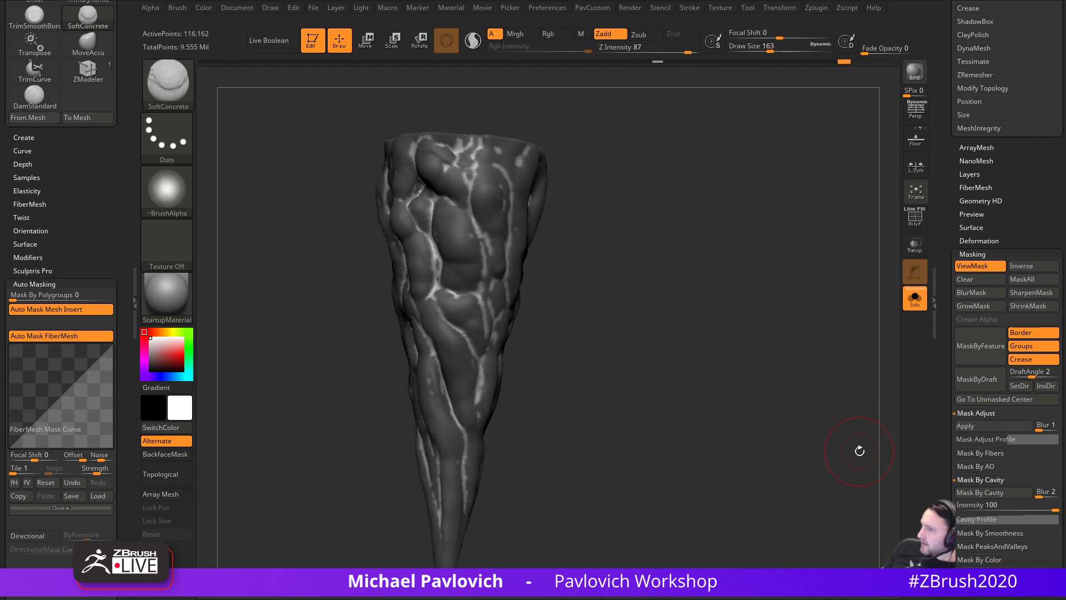
click(971, 267)
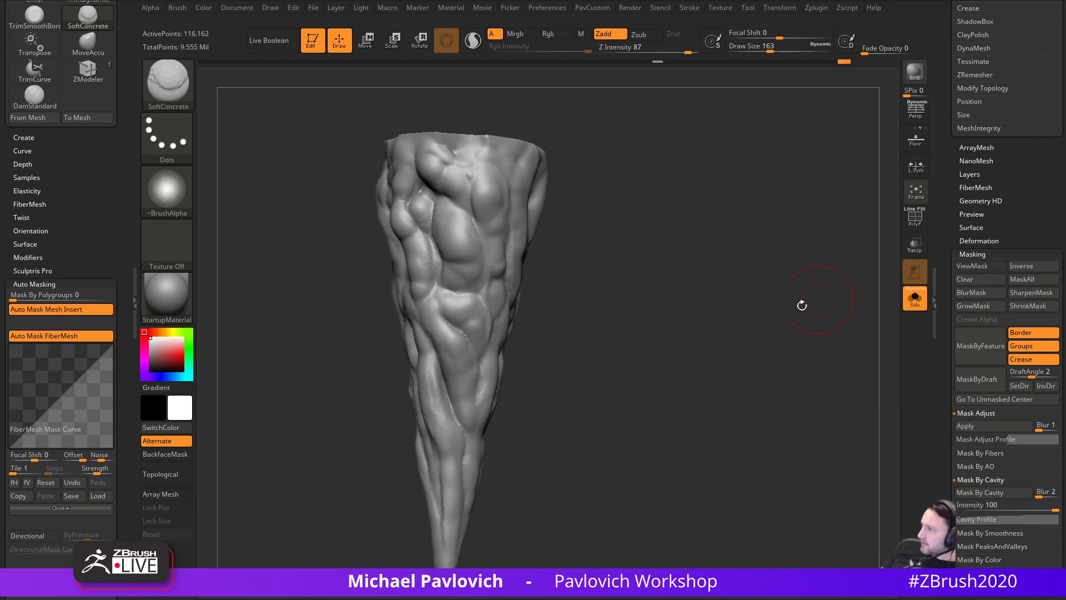
alt+drag(843, 287, 875, 334)
- Switch to the Inflat brush at size 262 and inflate along the sculpt's central crease
key(bracketright)
key(bracketright)
key(bracketright)
key(bracketright)
key(bracketright)
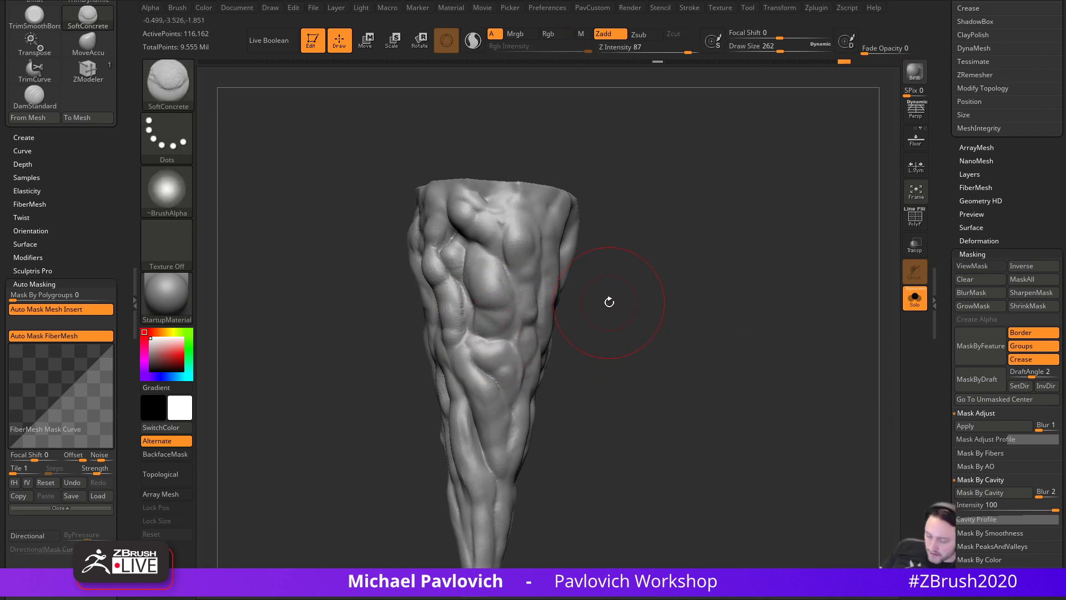
key(b)
key(i)
key(n)
drag(460, 293, 488, 342)
drag(470, 356, 500, 384)
drag(570, 344, 566, 328)
key(ctrl+z)
key(ctrl+z)
drag(502, 302, 510, 347)
drag(616, 311, 586, 306)
drag(506, 292, 512, 348)
drag(496, 274, 515, 343)
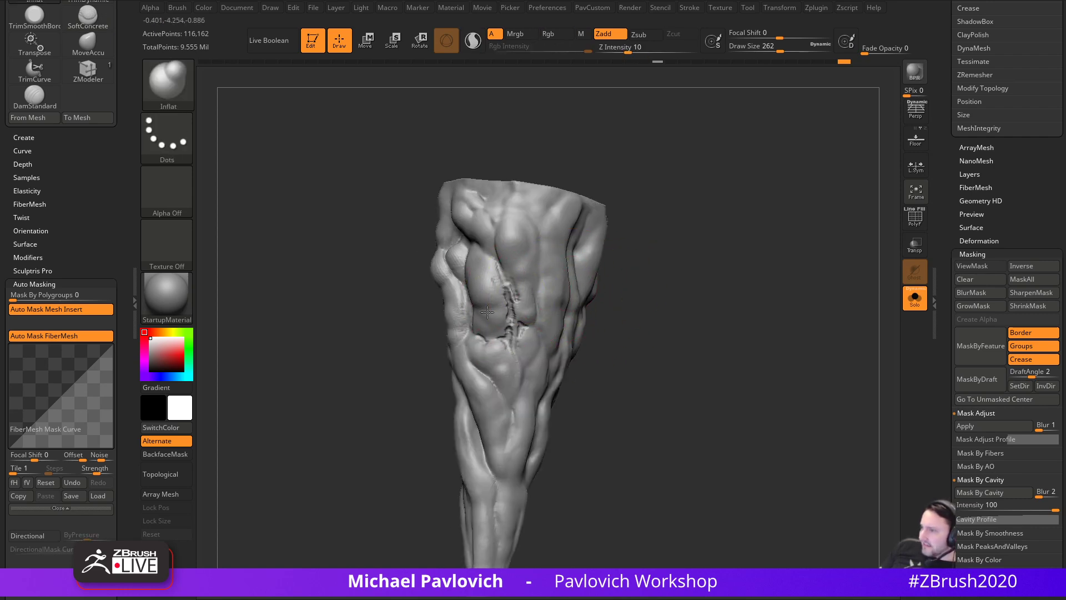
- Undo the rough crease strokes, set the brush size to 202, and keep the mask hidden
key(ctrl+z)
key(ctrl+z)
key(s)
click(638, 295)
drag(637, 297, 662, 301)
key(ctrl+h)
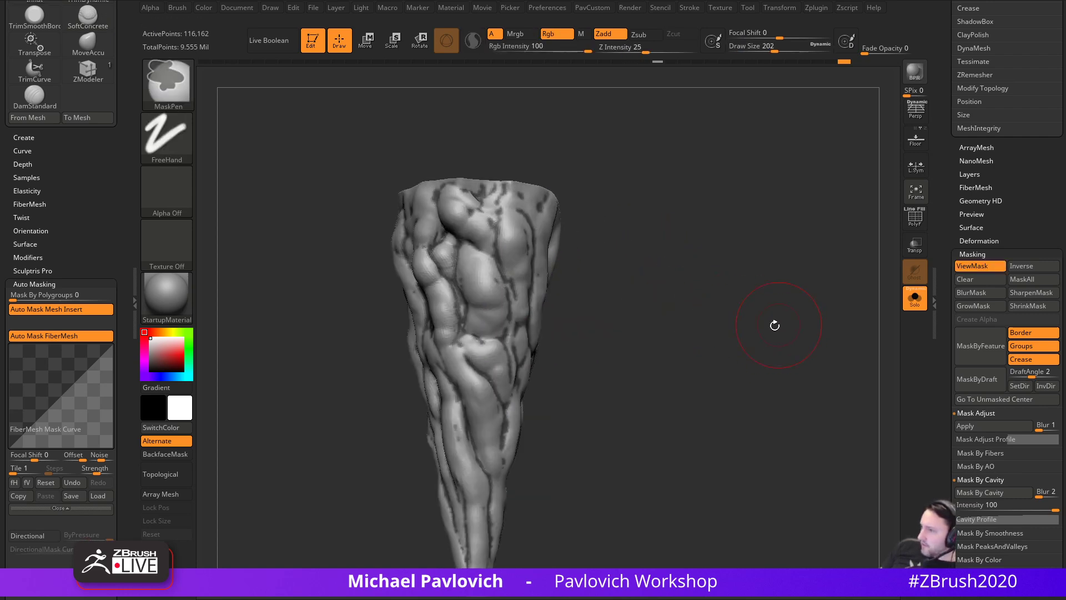
click(972, 266)
mouse_move(725, 336)
mouse_down()
mouse_move(746, 325)
mouse_move(744, 341)
mouse_up()
drag(583, 233, 625, 251)
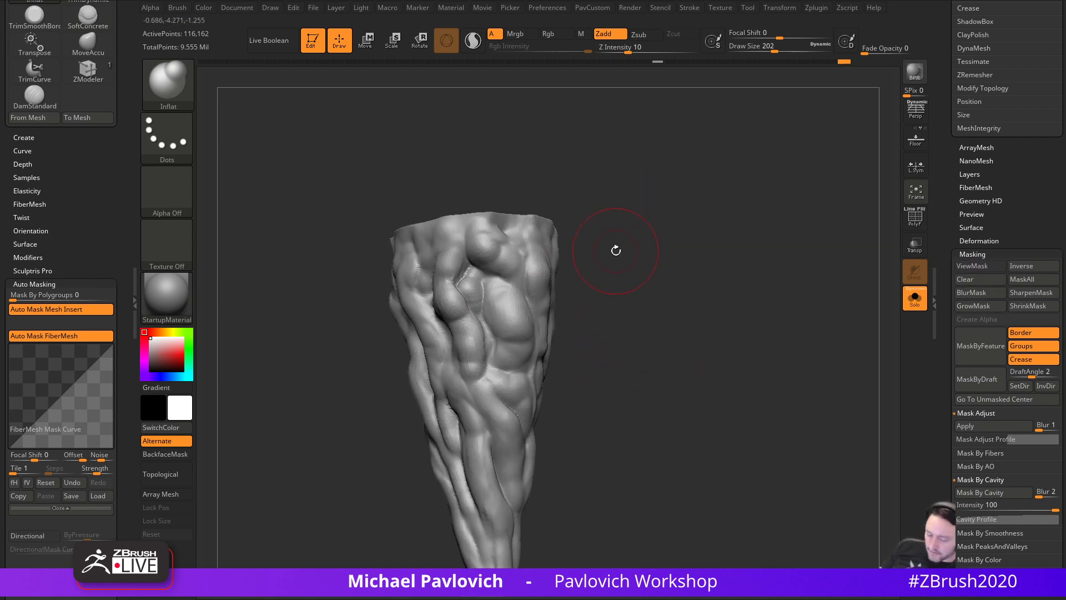
- Enlarge the Inflat brush to 358 and swell the central muscle form and its neighbours
key(s)
drag(478, 308, 492, 308)
drag(494, 313, 506, 429)
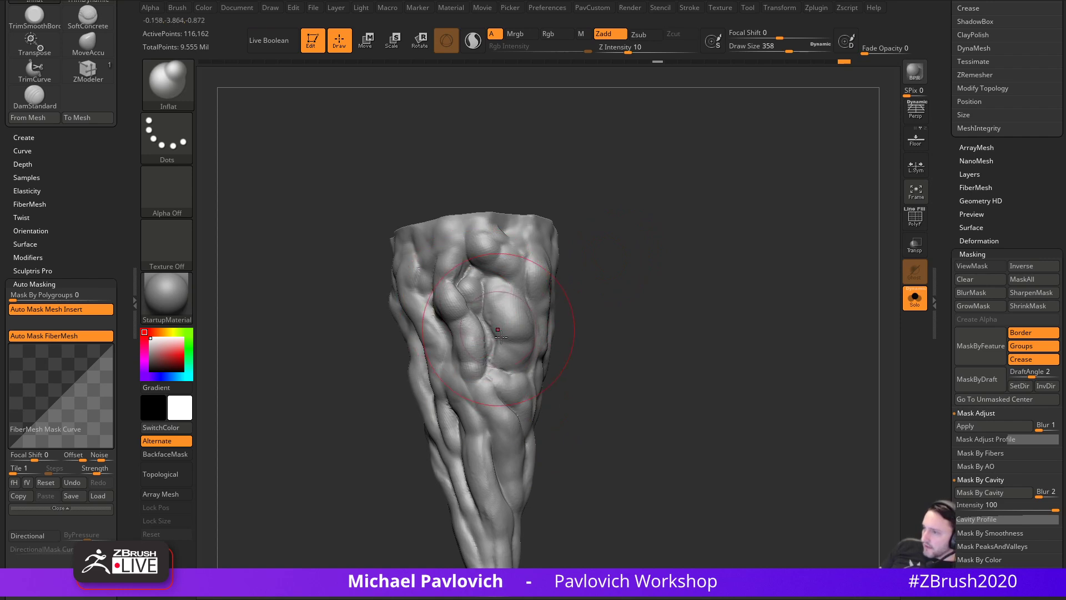
drag(470, 326, 479, 364)
drag(604, 345, 581, 338)
shift+drag(491, 378, 487, 318)
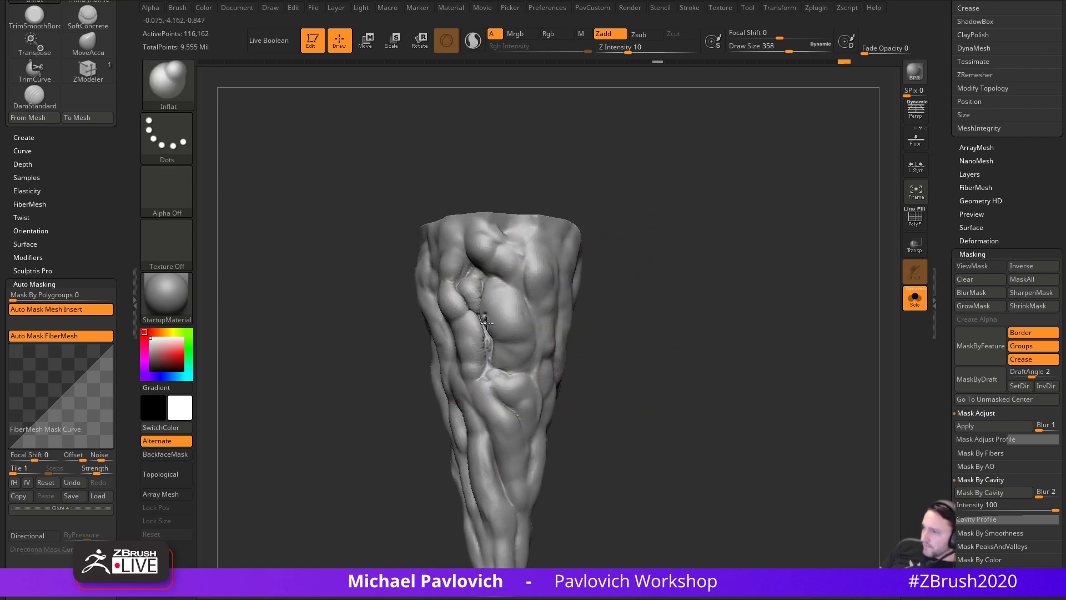
shift+drag(547, 383, 489, 334)
- Smooth the knee creases, undo that, and lower Smooth Z Intensity to 36
key(s)
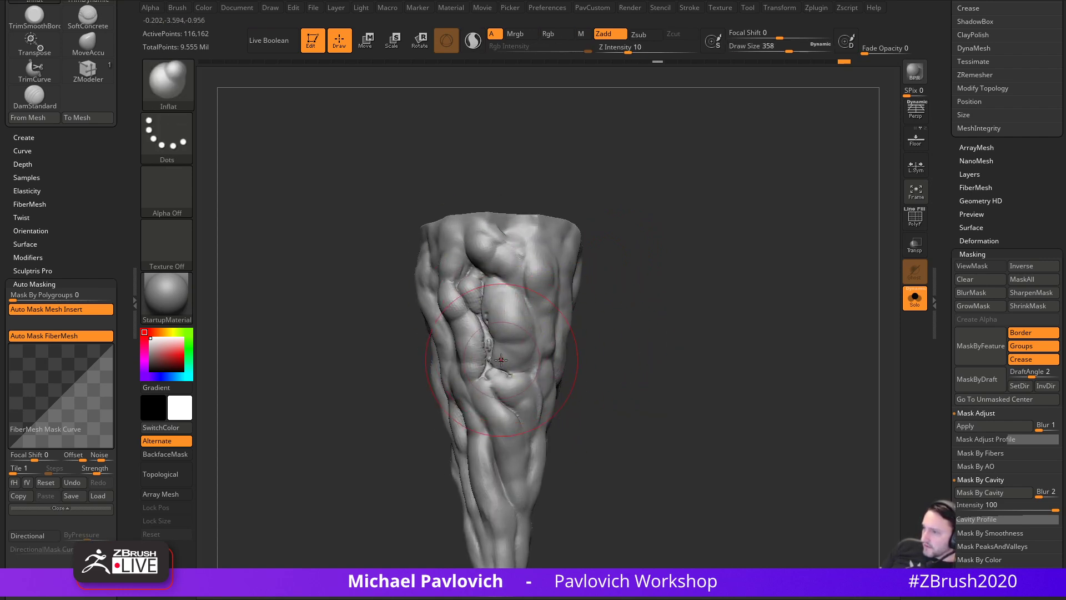
key(shift)
key(ctrl+z)
shift+click(656, 48)
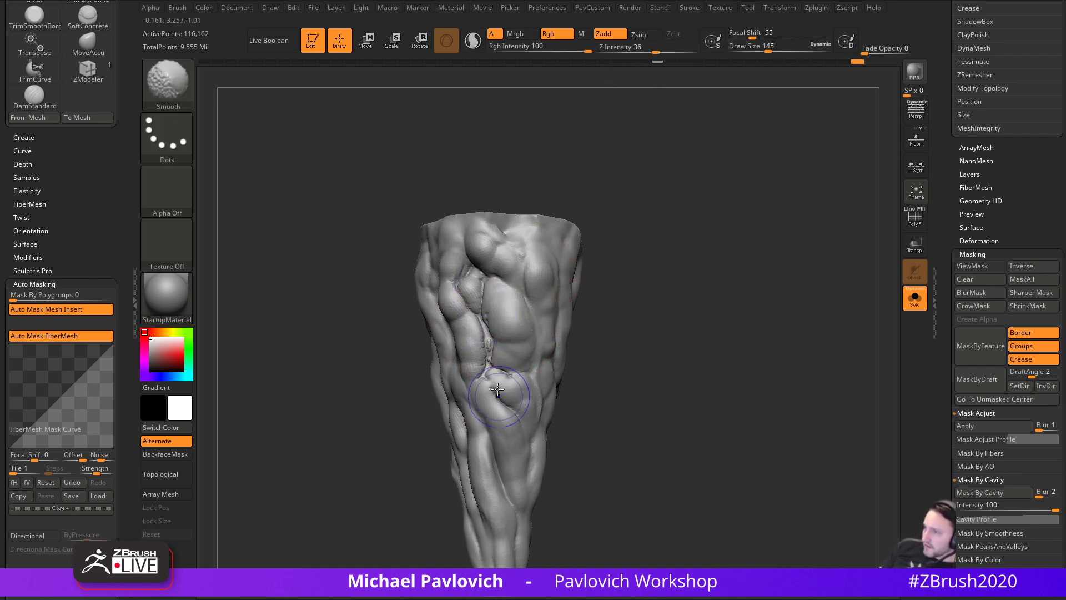
mouse_move(622, 231)
mouse_down()
mouse_move(705, 288)
mouse_move(491, 323)
mouse_up()
mouse_move(622, 311)
mouse_down()
mouse_move(722, 300)
mouse_move(661, 291)
mouse_move(680, 304)
mouse_up()
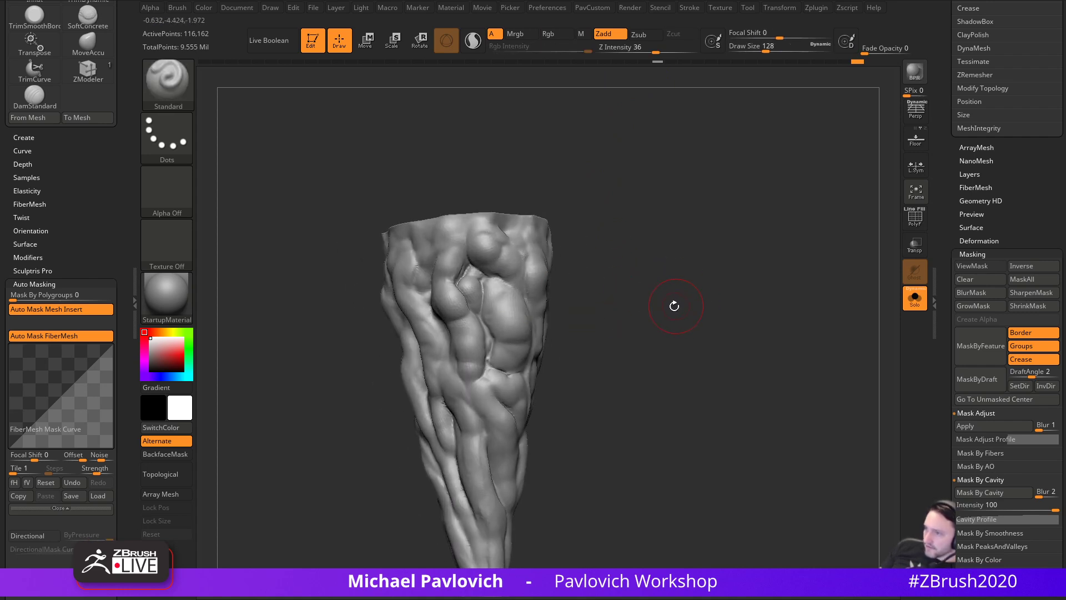
- Return to the Inflat brush, inspect the forms, and smooth creases between the upper lobes
key(b)
key(i)
key(n)
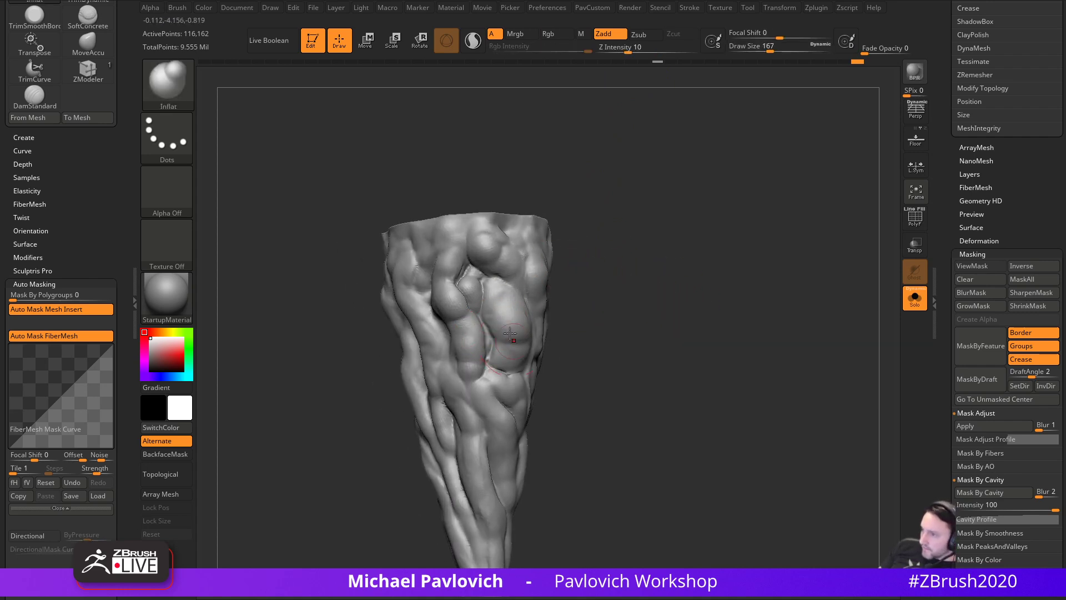
right_drag(501, 359, 475, 297)
mouse_move(533, 321)
right_down()
mouse_move(499, 305)
mouse_move(556, 300)
mouse_move(445, 342)
mouse_move(512, 263)
right_up()
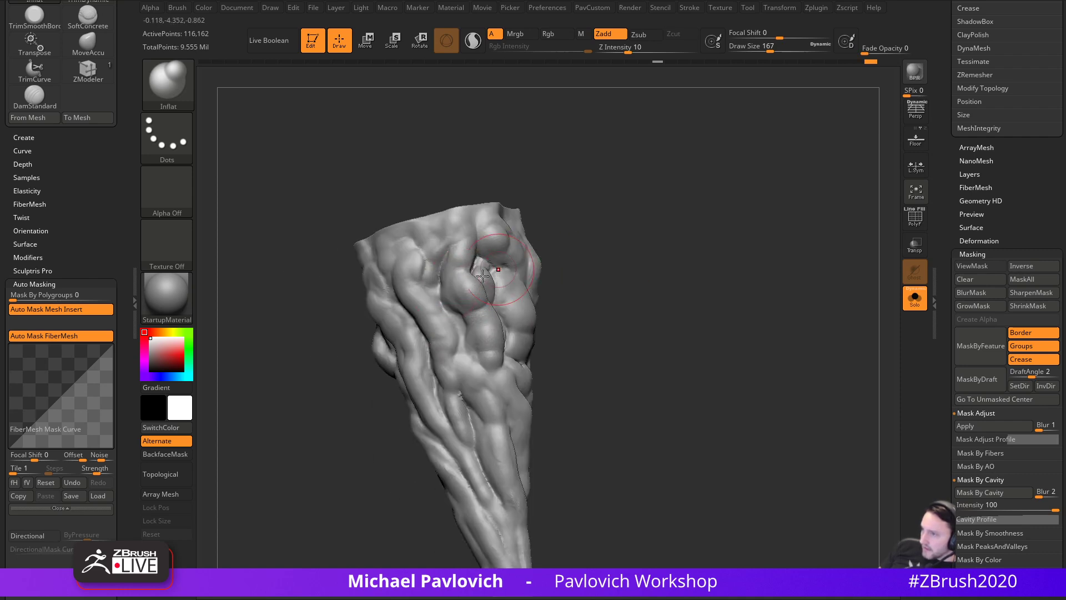
mouse_move(432, 310)
right_down()
mouse_move(384, 305)
mouse_move(517, 238)
mouse_move(448, 289)
right_up()
mouse_move(365, 288)
right_down()
mouse_move(555, 233)
mouse_move(408, 263)
mouse_move(377, 288)
mouse_move(552, 219)
mouse_move(415, 285)
right_up()
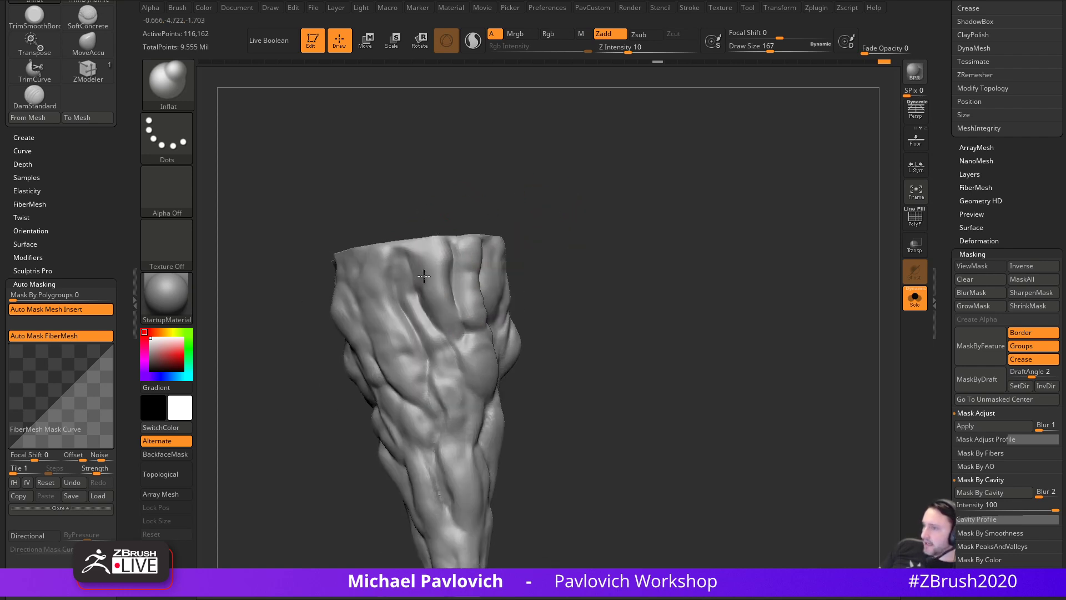
right_drag(472, 341, 487, 280)
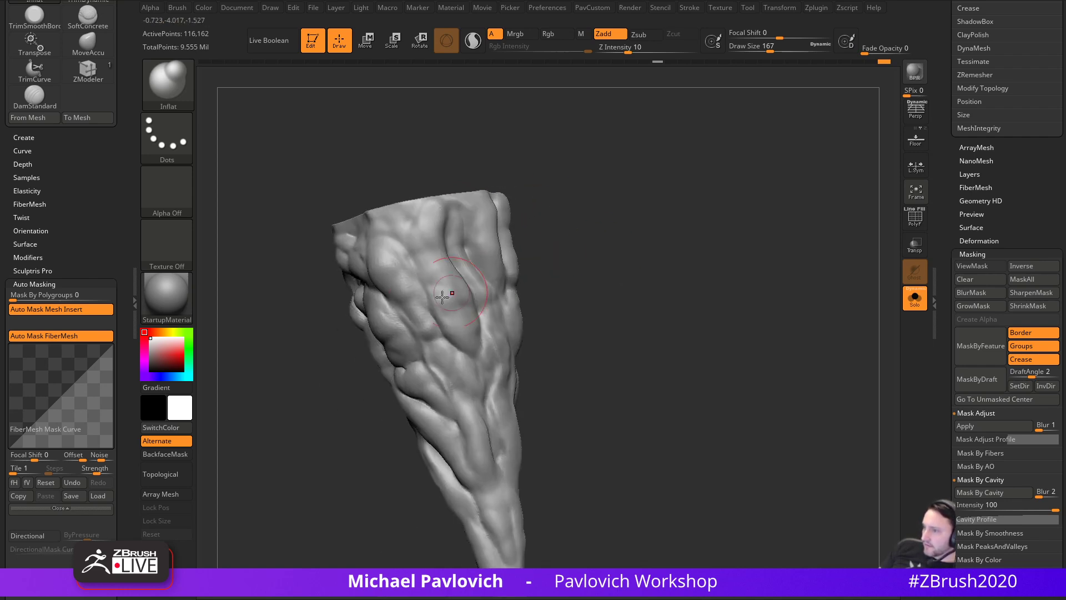
mouse_move(375, 325)
right_down()
mouse_move(619, 286)
mouse_move(414, 288)
right_up()
right_drag(367, 325, 331, 255)
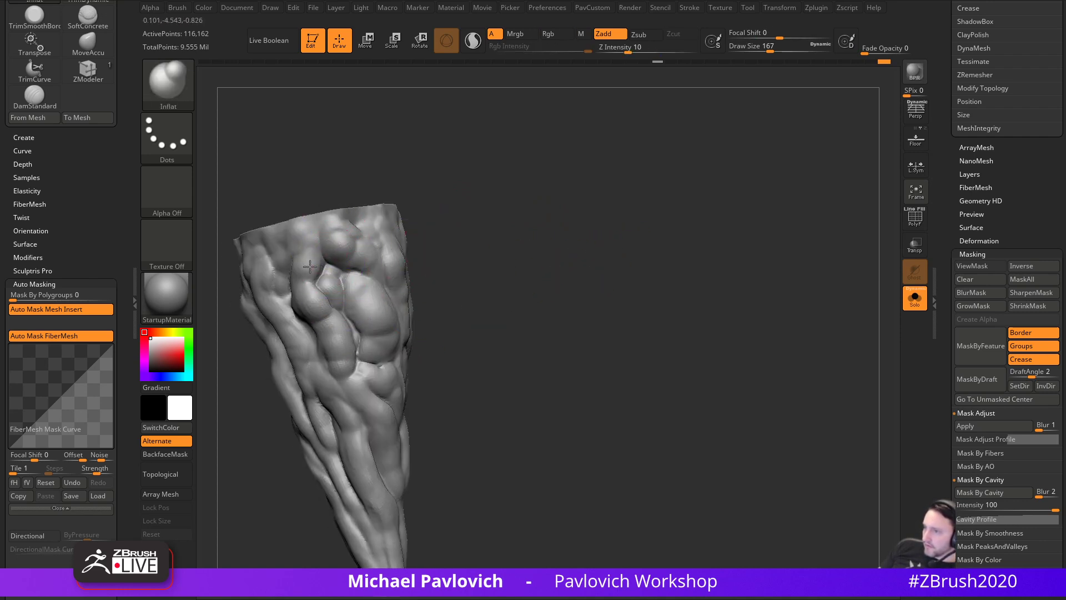
right_drag(391, 353, 400, 345)
shift+drag(355, 311, 335, 280)
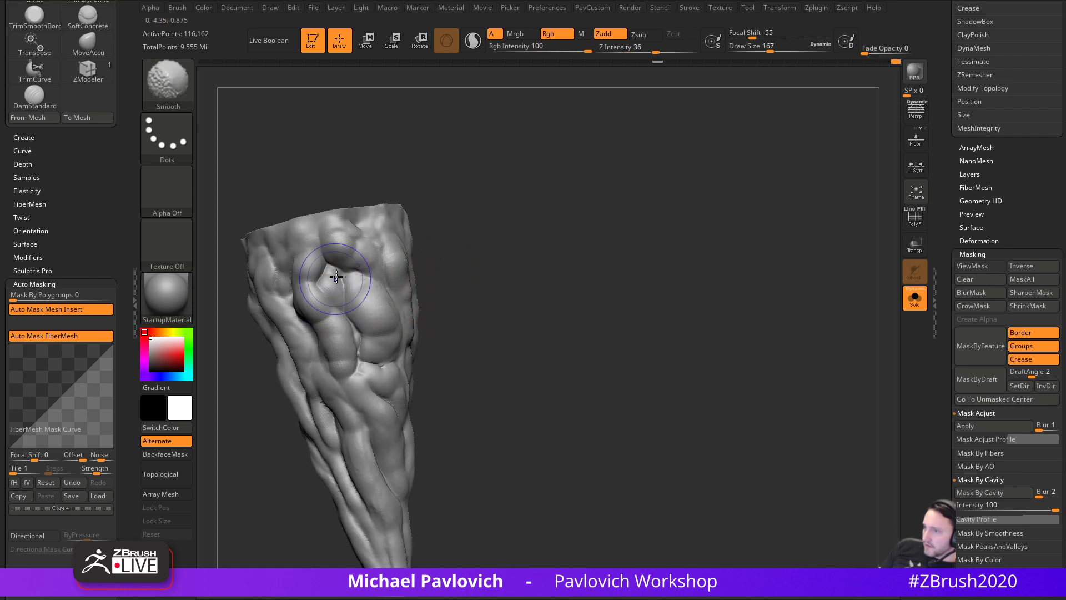
- Smooth one more upper crease, then carve creases down the front with DamStandard
right_drag(472, 217, 511, 202)
key(b)
key(d)
key(s)
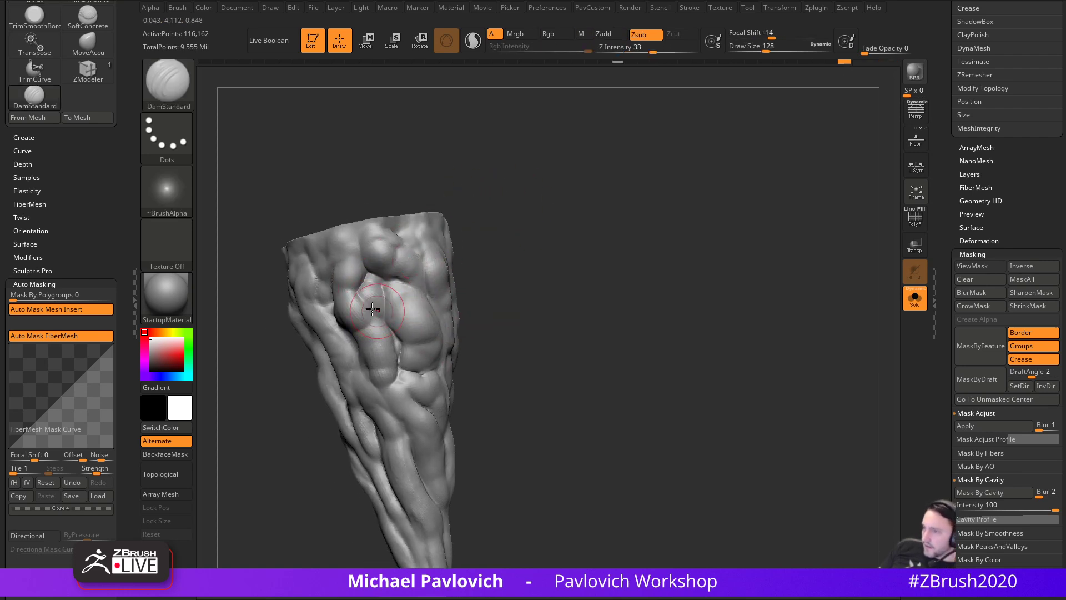
right_drag(501, 315, 517, 311)
right_drag(404, 266, 536, 281)
drag(391, 321, 430, 424)
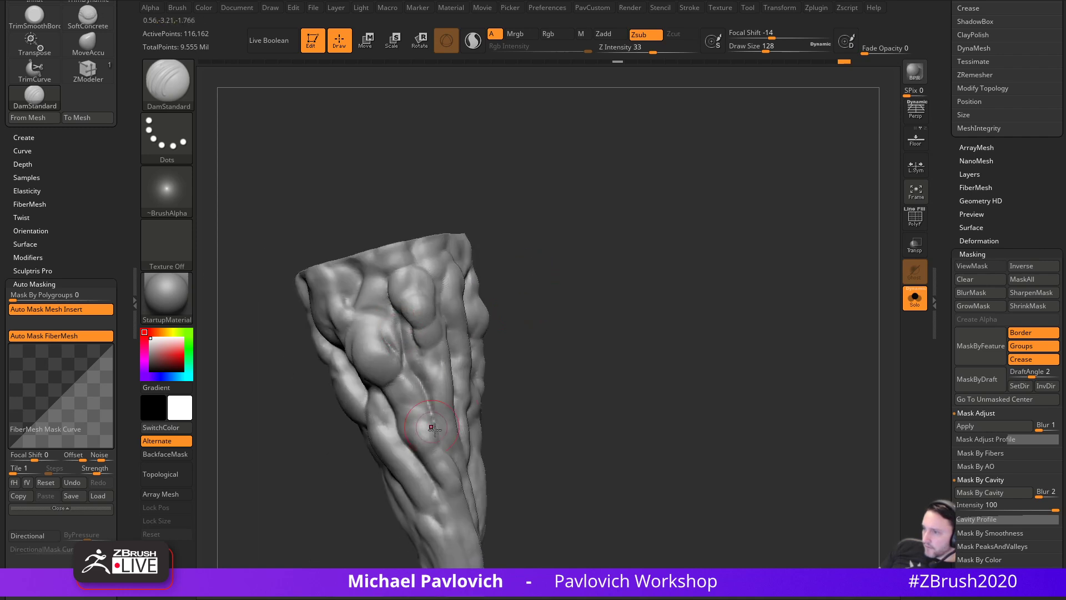
right_drag(533, 340, 581, 298)
drag(416, 322, 436, 348)
- Cut DamStandard creases around the bulge, down the central crease, and on the upper left
mouse_move(539, 372)
right_down()
mouse_move(573, 300)
mouse_move(468, 195)
right_up()
drag(421, 269, 462, 244)
mouse_move(538, 255)
mouse_down()
mouse_move(572, 278)
mouse_move(568, 291)
mouse_up()
mouse_move(489, 302)
mouse_down()
mouse_move(472, 320)
mouse_move(435, 273)
mouse_up()
drag(536, 311, 575, 308)
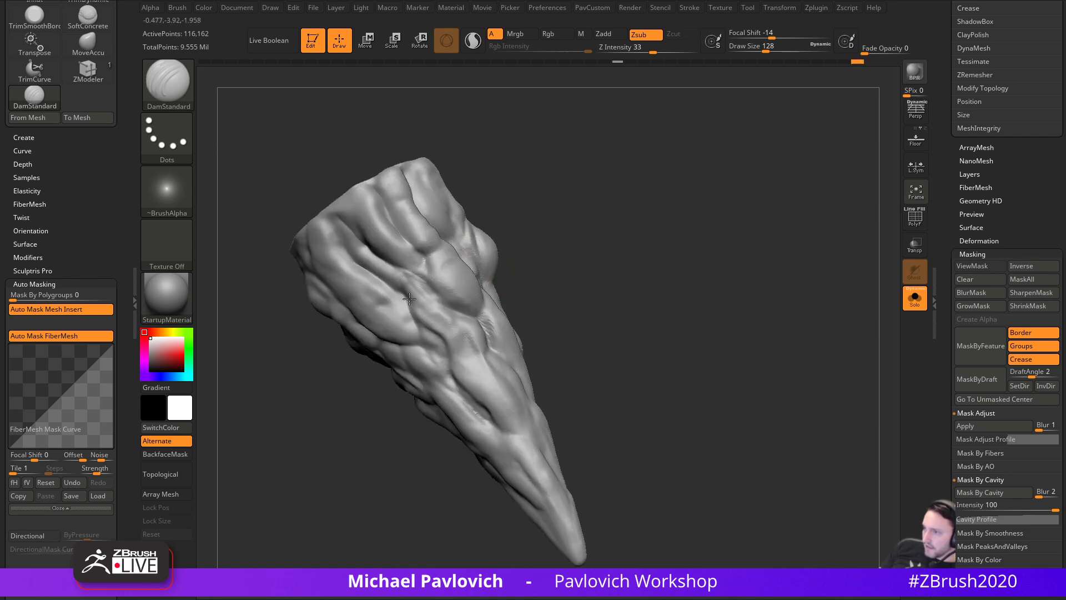
mouse_move(417, 309)
mouse_down()
mouse_move(437, 317)
mouse_move(429, 322)
mouse_move(444, 338)
mouse_up()
drag(547, 300, 563, 257)
mouse_move(443, 297)
mouse_down()
mouse_move(475, 338)
mouse_move(479, 363)
mouse_up()
mouse_move(567, 361)
mouse_down()
mouse_move(593, 367)
mouse_move(512, 332)
mouse_move(497, 350)
mouse_move(535, 425)
mouse_move(539, 461)
mouse_up()
mouse_move(401, 417)
mouse_down()
mouse_move(471, 391)
mouse_move(472, 253)
mouse_up()
drag(386, 168, 433, 230)
- Bring the horn's tip into view and carve grooves along the lower tip
mouse_move(559, 211)
mouse_down()
mouse_move(605, 209)
mouse_move(581, 246)
mouse_move(533, 233)
mouse_up()
mouse_move(541, 186)
mouse_down()
mouse_move(578, 195)
mouse_move(533, 223)
mouse_up()
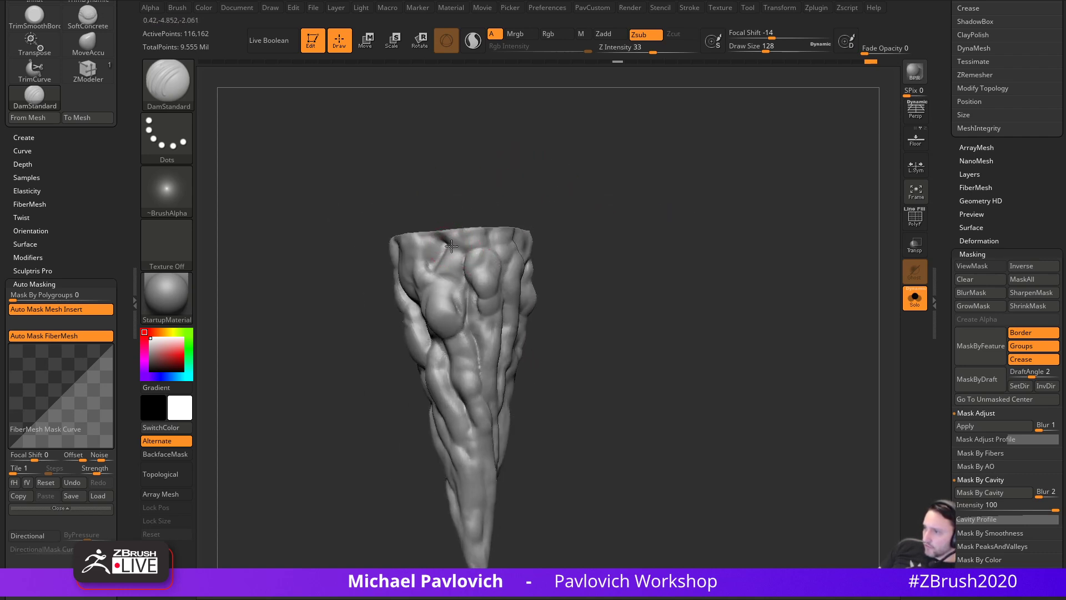
alt+drag(586, 292, 612, 222)
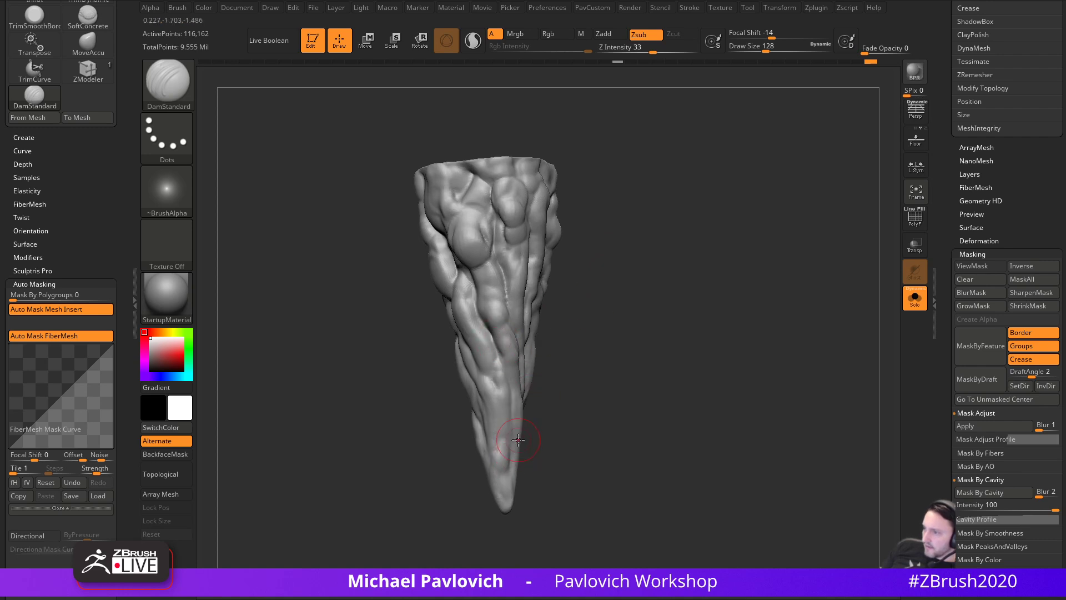
drag(503, 509, 528, 415)
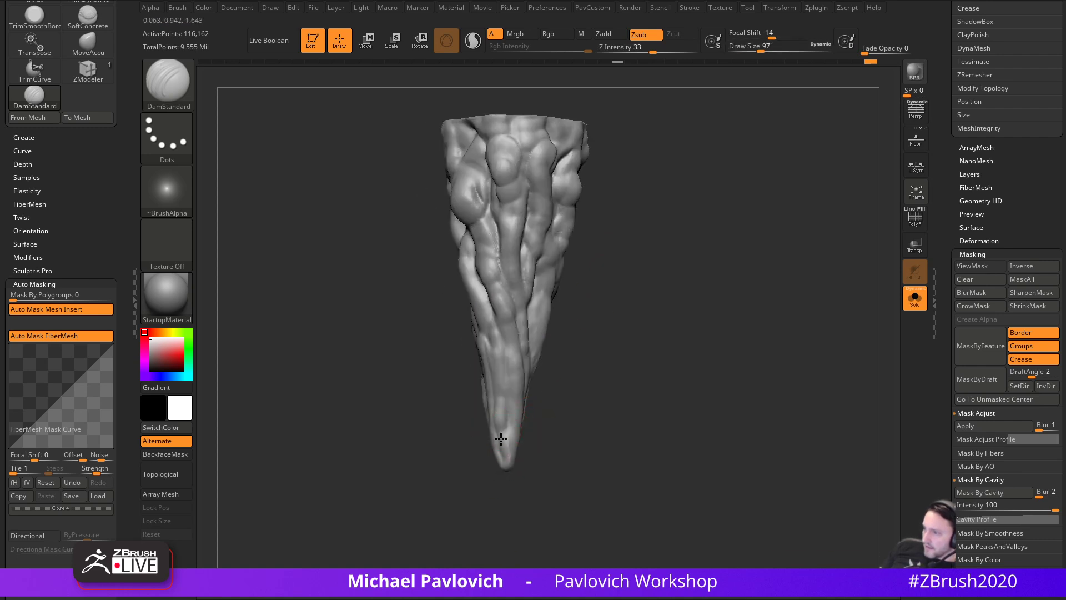
drag(609, 387, 515, 444)
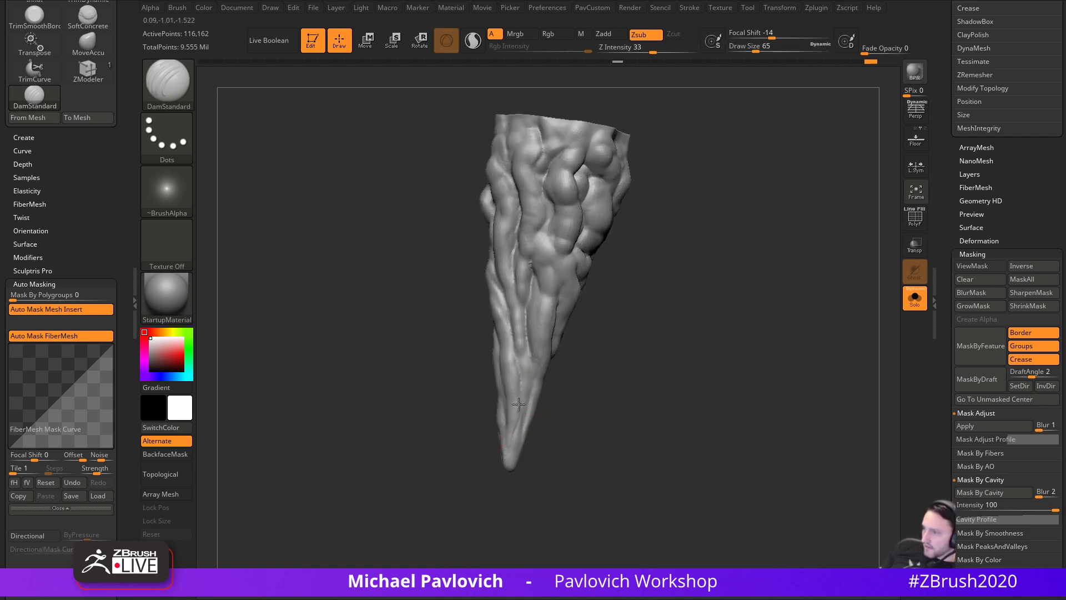
mouse_move(560, 415)
mouse_down()
mouse_move(578, 414)
mouse_move(555, 389)
mouse_up()
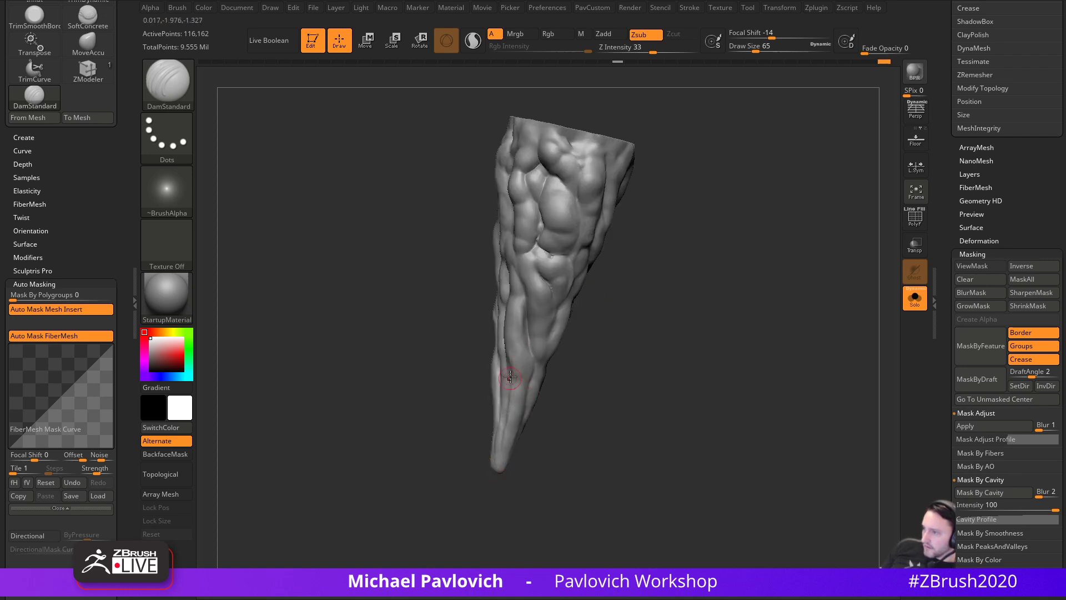
drag(527, 458, 524, 376)
mouse_move(529, 423)
mouse_down()
mouse_move(510, 445)
mouse_move(525, 444)
mouse_up()
mouse_move(539, 461)
mouse_down()
mouse_move(576, 415)
mouse_move(595, 410)
mouse_up()
drag(546, 357, 542, 374)
- Enlarge the brush to 83, carve grooves near the lower horn, and turn it upright tip-down
mouse_move(636, 336)
alt+mouse_down()
mouse_move(621, 360)
mouse_move(574, 340)
alt+mouse_up()
key(s)
drag(574, 298, 551, 332)
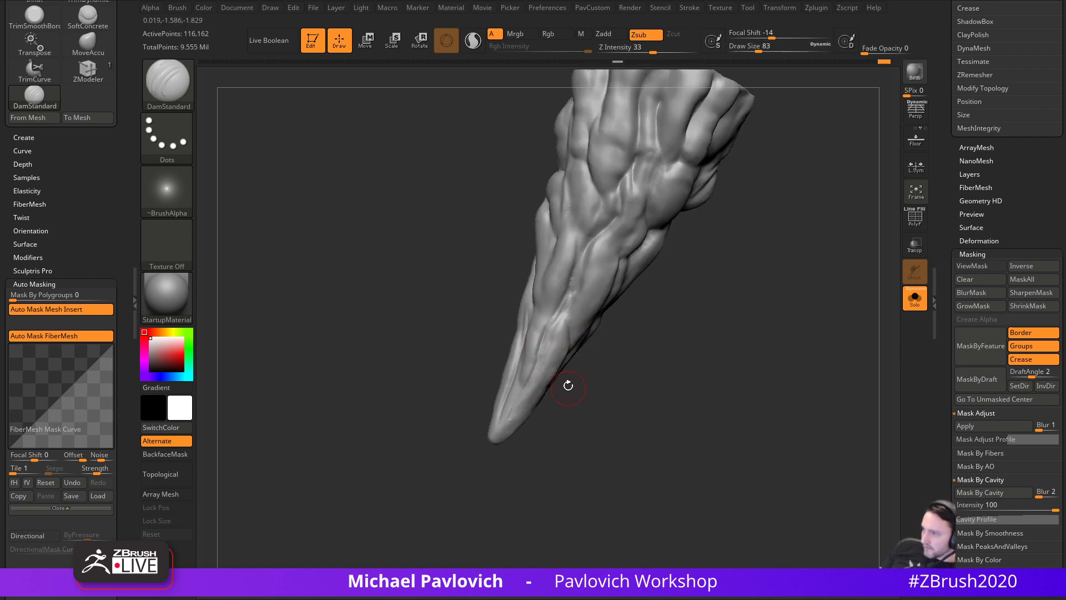
drag(569, 387, 558, 339)
drag(582, 386, 555, 361)
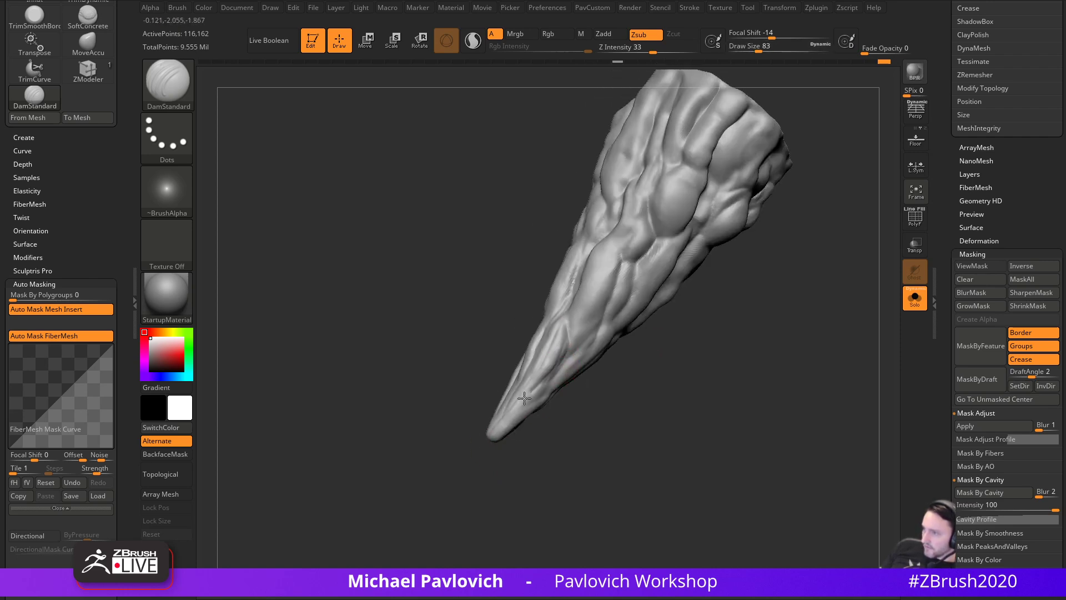
drag(452, 428, 722, 326)
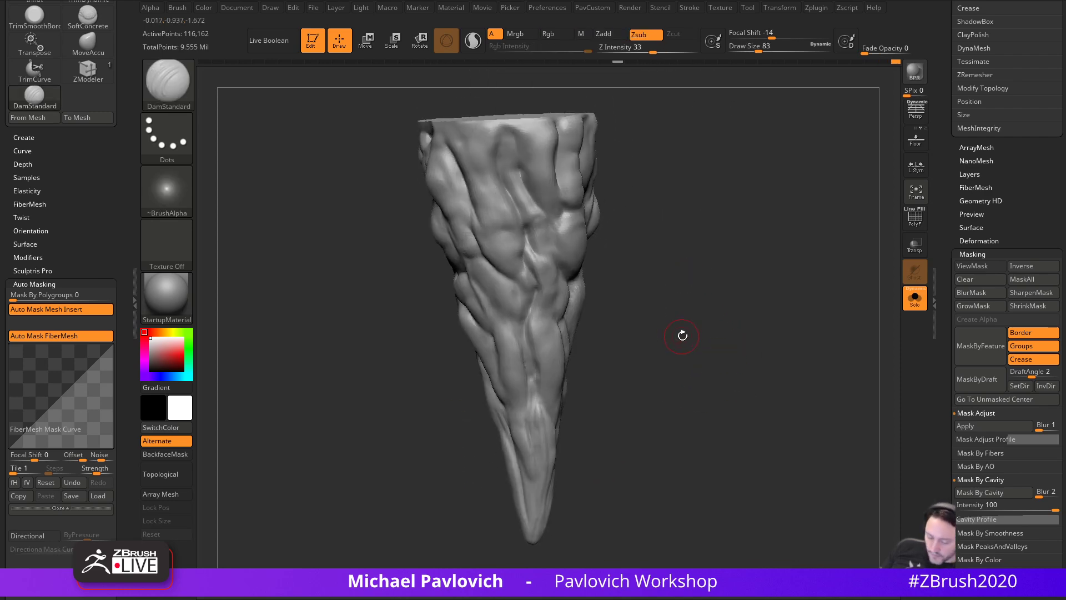
- Choose the SoftConcrete brush from the brush picker's S list
key(b)
key(c)
key(b)
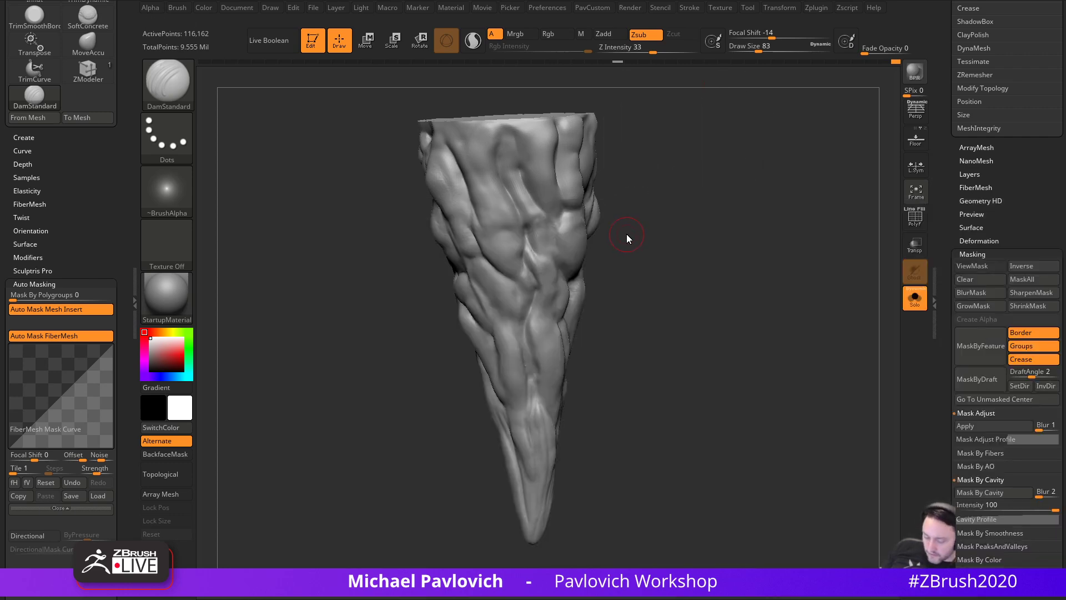
key(b)
key(s)
click(364, 529)
- Set SoftConcrete to Draw Size 154 and Z Intensity 52 after undoing a test stroke
mouse_move(665, 371)
mouse_down()
mouse_move(673, 351)
mouse_move(681, 403)
mouse_up()
key(bracketright)
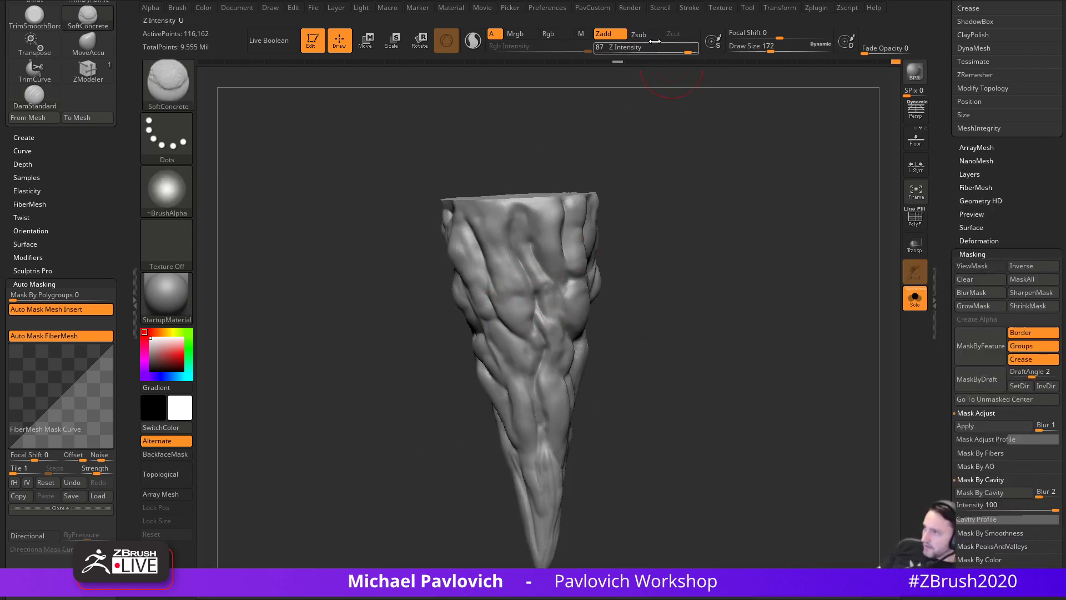
drag(515, 277, 525, 253)
key(ctrl+z)
key(bracketleft)
drag(675, 48, 667, 48)
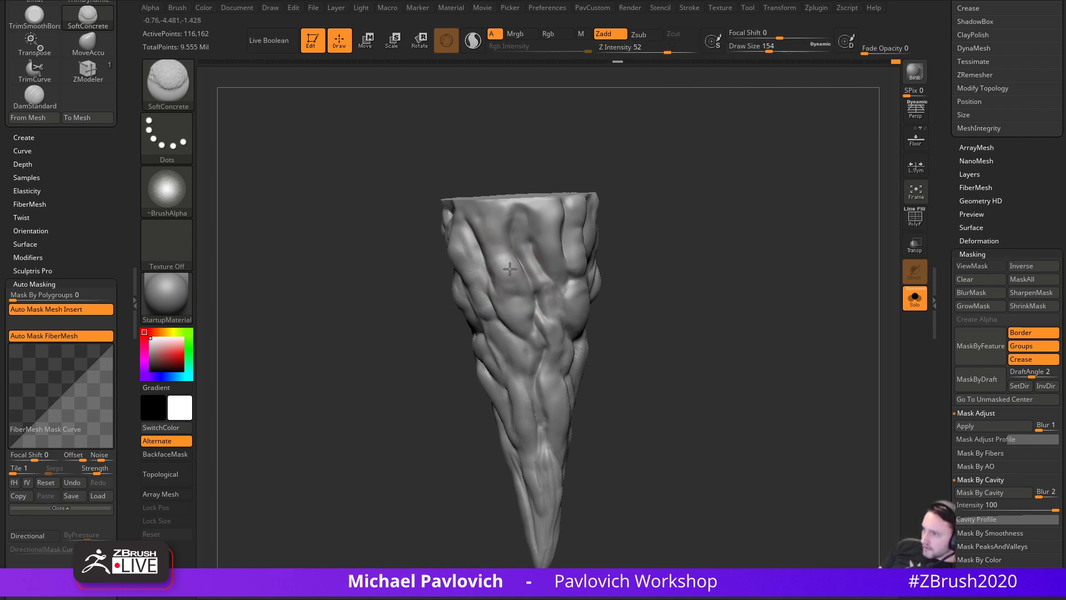
- Reshape and soften the cone's side crease and top edge from several angles
mouse_move(610, 284)
mouse_down()
mouse_move(596, 232)
mouse_move(571, 206)
mouse_move(648, 221)
mouse_move(453, 228)
mouse_move(484, 262)
mouse_up()
drag(592, 237, 611, 243)
drag(470, 271, 488, 270)
drag(557, 238, 631, 228)
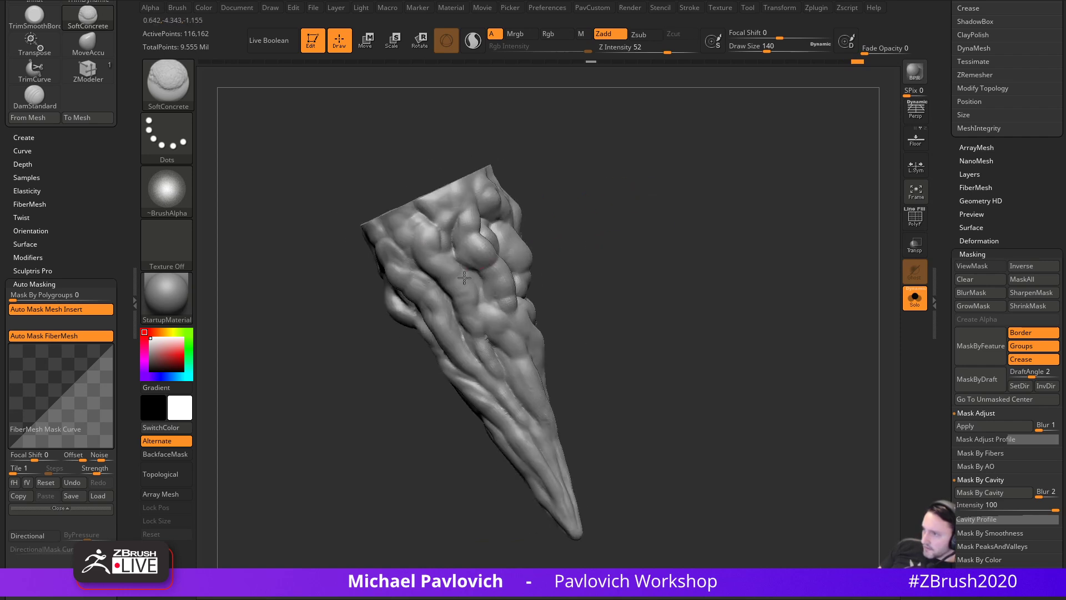
mouse_move(542, 293)
mouse_down()
mouse_move(619, 248)
mouse_move(636, 260)
mouse_up()
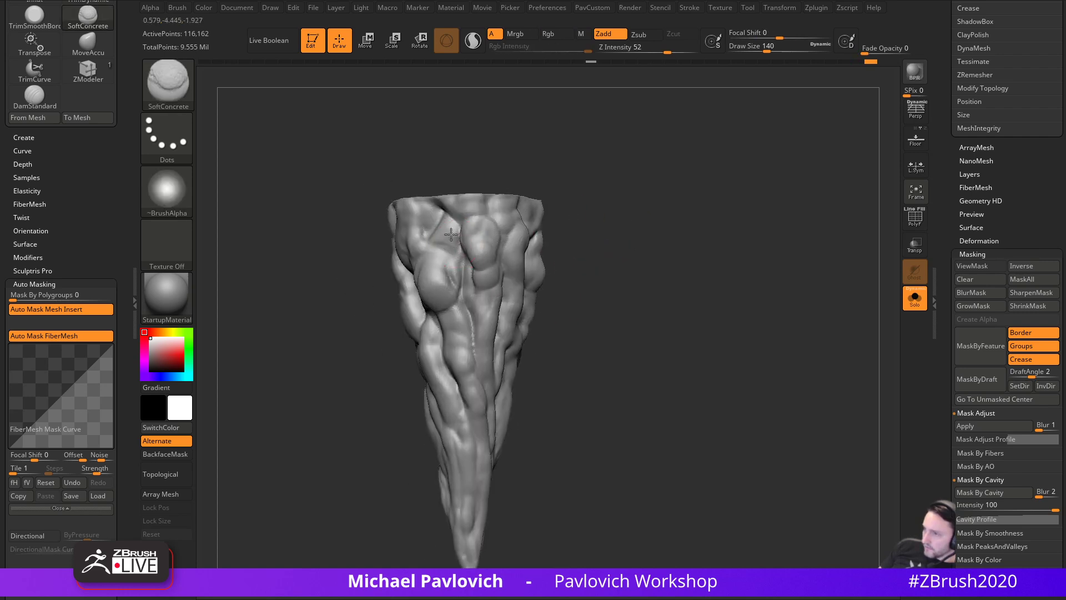
mouse_move(580, 242)
mouse_down()
mouse_move(611, 233)
mouse_move(624, 206)
mouse_move(619, 215)
mouse_up()
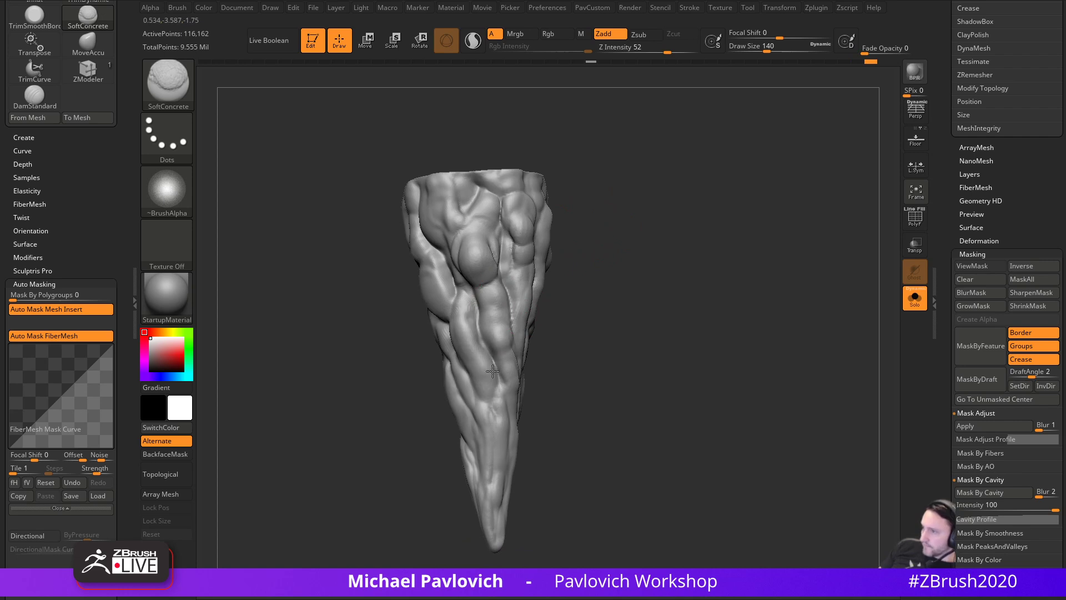
mouse_move(446, 376)
mouse_down()
mouse_move(447, 338)
mouse_move(514, 261)
mouse_move(464, 293)
mouse_up()
mouse_move(424, 325)
mouse_down()
mouse_move(418, 283)
mouse_move(437, 284)
mouse_up()
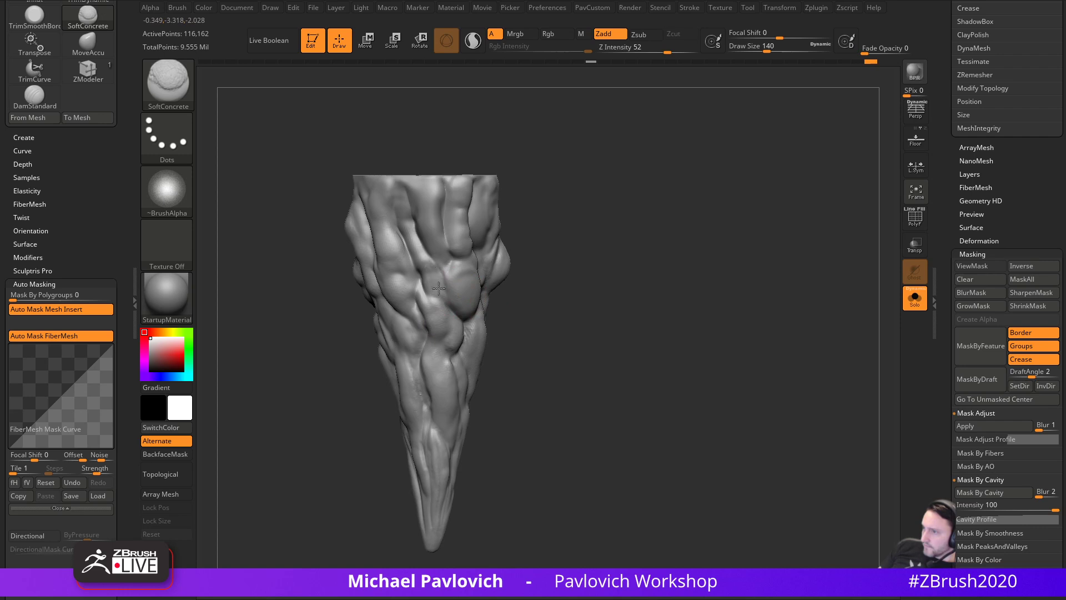
drag(421, 243, 399, 187)
mouse_move(457, 136)
mouse_down()
mouse_move(527, 139)
mouse_move(464, 170)
mouse_move(512, 191)
mouse_move(494, 197)
mouse_up()
mouse_move(608, 170)
mouse_down()
mouse_move(638, 138)
mouse_move(614, 140)
mouse_up()
- Add soft SoftConcrete strokes refining the bulges on the cone's side and lower centre
drag(470, 207, 491, 228)
drag(572, 214, 609, 211)
mouse_move(532, 226)
mouse_down()
mouse_move(507, 252)
mouse_move(513, 272)
mouse_up()
drag(630, 250, 657, 251)
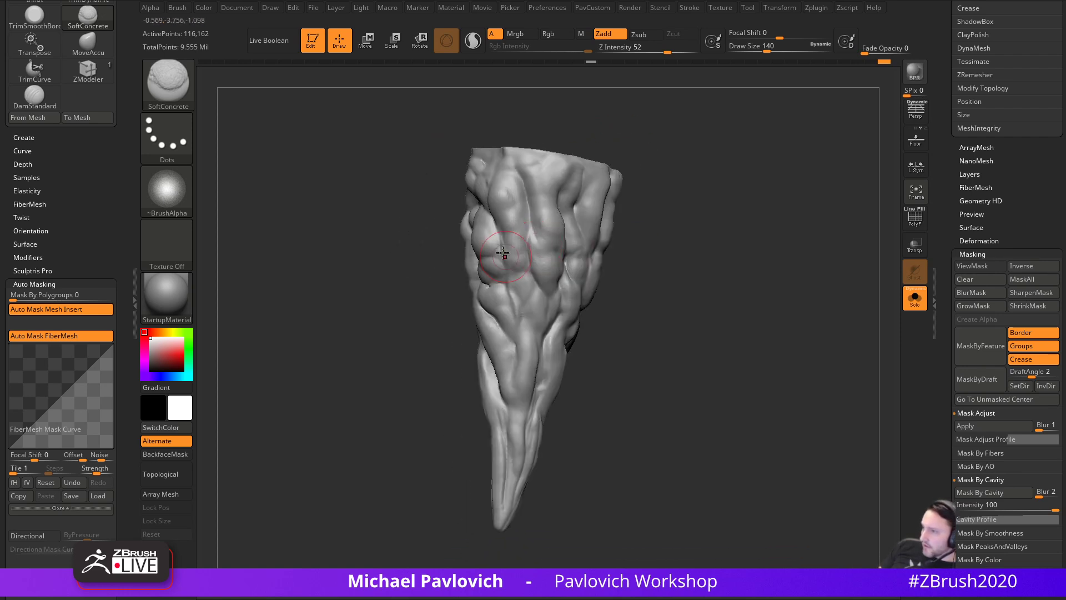
drag(513, 256, 531, 294)
alt+drag(639, 281, 630, 256)
drag(630, 256, 608, 256)
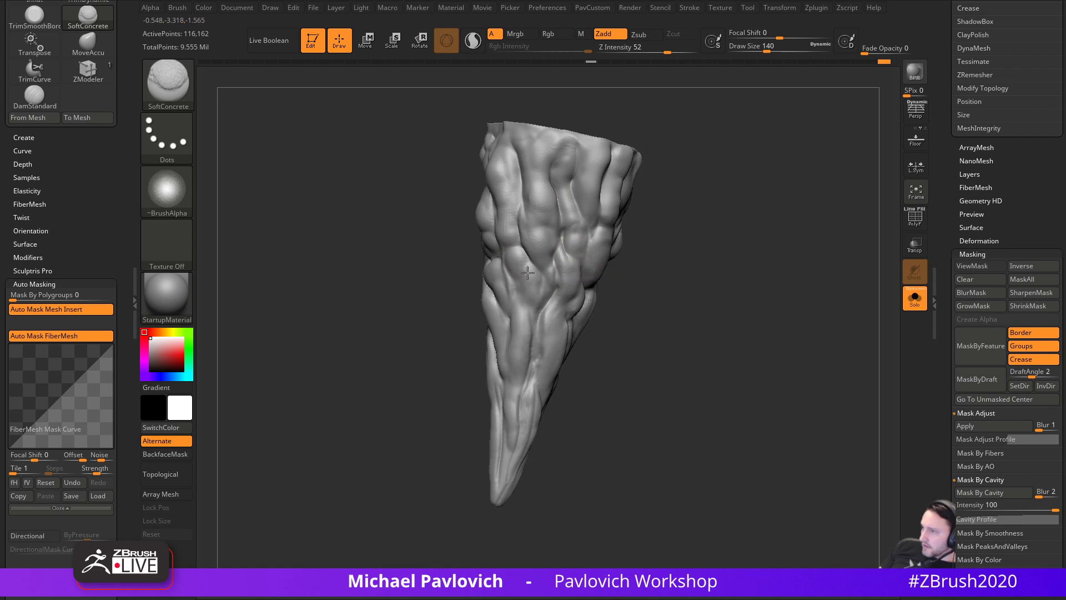
drag(535, 317, 526, 376)
drag(617, 319, 661, 344)
drag(548, 367, 530, 385)
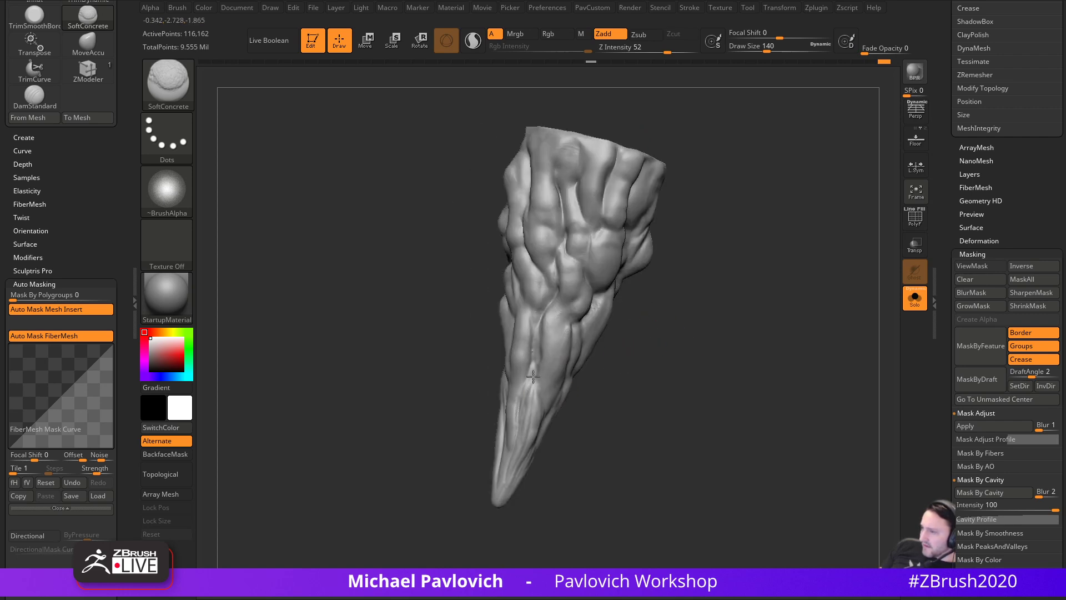
- Shrink the brush to 112, then enlarge it and dab the cone's left side and surface
key(bracketleft)
mouse_move(588, 430)
alt+mouse_down()
mouse_move(576, 393)
mouse_move(515, 371)
alt+mouse_up()
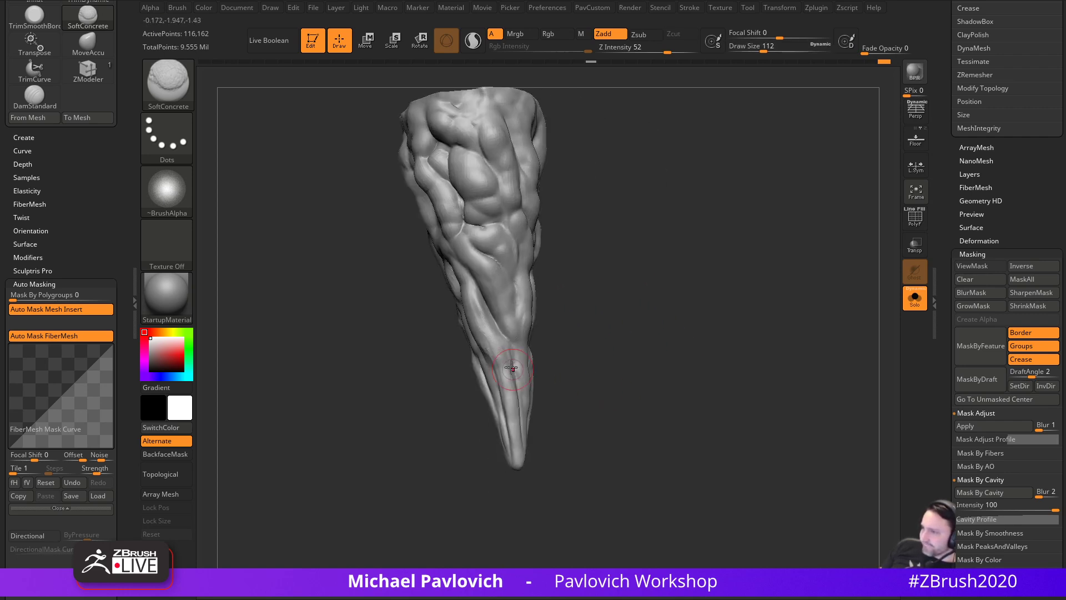
mouse_move(544, 271)
mouse_down()
mouse_move(568, 290)
mouse_move(572, 261)
mouse_move(561, 269)
mouse_up()
key(s)
mouse_move(488, 332)
mouse_down()
mouse_move(502, 333)
mouse_move(483, 306)
mouse_up()
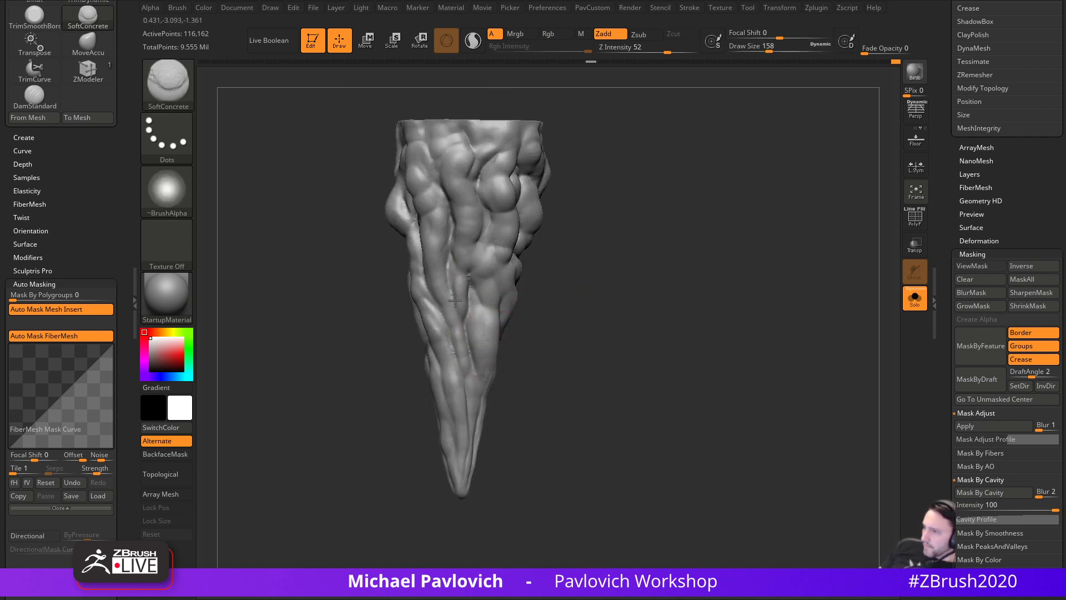
drag(578, 267, 609, 285)
drag(499, 280, 511, 325)
drag(441, 338, 472, 331)
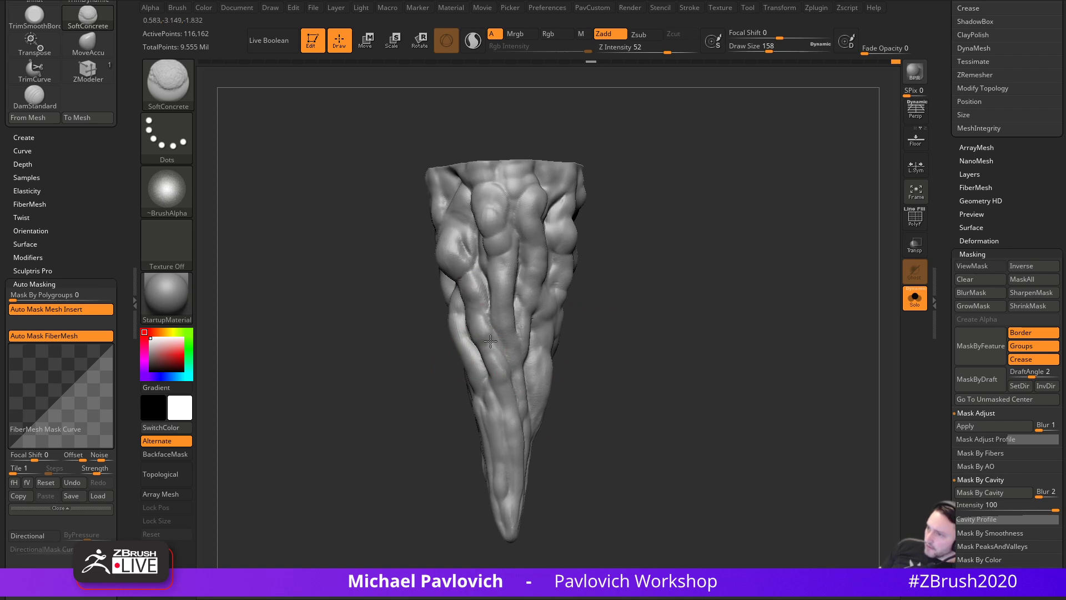
drag(500, 372, 489, 392)
drag(581, 397, 617, 401)
mouse_move(343, 320)
alt+mouse_down()
mouse_move(411, 402)
mouse_move(439, 389)
alt+mouse_up()
- Make a small stroke on the upper cone, then inflate it slightly with PavCustom's Inflate slider
drag(473, 249, 501, 269)
alt+drag(745, 307, 723, 260)
key(grave)
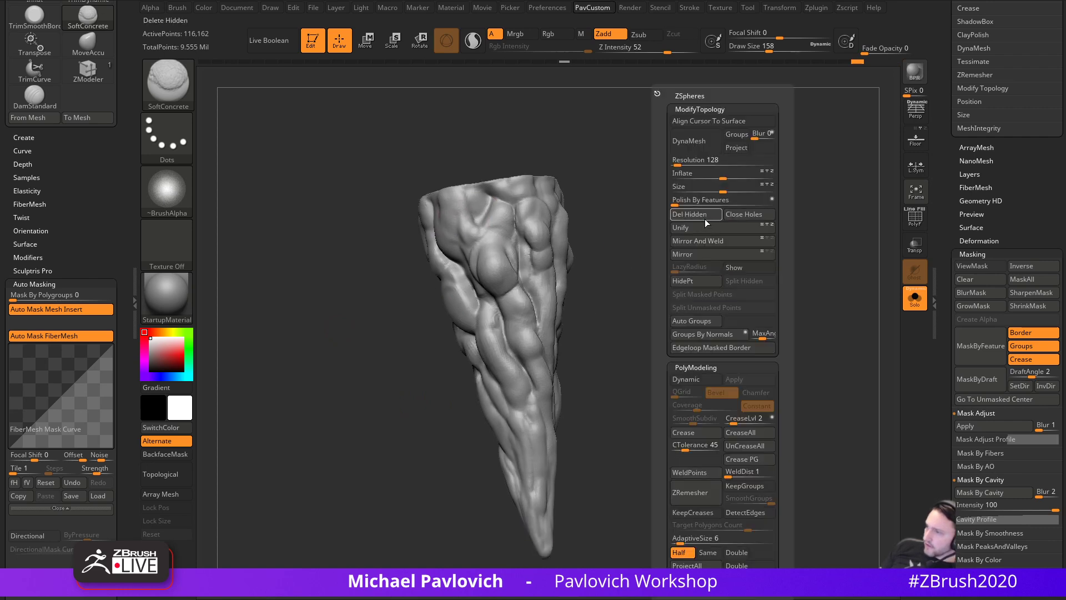
mouse_move(721, 174)
mouse_down()
mouse_move(747, 176)
mouse_move(728, 178)
mouse_up()
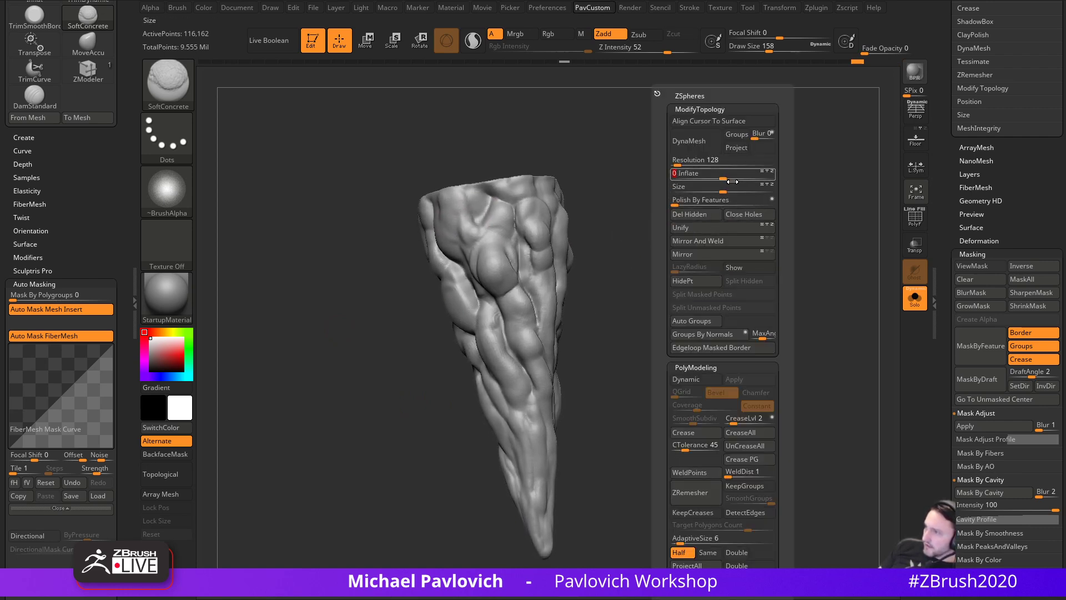
drag(938, 258, 934, 221)
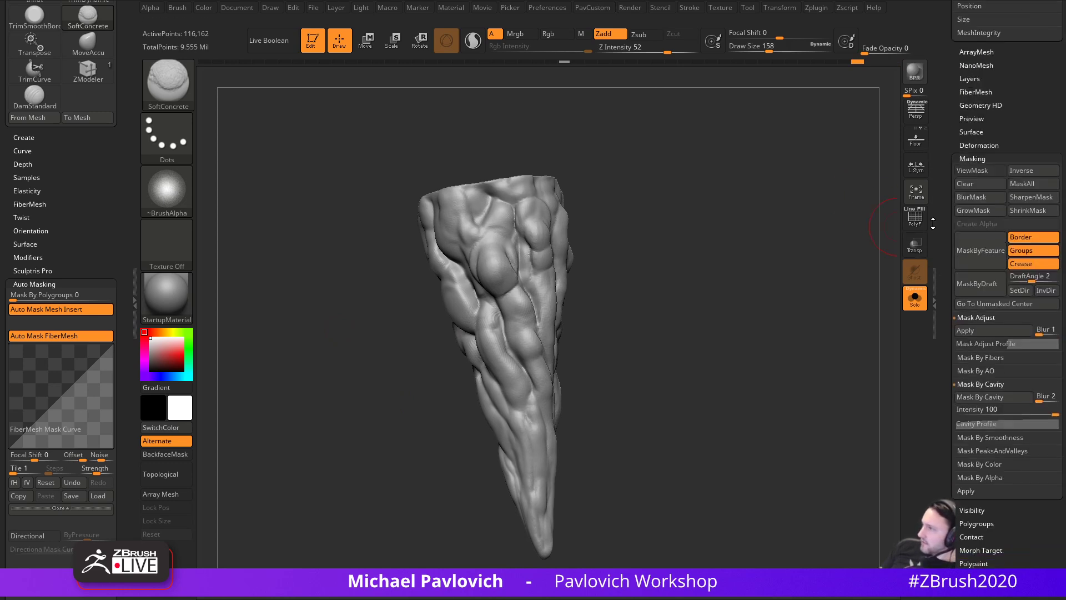
- Show the Tool > Deformation options and switch to Move mode for the whole mesh
click(978, 145)
shift+drag(847, 206, 795, 232)
key(w)
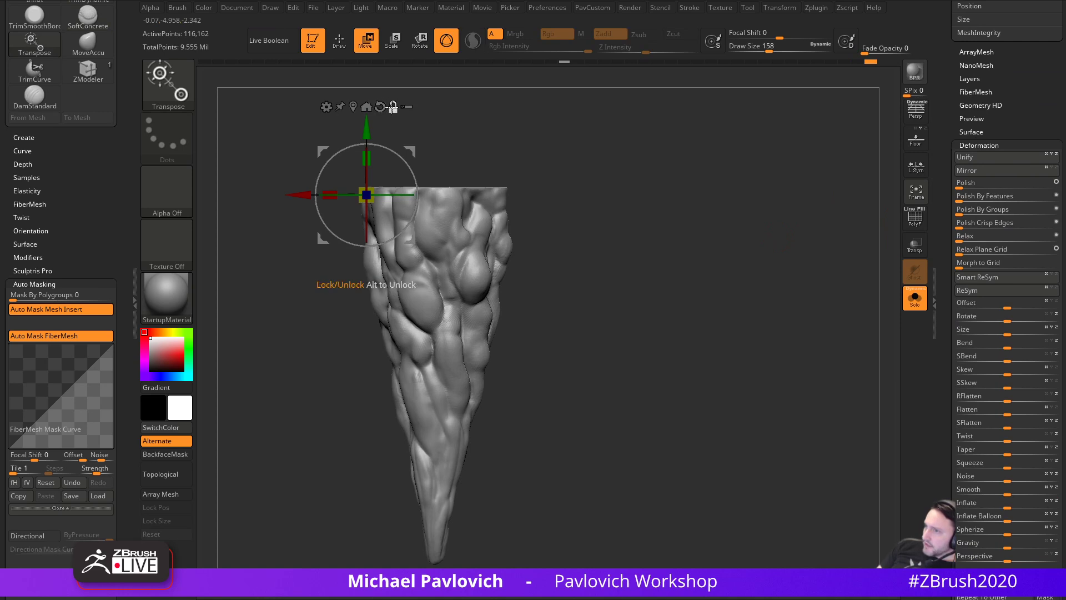
- Re-seat the gizmo at the cone's centre and delete its lower subdivision levels in Geometry
click(367, 107)
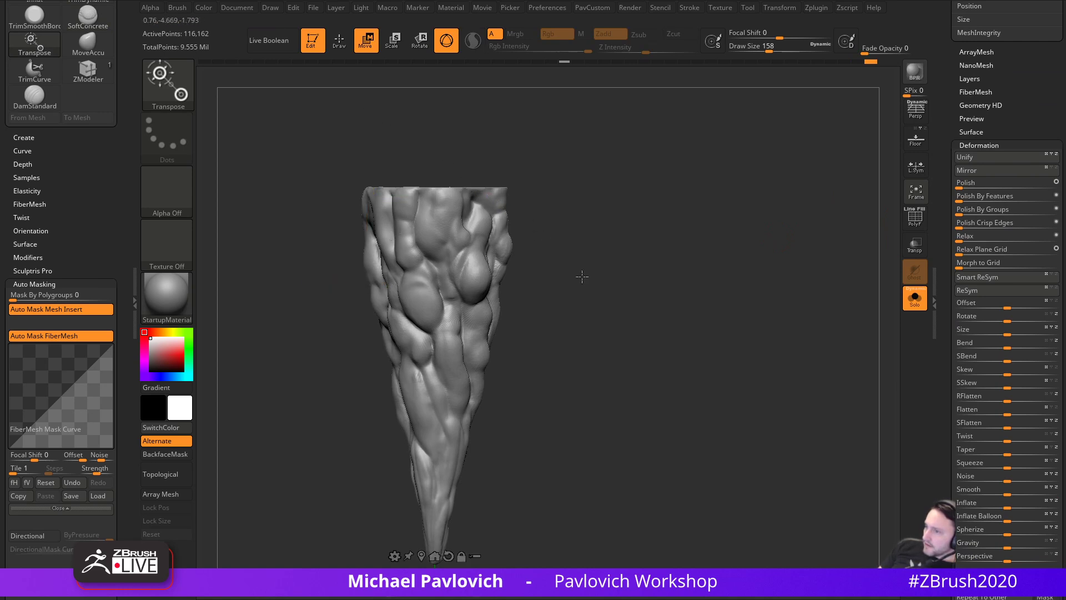
alt+drag(564, 259, 550, 143)
alt+click(407, 440)
alt+drag(566, 271, 596, 369)
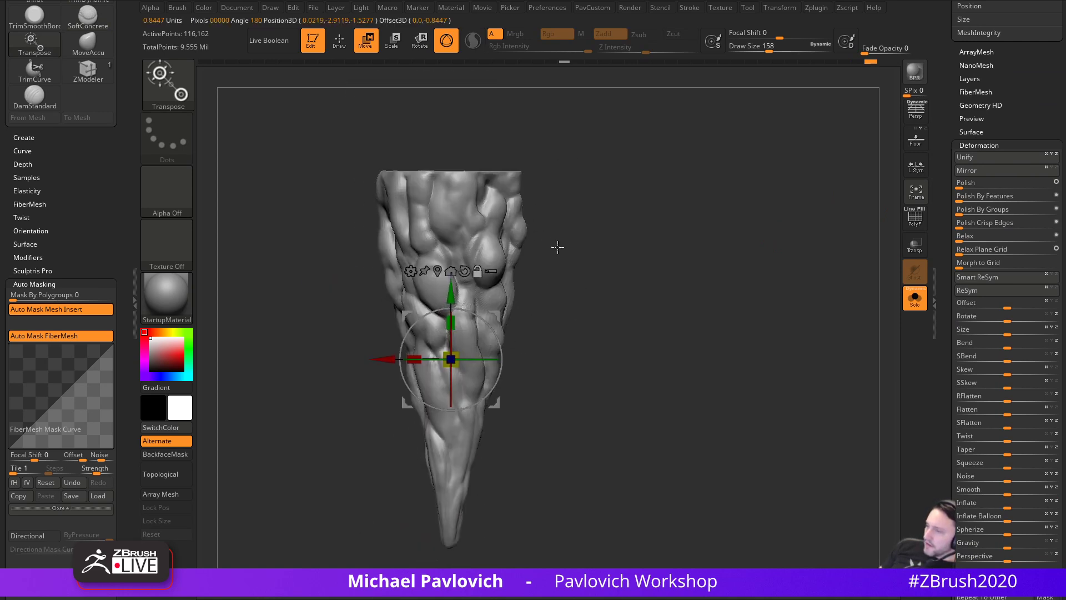
click(412, 272)
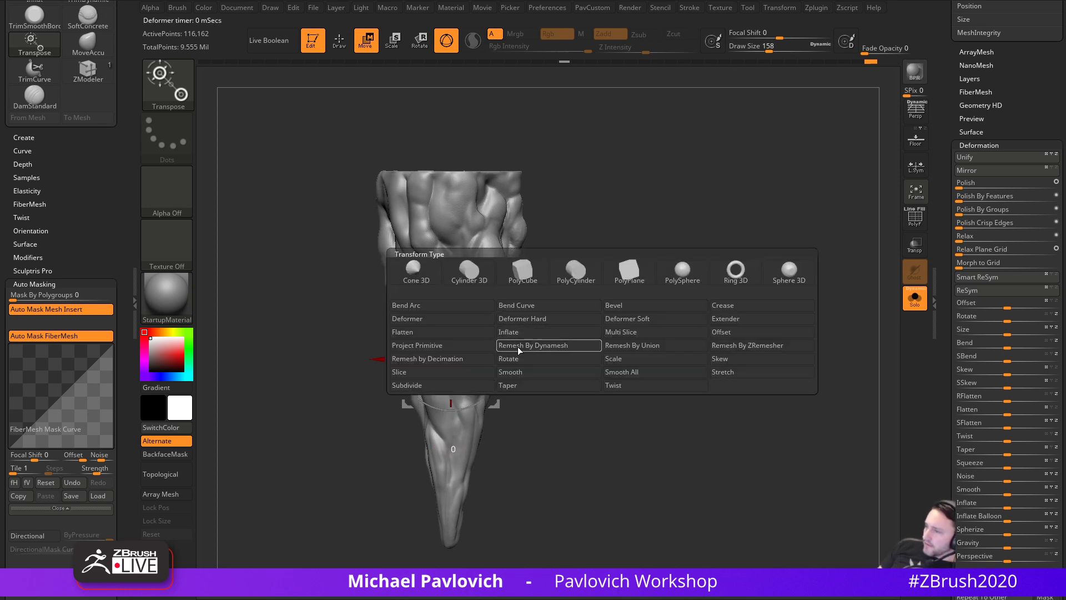
click(625, 386)
drag(946, 133, 950, 236)
click(976, 216)
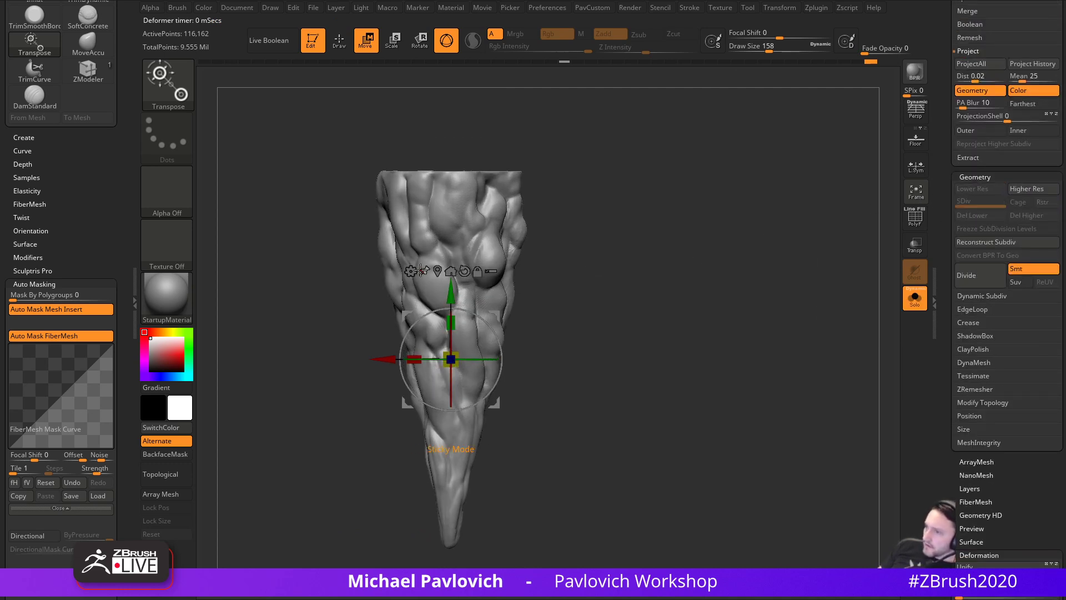
- Apply a Twist deformer to the whole cone and drag its top and bottom handles
click(410, 271)
click(548, 372)
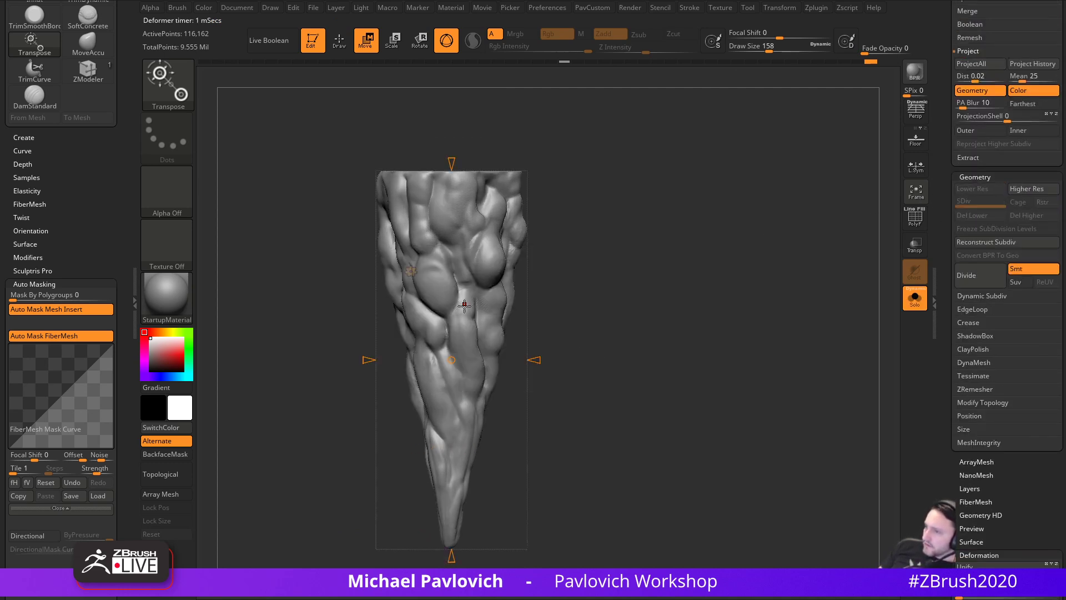
mouse_move(457, 176)
mouse_down()
mouse_move(469, 87)
mouse_move(454, 211)
mouse_move(451, 191)
mouse_up()
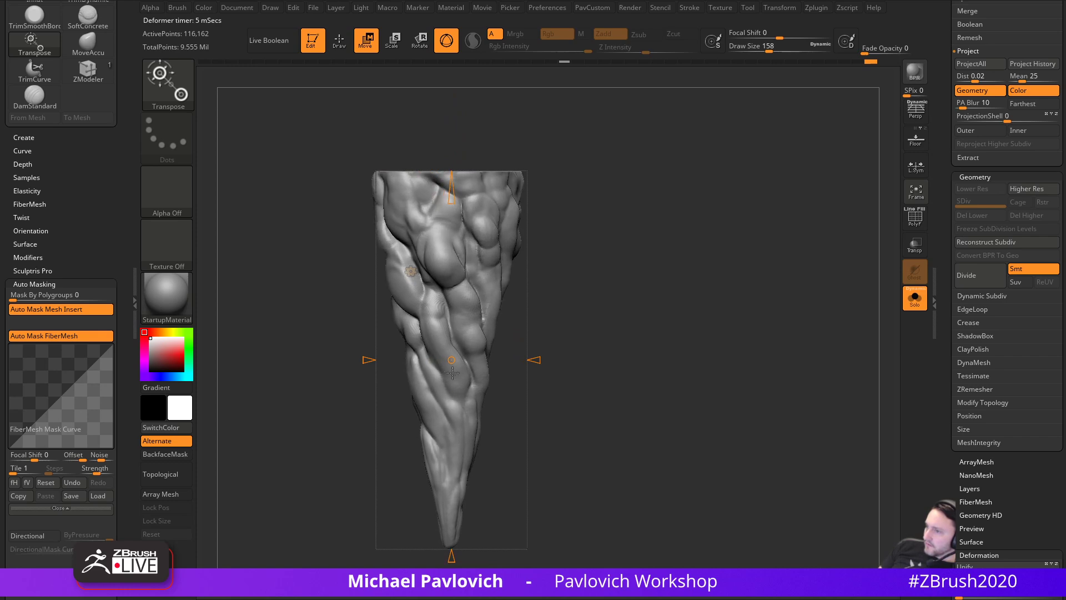
drag(453, 557, 451, 447)
mouse_move(630, 427)
mouse_down()
mouse_move(423, 437)
mouse_move(623, 303)
mouse_up()
- With PolyF shown, reconstruct the twisted cone's subdivision levels, then hide the wireframe
key(q)
drag(873, 221, 889, 221)
click(913, 220)
mouse_move(709, 273)
mouse_down()
mouse_move(702, 253)
mouse_move(722, 289)
mouse_up()
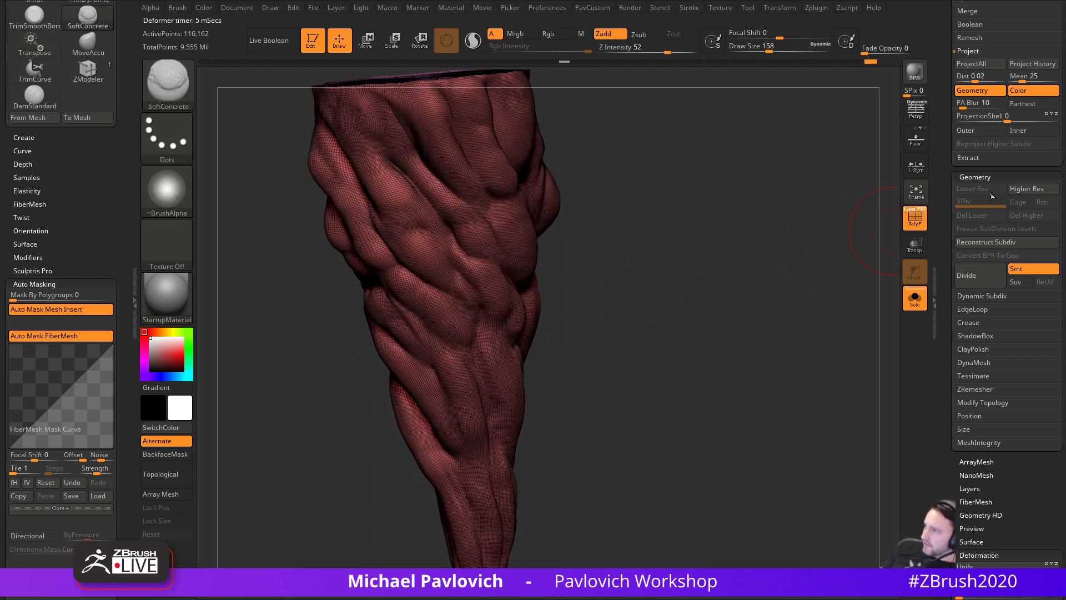
click(988, 242)
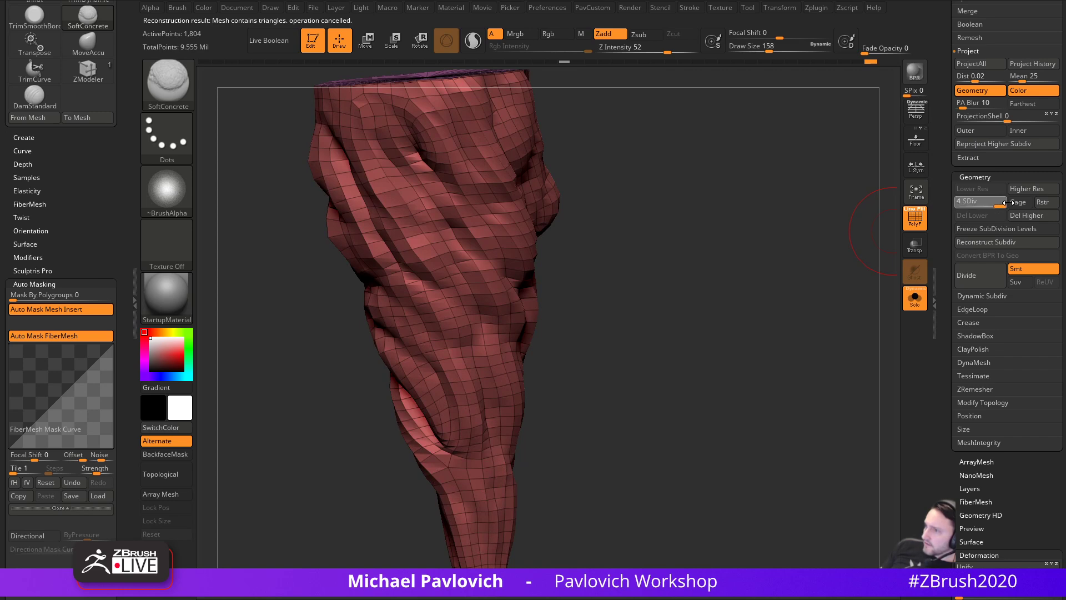
drag(727, 333, 747, 289)
click(915, 223)
mouse_move(655, 338)
mouse_down()
mouse_move(775, 315)
mouse_move(744, 314)
mouse_move(787, 321)
mouse_move(753, 328)
mouse_move(741, 315)
mouse_up()
- Set brush size to 104, switch to the Standard brush, and smooth the lower cone's ridge
key(s)
click(729, 322)
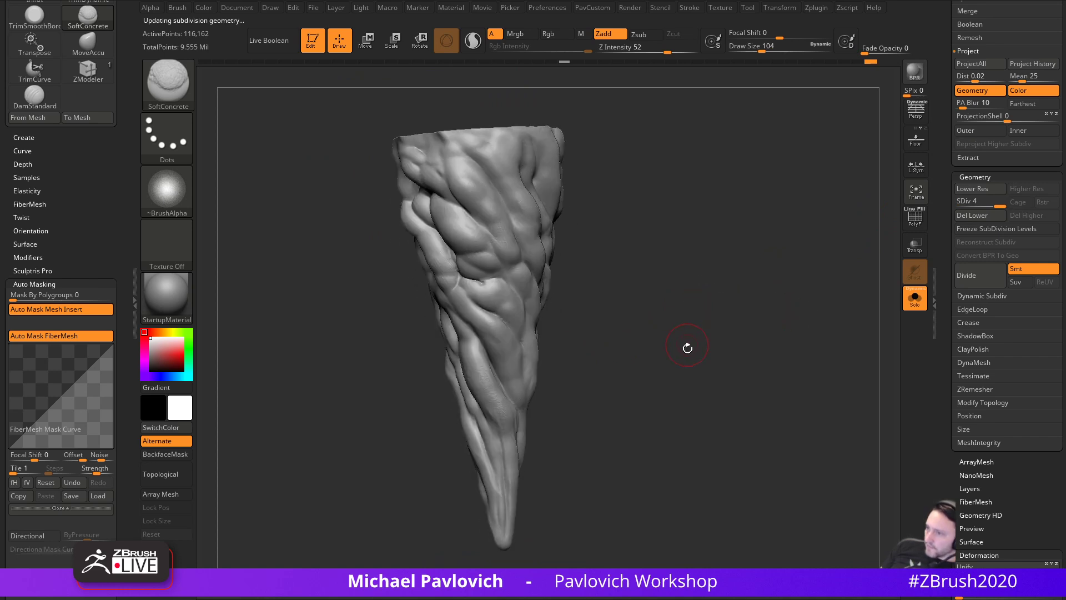
key(3)
mouse_move(690, 351)
mouse_down()
mouse_move(685, 369)
mouse_move(709, 343)
mouse_up()
key(1)
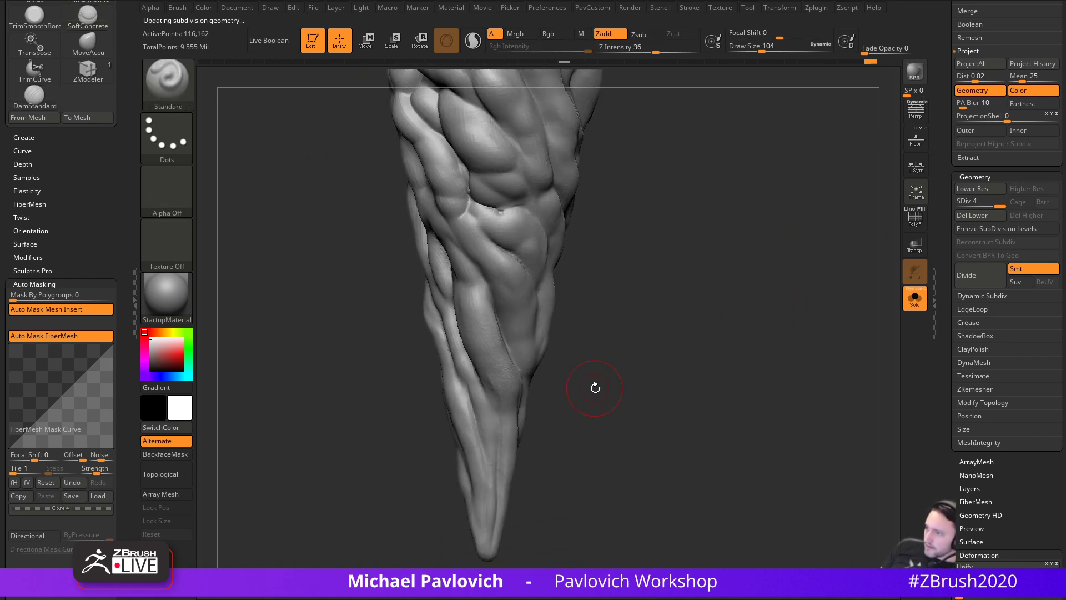
alt+drag(596, 332, 615, 397)
mouse_move(514, 414)
shift+mouse_down()
mouse_move(522, 431)
mouse_move(510, 406)
shift+mouse_up()
- Set the Standard brush's Draw Size to 83
drag(644, 374, 699, 373)
key(s)
click(487, 388)
key(s)
click(479, 377)
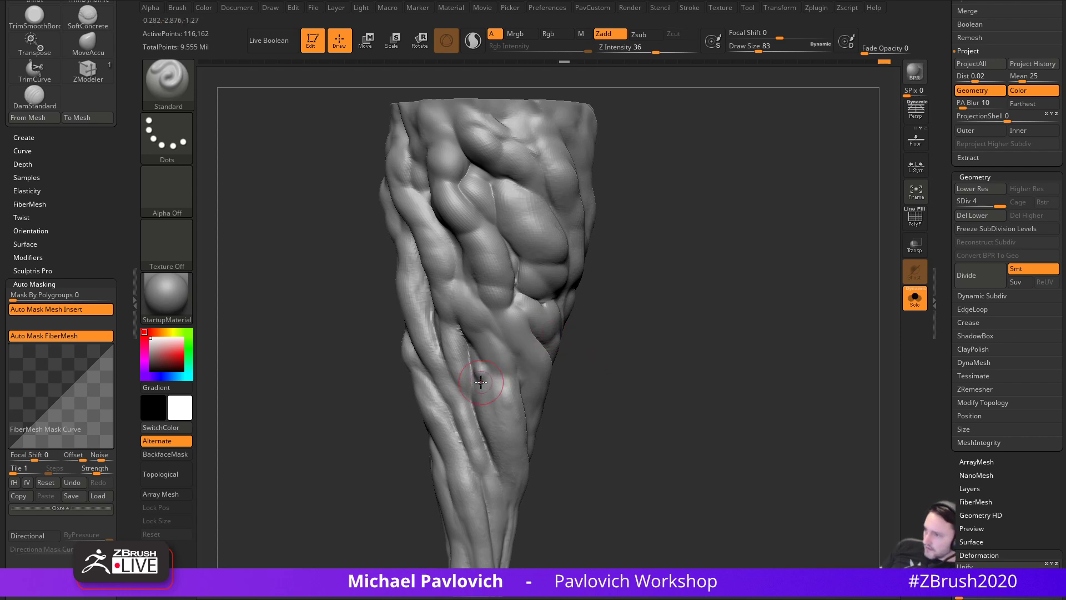
- Undo the stray bump, drop Z Intensity to 23, and sculpt a muscle edge and crease on the limb
key(ctrl+z)
click(645, 49)
drag(650, 176, 701, 186)
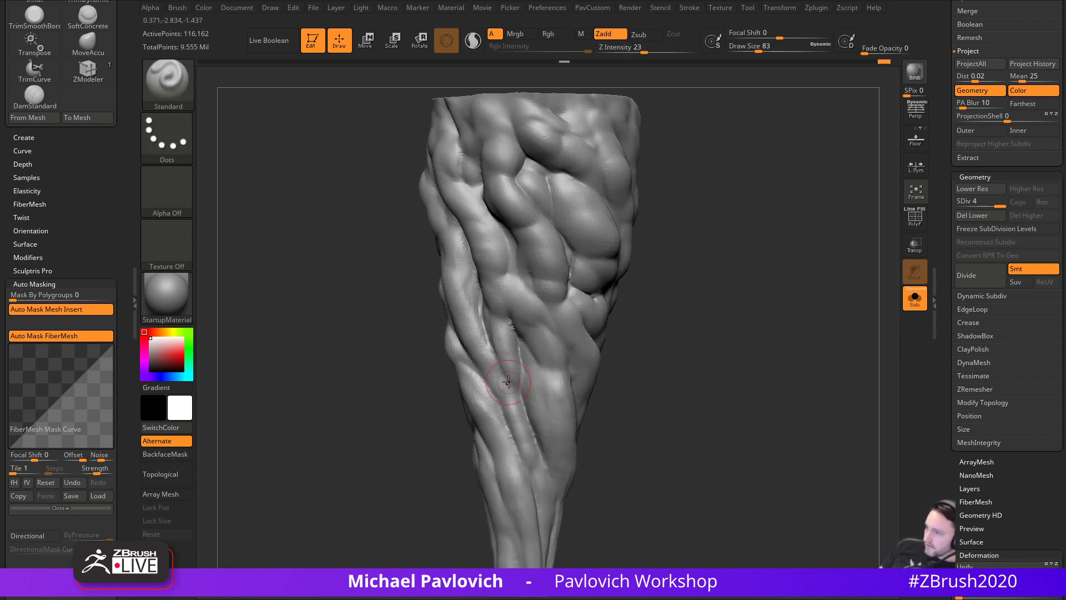
drag(528, 381, 538, 404)
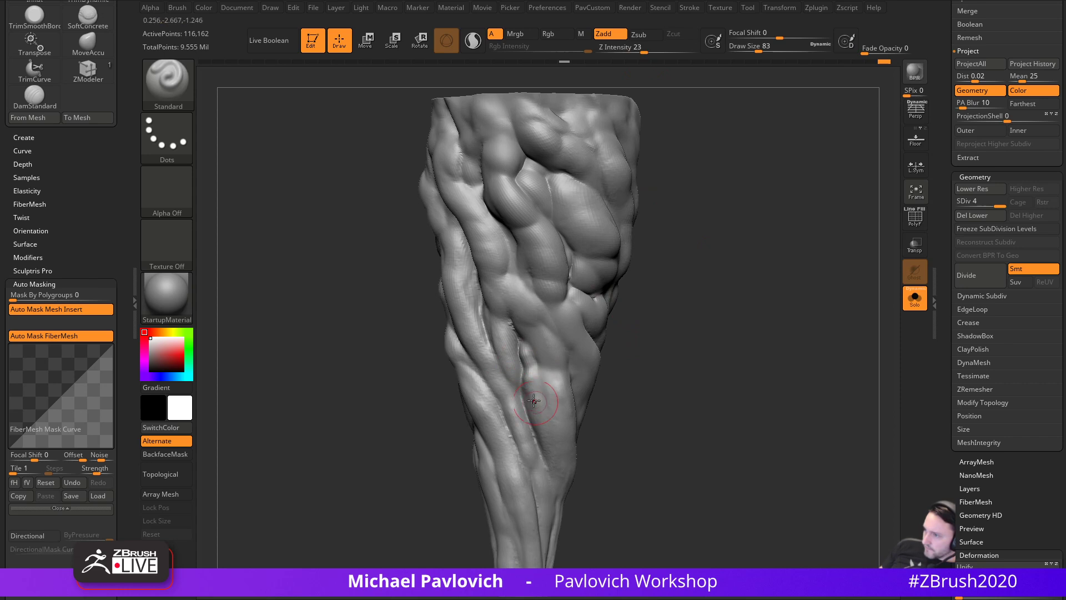
alt+drag(653, 332, 687, 413)
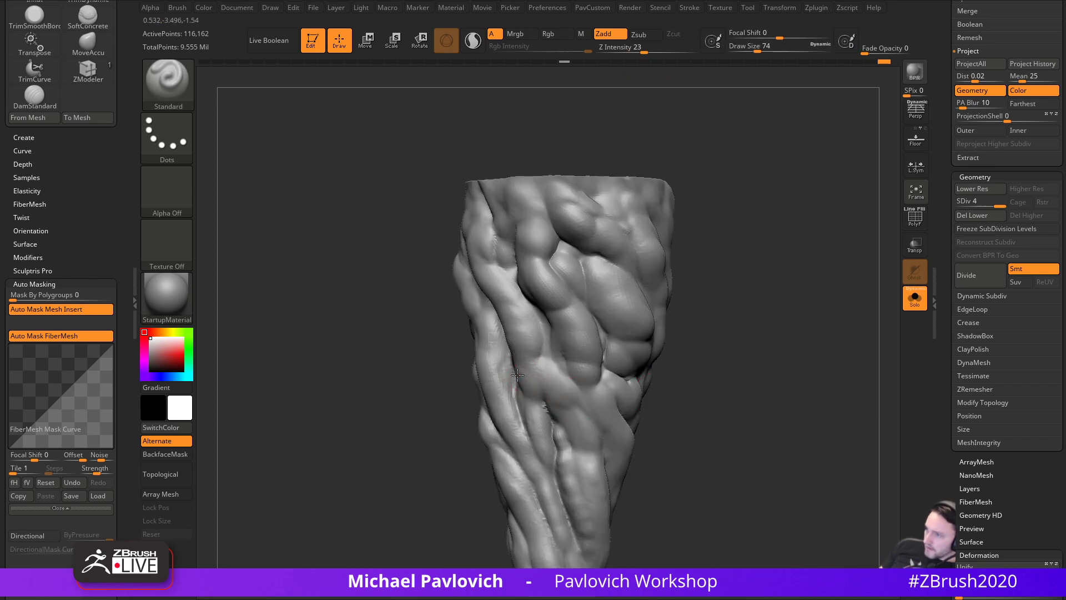
drag(524, 382, 572, 426)
drag(682, 355, 588, 431)
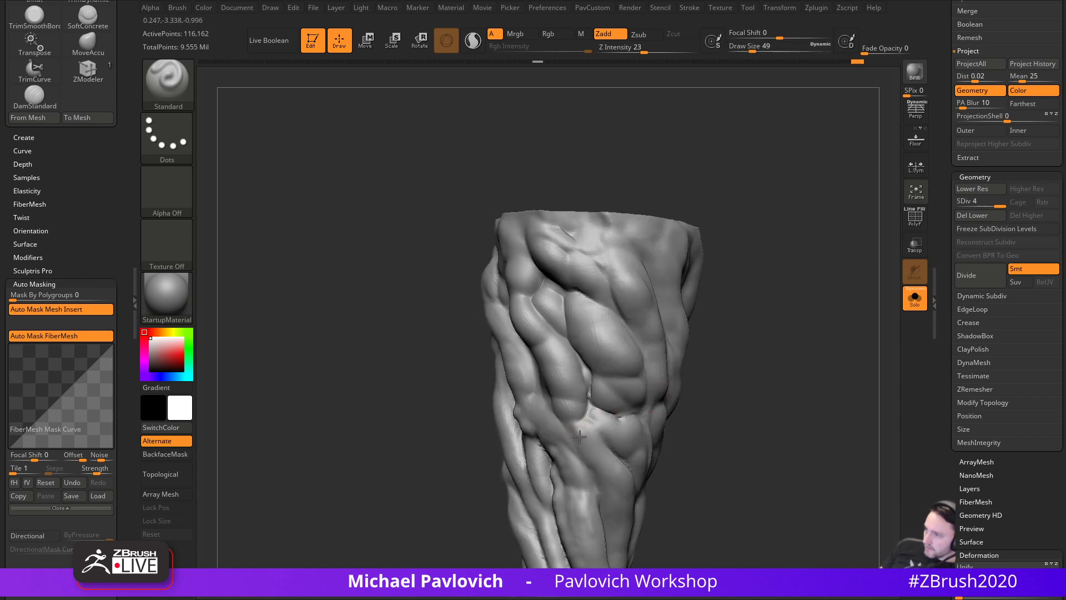
alt+drag(694, 463, 637, 348)
mouse_move(537, 355)
shift+mouse_down()
mouse_move(557, 400)
mouse_move(550, 386)
shift+mouse_up()
- At Z Intensity 14 and Draw Size 51, add small strokes and marks to the limb
click(635, 50)
alt+drag(728, 336, 717, 285)
drag(716, 286, 697, 286)
drag(556, 357, 547, 340)
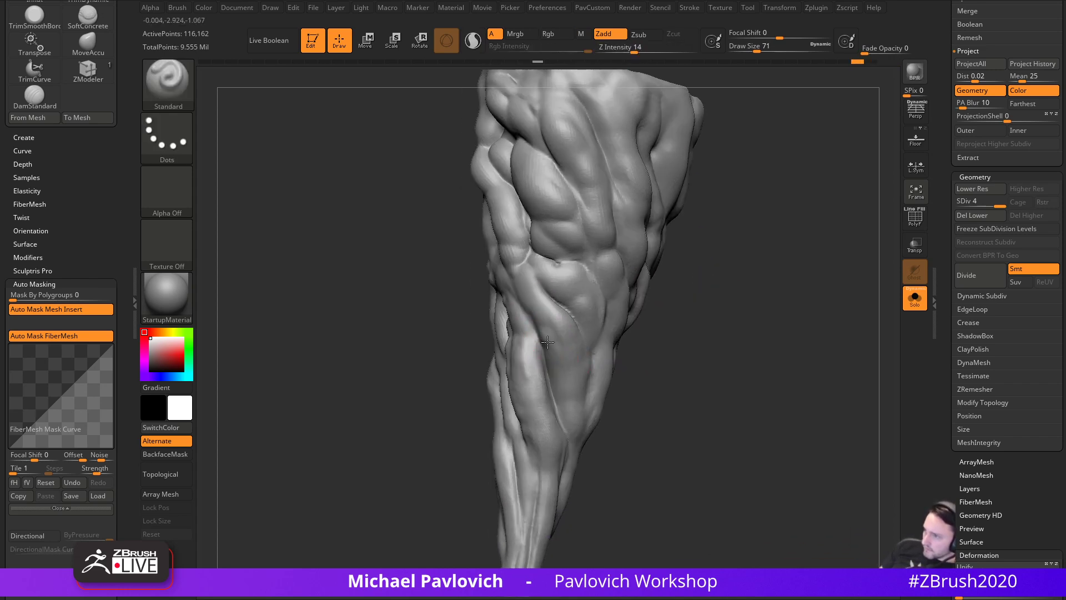
key(bracketleft)
key(bracketleft)
mouse_move(709, 424)
mouse_down()
mouse_move(676, 407)
mouse_move(731, 311)
mouse_move(719, 383)
mouse_up()
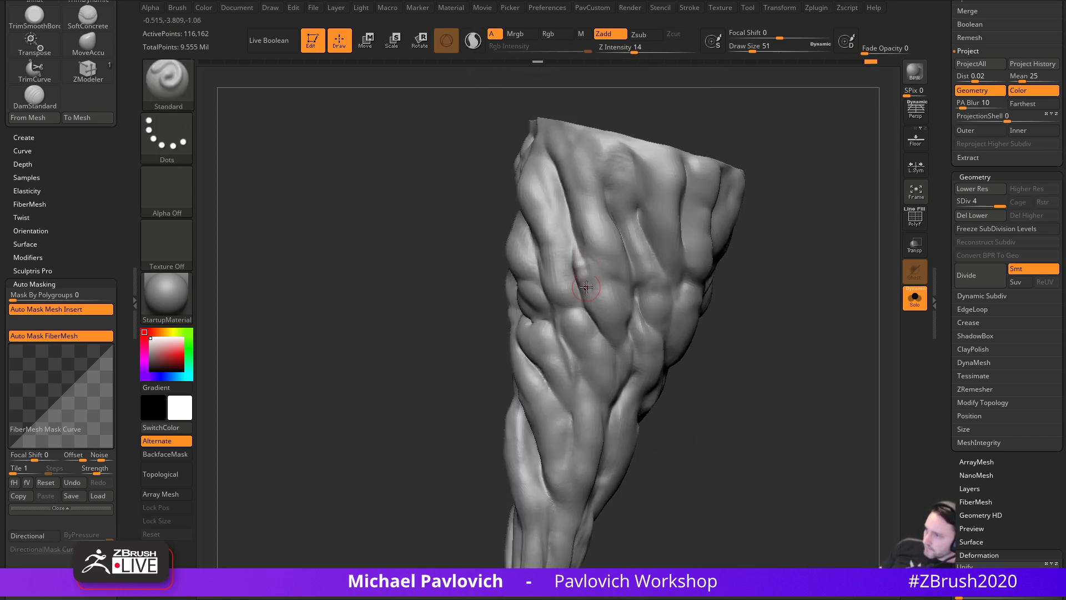
drag(588, 243, 588, 226)
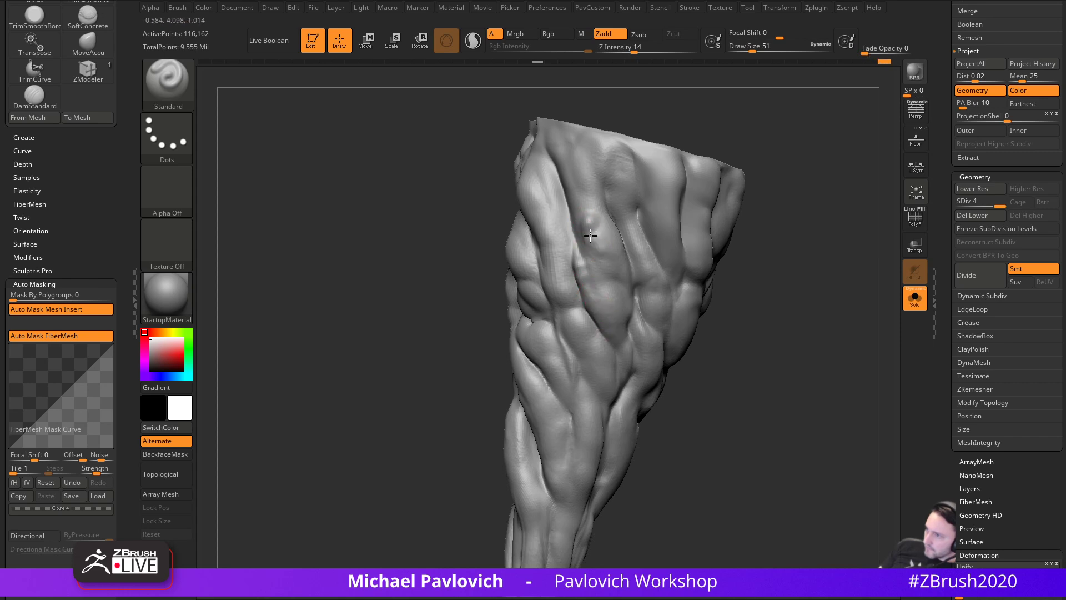
mouse_move(696, 279)
mouse_down()
mouse_move(752, 303)
mouse_move(734, 297)
mouse_up()
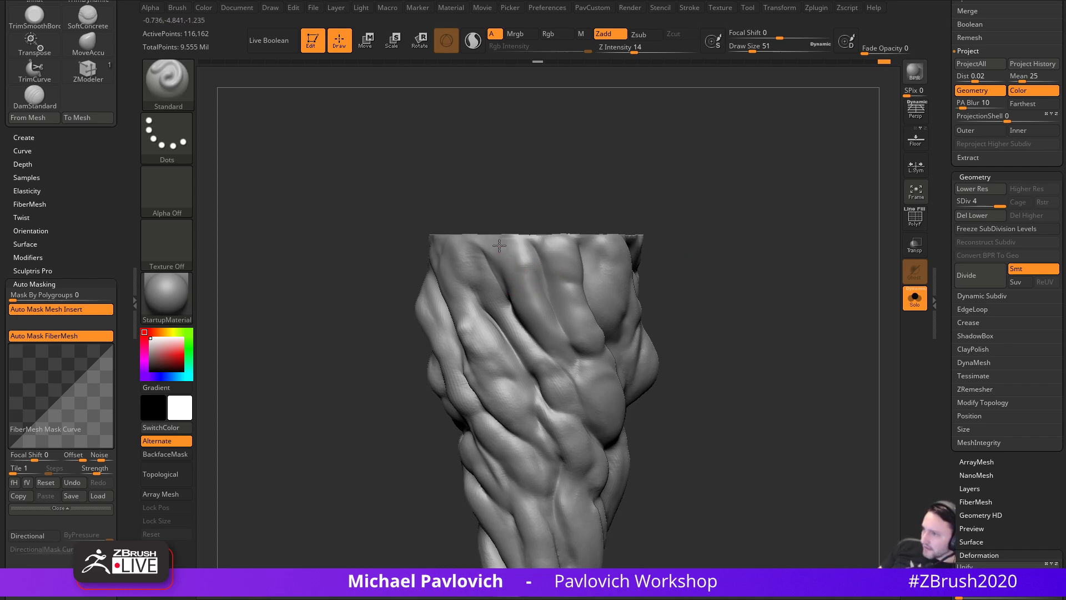
- Raise Z Intensity to 21 and build a bump, a crease and a lower muscle bulge on the limb
click(642, 49)
alt+drag(735, 200, 719, 191)
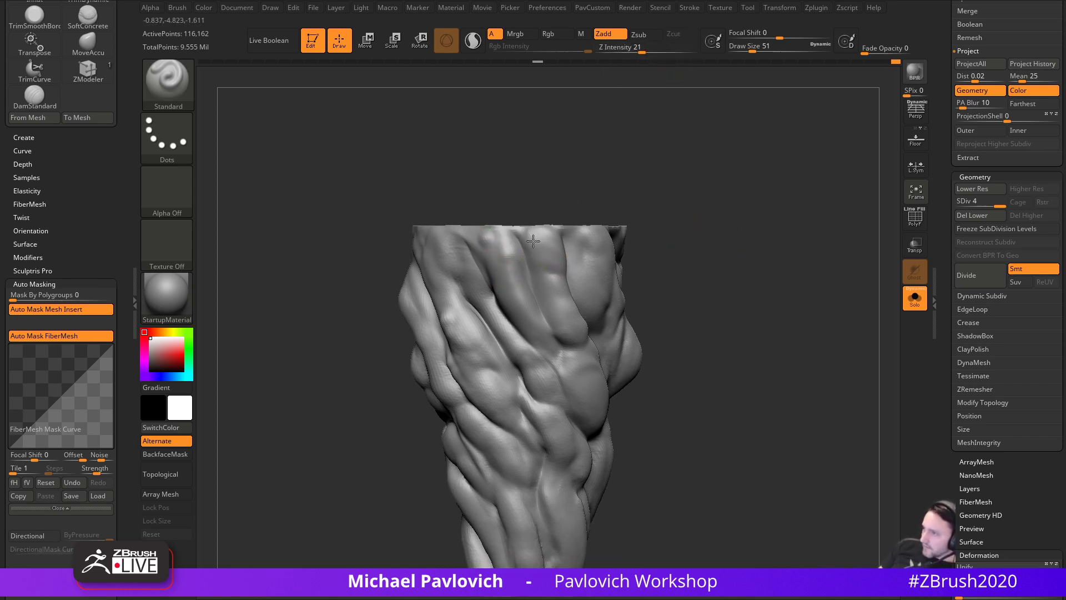
drag(537, 265, 558, 285)
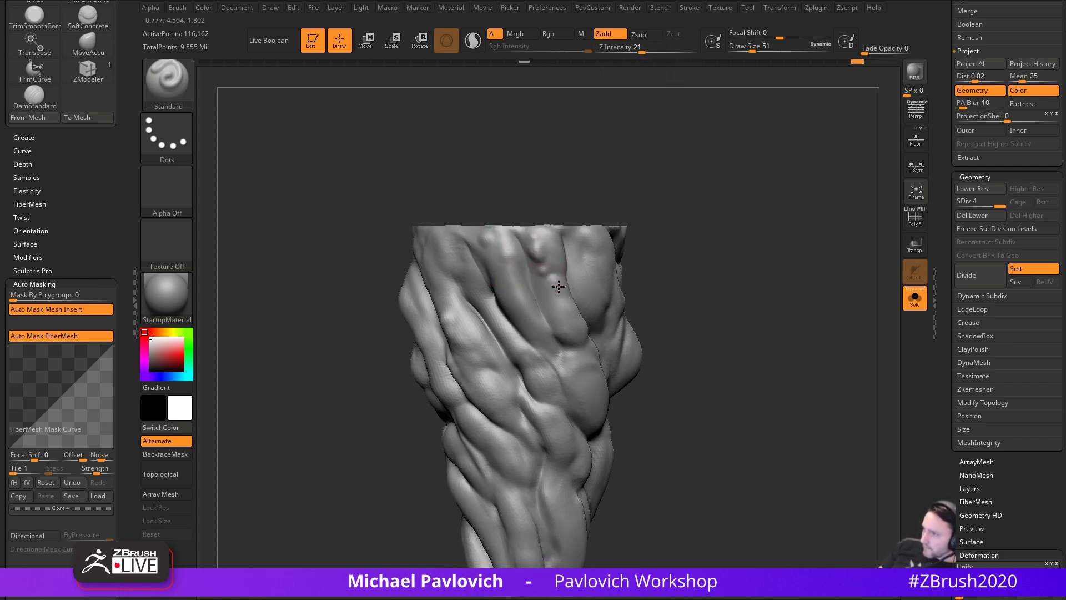
drag(672, 310, 564, 232)
drag(593, 298, 622, 331)
drag(841, 315, 561, 298)
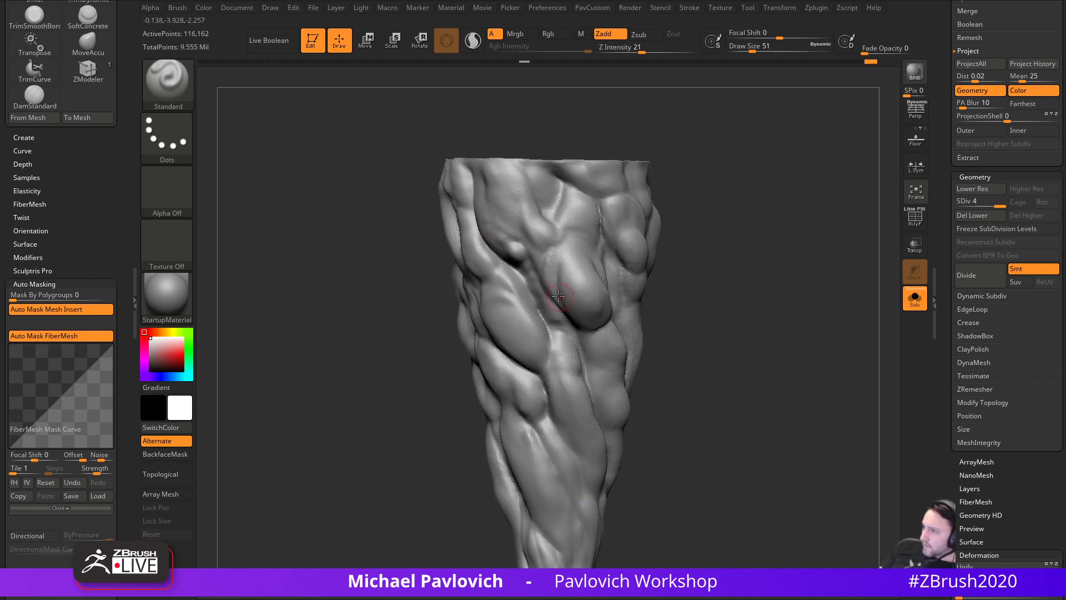
mouse_move(653, 318)
mouse_down()
mouse_move(623, 301)
mouse_move(676, 337)
mouse_move(691, 276)
mouse_move(578, 337)
mouse_up()
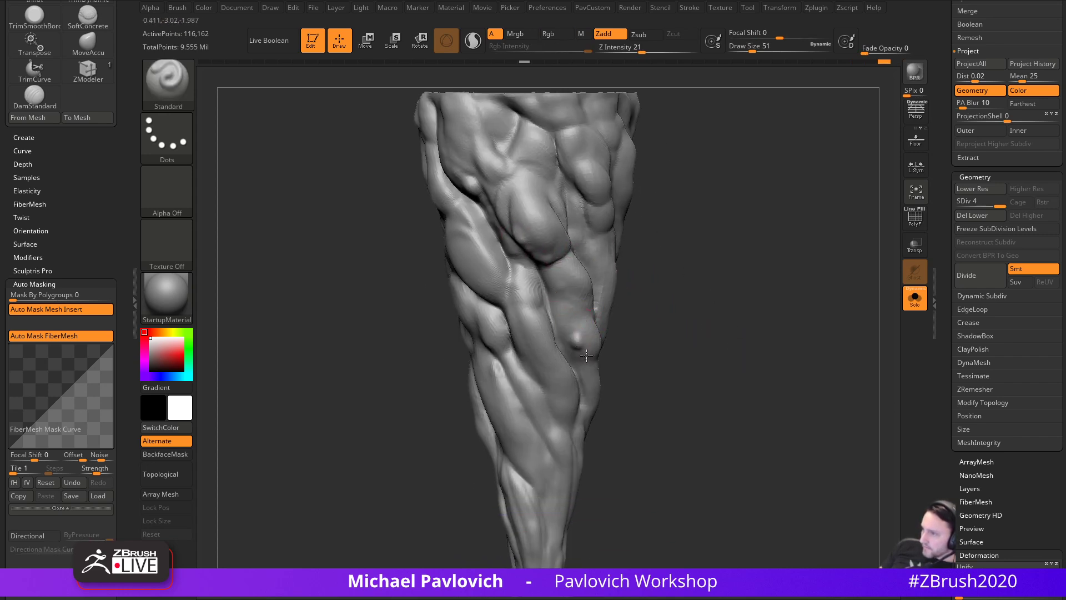
drag(656, 356, 577, 308)
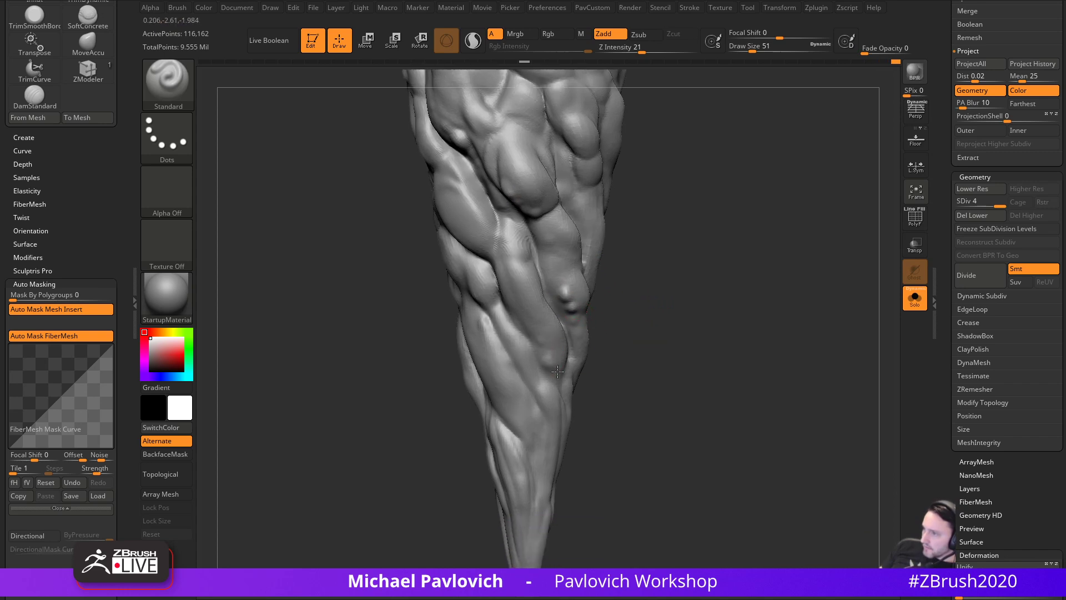
alt+drag(603, 401, 590, 354)
drag(495, 366, 503, 375)
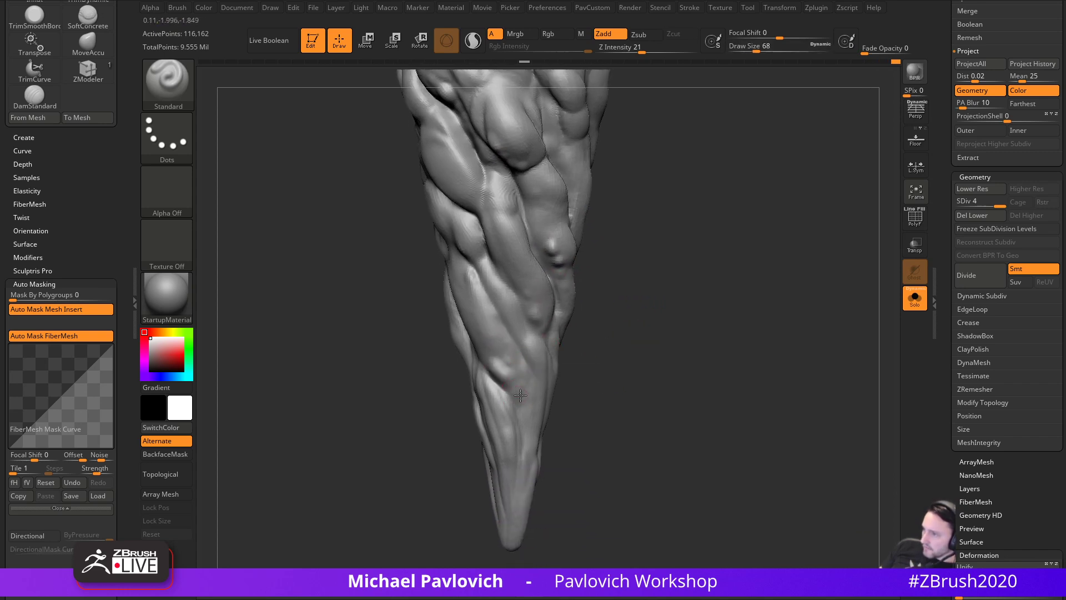
mouse_move(530, 432)
mouse_down()
mouse_move(686, 381)
mouse_move(671, 348)
mouse_move(570, 295)
mouse_move(559, 302)
mouse_up()
- Shrink the brush to 33 and smooth the limb's bumps, checking its form from several angles
key(s)
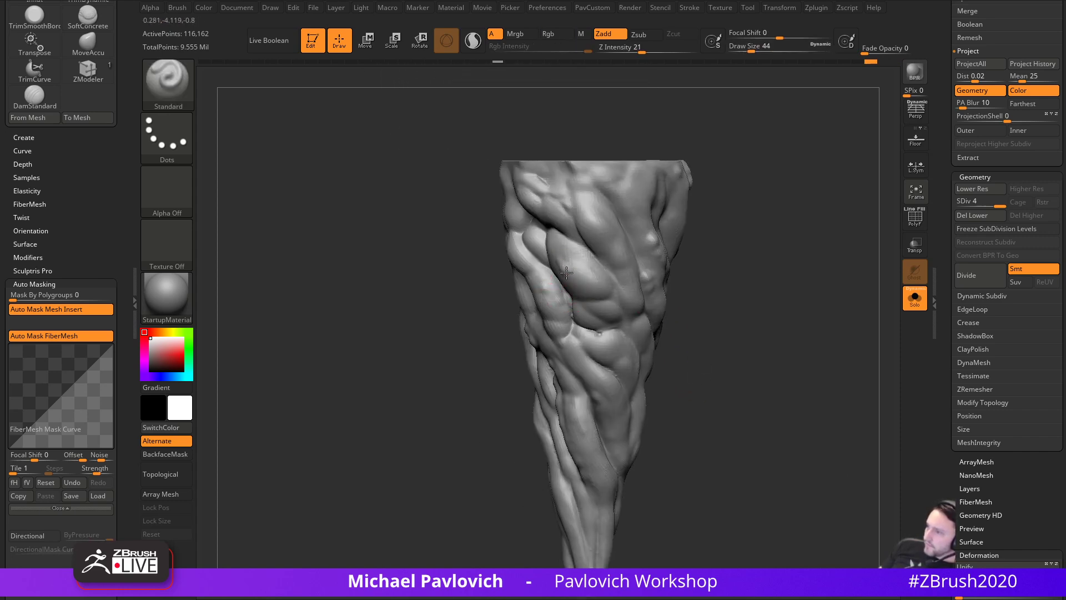
drag(694, 295, 797, 300)
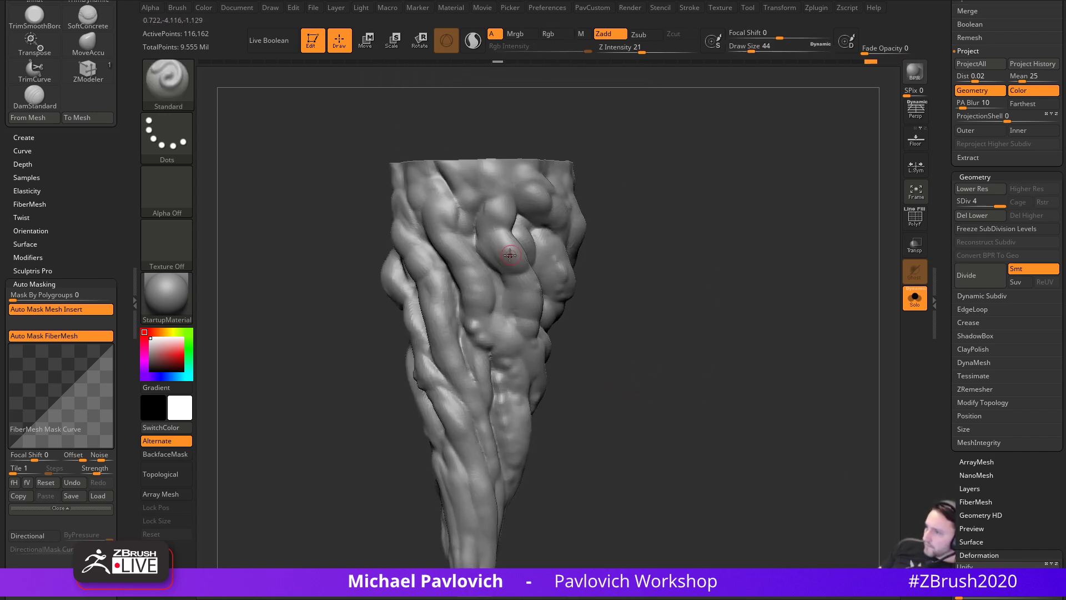
alt+drag(683, 214, 699, 199)
mouse_move(498, 311)
shift+mouse_down()
mouse_move(492, 318)
mouse_move(515, 316)
shift+mouse_up()
key(s)
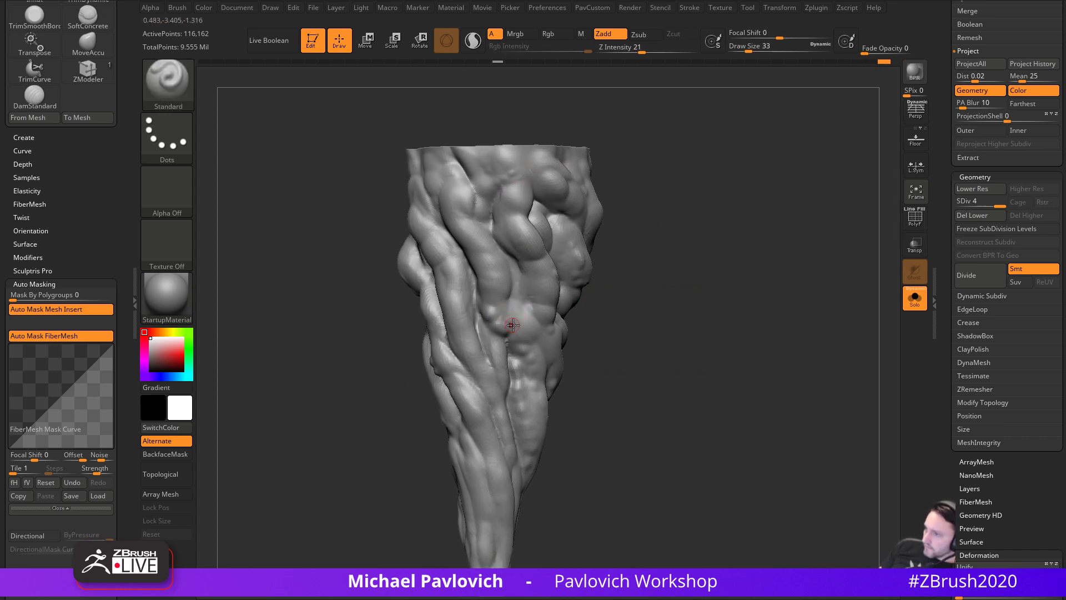
drag(605, 315, 672, 282)
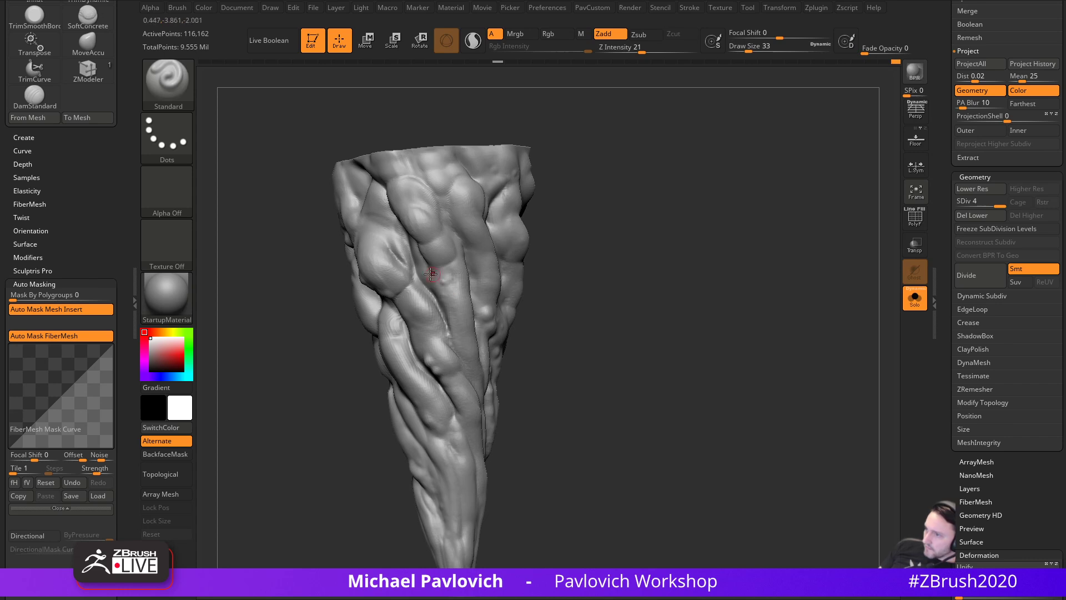
mouse_move(541, 254)
mouse_down()
mouse_move(598, 269)
mouse_move(638, 257)
mouse_move(630, 303)
mouse_up()
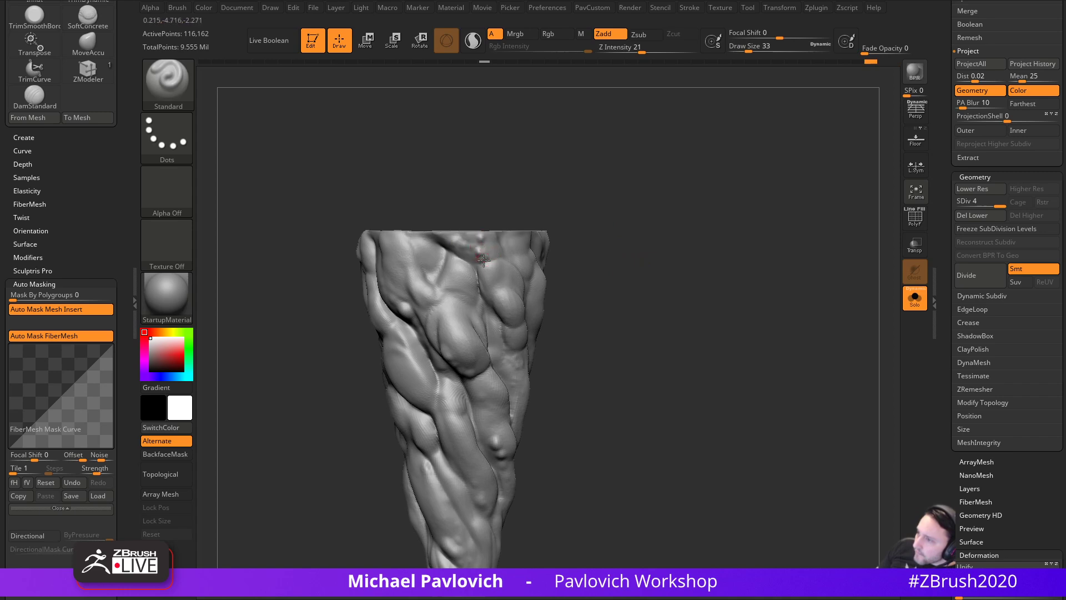
mouse_move(673, 330)
mouse_down()
mouse_move(647, 300)
mouse_move(850, 299)
mouse_up()
- Turn Solo off to show the whole creature and set Draw Size to 94
click(915, 298)
mouse_move(758, 322)
mouse_down()
mouse_move(805, 311)
mouse_move(612, 320)
mouse_up()
mouse_move(775, 353)
alt+mouse_down()
mouse_move(773, 250)
mouse_move(829, 298)
alt+mouse_up()
key(s)
click(811, 304)
key(s)
click(806, 305)
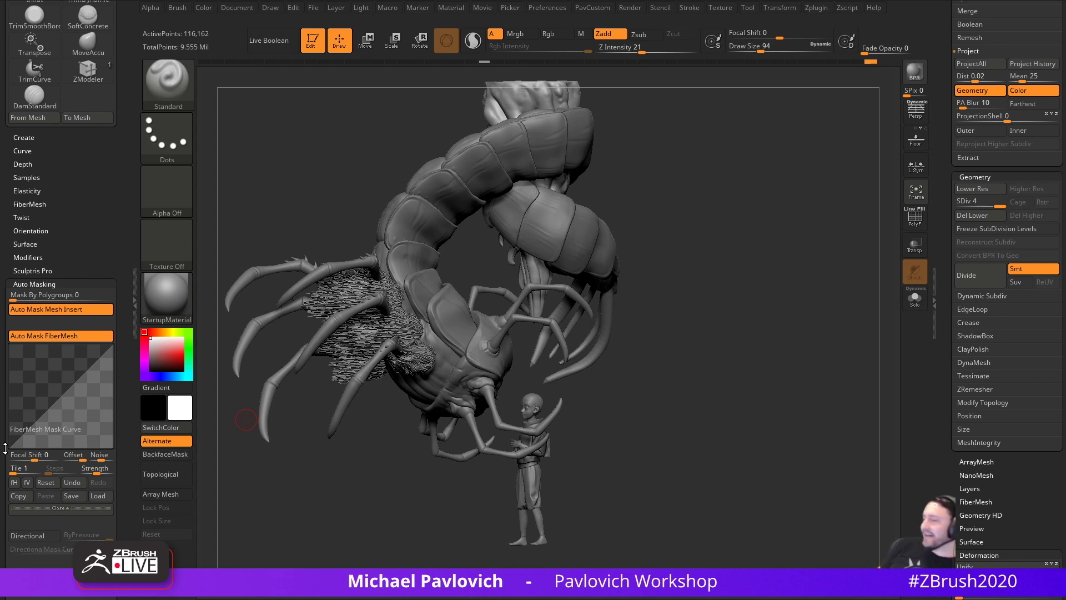
- Enlarge the brush toward 140 and zoom in on the creature's head and the figure
drag(742, 329, 688, 311)
key(s)
drag(629, 378, 692, 380)
key(s)
key(s)
drag(691, 381, 650, 424)
- Select the PM3D_Sphere3D_2 head shell subtool and reduce the brush size to 44
key(s)
alt+drag(647, 427, 664, 402)
alt+click(592, 396)
key(s)
alt+drag(661, 416, 669, 343)
alt+click(661, 452)
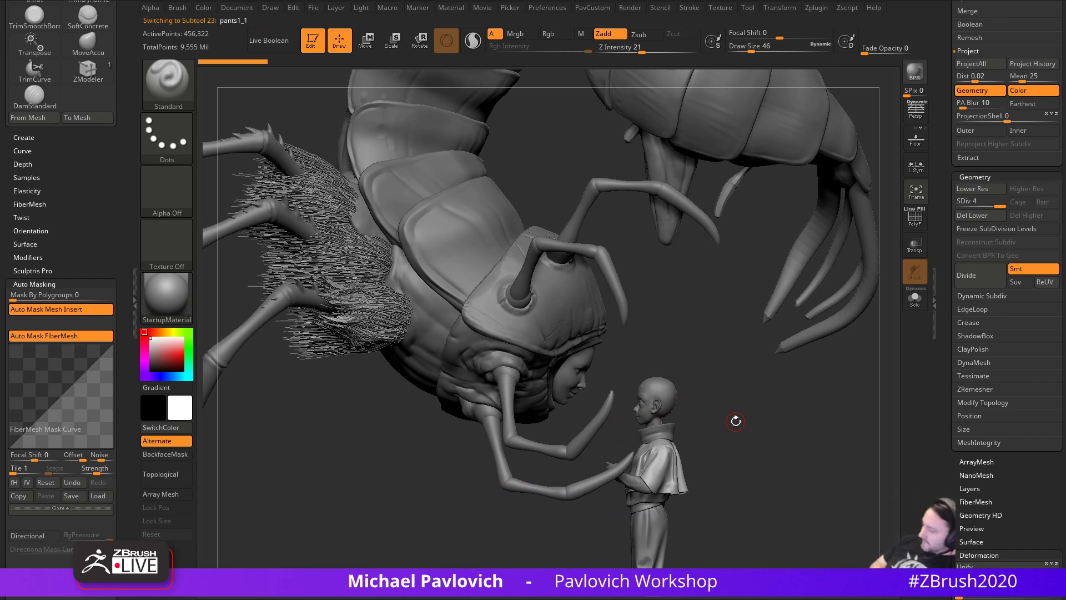
key(s)
drag(696, 337, 630, 361)
alt+click(605, 335)
drag(745, 335, 668, 337)
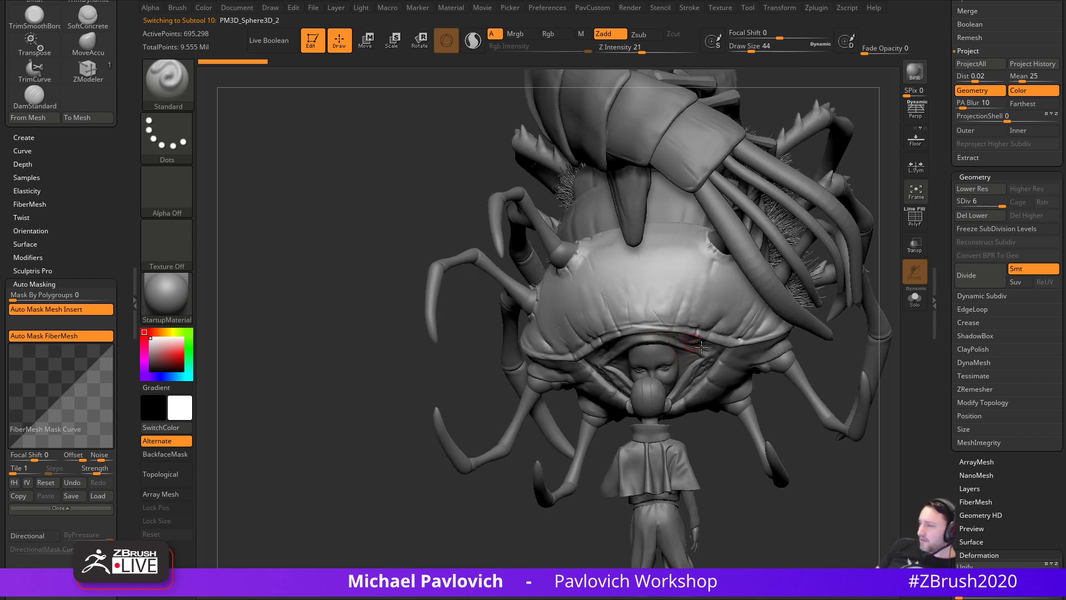
mouse_move(792, 432)
mouse_down()
mouse_move(828, 421)
mouse_move(859, 433)
mouse_up()
- Switch to DamStandard set to Zsub and Solo the head shell
key(b)
key(d)
key(s)
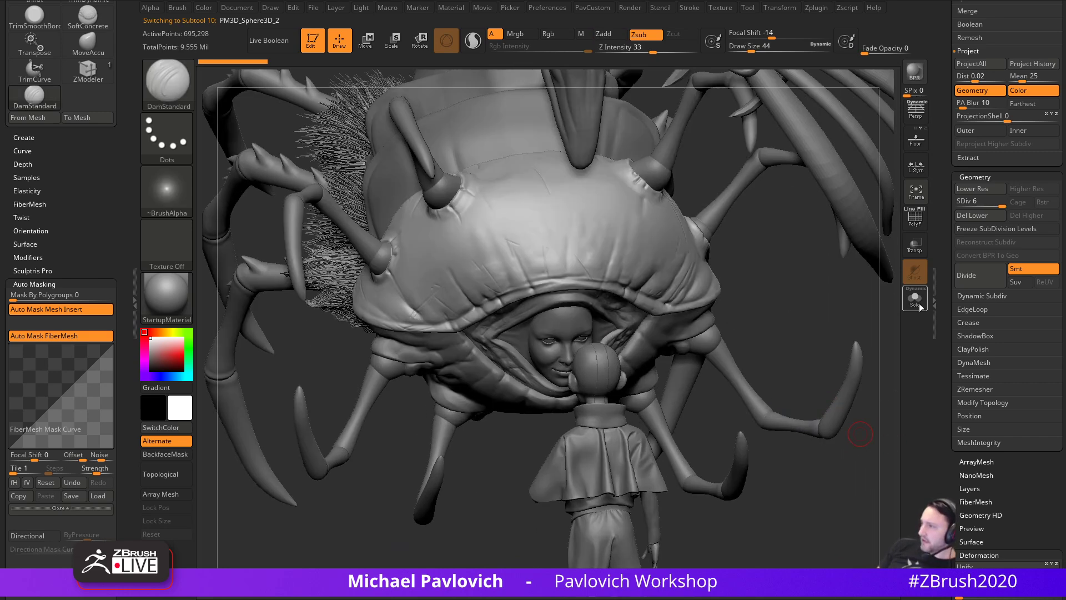
click(915, 299)
alt+drag(817, 461, 813, 387)
- Frame the shell and carve repeated DamStandard creases along its lower rim
key(f)
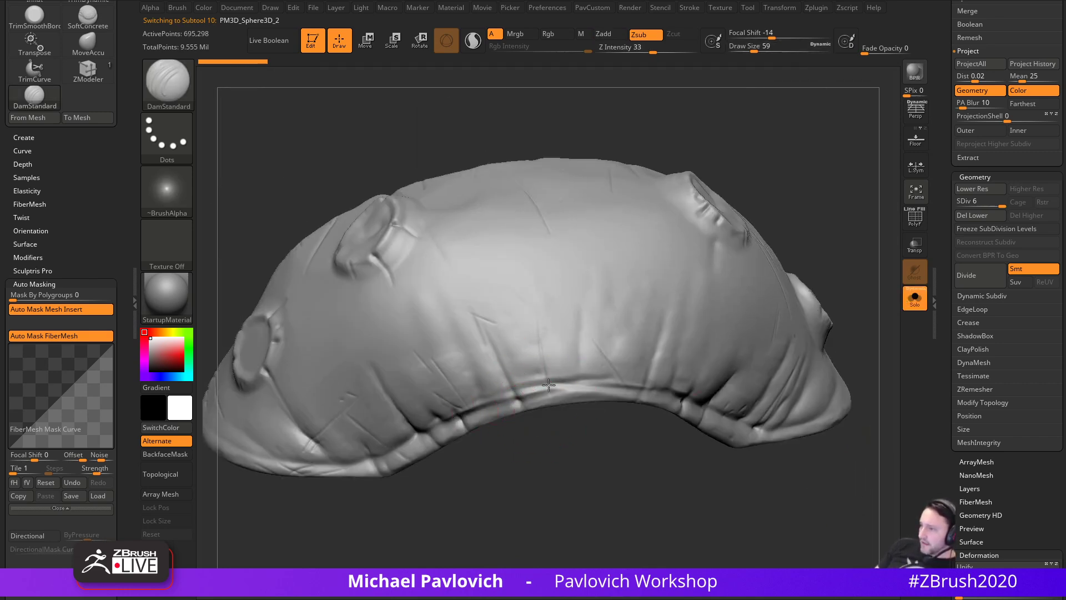
drag(488, 411, 615, 384)
drag(594, 432, 593, 459)
drag(490, 394, 610, 373)
drag(558, 442, 599, 435)
mouse_move(516, 398)
mouse_down()
mouse_move(632, 386)
mouse_move(644, 398)
mouse_move(628, 389)
mouse_up()
drag(634, 436, 652, 423)
drag(535, 387, 597, 388)
mouse_move(532, 360)
mouse_down()
mouse_move(571, 384)
mouse_move(565, 366)
mouse_move(625, 380)
mouse_up()
- At Draw Size 29, cut more creases at the rim centre, undoing one stray stroke
key(s)
mouse_move(588, 486)
mouse_down()
mouse_move(631, 498)
mouse_move(614, 489)
mouse_up()
drag(561, 413, 535, 402)
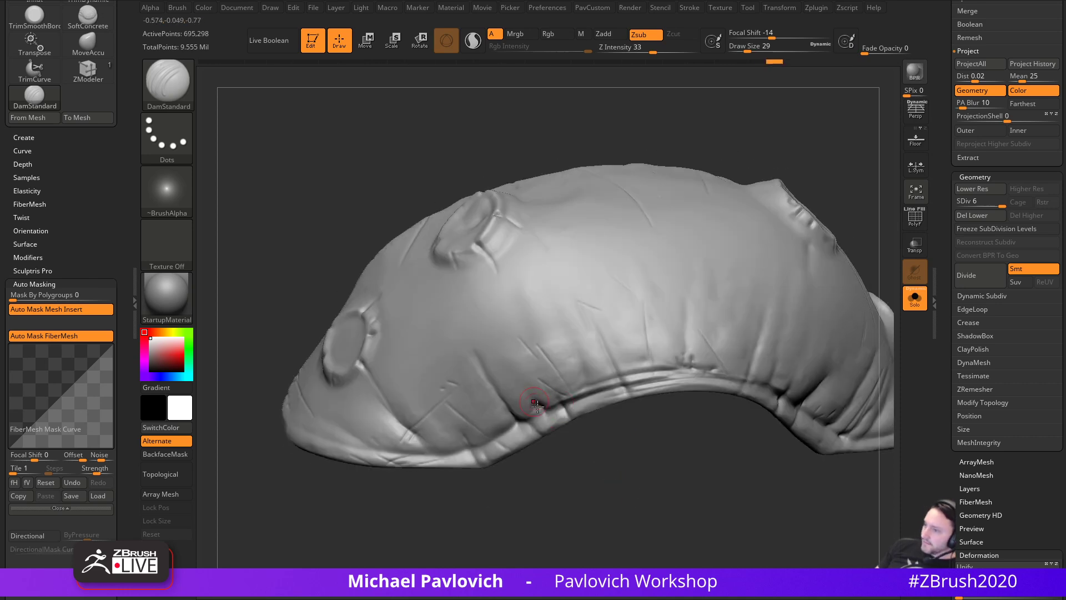
drag(521, 364, 541, 406)
key(ctrl+z)
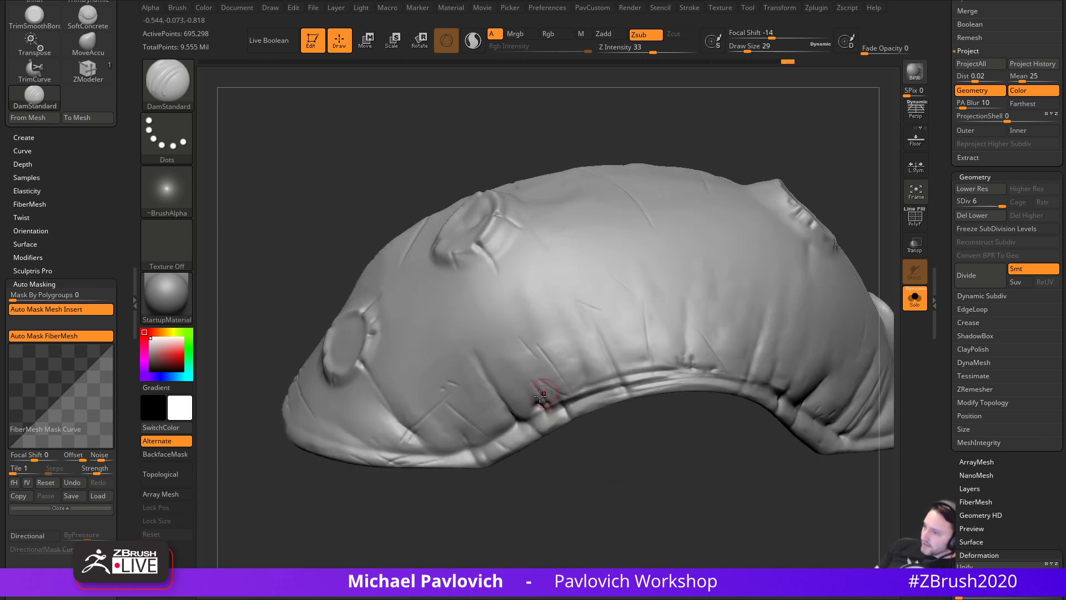
drag(563, 456, 572, 414)
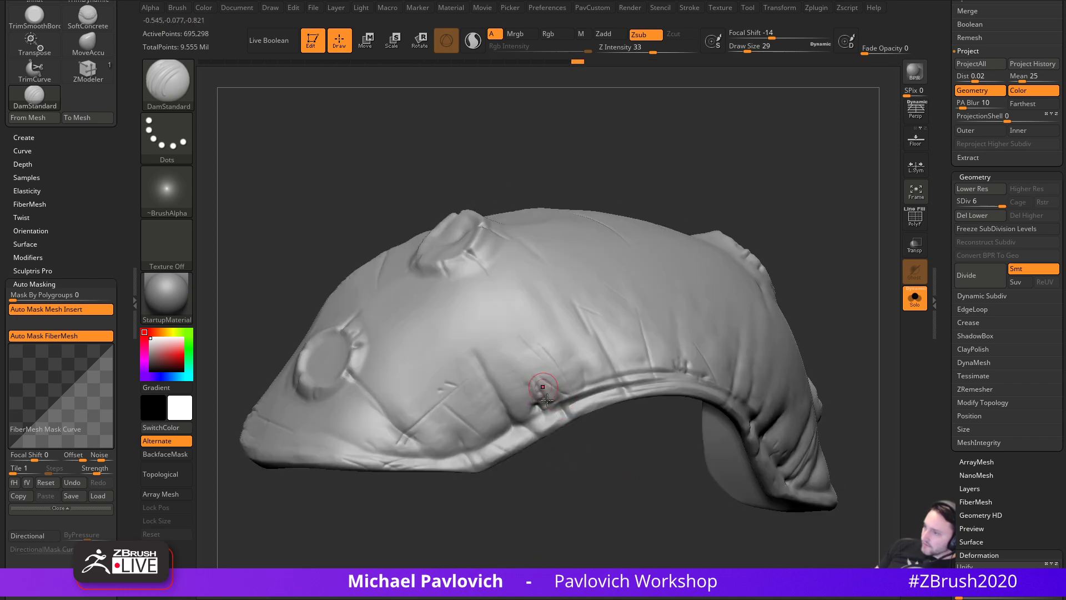
mouse_move(516, 431)
mouse_down()
mouse_move(509, 408)
mouse_move(517, 418)
mouse_up()
mouse_move(521, 361)
right_down()
mouse_move(498, 257)
mouse_move(519, 273)
right_up()
- Reduce the brush to 20 and carve creases toward the upper left and along the hem
drag(463, 314, 446, 291)
alt+right_drag(405, 254, 462, 286)
key(bracketleft)
drag(566, 430, 531, 397)
ctrl+right_drag(676, 197, 652, 178)
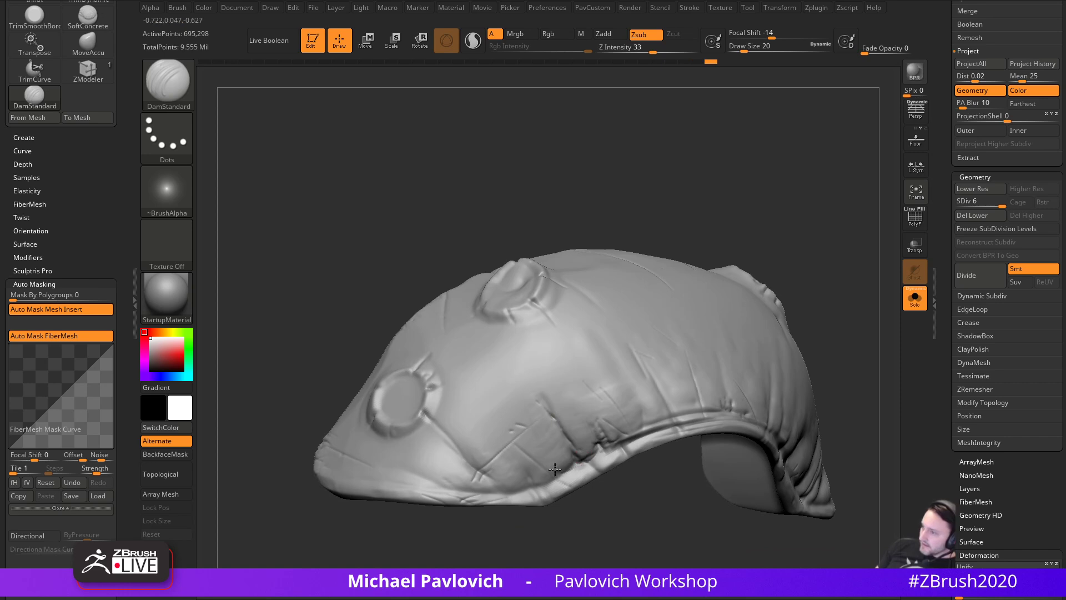
right_drag(652, 469, 580, 424)
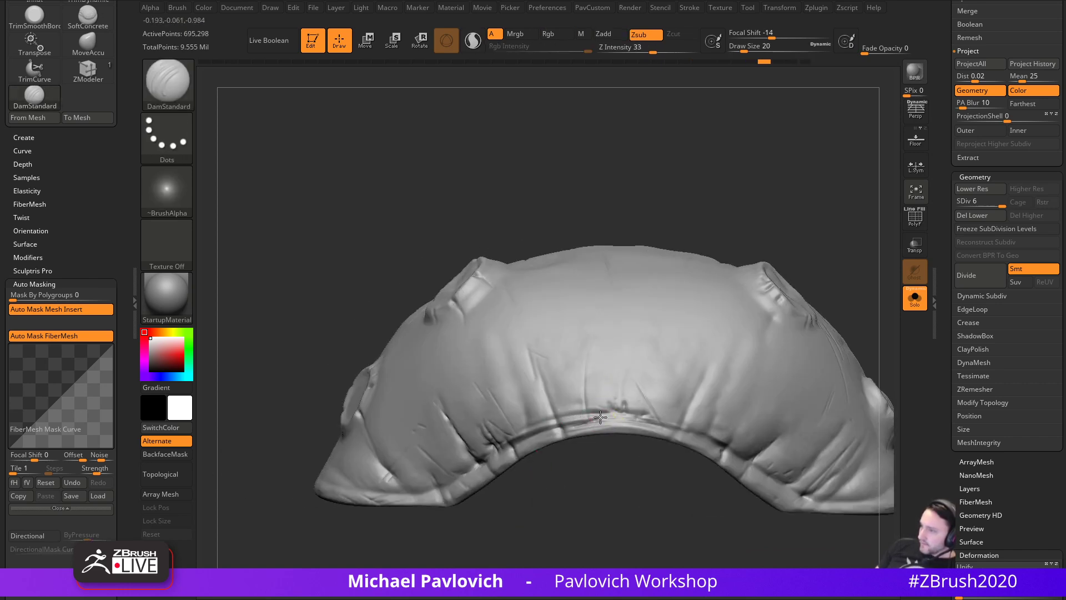
drag(604, 412, 568, 414)
mouse_move(623, 462)
alt+right_down()
mouse_move(526, 462)
mouse_move(558, 453)
alt+right_up()
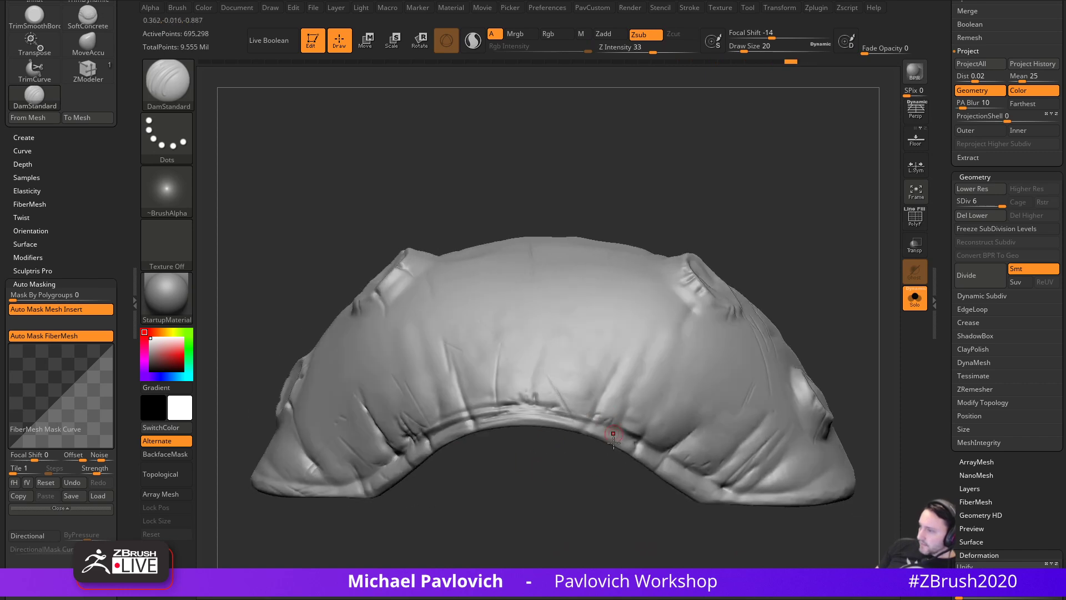
right_drag(613, 426, 557, 412)
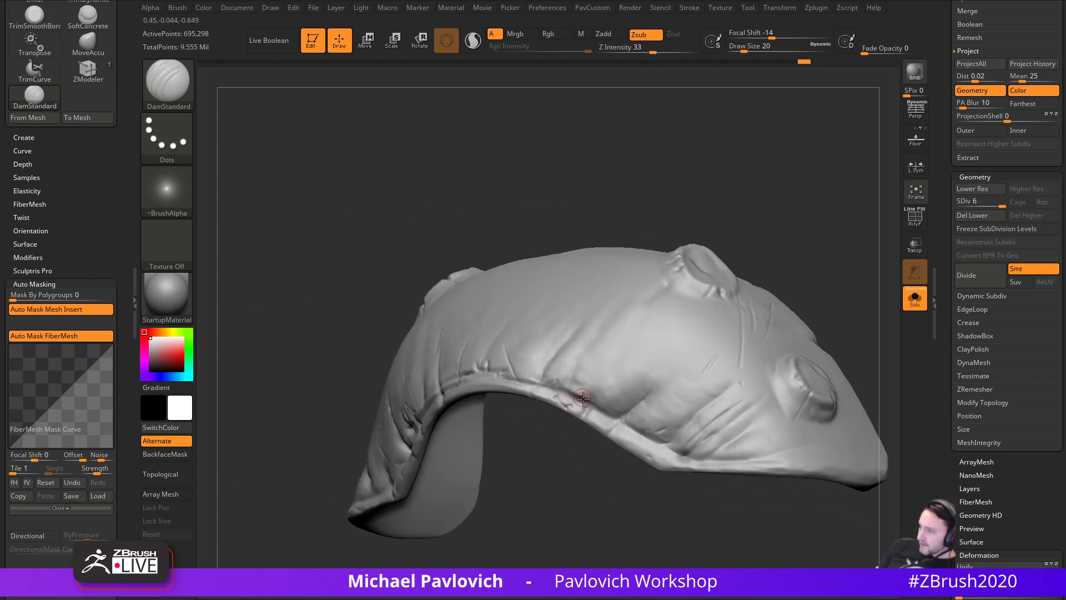
- Undo the last stroke and turn Solo off to show the whole creature
key(ctrl+z)
drag(611, 414, 580, 410)
mouse_move(589, 444)
ctrl+right_down()
mouse_move(593, 500)
mouse_move(621, 450)
ctrl+right_up()
click(913, 300)
right_drag(798, 390, 770, 395)
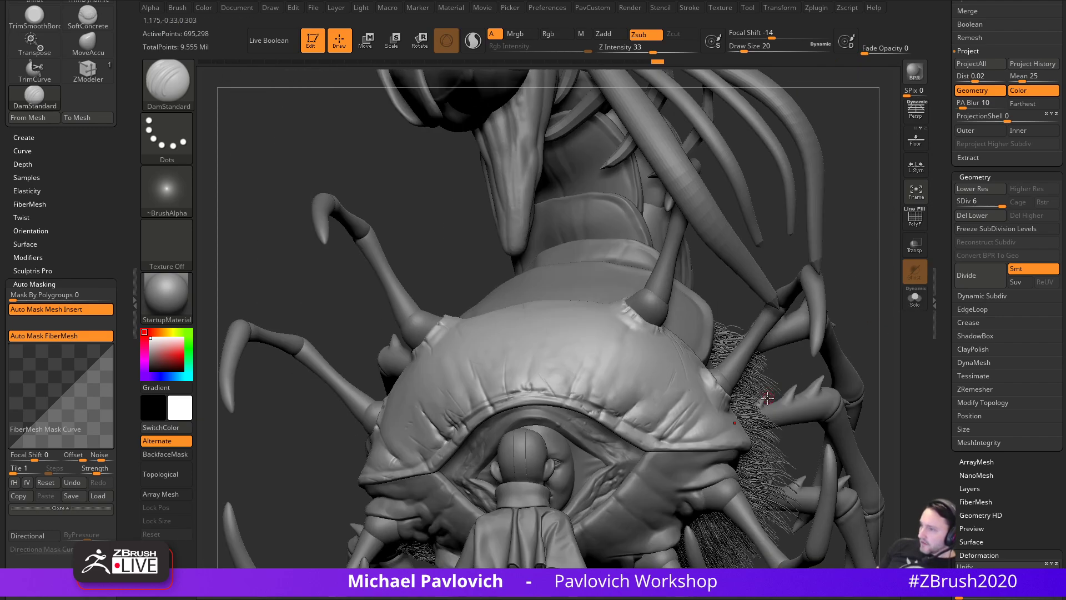
drag(746, 319, 867, 319)
- Make the head shell the active subtool and save the project
alt+click(613, 406)
mouse_move(556, 517)
mouse_down()
mouse_move(536, 550)
mouse_move(502, 340)
mouse_up()
alt+click(569, 276)
alt+right_drag(628, 236, 588, 403)
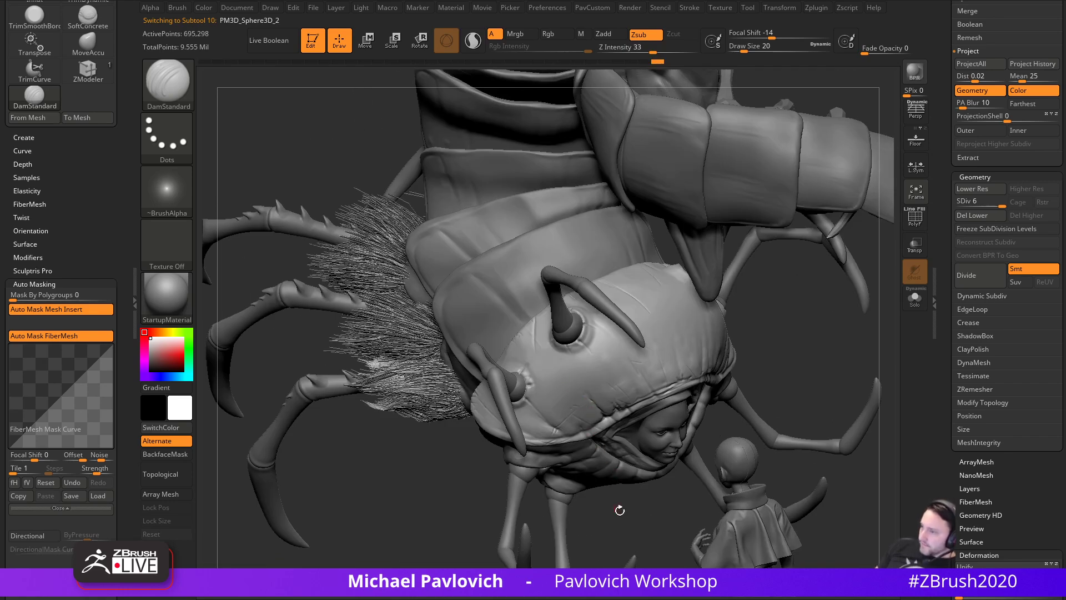
ctrl+right_drag(611, 500, 597, 440)
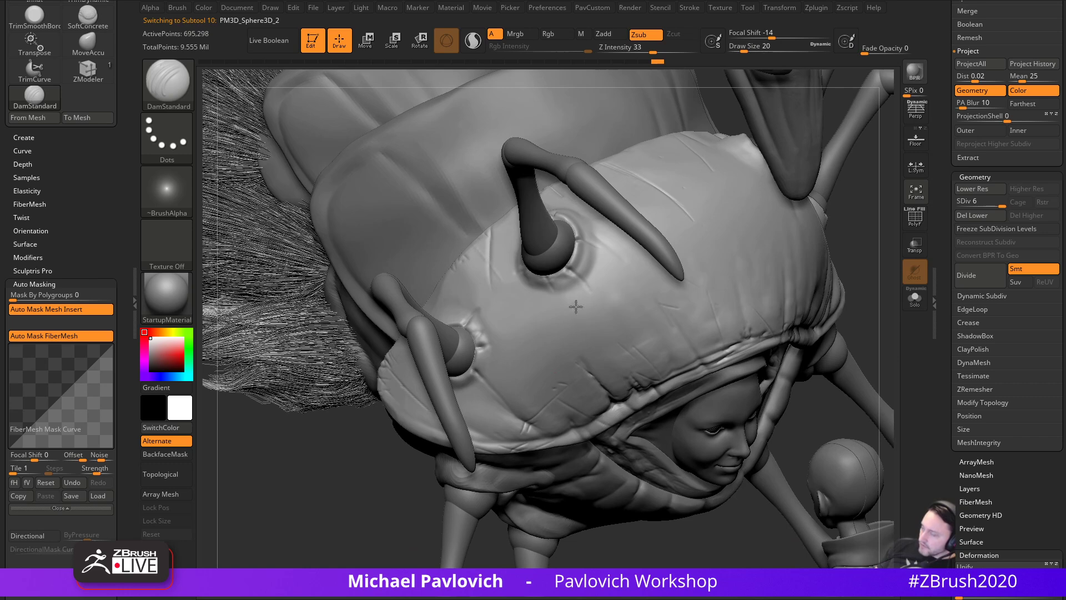
click(571, 276)
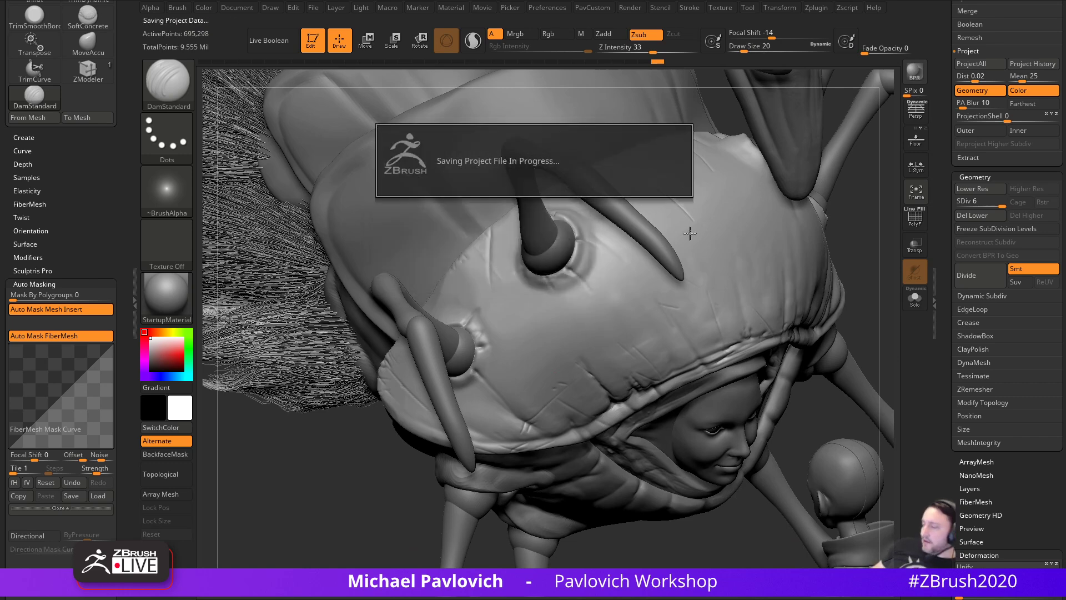
- Dismiss the crash notes and reload Recovered_Tool.ZTL from QuickSave in Edit mode
click(575, 282)
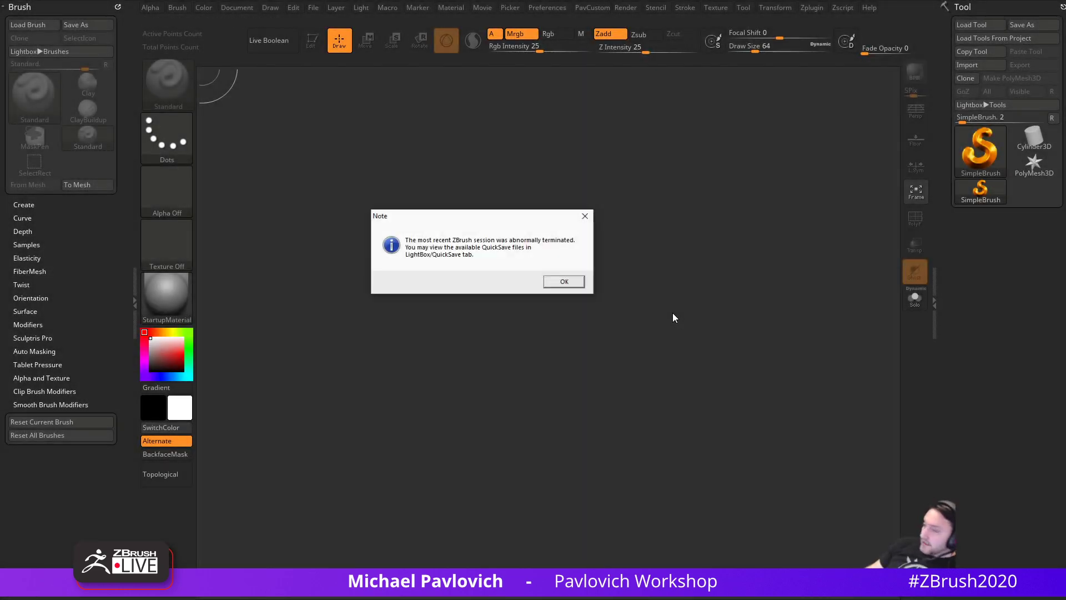
click(565, 282)
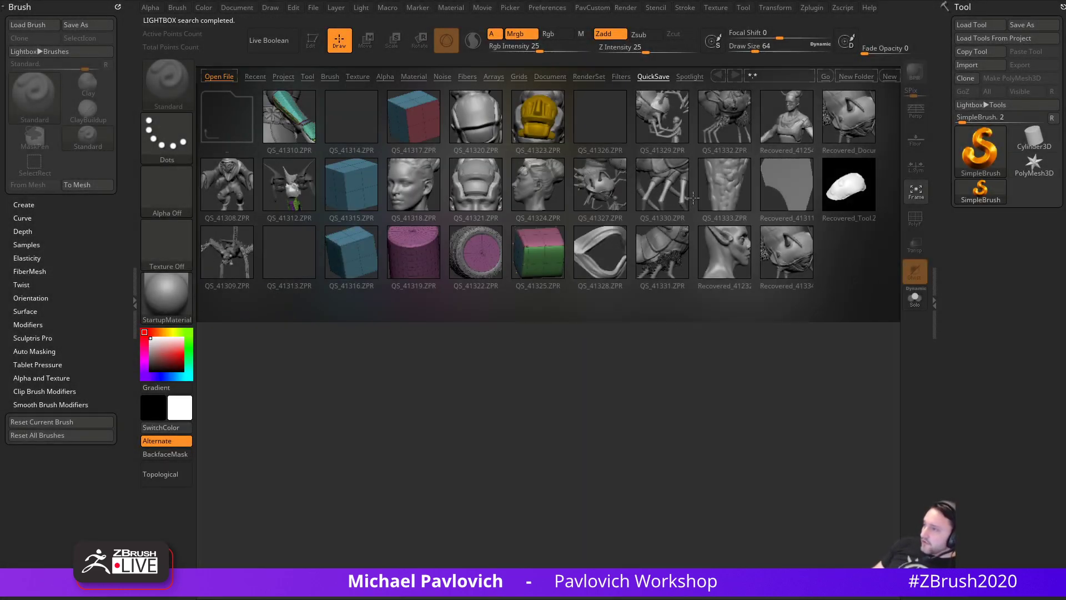
double_click(845, 181)
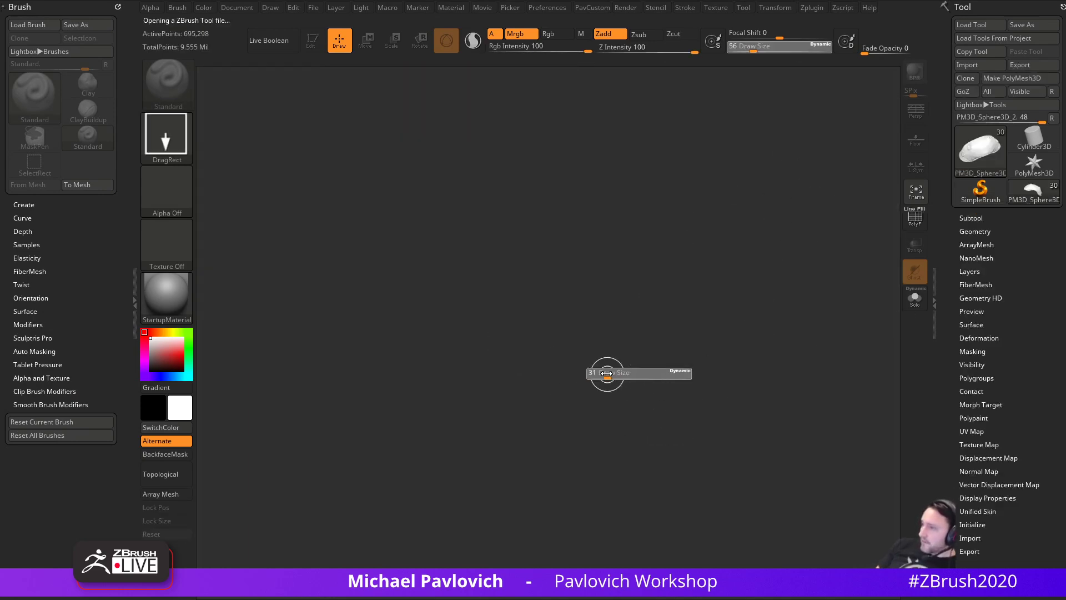
click(312, 44)
mouse_move(795, 264)
mouse_down()
mouse_move(840, 245)
mouse_move(831, 372)
mouse_move(756, 371)
mouse_up()
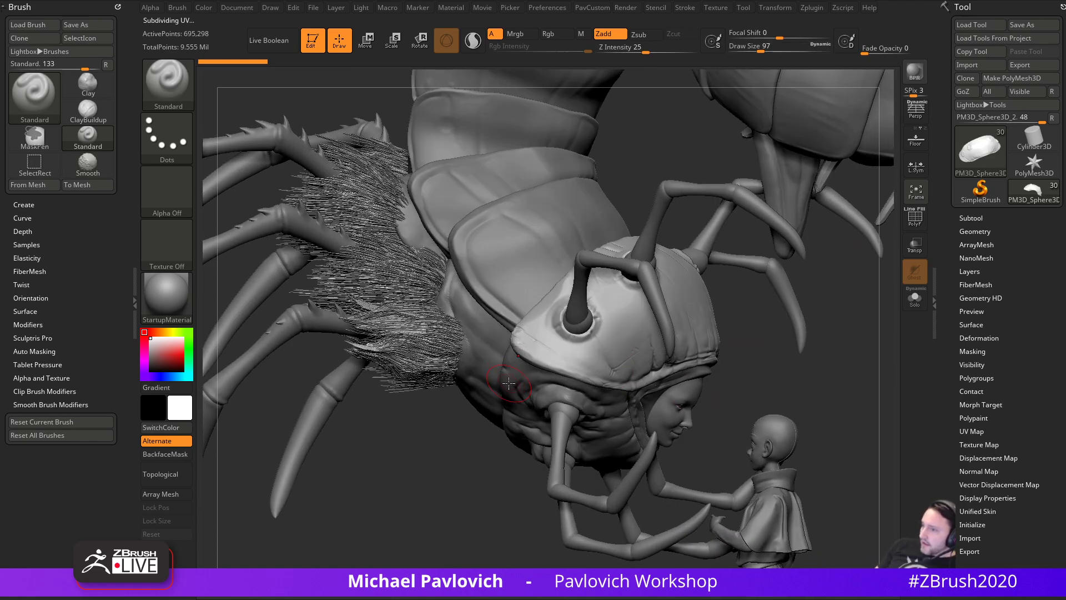
- Select the Fibers subtool, then the ZSphere skin, orbiting the creature to a three-quarter view
alt+click(437, 352)
mouse_move(427, 428)
alt+mouse_down()
mouse_move(484, 483)
mouse_move(483, 469)
mouse_move(524, 478)
mouse_move(462, 478)
alt+mouse_up()
drag(536, 395, 635, 431)
alt+click(564, 412)
- Make the PM3D_Cone3D2 claw subtool active and compare it with a centipede reference photo
alt+click(709, 337)
mouse_move(781, 354)
mouse_down()
mouse_move(802, 345)
mouse_move(812, 314)
mouse_move(819, 331)
mouse_move(788, 334)
mouse_up()
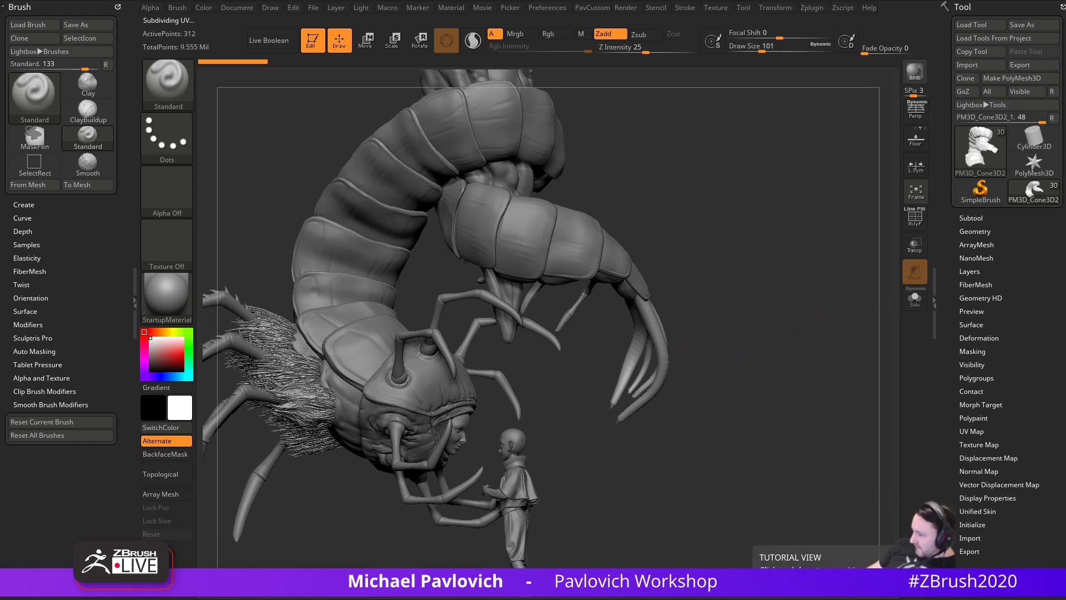
drag(911, 597, 748, 6)
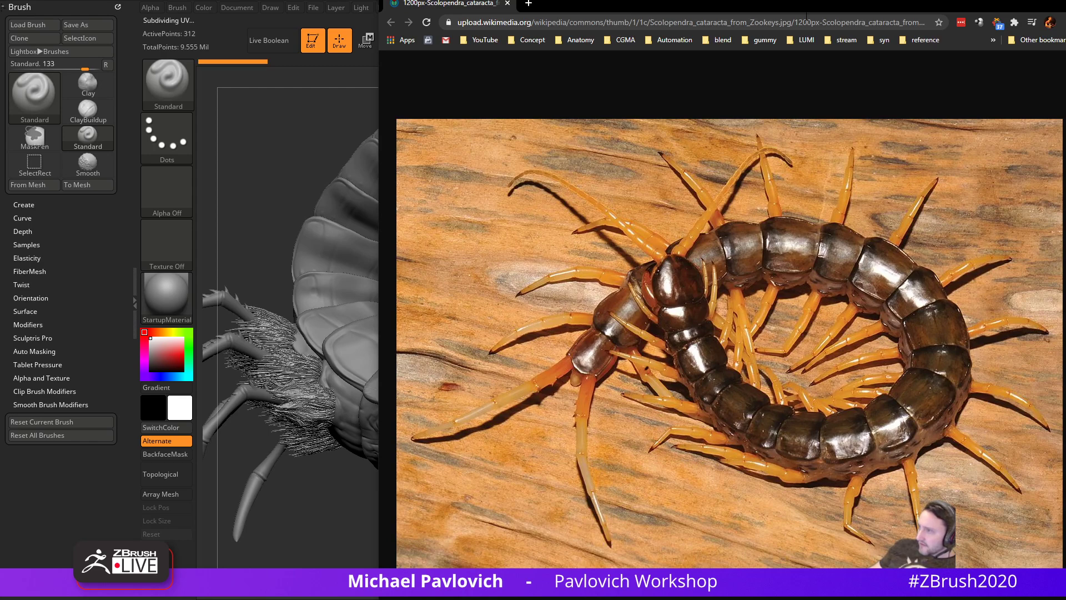
drag(776, 10, 806, 599)
- Zoom in on the claw fingers and set up the Move brush with Topological auto masking
drag(788, 478, 694, 455)
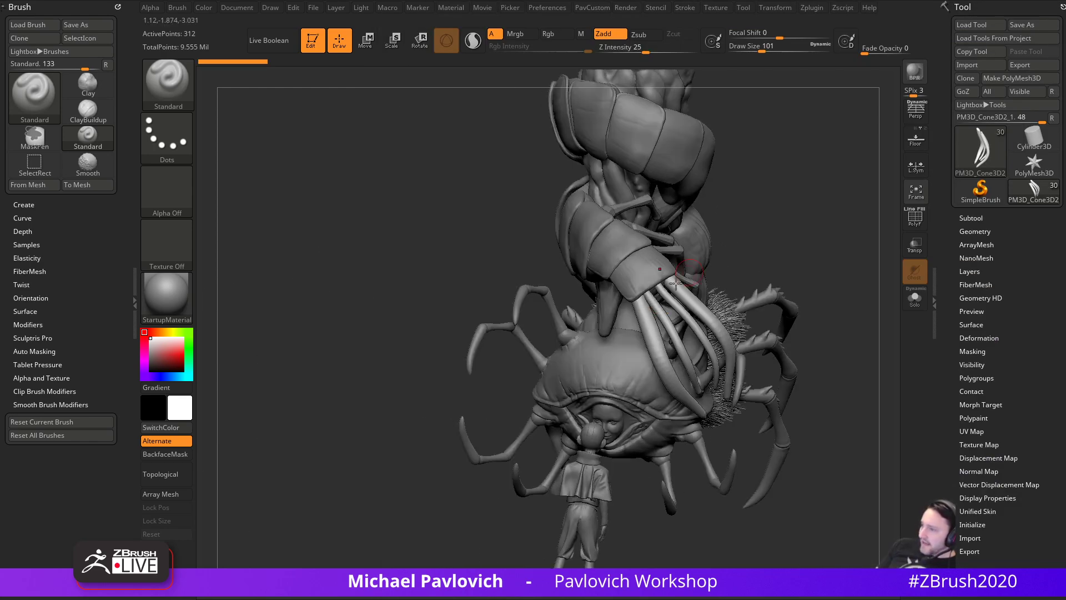
mouse_move(794, 278)
mouse_down()
mouse_move(759, 267)
mouse_move(764, 259)
mouse_move(716, 275)
mouse_up()
key(s)
drag(552, 425, 583, 425)
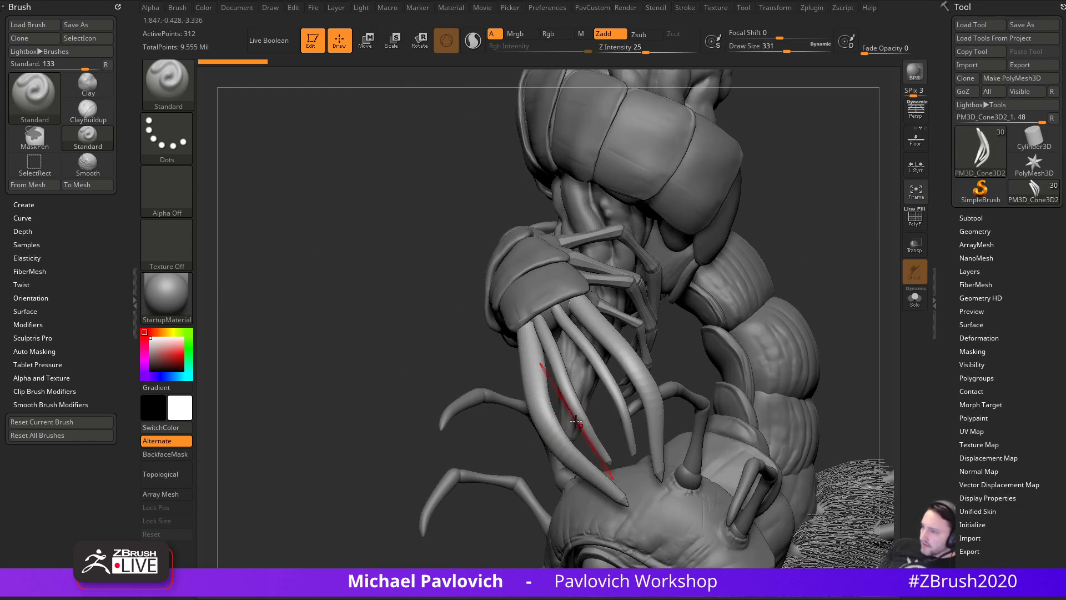
key(b)
key(m)
key(v)
key(grave)
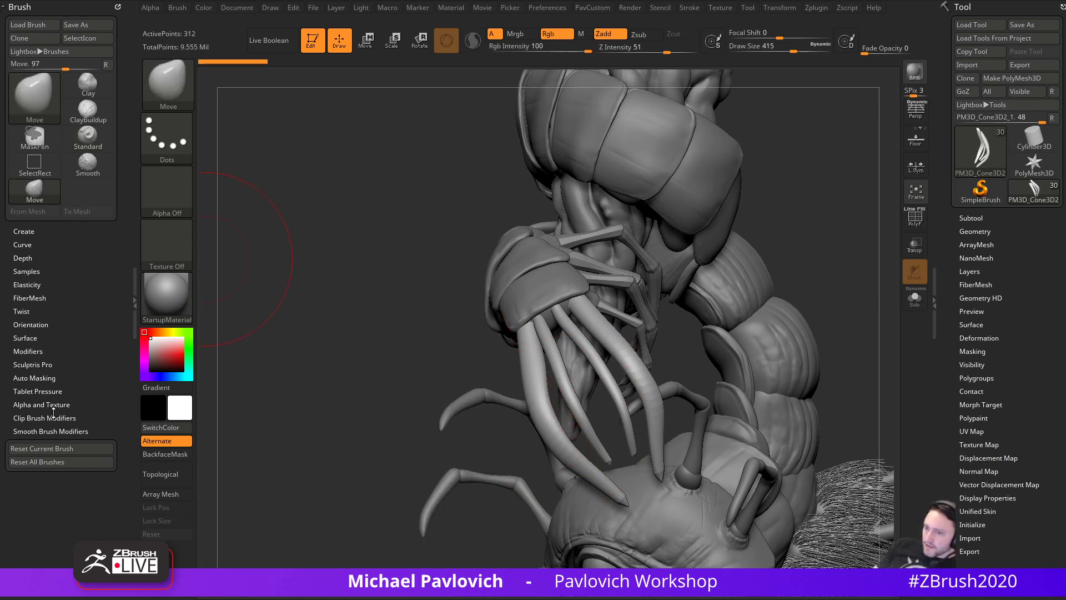
key(shift)
shift+click(40, 379)
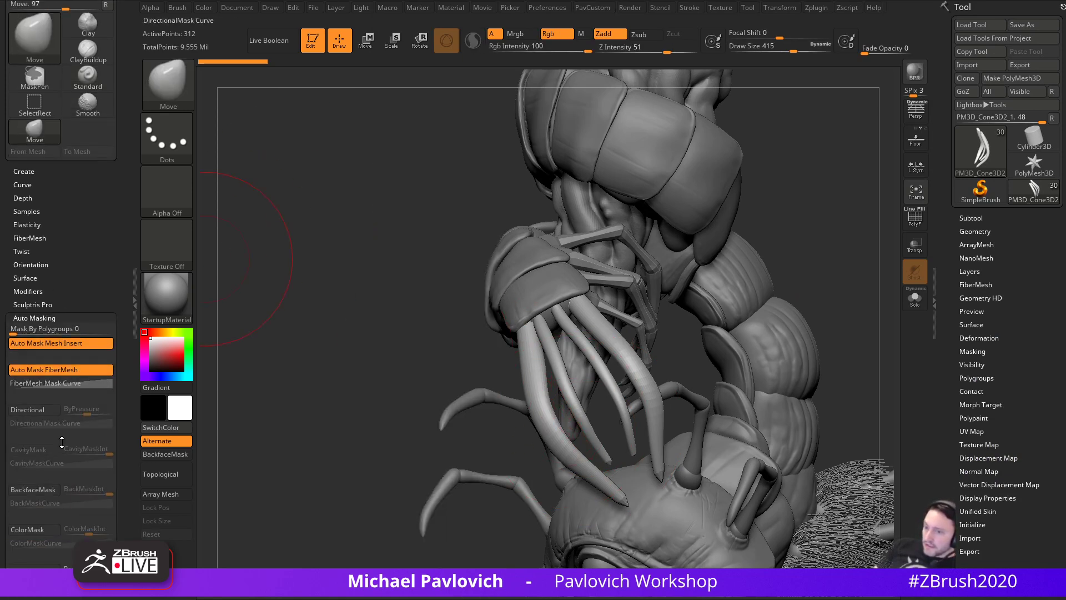
click(167, 475)
- Pull the leftmost claw finger outward and reshape its tip with the Move brush
key(s)
drag(550, 352, 562, 352)
drag(548, 393, 530, 403)
key(s)
mouse_move(509, 445)
mouse_down()
mouse_move(541, 424)
mouse_move(530, 438)
mouse_up()
key(s)
mouse_move(547, 473)
mouse_down()
mouse_move(554, 461)
mouse_move(545, 466)
mouse_up()
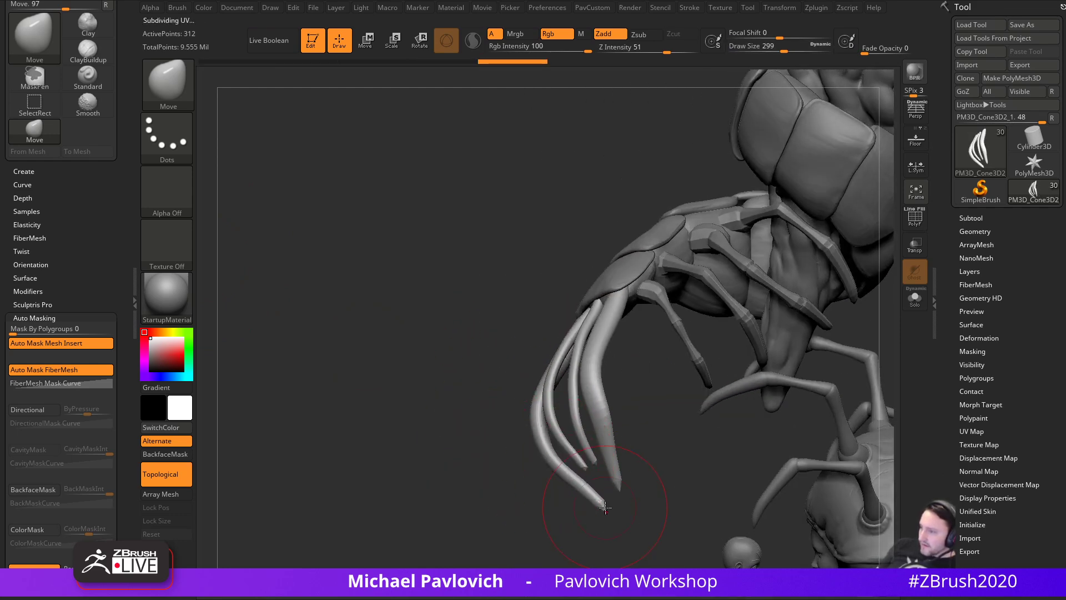
drag(600, 498, 610, 492)
- Nudge the other claw fingers and push the upper finger's bend inward
mouse_move(561, 516)
mouse_down()
mouse_move(649, 502)
mouse_move(652, 374)
mouse_up()
drag(565, 388, 573, 379)
mouse_move(605, 361)
mouse_down()
mouse_move(564, 345)
mouse_move(536, 375)
mouse_move(517, 353)
mouse_move(556, 368)
mouse_up()
key(s)
key(s)
drag(590, 403, 591, 410)
key(s)
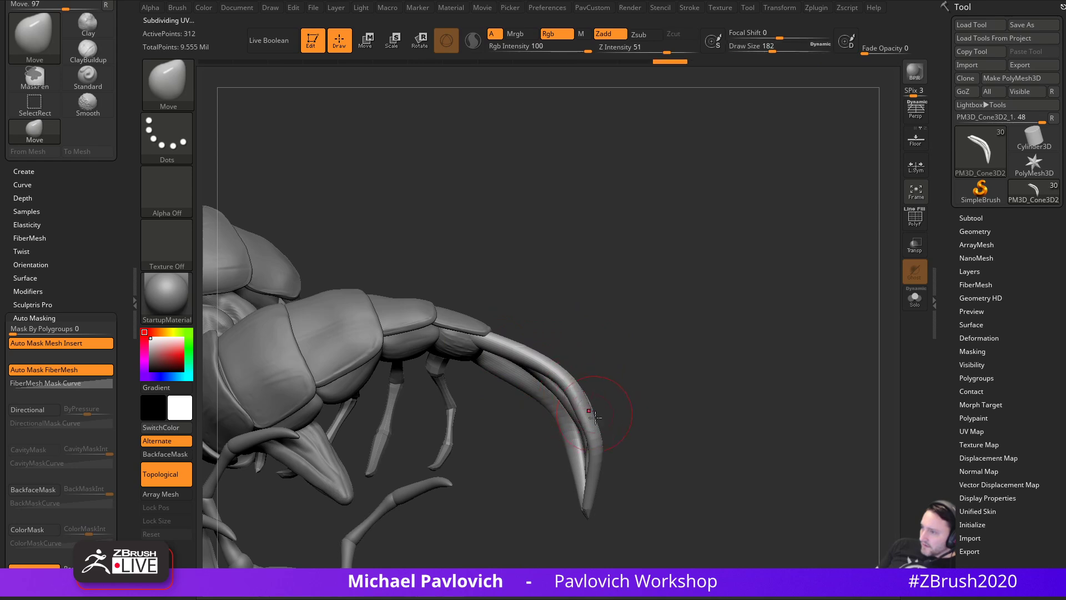
- Turn off Dynamic subdiv, then straighten the claw's knuckle and finger segments from the side
key(2)
click(703, 383)
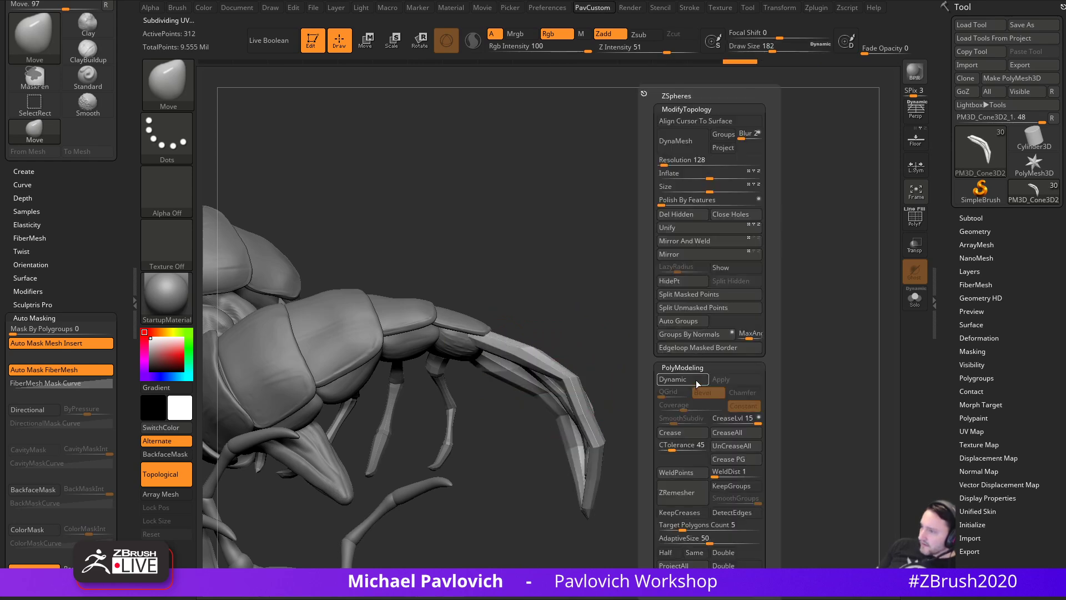
drag(750, 313, 650, 356)
right_drag(649, 355, 627, 384)
key(s)
drag(627, 386, 594, 388)
drag(559, 435, 577, 432)
mouse_move(615, 389)
mouse_down()
mouse_move(594, 452)
mouse_move(593, 424)
mouse_up()
key(s)
drag(597, 433, 599, 433)
drag(601, 389, 605, 391)
mouse_move(620, 389)
right_down()
mouse_move(740, 370)
mouse_move(744, 337)
mouse_move(729, 333)
right_up()
- Subdivide the claw once with Ctrl+D and cut a short crease with DamStandard
key(ctrl+d)
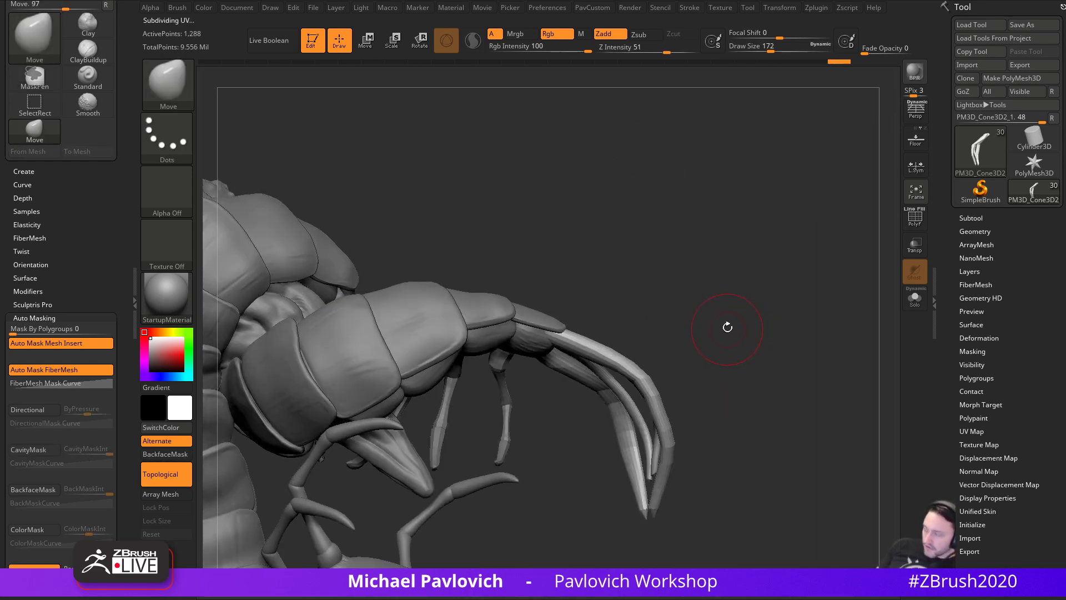
key(b)
key(d)
key(s)
key(s)
mouse_move(655, 369)
mouse_down()
mouse_move(644, 384)
mouse_move(674, 441)
mouse_up()
- Return to the Move brush and lengthen the right claw segments outward
key(s)
key(b)
key(m)
key(v)
- Push the leg's bend inward from the opposite side, then zoom out to the whole creature
key(s)
drag(665, 484, 663, 485)
drag(662, 486, 665, 486)
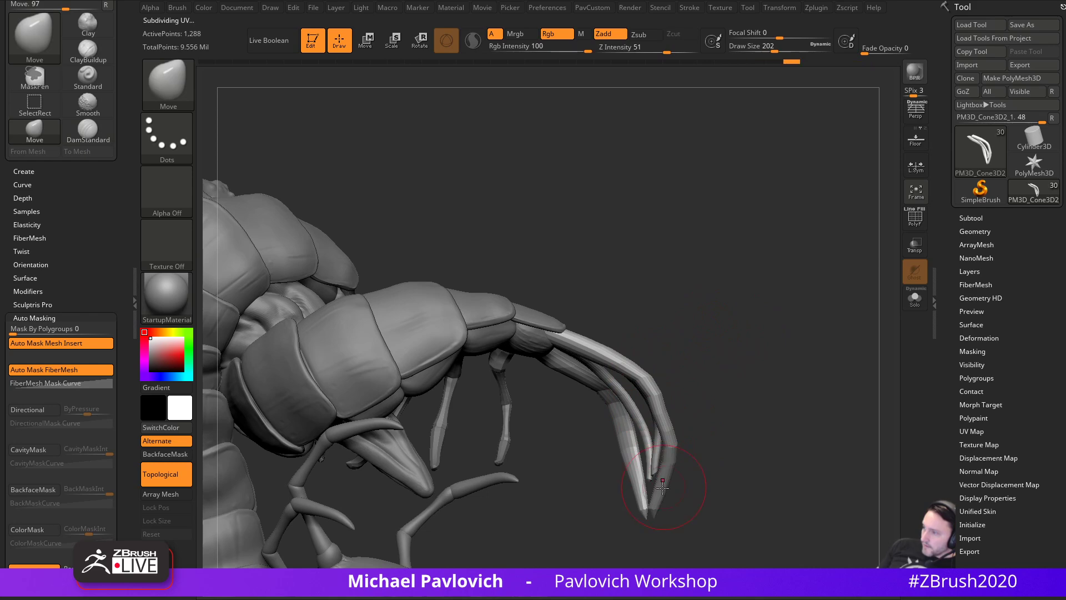
drag(660, 441, 609, 383)
key(s)
mouse_move(667, 340)
mouse_down()
mouse_move(615, 365)
mouse_move(600, 348)
mouse_up()
drag(618, 395, 599, 398)
key(s)
drag(587, 378, 538, 406)
drag(531, 423, 535, 398)
ctrl+right_drag(472, 388, 335, 366)
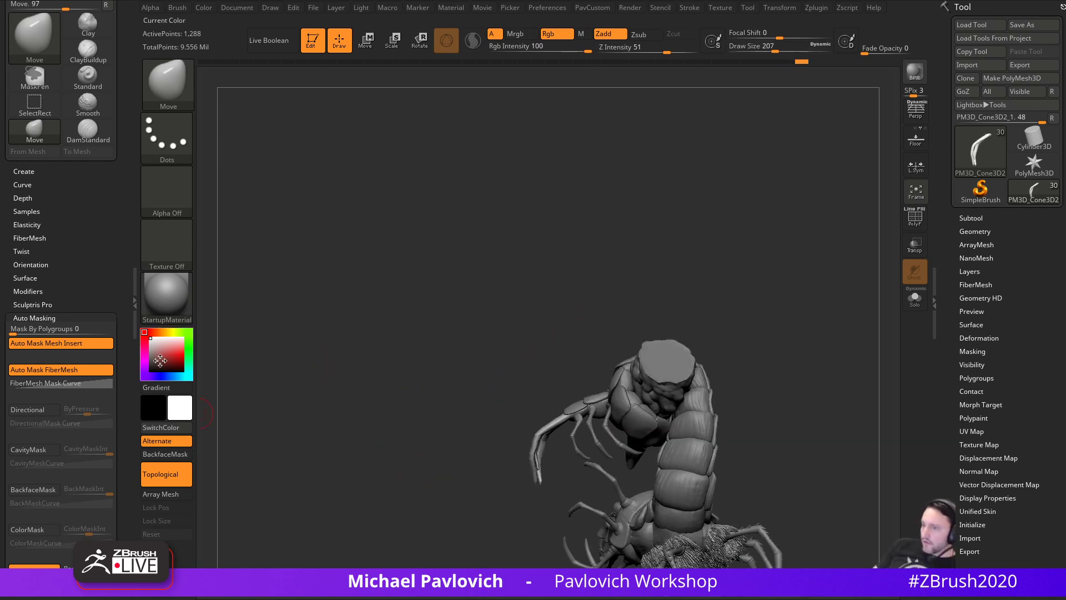
- Set the colour to black to inspect the silhouette, then restore white and re-centre
drag(157, 366, 146, 377)
ctrl+right_drag(714, 258, 802, 333)
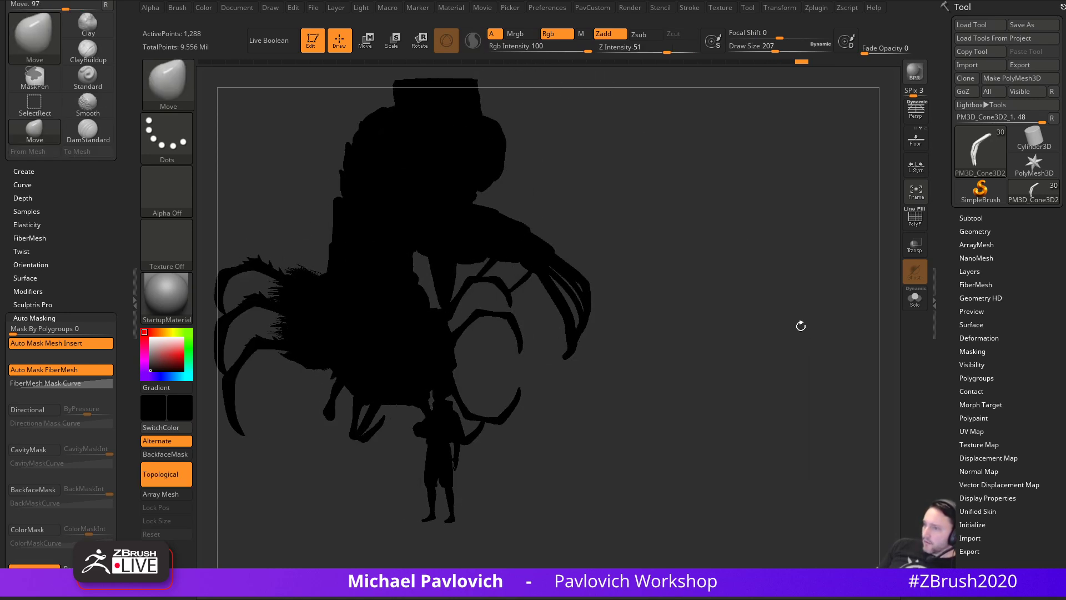
drag(160, 346, 146, 329)
key(f)
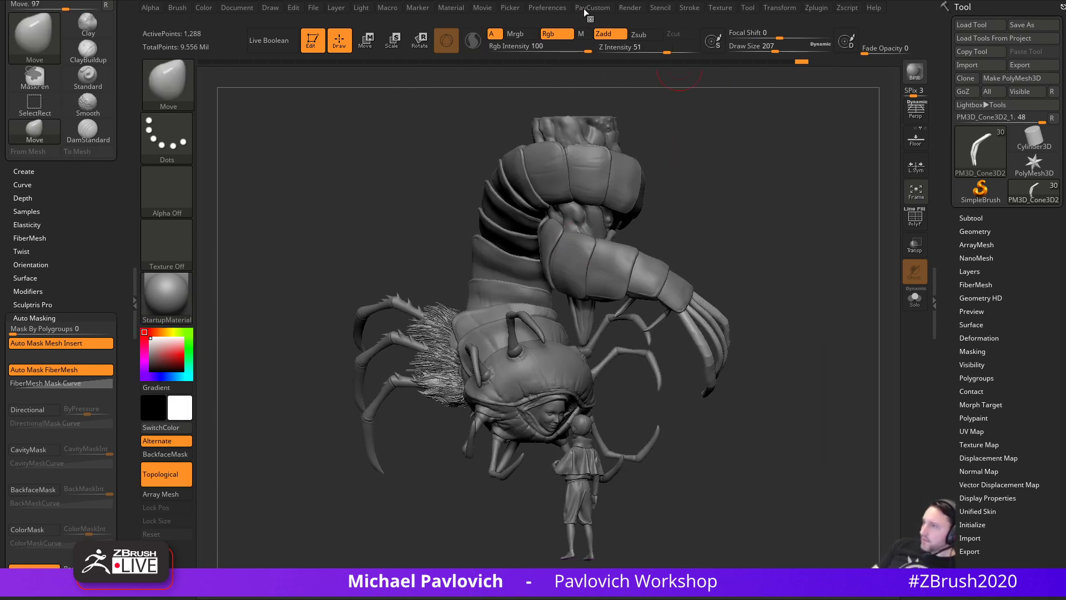
- Turn on CamView and the Silhouette thumbnail in Preferences
click(549, 7)
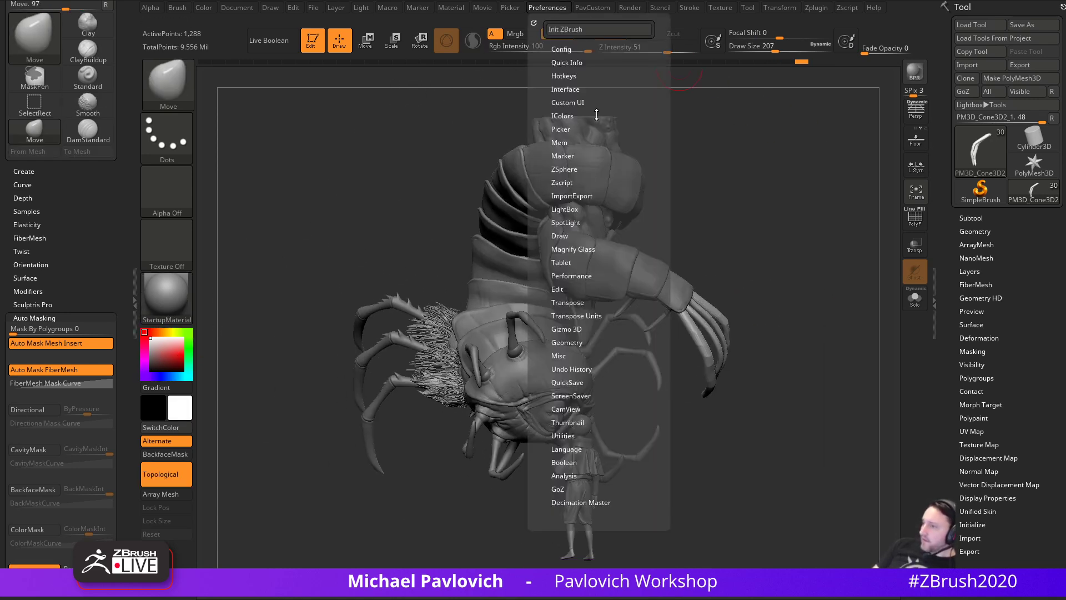
click(566, 409)
click(572, 422)
click(566, 409)
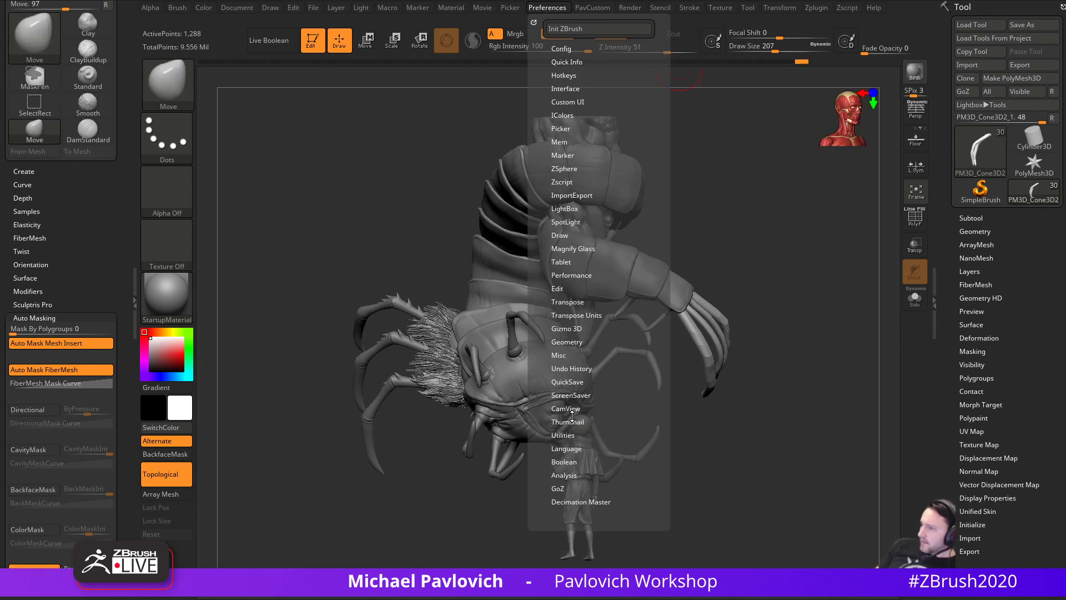
click(567, 422)
click(622, 433)
- Compare the creature's silhouette with a reference image, then select the Standard brush and zoom to the head
drag(821, 305, 809, 360)
drag(475, 494, 824, 463)
drag(289, 597, 69, 256)
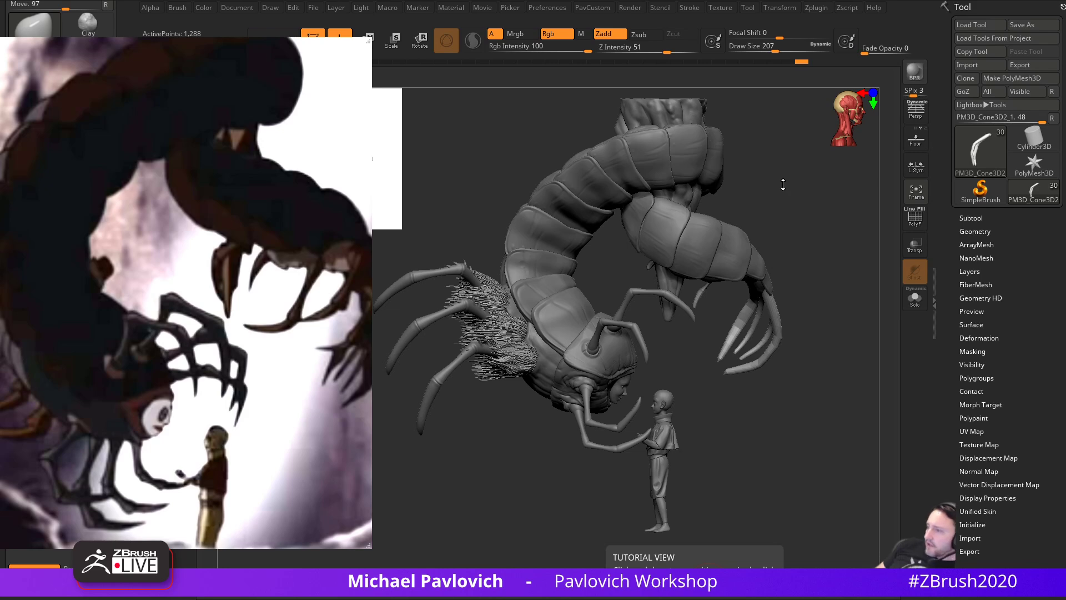
key(s)
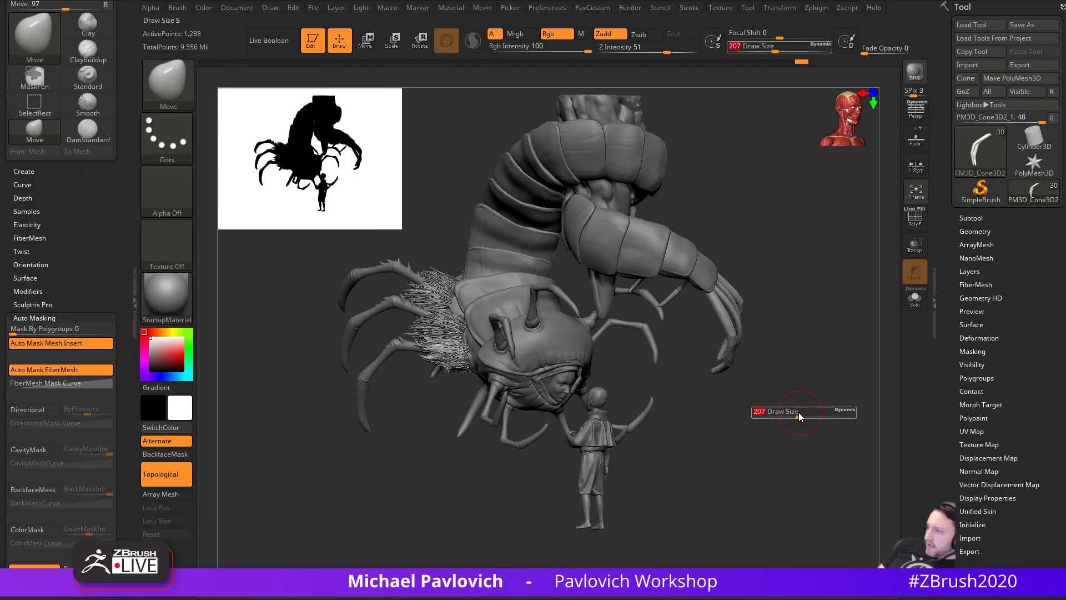
key(b)
key(s)
key(t)
key(s)
alt+drag(795, 412, 822, 462)
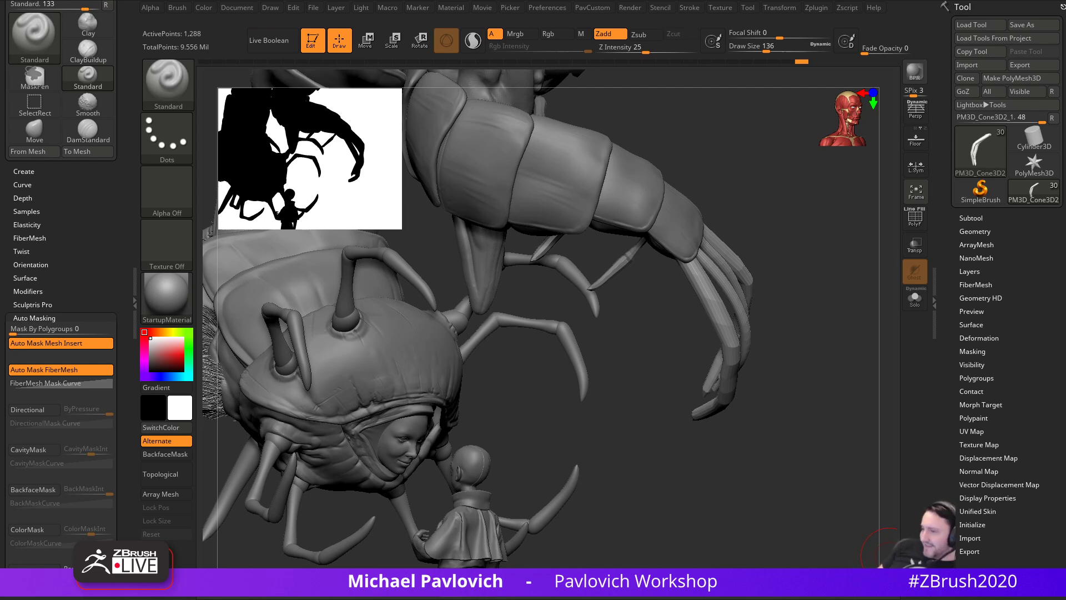
- Make the face subtool active and frame it in a three-quarter view
alt+click(410, 440)
alt+drag(597, 444, 704, 384)
alt+drag(648, 365, 680, 405)
mouse_move(688, 352)
alt+mouse_down()
mouse_move(805, 332)
mouse_move(824, 317)
mouse_move(815, 501)
mouse_move(619, 366)
alt+mouse_up()
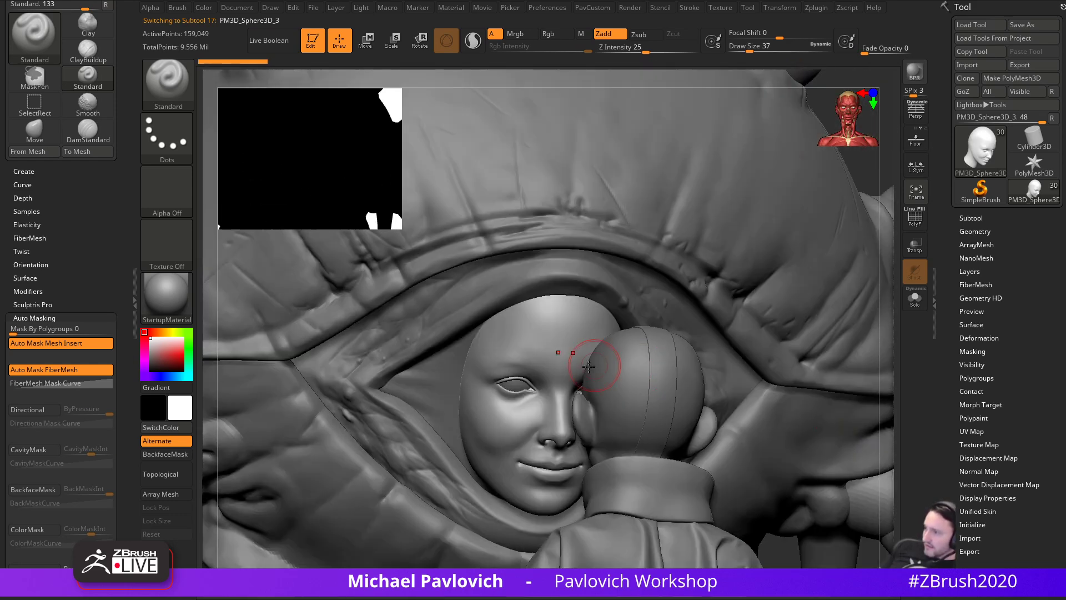
alt+drag(860, 168, 835, 145)
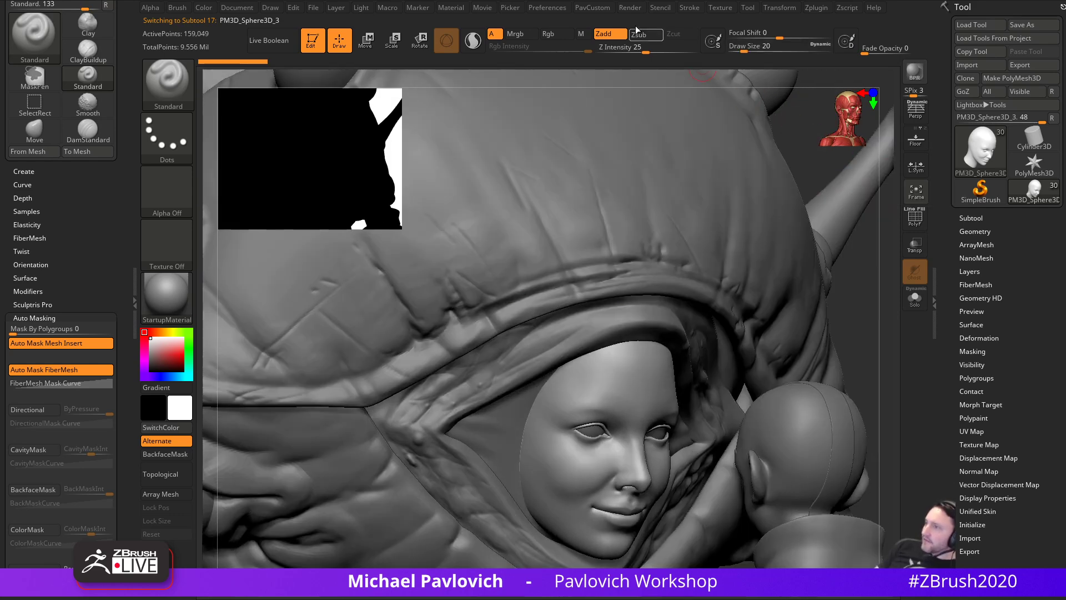
- Turn off the Silhouette thumbnail and the CamView head in Preferences
click(565, 10)
click(578, 433)
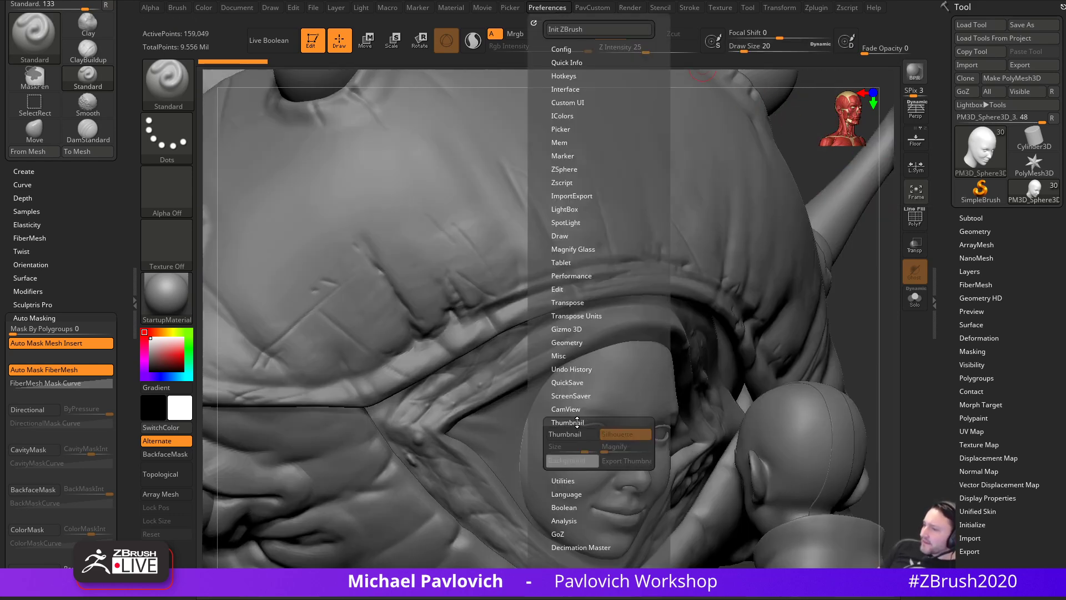
click(576, 423)
click(573, 410)
click(574, 421)
drag(882, 296, 861, 243)
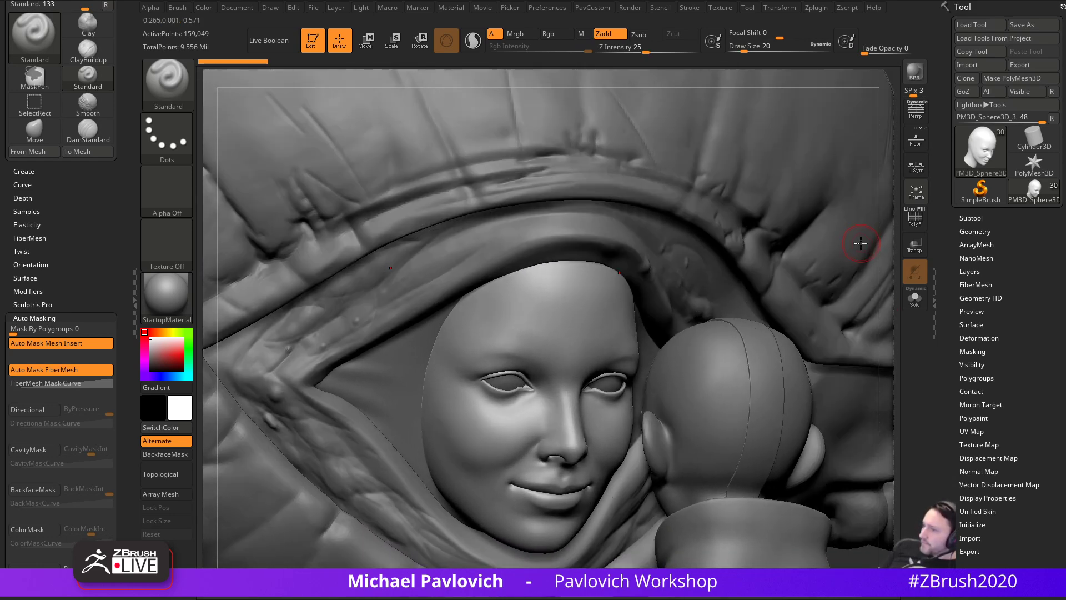
click(975, 231)
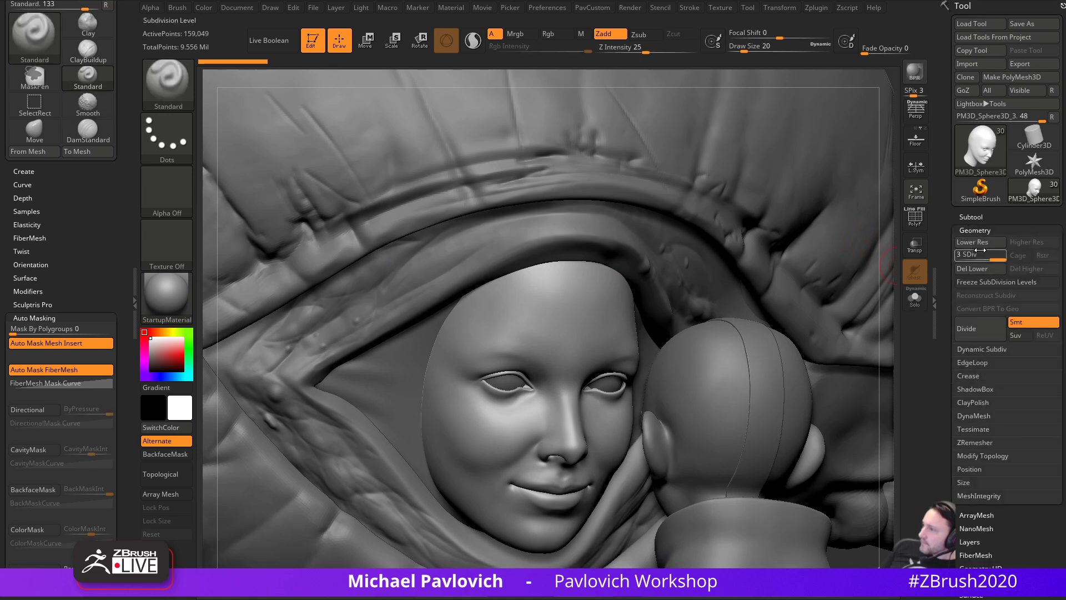
- Drop the head to subdivision level 2 and set the brush to about size 31
click(915, 297)
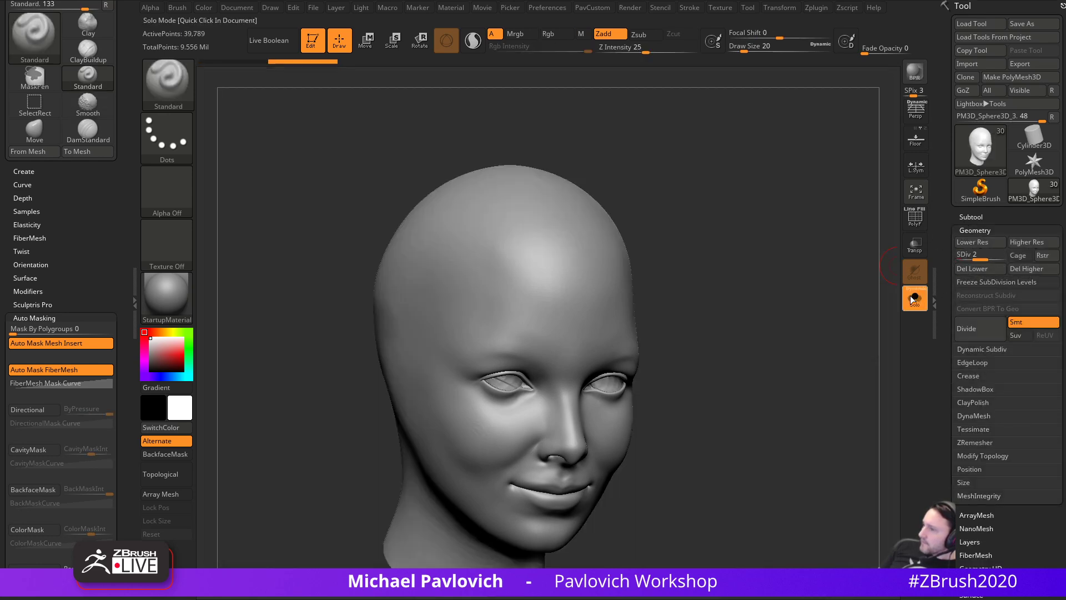
alt+drag(808, 364, 830, 324)
key(s)
mouse_move(687, 341)
mouse_down()
mouse_move(707, 339)
mouse_move(691, 340)
mouse_up()
drag(736, 305, 745, 283)
key(s)
mouse_move(725, 329)
alt+mouse_down()
mouse_move(744, 302)
mouse_move(754, 315)
alt+mouse_up()
mouse_move(771, 334)
mouse_down()
mouse_move(776, 300)
mouse_move(795, 374)
mouse_move(792, 311)
mouse_move(810, 343)
mouse_move(781, 369)
mouse_move(824, 357)
mouse_move(839, 369)
mouse_up()
- Carve a crease at the mouth corner with DamStandard at size 20
key(b)
key(d)
key(s)
alt+drag(839, 369, 877, 336)
key(s)
drag(521, 383, 515, 383)
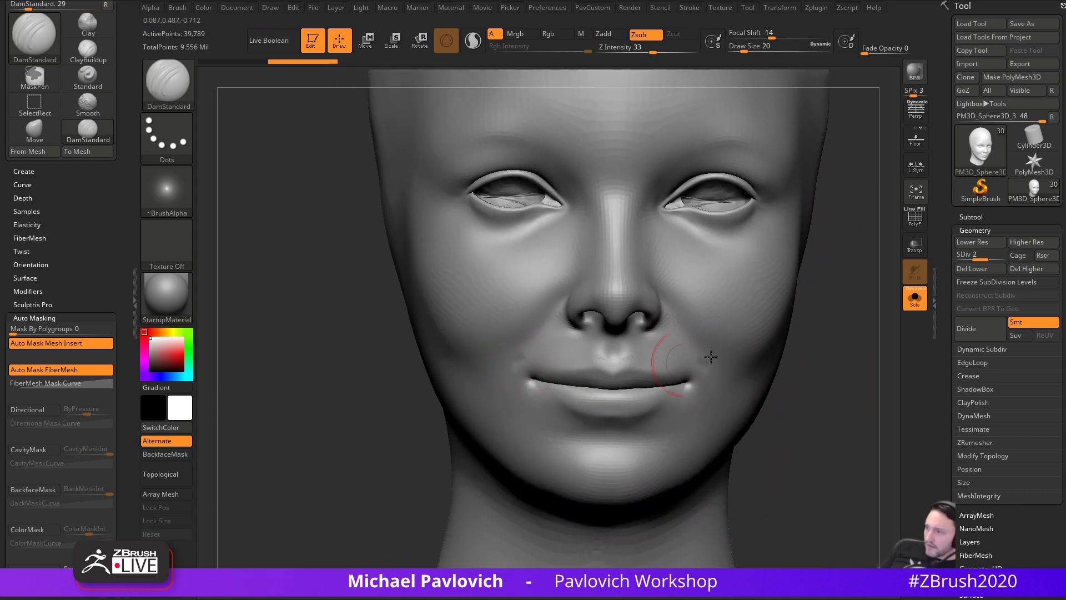
drag(822, 350, 778, 369)
key(ctrl+z)
key(ctrl+z)
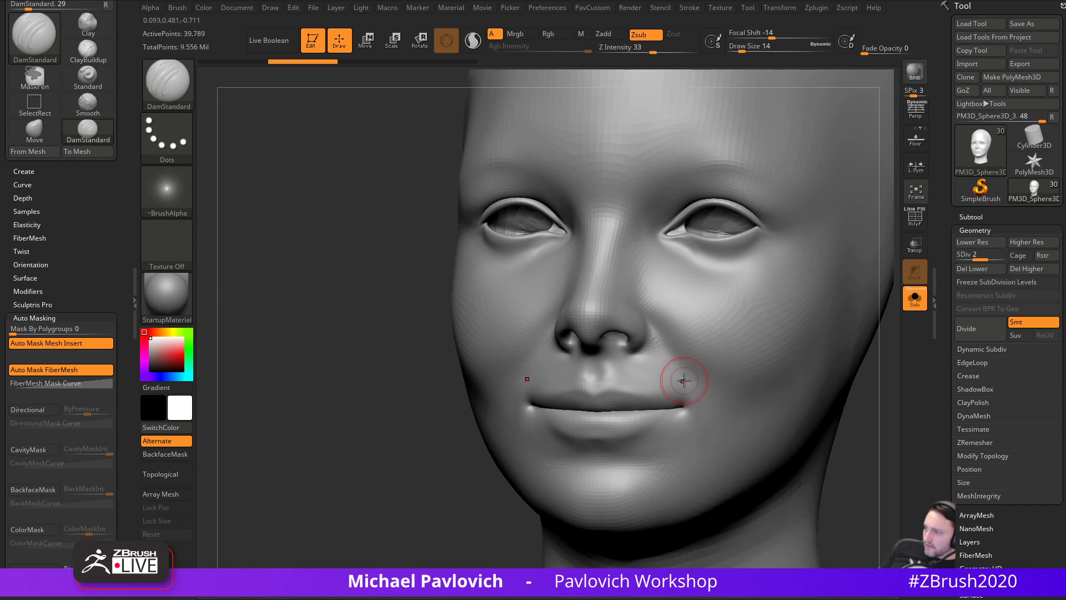
drag(685, 381, 687, 381)
mouse_move(703, 394)
right_down()
mouse_move(476, 504)
mouse_move(535, 394)
right_up()
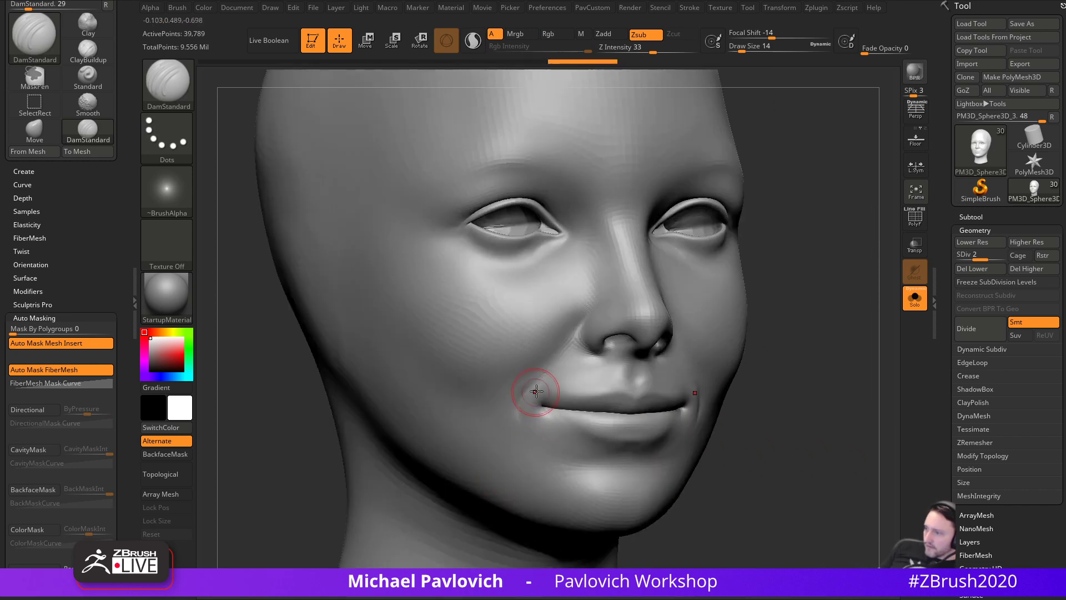
- Build up Clay above the upper lip and smooth from mouth corner to philtrum
key(b)
key(c)
key(l)
right_drag(726, 381, 833, 383)
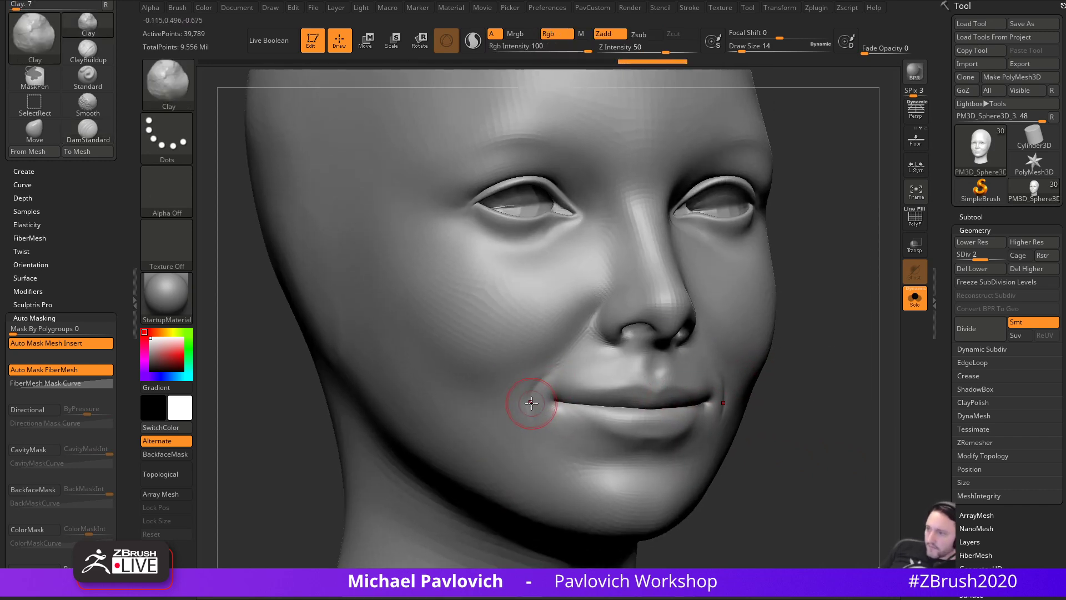
drag(586, 370, 639, 372)
right_drag(822, 381, 744, 386)
mouse_move(505, 397)
shift+mouse_down()
mouse_move(521, 409)
mouse_move(638, 390)
shift+mouse_up()
mouse_move(816, 415)
right_down()
mouse_move(850, 417)
mouse_move(854, 401)
mouse_move(864, 410)
mouse_move(838, 387)
mouse_move(557, 424)
right_up()
- Add a small Clay stroke above the lip with the brush shrunk to size 9
key(b)
key(d)
key(s)
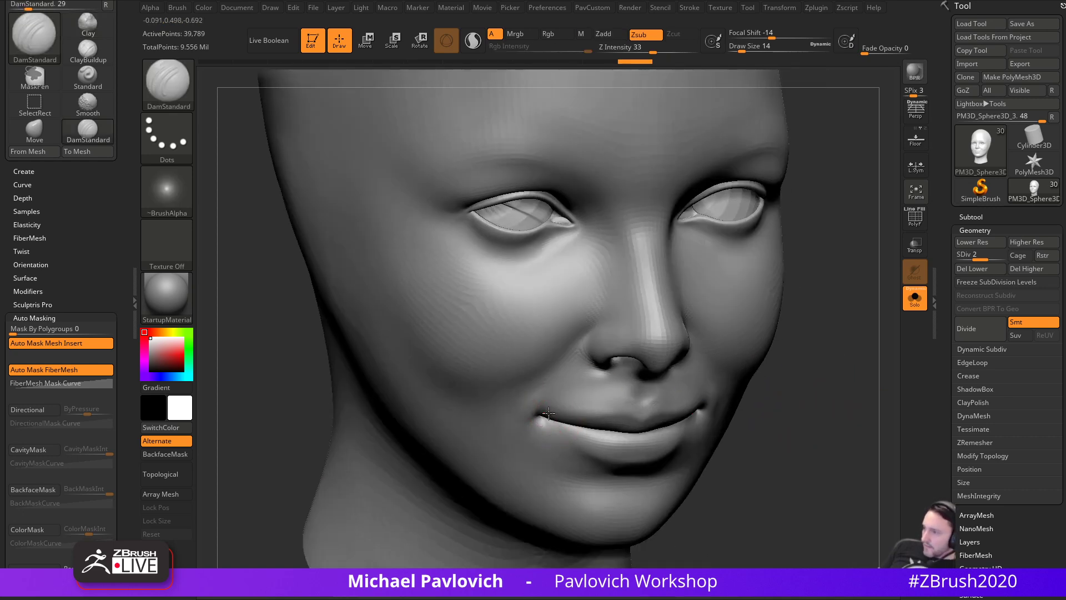
right_drag(653, 414, 624, 410)
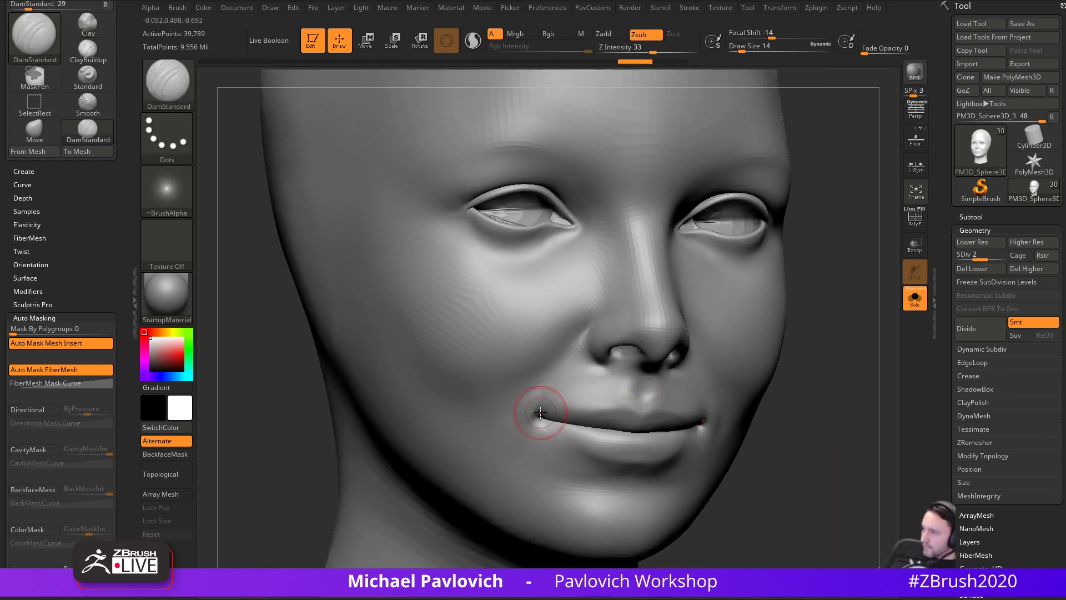
right_drag(800, 411, 809, 373)
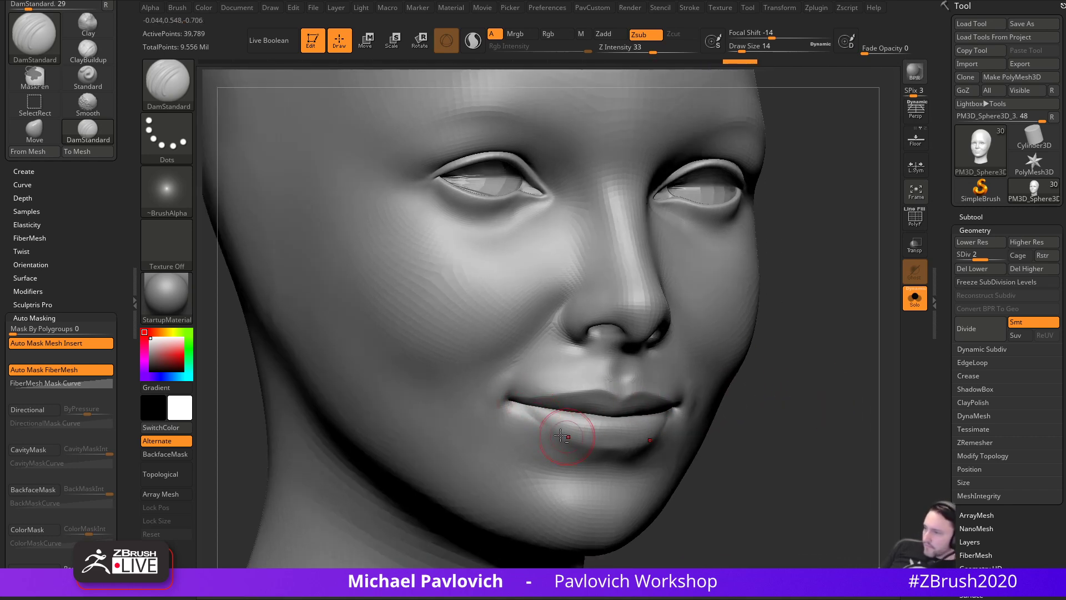
mouse_move(701, 427)
right_down()
mouse_move(800, 422)
mouse_move(688, 416)
right_up()
key(b)
key(c)
key(l)
key([)
drag(591, 423, 627, 422)
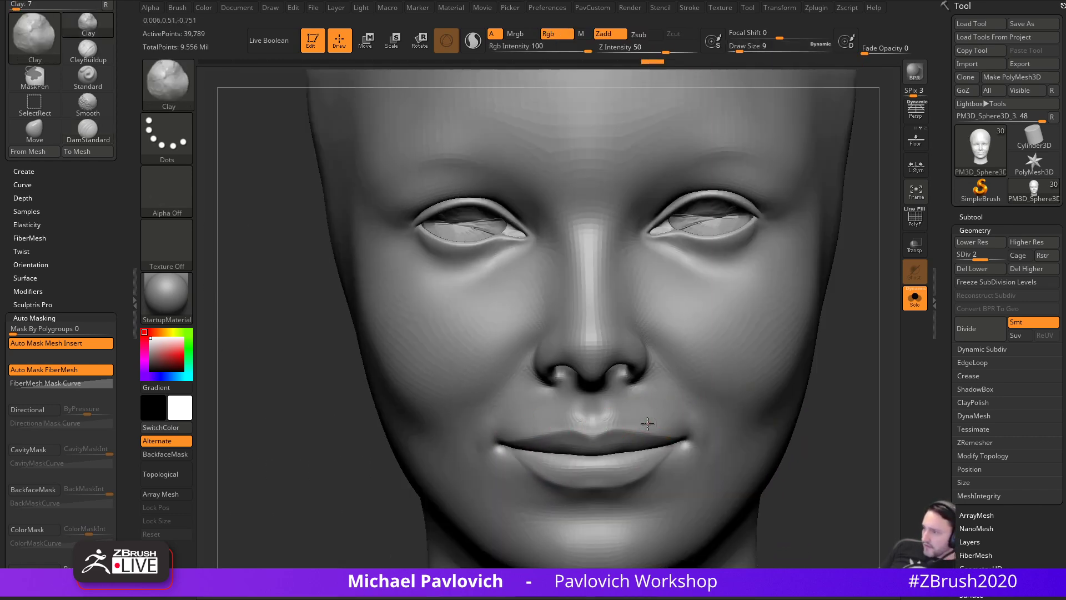
- Toggle ghosting and the PolyF wireframe, and briefly browse the Lightbox QuickSave files
click(910, 241)
key(shift+f)
right_drag(860, 334, 780, 328)
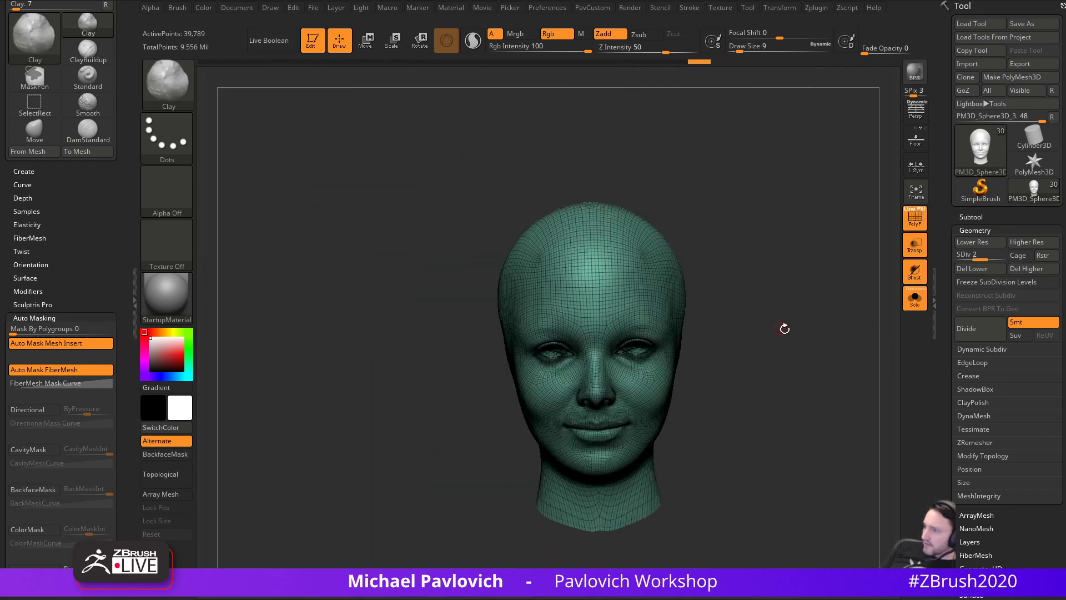
key(comma)
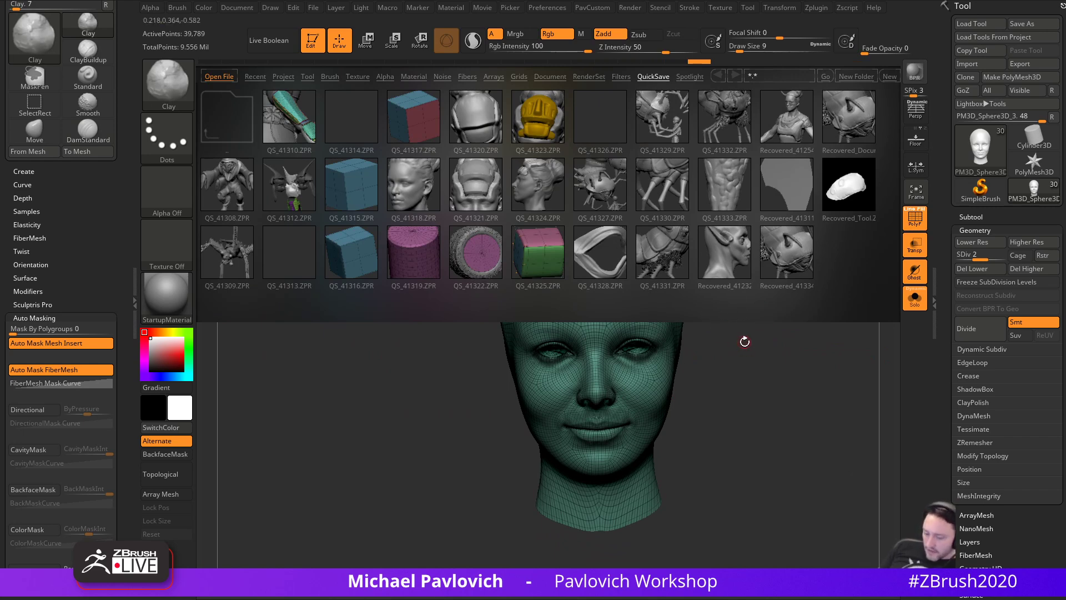
key(comma)
right_drag(778, 345, 828, 333)
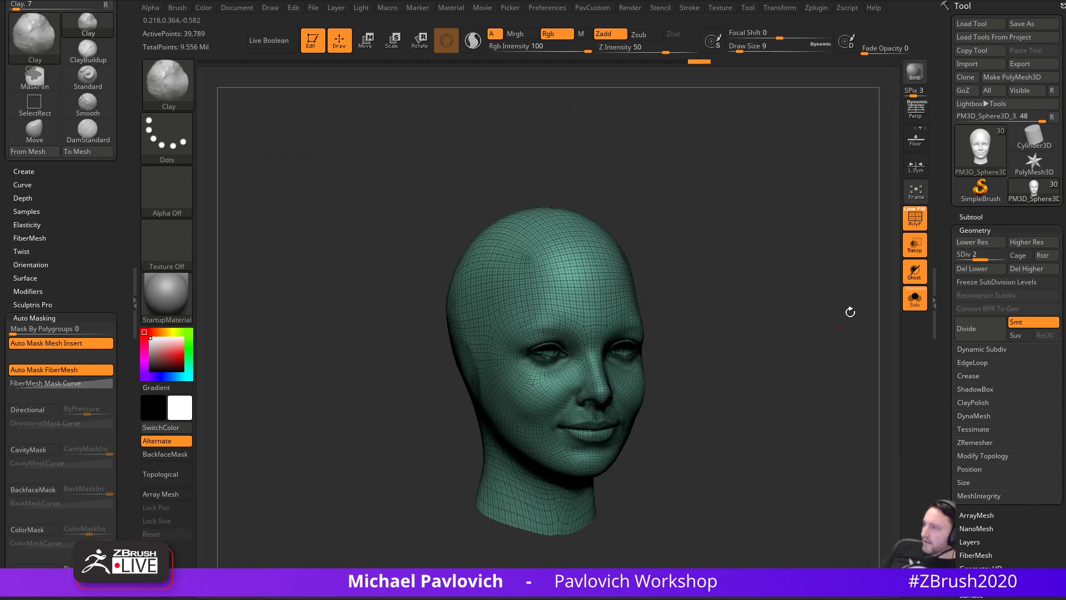
click(922, 222)
right_drag(884, 261, 868, 377)
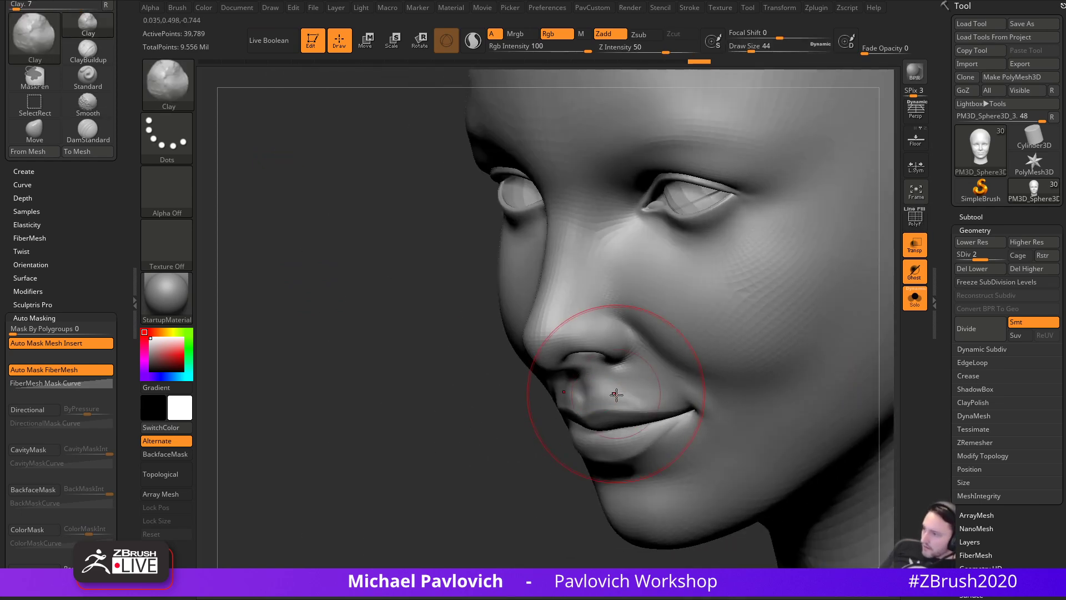
- Smooth around the mouth with Shift at brush sizes 17 and 12, checking profile and front
key(bracketleft)
mouse_move(550, 457)
right_down()
mouse_move(714, 357)
mouse_move(534, 403)
right_up()
key(shift)
key(bracketleft)
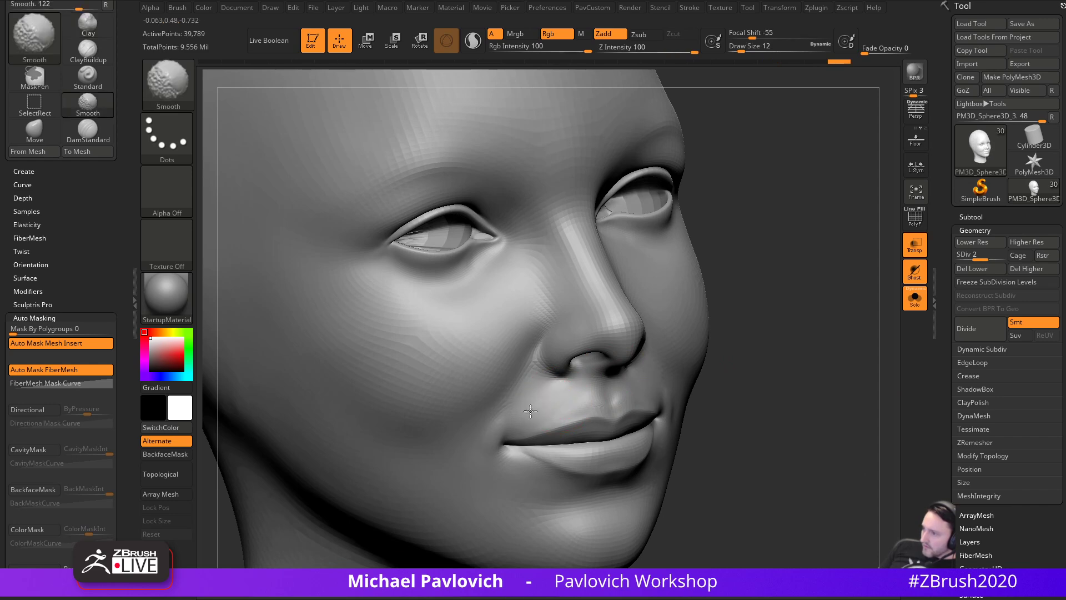
mouse_move(659, 389)
shift+right_down()
mouse_move(400, 472)
mouse_move(811, 371)
mouse_move(739, 388)
shift+right_up()
mouse_move(739, 389)
right_down()
mouse_move(752, 362)
mouse_move(756, 379)
right_up()
key(s)
drag(755, 380, 750, 380)
drag(942, 338, 948, 437)
mouse_move(833, 412)
right_down()
mouse_move(794, 407)
mouse_move(839, 420)
mouse_move(821, 352)
mouse_move(828, 400)
right_up()
mouse_move(827, 400)
right_down()
mouse_move(874, 393)
mouse_move(838, 397)
mouse_move(867, 410)
mouse_move(859, 391)
right_up()
- Pull the mouth corner into a new position with MoveAccu at size 56
key(b)
key(m)
key(a)
mouse_move(828, 324)
right_down()
mouse_move(822, 374)
mouse_move(818, 364)
right_up()
key(s)
drag(616, 417, 609, 413)
right_drag(708, 390, 748, 383)
key(s)
drag(748, 383, 738, 376)
mouse_move(738, 376)
right_down()
mouse_move(777, 355)
mouse_move(756, 323)
right_up()
- Deepen the fold beside the nose with DamStandard at size 41
key(b)
key(d)
key(s)
key(s)
drag(631, 338, 633, 339)
right_drag(776, 301, 751, 333)
key(s)
mouse_move(576, 364)
mouse_down()
mouse_move(547, 364)
mouse_move(578, 388)
mouse_up()
key(s)
right_drag(726, 381, 684, 356)
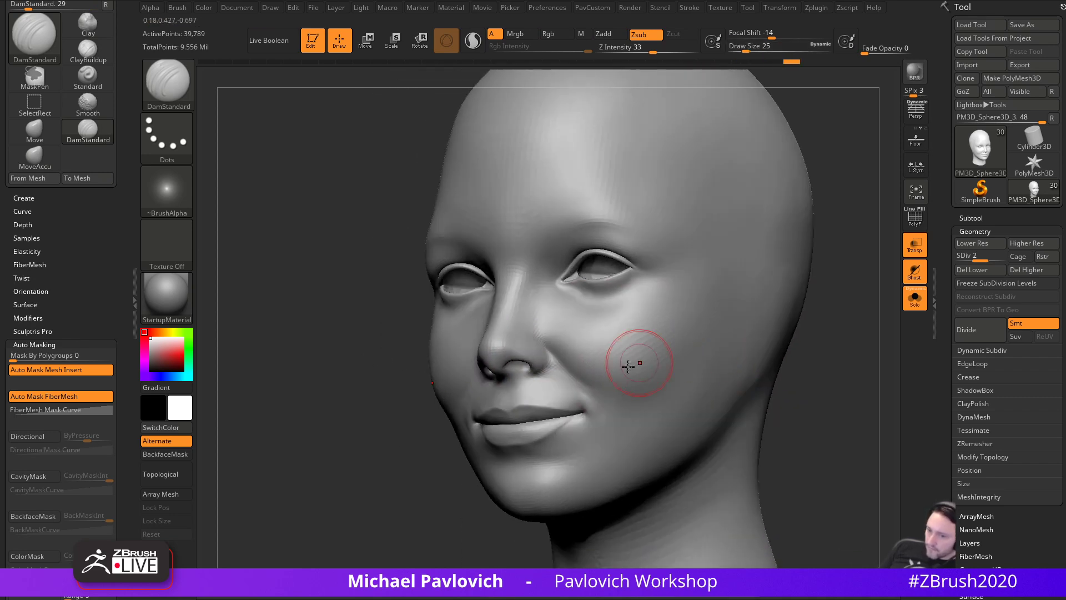
- Reduce the DamStandard brush to size 22, turn the face frontal, and pick Clay
key(s)
drag(571, 373, 568, 373)
right_drag(580, 380, 781, 370)
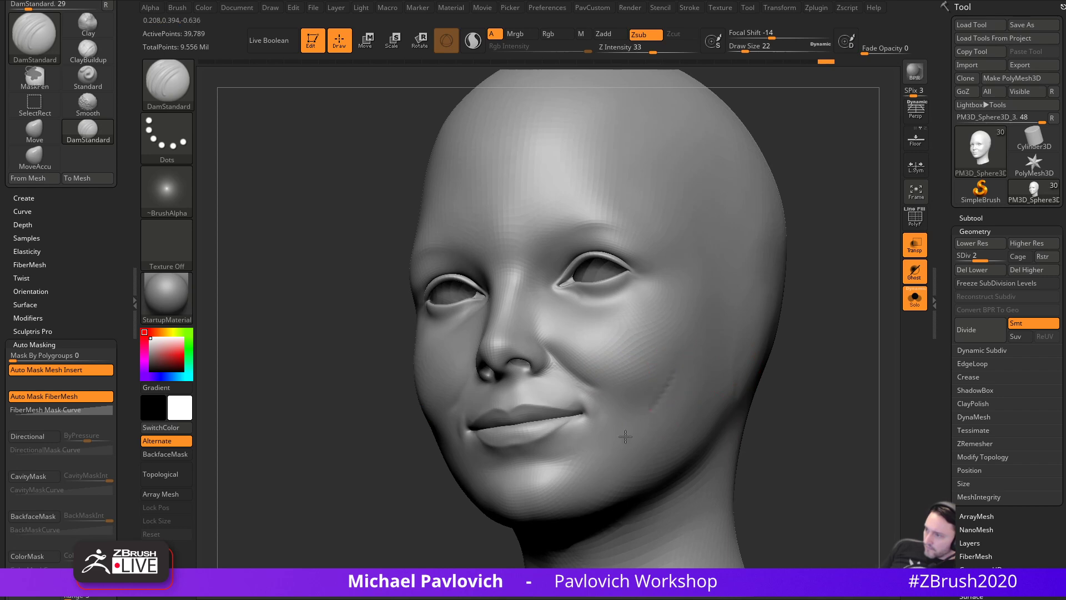
right_drag(638, 400, 641, 352)
key(b)
key(c)
key(l)
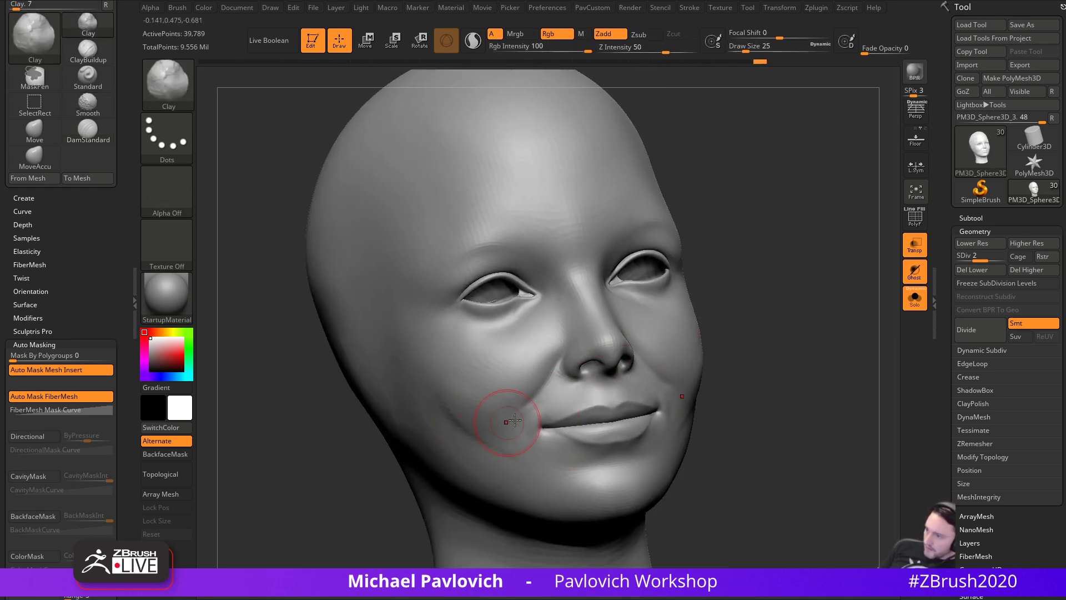
- Switch to the Inflat brush, undo a trial stroke, and enlarge it to size 44
key(b)
key(i)
key(n)
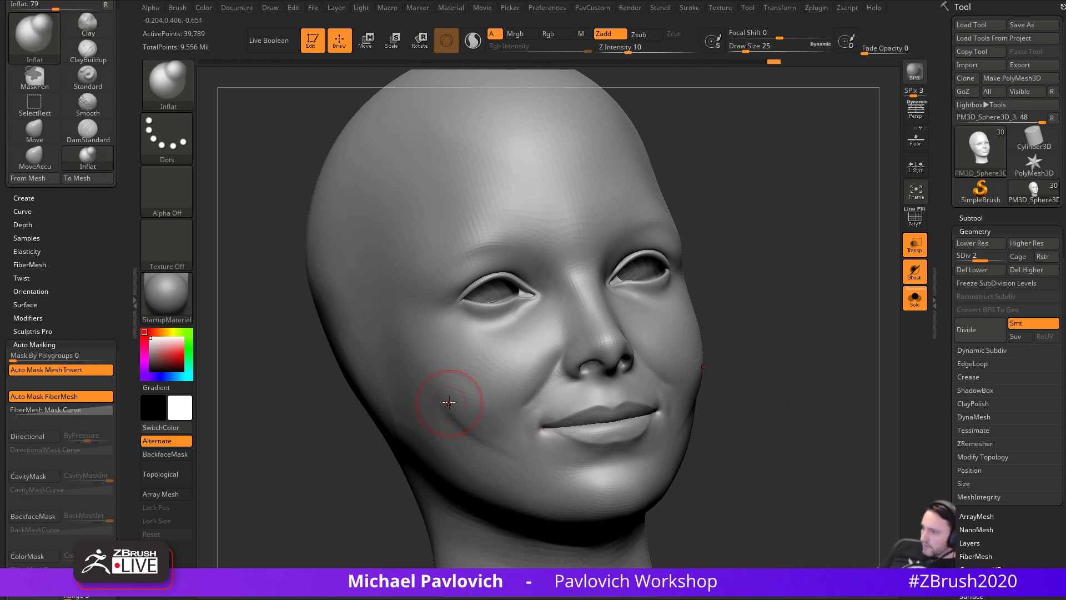
shift+drag(421, 389, 436, 393)
key(ctrl+z)
drag(699, 111, 793, 231)
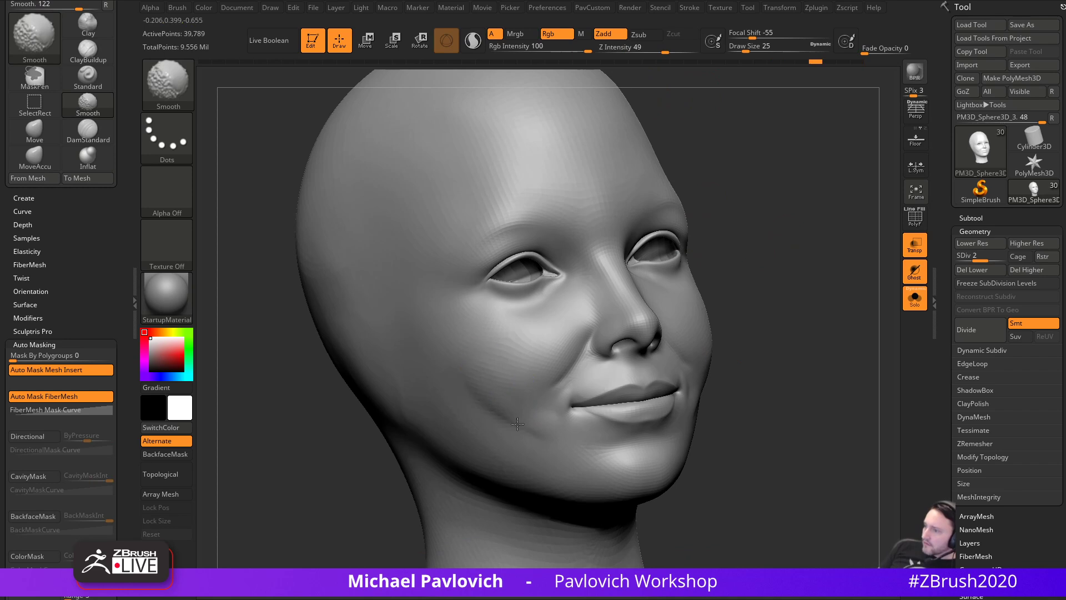
shift+drag(494, 443, 503, 451)
right_drag(828, 389, 709, 414)
shift+drag(710, 414, 670, 429)
right_drag(688, 403, 814, 334)
key(s)
drag(488, 435, 466, 435)
- Inflate the cheek beside the mouth and smooth both cheeks
drag(420, 402, 437, 412)
mouse_move(753, 394)
mouse_down()
mouse_move(647, 392)
mouse_move(670, 343)
mouse_move(679, 382)
mouse_move(670, 385)
mouse_up()
drag(804, 344, 693, 341)
shift+drag(469, 407, 433, 436)
drag(733, 367, 827, 363)
shift+drag(669, 384, 630, 410)
drag(840, 326, 678, 339)
shift+drag(472, 402, 416, 447)
drag(747, 383, 805, 382)
shift+drag(651, 391, 628, 409)
mouse_move(788, 358)
shift+mouse_down()
mouse_move(849, 335)
mouse_move(851, 376)
mouse_move(838, 369)
mouse_move(840, 393)
mouse_move(819, 397)
mouse_move(829, 379)
mouse_move(811, 400)
mouse_move(730, 343)
shift+mouse_up()
- Subtly inflate the cheek by the mouth corner with Inflat, then inspect from below
key(b)
key(d)
key(s)
mouse_move(823, 348)
mouse_down()
mouse_move(804, 349)
mouse_move(813, 351)
mouse_up()
key(b)
key(i)
key(n)
drag(605, 418, 619, 428)
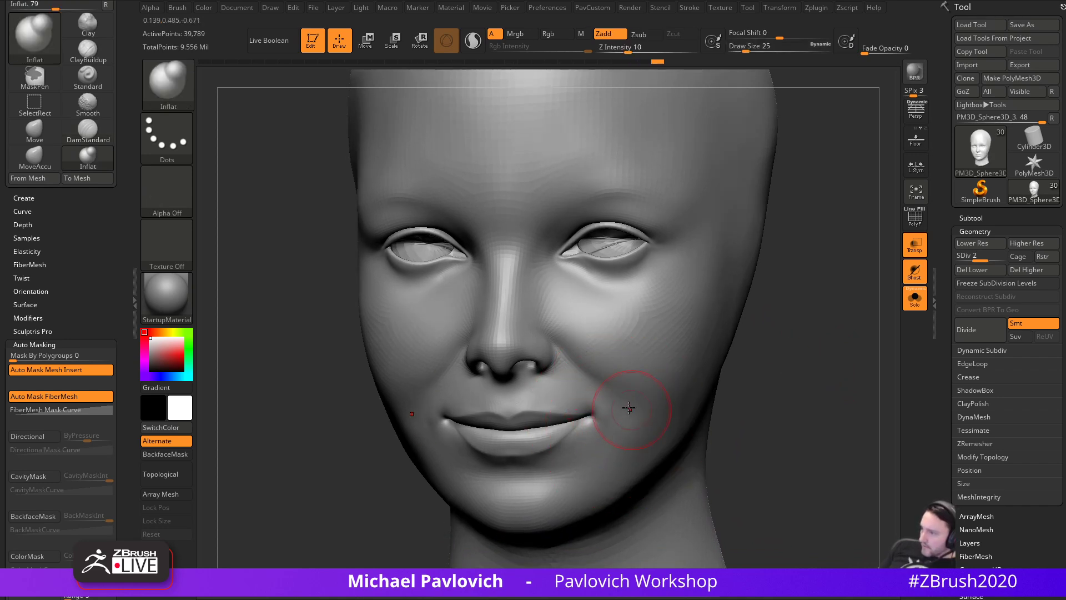
drag(820, 384, 747, 335)
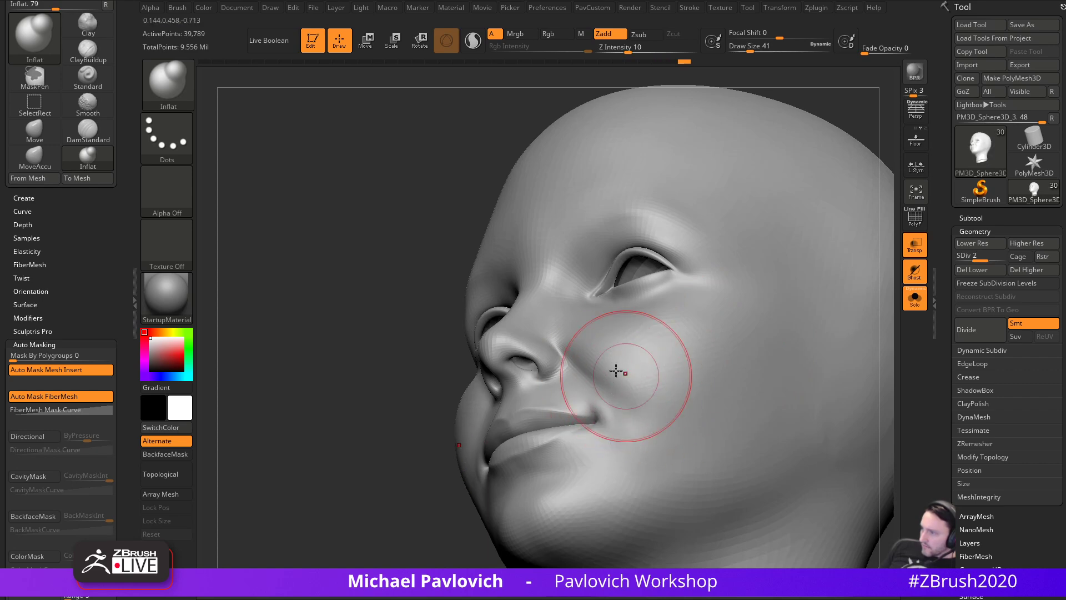
drag(445, 529, 465, 472)
mouse_move(733, 273)
mouse_down()
mouse_move(760, 287)
mouse_move(768, 279)
mouse_move(771, 366)
mouse_move(798, 378)
mouse_move(806, 349)
mouse_move(792, 343)
mouse_move(800, 322)
mouse_move(790, 329)
mouse_move(810, 332)
mouse_move(793, 336)
mouse_up()
- Switch to DamStandard and reduce its brush size for finer work
key(b)
key(d)
key(s)
key(s)
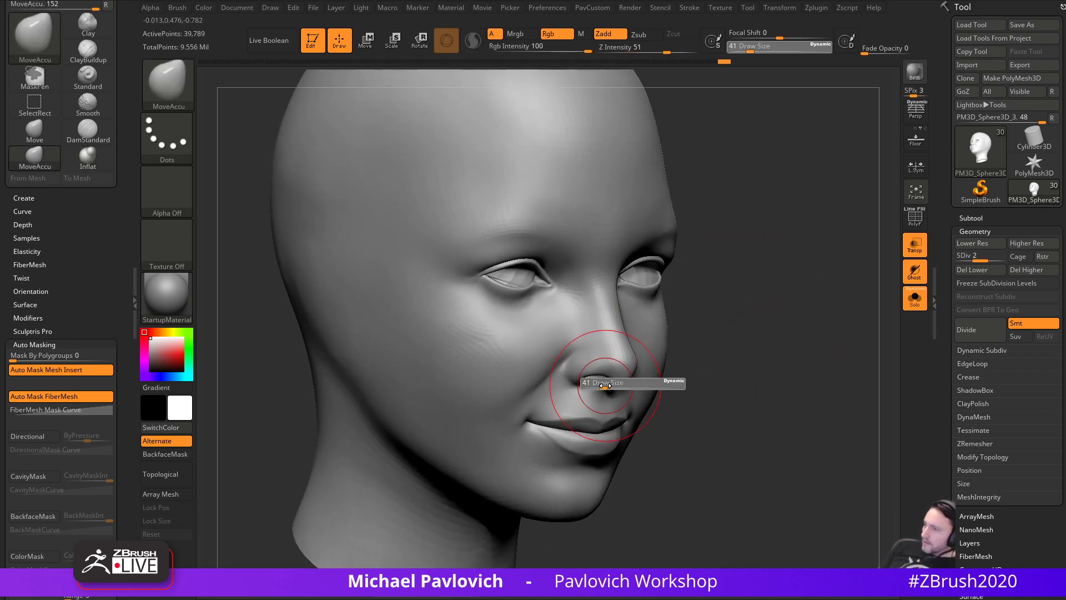
drag(589, 383, 588, 383)
mouse_move(733, 311)
mouse_down()
mouse_move(747, 320)
mouse_move(724, 330)
mouse_up()
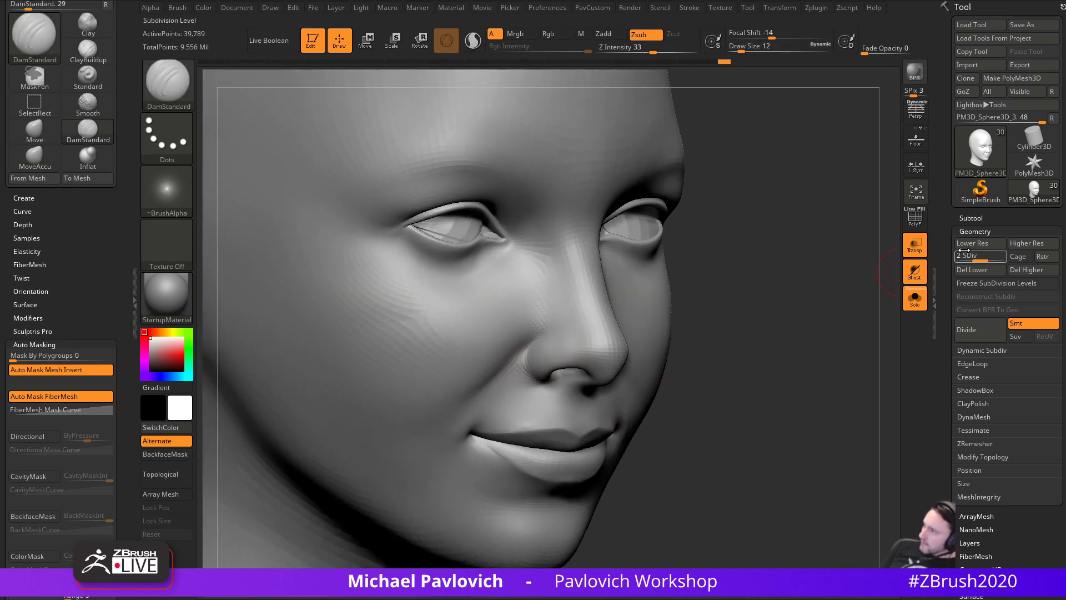
- Step the head up one subdivision level and smooth the nostril area, shrinking the brush to 29
click(1009, 242)
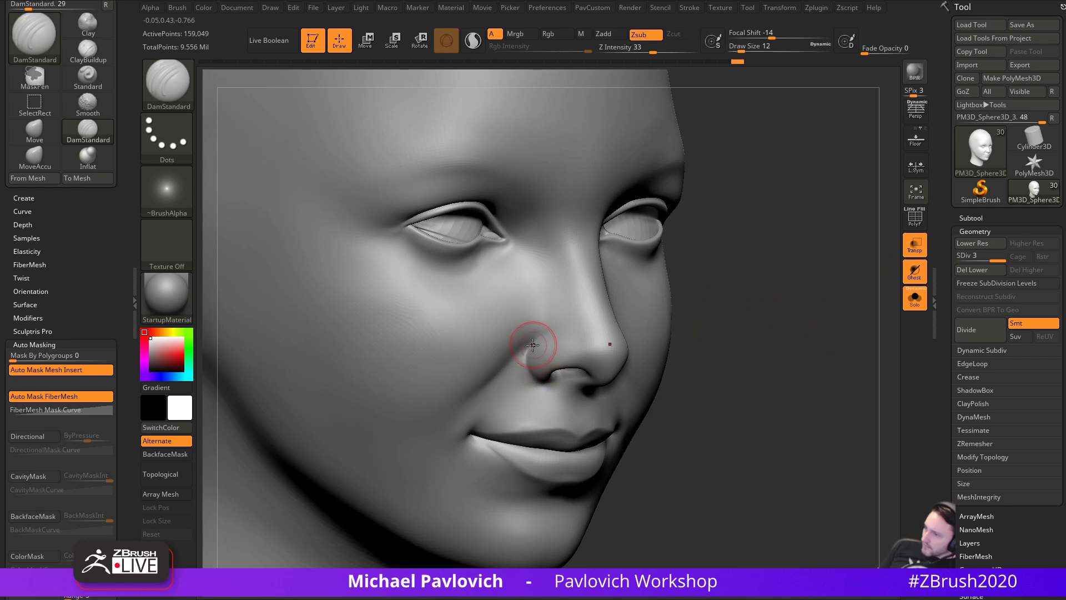
drag(680, 351, 531, 349)
drag(722, 322, 691, 281)
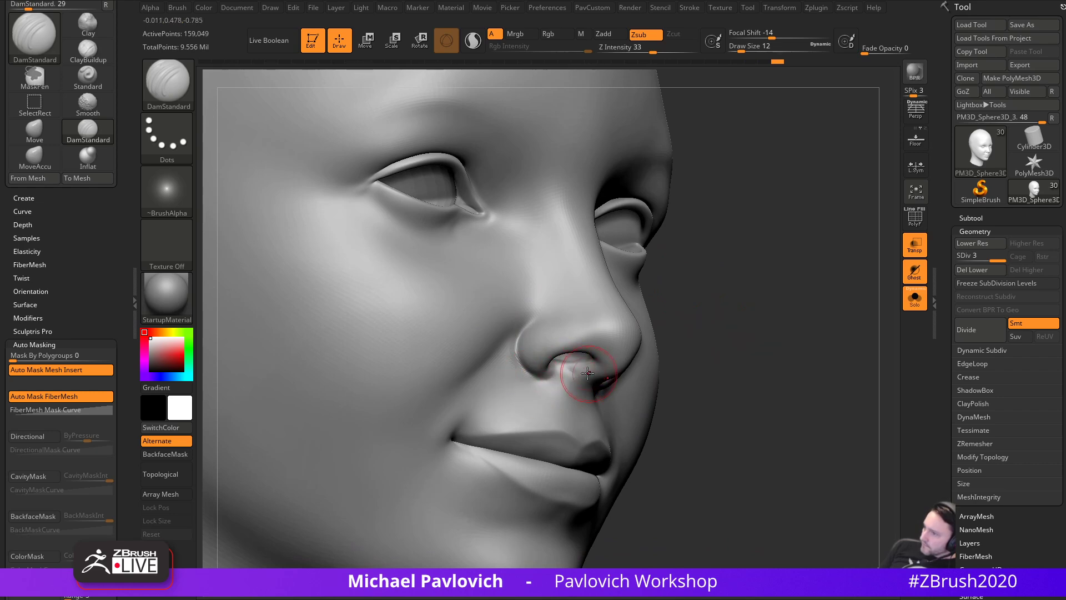
drag(671, 364, 578, 373)
mouse_move(778, 329)
mouse_down()
mouse_move(770, 374)
mouse_move(764, 348)
mouse_move(673, 342)
mouse_move(750, 331)
mouse_up()
shift+drag(578, 395, 576, 386)
mouse_move(728, 333)
mouse_down()
mouse_move(724, 307)
mouse_move(719, 333)
mouse_up()
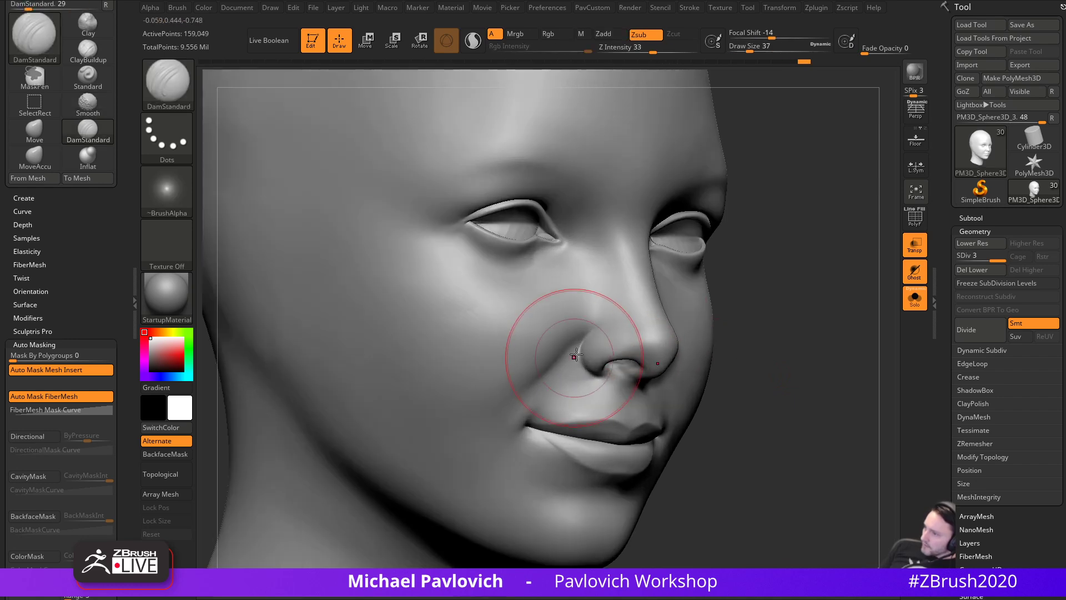
key(s)
drag(585, 356, 578, 371)
key(s)
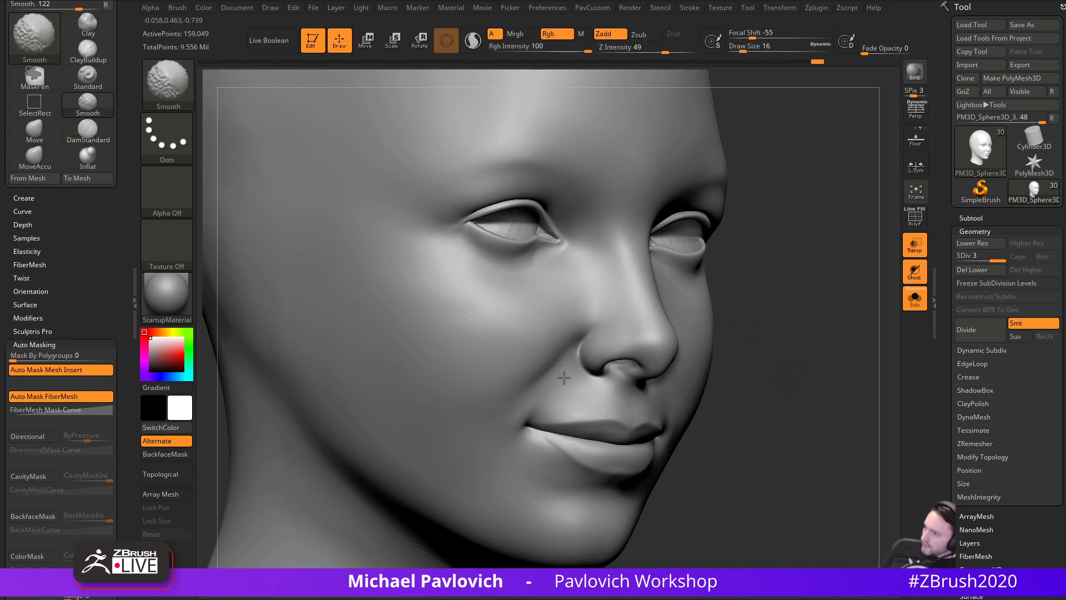
mouse_move(786, 321)
mouse_down()
mouse_move(761, 311)
mouse_move(824, 335)
mouse_move(828, 302)
mouse_move(776, 325)
mouse_move(788, 309)
mouse_move(933, 273)
mouse_up()
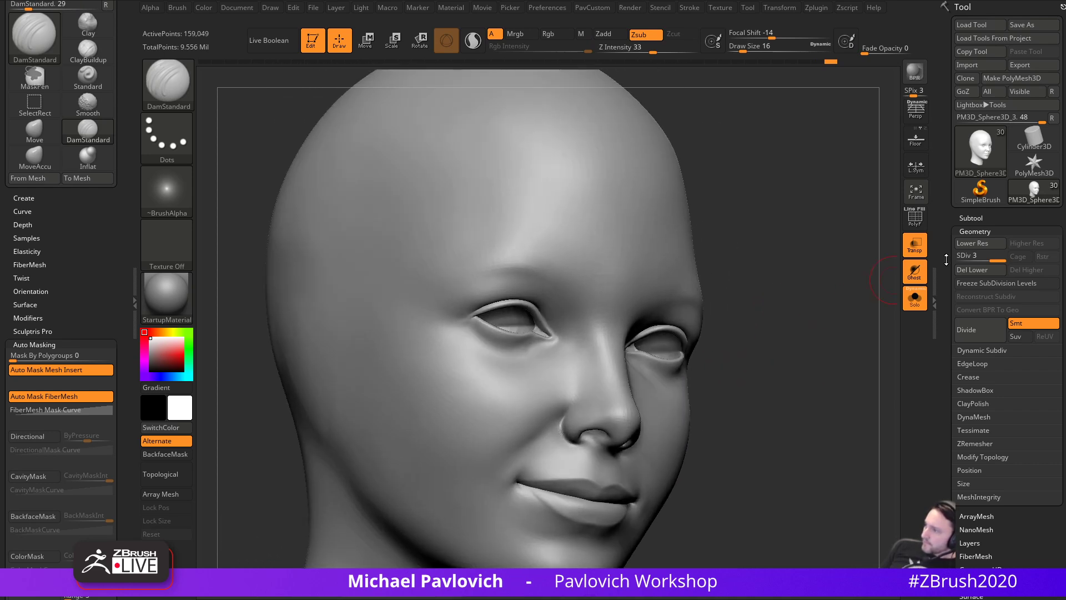
- Drop the head to SDiv 2 and return to the Standard brush
click(985, 253)
drag(762, 281, 721, 315)
key(1)
drag(823, 278, 802, 346)
- Turn off Solo and Transp to show all subtools, and enlarge the brush to about 54
click(914, 306)
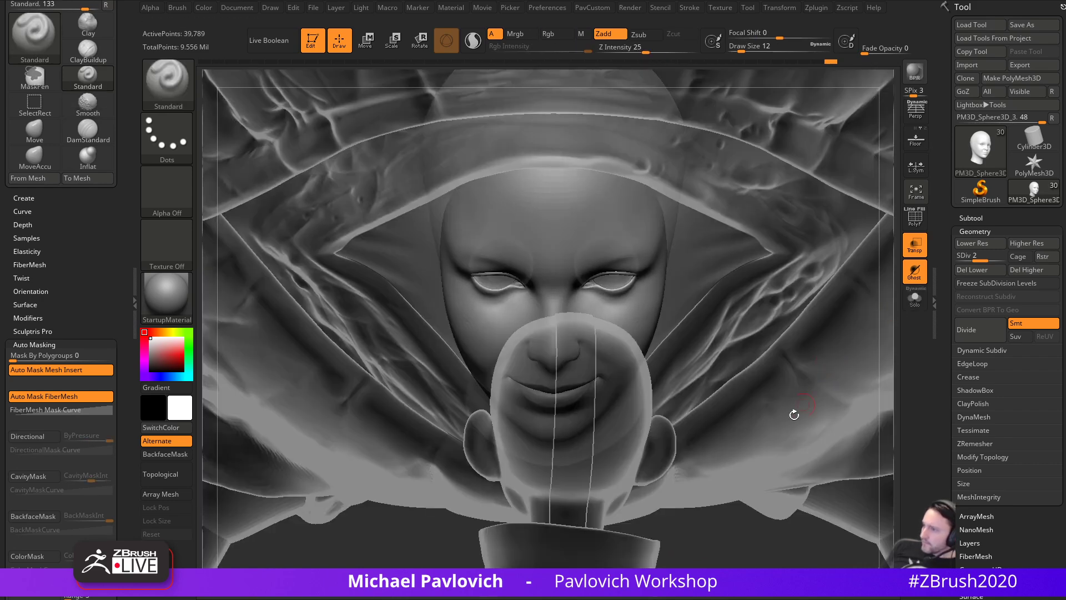
click(918, 245)
alt+drag(765, 560, 886, 411)
drag(809, 515, 835, 533)
key(s)
mouse_move(817, 482)
mouse_down()
mouse_move(832, 482)
mouse_move(670, 309)
mouse_up()
- Review the full centipede spirit and child from front, side and three-quarter views, brush size 80
mouse_move(666, 307)
mouse_down()
mouse_move(697, 321)
mouse_move(693, 311)
mouse_move(659, 312)
mouse_up()
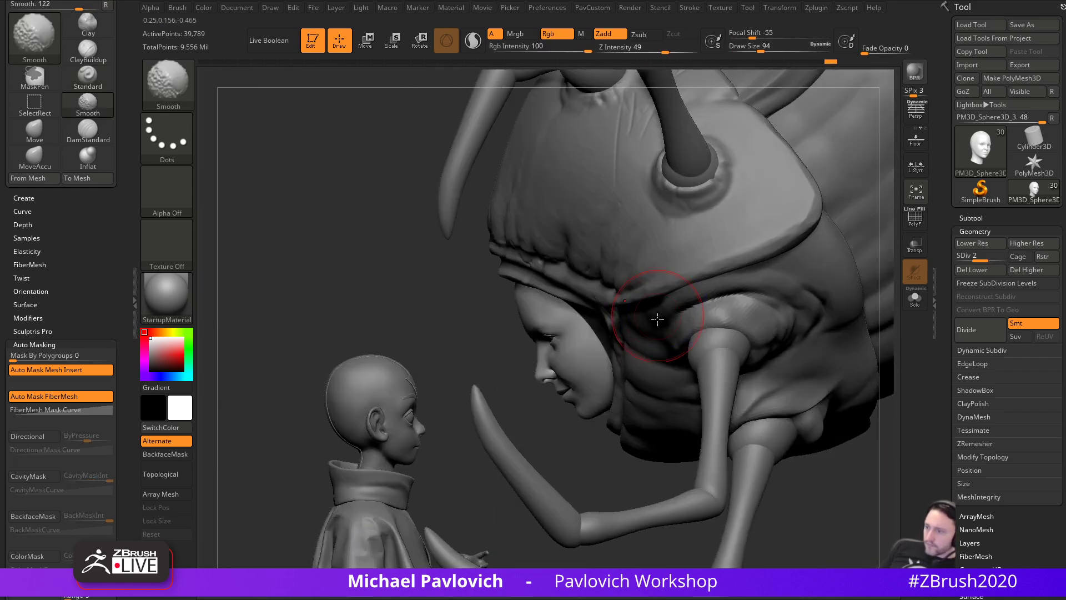
mouse_move(563, 429)
alt+mouse_down()
mouse_move(617, 471)
mouse_move(537, 429)
alt+mouse_up()
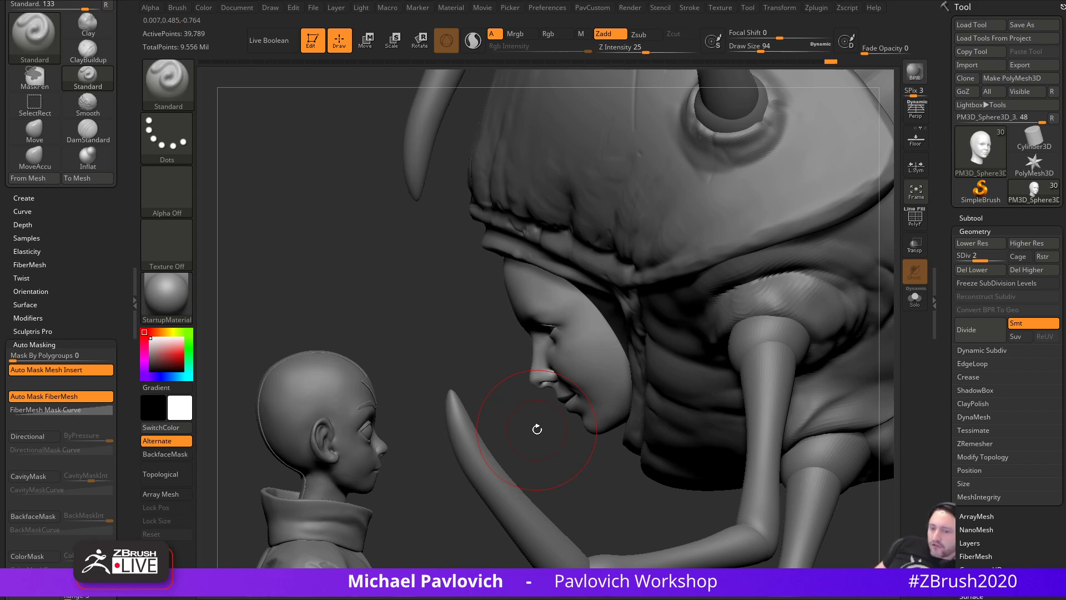
alt+drag(436, 313, 358, 239)
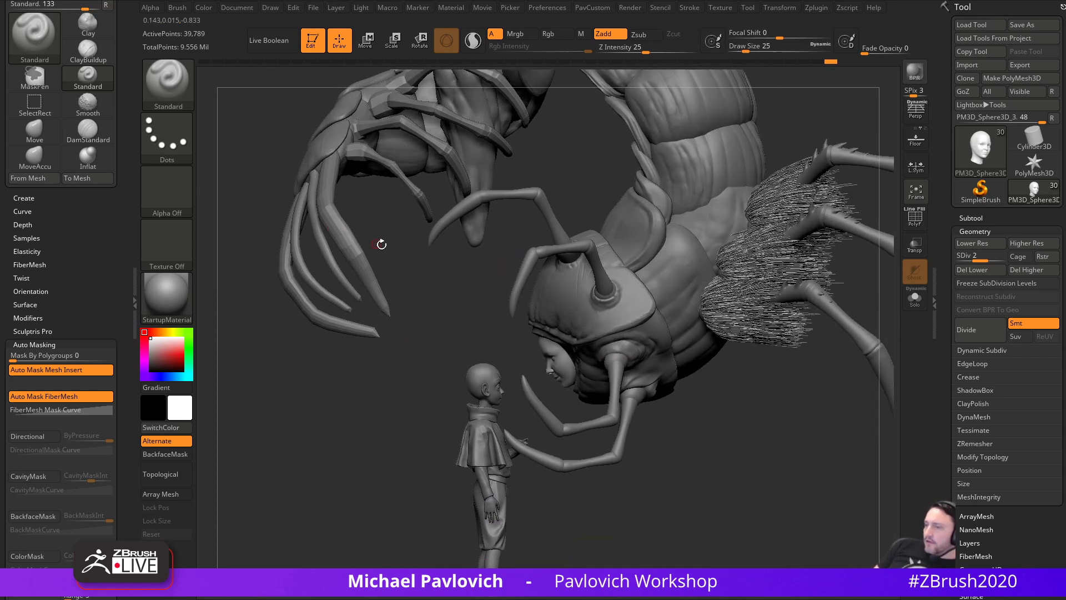
drag(437, 297, 505, 295)
key(s)
click(762, 363)
alt+drag(792, 355, 839, 384)
- Decline the 2.5D switch, clear the canvas, and draw a new ZSphere in Edit mode
click(314, 41)
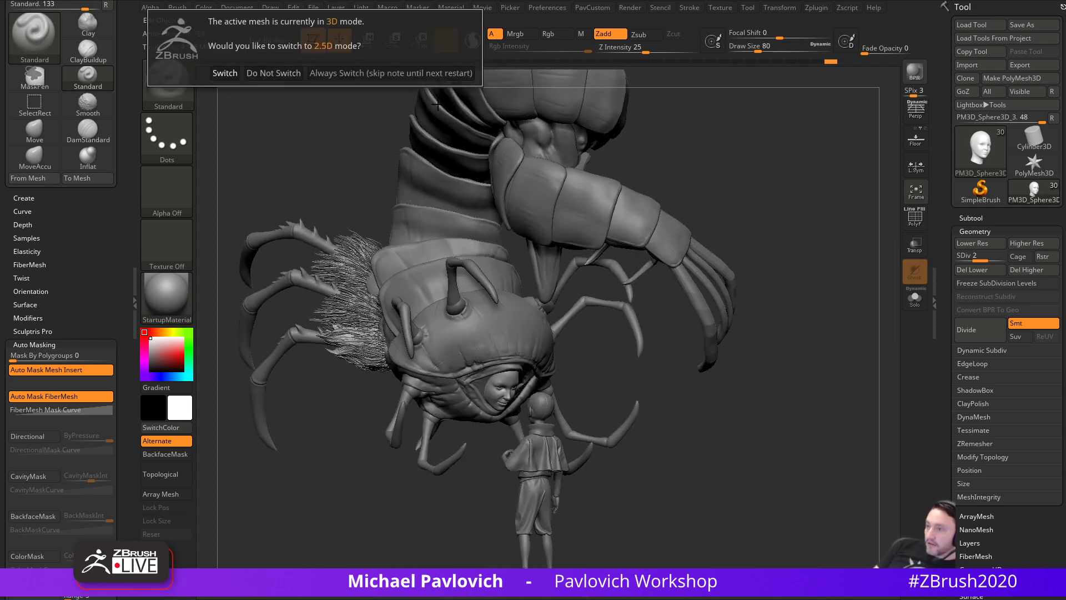
click(397, 77)
key(ctrl+n)
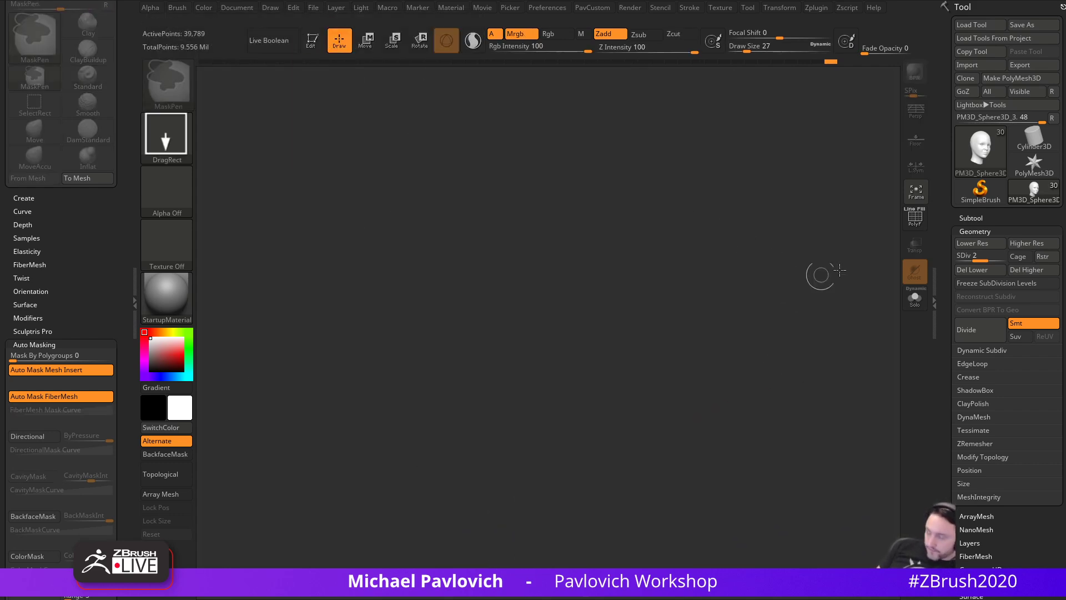
click(982, 192)
click(993, 143)
click(648, 251)
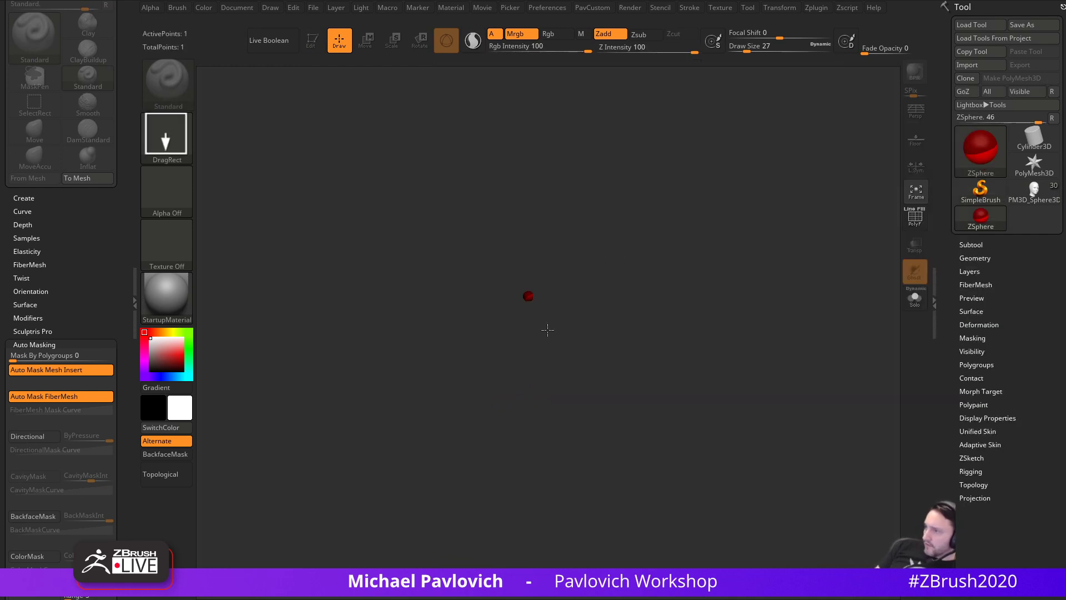
drag(528, 297, 528, 332)
click(312, 41)
- Apply the SkinShade4 material and scale the ZSphere down
alt+drag(703, 217, 615, 273)
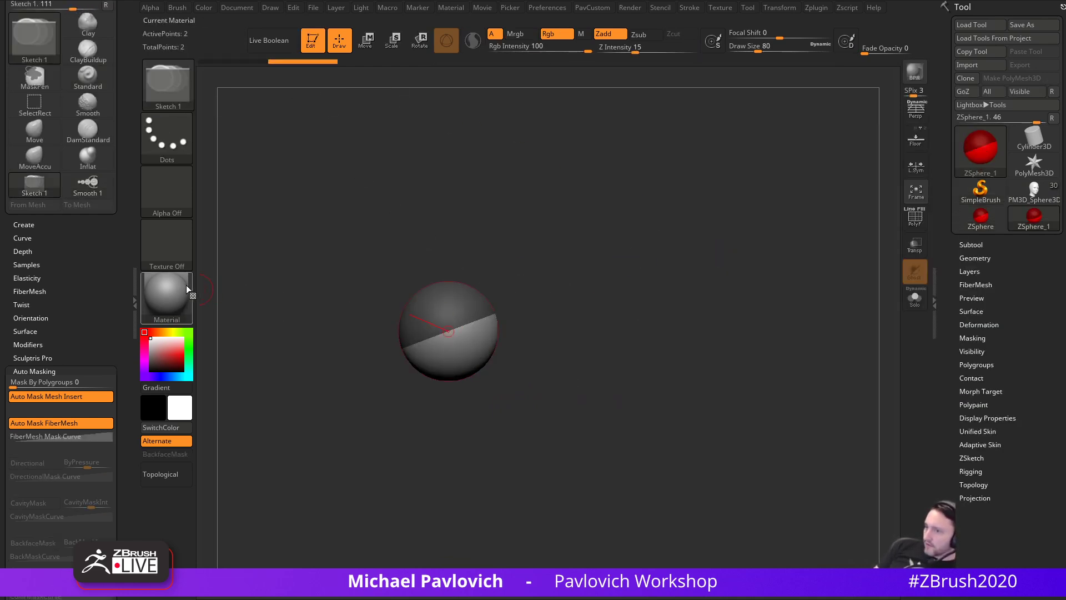
click(183, 283)
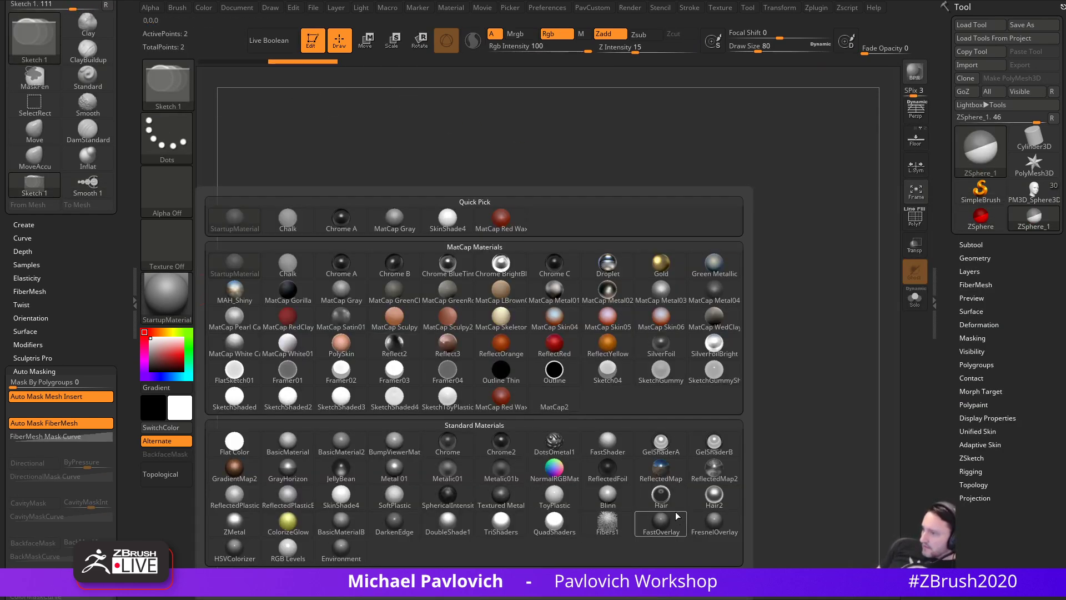
click(334, 498)
drag(737, 343, 526, 352)
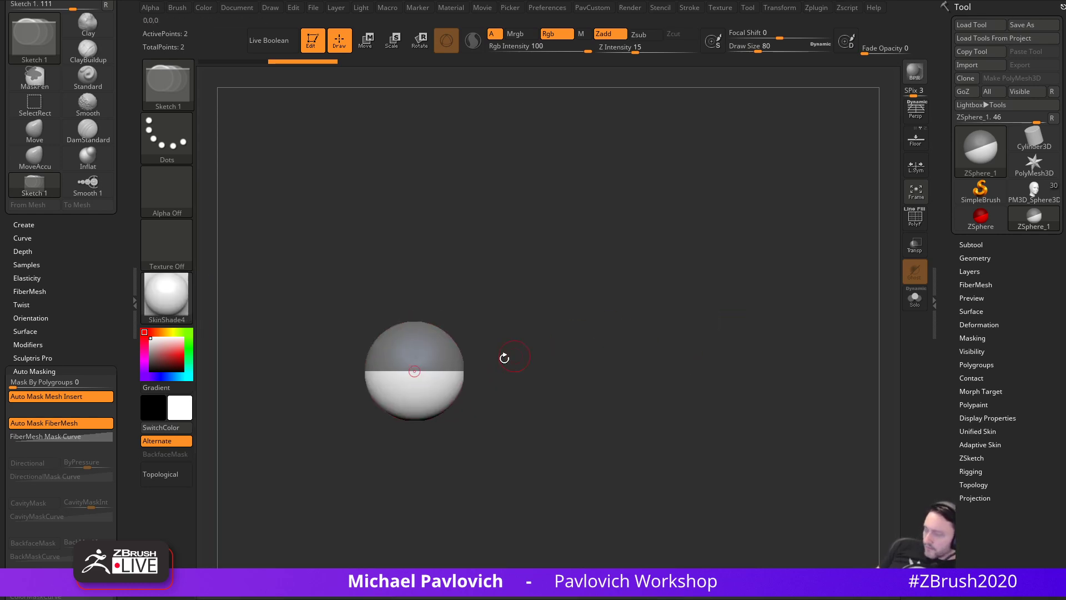
key(e)
key(shift+a)
drag(422, 353, 339, 78)
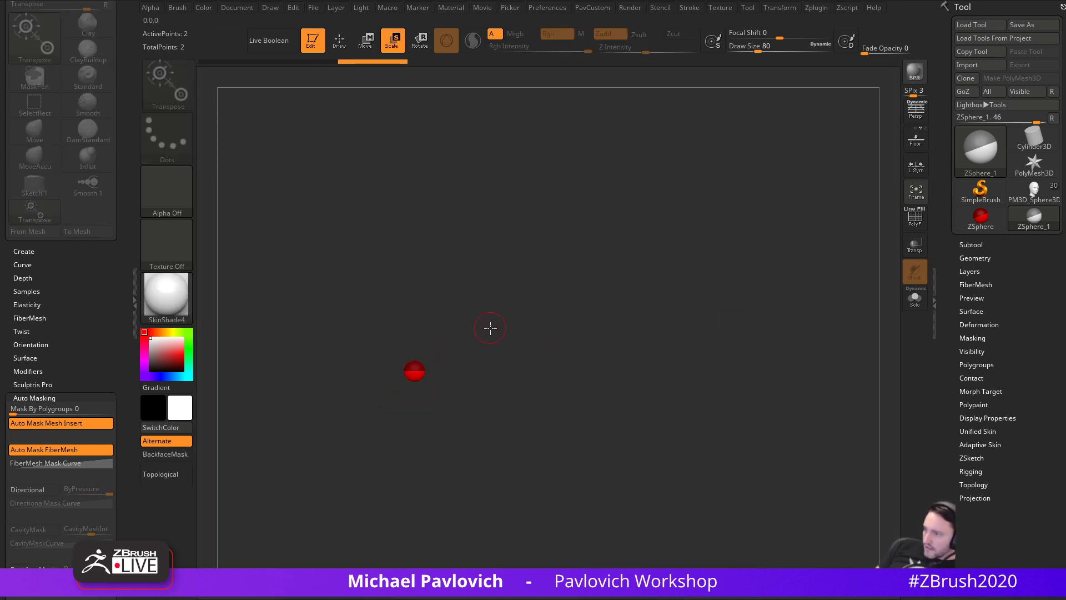
key(s)
key(shift+a)
- ZSketch a long segmented tube from the sphere and bend it at several joints
key(q)
drag(441, 359, 769, 217)
key(w)
drag(694, 250, 704, 283)
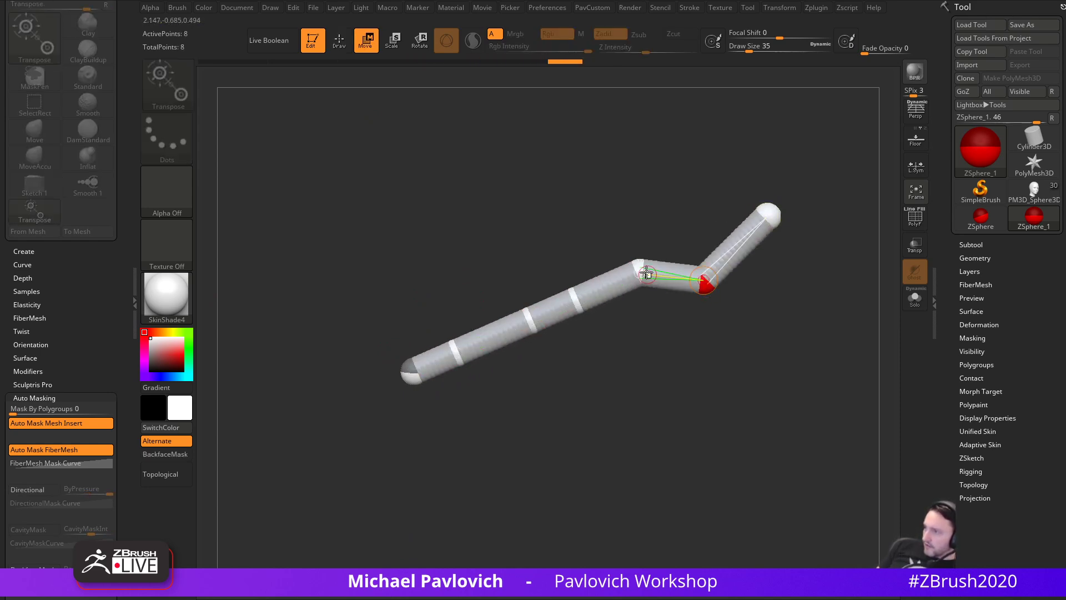
drag(639, 272, 639, 315)
drag(576, 300, 574, 345)
drag(530, 319, 466, 267)
- Pull the chain's last segments toward the upper right and reposition its hinge joint
drag(543, 300, 609, 274)
drag(500, 321, 574, 261)
drag(531, 303, 544, 306)
drag(596, 257, 612, 250)
drag(488, 334, 500, 195)
drag(574, 234, 803, 328)
- Preview the ZSphere chain as an Adaptive Skin with polygon outlines shown
click(973, 445)
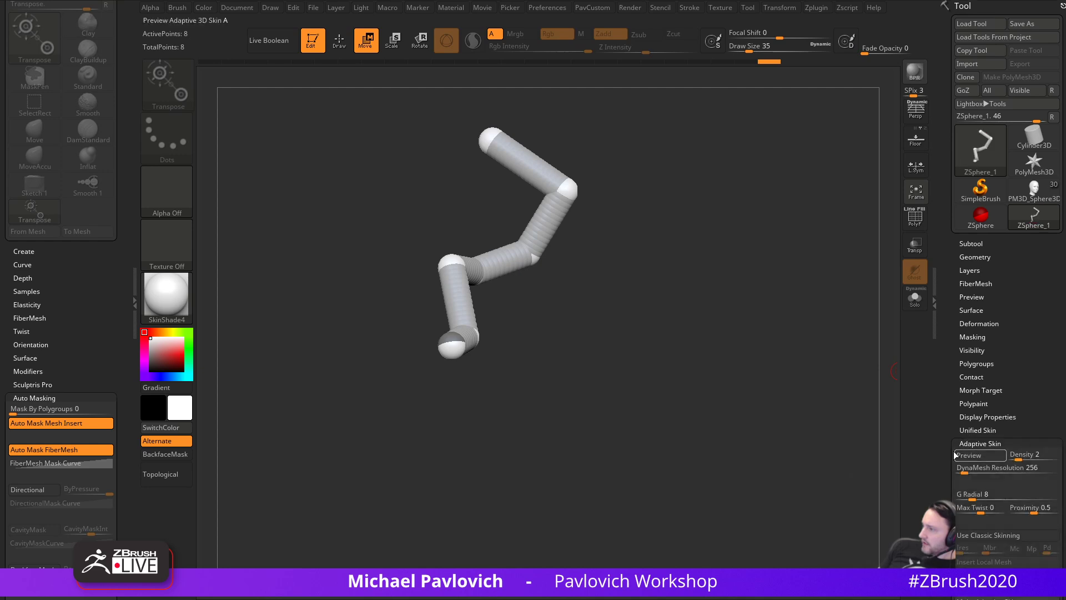
key(a)
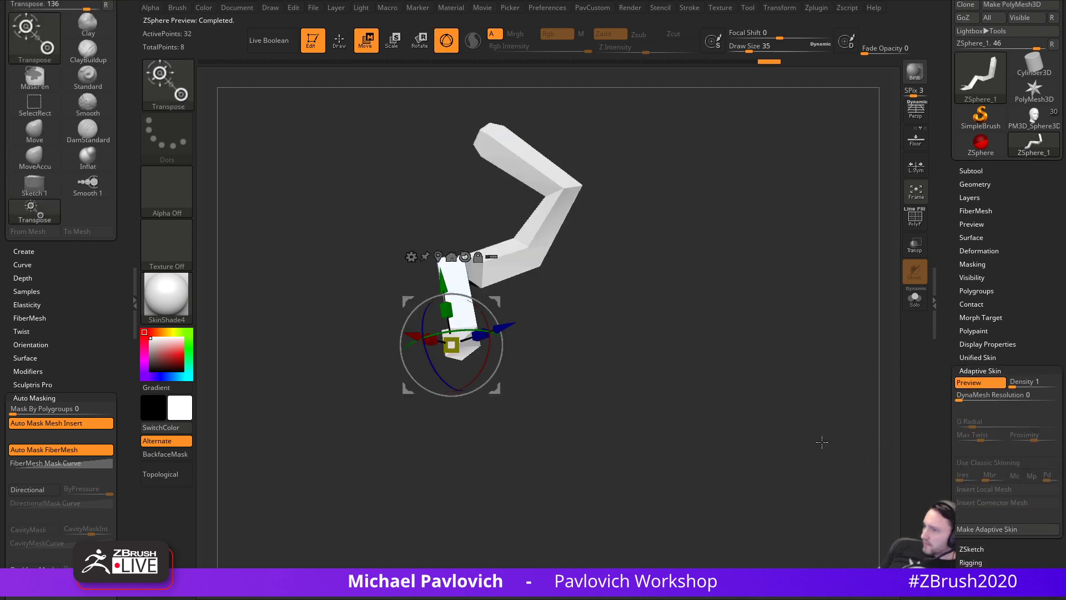
click(914, 218)
ctrl+right_drag(799, 342, 806, 395)
key(q)
- Compare the Classic skinning preview against the adaptive skin preview
click(967, 387)
click(988, 462)
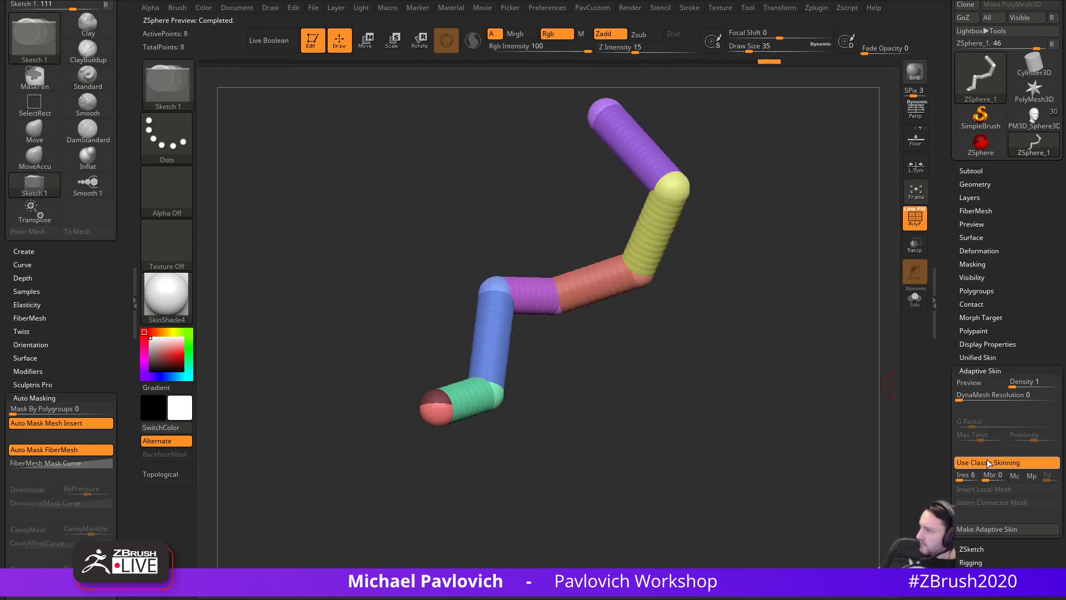
click(978, 384)
click(978, 385)
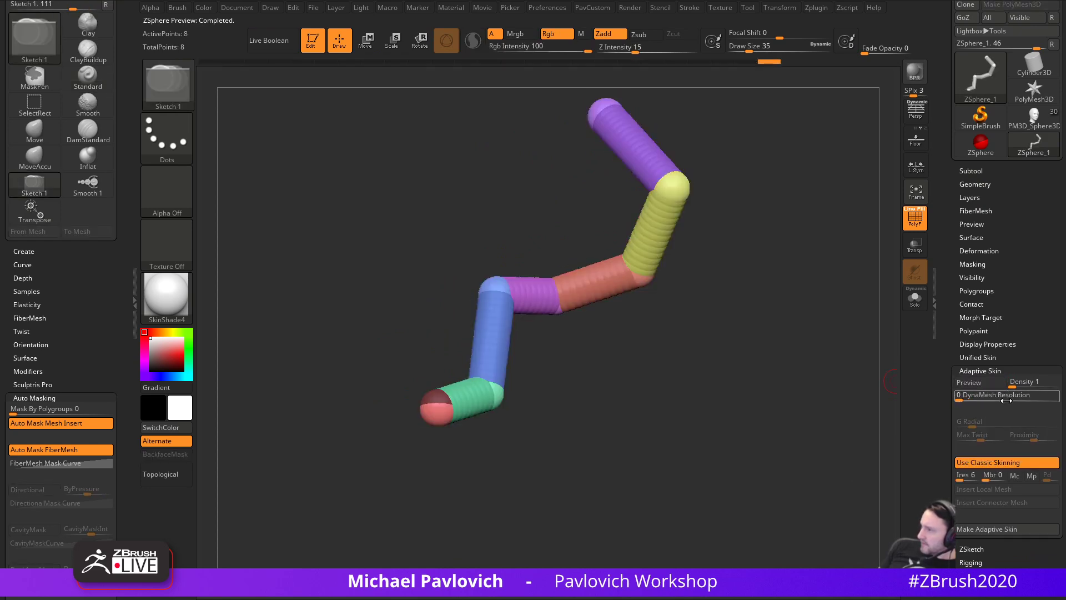
click(993, 464)
click(997, 384)
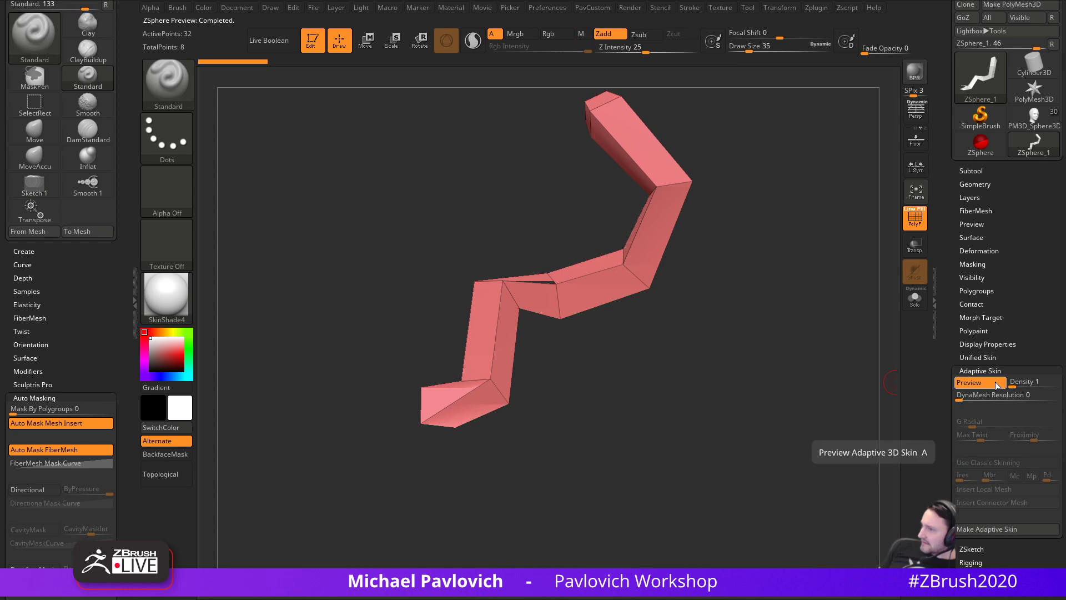
click(997, 385)
- Undo back to the root sphere and draw a new chain extending toward the upper right
mouse_move(787, 396)
mouse_down()
mouse_move(850, 389)
mouse_move(826, 388)
mouse_move(814, 356)
mouse_move(810, 370)
mouse_up()
key(ctrl+z)
key(ctrl+z)
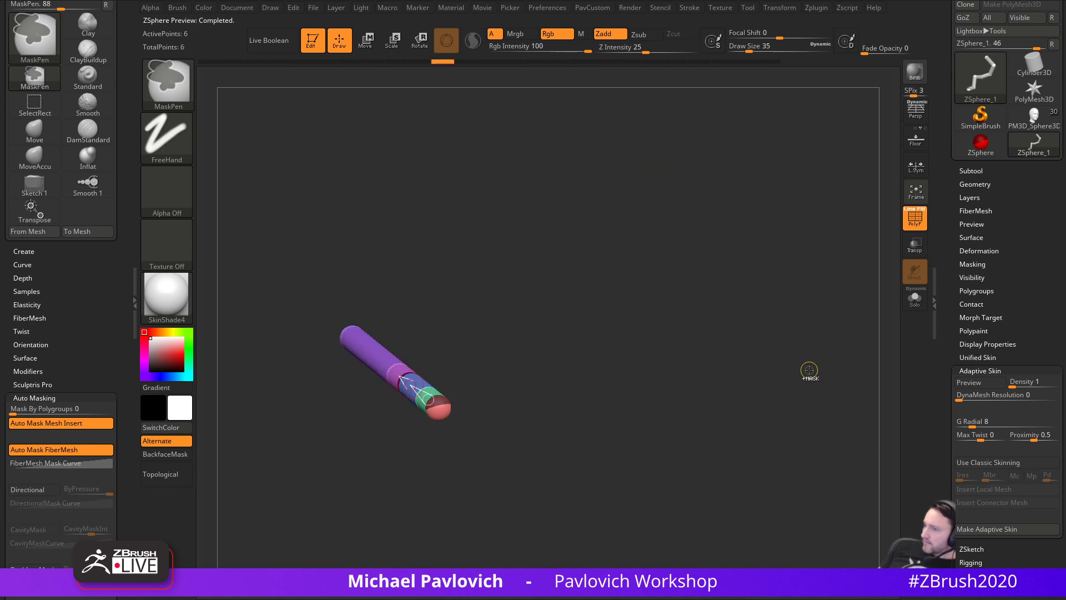
key(ctrl+z)
key(ctrl+z)
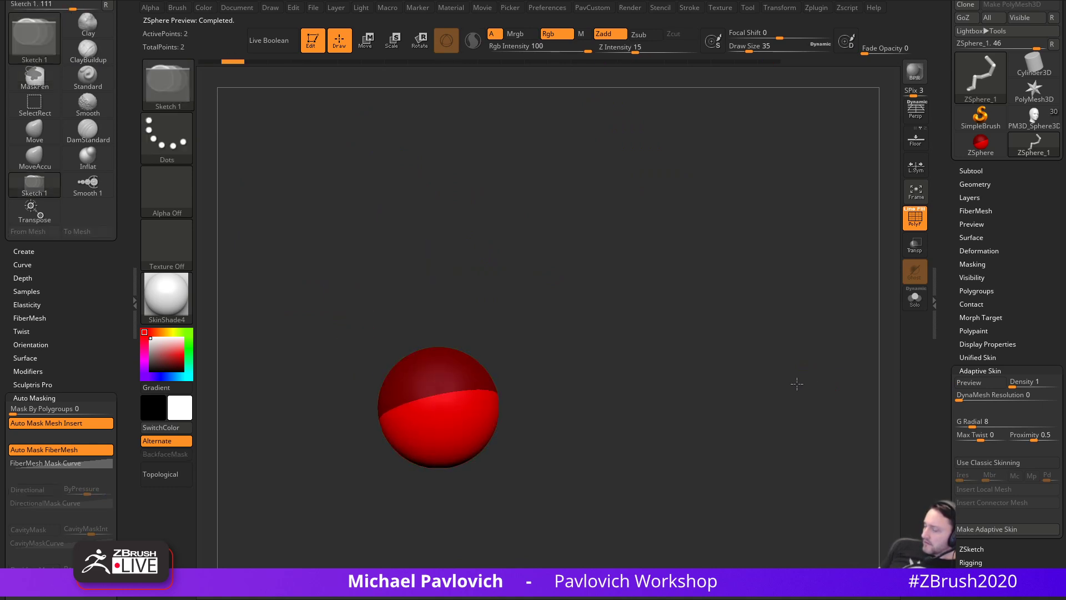
mouse_move(457, 398)
mouse_down()
mouse_move(473, 404)
mouse_move(642, 264)
mouse_move(820, 150)
mouse_up()
key(w)
alt+drag(741, 340, 710, 274)
drag(623, 283, 744, 190)
- Insert six joints evenly along the new chain
key(q)
click(488, 371)
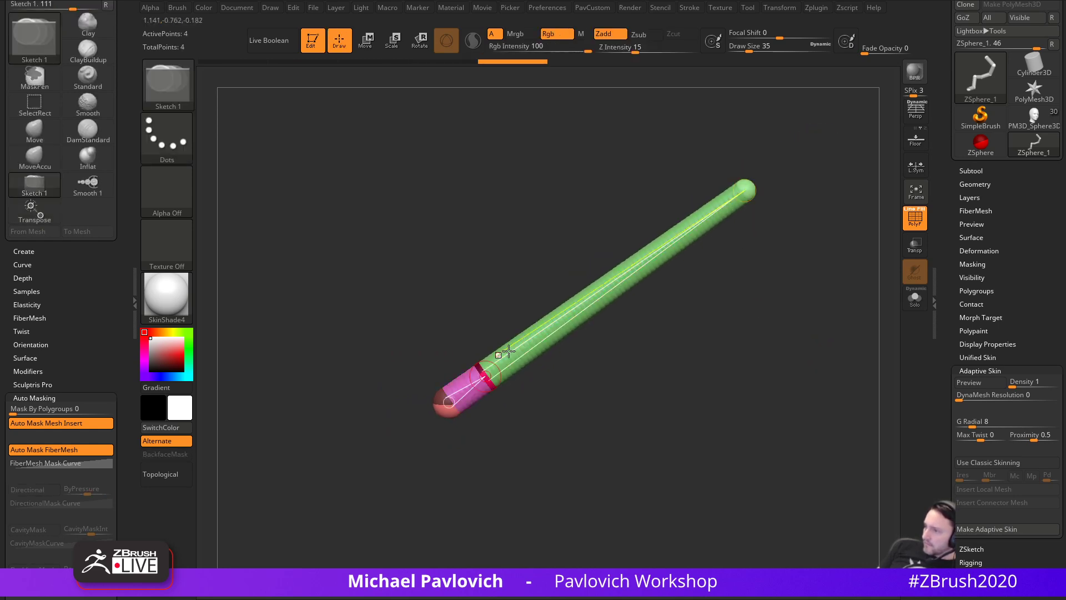
click(524, 346)
click(566, 315)
click(605, 288)
click(648, 254)
click(688, 227)
- Bend the chain's joints into a zigzag limb
key(w)
drag(489, 373, 502, 412)
drag(522, 348, 493, 347)
drag(545, 252, 512, 256)
drag(590, 218, 567, 202)
drag(618, 183, 602, 239)
drag(642, 293, 594, 315)
mouse_move(469, 287)
mouse_down()
mouse_move(361, 307)
mouse_move(389, 248)
mouse_move(471, 255)
mouse_up()
drag(595, 283, 722, 311)
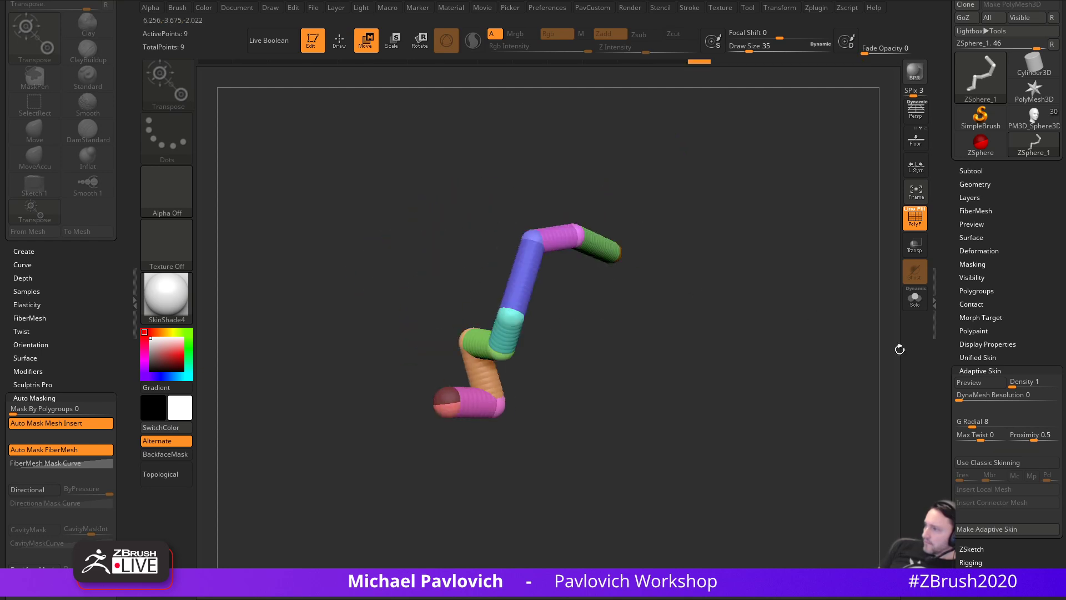
key(q)
- Compare adaptive and classic skin previews of the zigzag chain
click(980, 384)
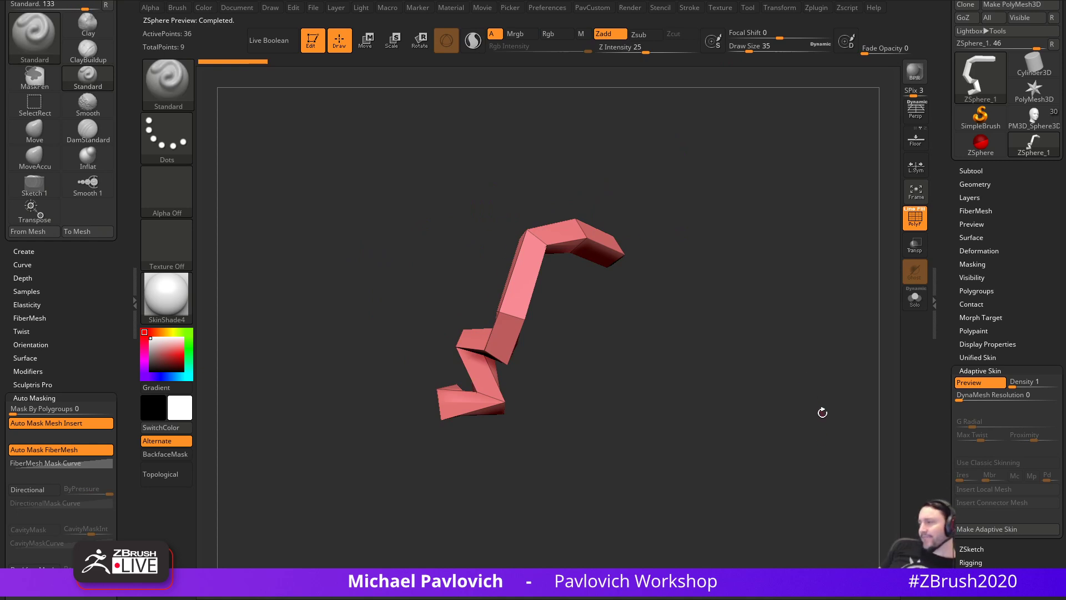
click(980, 382)
click(977, 464)
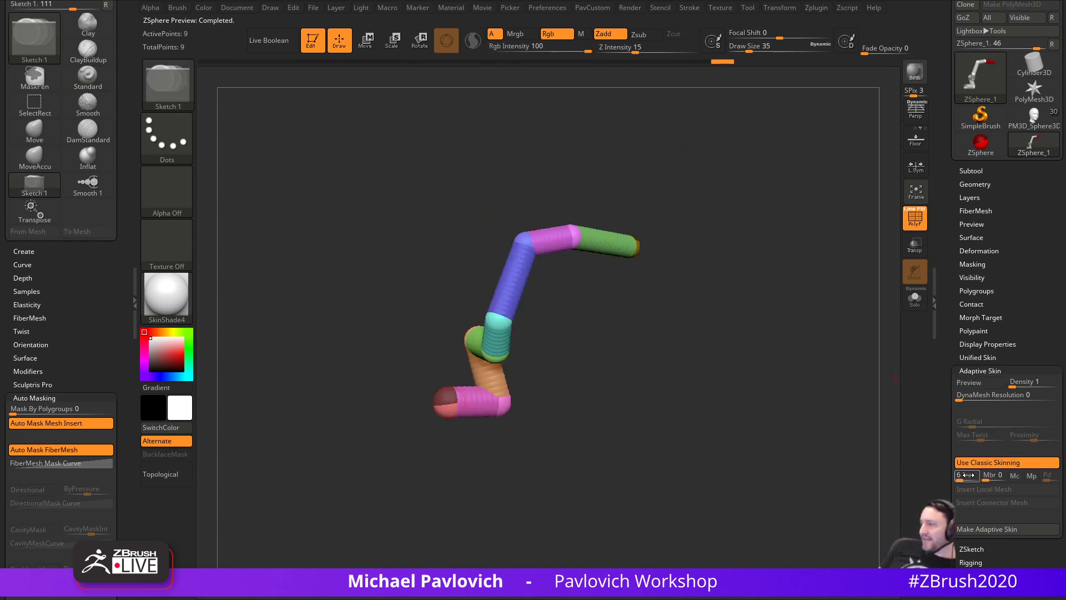
click(972, 383)
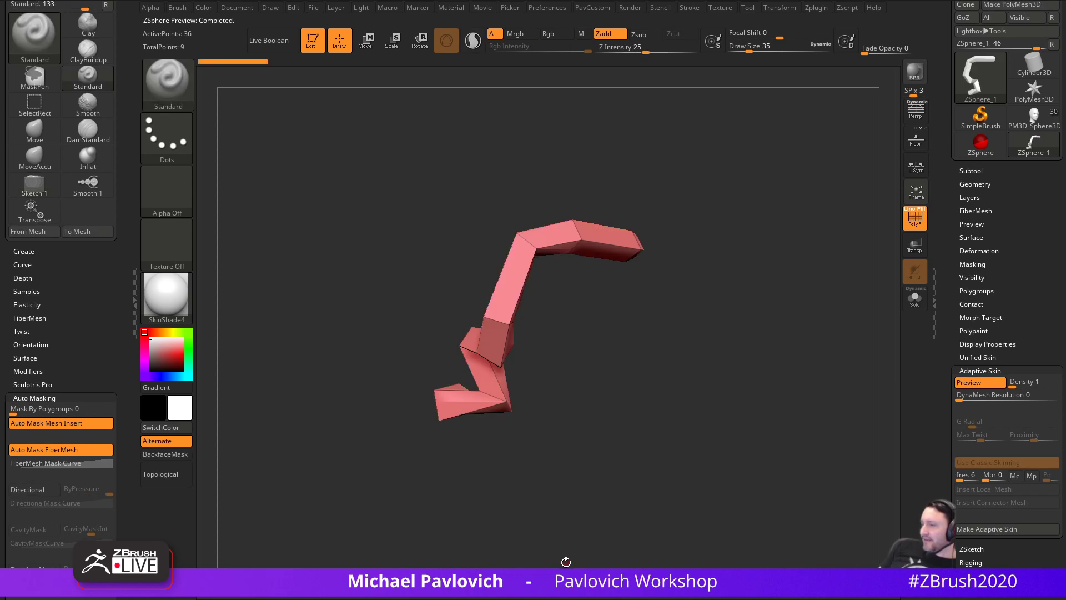
click(971, 386)
click(987, 461)
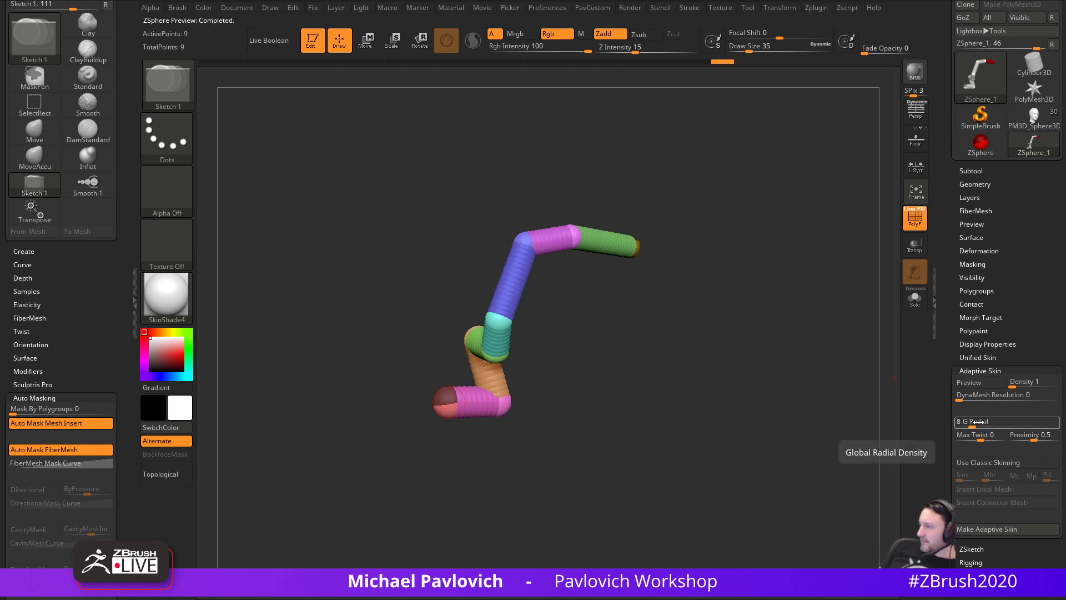
click(978, 385)
click(979, 386)
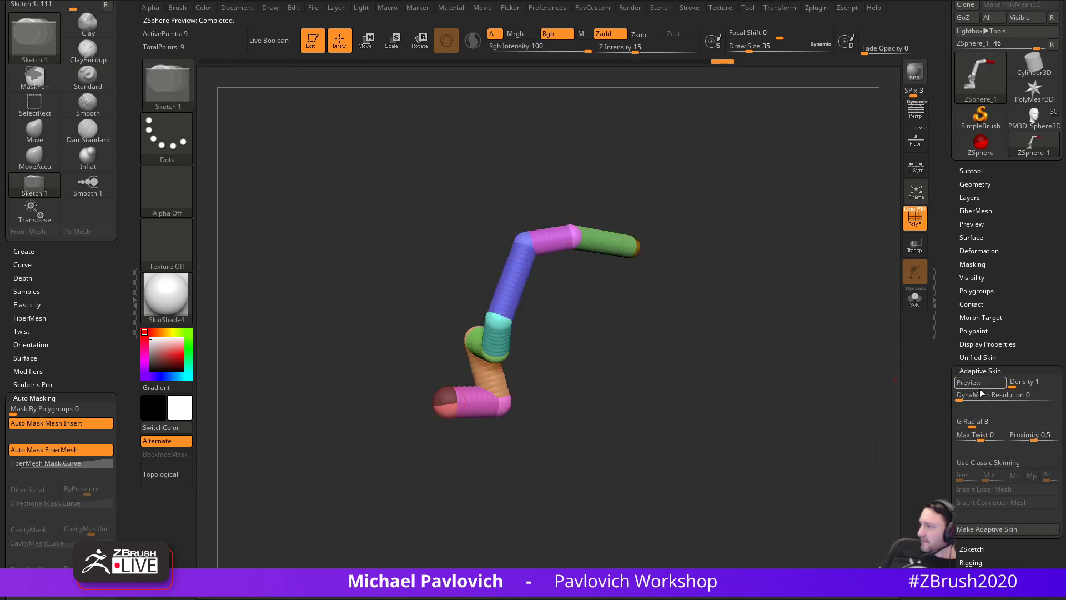
click(980, 385)
click(980, 384)
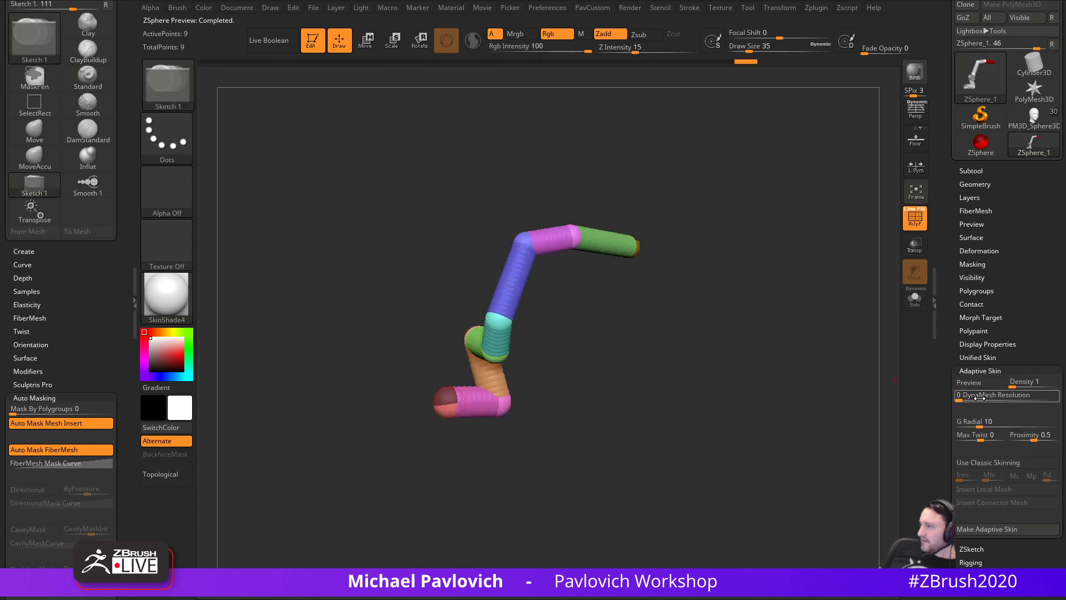
- Lower radial density to 9, preview the adaptive skin, then return to PM3D_Sphere3D_3
drag(979, 418, 978, 416)
click(978, 385)
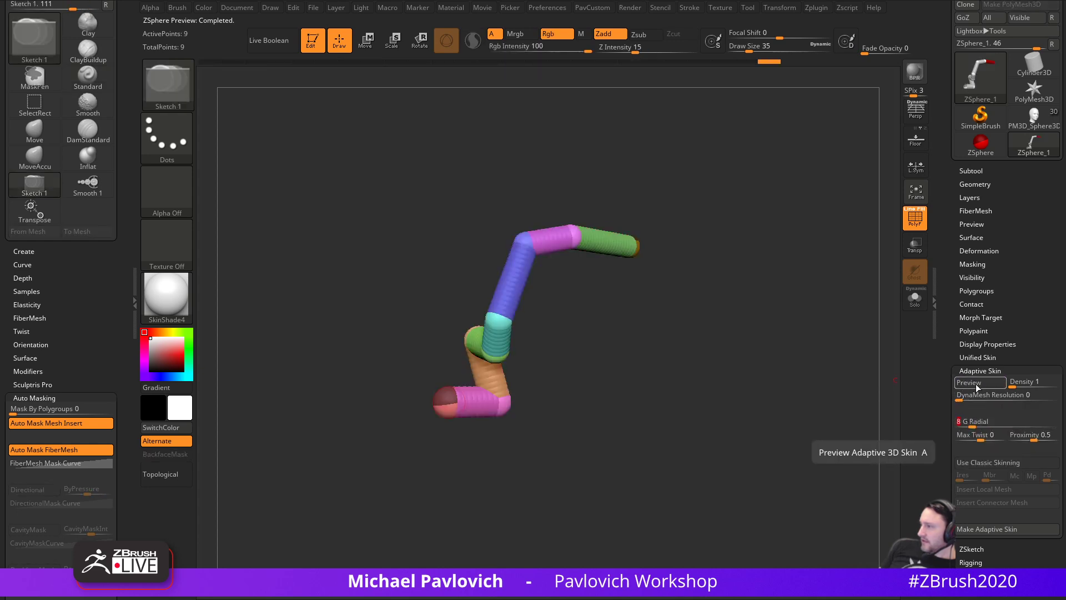
drag(795, 415, 815, 425)
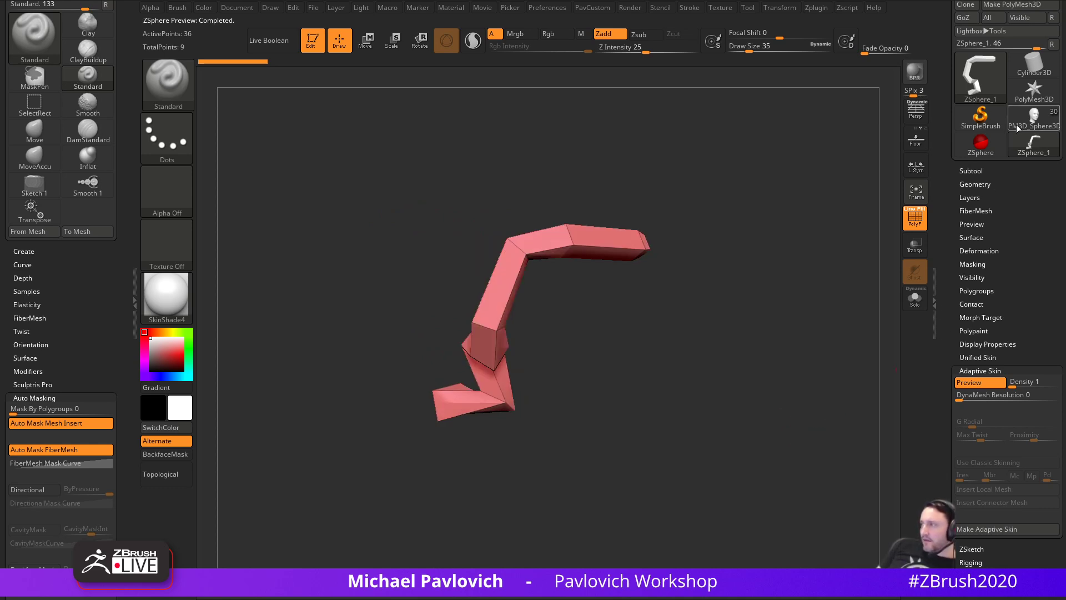
click(1018, 127)
scroll(945, 267, up, 3)
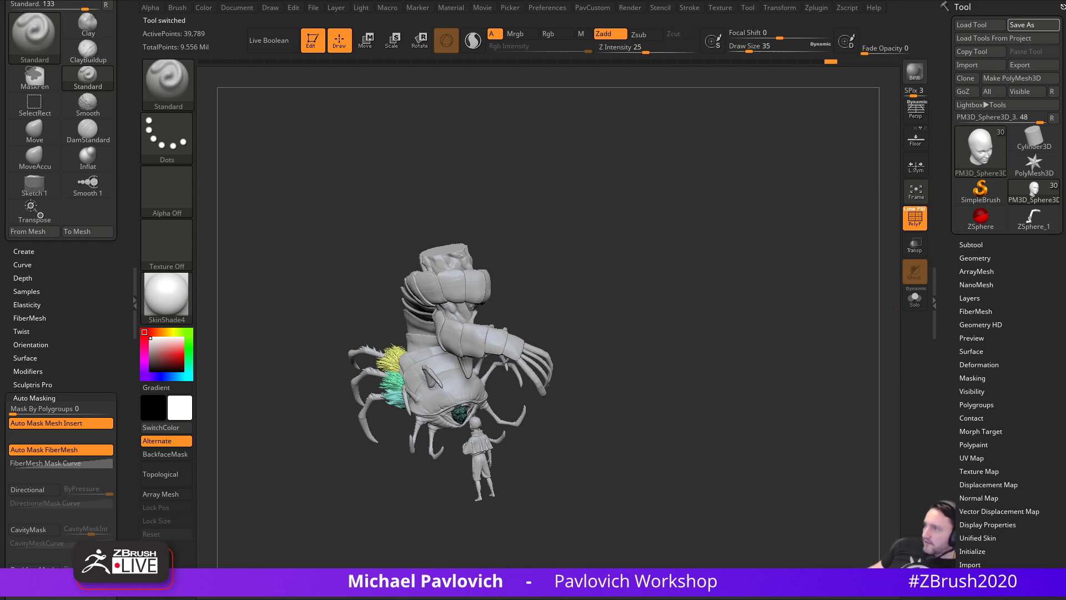
- Quit without saving, reopen, and draw a new ZSphere with the SkinShade4 material
key(alt+F4)
click(504, 285)
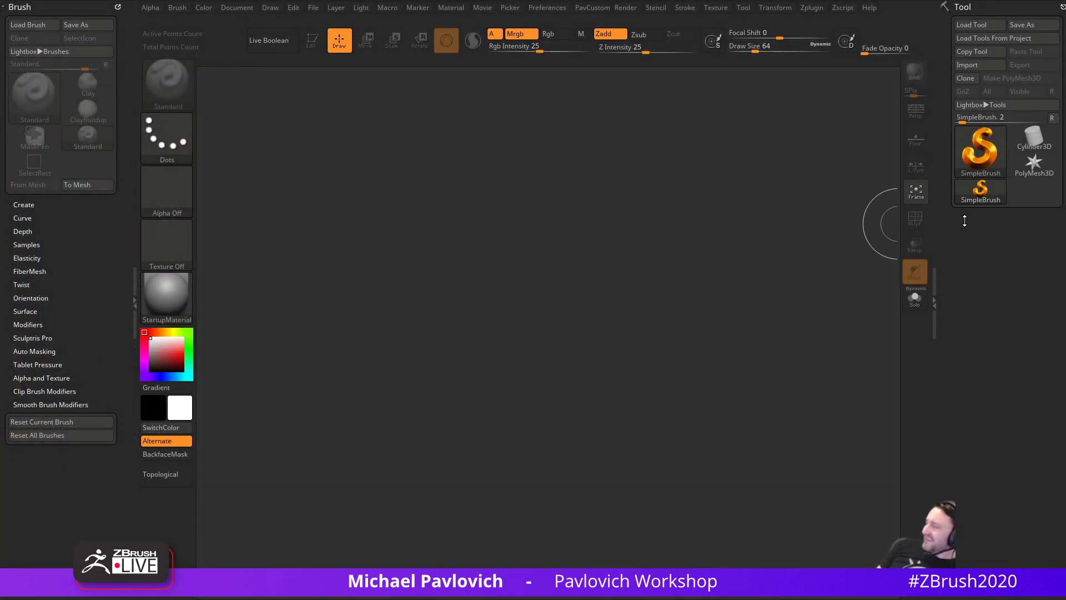
click(960, 168)
click(703, 227)
drag(491, 318, 506, 345)
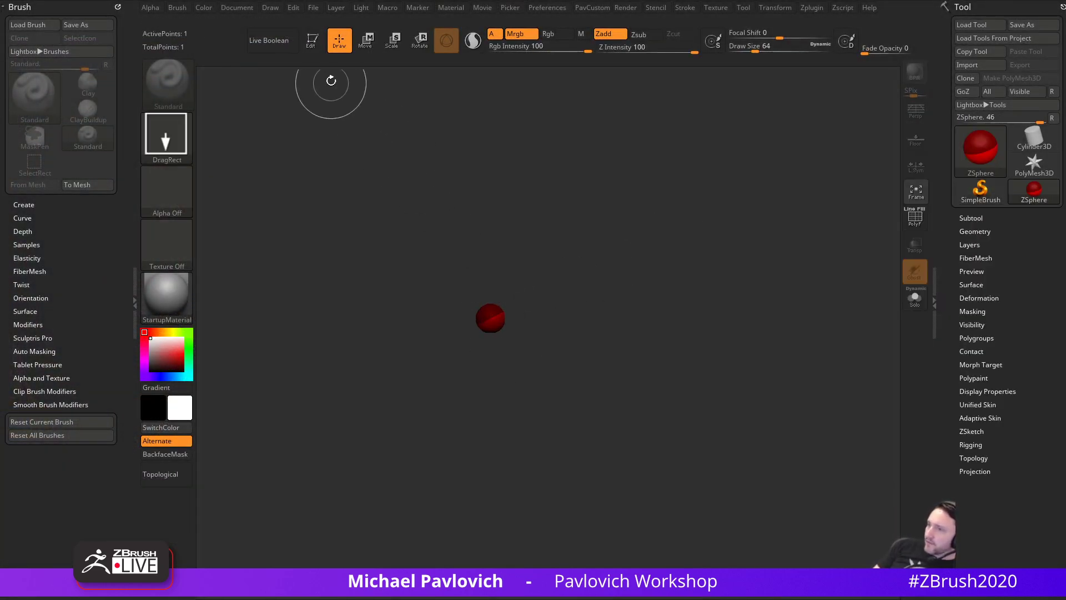
click(167, 297)
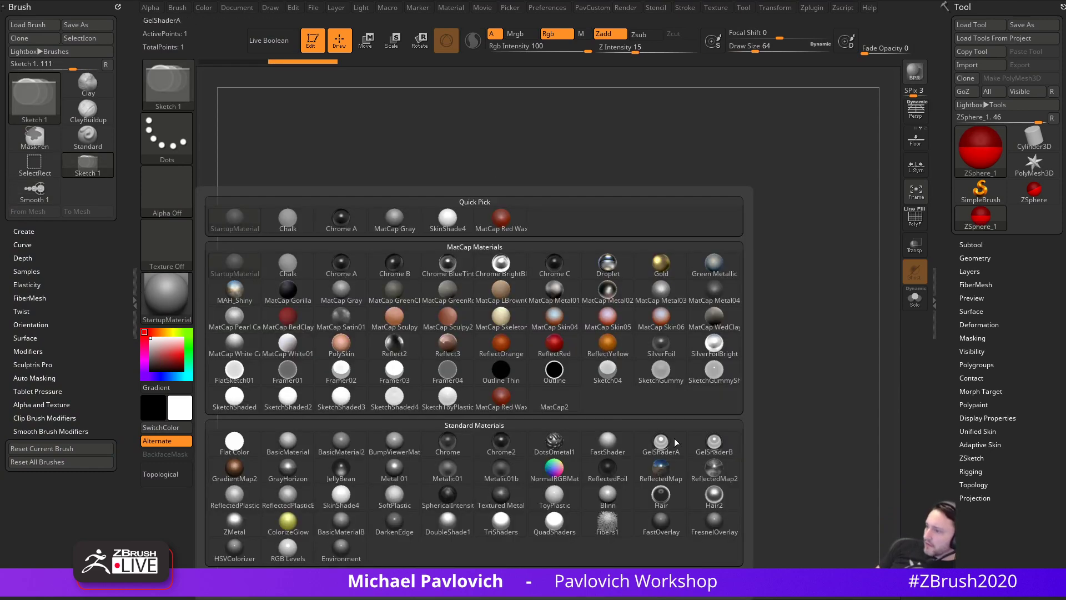
click(341, 496)
- Add a child sphere to the root and pull it out toward the upper right
drag(725, 291, 821, 119)
shift+click(435, 349)
key(w)
ctrl+right_drag(733, 252, 698, 241)
drag(655, 225, 660, 215)
- Insert five spheres along the link to make a seven-sphere chain
key(q)
click(471, 328)
click(521, 299)
click(554, 279)
click(596, 253)
click(631, 232)
- Move the chain's spheres to bend it into a zigzag
key(w)
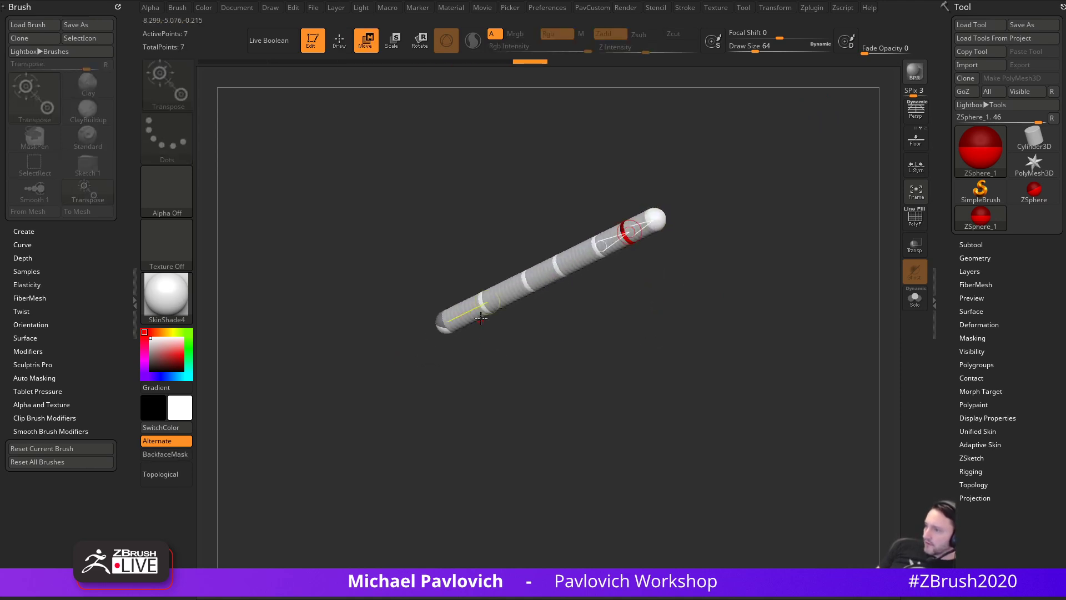
drag(529, 281, 512, 337)
drag(488, 302, 446, 325)
drag(543, 311, 474, 299)
drag(581, 287, 507, 233)
right_drag(552, 240, 590, 237)
drag(611, 241, 571, 179)
drag(636, 221, 548, 312)
drag(570, 182, 553, 244)
ctrl+right_drag(660, 278, 658, 293)
- Set Adaptive Skin density to 1 and DynaMesh resolution to 0
key(q)
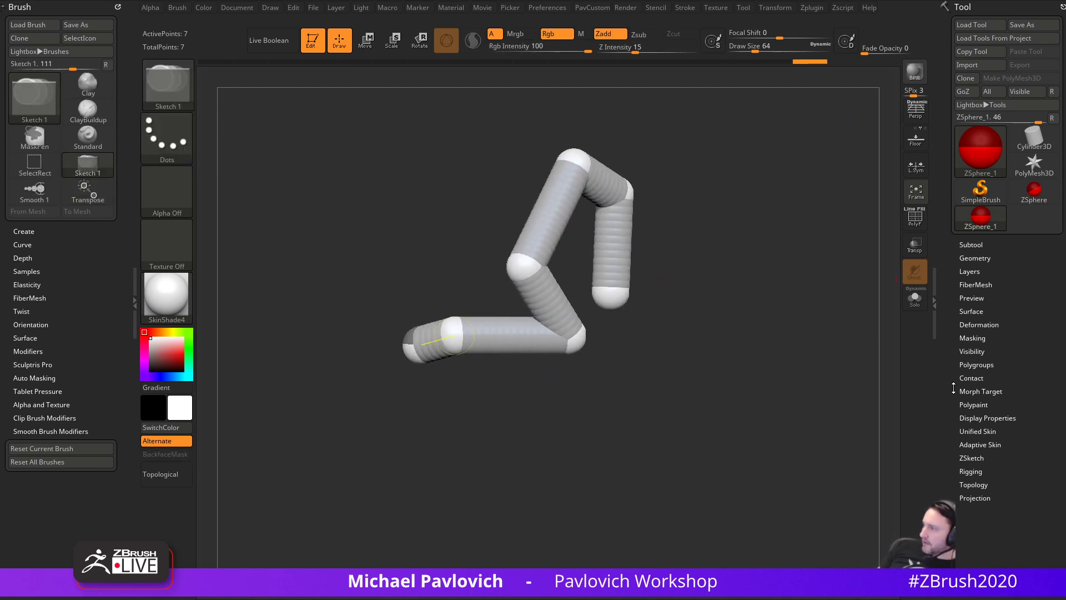
drag(946, 433, 947, 401)
shift+click(974, 412)
drag(962, 451, 962, 396)
drag(1015, 368, 953, 384)
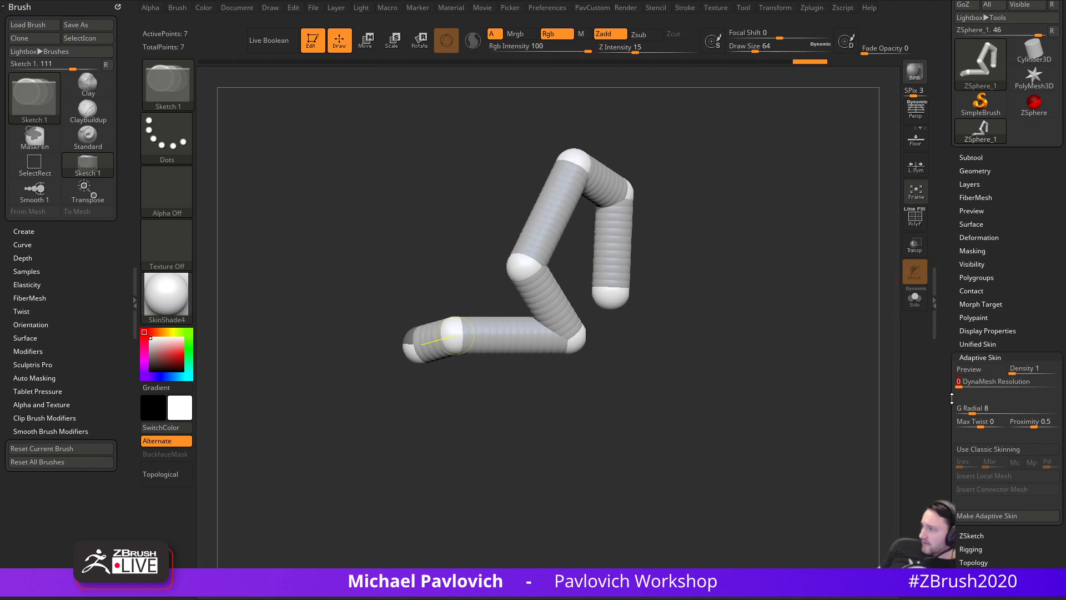
- Preview the zigzag chain as an adaptive skin with PolyF wireframe and brush size 90
click(979, 370)
click(915, 218)
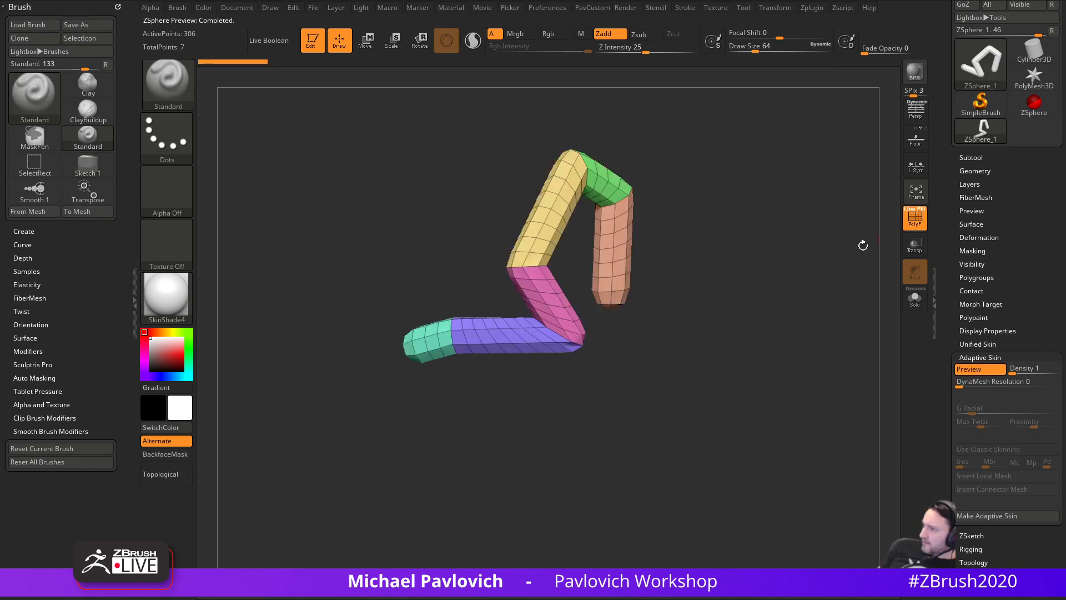
mouse_move(771, 363)
mouse_down()
mouse_move(762, 360)
mouse_move(785, 368)
mouse_up()
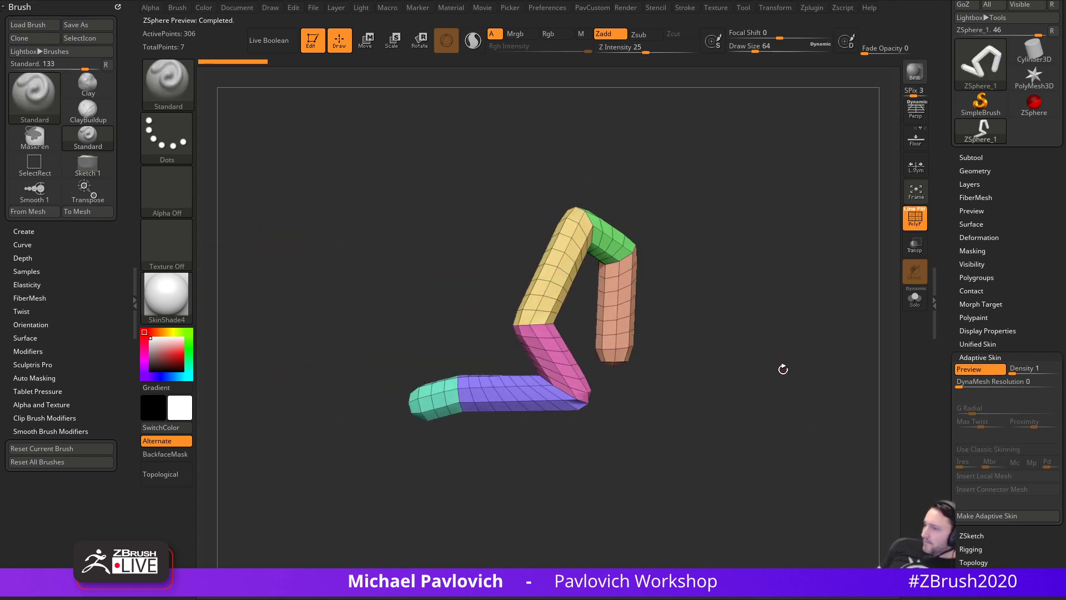
key(s)
drag(667, 369, 698, 364)
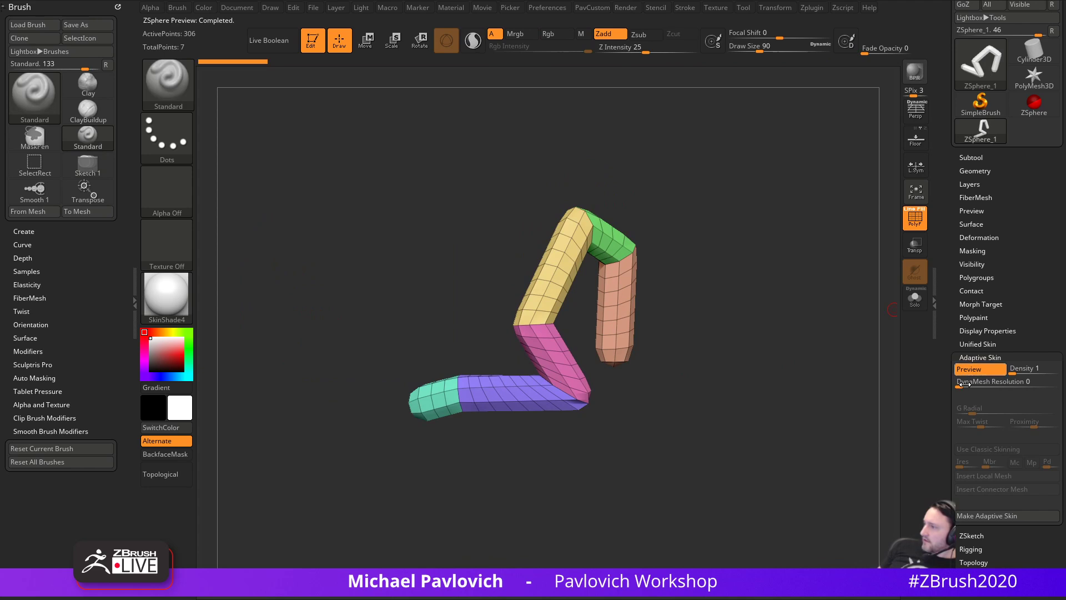
- Make the adaptive skin into a mesh and select the new Skin_ZSphere_1 subtool
click(973, 517)
click(988, 156)
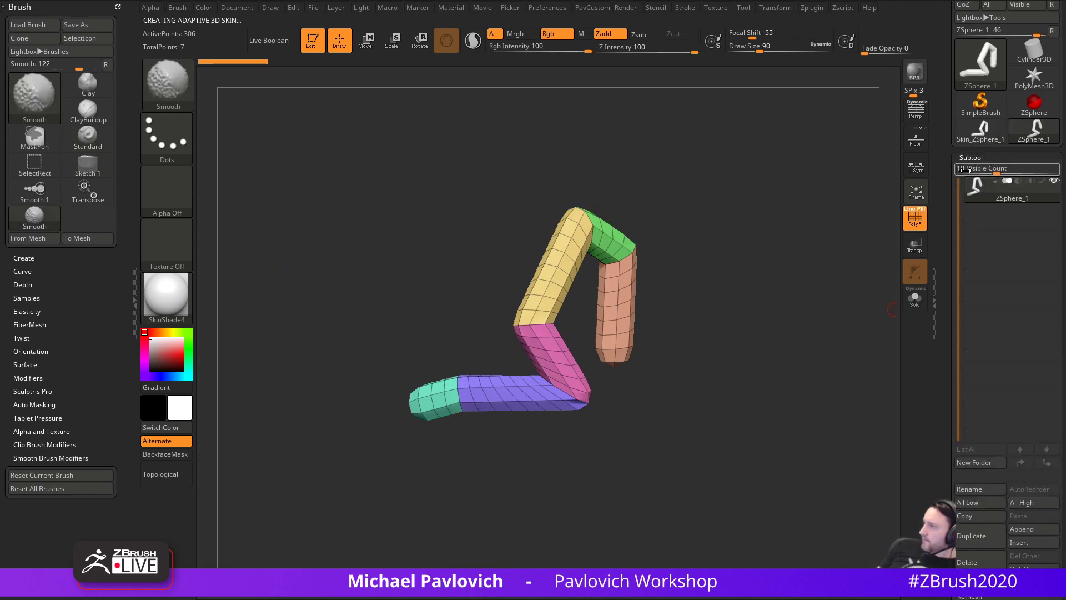
click(983, 132)
alt+drag(760, 302, 799, 328)
drag(799, 327, 825, 333)
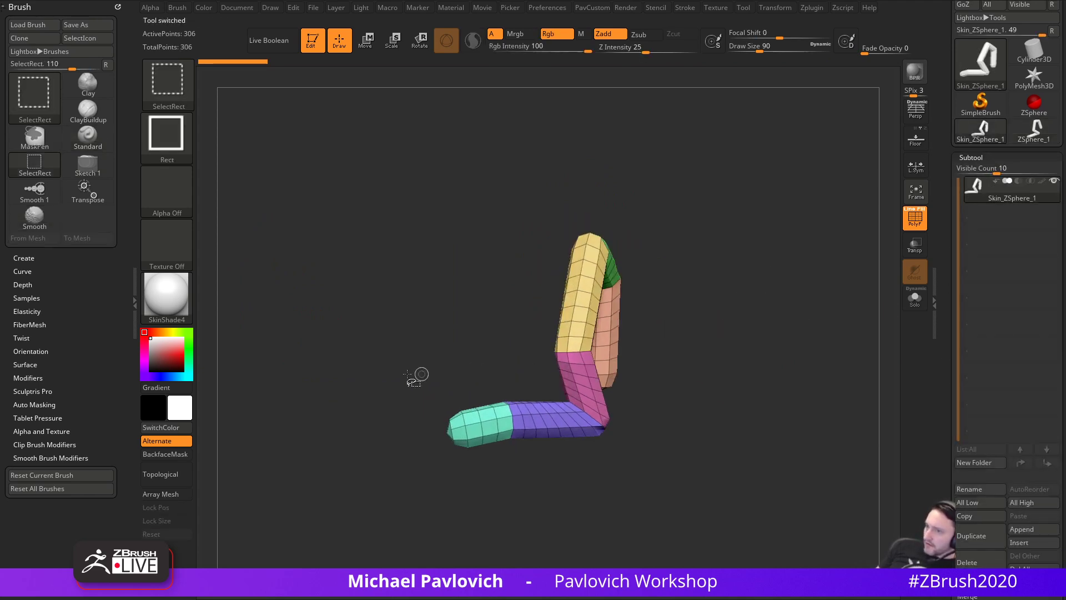
- Hide the cyan end of the skin mesh with the SelectLasso brush
click(167, 106)
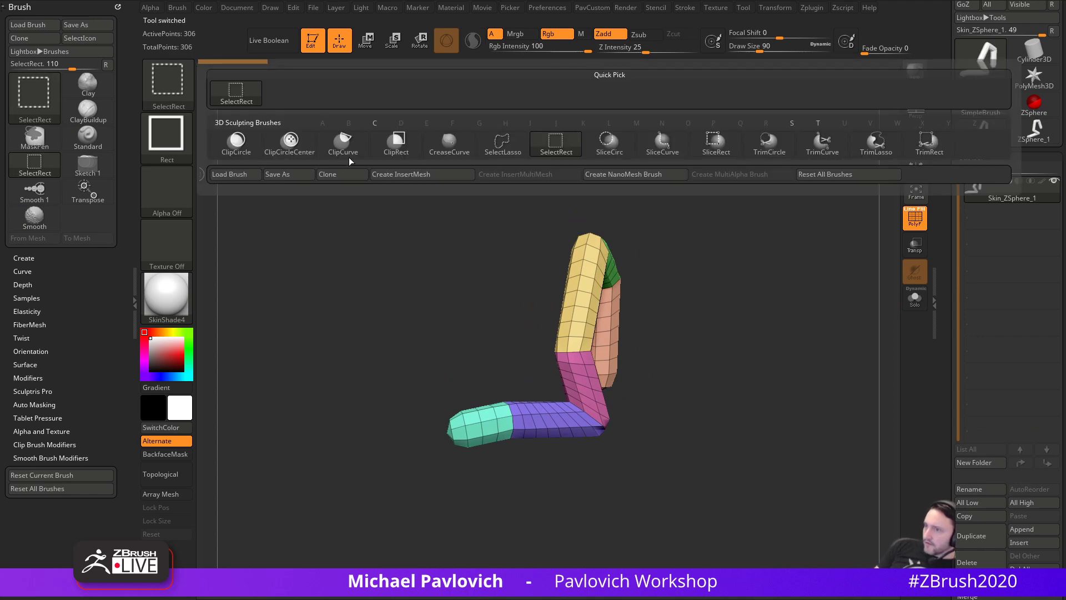
click(502, 143)
mouse_move(444, 388)
ctrl+shift+mouse_down()
mouse_move(466, 469)
mouse_move(439, 397)
ctrl+shift+mouse_up()
mouse_move(788, 348)
mouse_down()
mouse_move(639, 392)
mouse_move(699, 373)
mouse_up()
- Delete the hidden polygons and set ZModeler to the PolyGroup polyloop action
key(z)
click(758, 214)
mouse_move(761, 258)
alt+mouse_down()
mouse_move(818, 279)
mouse_move(788, 310)
mouse_move(651, 339)
alt+mouse_up()
key(b)
key(z)
key(m)
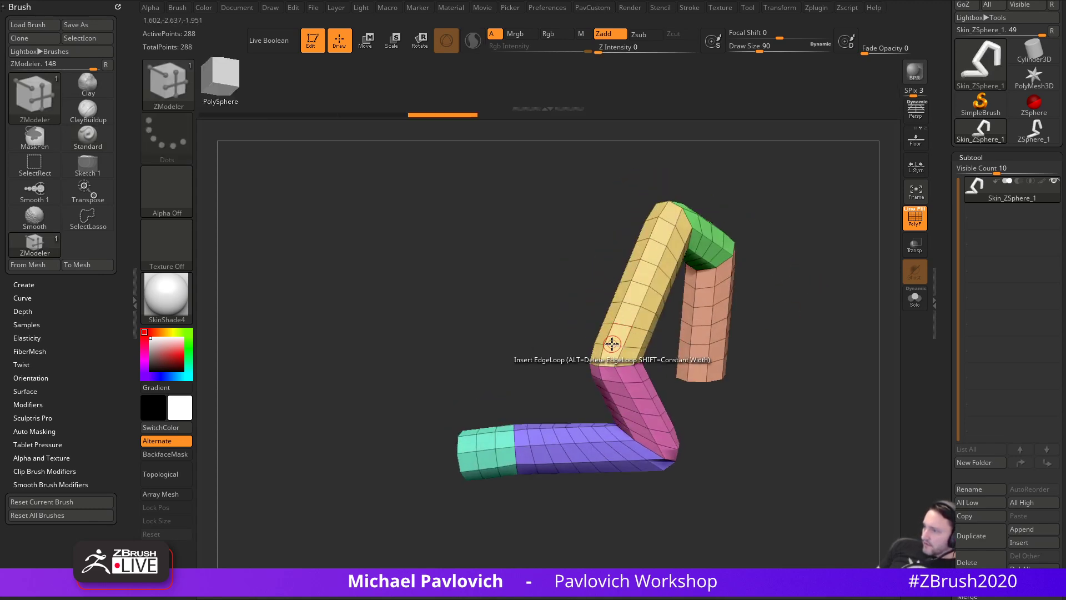
key(space)
click(579, 377)
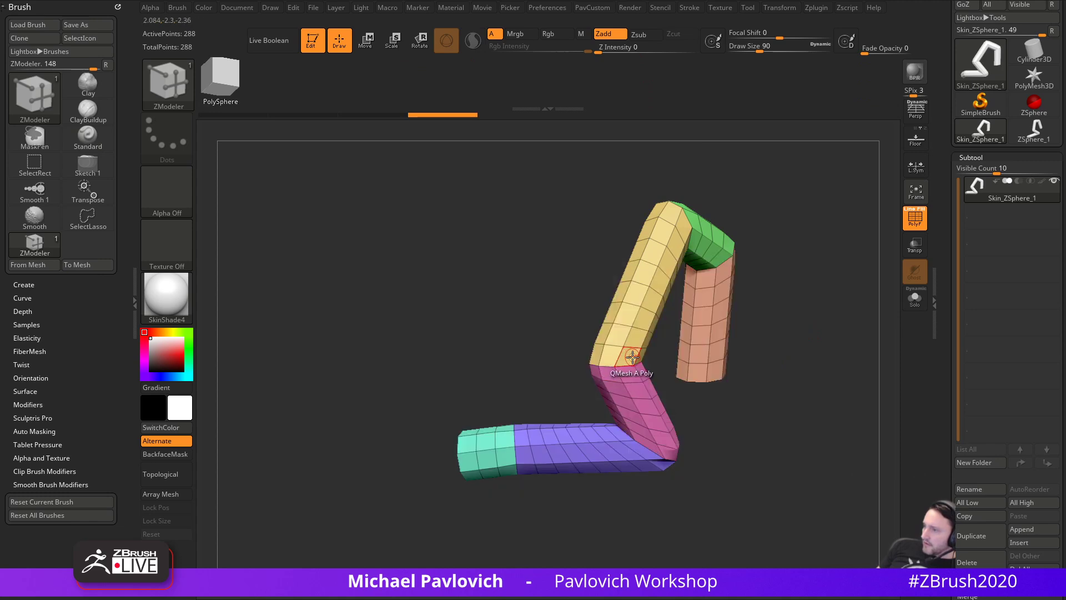
- Polygroup the front loop and adjacent strip, isolate them, then unhide everything
click(615, 347)
drag(554, 347, 602, 345)
click(601, 344)
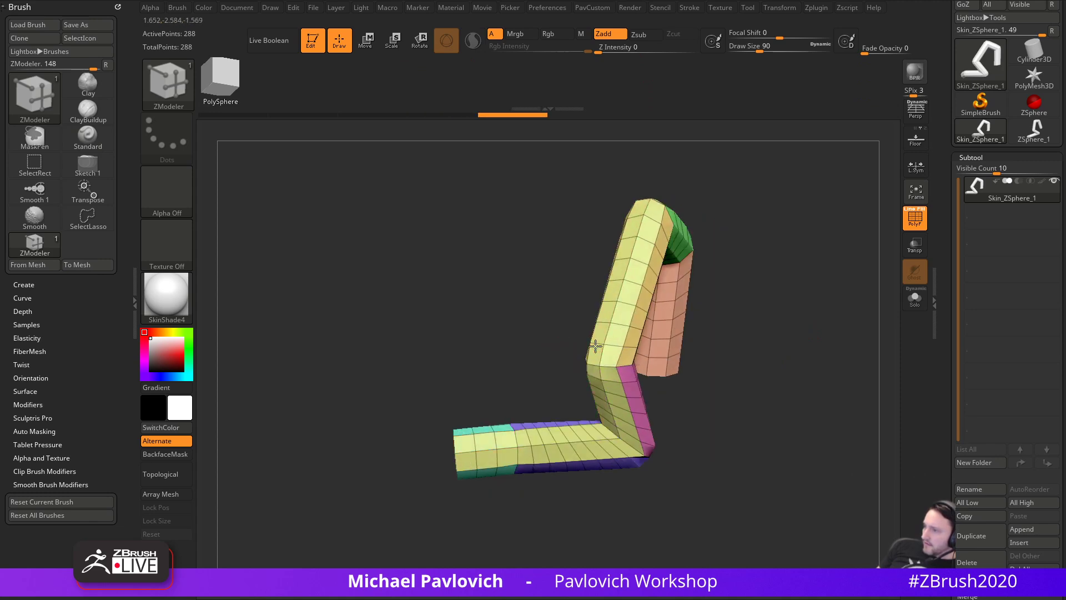
ctrl+shift+click(604, 341)
drag(777, 329, 731, 336)
ctrl+shift+click(732, 336)
alt+drag(841, 300, 812, 298)
- Merge all polygroups into one and apply Polish By Features
key(grave)
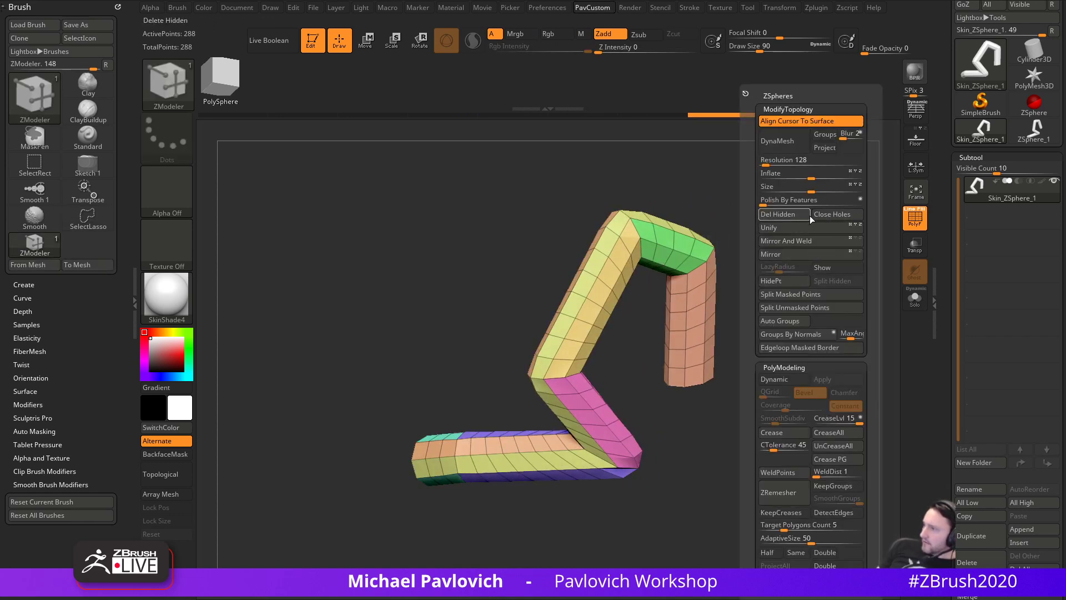
key(ctrl+w)
click(769, 200)
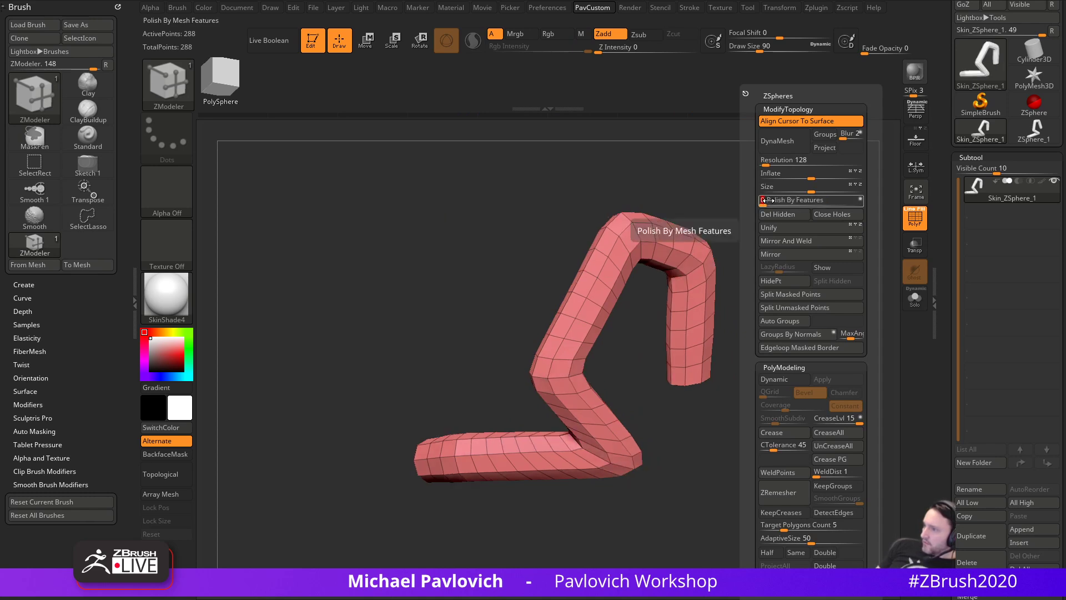
- Regroup two polyloops orange and green, then hide the red polygroup
drag(739, 323, 624, 397)
click(561, 319)
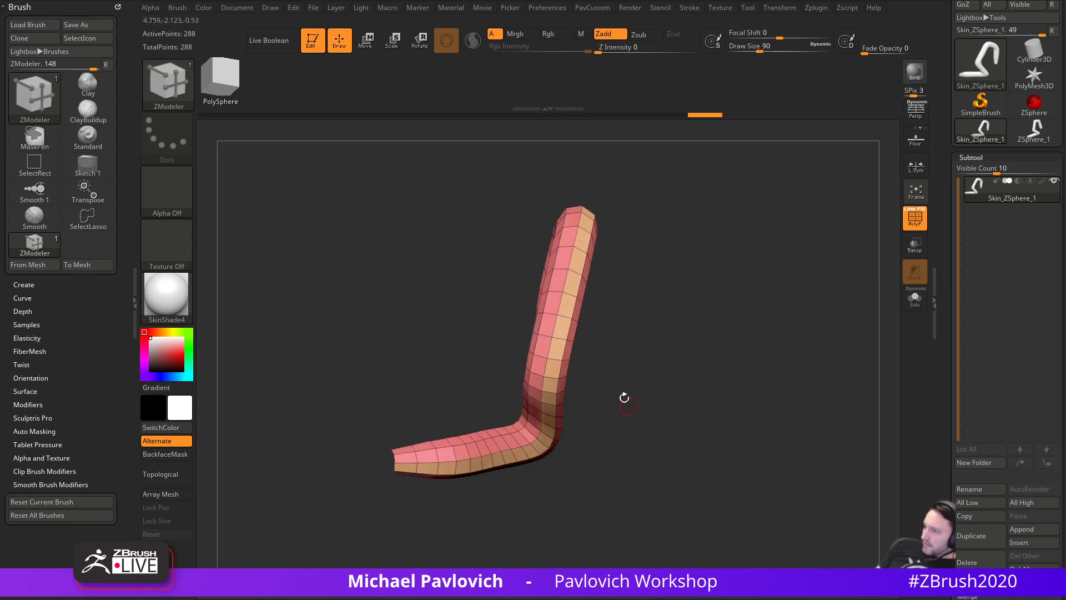
click(548, 315)
key(alt)
ctrl+shift+double_click(579, 306)
- Delete the hidden red polygroup and create edge curves with Stroke > Curve Functions > Frame Mesh
key(5)
click(692, 218)
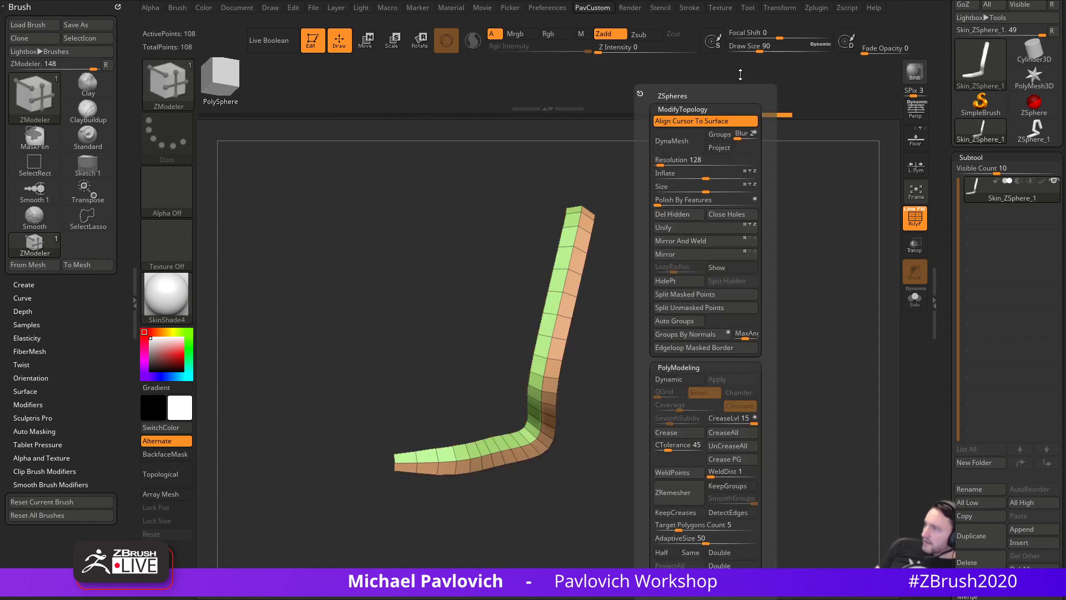
click(690, 7)
click(709, 230)
click(725, 296)
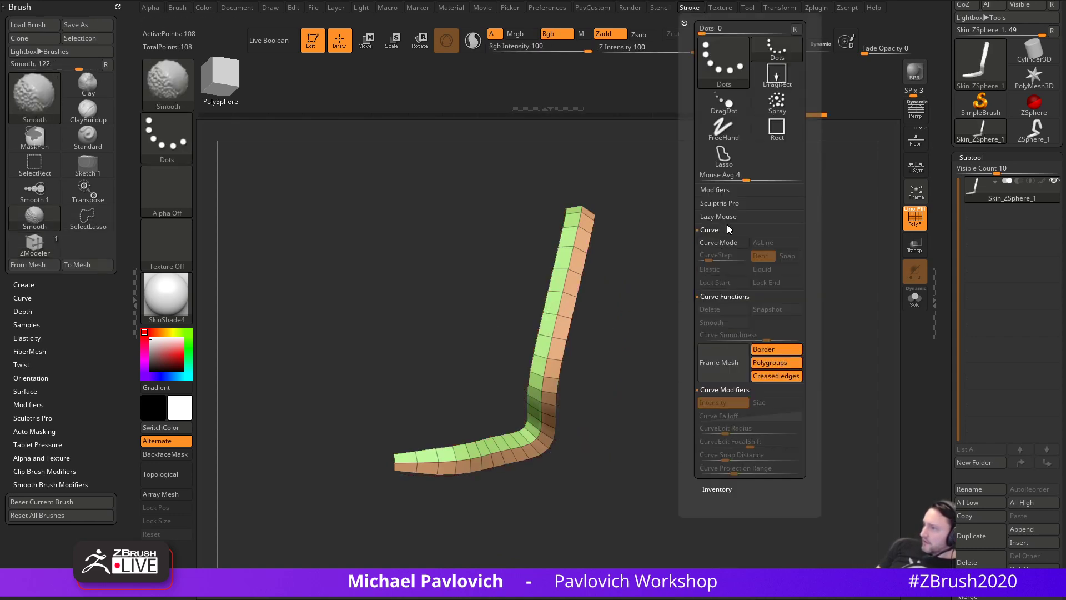
click(744, 363)
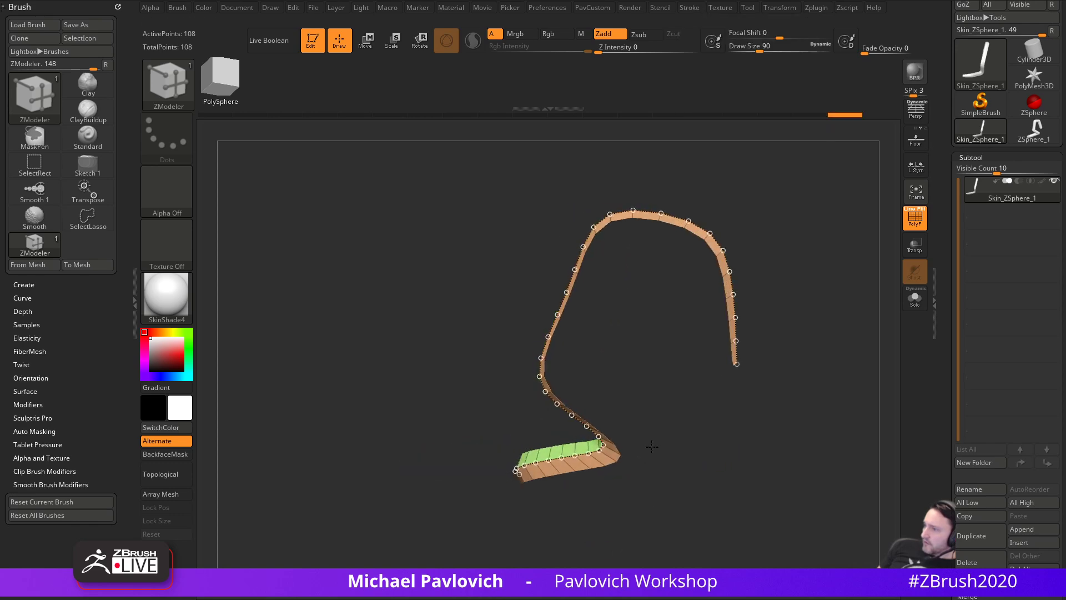
- Run IMM Curve Bracelet Link inserts along the curves, resize them, then undo the links
key(b)
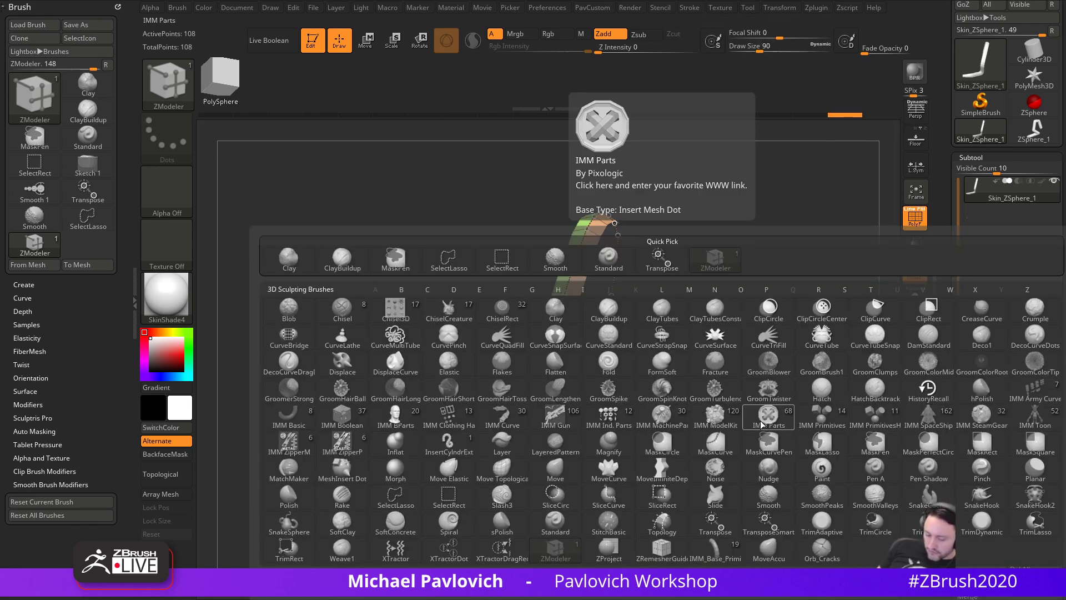
click(502, 418)
key(m)
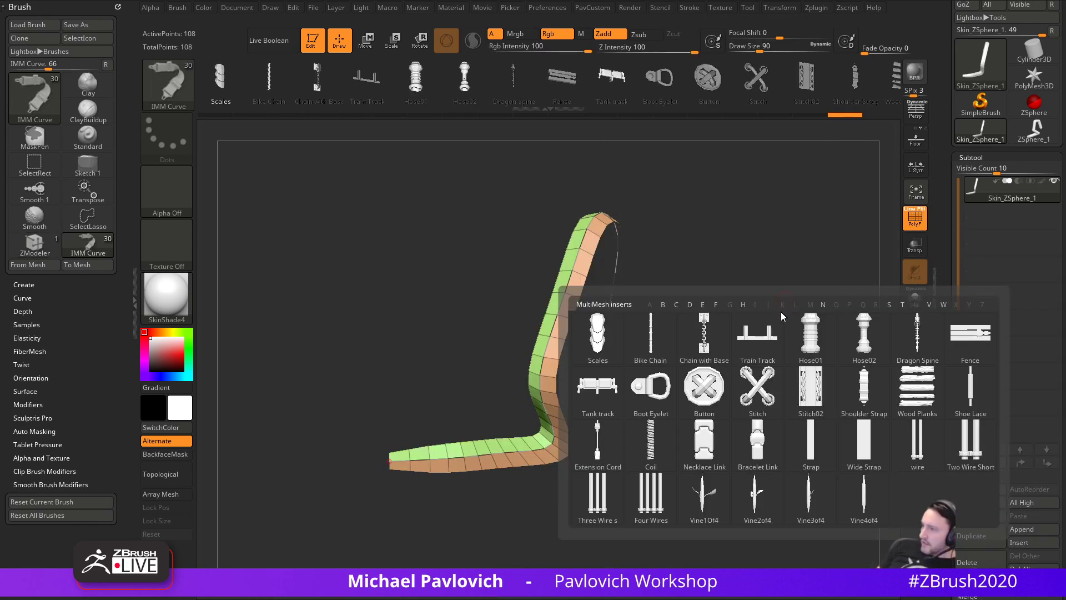
click(755, 454)
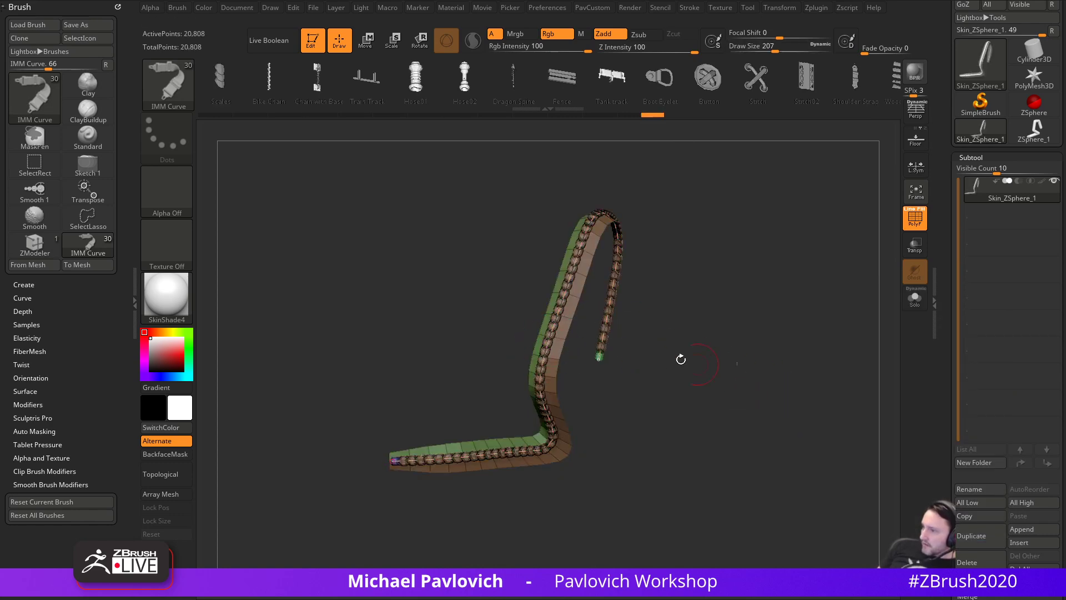
click(553, 331)
mouse_move(800, 392)
mouse_down()
mouse_move(767, 392)
mouse_move(771, 406)
mouse_up()
key(s)
key(ctrl+z)
key(ctrl+z)
key(s)
key(ctrl+z)
- Set the Draw Size to 108 and orbit the bent strip from different angles
key(s)
drag(772, 406, 779, 406)
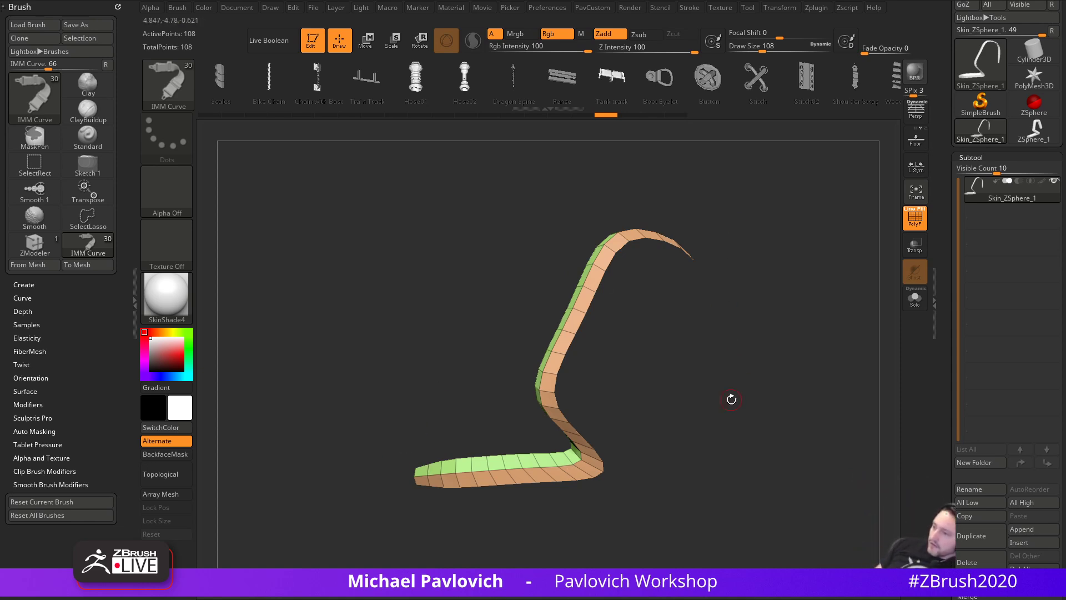
drag(736, 391, 790, 368)
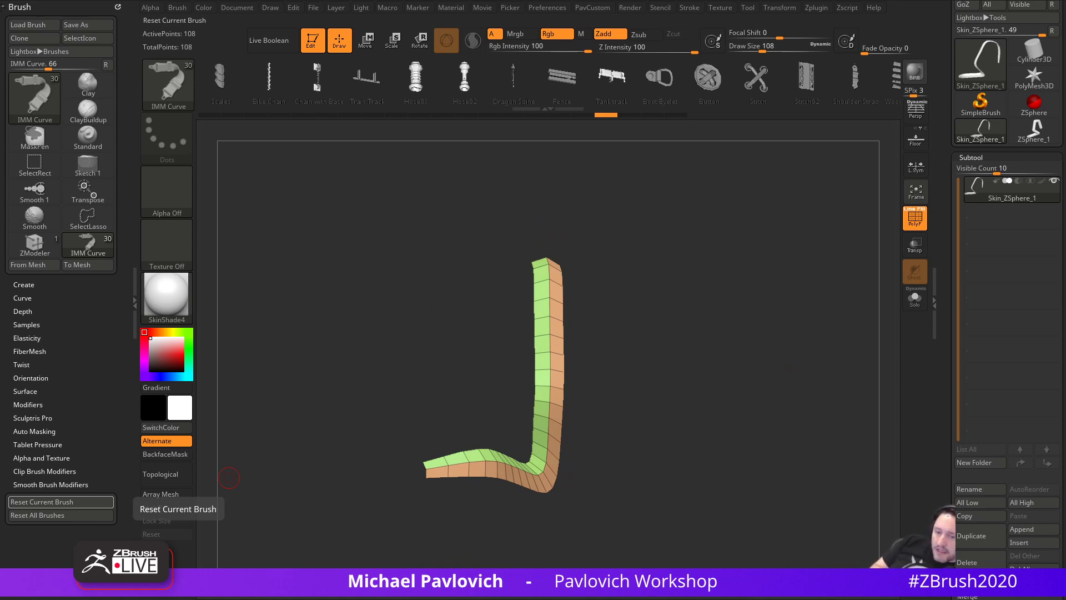
mouse_move(612, 223)
mouse_down()
mouse_move(633, 302)
mouse_move(667, 345)
mouse_move(733, 288)
mouse_up()
- Raise the Draw Size to 187 and bring the YouTube browser window over ZBrush
key(s)
key(s)
key(s)
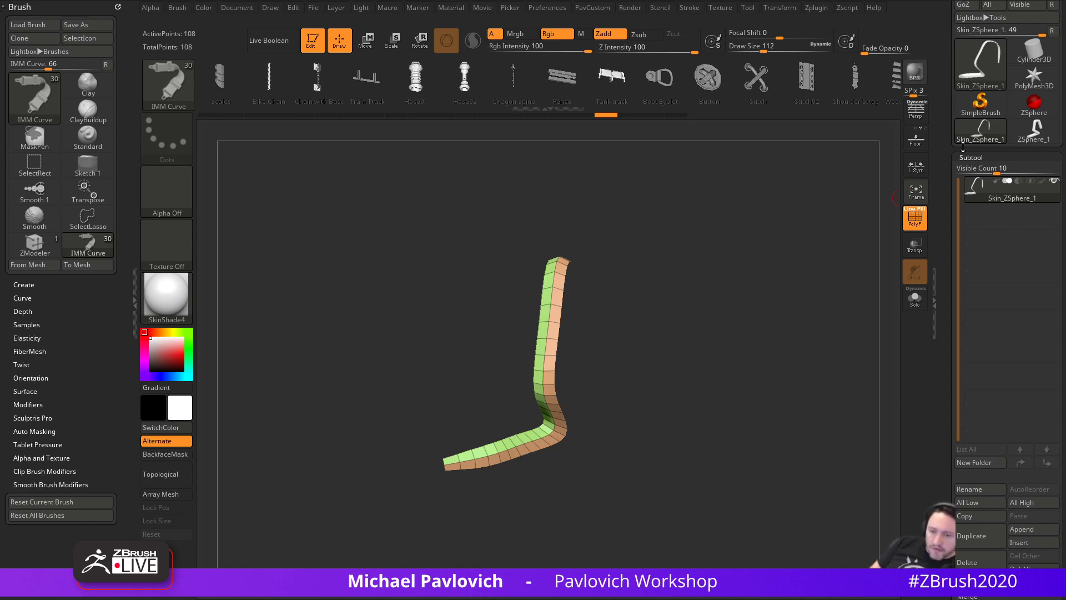
drag(750, 298, 891, 310)
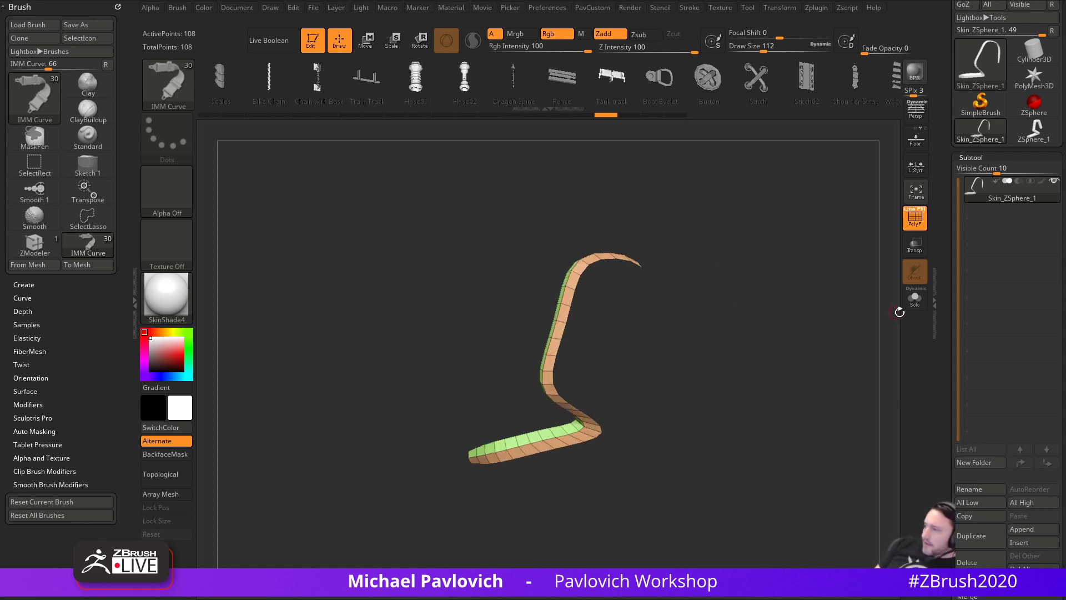
drag(840, 240, 774, 308)
key(s)
key(s)
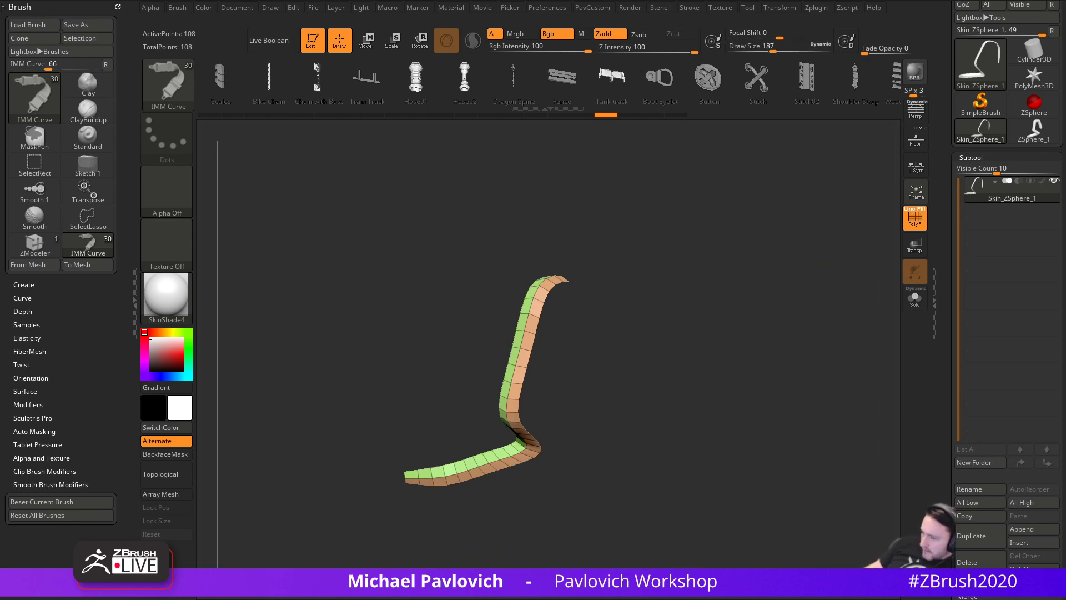
drag(624, 599, 620, 1)
- Open the YouTube channel's Playlists page
click(172, 92)
scroll(372, 234, up, 3)
click(415, 263)
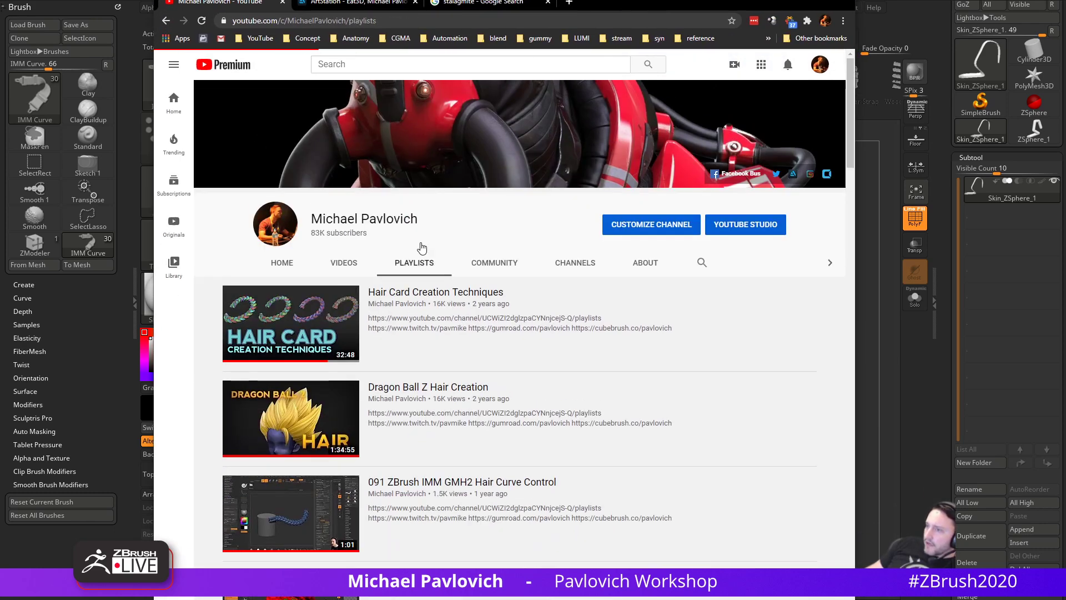
- Return to the ArtStation portfolio and open the ZBrush Summit 2018 artwork page
key(ctrl+Tab)
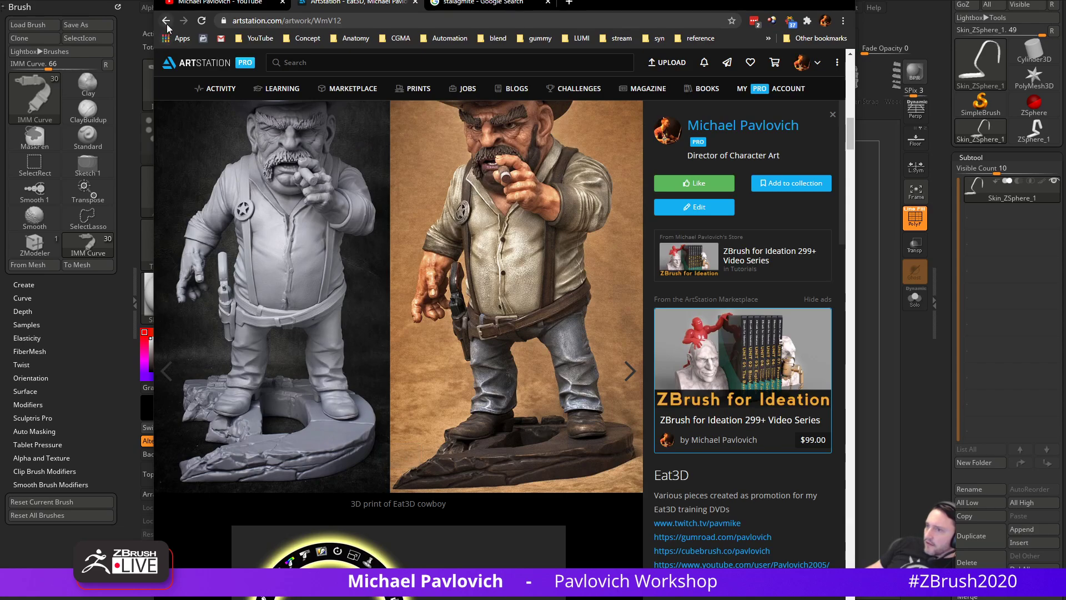
key(alt+Left)
scroll(437, 230, up, 12)
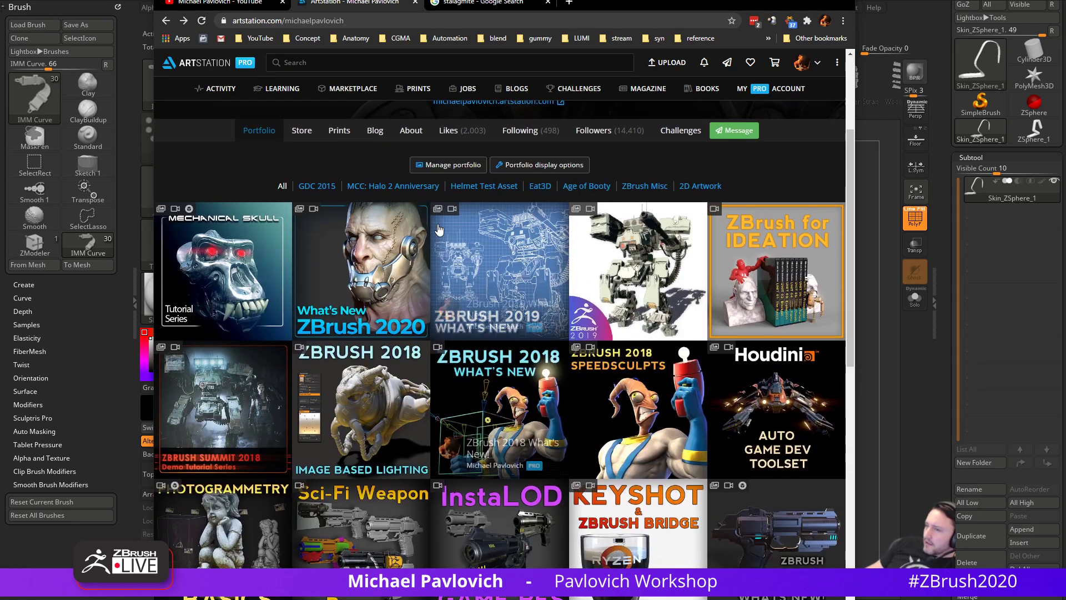
click(222, 417)
click(407, 21)
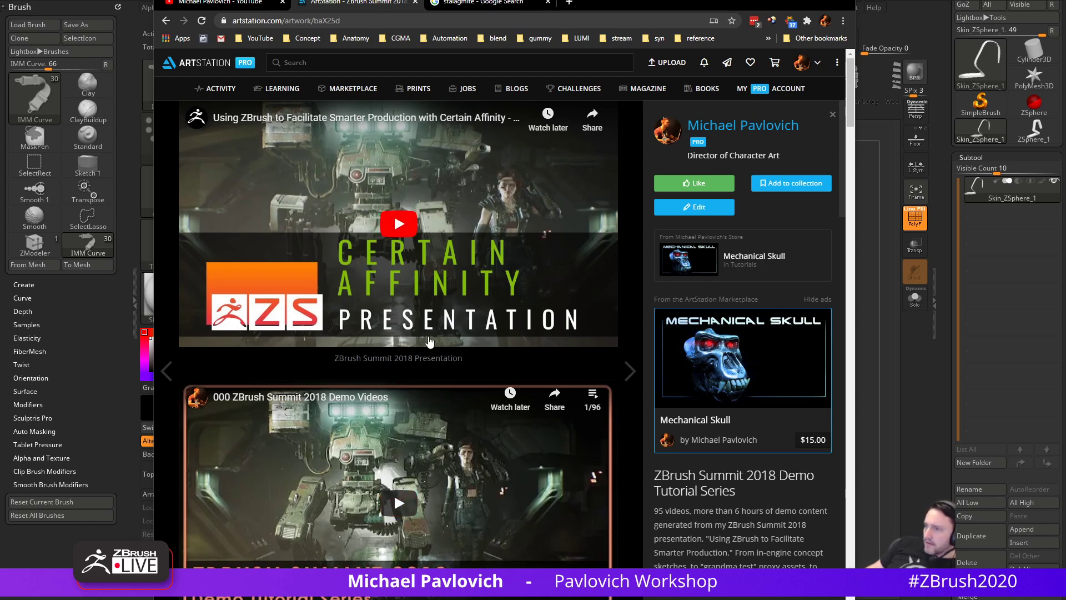
- Play the Summit presentation muted and pause it on the curve strips demo at 34:55
click(401, 226)
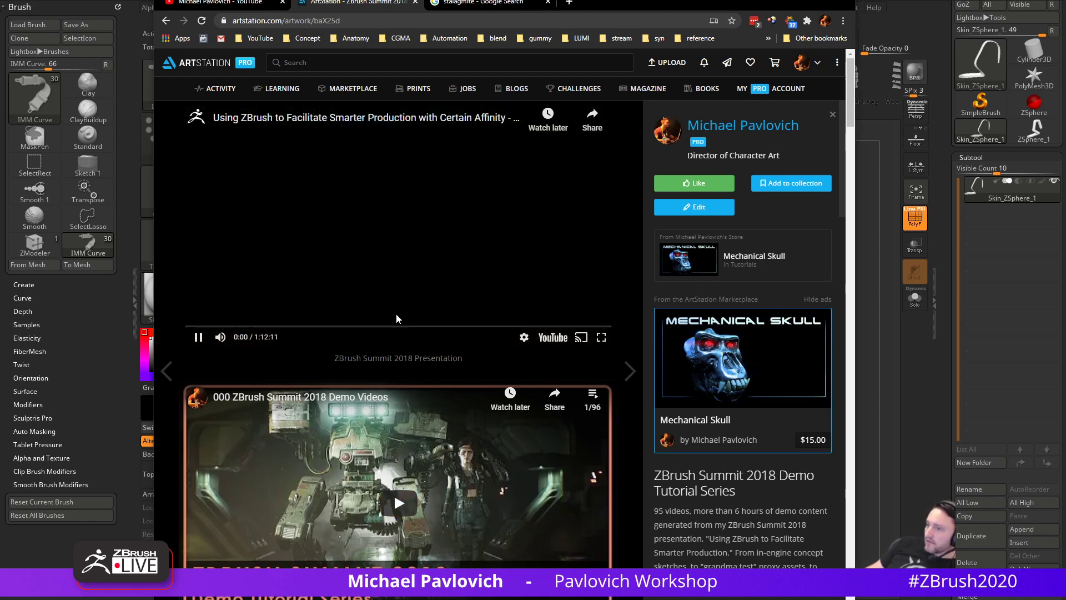
click(464, 327)
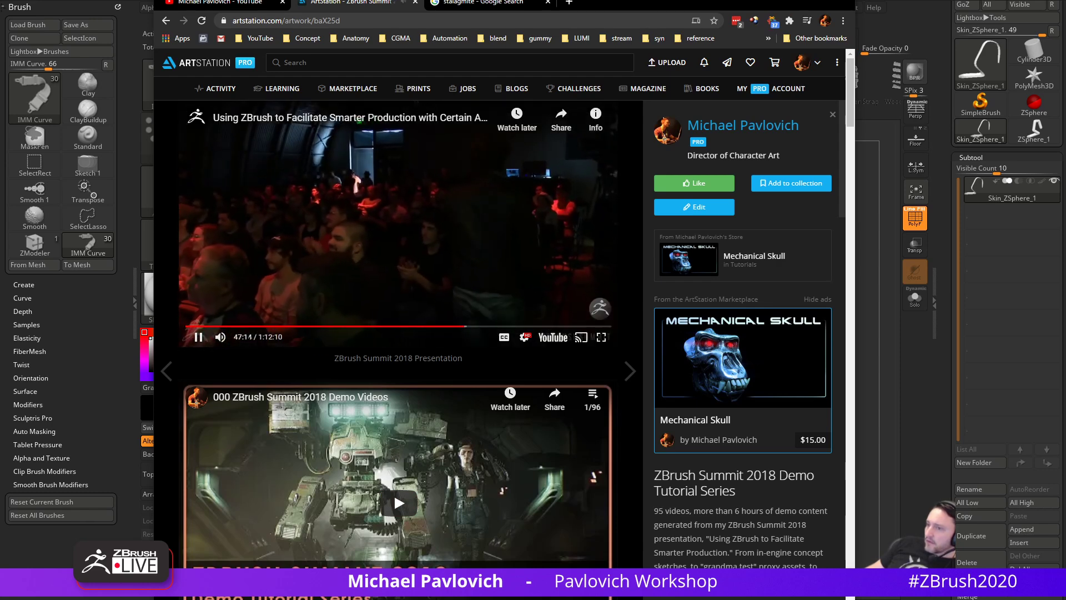
click(220, 337)
click(449, 327)
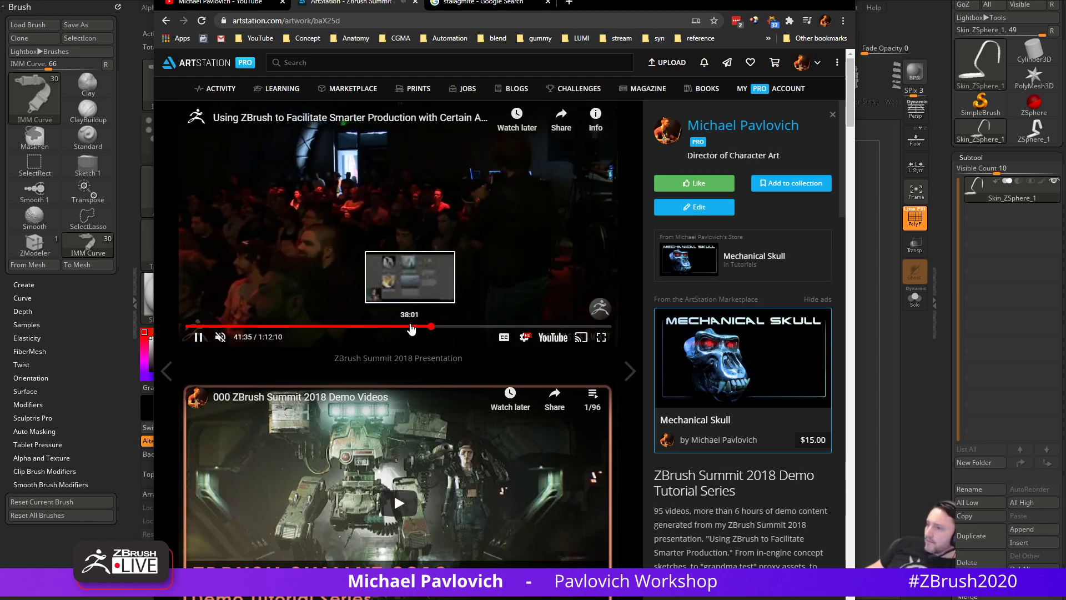
click(411, 328)
click(392, 327)
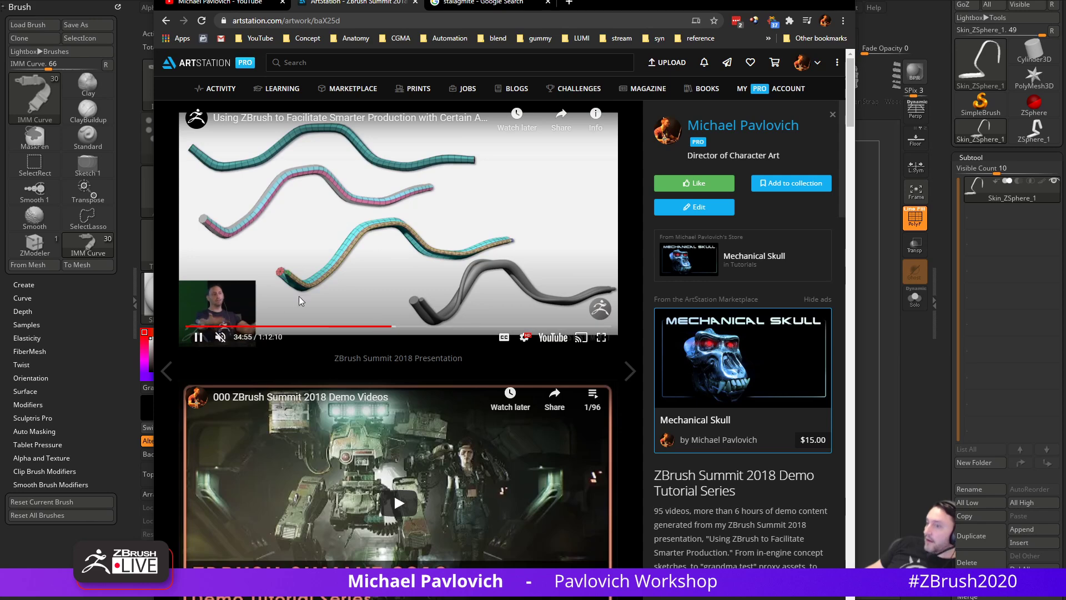
click(199, 337)
- Browse the ZBrush Summit 2018 Demos playlist and find 'contro' videos in it
scroll(349, 308, down, 3)
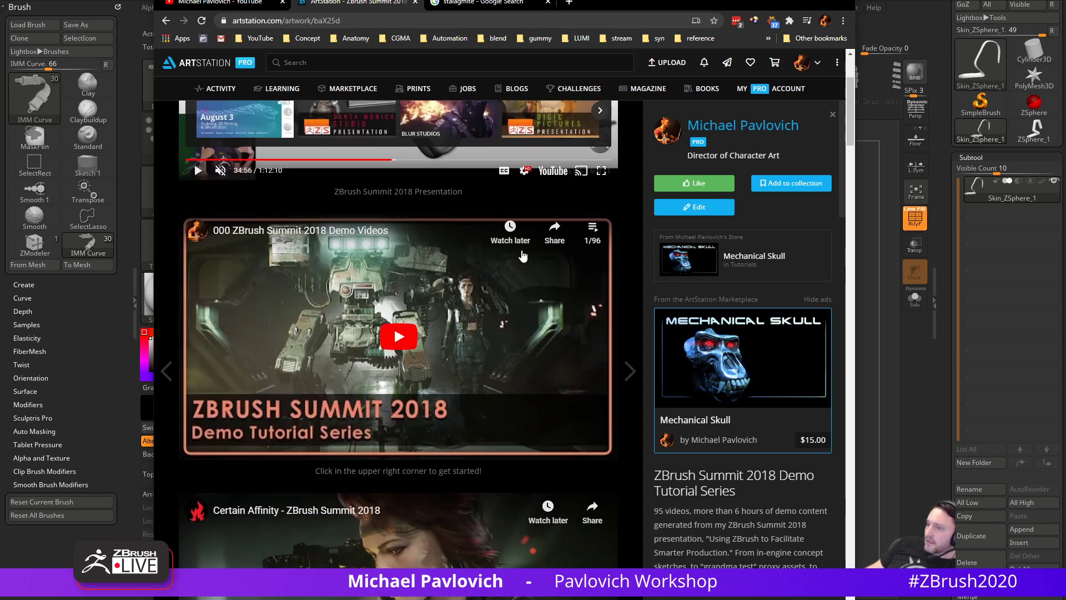
click(592, 232)
scroll(541, 300, down, 10)
scroll(542, 300, down, 10)
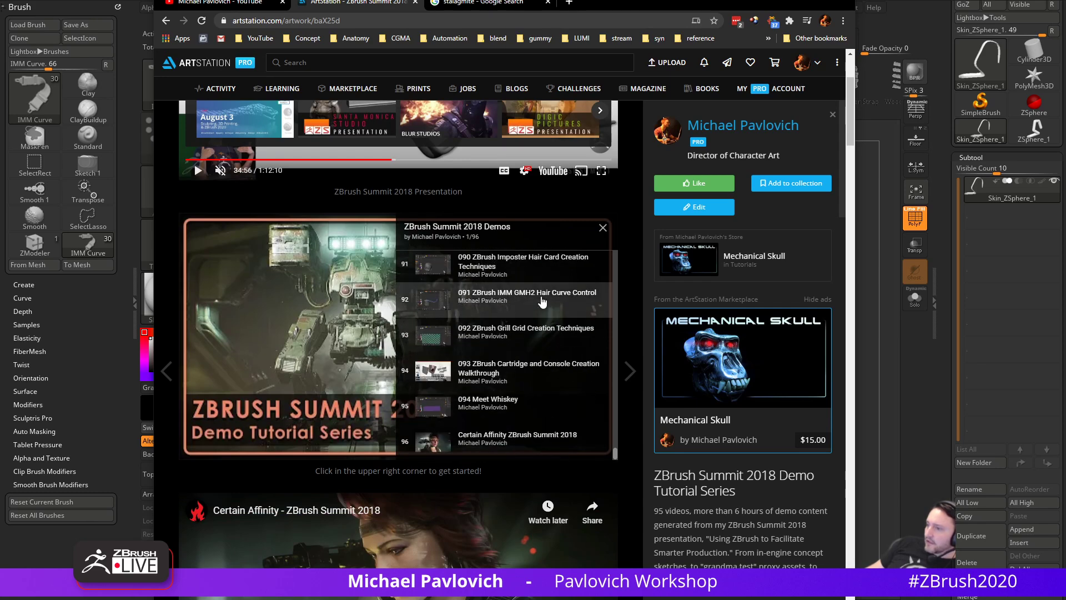
scroll(543, 302, up, 5)
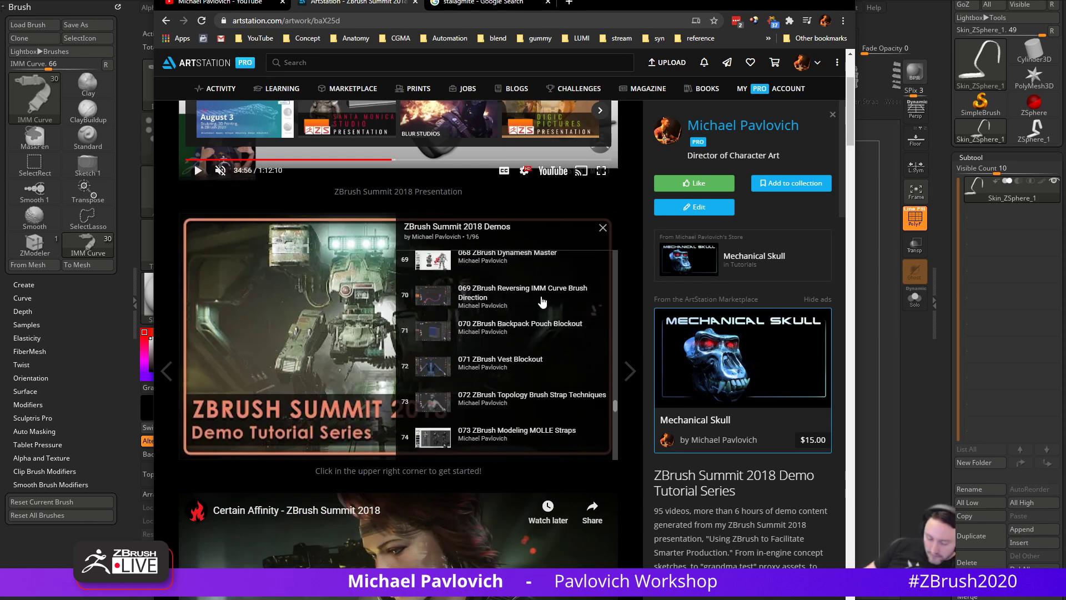
key(ctrl+f)
text(contro)
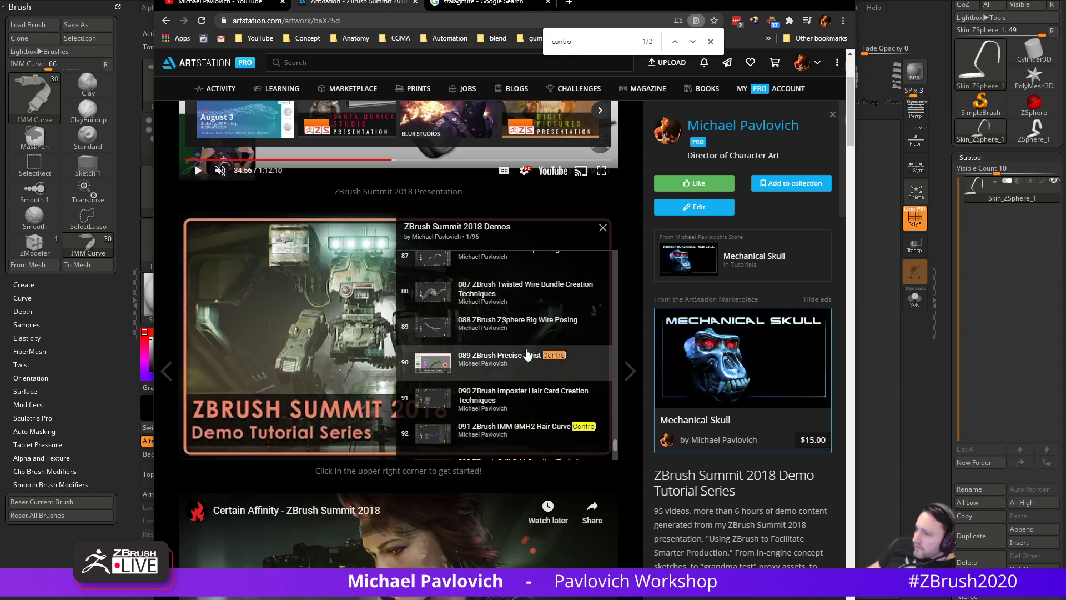
scroll(527, 433, down, 3)
scroll(527, 433, up, 10)
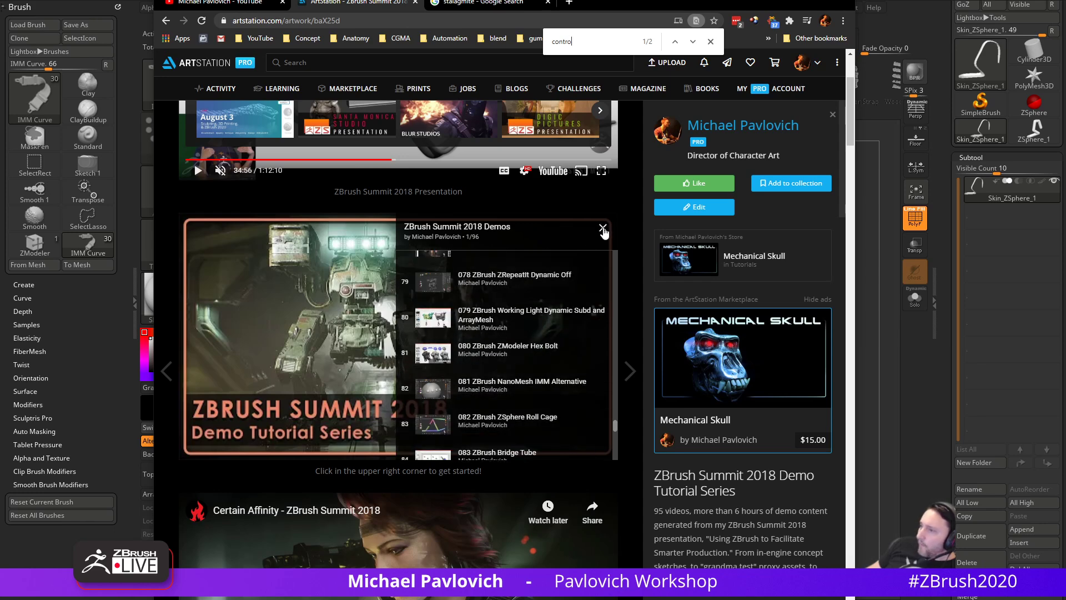
click(603, 228)
- Search the YouTube channel for 'controlling'
click(403, 21)
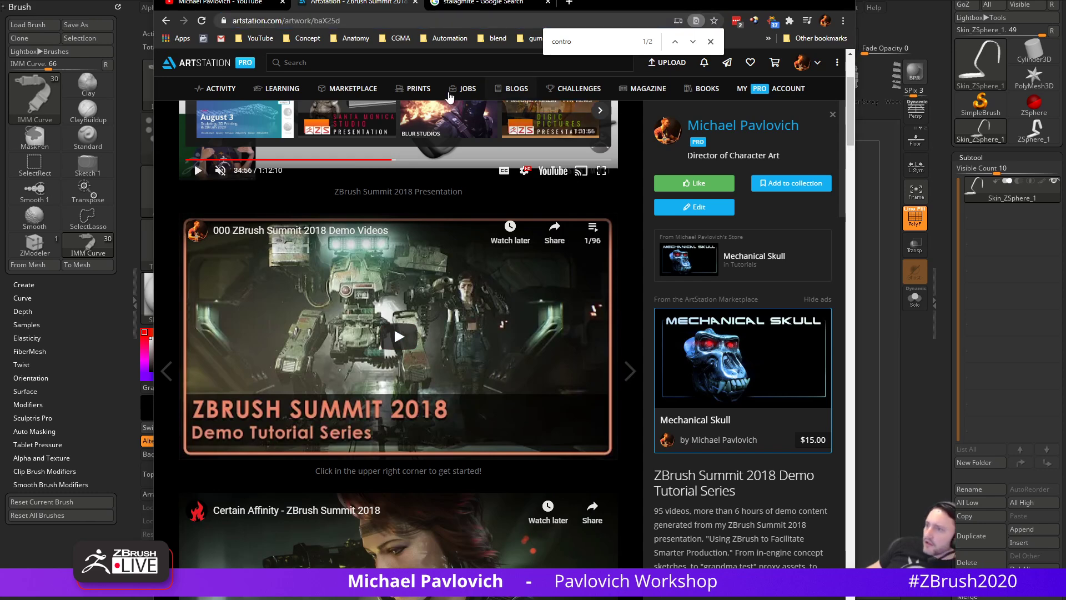
click(197, 5)
click(701, 263)
text(controlling)
key(Return)
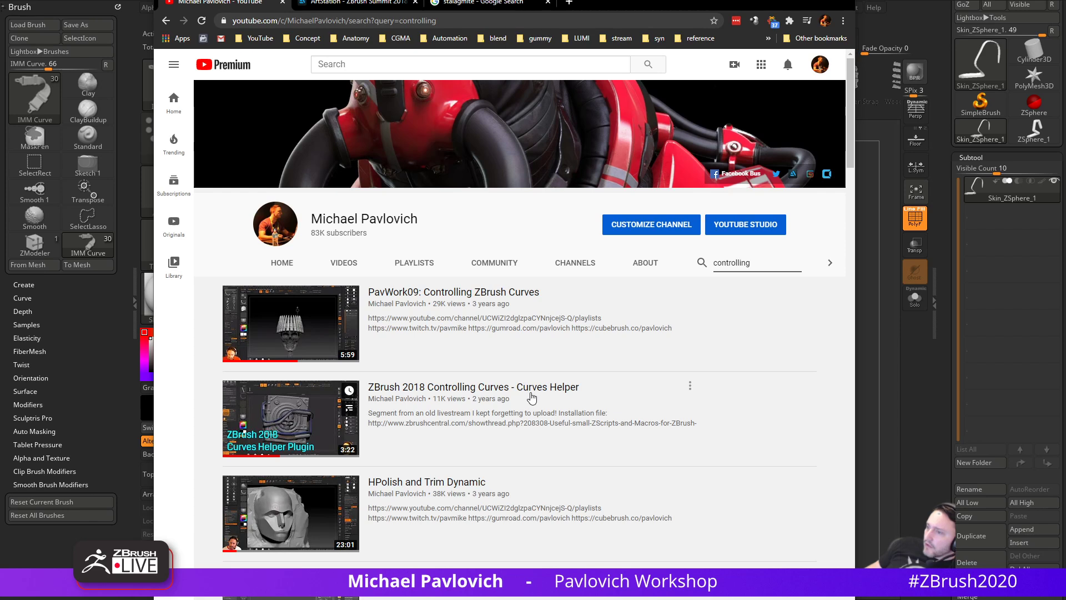
- Open 'ZBrush 2018 Controlling Curves - Curves Helper' and its ZBrushCentral link in a new tab
click(458, 20)
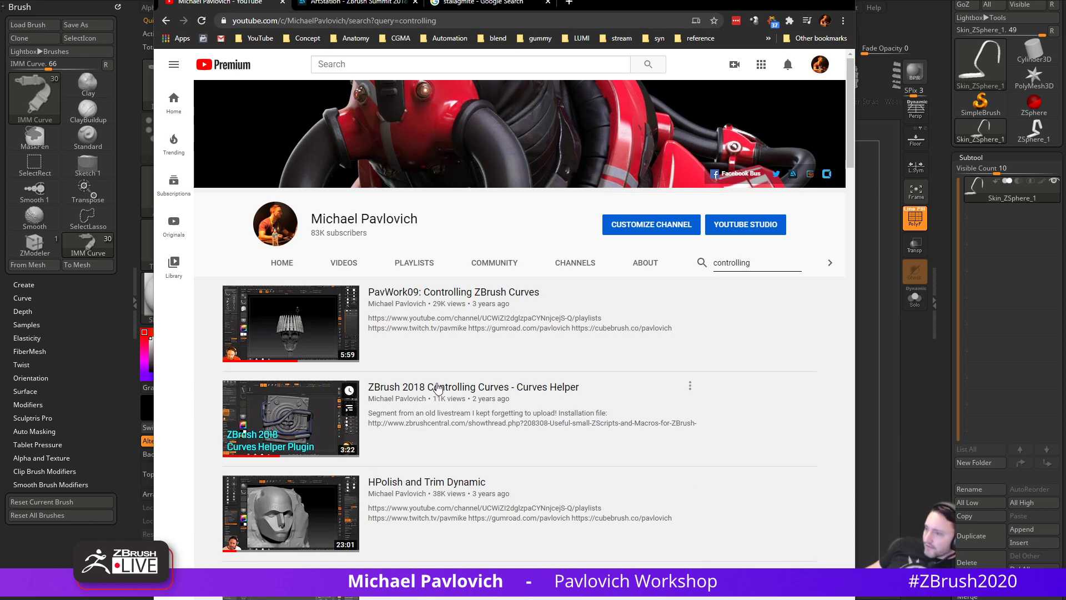
click(395, 427)
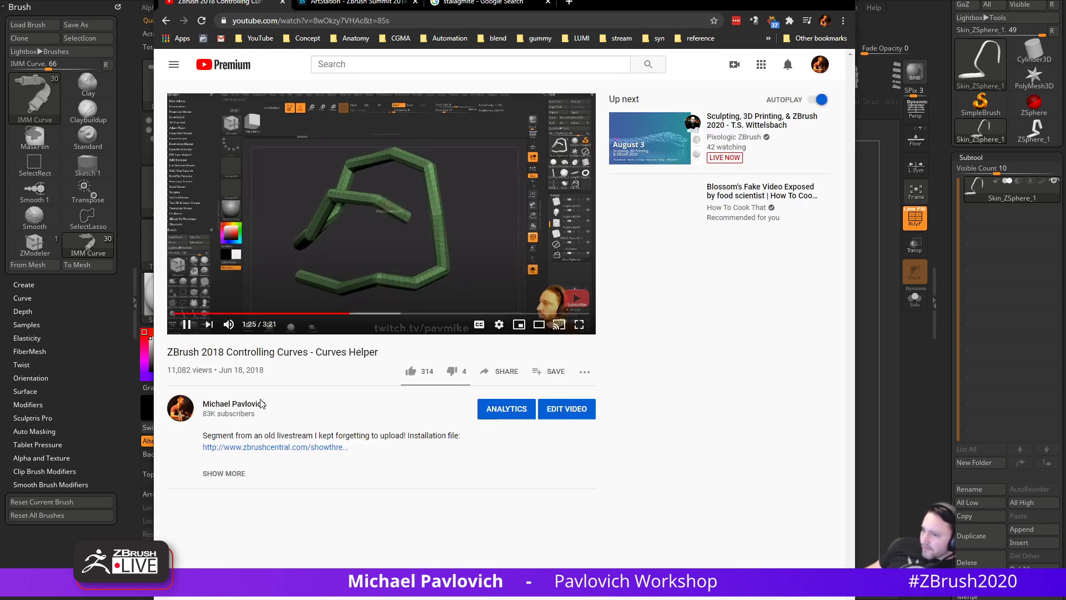
click(276, 448)
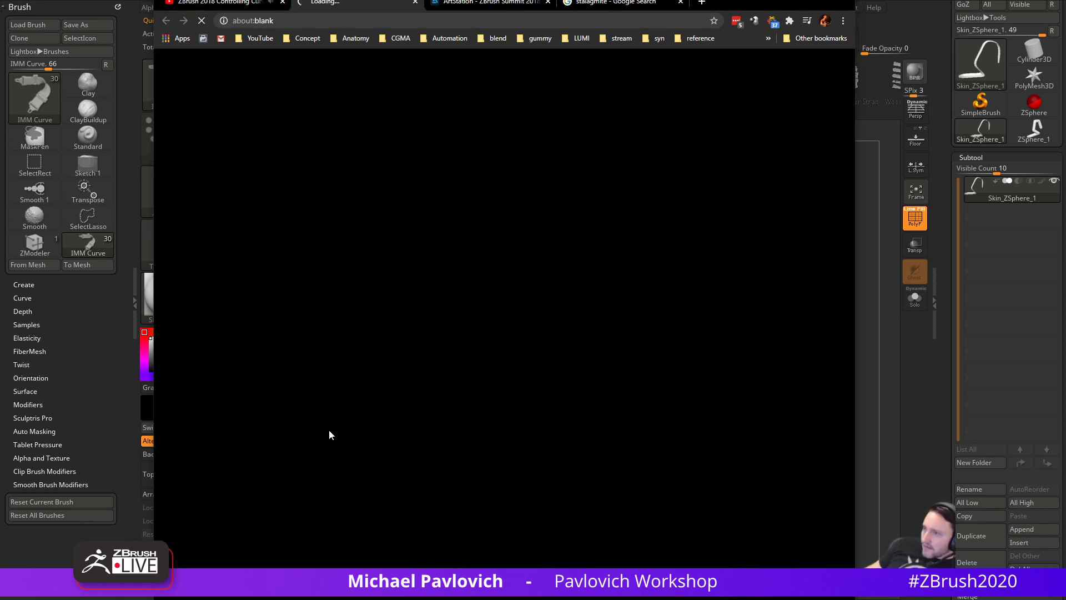
click(237, 2)
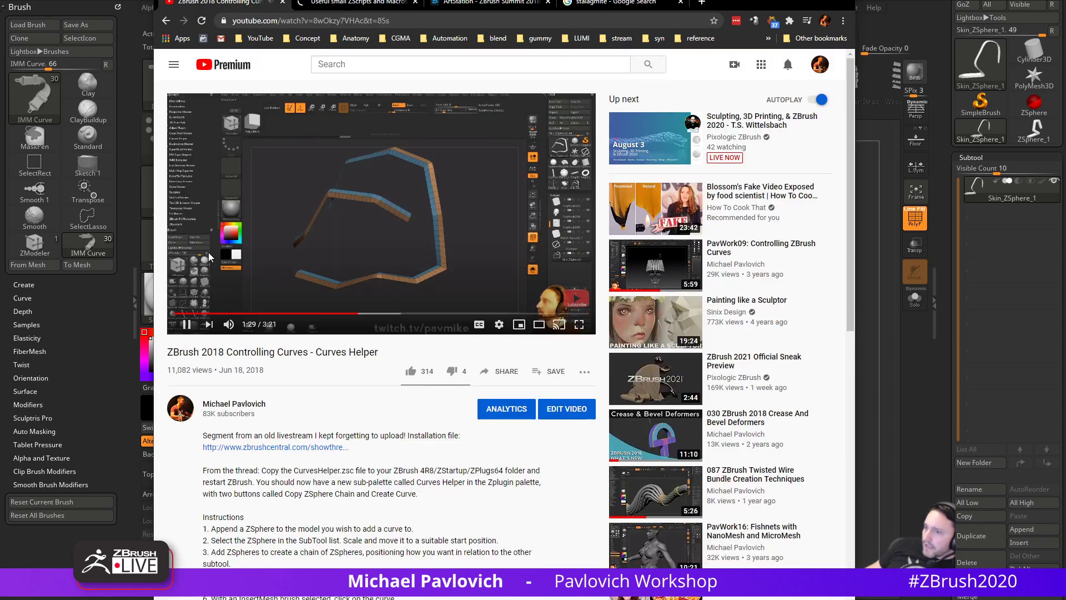
- Pause the video and check the Brush Draw Size store/restore script in the ZScripts thread
click(188, 324)
click(332, 2)
scroll(444, 369, down, 5)
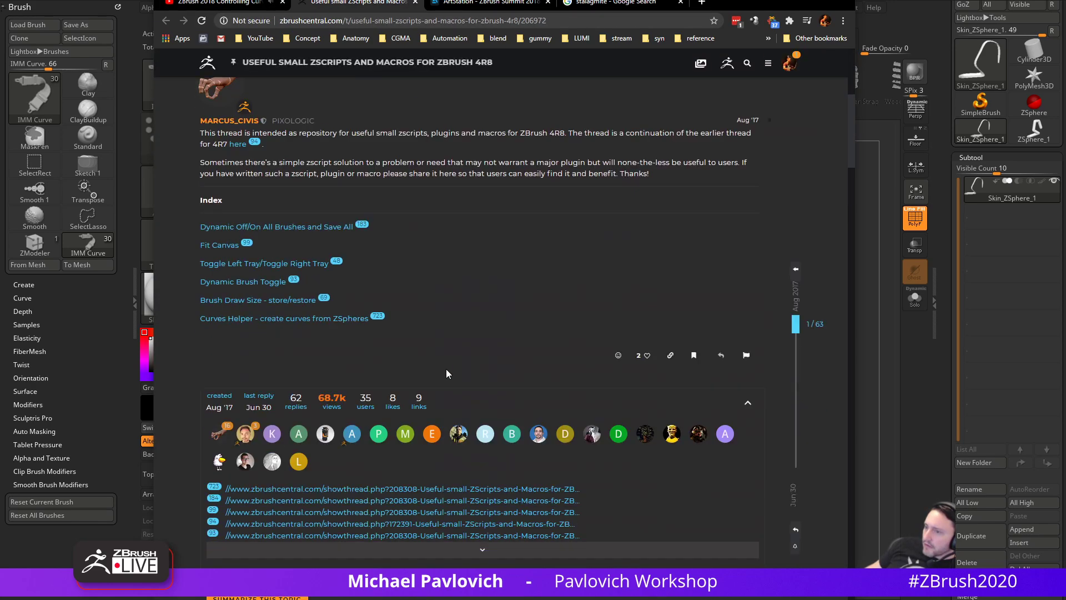
scroll(471, 363, down, 1)
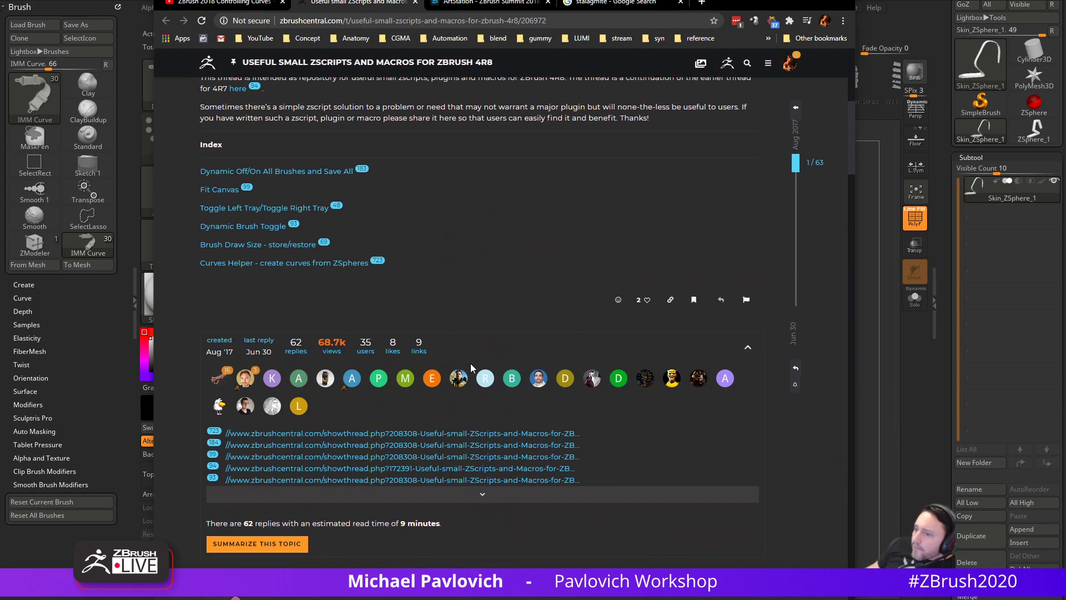
scroll(471, 363, up, 5)
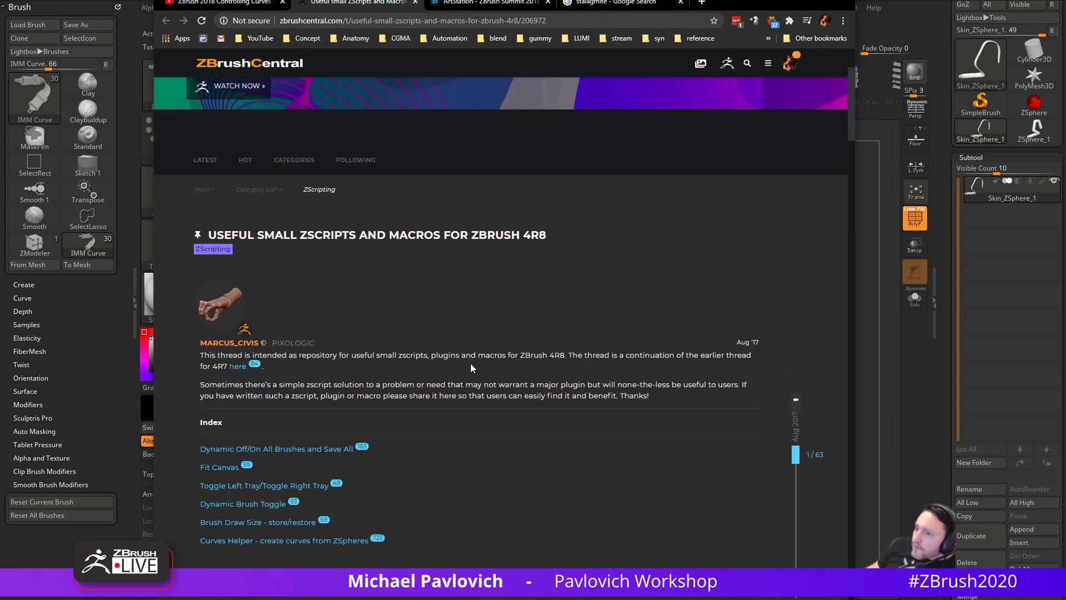
click(243, 523)
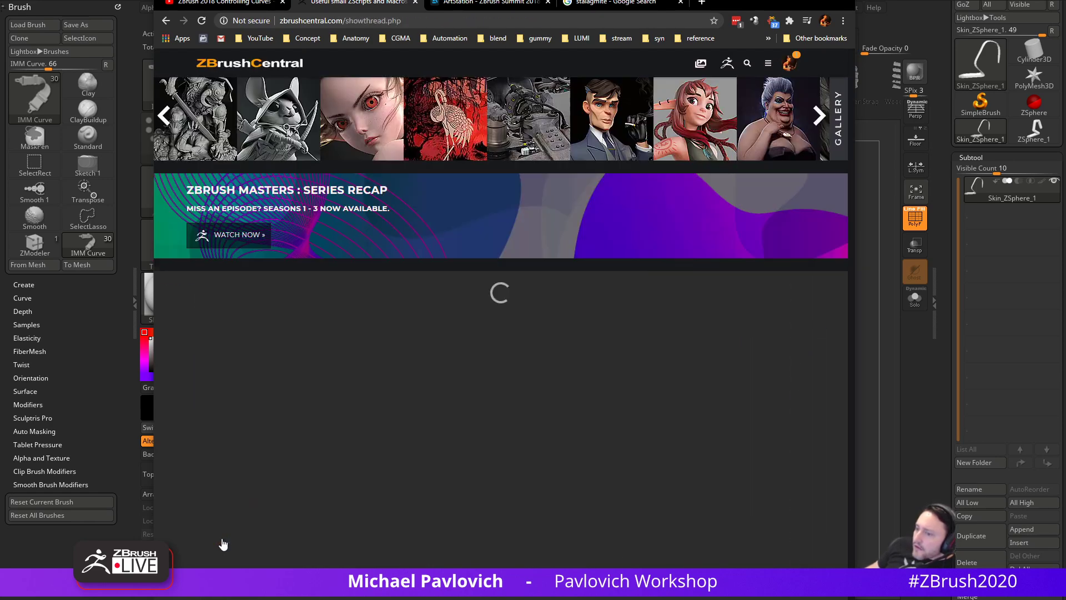
scroll(351, 412, down, 3)
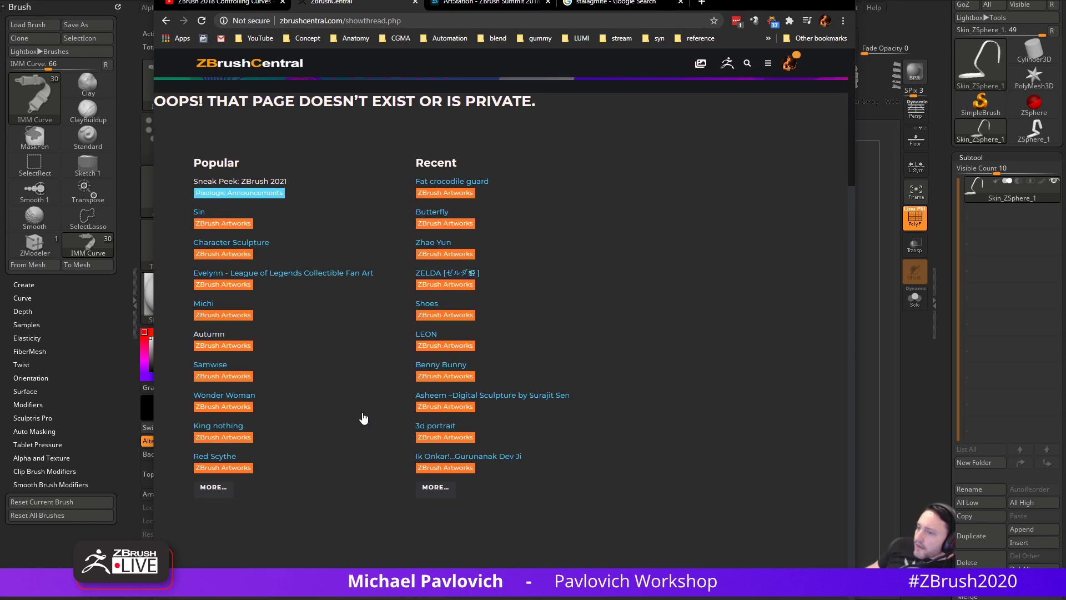
click(165, 20)
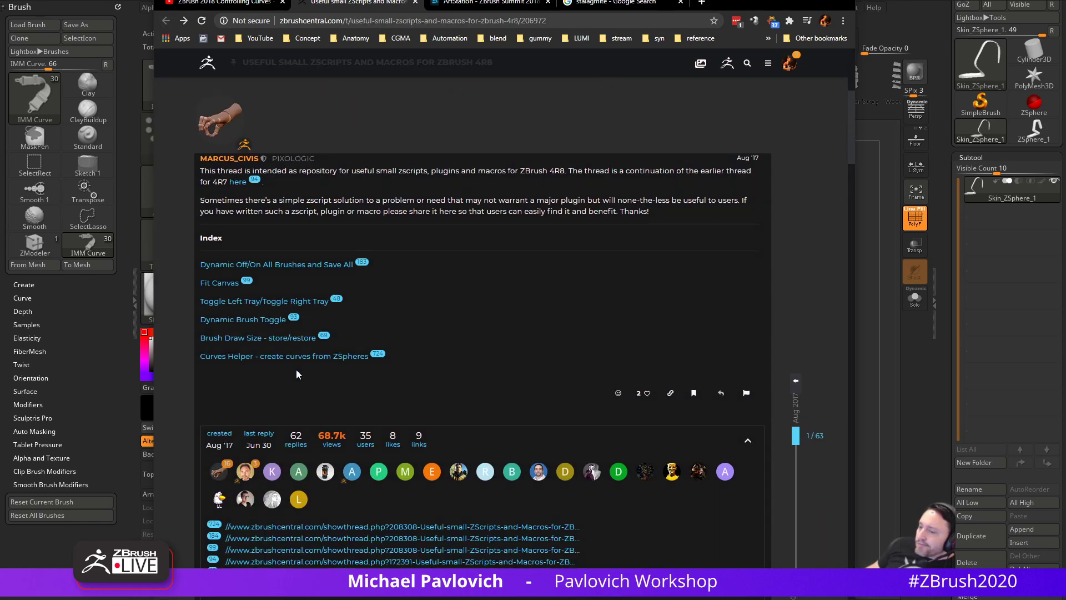
- Scroll down the ZScripts thread to the CurvesHelper plugin post (35/63)
scroll(303, 370, down, 5)
scroll(308, 371, down, 15)
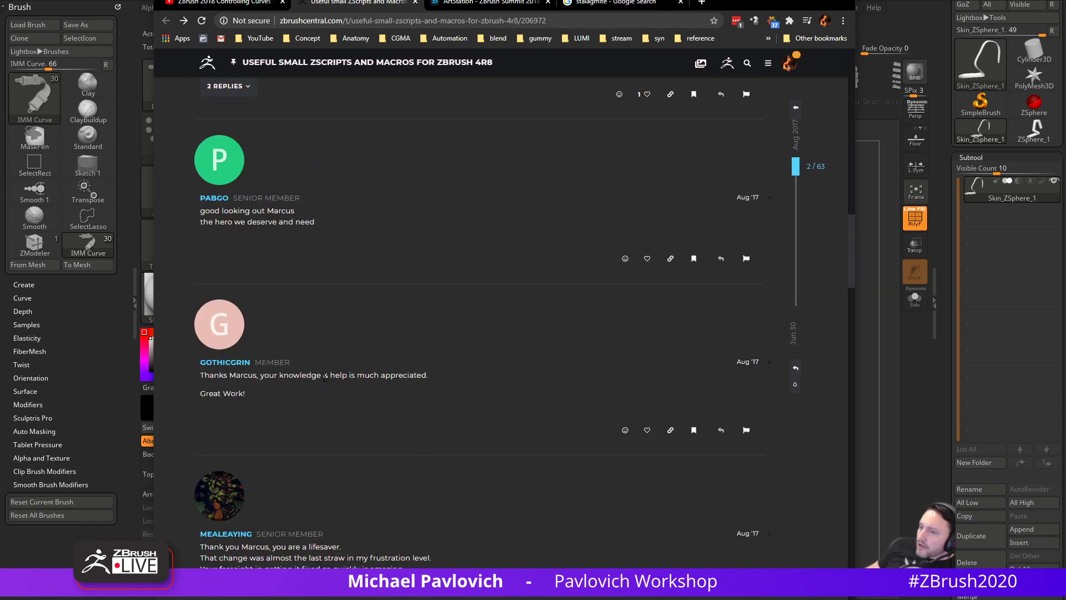
scroll(333, 376, down, 15)
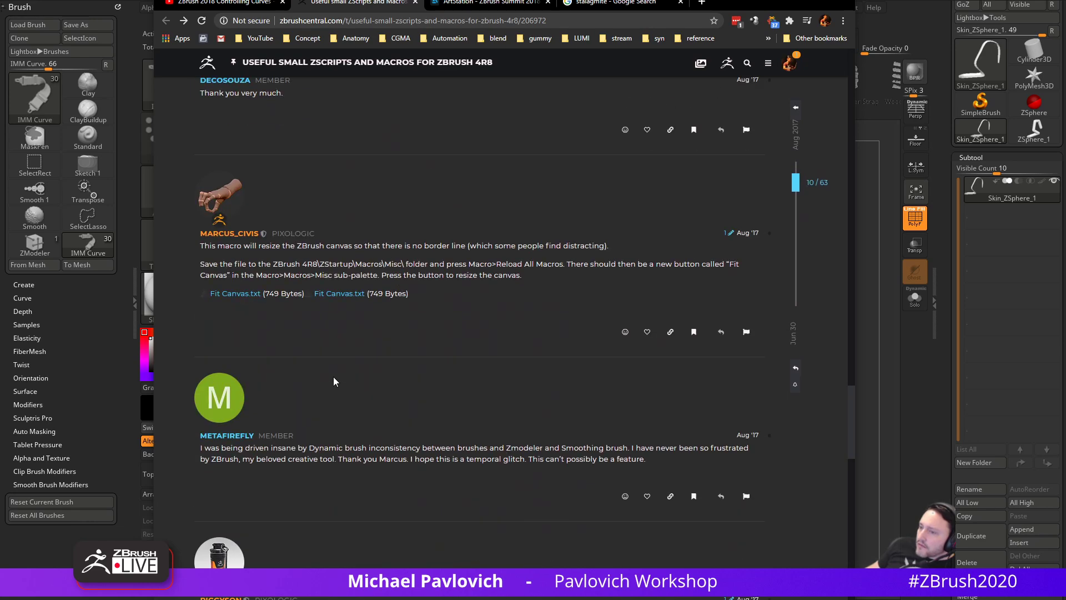
scroll(338, 371, up, 6)
scroll(338, 372, up, 4)
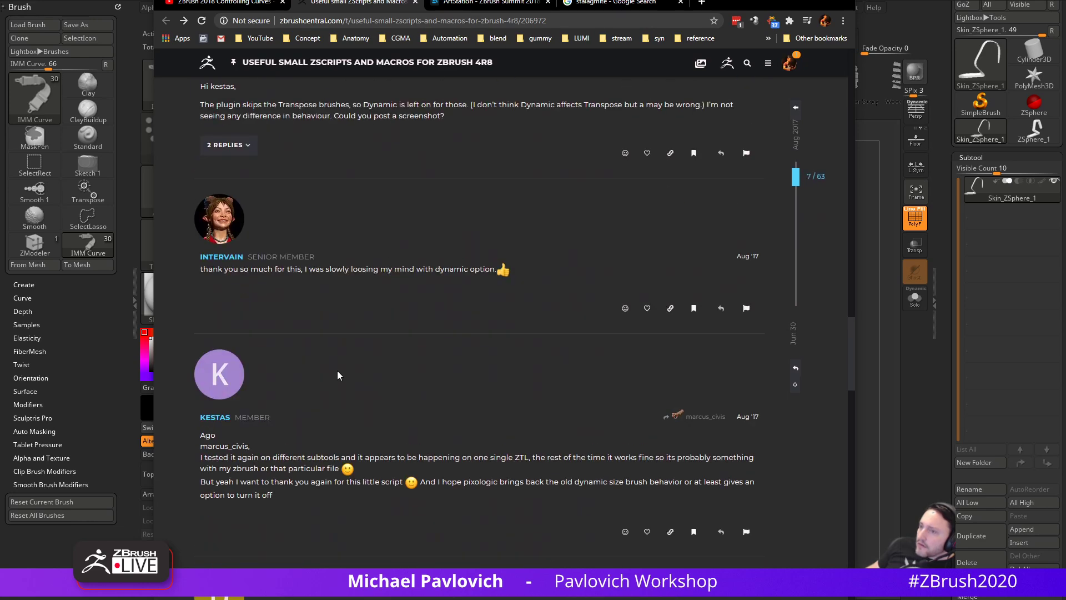
scroll(338, 372, down, 20)
scroll(338, 376, up, 3)
scroll(337, 375, down, 19)
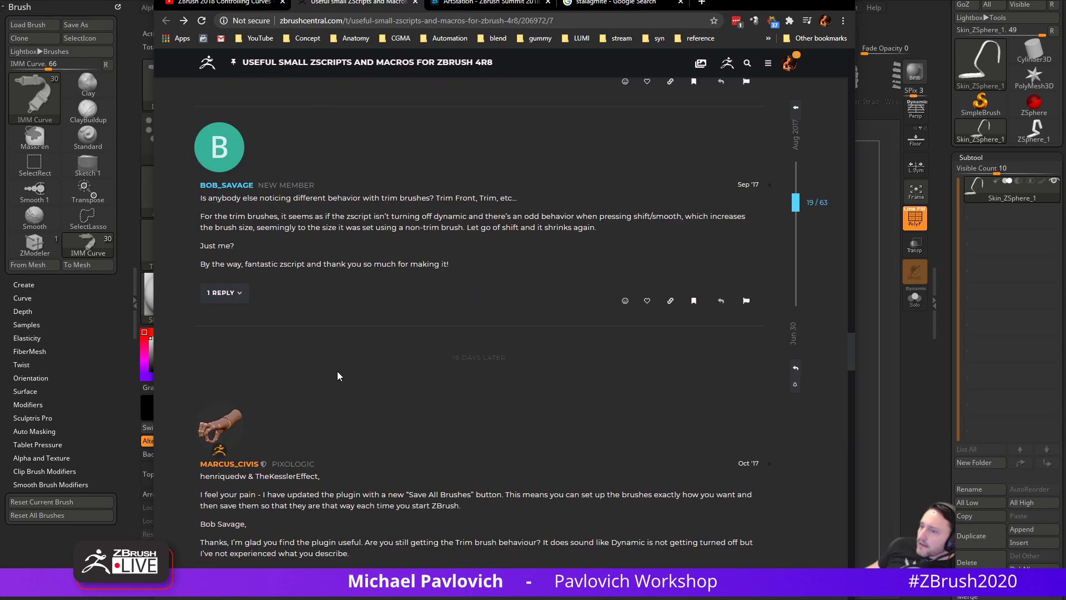
scroll(338, 375, up, 4)
scroll(337, 376, down, 13)
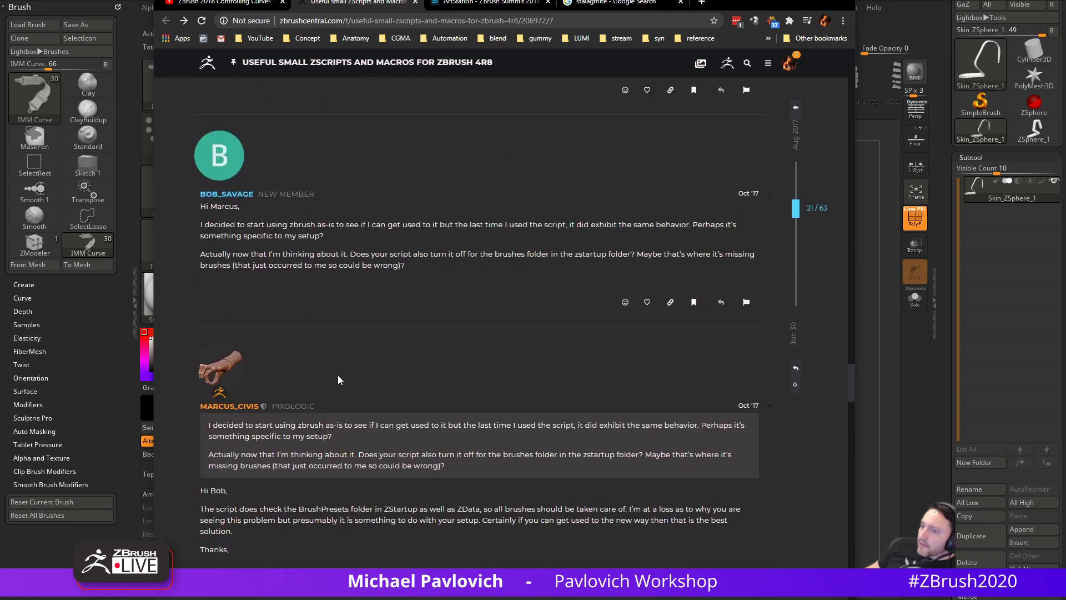
scroll(338, 376, down, 7)
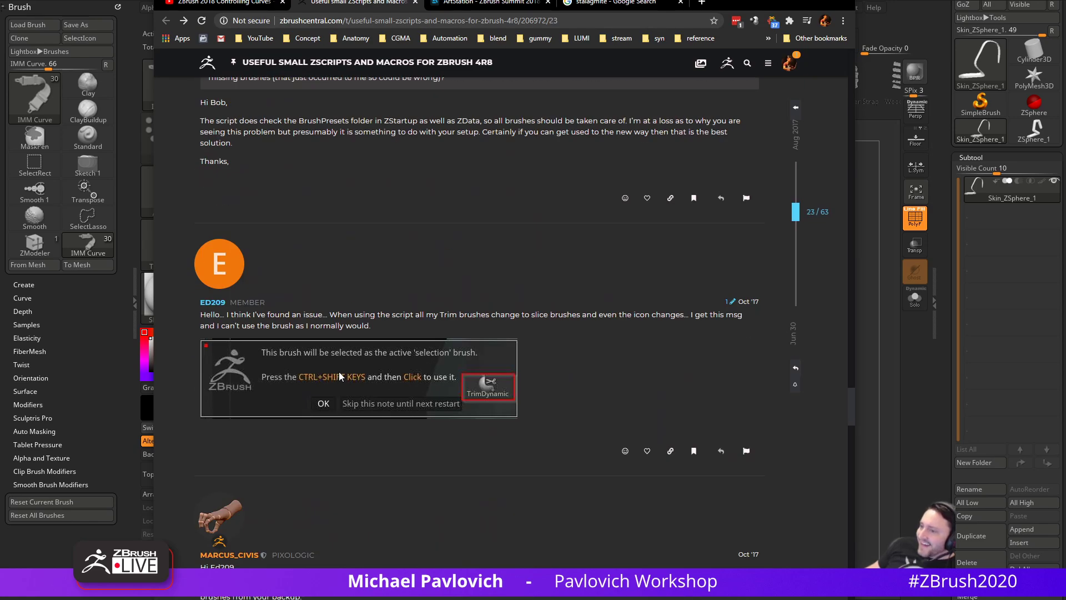
scroll(339, 377, down, 20)
scroll(391, 429, down, 7)
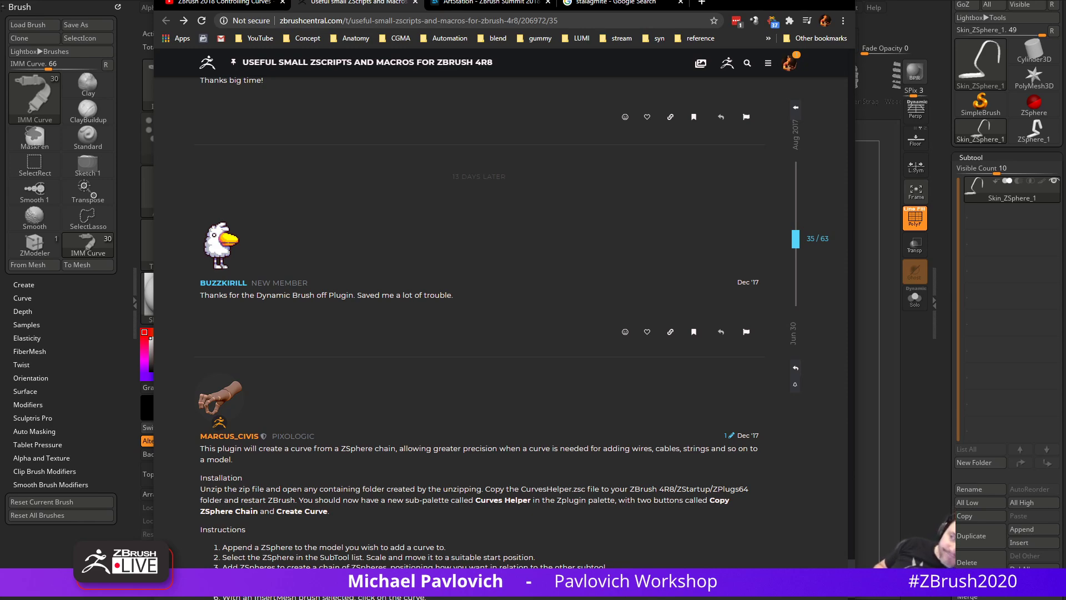
- Return to ZBrush, leave Edit mode on the ribbon model and clear the canvas
drag(753, 5, 722, 599)
drag(732, 448, 736, 400)
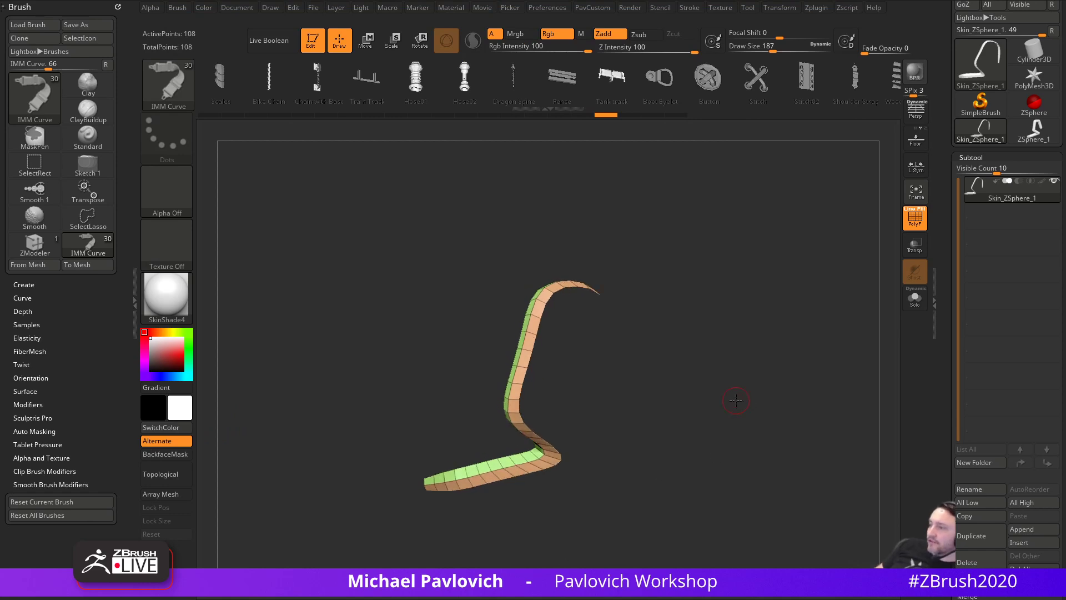
click(313, 41)
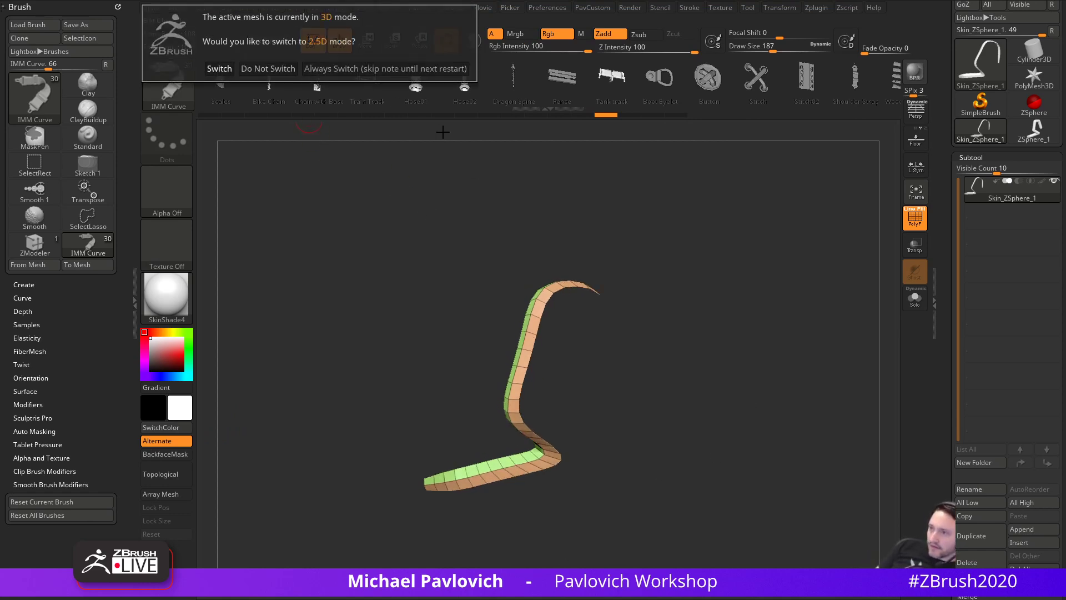
click(407, 69)
key(ctrl+n)
- Draw a new ZSphere in Edit mode and toggle symmetry and the floor grid
click(1033, 106)
drag(520, 360, 554, 438)
click(312, 41)
key(a)
key(a)
click(919, 169)
click(917, 162)
click(917, 140)
- Frame the ZSphere and show the X- and Z-axis floor grids
shift+drag(781, 310, 784, 350)
key(f)
click(911, 128)
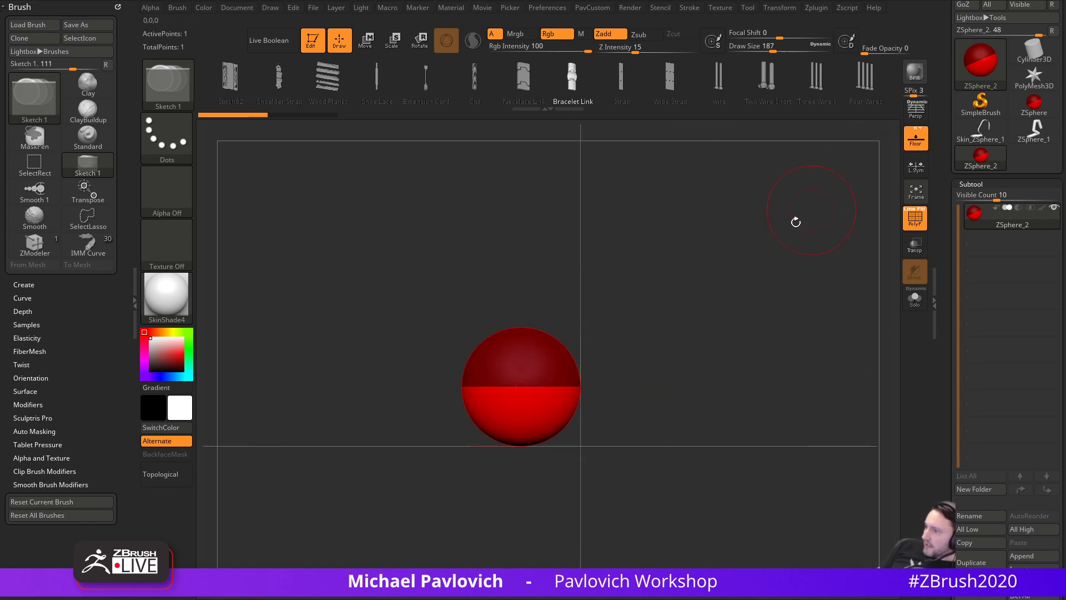
click(925, 129)
mouse_move(746, 251)
alt+mouse_down()
mouse_move(731, 259)
mouse_move(743, 286)
alt+mouse_up()
- Lower the draw size from 62 to 39 and zoom the ZSphere to a smaller view
key(s)
drag(743, 286, 724, 285)
key(s)
drag(675, 361, 670, 361)
mouse_move(717, 380)
ctrl+right_down()
mouse_move(536, 220)
mouse_move(638, 351)
mouse_move(591, 401)
ctrl+right_up()
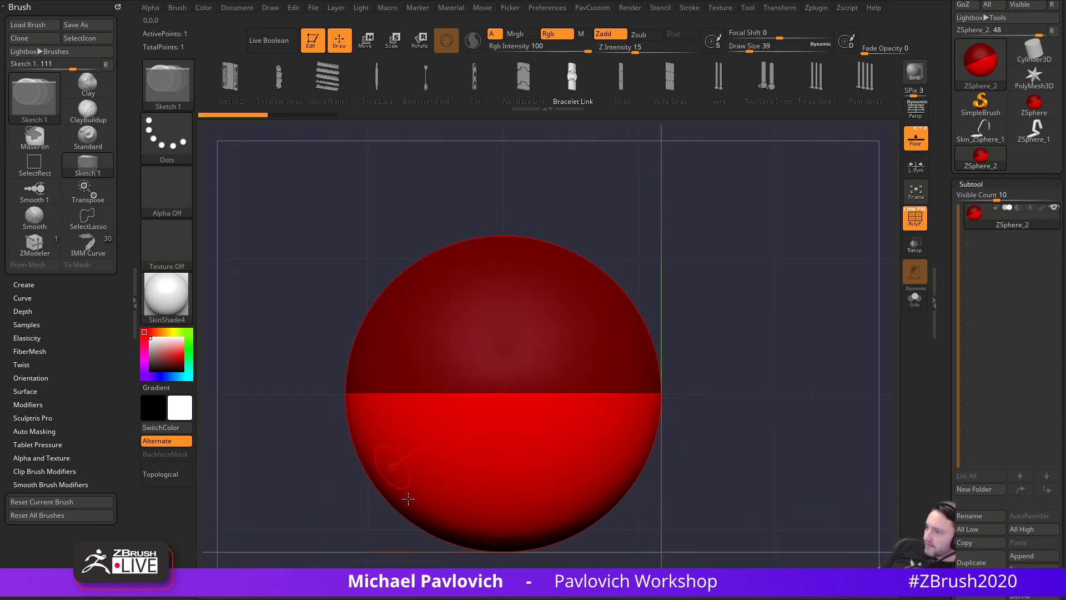
mouse_move(766, 379)
ctrl+right_down()
mouse_move(638, 337)
mouse_move(577, 286)
ctrl+right_up()
- Draw a second ZSphere and pull it into a chain, then undo back to one sphere
right_drag(518, 375, 496, 437)
drag(482, 437, 491, 439)
shift+right_drag(537, 390, 552, 378)
key(w)
drag(490, 428, 770, 233)
key(ctrl+z)
key(ctrl+z)
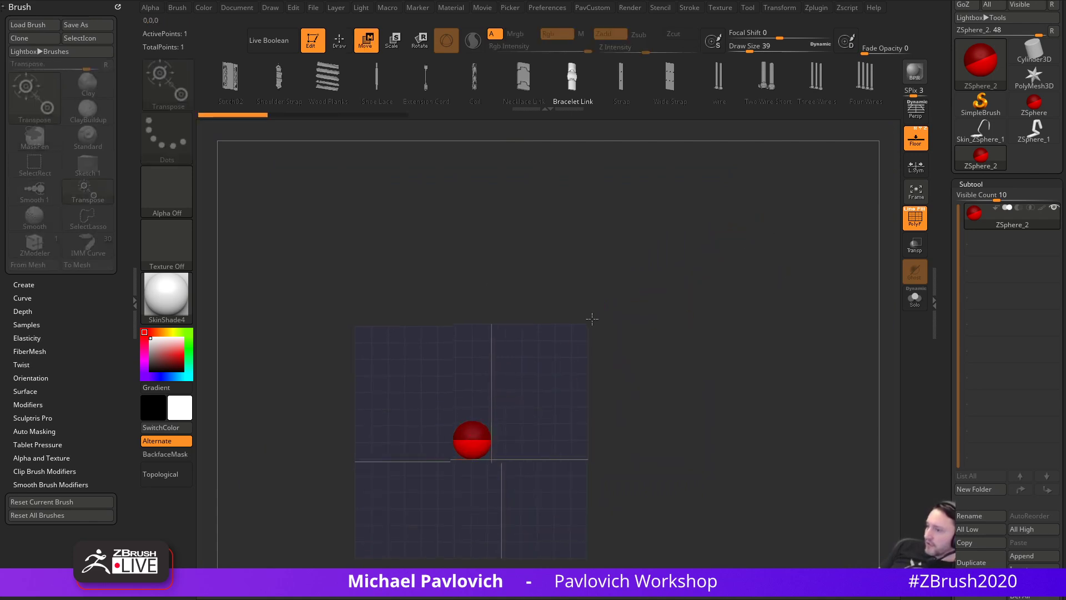
- Shrink the ZSphere and stretch a child ZSphere up-right into a chain
ctrl+right_drag(587, 327, 632, 426)
key(e)
mouse_move(475, 450)
mouse_down()
mouse_move(414, 219)
mouse_move(476, 439)
mouse_move(711, 213)
mouse_up()
key(q)
key(w)
ctrl+right_drag(738, 378, 712, 308)
- Insert four ZSpheres along the chain
key(q)
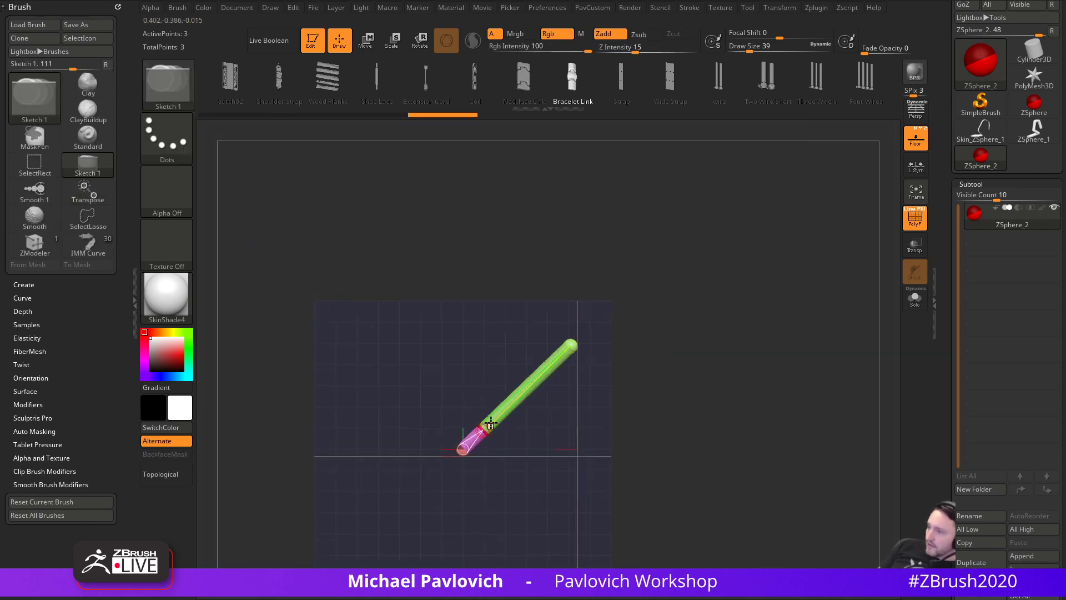
click(486, 429)
click(508, 407)
click(522, 394)
click(545, 372)
- Bend the chain at its lowest joint and orbit to see it stand upright
ctrl+right_drag(598, 386, 608, 430)
key(w)
drag(456, 453, 474, 441)
right_drag(474, 441, 556, 331)
drag(514, 319, 460, 348)
mouse_move(566, 364)
right_down()
mouse_move(681, 374)
mouse_move(722, 364)
right_up()
key(q)
mouse_move(943, 371)
mouse_down()
mouse_move(945, 235)
mouse_move(945, 294)
mouse_up()
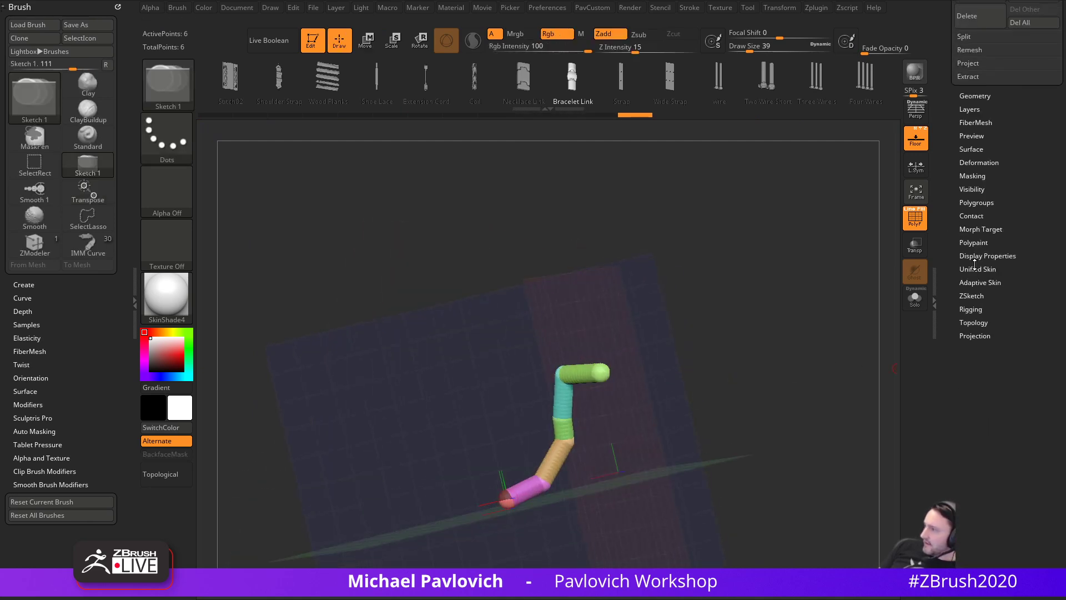
- Turn on Adaptive Skin Preview to show the chain as a 242-point mesh, then rotate to a side view
key(shift)
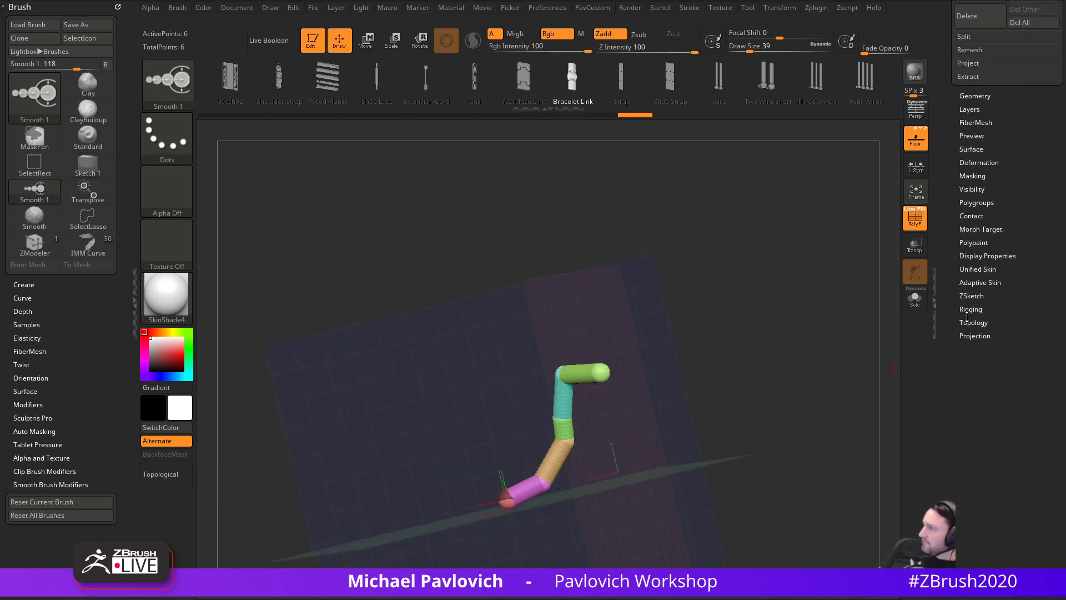
click(972, 282)
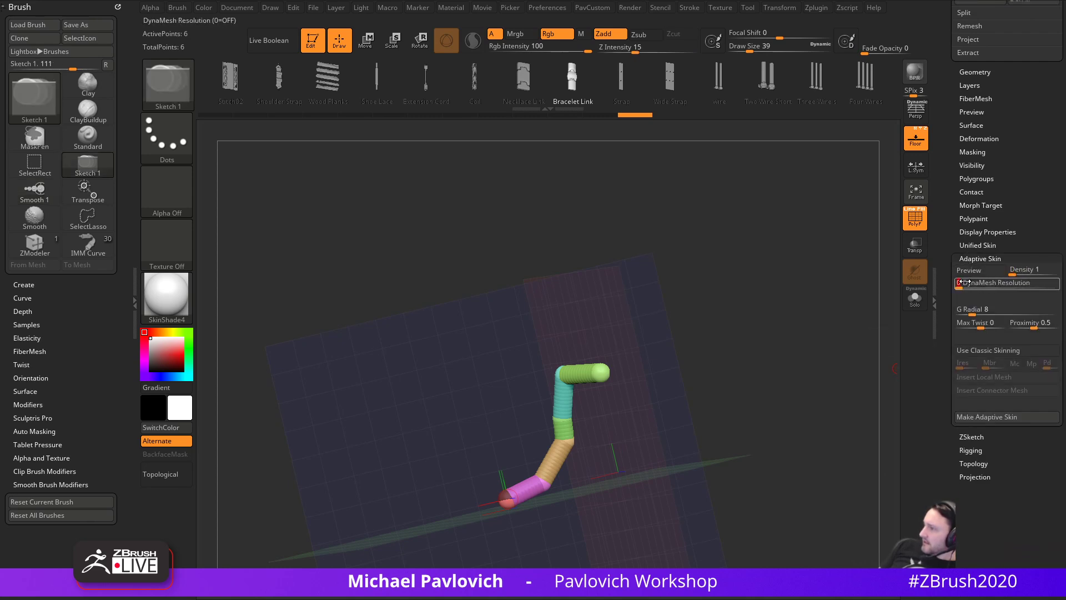
click(972, 272)
shift+right_drag(839, 322, 816, 358)
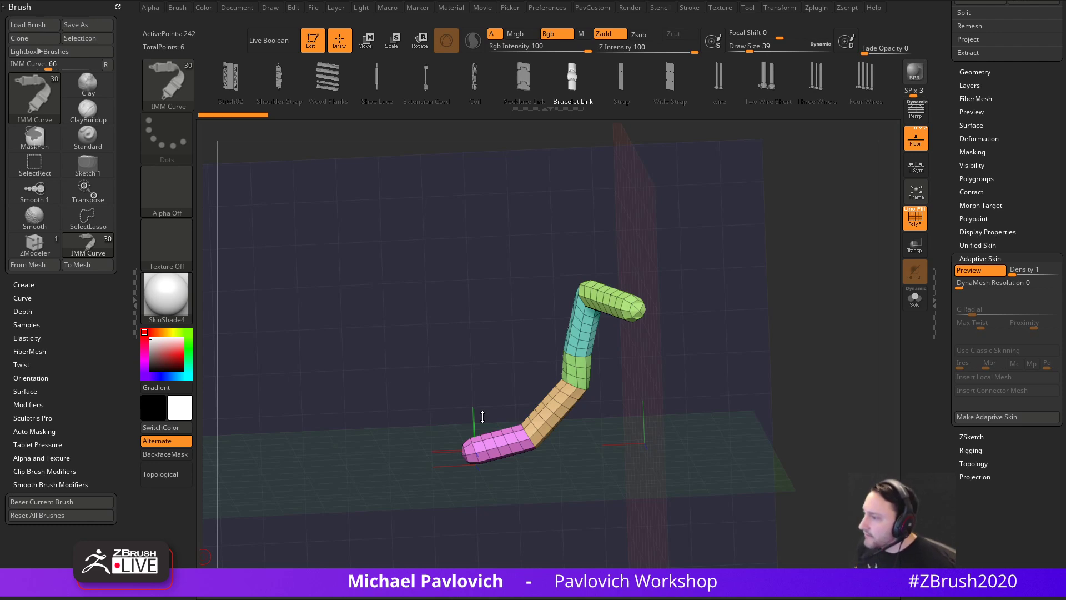
shift+drag(755, 232, 767, 221)
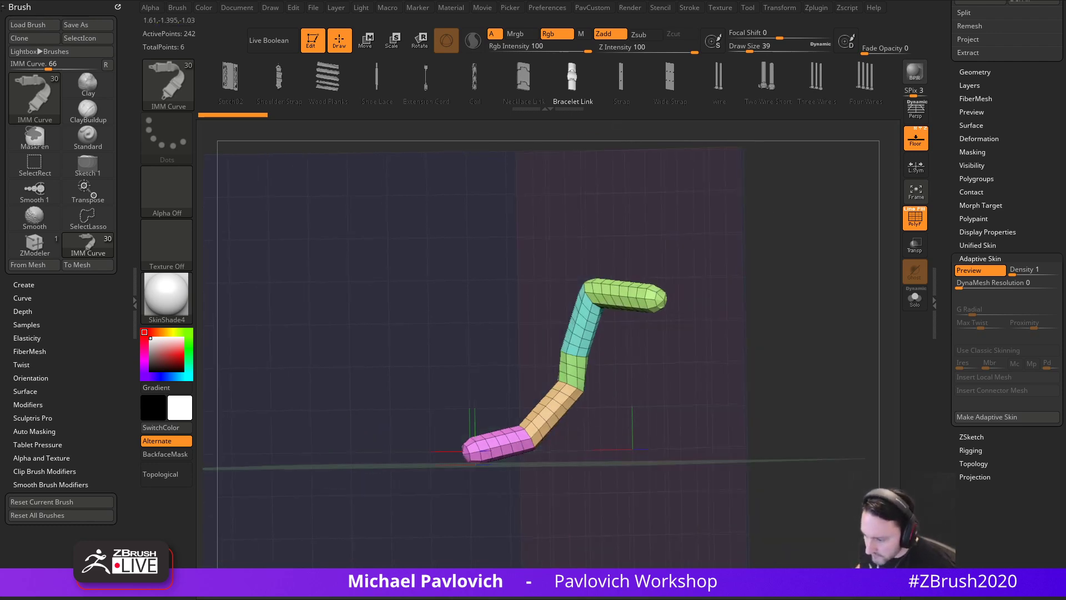
- Open the channel's Houdini Auto Game Res playlist from Created playlists in the browser
key(alt+Tab)
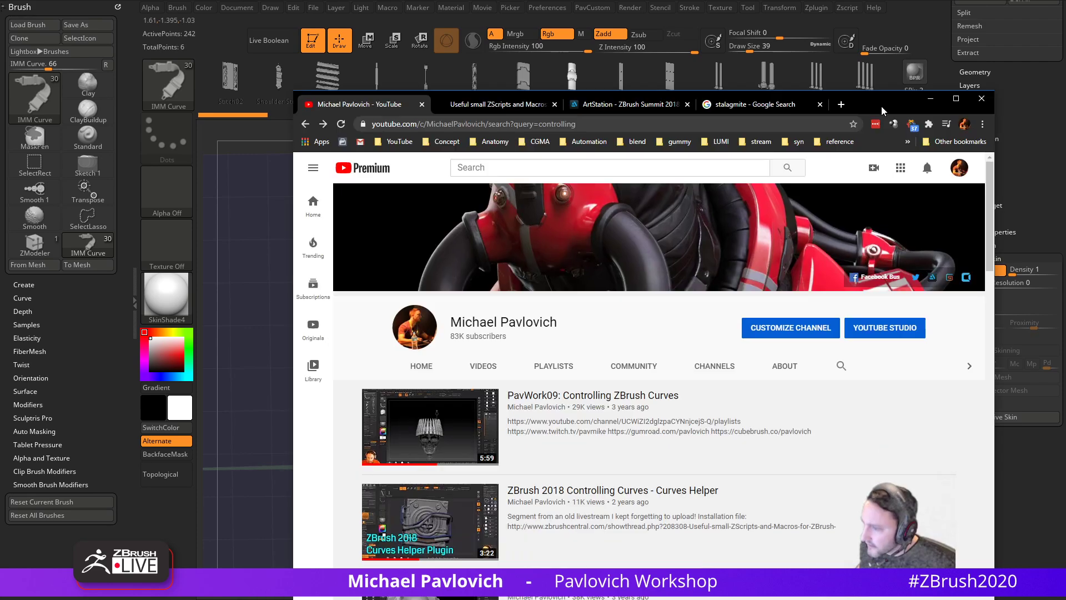
click(457, 327)
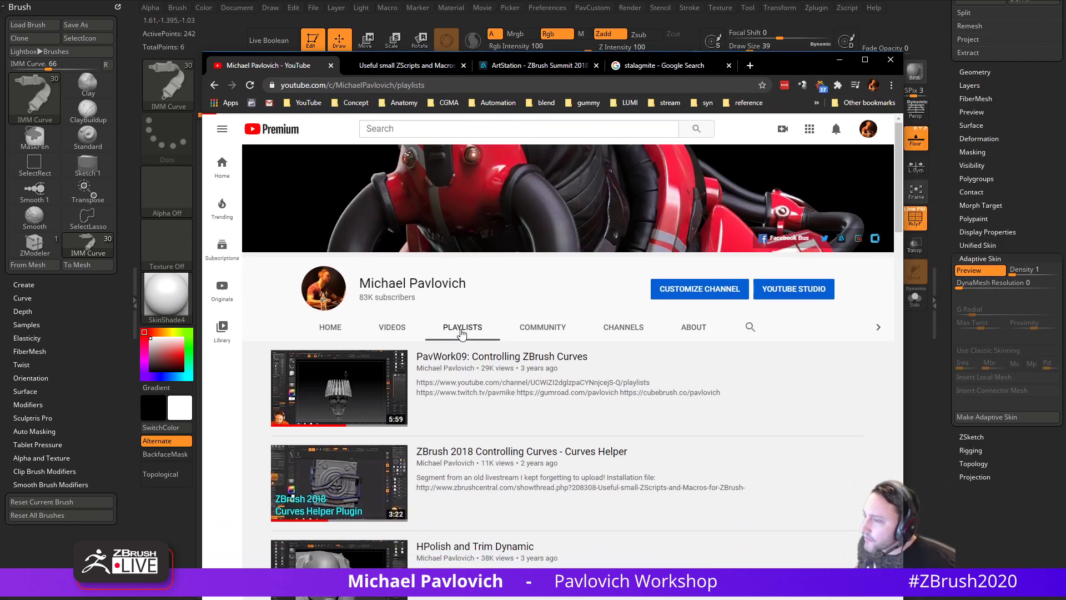
scroll(473, 340, down, 3)
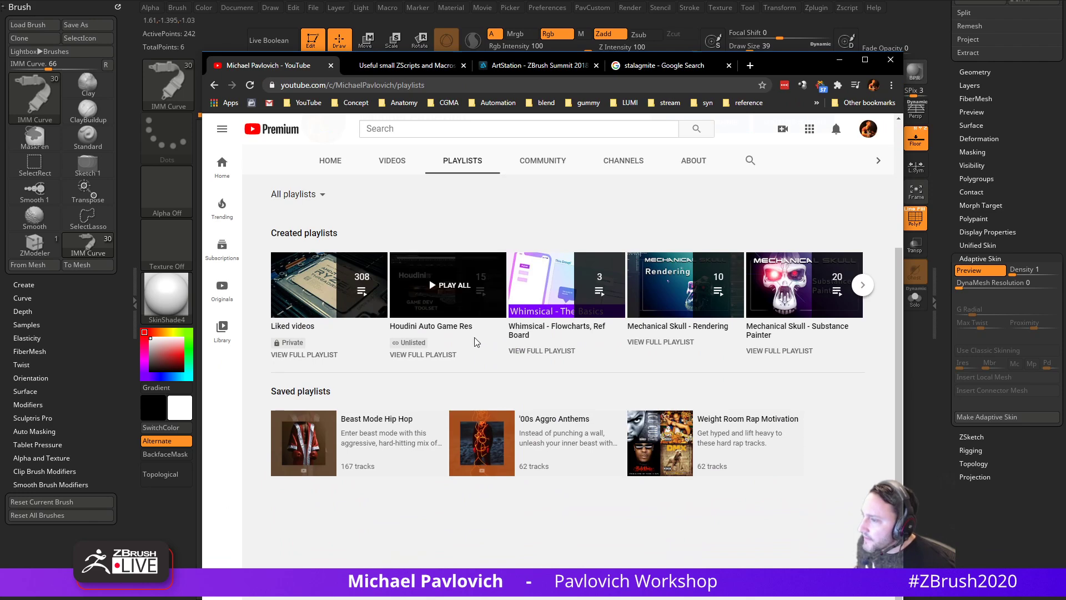
click(297, 209)
click(292, 232)
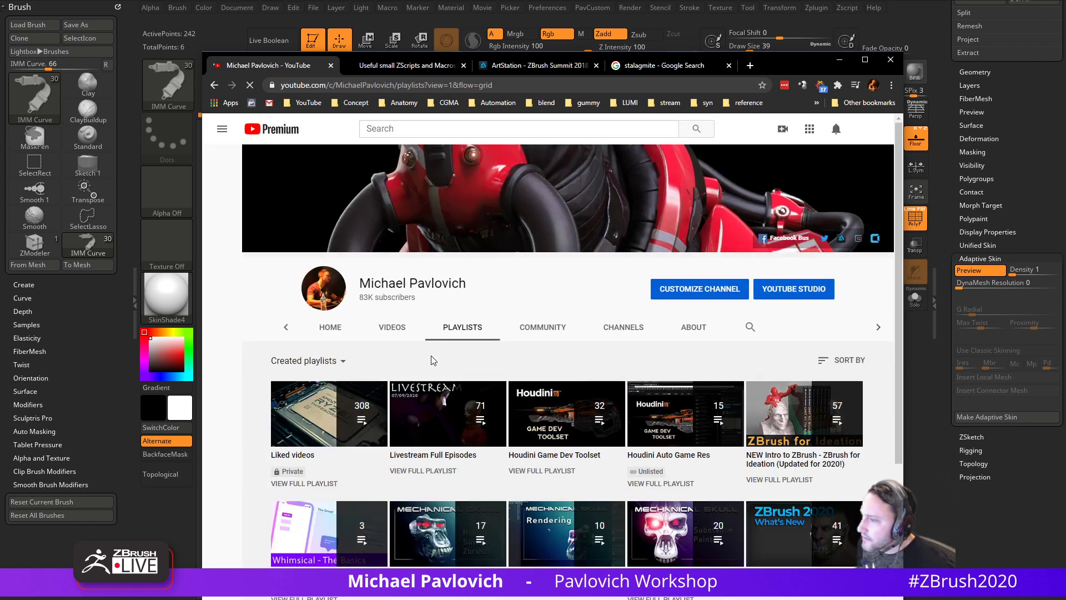
scroll(450, 431, down, 4)
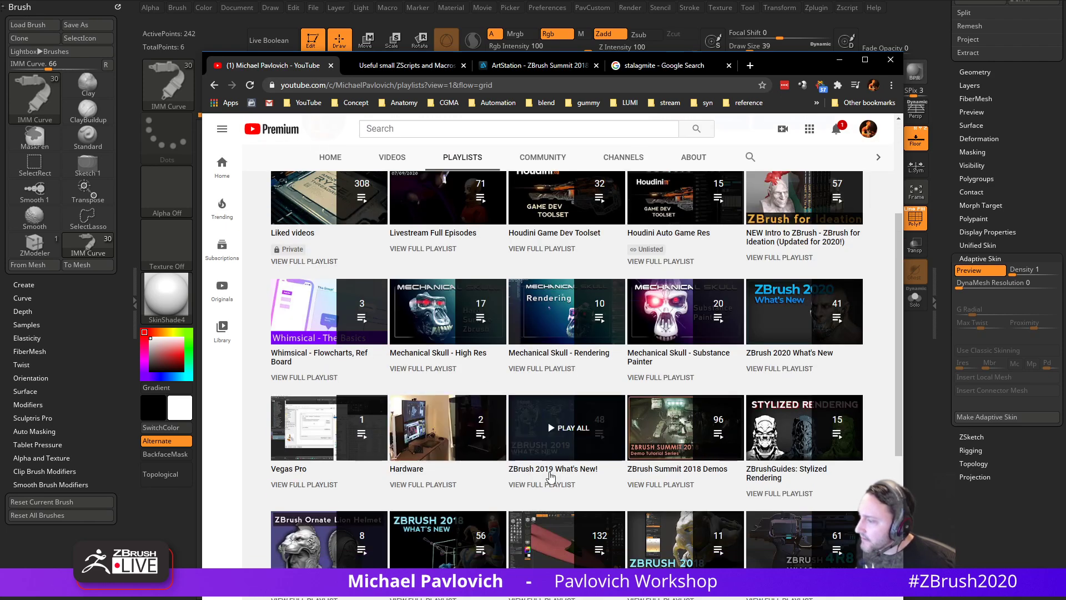
scroll(500, 417, down, 3)
scroll(555, 388, up, 5)
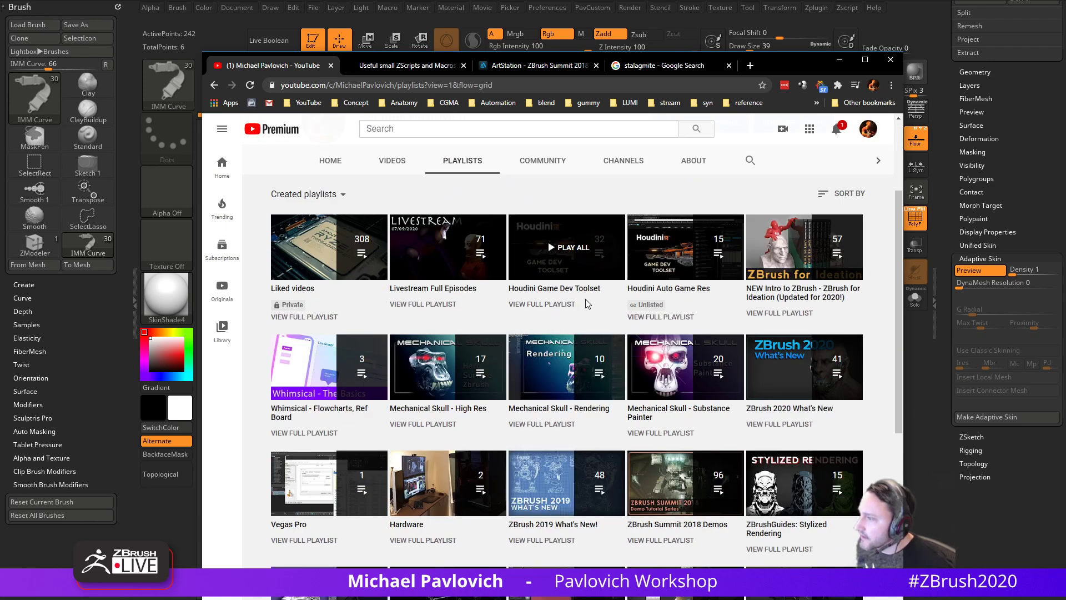
click(653, 316)
- Minimize the browser and close ZBrush, answering the save-changes prompt
click(533, 85)
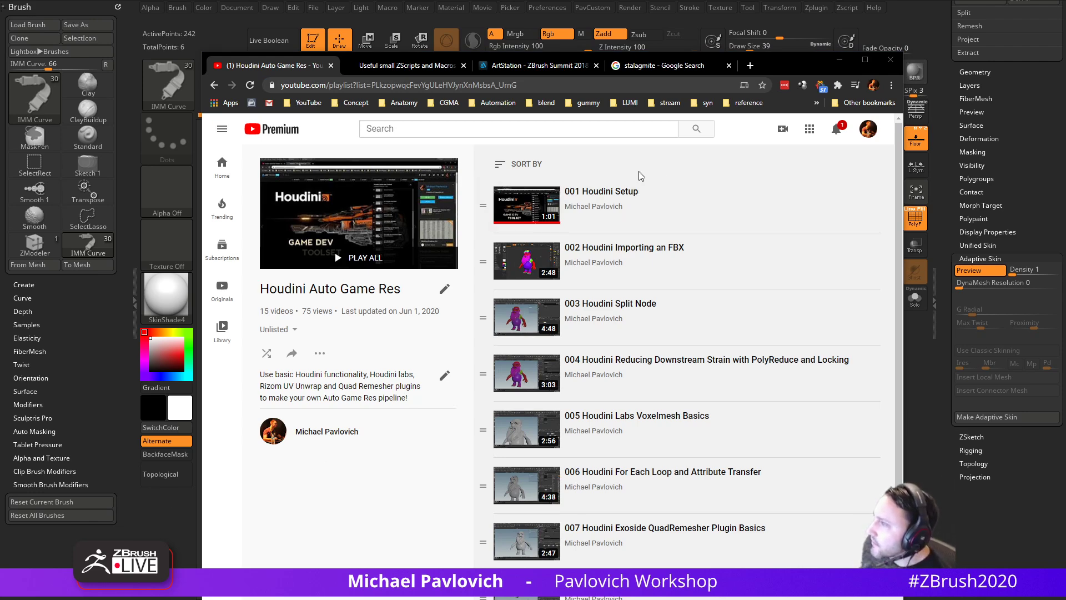
click(840, 59)
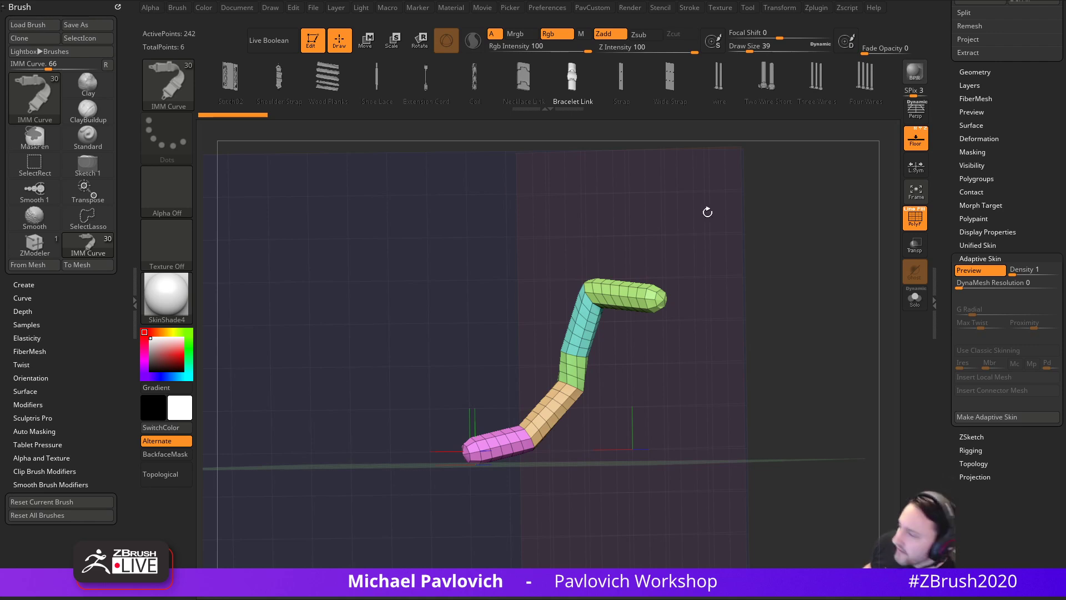
click(498, 282)
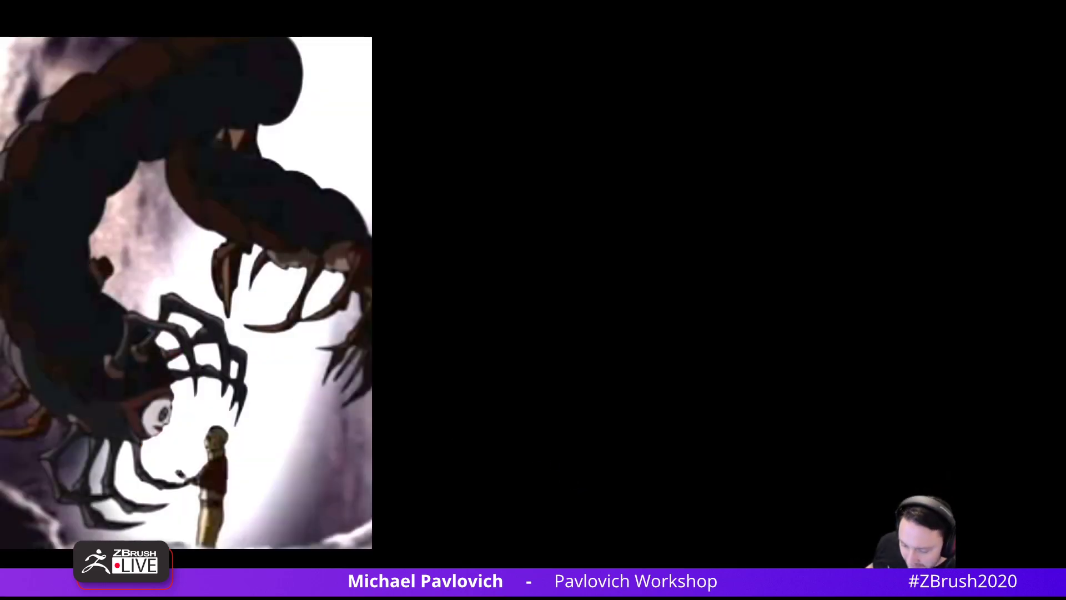